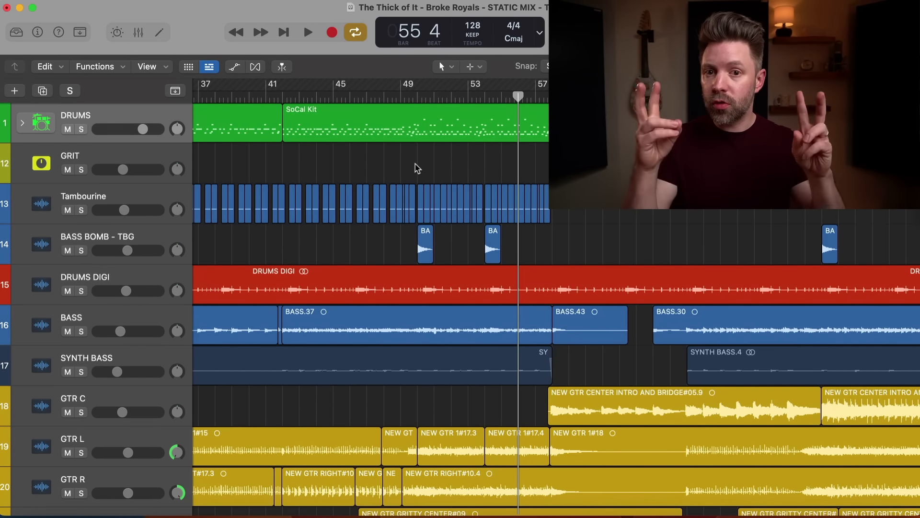
Show the mixer and review its channel strips, including the Amp Designer plug-in on the GTR R channel.
{"action": "key", "text": "super+2"}
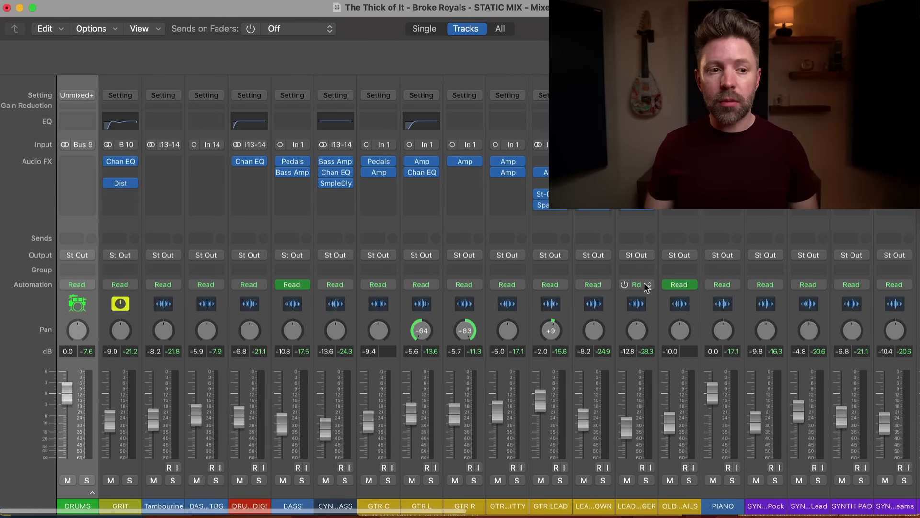
{"action": "scroll", "coordinate": [647, 287], "scroll_direction": "right", "scroll_amount": 14}
{"action": "scroll", "coordinate": [647, 287], "scroll_direction": "right", "scroll_amount": 5}
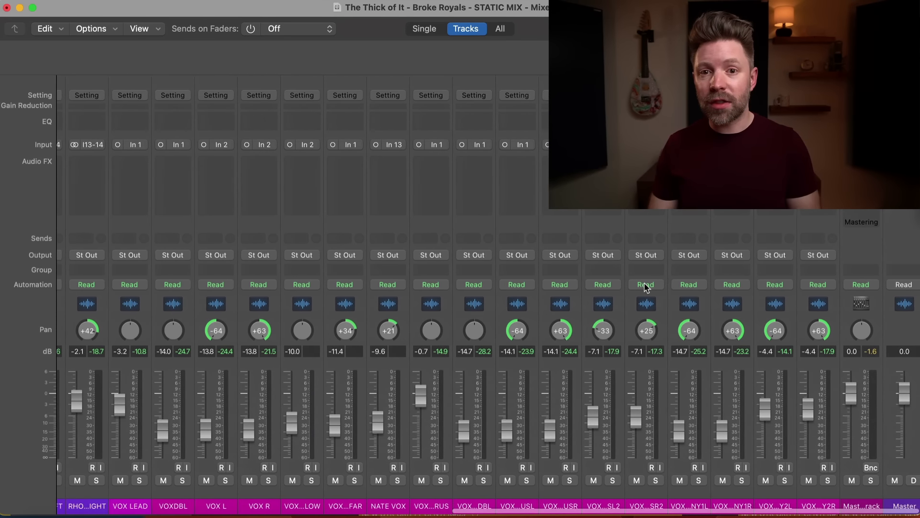
{"action": "scroll", "coordinate": [647, 287], "scroll_direction": "left", "scroll_amount": 6}
{"action": "scroll", "coordinate": [647, 287], "scroll_direction": "left", "scroll_amount": 13}
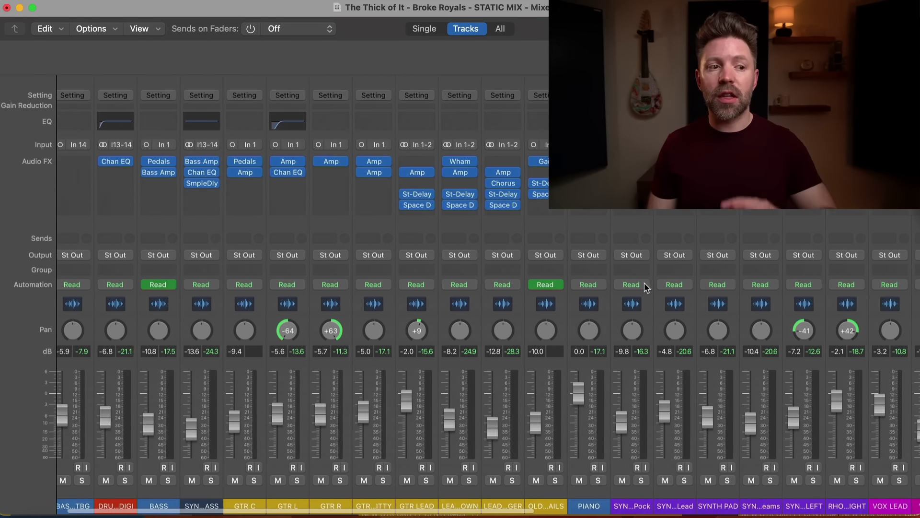
{"action": "scroll", "coordinate": [644, 286], "scroll_direction": "left", "scroll_amount": 1}
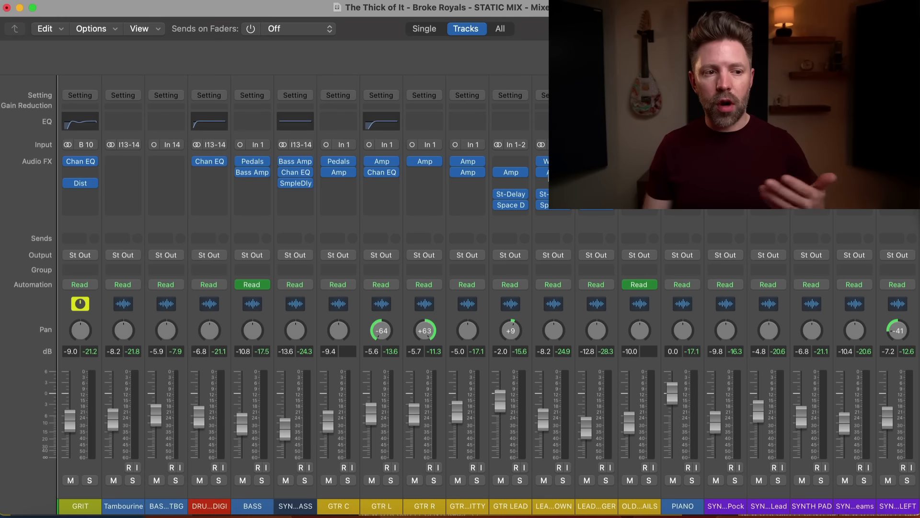
{"action": "left_click", "coordinate": [425, 163]}
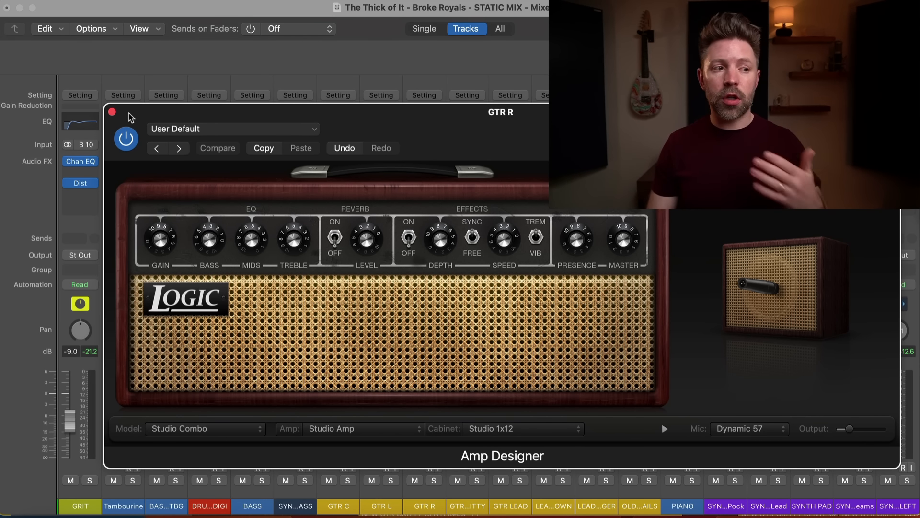
{"action": "left_click", "coordinate": [112, 112]}
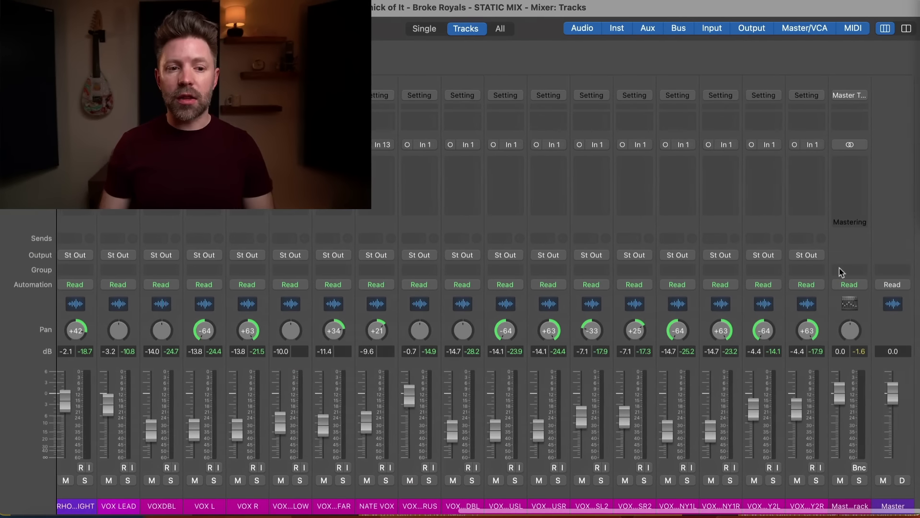
Insert a Level Meter from the Metering plug-ins on the Master Track, in the slot directly above Mastering.
{"action": "scroll", "coordinate": [839, 272], "scroll_direction": "left", "scroll_amount": 1}
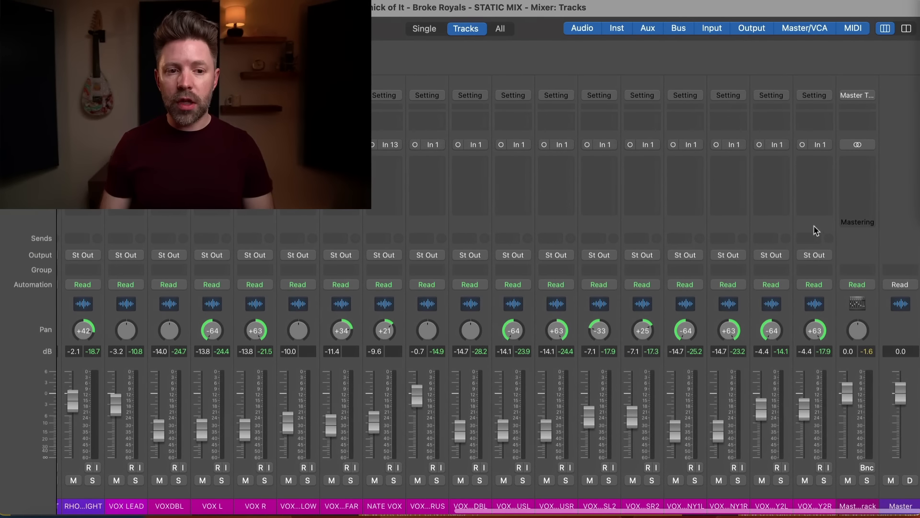
{"action": "left_click", "coordinate": [861, 206]}
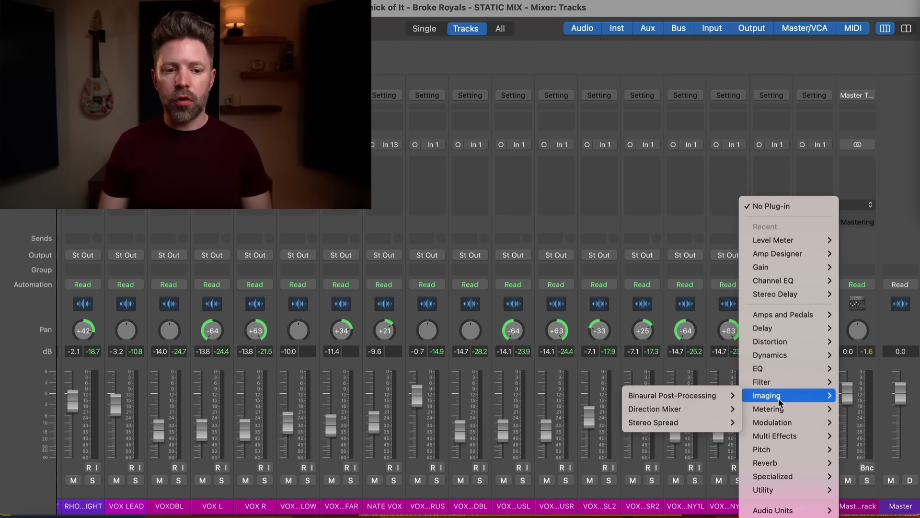
{"action": "mouse_move", "coordinate": [766, 413]}
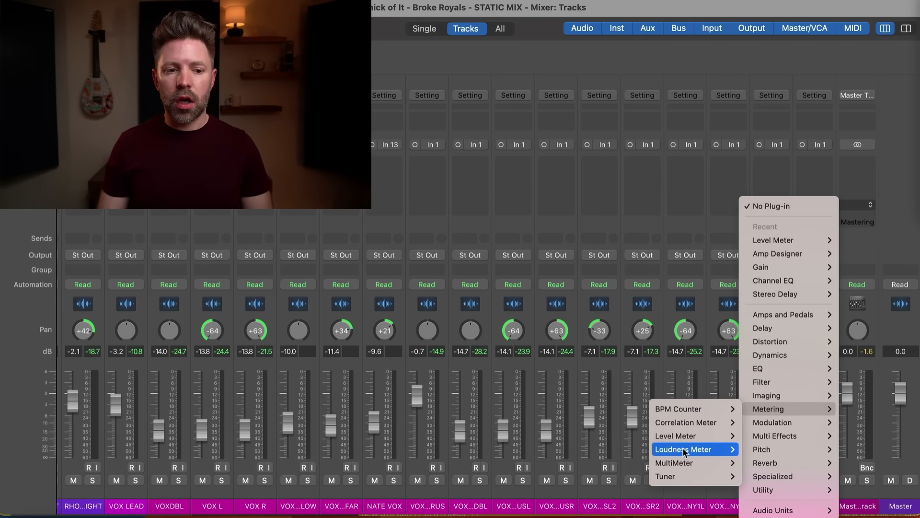
{"action": "mouse_move", "coordinate": [671, 435]}
{"action": "left_click", "coordinate": [634, 436]}
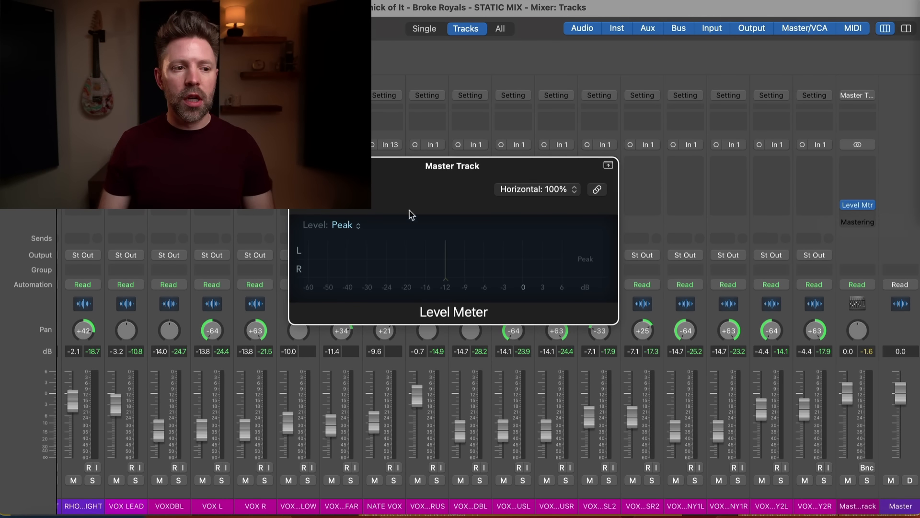
Switch the Level Meter to its vertical view and place its window beside the visible channel strips.
{"action": "left_click", "coordinate": [527, 190]}
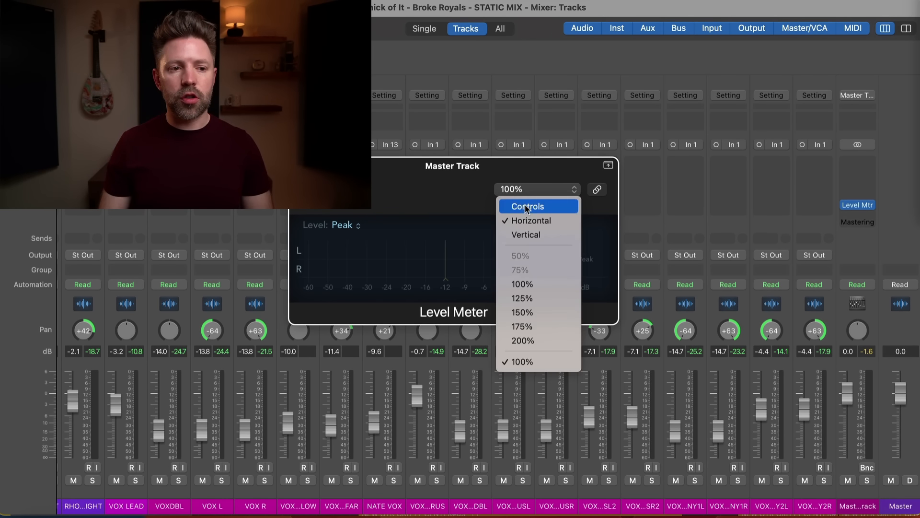
{"action": "left_click", "coordinate": [531, 234]}
{"action": "left_click_drag", "start_coordinate": [409, 157], "coordinate": [880, 6]}
{"action": "key", "text": "super+grave"}
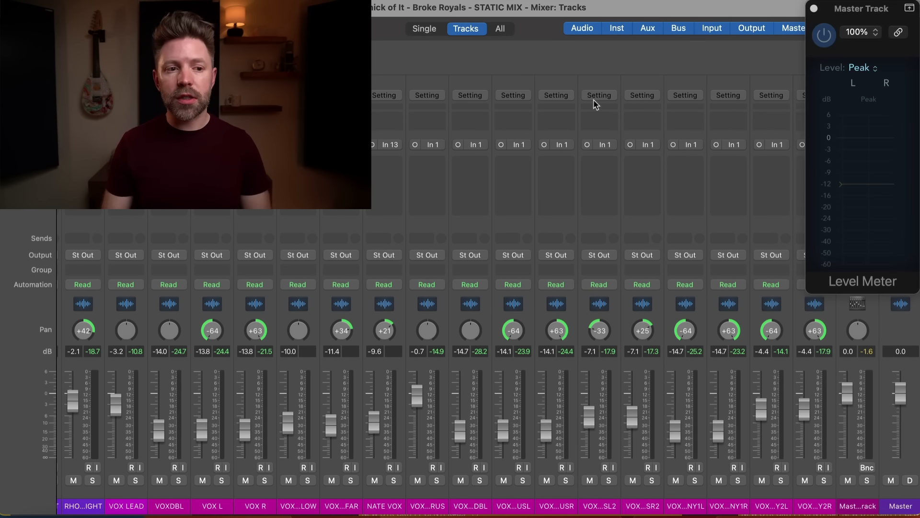
{"action": "key", "text": "super+grave"}
{"action": "scroll", "coordinate": [401, 278], "scroll_direction": "down", "scroll_amount": 10}
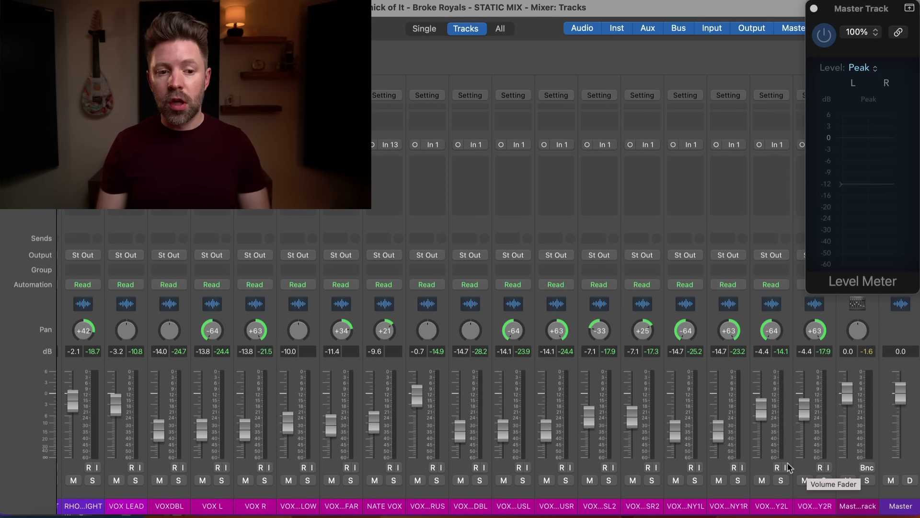
Expand the DRUMS track stack in the mixer to show its individual drum channels.
{"action": "scroll", "coordinate": [788, 467], "scroll_direction": "left", "scroll_amount": 15}
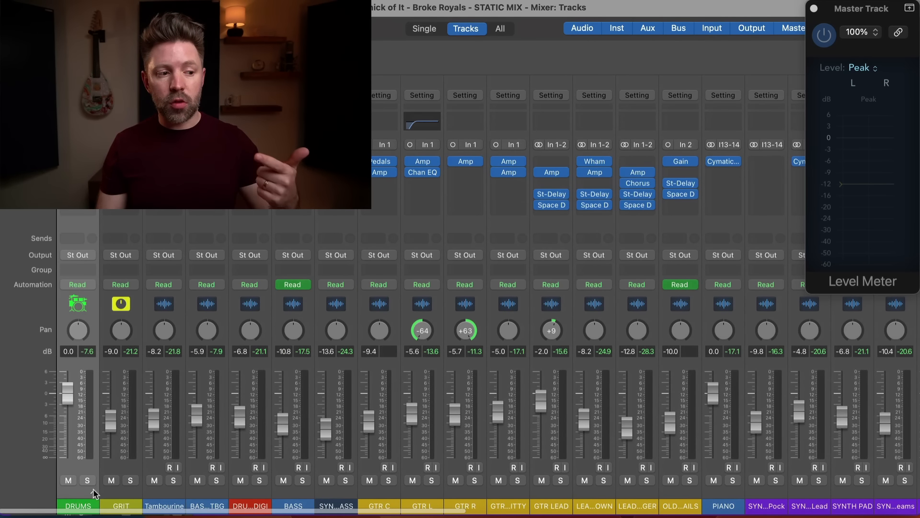
{"action": "left_click", "coordinate": [92, 491]}
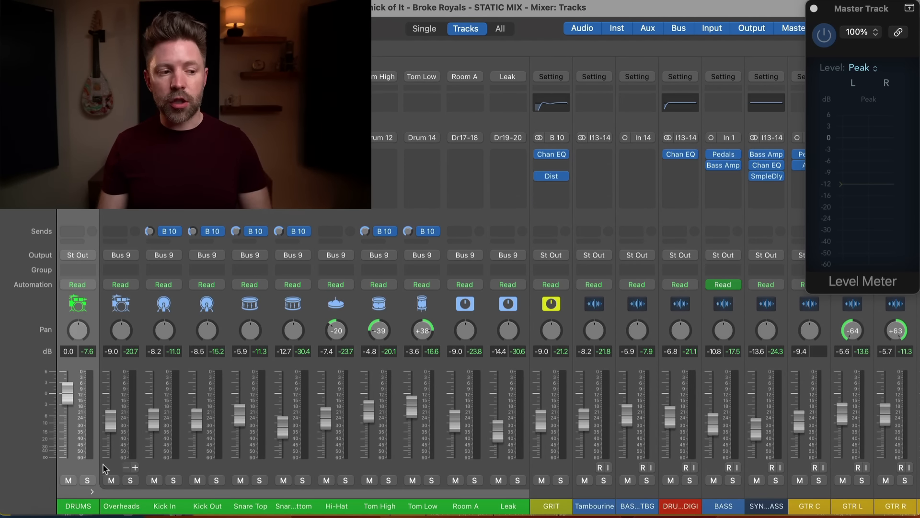
{"action": "left_click", "coordinate": [93, 493]}
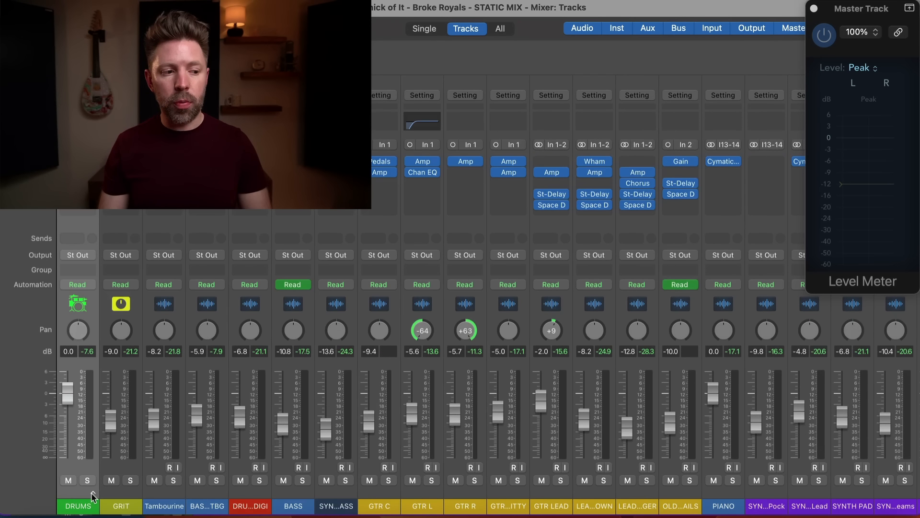
{"action": "left_click", "coordinate": [91, 492]}
Select every channel from Overheads through the last vocal channel, reset their faders to 0 dB, and pull them all down to -∞.
{"action": "left_click", "coordinate": [108, 467]}
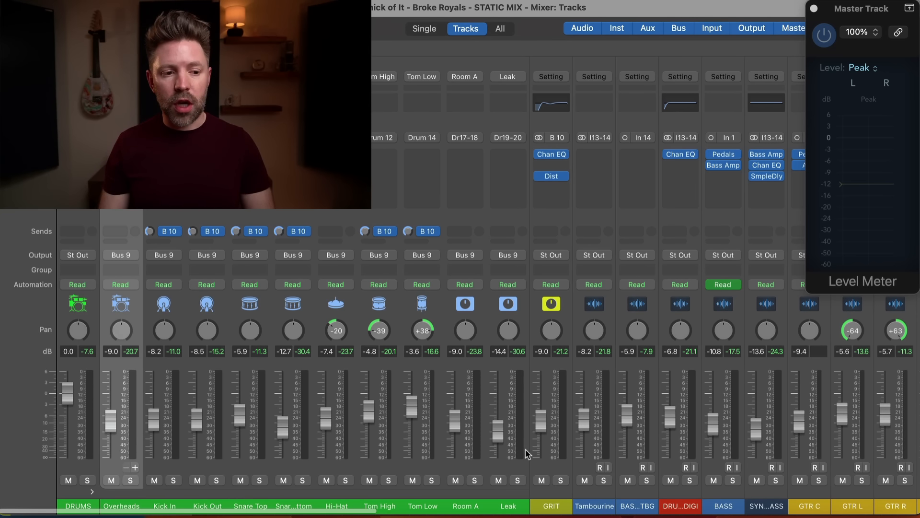
{"action": "scroll", "coordinate": [527, 453], "scroll_direction": "right", "scroll_amount": 15}
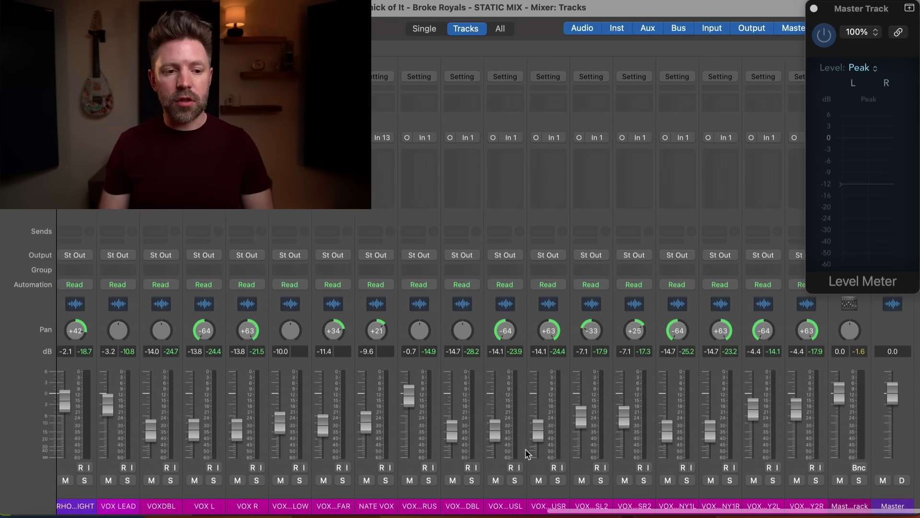
{"action": "left_click", "coordinate": [802, 464], "text": "shift"}
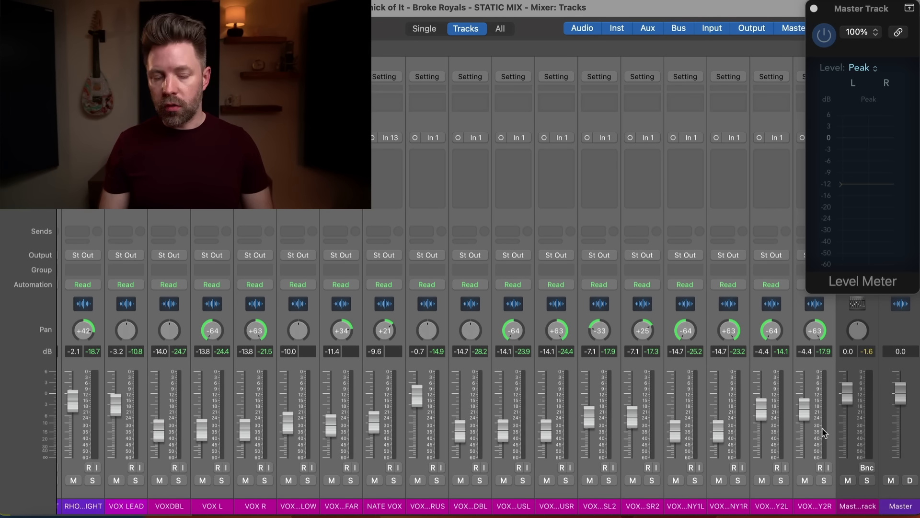
{"action": "left_click", "coordinate": [761, 412], "text": "alt"}
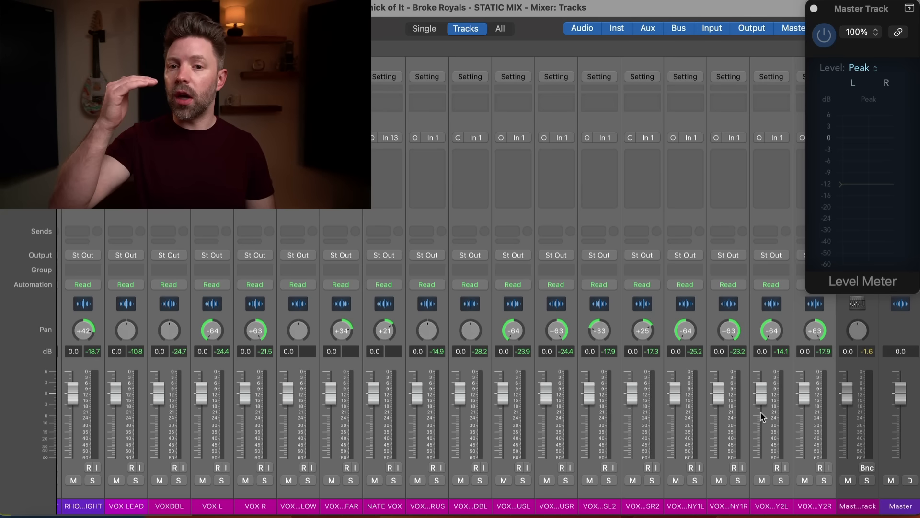
{"action": "left_click_drag", "start_coordinate": [804, 394], "coordinate": [804, 453]}
{"action": "left_click_drag", "start_coordinate": [786, 512], "coordinate": [786, 516]}
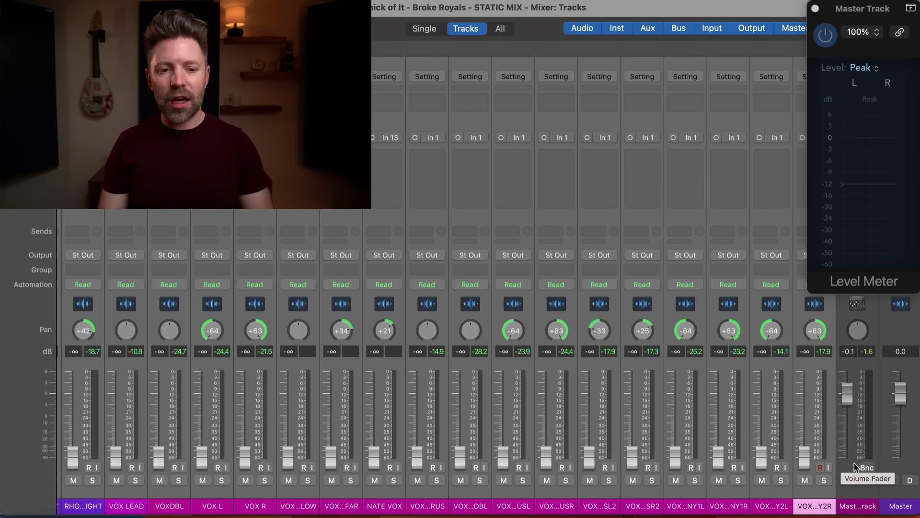
{"action": "scroll", "coordinate": [556, 390], "scroll_direction": "left", "scroll_amount": 3}
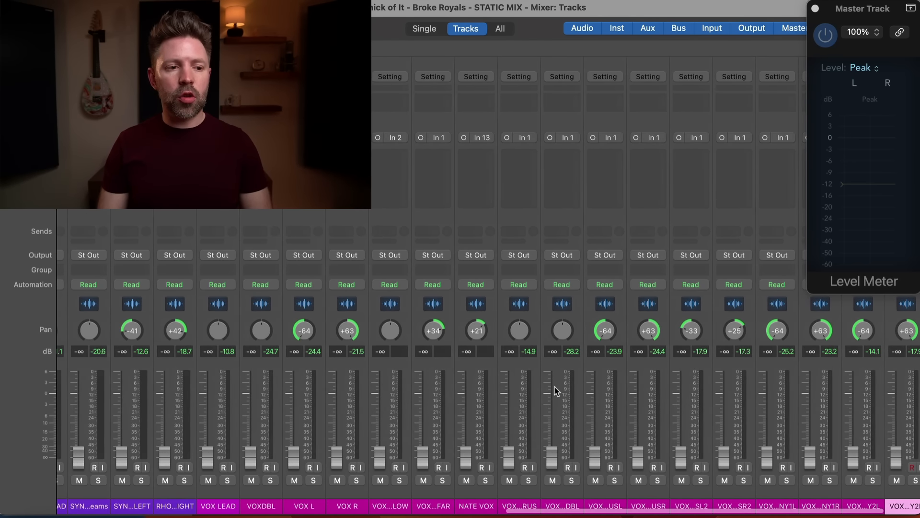
{"action": "scroll", "coordinate": [556, 390], "scroll_direction": "right", "scroll_amount": 2}
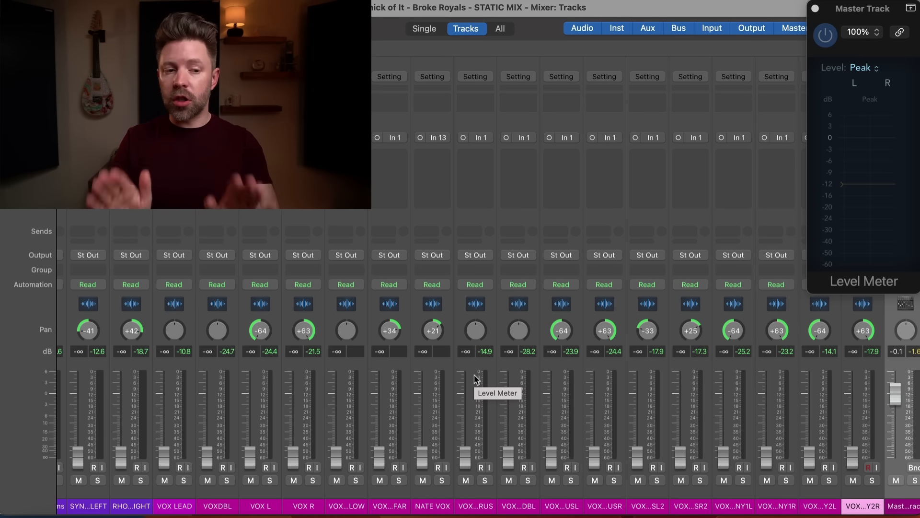
{"action": "scroll", "coordinate": [459, 411], "scroll_direction": "right", "scroll_amount": 2}
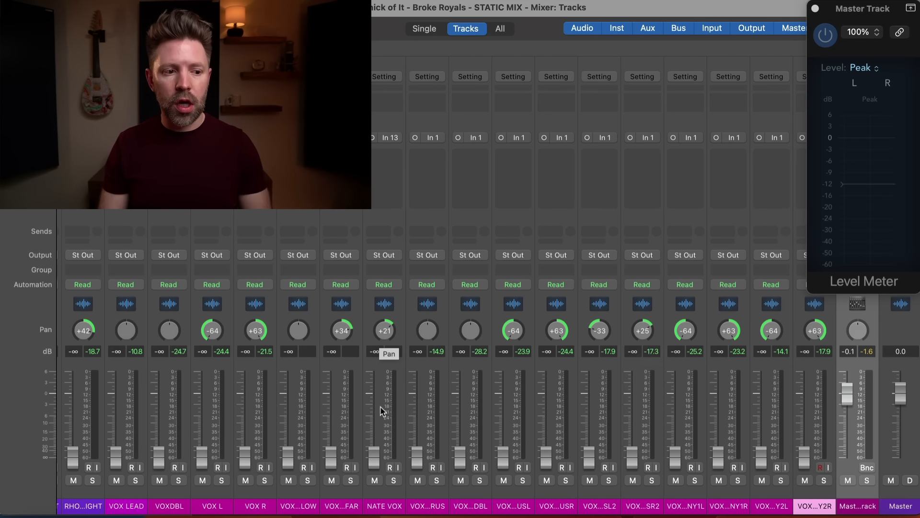
Select the VOXBridge FAR and NATE VOX channels together and reset their pan to center.
{"action": "left_click", "coordinate": [388, 493]}
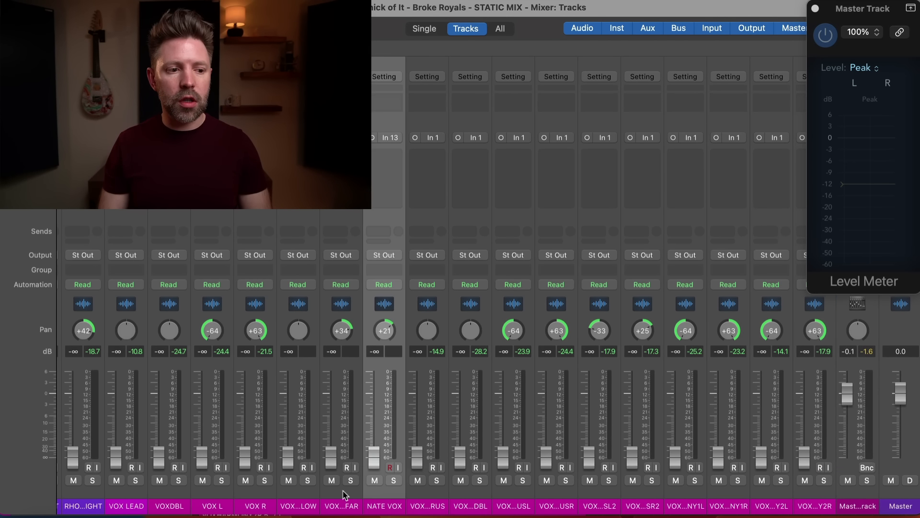
{"action": "left_click", "coordinate": [338, 498], "text": "shift"}
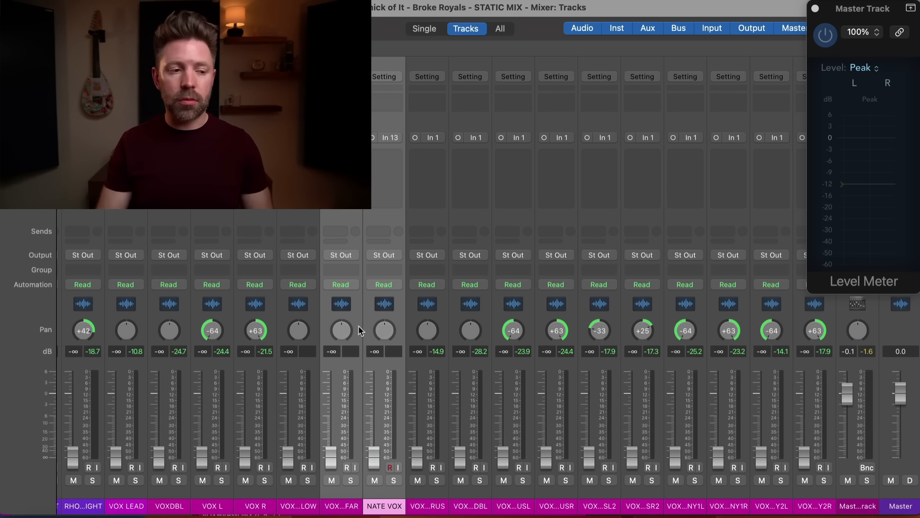
{"action": "scroll", "coordinate": [360, 330], "scroll_direction": "left", "scroll_amount": 5}
{"action": "scroll", "coordinate": [359, 330], "scroll_direction": "left", "scroll_amount": 3}
Return to the track list and reset the pan of RHOADES RIGHT and SYNTH DRIVE LEFT to center.
{"action": "key", "text": "super+2"}
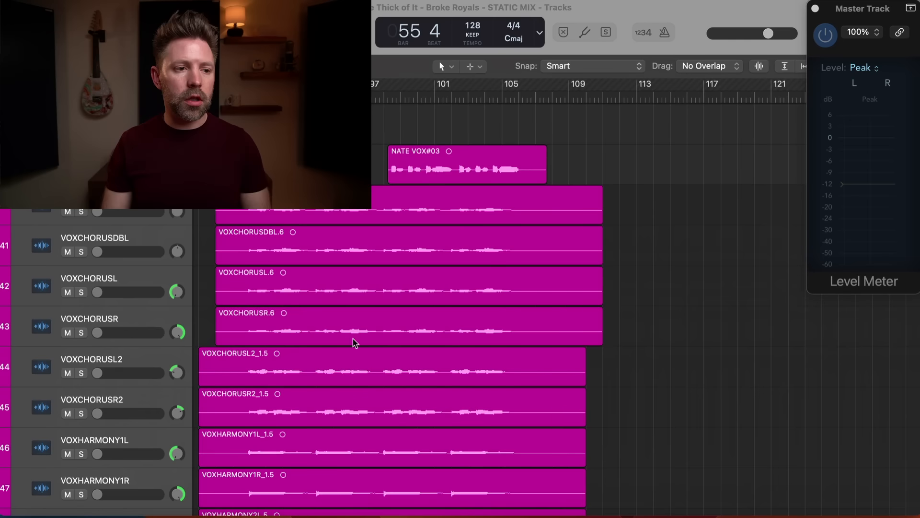
{"action": "scroll", "coordinate": [373, 291], "scroll_direction": "up", "scroll_amount": 8}
{"action": "scroll", "coordinate": [375, 293], "scroll_direction": "up", "scroll_amount": 10}
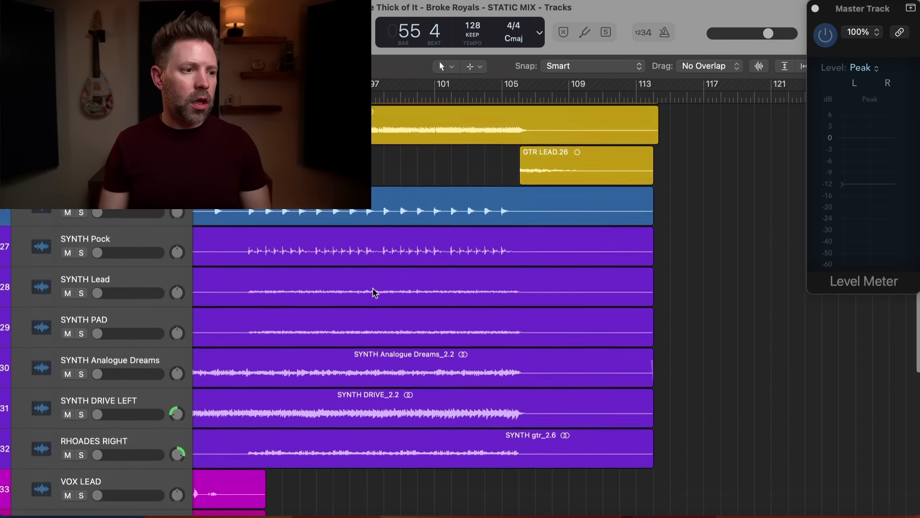
{"action": "scroll", "coordinate": [373, 291], "scroll_direction": "down", "scroll_amount": 7}
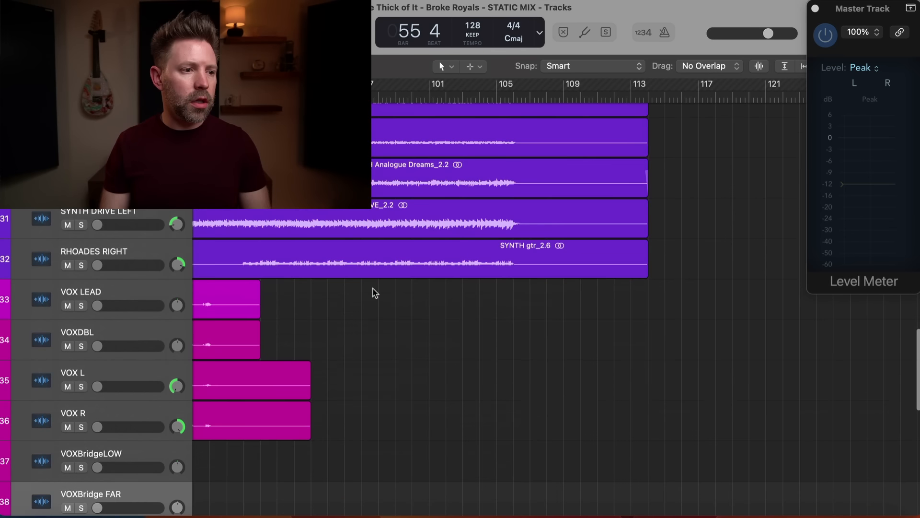
{"action": "scroll", "coordinate": [374, 293], "scroll_direction": "up", "scroll_amount": 2}
{"action": "left_click", "coordinate": [154, 307]}
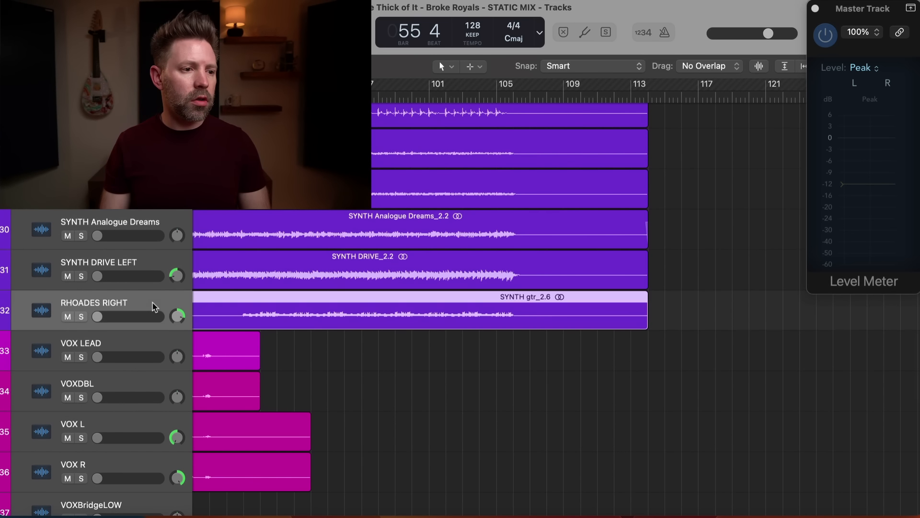
{"action": "left_click", "coordinate": [177, 316], "text": "alt"}
{"action": "left_click", "coordinate": [176, 277], "text": "alt"}
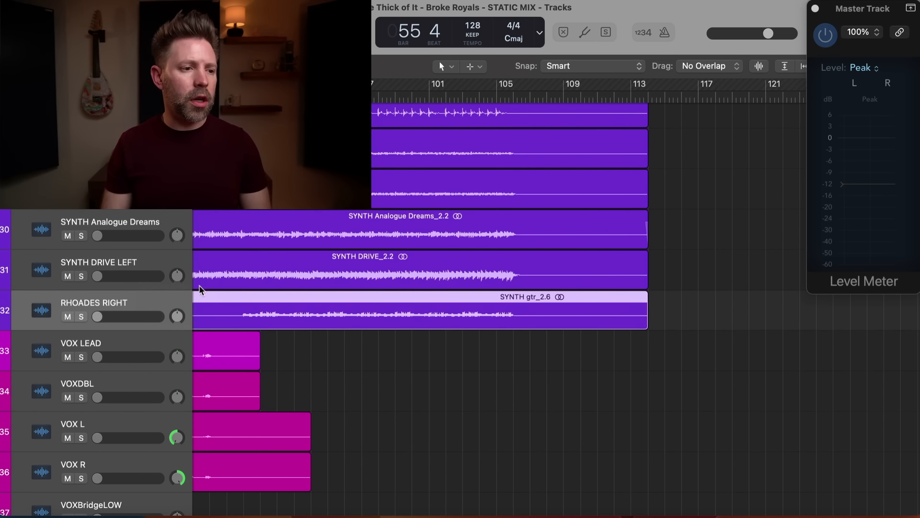
Review the pan positions of the drum, guitar and vocal tracks in the track list and mixer.
{"action": "scroll", "coordinate": [202, 284], "scroll_direction": "up", "scroll_amount": 1}
{"action": "scroll", "coordinate": [201, 288], "scroll_direction": "up", "scroll_amount": 10}
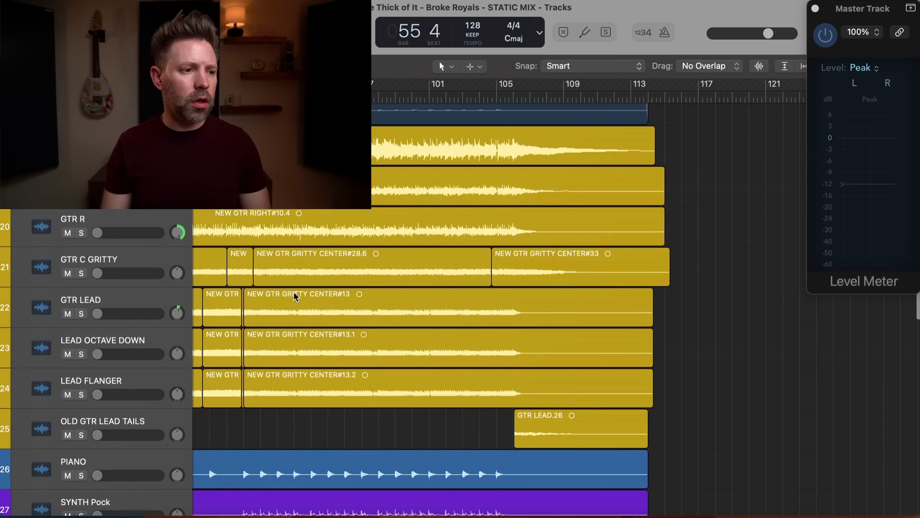
{"action": "scroll", "coordinate": [295, 295], "scroll_direction": "up", "scroll_amount": 3}
{"action": "scroll", "coordinate": [294, 296], "scroll_direction": "up", "scroll_amount": 8}
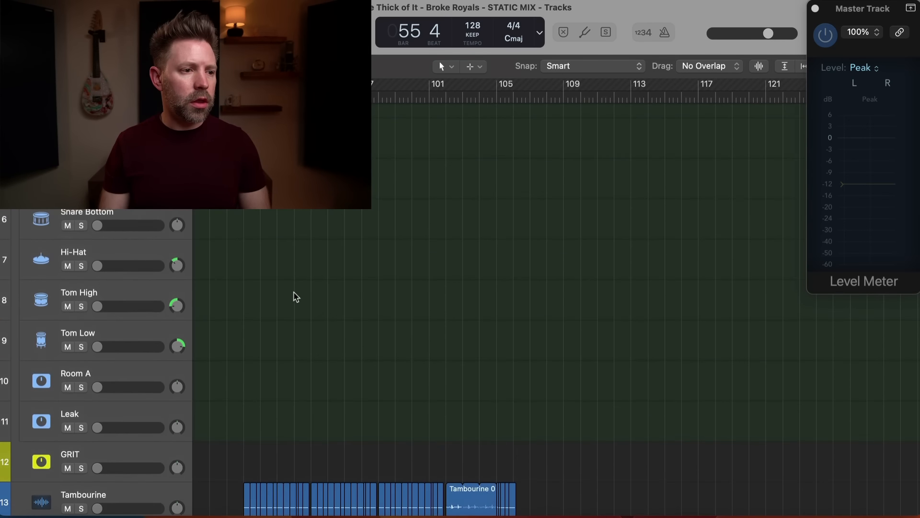
{"action": "scroll", "coordinate": [293, 296], "scroll_direction": "down", "scroll_amount": 2}
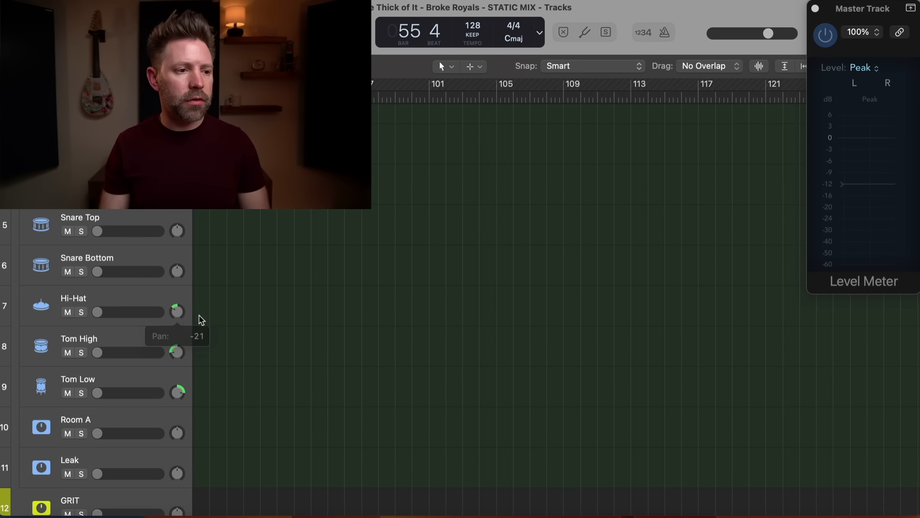
{"action": "scroll", "coordinate": [199, 369], "scroll_direction": "up", "scroll_amount": 2}
{"action": "scroll", "coordinate": [199, 370], "scroll_direction": "down", "scroll_amount": 7}
{"action": "scroll", "coordinate": [200, 370], "scroll_direction": "down", "scroll_amount": 3}
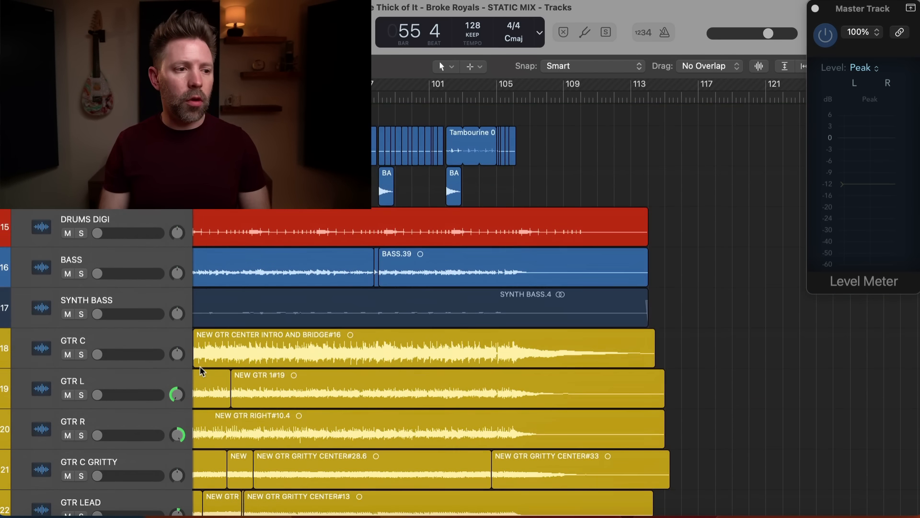
{"action": "key", "text": "x"}
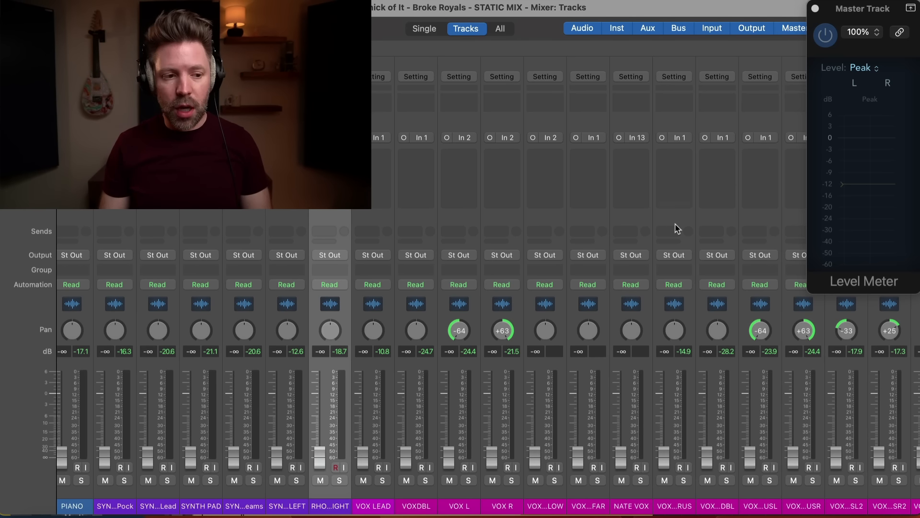
{"action": "scroll", "coordinate": [677, 228], "scroll_direction": "right", "scroll_amount": 5}
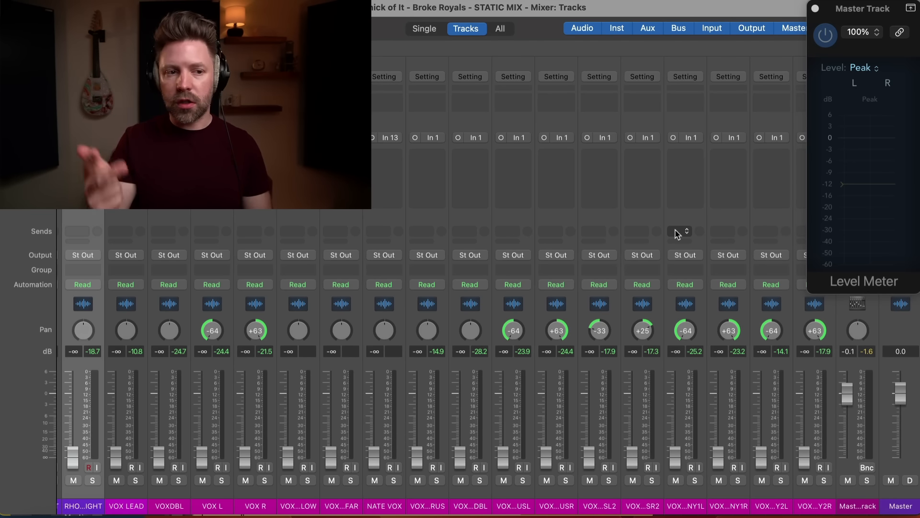
Return to the track list, zoom the timeline out and look over the bass, guitar and piano arrangement.
{"action": "key", "text": "x"}
{"action": "scroll", "coordinate": [555, 214], "scroll_direction": "up", "scroll_amount": 5}
{"action": "scroll", "coordinate": [555, 214], "scroll_direction": "left", "scroll_amount": 8}
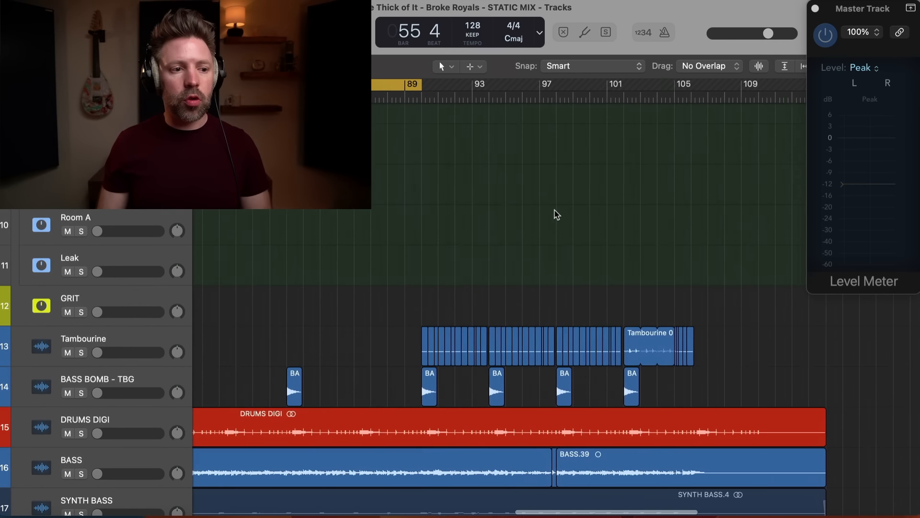
{"action": "scroll", "coordinate": [555, 214], "scroll_direction": "right", "scroll_amount": 1}
{"action": "key", "text": "super+Left"}
{"action": "key", "text": "super+Left"}
{"action": "key", "text": "super+Left"}
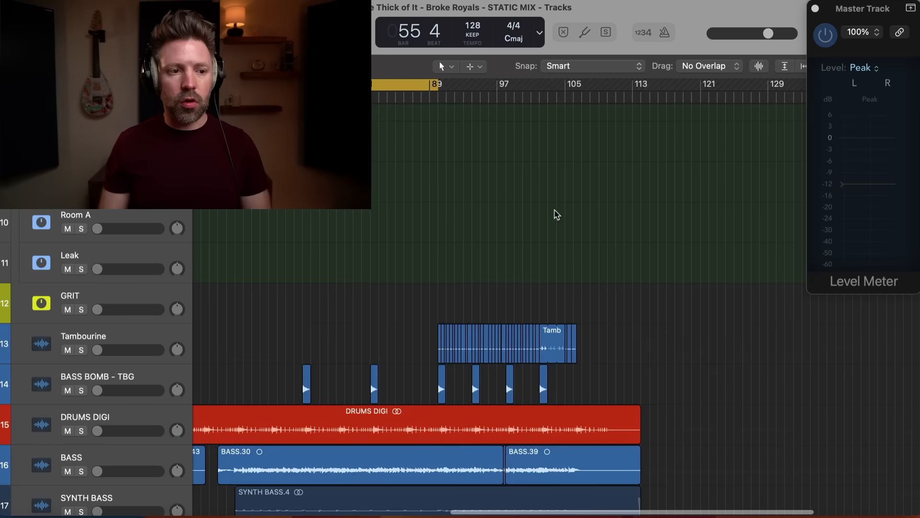
{"action": "scroll", "coordinate": [555, 214], "scroll_direction": "down", "scroll_amount": 8}
{"action": "scroll", "coordinate": [555, 214], "scroll_direction": "down", "scroll_amount": 1}
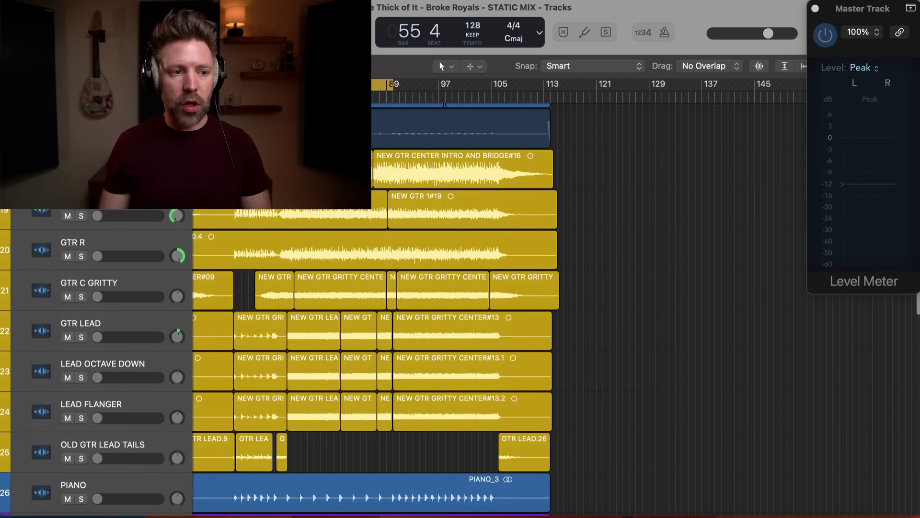
{"action": "scroll", "coordinate": [335, 219], "scroll_direction": "up", "scroll_amount": 1}
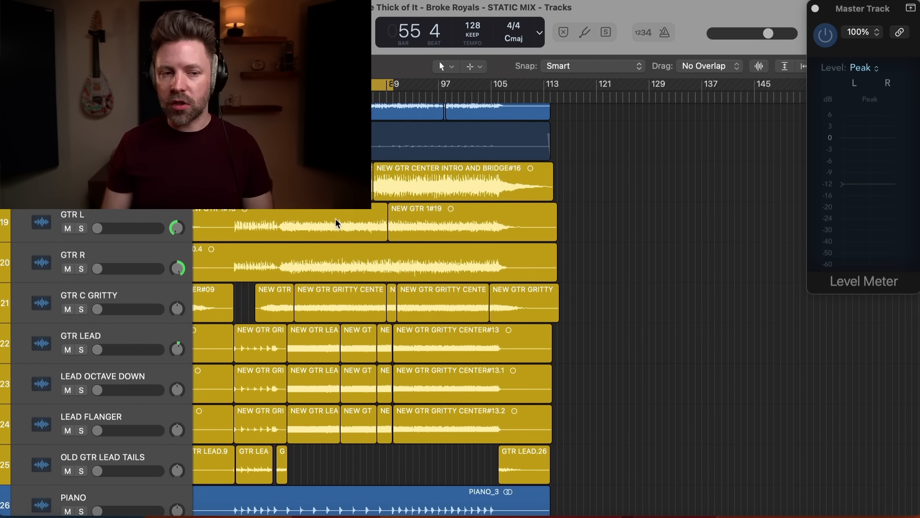
{"action": "scroll", "coordinate": [335, 220], "scroll_direction": "up", "scroll_amount": 2}
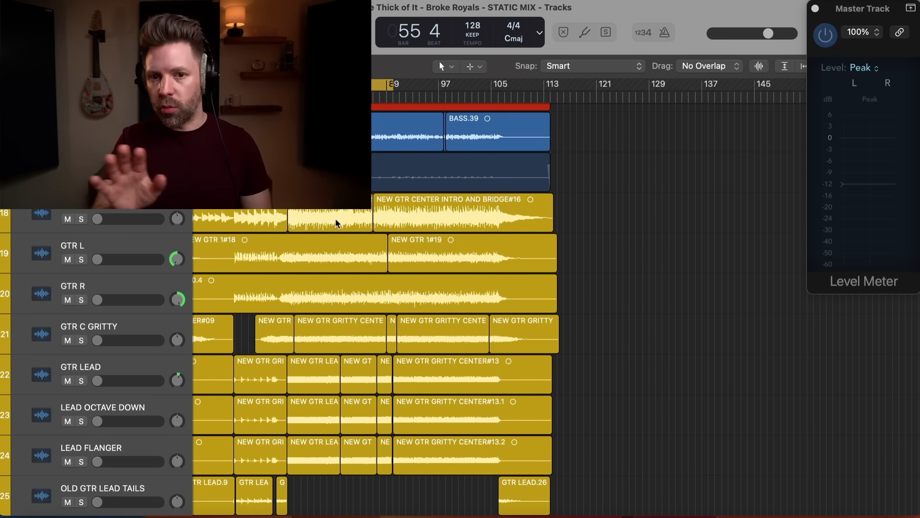
Play the cycled section starting at bar 73 and raise the VOX LEAD fader to 0.0 dB in the mixer.
{"action": "key", "text": "super+Tab"}
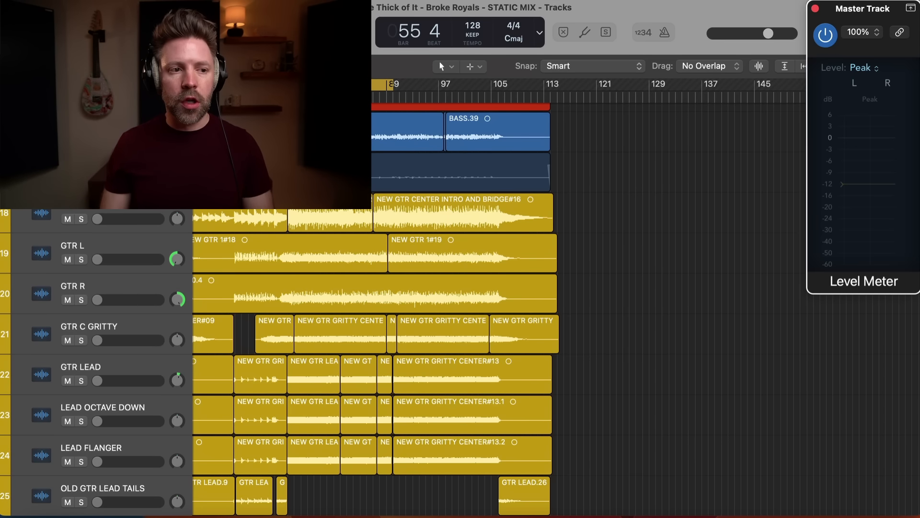
{"action": "scroll", "coordinate": [230, 268], "scroll_direction": "left", "scroll_amount": 8}
{"action": "scroll", "coordinate": [489, 136], "scroll_direction": "left", "scroll_amount": 3}
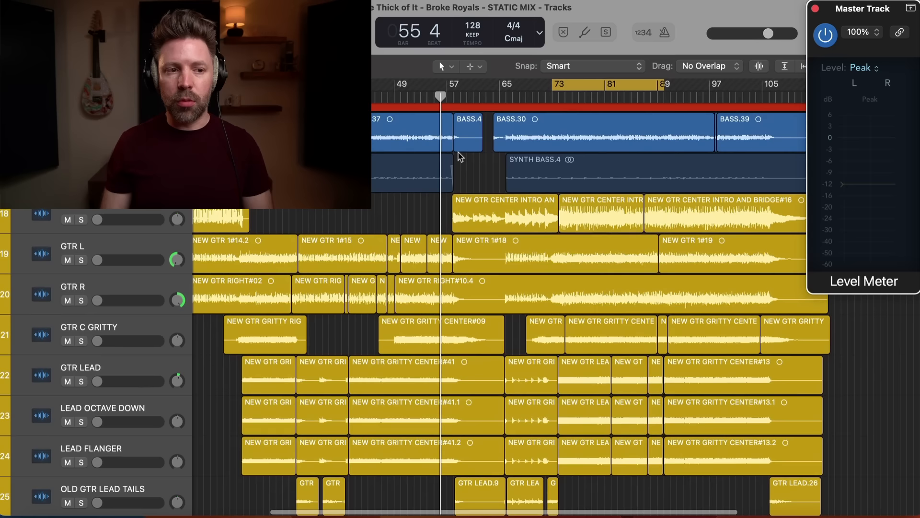
{"action": "key", "text": "space"}
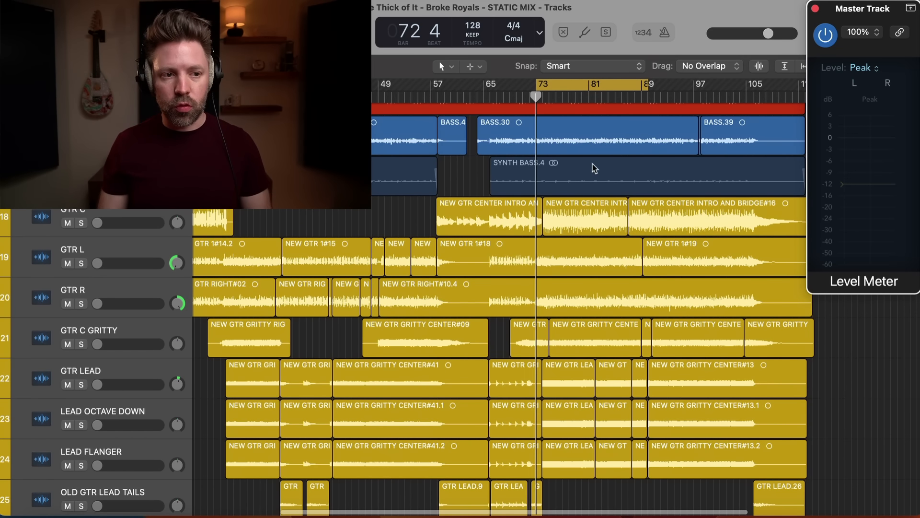
{"action": "key", "text": "x"}
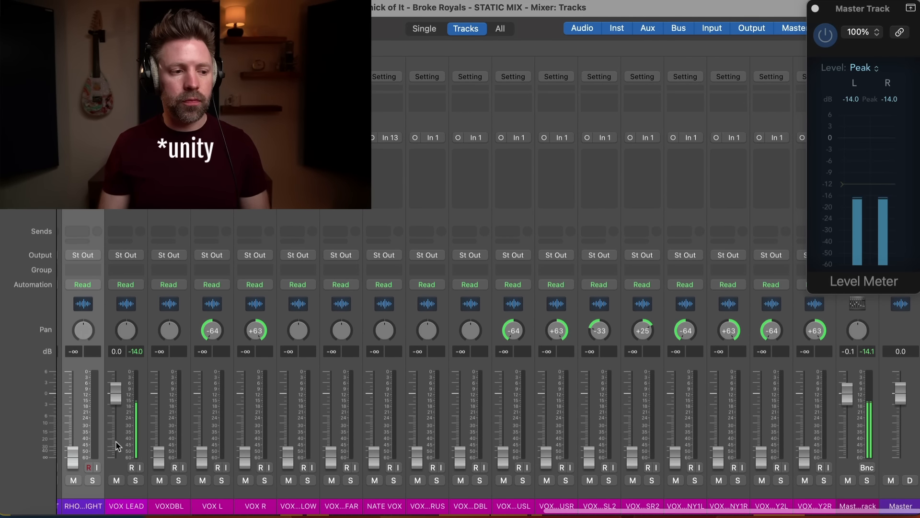
Bring up the Kick In and Kick Out faders in the track list, and lower both together, with Kick In at -8.4 dB.
{"action": "key", "text": "x"}
{"action": "scroll", "coordinate": [253, 309], "scroll_direction": "up", "scroll_amount": 10}
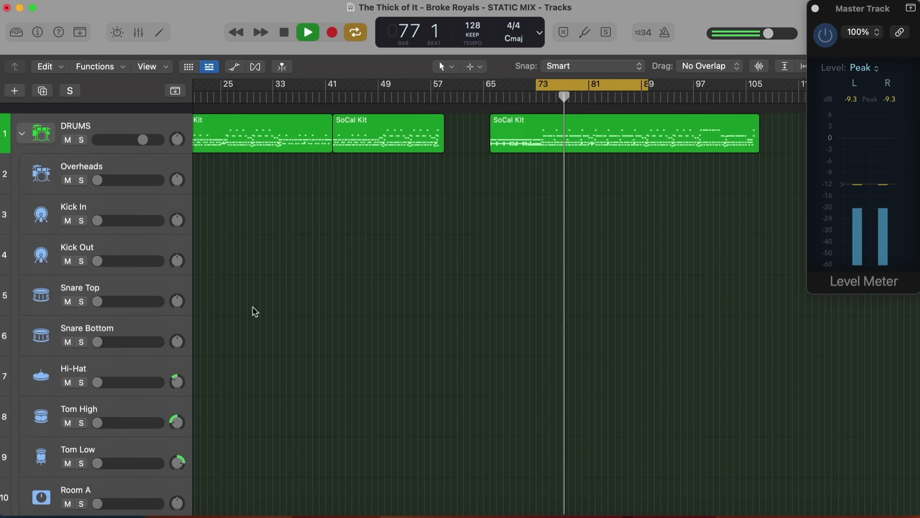
{"action": "scroll", "coordinate": [253, 310], "scroll_direction": "down", "scroll_amount": 1}
{"action": "left_click_drag", "start_coordinate": [99, 209], "coordinate": [129, 210]}
{"action": "left_click_drag", "start_coordinate": [97, 250], "coordinate": [128, 250]}
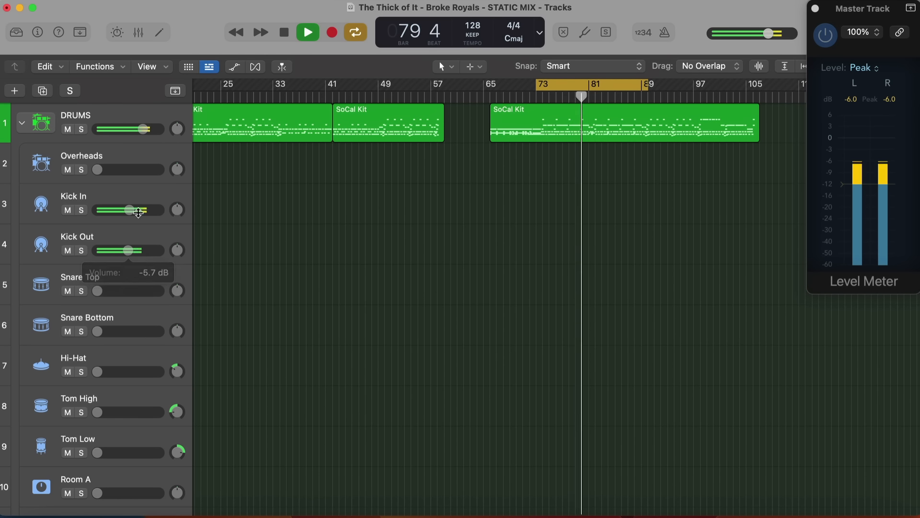
{"action": "left_click", "coordinate": [123, 236], "text": "shift"}
{"action": "left_click_drag", "start_coordinate": [130, 210], "coordinate": [123, 210]}
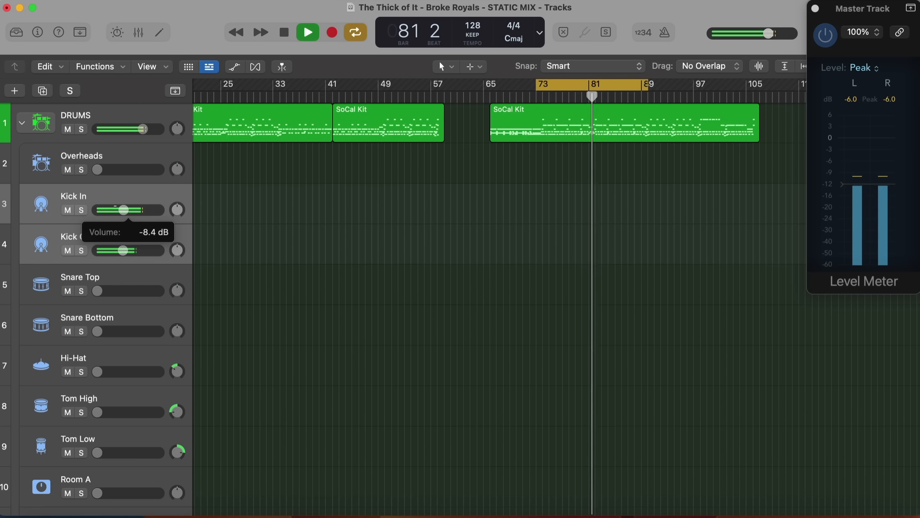
Raise Snare Top and Snare Bottom together to -4.4 dB, and lower Snare Bottom alone to -9.6 dB.
{"action": "scroll", "coordinate": [103, 278], "scroll_direction": "down", "scroll_amount": 1}
{"action": "left_click", "coordinate": [114, 284]}
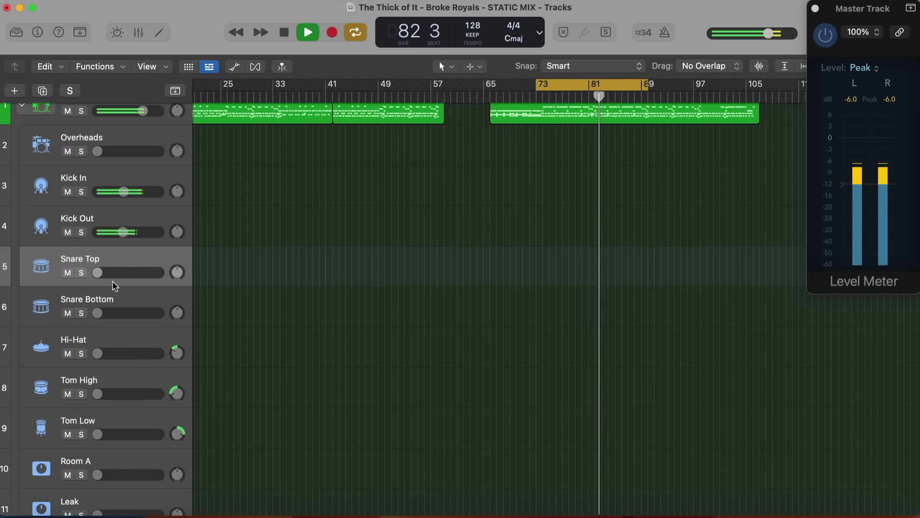
{"action": "left_click", "coordinate": [112, 307], "text": "shift"}
{"action": "left_click_drag", "start_coordinate": [97, 272], "coordinate": [131, 272]}
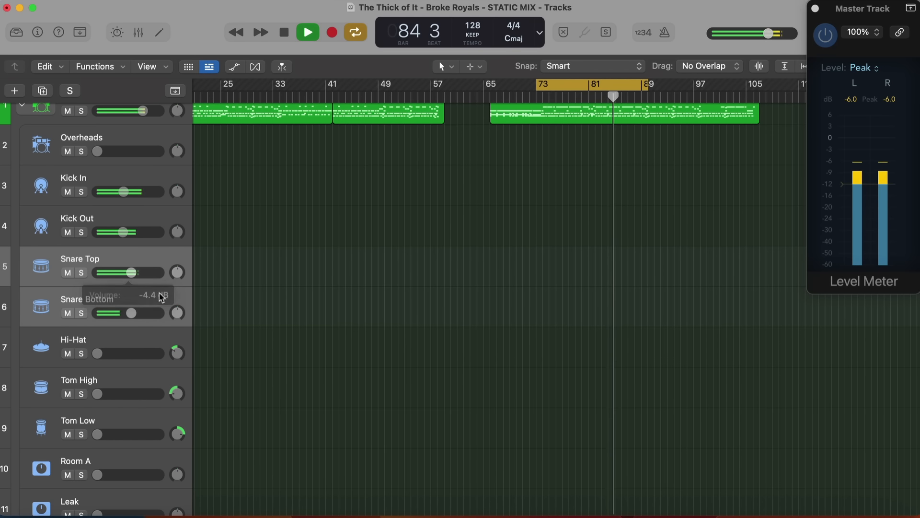
{"action": "left_click", "coordinate": [115, 300]}
{"action": "left_click_drag", "start_coordinate": [131, 312], "coordinate": [122, 313]}
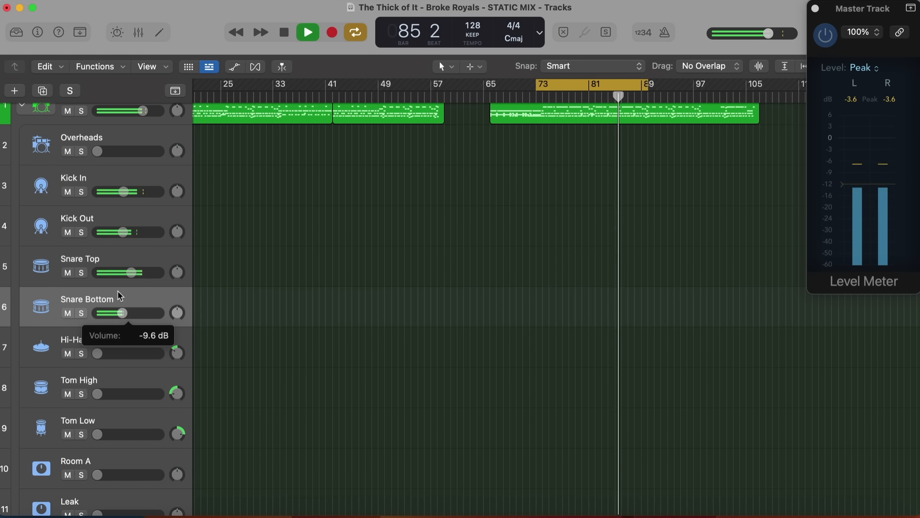
Raise both snare tracks together slightly and stop playback.
{"action": "left_click", "coordinate": [131, 263], "text": "shift"}
{"action": "left_click_drag", "start_coordinate": [131, 272], "coordinate": [133, 271]}
{"action": "scroll", "coordinate": [141, 204], "scroll_direction": "down", "scroll_amount": 1}
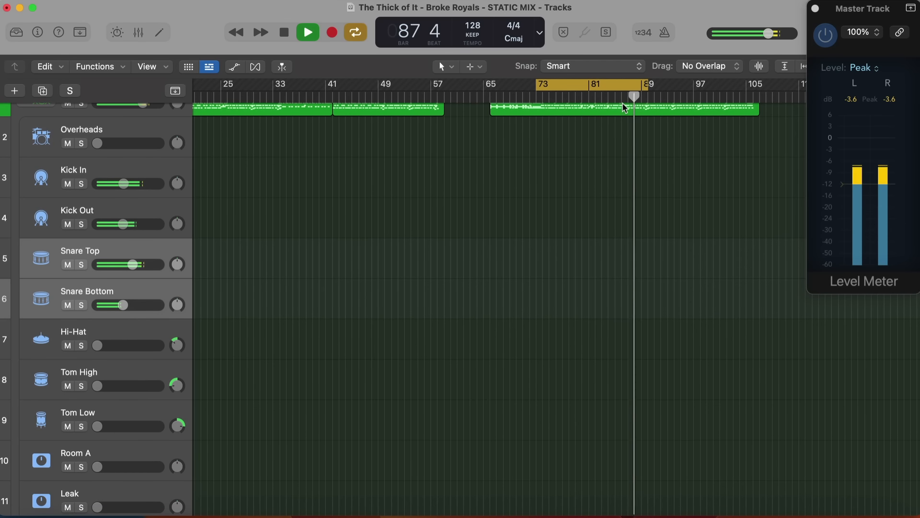
{"action": "key", "text": "space"}
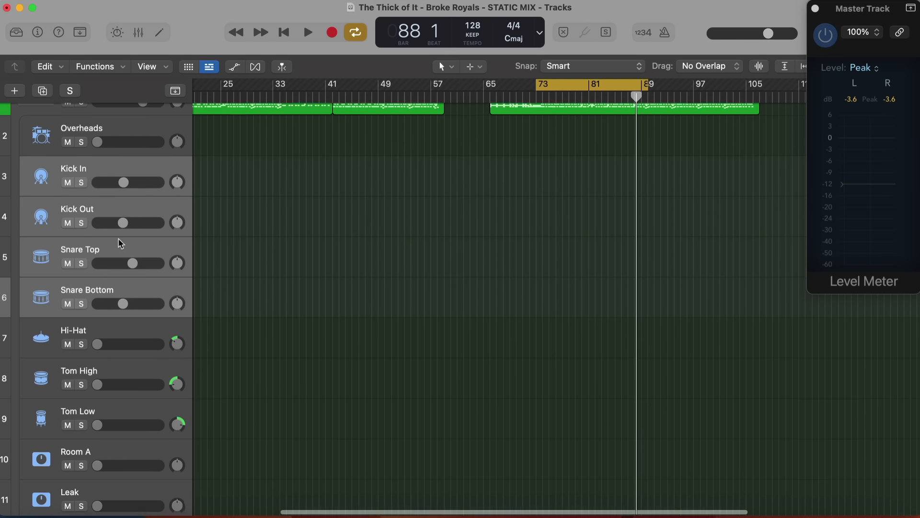
Lower the VOX LEAD track's fader to -3.1 dB.
{"action": "scroll", "coordinate": [118, 240], "scroll_direction": "down", "scroll_amount": 20}
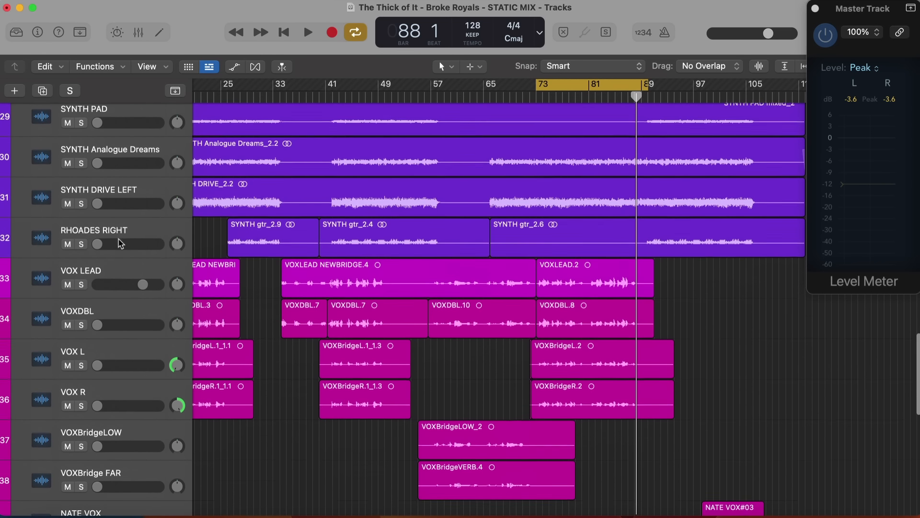
{"action": "scroll", "coordinate": [117, 304], "scroll_direction": "up", "scroll_amount": 5}
{"action": "scroll", "coordinate": [115, 305], "scroll_direction": "down", "scroll_amount": 2}
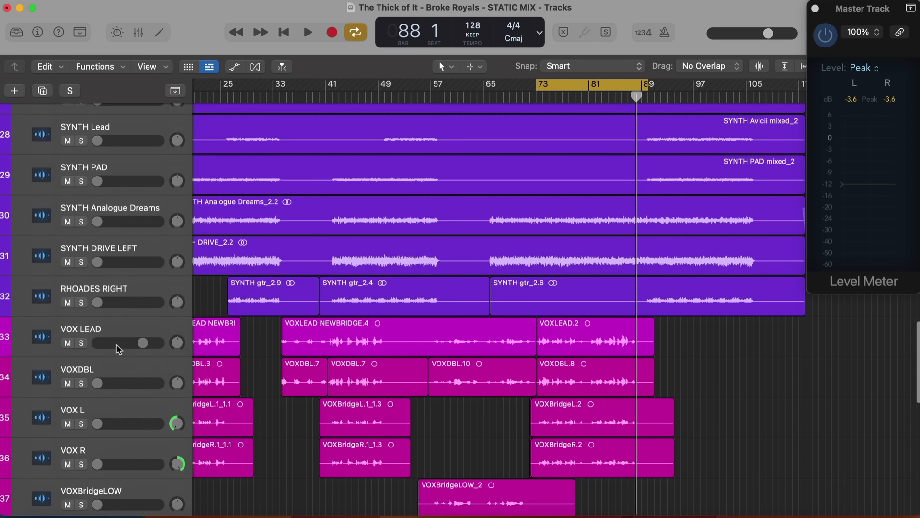
{"action": "left_click", "coordinate": [112, 336]}
{"action": "left_click", "coordinate": [142, 342]}
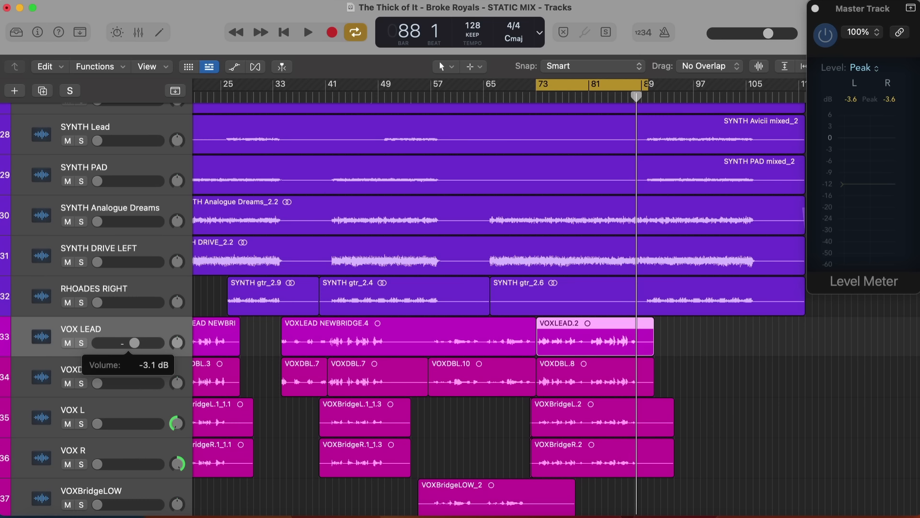
Play the cycled section again and lower the two kick and two snare channels together slightly.
{"action": "key", "text": "space"}
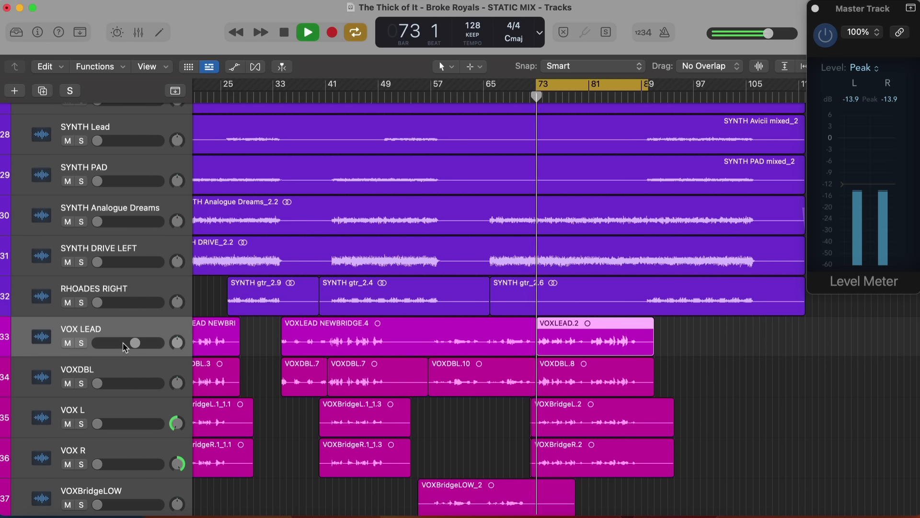
{"action": "scroll", "coordinate": [404, 268], "scroll_direction": "up", "scroll_amount": 20}
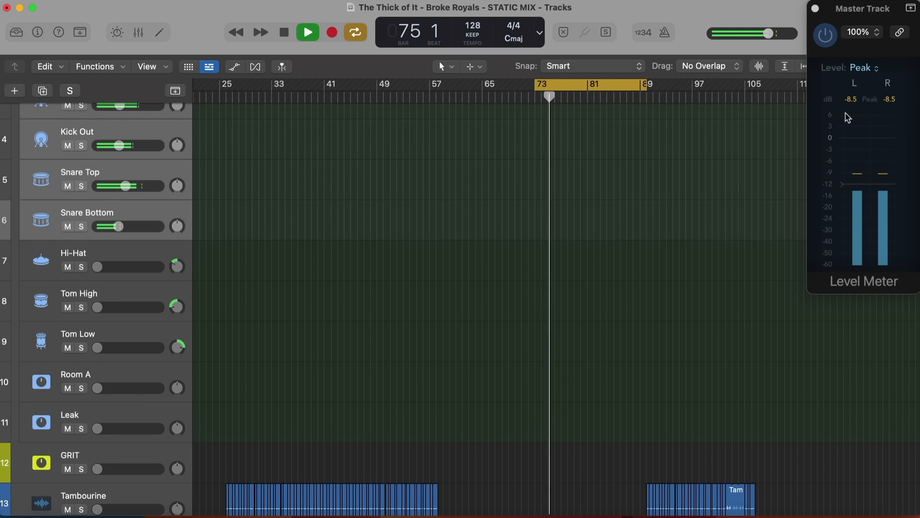
{"action": "scroll", "coordinate": [362, 216], "scroll_direction": "up", "scroll_amount": 3}
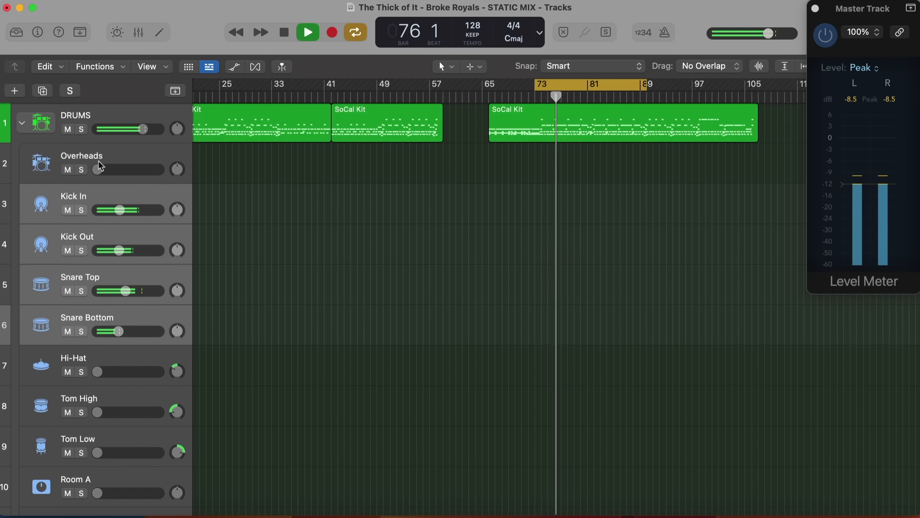
Bring the Overheads, Tom Low and Tom High faders up from -∞ while the section plays.
{"action": "left_click", "coordinate": [98, 171]}
{"action": "left_click_drag", "start_coordinate": [98, 170], "coordinate": [118, 170]}
{"action": "scroll", "coordinate": [129, 234], "scroll_direction": "down", "scroll_amount": 6}
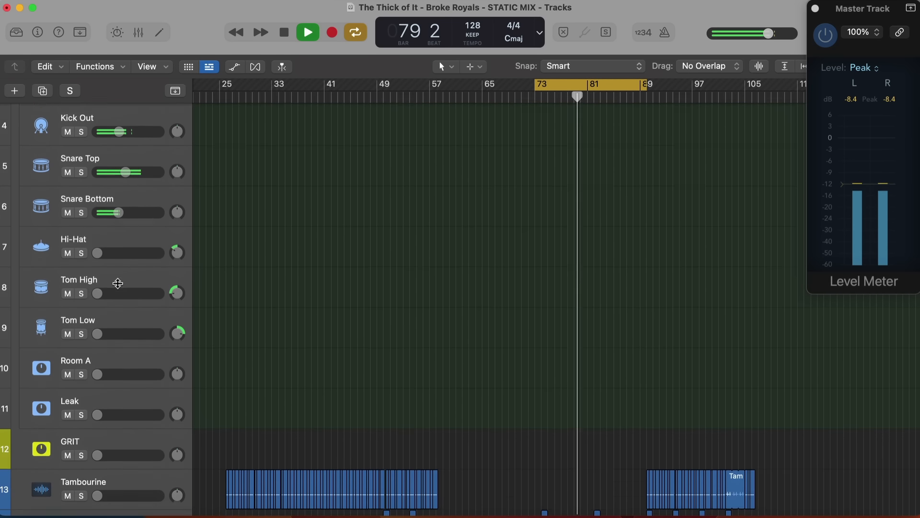
{"action": "left_click_drag", "start_coordinate": [98, 315], "coordinate": [122, 315]}
{"action": "left_click_drag", "start_coordinate": [97, 275], "coordinate": [118, 275]}
Turn off cycle mode, play from bar 46 and raise the Tom Low and Tom High faders slightly.
{"action": "scroll", "coordinate": [353, 238], "scroll_direction": "up", "scroll_amount": 6}
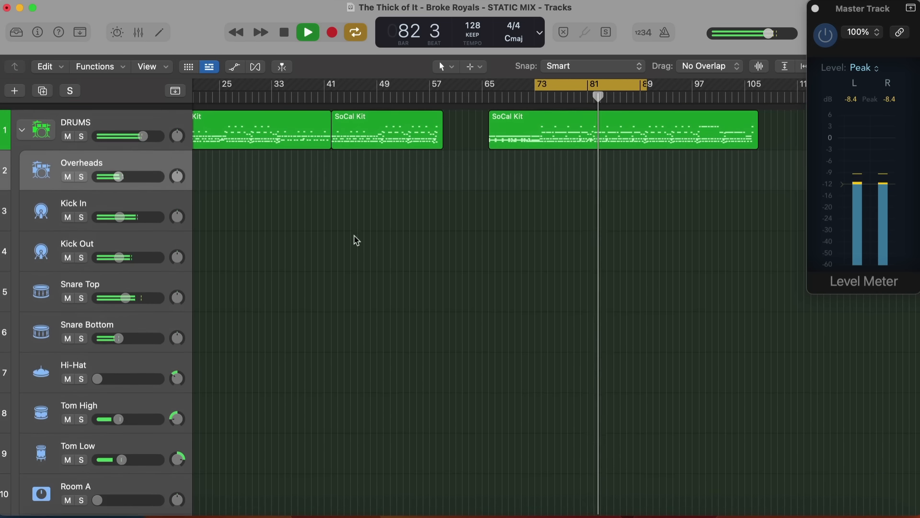
{"action": "key", "text": "c"}
{"action": "left_click", "coordinate": [355, 97]}
{"action": "scroll", "coordinate": [339, 180], "scroll_direction": "down", "scroll_amount": 4}
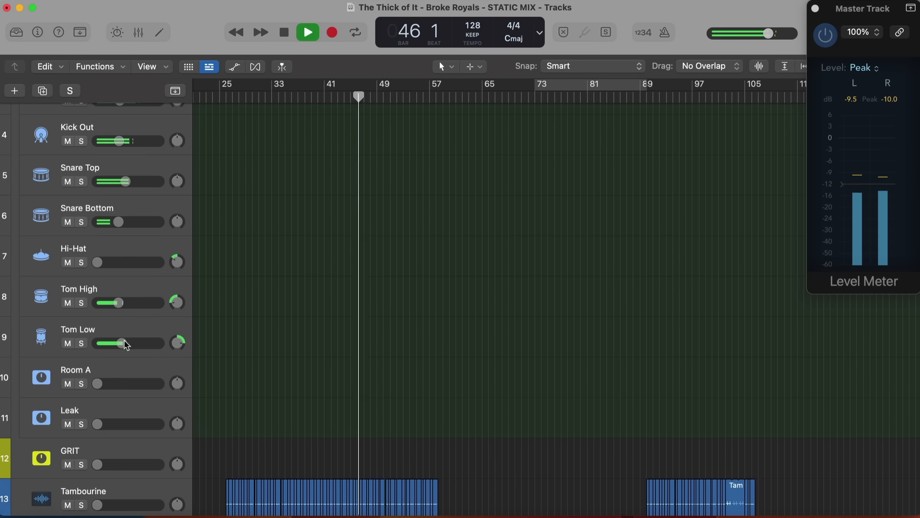
{"action": "left_click_drag", "start_coordinate": [122, 343], "coordinate": [124, 343]}
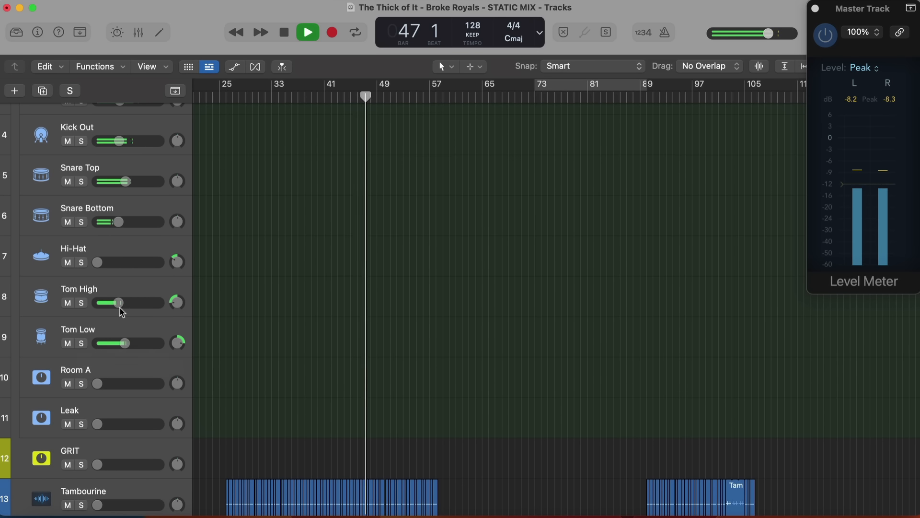
{"action": "mouse_move", "coordinate": [119, 302]}
{"action": "left_mouse_down"}
{"action": "mouse_move", "coordinate": [98, 318]}
{"action": "mouse_move", "coordinate": [119, 318]}
{"action": "left_mouse_up"}
Raise the Hi-Hat fader to -10.8 dB and replay the passage from bar 46.
{"action": "scroll", "coordinate": [127, 312], "scroll_direction": "up", "scroll_amount": 2}
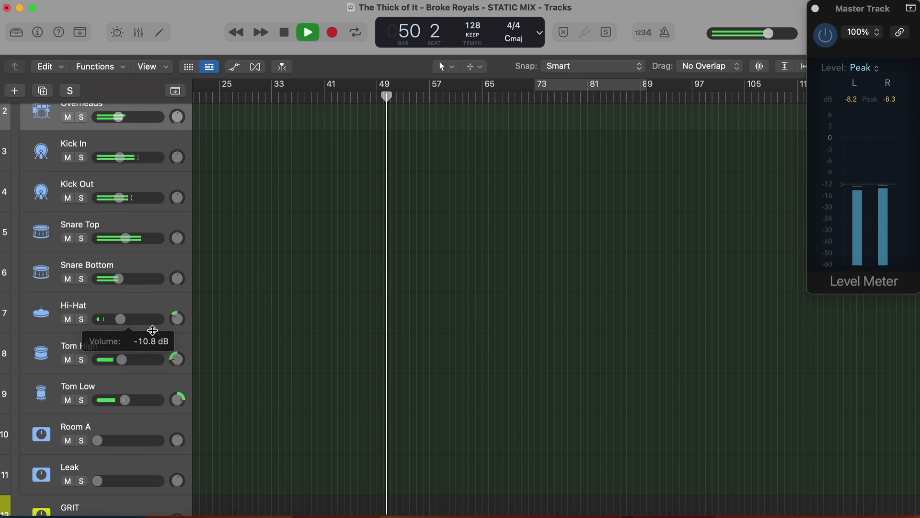
{"action": "scroll", "coordinate": [153, 329], "scroll_direction": "down", "scroll_amount": 1}
{"action": "left_click", "coordinate": [352, 102]}
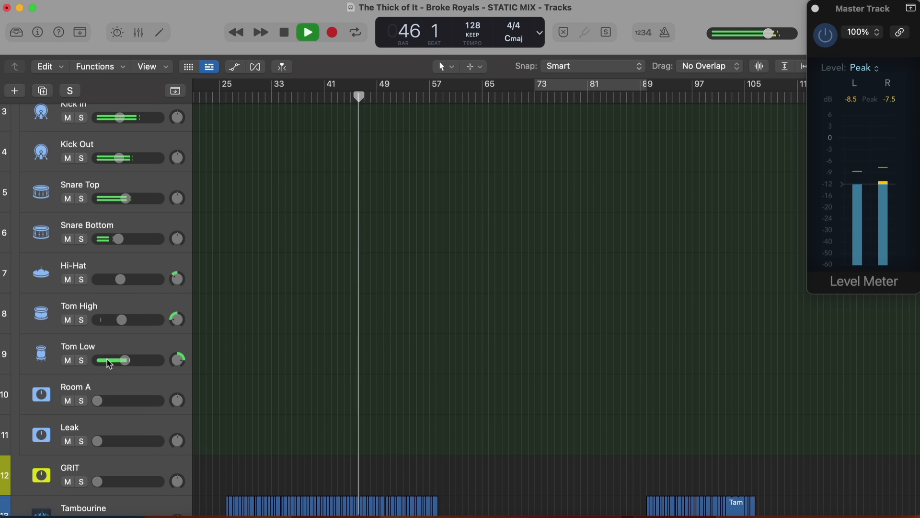
Raise the Room A fader to -10.8 dB and bring the Leak and GRIT faders up from -∞ during playback.
{"action": "left_click_drag", "start_coordinate": [98, 400], "coordinate": [120, 401]}
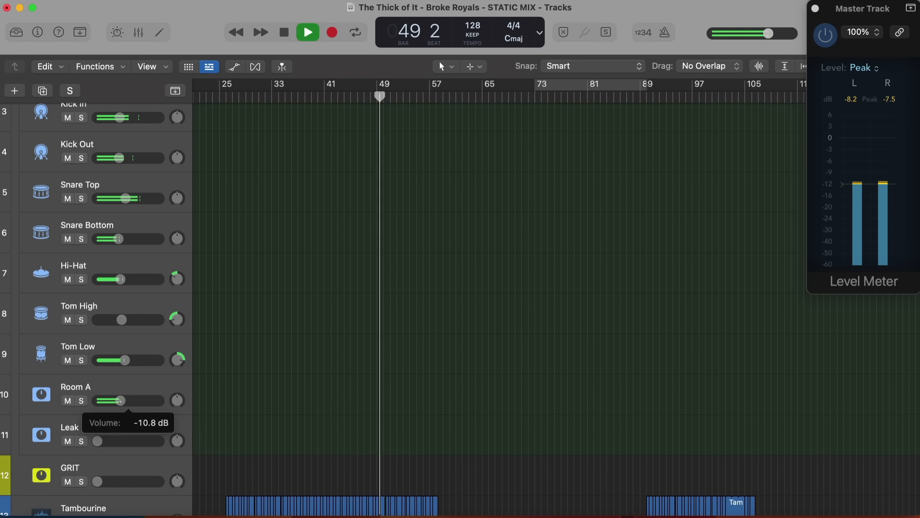
{"action": "left_click_drag", "start_coordinate": [97, 440], "coordinate": [119, 451]}
{"action": "scroll", "coordinate": [120, 446], "scroll_direction": "down", "scroll_amount": 1}
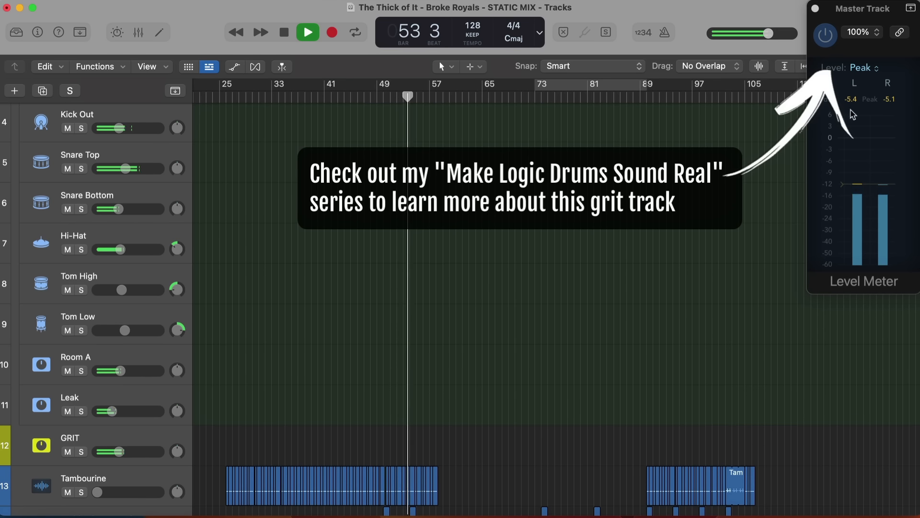
Reset the meter's peak readings and replay the cycled section from bar 73 to check the full drum balance and GRIT's contribution.
{"action": "left_click", "coordinate": [853, 114]}
{"action": "scroll", "coordinate": [540, 257], "scroll_direction": "up", "scroll_amount": 4}
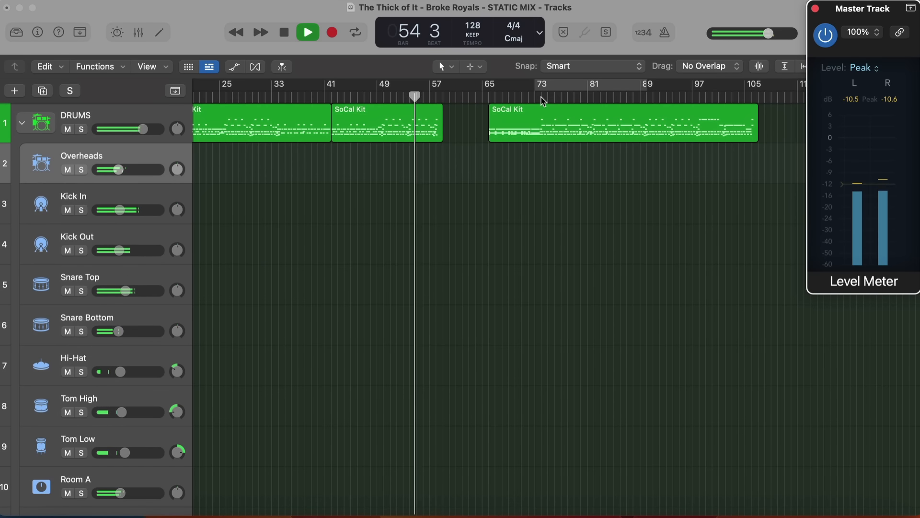
{"action": "key", "text": "c"}
{"action": "key", "text": "space"}
{"action": "key", "text": "space"}
{"action": "scroll", "coordinate": [455, 250], "scroll_direction": "down", "scroll_amount": 2}
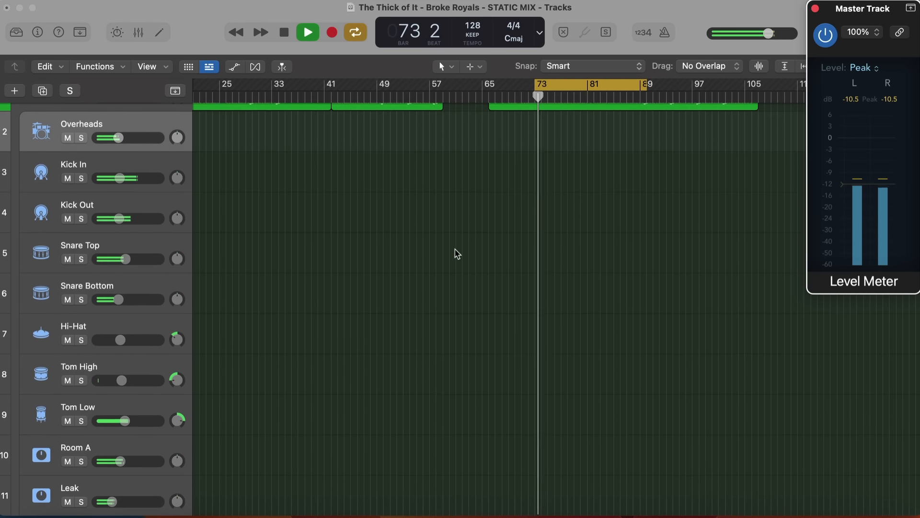
{"action": "scroll", "coordinate": [457, 253], "scroll_direction": "down", "scroll_amount": 5}
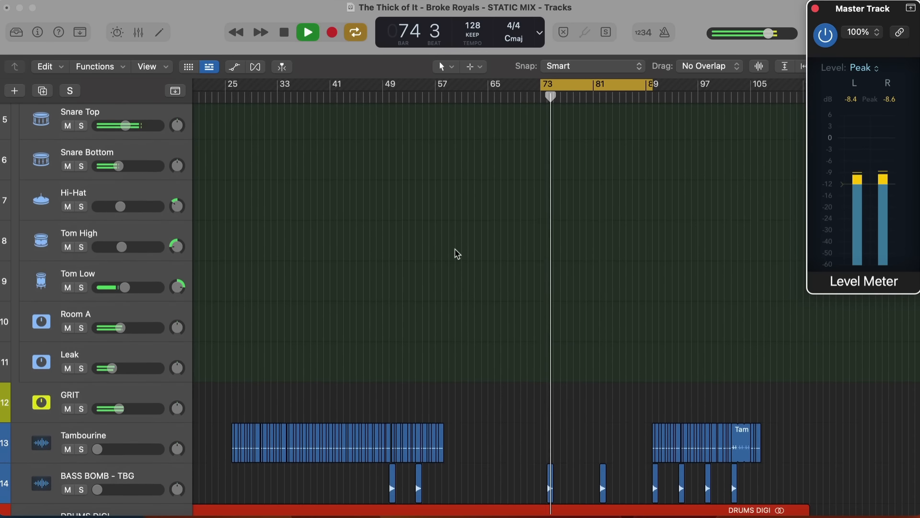
{"action": "scroll", "coordinate": [457, 254], "scroll_direction": "down", "scroll_amount": 3}
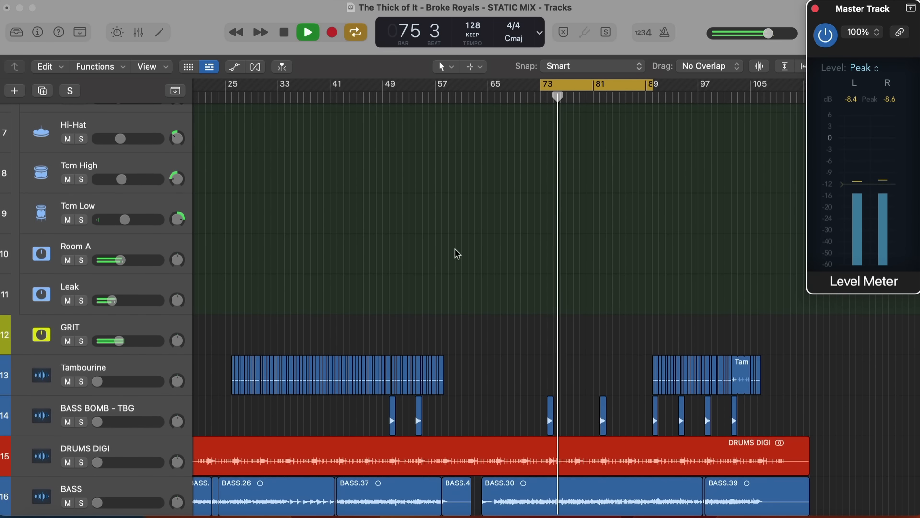
{"action": "scroll", "coordinate": [415, 289], "scroll_direction": "down", "scroll_amount": 2}
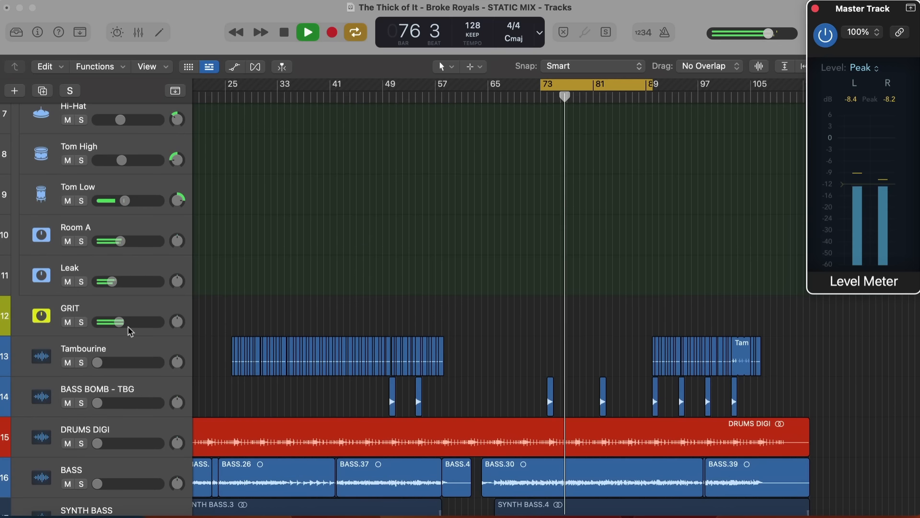
{"action": "left_click", "coordinate": [68, 322]}
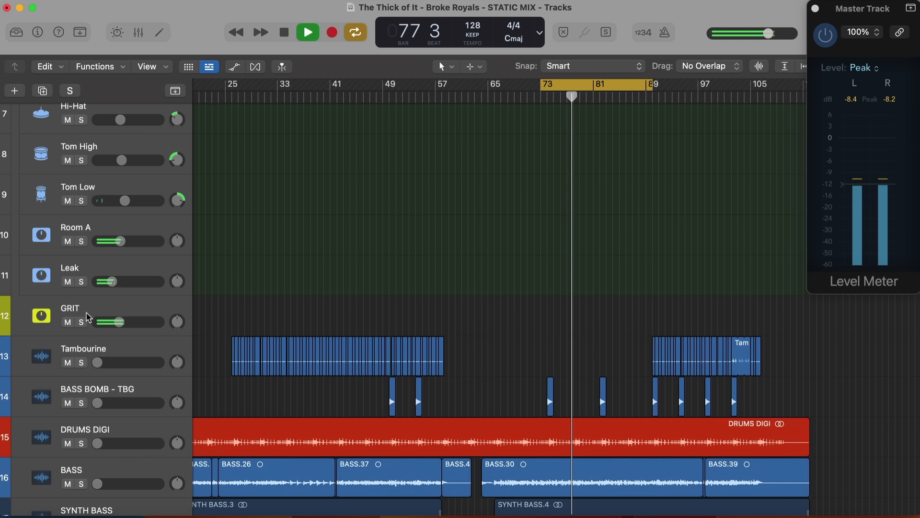
Turn off cycle mode, play from bar 49, set the Tambourine fader to about -13.4 dB and pan it slightly left.
{"action": "left_click", "coordinate": [102, 353]}
{"action": "key", "text": "c"}
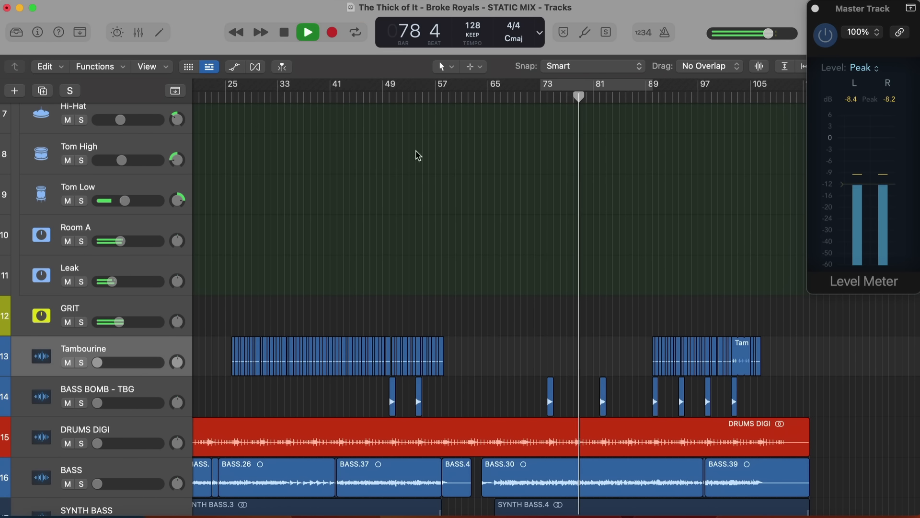
{"action": "left_click", "coordinate": [387, 97]}
{"action": "mouse_move", "coordinate": [104, 365]}
{"action": "left_mouse_down"}
{"action": "mouse_move", "coordinate": [125, 363]}
{"action": "mouse_move", "coordinate": [117, 363]}
{"action": "left_mouse_up"}
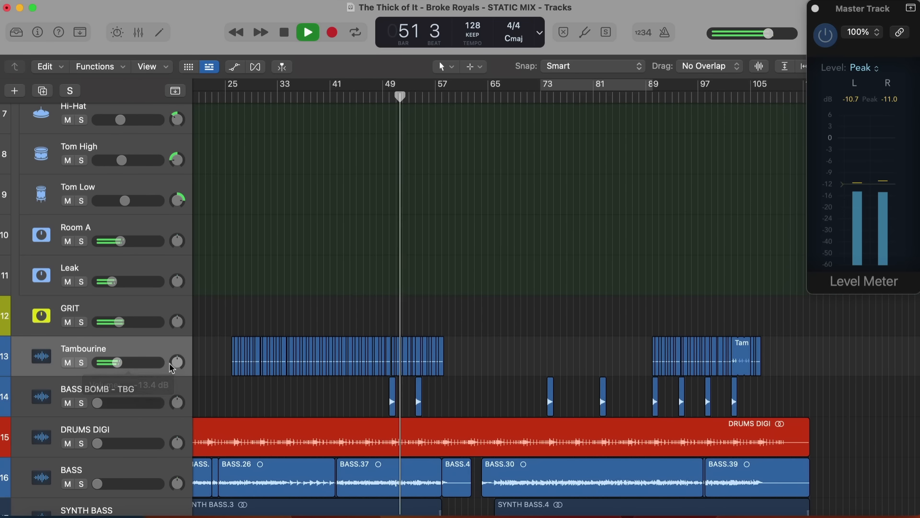
{"action": "left_click_drag", "start_coordinate": [176, 363], "coordinate": [176, 374]}
{"action": "scroll", "coordinate": [463, 181], "scroll_direction": "down", "scroll_amount": 2}
{"action": "key", "text": "space"}
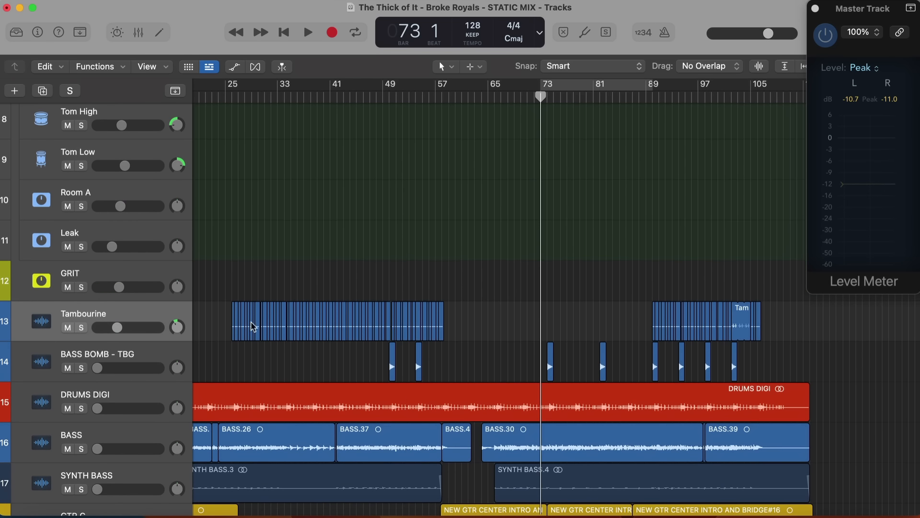
Raise the BASS BOMB - TBG fader from -∞, turn cycle mode back on and replay the section from bar 73.
{"action": "key", "text": "space"}
{"action": "left_click_drag", "start_coordinate": [98, 368], "coordinate": [125, 367]}
{"action": "key", "text": "c"}
{"action": "key", "text": "space"}
{"action": "key", "text": "space"}
{"action": "key", "text": "space"}
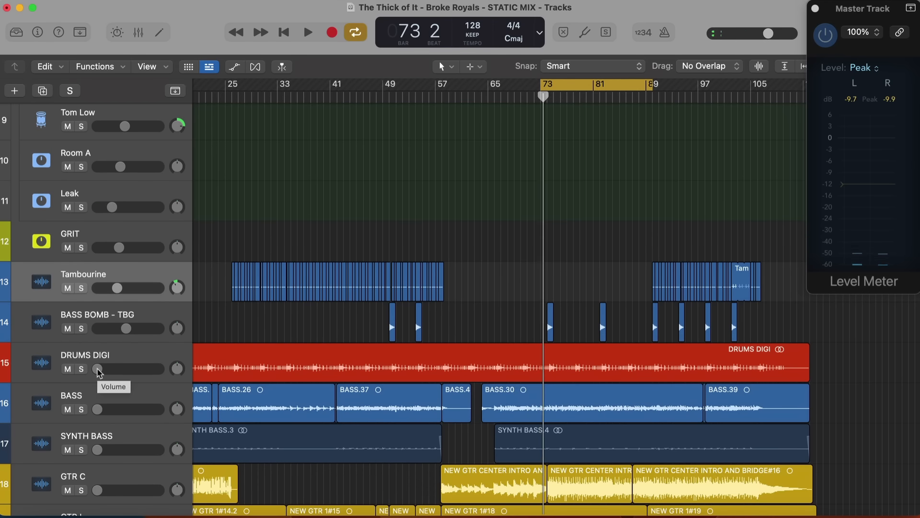
Set the DRUMS DIGI fader to -9.2 dB during playback and briefly solo the track to hear it alone.
{"action": "key", "text": "space"}
{"action": "left_click_drag", "start_coordinate": [97, 369], "coordinate": [123, 368]}
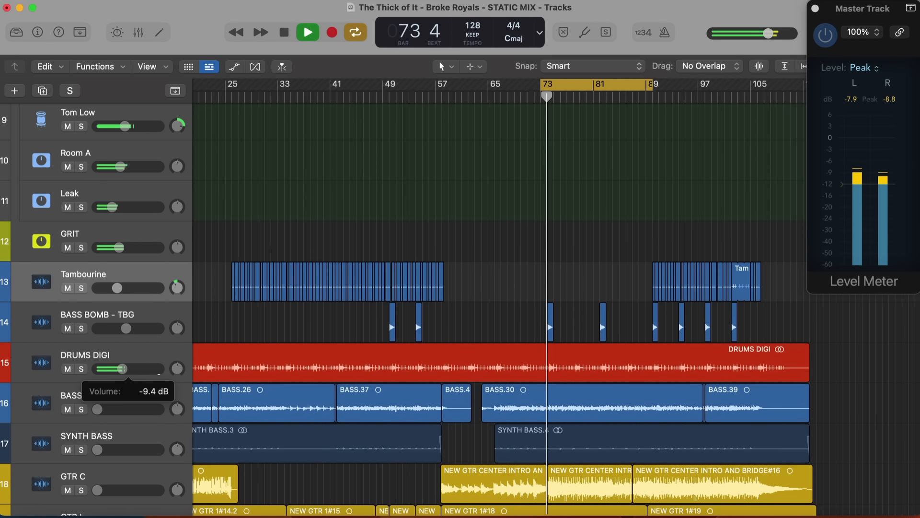
{"action": "left_click", "coordinate": [81, 368]}
{"action": "left_click", "coordinate": [81, 369]}
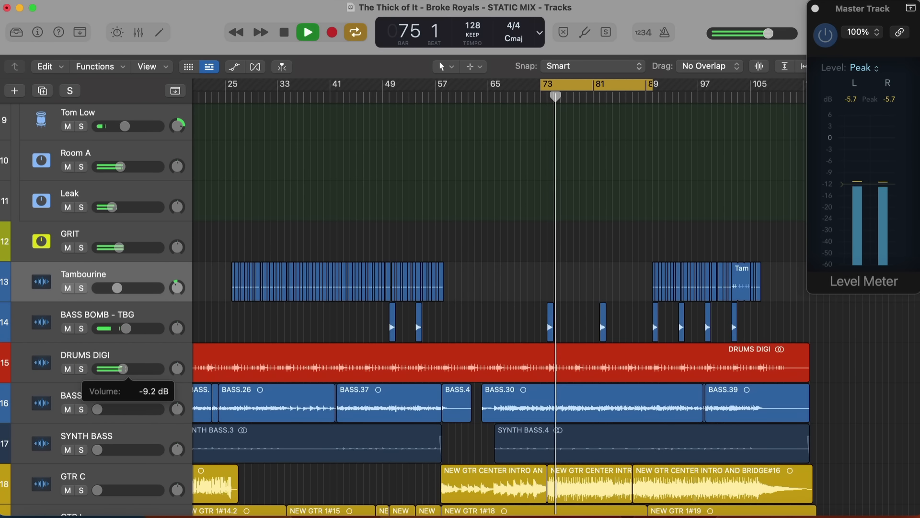
{"action": "left_click", "coordinate": [82, 368]}
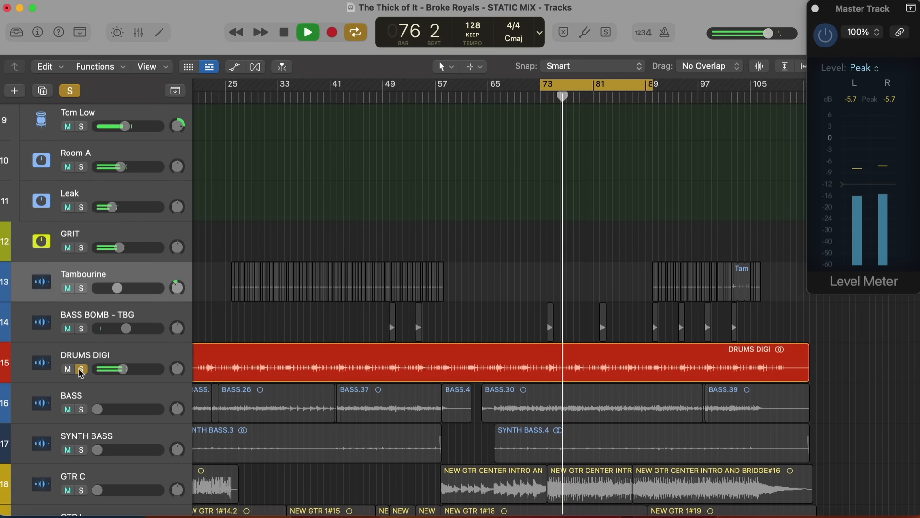
{"action": "left_click", "coordinate": [81, 368]}
{"action": "scroll", "coordinate": [95, 392], "scroll_direction": "down", "scroll_amount": 2}
{"action": "key", "text": "space"}
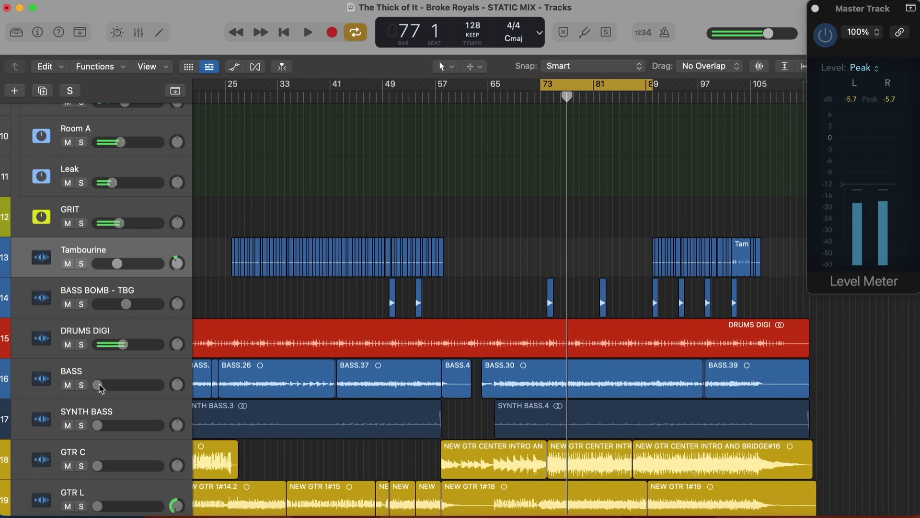
Bring the BASS and SYNTH BASS faders up from -∞ while the cycled section plays.
{"action": "left_click_drag", "start_coordinate": [100, 388], "coordinate": [122, 385]}
{"action": "key", "text": "space"}
{"action": "left_click_drag", "start_coordinate": [98, 430], "coordinate": [118, 429]}
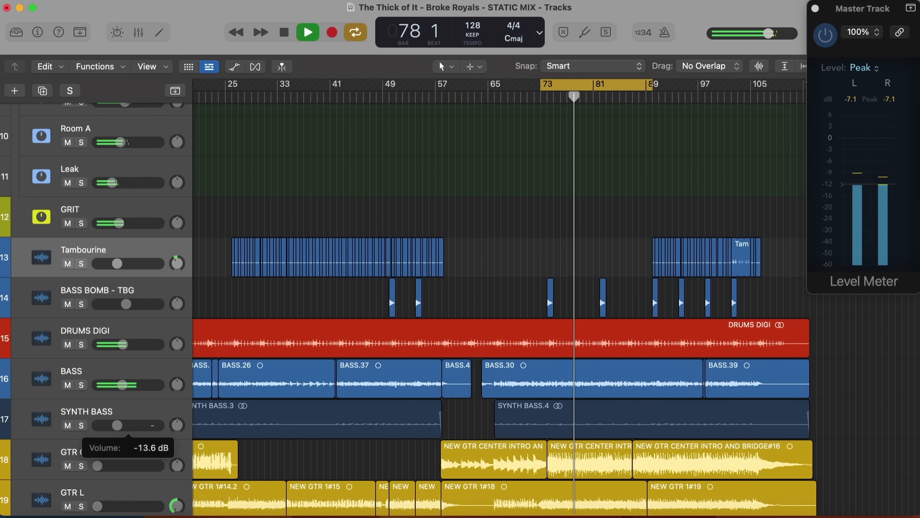
Solo BASS and SYNTH BASS together, set BASS to -10.0 dB, lower SYNTH BASS slightly, and unsolo both.
{"action": "left_click", "coordinate": [81, 425]}
{"action": "left_click", "coordinate": [81, 385]}
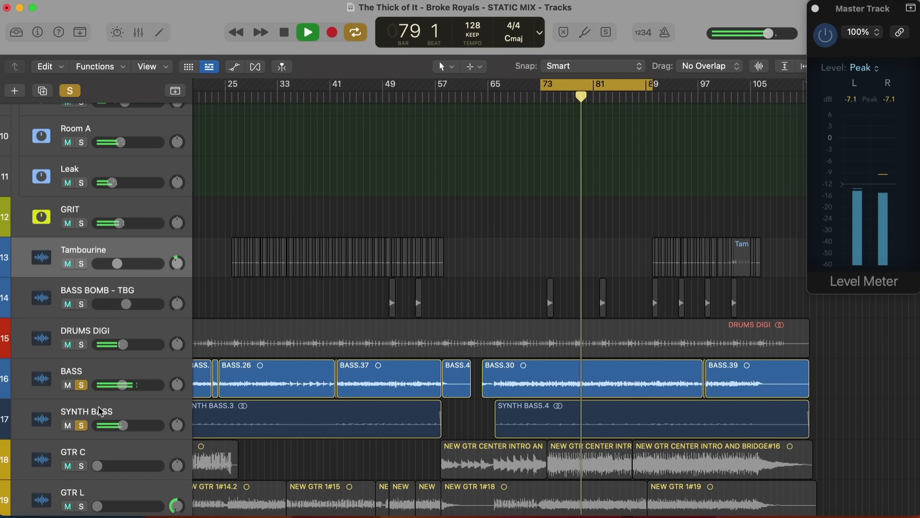
{"action": "left_click", "coordinate": [124, 426]}
{"action": "left_click_drag", "start_coordinate": [125, 425], "coordinate": [121, 425]}
{"action": "left_click", "coordinate": [123, 384]}
{"action": "left_click_drag", "start_coordinate": [123, 385], "coordinate": [122, 385]}
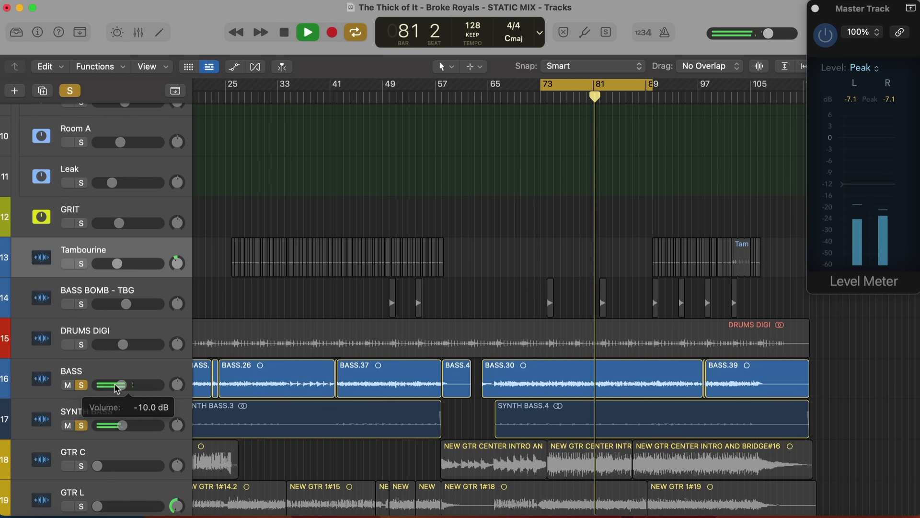
{"action": "left_click", "coordinate": [81, 384]}
{"action": "left_click", "coordinate": [81, 425]}
Raise the GTR C fader to about -15 dB while the cycled section plays.
{"action": "scroll", "coordinate": [81, 432], "scroll_direction": "down", "scroll_amount": 3}
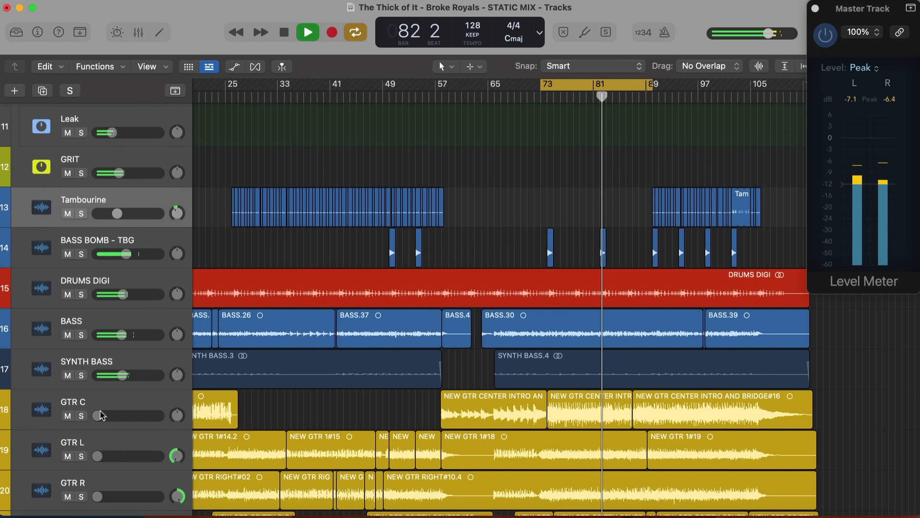
{"action": "left_click_drag", "start_coordinate": [99, 416], "coordinate": [101, 416]}
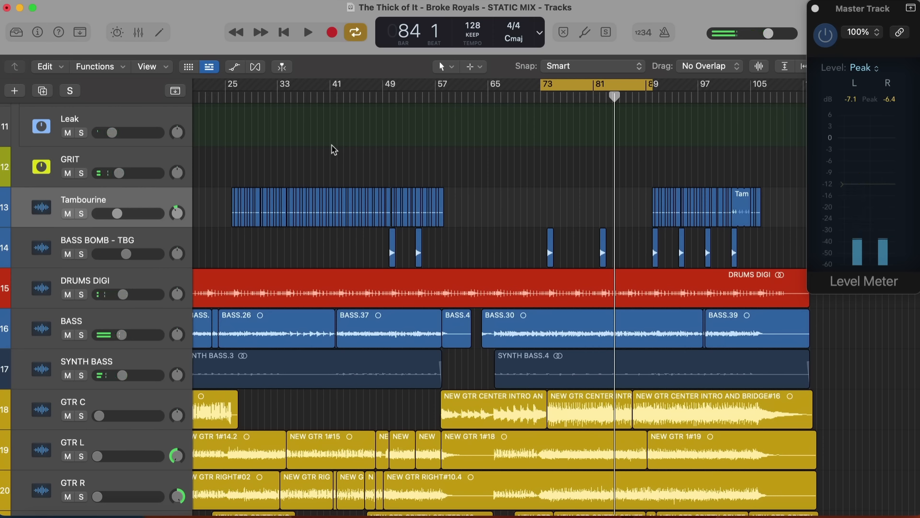
{"action": "scroll", "coordinate": [334, 150], "scroll_direction": "down", "scroll_amount": 1}
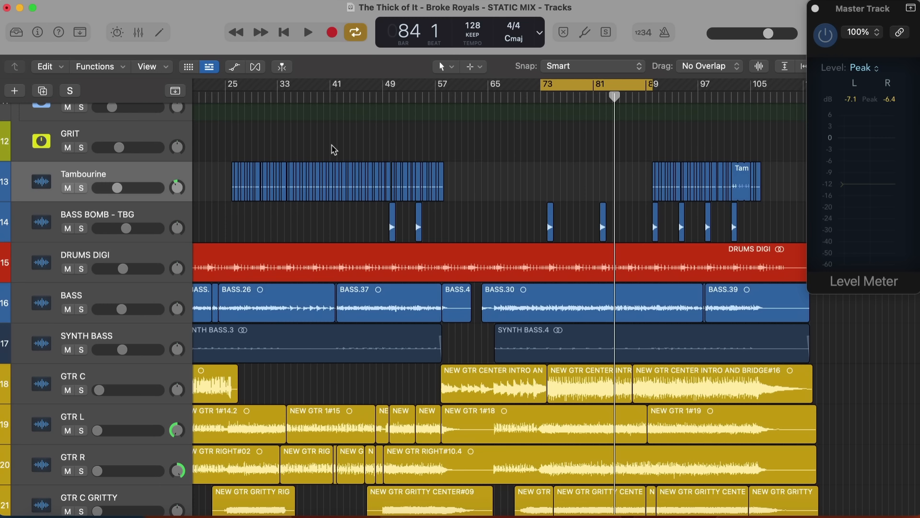
{"action": "key", "text": "space"}
{"action": "left_click_drag", "start_coordinate": [99, 390], "coordinate": [115, 369]}
{"action": "scroll", "coordinate": [136, 386], "scroll_direction": "down", "scroll_amount": 1}
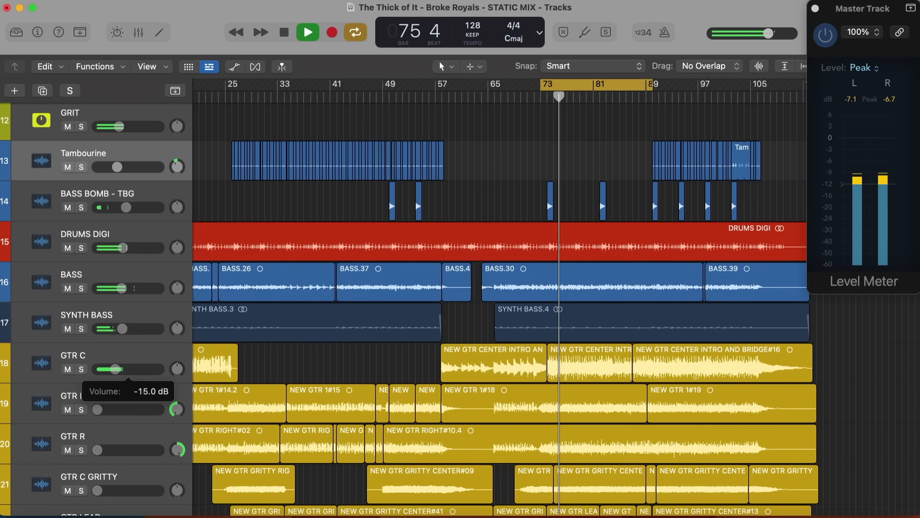
Select the GTR L and GTR R tracks and raise both faders together from -∞ during playback.
{"action": "scroll", "coordinate": [117, 372], "scroll_direction": "down", "scroll_amount": 2}
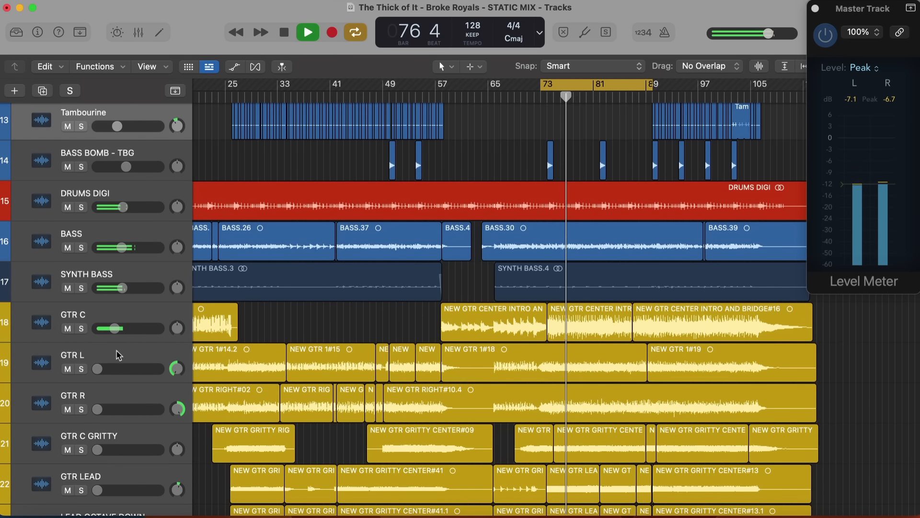
{"action": "left_click", "coordinate": [118, 355]}
{"action": "left_click", "coordinate": [122, 390], "text": "shift"}
{"action": "mouse_move", "coordinate": [103, 374]}
{"action": "left_mouse_down"}
{"action": "mouse_move", "coordinate": [124, 373]}
{"action": "mouse_move", "coordinate": [116, 368]}
{"action": "left_mouse_up"}
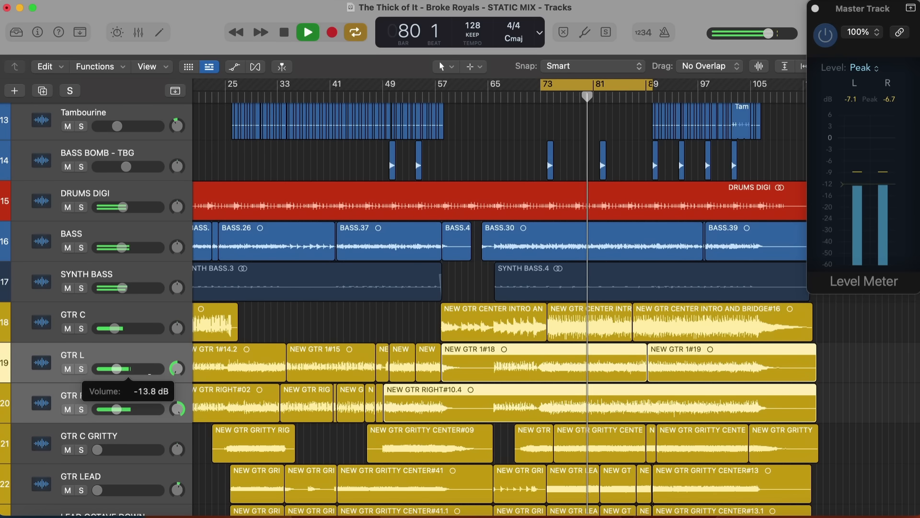
Solo GTR L and GTR R, raise only the GTR L fader slightly to balance the pair, and unsolo both.
{"action": "key", "text": "space"}
{"action": "key", "text": "s"}
{"action": "key", "text": "space"}
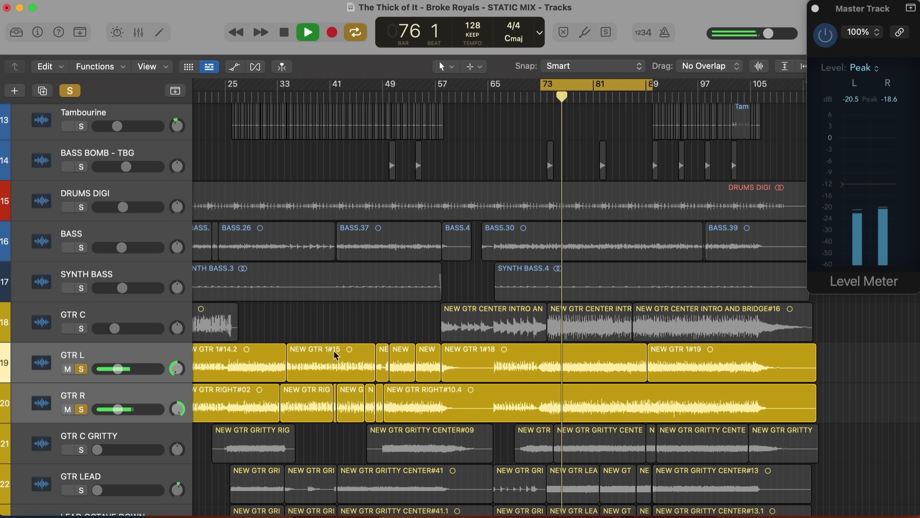
{"action": "left_click", "coordinate": [118, 360]}
{"action": "left_click_drag", "start_coordinate": [118, 369], "coordinate": [121, 368]}
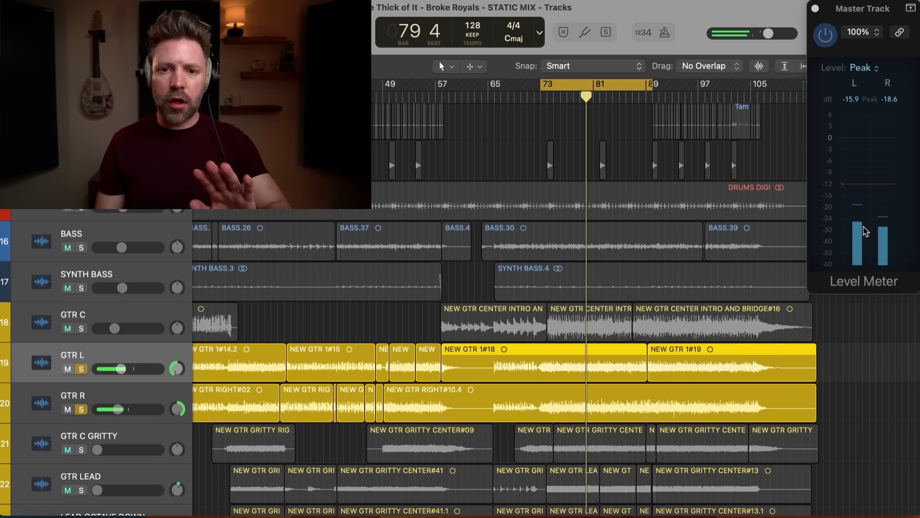
{"action": "key", "text": "space"}
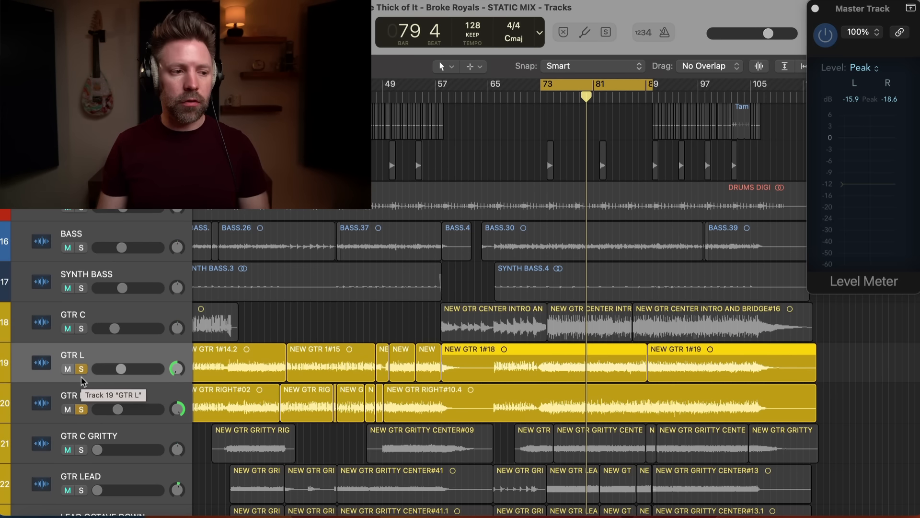
{"action": "left_click", "coordinate": [81, 369]}
{"action": "left_click", "coordinate": [81, 409]}
Replay the section, raise the GTR C GRITTY fader from -∞ and briefly solo the track to check it.
{"action": "key", "text": "space"}
{"action": "scroll", "coordinate": [80, 411], "scroll_direction": "down", "scroll_amount": 3}
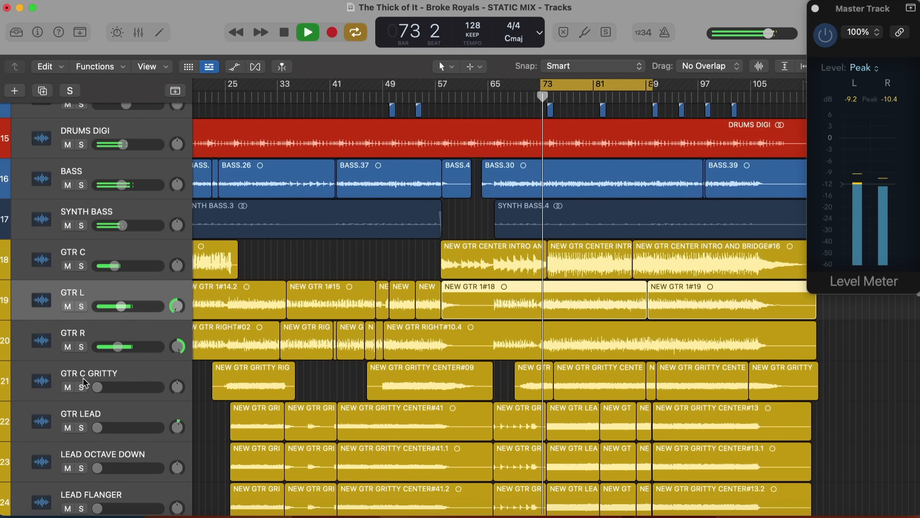
{"action": "left_click_drag", "start_coordinate": [97, 386], "coordinate": [120, 393]}
{"action": "key", "text": "s"}
{"action": "key", "text": "s"}
Bring the GTR LEAD fader up from -∞ and briefly solo the track to hear it alone.
{"action": "scroll", "coordinate": [124, 393], "scroll_direction": "down", "scroll_amount": 2}
{"action": "left_click", "coordinate": [81, 394]}
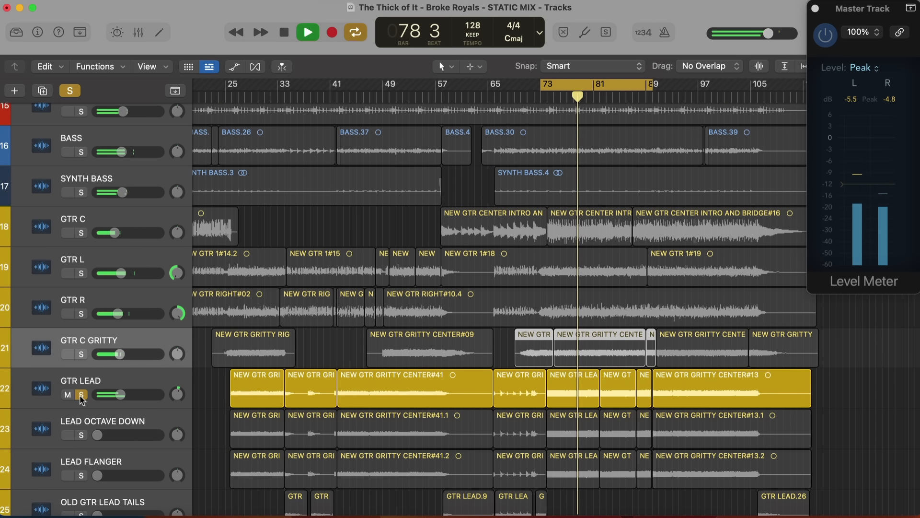
{"action": "left_click", "coordinate": [81, 394]}
Set the LEAD OCTAVE DOWN fader to about -18 dB and the LEAD FLANGER fader to -13.4 dB during playback.
{"action": "left_click_drag", "start_coordinate": [97, 434], "coordinate": [109, 435]}
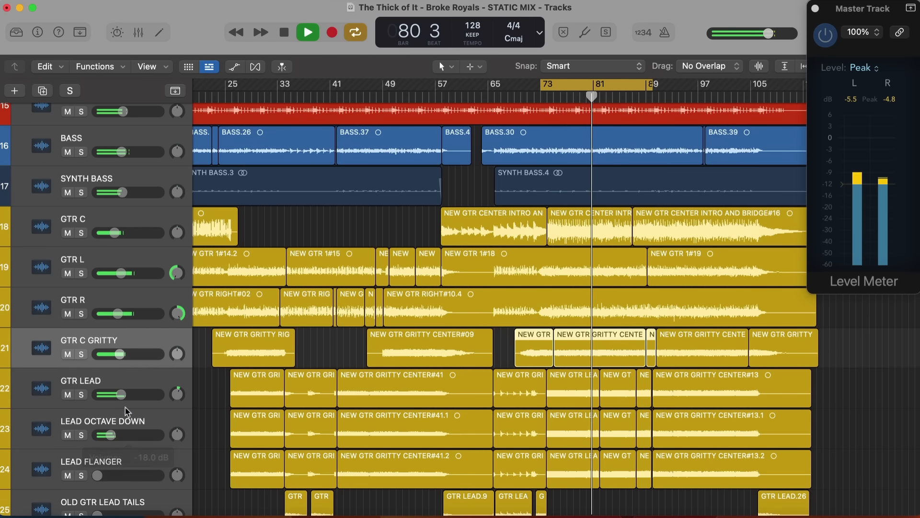
{"action": "scroll", "coordinate": [128, 368], "scroll_direction": "down", "scroll_amount": 2}
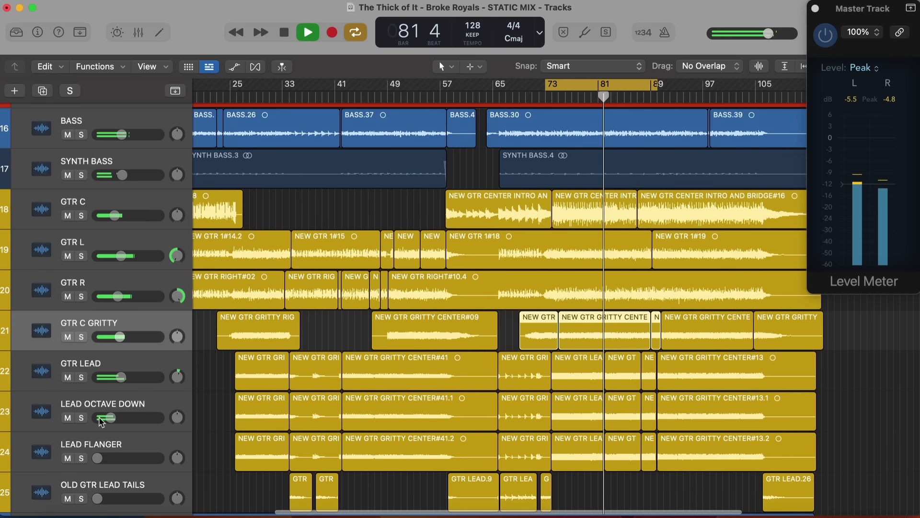
{"action": "left_click_drag", "start_coordinate": [97, 458], "coordinate": [117, 457]}
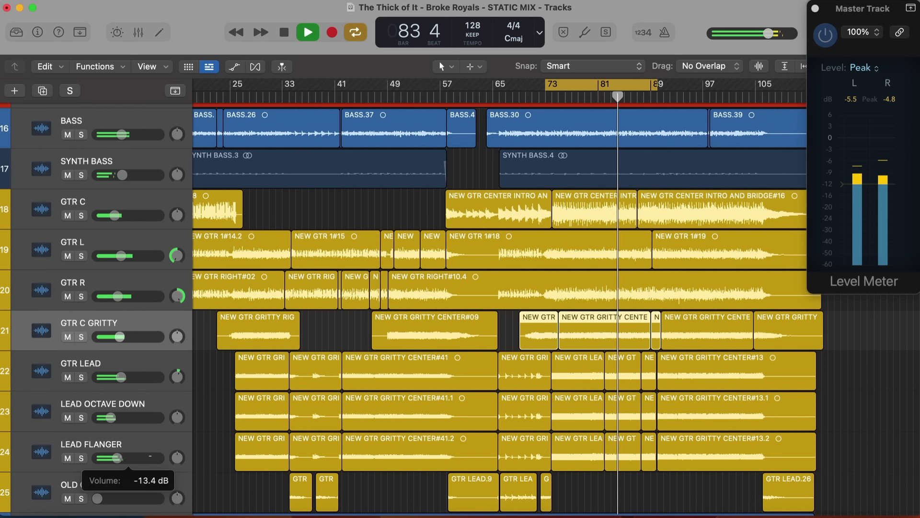
Solo the GTR LEAD, LEAD OCTAVE DOWN and LEAD FLANGER tracks to hear the three layers together, then clear all solos.
{"action": "left_click", "coordinate": [81, 377]}
{"action": "left_click", "coordinate": [81, 417]}
{"action": "left_click", "coordinate": [81, 457]}
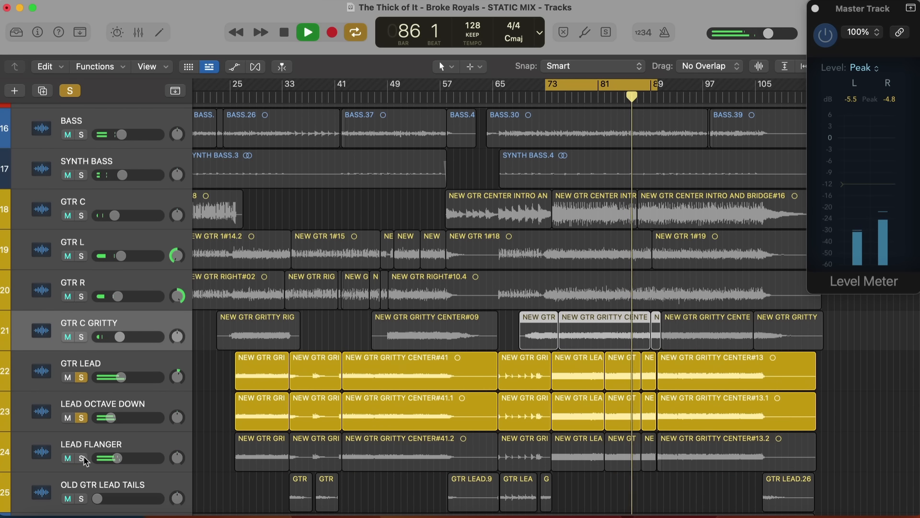
{"action": "left_click", "coordinate": [81, 417]}
{"action": "left_click", "coordinate": [81, 418]}
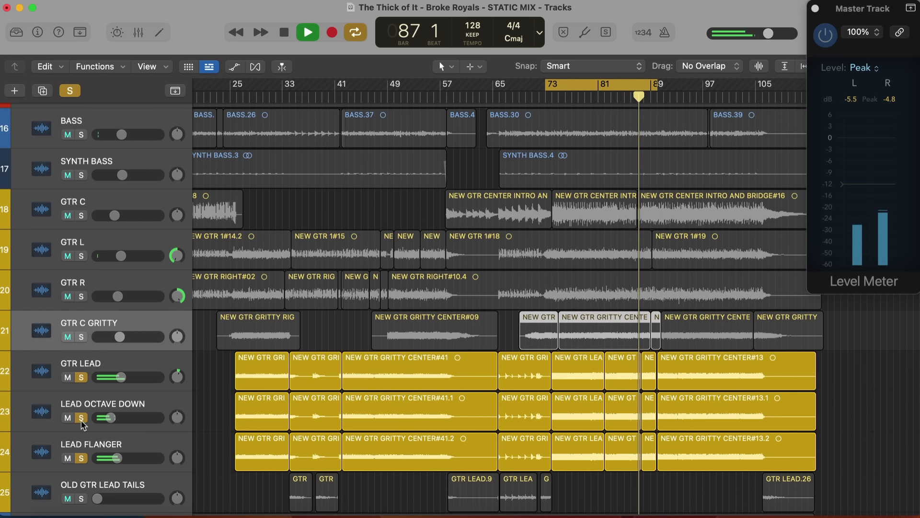
{"action": "left_click", "coordinate": [72, 94]}
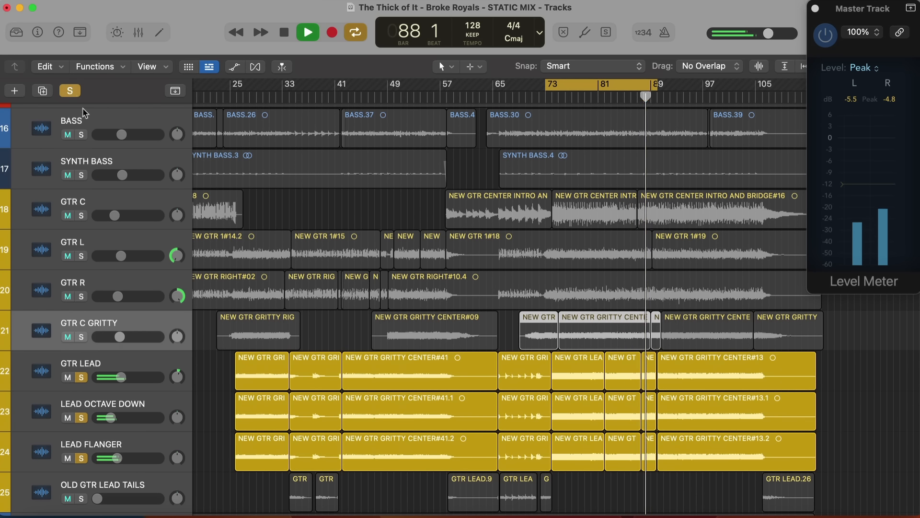
Turn off cycle mode, restart playback from bar 69, and bring up the OLD GTR LEAD TAILS fader with the track soloed.
{"action": "scroll", "coordinate": [145, 314], "scroll_direction": "down", "scroll_amount": 2}
{"action": "scroll", "coordinate": [147, 319], "scroll_direction": "down", "scroll_amount": 3}
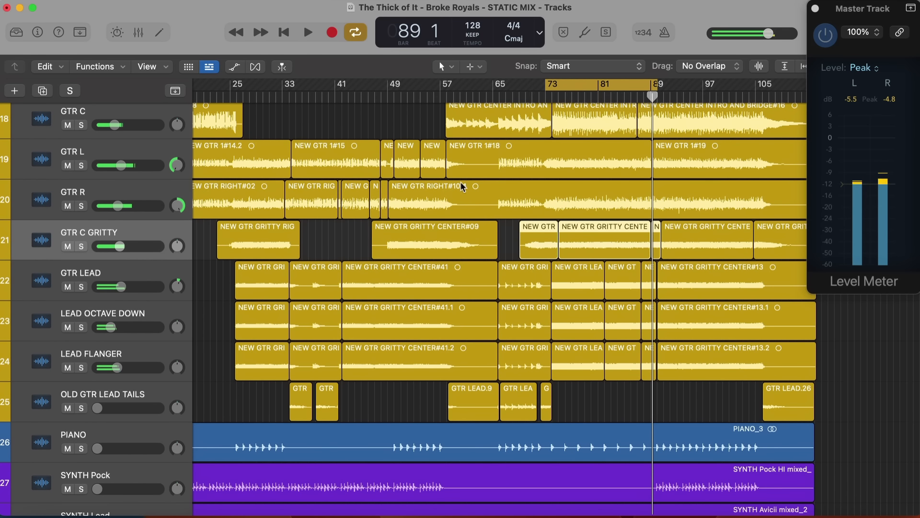
{"action": "key", "text": "c"}
{"action": "left_click", "coordinate": [519, 96]}
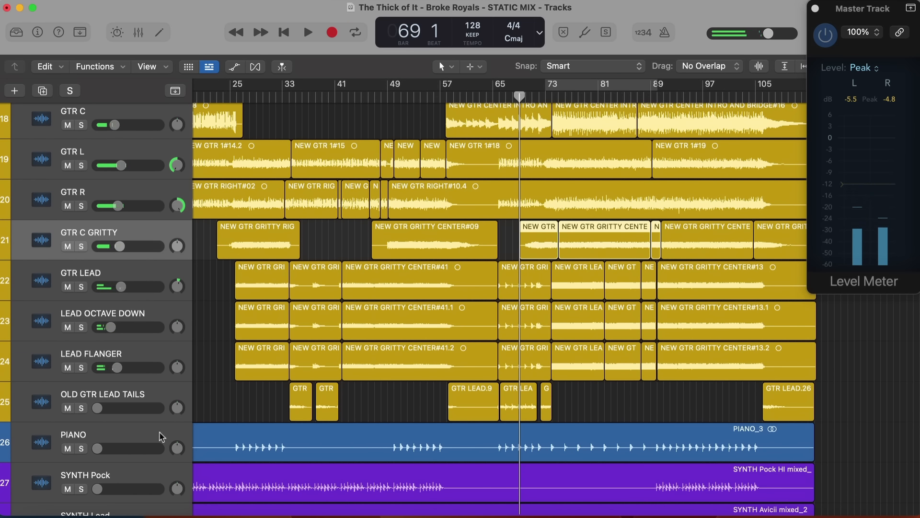
{"action": "left_click_drag", "start_coordinate": [94, 411], "coordinate": [115, 408]}
{"action": "left_click", "coordinate": [82, 408]}
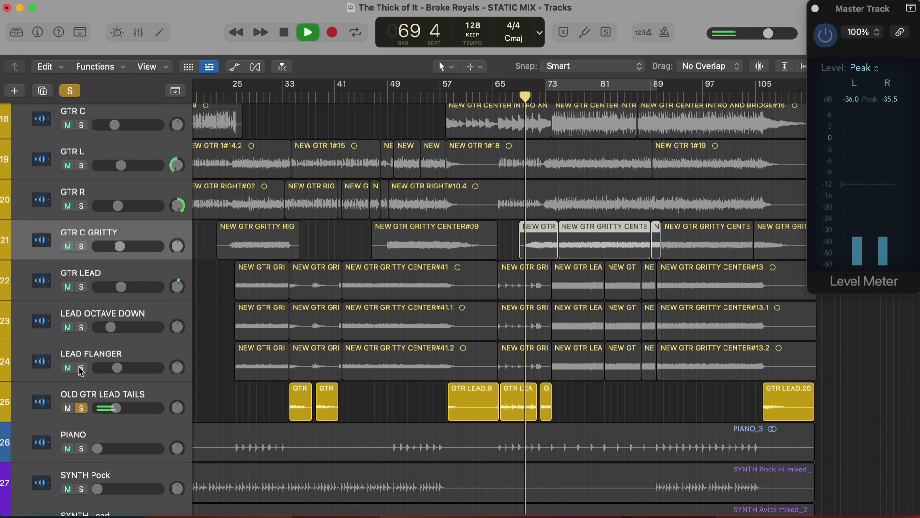
Solo the three lead guitar tracks alongside OLD GTR LEAD TAILS, set the tails fader to -10.2 dB, and clear all solos.
{"action": "left_click_drag", "start_coordinate": [80, 368], "coordinate": [81, 287]}
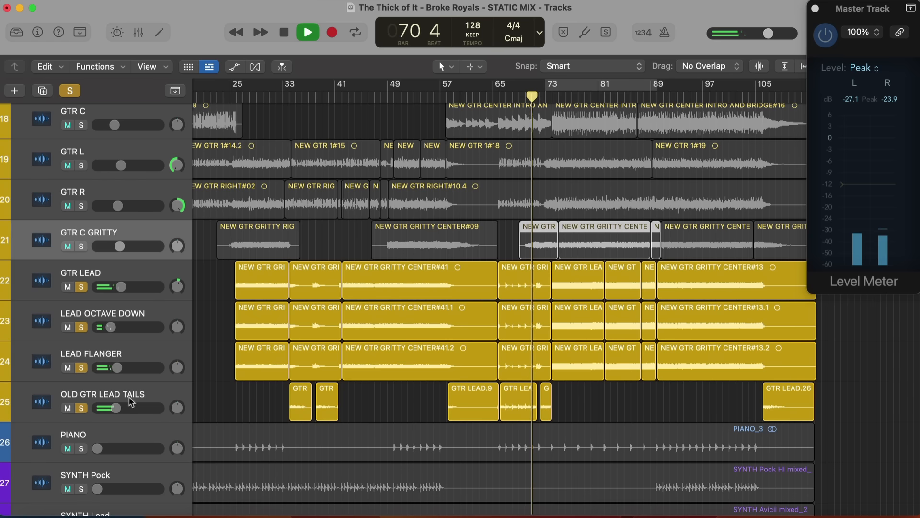
{"action": "left_click_drag", "start_coordinate": [115, 408], "coordinate": [117, 408]}
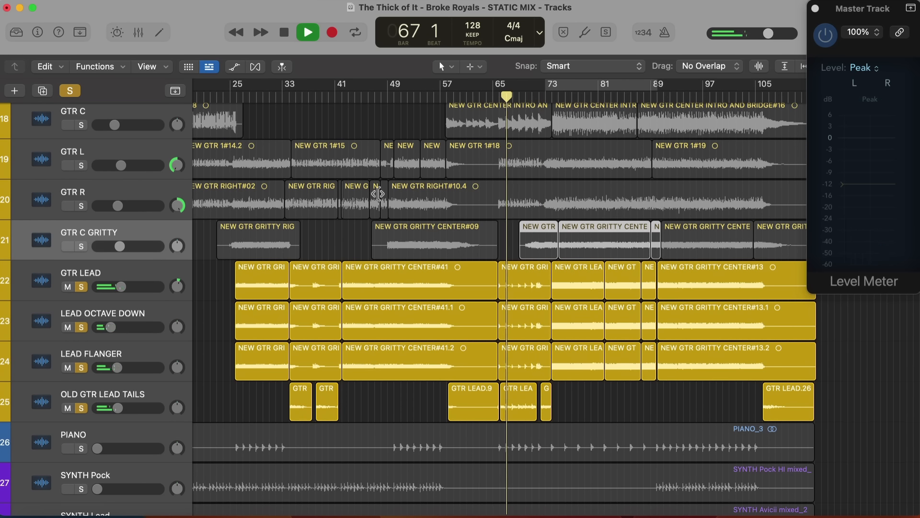
{"action": "left_click_drag", "start_coordinate": [118, 408], "coordinate": [115, 408]}
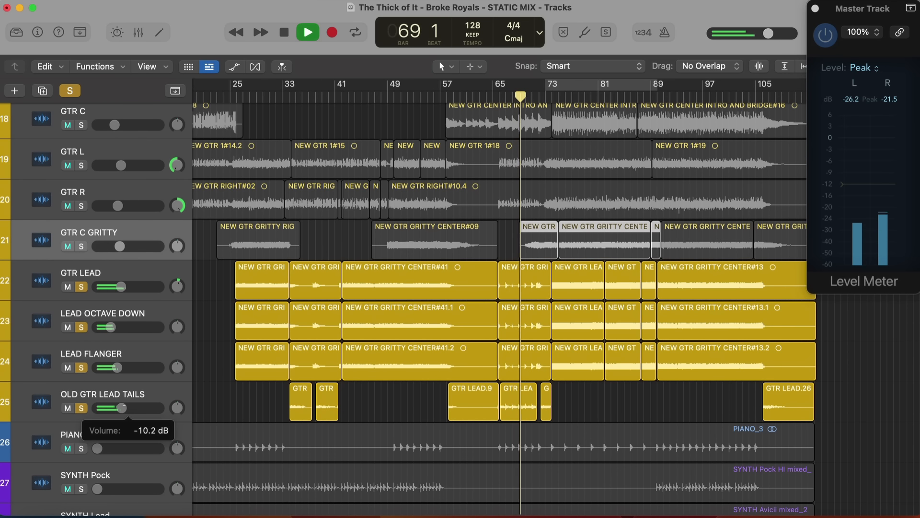
{"action": "left_click", "coordinate": [70, 92]}
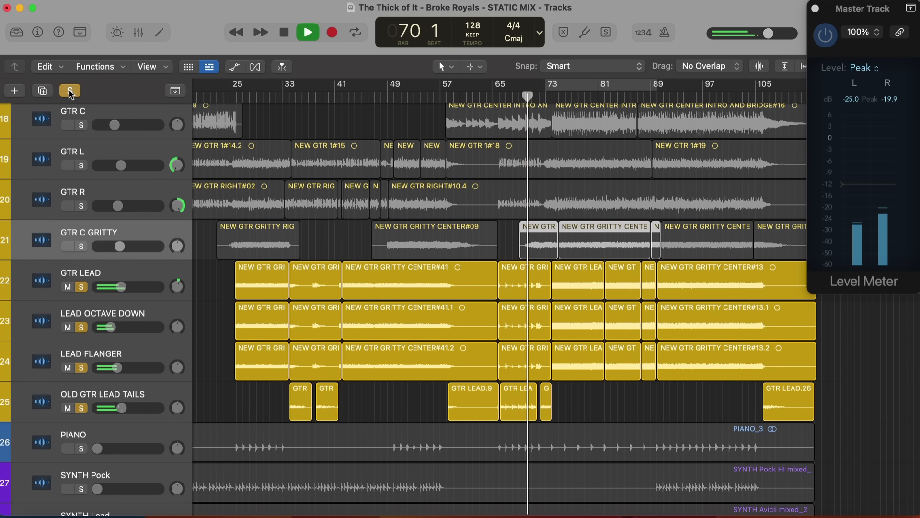
Bring up the PIANO fader during playback and set the SYNTH Analogue Dreams fader to -3.6 dB.
{"action": "scroll", "coordinate": [297, 259], "scroll_direction": "down", "scroll_amount": 3}
{"action": "scroll", "coordinate": [297, 268], "scroll_direction": "down", "scroll_amount": 2}
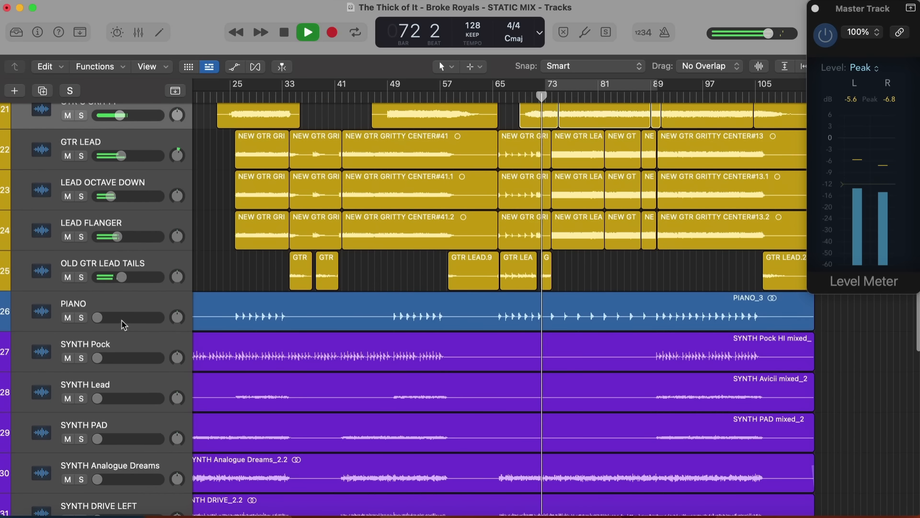
{"action": "scroll", "coordinate": [273, 376], "scroll_direction": "down", "scroll_amount": 3}
{"action": "scroll", "coordinate": [275, 377], "scroll_direction": "down", "scroll_amount": 2}
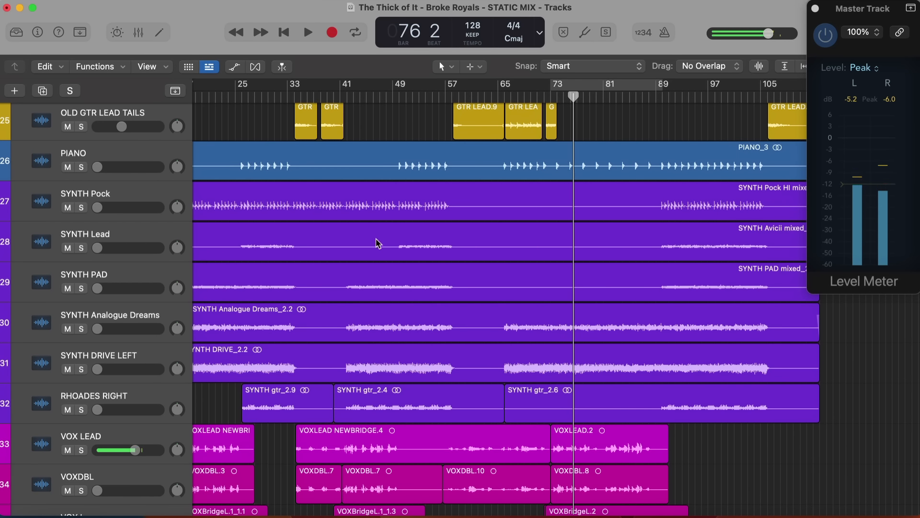
{"action": "scroll", "coordinate": [378, 243], "scroll_direction": "up", "scroll_amount": 3}
{"action": "left_click", "coordinate": [376, 244]}
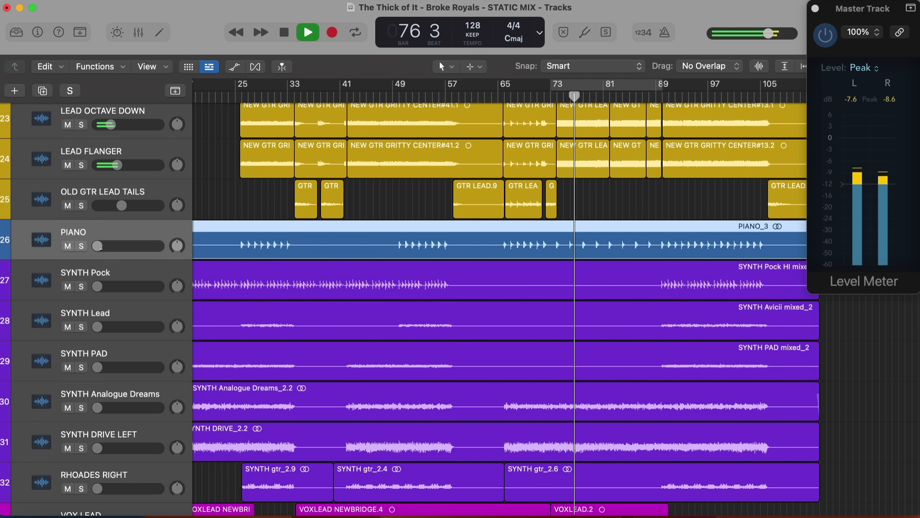
{"action": "left_click_drag", "start_coordinate": [98, 247], "coordinate": [132, 246]}
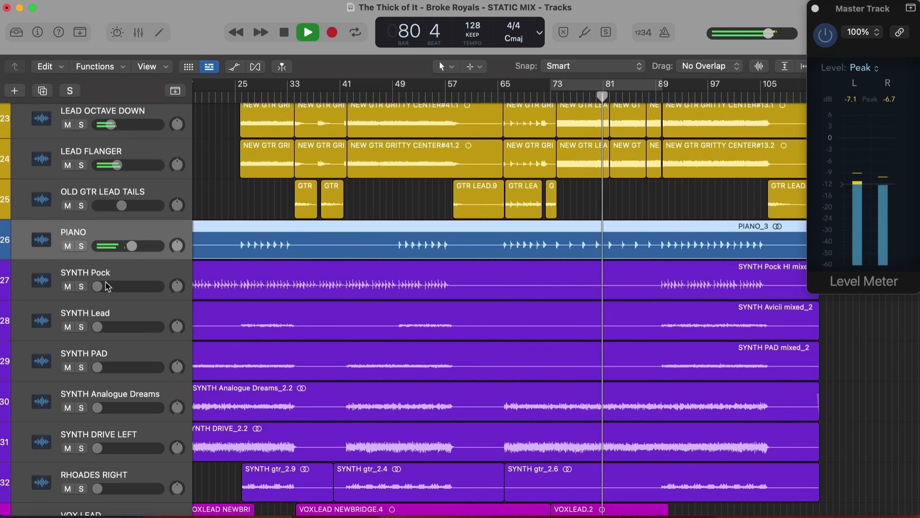
{"action": "scroll", "coordinate": [107, 287], "scroll_direction": "down", "scroll_amount": 1}
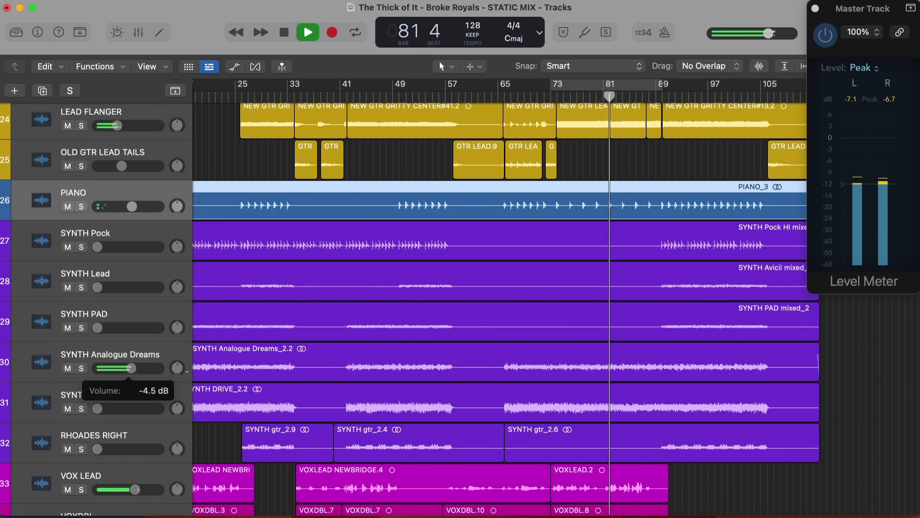
{"action": "mouse_move", "coordinate": [130, 368]}
{"action": "left_mouse_down"}
{"action": "mouse_move", "coordinate": [151, 368]}
{"action": "mouse_move", "coordinate": [135, 368]}
{"action": "left_mouse_up"}
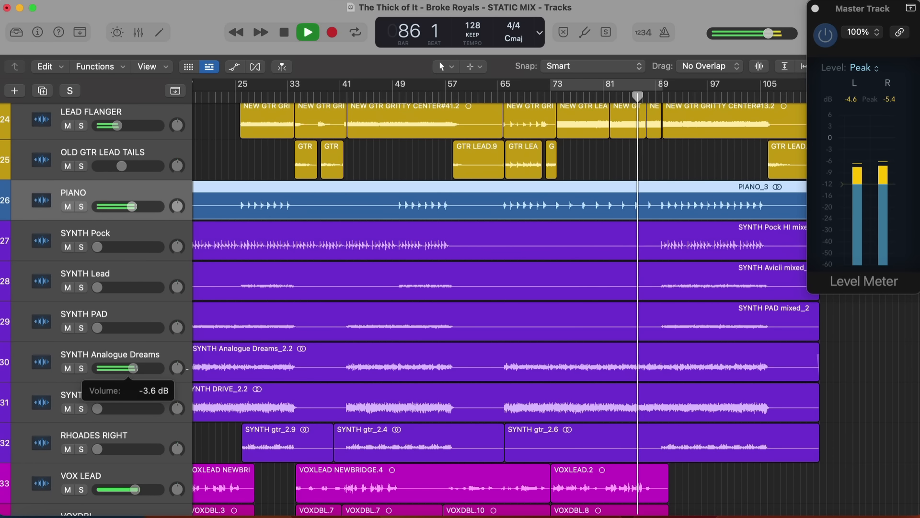
Select SYNTH DRIVE LEFT and RHOADES RIGHT, raise both faders together to -5.6 dB, and play from bar 50.
{"action": "scroll", "coordinate": [211, 371], "scroll_direction": "down", "scroll_amount": 2}
{"action": "scroll", "coordinate": [211, 371], "scroll_direction": "down", "scroll_amount": 5}
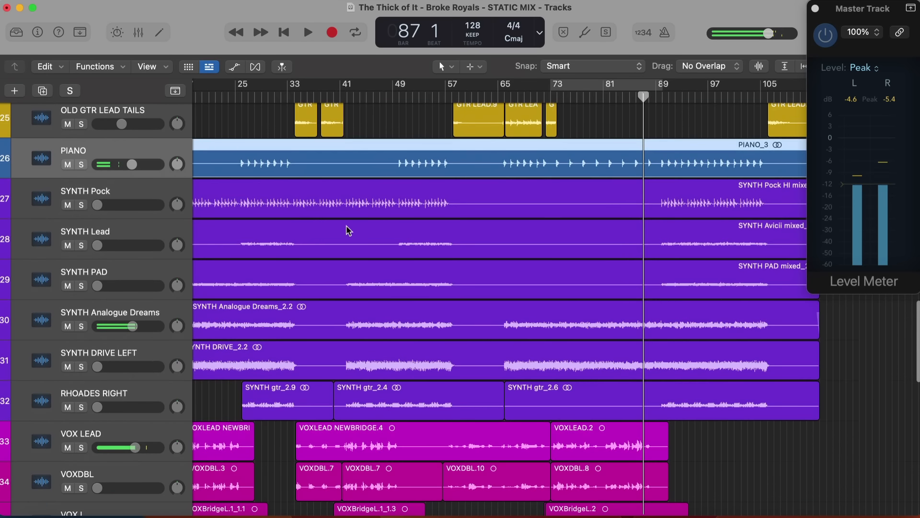
{"action": "key", "text": "space"}
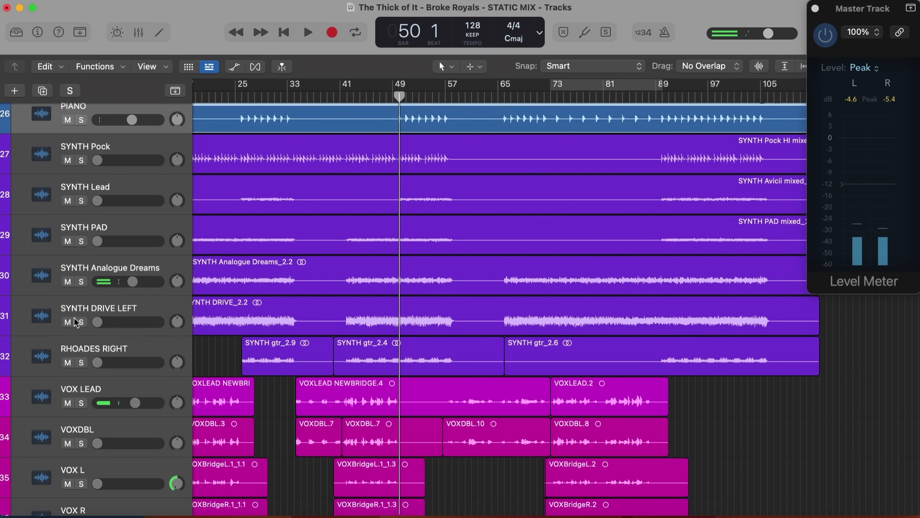
{"action": "left_click", "coordinate": [88, 312]}
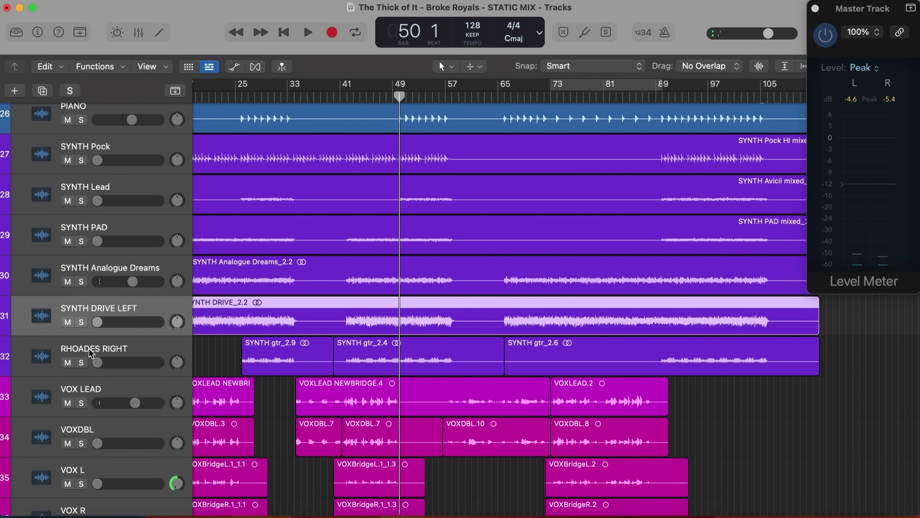
{"action": "left_click", "coordinate": [91, 354], "text": "shift"}
{"action": "left_click", "coordinate": [97, 322]}
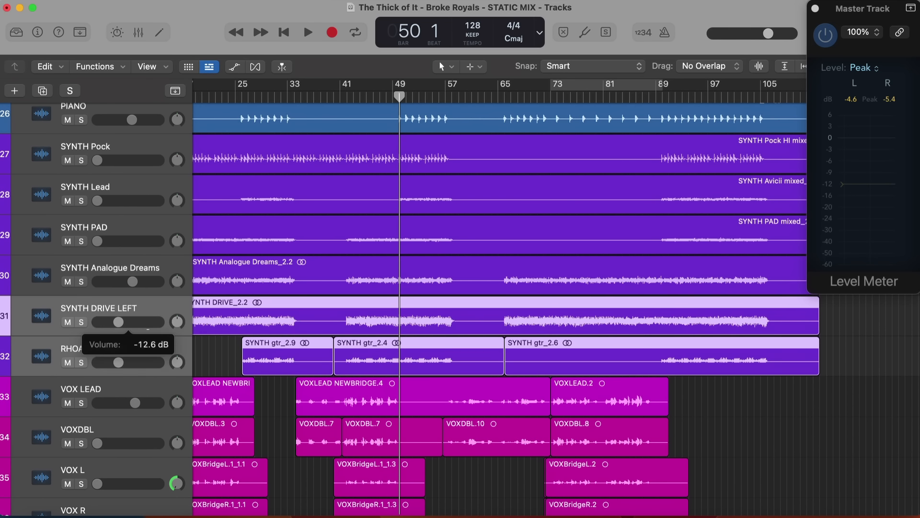
{"action": "left_click_drag", "start_coordinate": [118, 322], "coordinate": [148, 327]}
{"action": "key", "text": "space"}
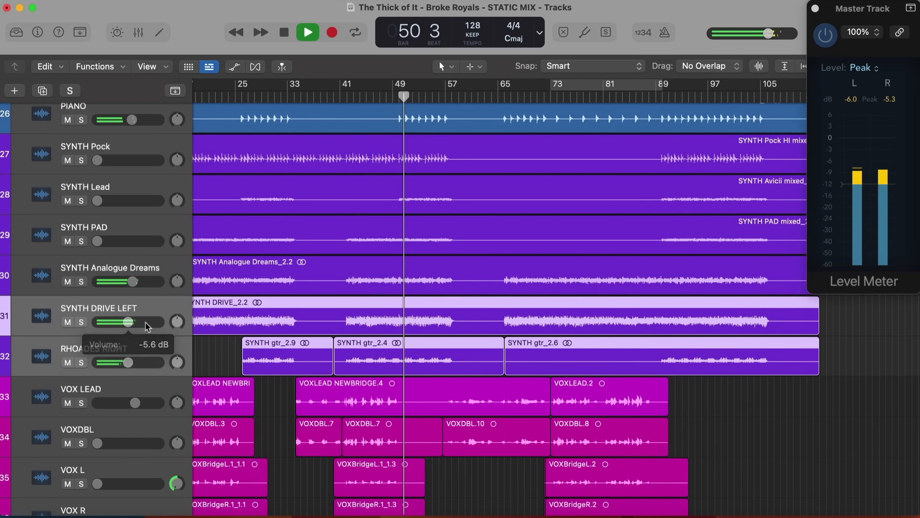
Solo SYNTH DRIVE LEFT and RHOADES RIGHT, panning the first to the left and the second to the right.
{"action": "left_click", "coordinate": [128, 312]}
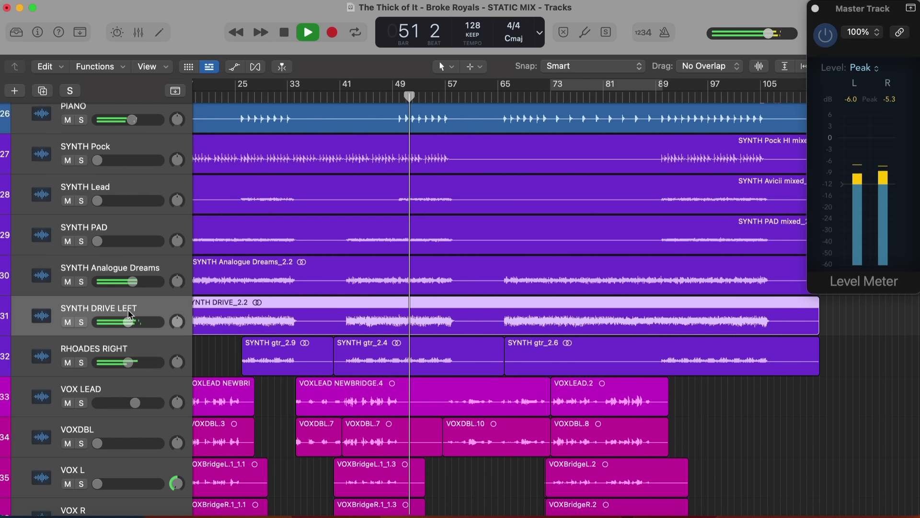
{"action": "key", "text": "s"}
{"action": "left_click", "coordinate": [123, 345]}
{"action": "key", "text": "s"}
{"action": "mouse_move", "coordinate": [177, 322]}
{"action": "left_mouse_down"}
{"action": "mouse_move", "coordinate": [179, 352]}
{"action": "mouse_move", "coordinate": [182, 331]}
{"action": "left_mouse_up"}
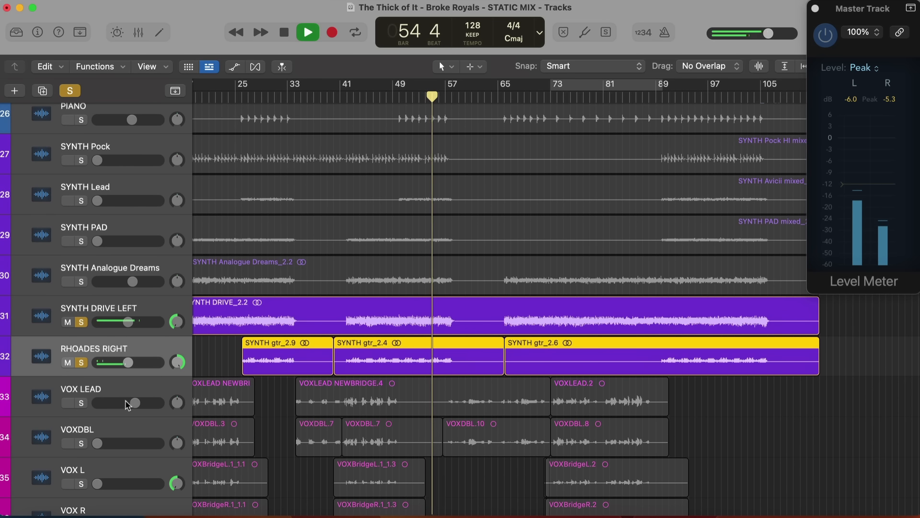
Balance the synth pair by setting RHOADES RIGHT to -2.0 dB and SYNTH DRIVE LEFT to about -7 dB, then unsolo both.
{"action": "left_click_drag", "start_coordinate": [127, 365], "coordinate": [138, 363]}
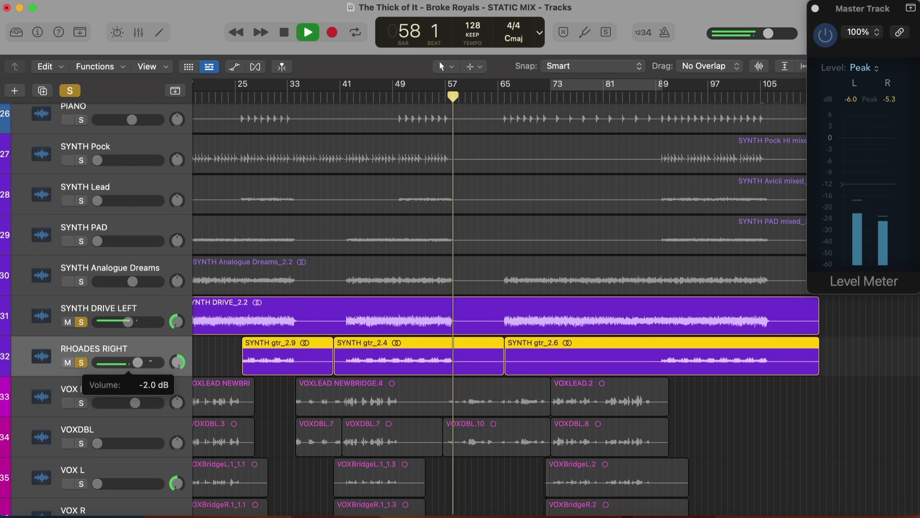
{"action": "key", "text": "space"}
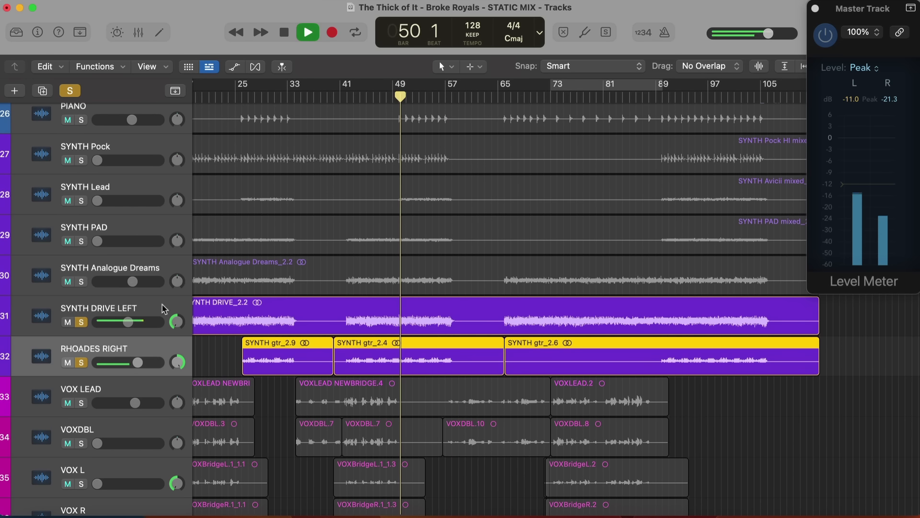
{"action": "left_click_drag", "start_coordinate": [128, 321], "coordinate": [127, 322]}
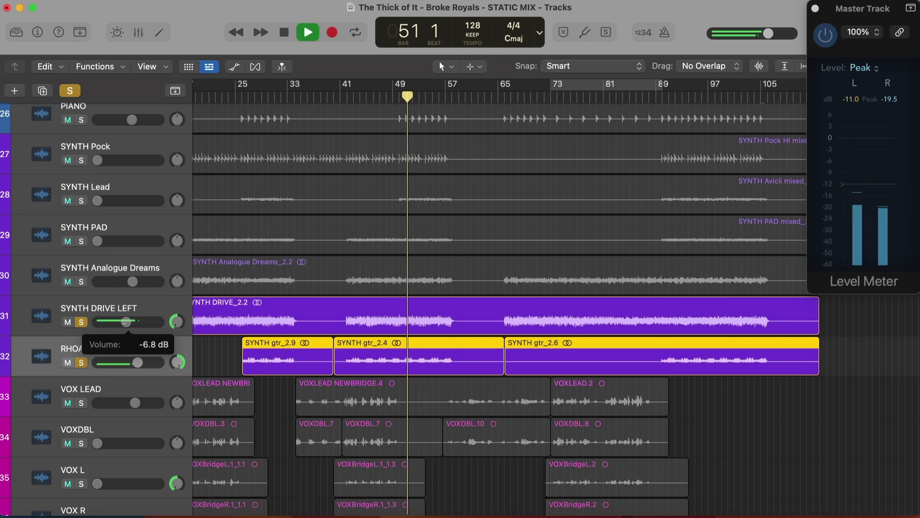
{"action": "left_click_drag", "start_coordinate": [125, 321], "coordinate": [126, 321]}
{"action": "left_click", "coordinate": [81, 322]}
{"action": "left_click", "coordinate": [81, 362]}
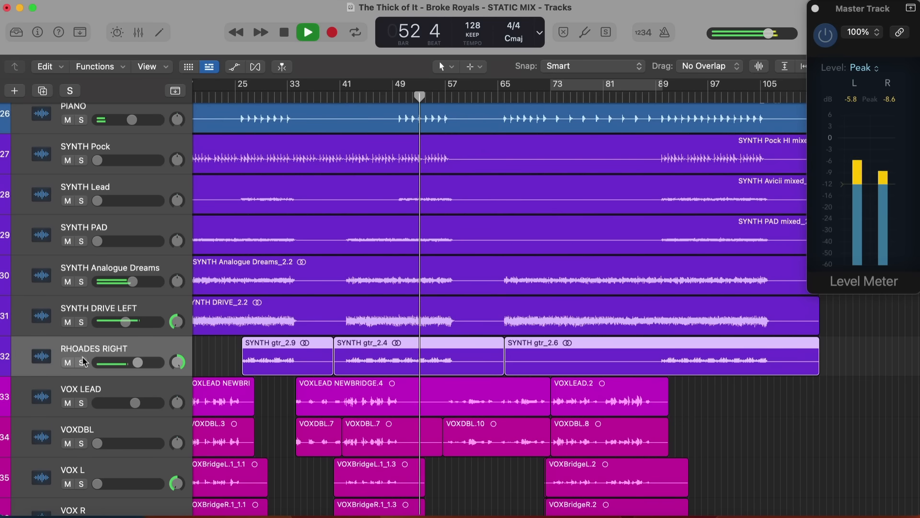
Lower the SYNTH DRIVE LEFT and RHOADES RIGHT faders together slightly, and set the Tambourine fader to -14.8 dB.
{"action": "left_click", "coordinate": [87, 330]}
{"action": "left_click", "coordinate": [102, 338], "text": "shift"}
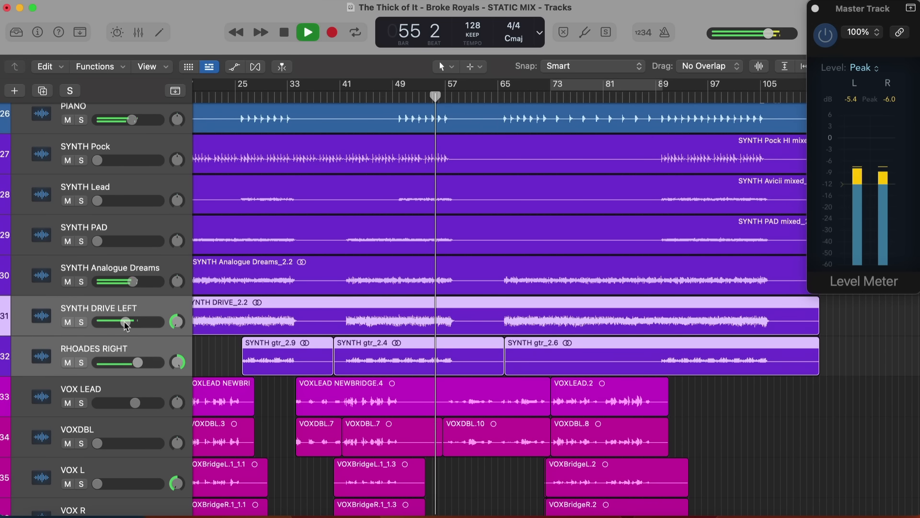
{"action": "scroll", "coordinate": [256, 295], "scroll_direction": "up", "scroll_amount": 10}
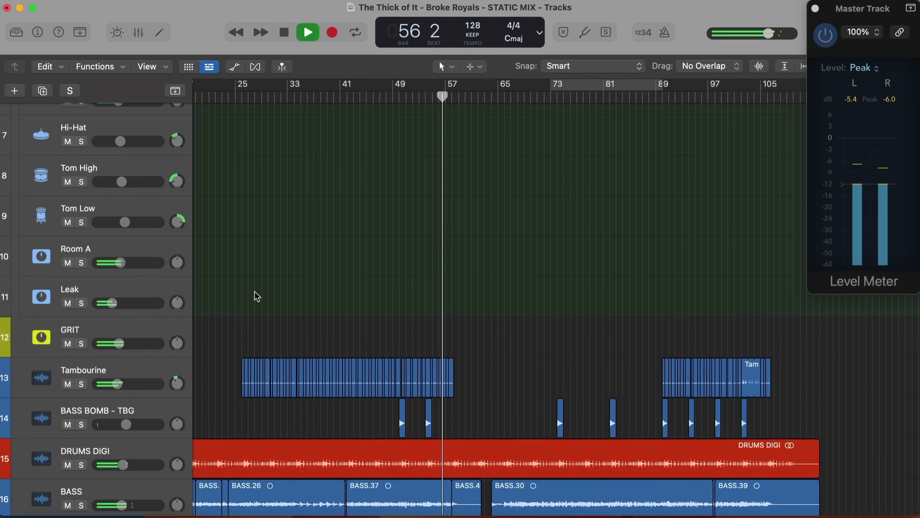
{"action": "scroll", "coordinate": [256, 296], "scroll_direction": "down", "scroll_amount": 1}
{"action": "left_click_drag", "start_coordinate": [118, 368], "coordinate": [115, 368]}
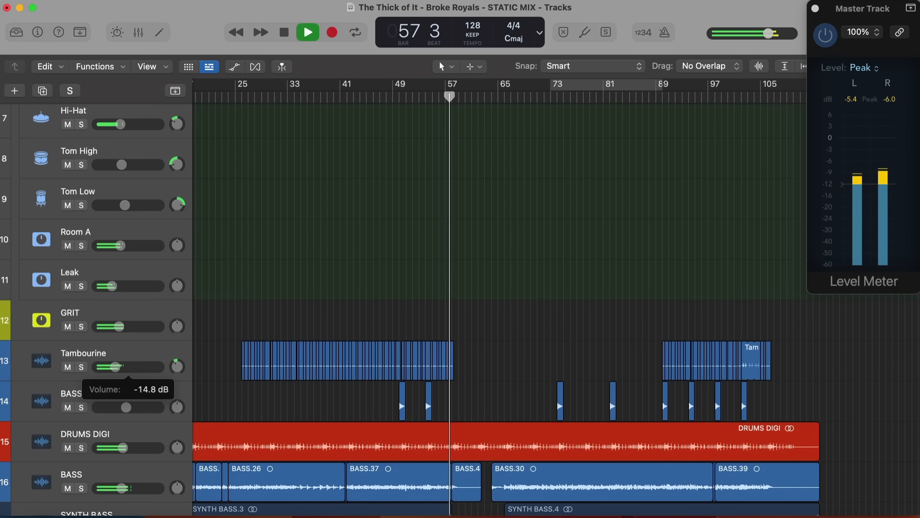
Bring up the VOXDBL fader beneath the lead vocal and replay from bar 33 to check the blend.
{"action": "scroll", "coordinate": [291, 389], "scroll_direction": "down", "scroll_amount": 12}
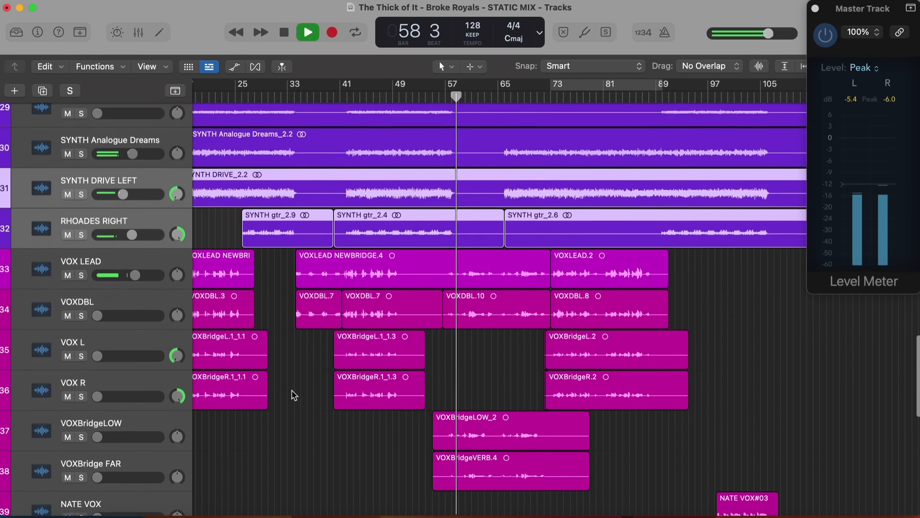
{"action": "scroll", "coordinate": [294, 394], "scroll_direction": "down", "scroll_amount": 1}
{"action": "left_click_drag", "start_coordinate": [98, 301], "coordinate": [119, 301]}
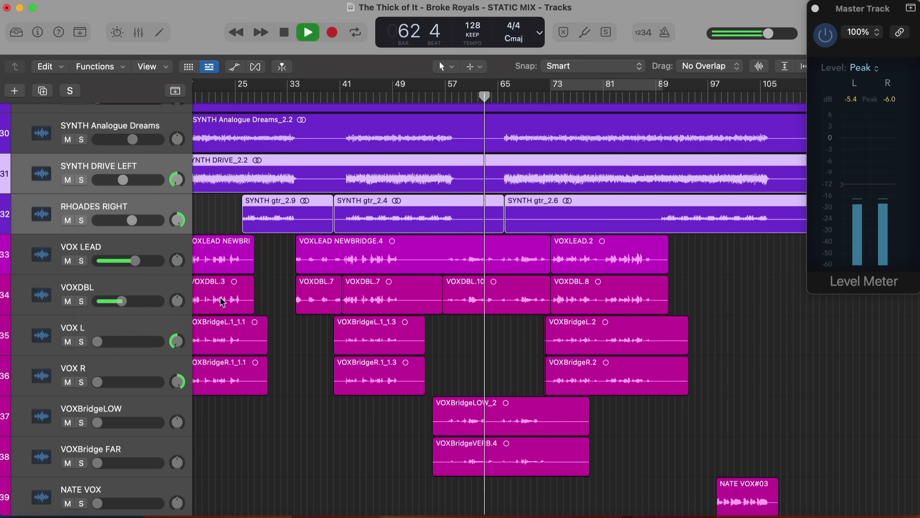
{"action": "scroll", "coordinate": [362, 195], "scroll_direction": "left", "scroll_amount": 3}
{"action": "left_click", "coordinate": [351, 96]}
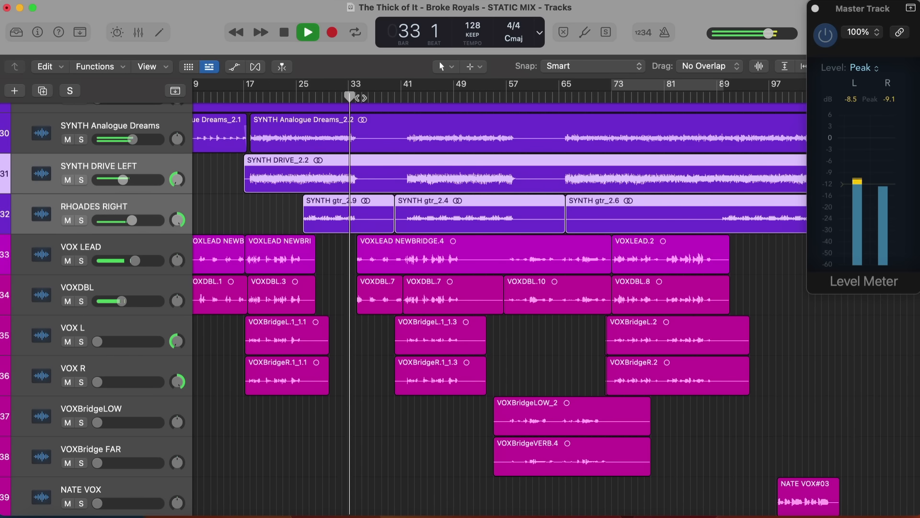
{"action": "scroll", "coordinate": [339, 259], "scroll_direction": "down", "scroll_amount": 3}
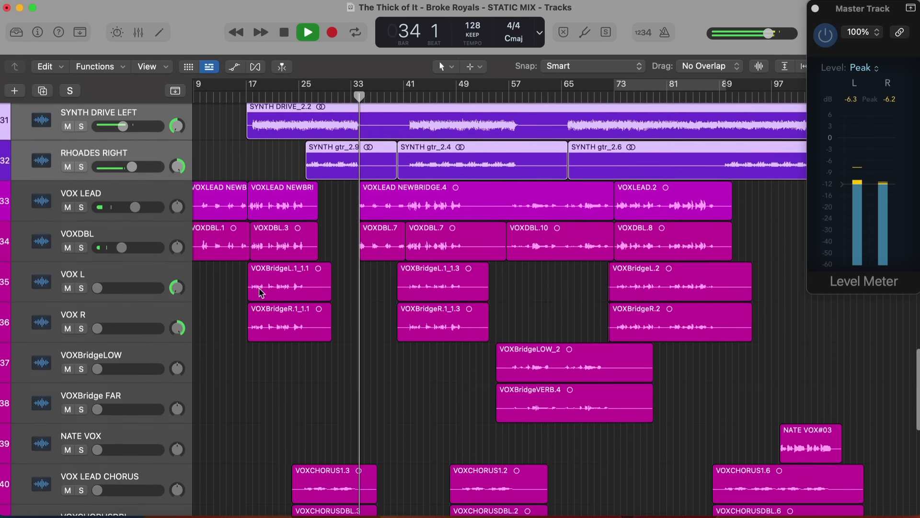
{"action": "scroll", "coordinate": [211, 301], "scroll_direction": "down", "scroll_amount": 1}
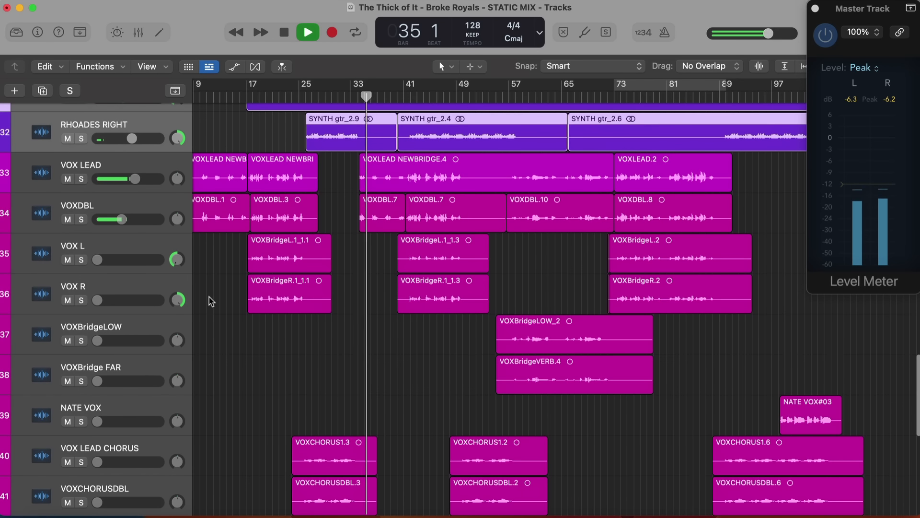
Trim the VOXDBL fader slightly, then raise the VOX L and VOX R faders together to about -10.4 dB.
{"action": "scroll", "coordinate": [211, 301], "scroll_direction": "down", "scroll_amount": 1}
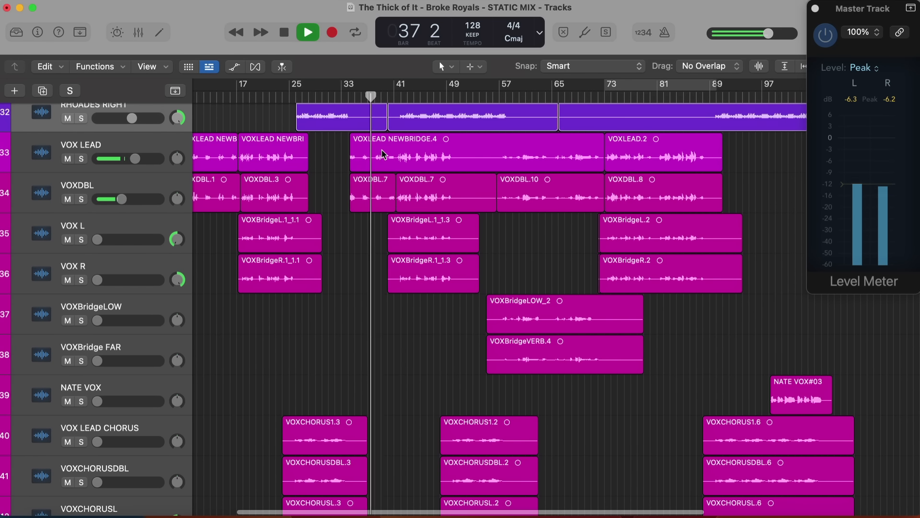
{"action": "left_click_drag", "start_coordinate": [121, 199], "coordinate": [120, 198]}
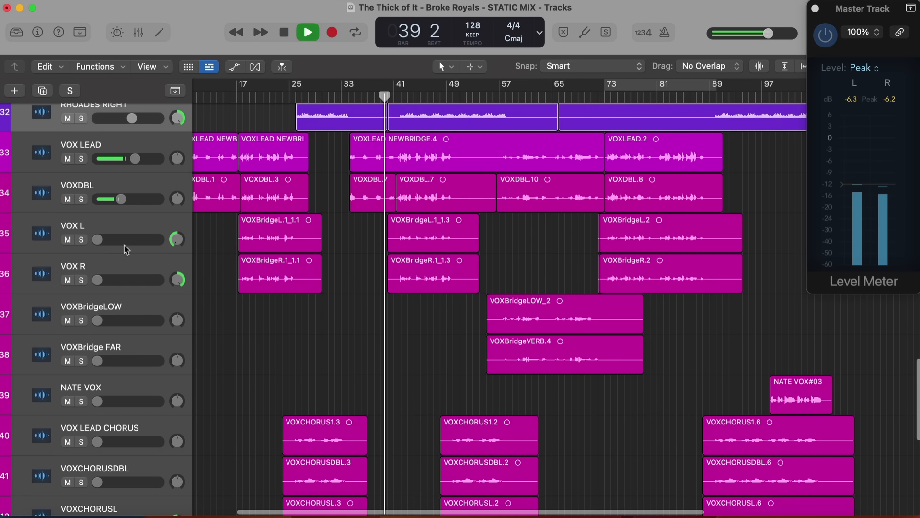
{"action": "left_click", "coordinate": [121, 228]}
{"action": "left_click", "coordinate": [120, 268], "text": "shift"}
{"action": "left_click_drag", "start_coordinate": [98, 239], "coordinate": [121, 240]}
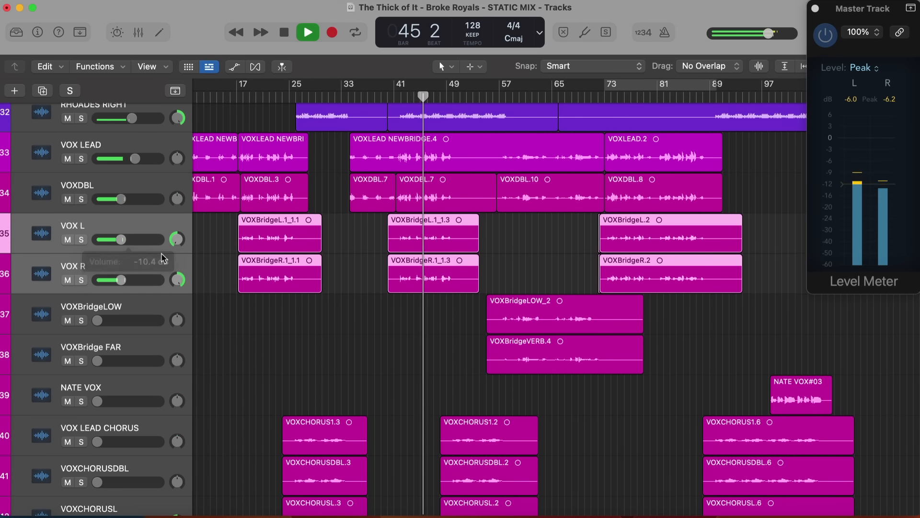
Play from about bar 72 and compare the mix with VOX L and VOX R muted, soloed and restored.
{"action": "left_click", "coordinate": [597, 93]}
{"action": "scroll", "coordinate": [587, 180], "scroll_direction": "right", "scroll_amount": 2}
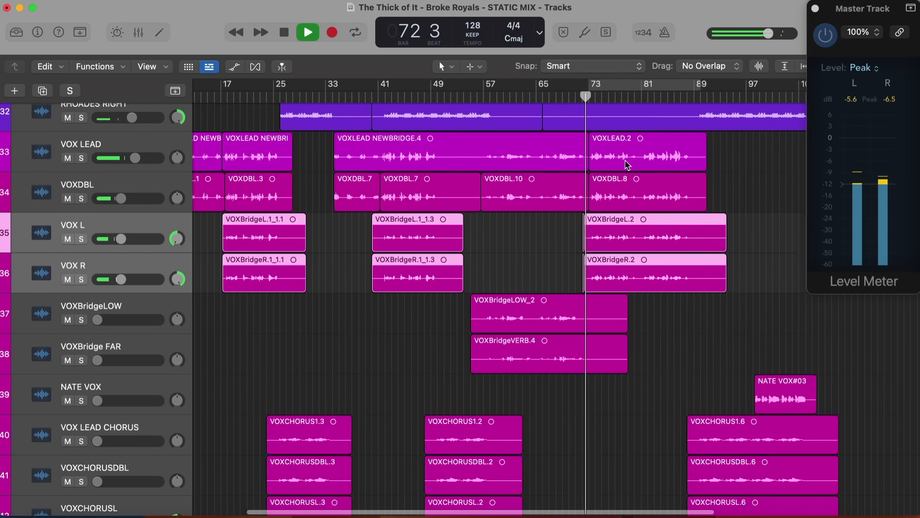
{"action": "scroll", "coordinate": [587, 180], "scroll_direction": "down", "scroll_amount": 2}
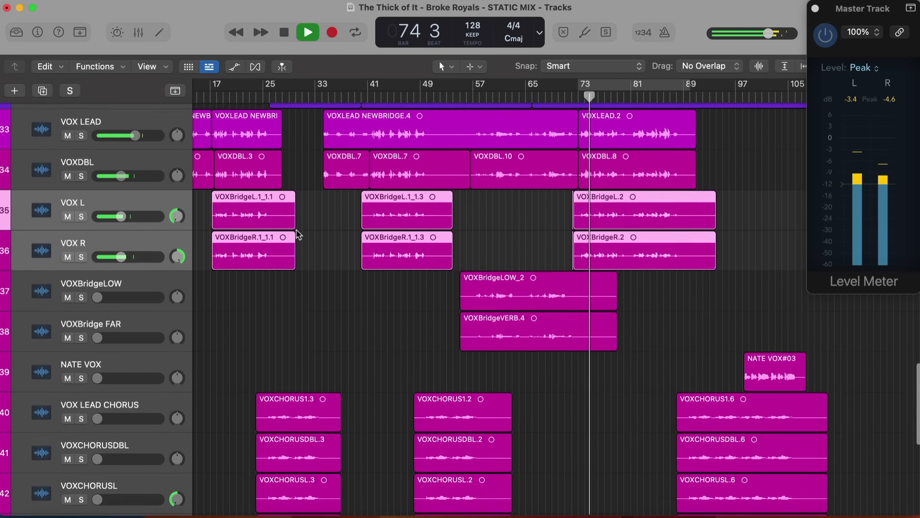
{"action": "scroll", "coordinate": [123, 254], "scroll_direction": "up", "scroll_amount": 4}
{"action": "left_click", "coordinate": [67, 263]}
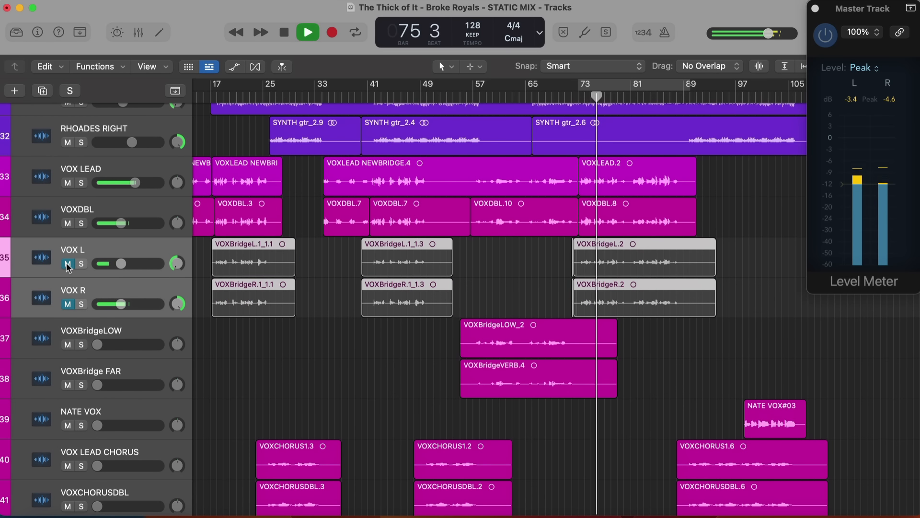
{"action": "left_click", "coordinate": [67, 264]}
{"action": "left_click", "coordinate": [81, 264]}
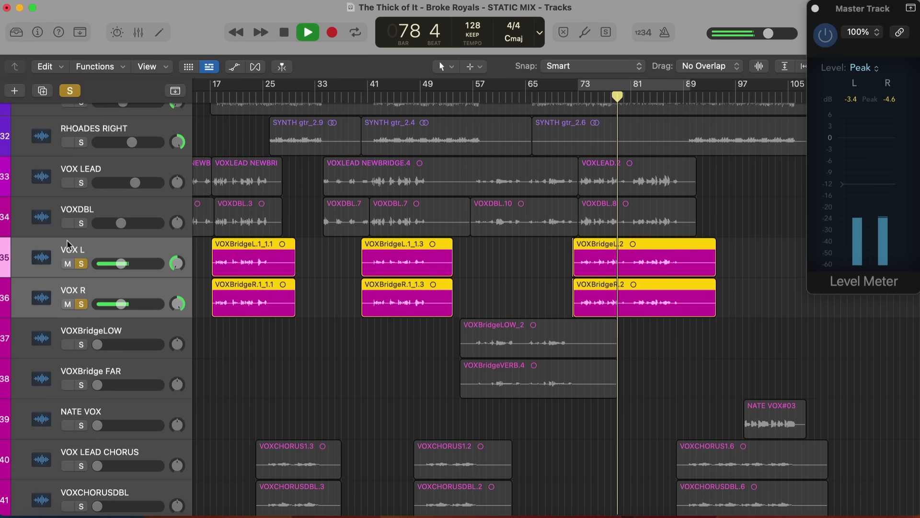
{"action": "left_click", "coordinate": [81, 264]}
{"action": "left_click", "coordinate": [81, 304]}
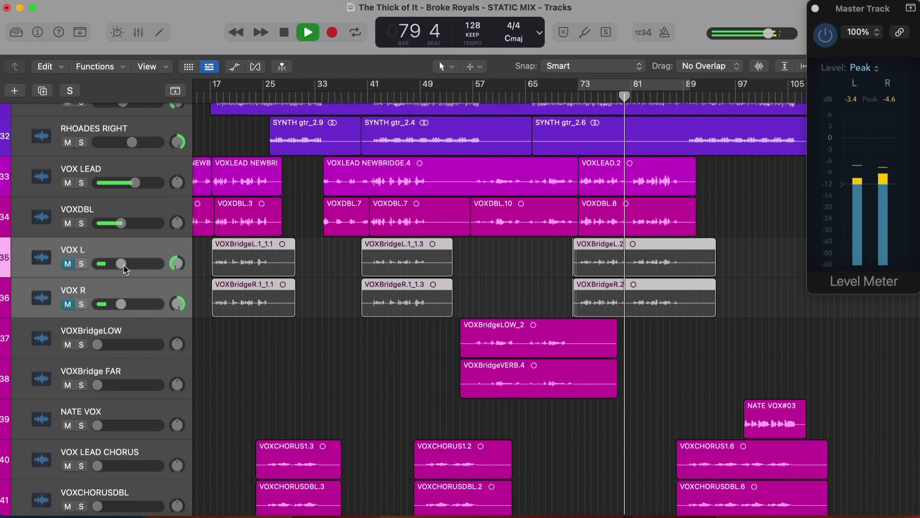
{"action": "left_click", "coordinate": [67, 263]}
{"action": "left_click", "coordinate": [67, 304]}
{"action": "scroll", "coordinate": [446, 122], "scroll_direction": "down", "scroll_amount": 2}
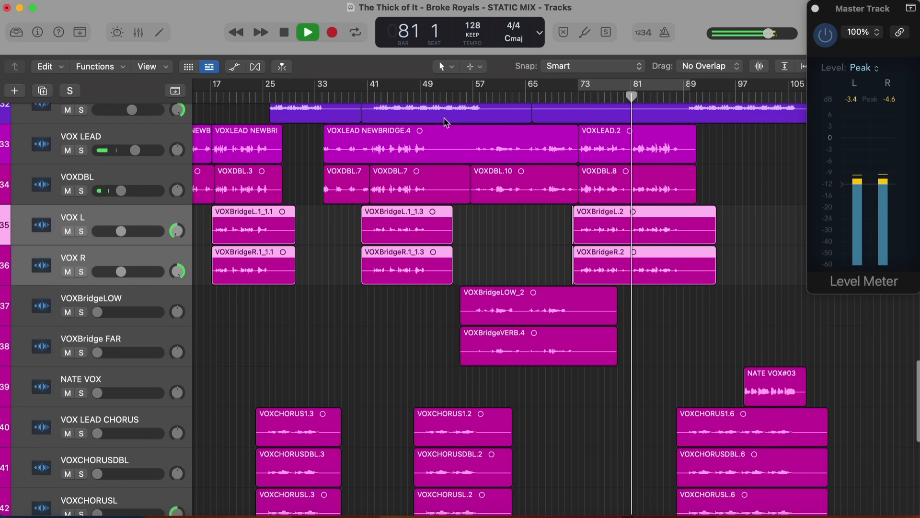
Play from about bar 59, solo VOX LEAD and VOXBridgeLOW, and set the VOXBridgeLOW fader to about -13.2 dB.
{"action": "left_click", "coordinate": [486, 94]}
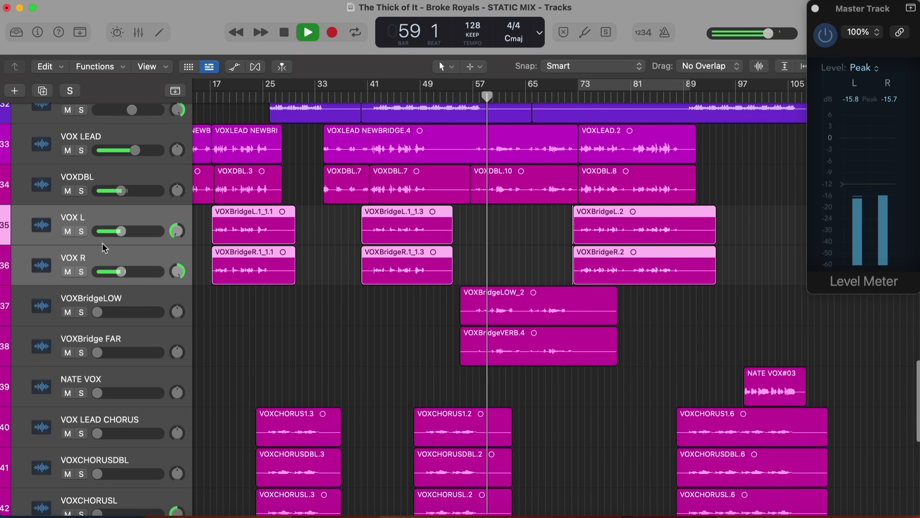
{"action": "left_click", "coordinate": [81, 150]}
{"action": "left_click", "coordinate": [82, 313]}
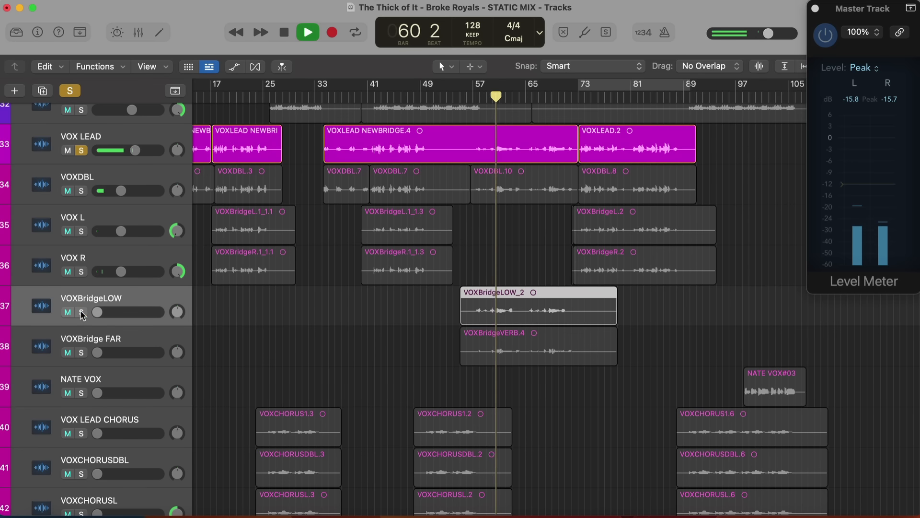
{"action": "left_click", "coordinate": [82, 312]}
{"action": "left_click_drag", "start_coordinate": [98, 312], "coordinate": [119, 312]}
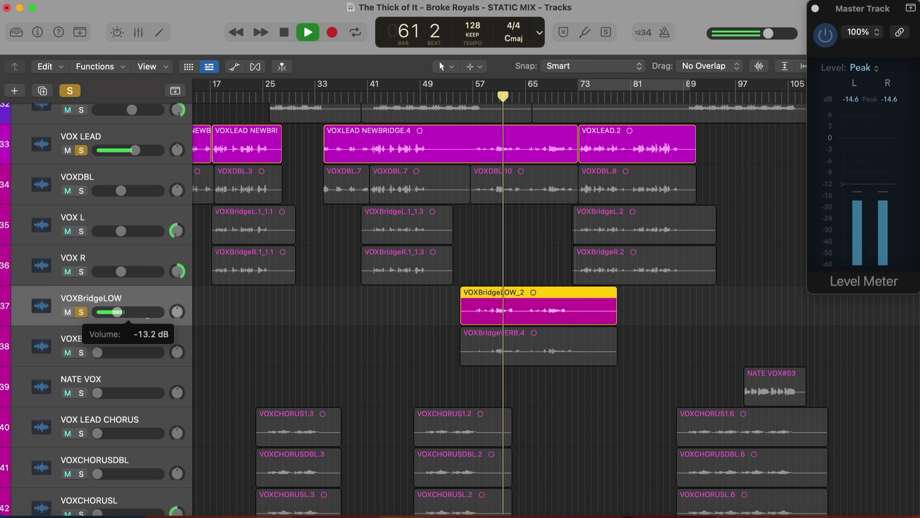
Add VOXDBL to the solo to check the blend, then clear all solos and replay from about bar 59.
{"action": "left_click", "coordinate": [81, 190]}
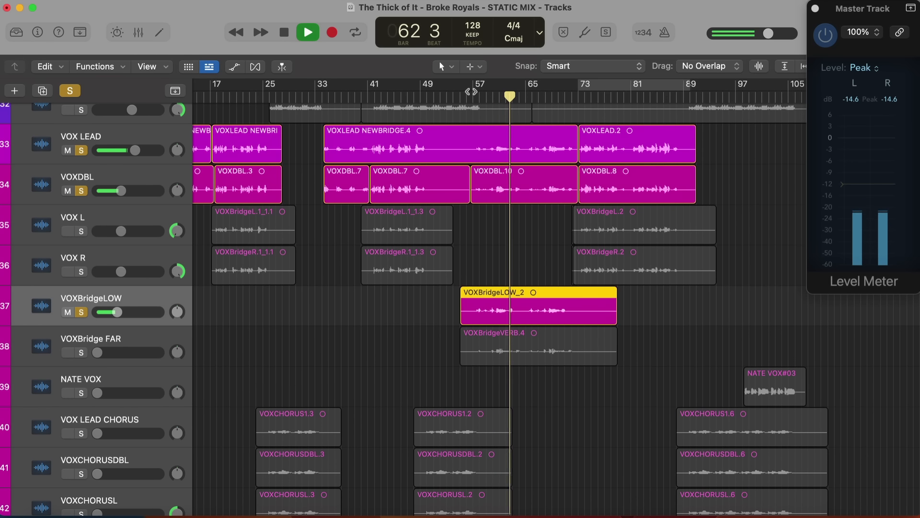
{"action": "left_click", "coordinate": [492, 95]}
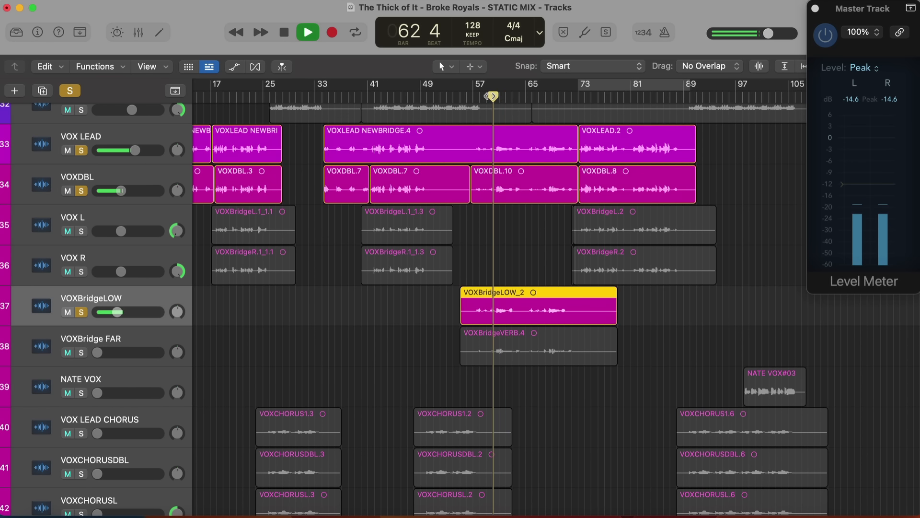
{"action": "left_click", "coordinate": [70, 94]}
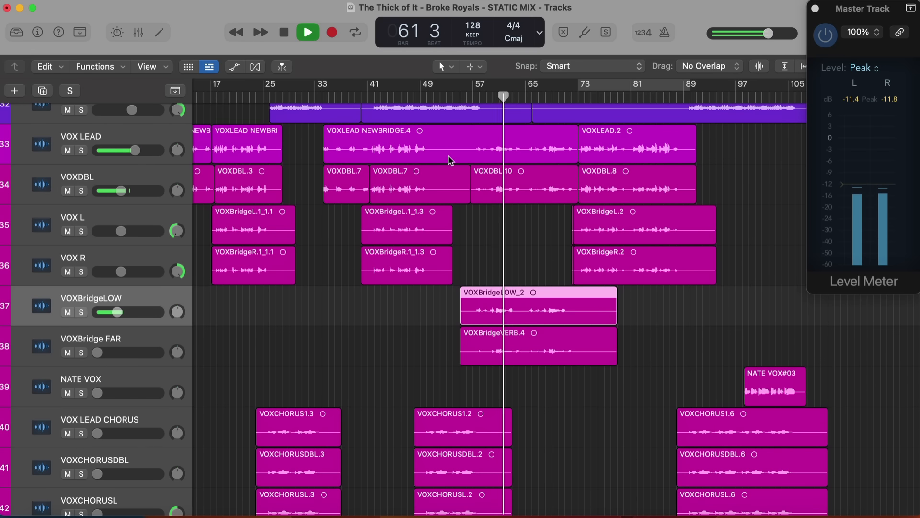
{"action": "left_click", "coordinate": [493, 96]}
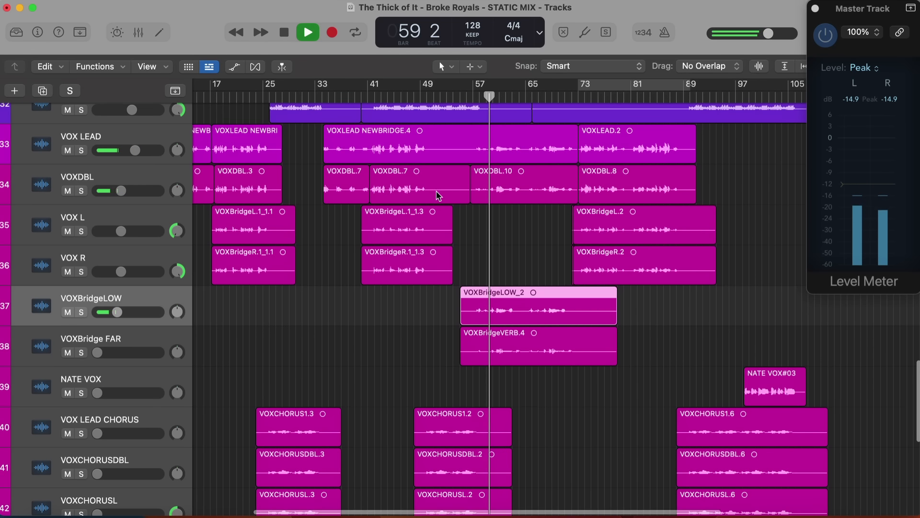
Raise the VOXBridge FAR fader near the lead vocal's level, audition the track in solo, and unsolo it.
{"action": "scroll", "coordinate": [436, 194], "scroll_direction": "left", "scroll_amount": 2}
{"action": "scroll", "coordinate": [436, 194], "scroll_direction": "down", "scroll_amount": 1}
{"action": "scroll", "coordinate": [436, 195], "scroll_direction": "left", "scroll_amount": 1}
{"action": "scroll", "coordinate": [437, 196], "scroll_direction": "down", "scroll_amount": 1}
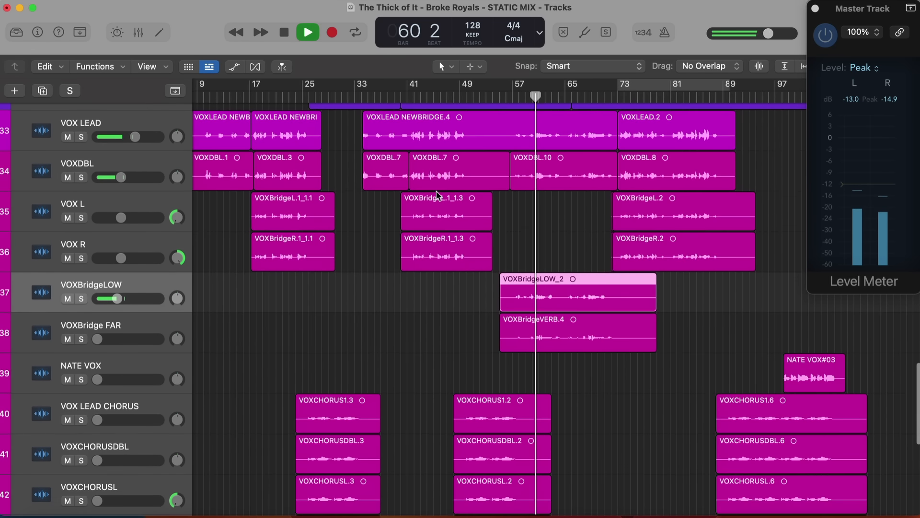
{"action": "left_click_drag", "start_coordinate": [97, 335], "coordinate": [139, 335]}
{"action": "left_click", "coordinate": [138, 335]}
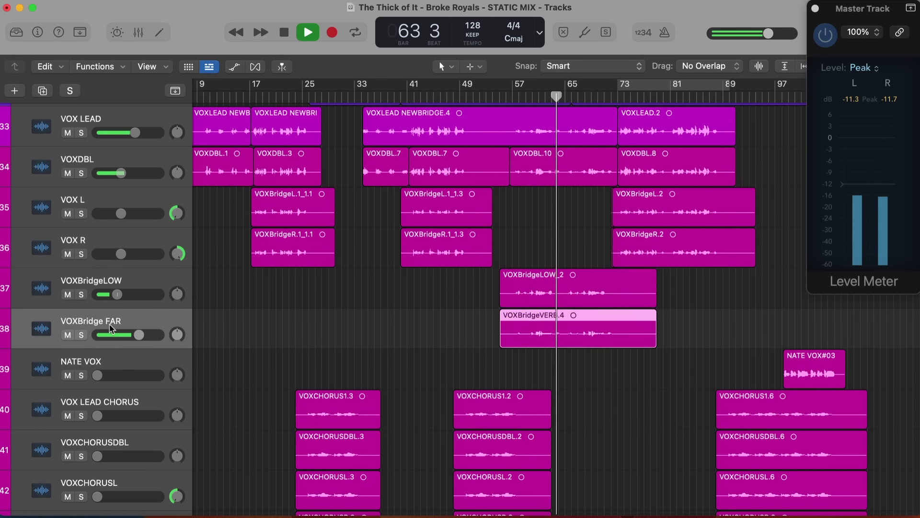
{"action": "key", "text": "s"}
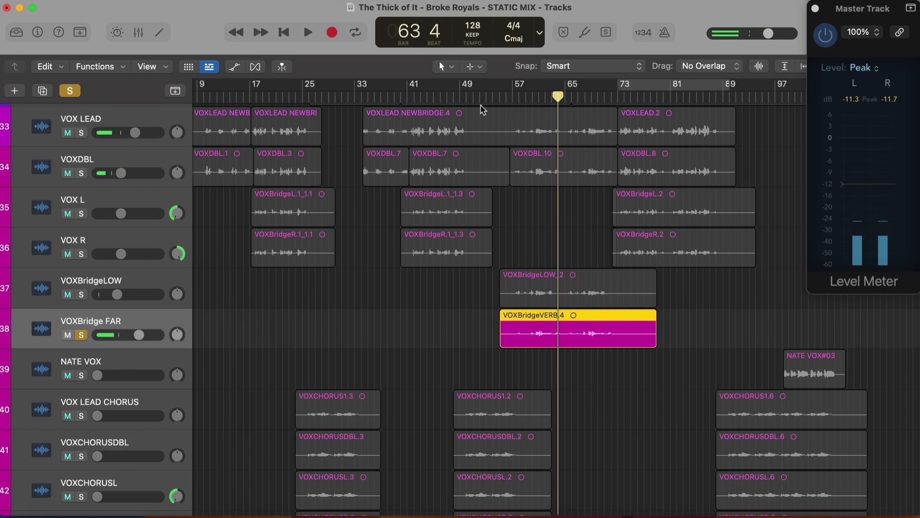
{"action": "key", "text": "space"}
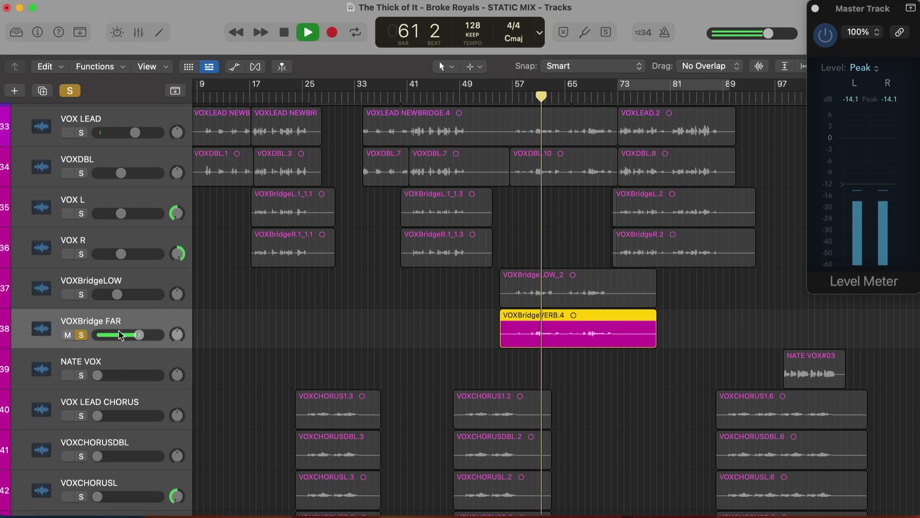
{"action": "key", "text": "s"}
Pan VOXBridge FAR slightly right to about +16 and lower its fader a little while replaying from about bar 60.
{"action": "mouse_move", "coordinate": [178, 334]}
{"action": "left_mouse_down"}
{"action": "mouse_move", "coordinate": [138, 335]}
{"action": "mouse_move", "coordinate": [179, 331]}
{"action": "left_mouse_up"}
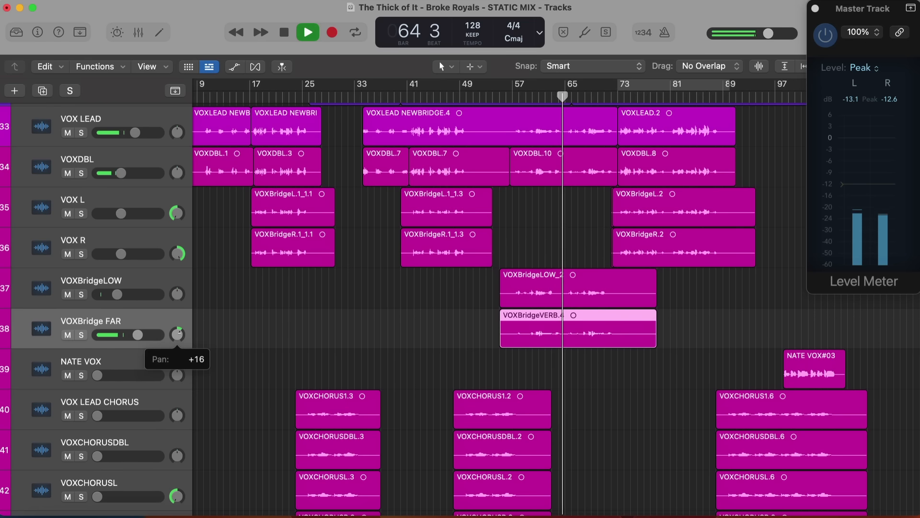
{"action": "left_click", "coordinate": [531, 98]}
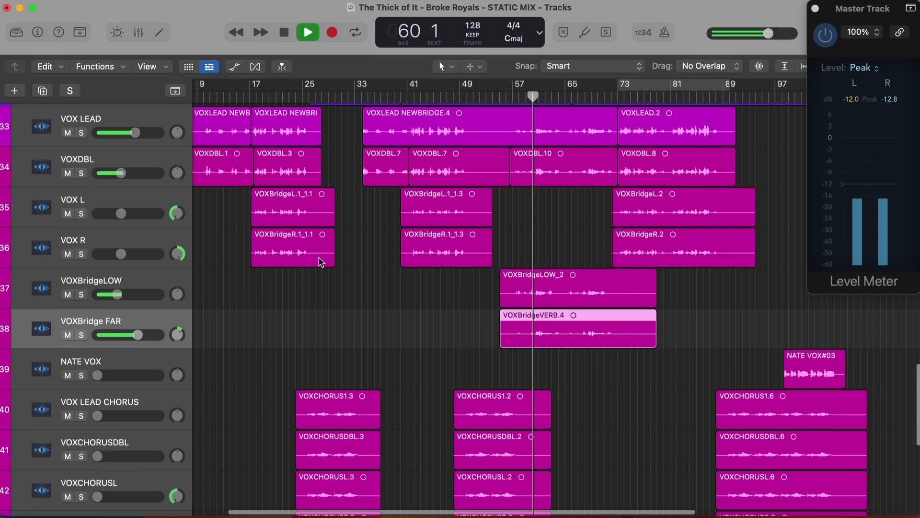
{"action": "left_click_drag", "start_coordinate": [138, 335], "coordinate": [177, 334]}
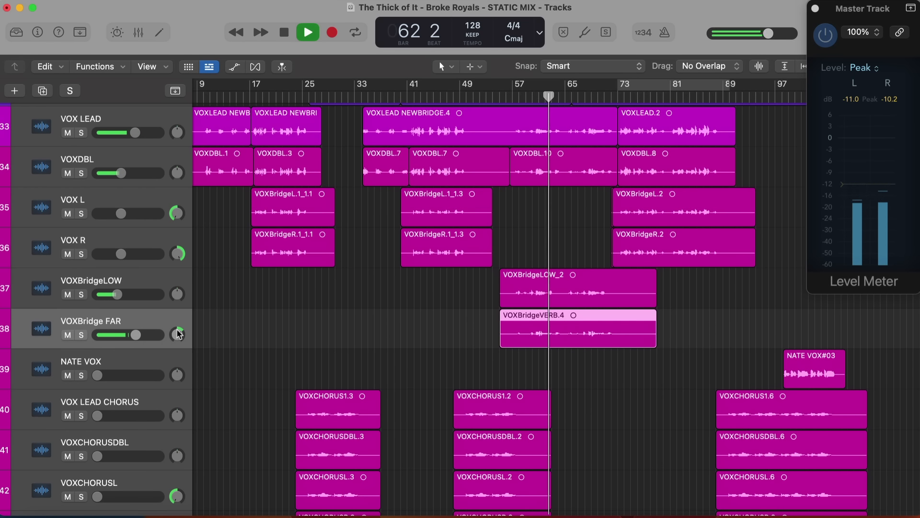
{"action": "left_click", "coordinate": [136, 336]}
Solo VOX LEAD CHORUS, play from bar 51, and reset its fader to the default level.
{"action": "scroll", "coordinate": [92, 338], "scroll_direction": "down", "scroll_amount": 3}
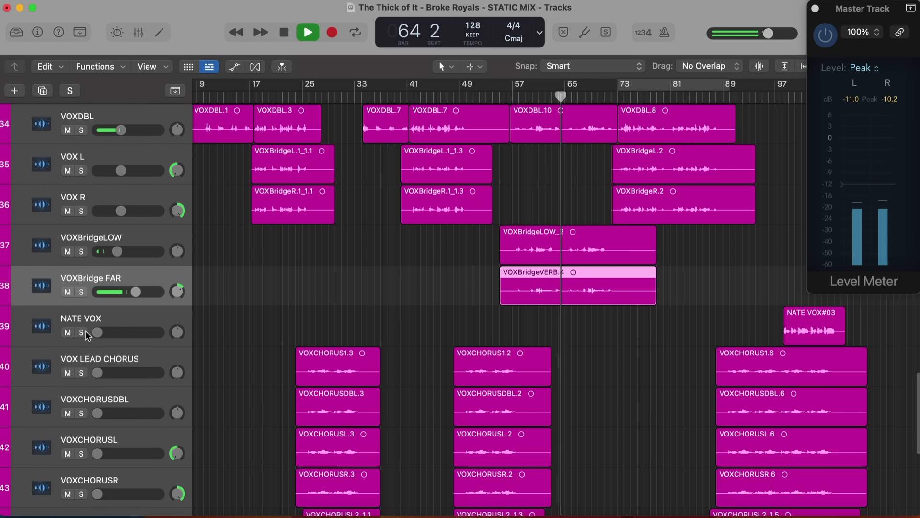
{"action": "scroll", "coordinate": [86, 324], "scroll_direction": "down", "scroll_amount": 1}
{"action": "scroll", "coordinate": [94, 306], "scroll_direction": "down", "scroll_amount": 2}
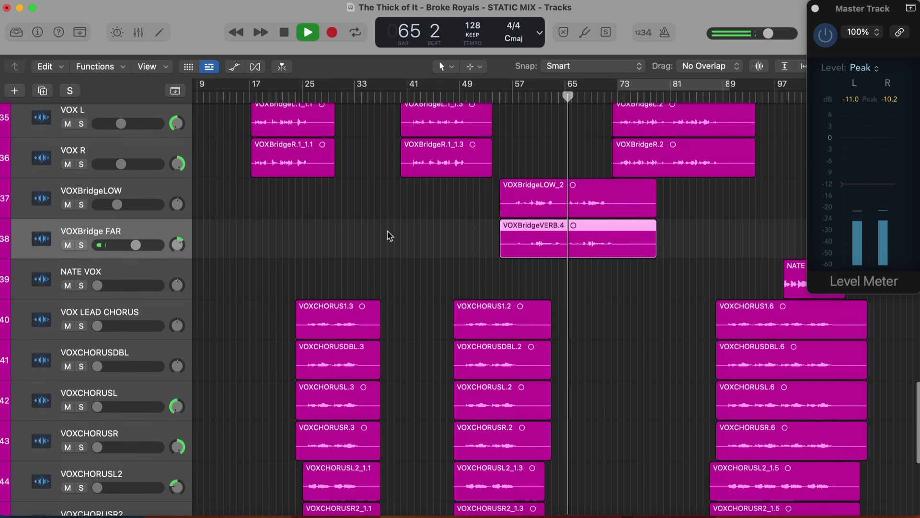
{"action": "key", "text": "space"}
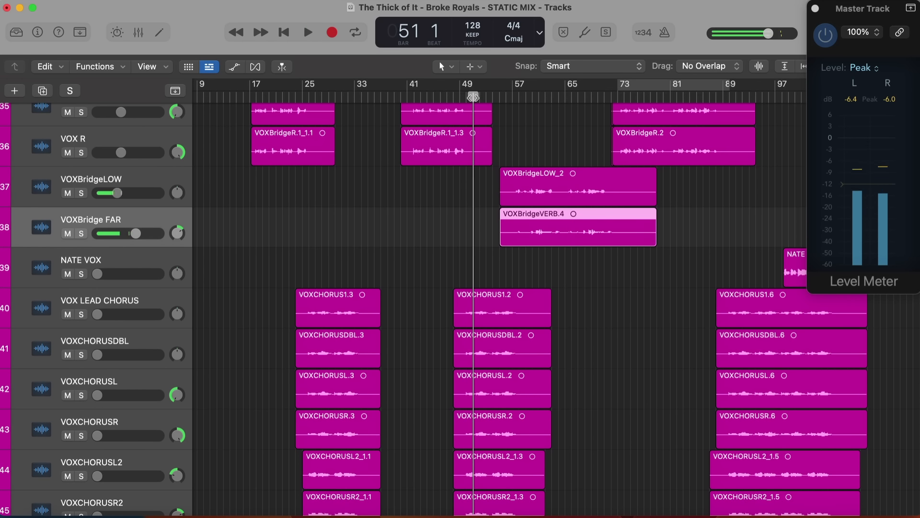
{"action": "scroll", "coordinate": [404, 224], "scroll_direction": "down", "scroll_amount": 2}
{"action": "scroll", "coordinate": [198, 256], "scroll_direction": "down", "scroll_amount": 1}
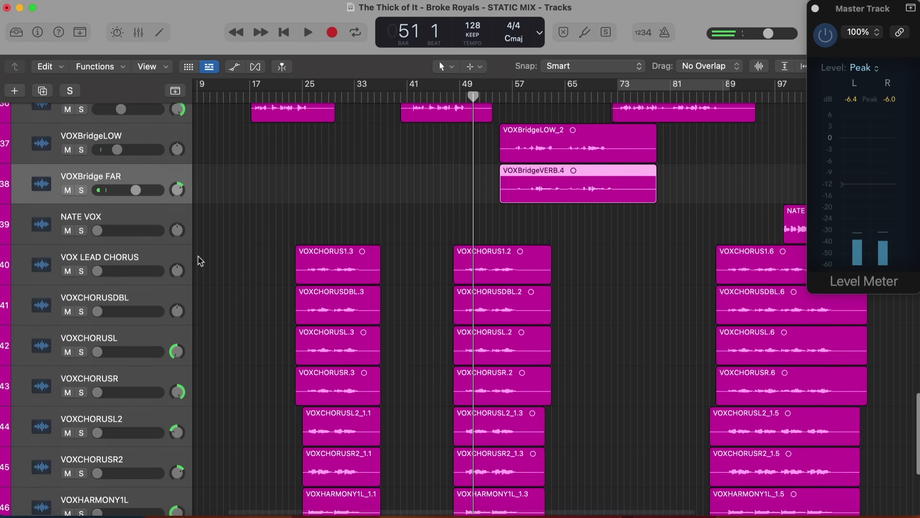
{"action": "left_click", "coordinate": [107, 254]}
{"action": "scroll", "coordinate": [107, 255], "scroll_direction": "down", "scroll_amount": 3}
{"action": "key", "text": "s"}
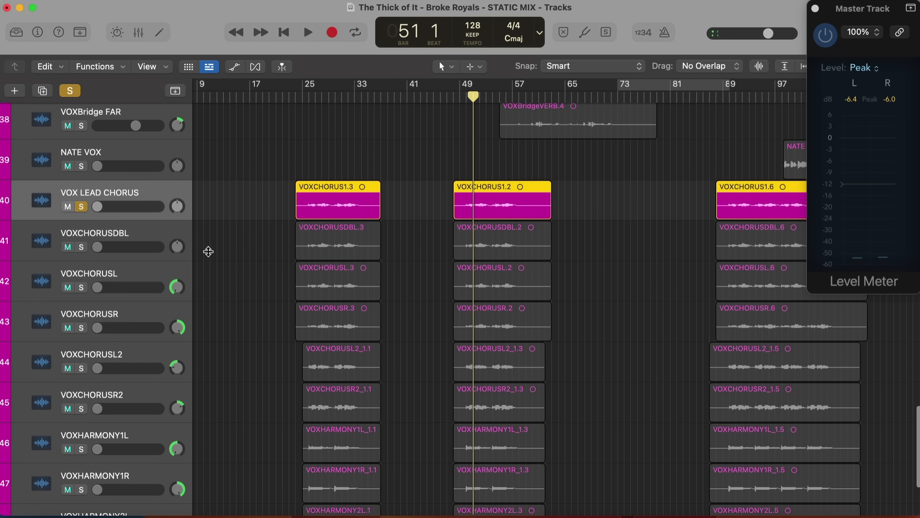
{"action": "key", "text": "space"}
{"action": "left_click", "coordinate": [103, 207], "text": "alt"}
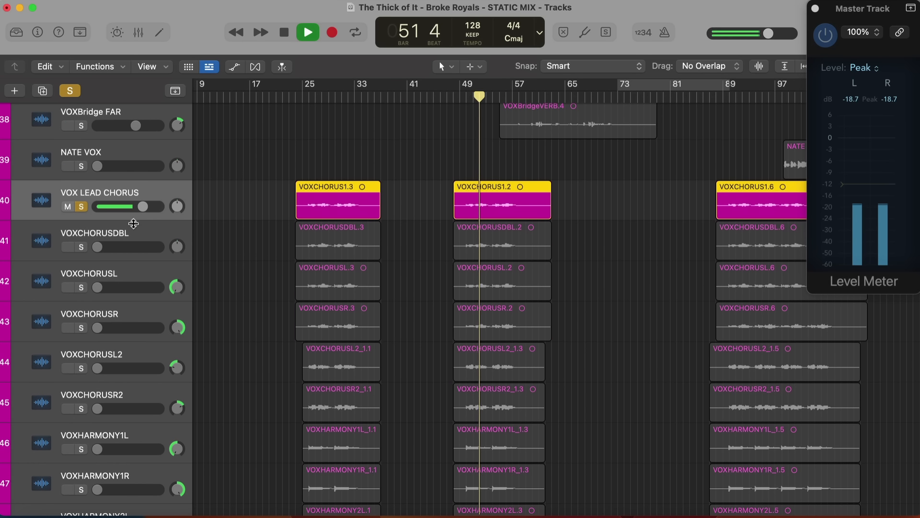
Solo VOXCHORUSDBL alongside VOX LEAD CHORUS and raise its fader to sit beneath the chorus lead.
{"action": "key", "text": "space"}
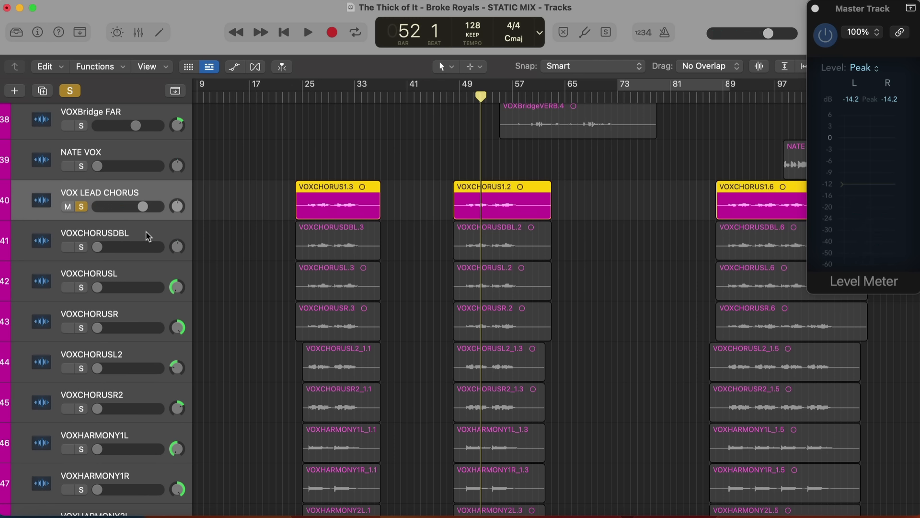
{"action": "key", "text": "space"}
{"action": "left_click", "coordinate": [81, 247]}
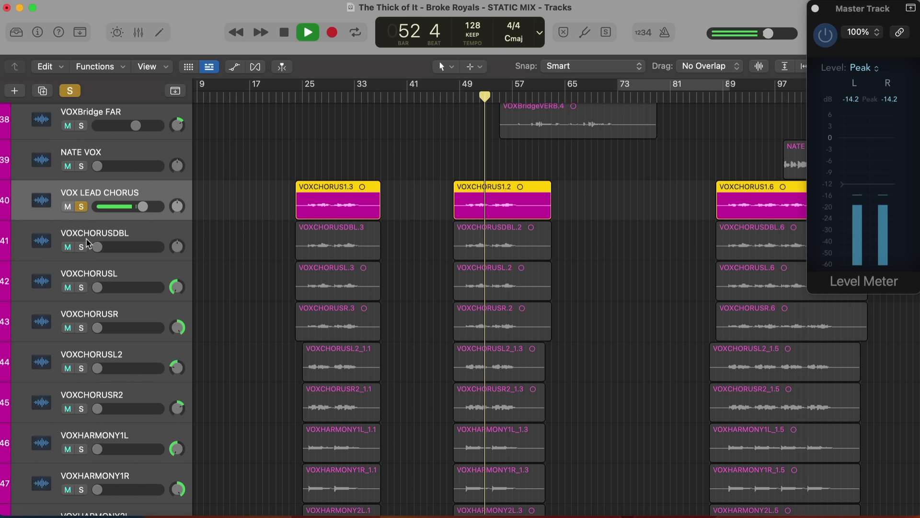
{"action": "left_click", "coordinate": [81, 206]}
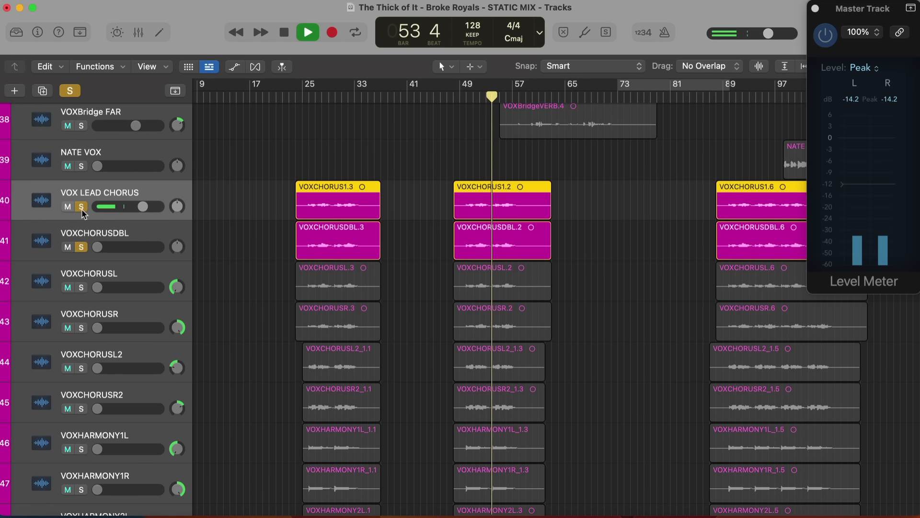
{"action": "mouse_move", "coordinate": [109, 247]}
{"action": "left_mouse_down"}
{"action": "mouse_move", "coordinate": [121, 247]}
{"action": "mouse_move", "coordinate": [108, 265]}
{"action": "left_mouse_up"}
Solo VOXCHORUSL and VOXCHORUSR, raise both faders together to about -13.6 dB, and replay the chorus from about bar 49.
{"action": "left_click", "coordinate": [81, 287]}
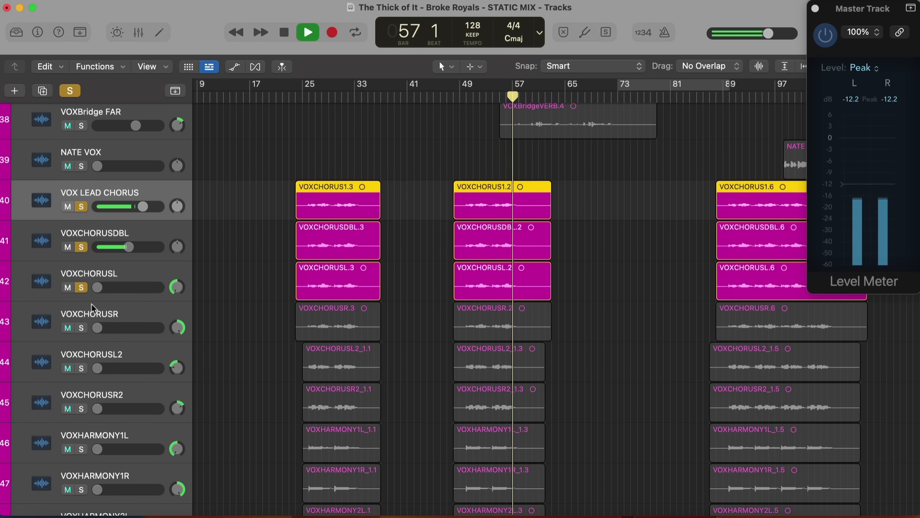
{"action": "left_click", "coordinate": [81, 328]}
{"action": "left_click", "coordinate": [103, 276]}
{"action": "left_click", "coordinate": [106, 312], "text": "shift"}
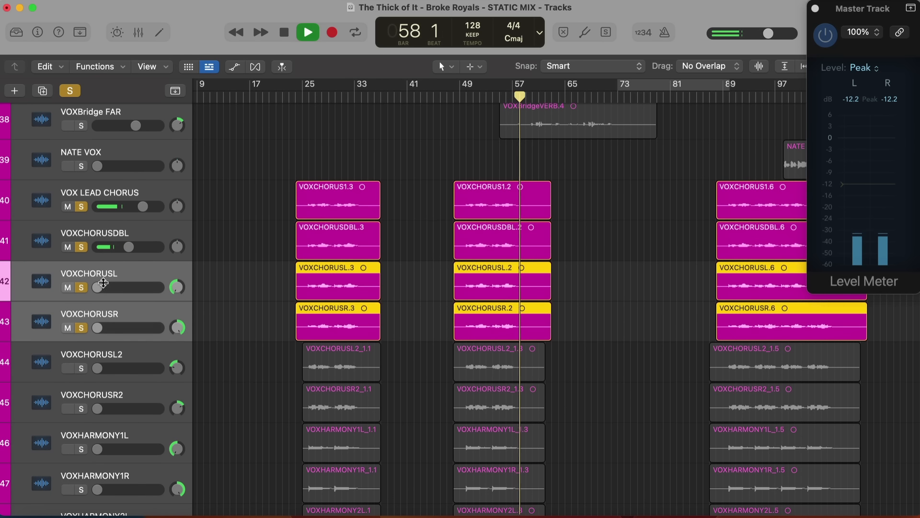
{"action": "left_click_drag", "start_coordinate": [98, 287], "coordinate": [121, 287]}
{"action": "left_click", "coordinate": [457, 99]}
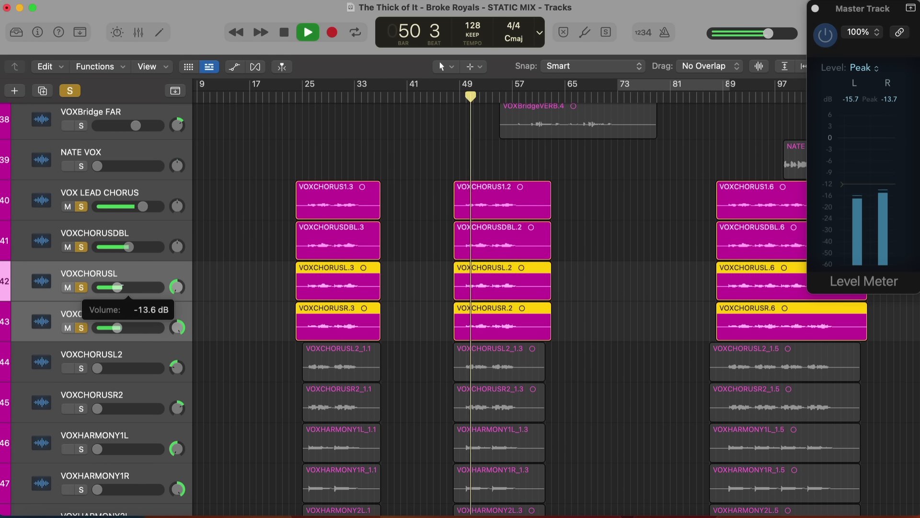
Solo VOXCHORUSL2 and VOXCHORUSR2 with the other chorus vocals and raise both faders together to slightly below VOXCHORUSDBL's fader position.
{"action": "scroll", "coordinate": [87, 335], "scroll_direction": "down", "scroll_amount": 5}
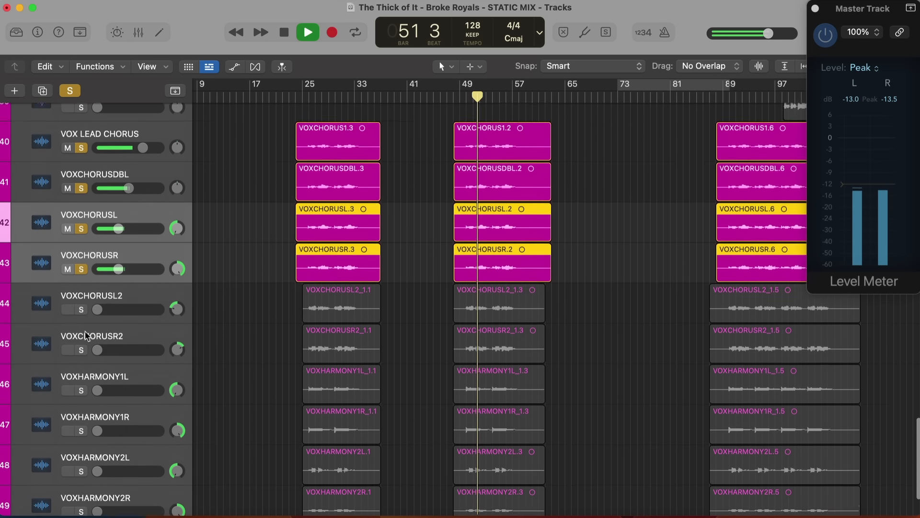
{"action": "left_click", "coordinate": [92, 287]}
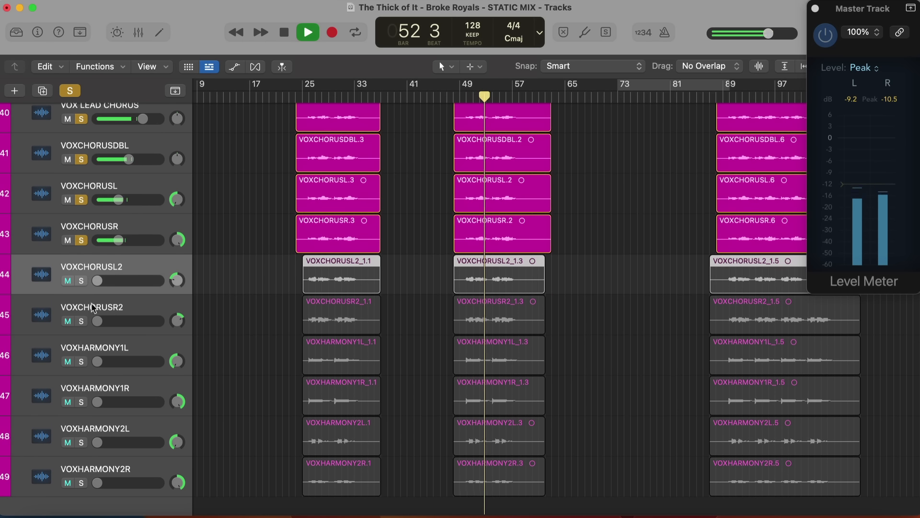
{"action": "left_click", "coordinate": [92, 308], "text": "shift"}
{"action": "left_click", "coordinate": [81, 281]}
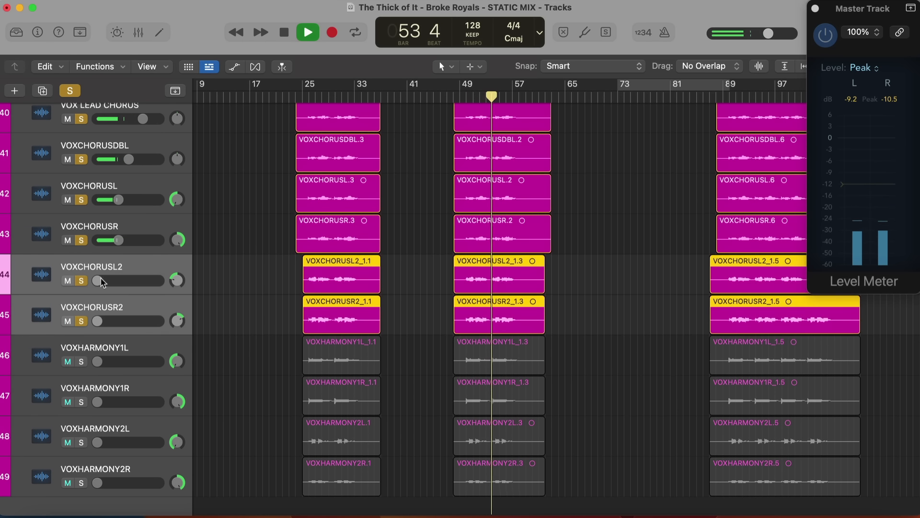
{"action": "left_click_drag", "start_coordinate": [99, 280], "coordinate": [126, 281]}
{"action": "key", "text": "space"}
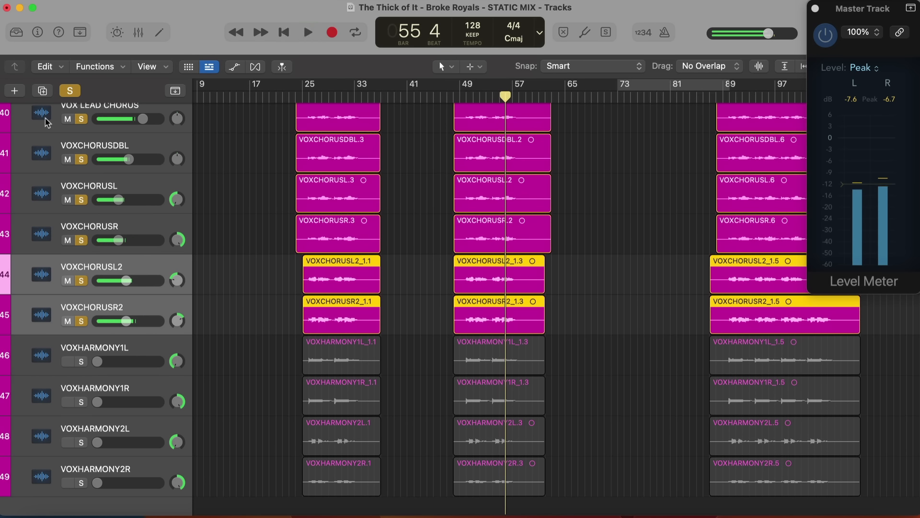
Clear the solos, solo the six vocals from VOX LEAD CHORUS through VOXCHORUSR2 again, and replay the chorus from about bar 49.
{"action": "left_click", "coordinate": [68, 92]}
{"action": "key", "text": "s"}
{"action": "key", "text": "space"}
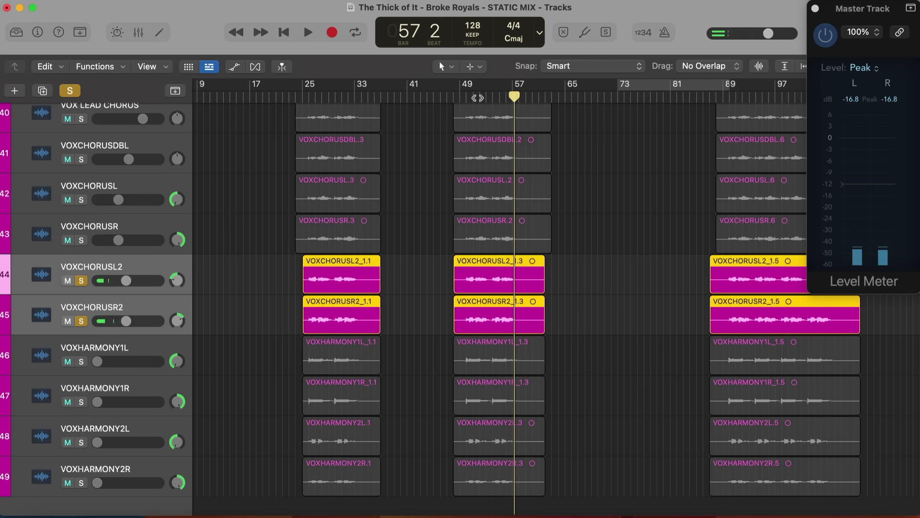
{"action": "left_click", "coordinate": [62, 95]}
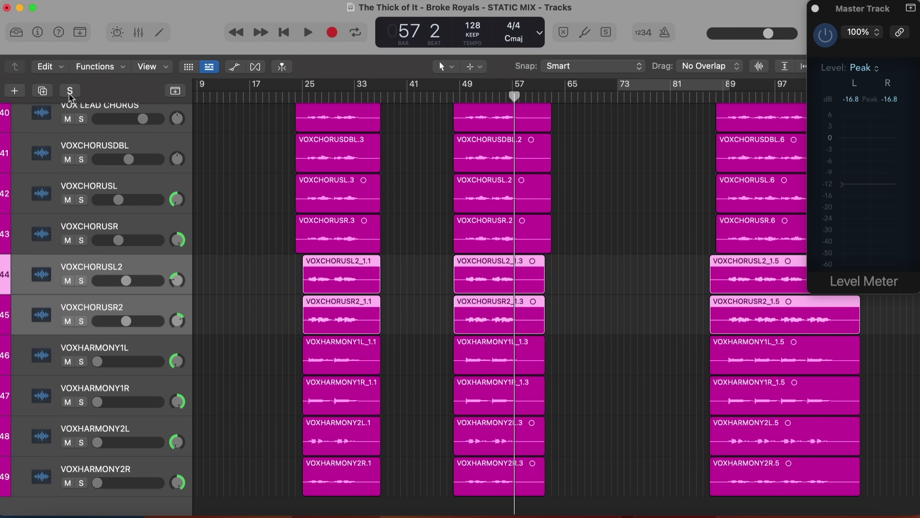
{"action": "key", "text": "space"}
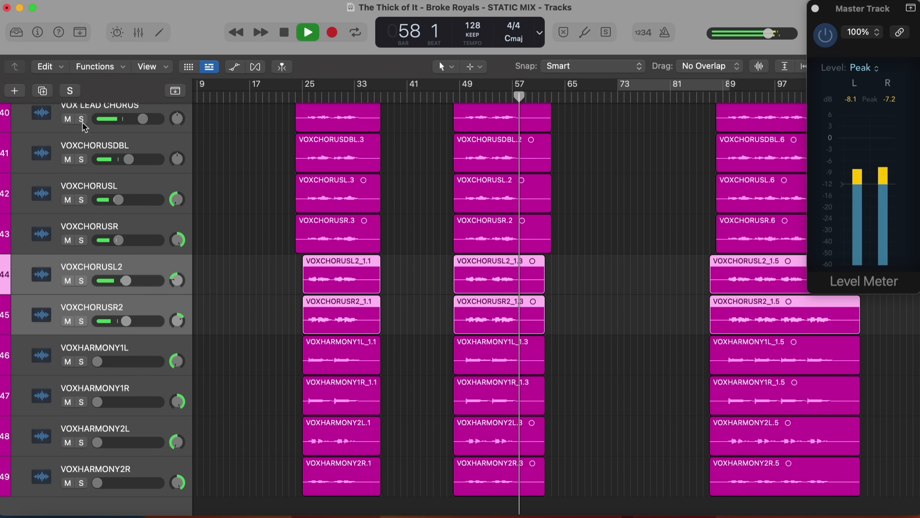
{"action": "left_click_drag", "start_coordinate": [82, 119], "coordinate": [81, 321]}
{"action": "key", "text": "space"}
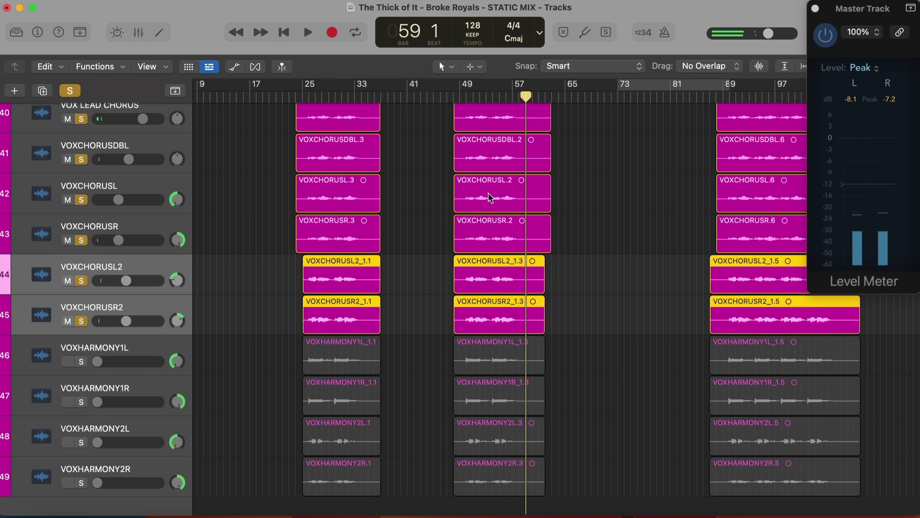
{"action": "left_click", "coordinate": [467, 101]}
{"action": "key", "text": "space"}
{"action": "scroll", "coordinate": [460, 185], "scroll_direction": "up", "scroll_amount": 5}
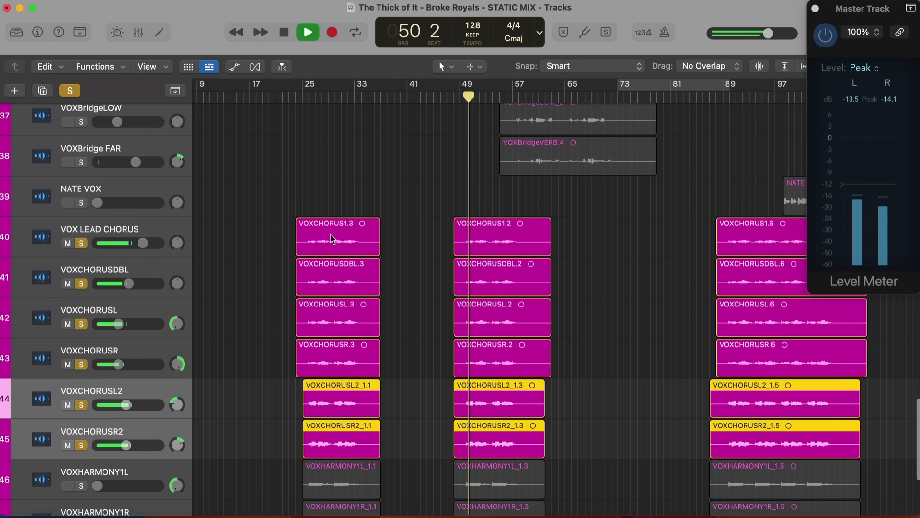
Add VOXHARMONY1L and VOXHARMONY1R to the solo and raise both faders together to about the VOXCHORUSL and VOXCHORUSR level.
{"action": "scroll", "coordinate": [333, 238], "scroll_direction": "down", "scroll_amount": 5}
{"action": "scroll", "coordinate": [243, 303], "scroll_direction": "down", "scroll_amount": 1}
{"action": "left_click", "coordinate": [95, 324]}
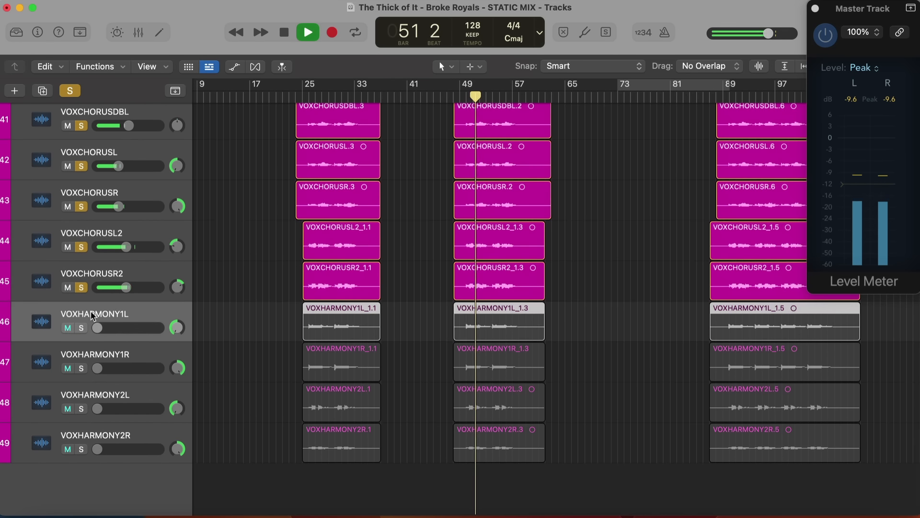
{"action": "left_click", "coordinate": [96, 358], "text": "shift"}
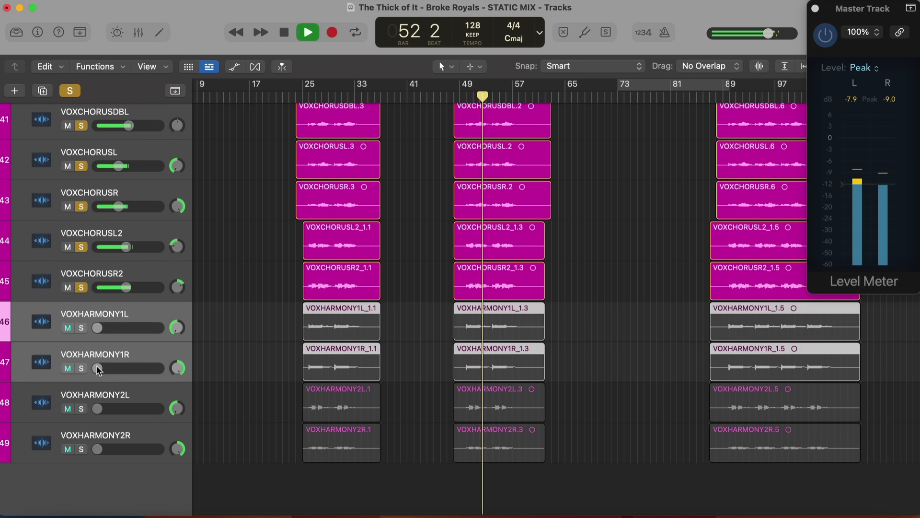
{"action": "key", "text": "s"}
{"action": "left_click_drag", "start_coordinate": [98, 368], "coordinate": [120, 368]}
Solo VOXHARMONY2L and VOXHARMONY2R, raise both faders together to about -5.0 dB, and lower VOXHARMONY2L alone slightly.
{"action": "left_click", "coordinate": [136, 392]}
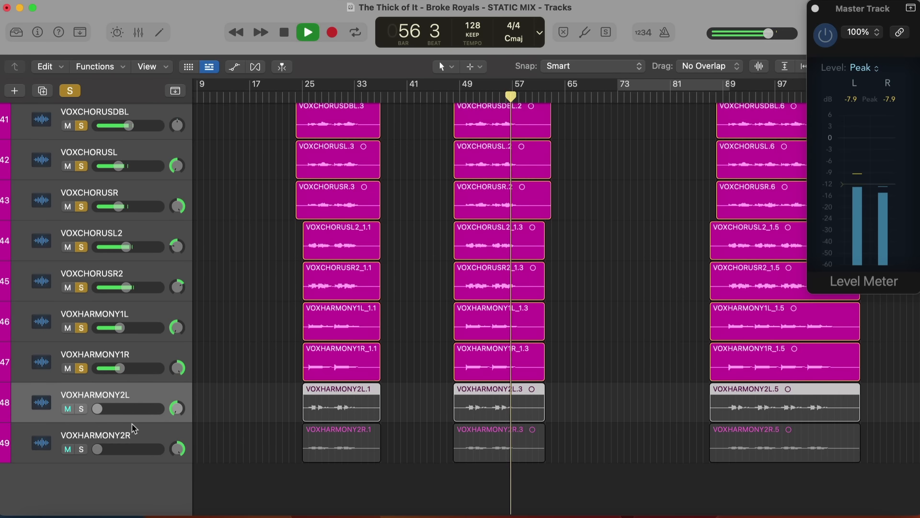
{"action": "key", "text": "ctrl+m"}
{"action": "left_click_drag", "start_coordinate": [104, 408], "coordinate": [126, 408]}
{"action": "left_click", "coordinate": [467, 97]}
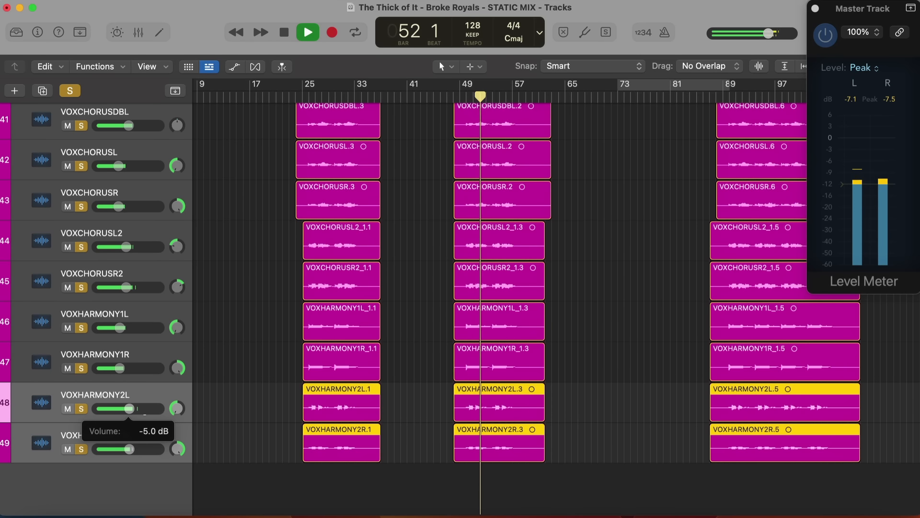
{"action": "left_click", "coordinate": [137, 395]}
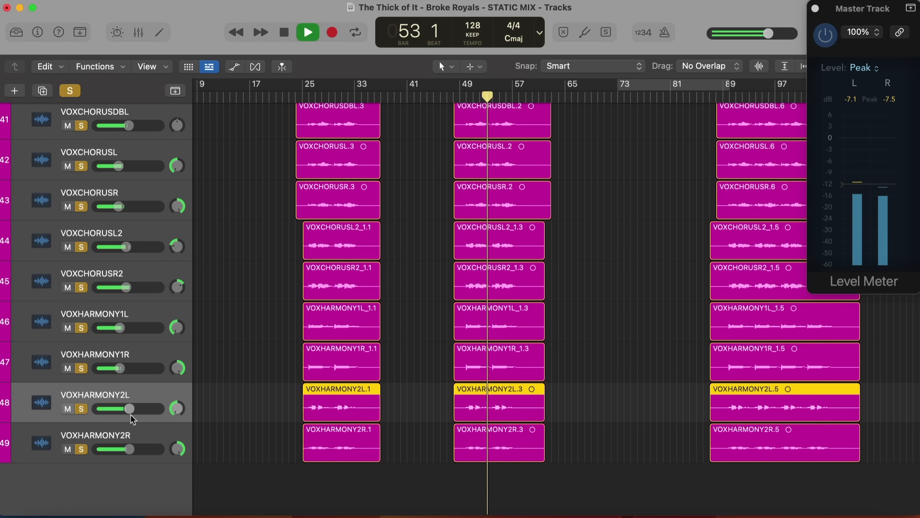
{"action": "left_click_drag", "start_coordinate": [130, 415], "coordinate": [125, 413]}
Clear all solos and replay the chorus in the full mix from about bar 51.
{"action": "scroll", "coordinate": [283, 388], "scroll_direction": "up", "scroll_amount": 10}
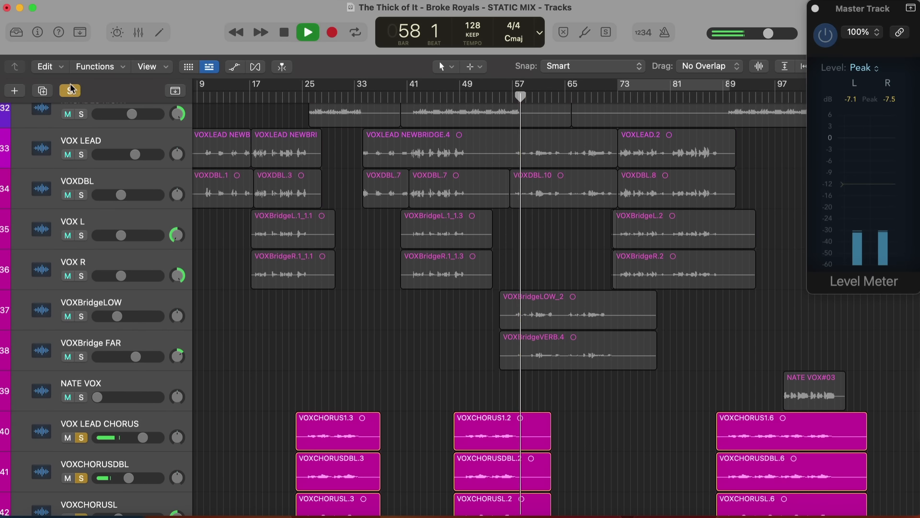
{"action": "left_click", "coordinate": [71, 90]}
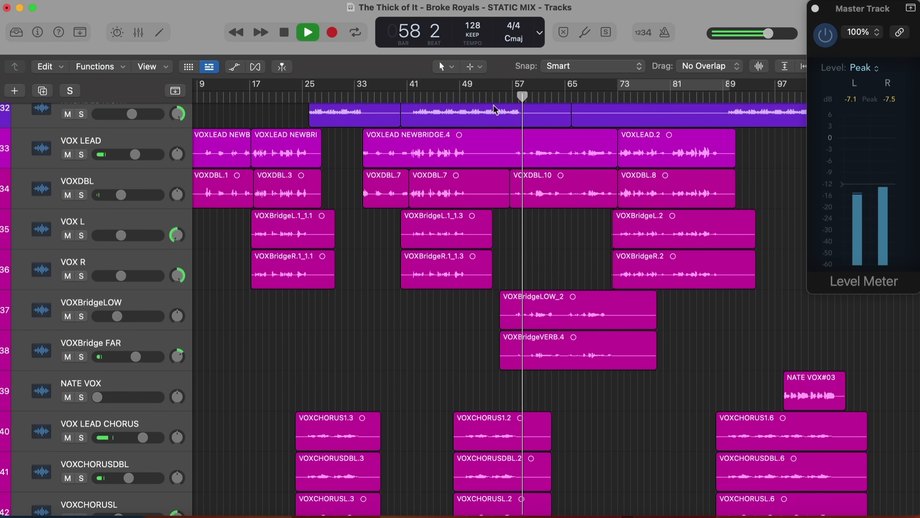
{"action": "scroll", "coordinate": [468, 172], "scroll_direction": "down", "scroll_amount": 5}
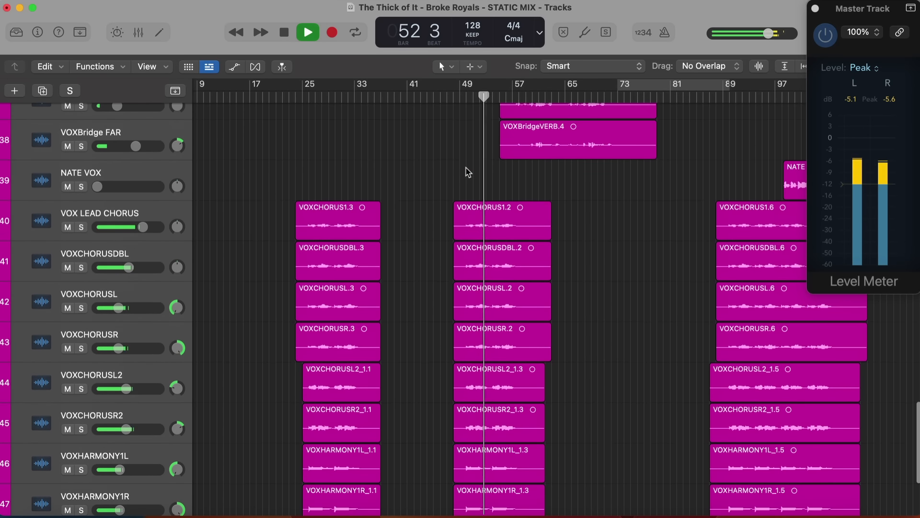
Select the chorus vocals from VOX LEAD CHORUS through VOXHARMONY2R, lower them together until the lead sits at -1.7 dB, and replay the chorus.
{"action": "scroll", "coordinate": [132, 211], "scroll_direction": "down", "scroll_amount": 4}
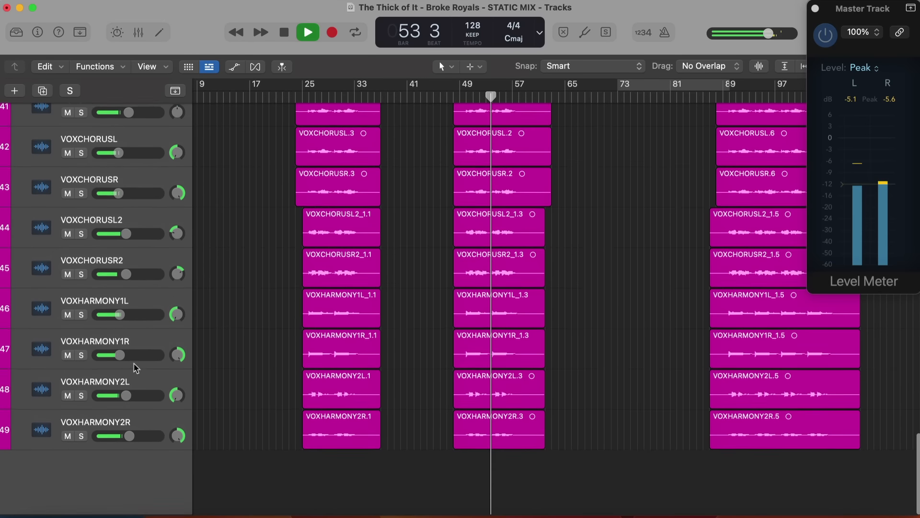
{"action": "scroll", "coordinate": [120, 416], "scroll_direction": "up", "scroll_amount": 6}
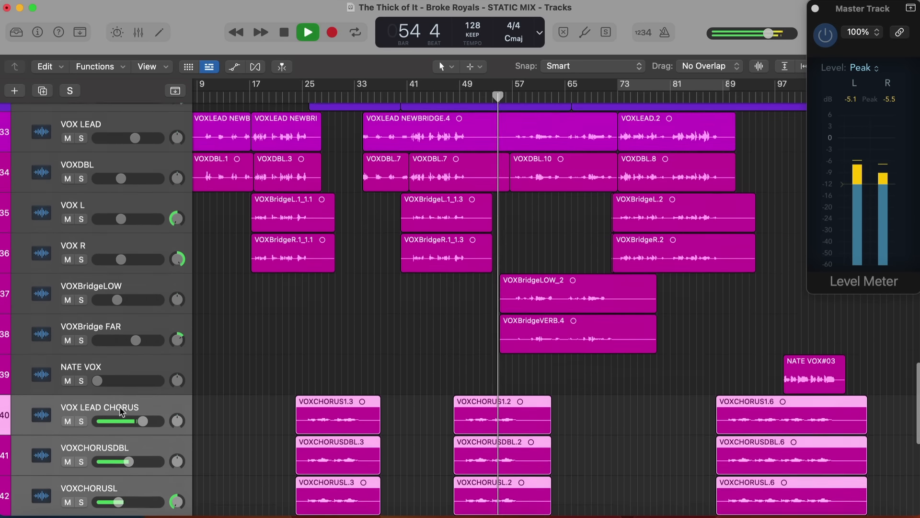
{"action": "scroll", "coordinate": [137, 326], "scroll_direction": "down", "scroll_amount": 2}
{"action": "left_click_drag", "start_coordinate": [142, 319], "coordinate": [141, 319]}
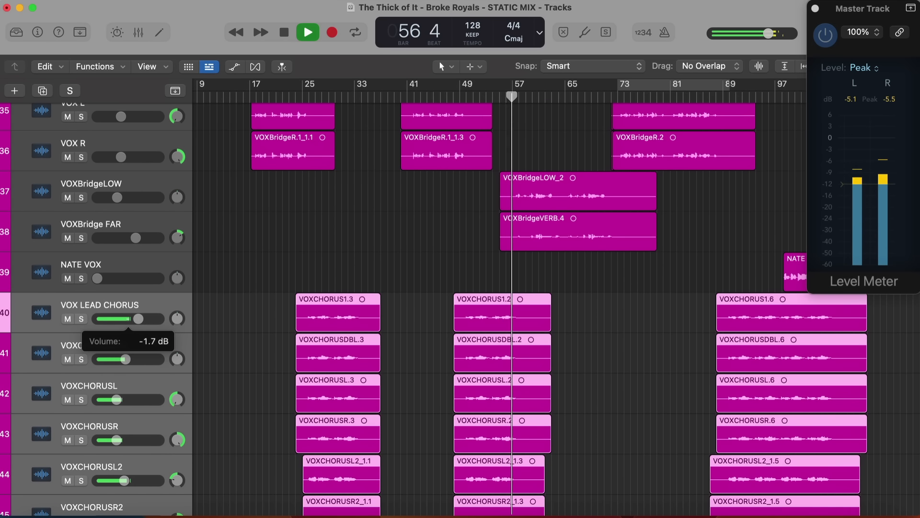
{"action": "left_click_drag", "start_coordinate": [128, 324], "coordinate": [128, 324]}
{"action": "key", "text": "space"}
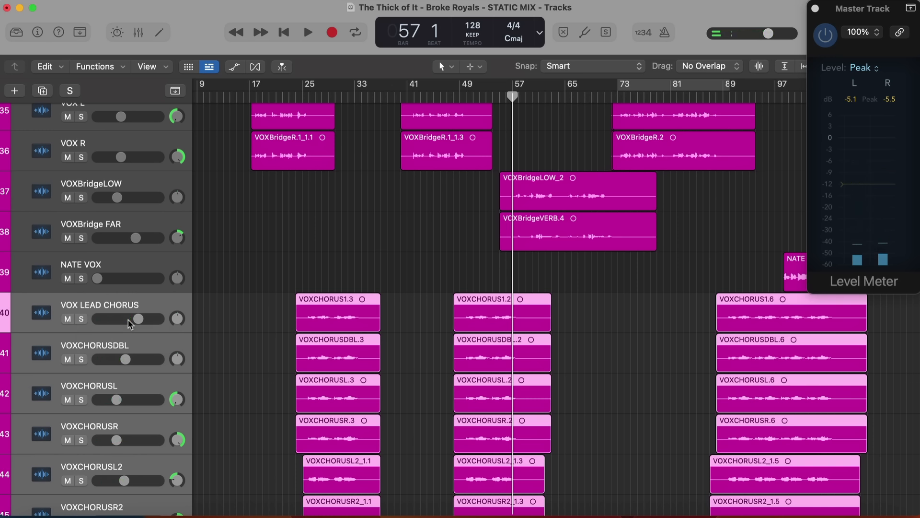
{"action": "key", "text": "space"}
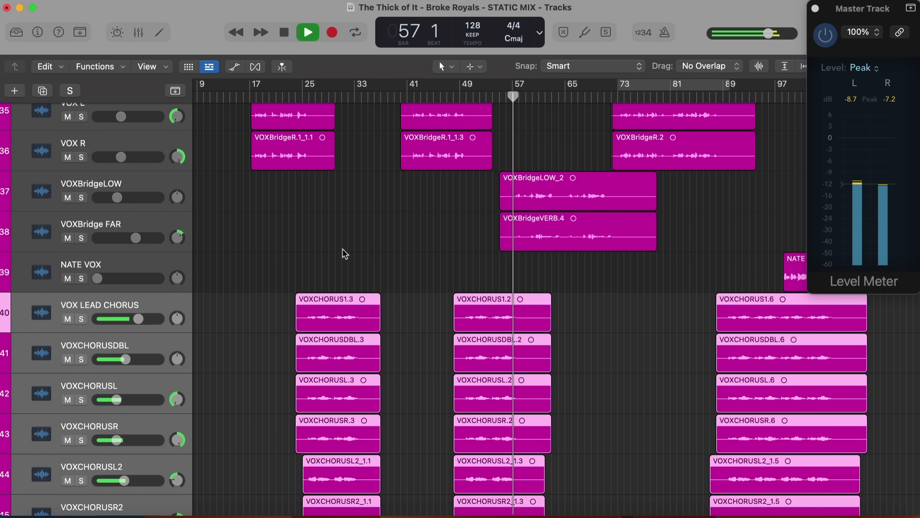
{"action": "left_click", "coordinate": [473, 97]}
{"action": "left_click_drag", "start_coordinate": [138, 319], "coordinate": [138, 319]}
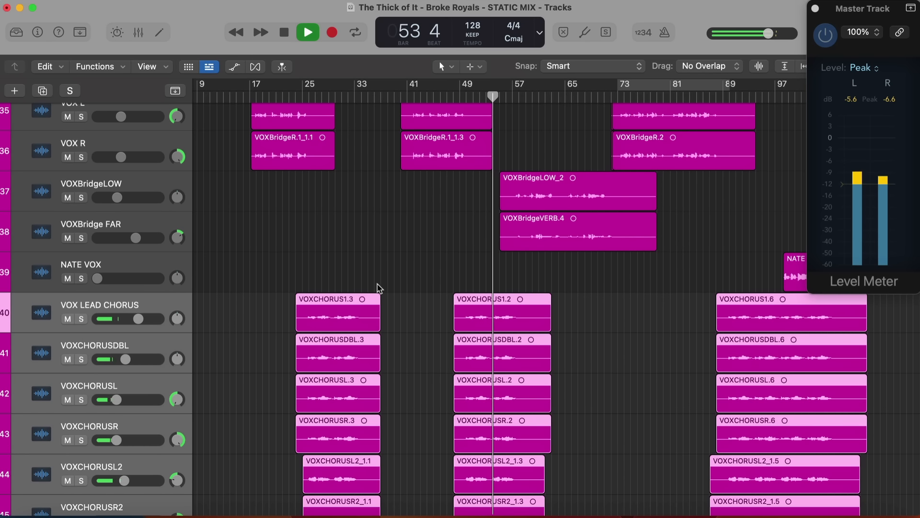
Play from about bar 98 and raise the NATE VOX fader, trimming it back to slightly below -8.2 dB.
{"action": "scroll", "coordinate": [378, 287], "scroll_direction": "up", "scroll_amount": 3}
{"action": "scroll", "coordinate": [378, 288], "scroll_direction": "right", "scroll_amount": 2}
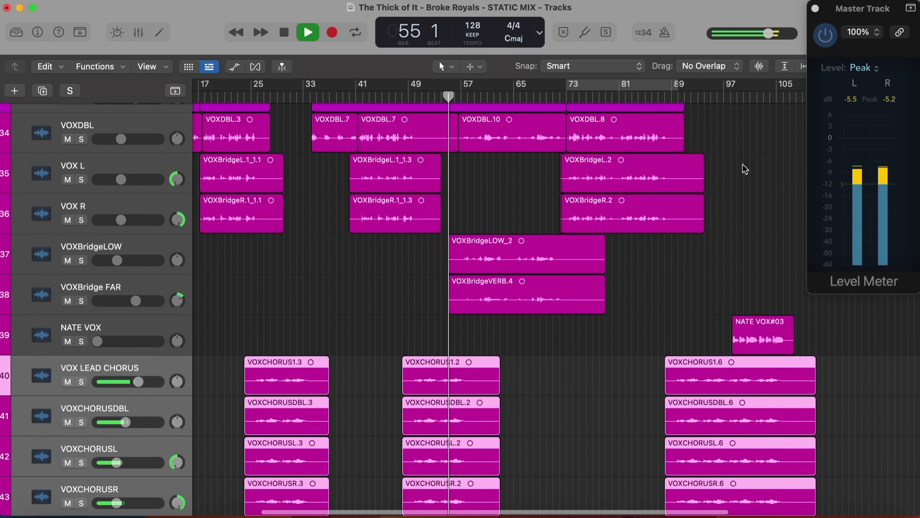
{"action": "left_click", "coordinate": [733, 106]}
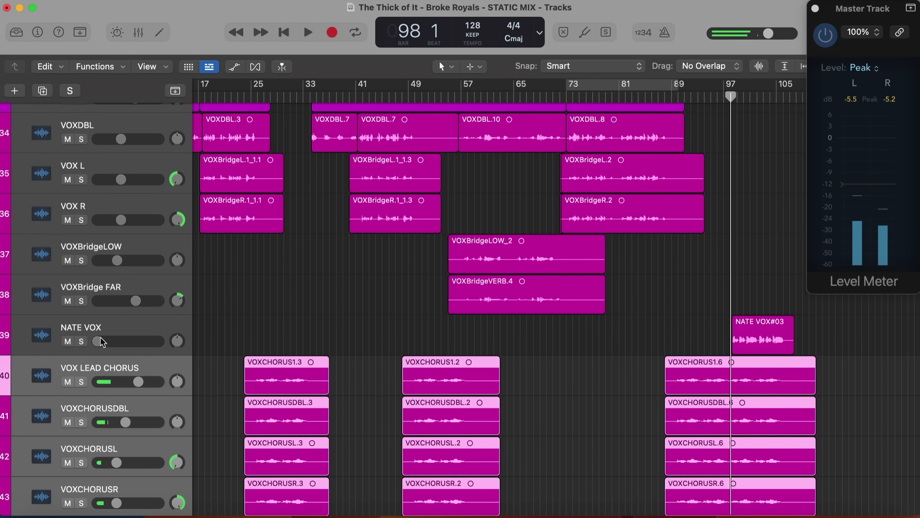
{"action": "key", "text": "space"}
{"action": "left_click_drag", "start_coordinate": [101, 340], "coordinate": [128, 340]}
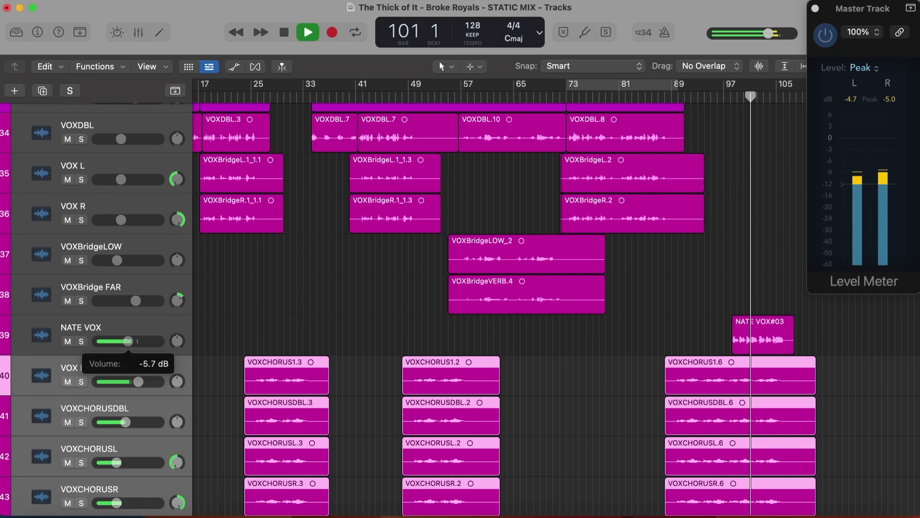
{"action": "left_click_drag", "start_coordinate": [125, 341], "coordinate": [124, 341]}
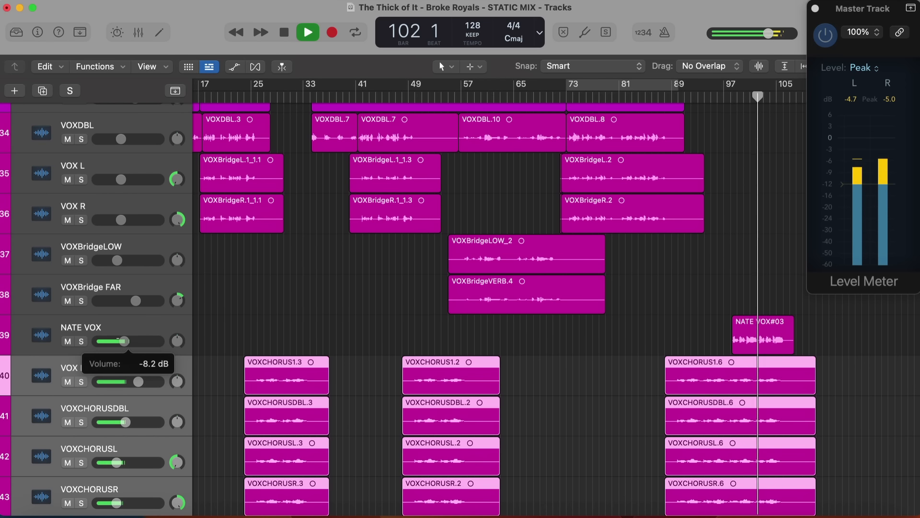
{"action": "left_click_drag", "start_coordinate": [124, 342], "coordinate": [123, 341]}
Pan NATE VOX to +16, lower its fader a little more, and replay it from about bar 99.
{"action": "left_click_drag", "start_coordinate": [186, 338], "coordinate": [181, 334]}
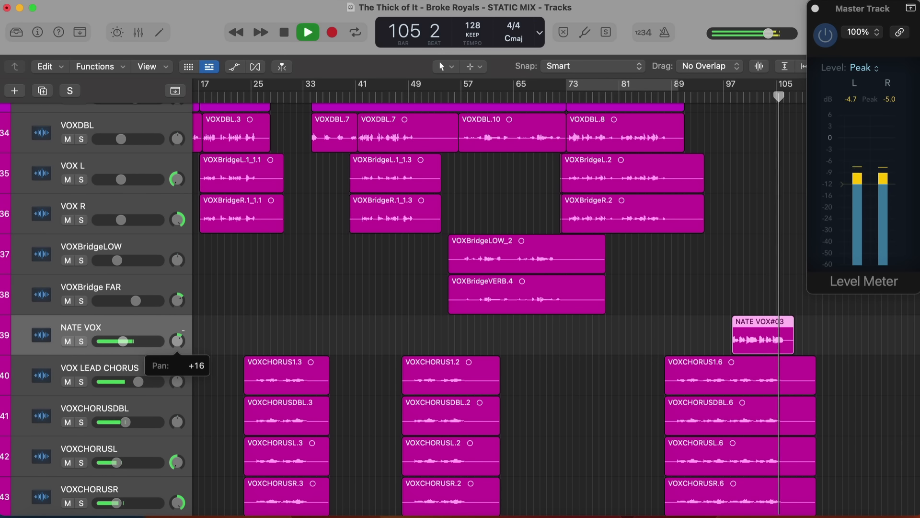
{"action": "left_click_drag", "start_coordinate": [122, 342], "coordinate": [116, 346]}
{"action": "key", "text": "space"}
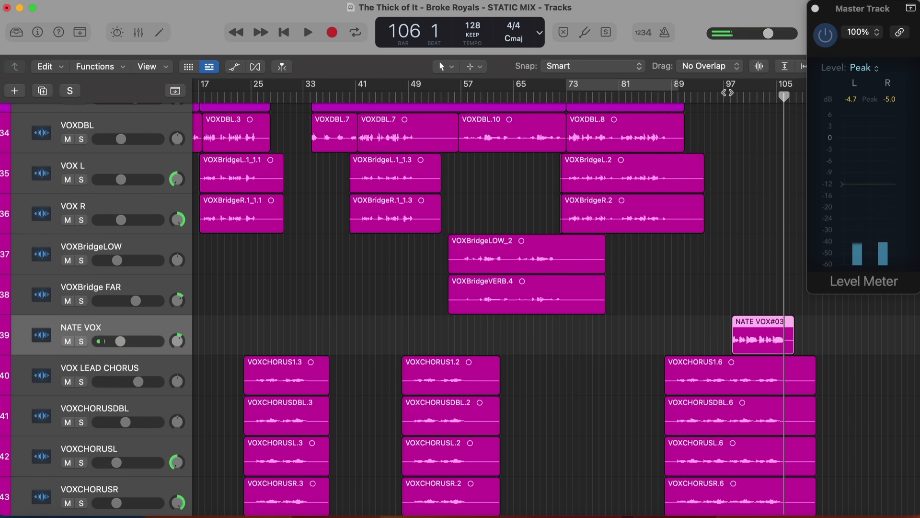
{"action": "left_click", "coordinate": [738, 94]}
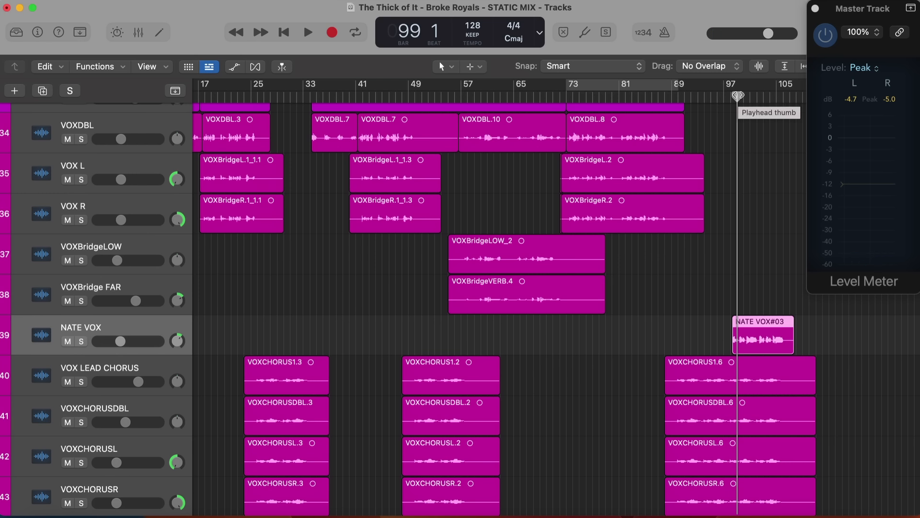
{"action": "key", "text": "space"}
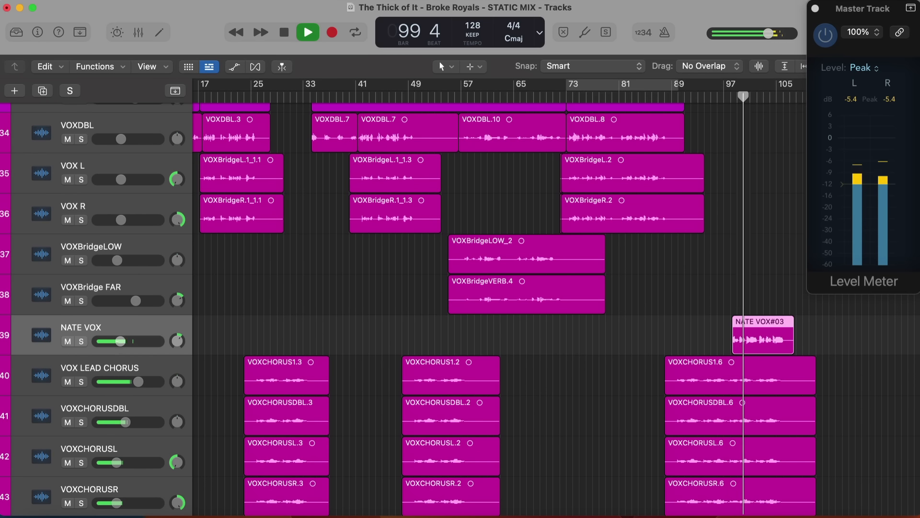
{"action": "left_click_drag", "start_coordinate": [120, 341], "coordinate": [120, 342]}
{"action": "scroll", "coordinate": [335, 312], "scroll_direction": "up", "scroll_amount": 3}
{"action": "key", "text": "space"}
Play from about bar 102 and raise the SYNTH Pock fader to about the PIANO track's fader position.
{"action": "scroll", "coordinate": [336, 311], "scroll_direction": "left", "scroll_amount": 3}
{"action": "scroll", "coordinate": [336, 311], "scroll_direction": "up", "scroll_amount": 10}
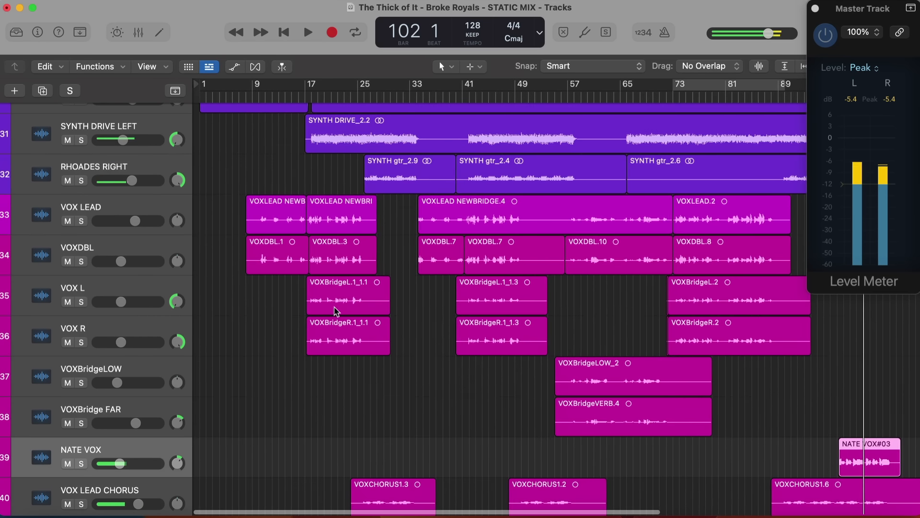
{"action": "scroll", "coordinate": [336, 312], "scroll_direction": "up", "scroll_amount": 2}
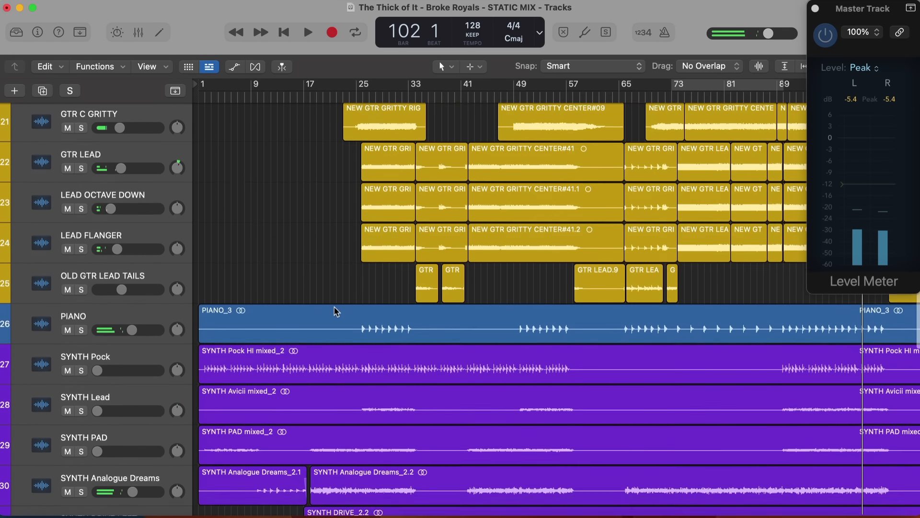
{"action": "scroll", "coordinate": [288, 316], "scroll_direction": "down", "scroll_amount": 2}
{"action": "left_click", "coordinate": [129, 279]}
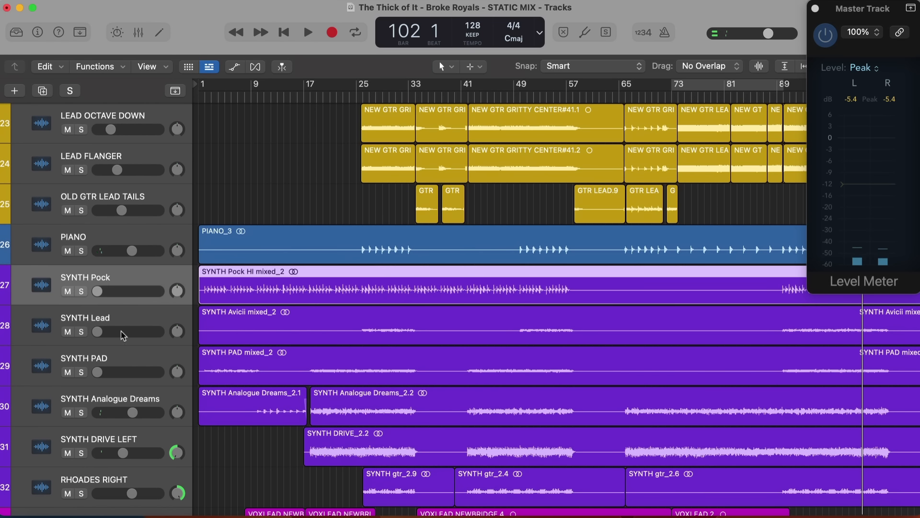
{"action": "key", "text": "space"}
{"action": "left_click_drag", "start_coordinate": [97, 291], "coordinate": [129, 291]}
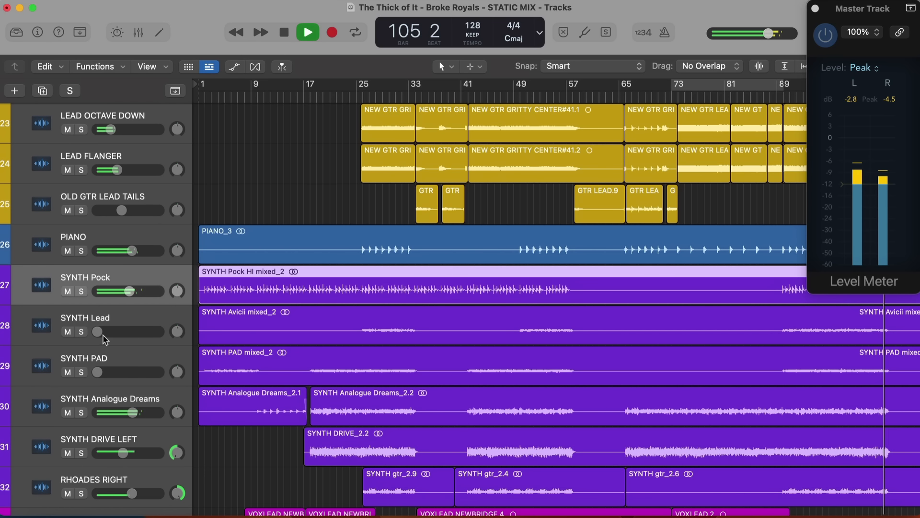
Raise the SYNTH Lead fader to about -9 dB during chorus playback, checking the track in solo.
{"action": "left_click_drag", "start_coordinate": [97, 332], "coordinate": [122, 331]}
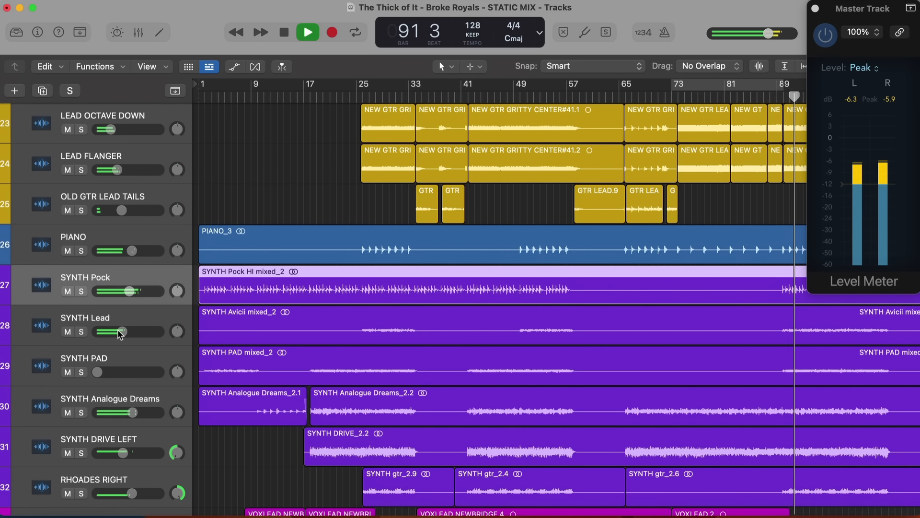
{"action": "left_click_drag", "start_coordinate": [122, 331], "coordinate": [123, 331]}
{"action": "left_click", "coordinate": [81, 332]}
{"action": "left_click", "coordinate": [81, 331]}
{"action": "left_click", "coordinate": [81, 331]}
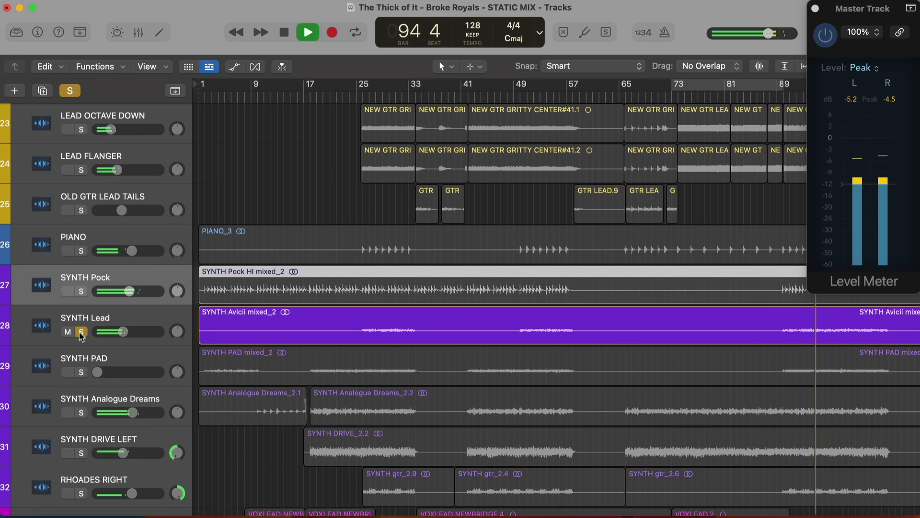
{"action": "left_click", "coordinate": [81, 332]}
Raise the SYNTH PAD fader in stages to about -3.6 dB, checking the pad with solo and mute.
{"action": "left_click_drag", "start_coordinate": [97, 370], "coordinate": [117, 372]}
{"action": "left_click", "coordinate": [81, 372]}
{"action": "left_click", "coordinate": [81, 372]}
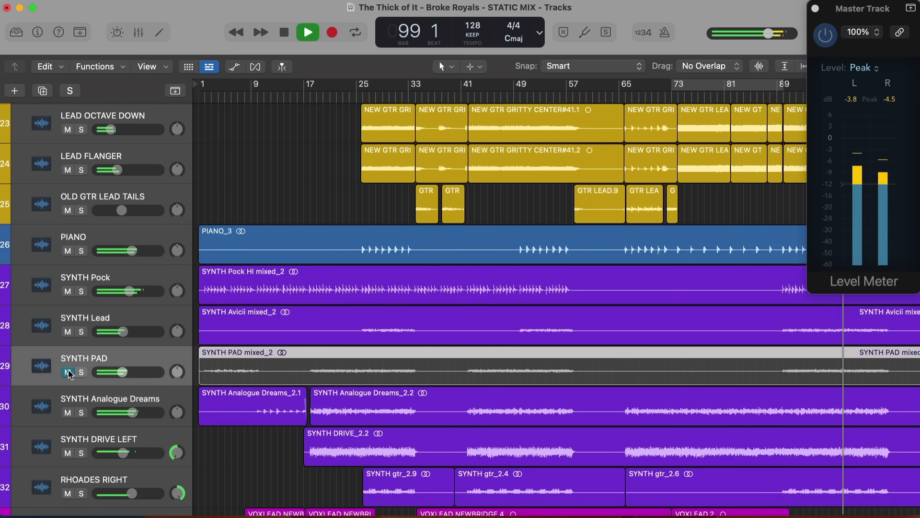
{"action": "mouse_move", "coordinate": [122, 372]}
{"action": "left_mouse_down"}
{"action": "mouse_move", "coordinate": [158, 372]}
{"action": "mouse_move", "coordinate": [131, 372]}
{"action": "left_mouse_up"}
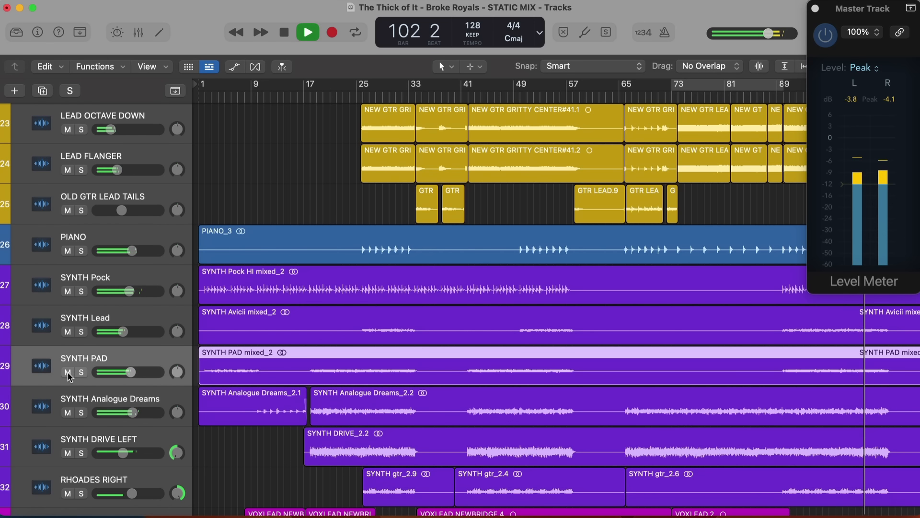
{"action": "left_click_drag", "start_coordinate": [135, 373], "coordinate": [141, 376]}
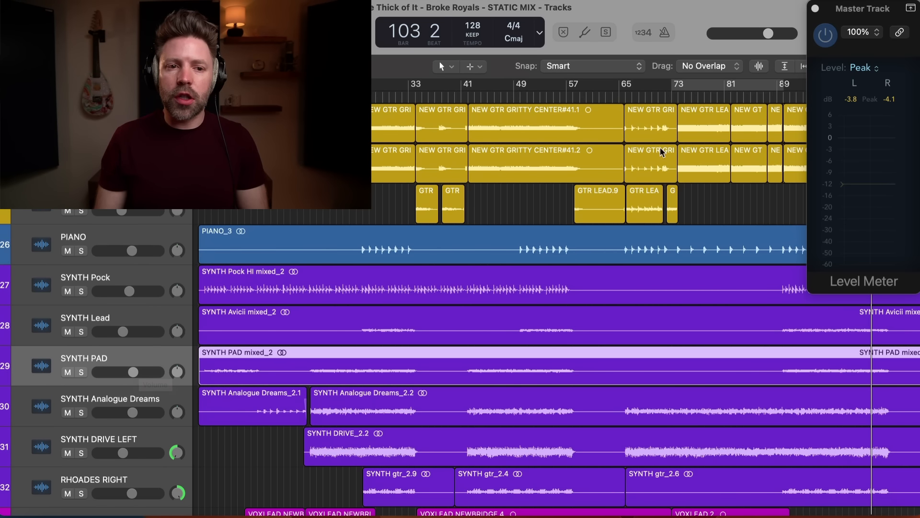
Replay from bar 91 and compare the mix with SYNTH PAD muted and unmuted.
{"action": "left_click", "coordinate": [789, 96]}
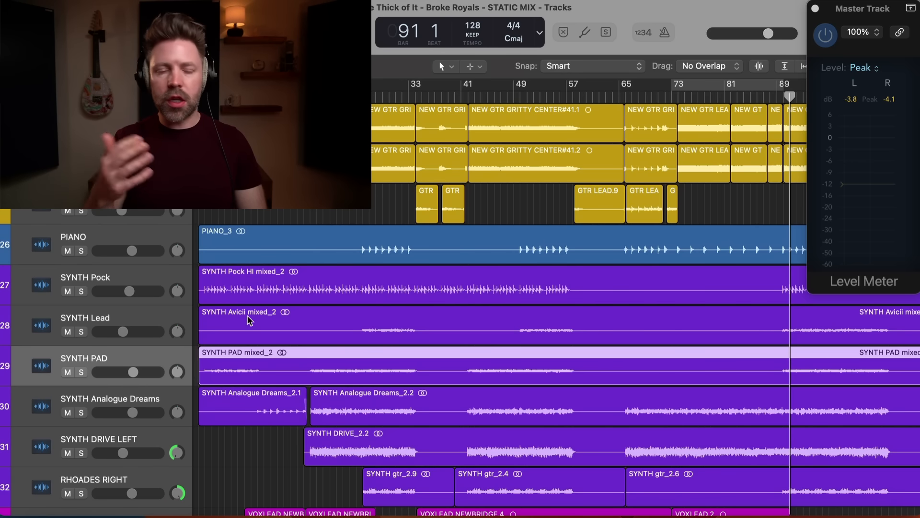
{"action": "key", "text": "space"}
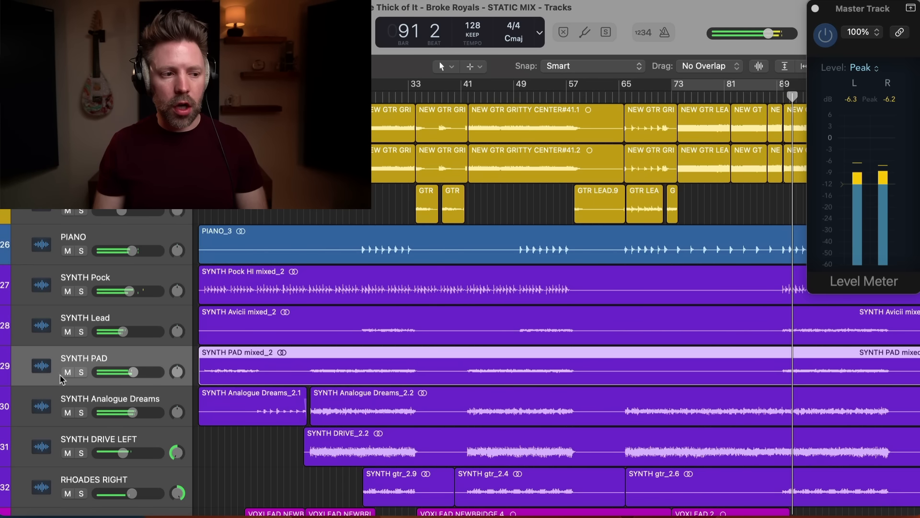
{"action": "left_click", "coordinate": [67, 372]}
{"action": "left_click", "coordinate": [68, 372]}
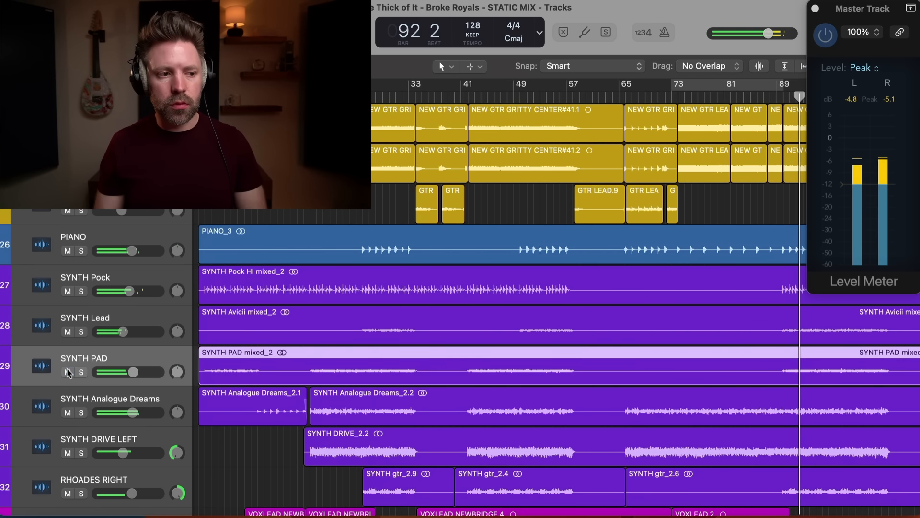
Review the track levels from the synths up through the guitars to the drums during playback, stopping at bar 96.
{"action": "scroll", "coordinate": [82, 363], "scroll_direction": "down", "scroll_amount": 1}
{"action": "scroll", "coordinate": [83, 357], "scroll_direction": "up", "scroll_amount": 10}
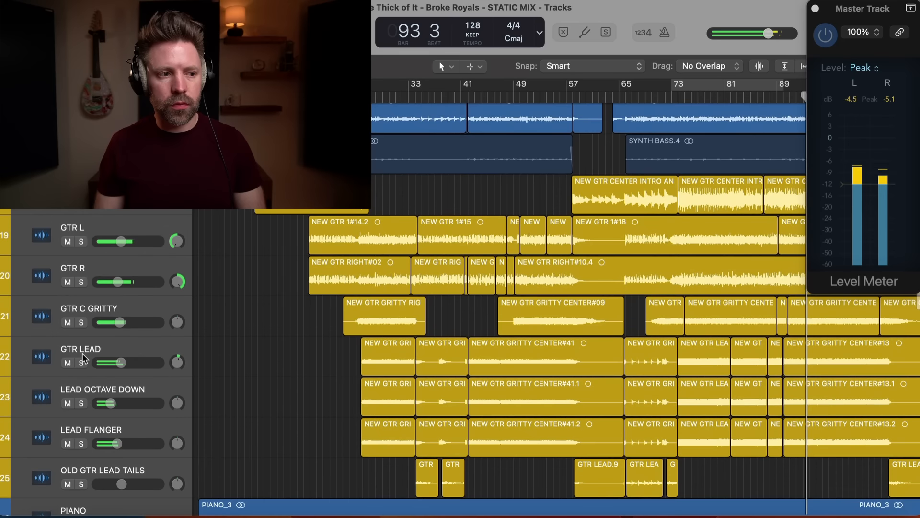
{"action": "scroll", "coordinate": [83, 357], "scroll_direction": "up", "scroll_amount": 7}
{"action": "scroll", "coordinate": [82, 357], "scroll_direction": "down", "scroll_amount": 6}
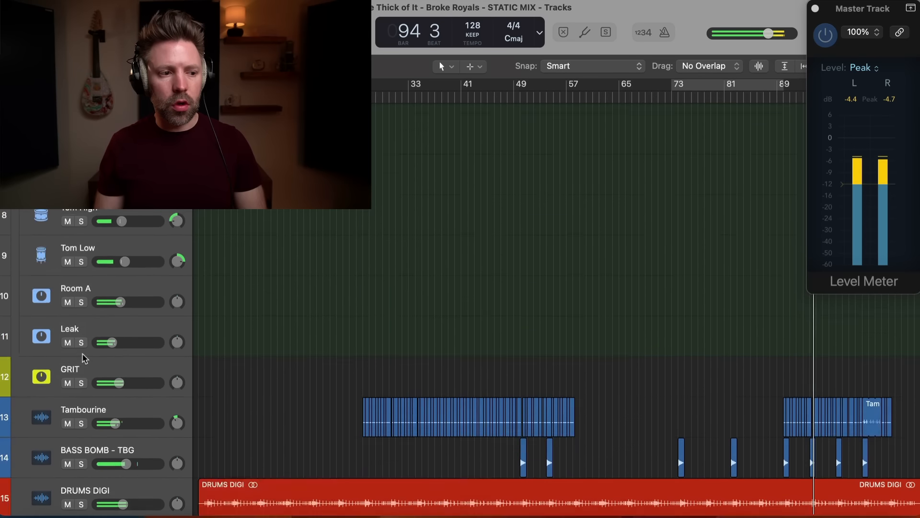
{"action": "scroll", "coordinate": [83, 357], "scroll_direction": "up", "scroll_amount": 4}
{"action": "scroll", "coordinate": [83, 358], "scroll_direction": "up", "scroll_amount": 5}
{"action": "scroll", "coordinate": [82, 358], "scroll_direction": "down", "scroll_amount": 1}
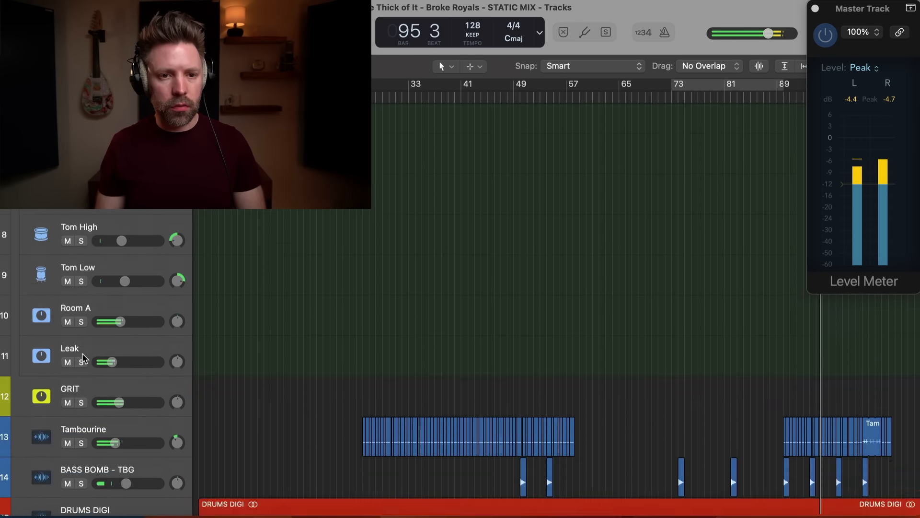
{"action": "scroll", "coordinate": [261, 314], "scroll_direction": "up", "scroll_amount": 3}
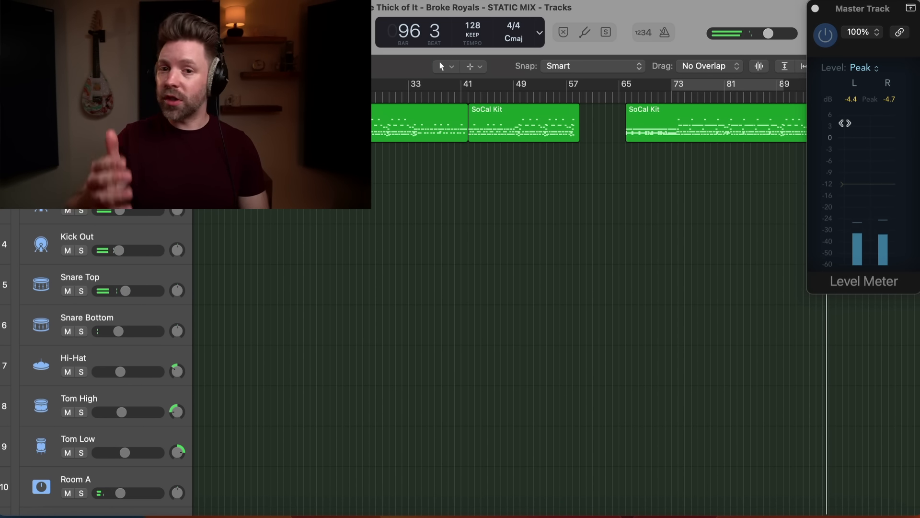
{"action": "key", "text": "space"}
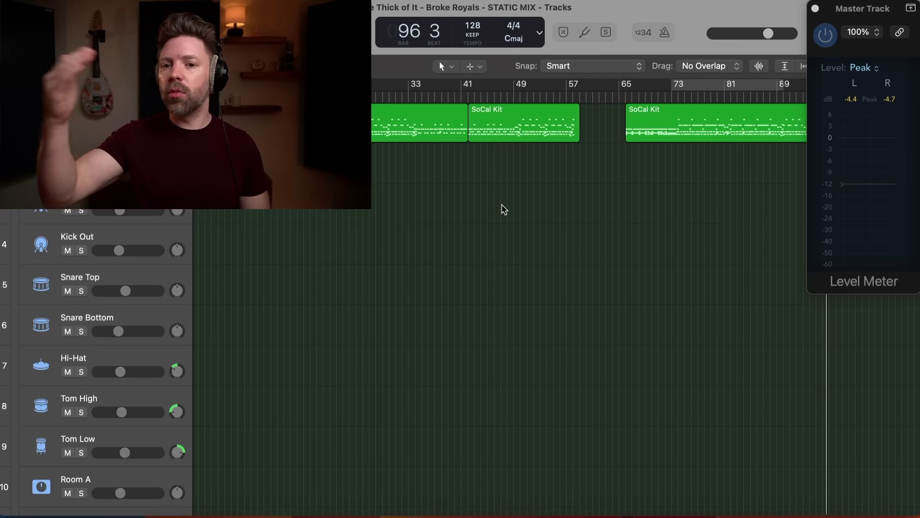
{"action": "scroll", "coordinate": [504, 209], "scroll_direction": "right", "scroll_amount": 1}
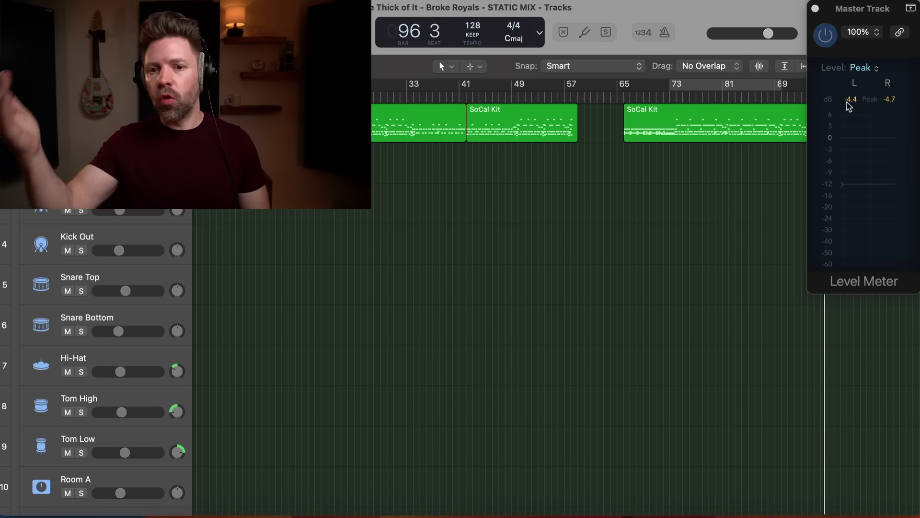
Open the mixer, close the Level Meter window, and bring the Master Track channel strip into view.
{"action": "key", "text": "x"}
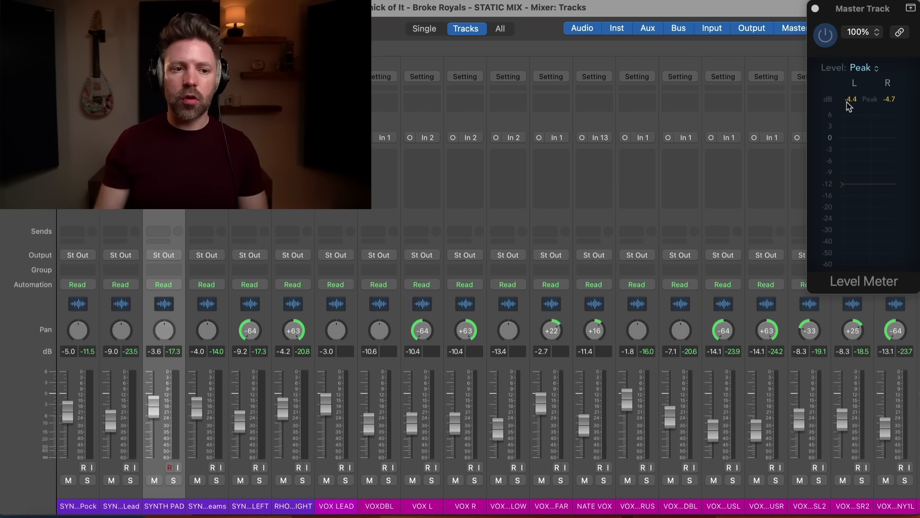
{"action": "left_click", "coordinate": [815, 9]}
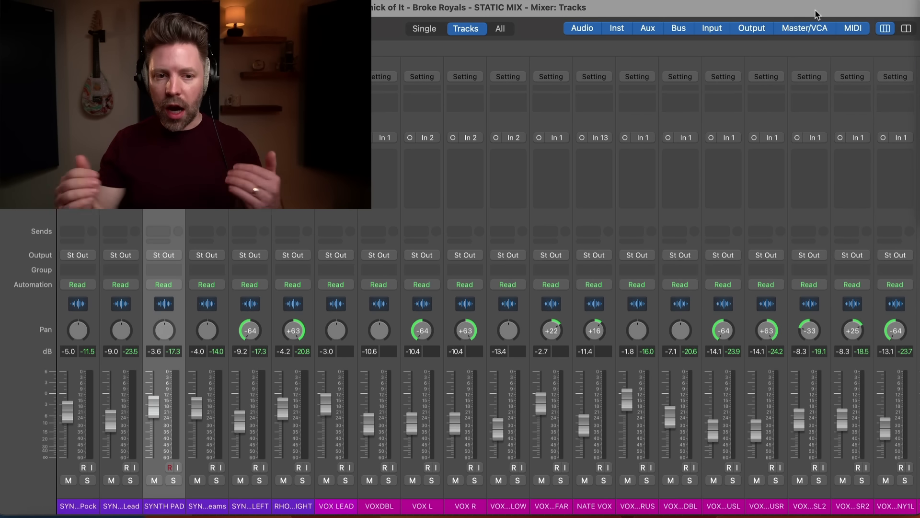
{"action": "scroll", "coordinate": [798, 150], "scroll_direction": "right", "scroll_amount": 5}
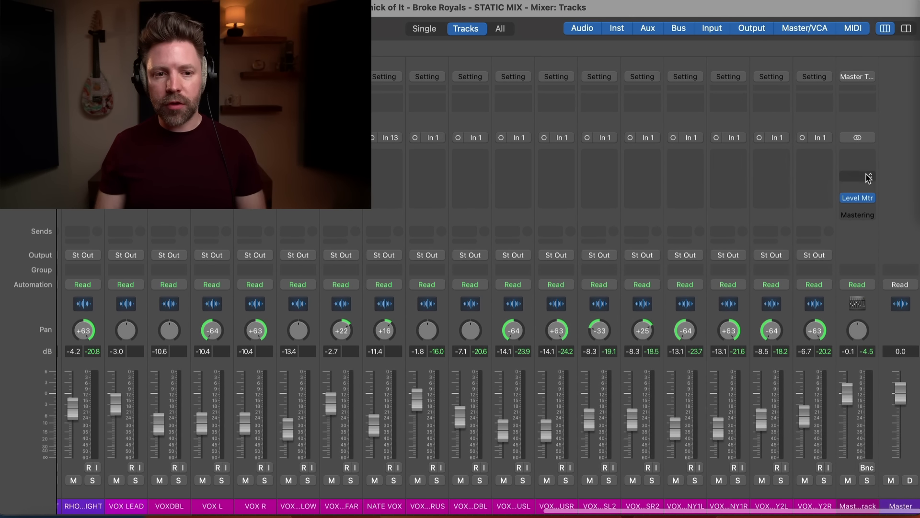
Insert a Gain plug-in on the Master Track and lower its gain to -1.9 dB.
{"action": "left_click", "coordinate": [861, 154]}
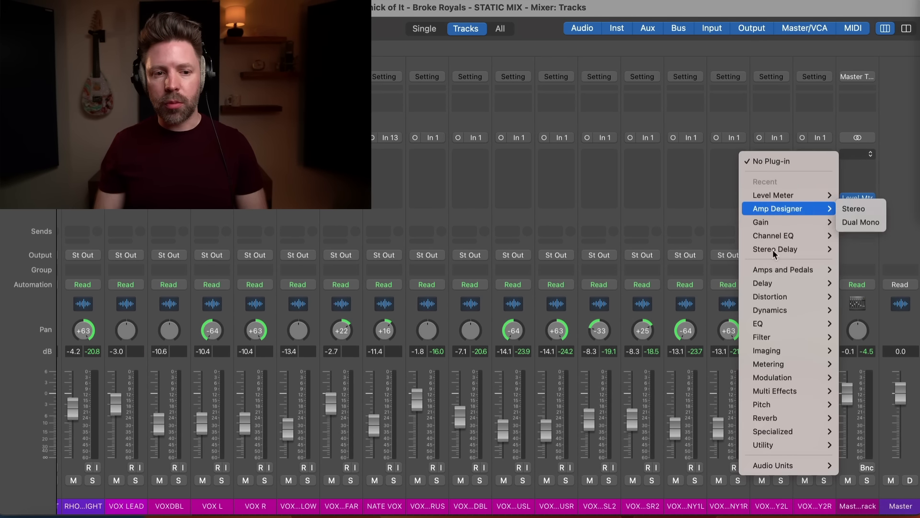
{"action": "mouse_move", "coordinate": [774, 446]}
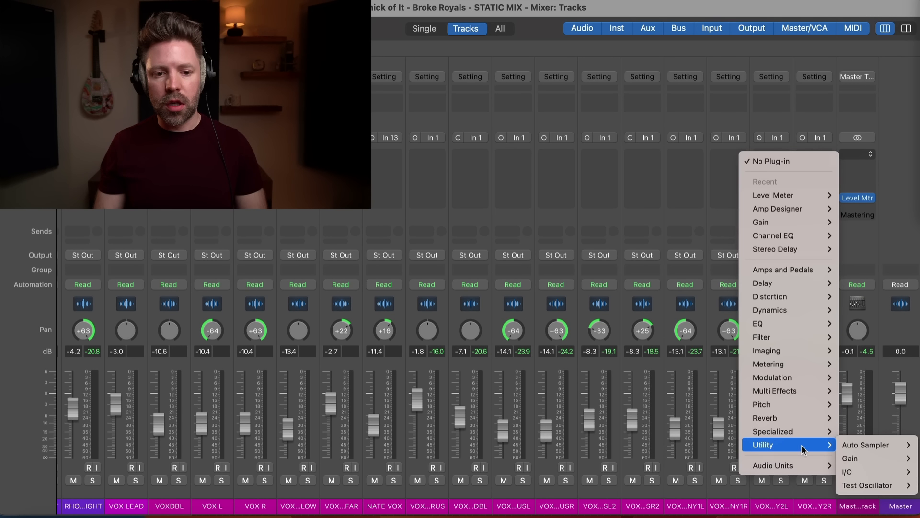
{"action": "mouse_move", "coordinate": [848, 458]}
{"action": "left_click", "coordinate": [821, 459]}
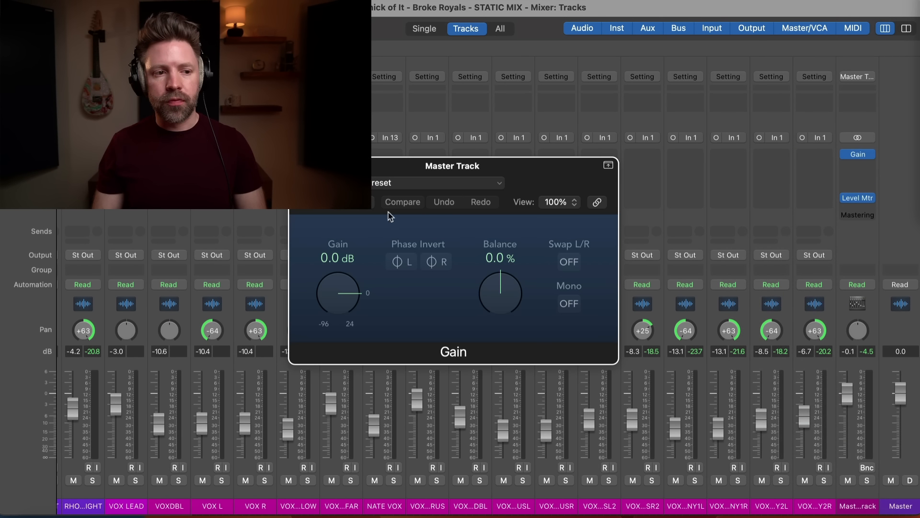
{"action": "left_click_drag", "start_coordinate": [361, 283], "coordinate": [343, 298]}
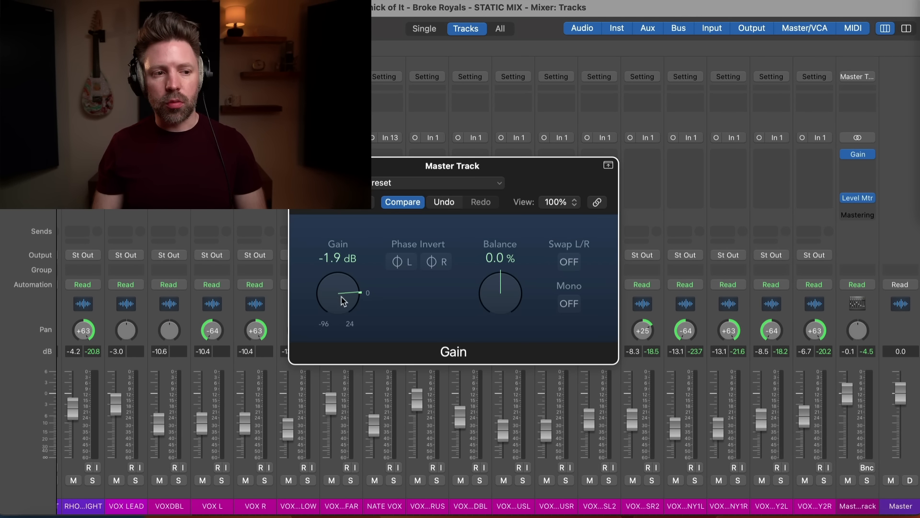
{"action": "left_click", "coordinate": [299, 165]}
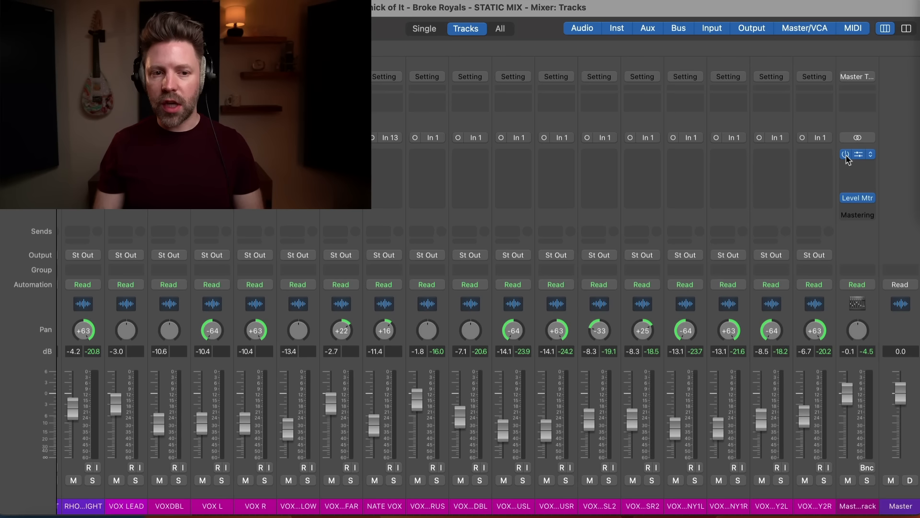
Remove the Gain plug-in from the Master Track.
{"action": "left_click", "coordinate": [869, 155]}
{"action": "left_click", "coordinate": [873, 190]}
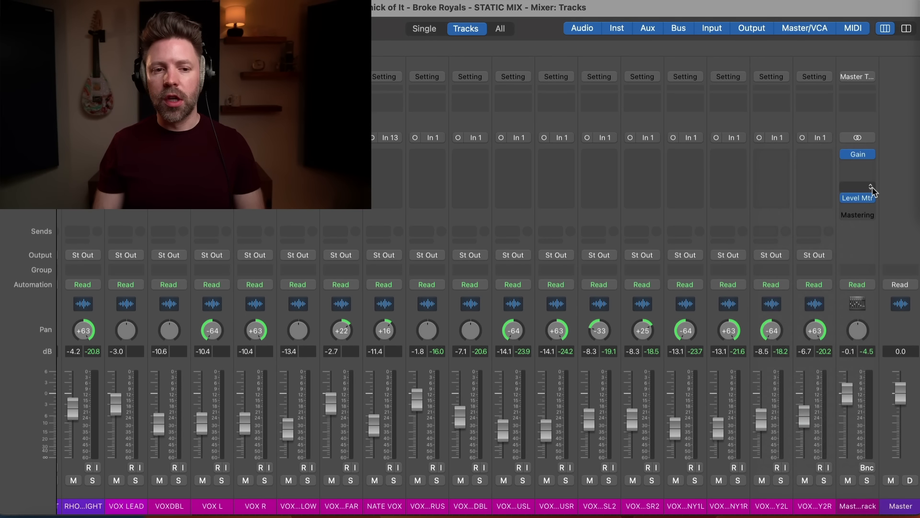
{"action": "scroll", "coordinate": [872, 191], "scroll_direction": "left", "scroll_amount": 2}
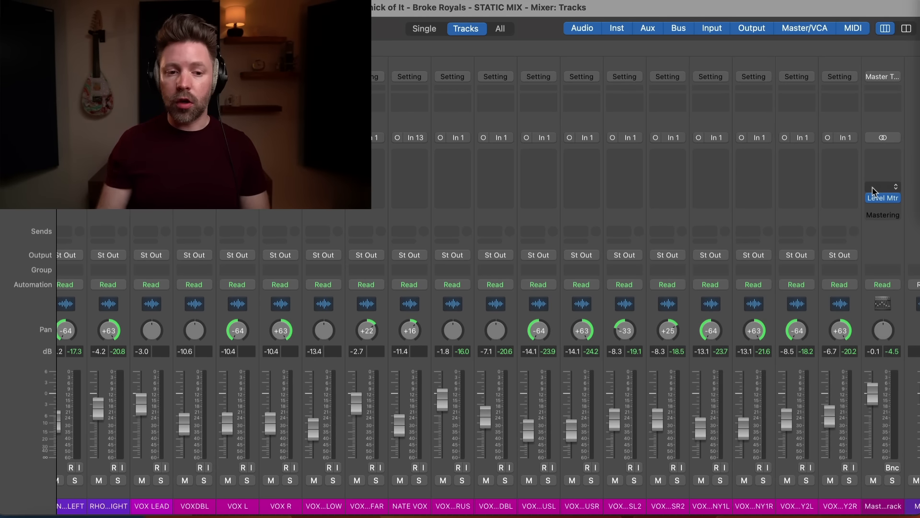
Select the channel strips from VOXHARMONY2R back to Overheads together, release the group selection, and close the mixer.
{"action": "left_click", "coordinate": [831, 466]}
{"action": "scroll", "coordinate": [831, 465], "scroll_direction": "left", "scroll_amount": 20}
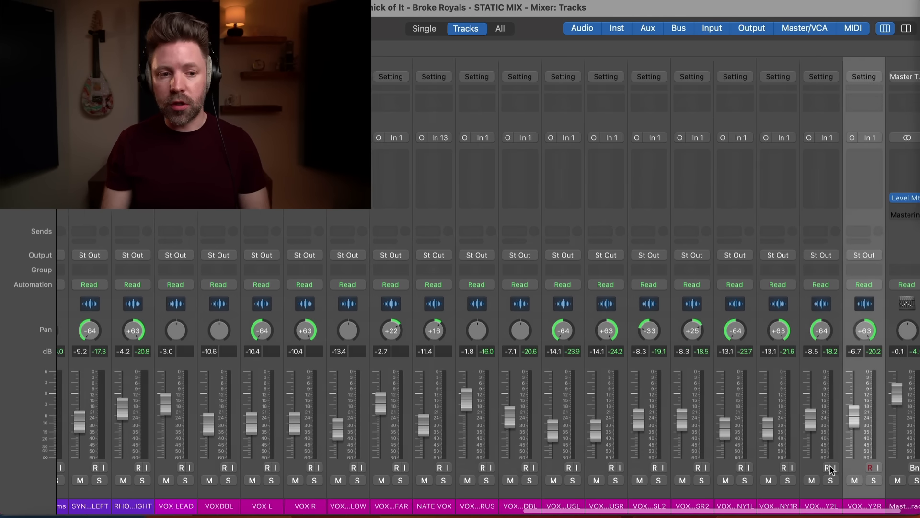
{"action": "scroll", "coordinate": [126, 453], "scroll_direction": "left", "scroll_amount": 5}
{"action": "left_click", "coordinate": [107, 465], "text": "shift"}
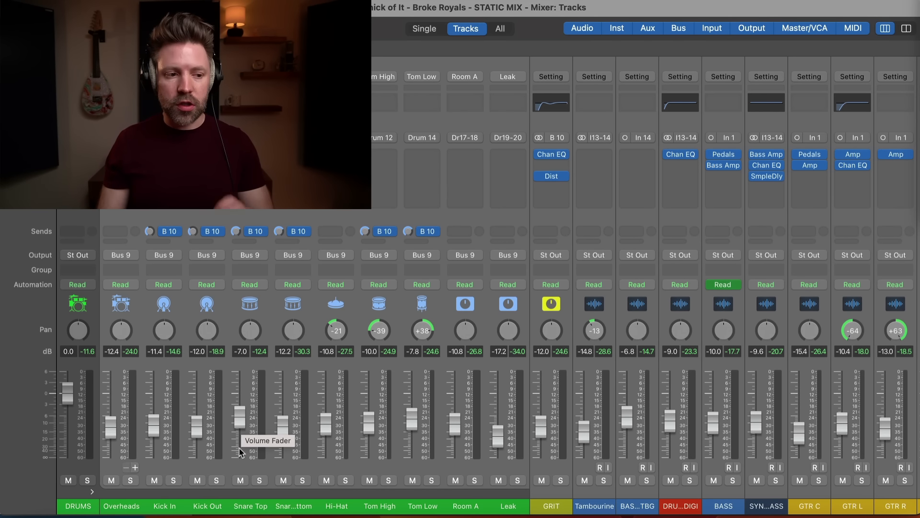
{"action": "left_click", "coordinate": [256, 467]}
{"action": "key", "text": "x"}
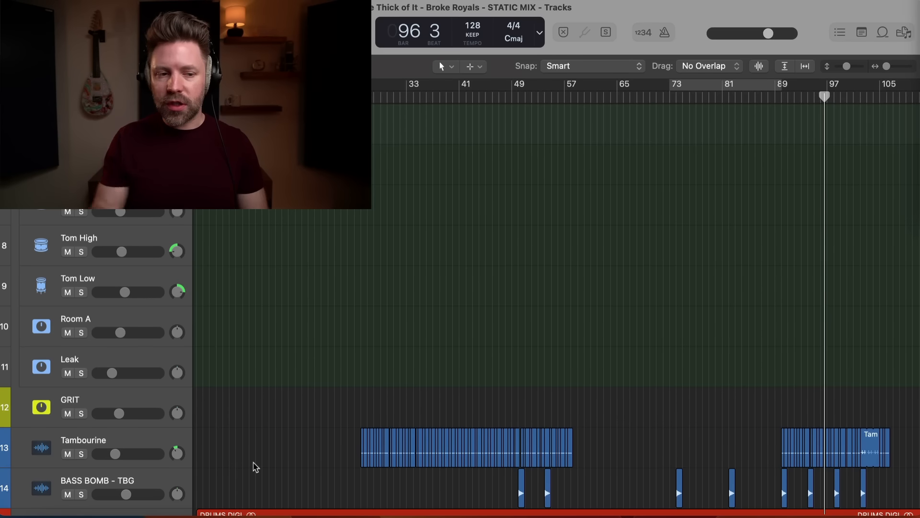
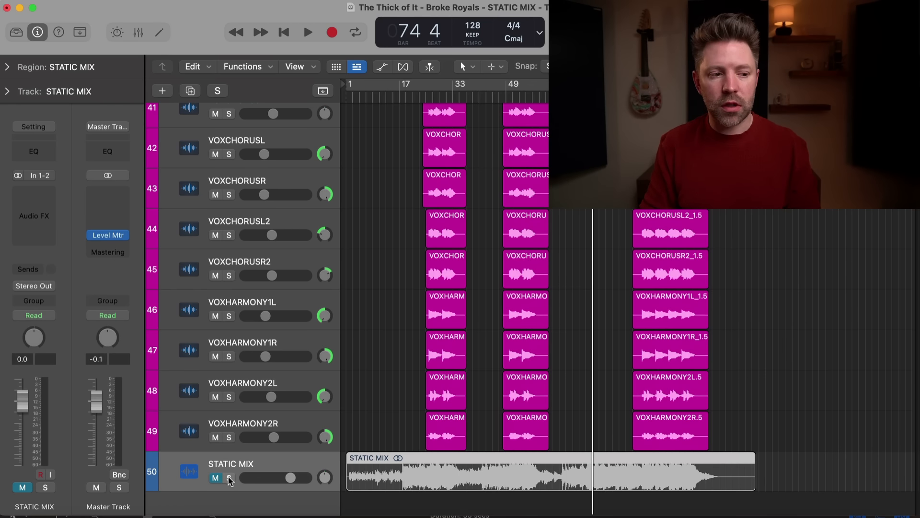
Play the STATIC MIX track in solo from about bar 74, then release its solo.
{"action": "left_click", "coordinate": [229, 478]}
{"action": "key", "text": "space"}
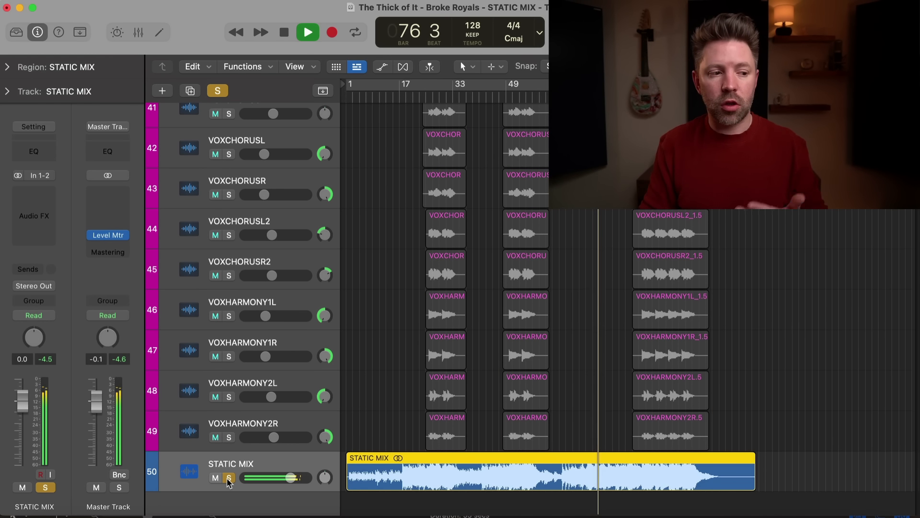
{"action": "left_click", "coordinate": [229, 478]}
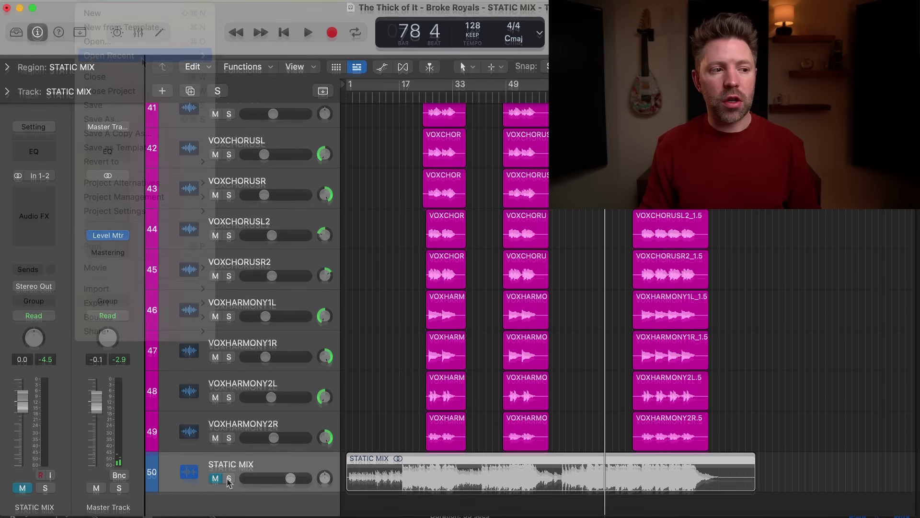
Create a new project alternative named MASTER TRACK PROCESSING, saving the changes made to the STATIC MIX alternative.
{"action": "left_click", "coordinate": [91, 8]}
{"action": "mouse_move", "coordinate": [173, 200]}
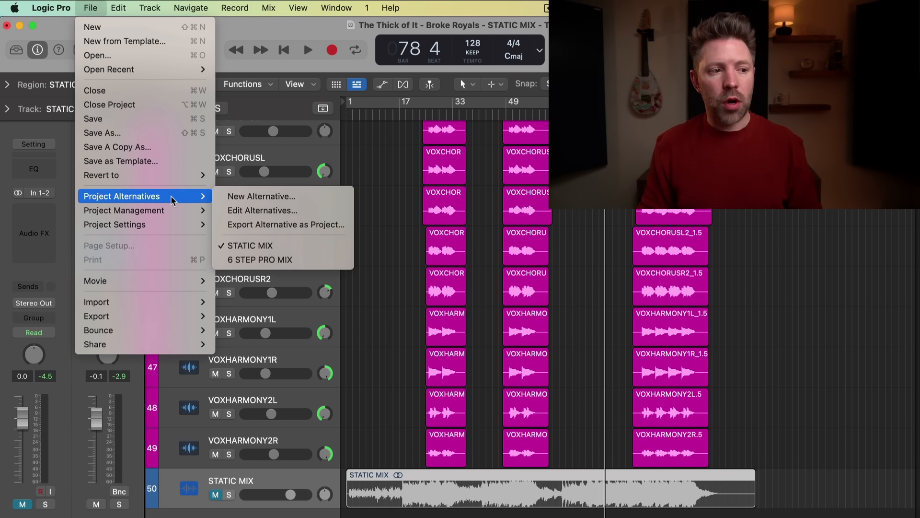
{"action": "left_click", "coordinate": [244, 197]}
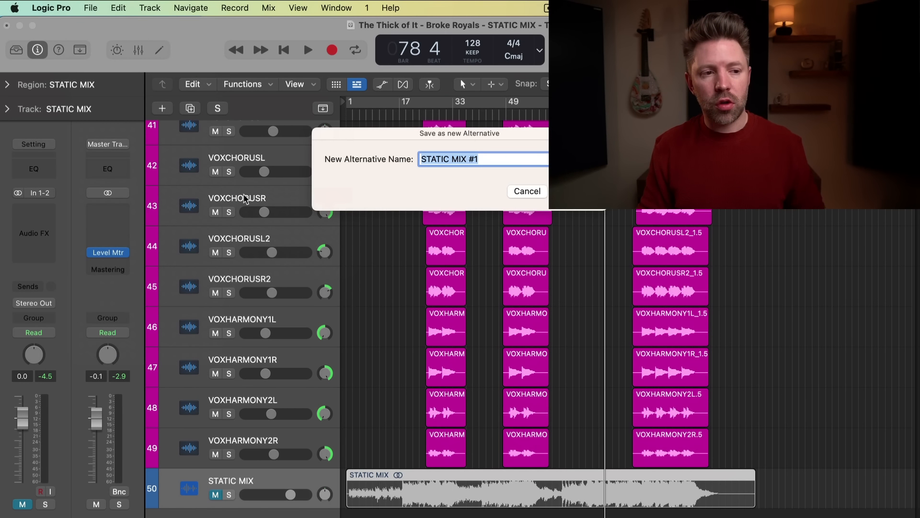
{"action": "type", "text": "MAS"}
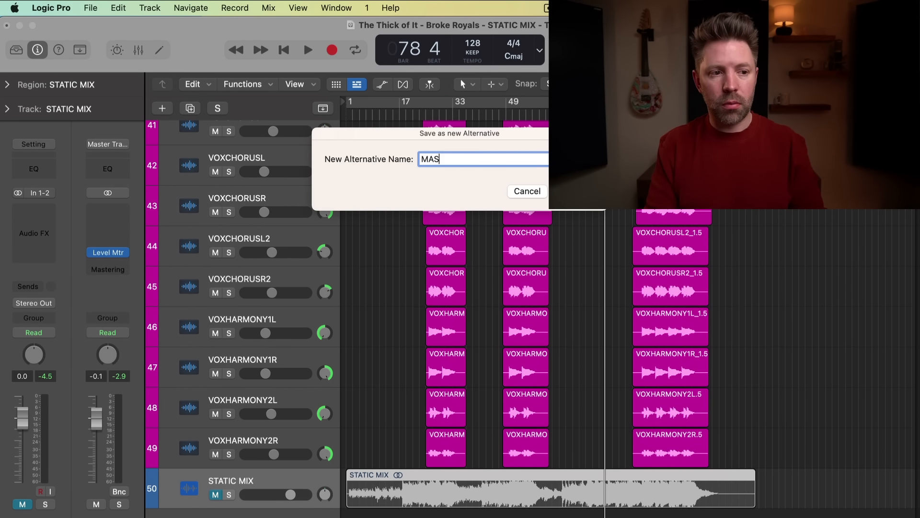
{"action": "type", "text": "TER TRACK PROCESSING"}
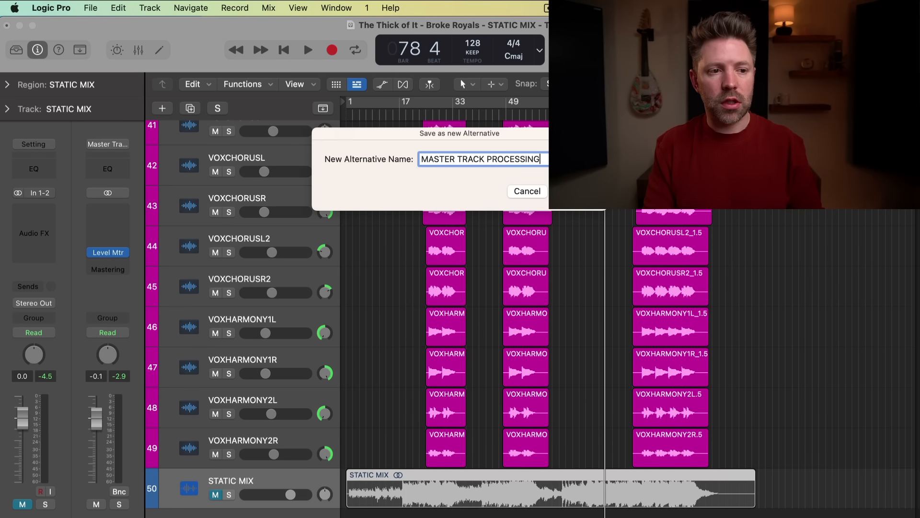
{"action": "key", "text": "Return"}
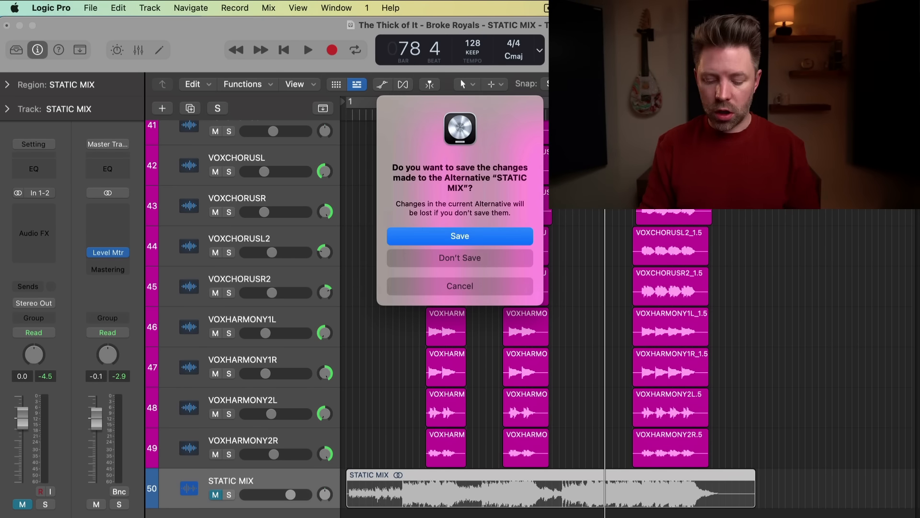
{"action": "key", "text": "Return"}
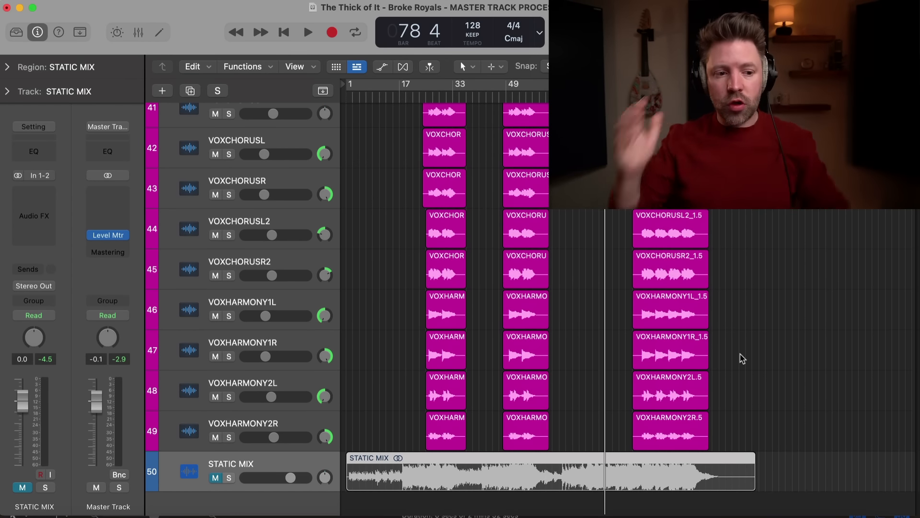
Open the mixer, select the Master Track channel strip, and insert a Channel EQ on it.
{"action": "key", "text": "x"}
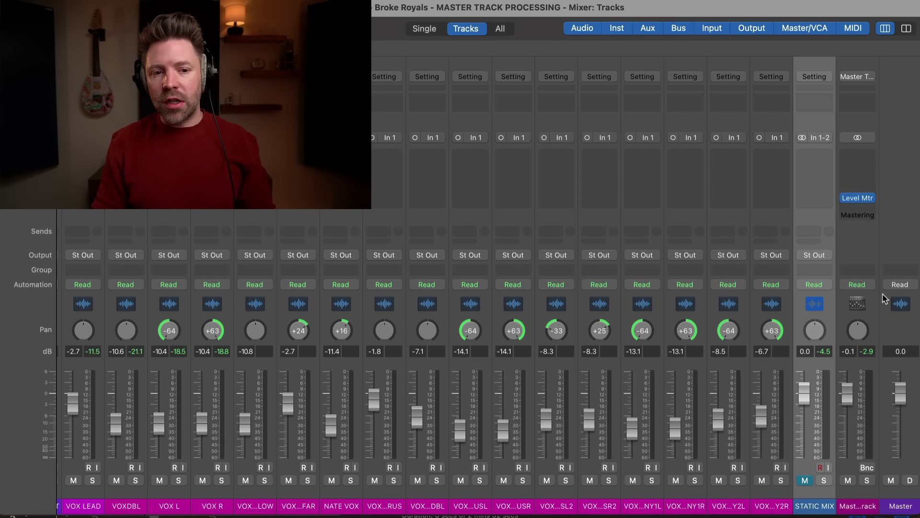
{"action": "left_click", "coordinate": [893, 335]}
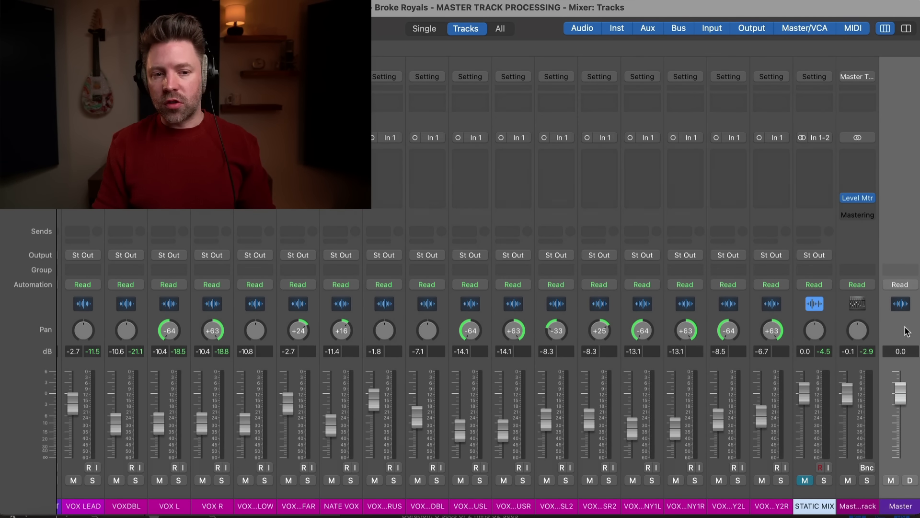
{"action": "left_click", "coordinate": [872, 319]}
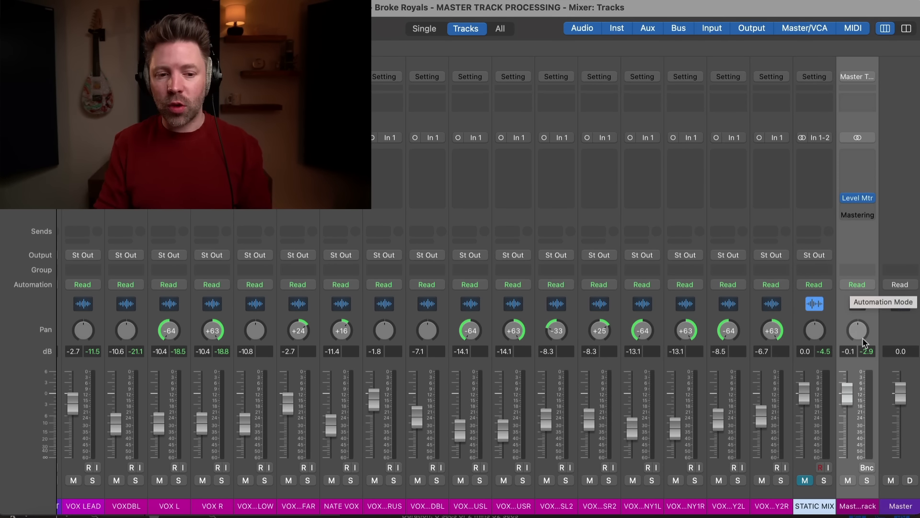
{"action": "key", "text": "space"}
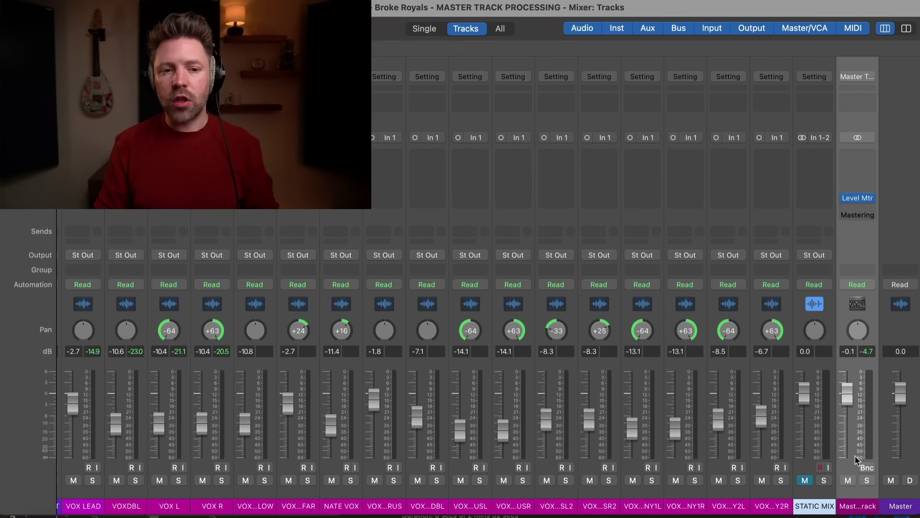
{"action": "left_click", "coordinate": [857, 104]}
{"action": "left_click_drag", "start_coordinate": [701, 167], "coordinate": [517, 142]}
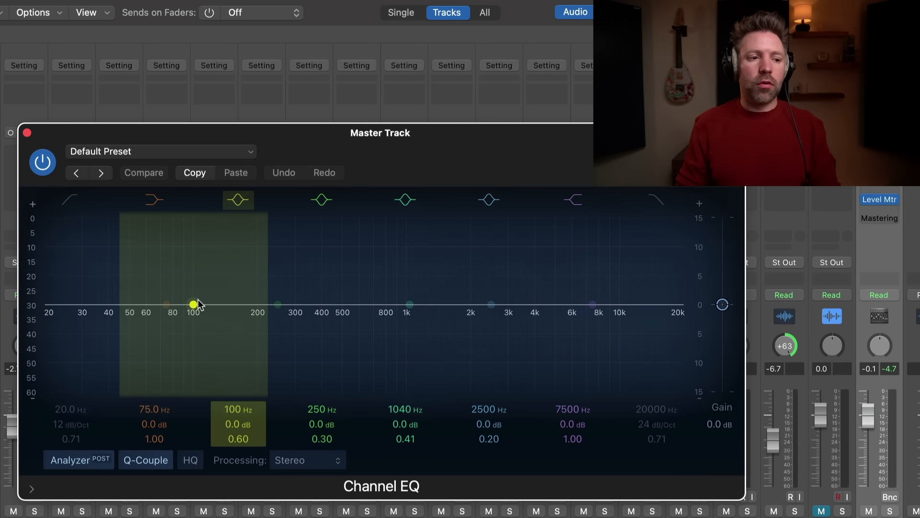
Set the Channel EQ's low shelf on the Master Track to +2.3 dB at 90.5 Hz while listening to the mix.
{"action": "left_click_drag", "start_coordinate": [189, 301], "coordinate": [188, 294]}
{"action": "left_click_drag", "start_coordinate": [166, 298], "coordinate": [197, 281]}
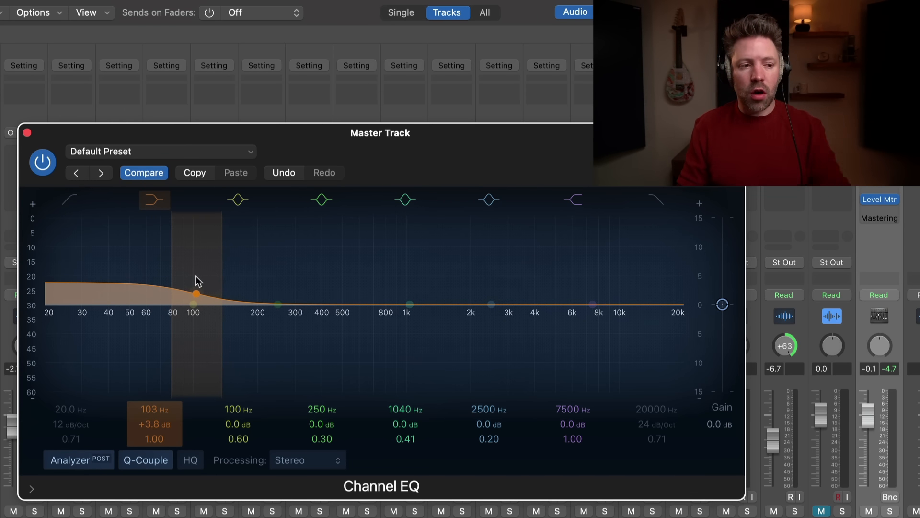
{"action": "left_click_drag", "start_coordinate": [198, 281], "coordinate": [189, 300]}
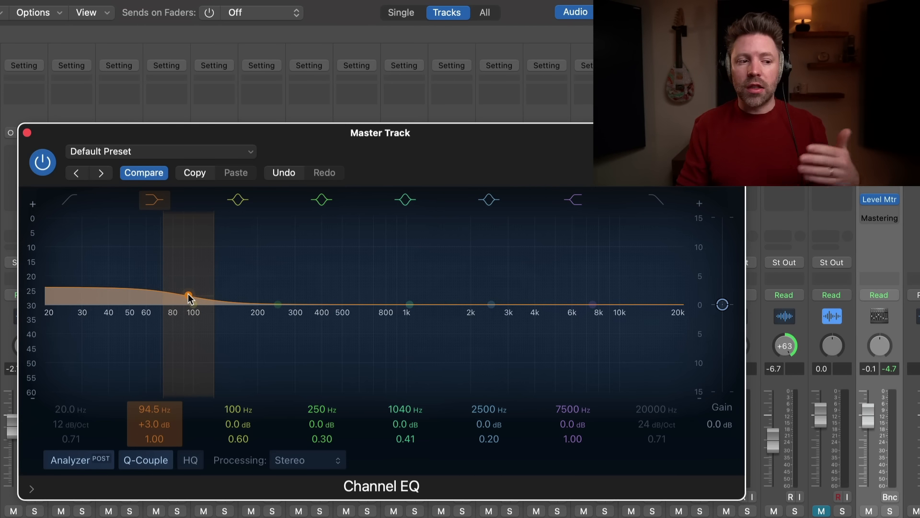
{"action": "left_click_drag", "start_coordinate": [191, 298], "coordinate": [184, 305]}
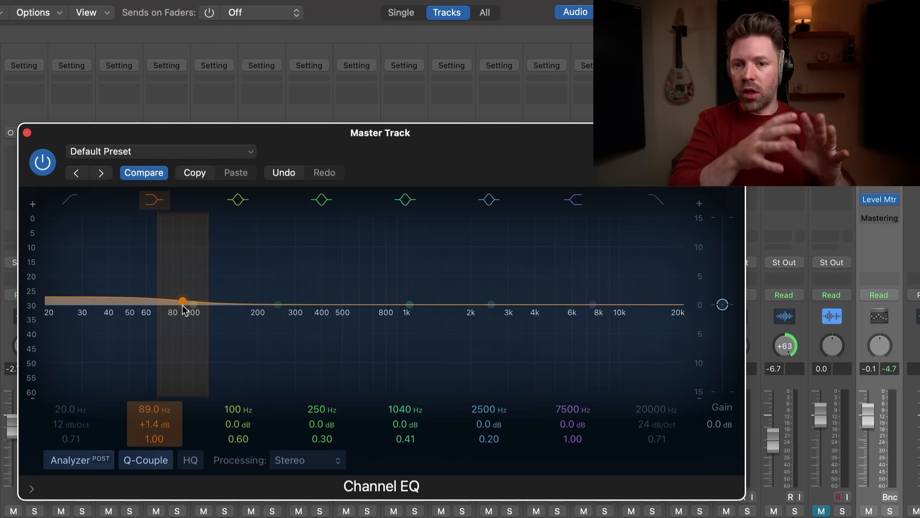
{"action": "key", "text": "space"}
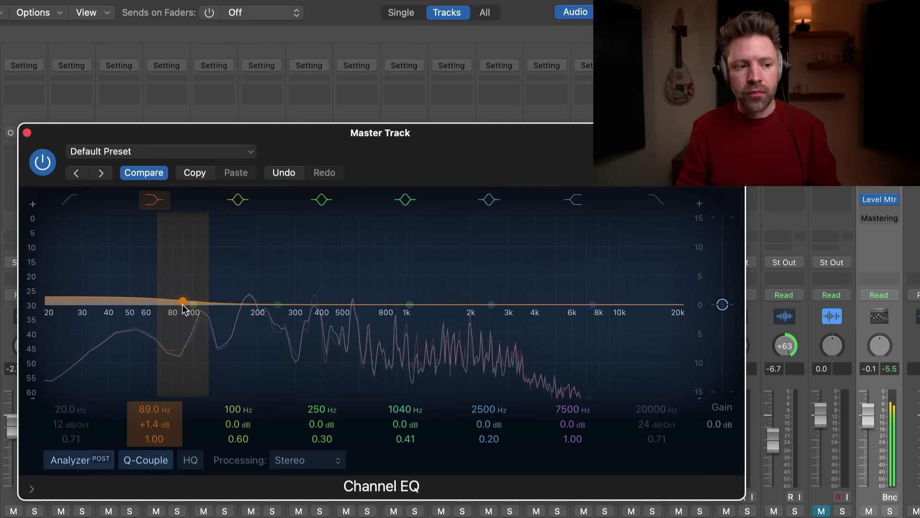
{"action": "mouse_move", "coordinate": [182, 303]}
{"action": "left_mouse_down"}
{"action": "mouse_move", "coordinate": [226, 270]}
{"action": "mouse_move", "coordinate": [174, 269]}
{"action": "mouse_move", "coordinate": [221, 267]}
{"action": "mouse_move", "coordinate": [189, 272]}
{"action": "left_mouse_up"}
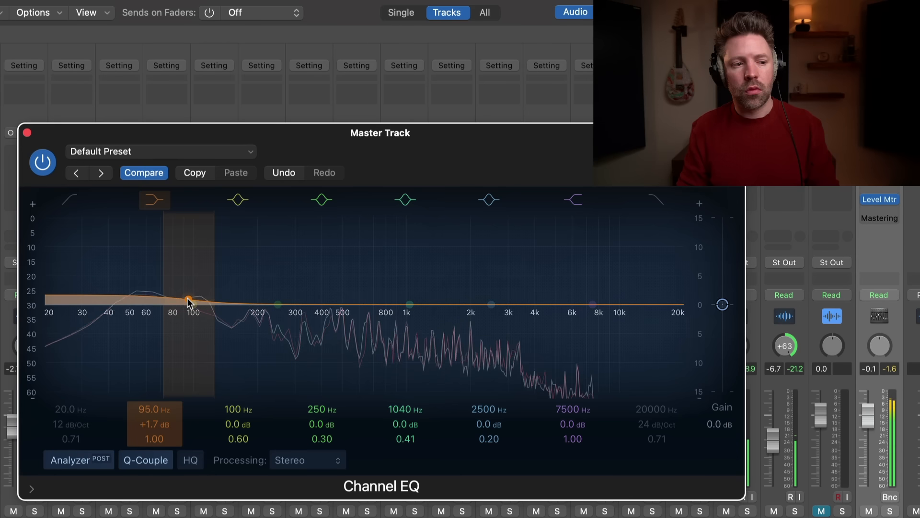
{"action": "left_click_drag", "start_coordinate": [191, 293], "coordinate": [184, 291]}
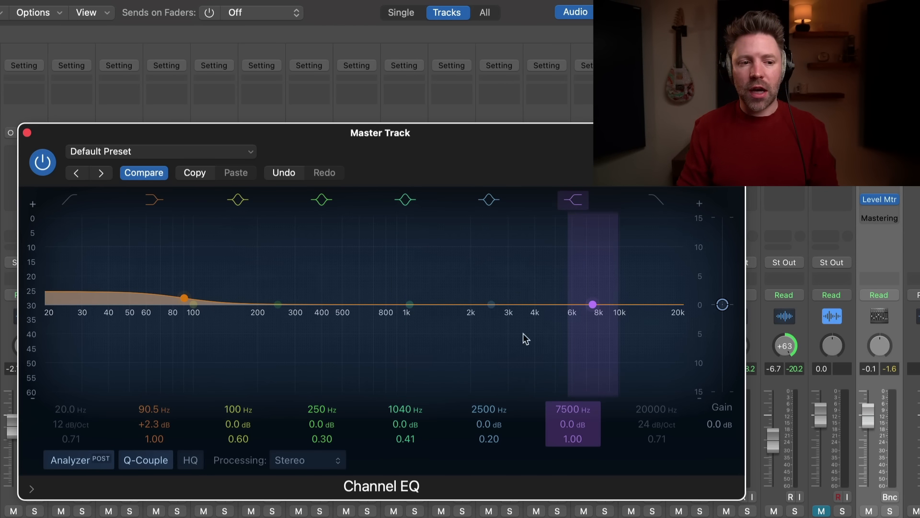
Boost the Channel EQ's high shelf by 2.9 dB at 4720 Hz and lower its overall gain to -0.9 dB.
{"action": "left_click_drag", "start_coordinate": [593, 305], "coordinate": [553, 277]}
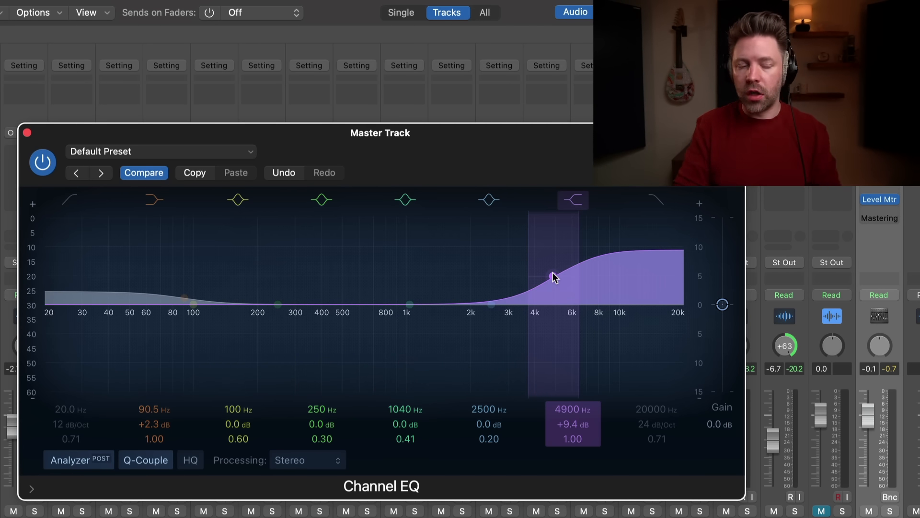
{"action": "left_click_drag", "start_coordinate": [552, 277], "coordinate": [552, 304]}
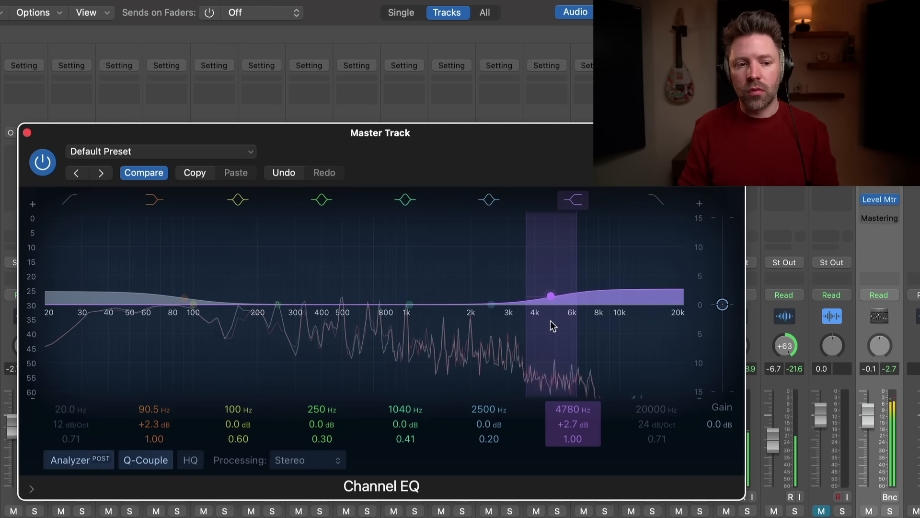
{"action": "left_click", "coordinate": [574, 191]}
{"action": "left_click", "coordinate": [574, 194]}
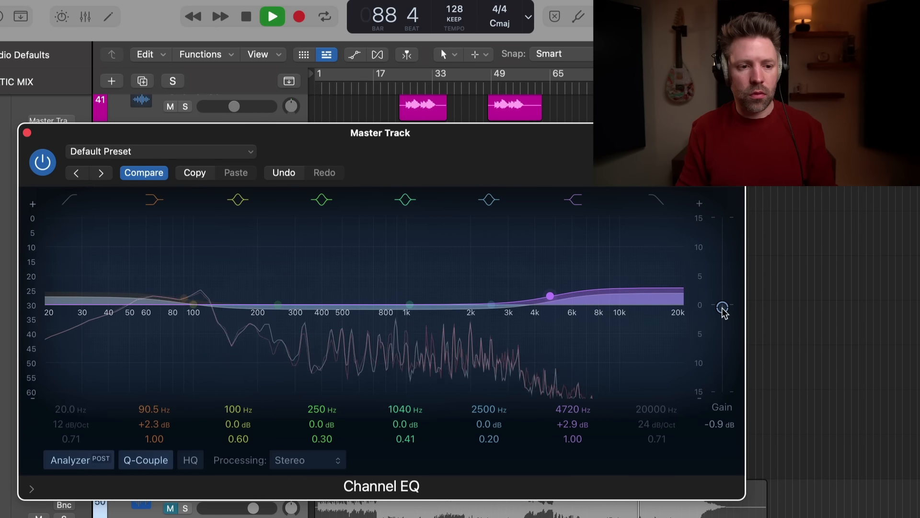
{"action": "scroll", "coordinate": [723, 309], "scroll_direction": "down", "scroll_amount": 2}
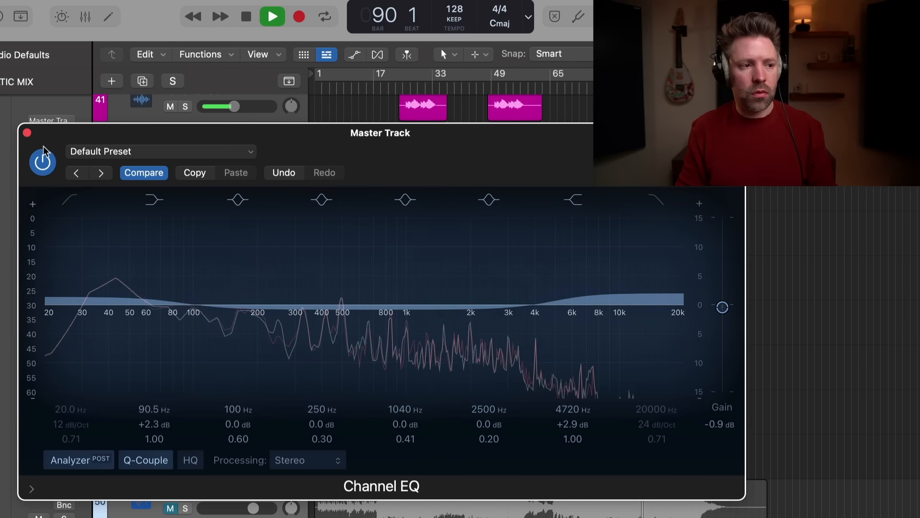
Compare the mix with the Master Track's Channel EQ bypassed and active during playback, leaving it active and stopping playback.
{"action": "left_click", "coordinate": [43, 162]}
{"action": "left_click", "coordinate": [43, 161]}
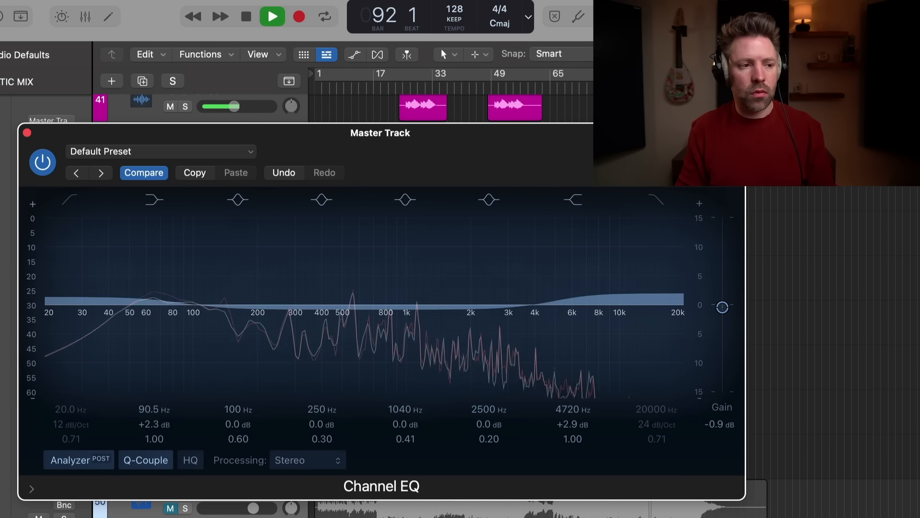
{"action": "left_click", "coordinate": [43, 161]}
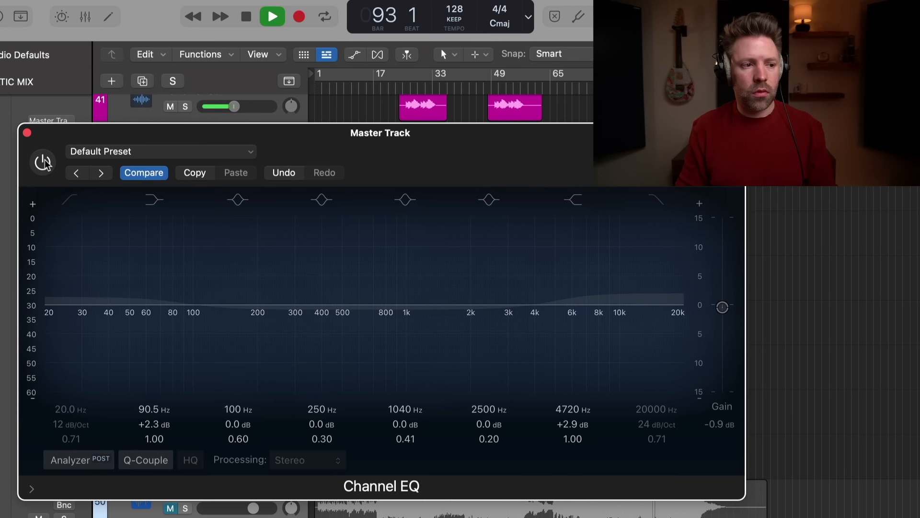
{"action": "left_click", "coordinate": [43, 161]}
{"action": "key", "text": "space"}
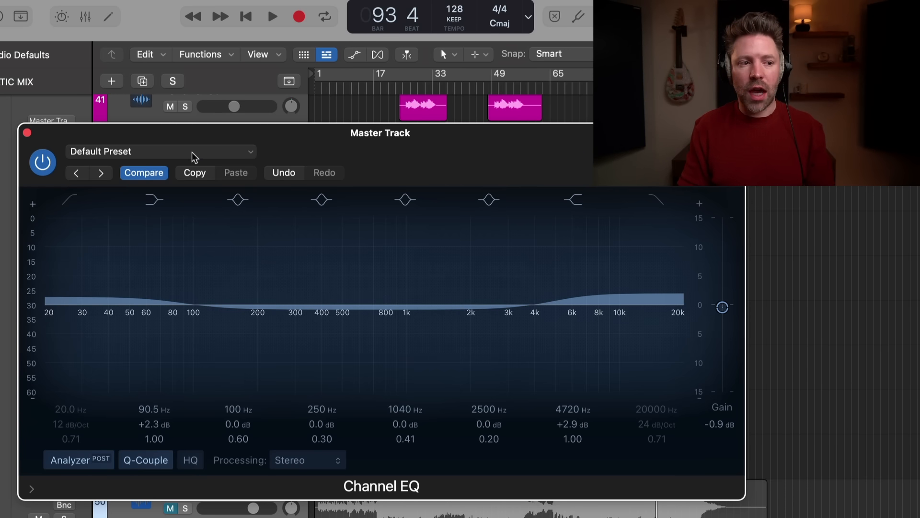
{"action": "key", "text": "space"}
{"action": "left_click", "coordinate": [42, 163]}
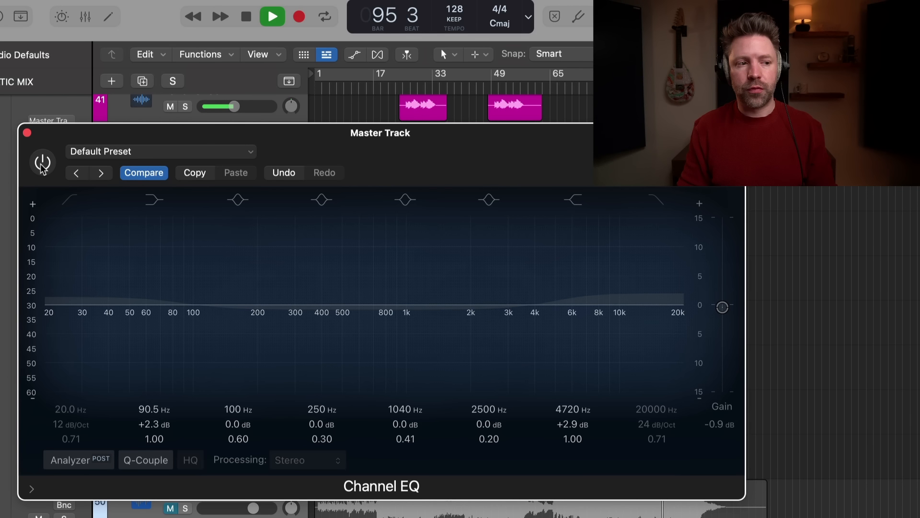
{"action": "left_click", "coordinate": [42, 163]}
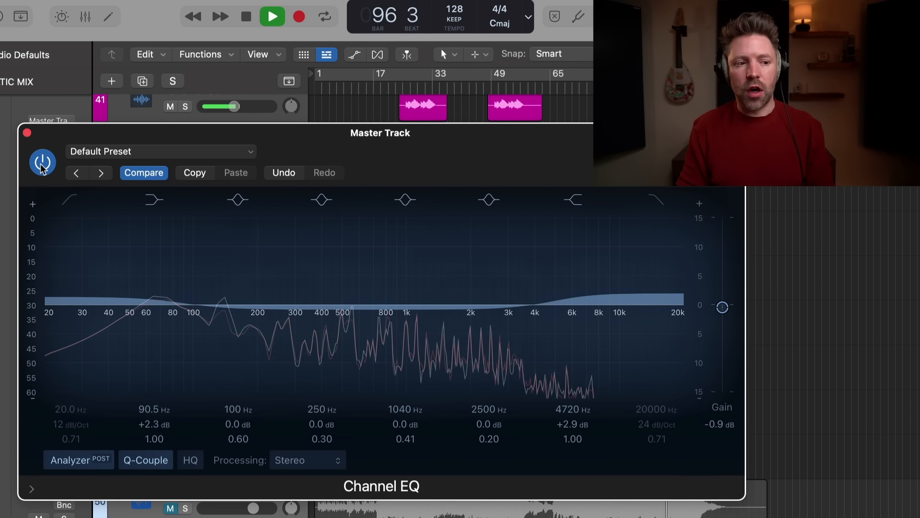
{"action": "left_click", "coordinate": [42, 163]}
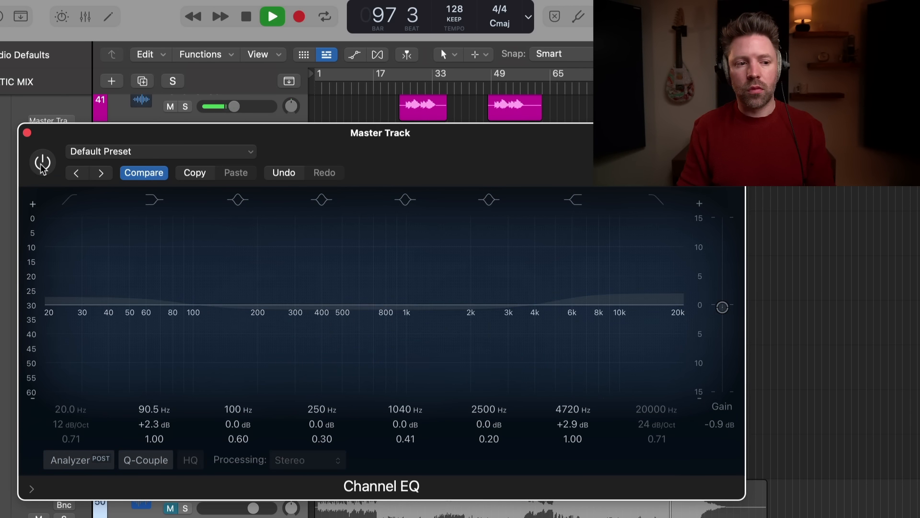
{"action": "left_click", "coordinate": [42, 163]}
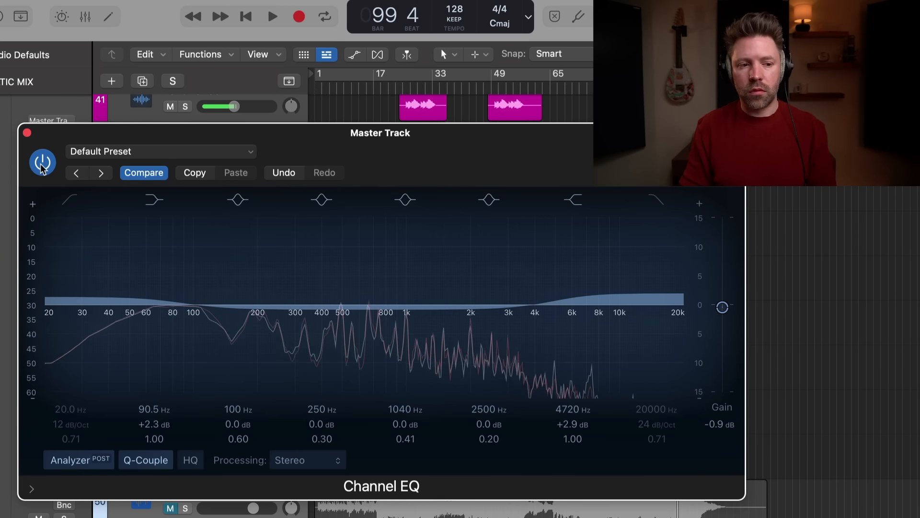
{"action": "key", "text": "space"}
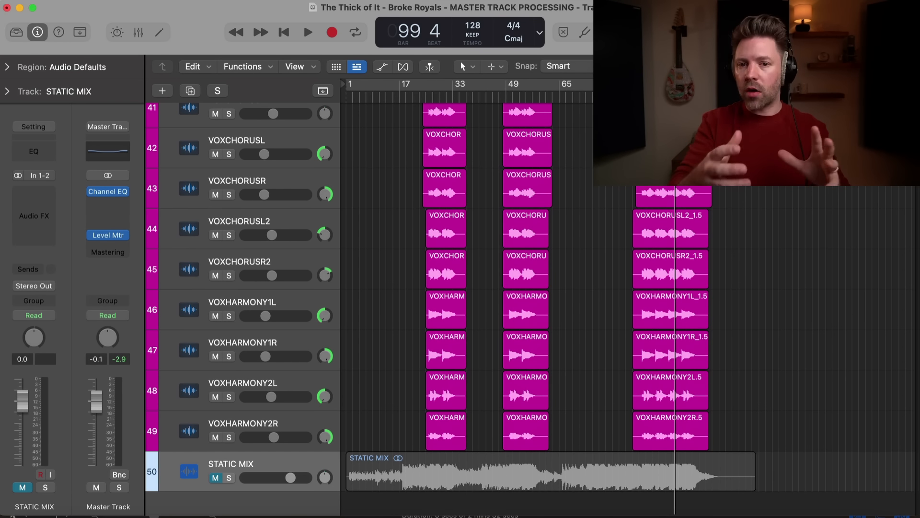
Turn on cycle mode and set a shorter cycle range in the later part of the song, after bar 65.
{"action": "left_click", "coordinate": [592, 88]}
{"action": "key", "text": "super+Right"}
{"action": "key", "text": "super+Right"}
{"action": "key", "text": "super+Right"}
{"action": "key", "text": "super+Right"}
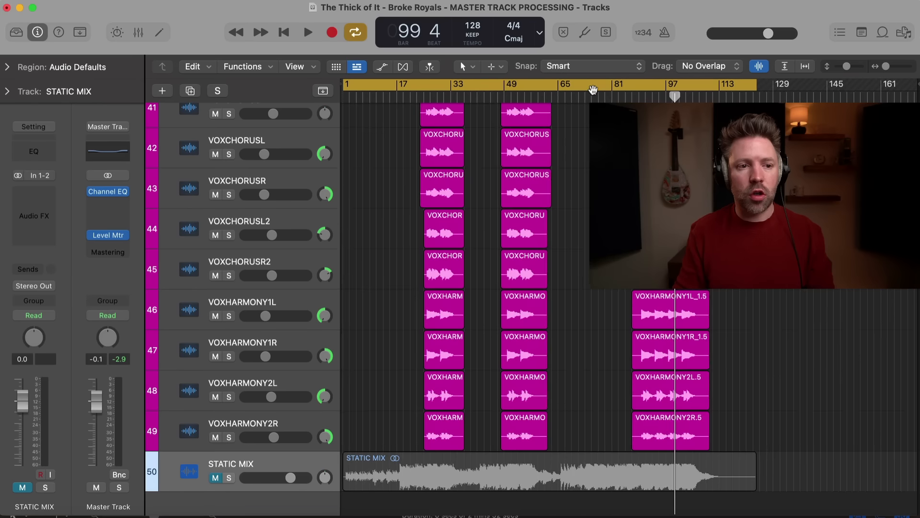
{"action": "scroll", "coordinate": [575, 88], "scroll_direction": "left", "scroll_amount": 5}
{"action": "left_click_drag", "start_coordinate": [554, 86], "coordinate": [807, 100]}
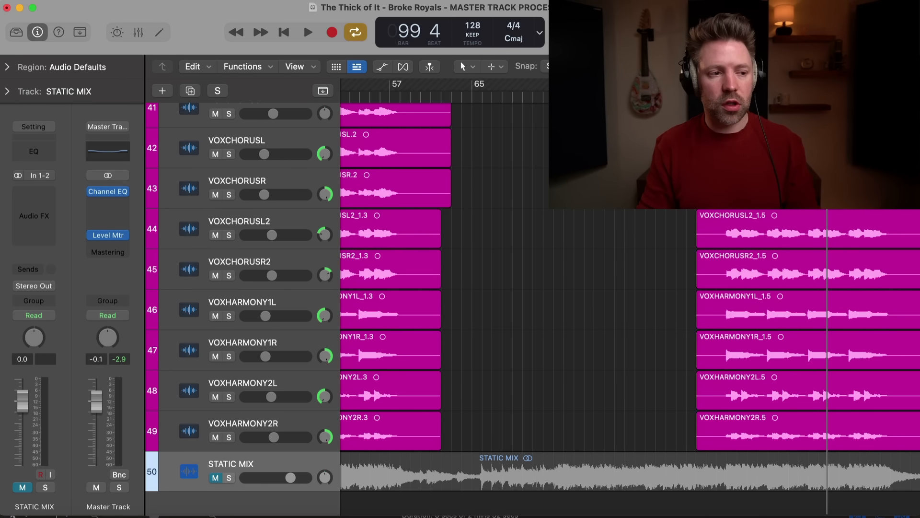
Insert a Compressor on the Master Track directly after the Channel EQ and move its window clear of the arrangement.
{"action": "left_click", "coordinate": [110, 201]}
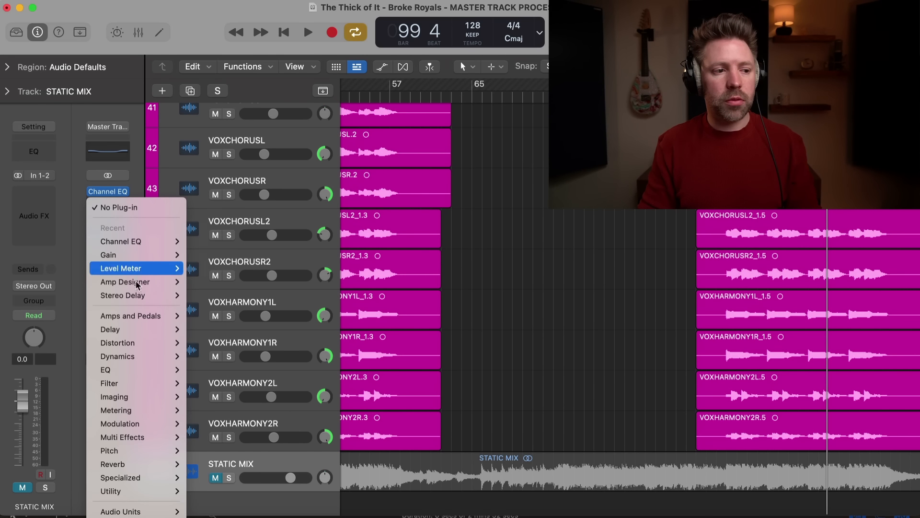
{"action": "mouse_move", "coordinate": [142, 357]}
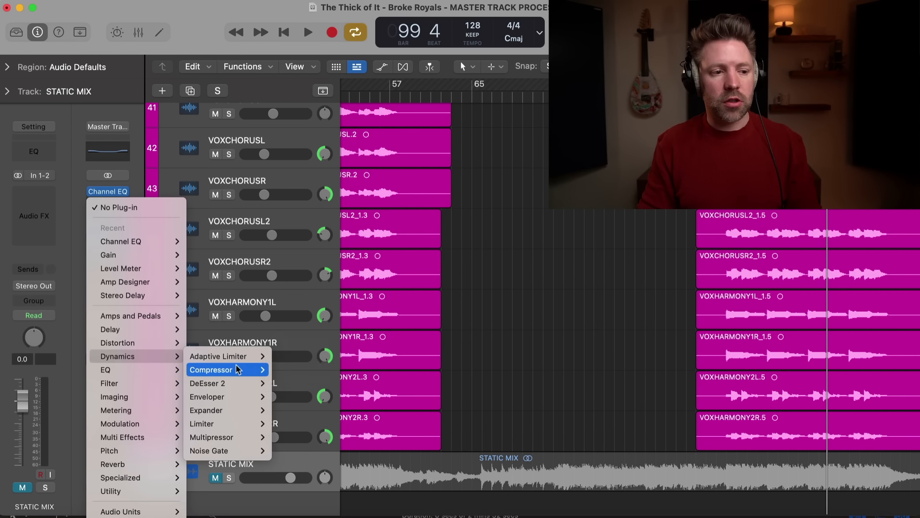
{"action": "mouse_move", "coordinate": [225, 369]}
{"action": "left_click", "coordinate": [299, 369]}
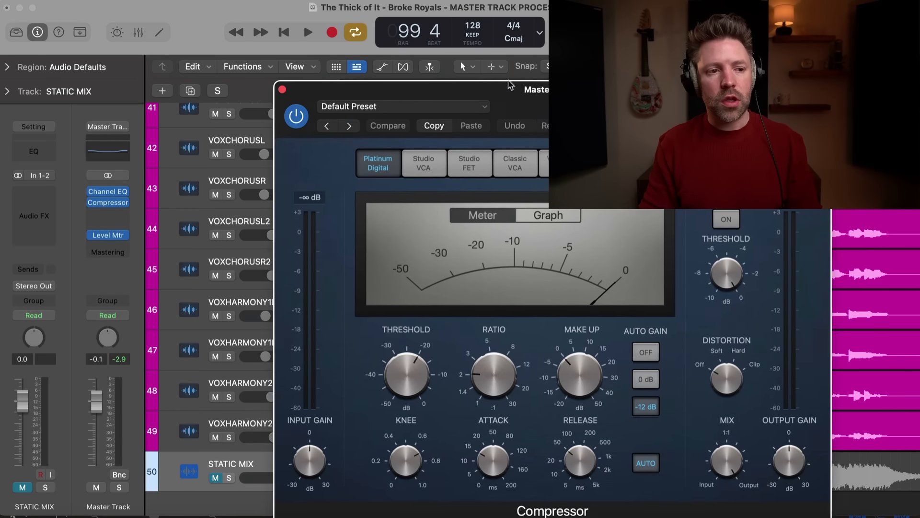
{"action": "left_click_drag", "start_coordinate": [540, 100], "coordinate": [316, 68]}
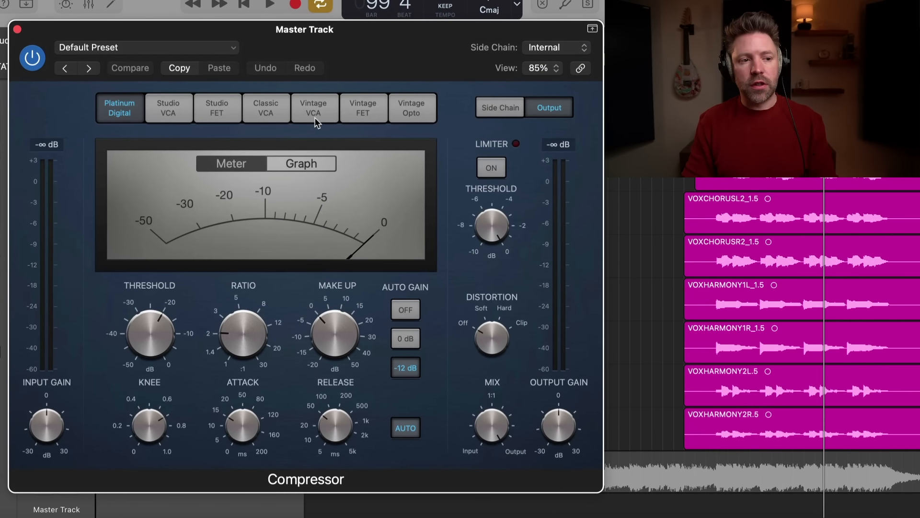
Set the Compressor to Vintage VCA with auto gain off, a 0 dB threshold and a slower attack.
{"action": "left_click", "coordinate": [314, 111]}
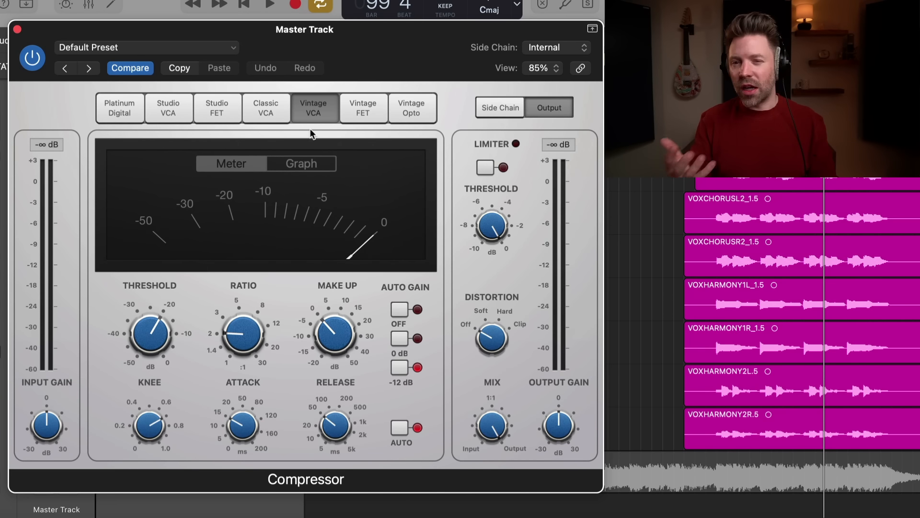
{"action": "left_click", "coordinate": [400, 309]}
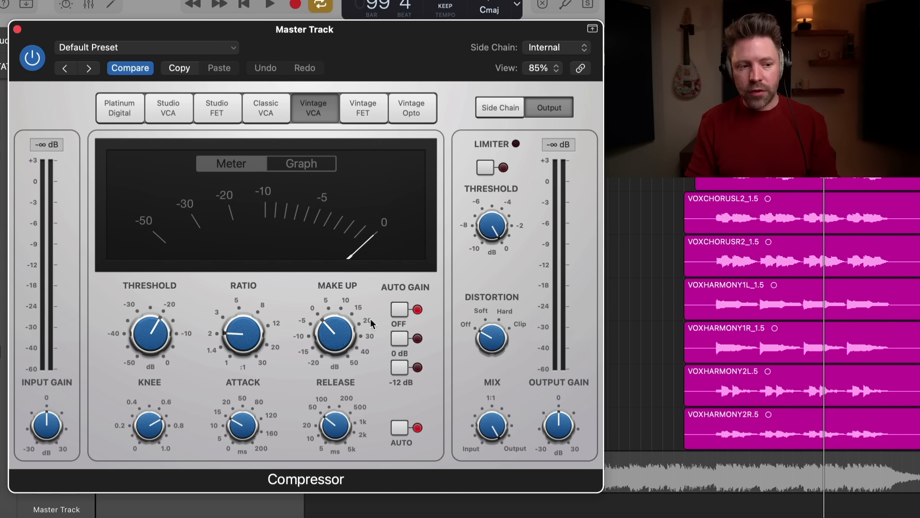
{"action": "mouse_move", "coordinate": [263, 353]}
{"action": "left_click_drag", "start_coordinate": [148, 348], "coordinate": [185, 216]}
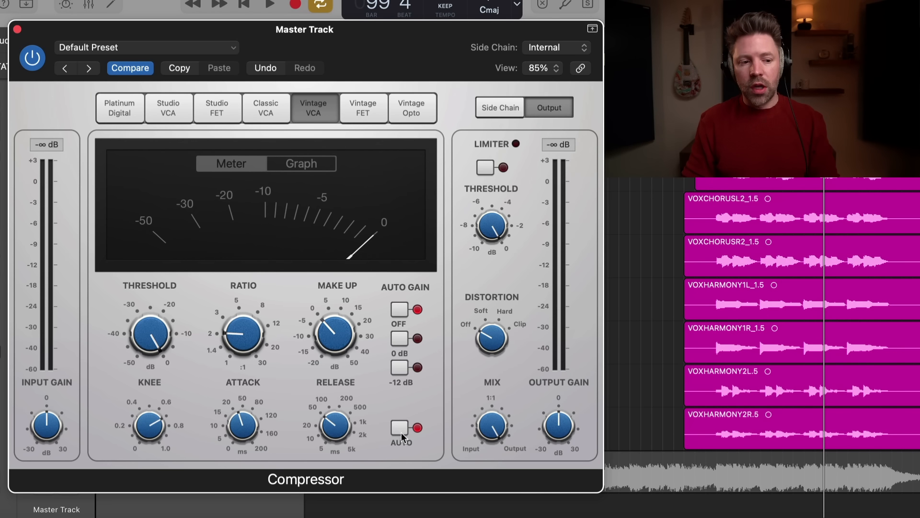
Turn off the Compressor's auto release, choose a slower manual release, and set the ratio to about 3.9:1.
{"action": "mouse_move", "coordinate": [325, 432]}
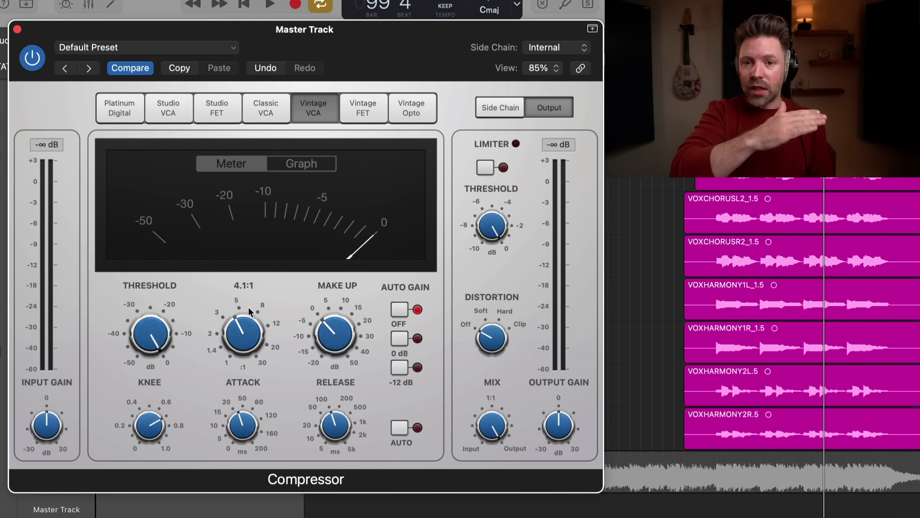
{"action": "left_click_drag", "start_coordinate": [248, 307], "coordinate": [229, 354]}
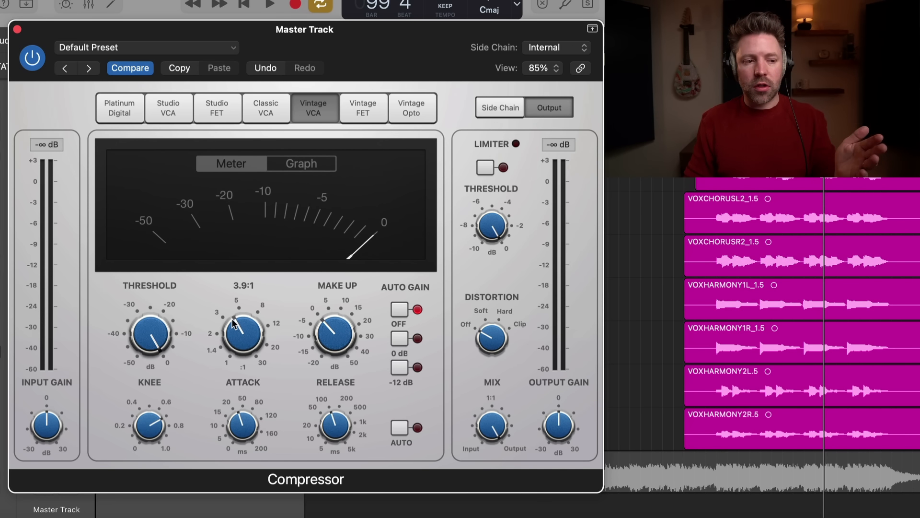
{"action": "left_click_drag", "start_coordinate": [233, 321], "coordinate": [233, 323]}
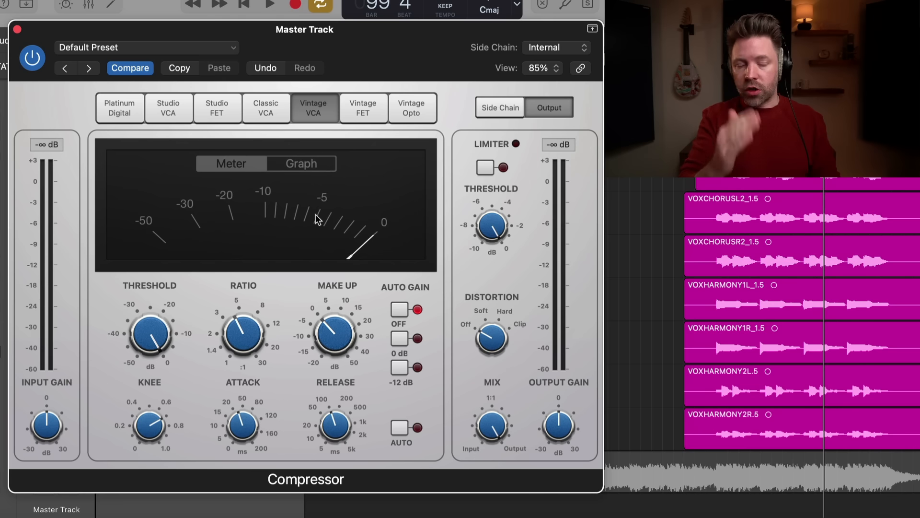
Start playback of the cycle range and lower the Compressor's threshold to -17.5 dB.
{"action": "key", "text": "space"}
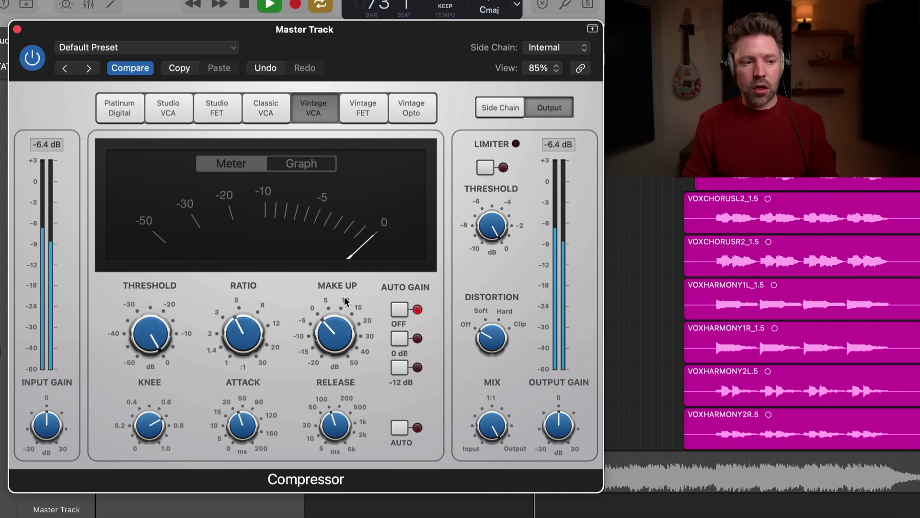
{"action": "mouse_move", "coordinate": [154, 343]}
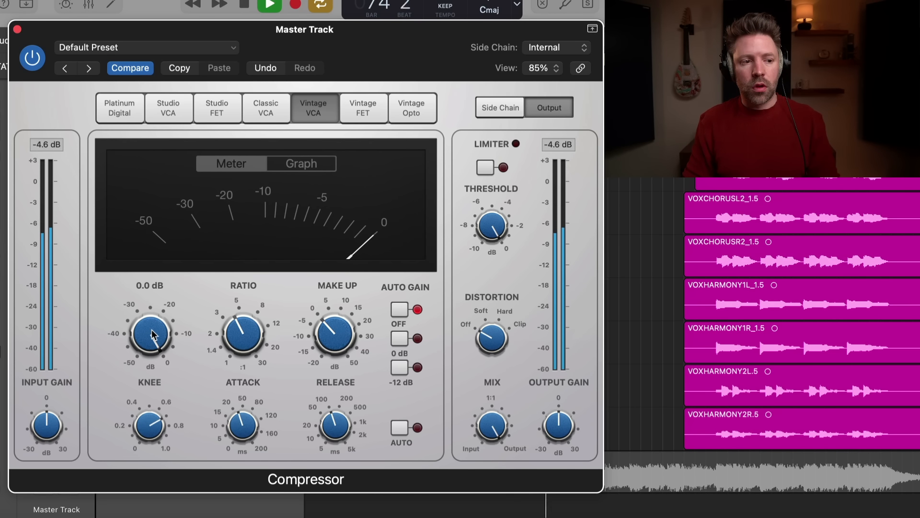
{"action": "left_click_drag", "start_coordinate": [153, 334], "coordinate": [152, 377]}
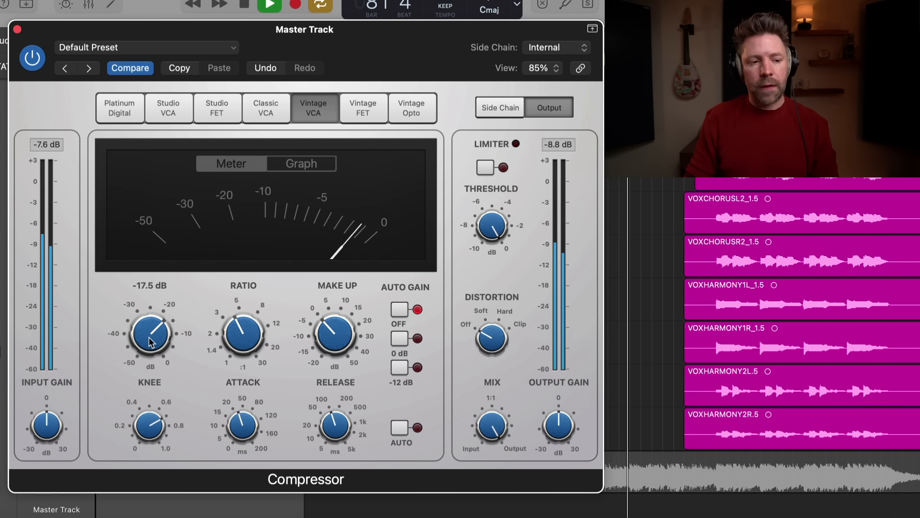
Raise the Compressor's make-up gain to 1.5 dB while checking output against input level during playback, and stop playback.
{"action": "mouse_move", "coordinate": [338, 333]}
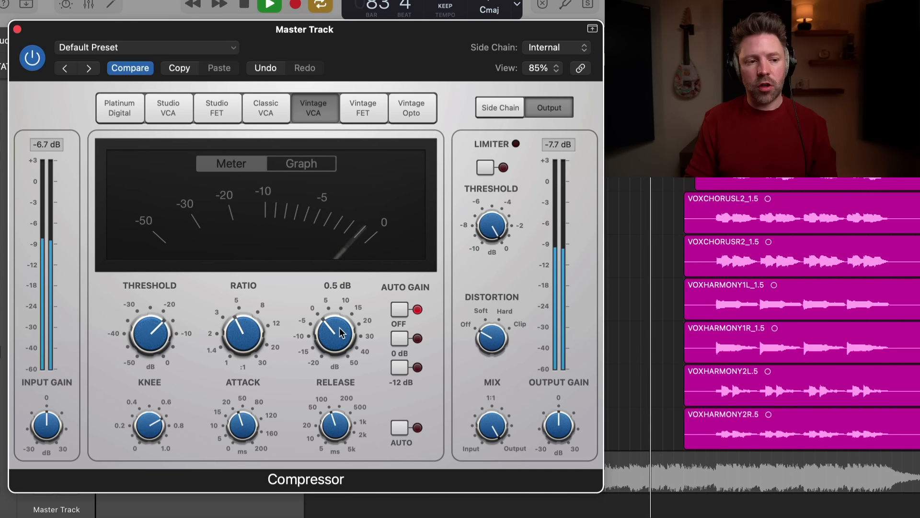
{"action": "left_click_drag", "start_coordinate": [338, 333], "coordinate": [333, 300]}
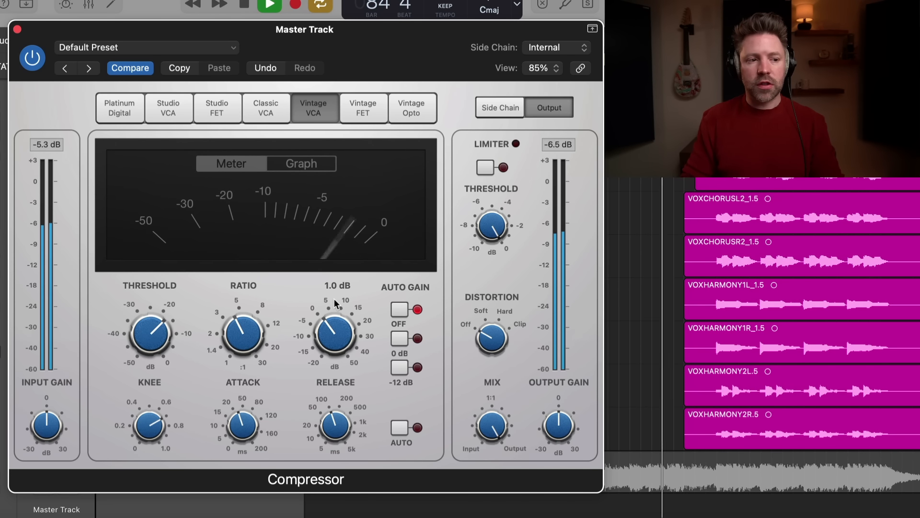
{"action": "key", "text": "space"}
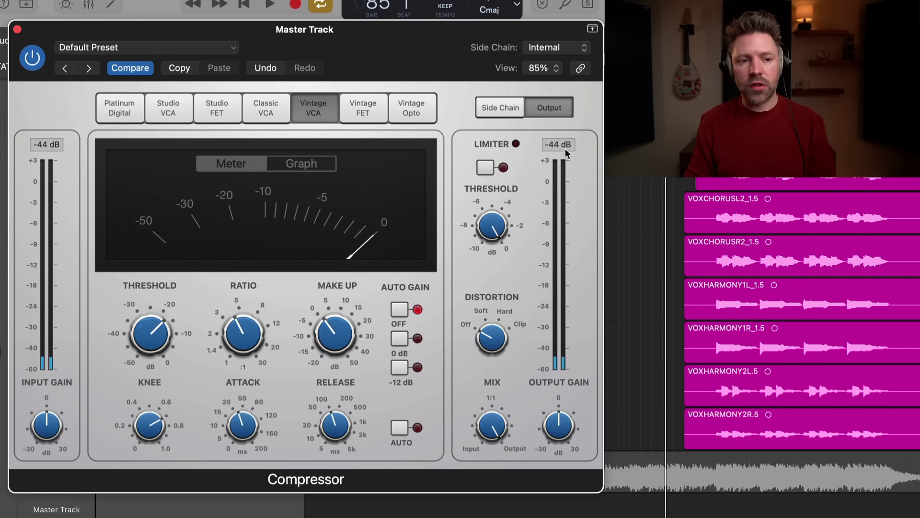
{"action": "key", "text": "space"}
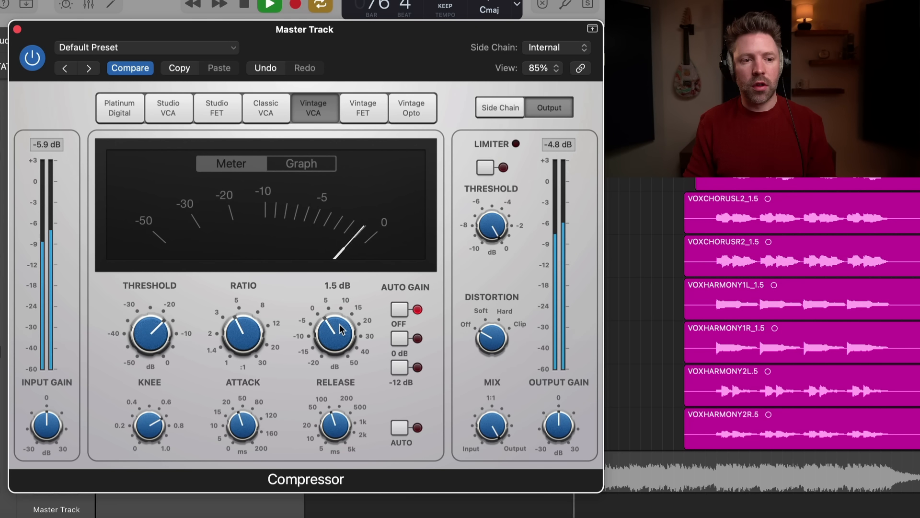
{"action": "key", "text": "space"}
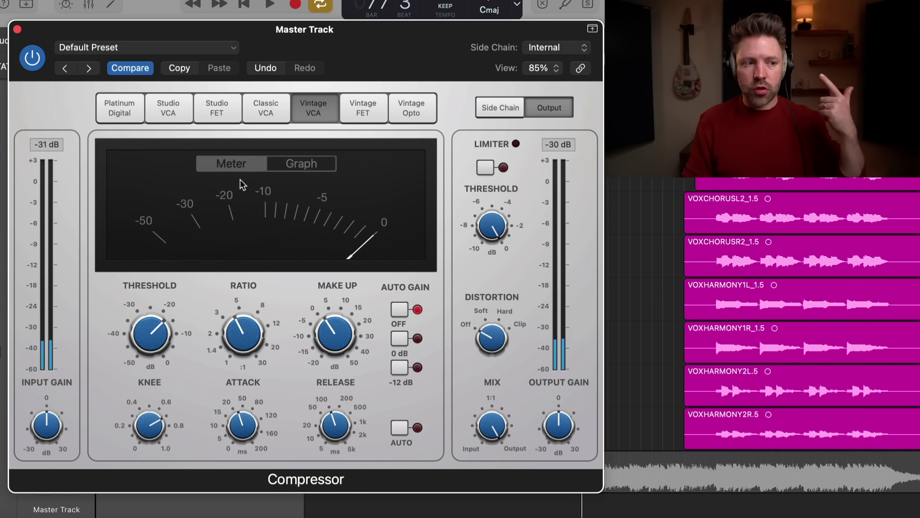
Compare the mix with the Compressor bypassed and active during playback, leaving it active, and close its window.
{"action": "left_click", "coordinate": [28, 63]}
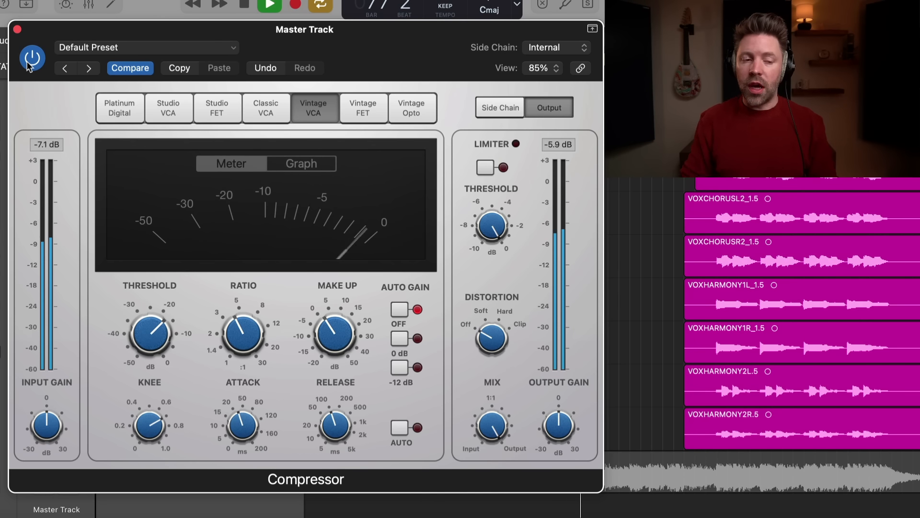
{"action": "key", "text": "space"}
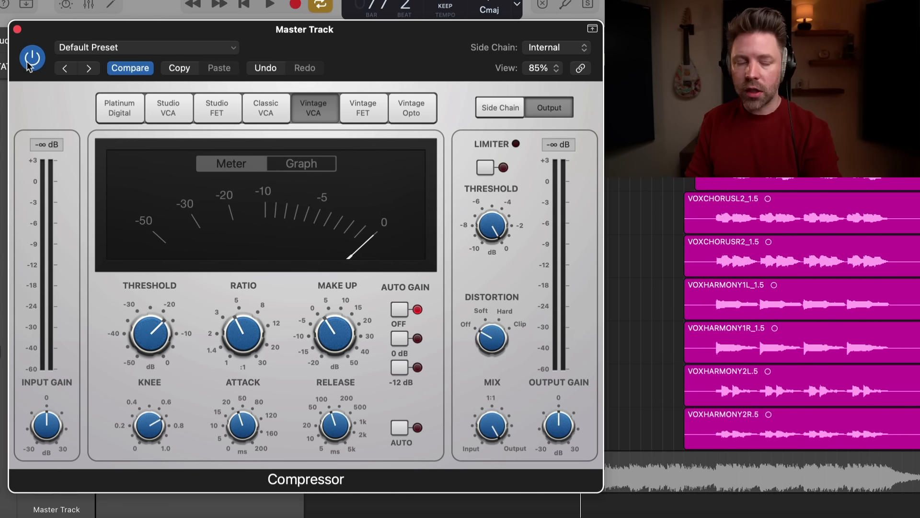
{"action": "left_click", "coordinate": [17, 29]}
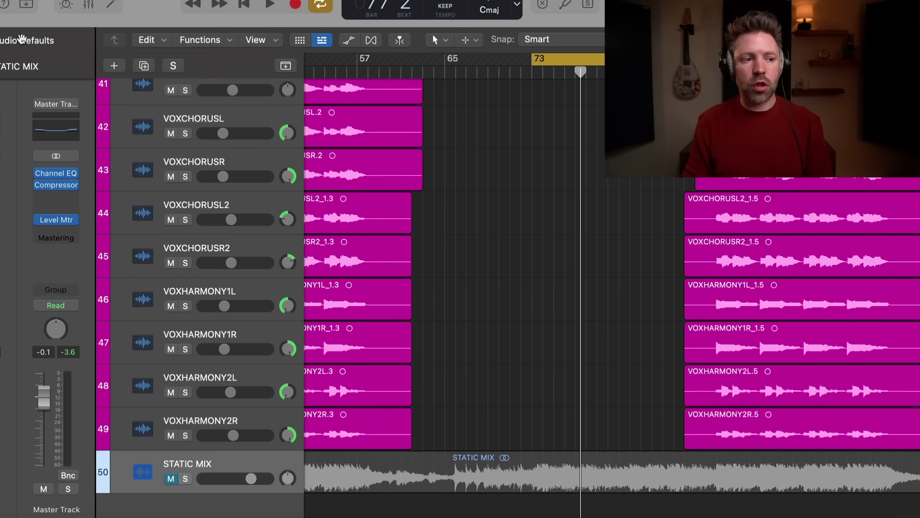
Play the cycle range and compare the mix with Channel EQ and Compressor both bypassed and both active, leaving both active.
{"action": "left_click", "coordinate": [40, 173]}
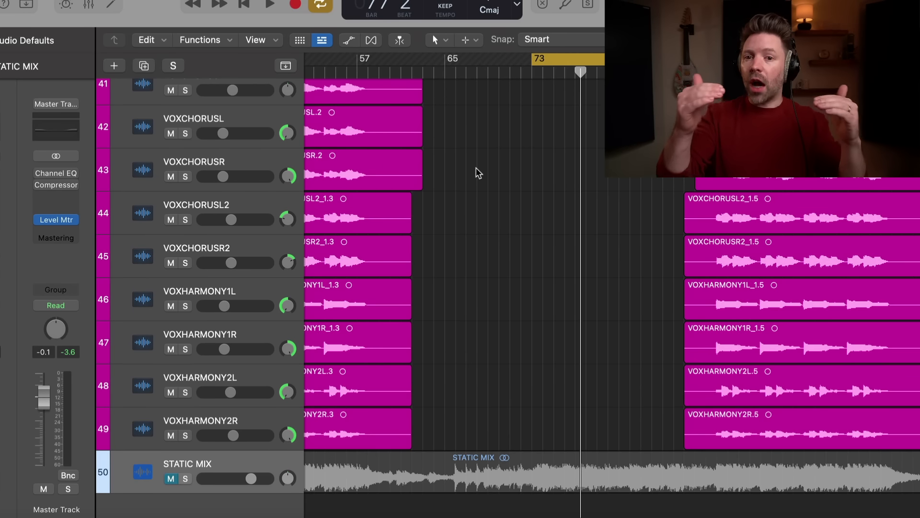
{"action": "key", "text": "space"}
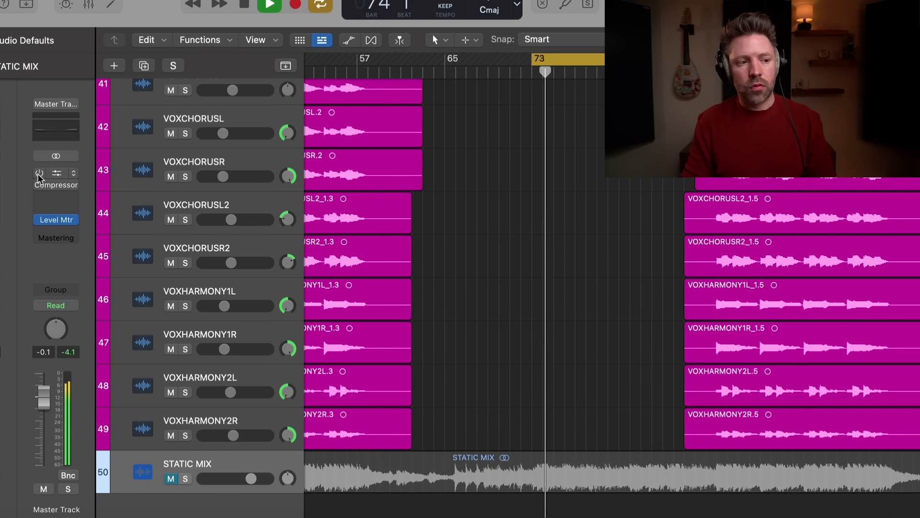
{"action": "left_click", "coordinate": [40, 174]}
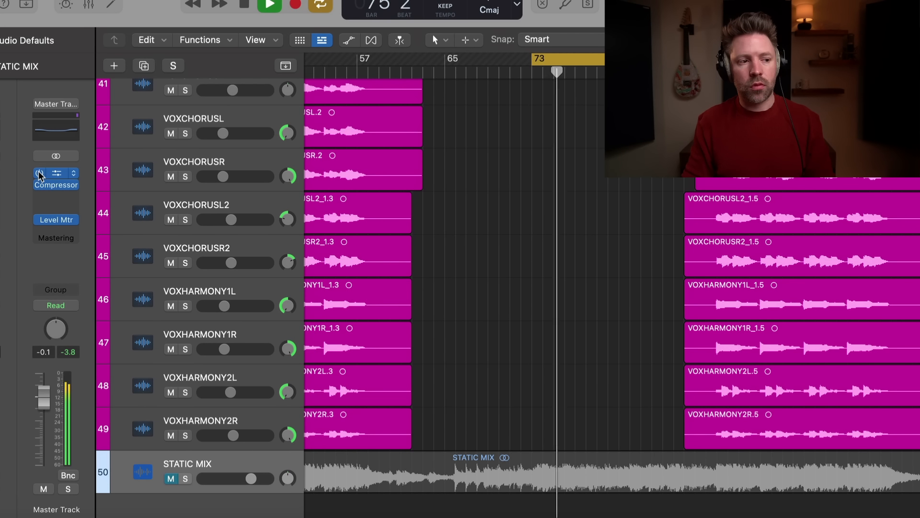
{"action": "left_click", "coordinate": [40, 175]}
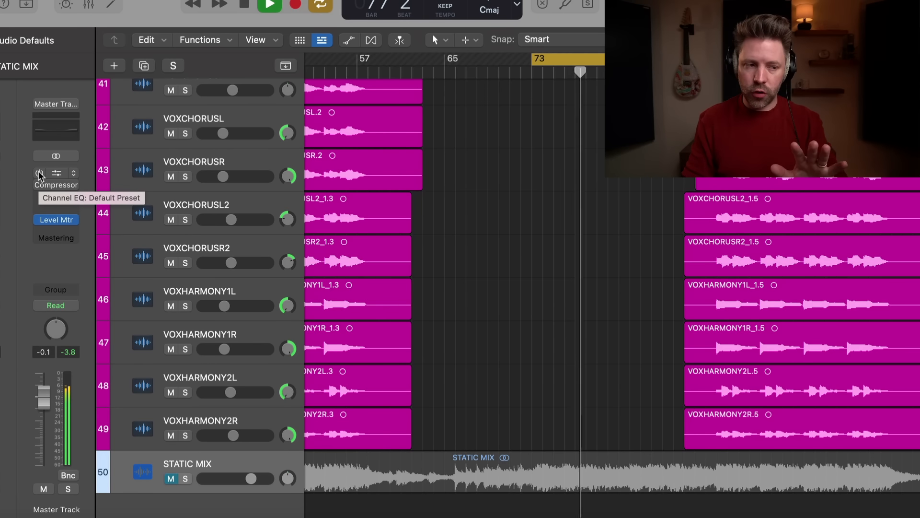
{"action": "left_click", "coordinate": [40, 174]}
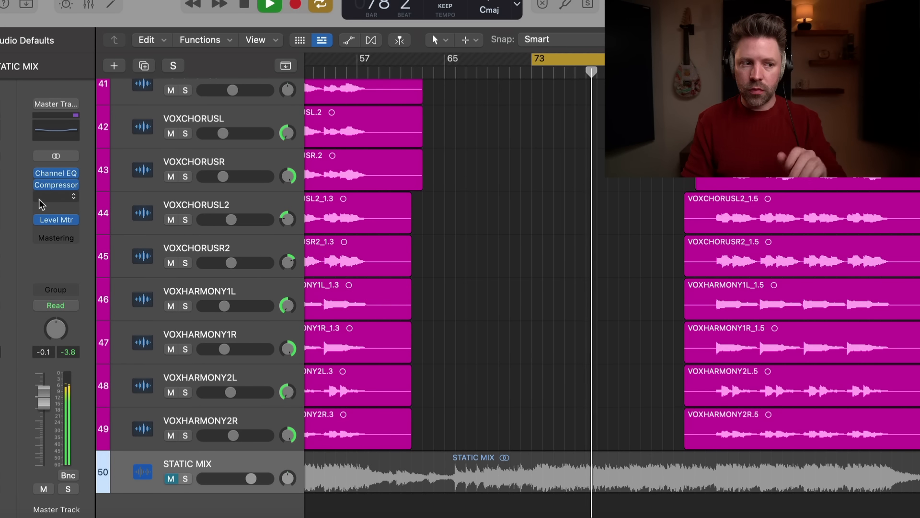
{"action": "mouse_move", "coordinate": [40, 191]}
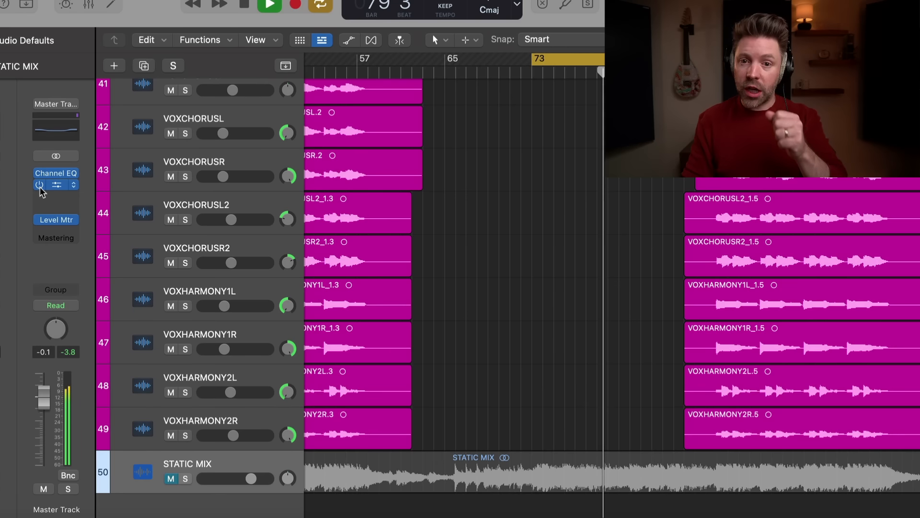
{"action": "left_click_drag", "start_coordinate": [40, 174], "coordinate": [40, 187]}
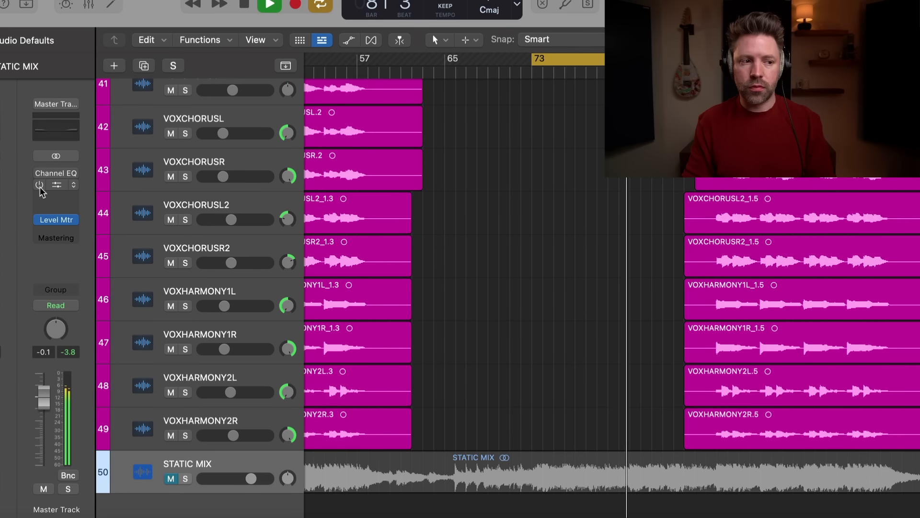
{"action": "left_click_drag", "start_coordinate": [41, 190], "coordinate": [41, 188]}
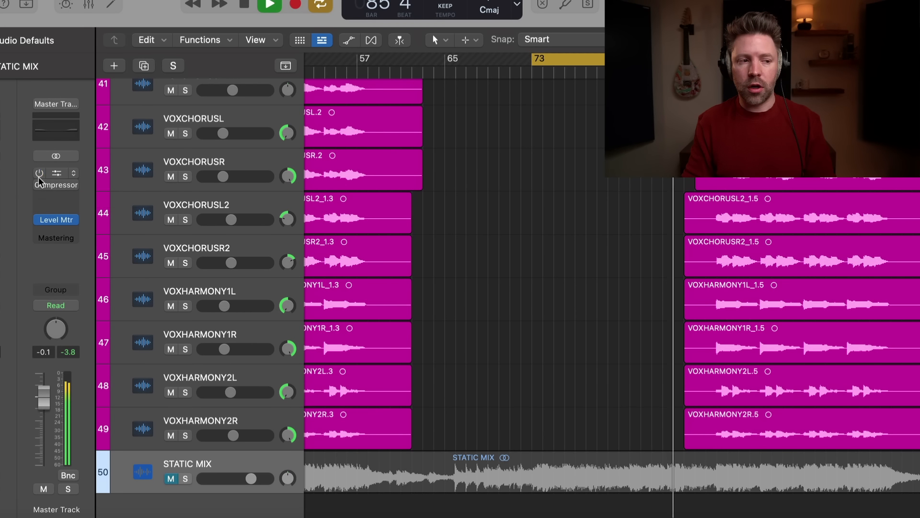
{"action": "left_click_drag", "start_coordinate": [39, 179], "coordinate": [40, 196]}
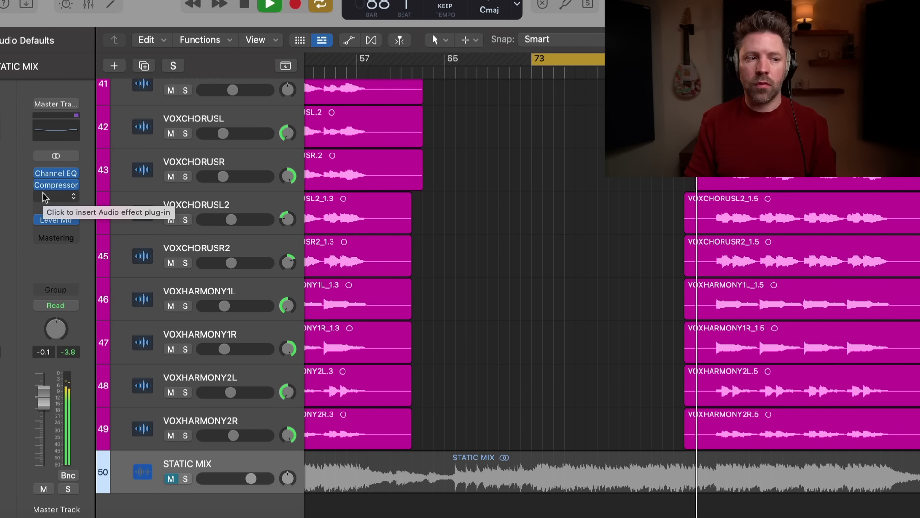
Stop playback, set the Master Track Compressor's distortion to Soft and its output gain slightly lower, and close its window.
{"action": "key", "text": "space"}
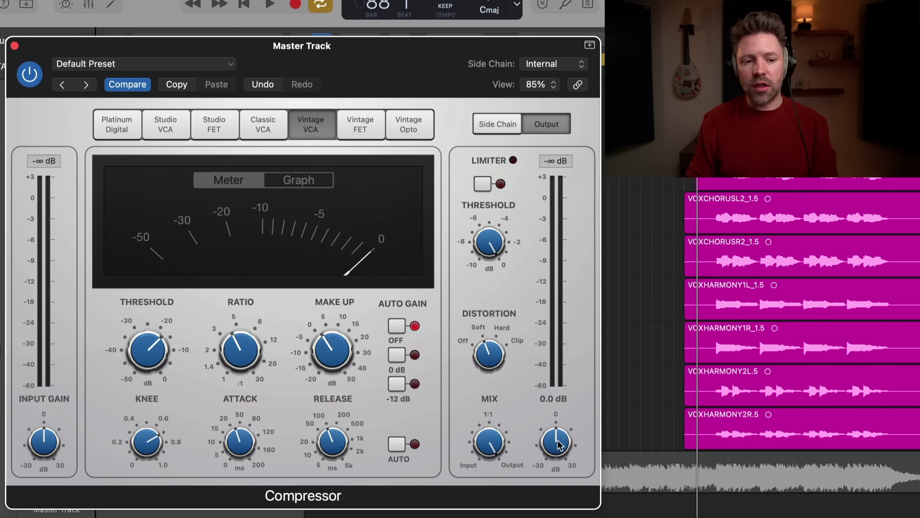
{"action": "left_click_drag", "start_coordinate": [554, 445], "coordinate": [551, 447]}
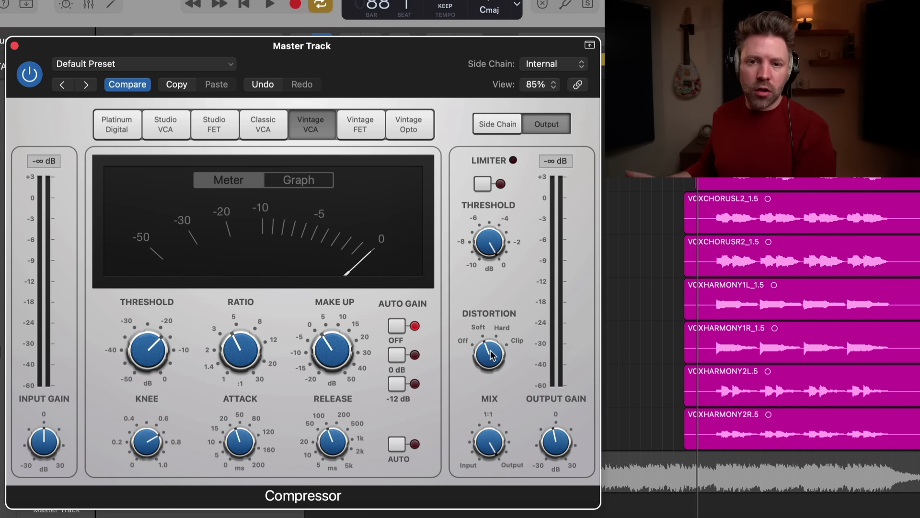
{"action": "left_click", "coordinate": [15, 46]}
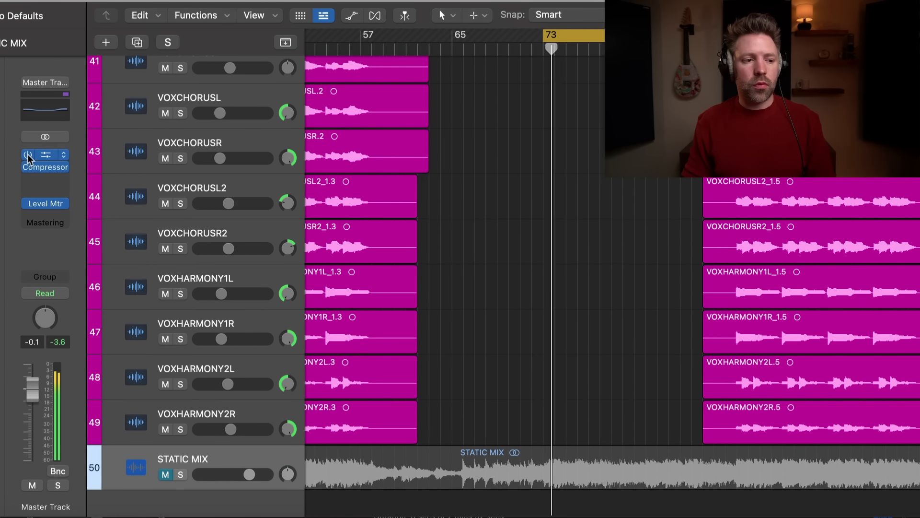
Compare the softly distorted master chain against the unprocessed mix during playback by repeatedly bypassing both Channel EQ and Compressor, leaving both active.
{"action": "left_click", "coordinate": [28, 155]}
{"action": "left_click", "coordinate": [28, 166]}
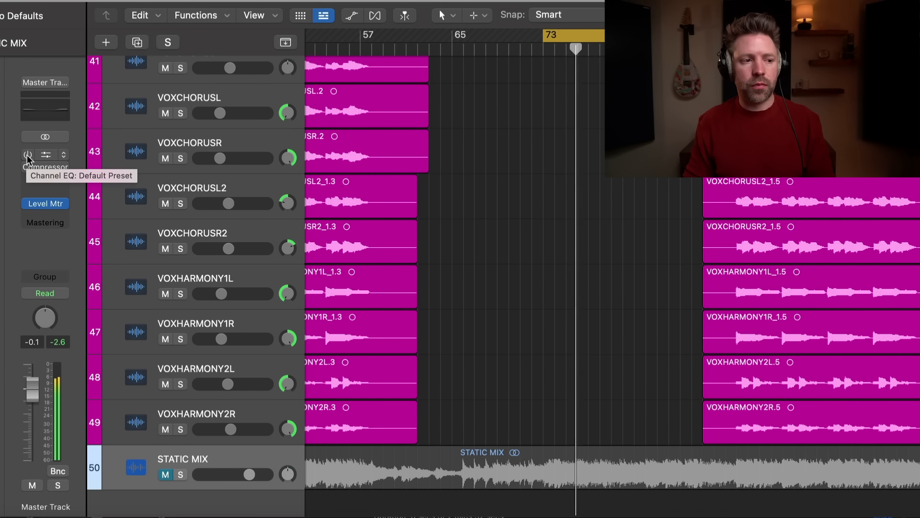
{"action": "left_click_drag", "start_coordinate": [26, 155], "coordinate": [27, 172]}
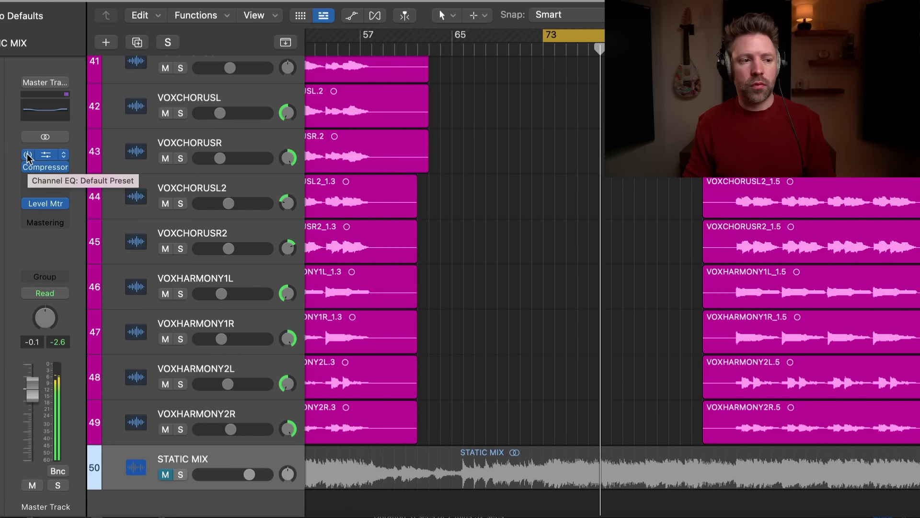
{"action": "left_click_drag", "start_coordinate": [27, 154], "coordinate": [28, 170]}
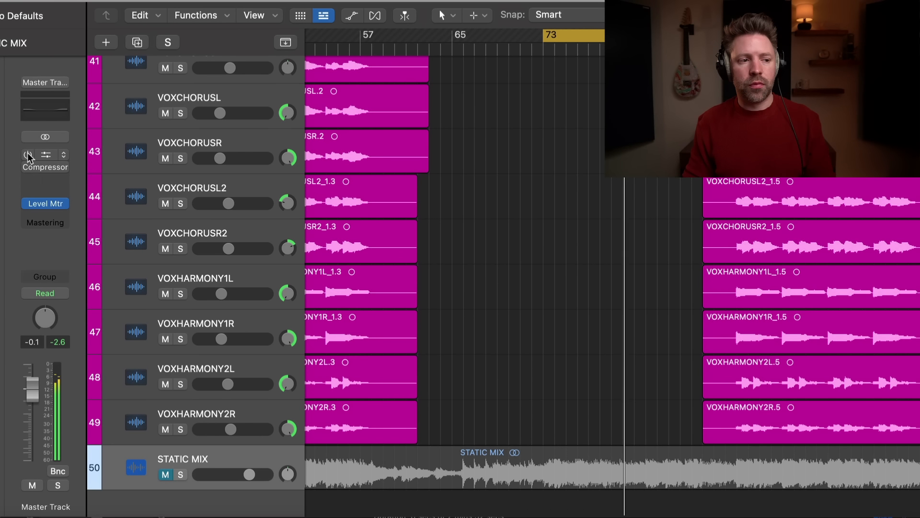
{"action": "left_click_drag", "start_coordinate": [28, 156], "coordinate": [30, 173]}
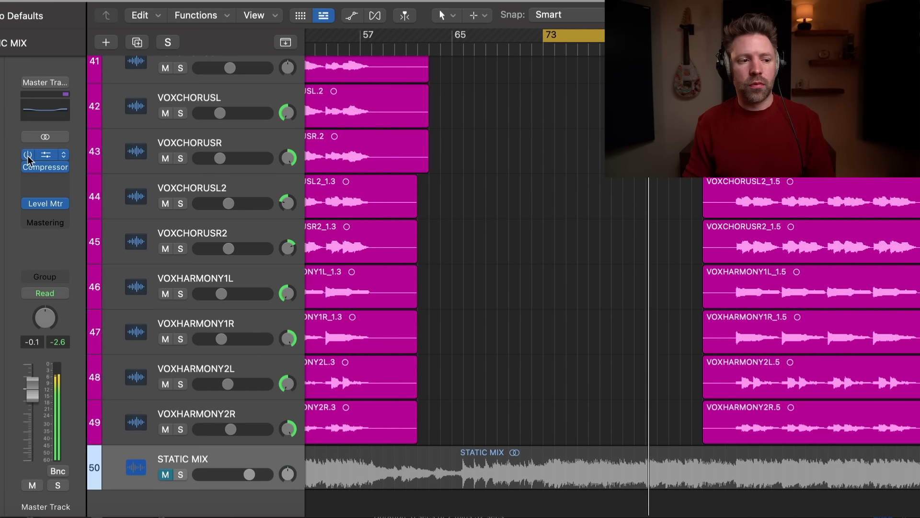
{"action": "left_click_drag", "start_coordinate": [28, 155], "coordinate": [30, 181]}
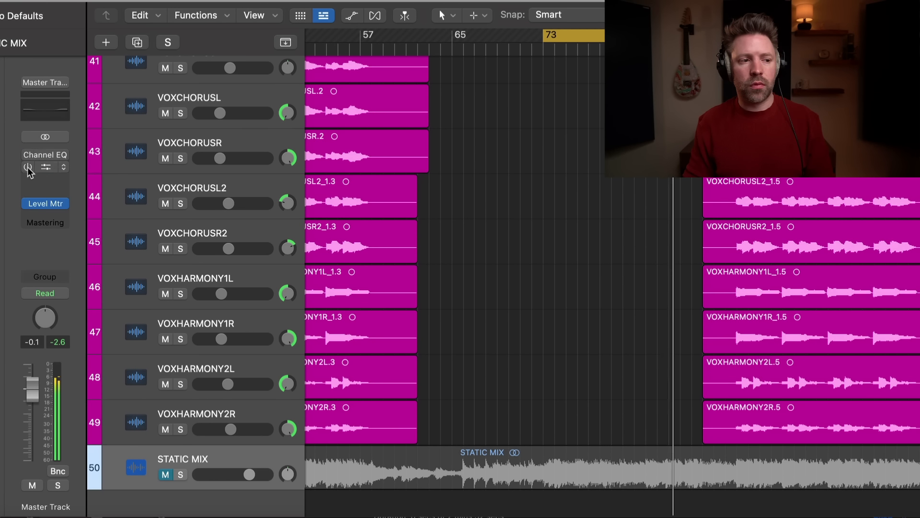
{"action": "left_click", "coordinate": [27, 154]}
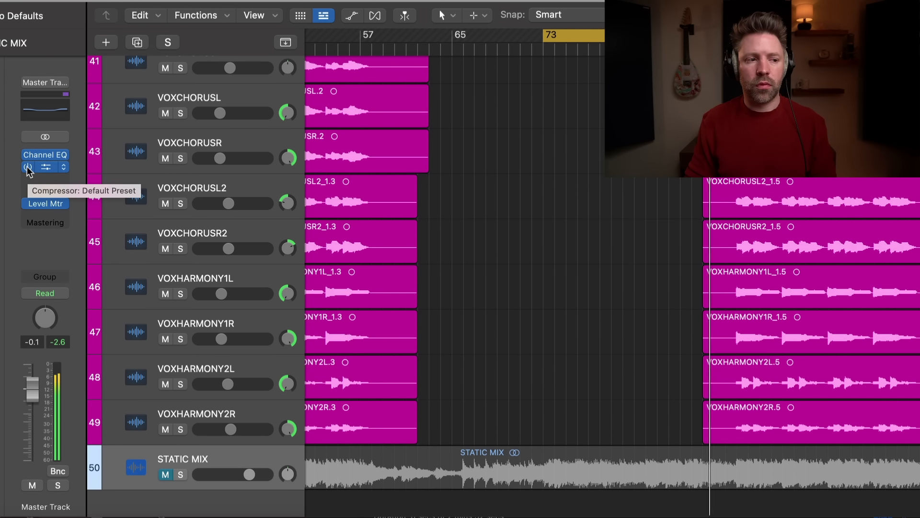
Bypass the Master Track's Compressor and Channel EQ once more during playback and reactivate both.
{"action": "left_click", "coordinate": [28, 167]}
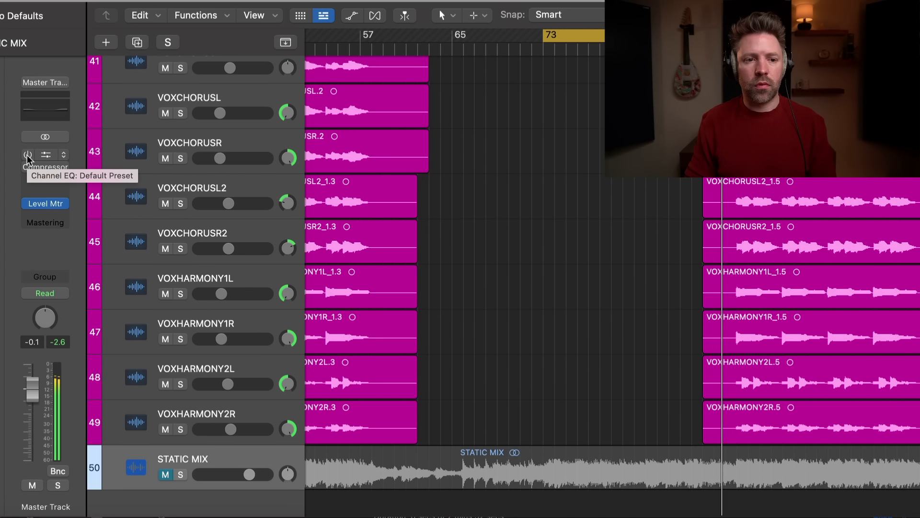
{"action": "left_click", "coordinate": [28, 155]}
{"action": "left_click", "coordinate": [28, 167]}
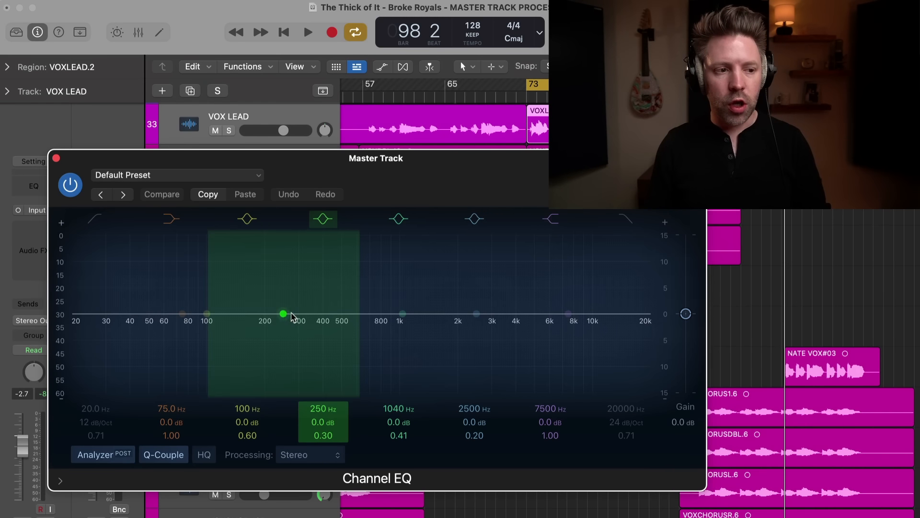
On the Master Track Channel EQ, try the 250 Hz band at 348 Hz, reset it, and try a low-cut filter at 137 Hz.
{"action": "left_click_drag", "start_coordinate": [284, 315], "coordinate": [311, 314]}
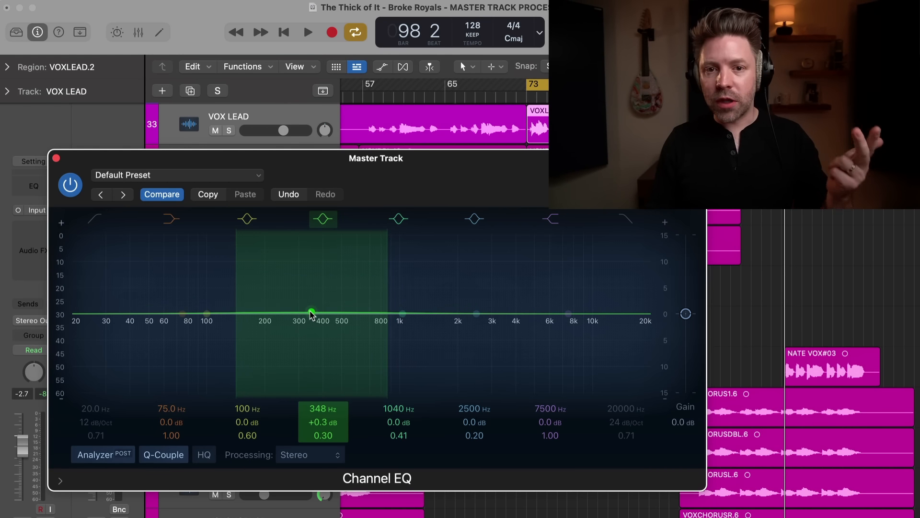
{"action": "left_click", "coordinate": [311, 314], "text": "alt"}
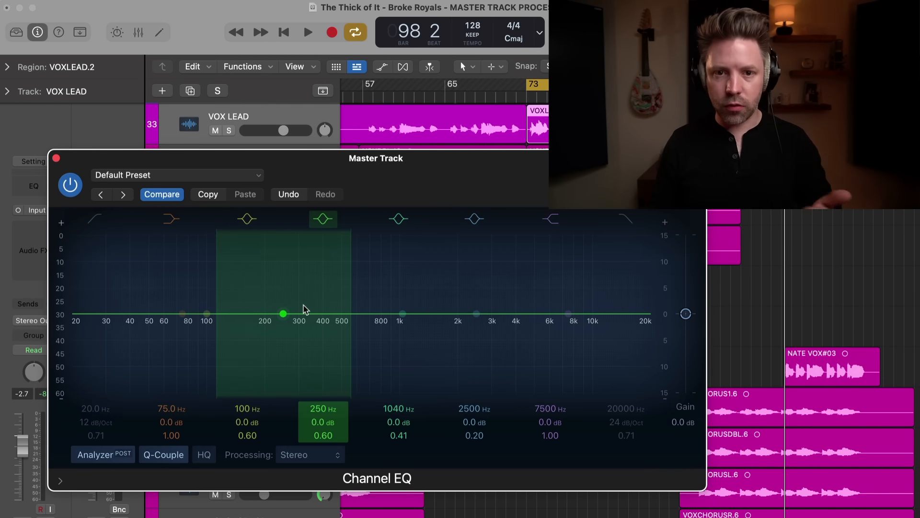
{"action": "left_click", "coordinate": [97, 220]}
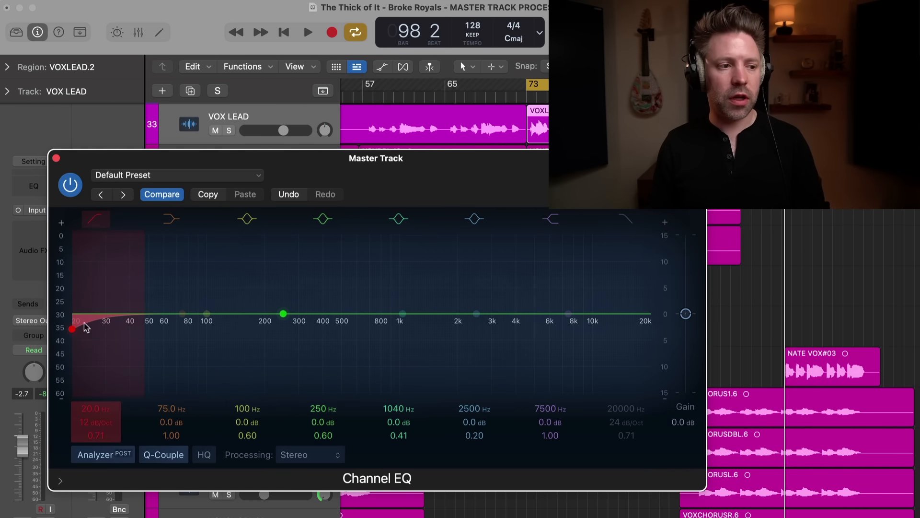
{"action": "left_click_drag", "start_coordinate": [73, 329], "coordinate": [206, 334]}
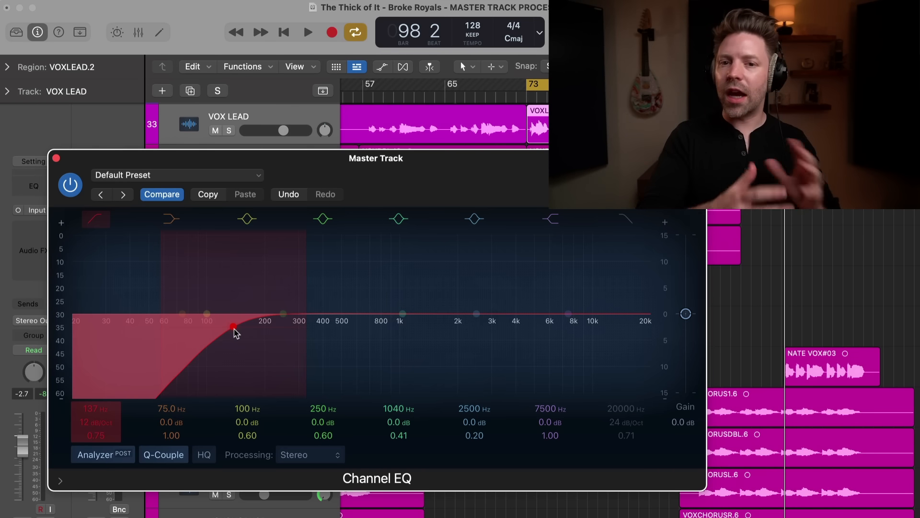
Try a high-cut filter at 6600 Hz on the Master Track Channel EQ, reset its frequency and turn the band off.
{"action": "left_click", "coordinate": [625, 218]}
{"action": "left_click_drag", "start_coordinate": [637, 292], "coordinate": [550, 285]}
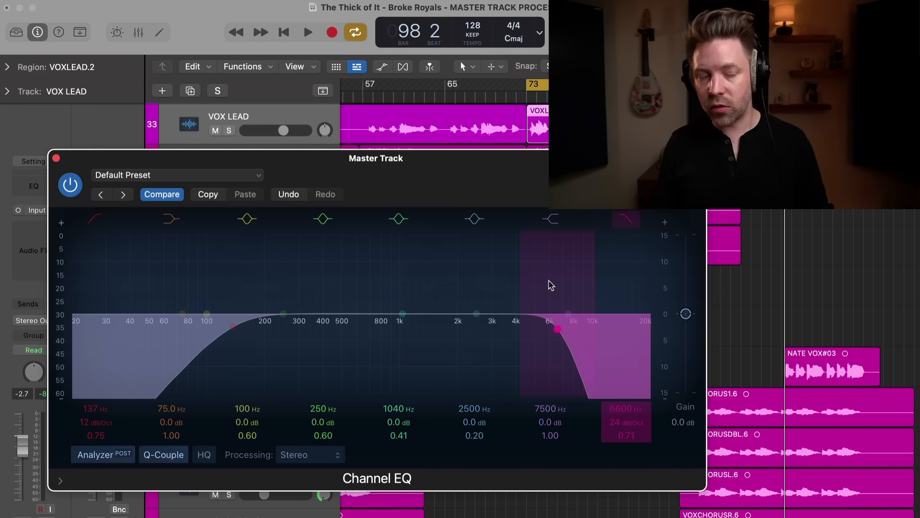
{"action": "left_click", "coordinate": [558, 328], "text": "alt"}
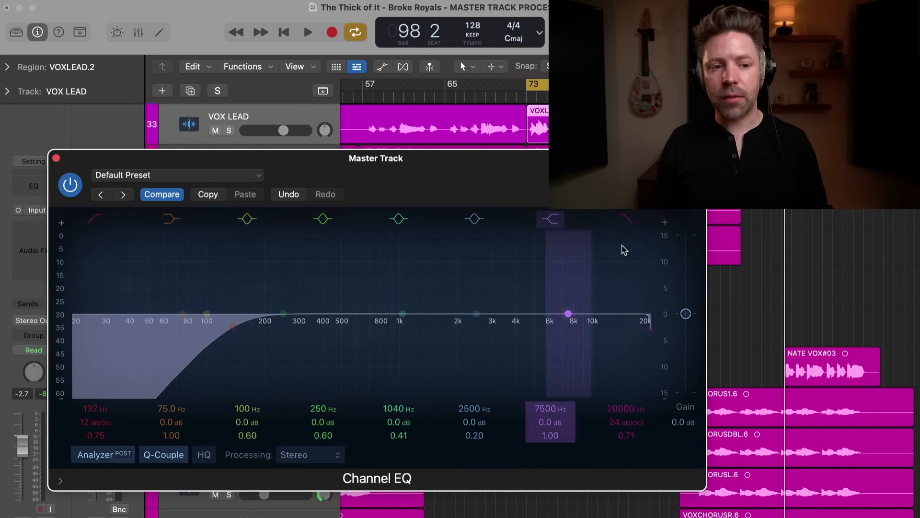
{"action": "left_click", "coordinate": [624, 222]}
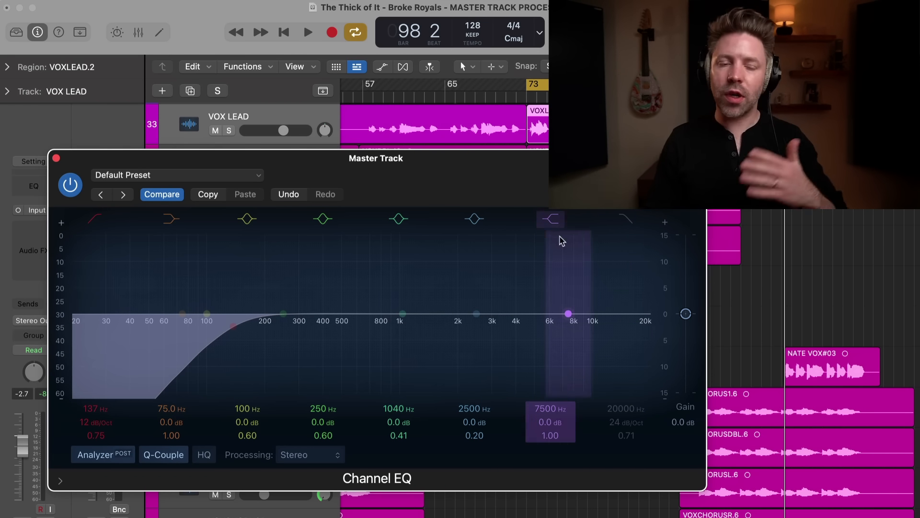
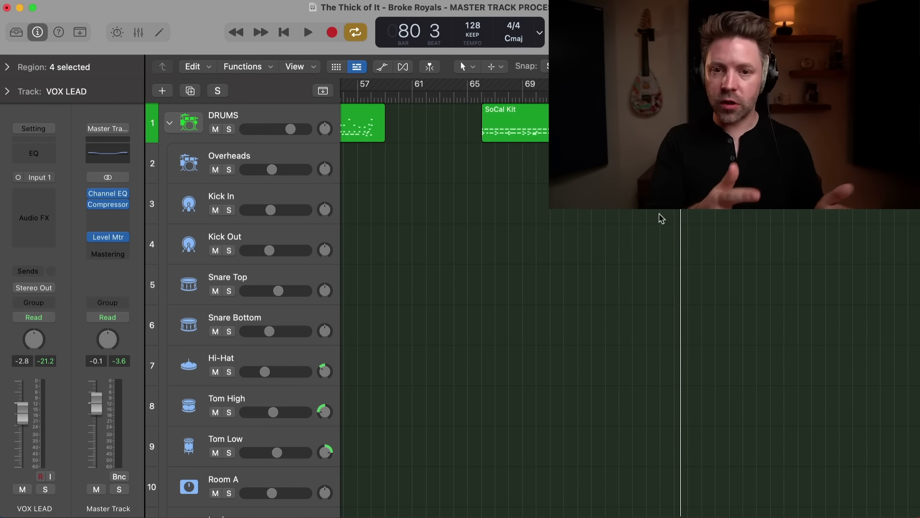
Select the DRUMS track and compare it soloed against the full mix during cycle playback, leaving it unsoloed.
{"action": "left_click", "coordinate": [279, 120]}
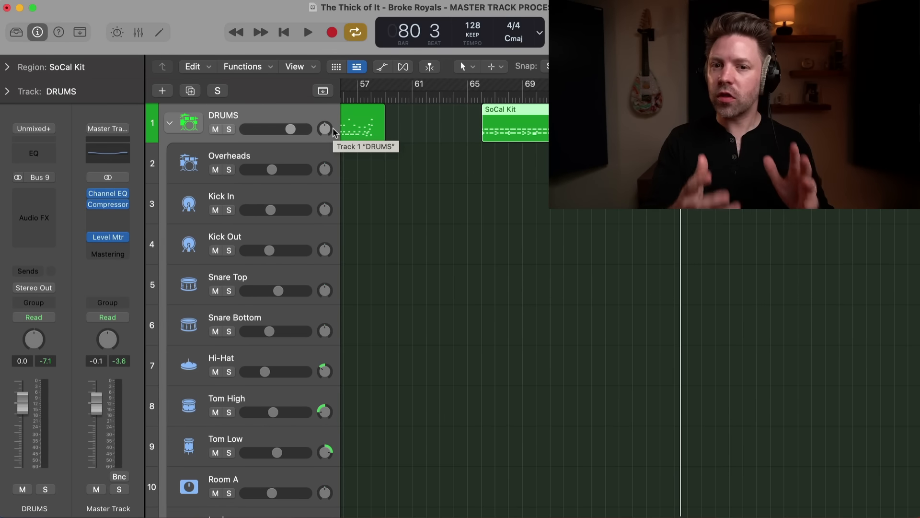
{"action": "key", "text": "space"}
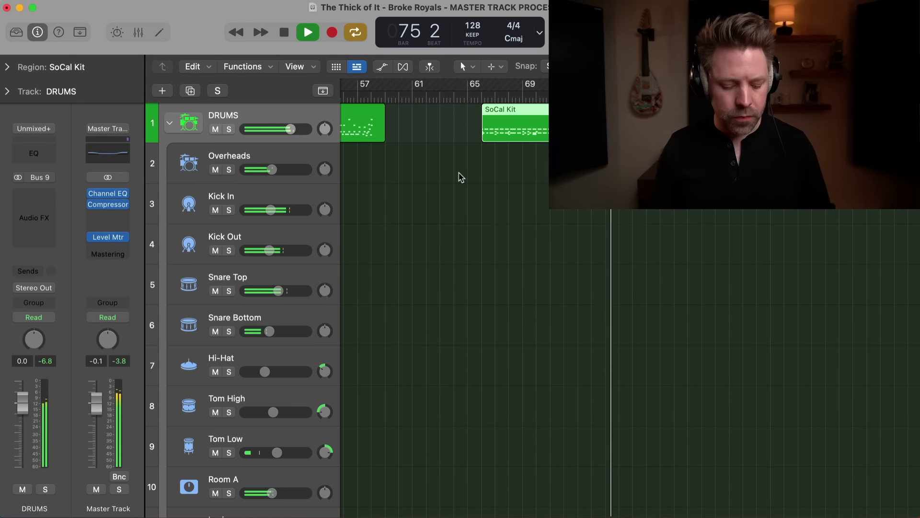
{"action": "key", "text": "s"}
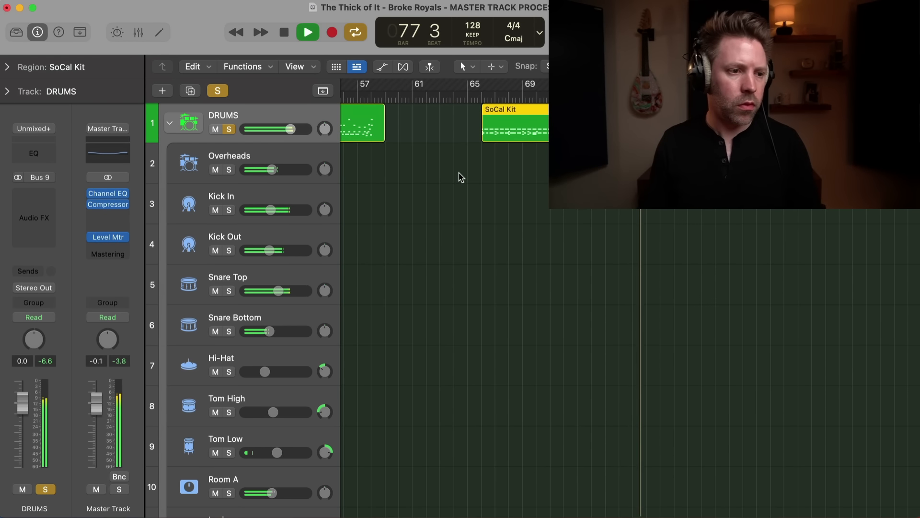
{"action": "key", "text": "s"}
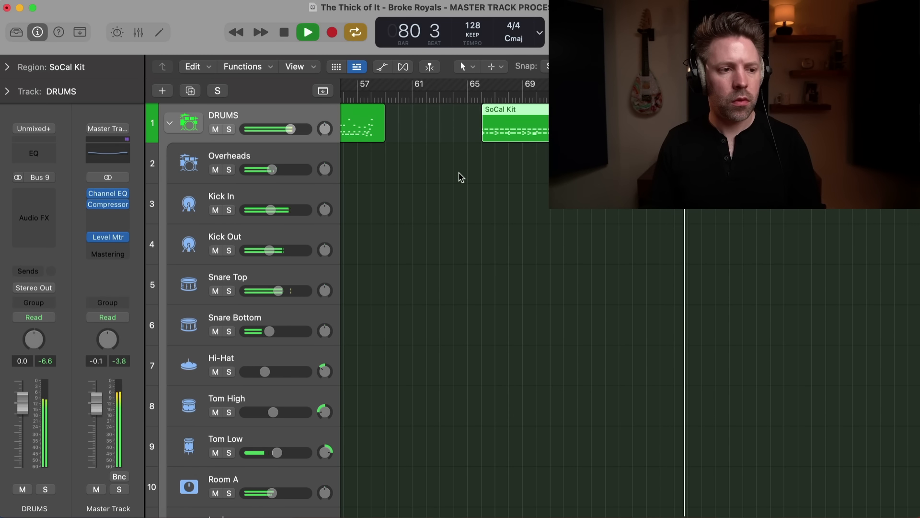
{"action": "key", "text": "s"}
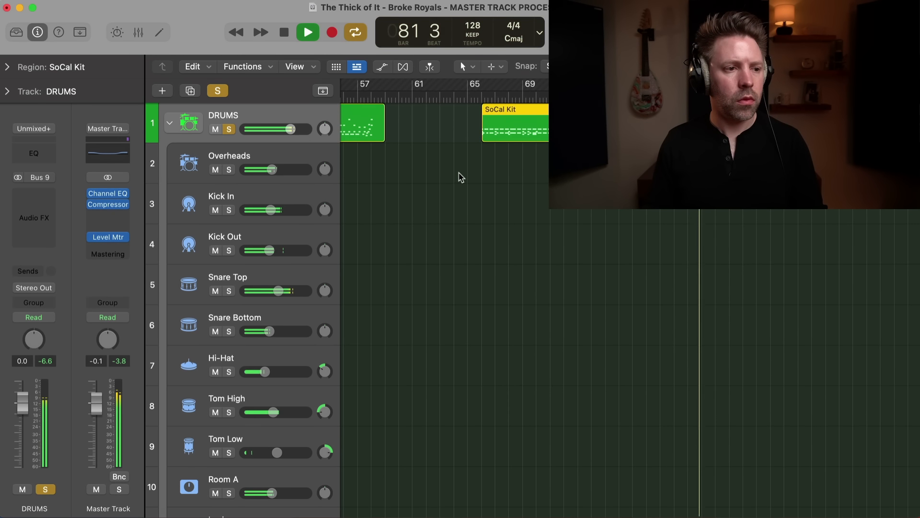
{"action": "key", "text": "s"}
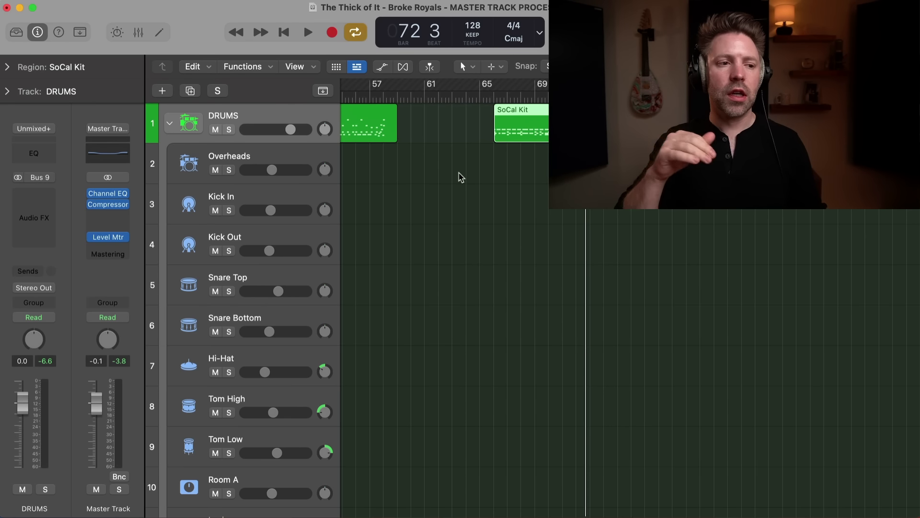
Turn off cycling and listen to the soloed DRUMS track from bar 41, stopping playback and removing the solo at the end.
{"action": "scroll", "coordinate": [460, 178], "scroll_direction": "left", "scroll_amount": 2}
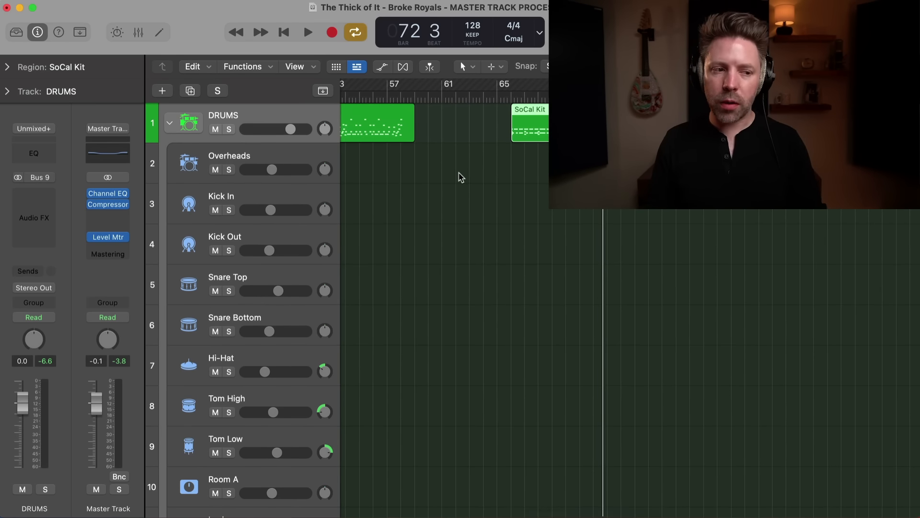
{"action": "scroll", "coordinate": [460, 177], "scroll_direction": "left", "scroll_amount": 10}
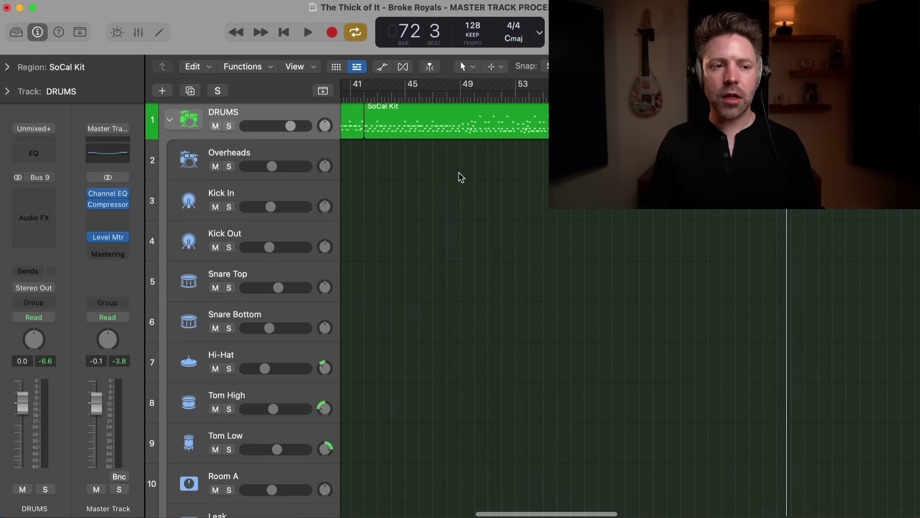
{"action": "scroll", "coordinate": [460, 177], "scroll_direction": "left", "scroll_amount": 2}
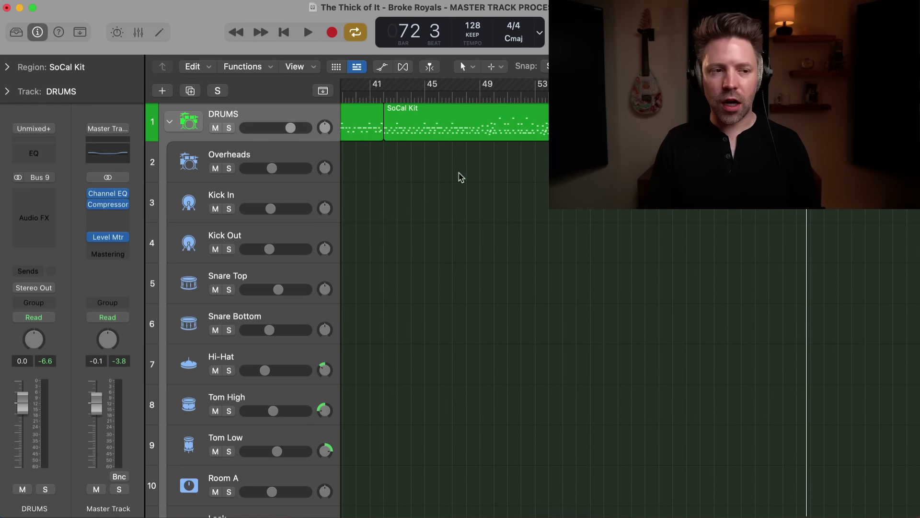
{"action": "left_click", "coordinate": [376, 88]}
{"action": "left_click", "coordinate": [377, 95]}
{"action": "scroll", "coordinate": [377, 97], "scroll_direction": "left", "scroll_amount": 3}
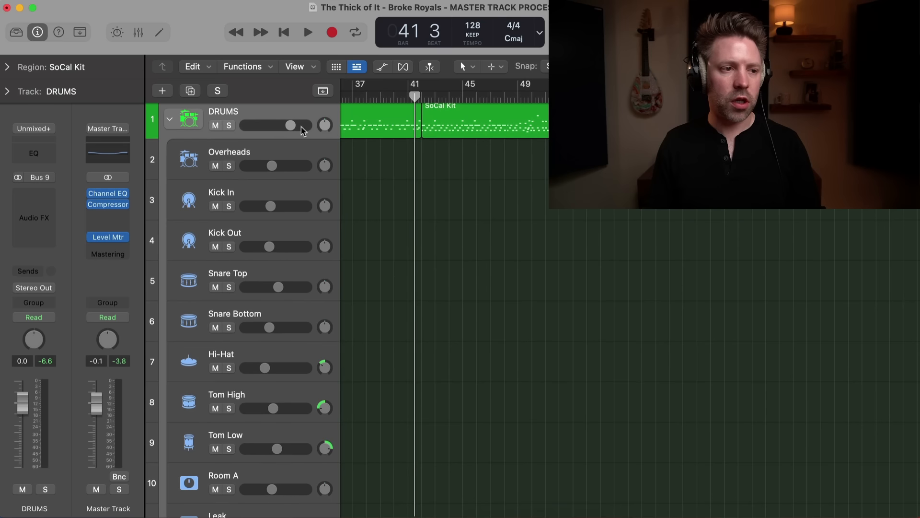
{"action": "key", "text": "s"}
{"action": "key", "text": "space"}
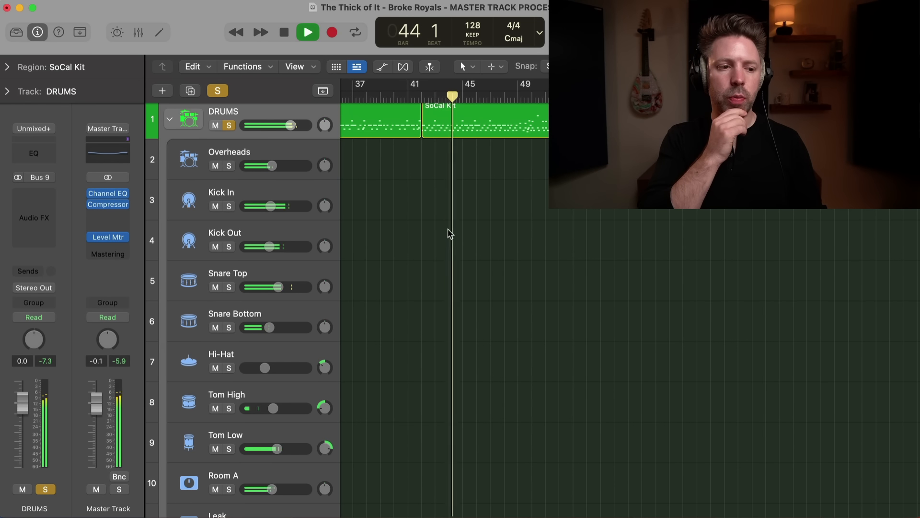
{"action": "key", "text": "space"}
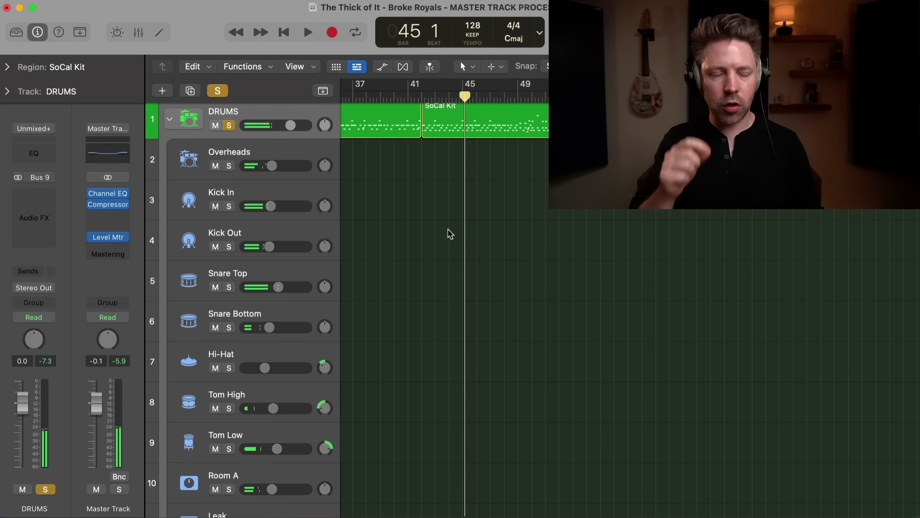
{"action": "key", "text": "s"}
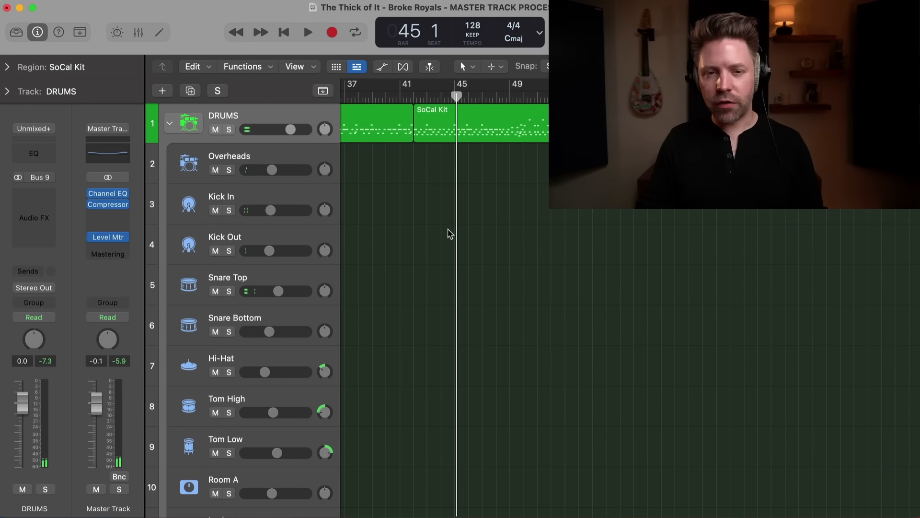
Turn cycling back on and solo the DRUMS track for mixing.
{"action": "scroll", "coordinate": [449, 234], "scroll_direction": "right", "scroll_amount": 2}
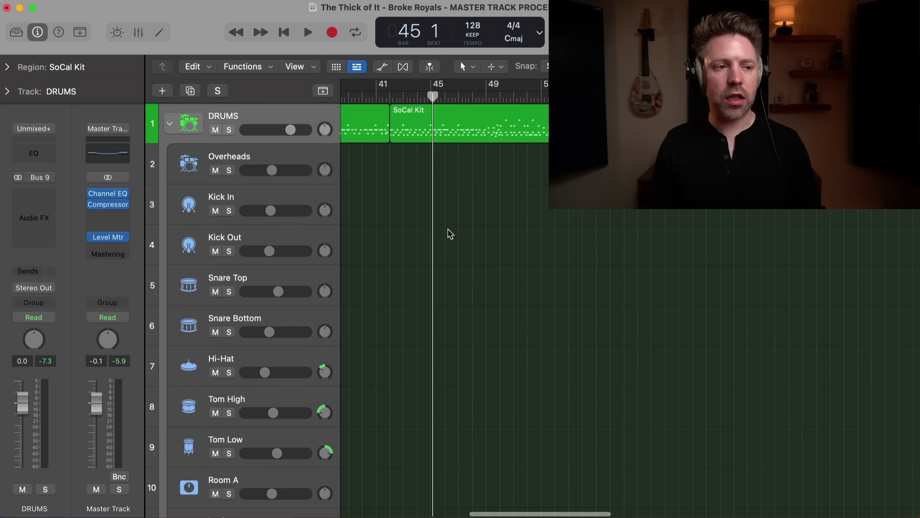
{"action": "scroll", "coordinate": [449, 234], "scroll_direction": "right", "scroll_amount": 5}
{"action": "key", "text": "c"}
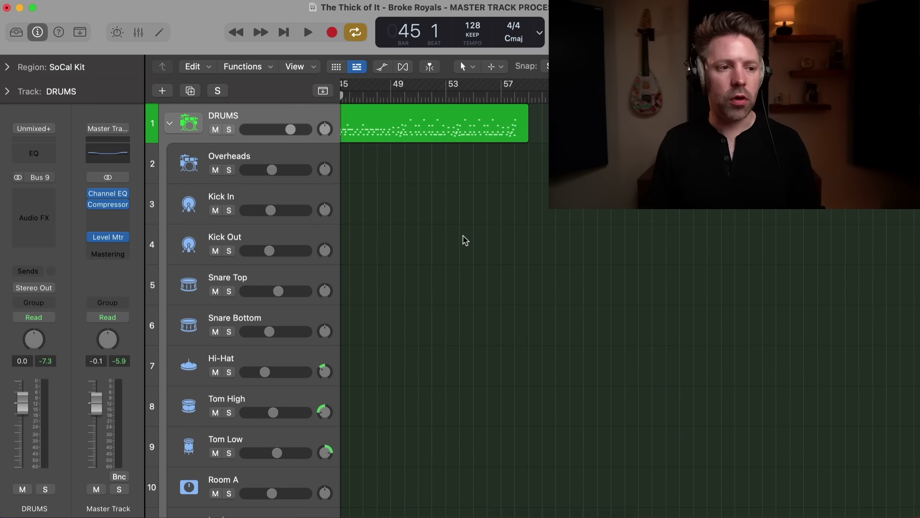
{"action": "scroll", "coordinate": [525, 238], "scroll_direction": "right", "scroll_amount": 10}
{"action": "key", "text": "s"}
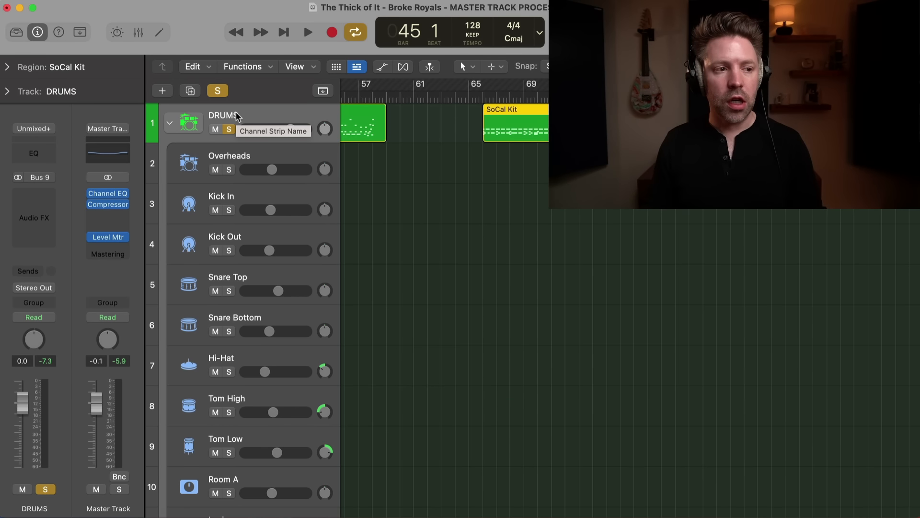
Insert a Channel EQ on the DRUMS track and, during playback, boost its low shelf by 4.6 dB at 89.5 Hz.
{"action": "left_click", "coordinate": [44, 158]}
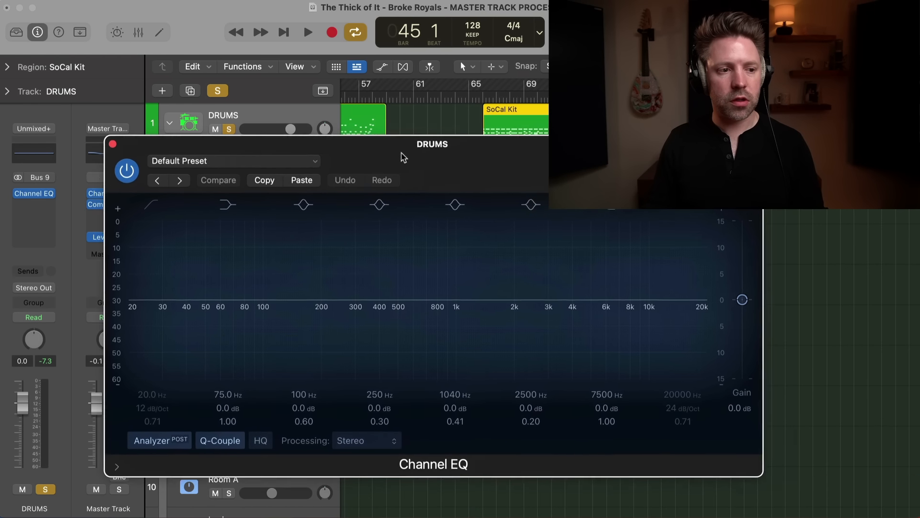
{"action": "left_click_drag", "start_coordinate": [404, 158], "coordinate": [382, 161]}
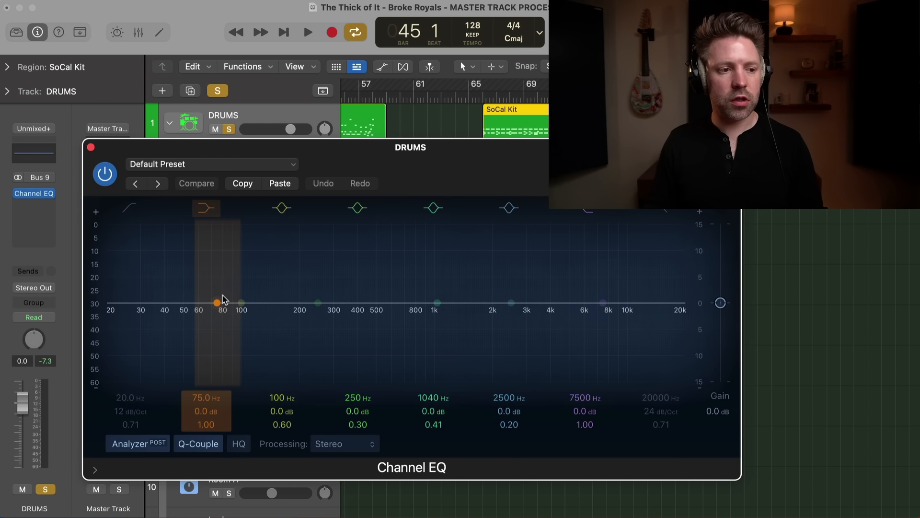
{"action": "key", "text": "space"}
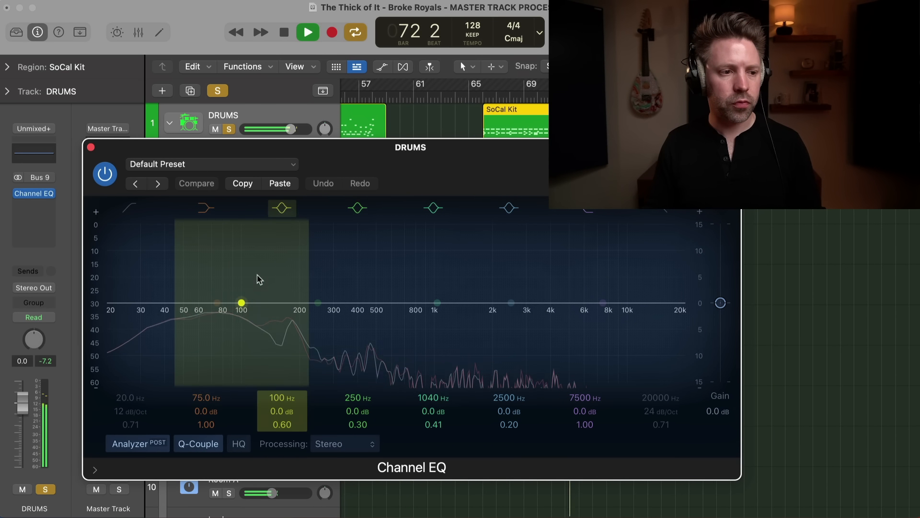
{"action": "left_click_drag", "start_coordinate": [222, 304], "coordinate": [225, 226]}
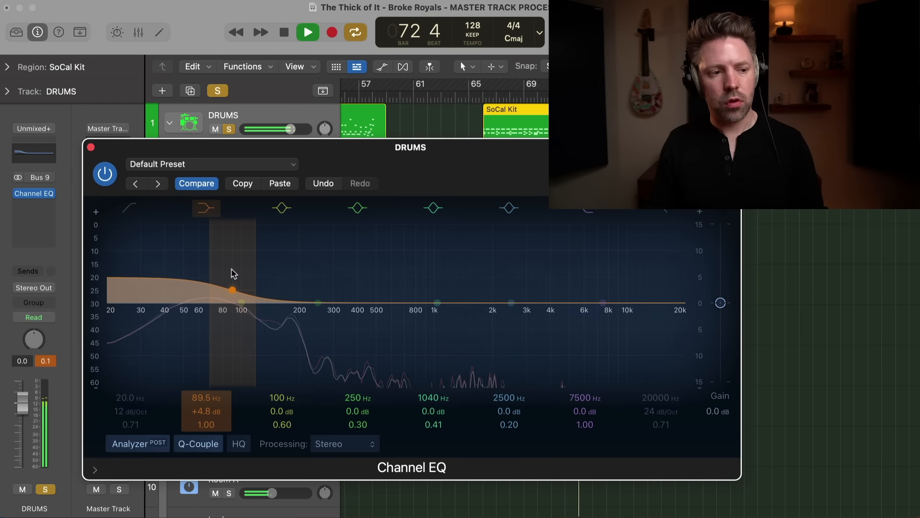
Compare the drums with the low-shelf boost off and on, leave it on, and stop playback.
{"action": "left_click", "coordinate": [197, 210]}
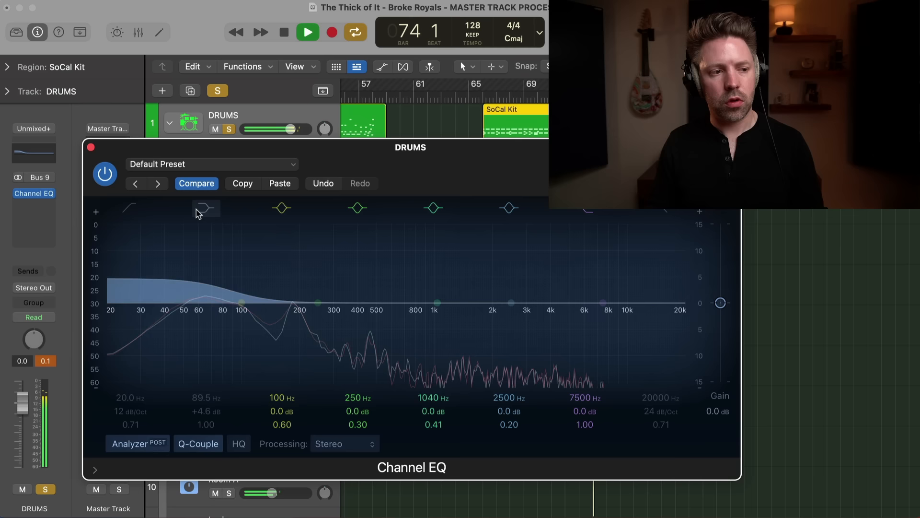
{"action": "left_click", "coordinate": [199, 212]}
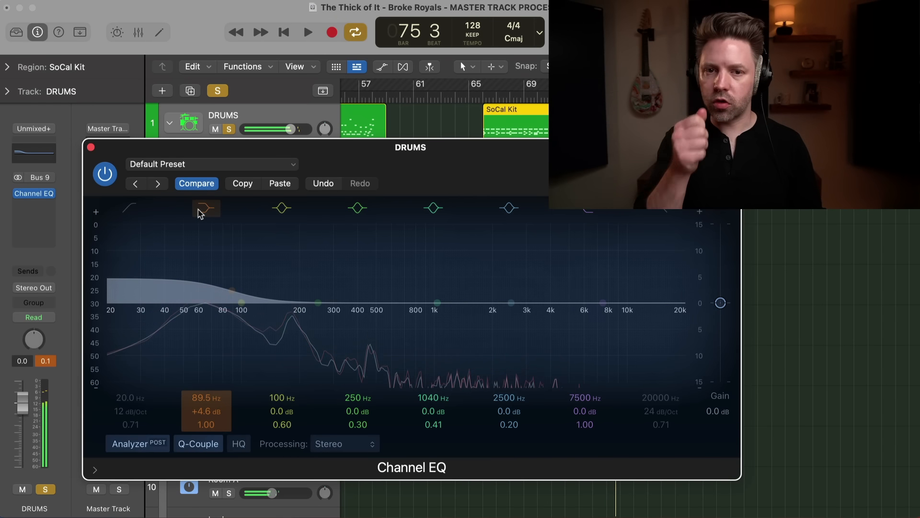
{"action": "key", "text": "space"}
Enable a low-cut filter on the DRUMS Channel EQ at 28.8 Hz with a 24 dB/Oct slope and resume playback.
{"action": "left_click", "coordinate": [130, 208]}
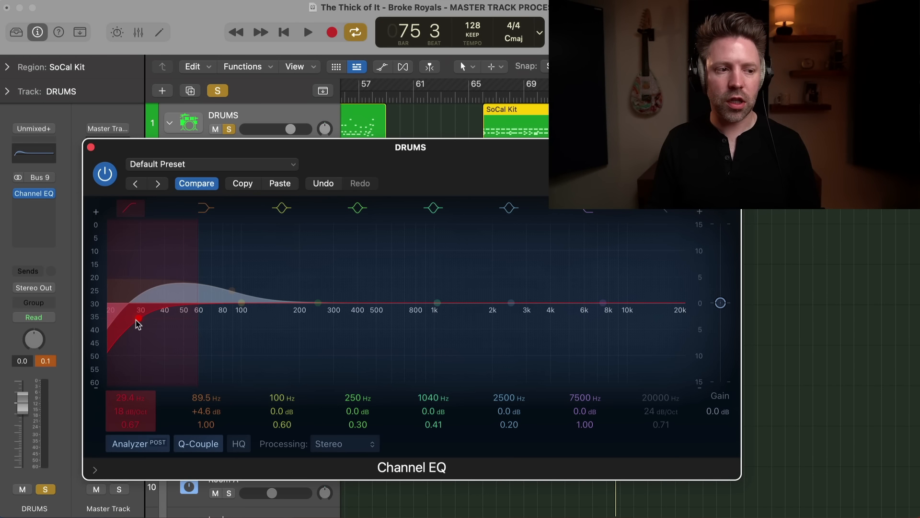
{"action": "left_click_drag", "start_coordinate": [139, 317], "coordinate": [138, 318]}
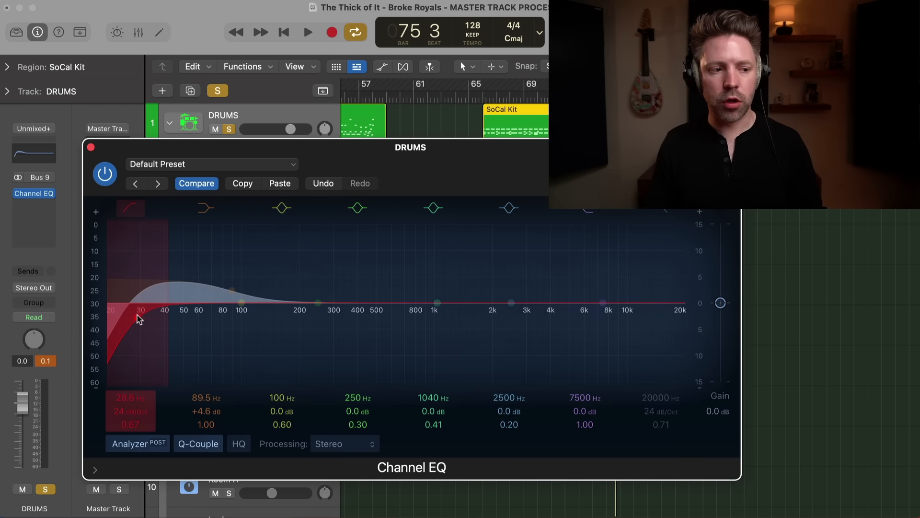
{"action": "key", "text": "space"}
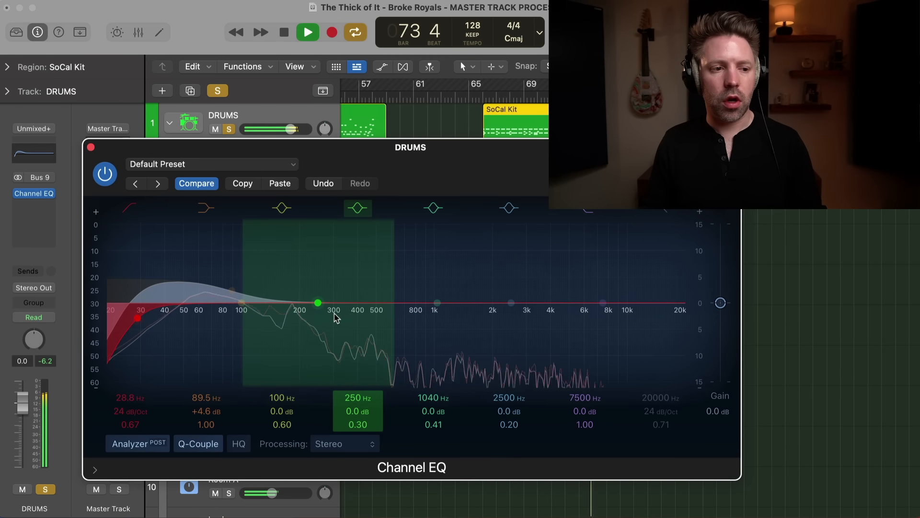
Boost the 1040 Hz band of the DRUMS Channel EQ by 3.1 dB, narrow it to Q 0.67, and resume playback.
{"action": "key", "text": "space"}
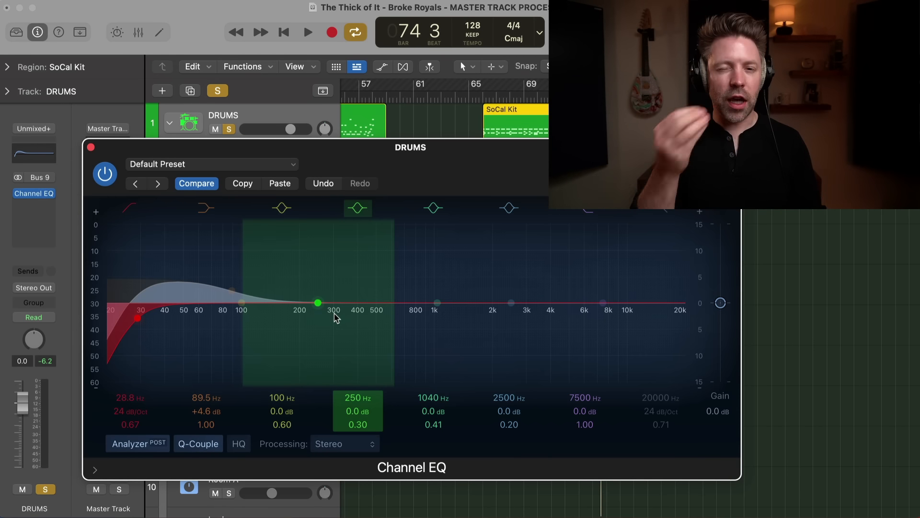
{"action": "key", "text": "space"}
{"action": "left_click_drag", "start_coordinate": [423, 305], "coordinate": [438, 288]}
{"action": "key", "text": "s"}
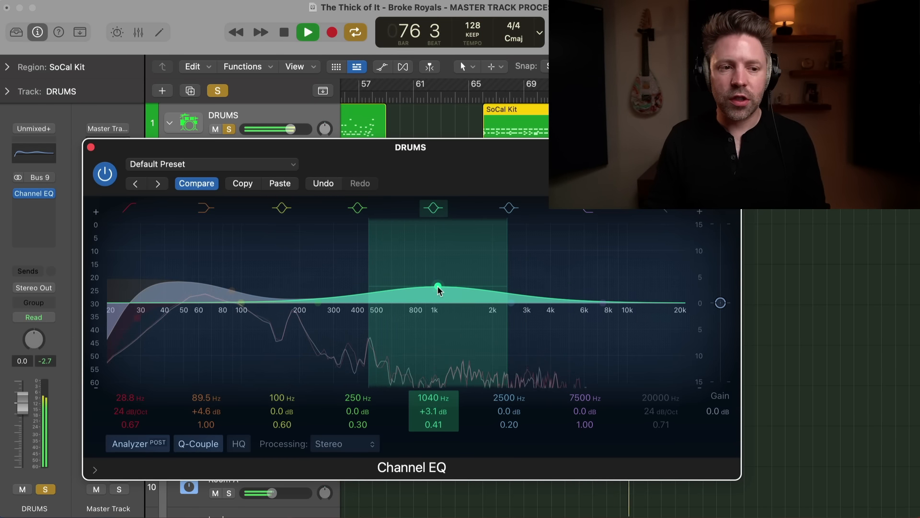
{"action": "key", "text": "space"}
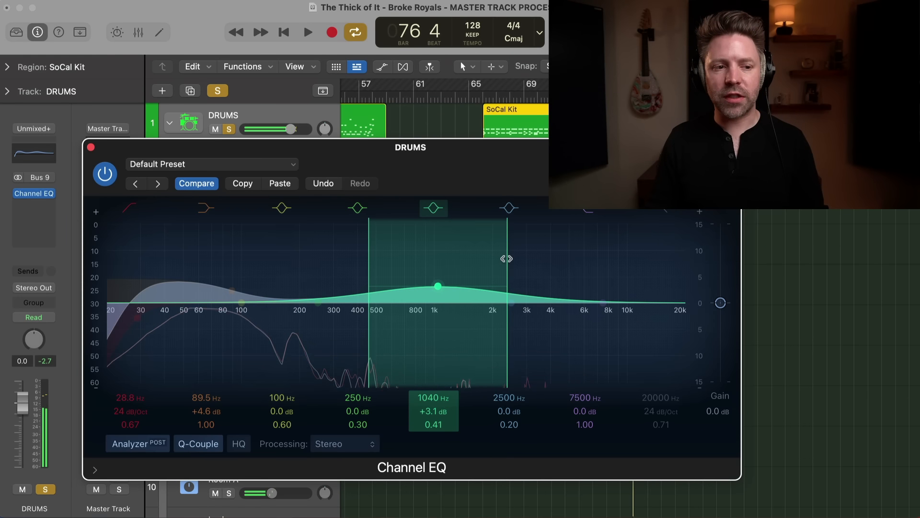
{"action": "left_click_drag", "start_coordinate": [507, 259], "coordinate": [499, 258]}
{"action": "key", "text": "space"}
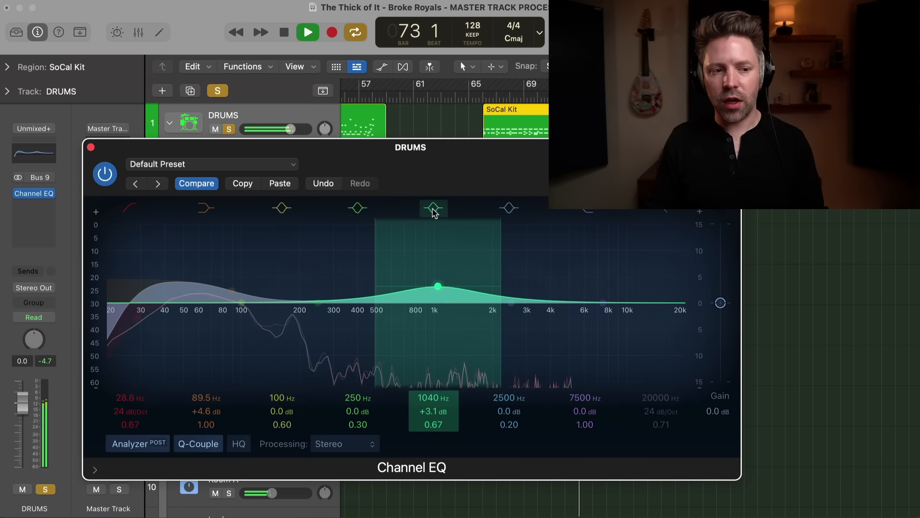
Compare the drums with the 1040 Hz boost off and on, leave it on, and stop playback.
{"action": "left_click", "coordinate": [433, 209]}
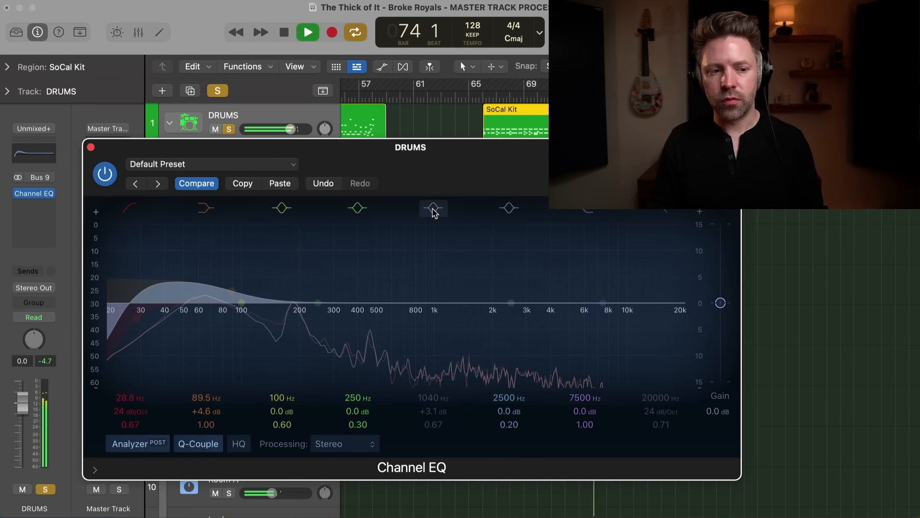
{"action": "left_click", "coordinate": [433, 209]}
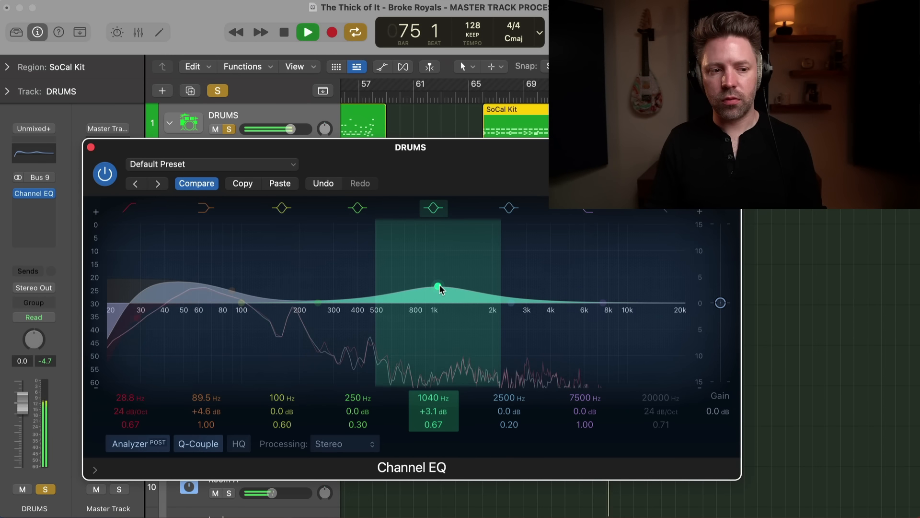
{"action": "key", "text": "space"}
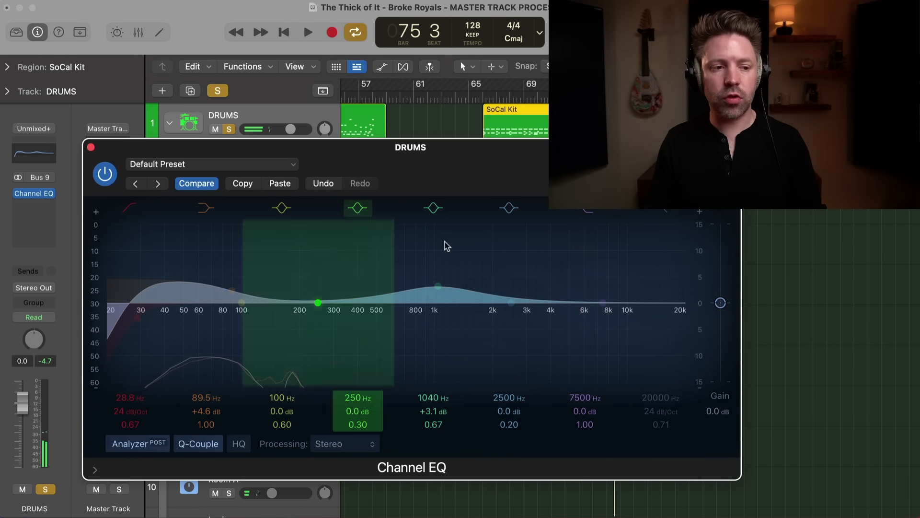
Lower the DRUMS Channel EQ output gain to -1.4 dB and resume playback.
{"action": "left_click_drag", "start_coordinate": [719, 307], "coordinate": [721, 310]}
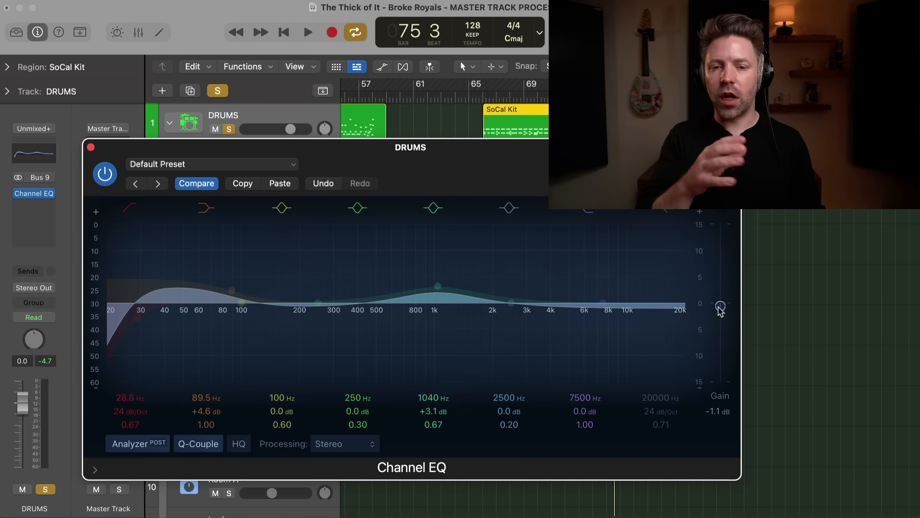
{"action": "key", "text": "space"}
{"action": "left_click_drag", "start_coordinate": [720, 309], "coordinate": [721, 311]}
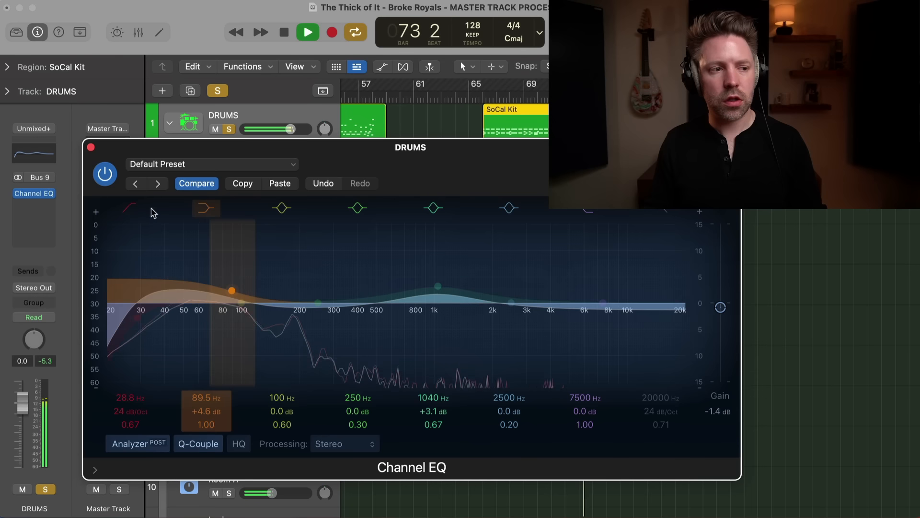
Compare the drums with the whole Channel EQ bypassed and active, leave it active, stop playback and close the EQ.
{"action": "left_click", "coordinate": [102, 178]}
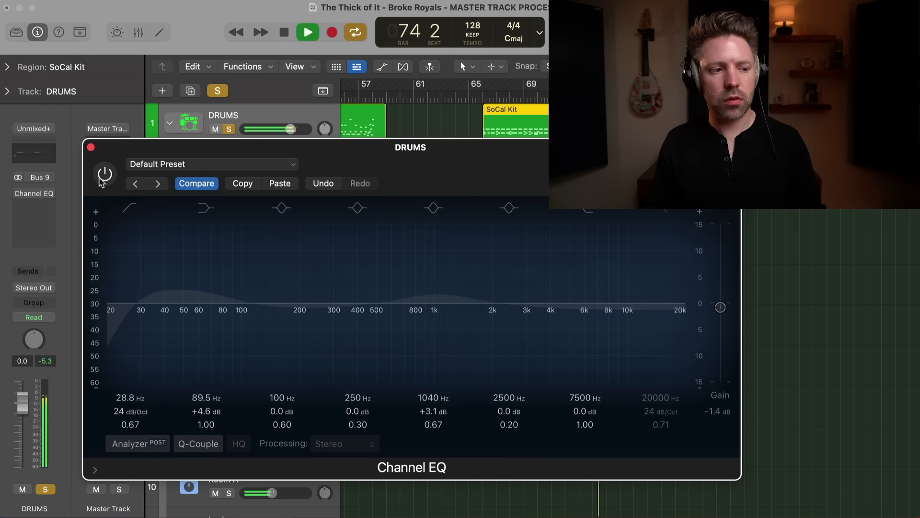
{"action": "left_click", "coordinate": [102, 178]}
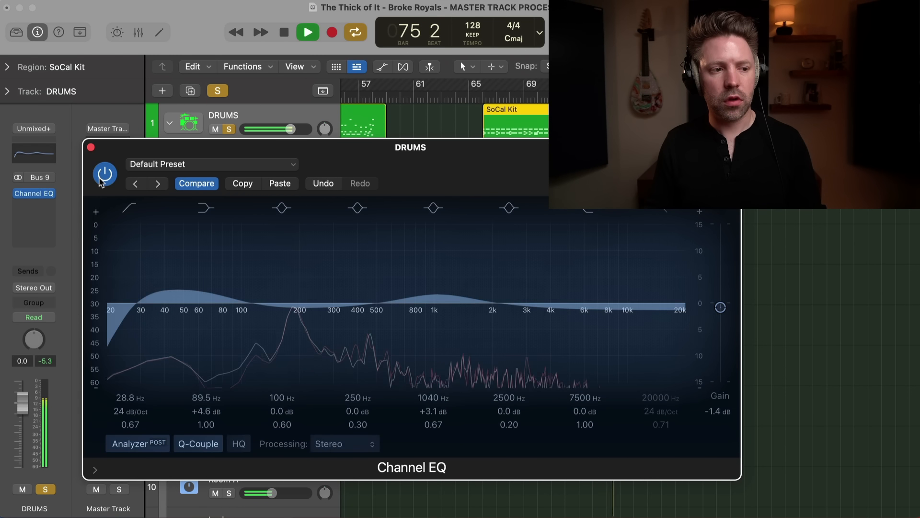
{"action": "left_click", "coordinate": [102, 177]}
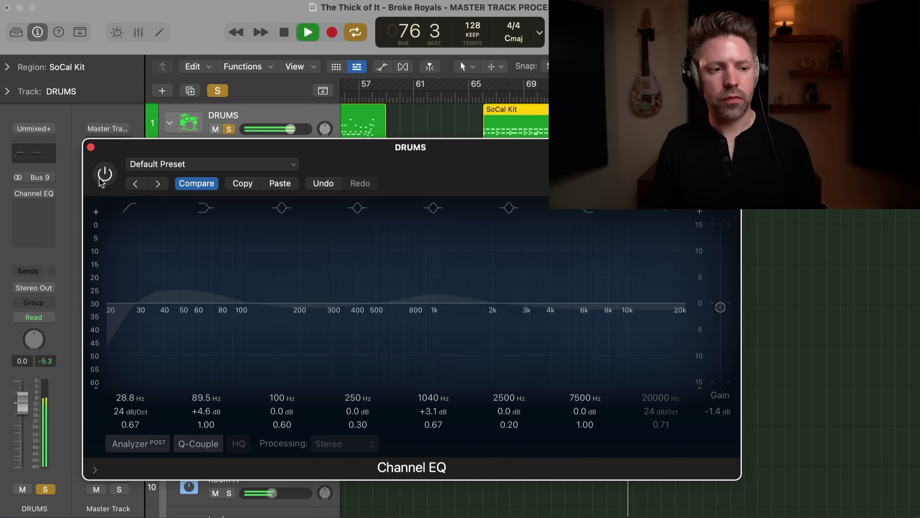
{"action": "left_click", "coordinate": [102, 177]}
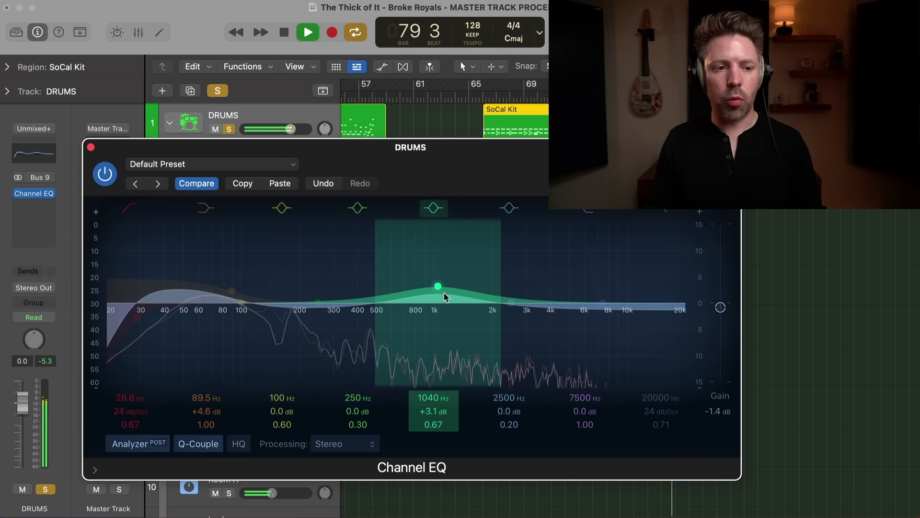
{"action": "left_click", "coordinate": [105, 174]}
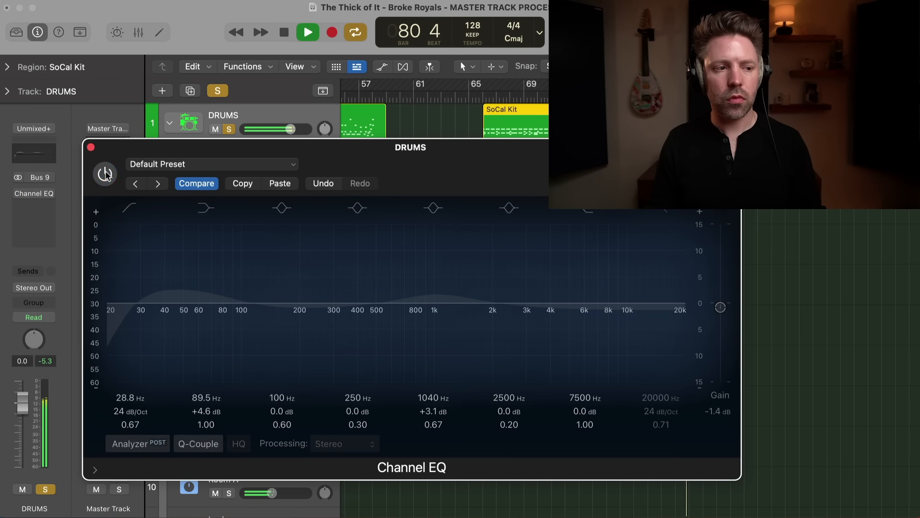
{"action": "left_click", "coordinate": [105, 174]}
{"action": "key", "text": "space"}
{"action": "left_click", "coordinate": [91, 147]}
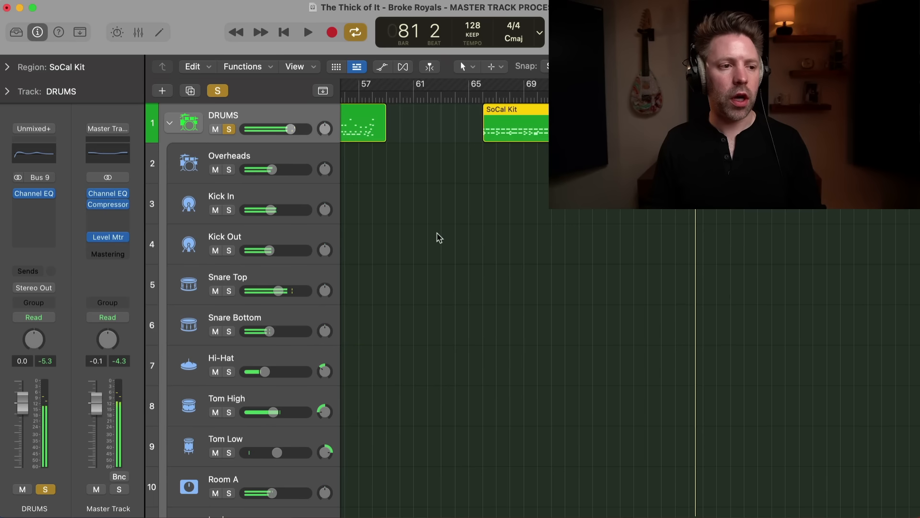
Unsolo the DRUMS track and insert a Channel EQ on the Snare Top track.
{"action": "scroll", "coordinate": [415, 223], "scroll_direction": "down", "scroll_amount": 1}
{"action": "left_click", "coordinate": [229, 128]}
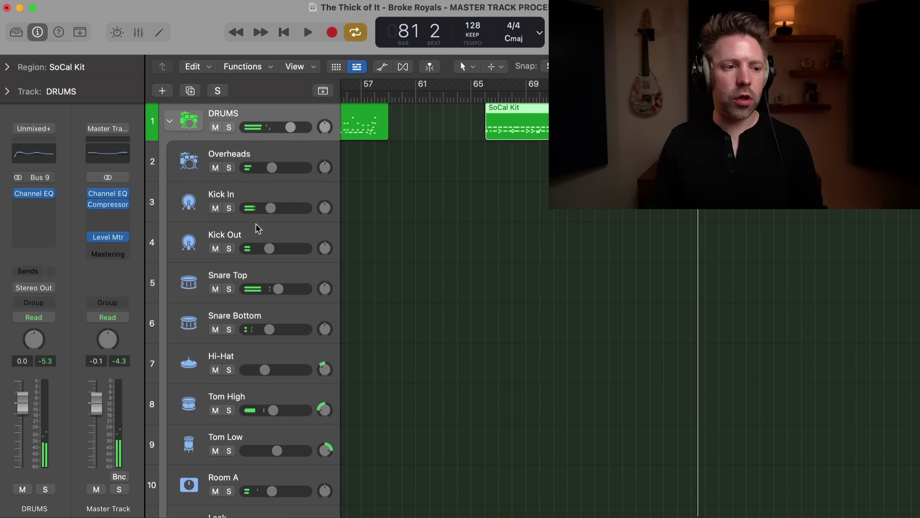
{"action": "left_click", "coordinate": [242, 267]}
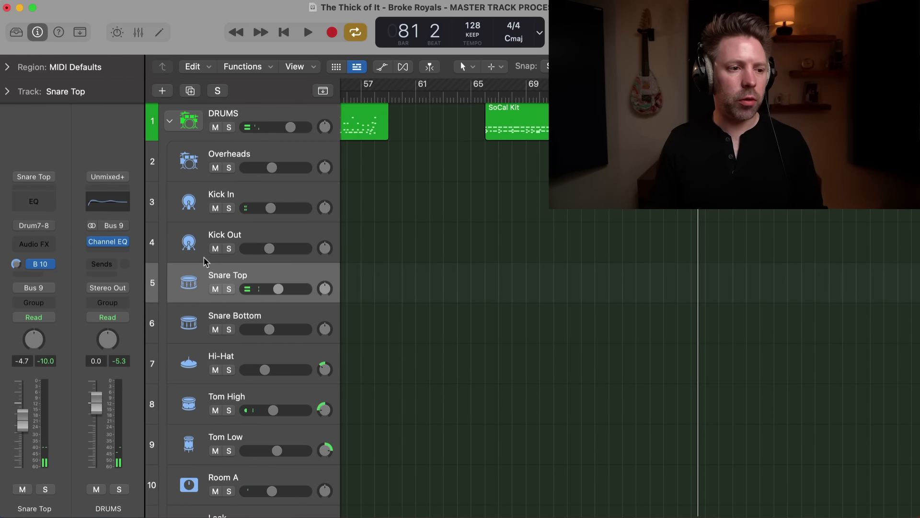
{"action": "left_click", "coordinate": [52, 205]}
{"action": "left_click_drag", "start_coordinate": [528, 195], "coordinate": [445, 179]}
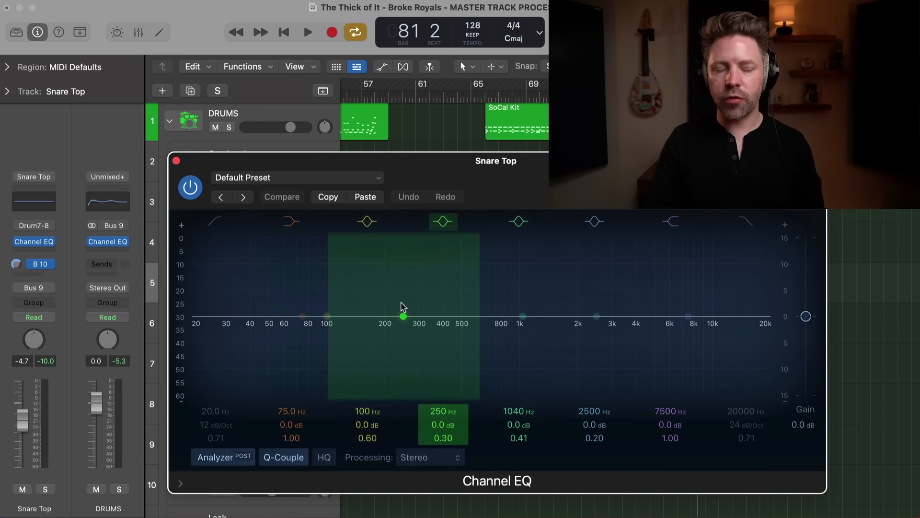
{"action": "left_click_drag", "start_coordinate": [461, 185], "coordinate": [411, 170]}
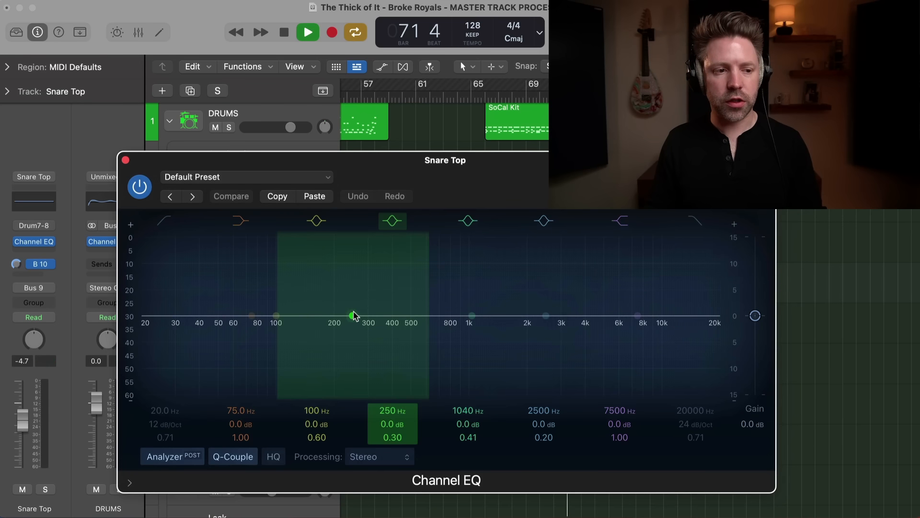
During playback, boost the Snare Top EQ's fourth band by 4.5 dB at 178 Hz with Q 0.54.
{"action": "left_click_drag", "start_coordinate": [353, 316], "coordinate": [375, 293]}
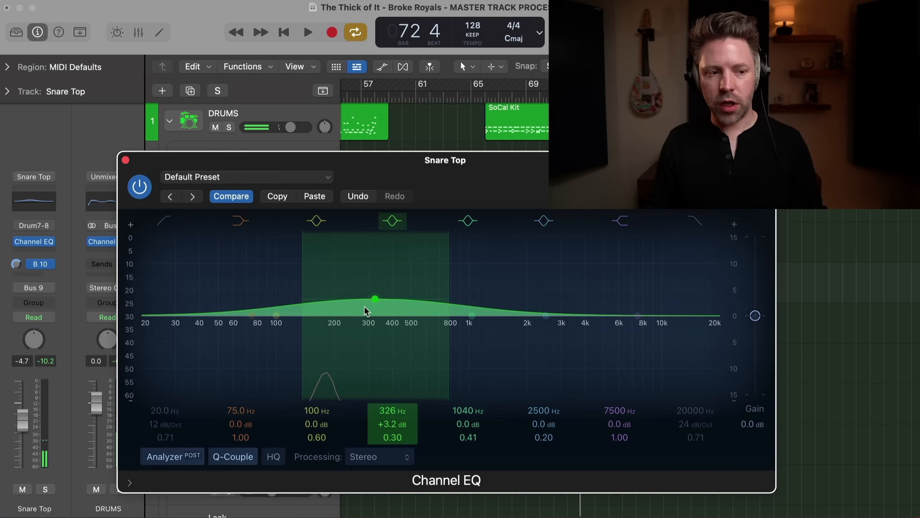
{"action": "left_click_drag", "start_coordinate": [364, 311], "coordinate": [324, 257]}
{"action": "key", "text": "space"}
{"action": "mouse_move", "coordinate": [392, 248]}
{"action": "left_mouse_down"}
{"action": "mouse_move", "coordinate": [364, 304]}
{"action": "mouse_move", "coordinate": [367, 268]}
{"action": "mouse_move", "coordinate": [367, 296]}
{"action": "left_mouse_up"}
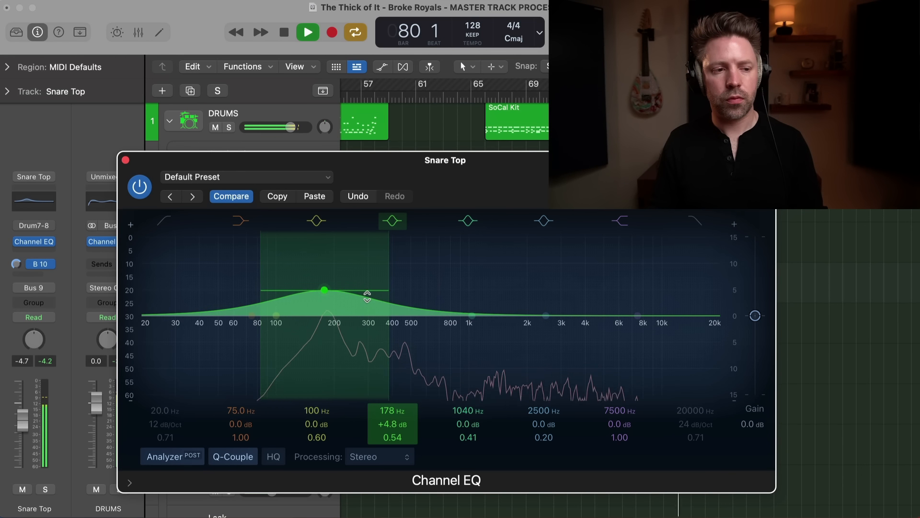
Solo Snare Top and compare it with its Channel EQ bypassed and active, leaving the EQ on.
{"action": "key", "text": "s"}
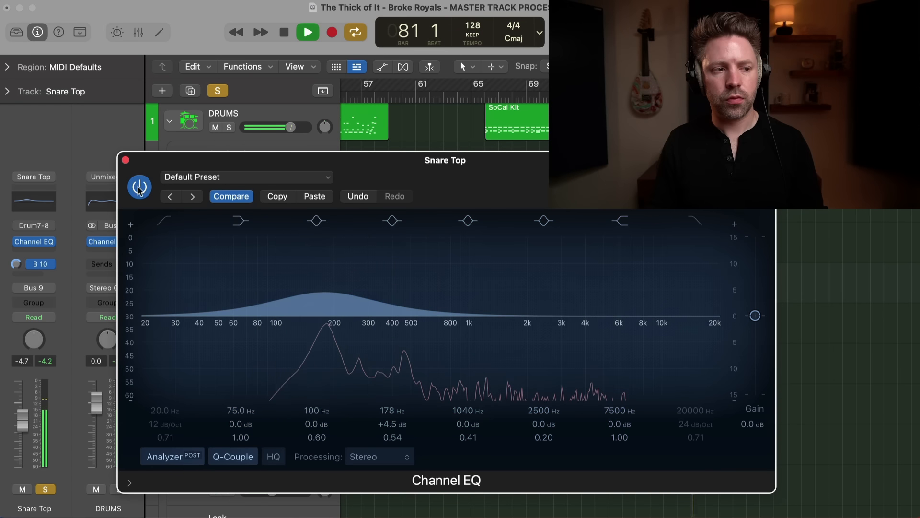
{"action": "left_click", "coordinate": [139, 187]}
{"action": "left_click", "coordinate": [140, 187]}
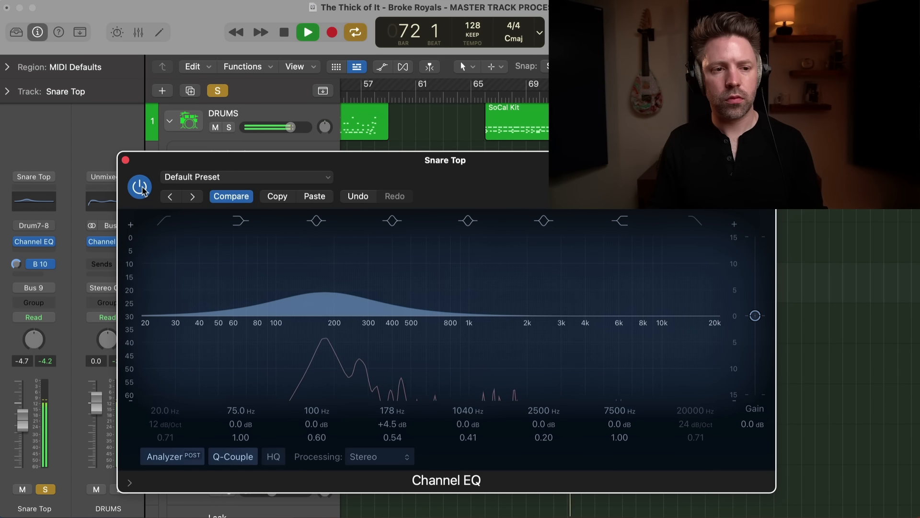
{"action": "left_click", "coordinate": [140, 187]}
{"action": "left_click", "coordinate": [142, 190]}
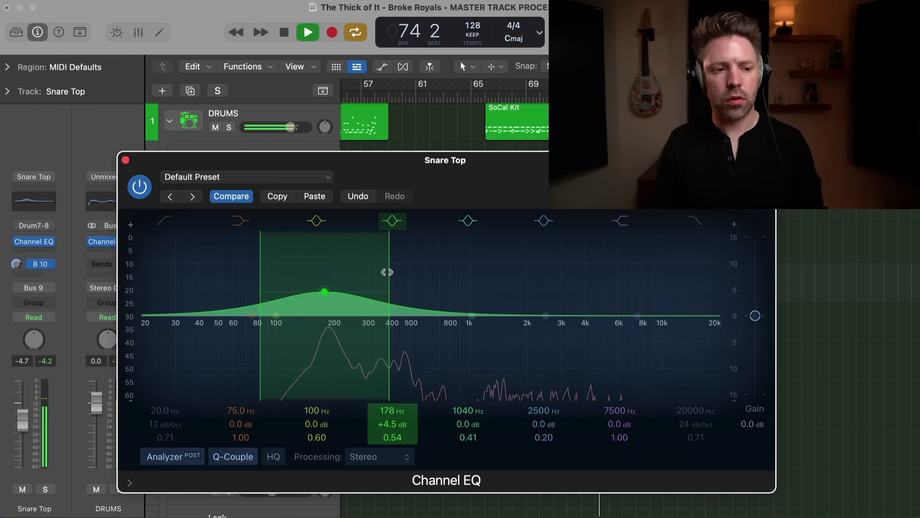
Set the 178 Hz band's Q to 0.60 and compare the soloed DRUMS with that boost off and on, leaving it on.
{"action": "left_click_drag", "start_coordinate": [387, 272], "coordinate": [386, 272]}
{"action": "left_click", "coordinate": [402, 226]}
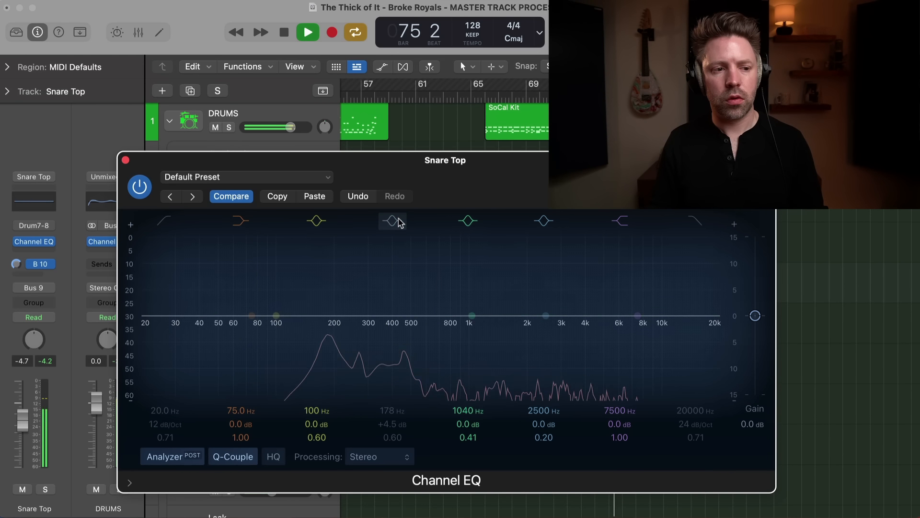
{"action": "left_click", "coordinate": [228, 128]}
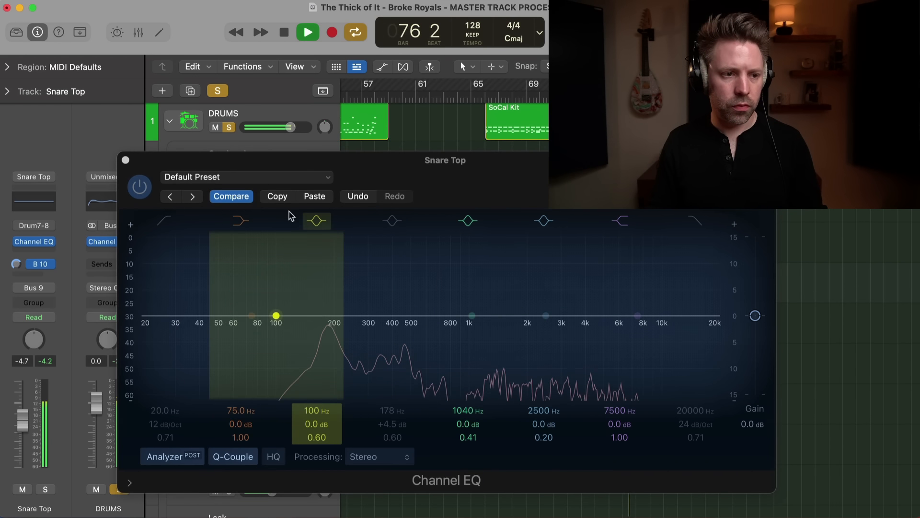
{"action": "left_click", "coordinate": [389, 221]}
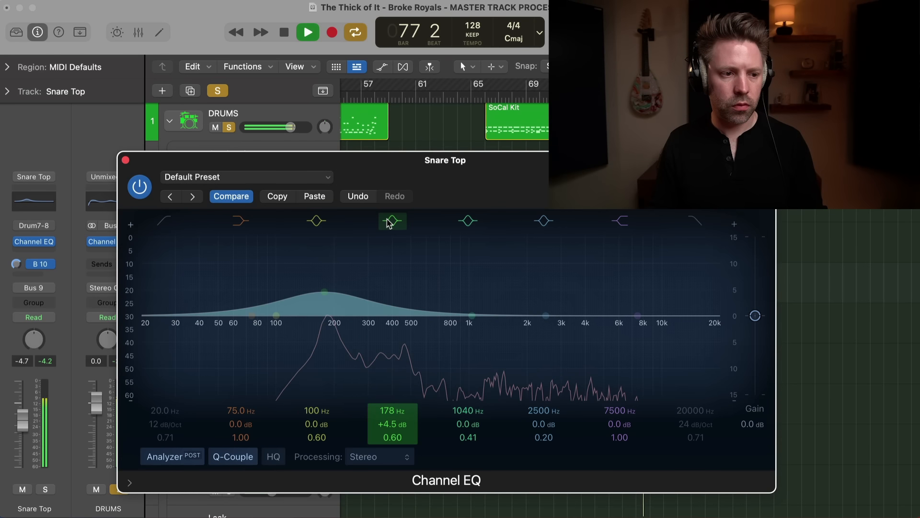
{"action": "left_click", "coordinate": [389, 222]}
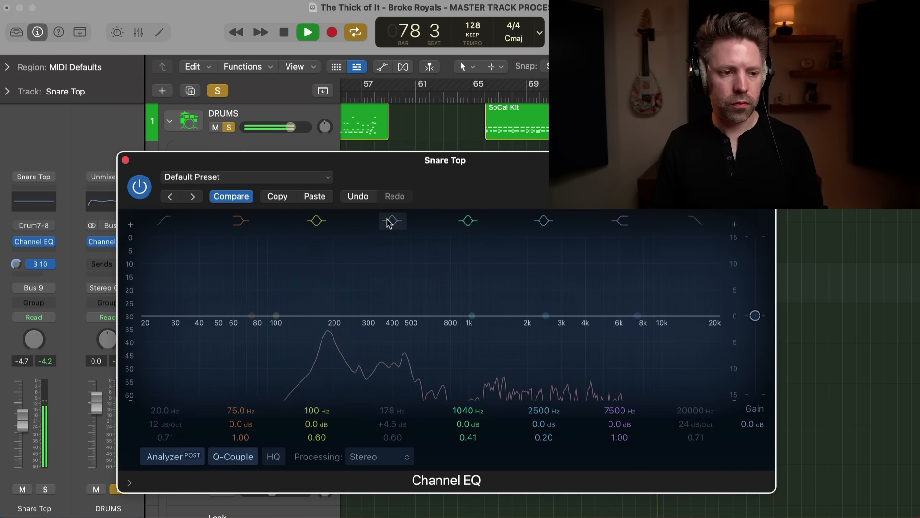
{"action": "left_click", "coordinate": [389, 223]}
{"action": "key", "text": "space"}
Lower the Snare Top EQ's output gain to -1.0 dB and compare the drums with the EQ bypassed and active, leaving it active.
{"action": "left_click_drag", "start_coordinate": [756, 318], "coordinate": [755, 322]}
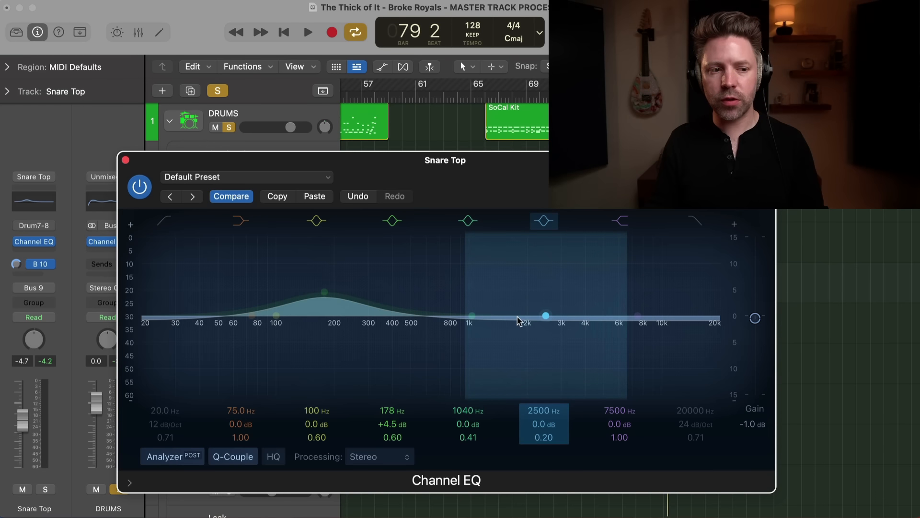
{"action": "key", "text": "space"}
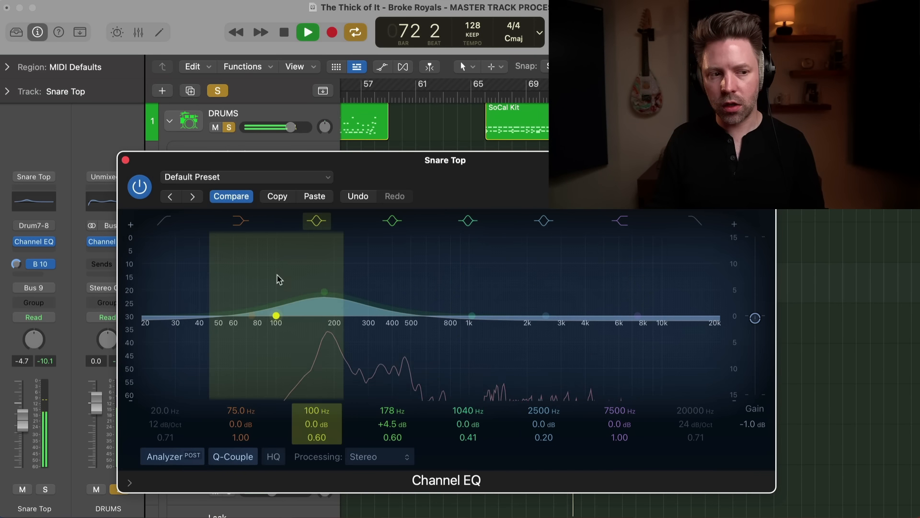
{"action": "left_click", "coordinate": [144, 191]}
{"action": "left_click", "coordinate": [143, 190]}
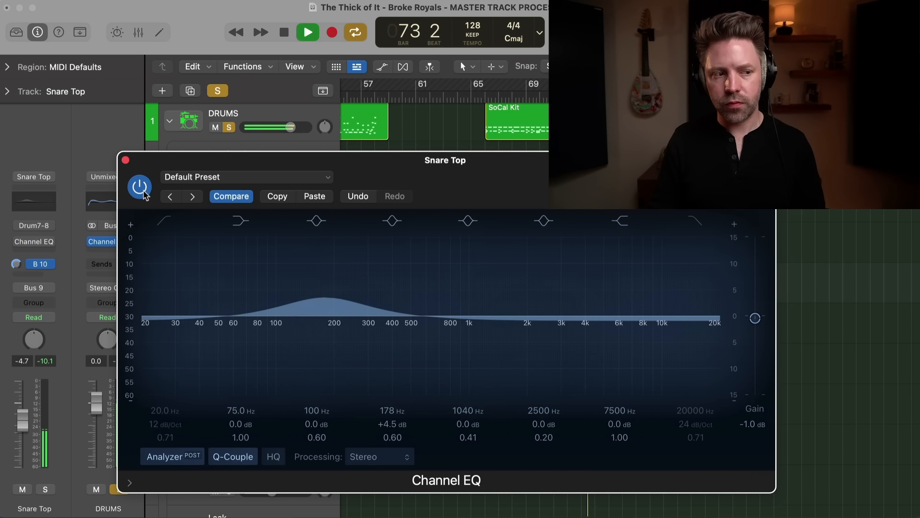
{"action": "left_click", "coordinate": [143, 190]}
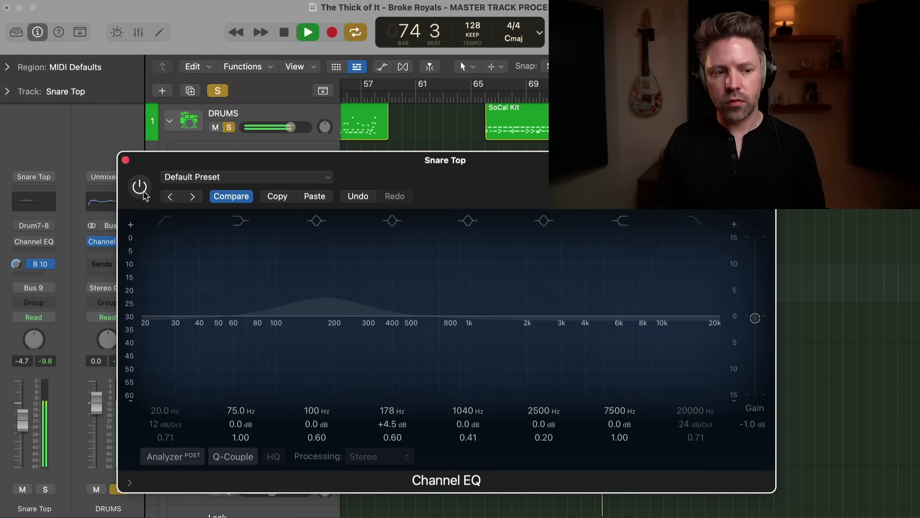
{"action": "left_click", "coordinate": [140, 189]}
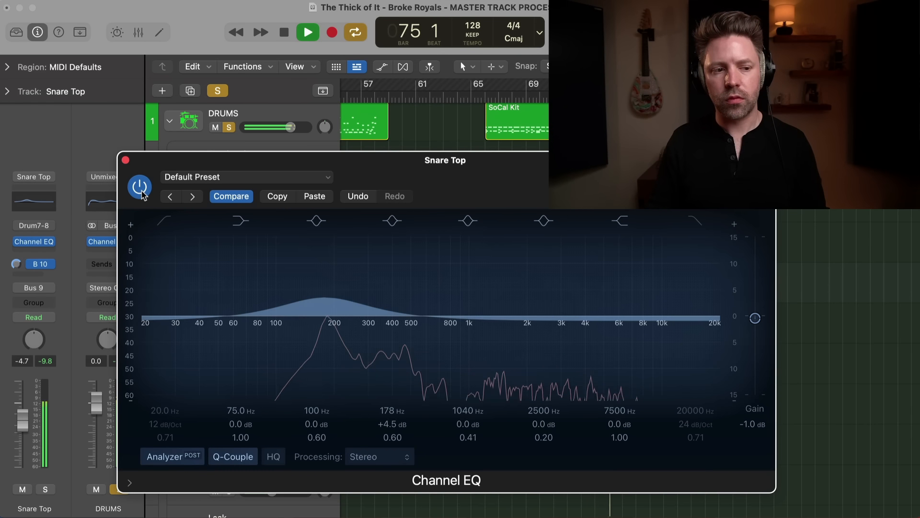
Close the Snare Top EQ, switch the solo from DRUMS to Snare Top, and stop playback.
{"action": "left_click", "coordinate": [126, 160]}
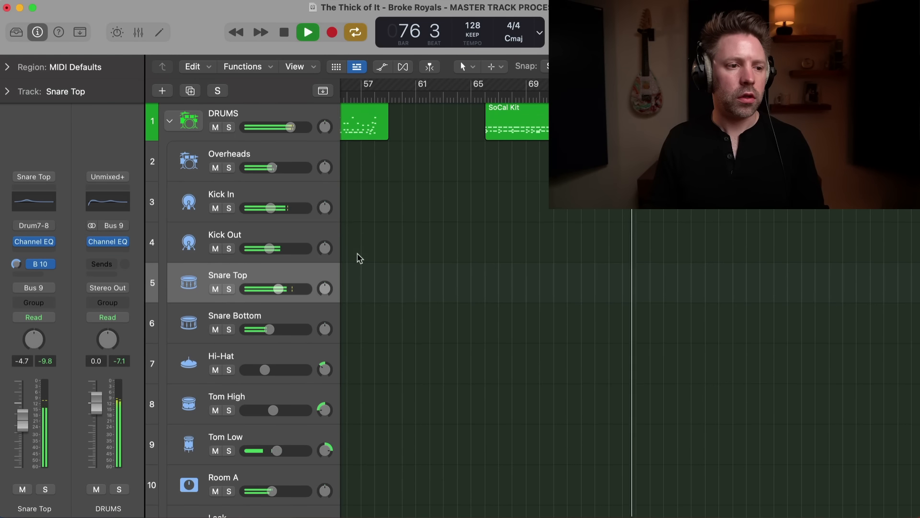
{"action": "scroll", "coordinate": [359, 258], "scroll_direction": "down", "scroll_amount": 1}
{"action": "key", "text": "s"}
{"action": "key", "text": "space"}
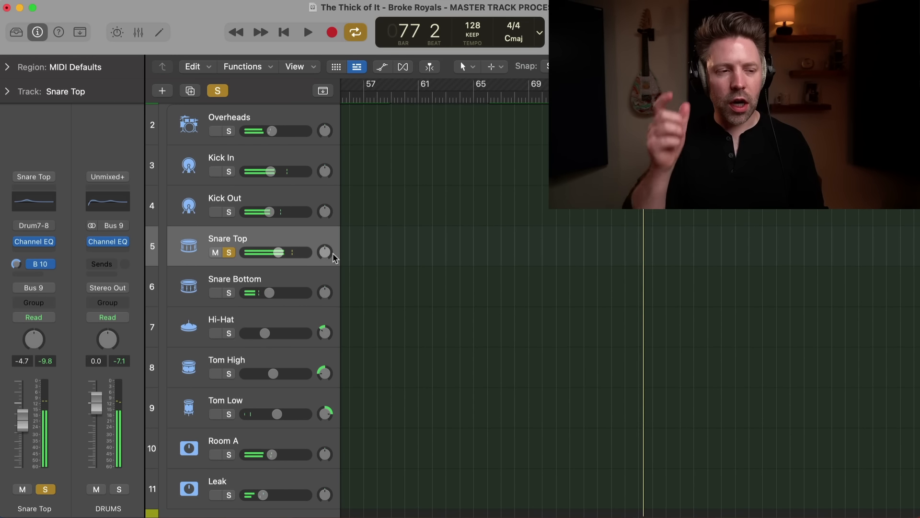
Play the soloed Snare Top, open its Channel EQ, and boost the 2500 Hz band to +6.3 dB at 4040 Hz.
{"action": "key", "text": "space"}
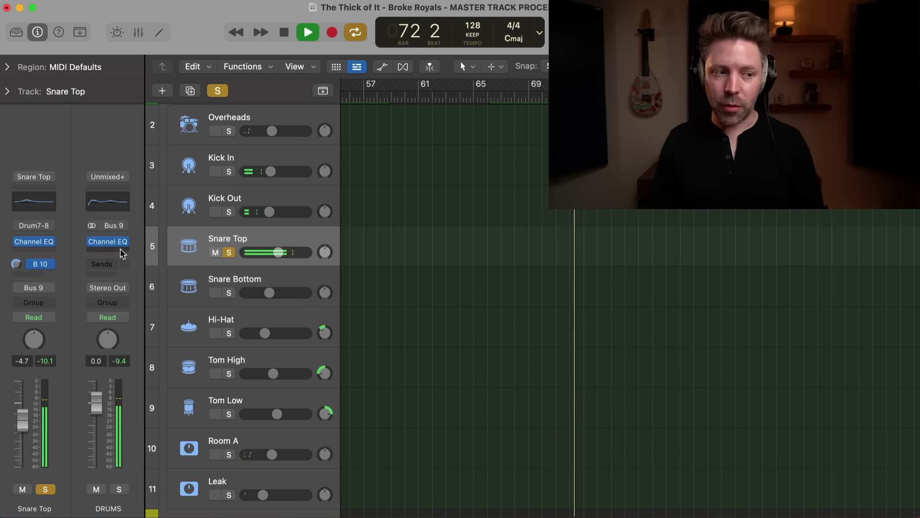
{"action": "left_click", "coordinate": [36, 243]}
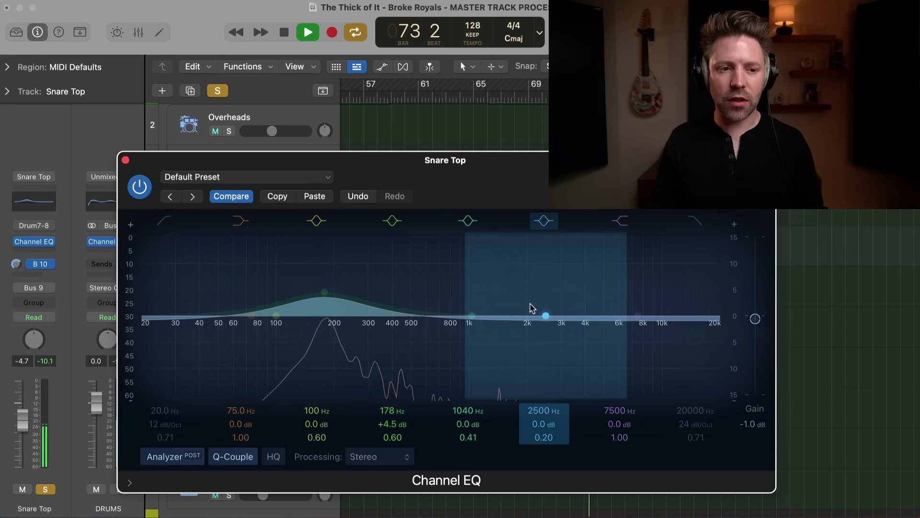
{"action": "left_click_drag", "start_coordinate": [546, 319], "coordinate": [585, 282]}
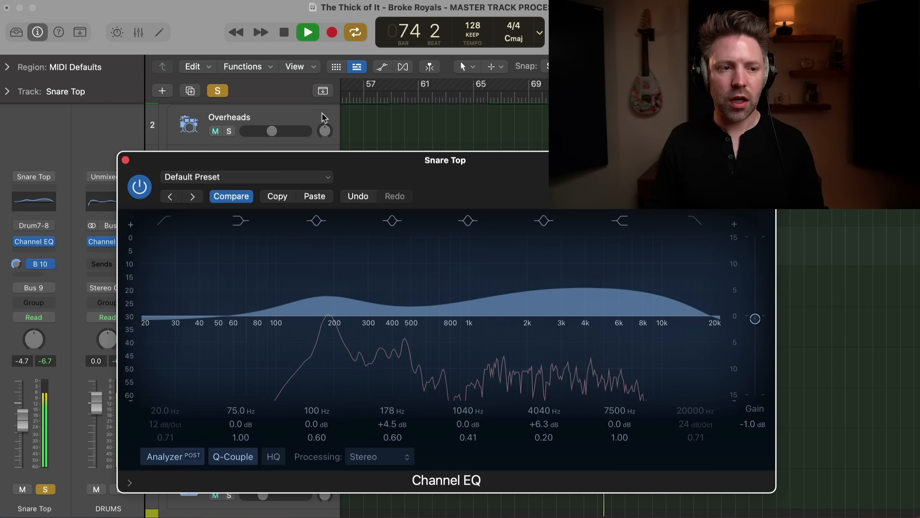
Switch the solo to DRUMS, raise the Snare Top's upper-mid boost to +8.5 dB at 4060 Hz, and unsolo DRUMS to play the full mix.
{"action": "scroll", "coordinate": [307, 116], "scroll_direction": "up", "scroll_amount": 2}
{"action": "left_click", "coordinate": [270, 116]}
{"action": "key", "text": "s"}
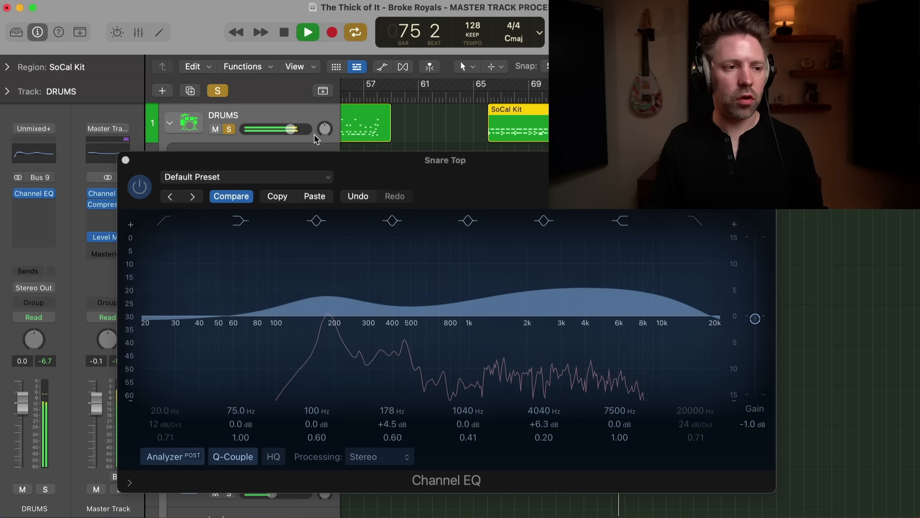
{"action": "left_click_drag", "start_coordinate": [585, 285], "coordinate": [586, 271]}
{"action": "key", "text": "s"}
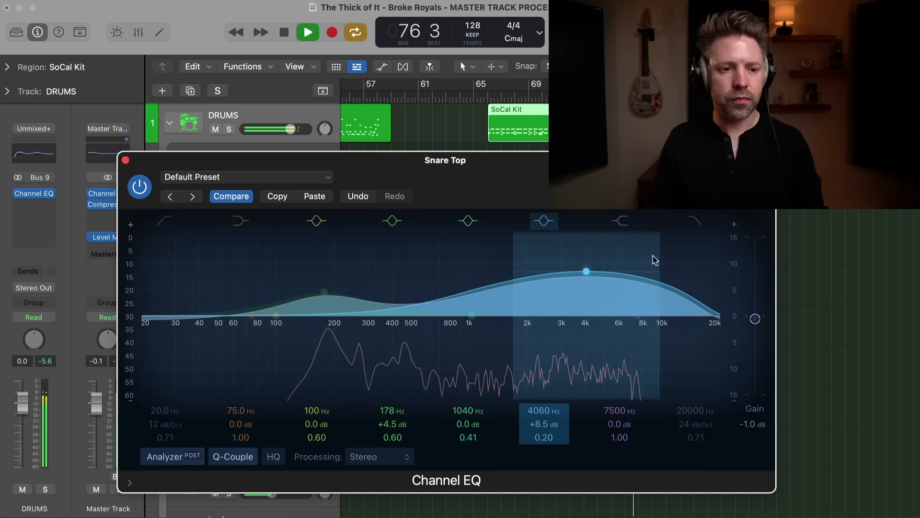
Solo DRUMS again and reshape the Snare Top's upper-mid boost into a -1.9 dB cut at 4960 Hz with a Q of 1.10.
{"action": "left_click_drag", "start_coordinate": [659, 253], "coordinate": [643, 254]}
{"action": "key", "text": "s"}
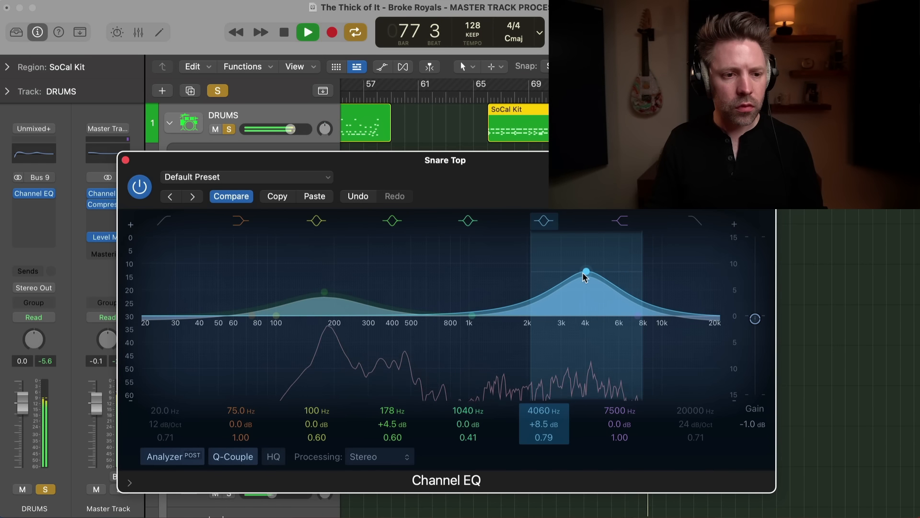
{"action": "left_click_drag", "start_coordinate": [584, 277], "coordinate": [600, 341]}
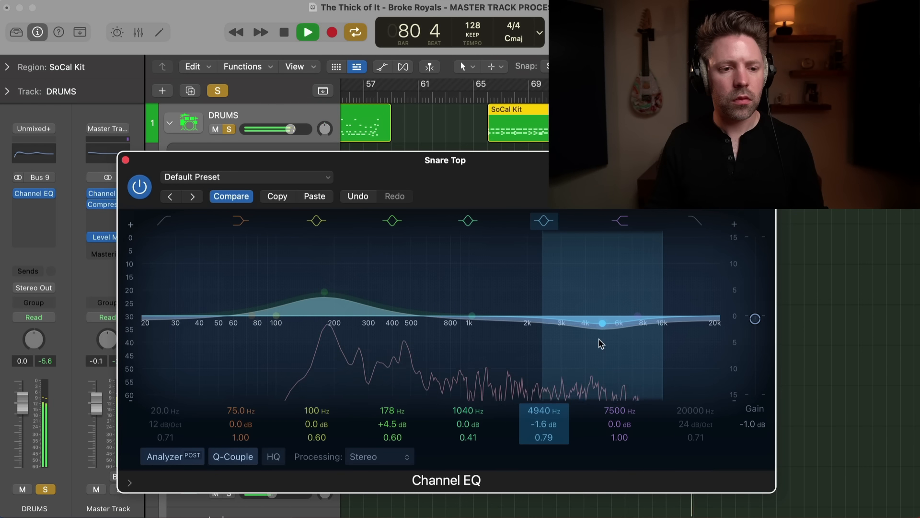
{"action": "left_click_drag", "start_coordinate": [664, 277], "coordinate": [660, 276]}
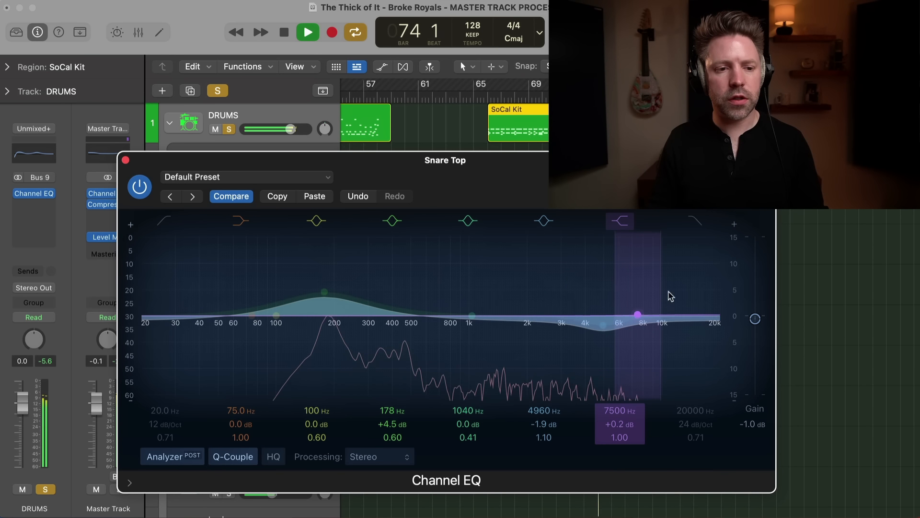
Try a high-shelf boost of about 2.8 dB near 7550 Hz in the Snare Top EQ during playback.
{"action": "left_click_drag", "start_coordinate": [668, 301], "coordinate": [667, 281]}
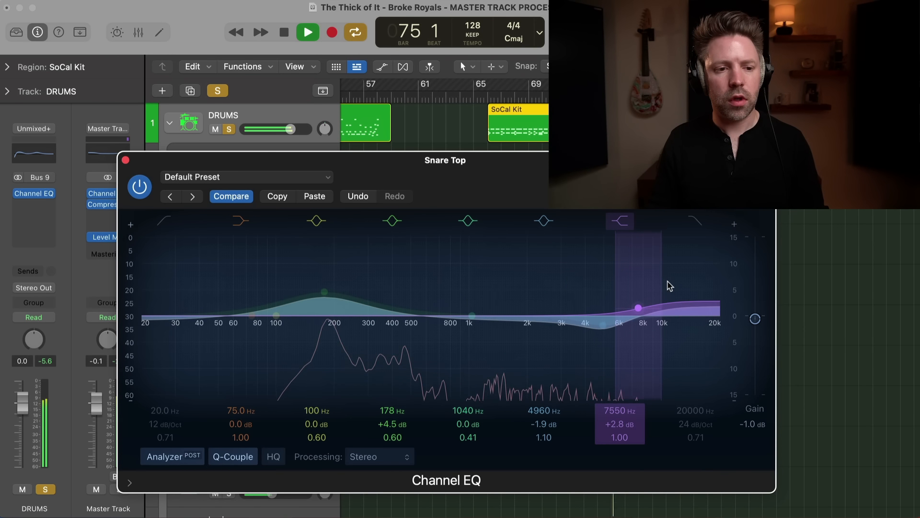
{"action": "mouse_move", "coordinate": [640, 309]}
{"action": "left_mouse_down"}
{"action": "mouse_move", "coordinate": [595, 285]}
{"action": "mouse_move", "coordinate": [595, 298]}
{"action": "mouse_move", "coordinate": [632, 300]}
{"action": "mouse_move", "coordinate": [636, 310]}
{"action": "left_mouse_up"}
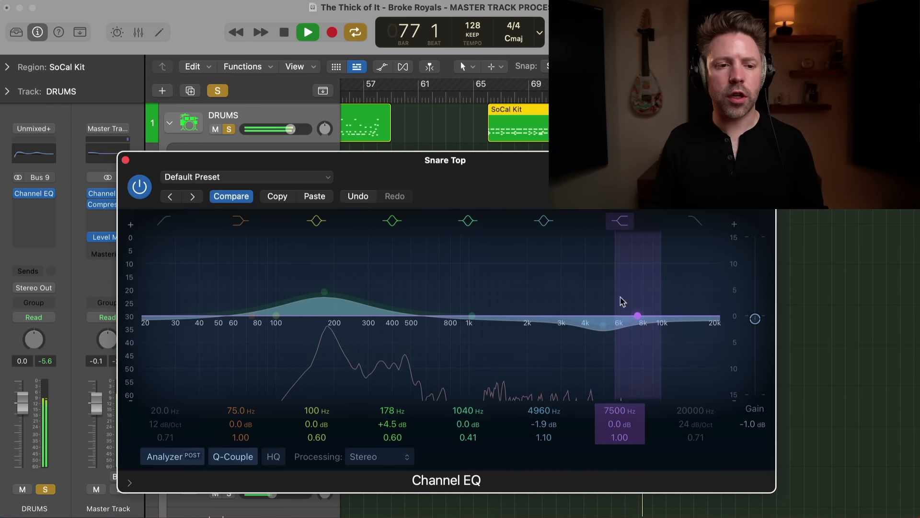
{"action": "key", "text": "space"}
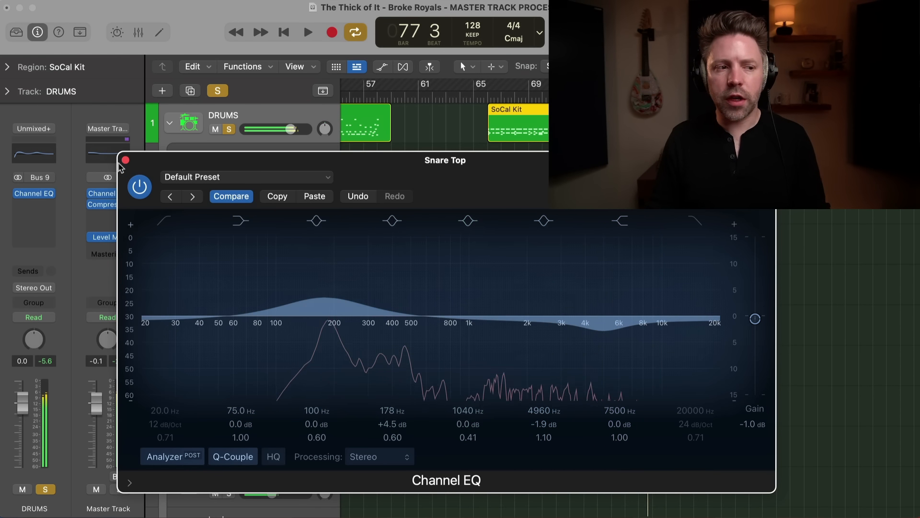
Compare the Snare Top sound with its Channel EQ bypassed and active during playback.
{"action": "left_click", "coordinate": [138, 188]}
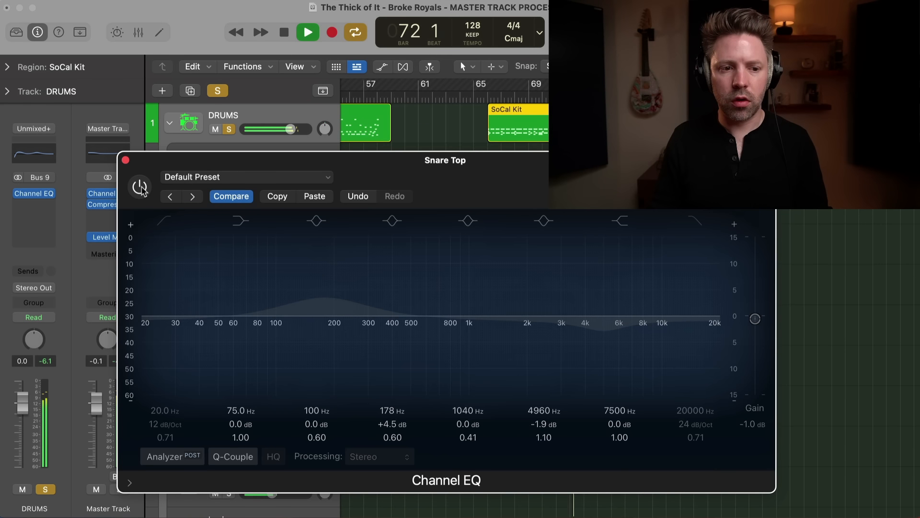
{"action": "left_click", "coordinate": [140, 187]}
{"action": "left_click", "coordinate": [140, 188]}
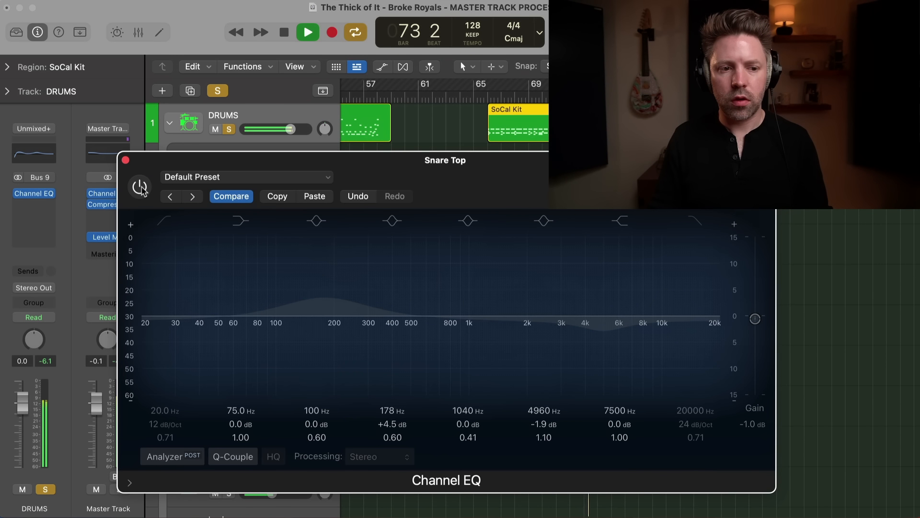
{"action": "left_click", "coordinate": [140, 188]}
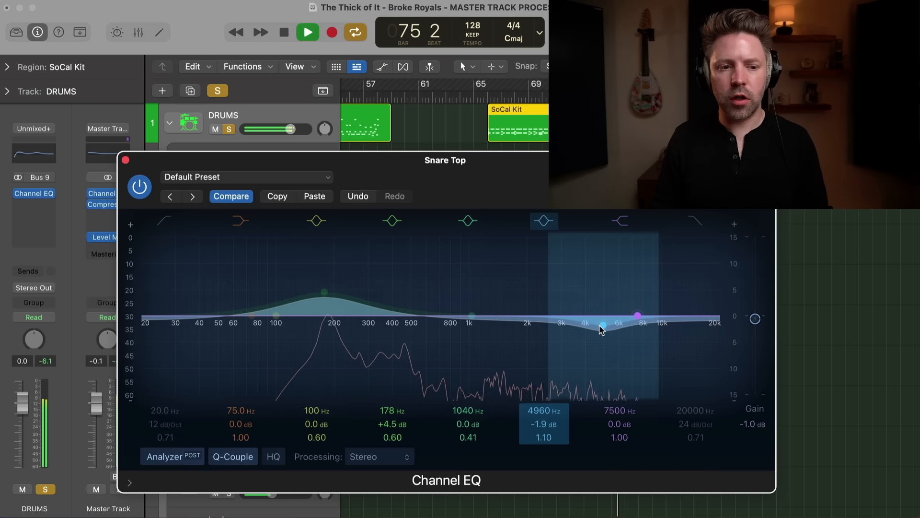
Set the Snare Top EQ's high-mid cut to -1.0 dB at 5000 Hz, check it against bypass and close the EQ.
{"action": "left_click_drag", "start_coordinate": [602, 327], "coordinate": [604, 324]}
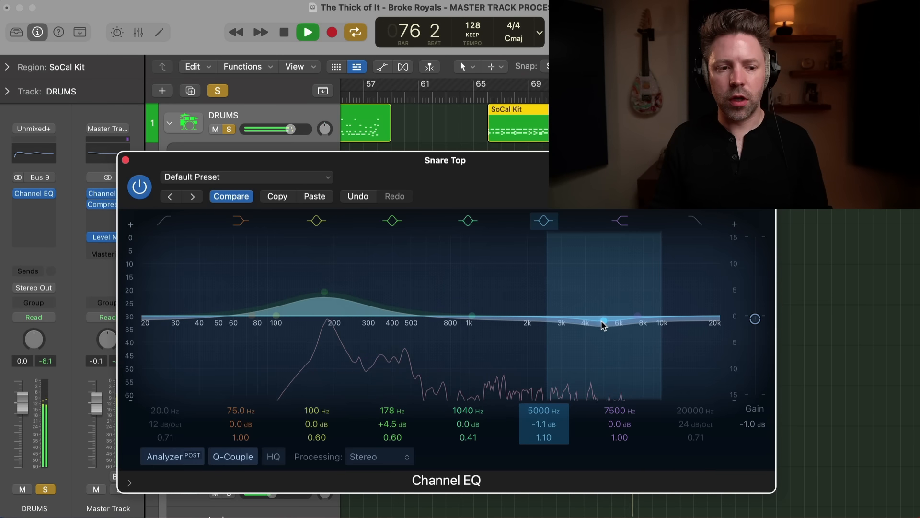
{"action": "left_click", "coordinate": [138, 185]}
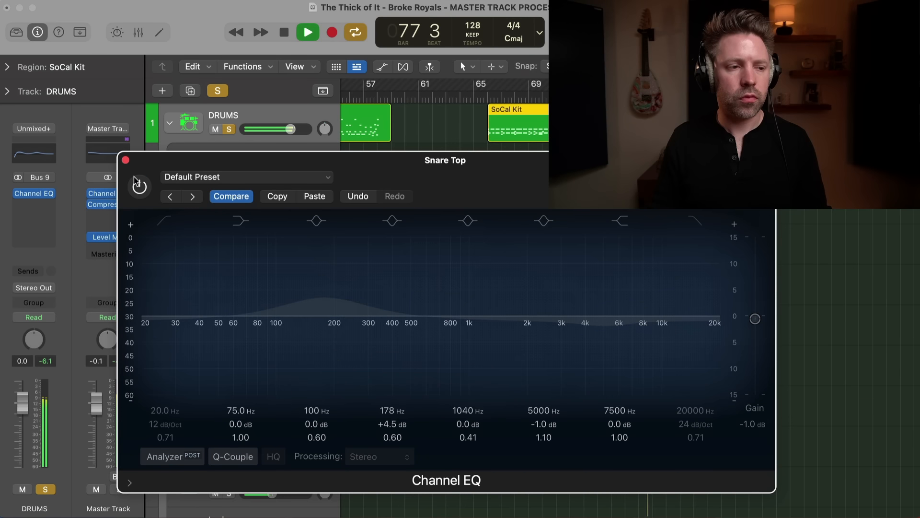
{"action": "left_click", "coordinate": [138, 184]}
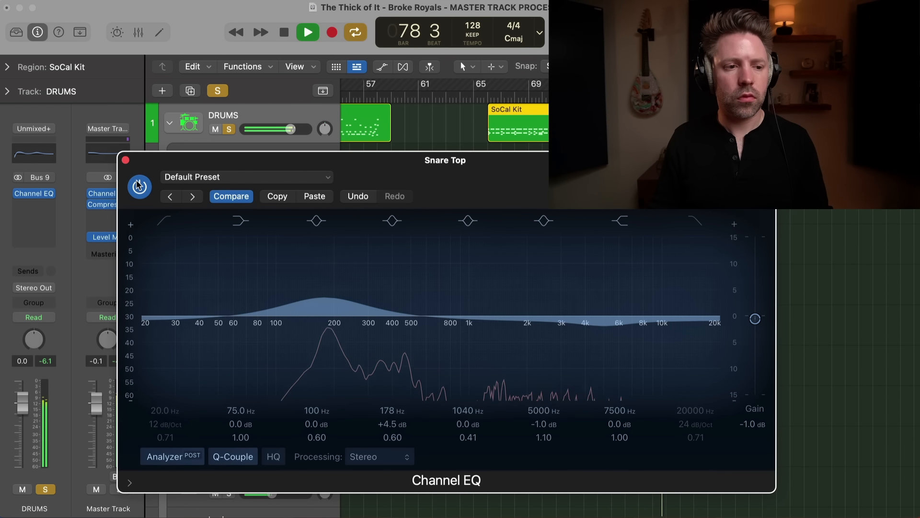
{"action": "left_click", "coordinate": [126, 160]}
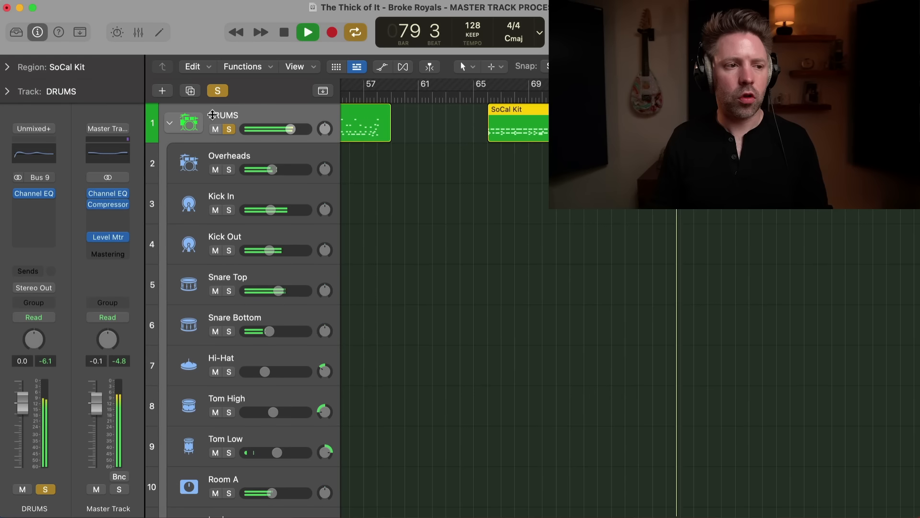
Unsolo the DRUMS track and stop playback.
{"action": "key", "text": "s"}
{"action": "scroll", "coordinate": [415, 257], "scroll_direction": "down", "scroll_amount": 5}
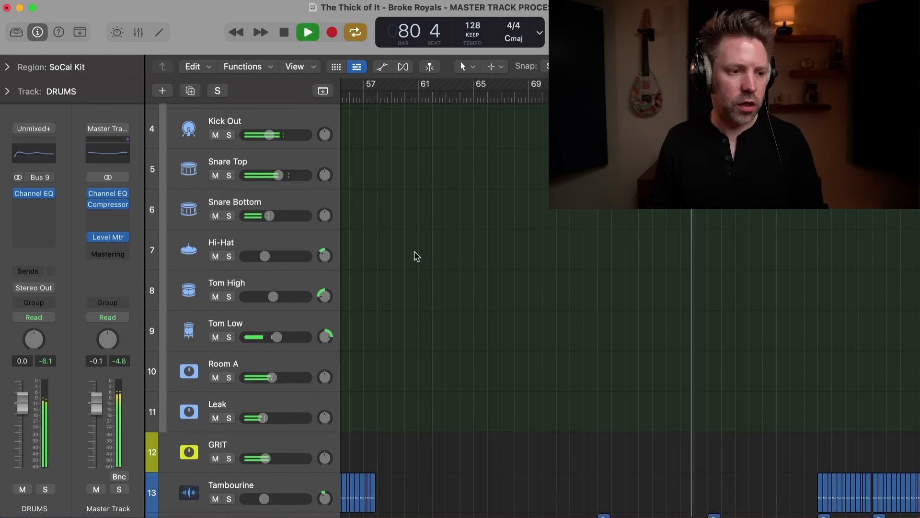
{"action": "key", "text": "space"}
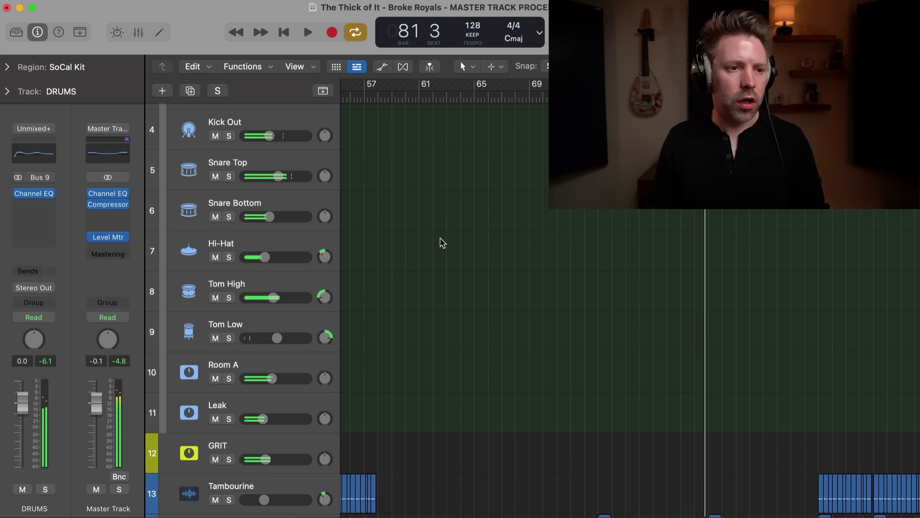
Turn off cycle mode and place the playhead at bar 40.
{"action": "scroll", "coordinate": [439, 243], "scroll_direction": "left", "scroll_amount": 10}
{"action": "scroll", "coordinate": [440, 242], "scroll_direction": "up", "scroll_amount": 5}
{"action": "key", "text": "c"}
{"action": "left_click", "coordinate": [389, 98]}
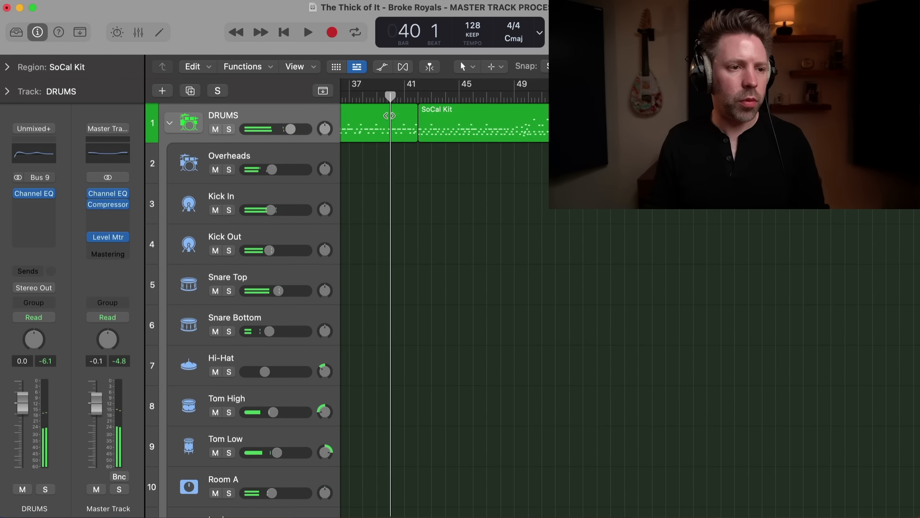
Select the Tom Low track and play the song from bar 40 with DRUMS soloed.
{"action": "left_click", "coordinate": [248, 399]}
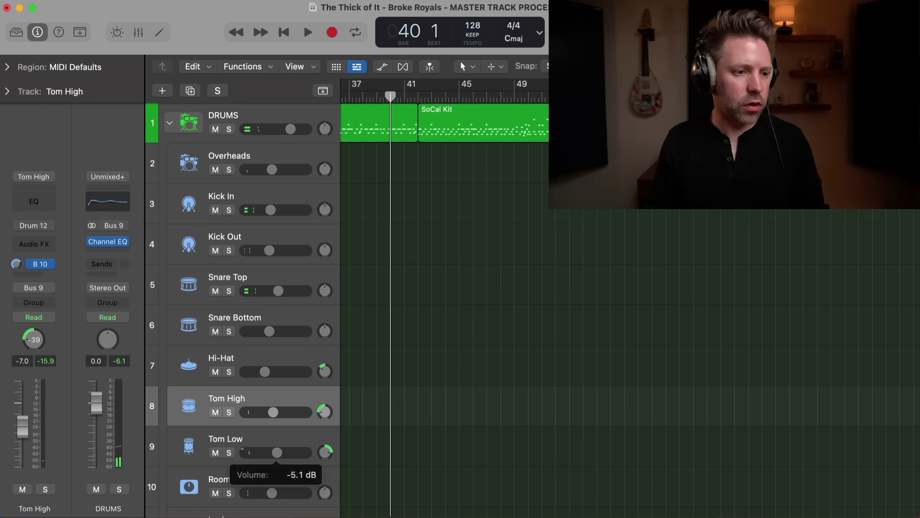
{"action": "right_click", "coordinate": [238, 442]}
{"action": "left_click", "coordinate": [228, 438]}
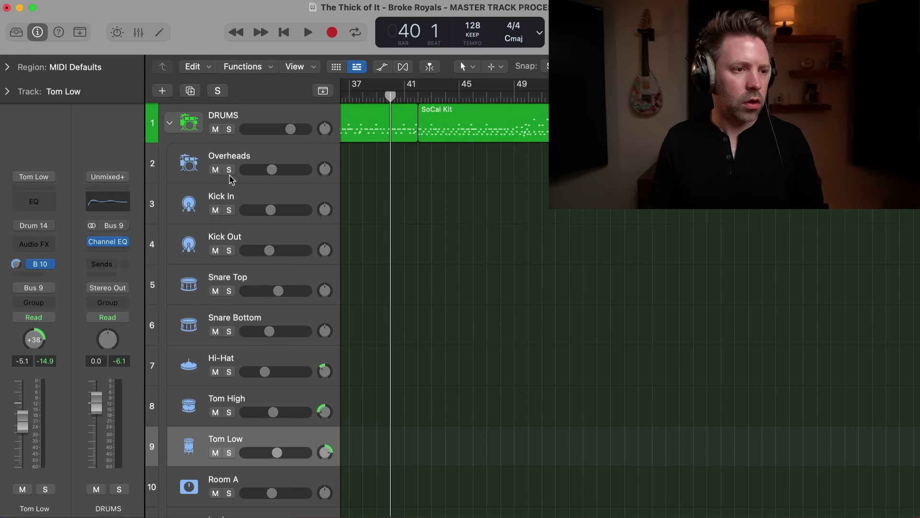
{"action": "left_click", "coordinate": [229, 129]}
{"action": "key", "text": "space"}
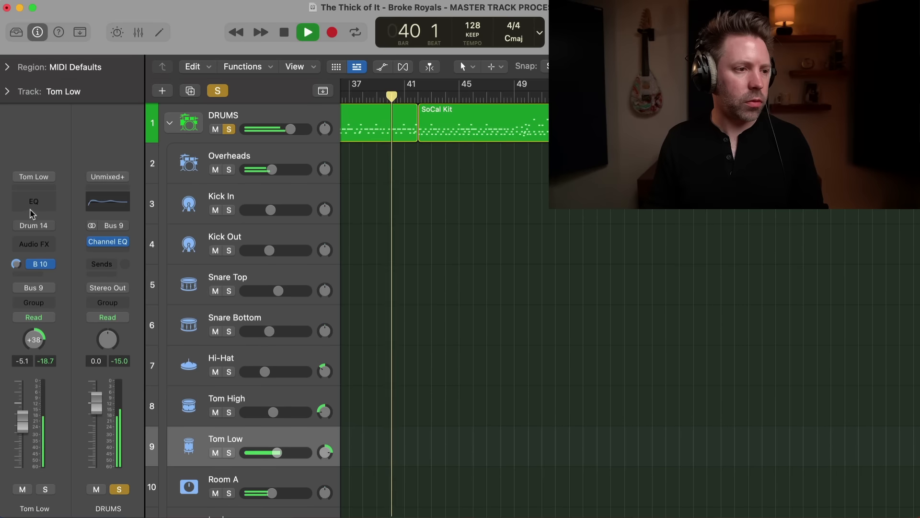
Add a Channel EQ to Tom Low with a -4.2 dB cut at 630 Hz and a +2.6 dB low shelf at 77 Hz, Q 1.30.
{"action": "left_click", "coordinate": [31, 200]}
{"action": "left_click_drag", "start_coordinate": [617, 322], "coordinate": [575, 348]}
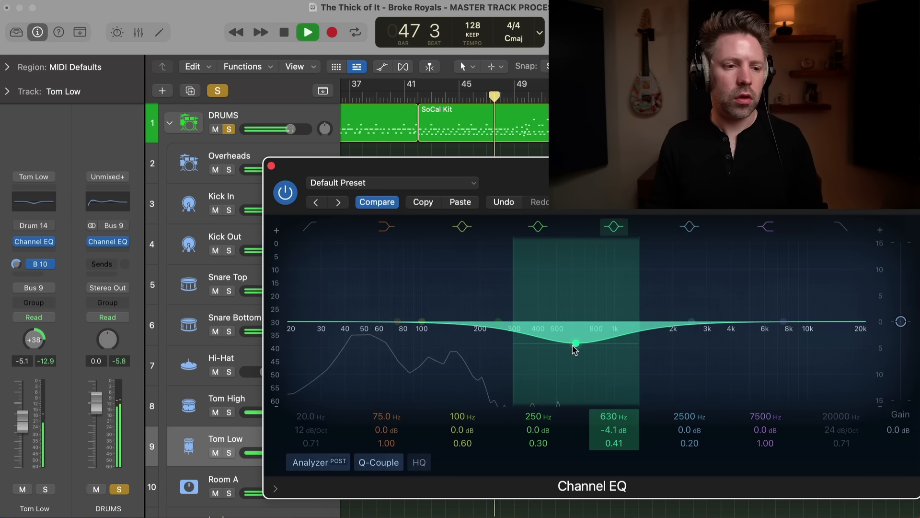
{"action": "left_click_drag", "start_coordinate": [575, 351], "coordinate": [575, 351]}
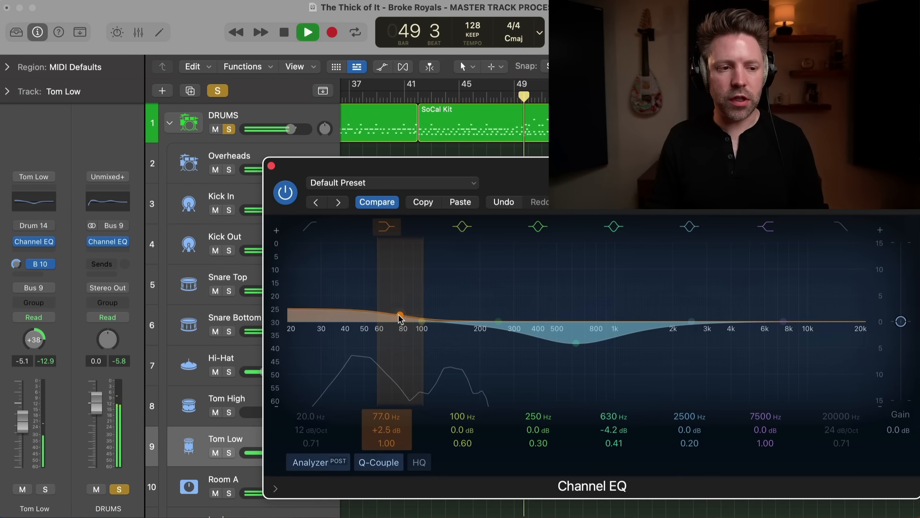
{"action": "left_click_drag", "start_coordinate": [420, 294], "coordinate": [416, 294]}
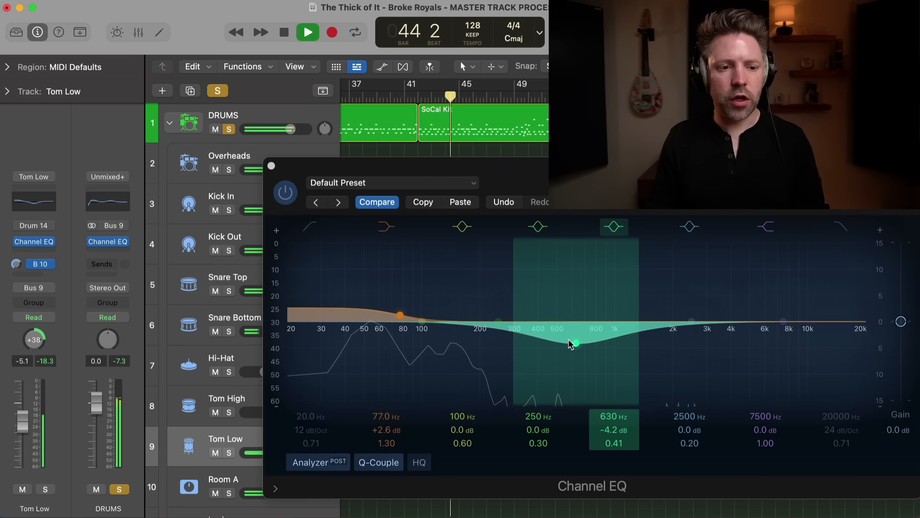
Compare Tom Low with its EQ bypassed and active, first within the kit and with the track soloed.
{"action": "left_click", "coordinate": [283, 201]}
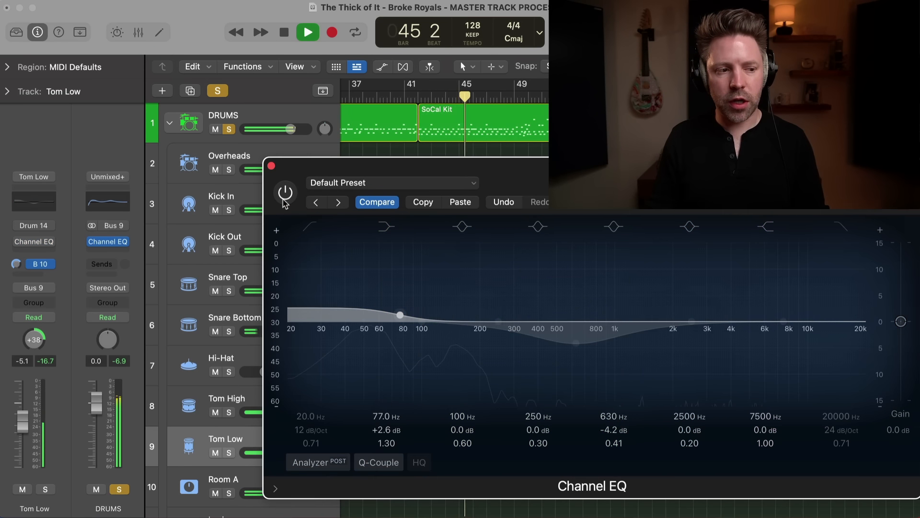
{"action": "left_click", "coordinate": [284, 194]}
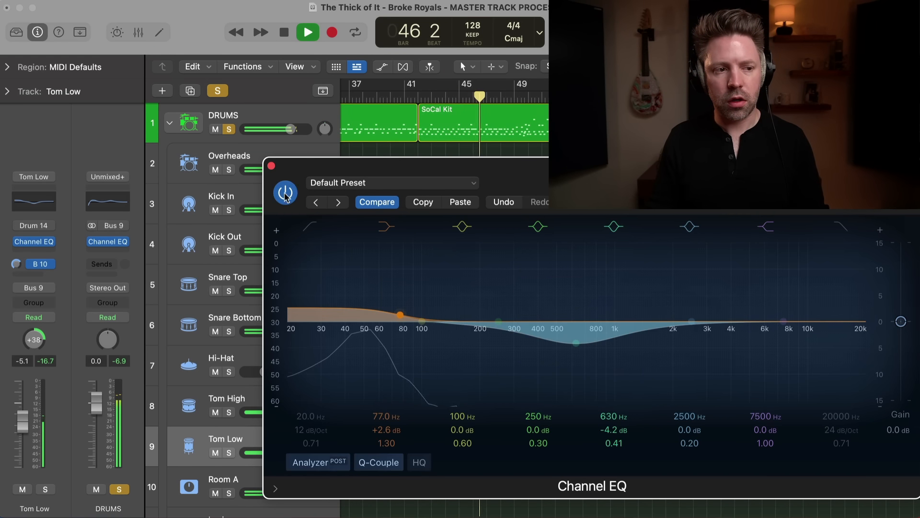
{"action": "left_click", "coordinate": [245, 194]}
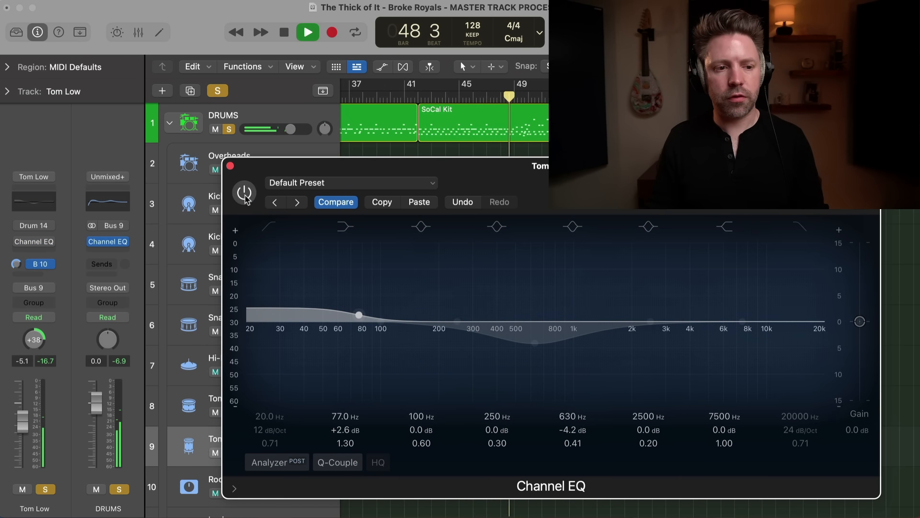
{"action": "left_click", "coordinate": [245, 196]}
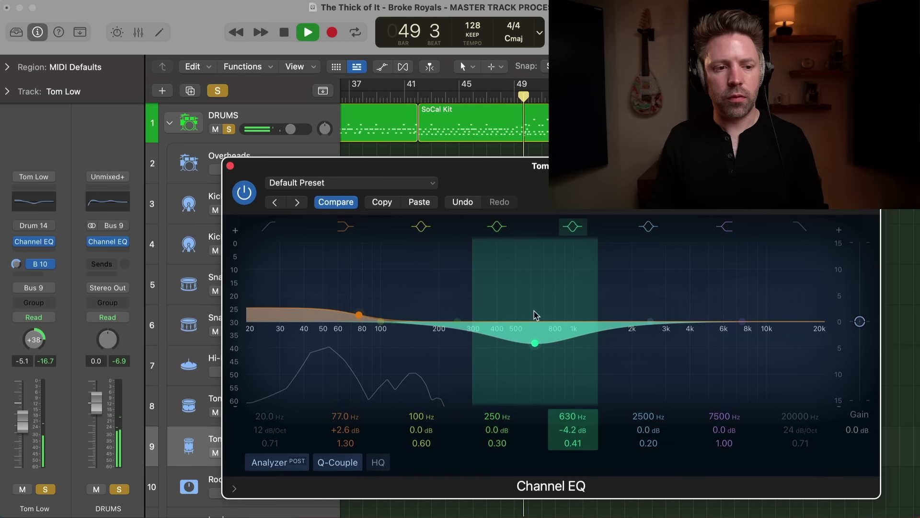
Set the Tom Low EQ's 630 Hz cut to -4.3 dB, stop playback and close the EQ.
{"action": "left_click_drag", "start_coordinate": [537, 343], "coordinate": [536, 345]}
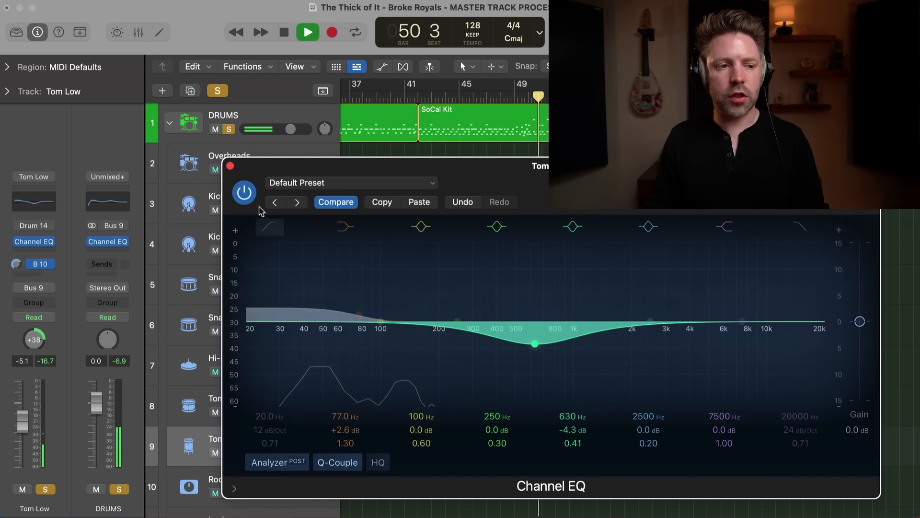
{"action": "left_click", "coordinate": [244, 192]}
{"action": "key", "text": "space"}
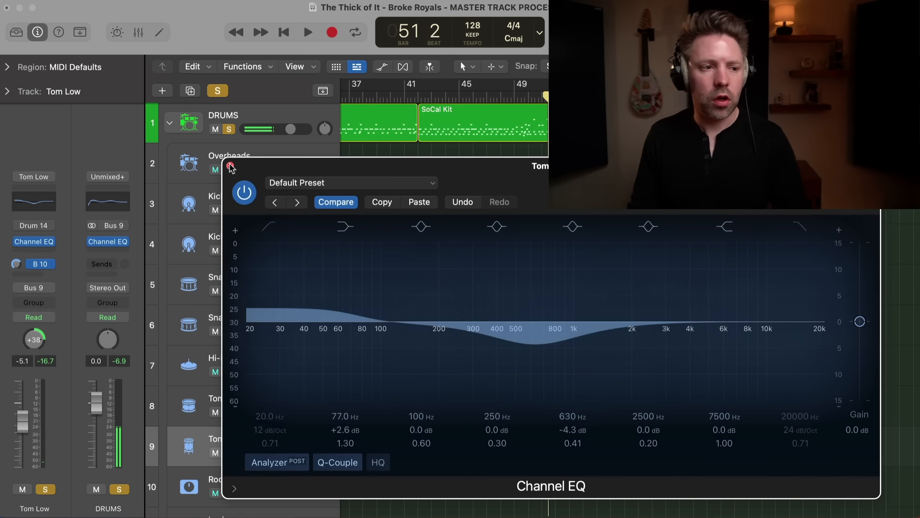
{"action": "left_click", "coordinate": [230, 167]}
Select the Tom High track, clear all solos and play from around bar 43.
{"action": "scroll", "coordinate": [283, 284], "scroll_direction": "down", "scroll_amount": 4}
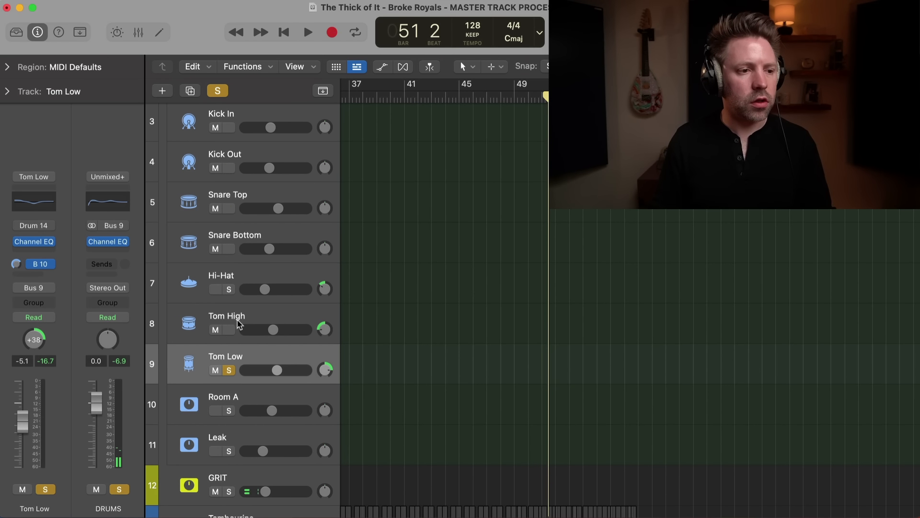
{"action": "left_click", "coordinate": [252, 317]}
{"action": "left_click", "coordinate": [432, 100]}
{"action": "left_click", "coordinate": [218, 92]}
{"action": "key", "text": "space"}
Add a Channel EQ to Tom High and solo the DRUMS track.
{"action": "left_click", "coordinate": [33, 201]}
{"action": "left_click_drag", "start_coordinate": [363, 159], "coordinate": [258, 158]}
{"action": "scroll", "coordinate": [268, 127], "scroll_direction": "up", "scroll_amount": 3}
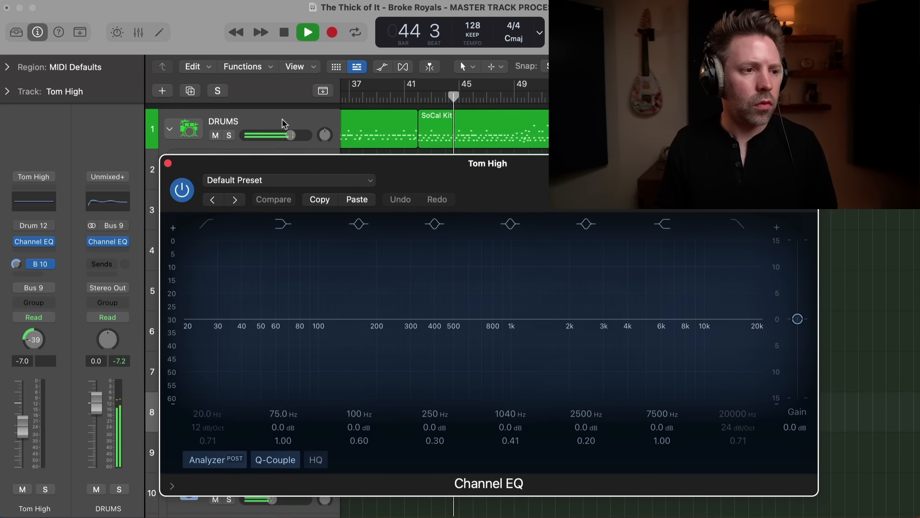
{"action": "left_click", "coordinate": [229, 129]}
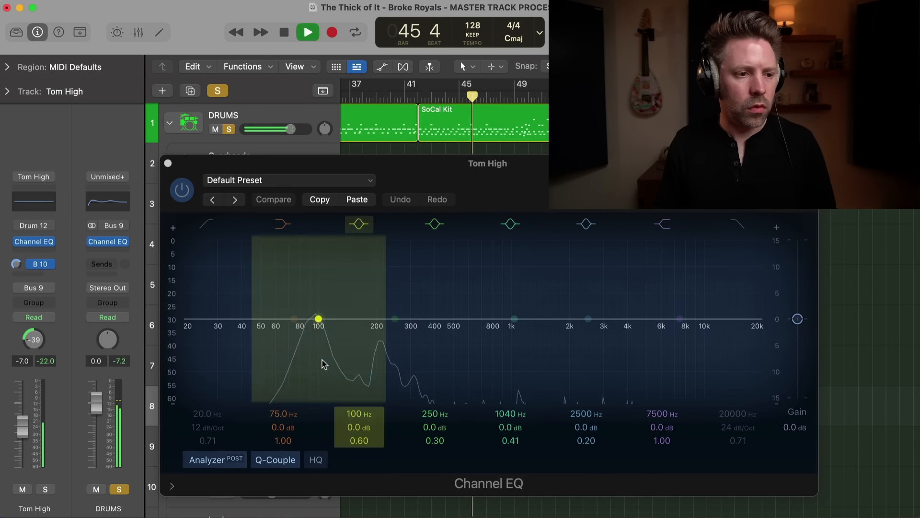
Try the 250 Hz band in the Tom High EQ, reset its gain to 0.0 dB and close the EQ with playback stopped.
{"action": "left_click_drag", "start_coordinate": [397, 318], "coordinate": [402, 317]}
{"action": "left_click", "coordinate": [401, 318], "text": "alt"}
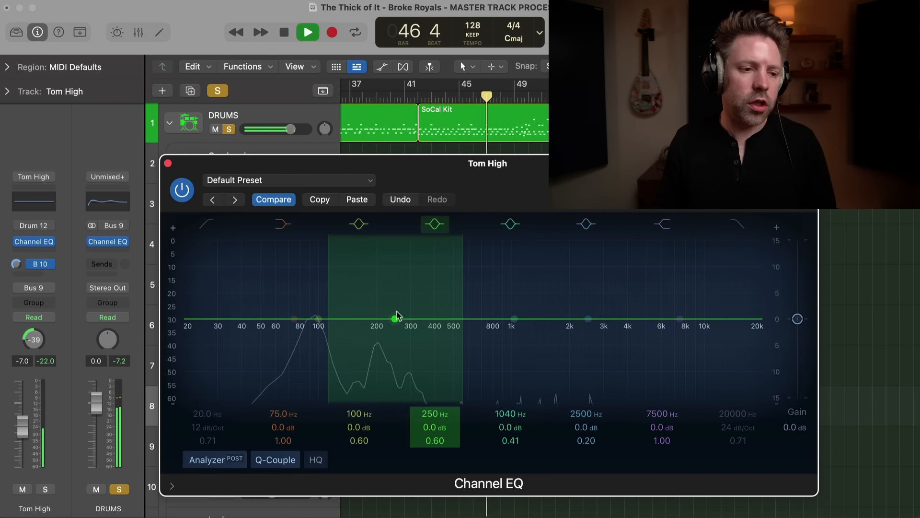
{"action": "key", "text": "space"}
{"action": "left_click", "coordinate": [168, 163]}
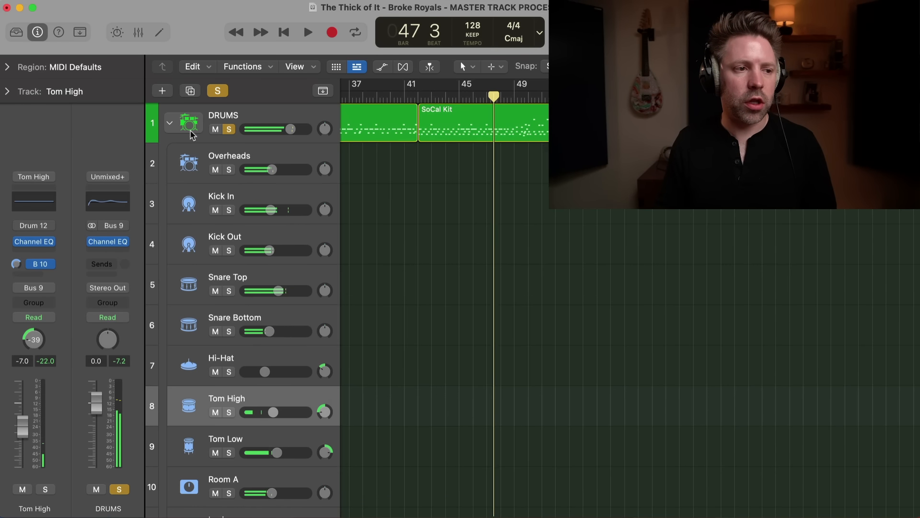
Clear the DRUMS solo and select the BASS track.
{"action": "left_click", "coordinate": [217, 93]}
{"action": "scroll", "coordinate": [404, 295], "scroll_direction": "down", "scroll_amount": 2}
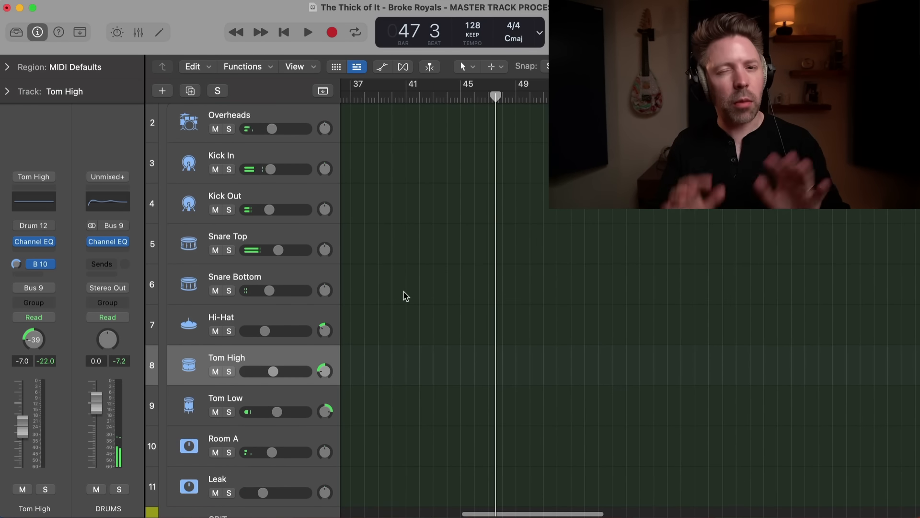
{"action": "scroll", "coordinate": [404, 296], "scroll_direction": "down", "scroll_amount": 4}
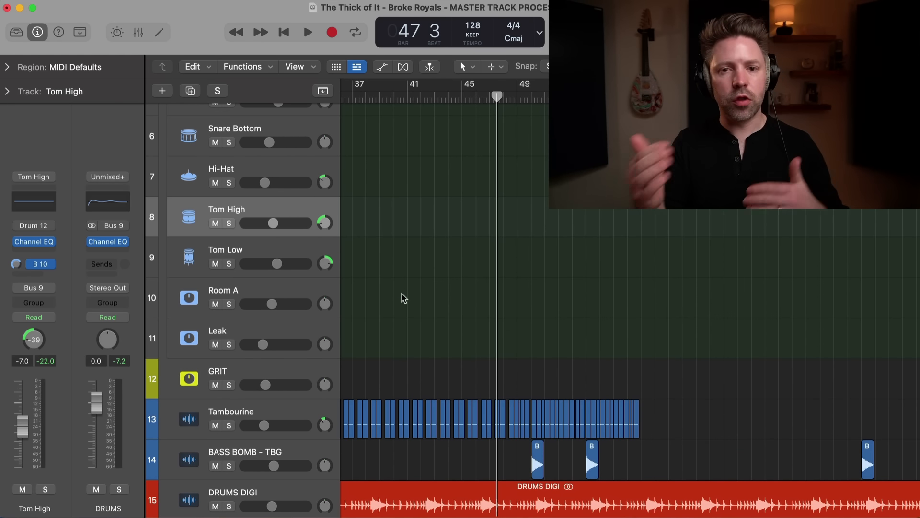
{"action": "scroll", "coordinate": [402, 296], "scroll_direction": "down", "scroll_amount": 6}
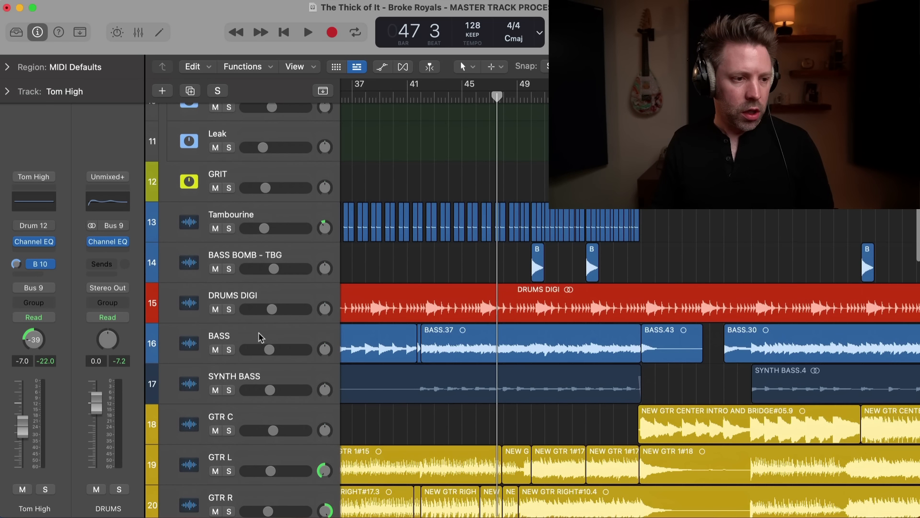
{"action": "left_click", "coordinate": [259, 337]}
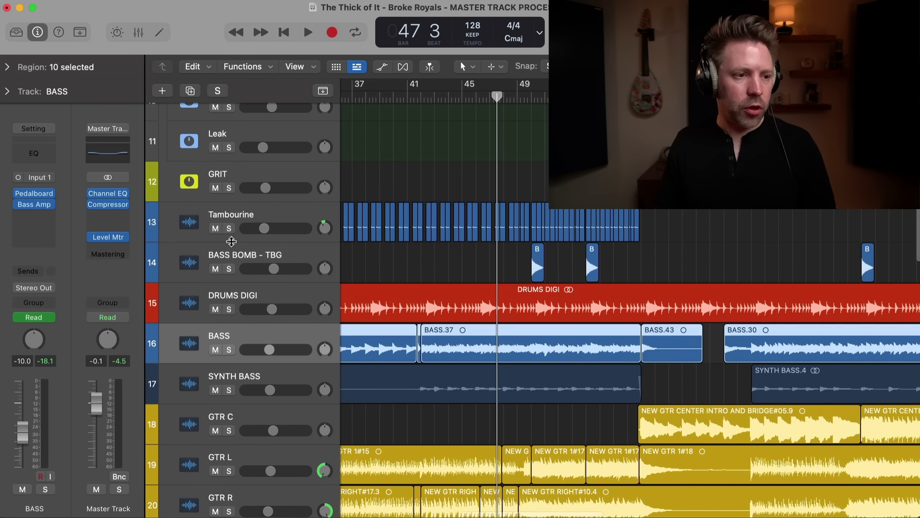
{"action": "scroll", "coordinate": [303, 211], "scroll_direction": "down", "scroll_amount": 1}
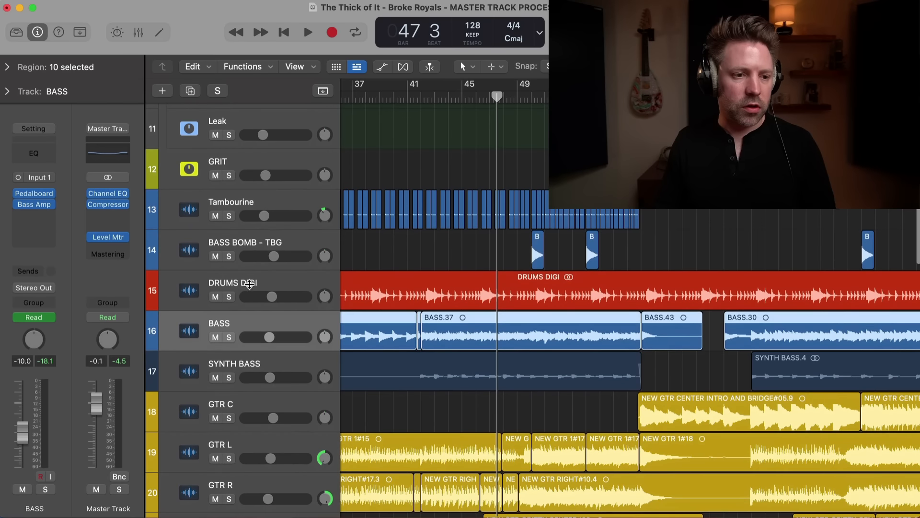
Play the full mix from about bar 47 to bar 52 to judge the BASS track, and stop playback.
{"action": "key", "text": "space"}
{"action": "mouse_move", "coordinate": [107, 239]}
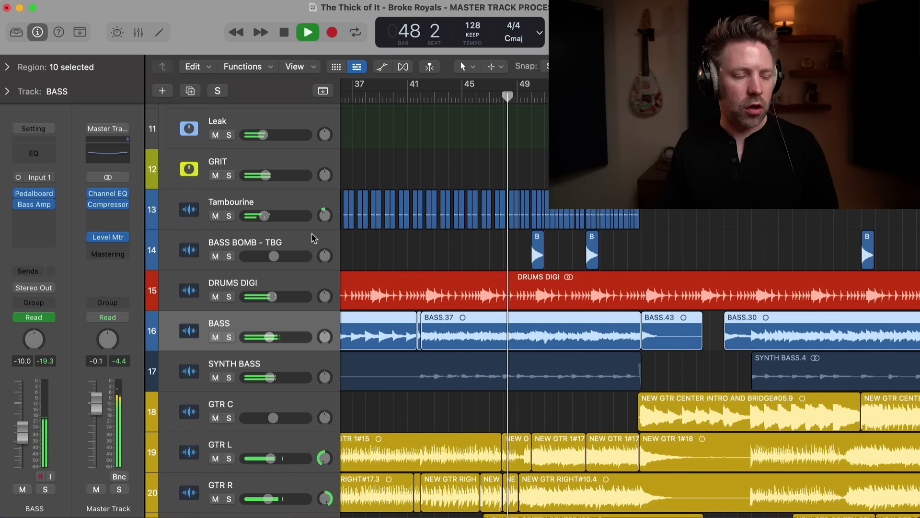
{"action": "scroll", "coordinate": [410, 306], "scroll_direction": "down", "scroll_amount": 1}
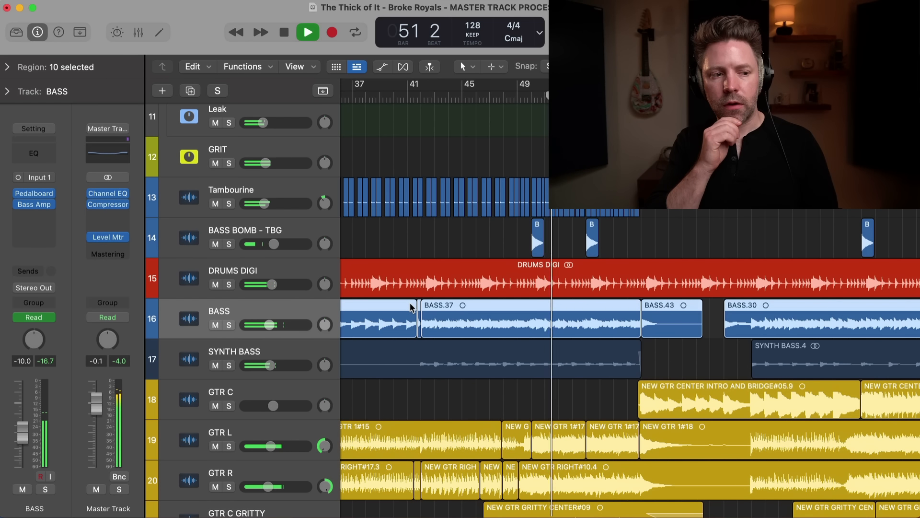
{"action": "key", "text": "space"}
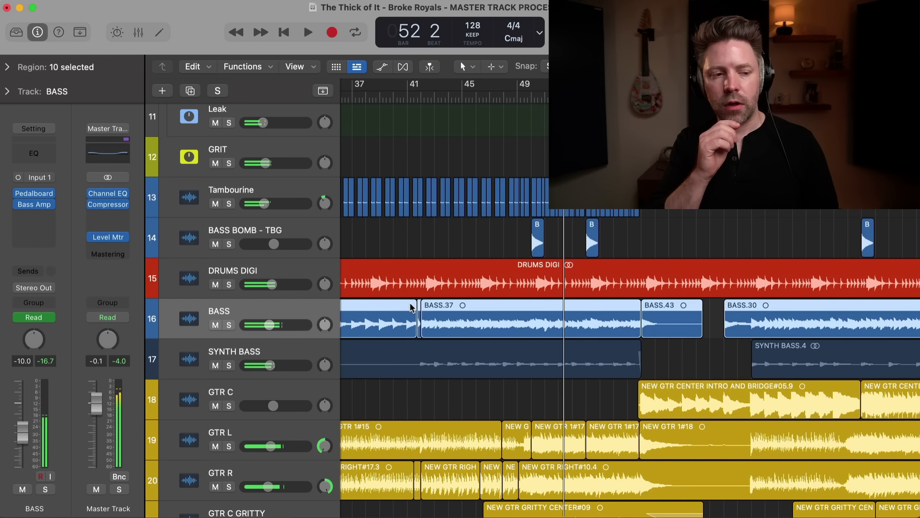
{"action": "key", "text": "s"}
{"action": "key", "text": "s"}
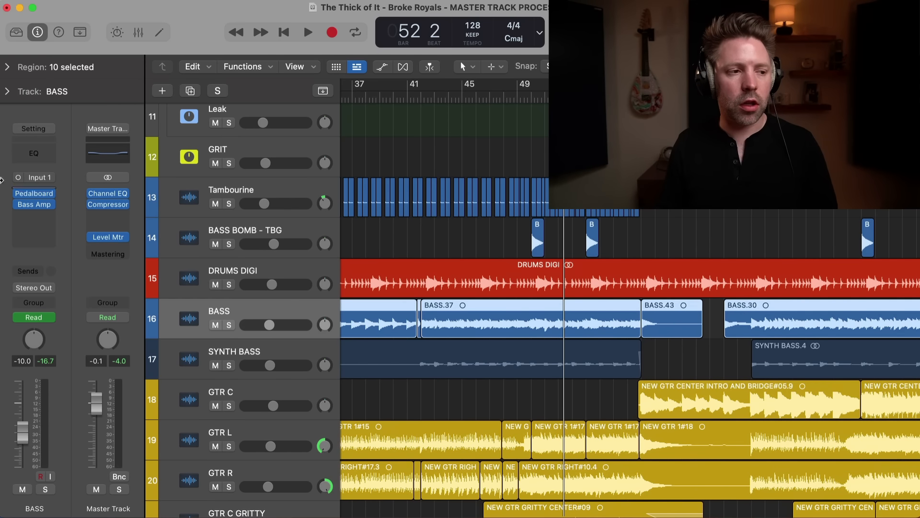
Insert a Channel EQ on BASS during playback, boost the low shelf +4.7 dB at 86 Hz, and check it with solo toggled.
{"action": "key", "text": "space"}
{"action": "left_click", "coordinate": [31, 154]}
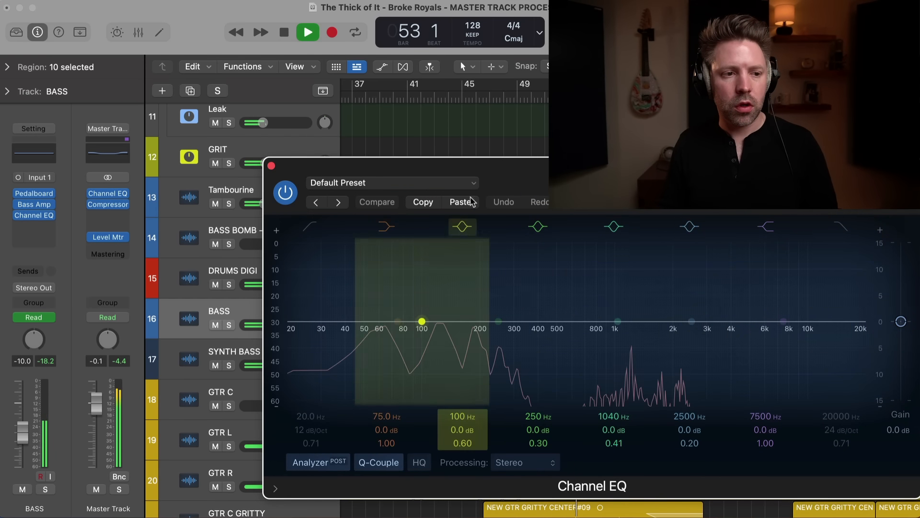
{"action": "left_click_drag", "start_coordinate": [500, 171], "coordinate": [385, 165]}
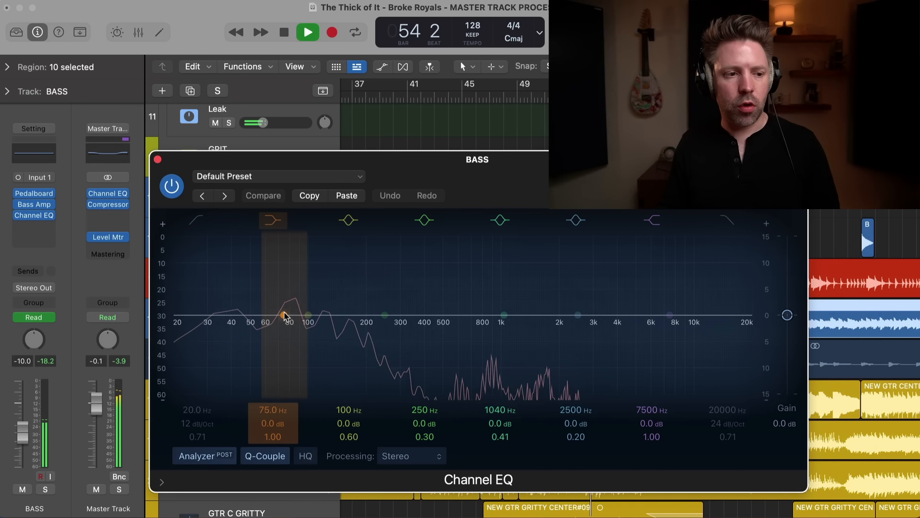
{"action": "left_click_drag", "start_coordinate": [283, 312], "coordinate": [296, 287]}
{"action": "key", "text": "s"}
{"action": "key", "text": "s"}
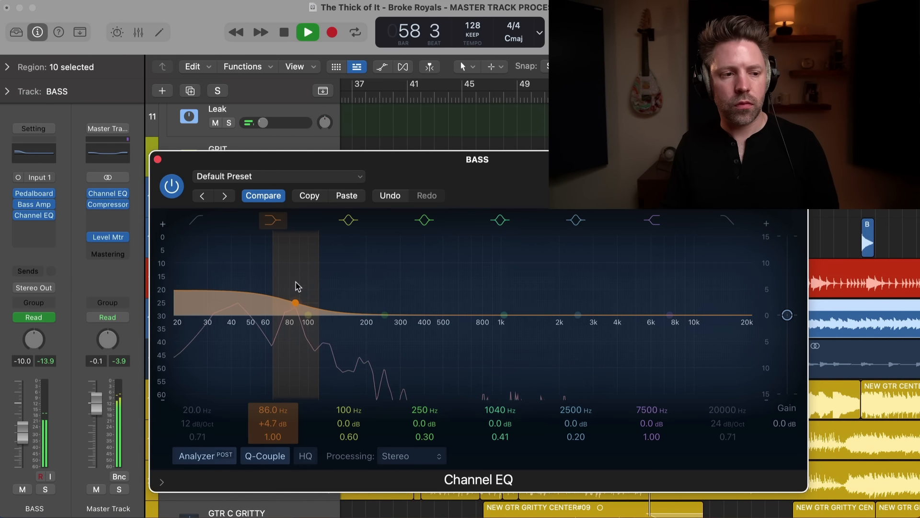
Turn on cycle playback from about bar 72 and set the BASS low-shelf boost to +4.2 dB.
{"action": "key", "text": "space"}
{"action": "scroll", "coordinate": [504, 104], "scroll_direction": "right", "scroll_amount": 5}
{"action": "key", "text": "c"}
{"action": "key", "text": "space"}
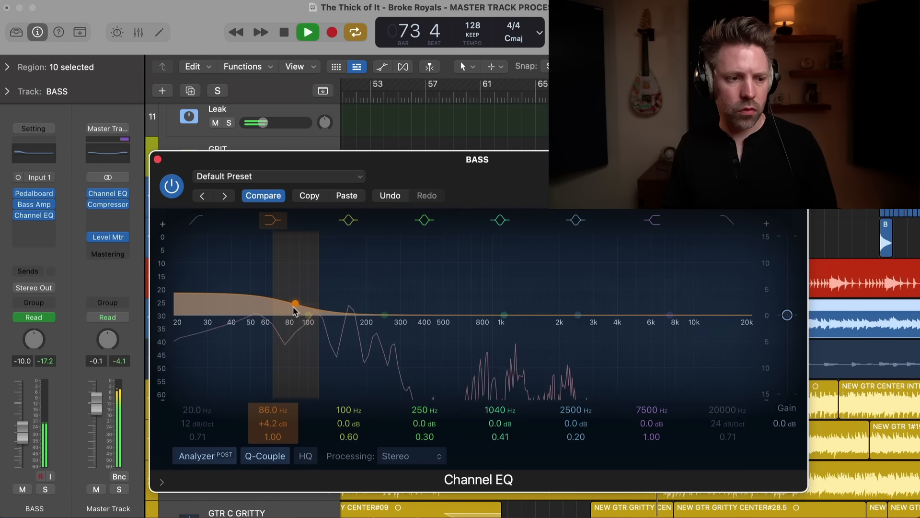
Enable the BASS low cut at 25.8 Hz, 18 dB/Oct, Q 0.83, and compare the soloed EQ with its bypass.
{"action": "left_click", "coordinate": [201, 222]}
{"action": "key", "text": "space"}
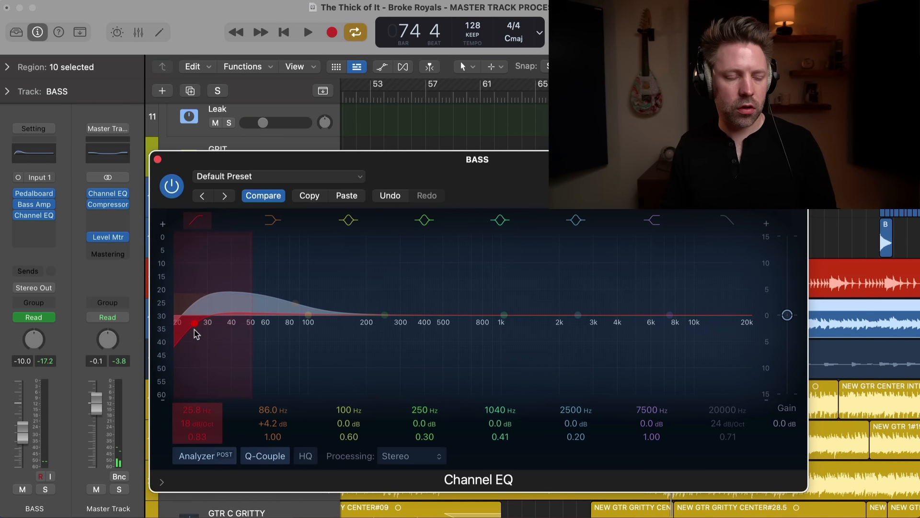
{"action": "key", "text": "space"}
{"action": "key", "text": "s"}
{"action": "left_click", "coordinate": [178, 185]}
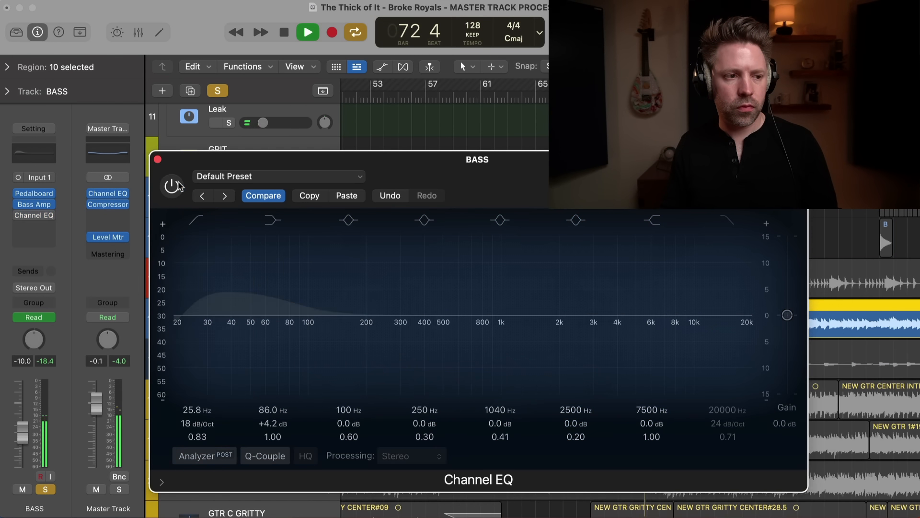
{"action": "left_click", "coordinate": [178, 185]}
{"action": "key", "text": "s"}
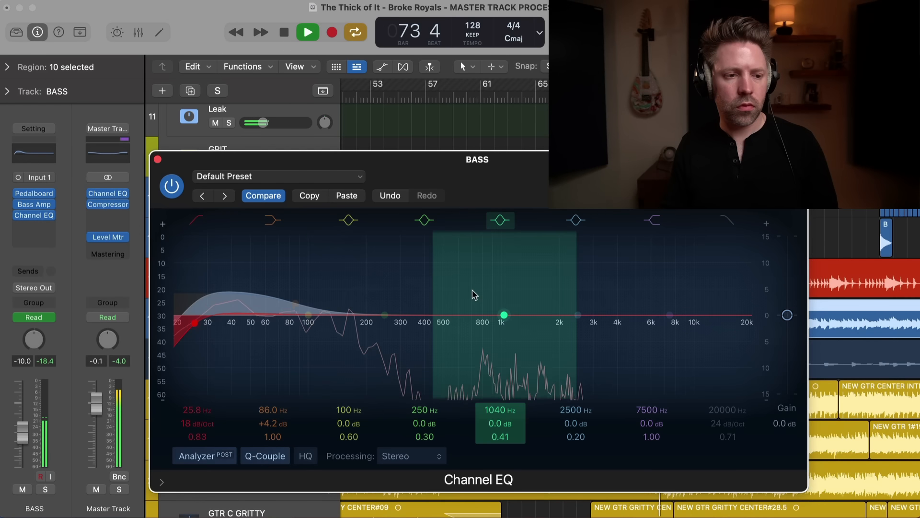
Boost the BASS mid band +2.0 dB at 1020 Hz and narrow it to Q 1.10.
{"action": "mouse_move", "coordinate": [504, 319]}
{"action": "left_mouse_down"}
{"action": "mouse_move", "coordinate": [450, 264]}
{"action": "mouse_move", "coordinate": [493, 259]}
{"action": "mouse_move", "coordinate": [551, 274]}
{"action": "mouse_move", "coordinate": [518, 275]}
{"action": "mouse_move", "coordinate": [493, 295]}
{"action": "mouse_move", "coordinate": [492, 214]}
{"action": "mouse_move", "coordinate": [529, 222]}
{"action": "mouse_move", "coordinate": [488, 221]}
{"action": "mouse_move", "coordinate": [499, 219]}
{"action": "mouse_move", "coordinate": [496, 267]}
{"action": "mouse_move", "coordinate": [508, 305]}
{"action": "left_mouse_up"}
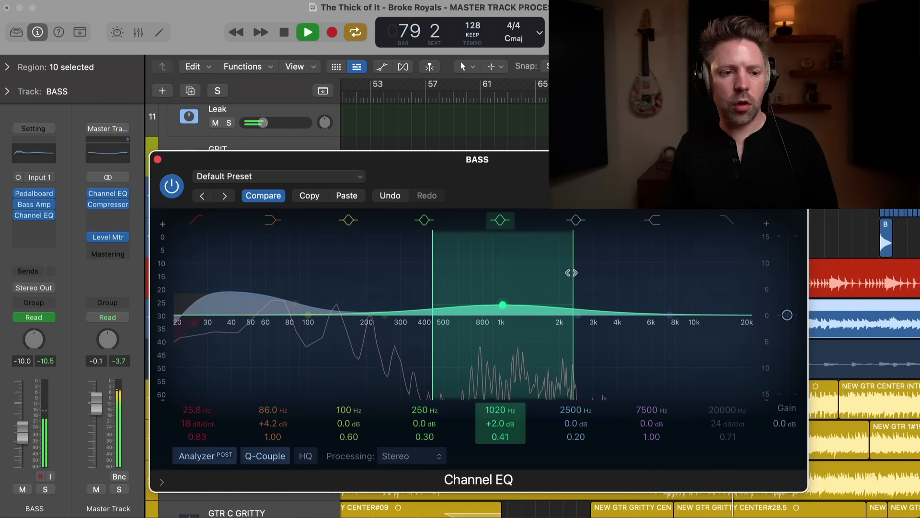
{"action": "mouse_move", "coordinate": [571, 273]}
{"action": "left_mouse_down"}
{"action": "mouse_move", "coordinate": [551, 286]}
{"action": "mouse_move", "coordinate": [566, 275]}
{"action": "left_mouse_up"}
{"action": "key", "text": "space"}
{"action": "key", "text": "space"}
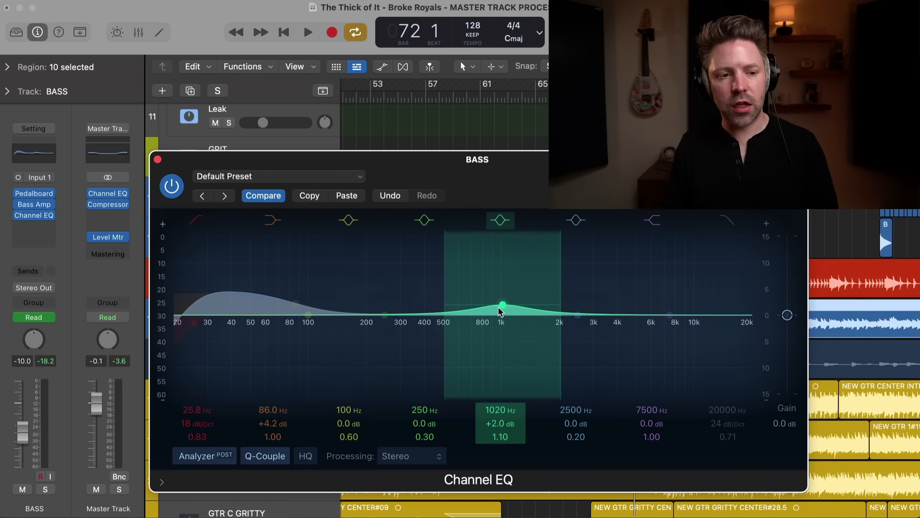
Adjust the BASS mid band to +1.8 dB at 1010 Hz while toggling solo, and compare the EQ with its bypass.
{"action": "key", "text": "space"}
{"action": "key", "text": "s"}
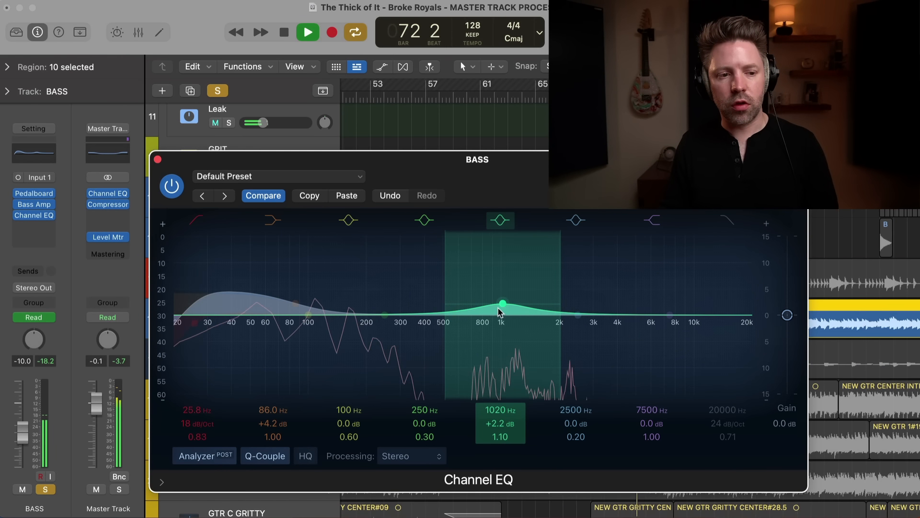
{"action": "mouse_move", "coordinate": [502, 309]}
{"action": "left_mouse_down"}
{"action": "mouse_move", "coordinate": [502, 256]}
{"action": "mouse_move", "coordinate": [502, 306]}
{"action": "left_mouse_up"}
{"action": "key", "text": "s"}
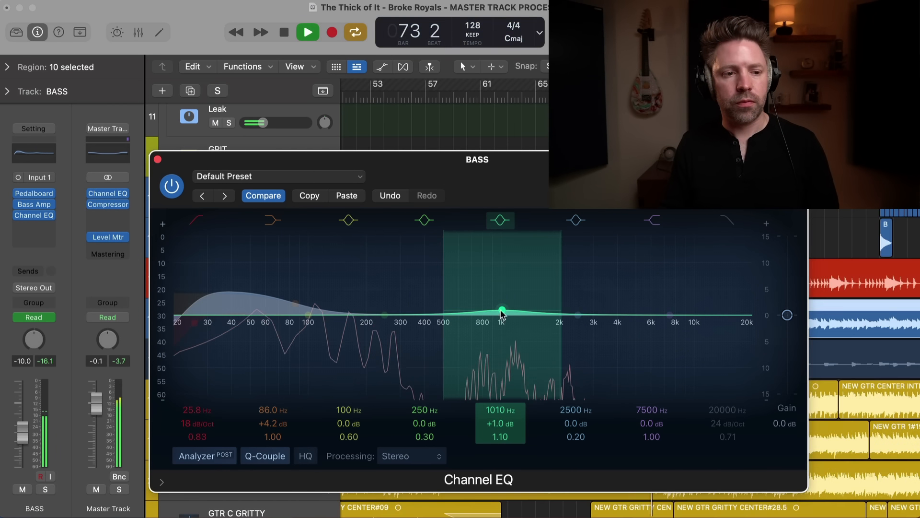
{"action": "left_click", "coordinate": [172, 186]}
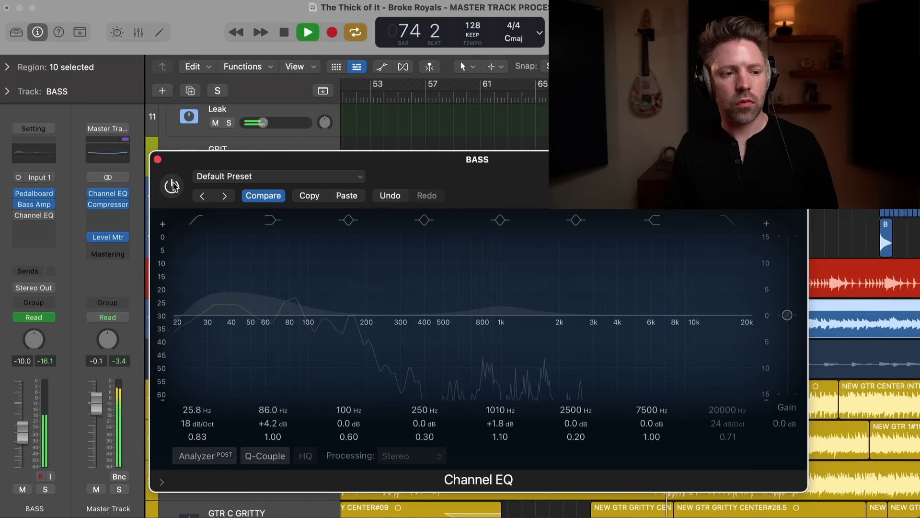
{"action": "left_click", "coordinate": [172, 186]}
Lower the BASS EQ output gain to -1.2 dB, compare it with the bypass, and close the EQ with playback stopped.
{"action": "left_click_drag", "start_coordinate": [788, 317], "coordinate": [789, 322]}
{"action": "left_click", "coordinate": [169, 191]}
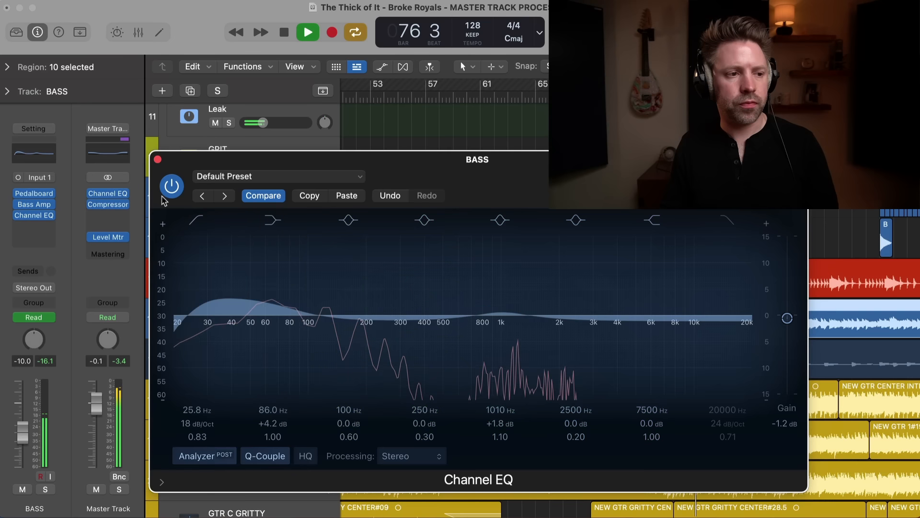
{"action": "left_click", "coordinate": [171, 188]}
{"action": "left_click", "coordinate": [171, 186]}
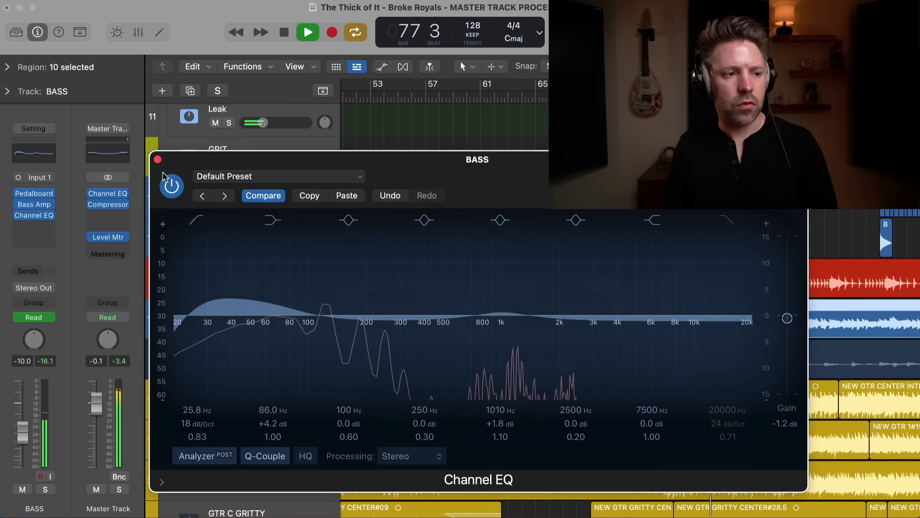
{"action": "left_click", "coordinate": [157, 160]}
{"action": "key", "text": "space"}
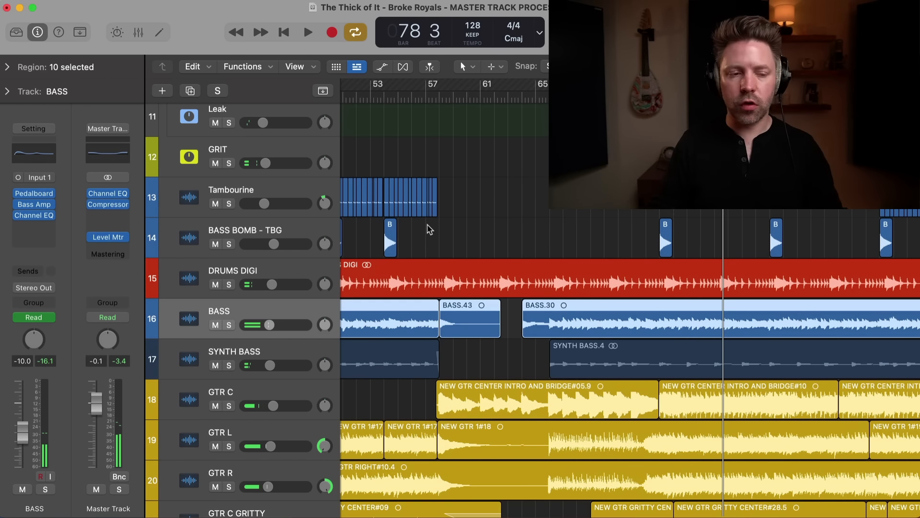
Select the SYNTH BASS track, play it soloed and clear the solo to hear it in the mix.
{"action": "scroll", "coordinate": [539, 242], "scroll_direction": "down", "scroll_amount": 2}
{"action": "scroll", "coordinate": [538, 243], "scroll_direction": "left", "scroll_amount": 4}
{"action": "scroll", "coordinate": [488, 262], "scroll_direction": "down", "scroll_amount": 4}
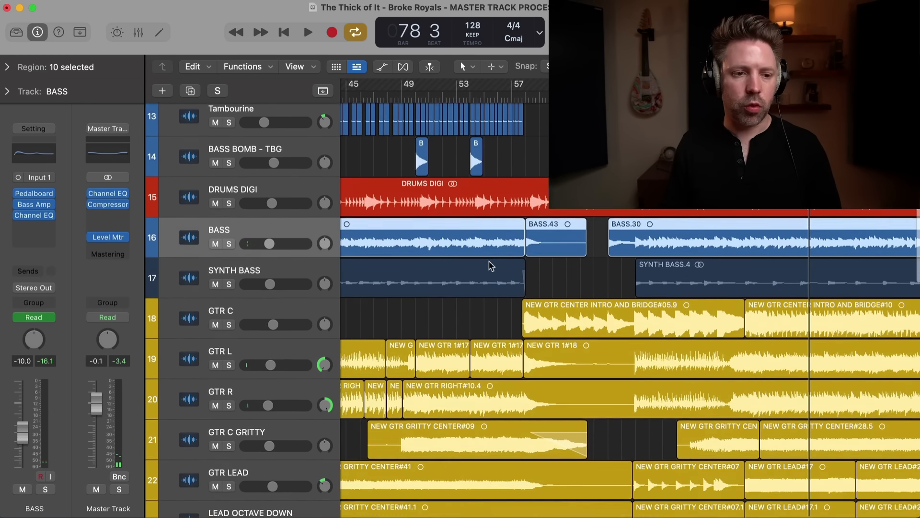
{"action": "left_click", "coordinate": [253, 255]}
{"action": "key", "text": "s"}
{"action": "key", "text": "space"}
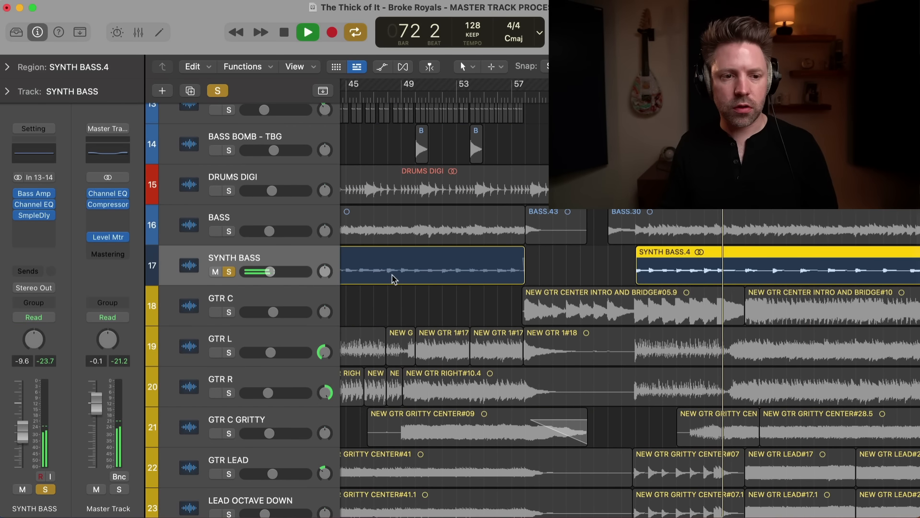
{"action": "key", "text": "s"}
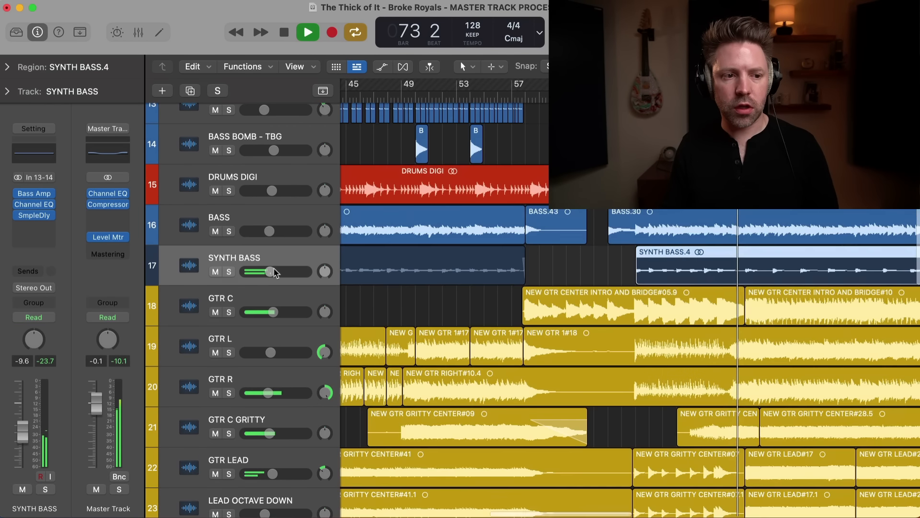
Move on through GTR C to select the GTR L track and replay the cycled section in the full mix.
{"action": "scroll", "coordinate": [273, 267], "scroll_direction": "down", "scroll_amount": 3}
{"action": "left_click", "coordinate": [203, 252]}
{"action": "scroll", "coordinate": [230, 249], "scroll_direction": "down", "scroll_amount": 5}
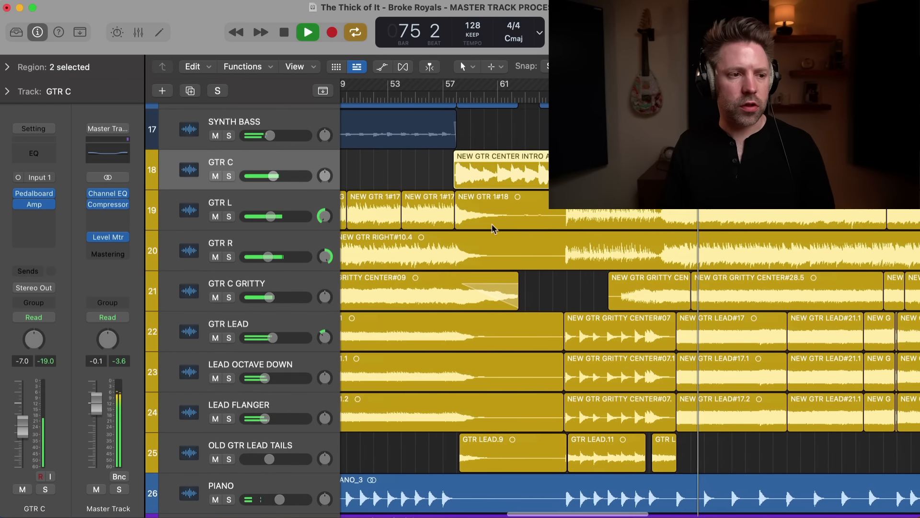
{"action": "left_click", "coordinate": [248, 213]}
{"action": "key", "text": "space"}
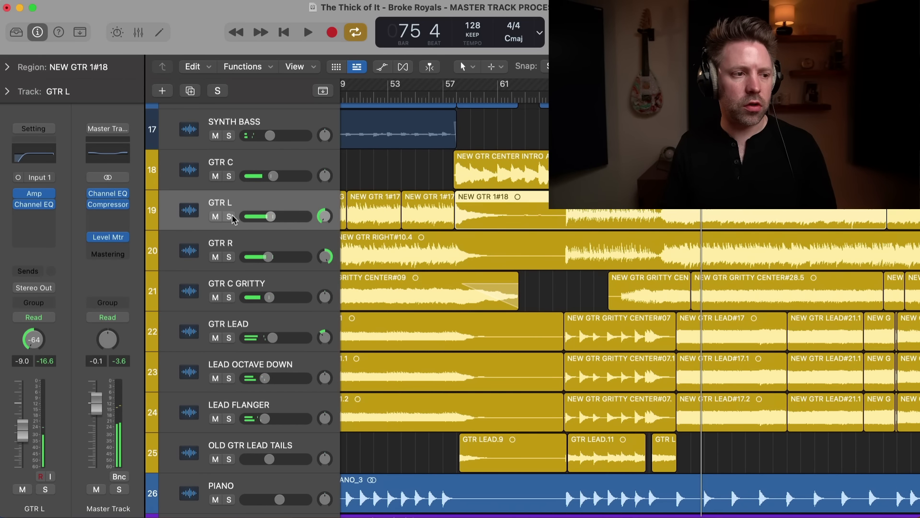
{"action": "key", "text": "space"}
{"action": "scroll", "coordinate": [232, 223], "scroll_direction": "up", "scroll_amount": 3}
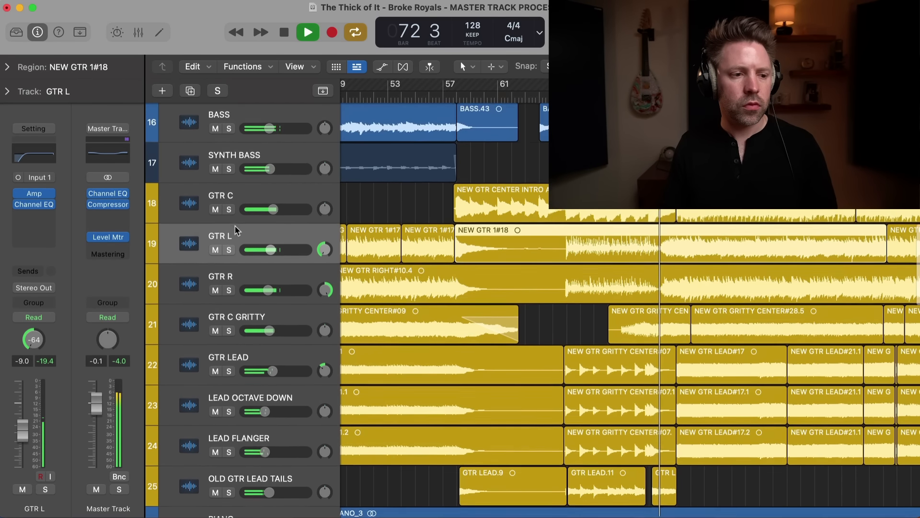
{"action": "scroll", "coordinate": [247, 295], "scroll_direction": "down", "scroll_amount": 2}
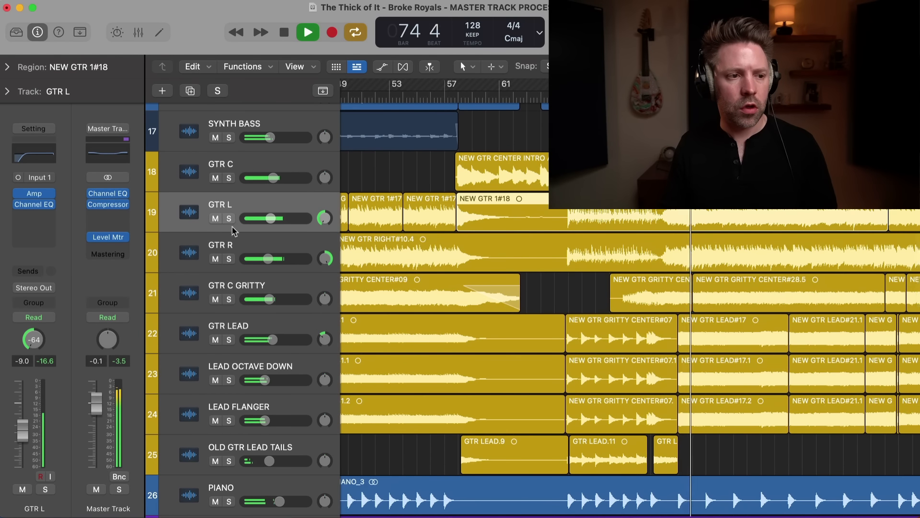
Solo GTR L, open its existing Channel EQ and play the cycled section.
{"action": "key", "text": "s"}
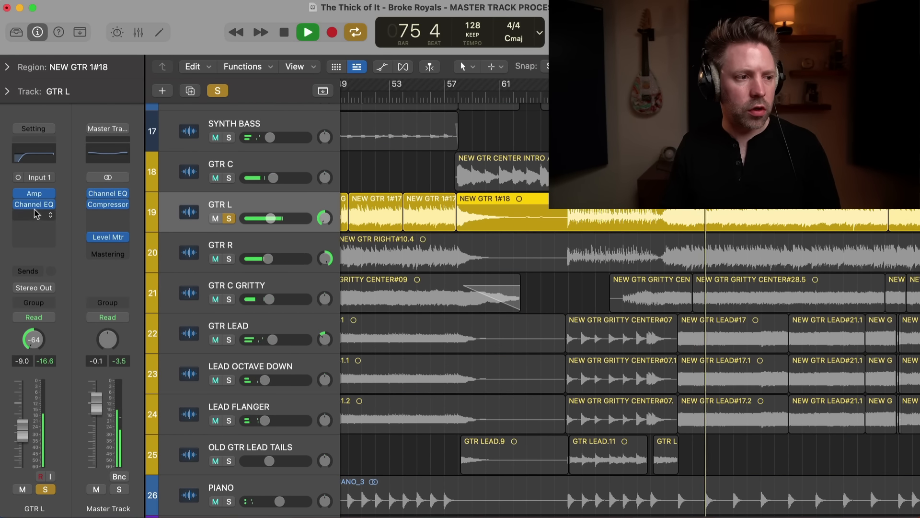
{"action": "left_click", "coordinate": [34, 204]}
{"action": "left_click_drag", "start_coordinate": [567, 206], "coordinate": [552, 172]}
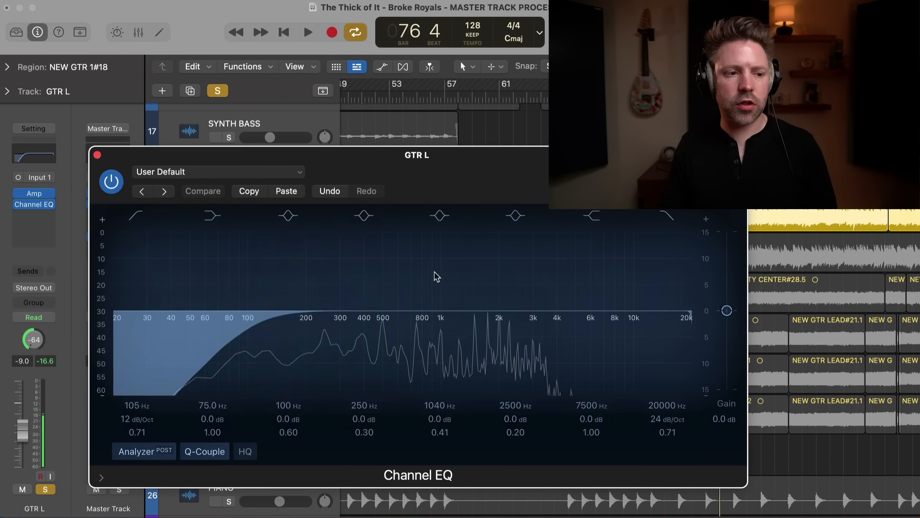
{"action": "key", "text": "space"}
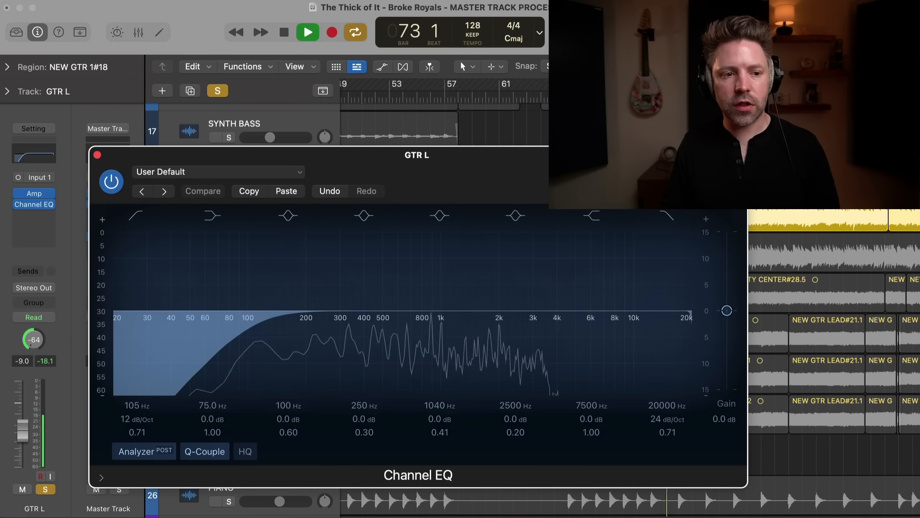
Enable the high cut in the GTR L EQ and set it to 5800 Hz at 24 dB/Oct.
{"action": "left_click", "coordinate": [666, 218]}
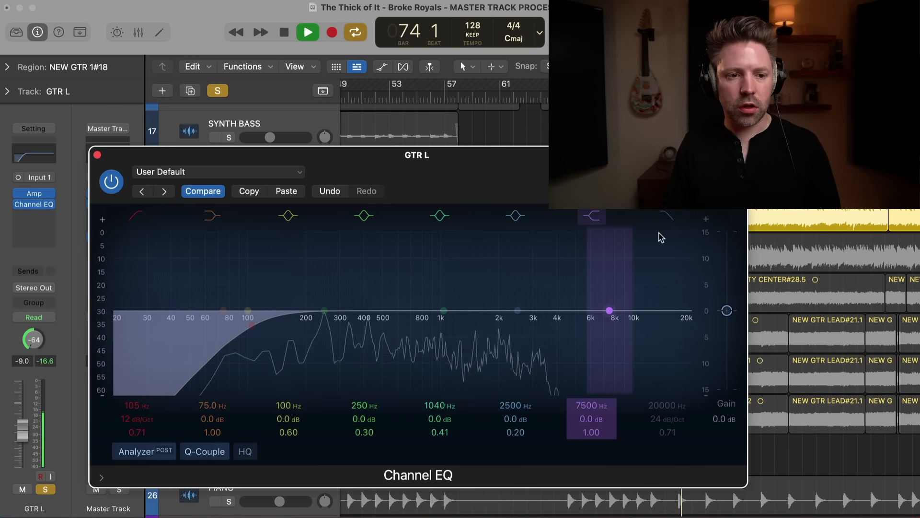
{"action": "left_click", "coordinate": [666, 216]}
{"action": "left_click_drag", "start_coordinate": [673, 310], "coordinate": [591, 322]}
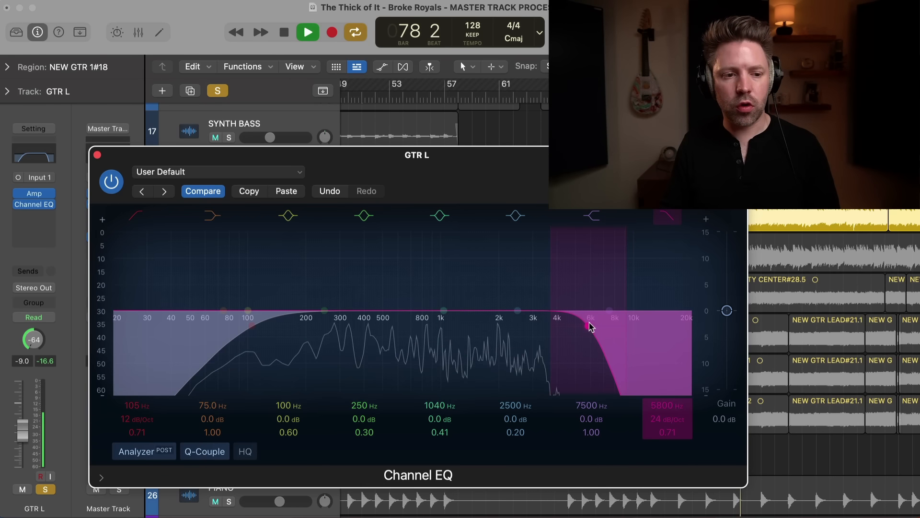
Disable the GTR L high cut, try a +21.0 dB high-shelf boost at 6750 Hz, and undo the boost.
{"action": "left_click", "coordinate": [666, 218]}
{"action": "left_click", "coordinate": [665, 218]}
{"action": "left_click", "coordinate": [665, 219]}
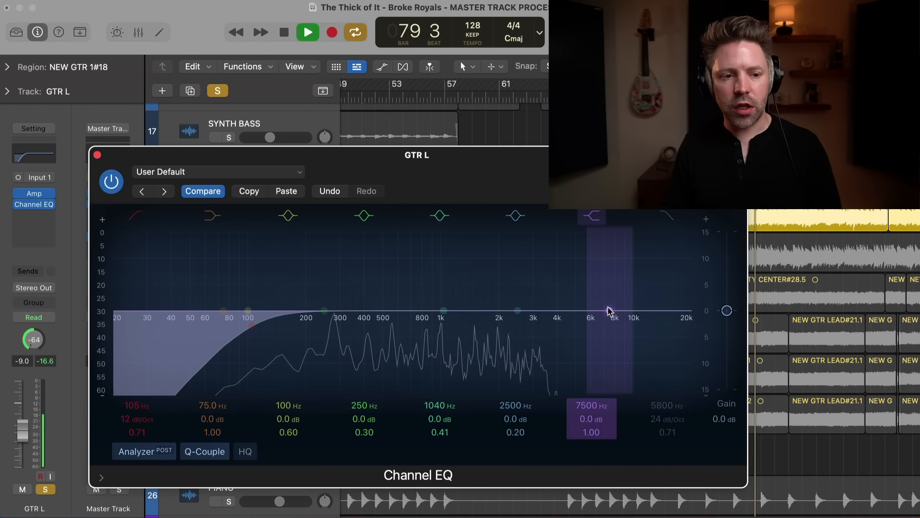
{"action": "left_click_drag", "start_coordinate": [608, 311], "coordinate": [599, 230]}
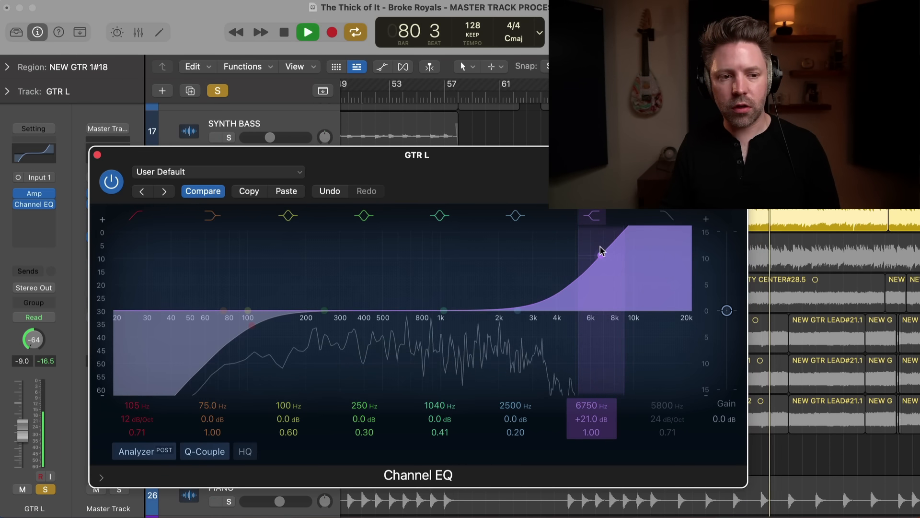
{"action": "key", "text": "super+z"}
Re-enable the GTR L high cut at 5850 Hz with Q 0.75 and clear the track's solo.
{"action": "left_click", "coordinate": [666, 217]}
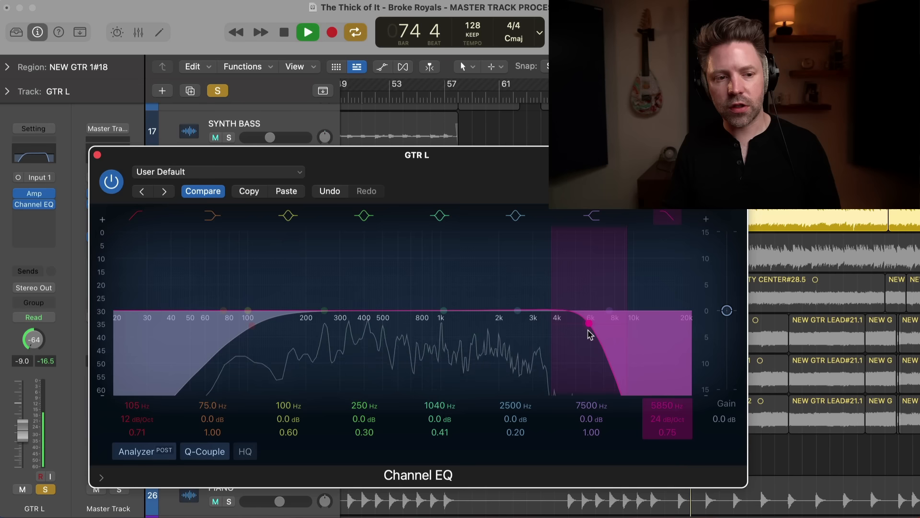
{"action": "key", "text": "s"}
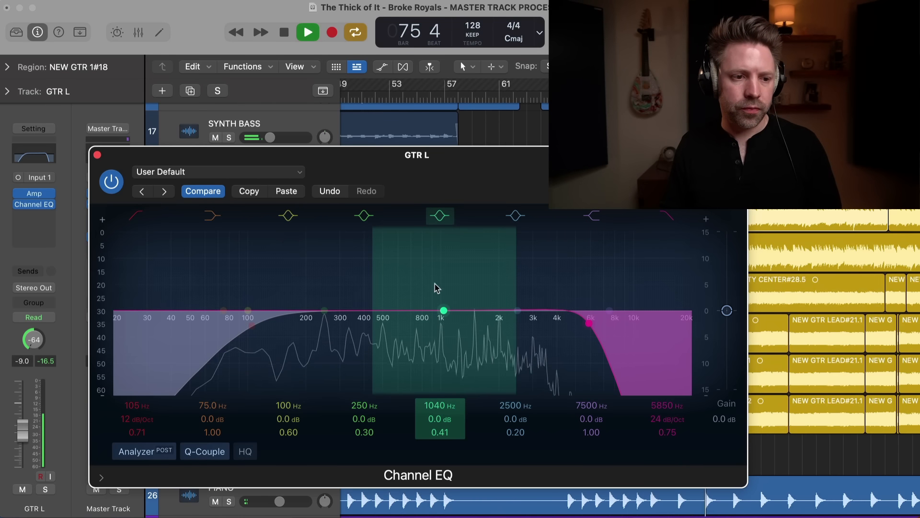
Solo GTR L and sweep its 2500 Hz EQ band with a boost of about +13 dB around 2100 Hz, trying narrow and wide Q.
{"action": "key", "text": "s"}
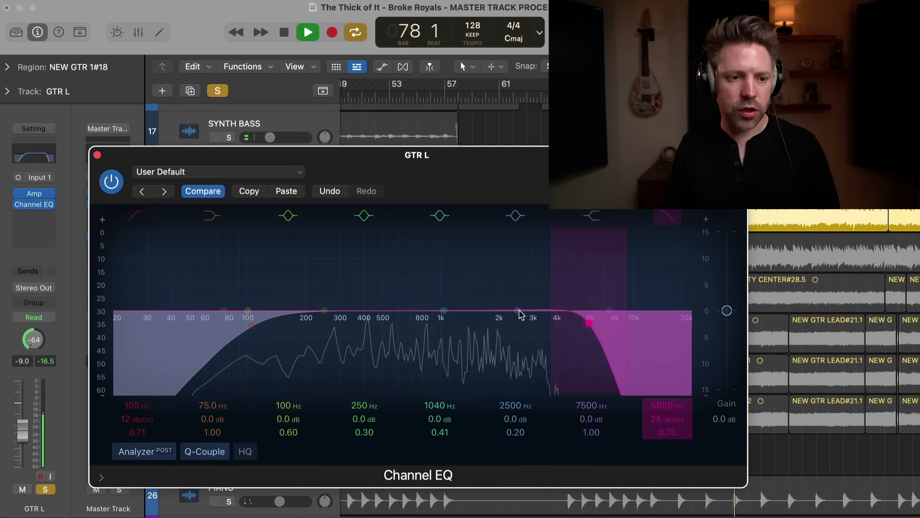
{"action": "left_click_drag", "start_coordinate": [501, 302], "coordinate": [589, 249]}
{"action": "key", "text": "space"}
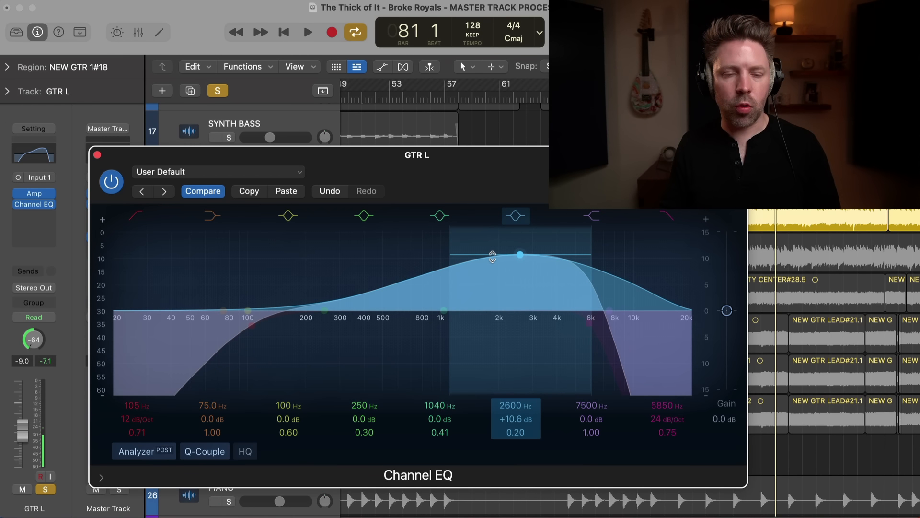
{"action": "key", "text": "space"}
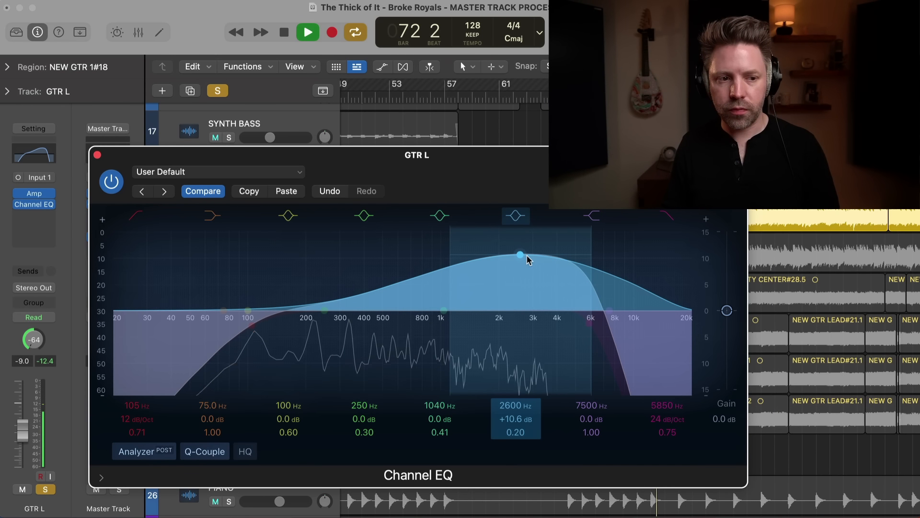
{"action": "left_click_drag", "start_coordinate": [591, 240], "coordinate": [502, 238]}
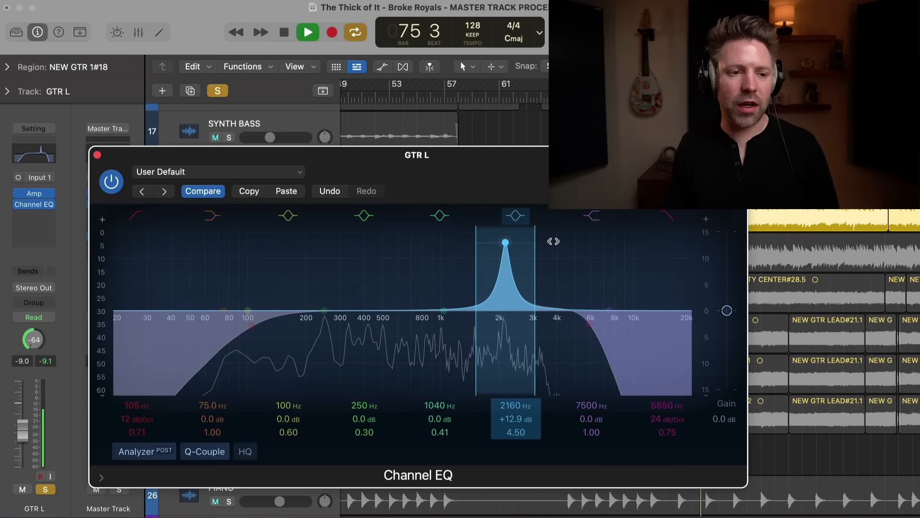
{"action": "left_click_drag", "start_coordinate": [560, 242], "coordinate": [573, 243]}
{"action": "mouse_move", "coordinate": [499, 245]}
{"action": "left_mouse_down"}
{"action": "mouse_move", "coordinate": [467, 243]}
{"action": "mouse_move", "coordinate": [517, 244]}
{"action": "mouse_move", "coordinate": [508, 245]}
{"action": "left_mouse_up"}
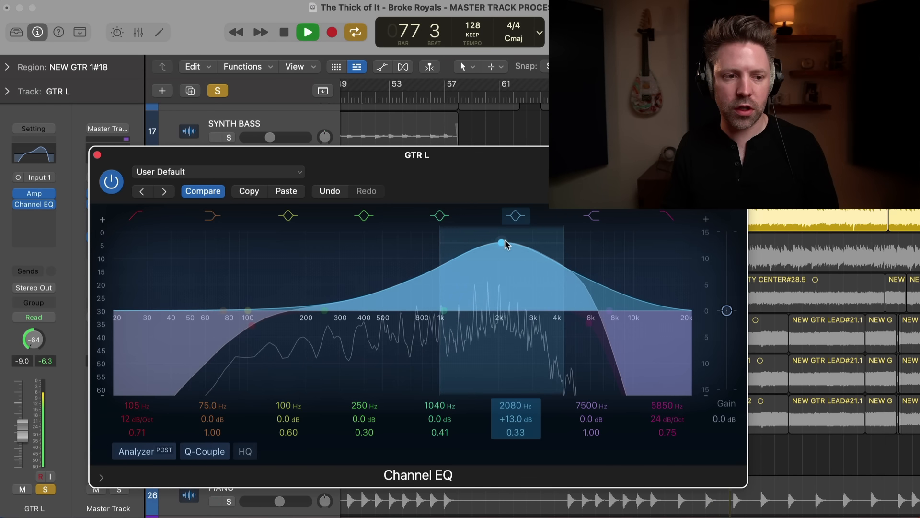
Turn the boosted GTR L band into a narrow cut of -5.6 dB at 2100 Hz with Q 3.80, playing with the cycle off.
{"action": "left_click_drag", "start_coordinate": [565, 238], "coordinate": [535, 237]}
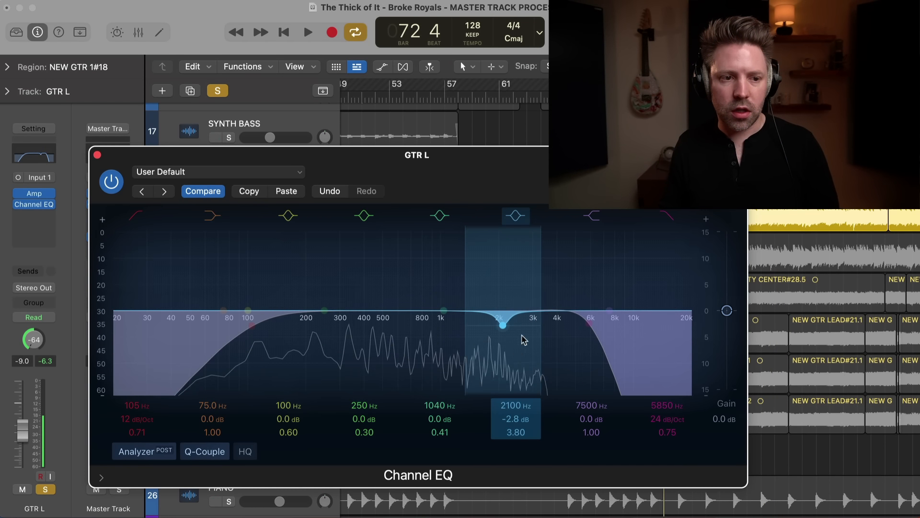
{"action": "key", "text": "c"}
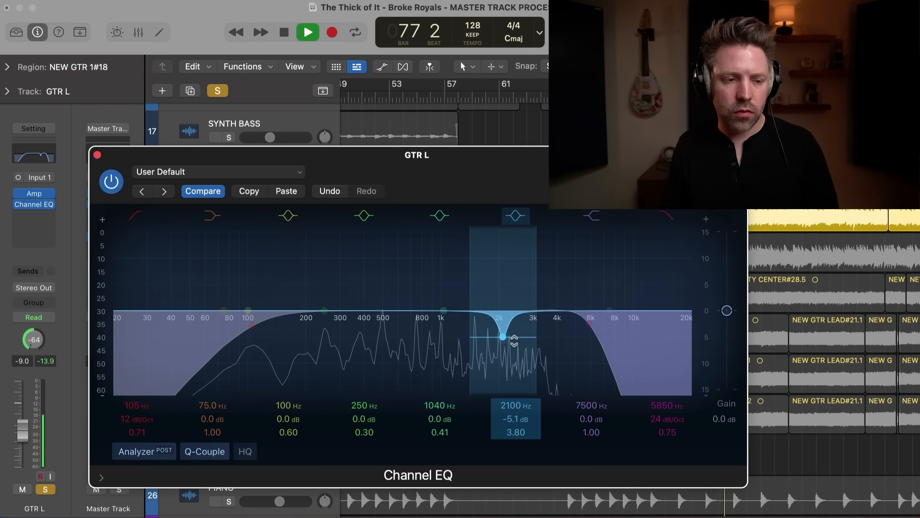
{"action": "left_click", "coordinate": [517, 216]}
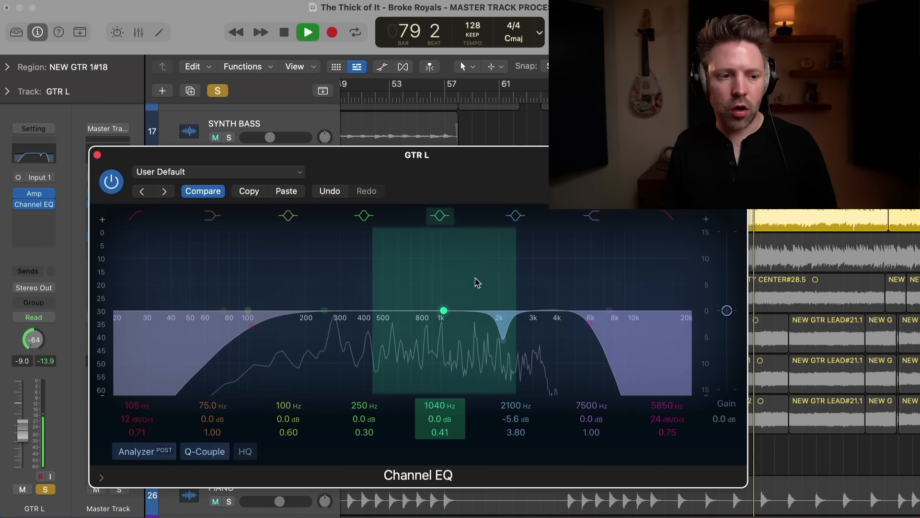
Clear the GTR L solo, compare soloed and full-mix playback, and turn the cycle back on.
{"action": "key", "text": "s"}
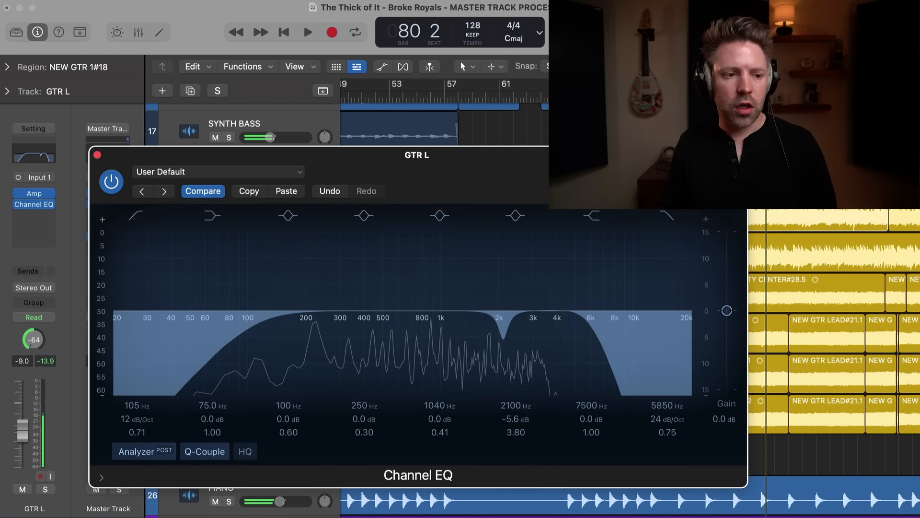
{"action": "key", "text": "s"}
{"action": "key", "text": "s"}
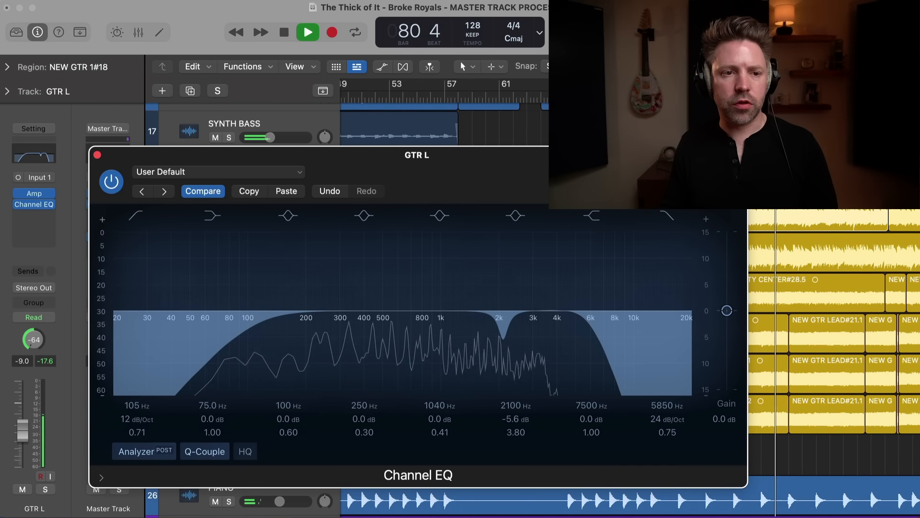
{"action": "key", "text": "c"}
{"action": "key", "text": "space"}
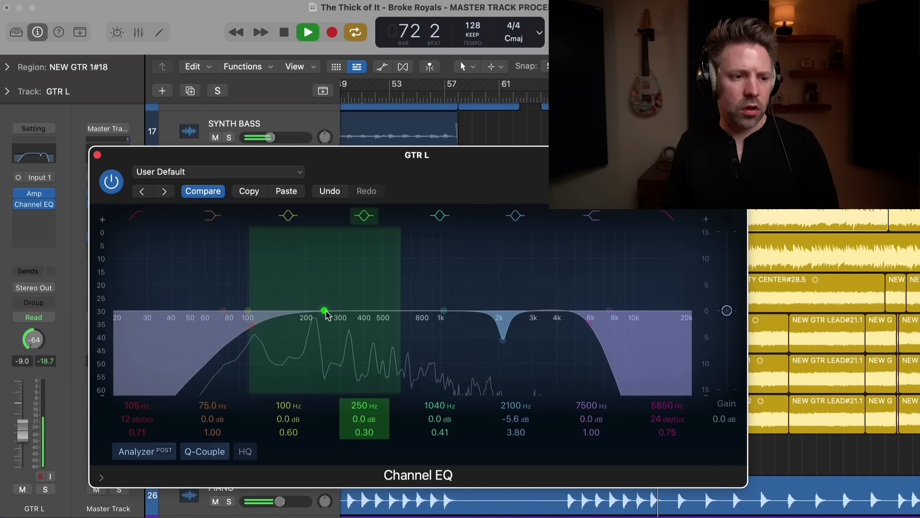
Set the GTR L 250 Hz band to a +3.2 dB boost at 358 Hz with Q 0.54, listening both soloed and in the mix.
{"action": "key", "text": "s"}
{"action": "left_click_drag", "start_coordinate": [329, 310], "coordinate": [343, 276]}
{"action": "key", "text": "s"}
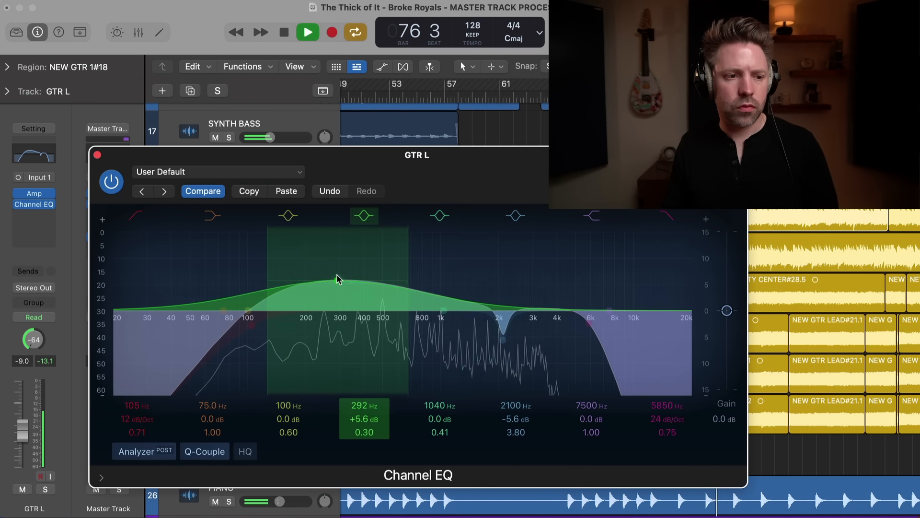
{"action": "key", "text": "s"}
{"action": "left_click_drag", "start_coordinate": [334, 298], "coordinate": [355, 293]}
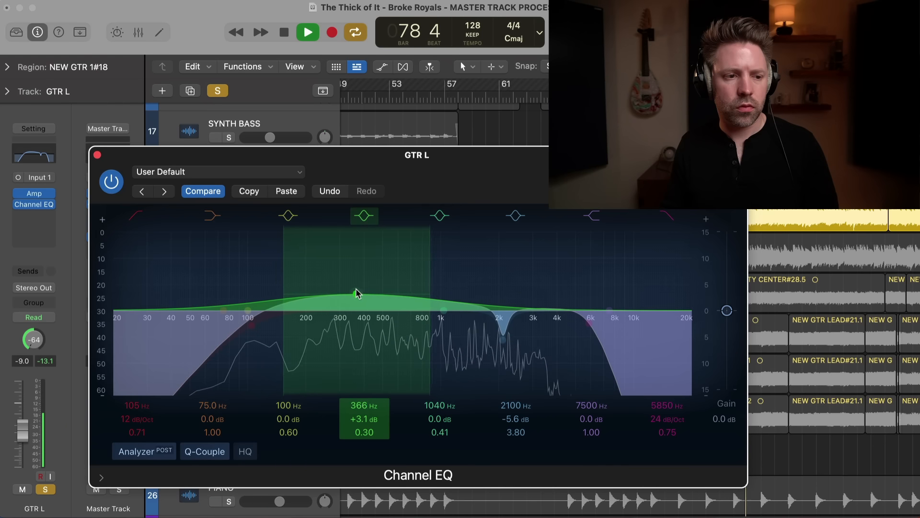
{"action": "left_click_drag", "start_coordinate": [426, 270], "coordinate": [415, 276]}
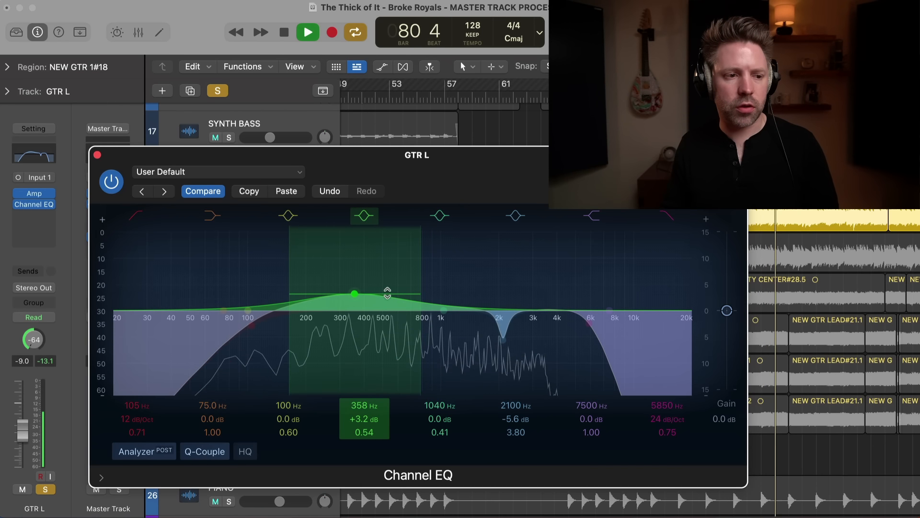
Compare GTR L with its Channel EQ bypassed and active, then clear the solo and close the EQ.
{"action": "left_click", "coordinate": [112, 182]}
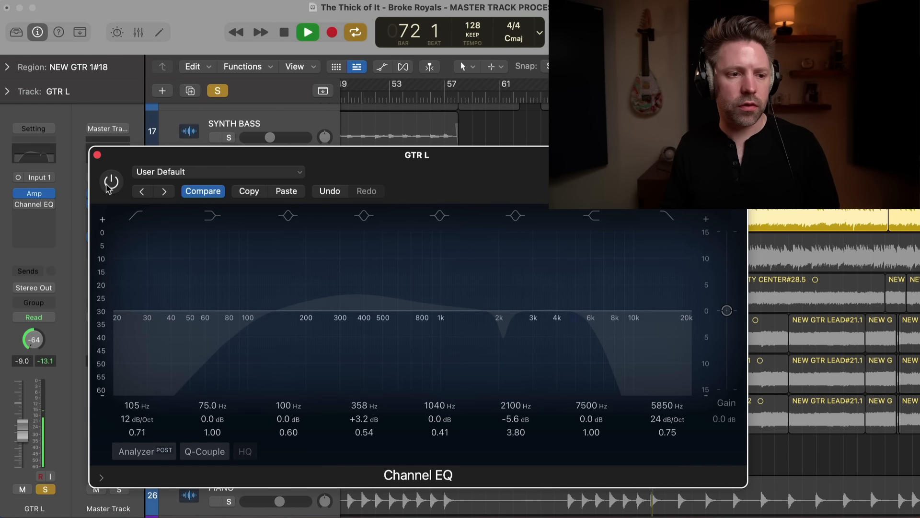
{"action": "left_click", "coordinate": [111, 182]}
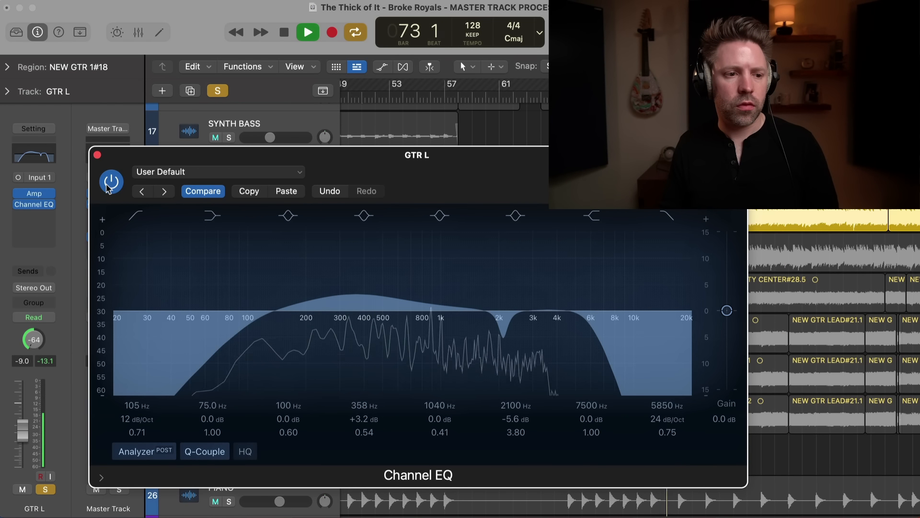
{"action": "left_click", "coordinate": [110, 185]}
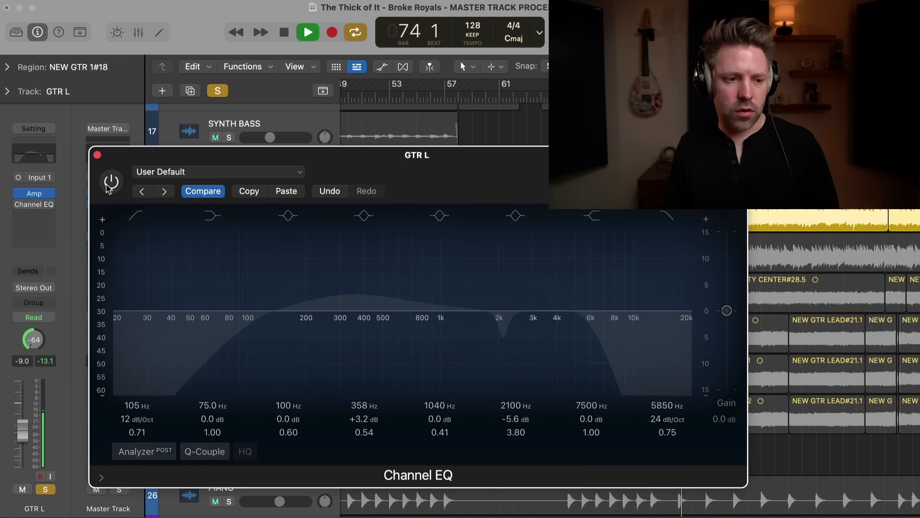
{"action": "left_click", "coordinate": [110, 184]}
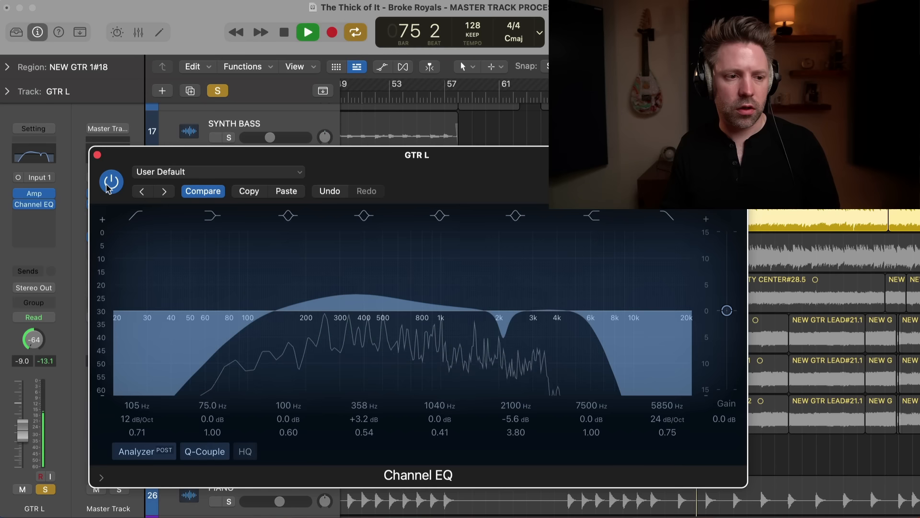
{"action": "key", "text": "s"}
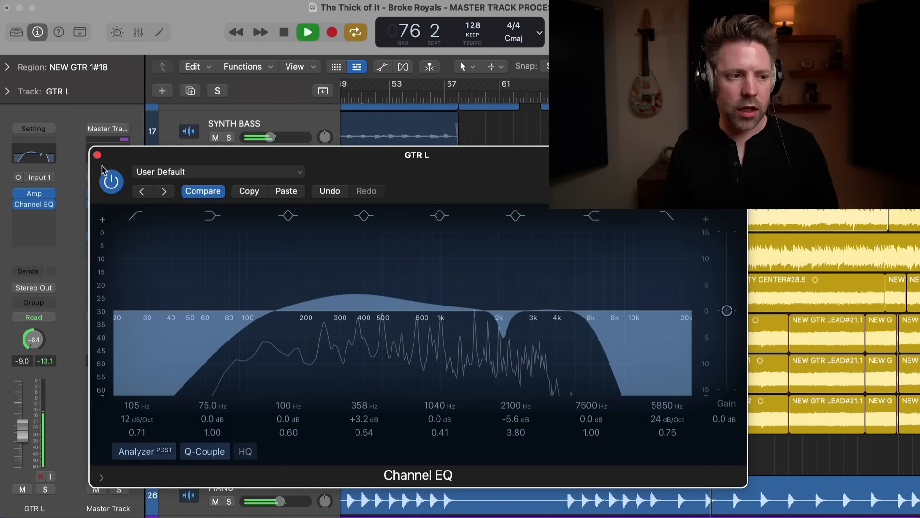
{"action": "left_click", "coordinate": [97, 154]}
Solo GTR R, copy the GTR L Channel EQ onto it in the mixer, and open the copied EQ.
{"action": "scroll", "coordinate": [247, 226], "scroll_direction": "down", "scroll_amount": 1}
{"action": "left_click", "coordinate": [241, 232]}
{"action": "key", "text": "s"}
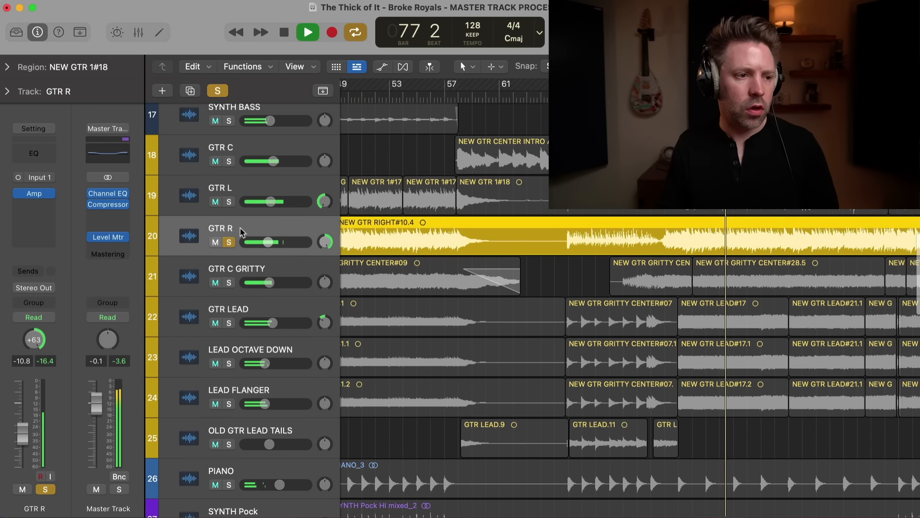
{"action": "key", "text": "super+2"}
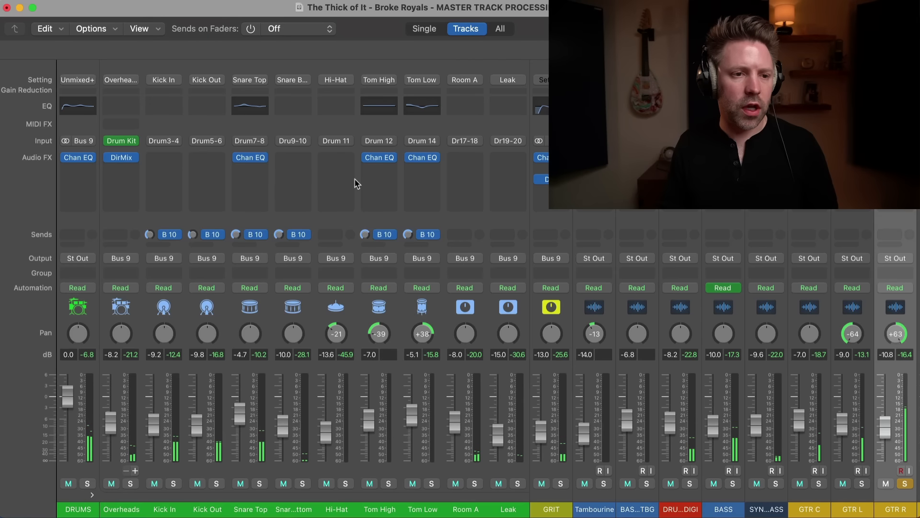
{"action": "scroll", "coordinate": [354, 184], "scroll_direction": "right", "scroll_amount": 10}
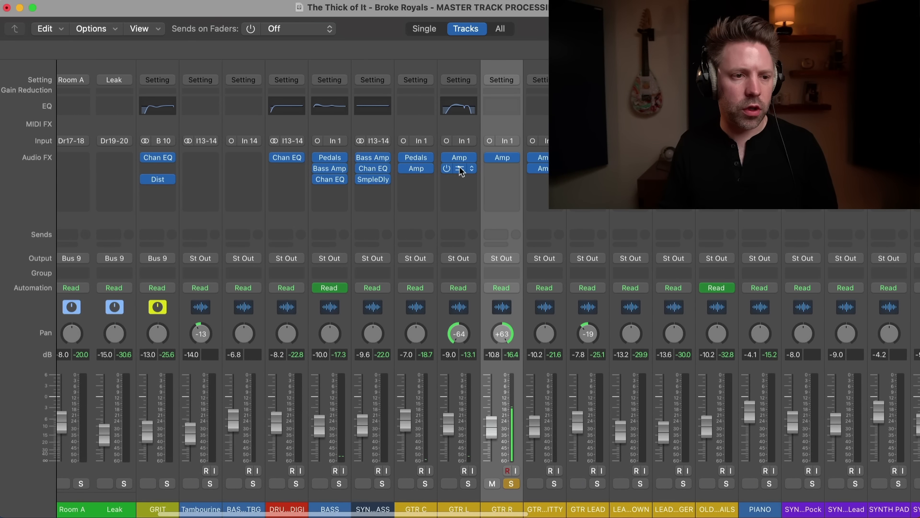
{"action": "left_click_drag", "start_coordinate": [487, 172], "coordinate": [502, 171]}
{"action": "left_click", "coordinate": [502, 169]}
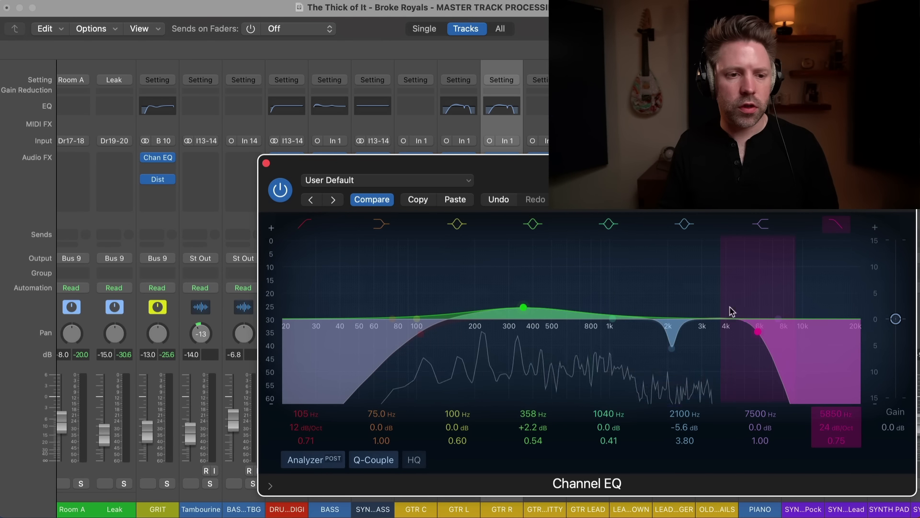
In the GTR R EQ, set the high cut to 5400 Hz, the cut to 2040 Hz, -4.6 dB, Q 4.80, and the boost to 334 Hz.
{"action": "mouse_move", "coordinate": [766, 335]}
{"action": "left_mouse_down"}
{"action": "mouse_move", "coordinate": [780, 335]}
{"action": "mouse_move", "coordinate": [752, 335]}
{"action": "left_mouse_up"}
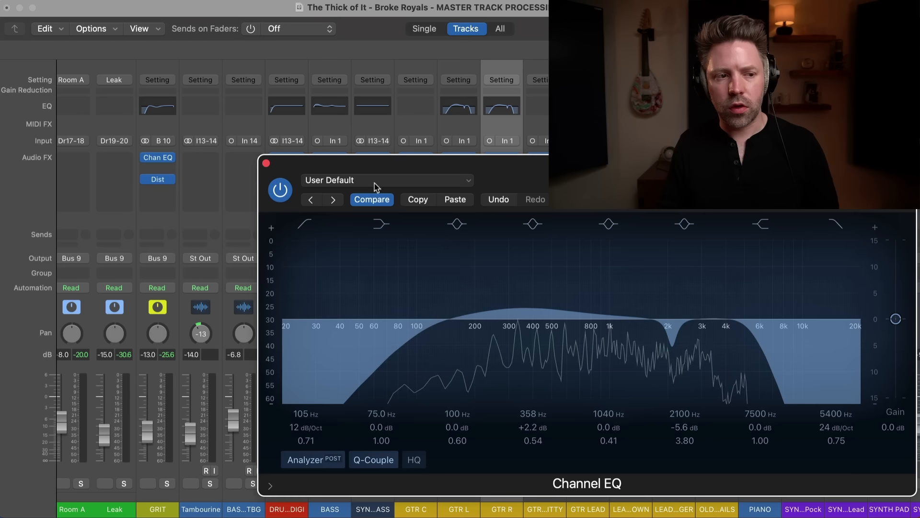
{"action": "mouse_move", "coordinate": [671, 345]}
{"action": "left_mouse_down"}
{"action": "mouse_move", "coordinate": [677, 258]}
{"action": "mouse_move", "coordinate": [719, 258]}
{"action": "mouse_move", "coordinate": [637, 273]}
{"action": "mouse_move", "coordinate": [698, 261]}
{"action": "mouse_move", "coordinate": [684, 355]}
{"action": "left_mouse_up"}
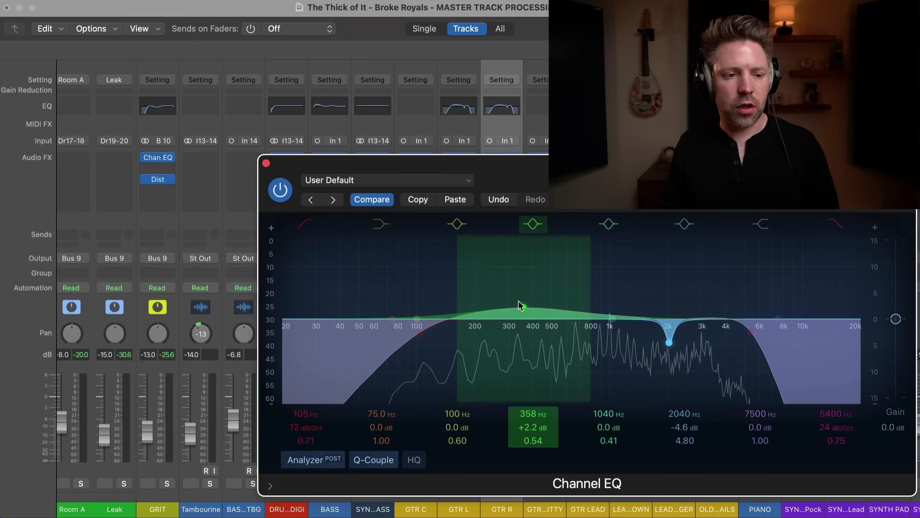
{"action": "left_click_drag", "start_coordinate": [522, 310], "coordinate": [518, 309]}
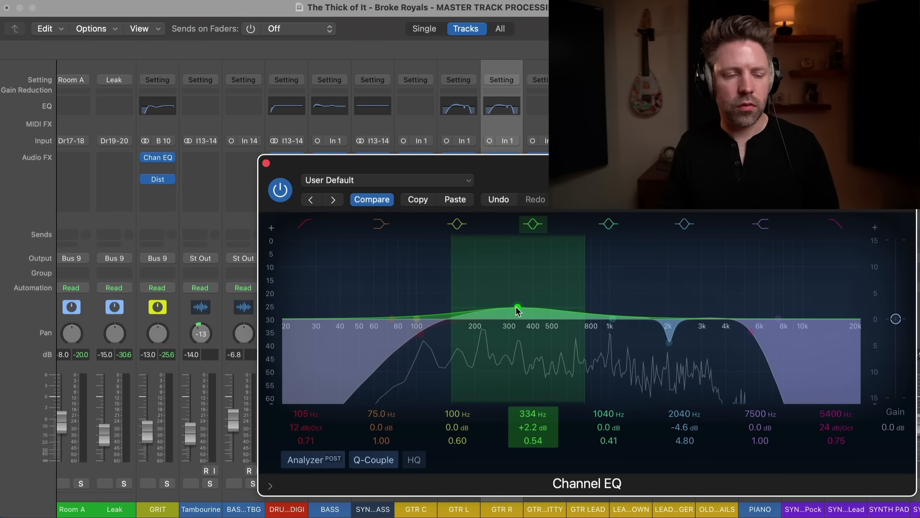
Compare GTR R with its Channel EQ bypassed and active, both soloed and in the full mix, and close the EQ.
{"action": "left_click", "coordinate": [281, 191]}
{"action": "left_click", "coordinate": [282, 191]}
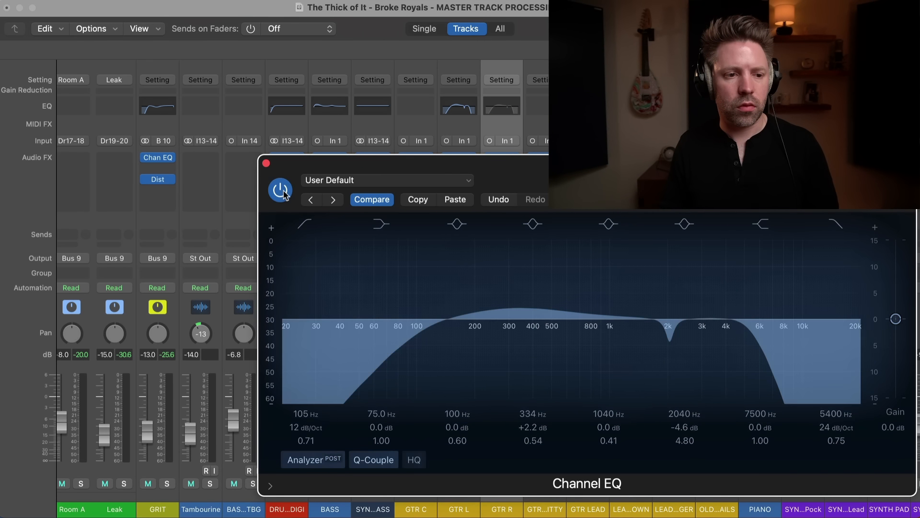
{"action": "left_click", "coordinate": [282, 191]}
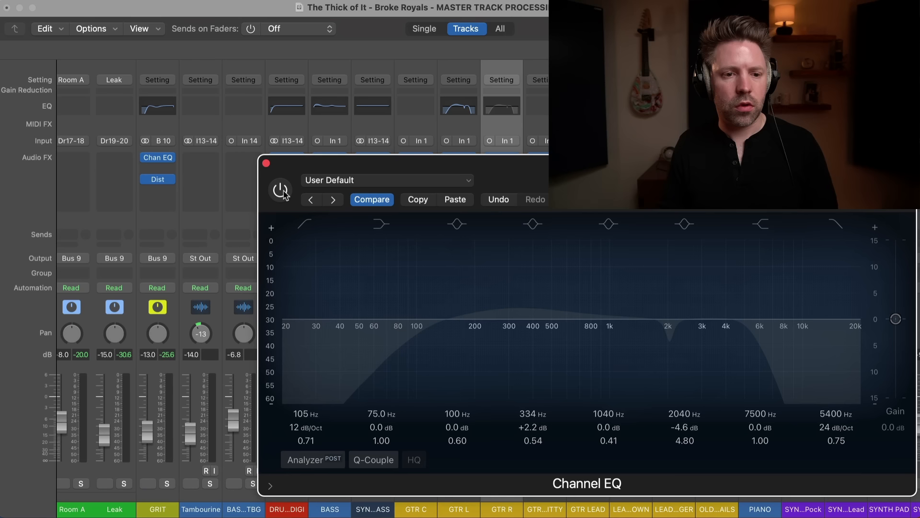
{"action": "left_click", "coordinate": [281, 190]}
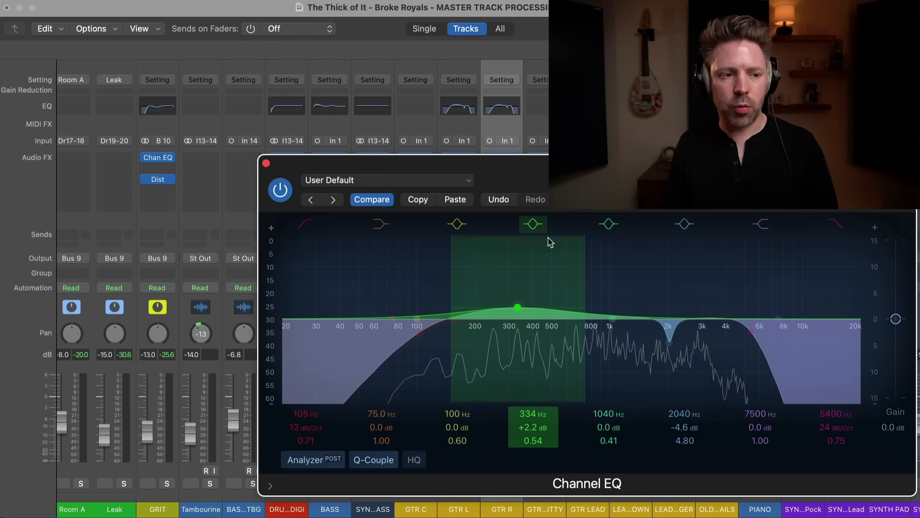
{"action": "left_click", "coordinate": [281, 191]}
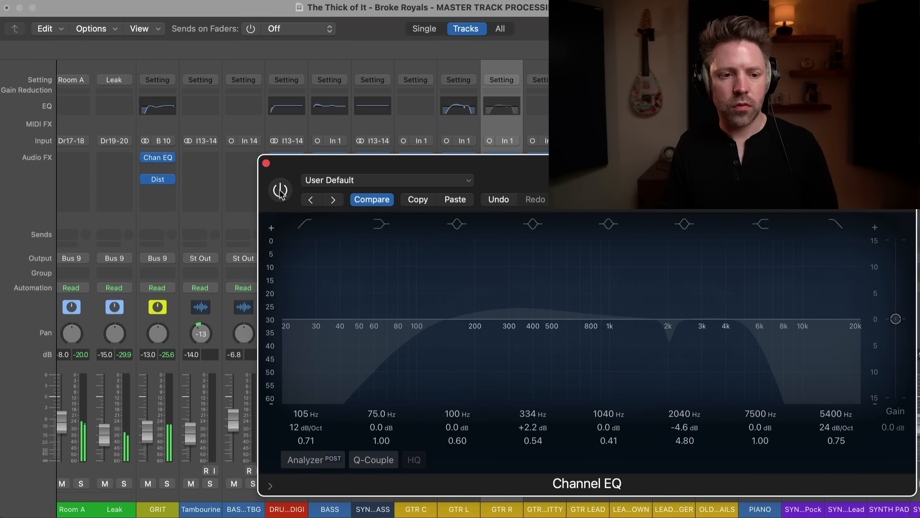
{"action": "left_click", "coordinate": [281, 190]}
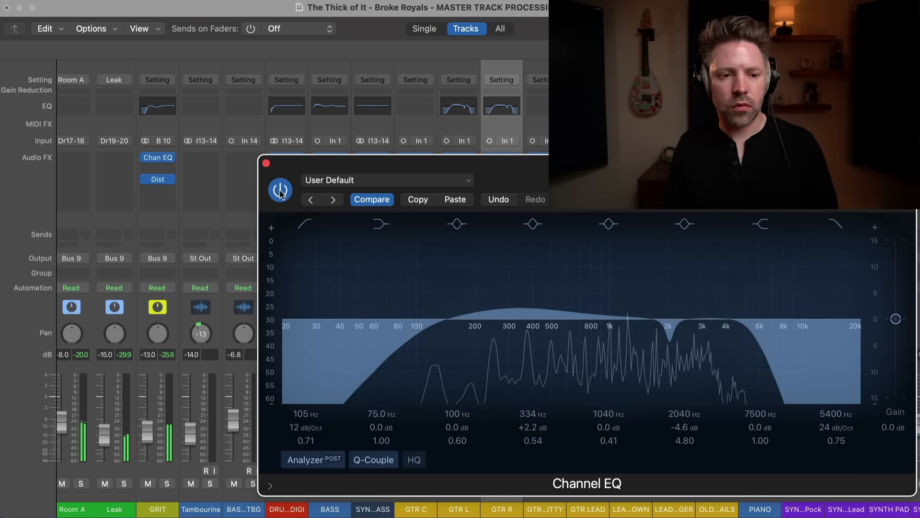
{"action": "left_click", "coordinate": [266, 163]}
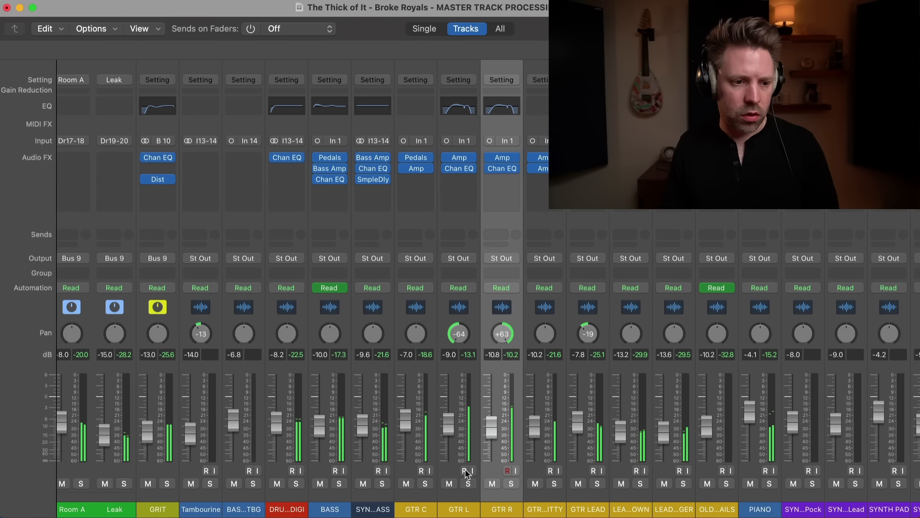
Solo GTR L and GTR R together, compare them with their Channel EQs bypassed and active, and clear the solos.
{"action": "left_click", "coordinate": [451, 472], "text": "shift"}
{"action": "left_click", "coordinate": [447, 168]}
{"action": "left_click", "coordinate": [447, 168]}
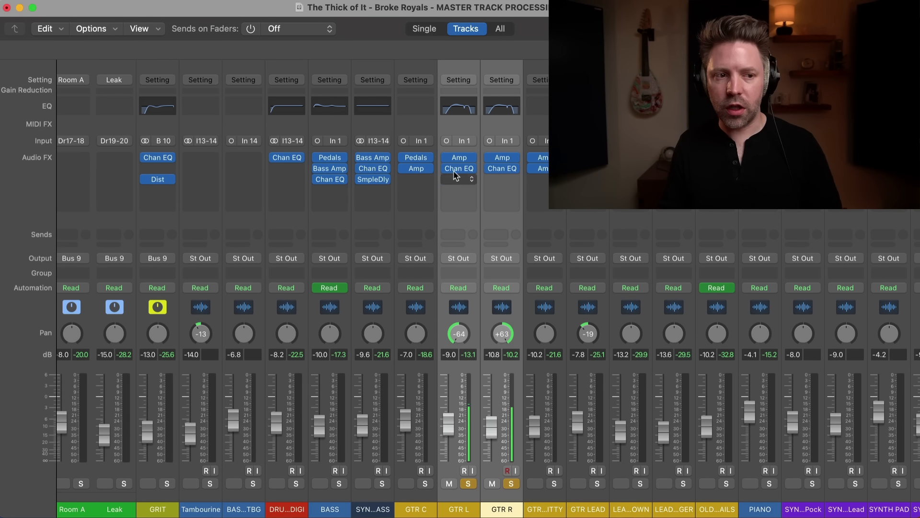
{"action": "left_click", "coordinate": [447, 168]}
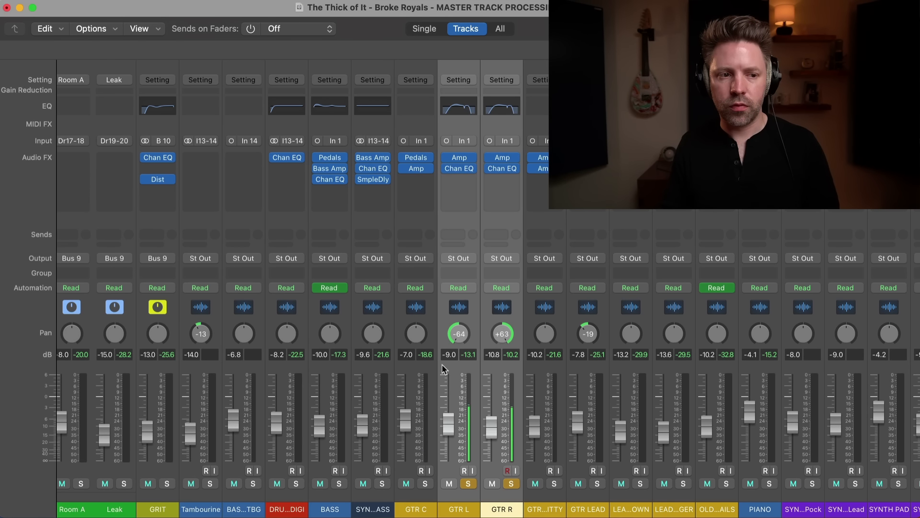
{"action": "key", "text": "ctrl+s"}
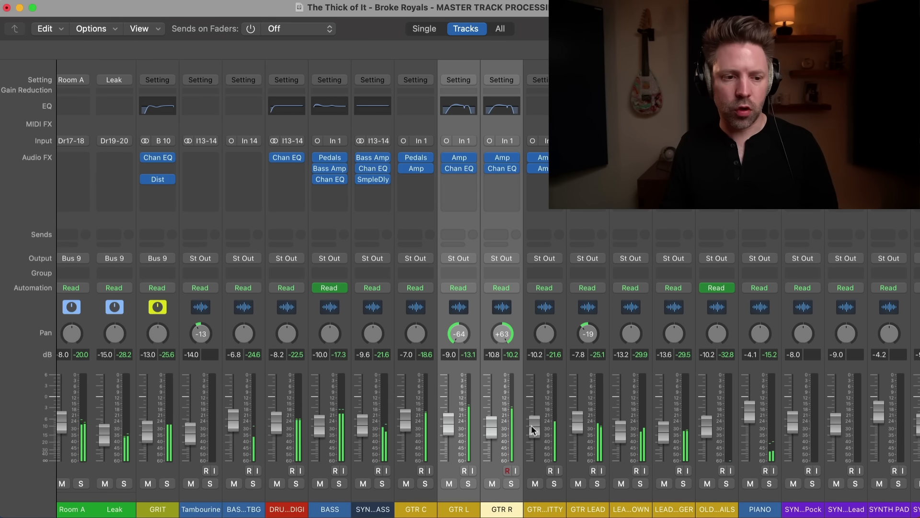
Solo the GTR C track in the mixer and add a Channel EQ to it.
{"action": "left_click", "coordinate": [532, 468]}
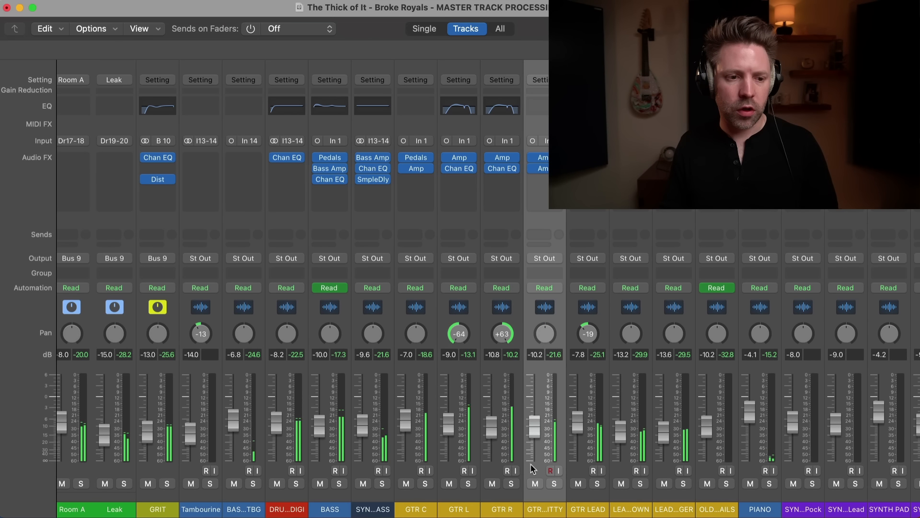
{"action": "left_click", "coordinate": [415, 475]}
{"action": "left_click", "coordinate": [425, 483]}
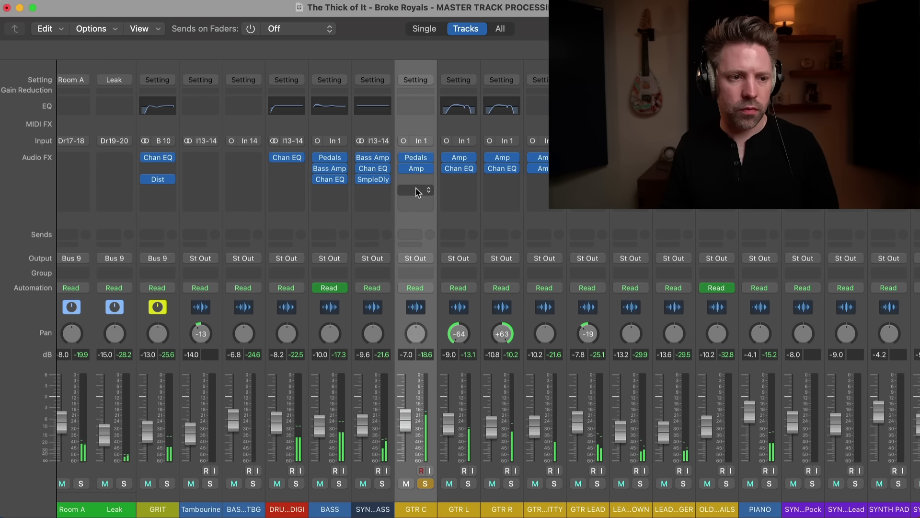
{"action": "left_click", "coordinate": [417, 105]}
Enable the low cut in the GTR C EQ and set it to 83.5 Hz with an 18 dB/Oct slope.
{"action": "left_click", "coordinate": [310, 226]}
{"action": "left_click_drag", "start_coordinate": [429, 171], "coordinate": [319, 169]}
{"action": "left_click_drag", "start_coordinate": [177, 334], "coordinate": [299, 333]}
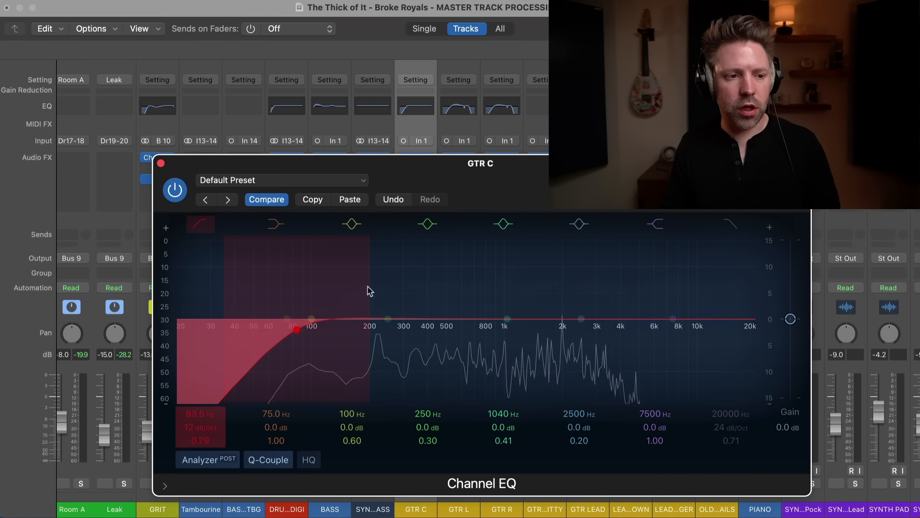
{"action": "left_click_drag", "start_coordinate": [365, 286], "coordinate": [350, 286]}
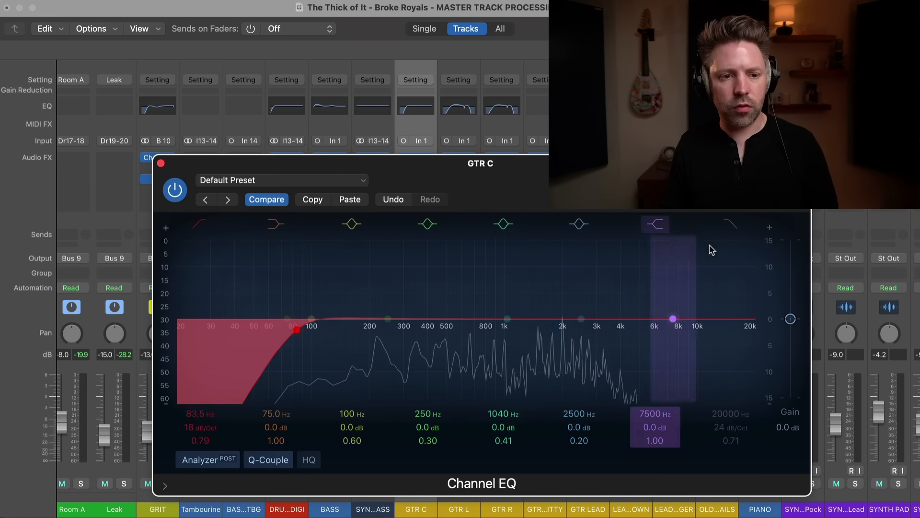
Lower the GTR C high shelf to 7050 Hz, -9.3 dB, and compare the sound with the shelf off and on.
{"action": "left_click_drag", "start_coordinate": [684, 324], "coordinate": [665, 354]}
{"action": "left_click", "coordinate": [655, 223]}
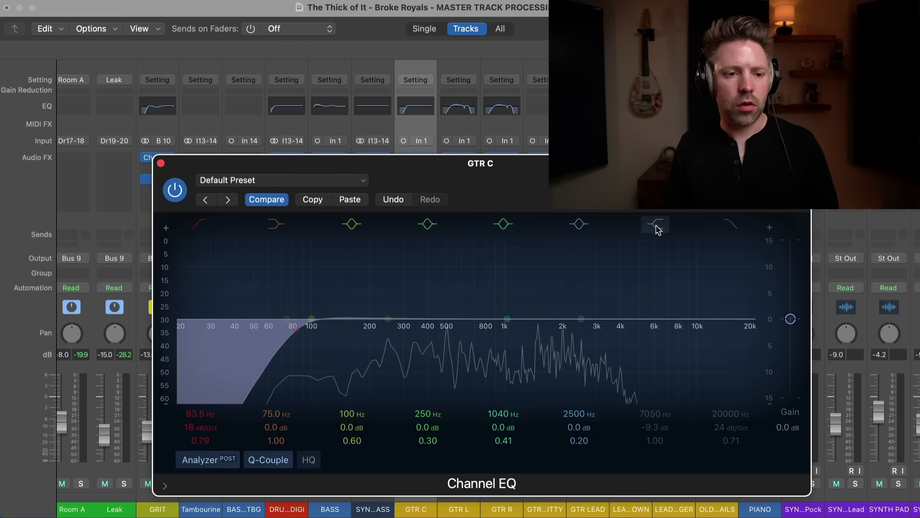
{"action": "left_click", "coordinate": [655, 223]}
{"action": "left_click", "coordinate": [655, 224]}
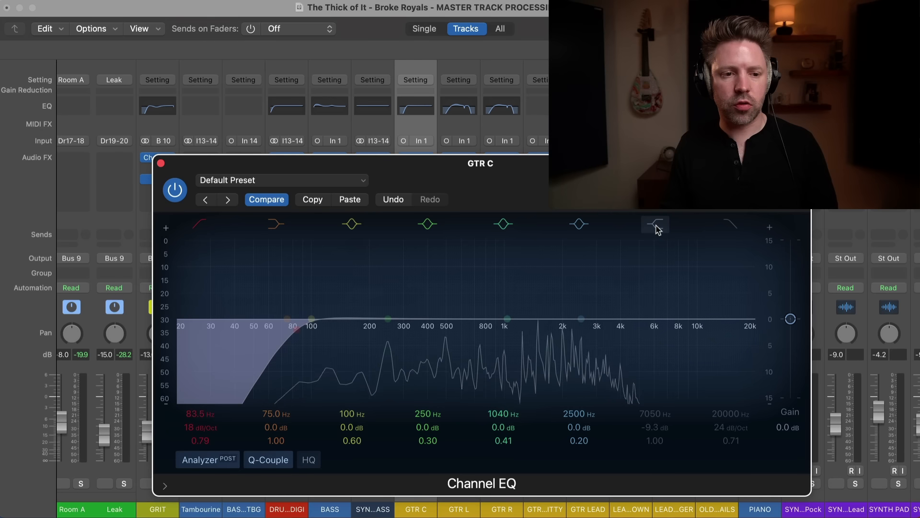
{"action": "left_click", "coordinate": [657, 226]}
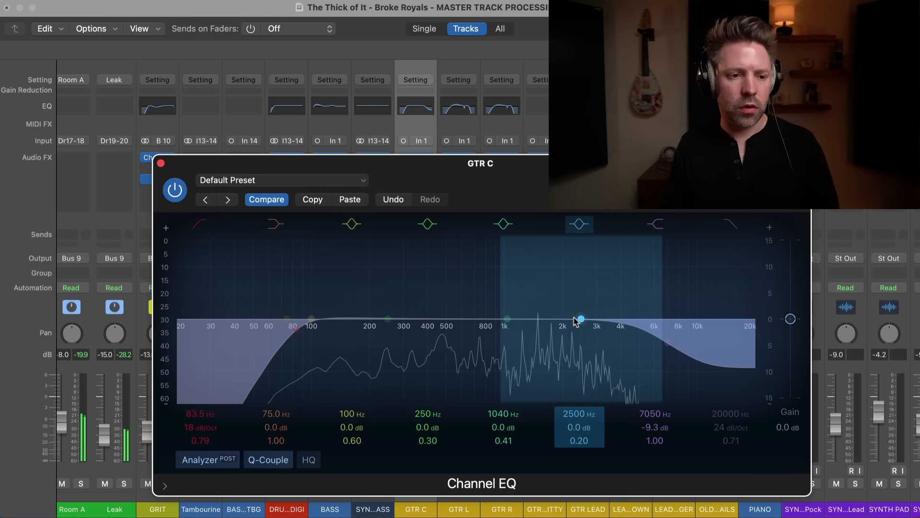
Add a boost at 362 Hz, +1.2 dB, Q 0.54, in the GTR C EQ, comparing with the EQ bypassed while adjusting it.
{"action": "left_click_drag", "start_coordinate": [388, 319], "coordinate": [418, 306]}
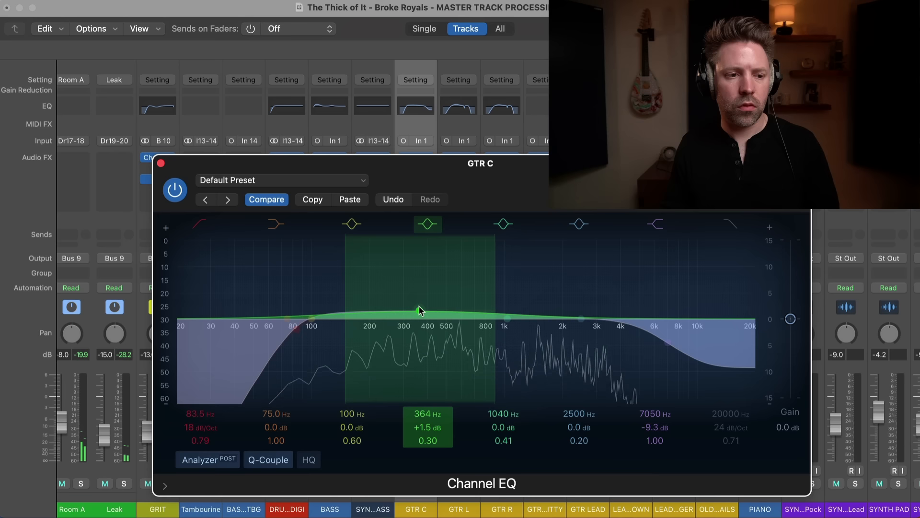
{"action": "left_click", "coordinate": [175, 188]}
{"action": "left_click", "coordinate": [175, 188]}
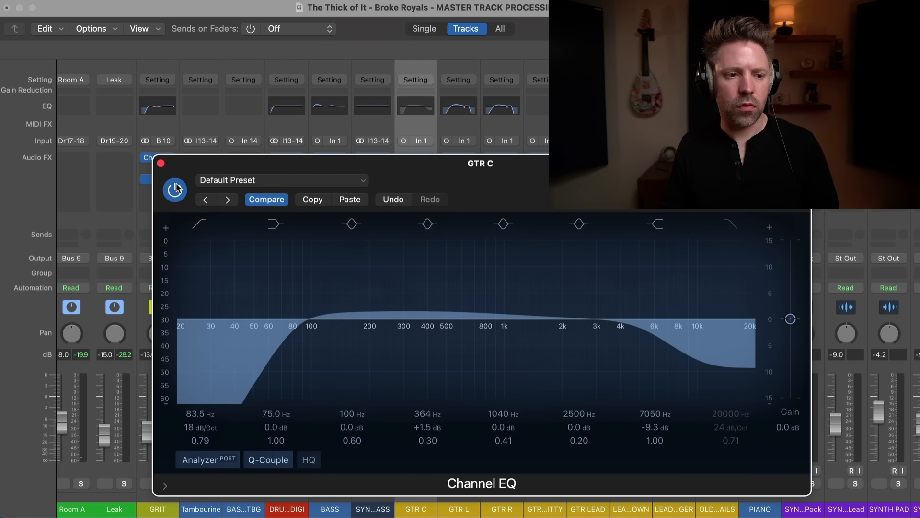
{"action": "left_click_drag", "start_coordinate": [421, 310], "coordinate": [419, 314]}
{"action": "left_click_drag", "start_coordinate": [494, 298], "coordinate": [487, 298]}
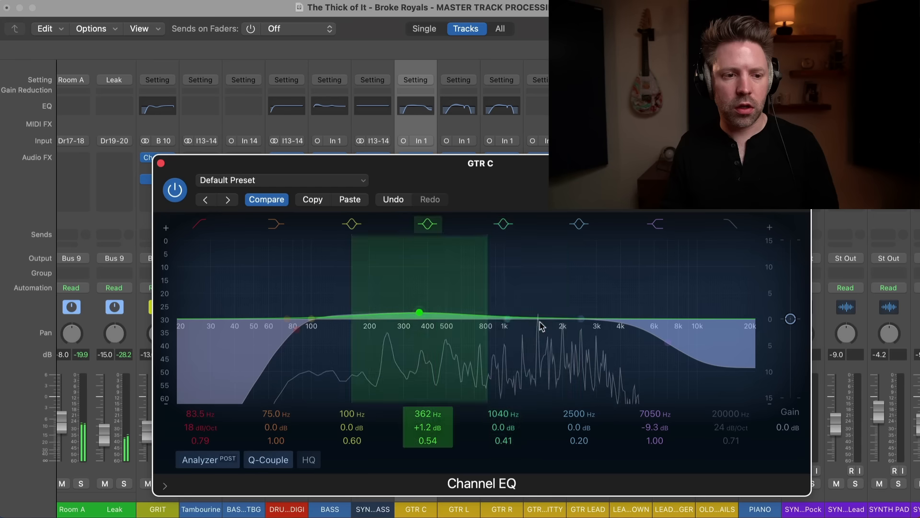
Sweep a narrow boost through the GTR C mids to locate harshness, and turn it into a cut at 1590 Hz, -3.5 dB, Q 2.00.
{"action": "left_click_drag", "start_coordinate": [540, 326], "coordinate": [607, 259]}
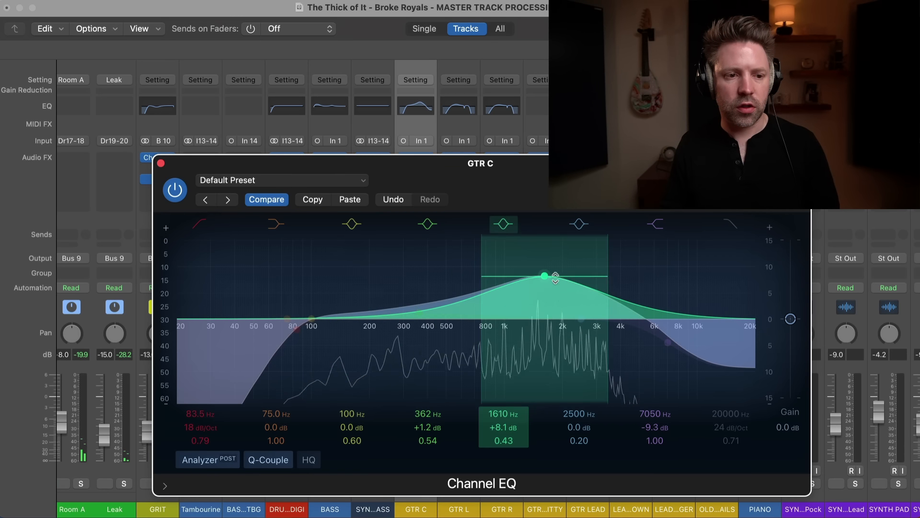
{"action": "mouse_move", "coordinate": [555, 277]}
{"action": "left_mouse_down"}
{"action": "mouse_move", "coordinate": [530, 269]}
{"action": "mouse_move", "coordinate": [569, 263]}
{"action": "mouse_move", "coordinate": [549, 265]}
{"action": "left_mouse_up"}
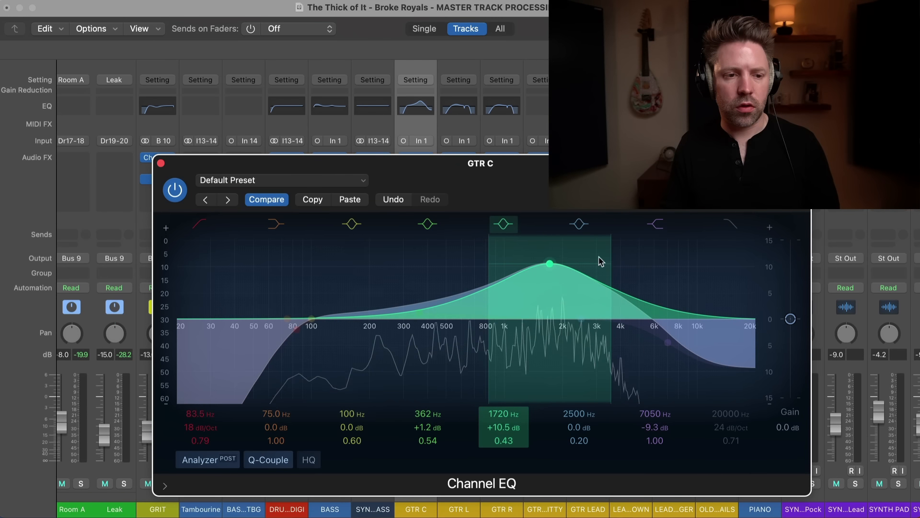
{"action": "left_click_drag", "start_coordinate": [612, 254], "coordinate": [601, 254]}
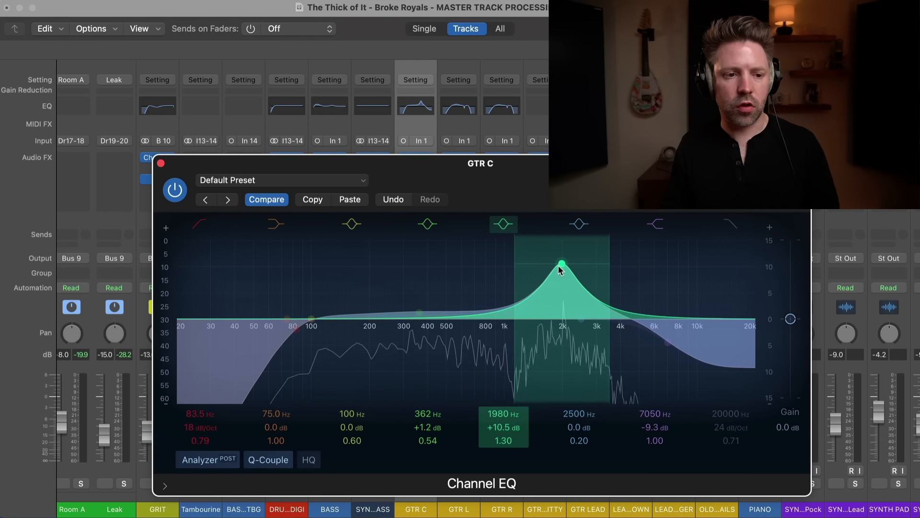
{"action": "left_click_drag", "start_coordinate": [561, 268], "coordinate": [541, 267]}
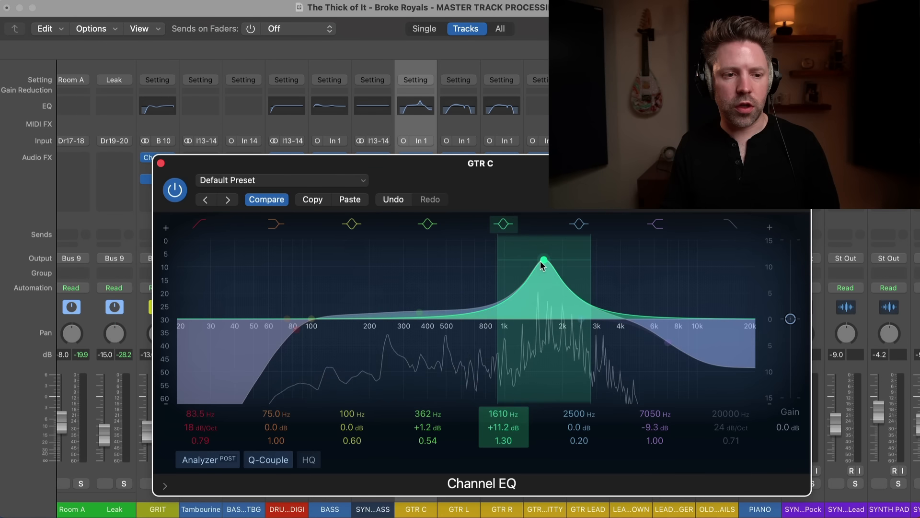
{"action": "left_click_drag", "start_coordinate": [541, 265], "coordinate": [539, 317]}
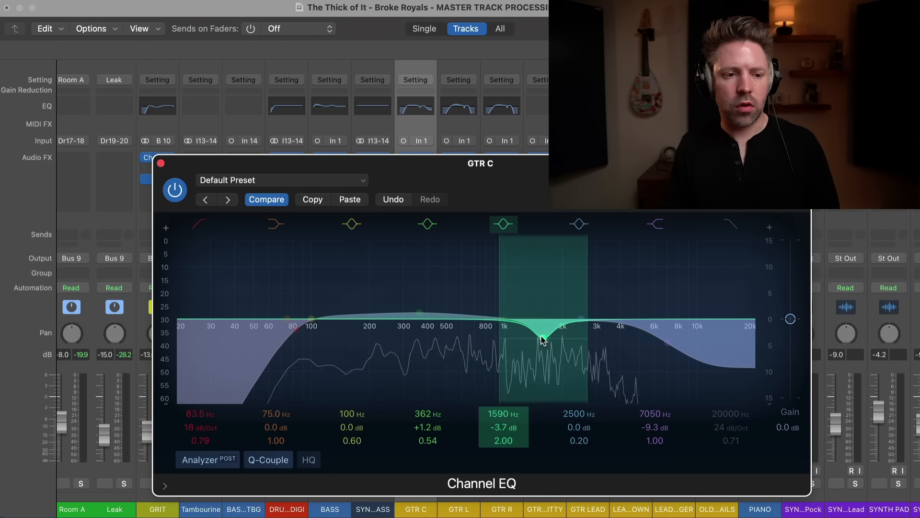
Sweep the GTR C upper mids with the next band and cut 2240 Hz by 4.4 dB with Q 3.40.
{"action": "left_click_drag", "start_coordinate": [583, 320], "coordinate": [629, 263]}
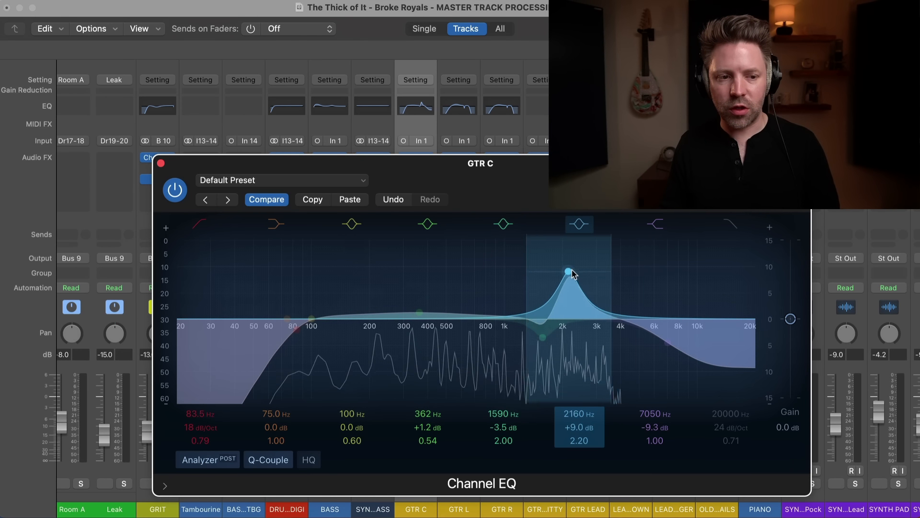
{"action": "mouse_move", "coordinate": [571, 272]}
{"action": "left_mouse_down"}
{"action": "mouse_move", "coordinate": [561, 268]}
{"action": "mouse_move", "coordinate": [591, 263]}
{"action": "mouse_move", "coordinate": [572, 262]}
{"action": "left_mouse_up"}
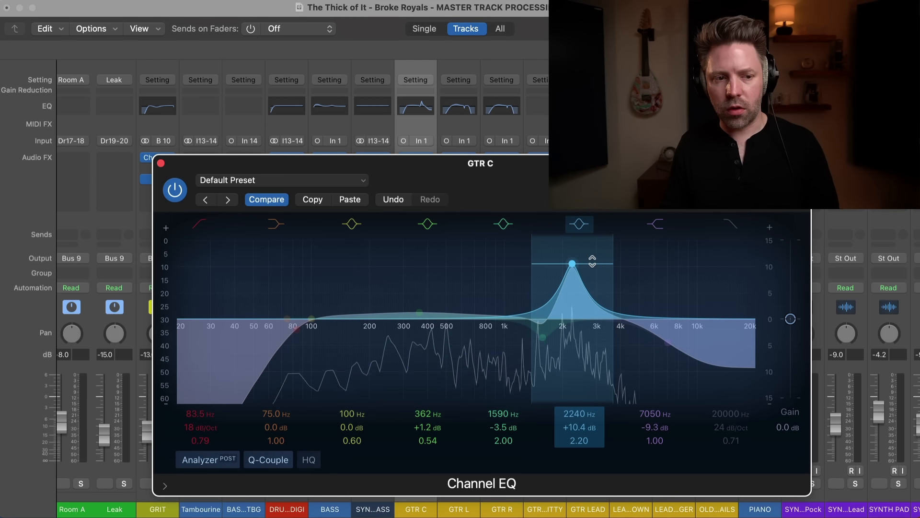
{"action": "left_click_drag", "start_coordinate": [615, 257], "coordinate": [607, 257]}
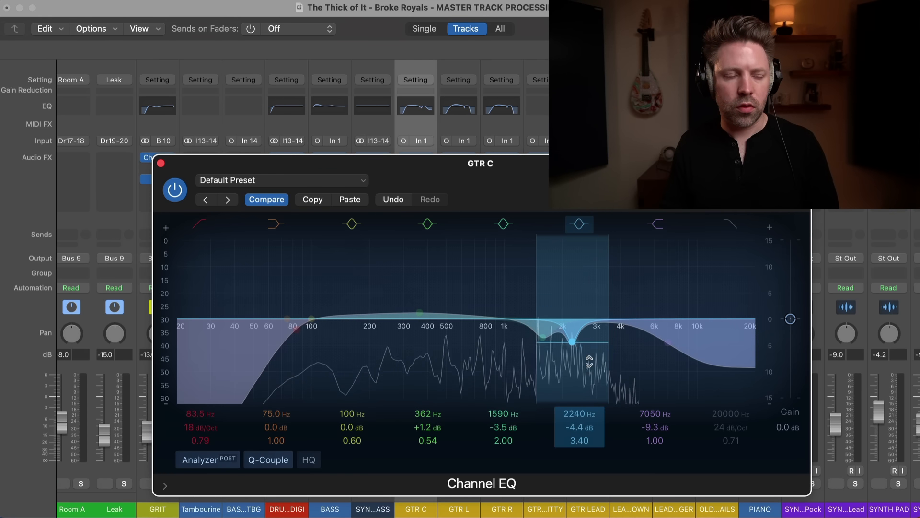
Compare GTR C with its Channel EQ bypassed and active, close the EQ, and clear the solo.
{"action": "left_click", "coordinate": [177, 190]}
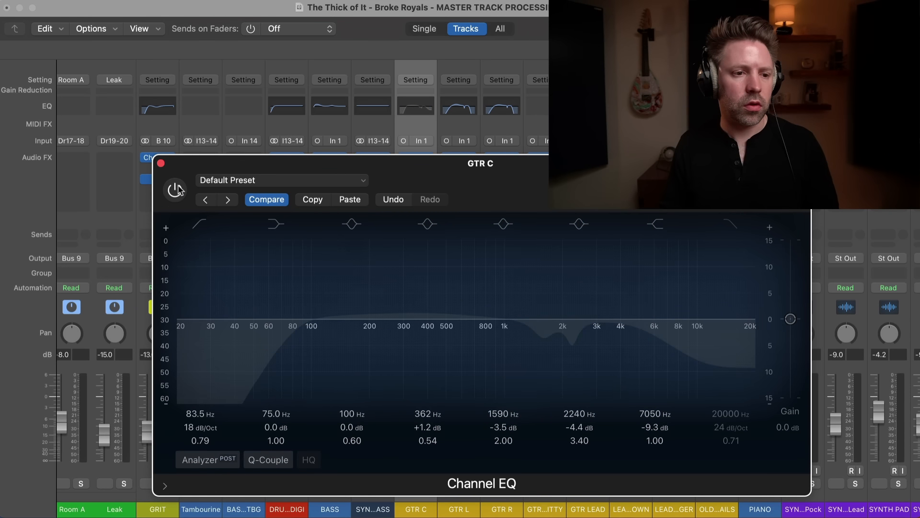
{"action": "left_click", "coordinate": [177, 189]}
{"action": "left_click", "coordinate": [161, 163]}
{"action": "key", "text": "space"}
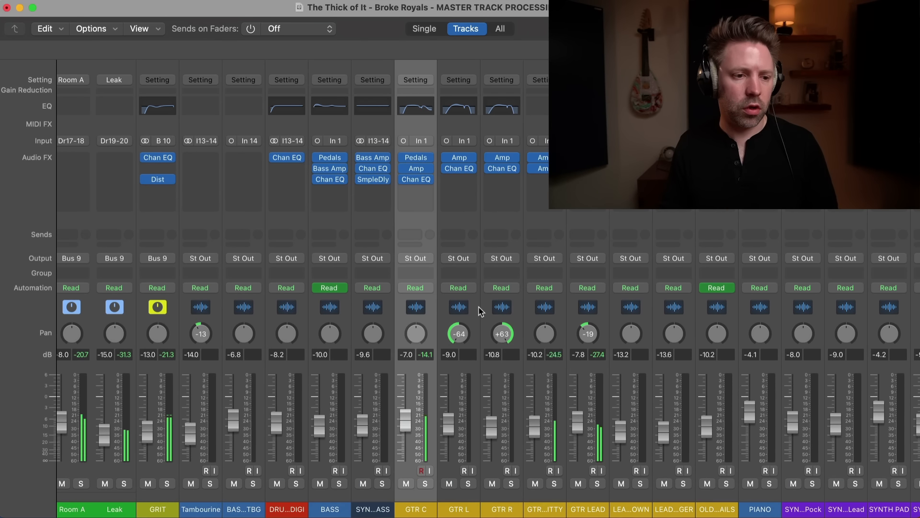
Solo the GTR C GRITTY track and add a Channel EQ to it.
{"action": "scroll", "coordinate": [479, 310], "scroll_direction": "right", "scroll_amount": 3}
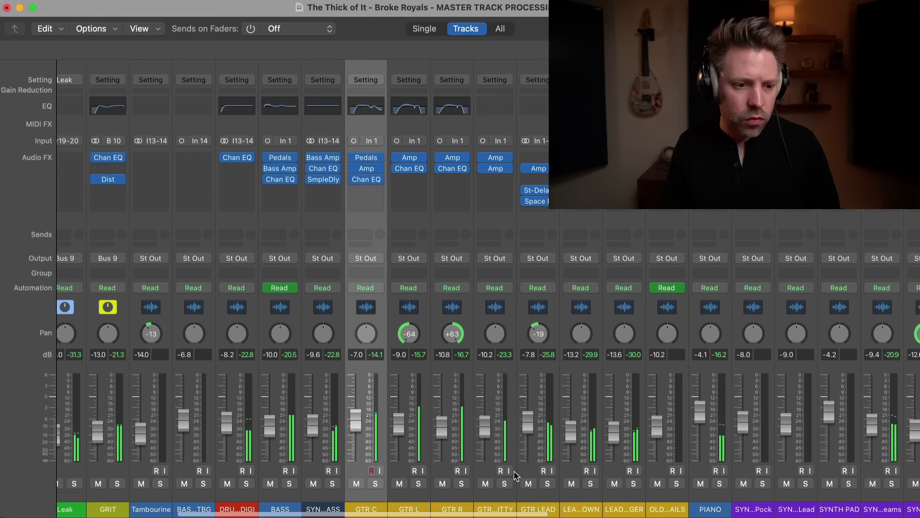
{"action": "left_click", "coordinate": [505, 483]}
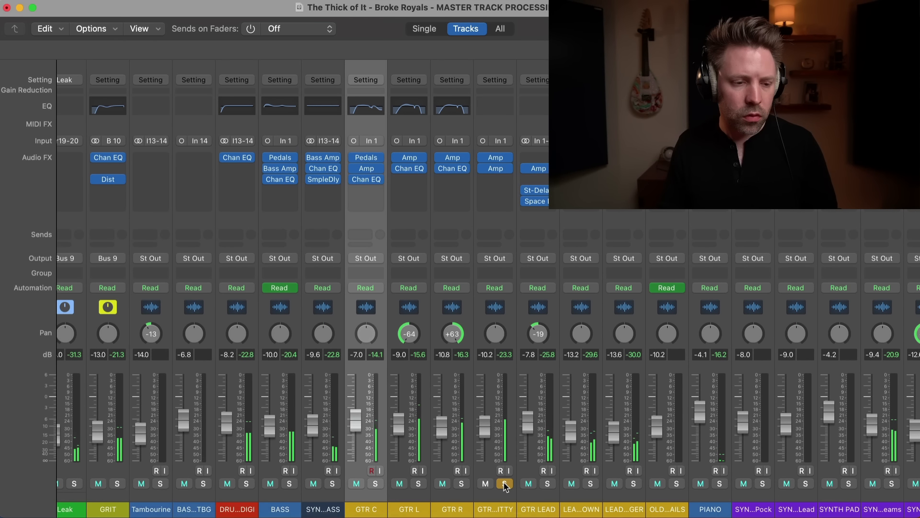
{"action": "left_click", "coordinate": [503, 113]}
{"action": "left_click_drag", "start_coordinate": [540, 189], "coordinate": [485, 131]}
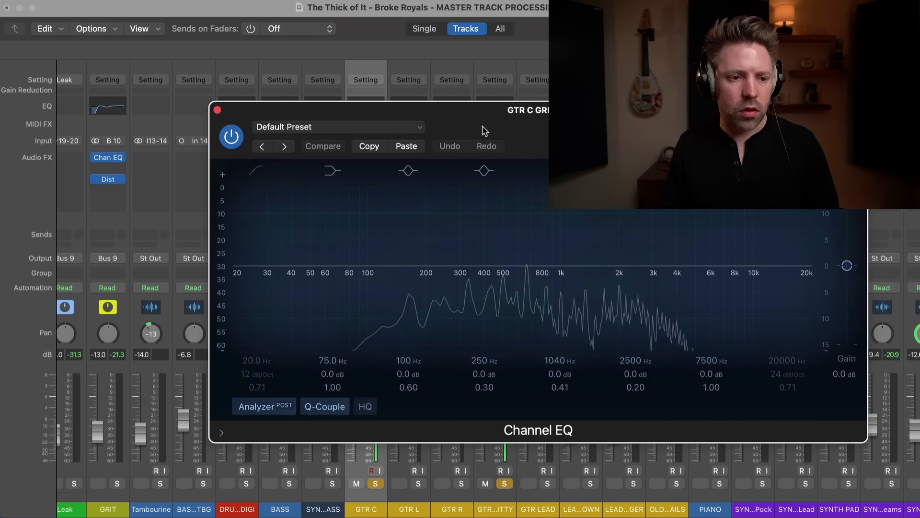
Compare GTR C GRITTY on its own and together with GTR C by toggling the solo of GTR C.
{"action": "left_click", "coordinate": [380, 483]}
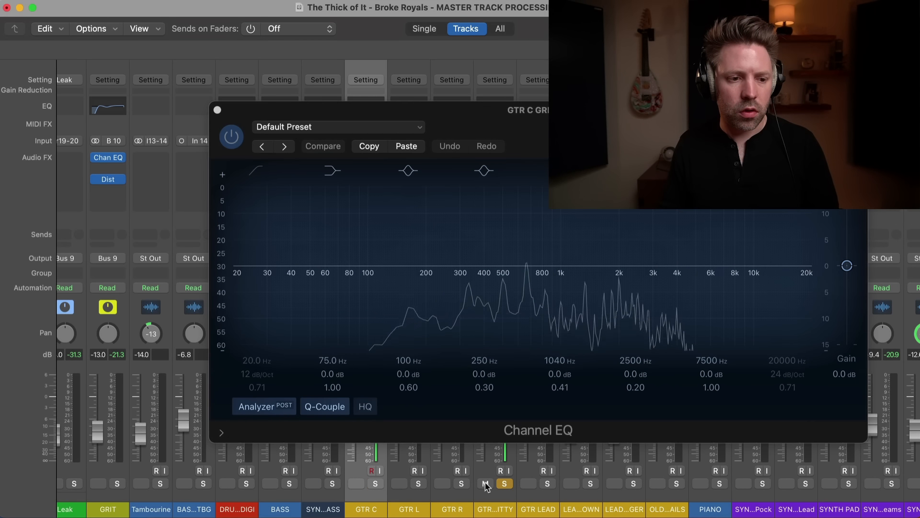
{"action": "left_click", "coordinate": [375, 485]}
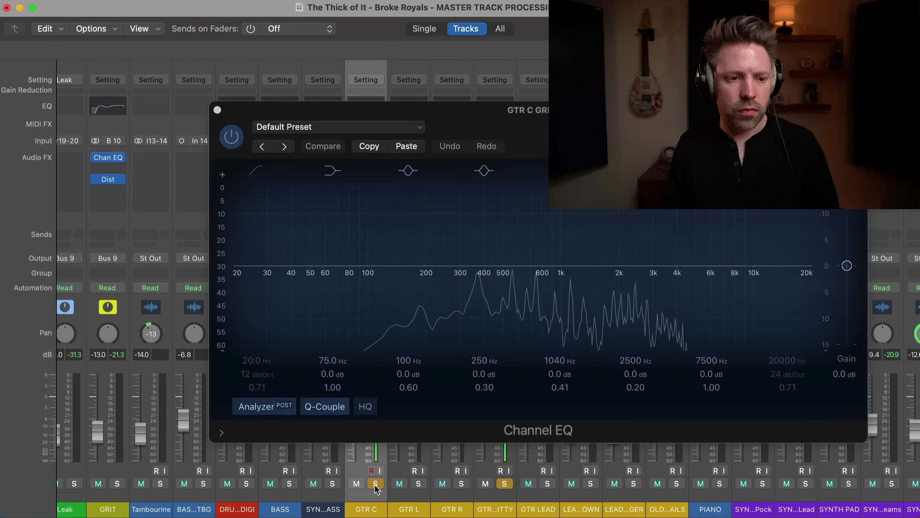
{"action": "left_click", "coordinate": [376, 485]}
{"action": "left_click", "coordinate": [376, 485]}
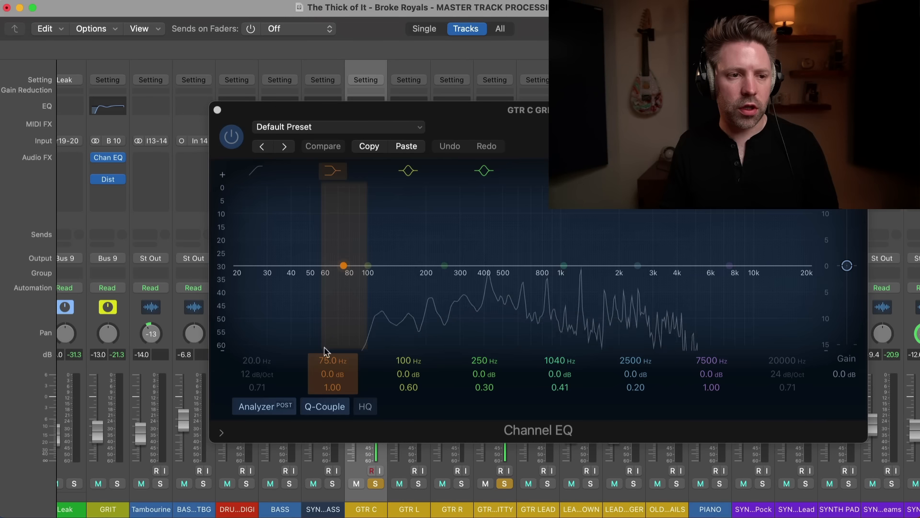
Close the GTR C GRITTY EQ and remove the Channel EQ from that track.
{"action": "left_click", "coordinate": [217, 110]}
{"action": "left_click", "coordinate": [464, 169]}
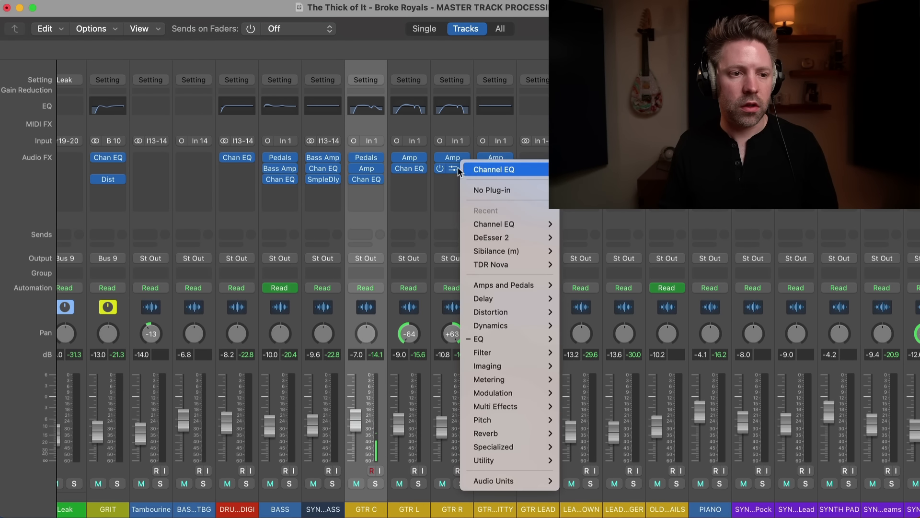
{"action": "left_click", "coordinate": [434, 184]}
{"action": "left_click", "coordinate": [507, 184]}
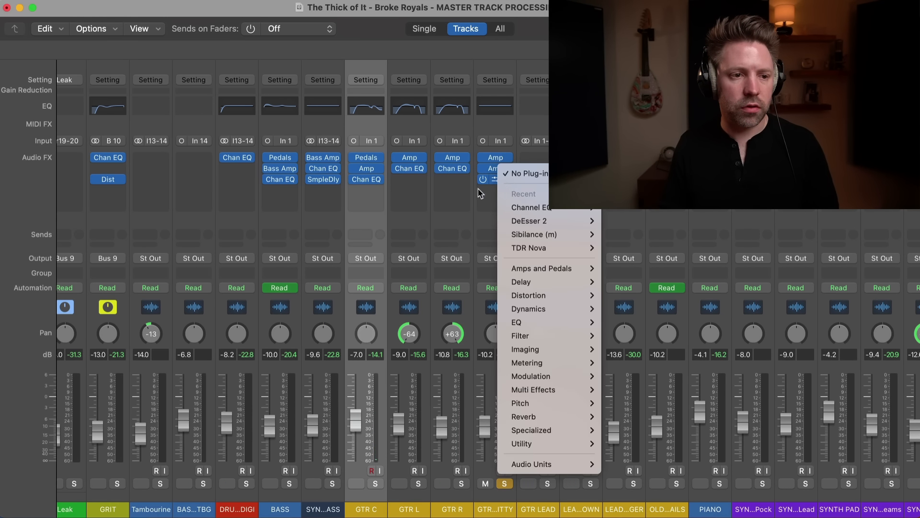
{"action": "left_click", "coordinate": [478, 188]}
{"action": "left_click", "coordinate": [509, 180]}
{"action": "left_click", "coordinate": [529, 201]}
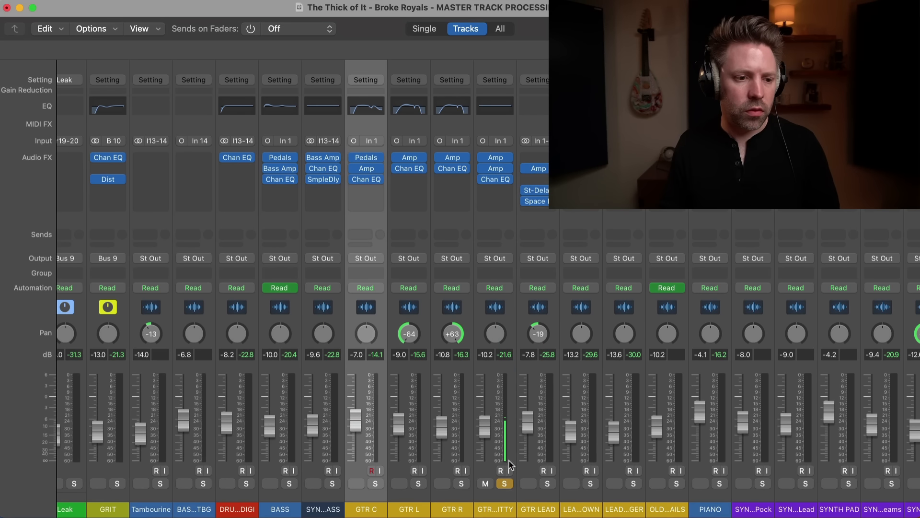
Audition GTR LEAD soloed and in the full mix, both in the mixer and, with the mixer closed, from the track list.
{"action": "left_click", "coordinate": [547, 483]}
{"action": "scroll", "coordinate": [545, 485], "scroll_direction": "right", "scroll_amount": 2}
{"action": "scroll", "coordinate": [545, 485], "scroll_direction": "right", "scroll_amount": 2}
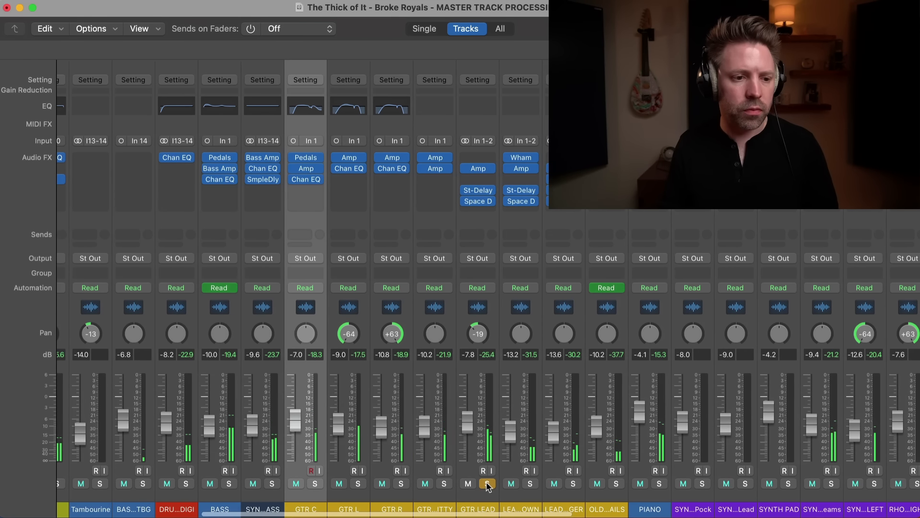
{"action": "left_click", "coordinate": [488, 483]}
{"action": "key", "text": "x"}
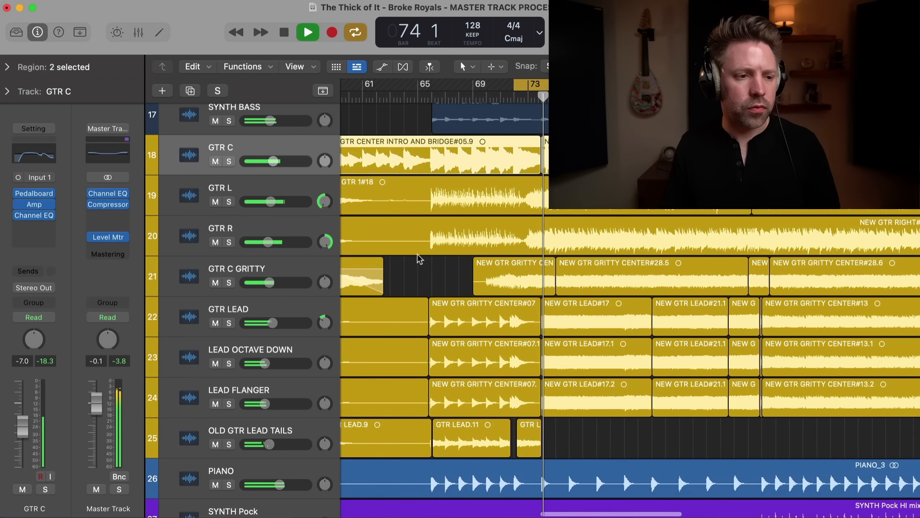
{"action": "left_click", "coordinate": [232, 323]}
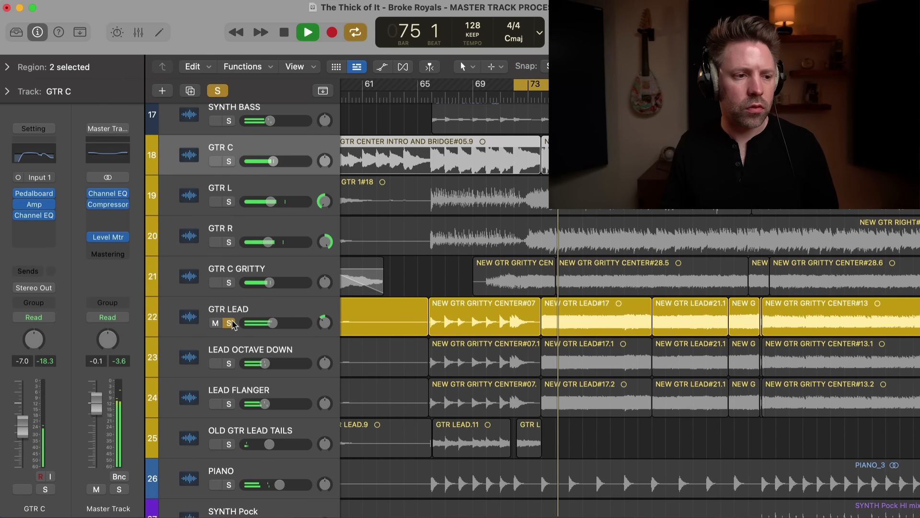
{"action": "left_click", "coordinate": [232, 324]}
Select GTR LEAD, add a Channel EQ to it, place it between Amp and St-Delay, and stop playback.
{"action": "left_click", "coordinate": [242, 312]}
{"action": "scroll", "coordinate": [431, 304], "scroll_direction": "left", "scroll_amount": 10}
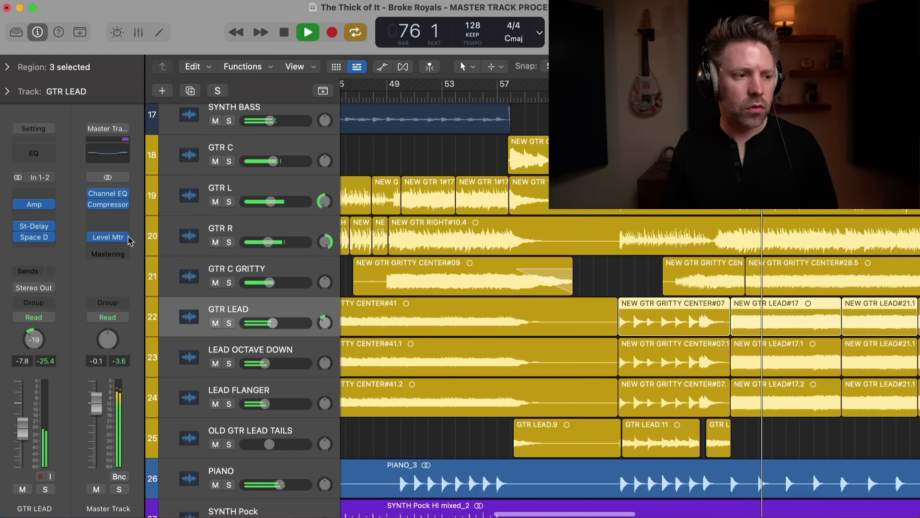
{"action": "left_click", "coordinate": [39, 154]}
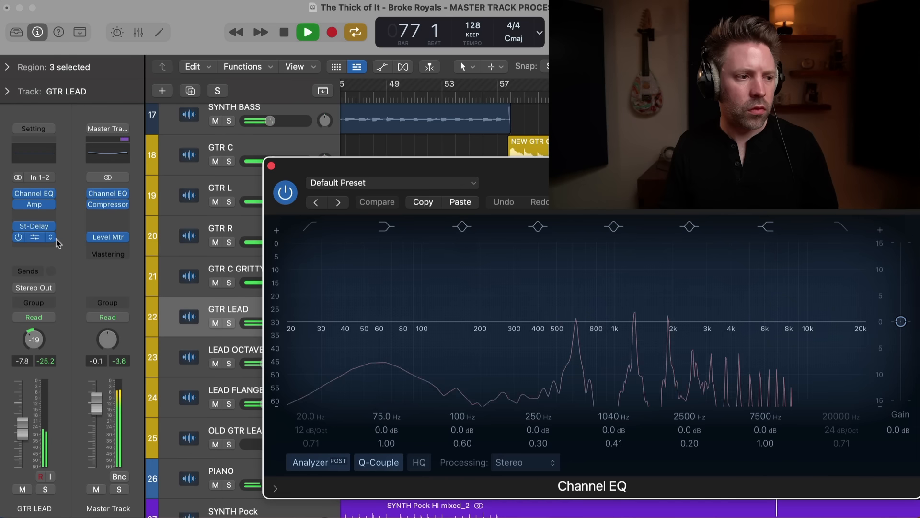
{"action": "left_click_drag", "start_coordinate": [34, 193], "coordinate": [35, 246]}
{"action": "key", "text": "space"}
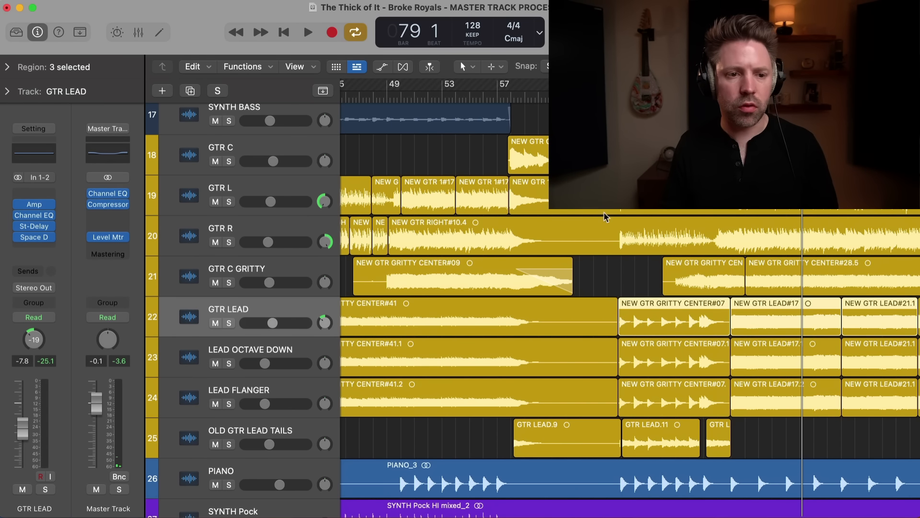
Open the GTR LEAD Channel EQ during playback and, with the track soloed, boost its upper-mid band by 3.6 dB at 1160 Hz.
{"action": "key", "text": "space"}
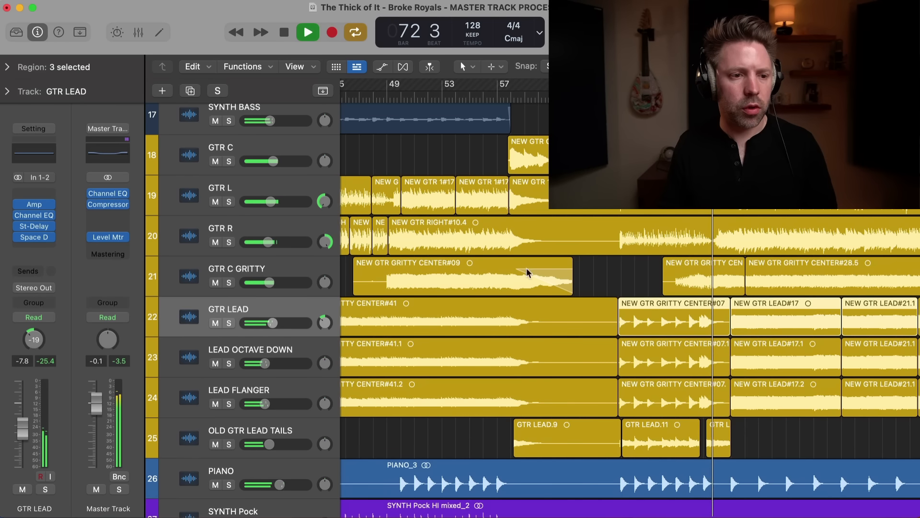
{"action": "left_click", "coordinate": [34, 215]}
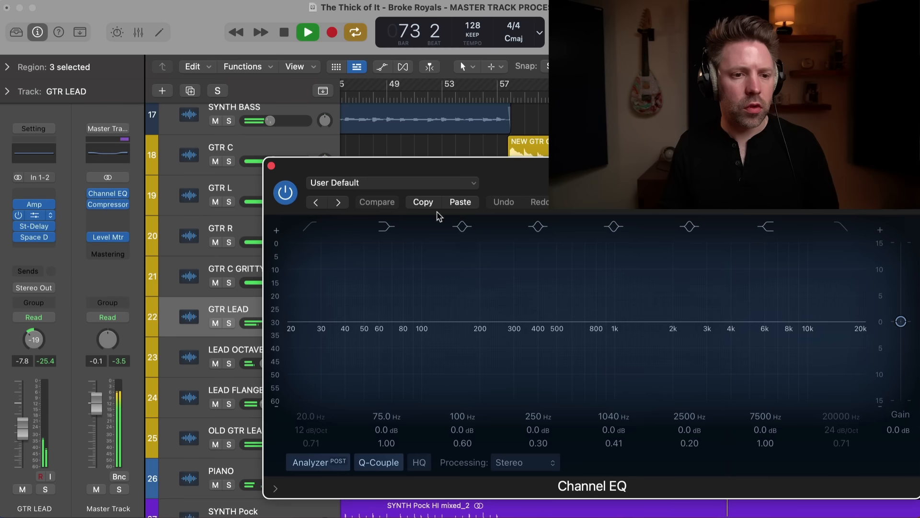
{"action": "key", "text": "s"}
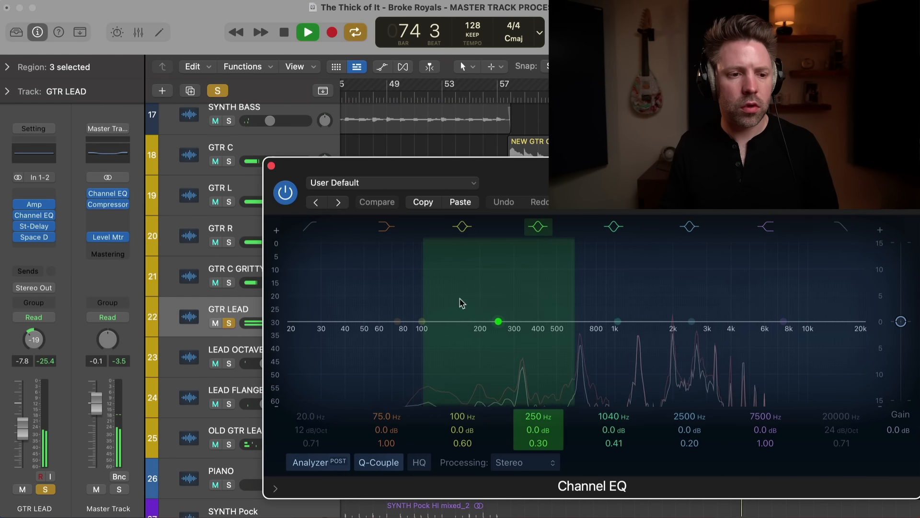
{"action": "left_click_drag", "start_coordinate": [615, 327], "coordinate": [624, 303]}
{"action": "key", "text": "s"}
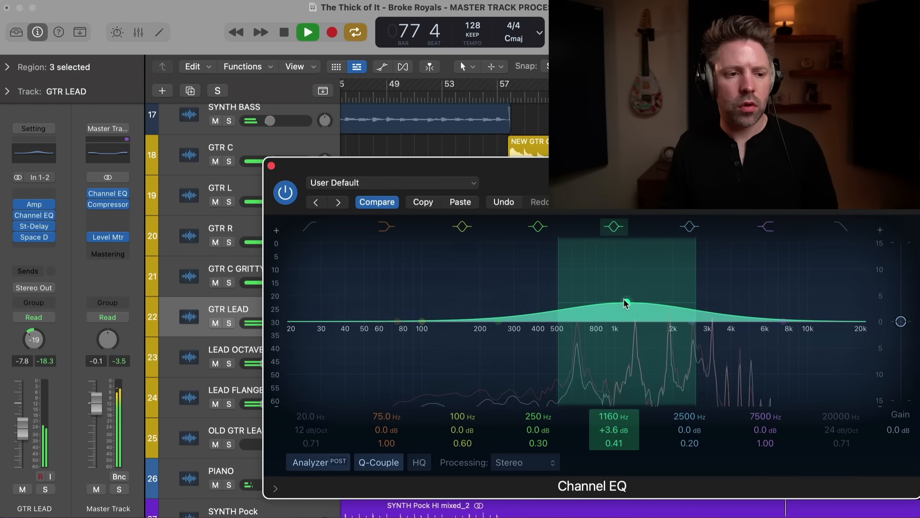
Add a 12 dB/Oct low cut at 200 Hz to the GTR LEAD EQ and restart playback to hear it in the mix.
{"action": "left_click", "coordinate": [312, 230]}
{"action": "left_click_drag", "start_coordinate": [313, 248], "coordinate": [515, 307]}
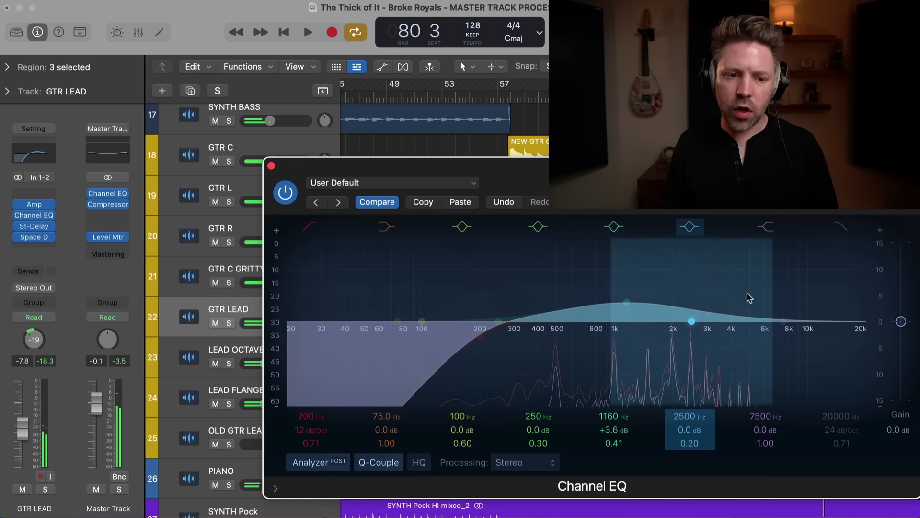
{"action": "key", "text": "space"}
{"action": "key", "text": "space"}
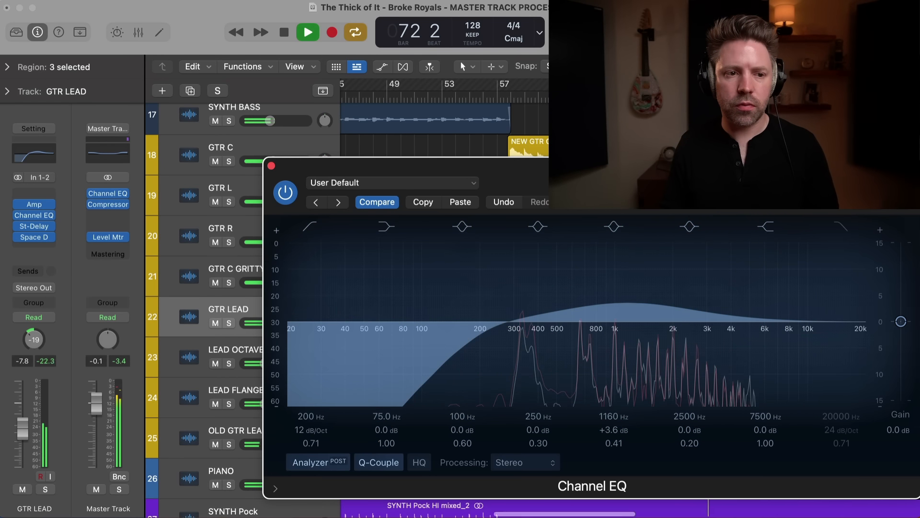
Turn off cycle mode and play the song from around bar 45, keeping the GTR LEAD EQ open.
{"action": "key", "text": "c"}
{"action": "key", "text": "super+Left"}
{"action": "key", "text": "super+Left"}
{"action": "key", "text": "super+Left"}
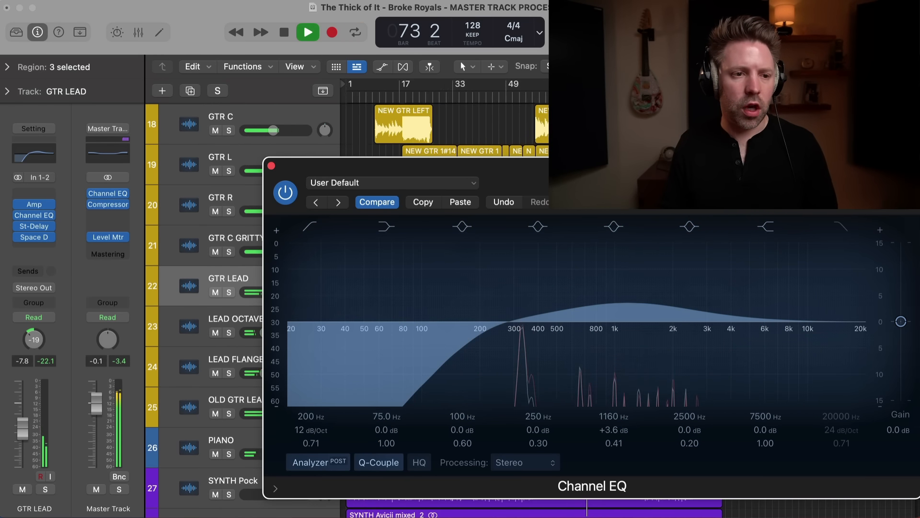
{"action": "left_click_drag", "start_coordinate": [585, 174], "coordinate": [496, 235]}
{"action": "key", "text": "space"}
{"action": "scroll", "coordinate": [489, 191], "scroll_direction": "down", "scroll_amount": 5}
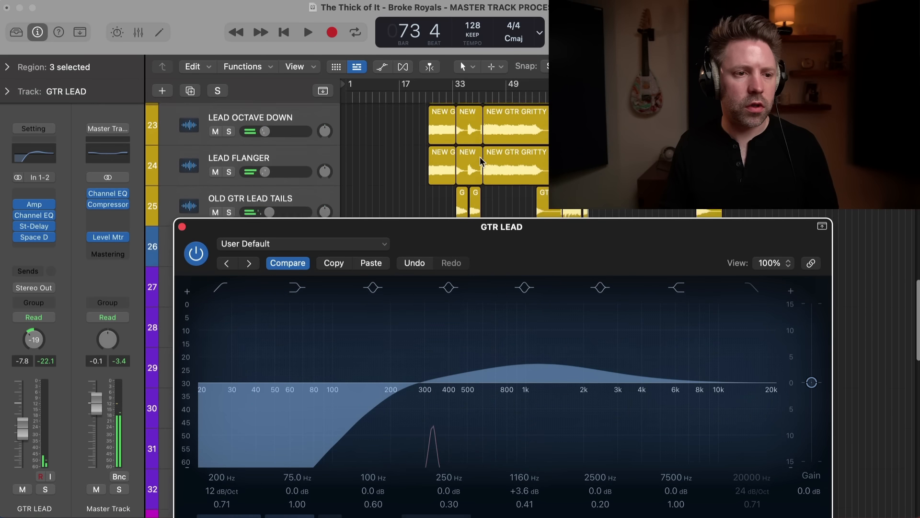
{"action": "scroll", "coordinate": [499, 144], "scroll_direction": "down", "scroll_amount": 3}
{"action": "scroll", "coordinate": [499, 143], "scroll_direction": "up", "scroll_amount": 2}
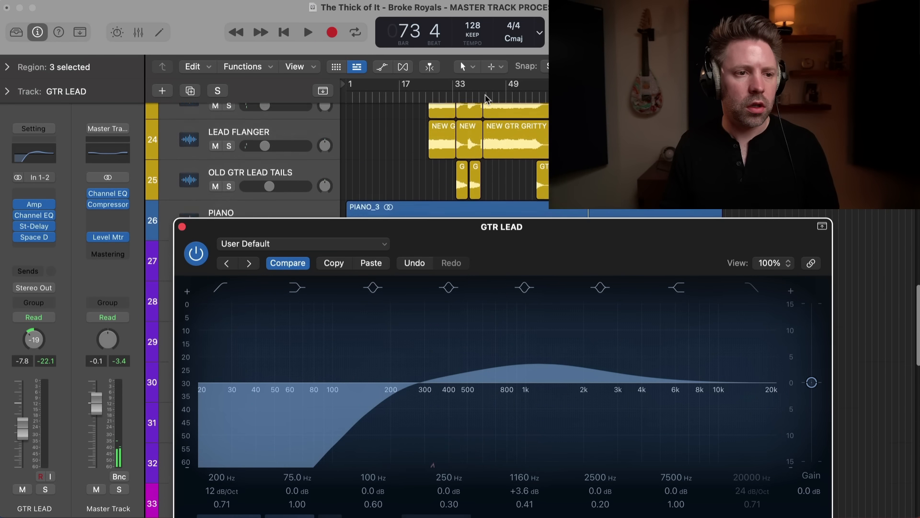
{"action": "left_click", "coordinate": [493, 97]}
{"action": "scroll", "coordinate": [489, 158], "scroll_direction": "up", "scroll_amount": 1}
{"action": "key", "text": "space"}
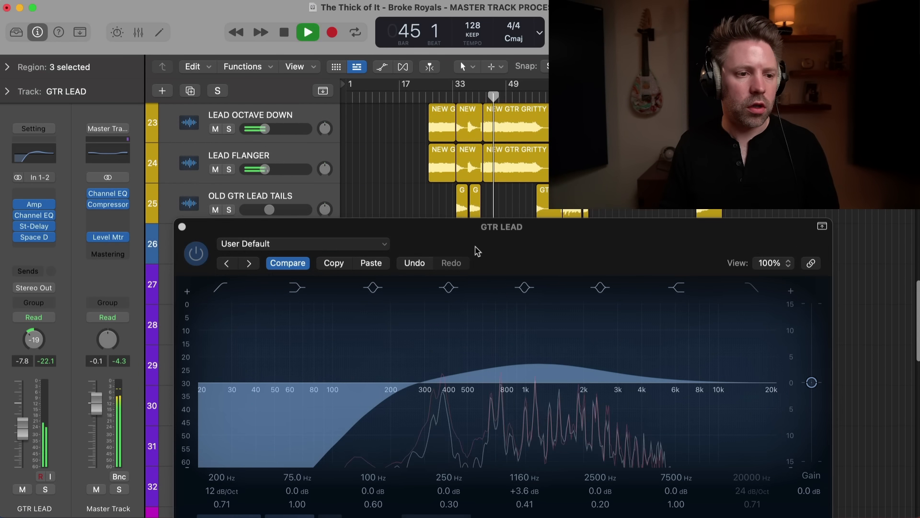
Solo GTR LEAD and compare its sound with the Channel EQ bypassed and active.
{"action": "left_click_drag", "start_coordinate": [476, 249], "coordinate": [479, 170]}
{"action": "key", "text": "s"}
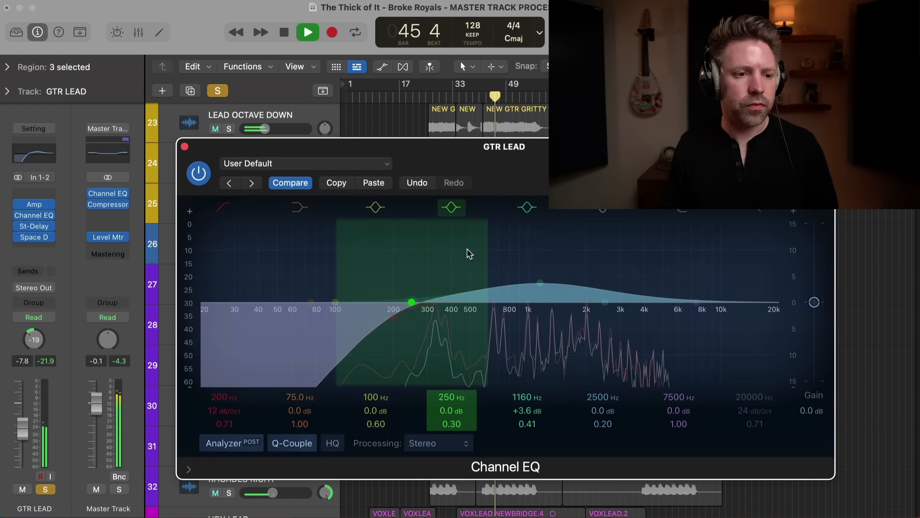
{"action": "left_click", "coordinate": [199, 174]}
{"action": "left_click", "coordinate": [205, 175]}
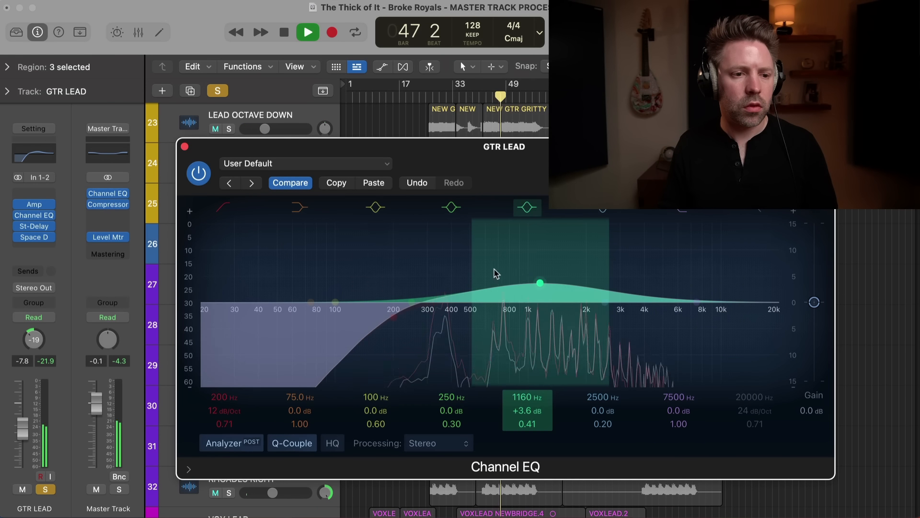
Adjust the GTR LEAD EQ's upper-mid boost to +3.2 dB at 1140 Hz and compare it against bypass.
{"action": "left_click_drag", "start_coordinate": [543, 282], "coordinate": [539, 286]}
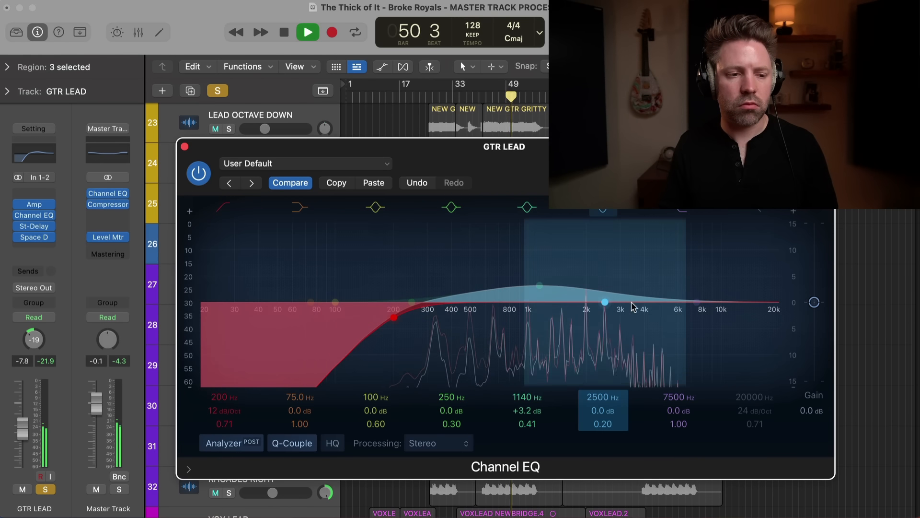
{"action": "left_click", "coordinate": [197, 175]}
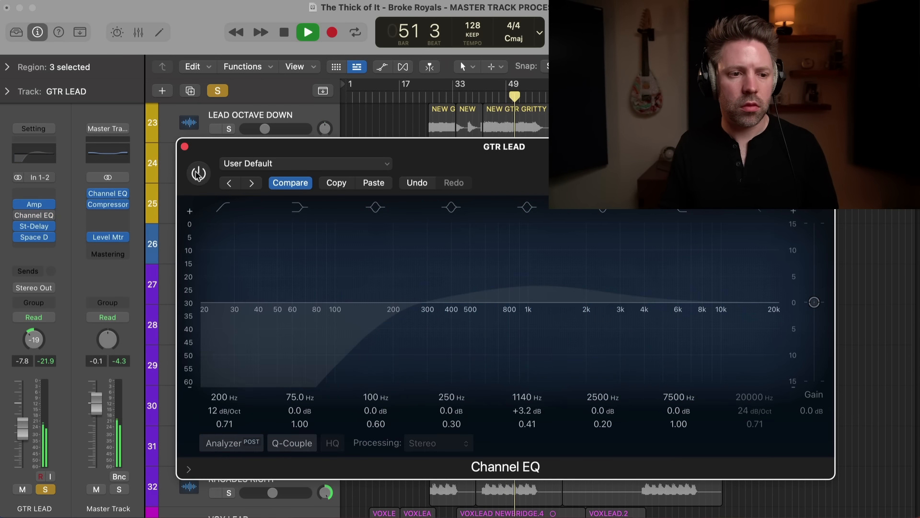
{"action": "left_click", "coordinate": [197, 174]}
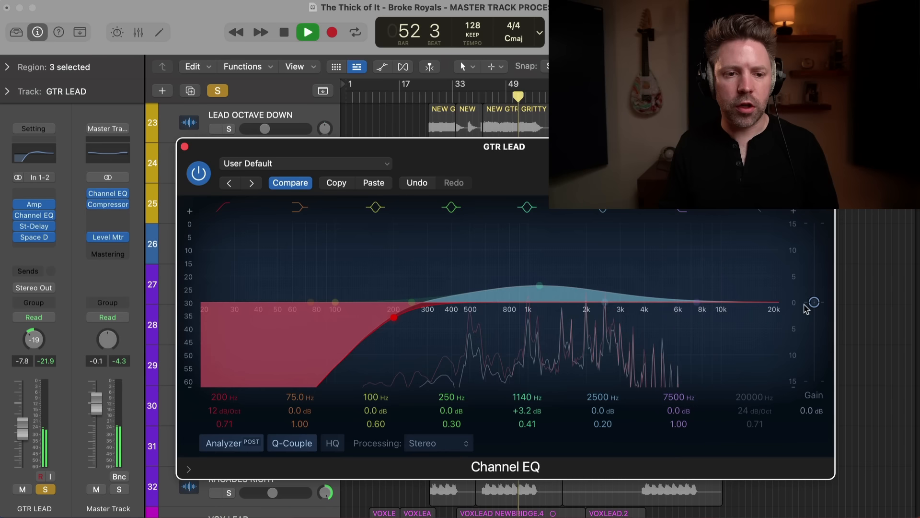
Set the GTR LEAD EQ's output gain to -1.2 dB, compare it against bypass and close the EQ.
{"action": "left_click_drag", "start_coordinate": [811, 303], "coordinate": [812, 306]}
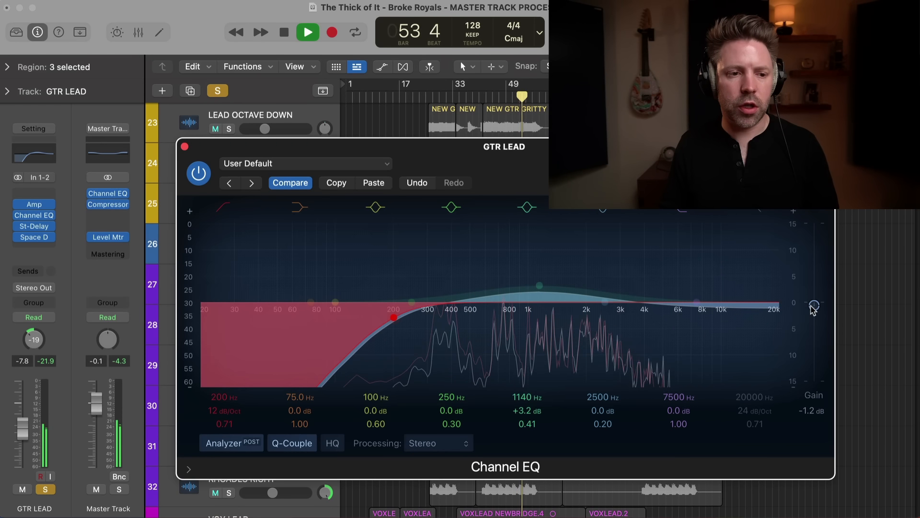
{"action": "left_click", "coordinate": [204, 181]}
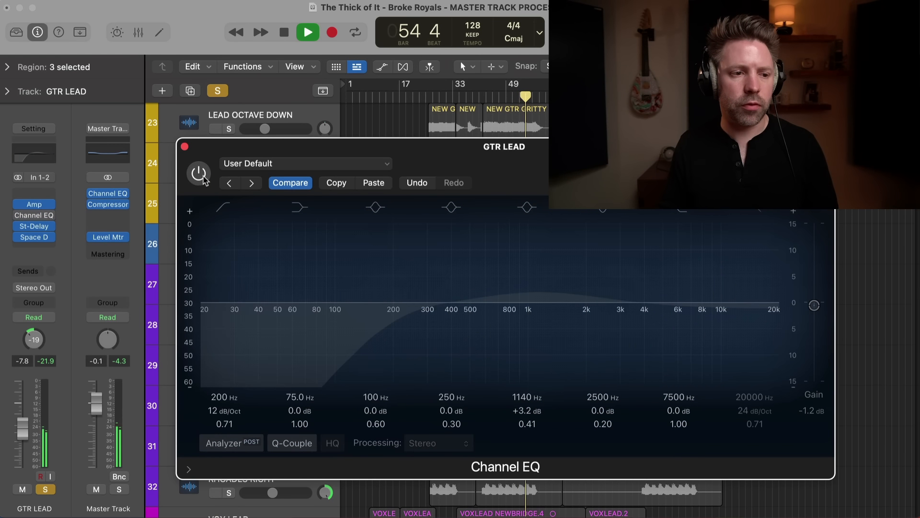
{"action": "left_click", "coordinate": [199, 174]}
{"action": "left_click", "coordinate": [185, 147]}
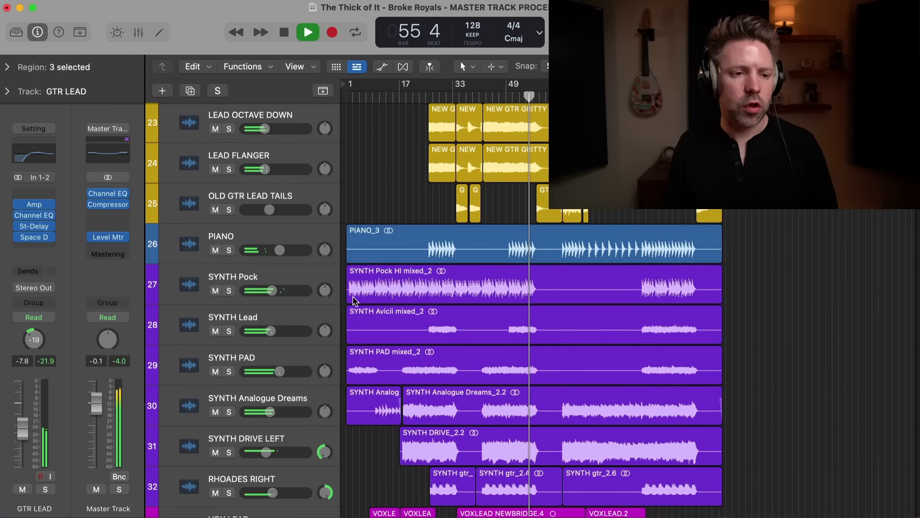
Select the PIANO track and play it soloed from around bar 69.
{"action": "scroll", "coordinate": [360, 298], "scroll_direction": "down", "scroll_amount": 2}
{"action": "scroll", "coordinate": [361, 298], "scroll_direction": "up", "scroll_amount": 5}
{"action": "scroll", "coordinate": [361, 298], "scroll_direction": "up", "scroll_amount": 3}
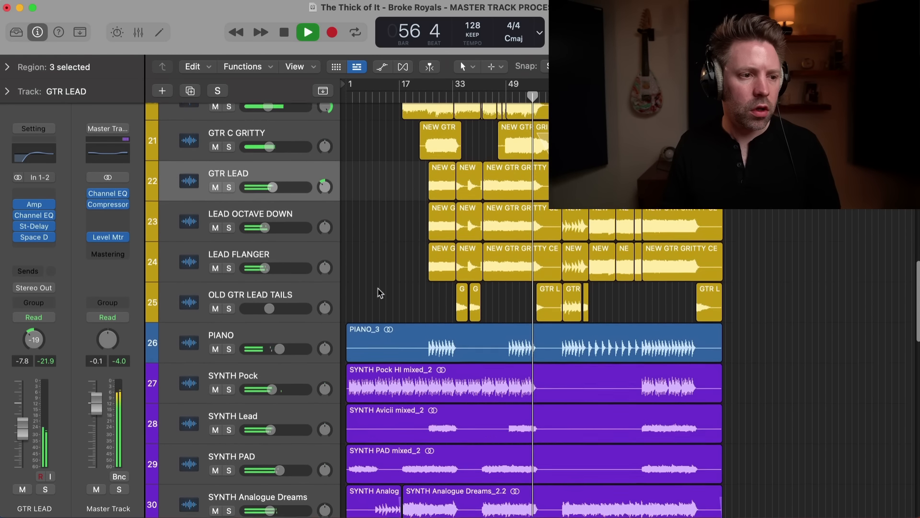
{"action": "key", "text": "space"}
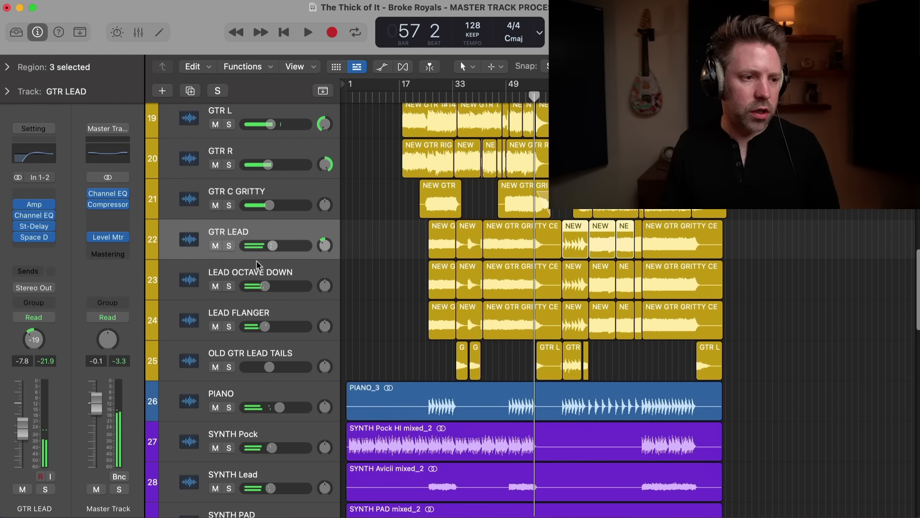
{"action": "scroll", "coordinate": [290, 377], "scroll_direction": "down", "scroll_amount": 4}
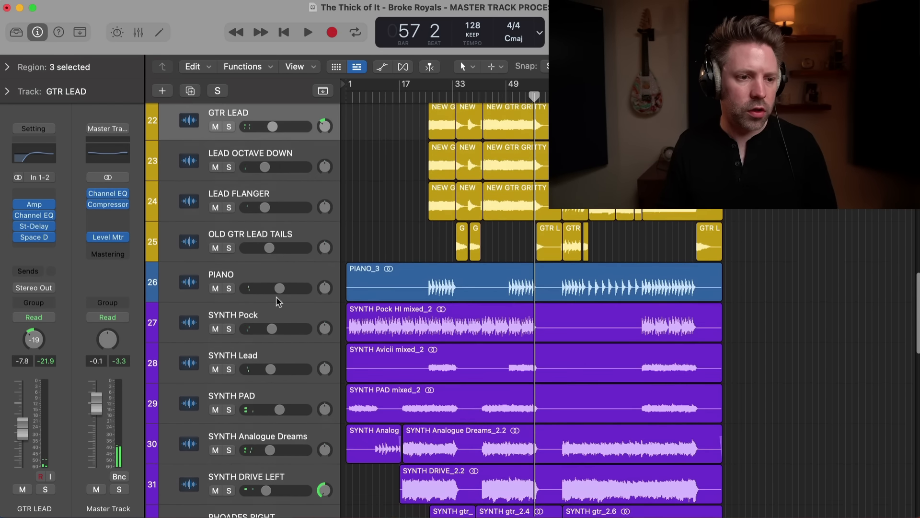
{"action": "left_click", "coordinate": [247, 280]}
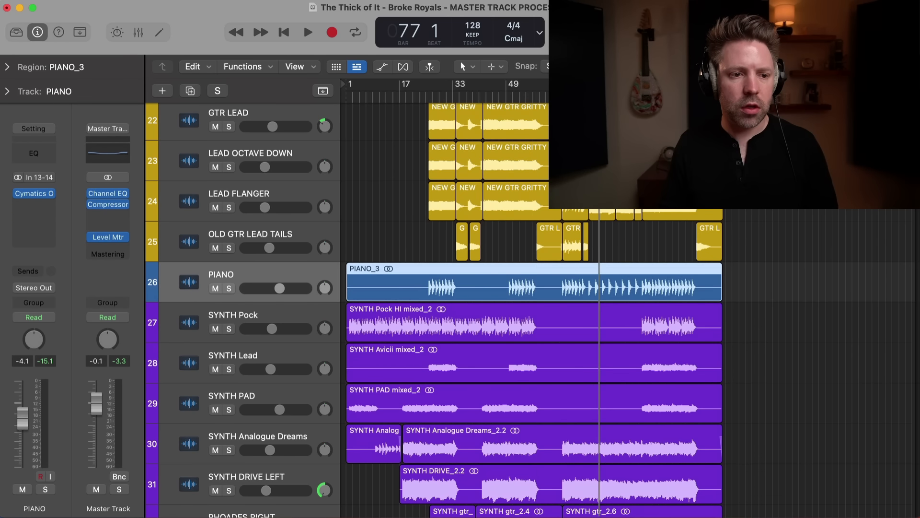
{"action": "key", "text": "space"}
{"action": "key", "text": "s"}
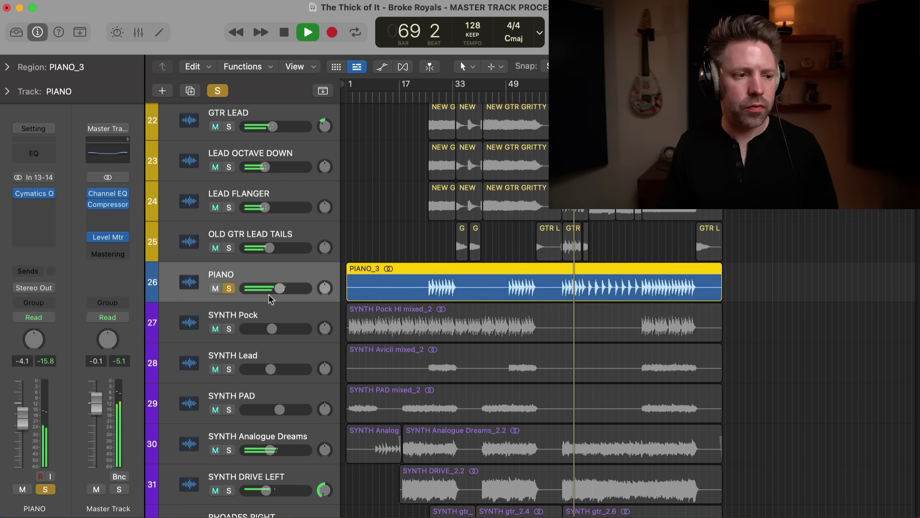
Add a Channel EQ to PIANO and set an 18 dB/Oct low cut at 133 Hz, toggling solo to check it.
{"action": "left_click", "coordinate": [33, 153]}
{"action": "key", "text": "s"}
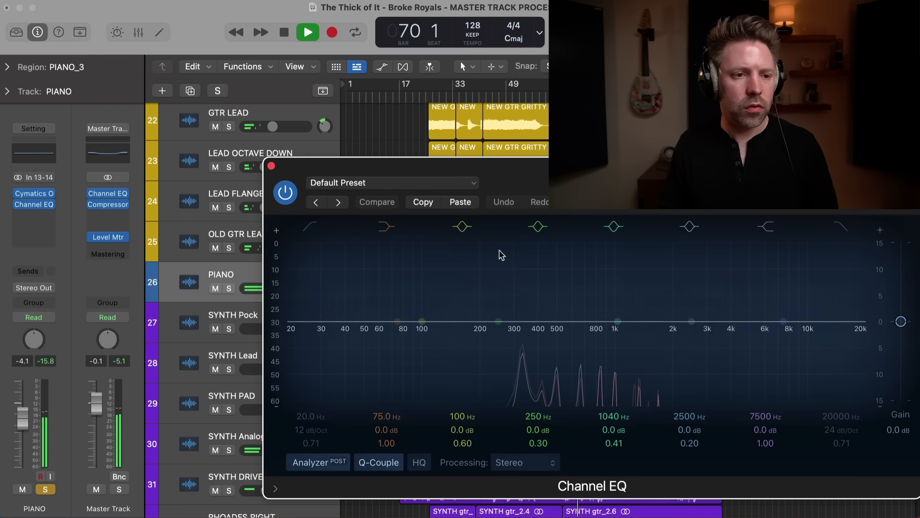
{"action": "left_click_drag", "start_coordinate": [565, 196], "coordinate": [462, 185]}
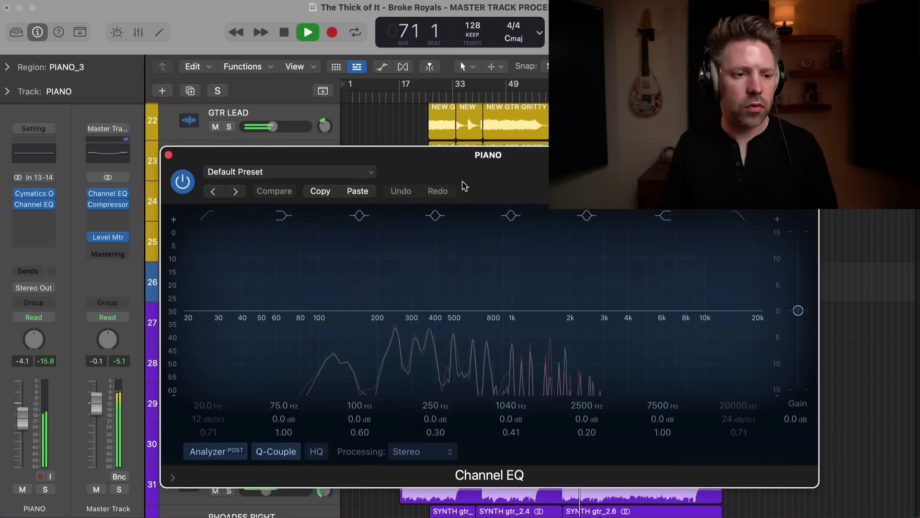
{"action": "left_click", "coordinate": [199, 219]}
{"action": "left_click_drag", "start_coordinate": [226, 287], "coordinate": [394, 272]}
{"action": "key", "text": "s"}
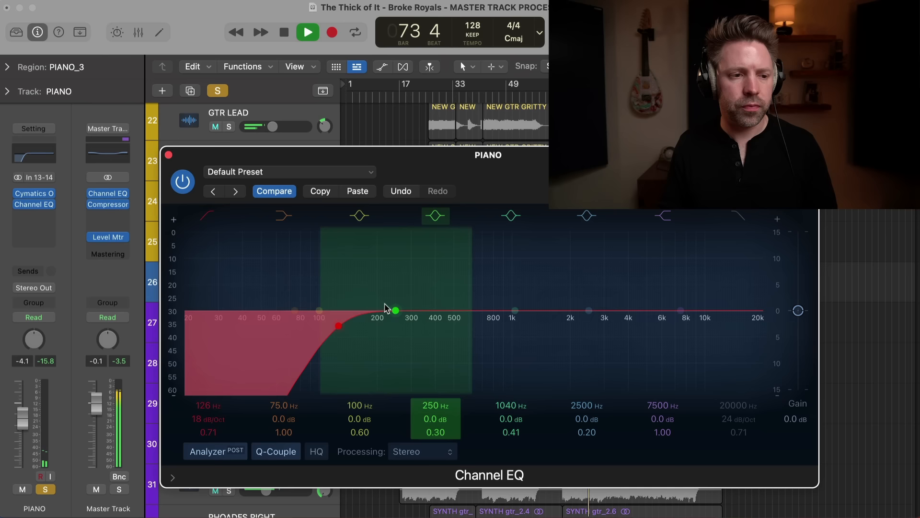
{"action": "key", "text": "s"}
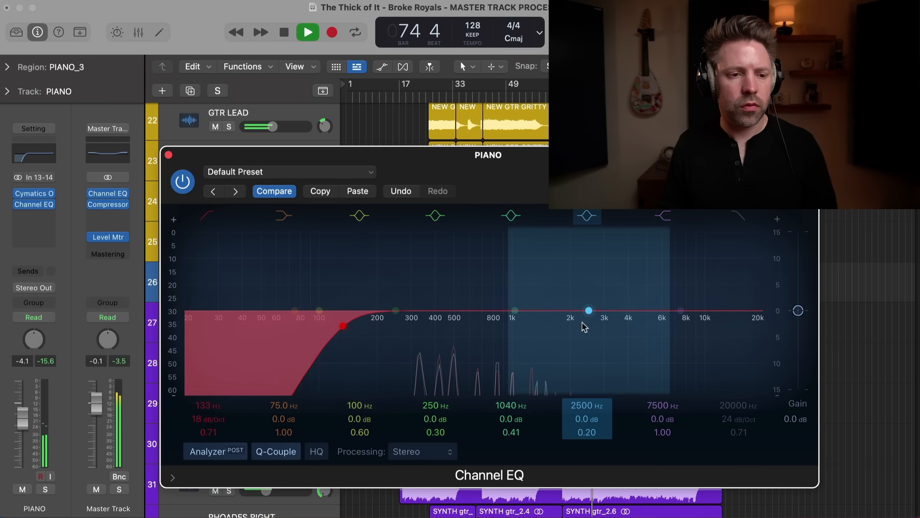
Boost the PIANO EQ's high-mid band by 6.6 dB at 3880 Hz with a Q of 0.35, checking it in solo.
{"action": "left_click_drag", "start_coordinate": [592, 313], "coordinate": [636, 267]}
{"action": "left_click_drag", "start_coordinate": [706, 254], "coordinate": [700, 255]}
{"action": "key", "text": "s"}
{"action": "mouse_move", "coordinate": [629, 272]}
{"action": "left_mouse_down"}
{"action": "mouse_move", "coordinate": [620, 269]}
{"action": "mouse_move", "coordinate": [624, 276]}
{"action": "left_mouse_up"}
{"action": "key", "text": "s"}
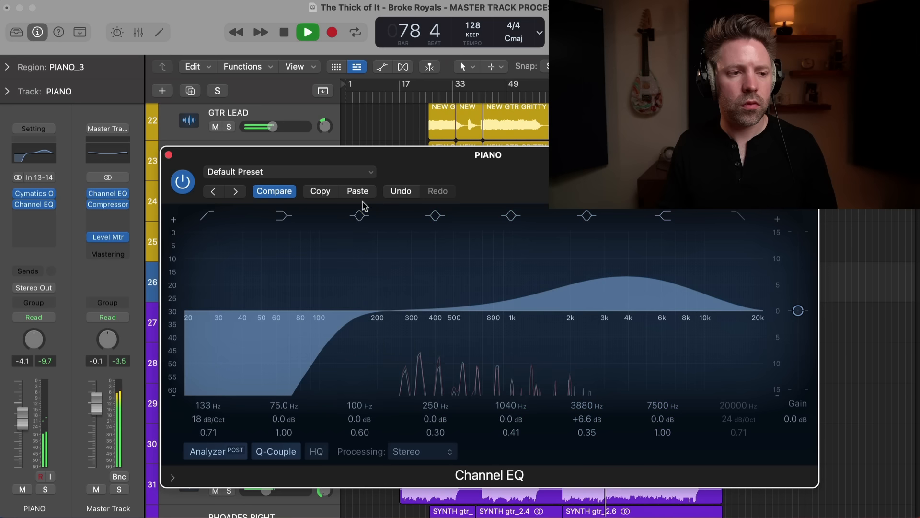
Compare the PIANO EQ bypassed and active, both in the full mix and with the track soloed.
{"action": "left_click", "coordinate": [183, 182]}
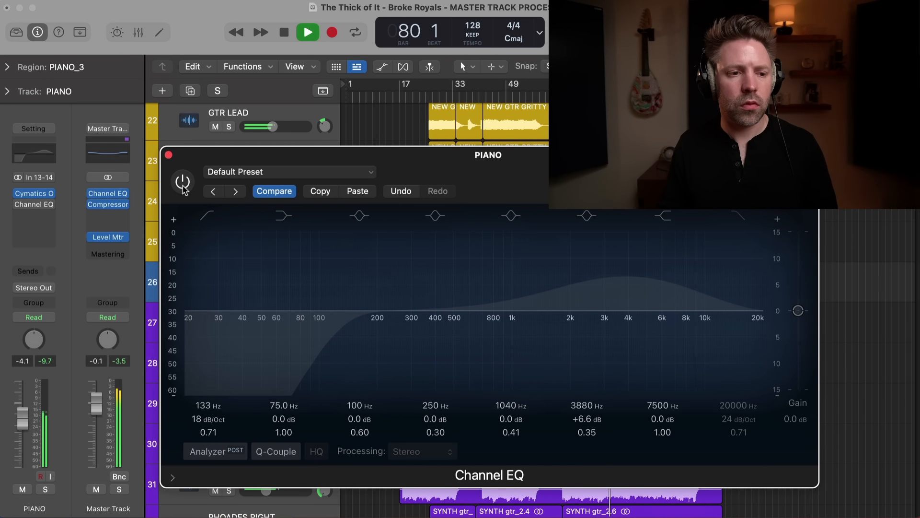
{"action": "left_click", "coordinate": [182, 186]}
{"action": "left_click_drag", "start_coordinate": [378, 166], "coordinate": [377, 173]}
{"action": "key", "text": "s"}
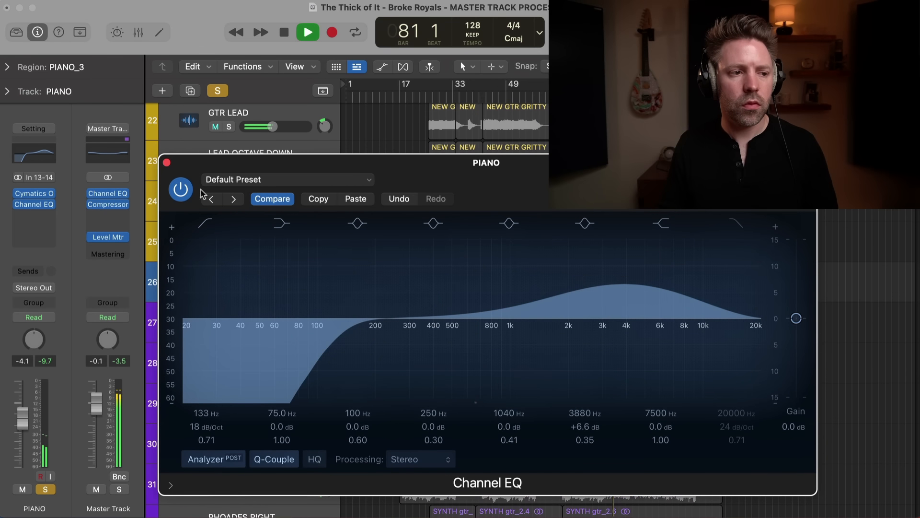
{"action": "left_click", "coordinate": [180, 190]}
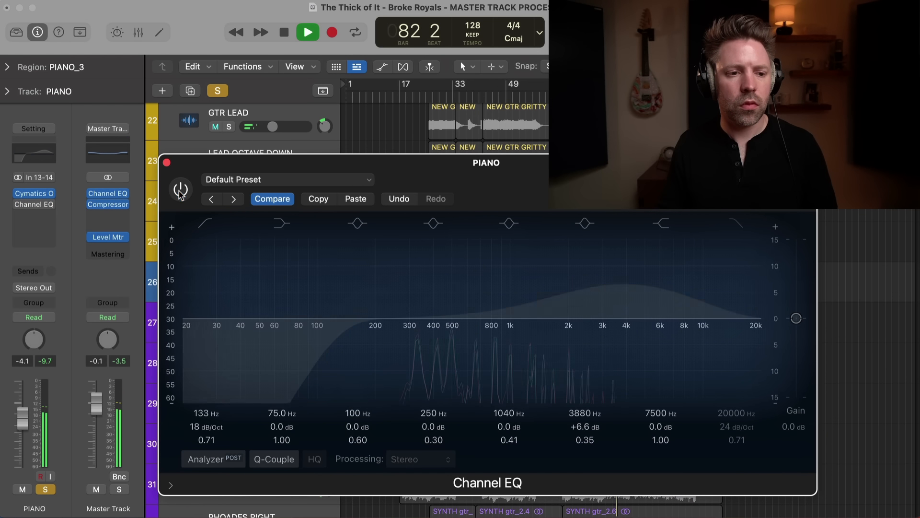
{"action": "left_click", "coordinate": [182, 188]}
{"action": "key", "text": "s"}
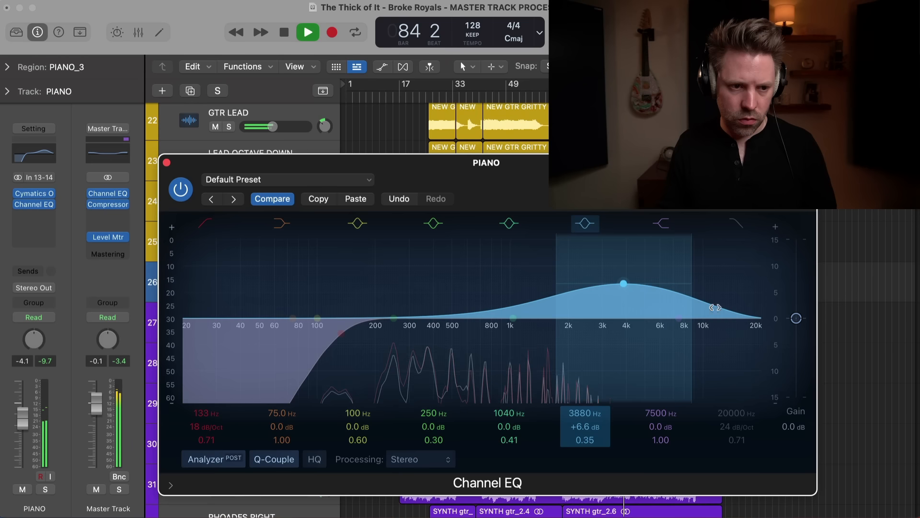
Refine the PIANO EQ to a +5.8 dB boost at 3880 Hz and -2.0 dB output gain, checking it against bypass before closing it.
{"action": "left_click_drag", "start_coordinate": [656, 280], "coordinate": [655, 284]}
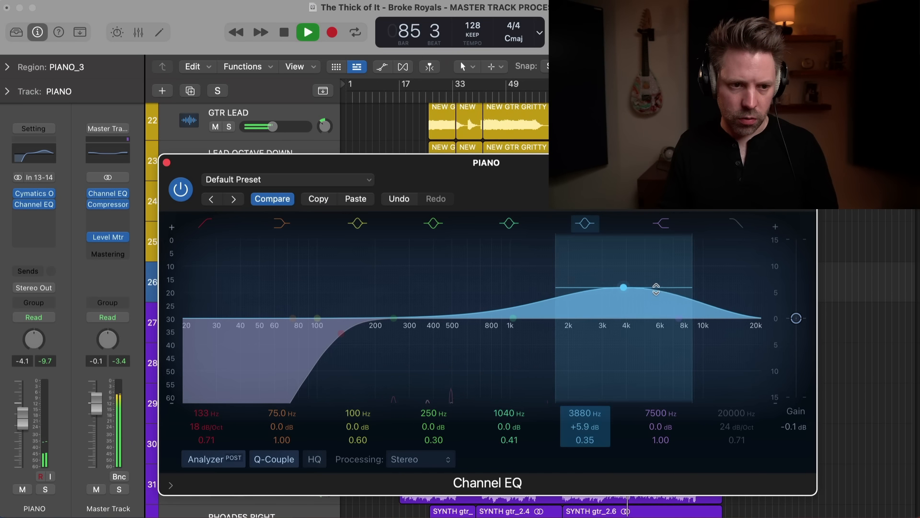
{"action": "left_click_drag", "start_coordinate": [796, 321], "coordinate": [796, 329]}
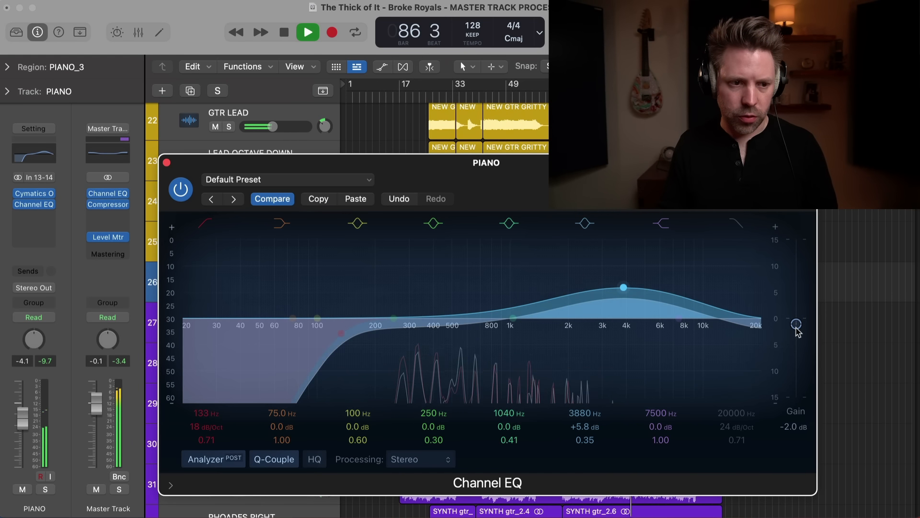
{"action": "left_click", "coordinate": [181, 188]}
{"action": "left_click", "coordinate": [181, 188]}
{"action": "left_click", "coordinate": [166, 162]}
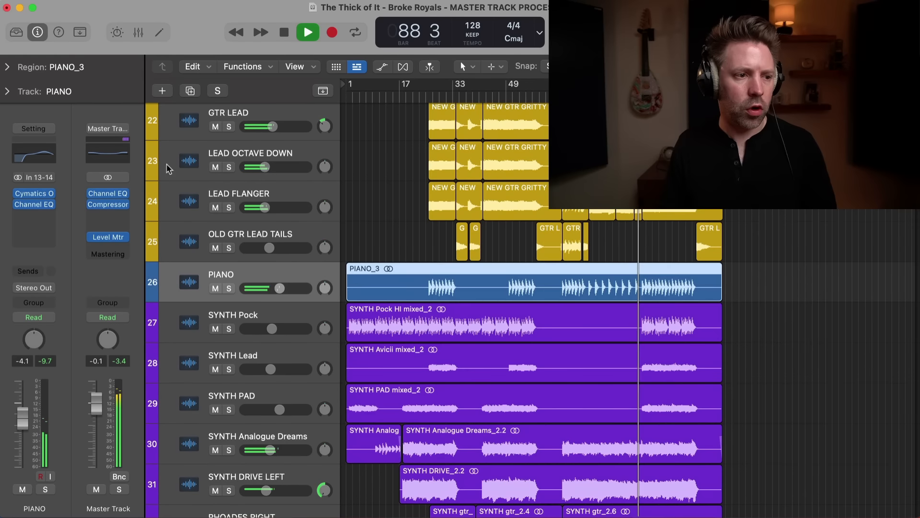
Audition the synth tracks from SYNTH Pock through RHOADES RIGHT together in solo, return to the full mix and stop playback.
{"action": "scroll", "coordinate": [460, 309], "scroll_direction": "down", "scroll_amount": 3}
{"action": "scroll", "coordinate": [458, 309], "scroll_direction": "down", "scroll_amount": 1}
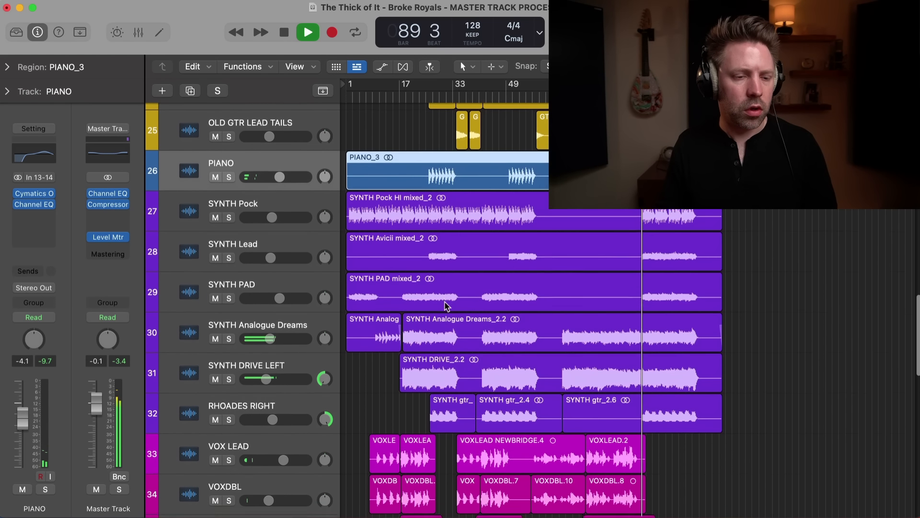
{"action": "left_click", "coordinate": [236, 198]}
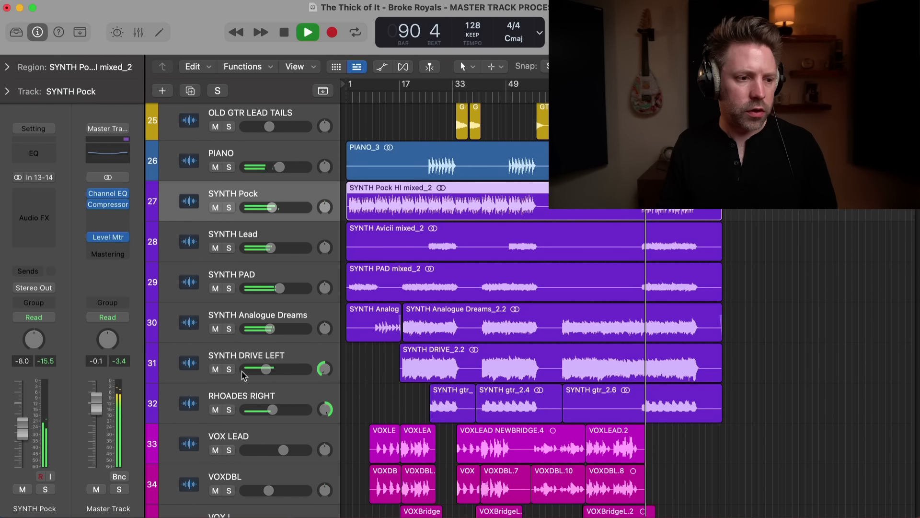
{"action": "left_click", "coordinate": [243, 398], "text": "shift"}
{"action": "key", "text": "s"}
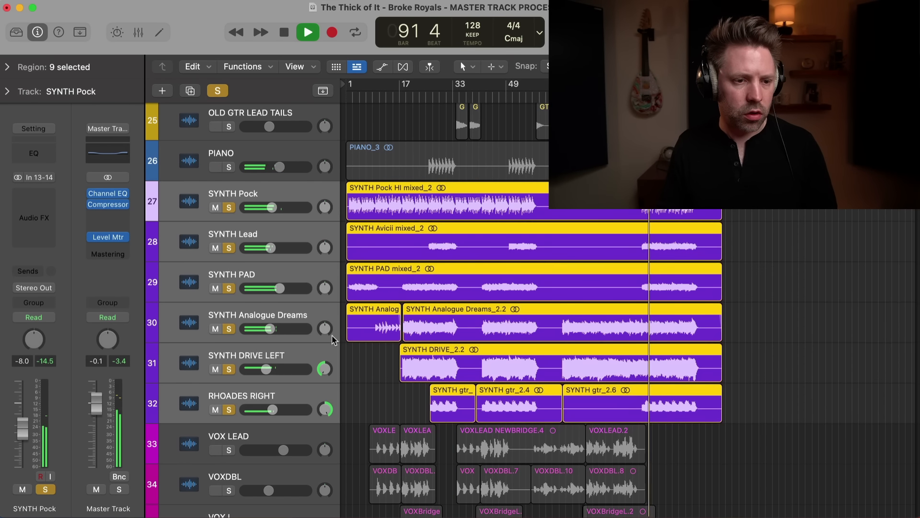
{"action": "scroll", "coordinate": [349, 310], "scroll_direction": "down", "scroll_amount": 1}
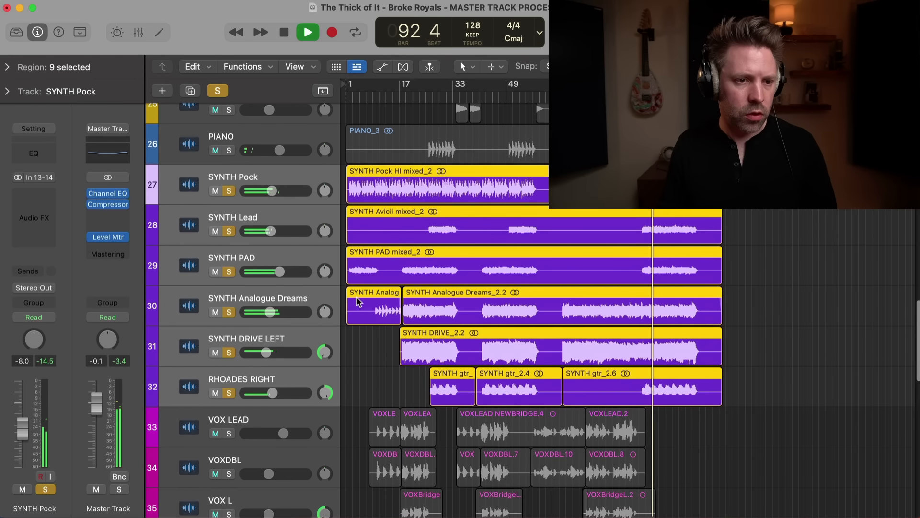
{"action": "left_click", "coordinate": [219, 91]}
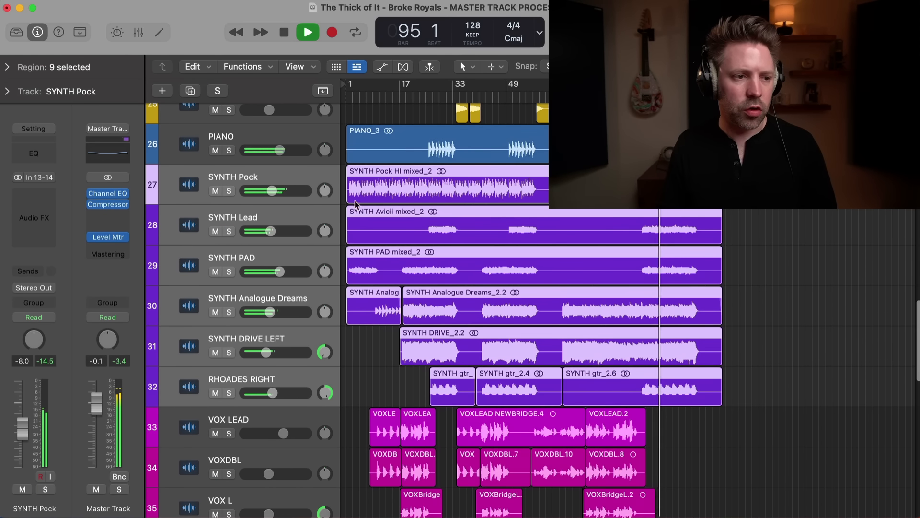
{"action": "scroll", "coordinate": [355, 206], "scroll_direction": "down", "scroll_amount": 10}
{"action": "key", "text": "space"}
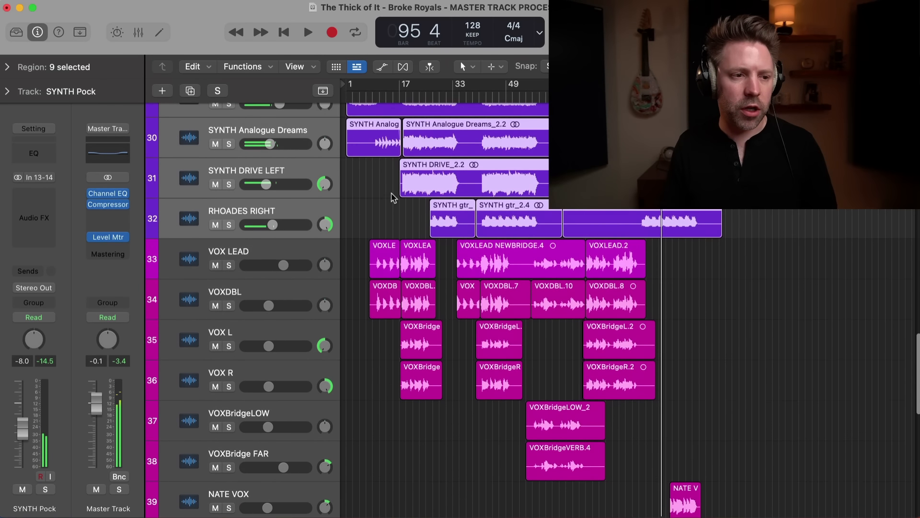
{"action": "scroll", "coordinate": [392, 197], "scroll_direction": "down", "scroll_amount": 3}
{"action": "key", "text": "c"}
{"action": "key", "text": "space"}
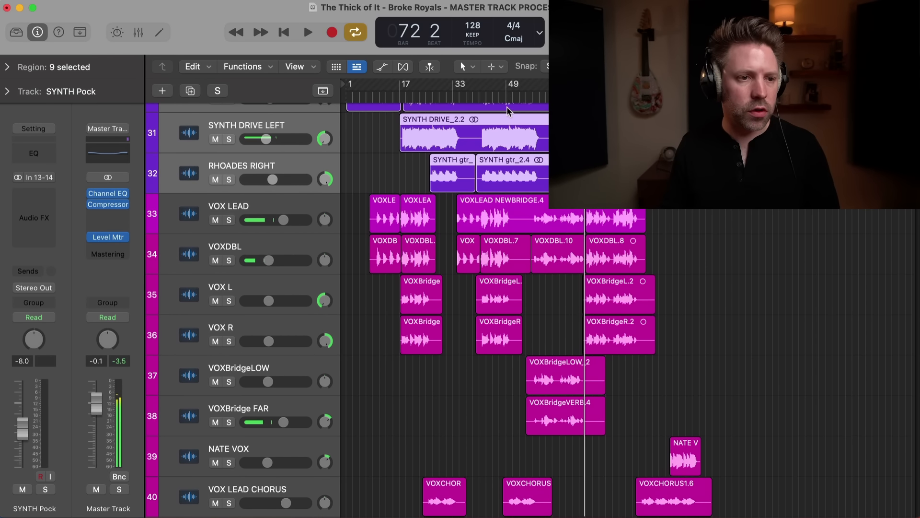
{"action": "key", "text": "space"}
{"action": "key", "text": "c"}
{"action": "scroll", "coordinate": [479, 150], "scroll_direction": "up", "scroll_amount": 8}
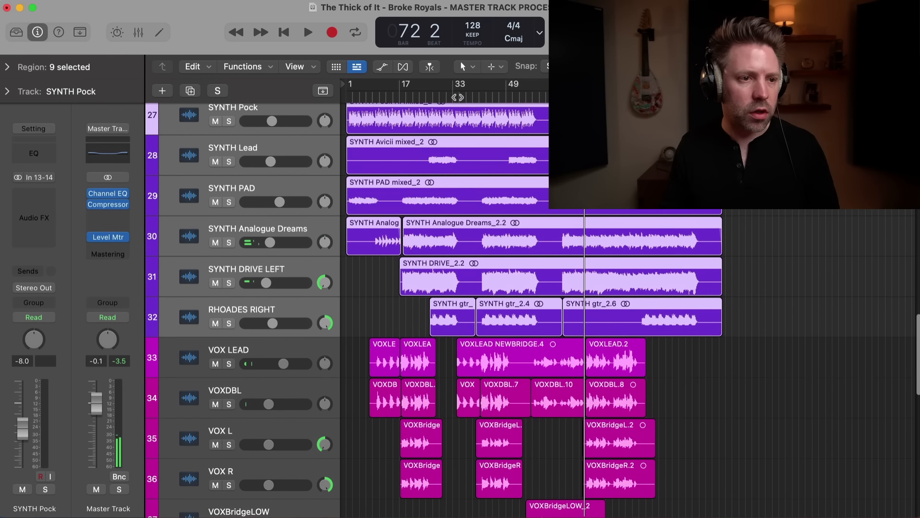
Play the song from about bar 33, add a Channel EQ to the VOX LEAD track, and stop playback.
{"action": "left_click", "coordinate": [457, 94]}
{"action": "key", "text": "space"}
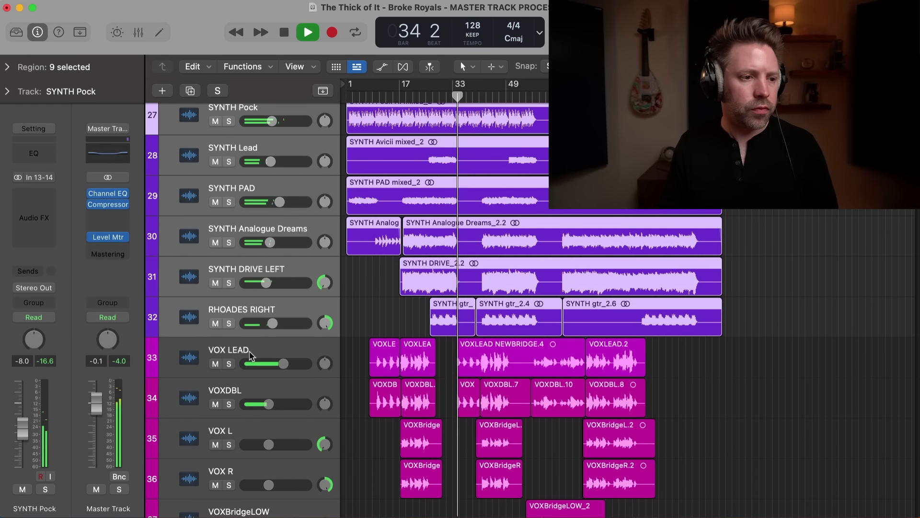
{"action": "left_click", "coordinate": [268, 349]}
{"action": "left_click", "coordinate": [38, 159]}
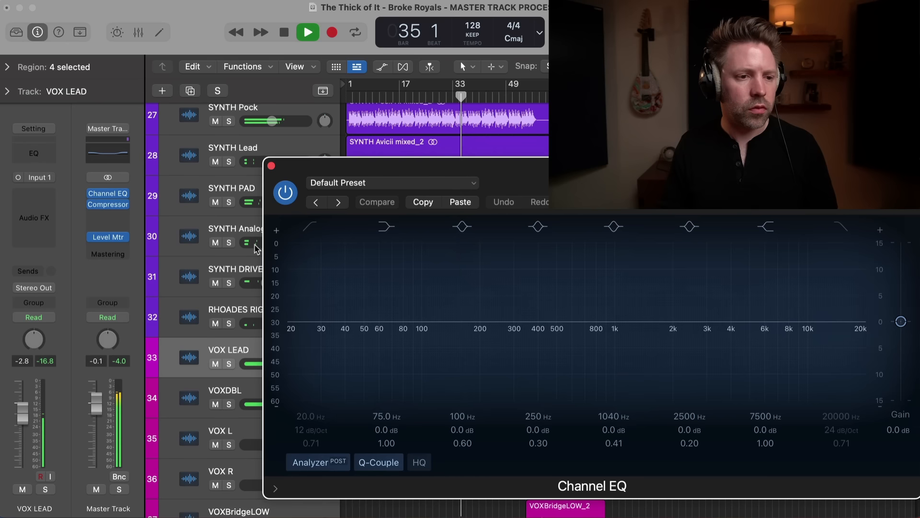
{"action": "left_click_drag", "start_coordinate": [506, 173], "coordinate": [379, 184]}
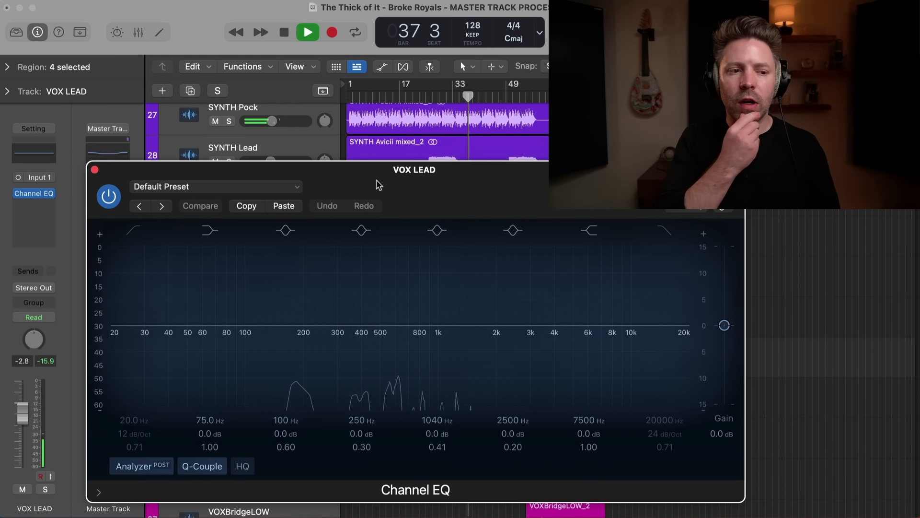
{"action": "key", "text": "space"}
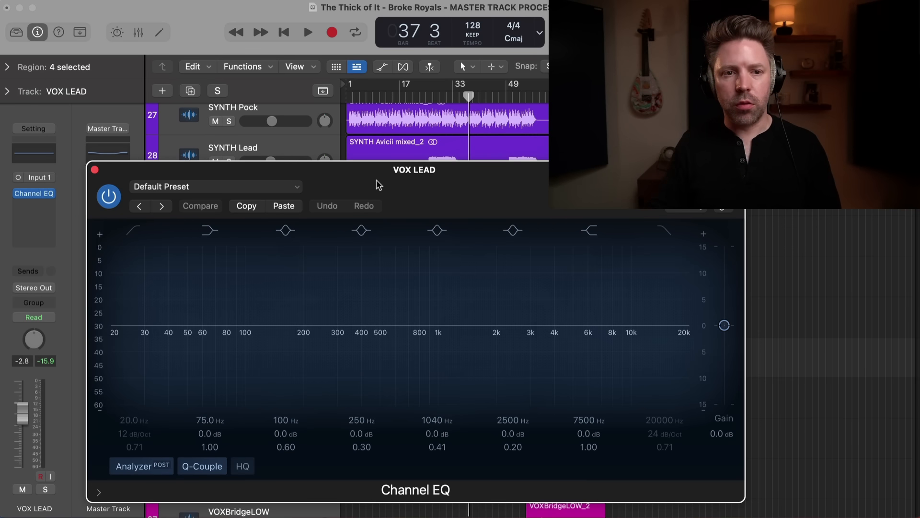
Set an 18 dB/Oct low cut at 122 Hz with a Q of 0.75 on the VOX LEAD EQ, toggling solo to check it.
{"action": "key", "text": "space"}
{"action": "key", "text": "s"}
{"action": "left_click", "coordinate": [133, 231]}
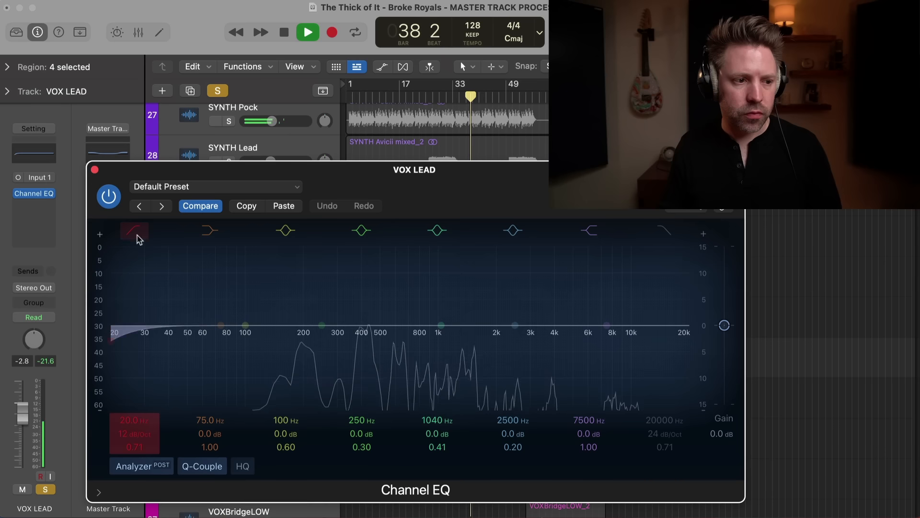
{"action": "left_click_drag", "start_coordinate": [128, 333], "coordinate": [265, 334]}
{"action": "key", "text": "s"}
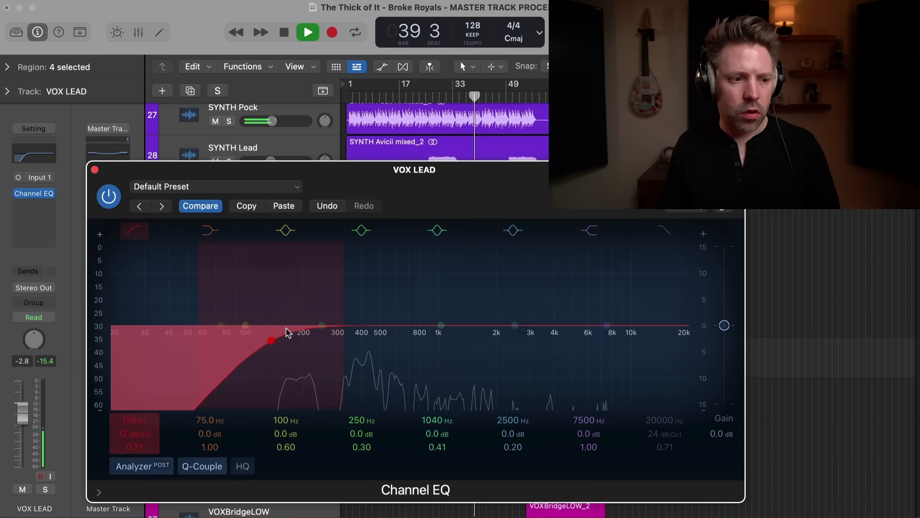
{"action": "left_click_drag", "start_coordinate": [343, 298], "coordinate": [330, 299]}
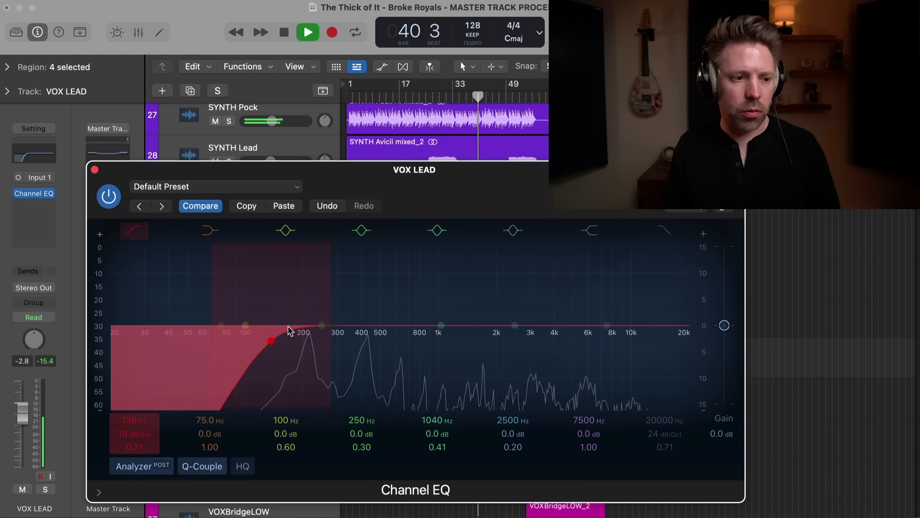
{"action": "mouse_move", "coordinate": [271, 341]}
{"action": "left_mouse_down"}
{"action": "mouse_move", "coordinate": [259, 337]}
{"action": "mouse_move", "coordinate": [338, 335]}
{"action": "mouse_move", "coordinate": [247, 336]}
{"action": "mouse_move", "coordinate": [308, 339]}
{"action": "mouse_move", "coordinate": [251, 340]}
{"action": "mouse_move", "coordinate": [262, 339]}
{"action": "left_mouse_up"}
{"action": "key", "text": "space"}
{"action": "key", "text": "s"}
{"action": "key", "text": "space"}
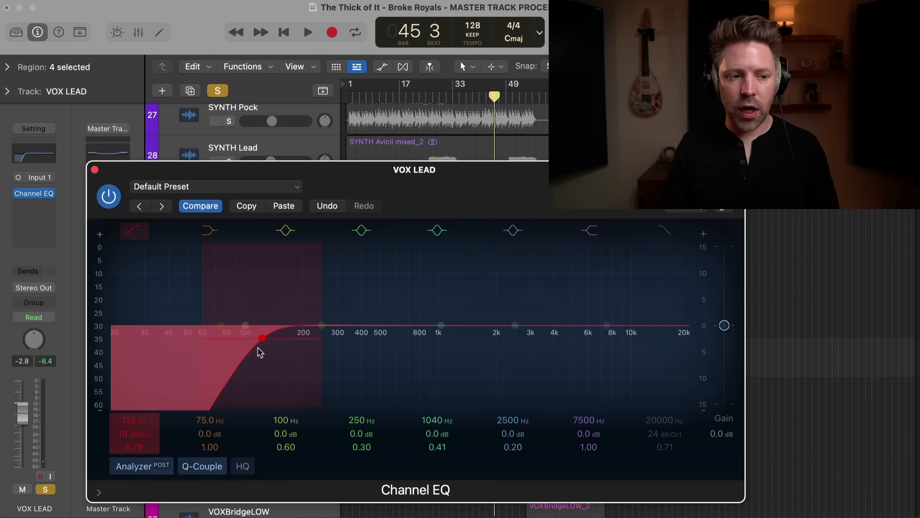
Cut the VOX LEAD EQ's mid band by 2.9 dB at 545 Hz with a Q of 0.83, checking it soloed and in the mix.
{"action": "key", "text": "space"}
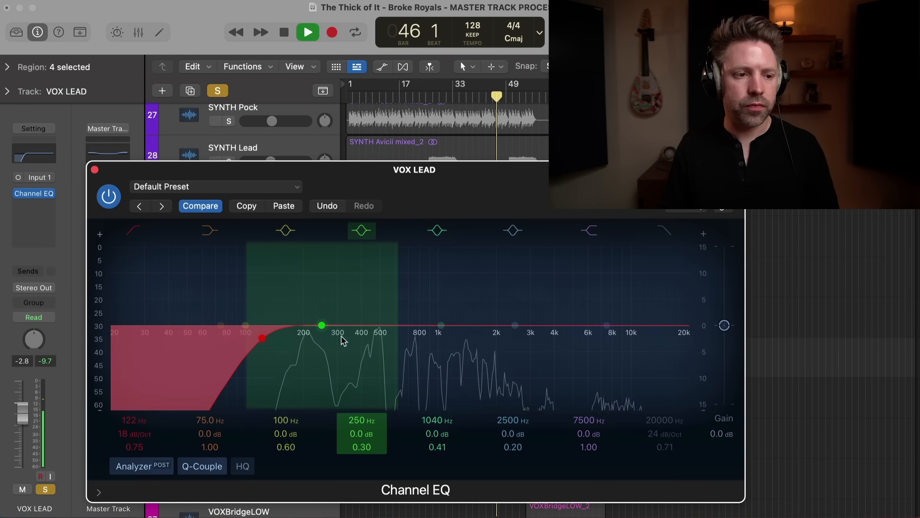
{"action": "left_click_drag", "start_coordinate": [439, 326], "coordinate": [382, 368]}
{"action": "key", "text": "space"}
{"action": "key", "text": "space"}
{"action": "left_click", "coordinate": [473, 101]}
{"action": "key", "text": "space"}
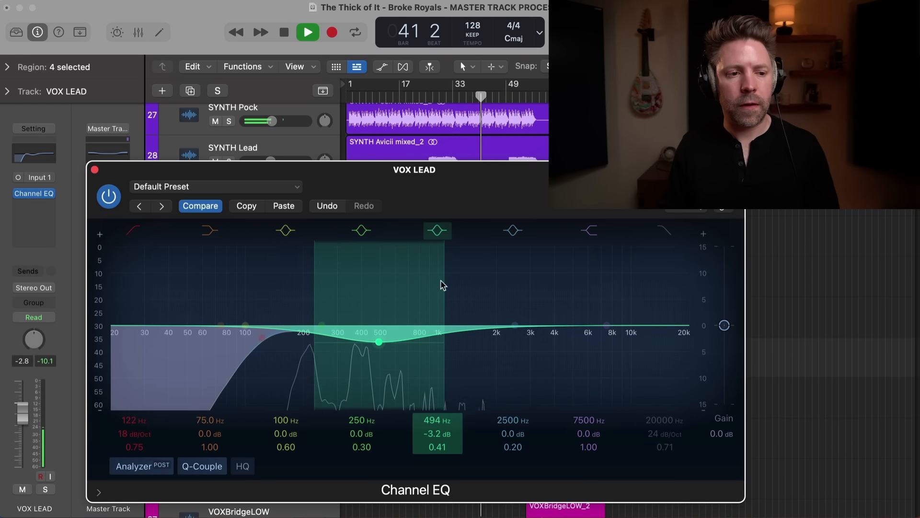
{"action": "left_click_drag", "start_coordinate": [444, 281], "coordinate": [435, 279]}
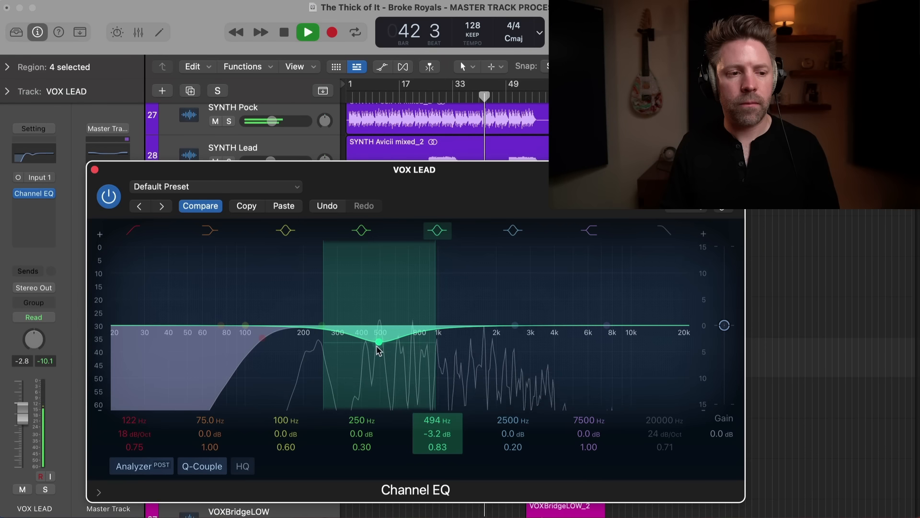
{"action": "mouse_move", "coordinate": [377, 347]}
{"action": "left_mouse_down"}
{"action": "mouse_move", "coordinate": [389, 250]}
{"action": "mouse_move", "coordinate": [378, 251]}
{"action": "mouse_move", "coordinate": [384, 349]}
{"action": "left_mouse_up"}
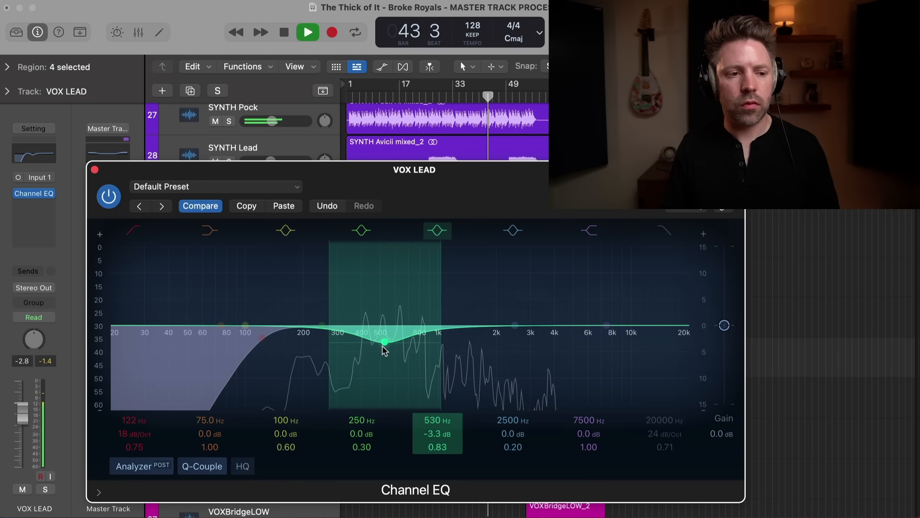
{"action": "key", "text": "s"}
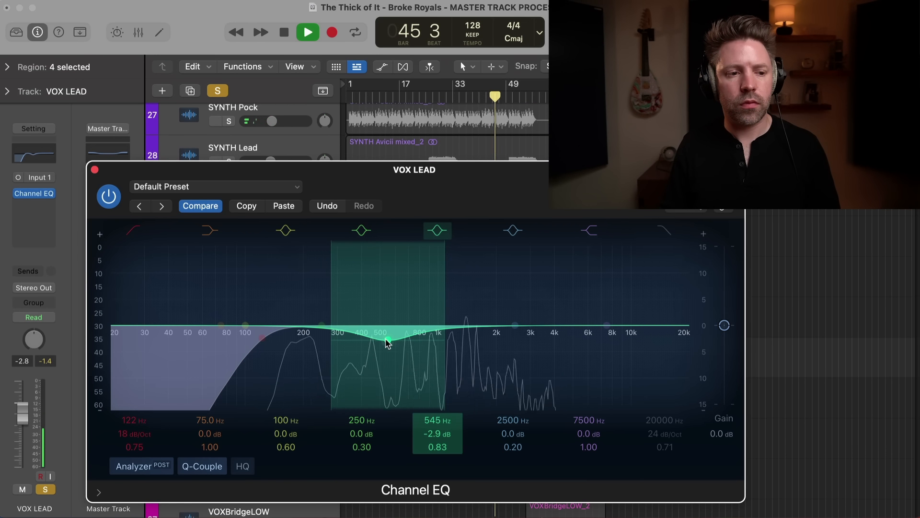
{"action": "key", "text": "s"}
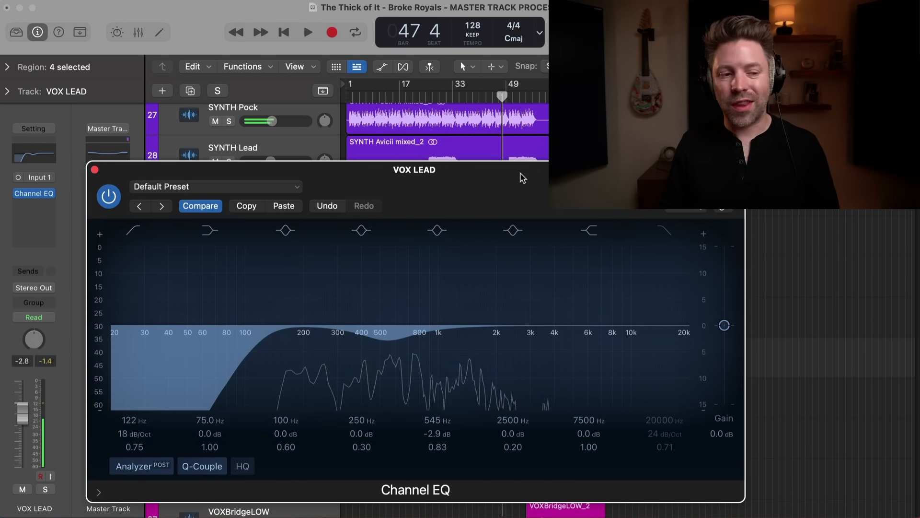
Boost the VOX LEAD EQ's high shelf by 4.9 dB at 8100 Hz and set the 545 Hz cut to -3.1 dB during playback.
{"action": "key", "text": "space"}
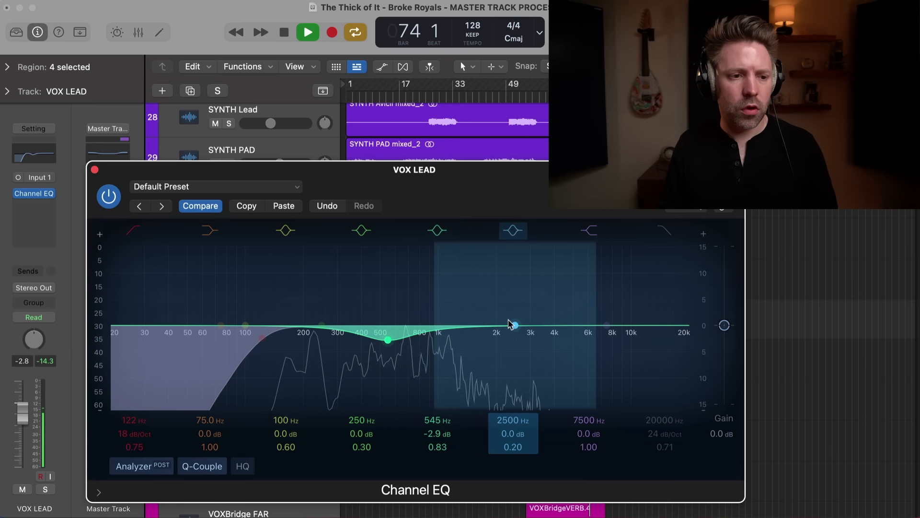
{"action": "left_click_drag", "start_coordinate": [604, 324], "coordinate": [604, 289]}
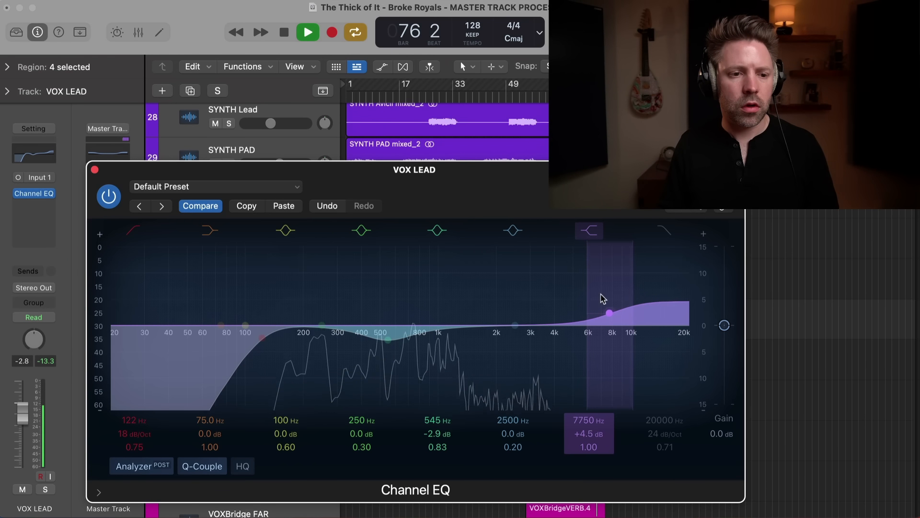
{"action": "key", "text": "space"}
{"action": "key", "text": "c"}
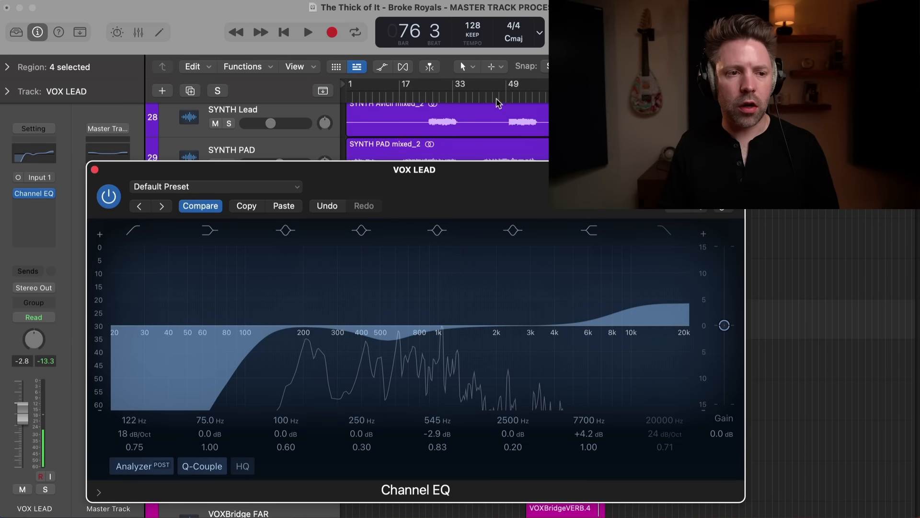
{"action": "double_click", "coordinate": [496, 98]}
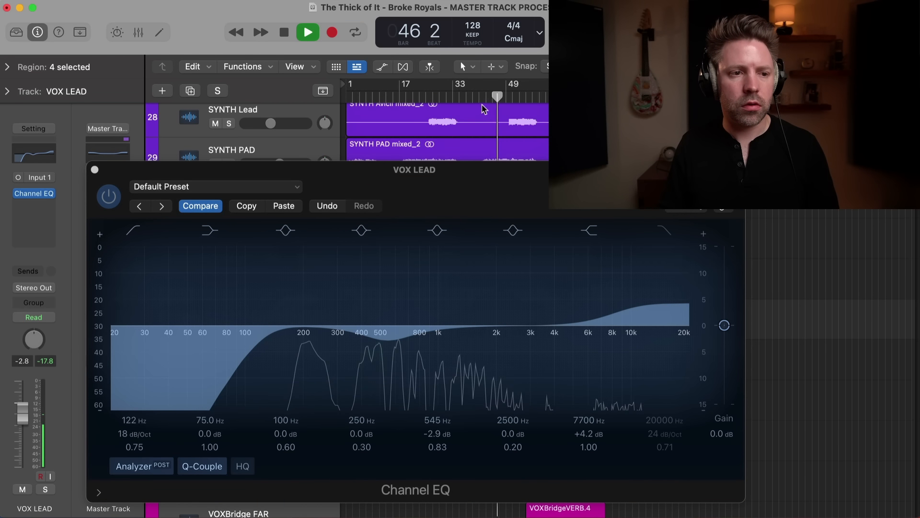
{"action": "left_click", "coordinate": [462, 99]}
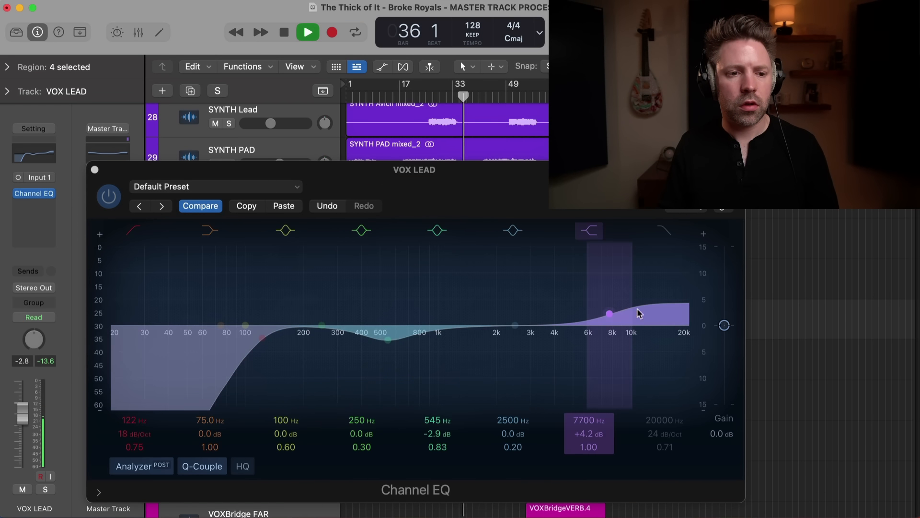
{"action": "left_click_drag", "start_coordinate": [612, 316], "coordinate": [615, 316]}
{"action": "left_click_drag", "start_coordinate": [614, 315], "coordinate": [627, 311]}
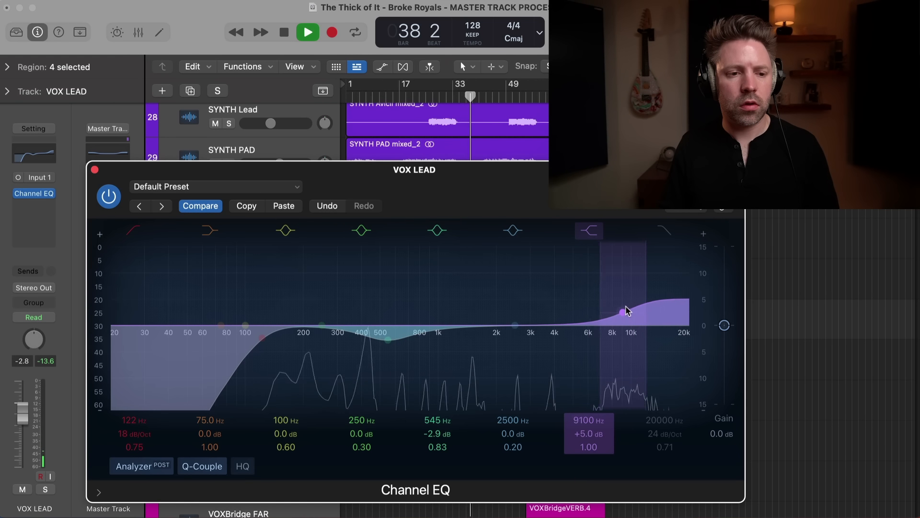
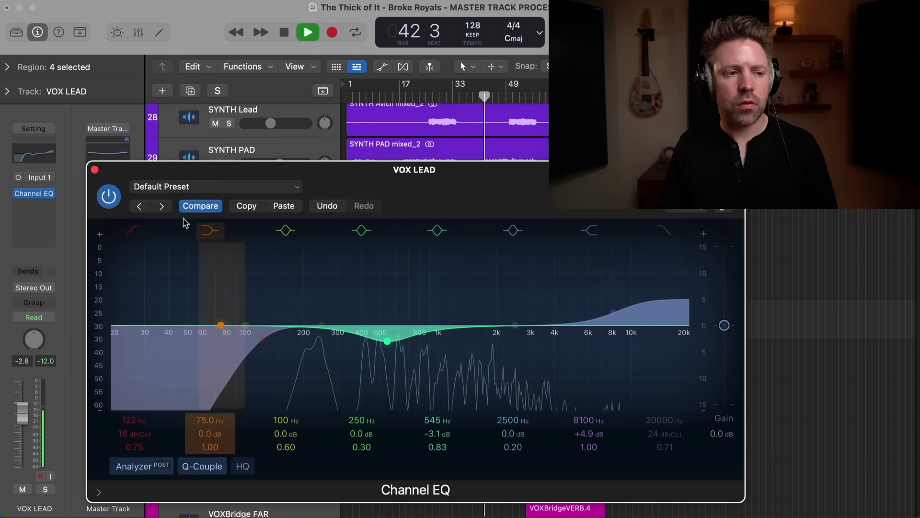
Compare the VOX LEAD EQ bypassed and active, both in the full mix and soloed, before stopping playback and closing it.
{"action": "left_click", "coordinate": [110, 197]}
{"action": "left_click", "coordinate": [110, 196]}
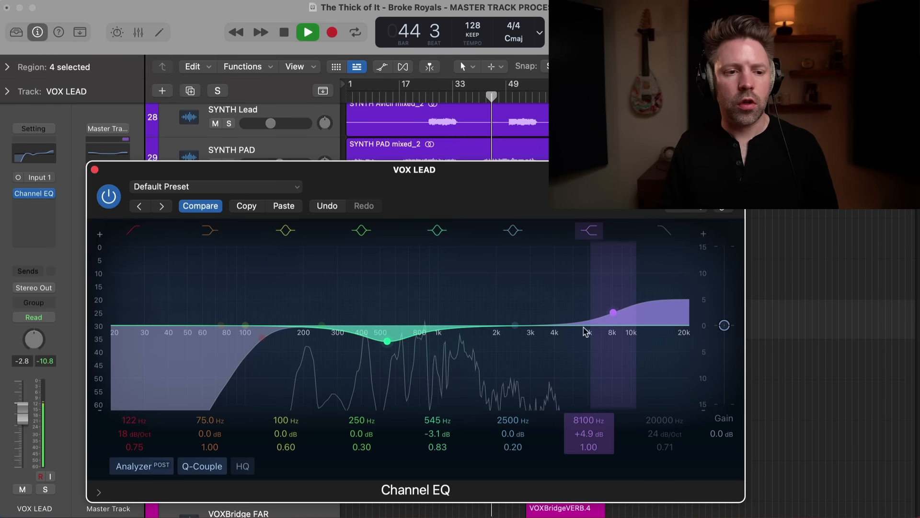
{"action": "key", "text": "s"}
{"action": "key", "text": "space"}
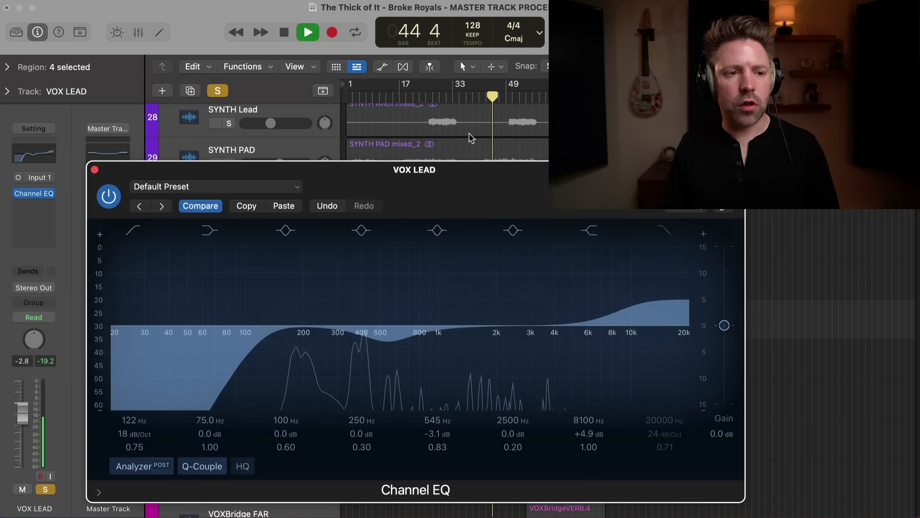
{"action": "left_click", "coordinate": [109, 196]}
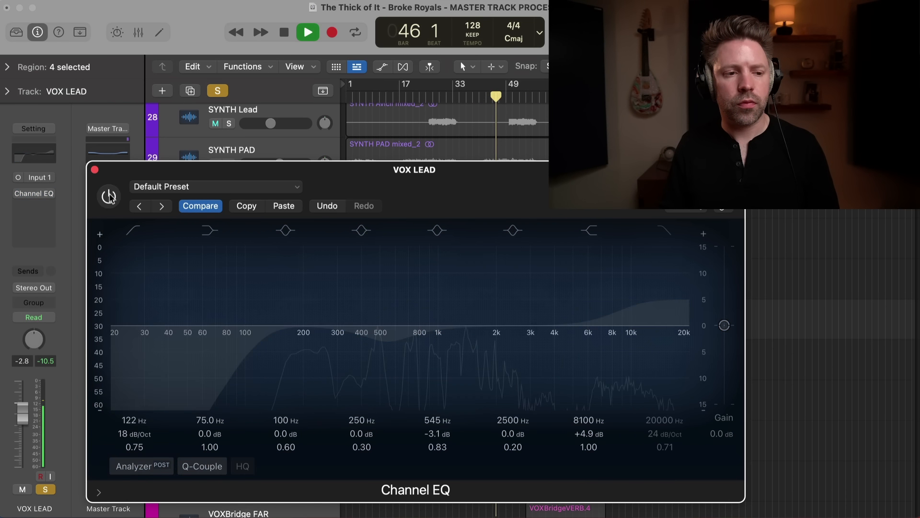
{"action": "left_click", "coordinate": [109, 196]}
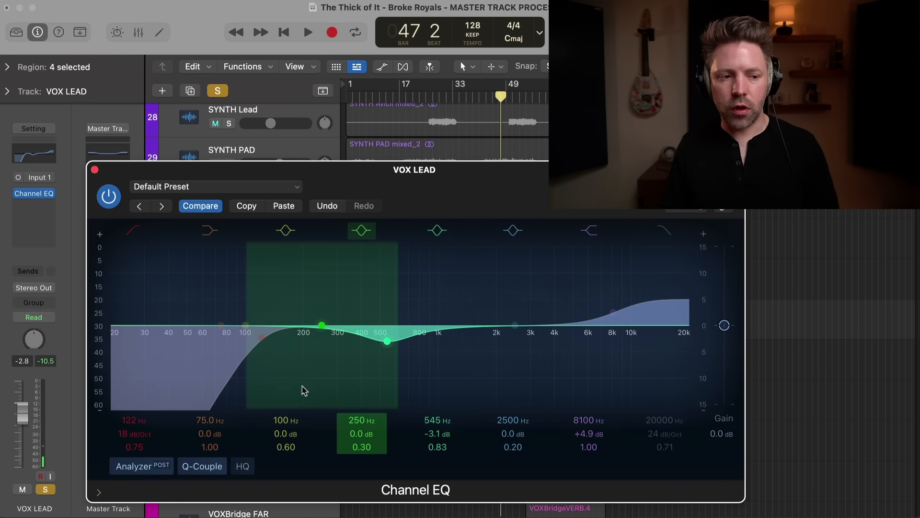
{"action": "key", "text": "space"}
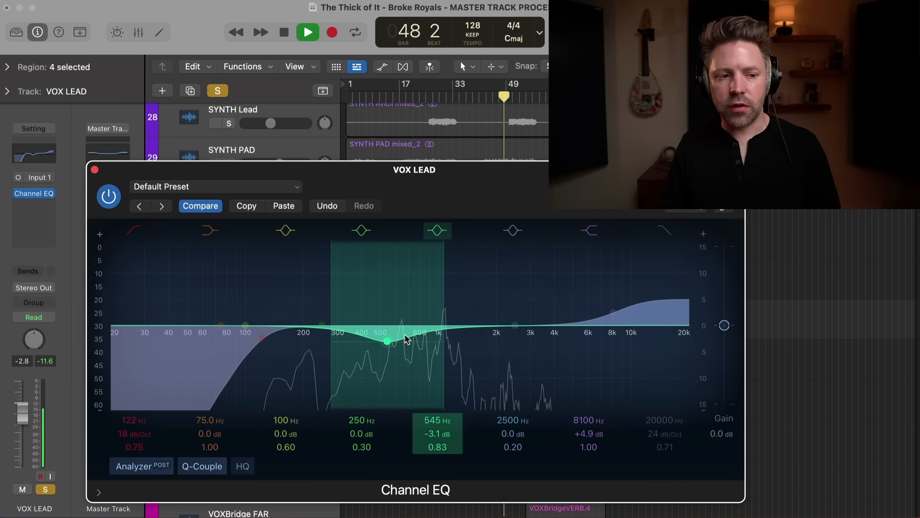
{"action": "key", "text": "space"}
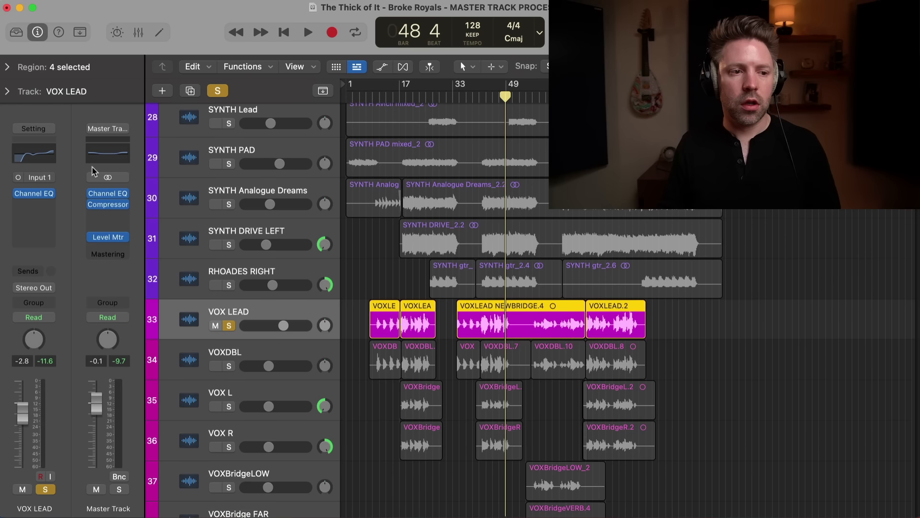
Solo VOXDBL together with VOX LEAD, play from bar 37 and open a Channel EQ on VOXDBL.
{"action": "left_click", "coordinate": [94, 169]}
{"action": "scroll", "coordinate": [234, 278], "scroll_direction": "down", "scroll_amount": 2}
{"action": "left_click", "coordinate": [229, 343]}
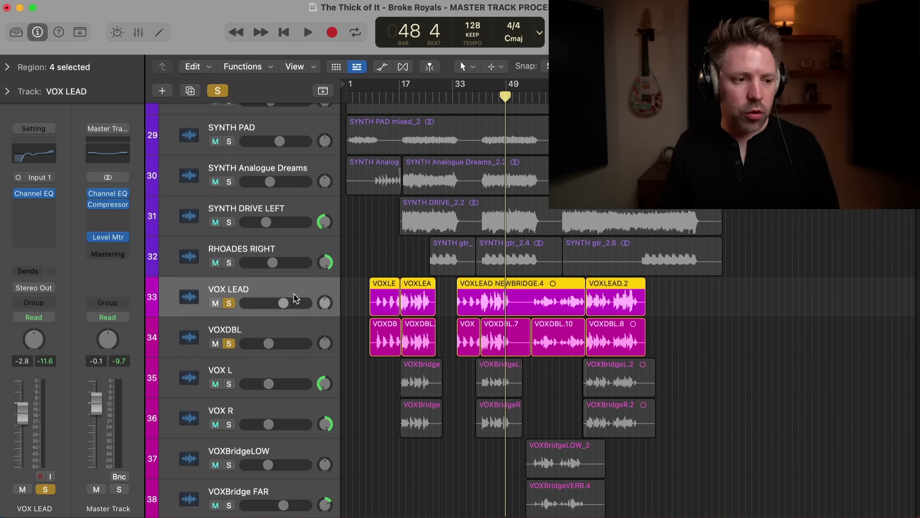
{"action": "left_click", "coordinate": [465, 97]}
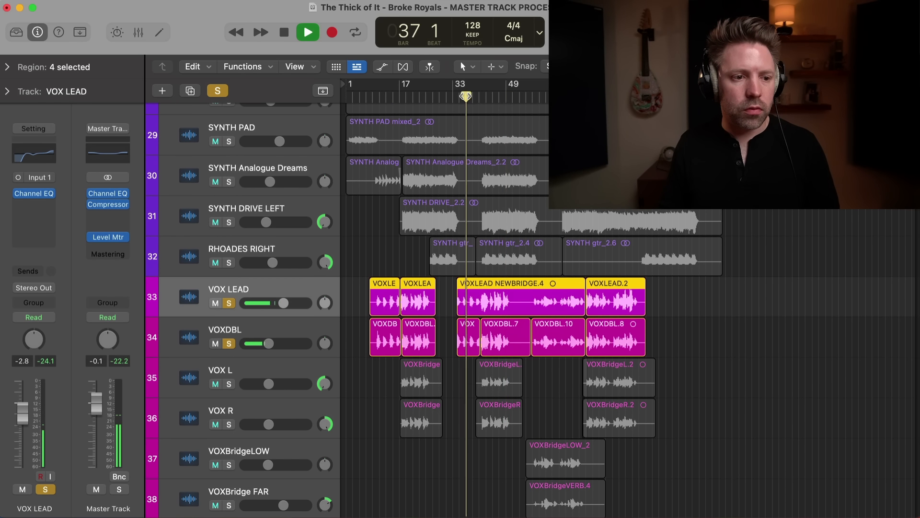
{"action": "left_click", "coordinate": [191, 332]}
{"action": "left_click", "coordinate": [33, 153]}
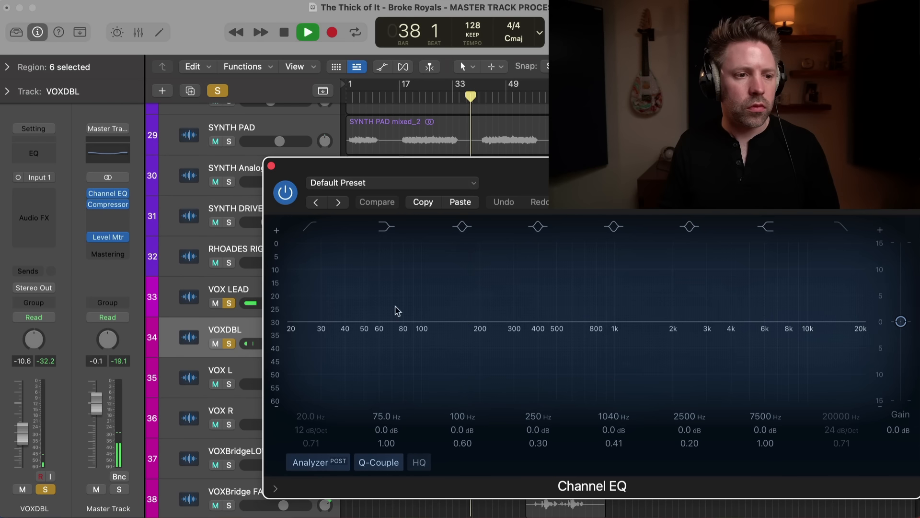
Set a 12 dB/Oct low cut at 166 Hz with a Q of 0.79 and a 6.1 dB cut at 520 Hz on the VOXDBL EQ.
{"action": "left_click", "coordinate": [177, 227]}
{"action": "left_click_drag", "start_coordinate": [194, 292], "coordinate": [356, 290]}
{"action": "mouse_move", "coordinate": [324, 334]}
{"action": "left_mouse_down"}
{"action": "mouse_move", "coordinate": [320, 345]}
{"action": "mouse_move", "coordinate": [335, 341]}
{"action": "left_mouse_up"}
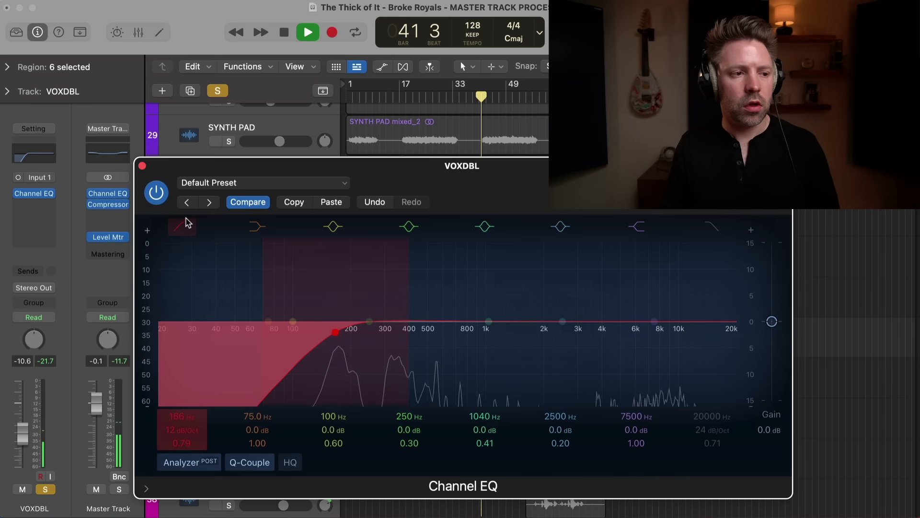
{"action": "left_click_drag", "start_coordinate": [488, 321], "coordinate": [433, 364]}
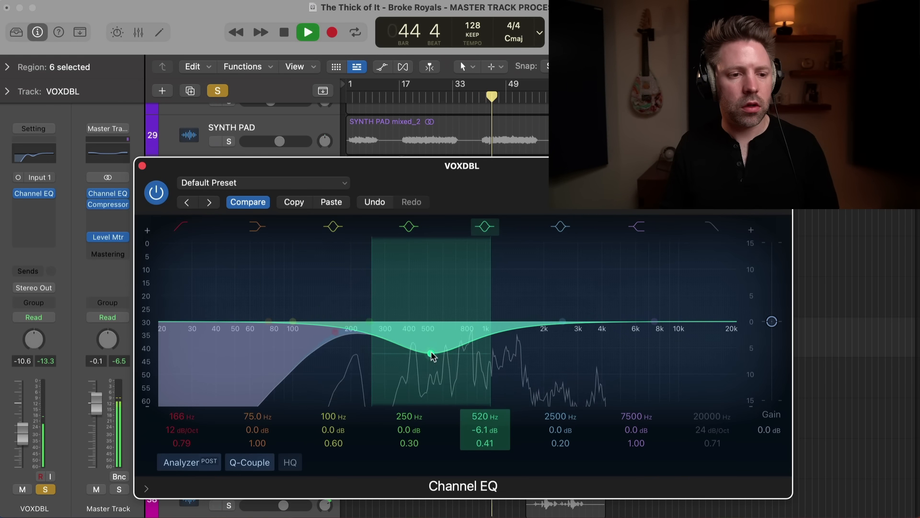
{"action": "key", "text": "space"}
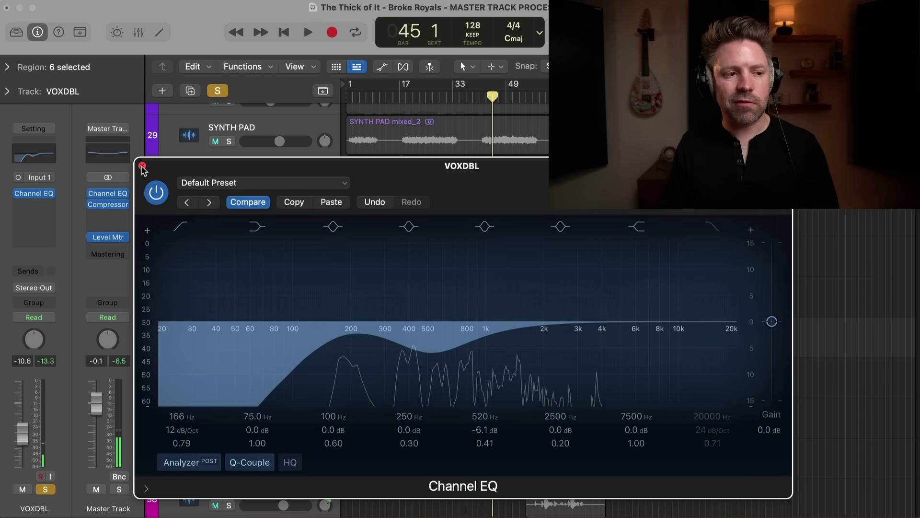
Reposition the VOXDBL EQ window, resume playback and compare the EQ bypassed and active.
{"action": "left_click_drag", "start_coordinate": [430, 189], "coordinate": [451, 243]}
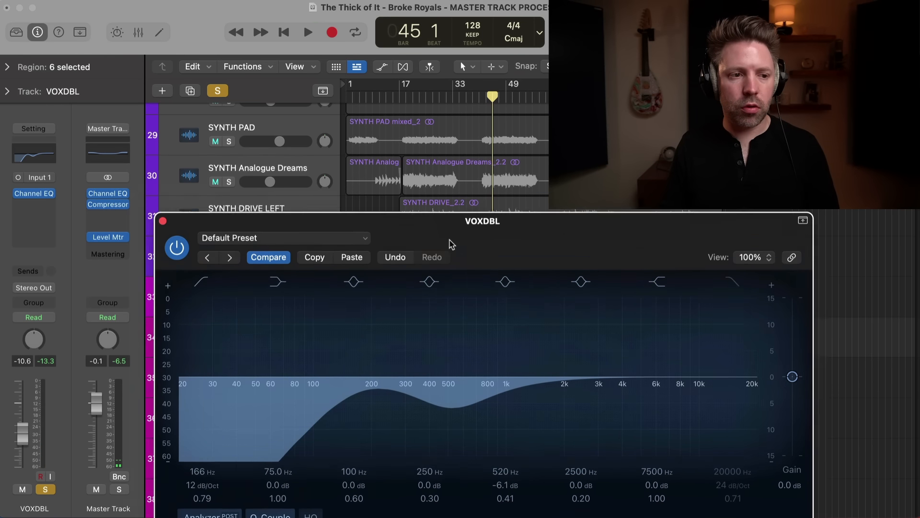
{"action": "left_click_drag", "start_coordinate": [186, 224], "coordinate": [241, 169]}
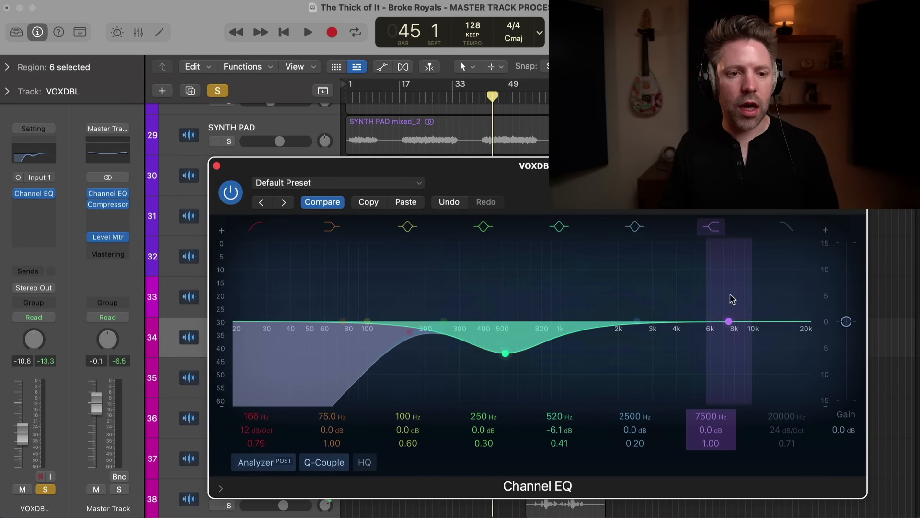
{"action": "mouse_move", "coordinate": [732, 298]}
{"action": "left_mouse_down"}
{"action": "mouse_move", "coordinate": [723, 247]}
{"action": "mouse_move", "coordinate": [721, 289]}
{"action": "left_mouse_up"}
{"action": "key", "text": "space"}
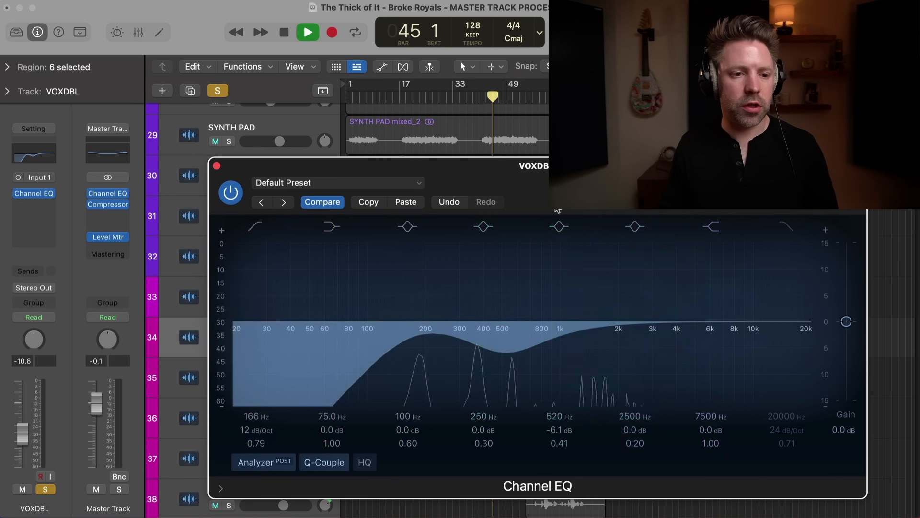
{"action": "left_click", "coordinate": [231, 192]}
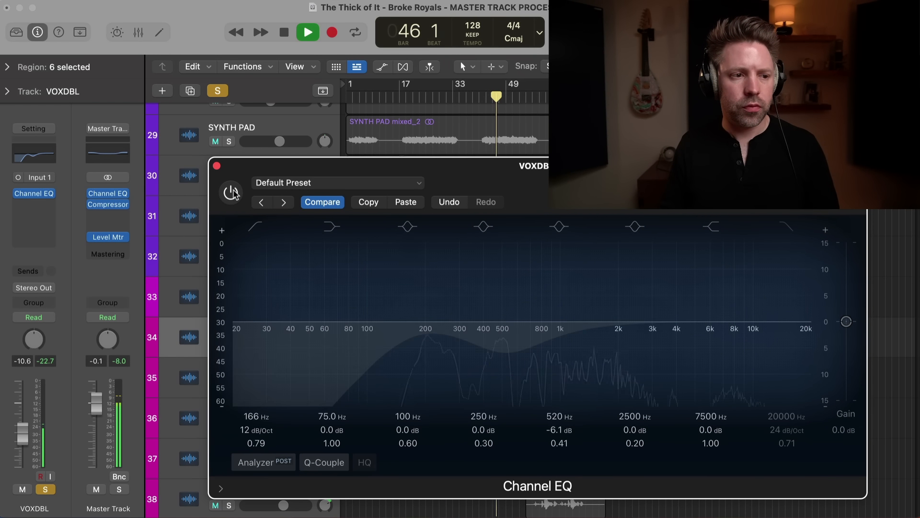
{"action": "left_click", "coordinate": [231, 192]}
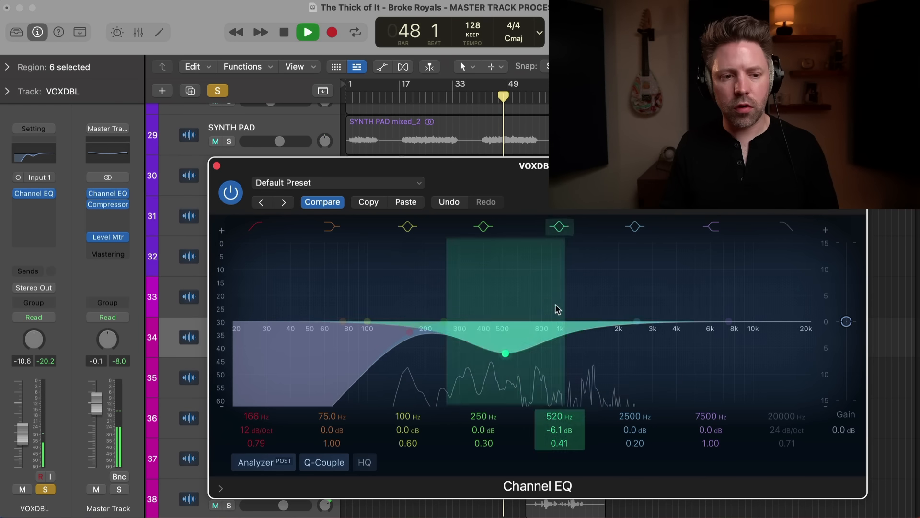
Try a 3.3 dB boost at 2580 Hz on the VOXDBL EQ, stop playback and close the EQ.
{"action": "left_click_drag", "start_coordinate": [634, 321], "coordinate": [640, 303]}
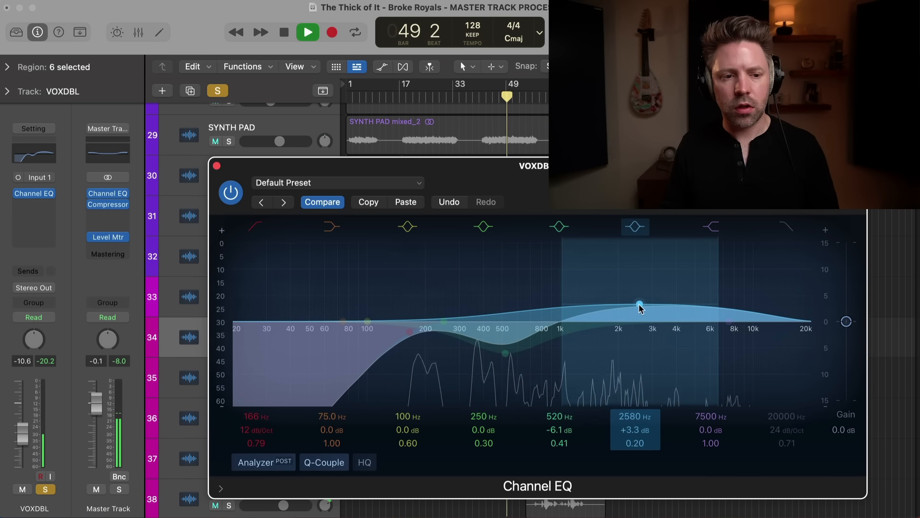
{"action": "left_click", "coordinate": [640, 304], "text": "alt"}
{"action": "key", "text": "space"}
{"action": "left_click", "coordinate": [217, 165]}
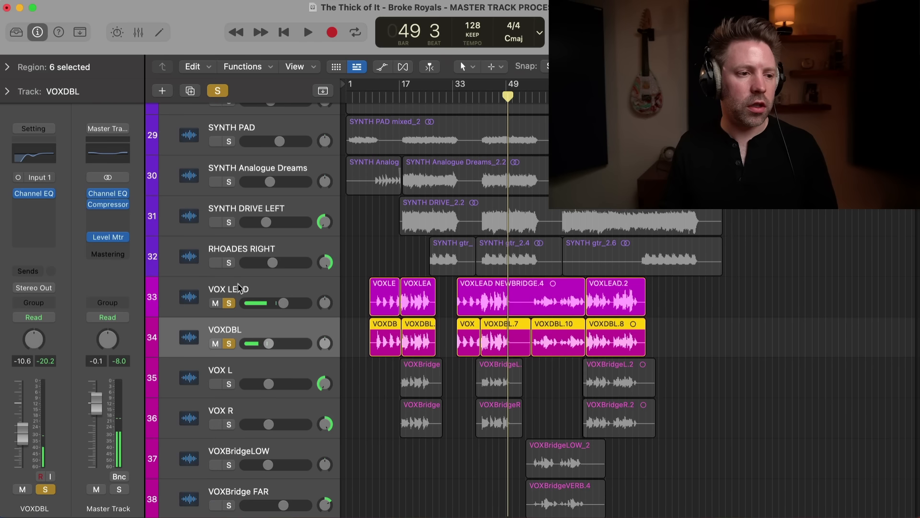
Reopen the VOX LEAD EQ and add a 5.0 dB boost at 2400 Hz with a Q of 0.64 during playback.
{"action": "key", "text": "s"}
{"action": "left_click", "coordinate": [242, 288]}
{"action": "left_click", "coordinate": [34, 193]}
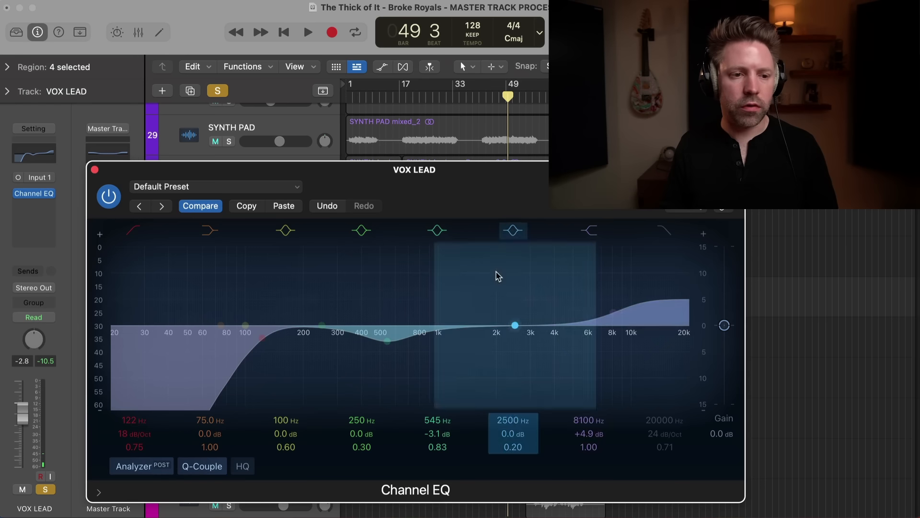
{"action": "key", "text": "space"}
{"action": "left_click_drag", "start_coordinate": [512, 324], "coordinate": [509, 297]}
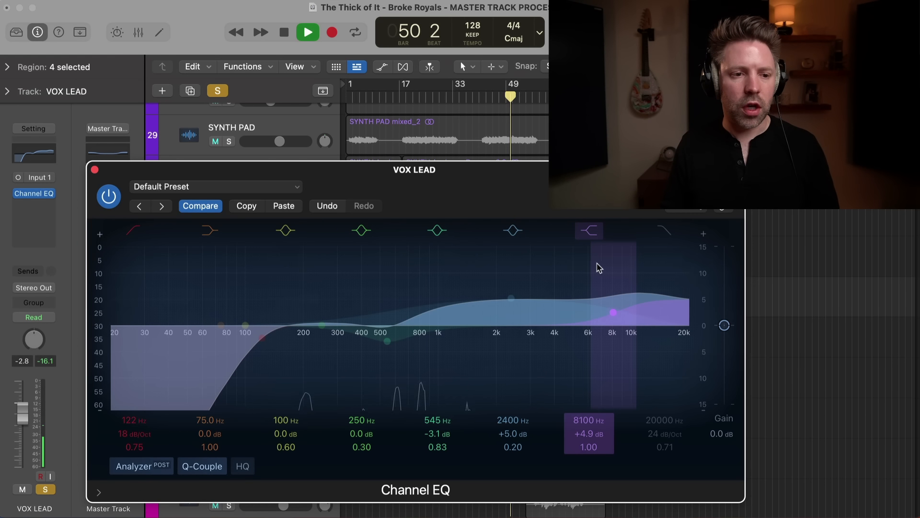
{"action": "left_click_drag", "start_coordinate": [584, 271], "coordinate": [564, 271]}
Loop the full mix and set the VOX LEAD EQ's upper-mid boost to 4.1 dB at 2560 Hz.
{"action": "left_click", "coordinate": [487, 99]}
{"action": "key", "text": "c"}
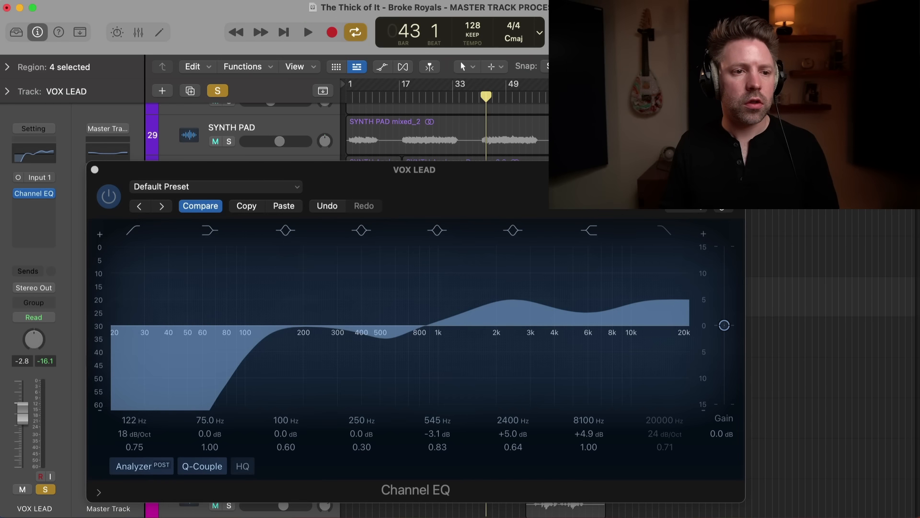
{"action": "key", "text": "space"}
{"action": "left_click", "coordinate": [218, 91]}
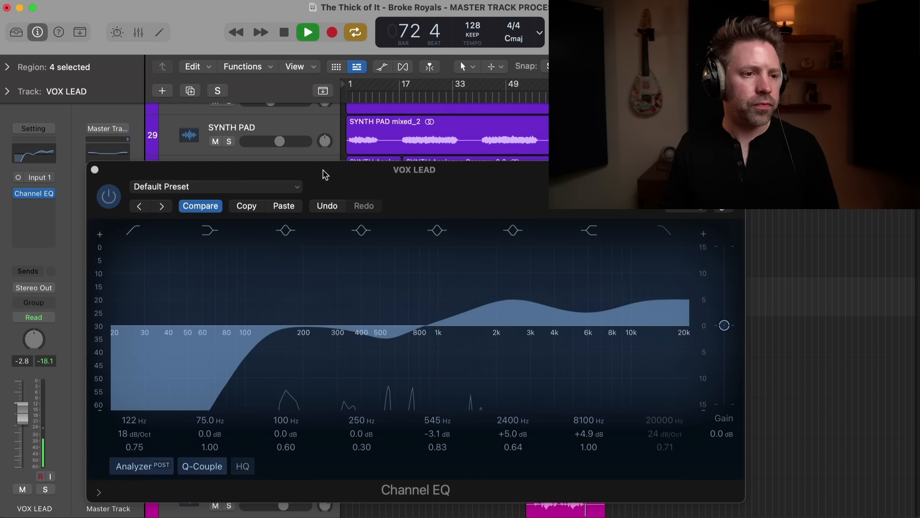
{"action": "left_click_drag", "start_coordinate": [323, 173], "coordinate": [294, 162]}
{"action": "mouse_move", "coordinate": [481, 287]}
{"action": "left_mouse_down"}
{"action": "mouse_move", "coordinate": [438, 244]}
{"action": "mouse_move", "coordinate": [498, 243]}
{"action": "mouse_move", "coordinate": [485, 261]}
{"action": "mouse_move", "coordinate": [488, 293]}
{"action": "left_mouse_up"}
Solo VOX LEAD and compare its 2560 Hz boost switched off and on.
{"action": "key", "text": "s"}
{"action": "left_click", "coordinate": [486, 218]}
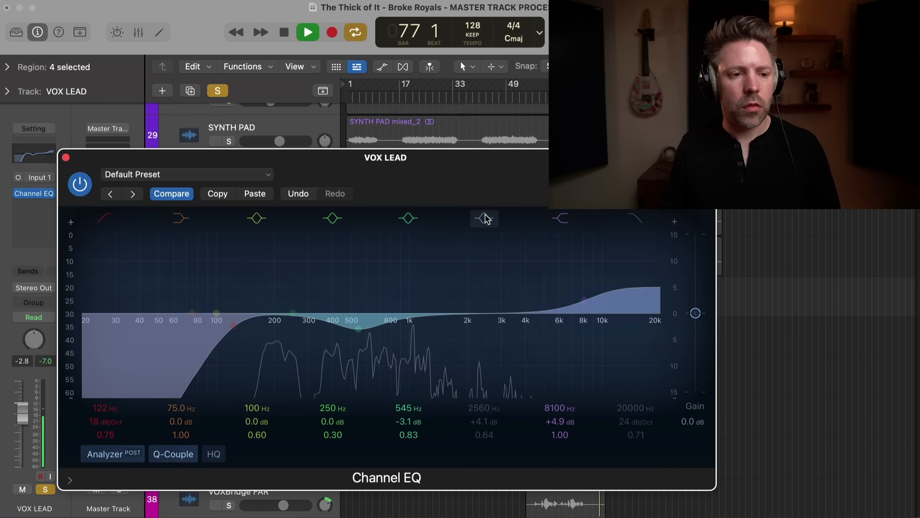
{"action": "left_click", "coordinate": [485, 218]}
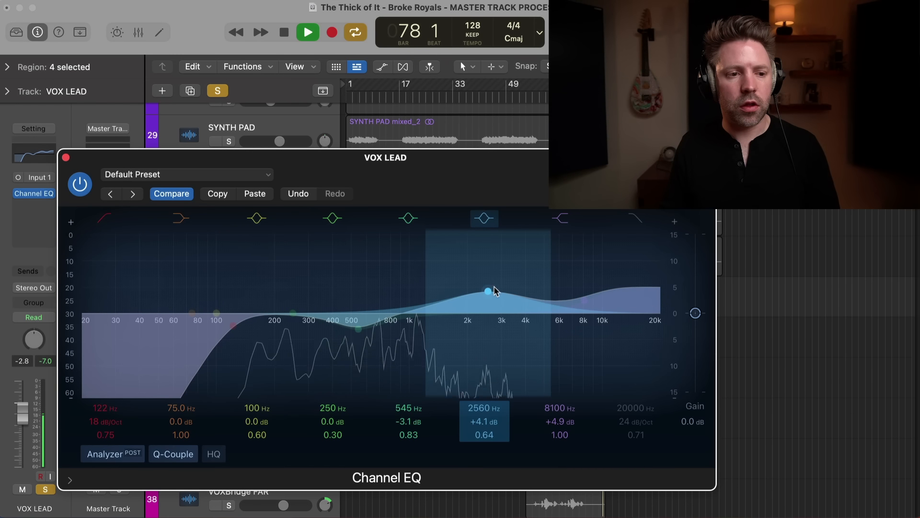
Reduce the VOX LEAD EQ's 2560 Hz boost to 2.7 dB, checking it soloed and in the mix, and close the EQ.
{"action": "key", "text": "space"}
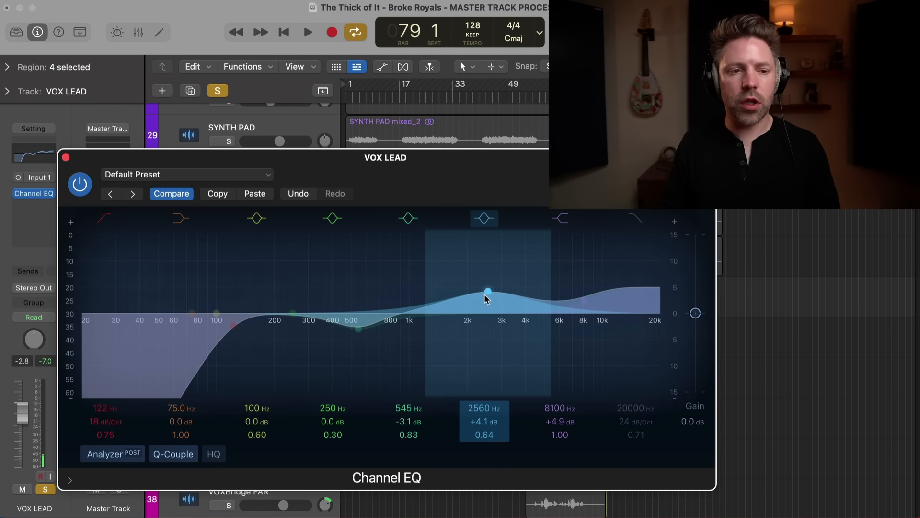
{"action": "left_click_drag", "start_coordinate": [485, 296], "coordinate": [486, 298]}
{"action": "key", "text": "space"}
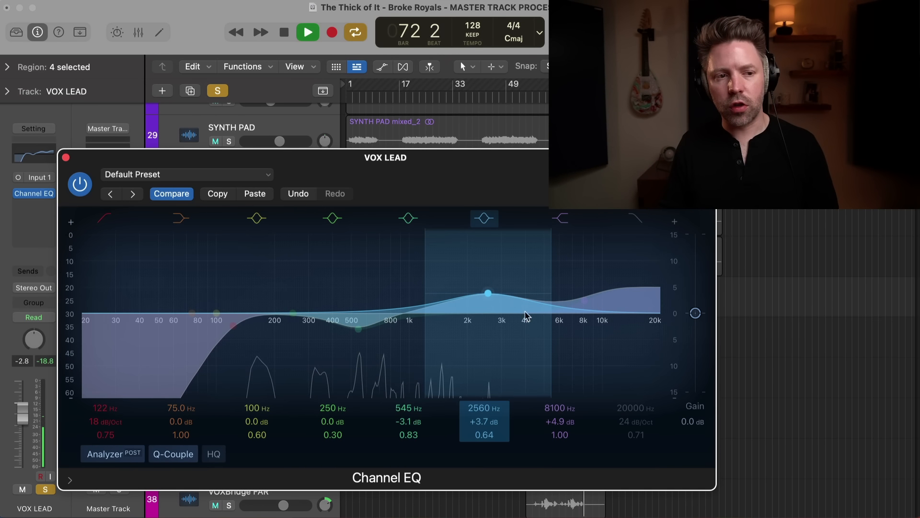
{"action": "key", "text": "s"}
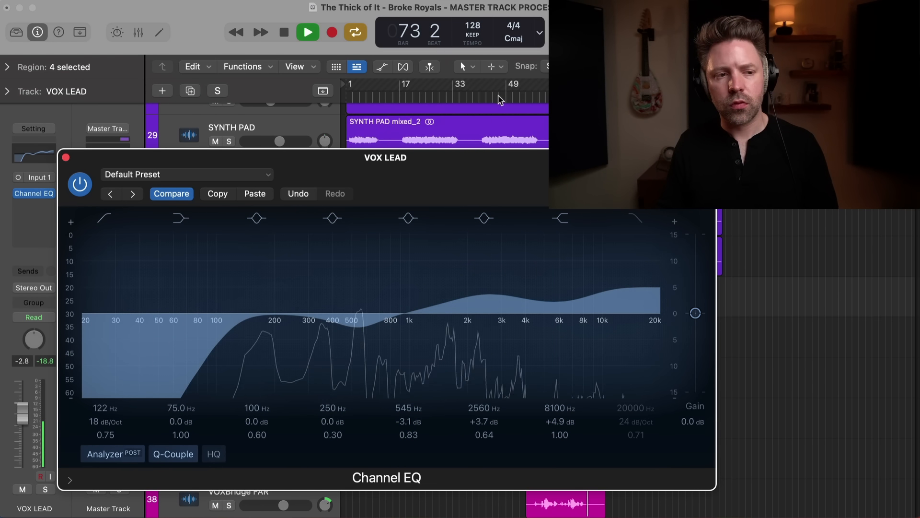
{"action": "left_click_drag", "start_coordinate": [493, 293], "coordinate": [496, 299]}
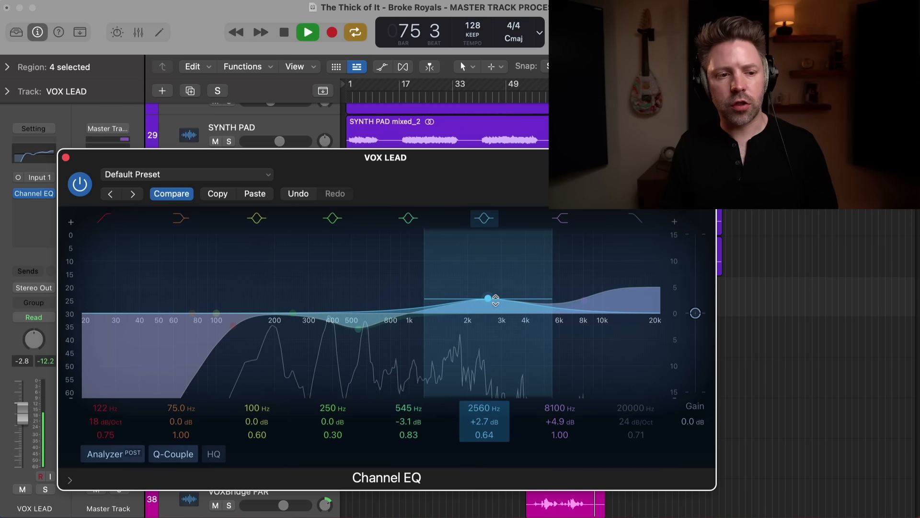
{"action": "key", "text": "super+w"}
Copy the VOXDBL Channel EQ to the VOX L channel in the Mixer and return to the track view.
{"action": "scroll", "coordinate": [518, 295], "scroll_direction": "down", "scroll_amount": 3}
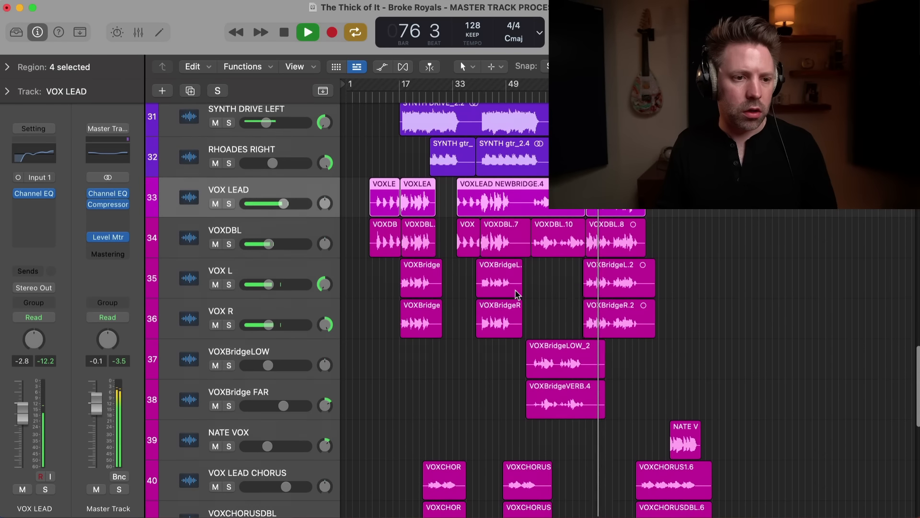
{"action": "scroll", "coordinate": [378, 236], "scroll_direction": "down", "scroll_amount": 2}
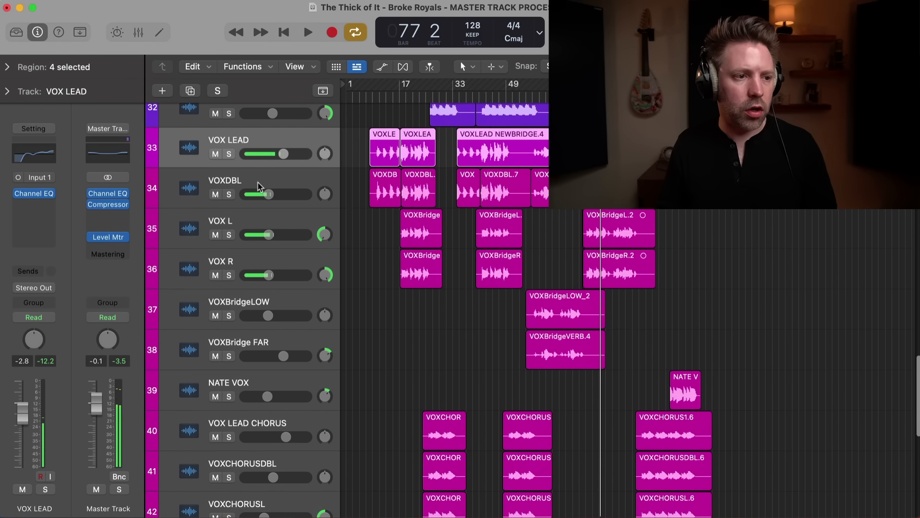
{"action": "left_click", "coordinate": [309, 185]}
{"action": "key", "text": "x"}
{"action": "scroll", "coordinate": [515, 209], "scroll_direction": "right", "scroll_amount": 8}
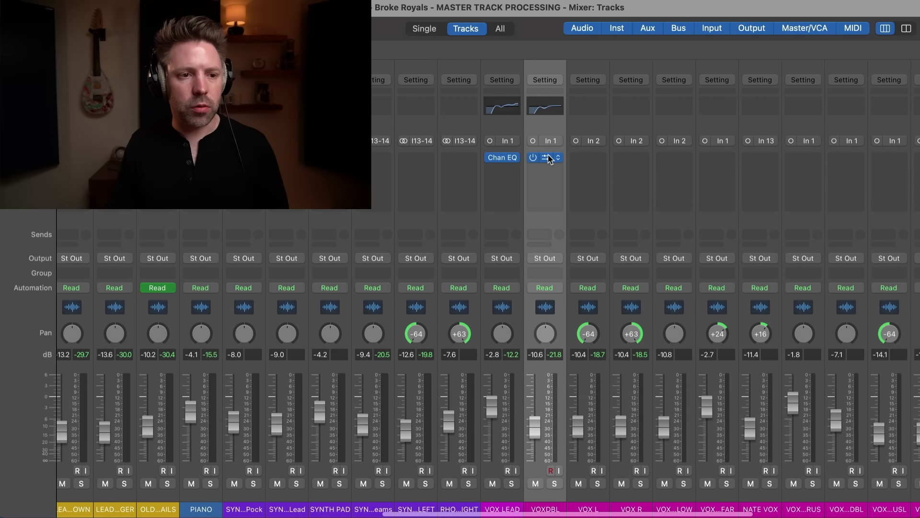
{"action": "left_click_drag", "start_coordinate": [584, 160], "coordinate": [586, 161]}
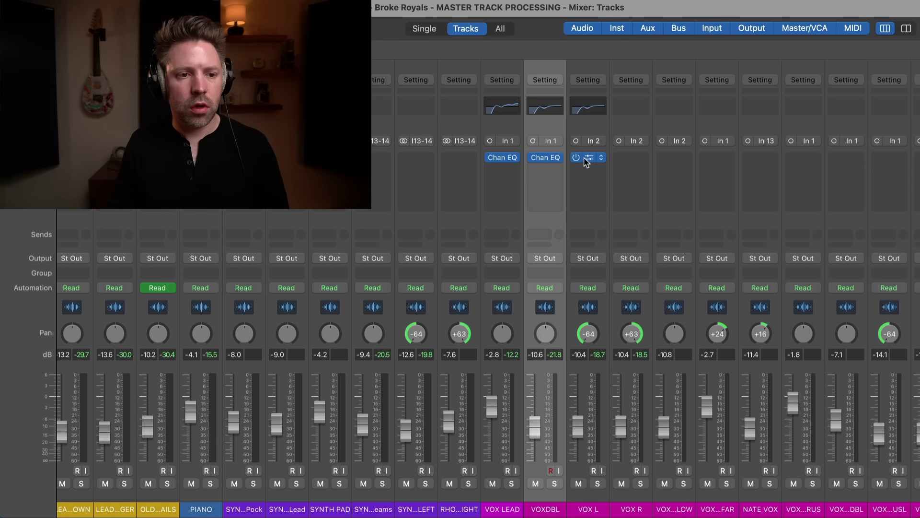
{"action": "key", "text": "super+2"}
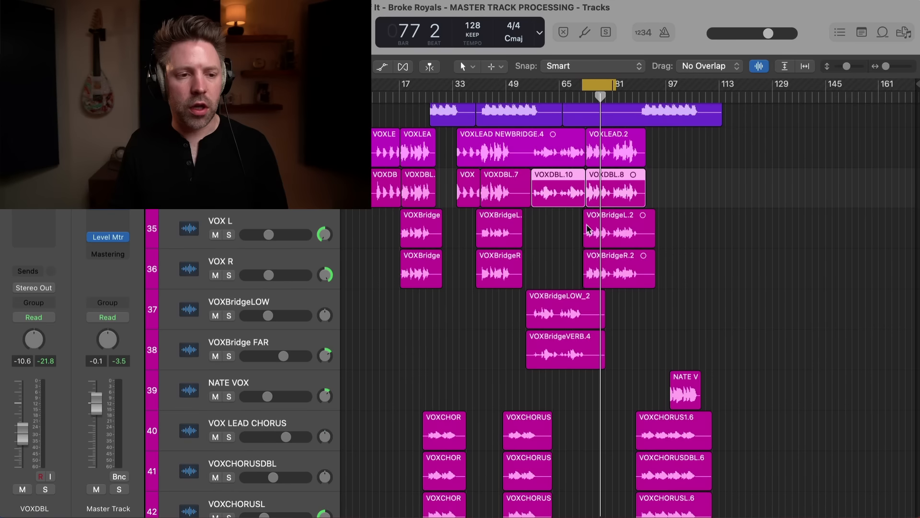
Solo the VOX L track and start looped playback of its section around bar 72.
{"action": "scroll", "coordinate": [584, 225], "scroll_direction": "down", "scroll_amount": 2}
{"action": "scroll", "coordinate": [581, 222], "scroll_direction": "up", "scroll_amount": 2}
{"action": "left_click", "coordinate": [299, 219]}
{"action": "key", "text": "s"}
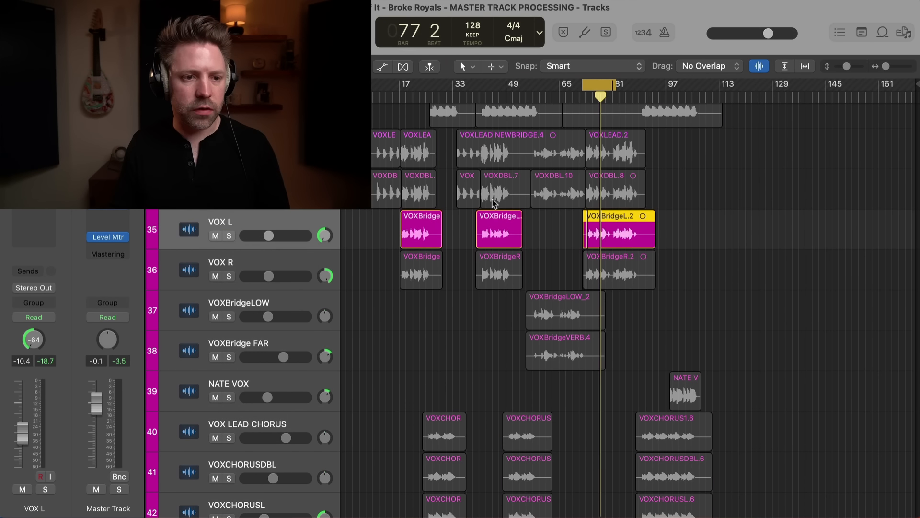
{"action": "key", "text": "space"}
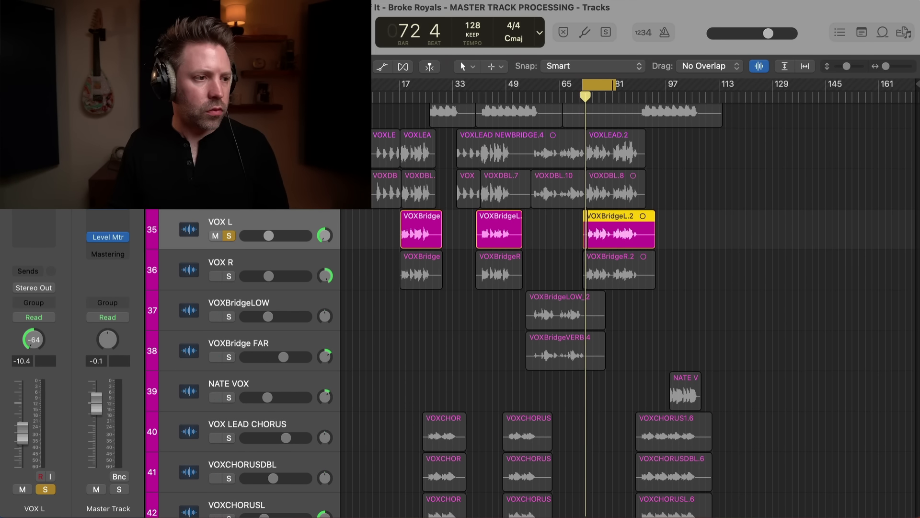
Cut the VOX L EQ's high shelf by 6.9 dB at 7350 Hz during playback and close the EQ.
{"action": "left_click", "coordinate": [34, 163]}
{"action": "left_click_drag", "start_coordinate": [527, 185], "coordinate": [369, 153]}
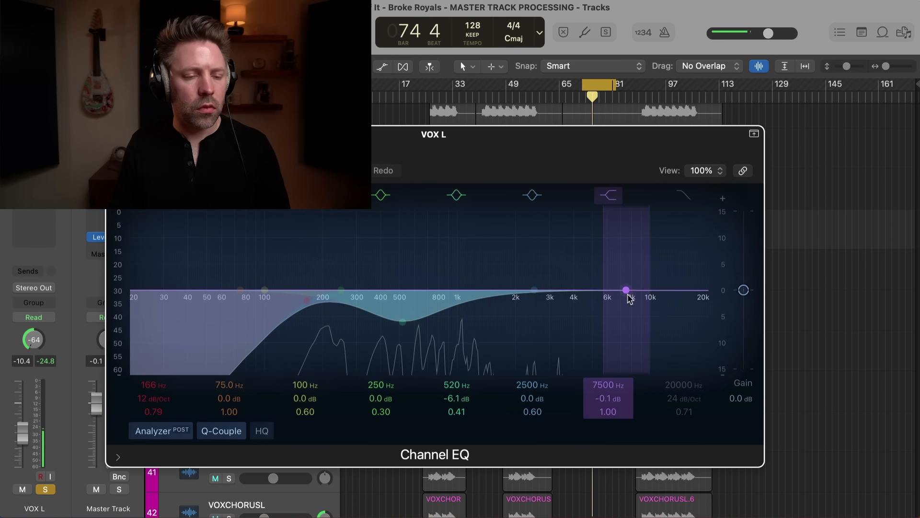
{"action": "left_click_drag", "start_coordinate": [628, 293], "coordinate": [626, 334]}
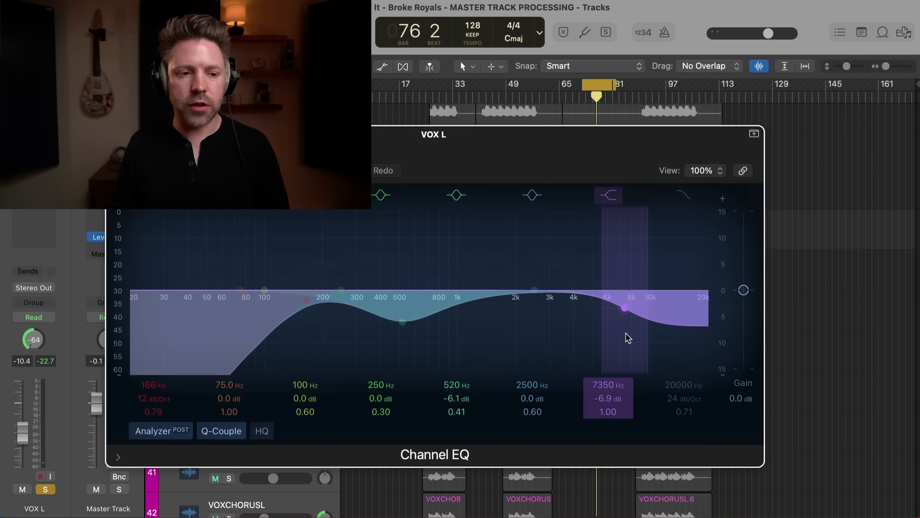
{"action": "key", "text": "space"}
{"action": "left_click", "coordinate": [116, 134]}
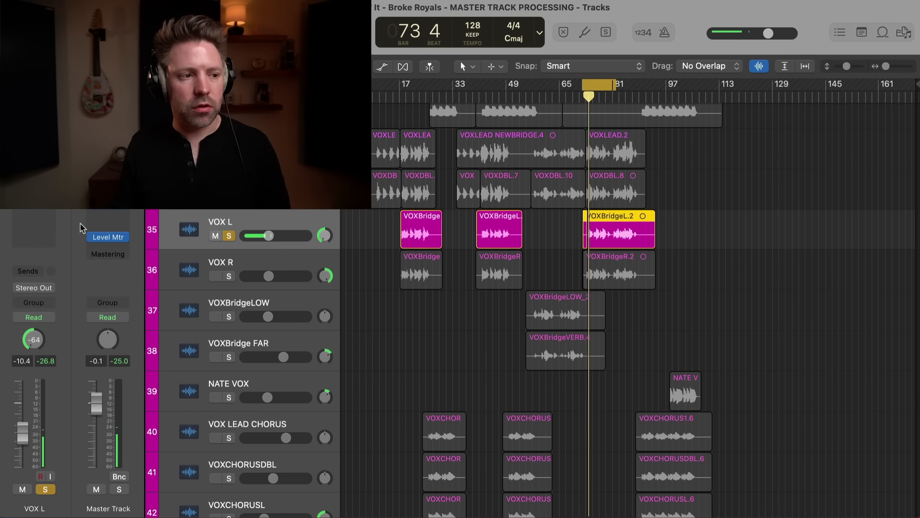
Copy the VOX L Channel EQ to VOX R in the Mixer and play the full mix from the track view.
{"action": "key", "text": "x"}
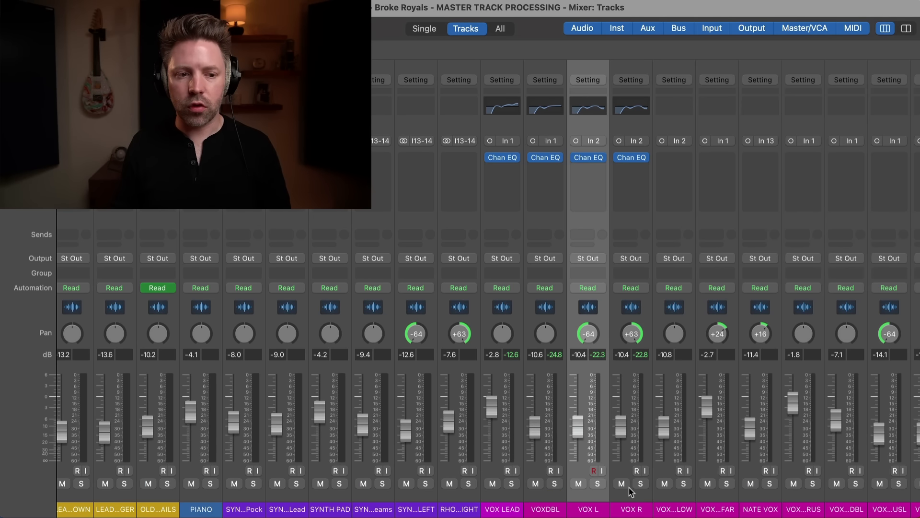
{"action": "key", "text": "space"}
{"action": "key", "text": "super+2"}
{"action": "scroll", "coordinate": [513, 327], "scroll_direction": "down", "scroll_amount": 2}
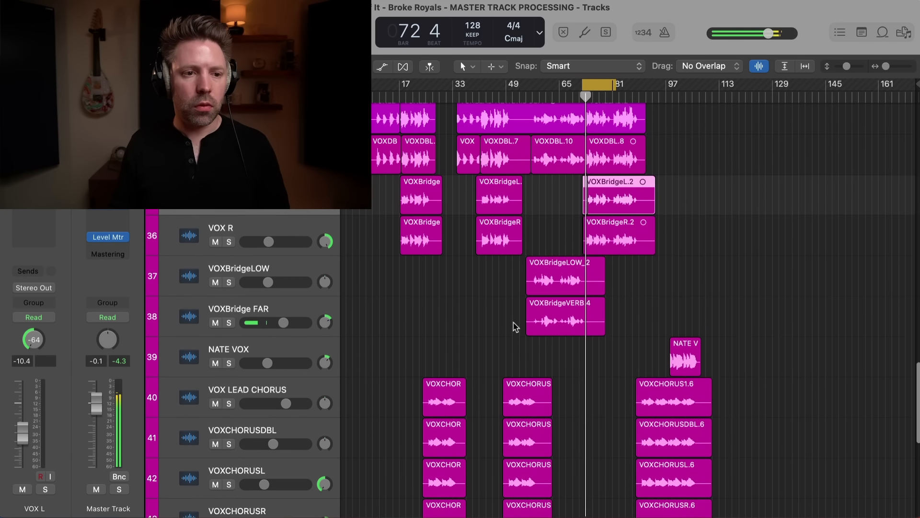
Play from bar 57, open a Channel EQ on VOXBridgeLOW, and solo the track.
{"action": "scroll", "coordinate": [513, 326], "scroll_direction": "down", "scroll_amount": 3}
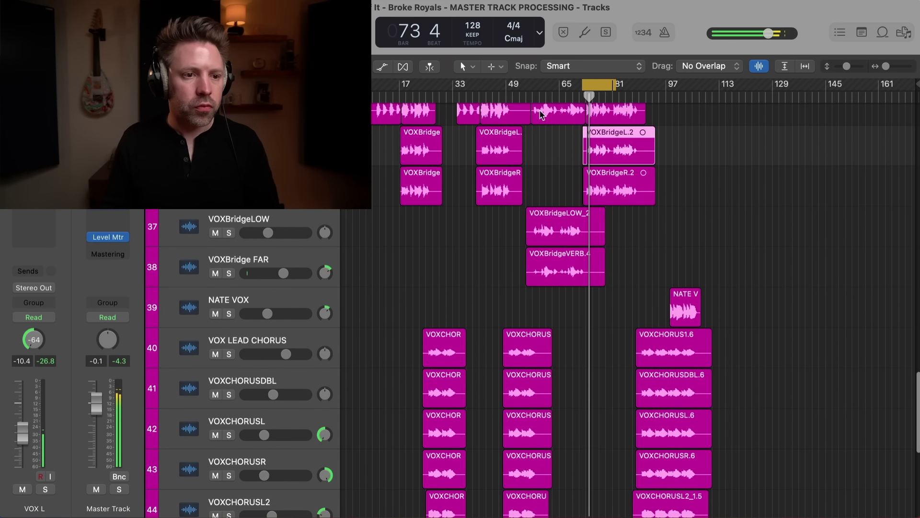
{"action": "left_click", "coordinate": [534, 94]}
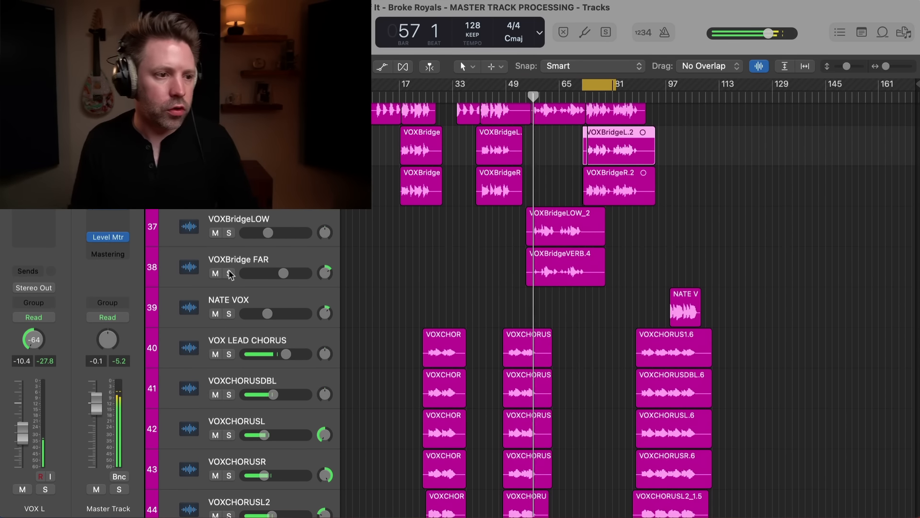
{"action": "left_click", "coordinate": [251, 216]}
{"action": "left_click", "coordinate": [36, 189]}
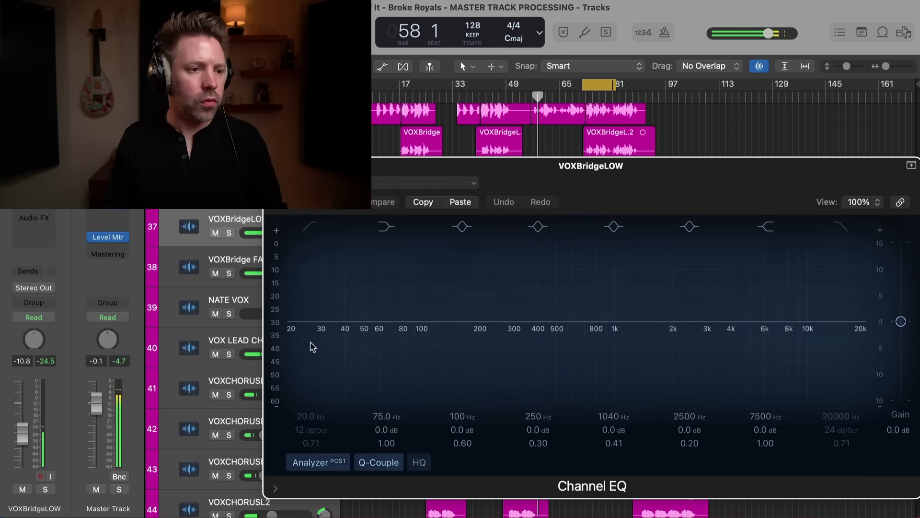
{"action": "left_click_drag", "start_coordinate": [452, 170], "coordinate": [324, 159]}
{"action": "key", "text": "s"}
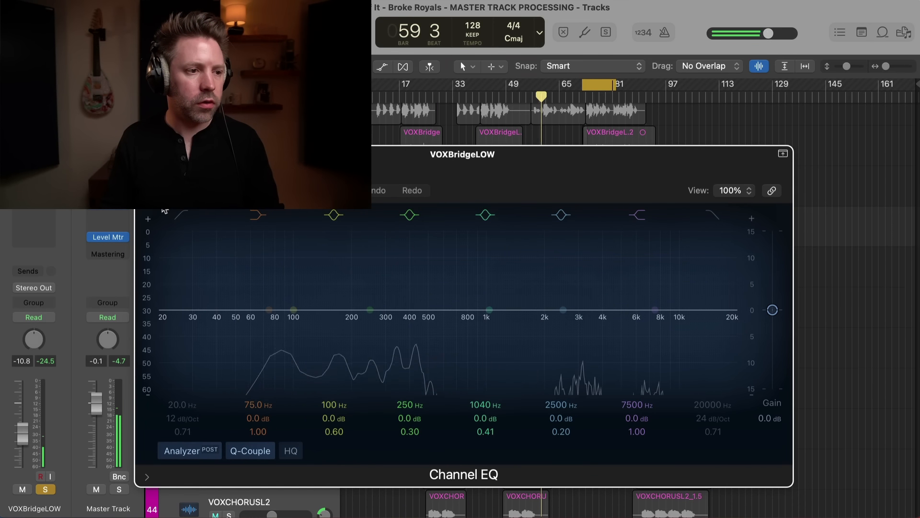
Add a 12 dB/Oct low cut at 81.5 Hz with Q 0.88 to VOXBridgeLOW and replay its region from around bar 57.
{"action": "left_click", "coordinate": [181, 215]}
{"action": "mouse_move", "coordinate": [159, 325]}
{"action": "left_mouse_down"}
{"action": "mouse_move", "coordinate": [304, 334]}
{"action": "mouse_move", "coordinate": [308, 324]}
{"action": "mouse_move", "coordinate": [275, 325]}
{"action": "left_mouse_up"}
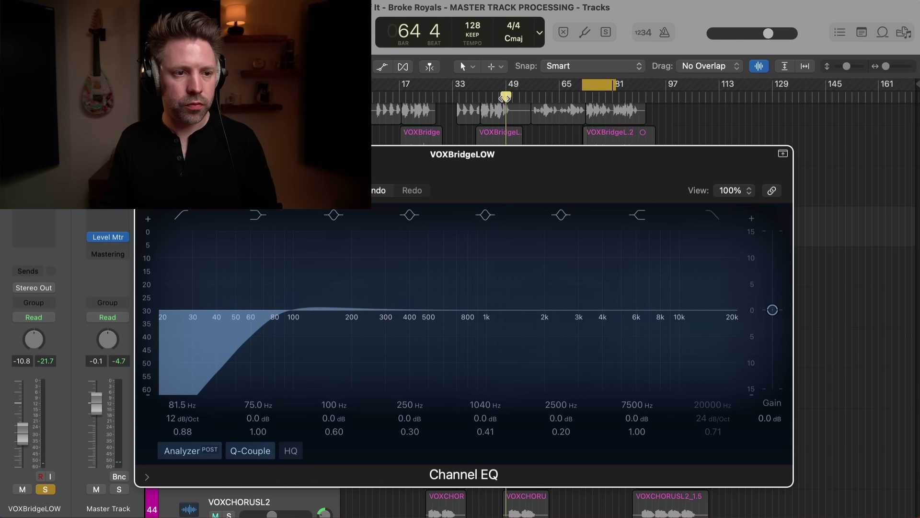
{"action": "left_click", "coordinate": [505, 98]}
{"action": "left_click_drag", "start_coordinate": [519, 156], "coordinate": [496, 290]}
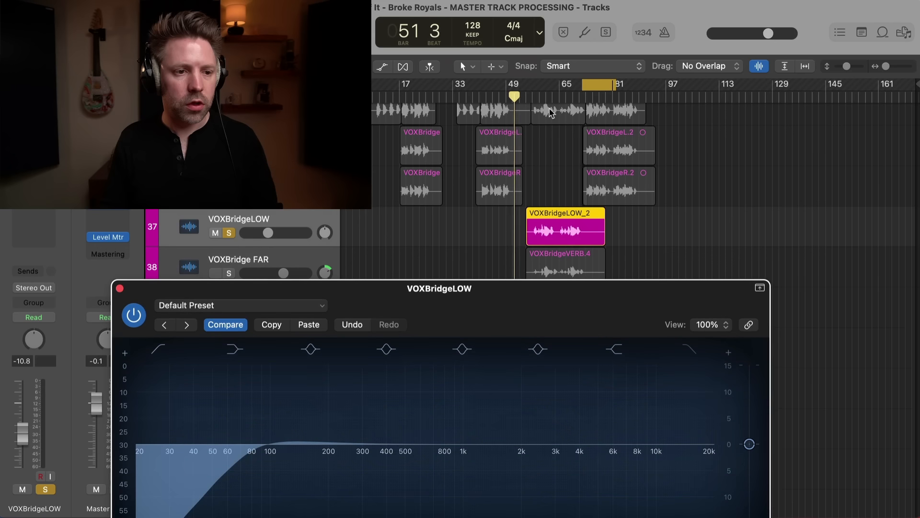
{"action": "left_click", "coordinate": [533, 95]}
{"action": "left_click_drag", "start_coordinate": [552, 312], "coordinate": [535, 170]}
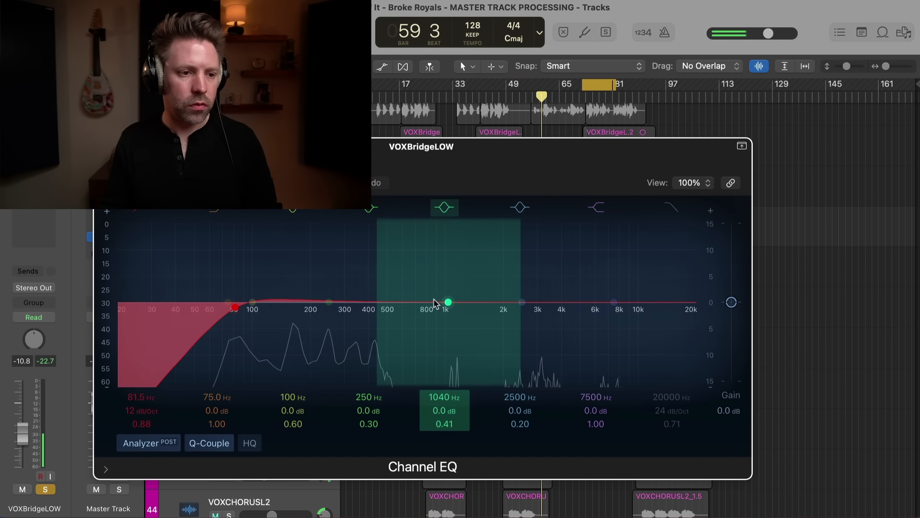
Cut VOXBridgeLOW by 3.7 dB at 505 Hz with a Q of 1.00 and turn off its solo.
{"action": "left_click_drag", "start_coordinate": [328, 302], "coordinate": [391, 321]}
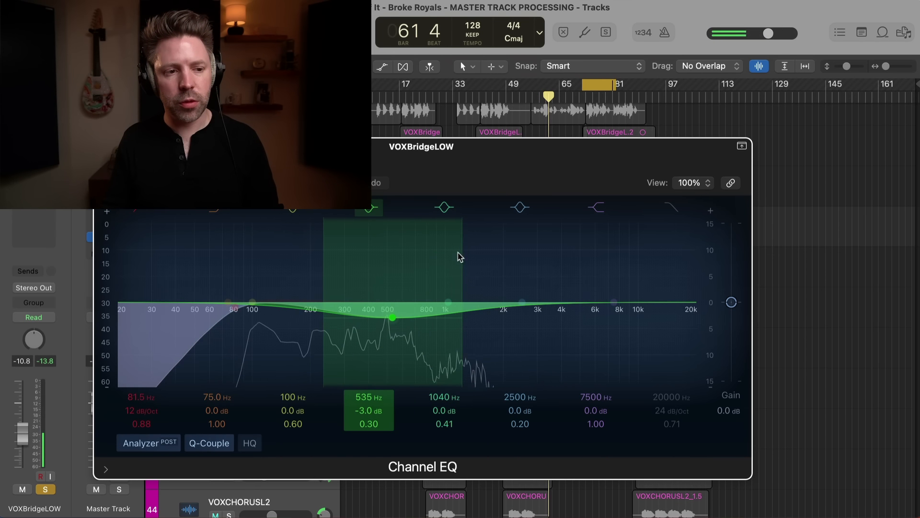
{"action": "left_click_drag", "start_coordinate": [460, 252], "coordinate": [447, 252]}
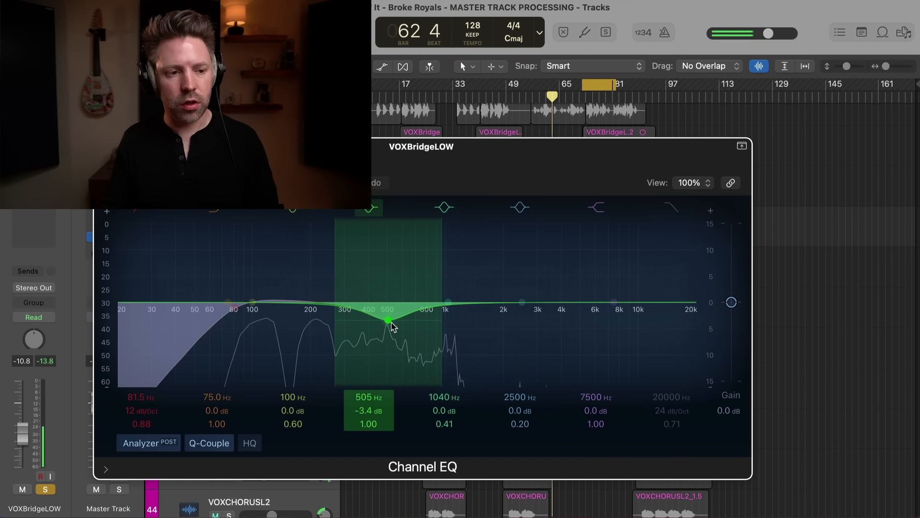
{"action": "key", "text": "s"}
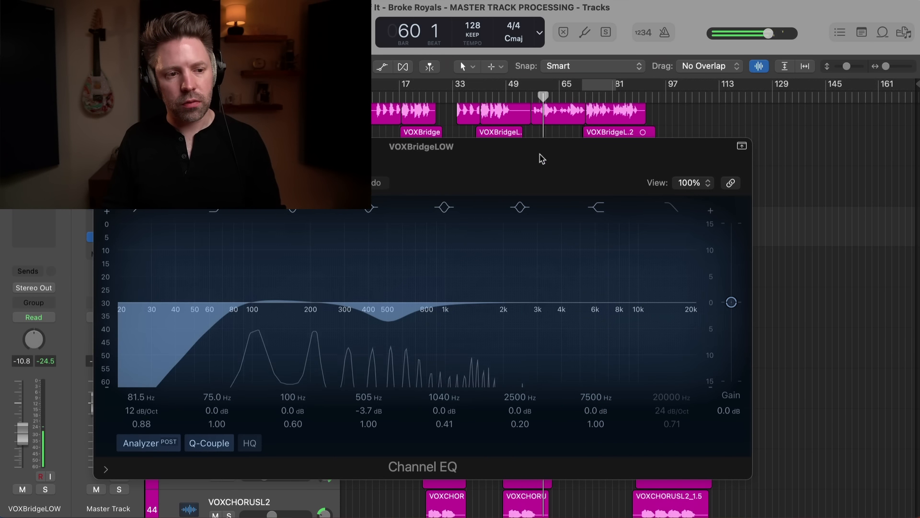
Boost VOXBridgeLOW by 2.4 dB at 1960 Hz with a Q of 0.67 while the full mix plays.
{"action": "left_click_drag", "start_coordinate": [524, 301], "coordinate": [506, 277]}
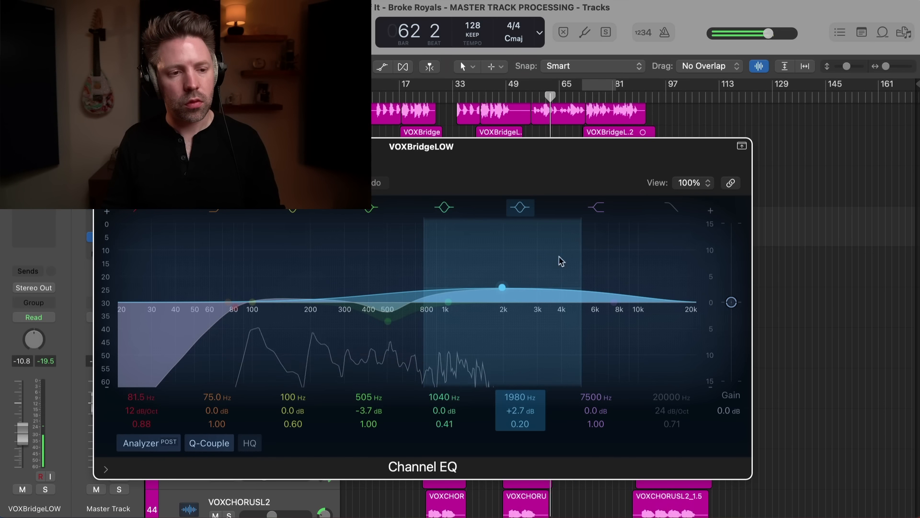
{"action": "left_click_drag", "start_coordinate": [580, 244], "coordinate": [563, 248]}
{"action": "left_click_drag", "start_coordinate": [508, 290], "coordinate": [508, 296]}
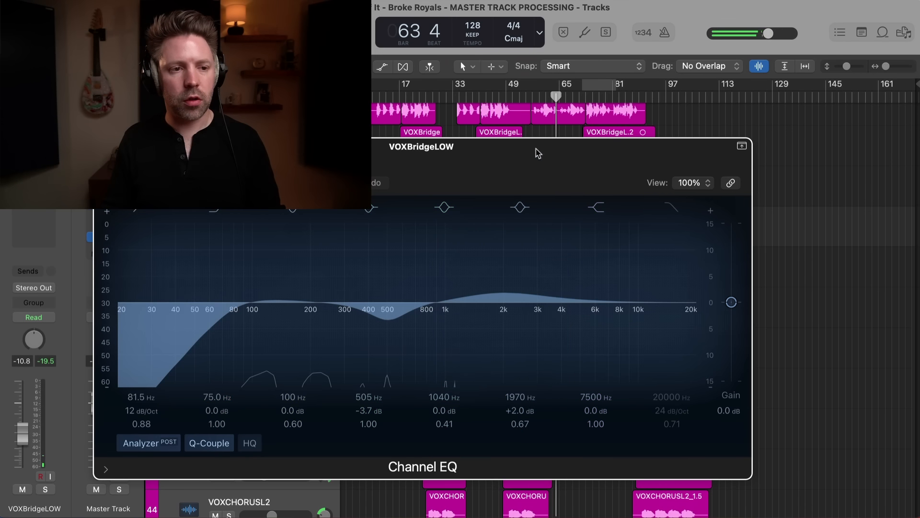
{"action": "left_click", "coordinate": [537, 105]}
{"action": "left_click_drag", "start_coordinate": [501, 292], "coordinate": [500, 291]}
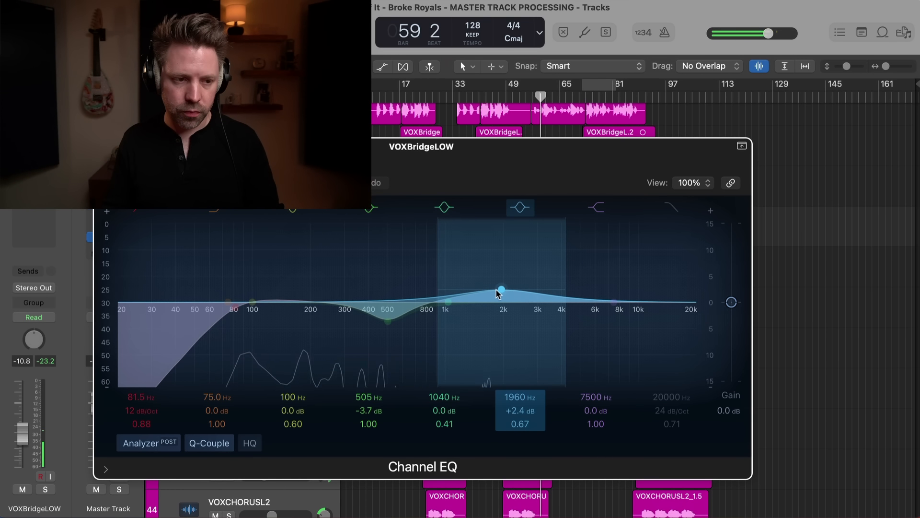
Compare VOXBridgeLOW with its EQ bypassed and active, both in the mix and soloed, and close the EQ.
{"action": "left_click", "coordinate": [108, 174]}
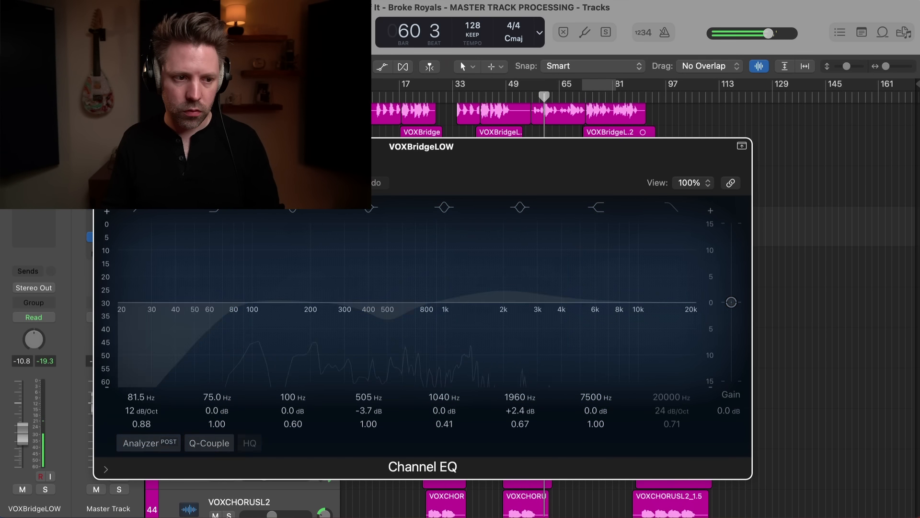
{"action": "left_click", "coordinate": [108, 174]}
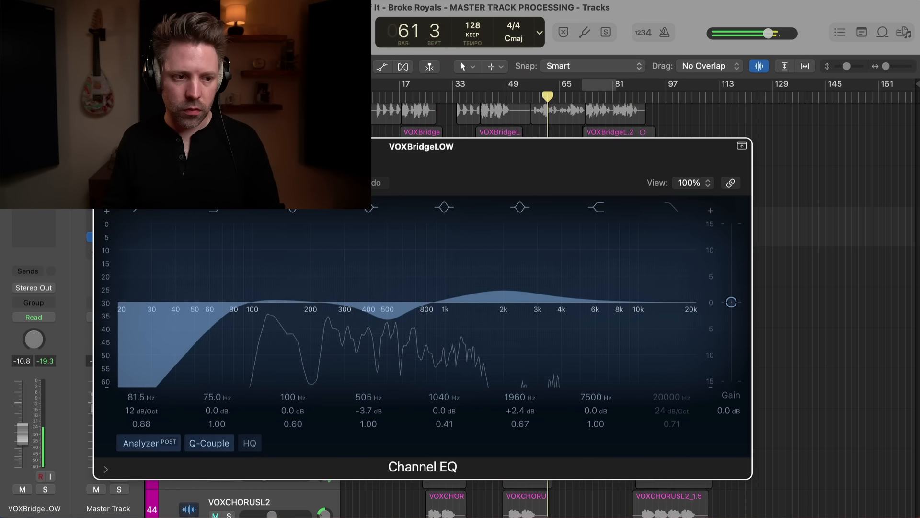
{"action": "key", "text": "s"}
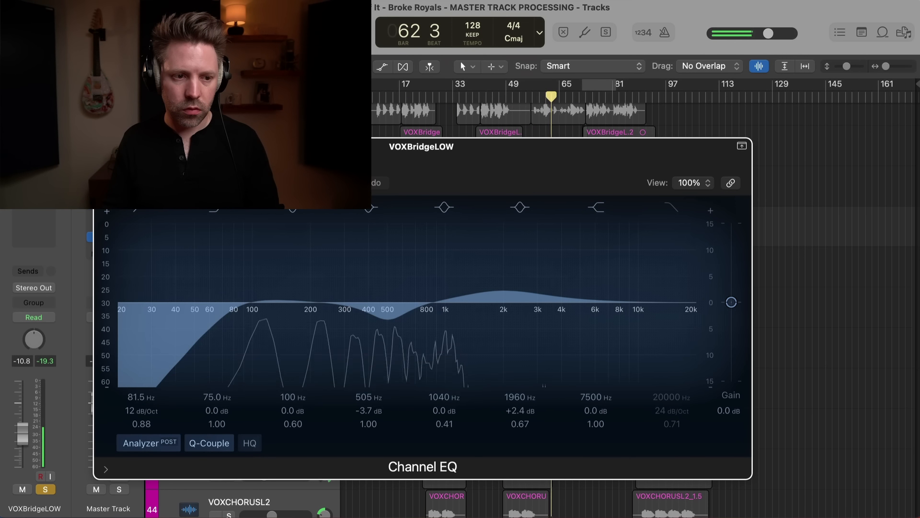
{"action": "key", "text": "s"}
{"action": "key", "text": "super+w"}
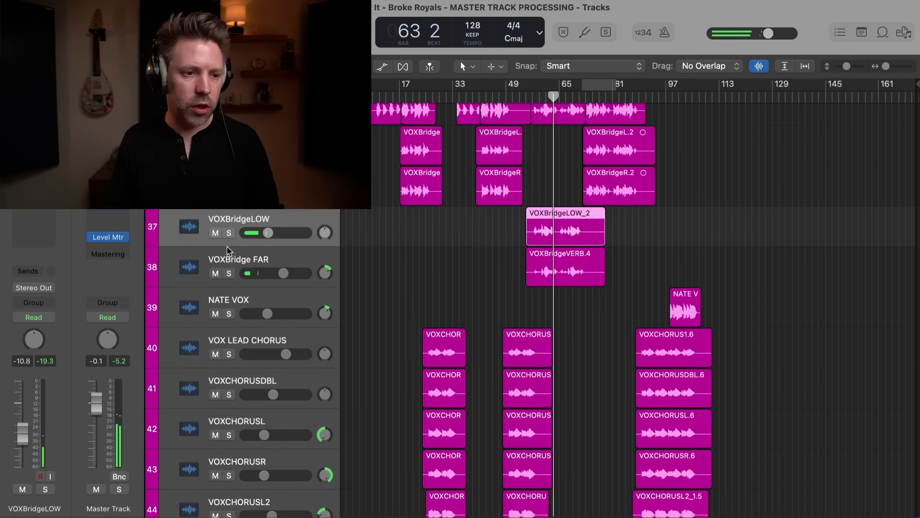
Replay from around bar 57 with VOXBridge FAR soloed and open a Channel EQ on that track.
{"action": "scroll", "coordinate": [228, 250], "scroll_direction": "down", "scroll_amount": 4}
{"action": "left_click", "coordinate": [269, 166]}
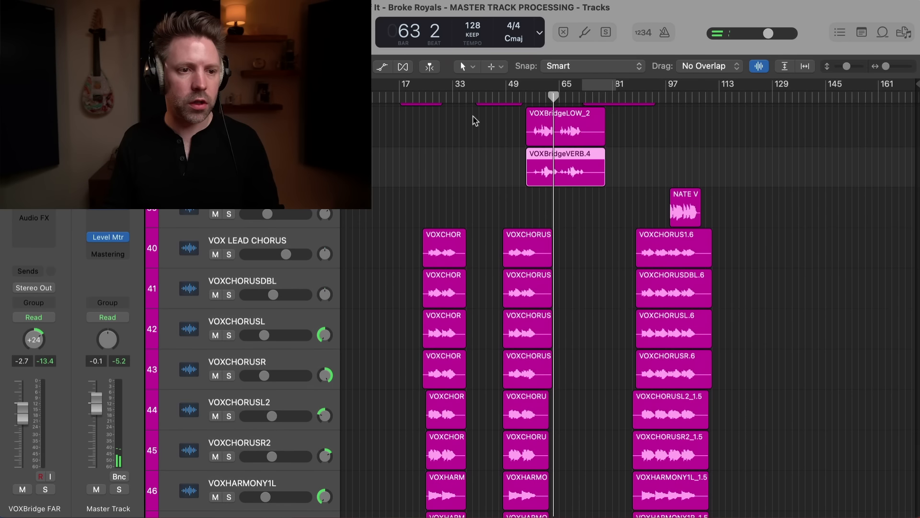
{"action": "left_click", "coordinate": [536, 97]}
{"action": "key", "text": "s"}
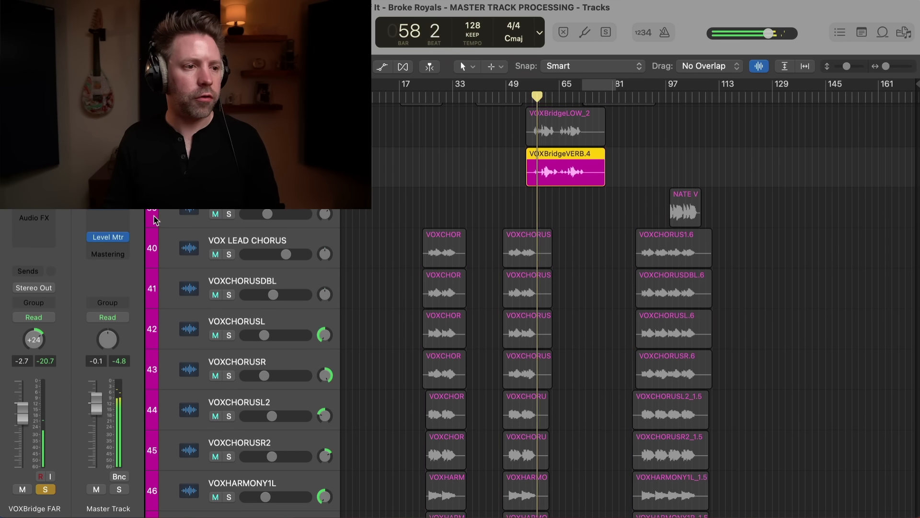
{"action": "left_click", "coordinate": [33, 156]}
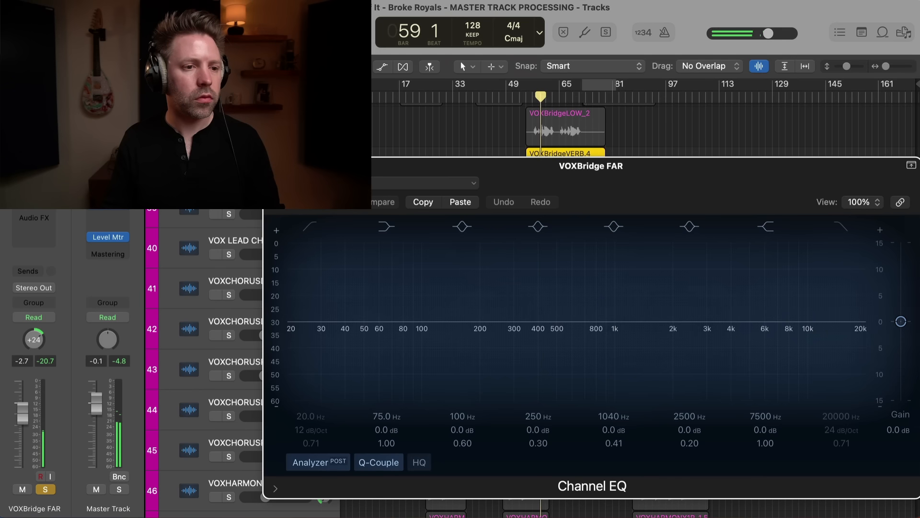
Add a low cut at 147 Hz with an 18 dB/Oct slope to the VOXBridge FAR EQ.
{"action": "left_click", "coordinate": [311, 227]}
{"action": "left_click_drag", "start_coordinate": [297, 336], "coordinate": [434, 329]}
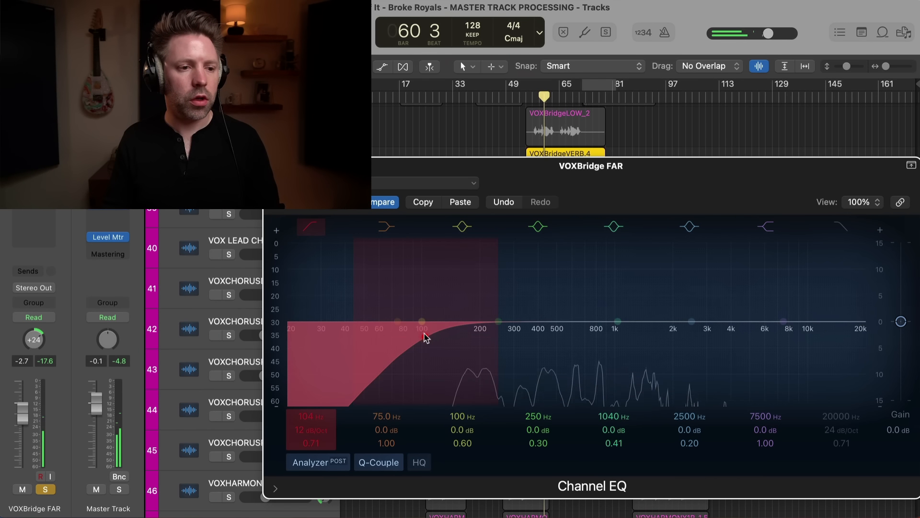
{"action": "left_click_drag", "start_coordinate": [498, 293], "coordinate": [481, 294]}
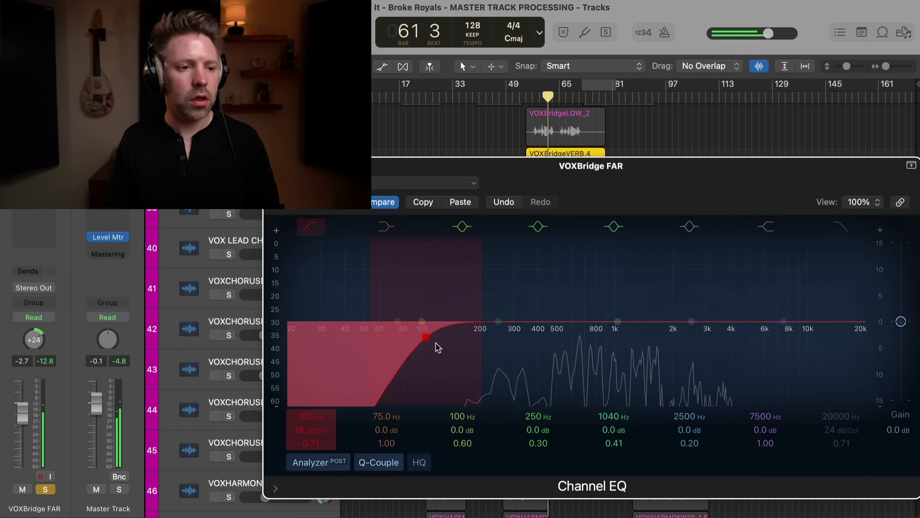
{"action": "left_click_drag", "start_coordinate": [439, 348], "coordinate": [455, 346]}
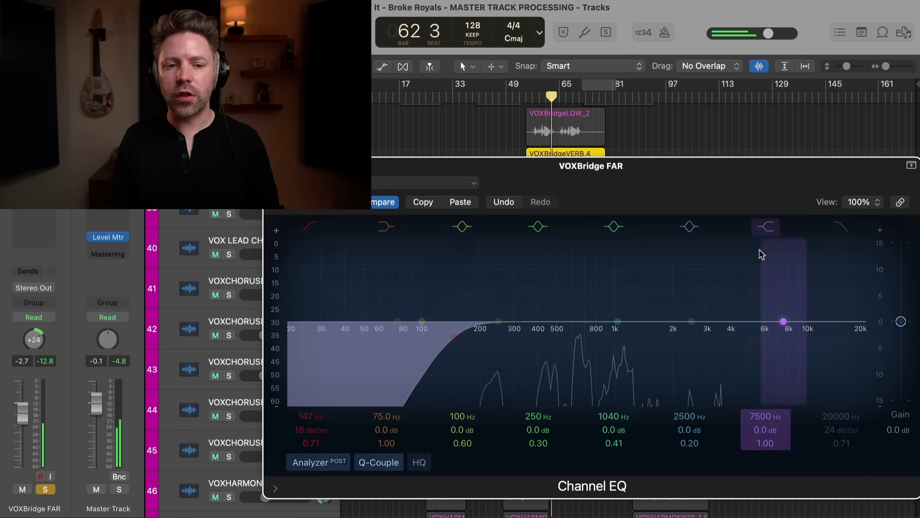
Add a 24 dB/Oct high cut at 8250 Hz with a Q of 0.75 to VOXBridge FAR while replaying its region.
{"action": "left_click_drag", "start_coordinate": [824, 304], "coordinate": [791, 303]}
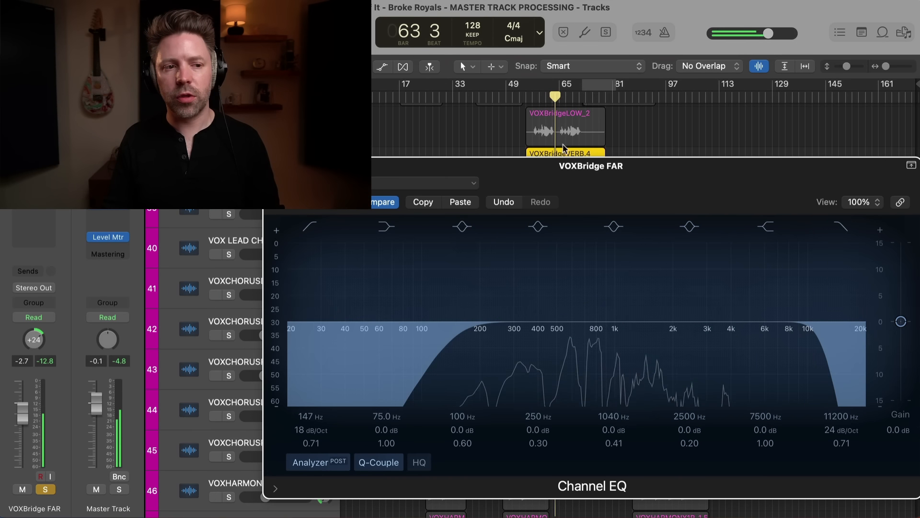
{"action": "left_click", "coordinate": [535, 102]}
{"action": "left_click_drag", "start_coordinate": [815, 330], "coordinate": [793, 337]}
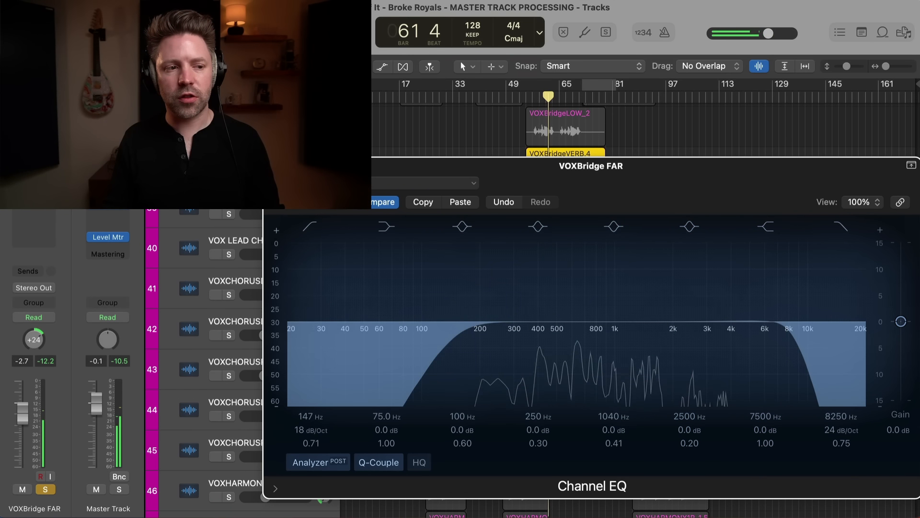
Compare VOXBridge FAR with its EQ bypassed and active, turn off its solo, and close the EQ.
{"action": "left_click", "coordinate": [282, 185]}
{"action": "left_click", "coordinate": [282, 184]}
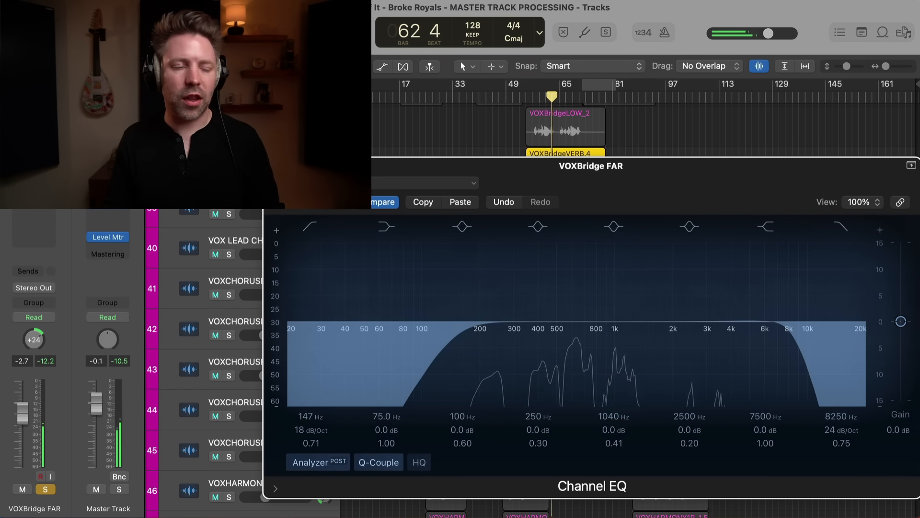
{"action": "key", "text": "s"}
{"action": "left_click", "coordinate": [272, 165]}
{"action": "scroll", "coordinate": [491, 136], "scroll_direction": "down", "scroll_amount": 2}
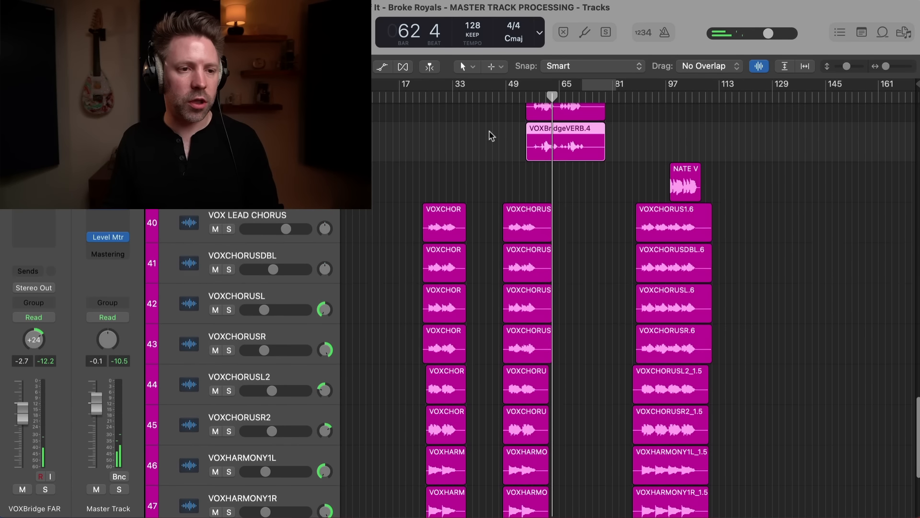
Play the mix from around bar 97 and open a Channel EQ on vocal track 39.
{"action": "scroll", "coordinate": [509, 191], "scroll_direction": "up", "scroll_amount": 10}
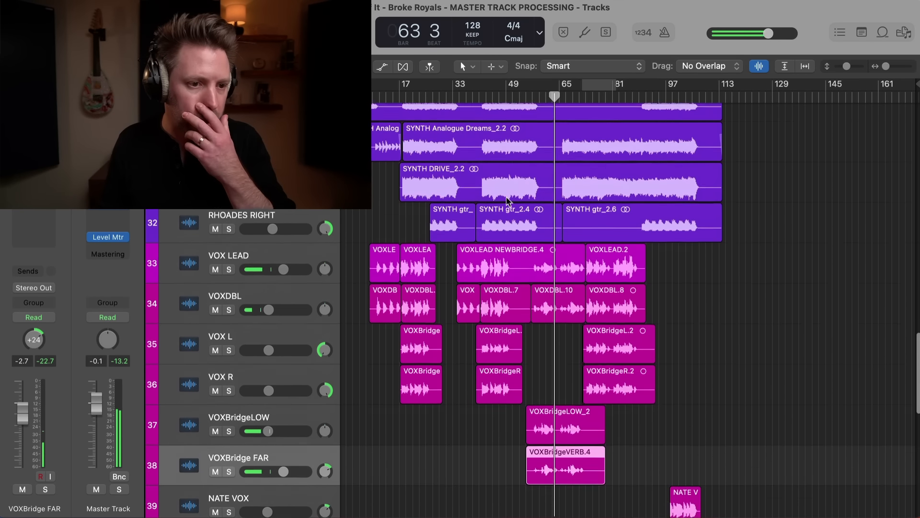
{"action": "scroll", "coordinate": [508, 201], "scroll_direction": "down", "scroll_amount": 5}
{"action": "scroll", "coordinate": [508, 200], "scroll_direction": "down", "scroll_amount": 6}
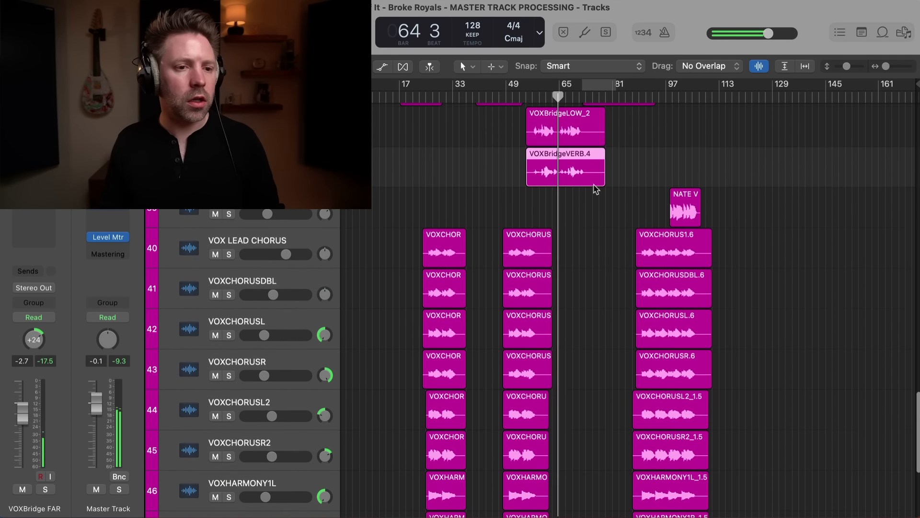
{"action": "left_click", "coordinate": [669, 97]}
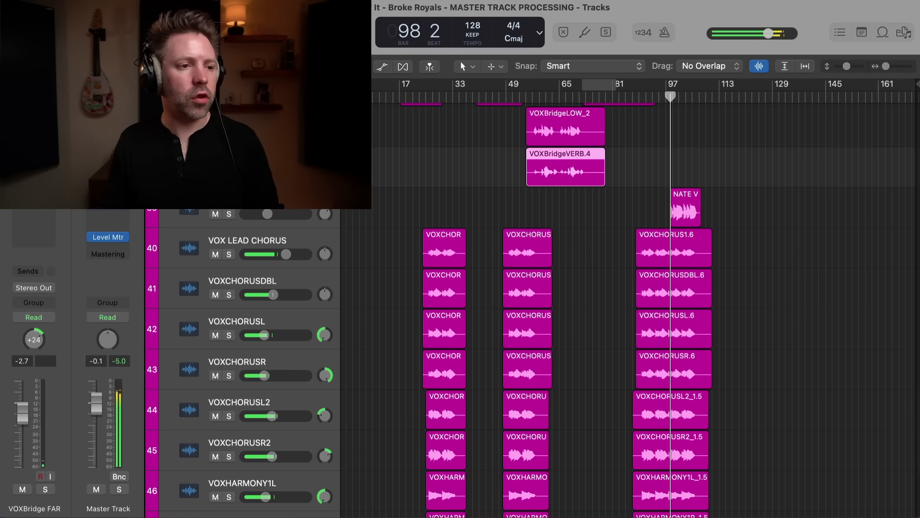
{"action": "left_click", "coordinate": [247, 208]}
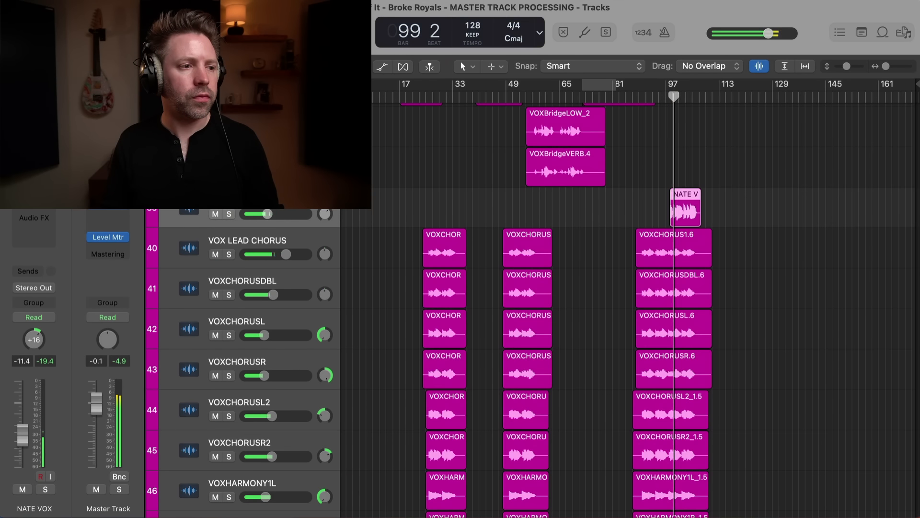
{"action": "left_click", "coordinate": [34, 156]}
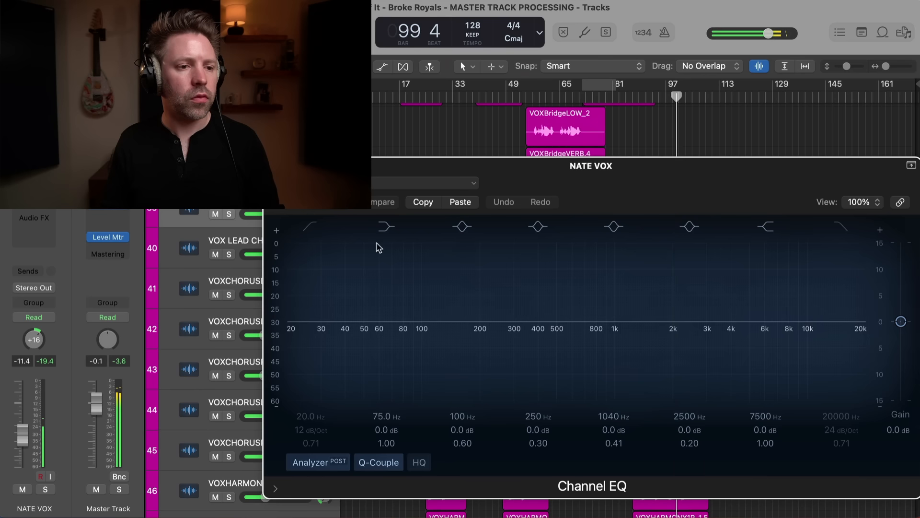
Add a 12 dB/Oct low cut at 350 Hz to track 39 and boost it by 5.6 dB at 2840 Hz with a Q of 0.43.
{"action": "left_click", "coordinate": [311, 227]}
{"action": "left_click_drag", "start_coordinate": [316, 278], "coordinate": [544, 287]}
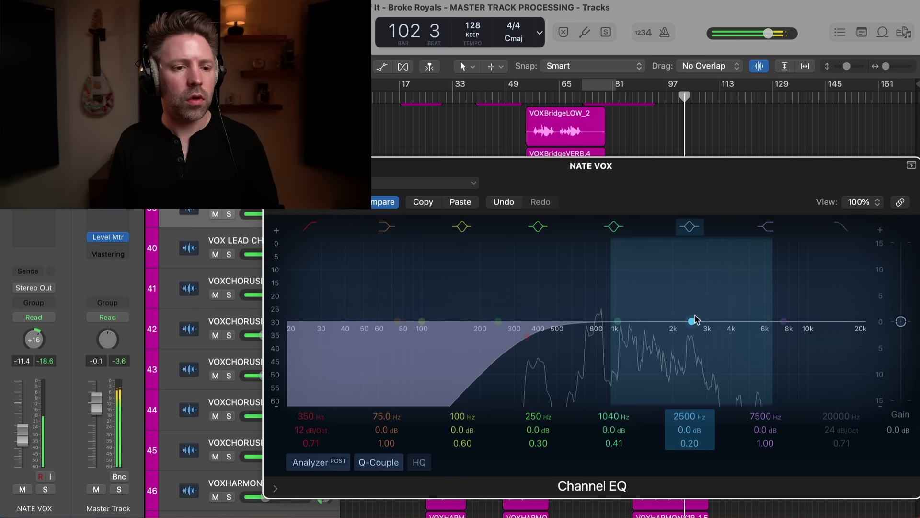
{"action": "left_click_drag", "start_coordinate": [695, 320], "coordinate": [704, 291]}
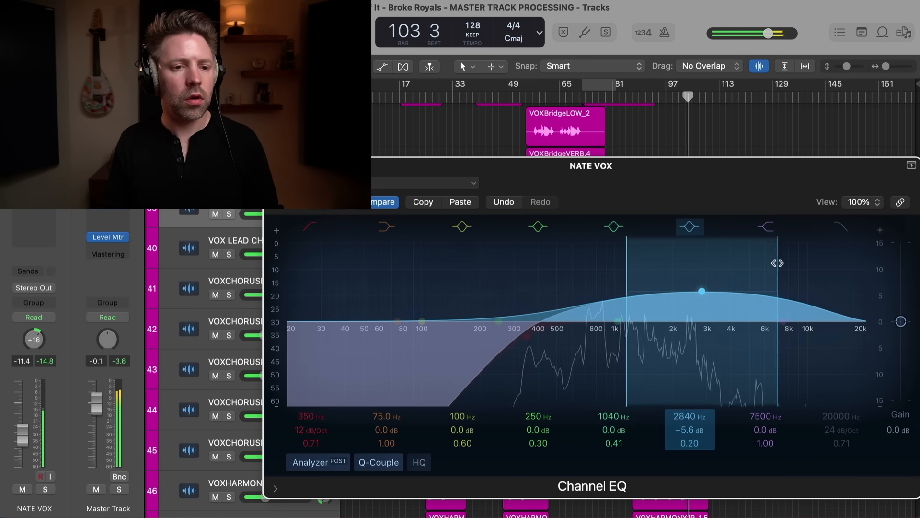
{"action": "left_click_drag", "start_coordinate": [777, 263], "coordinate": [768, 263]}
Solo track 39 and refine its EQ to a 4.6 dB boost at 3020 Hz and a low cut at 408 Hz.
{"action": "key", "text": "s"}
{"action": "mouse_move", "coordinate": [703, 290]}
{"action": "left_mouse_down"}
{"action": "mouse_move", "coordinate": [719, 289]}
{"action": "mouse_move", "coordinate": [710, 285]}
{"action": "mouse_move", "coordinate": [707, 296]}
{"action": "left_mouse_up"}
{"action": "left_click_drag", "start_coordinate": [528, 338], "coordinate": [542, 335]}
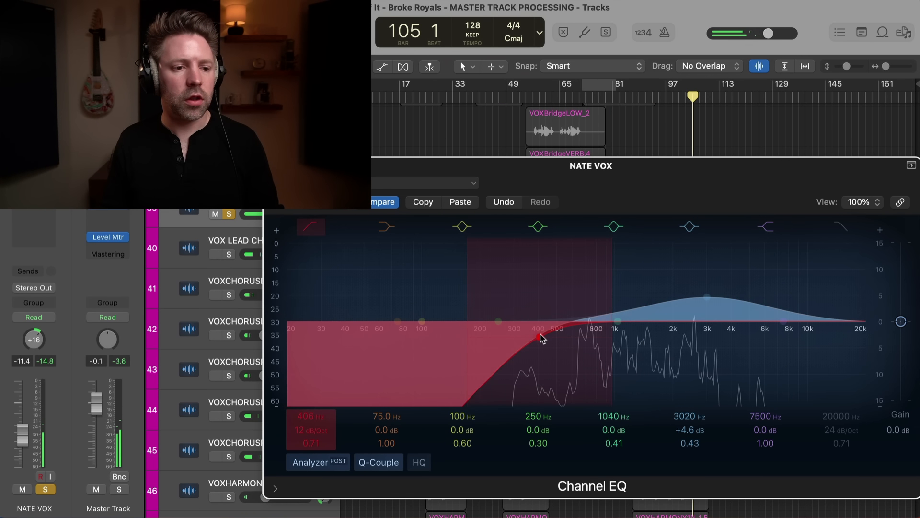
Ease track 39's EQ boost to 3.6 dB at 3000 Hz with a Q of 0.67 and add a 6.2 dB high-shelf cut at 7300 Hz.
{"action": "left_click_drag", "start_coordinate": [707, 297], "coordinate": [709, 299]}
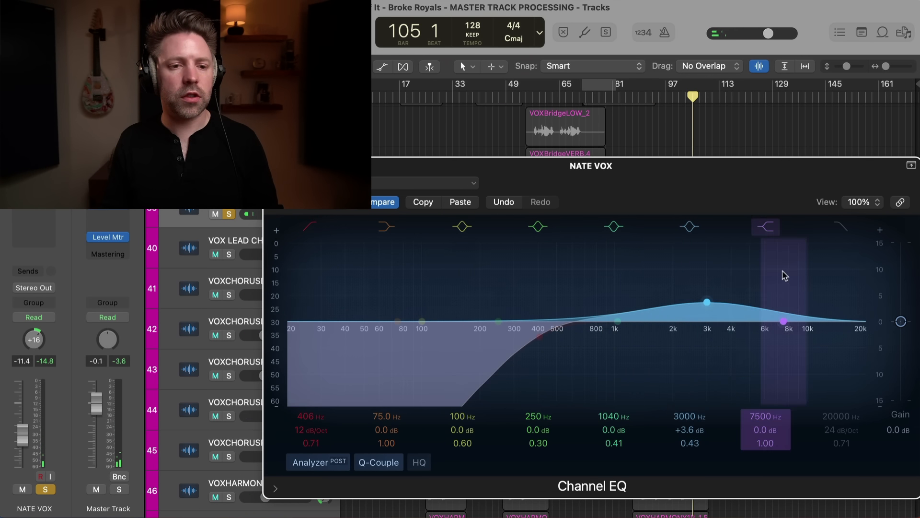
{"action": "key", "text": "space"}
{"action": "left_click_drag", "start_coordinate": [795, 288], "coordinate": [787, 369]}
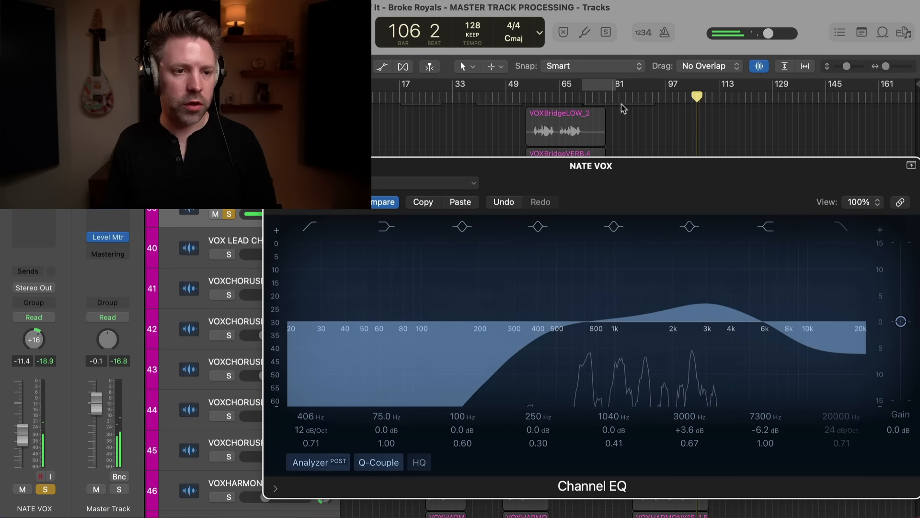
Deepen track 39's high-shelf cut to 10.2 dB at 7150 Hz and move its boost to 3.9 dB at 1220 Hz while playing from around bar 97.
{"action": "left_click_drag", "start_coordinate": [649, 177], "coordinate": [505, 260]}
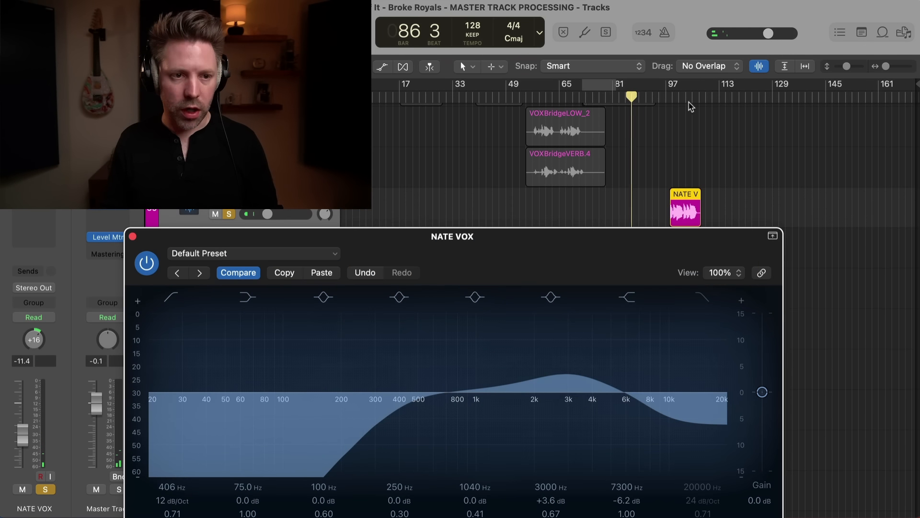
{"action": "left_click_drag", "start_coordinate": [592, 245], "coordinate": [543, 181]}
{"action": "mouse_move", "coordinate": [594, 364]}
{"action": "left_mouse_down"}
{"action": "mouse_move", "coordinate": [594, 376]}
{"action": "mouse_move", "coordinate": [592, 353]}
{"action": "left_mouse_up"}
{"action": "left_click_drag", "start_coordinate": [518, 307], "coordinate": [476, 306]}
{"action": "left_click", "coordinate": [674, 110]}
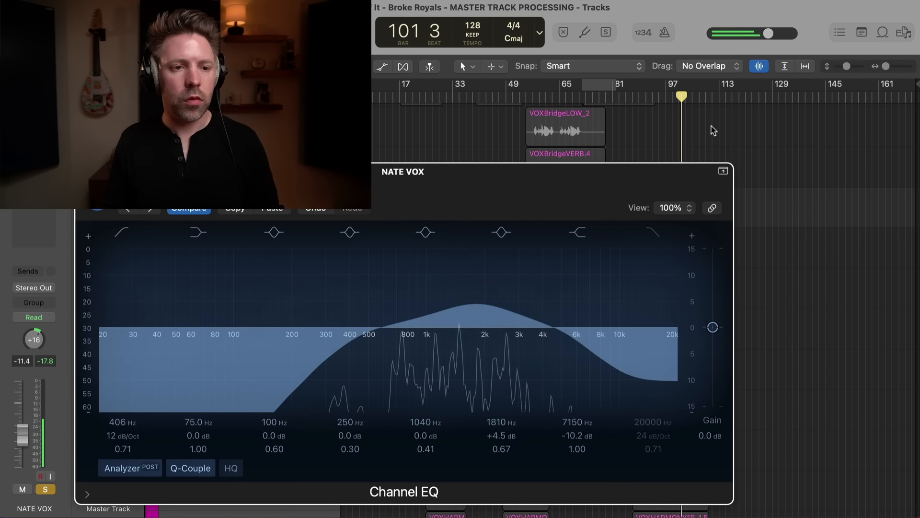
{"action": "left_click_drag", "start_coordinate": [473, 298], "coordinate": [448, 312]}
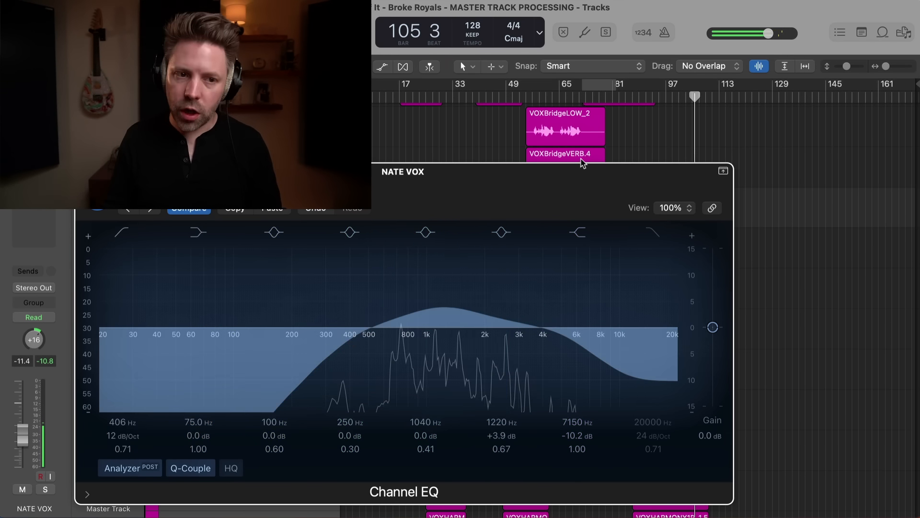
Compare track 39 soloed and in the full mix from around bar 97, leave its solo off, and close its EQ.
{"action": "key", "text": "s"}
{"action": "left_click_drag", "start_coordinate": [659, 171], "coordinate": [569, 211]}
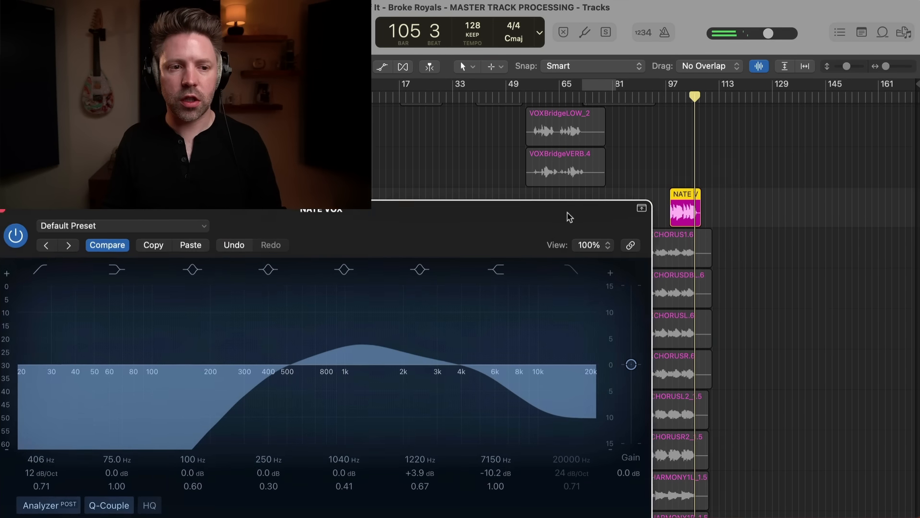
{"action": "left_click", "coordinate": [674, 102]}
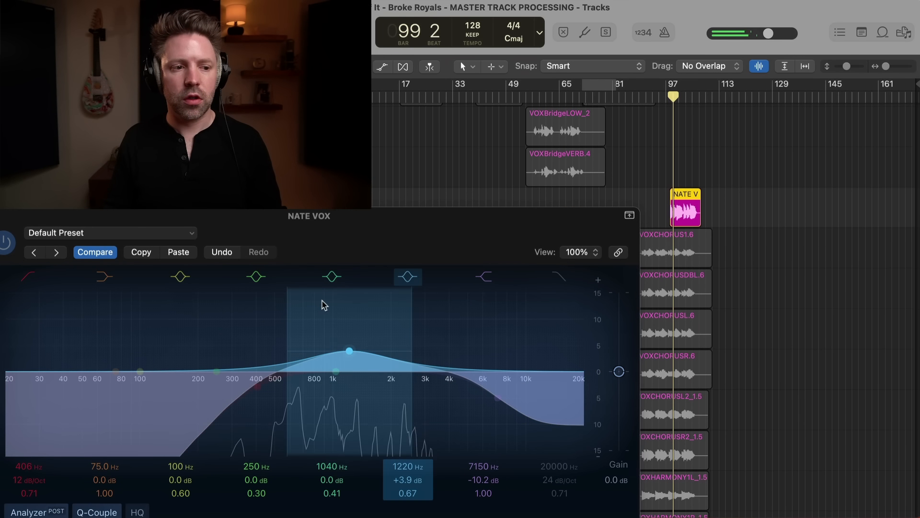
{"action": "key", "text": "s"}
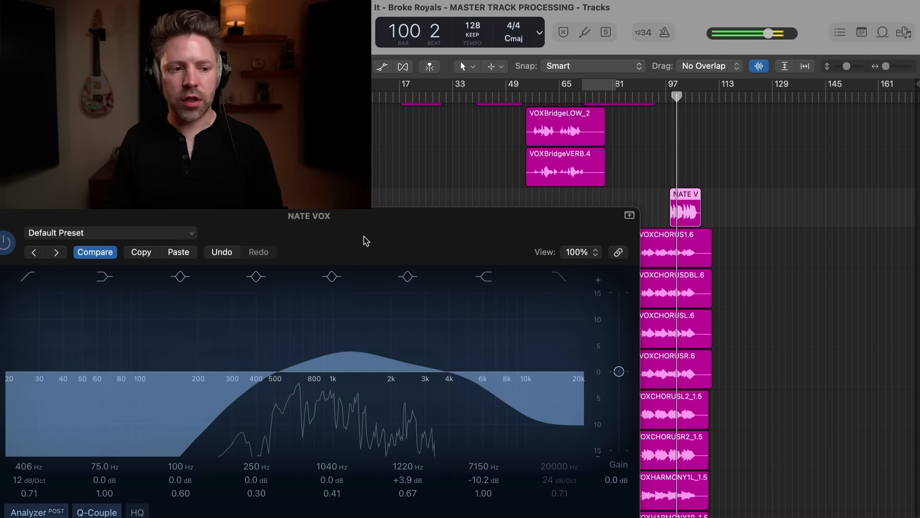
{"action": "left_click_drag", "start_coordinate": [366, 241], "coordinate": [400, 210]}
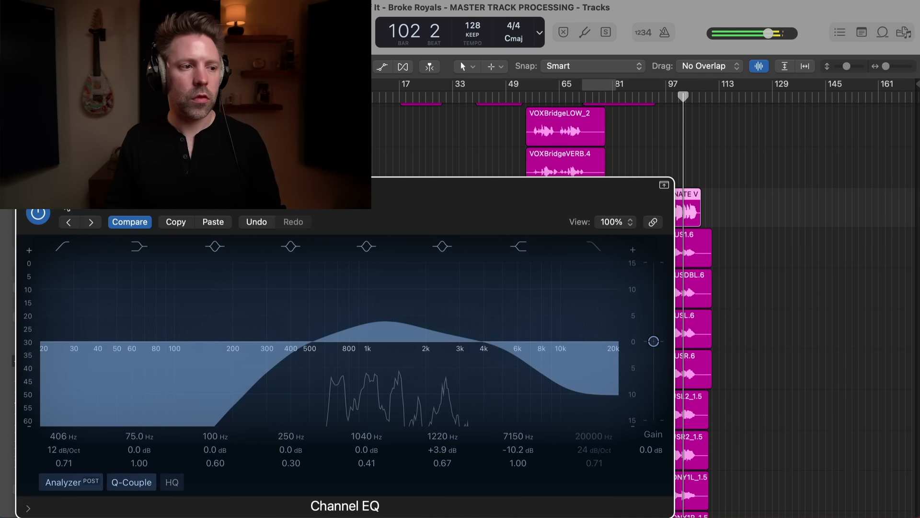
{"action": "key", "text": "super+w"}
Group the tracks from VOX LEAD CHORUS through VOXHARMONY2R into a summing stack.
{"action": "scroll", "coordinate": [474, 303], "scroll_direction": "down", "scroll_amount": 5}
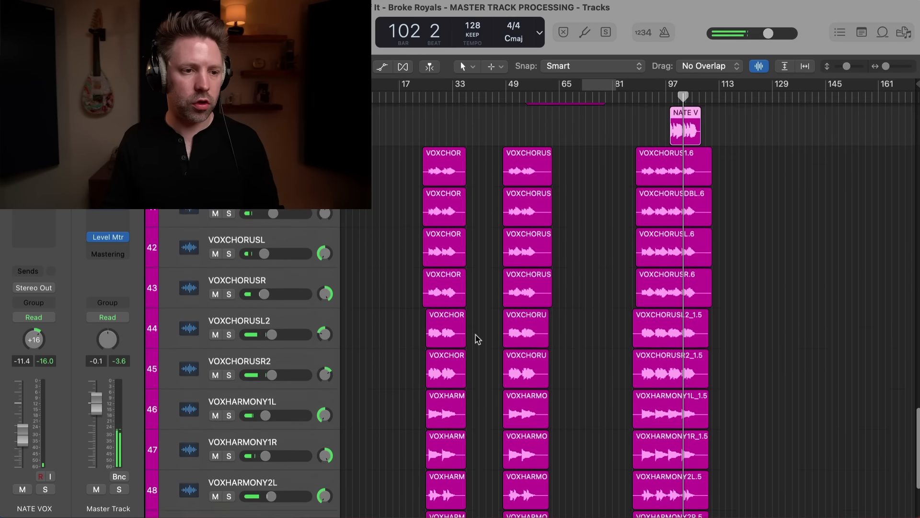
{"action": "scroll", "coordinate": [493, 291], "scroll_direction": "up", "scroll_amount": 3}
{"action": "left_click", "coordinate": [284, 211]}
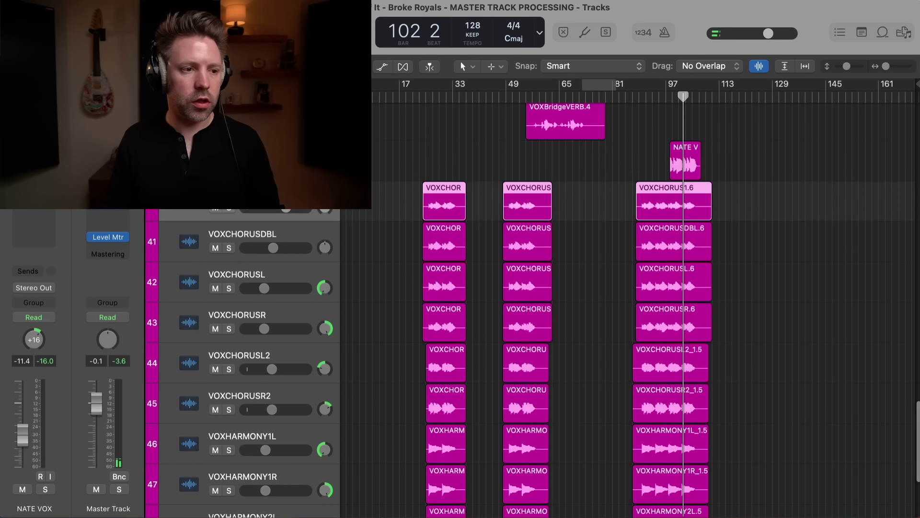
{"action": "scroll", "coordinate": [281, 242], "scroll_direction": "down", "scroll_amount": 8}
{"action": "scroll", "coordinate": [287, 402], "scroll_direction": "up", "scroll_amount": 2}
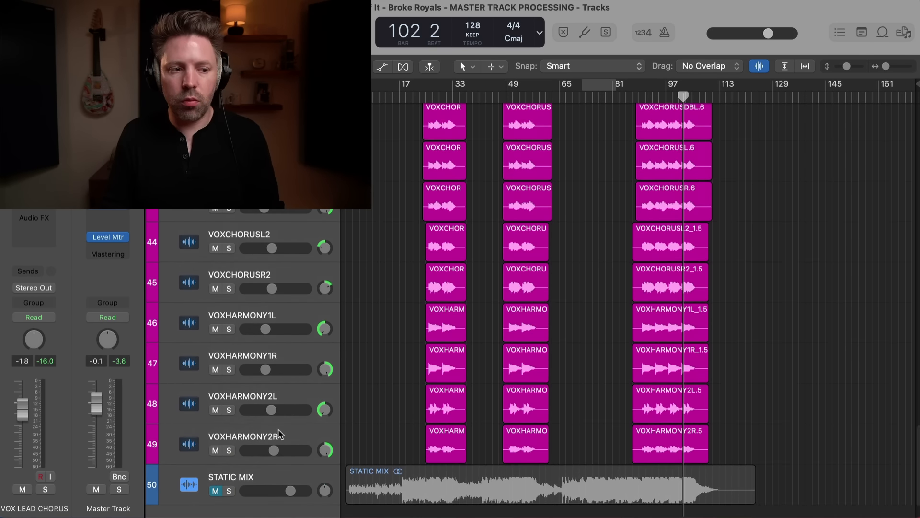
{"action": "scroll", "coordinate": [280, 434], "scroll_direction": "up", "scroll_amount": 6}
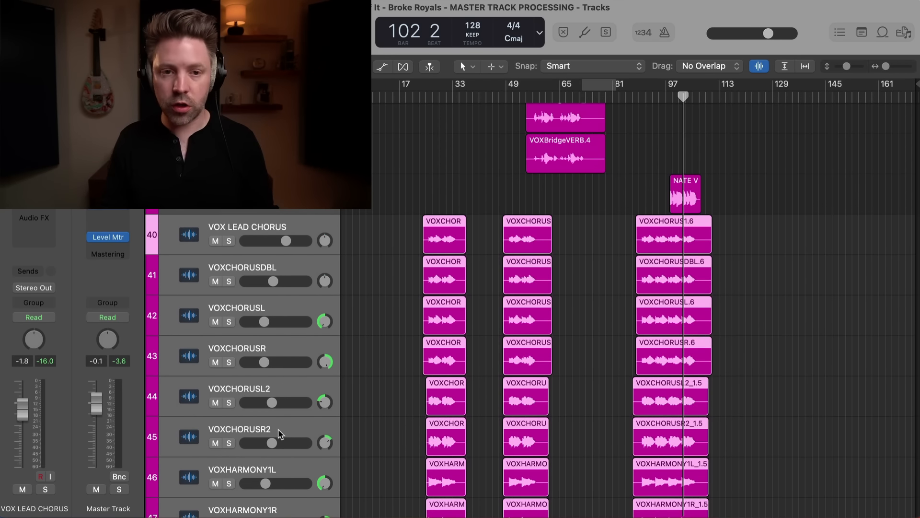
{"action": "scroll", "coordinate": [294, 294], "scroll_direction": "down", "scroll_amount": 4}
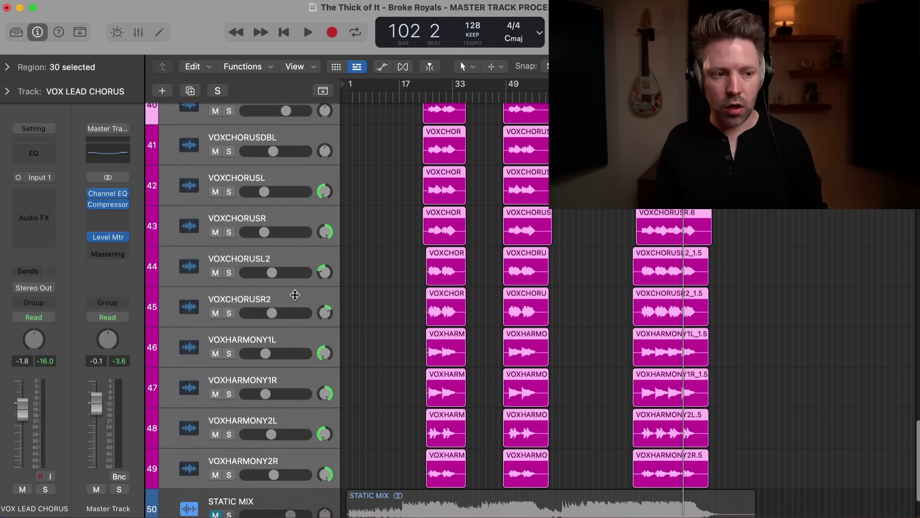
{"action": "scroll", "coordinate": [294, 294], "scroll_direction": "up", "scroll_amount": 1}
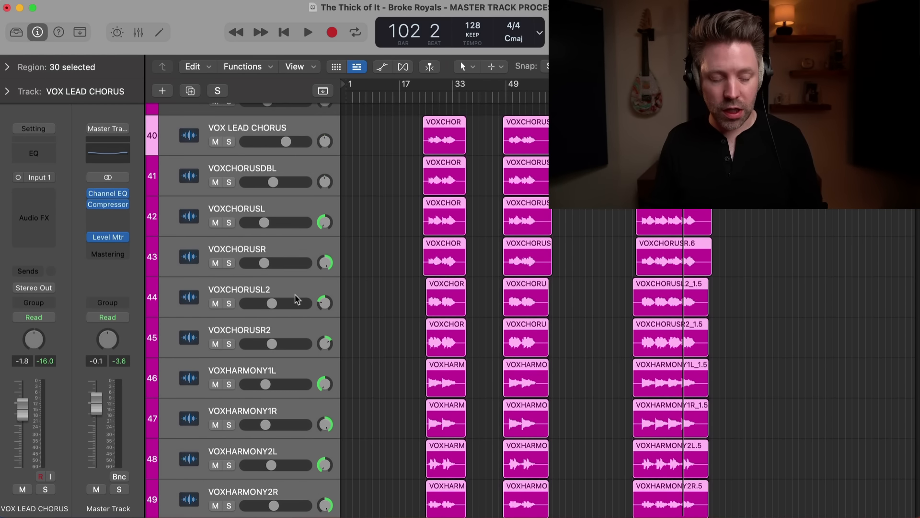
{"action": "key", "text": "super+shift+d"}
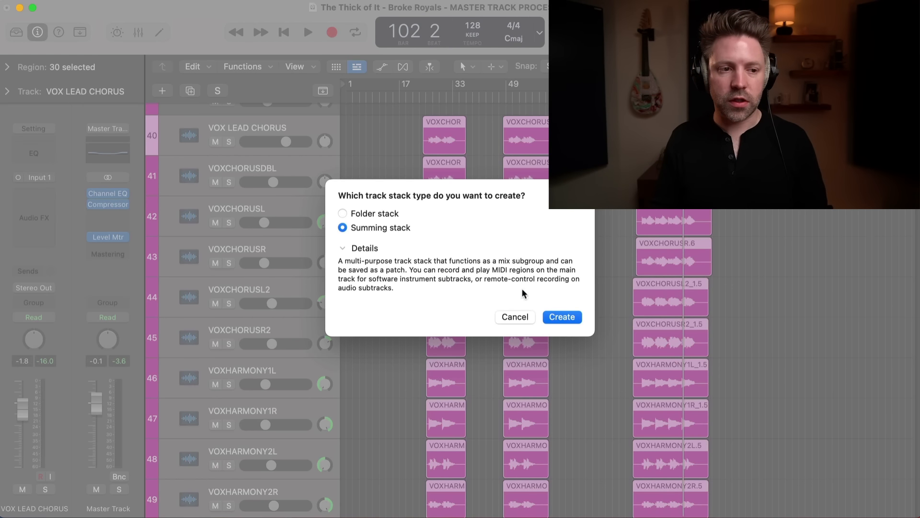
{"action": "left_click", "coordinate": [555, 318]}
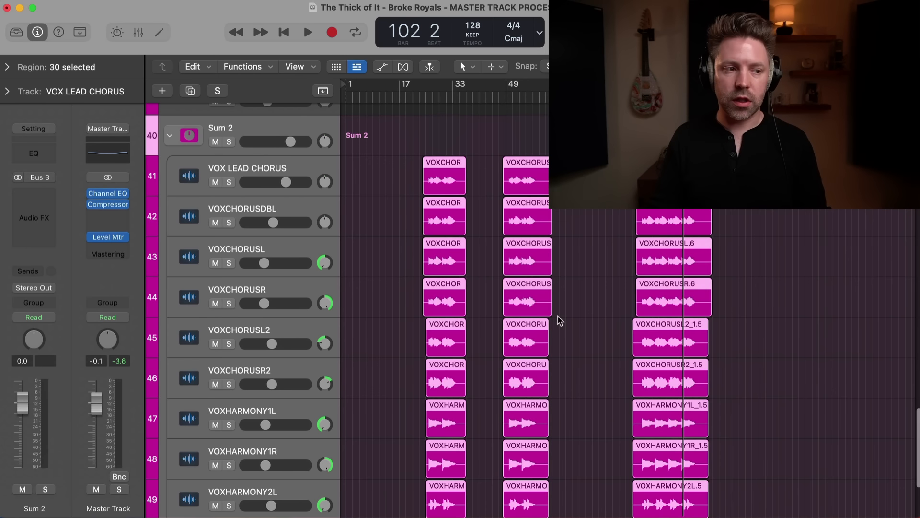
Rename the new summing stack CHORUS VOX.
{"action": "double_click", "coordinate": [221, 127]}
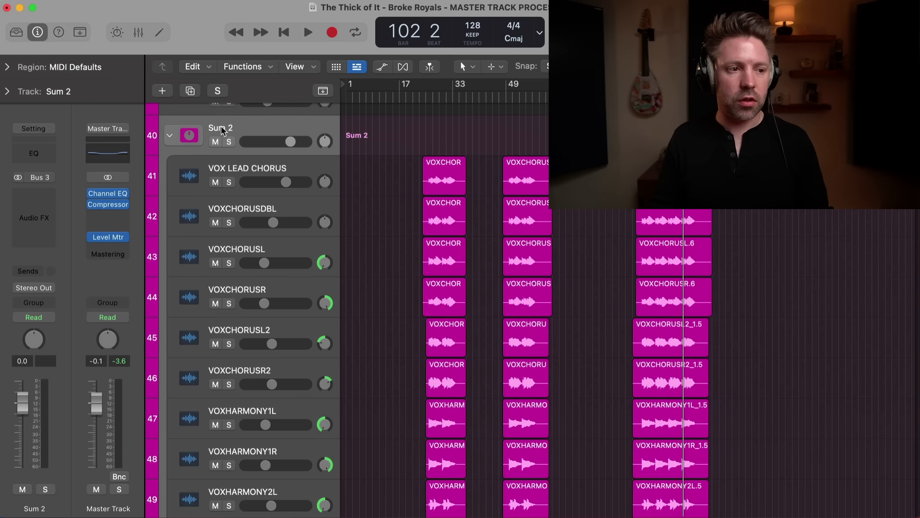
{"action": "type", "text": "CHORUS VOX"}
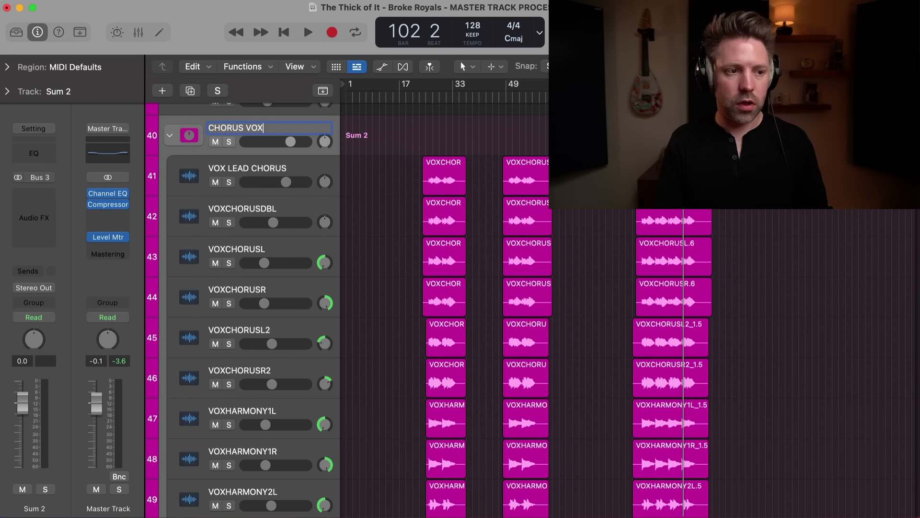
{"action": "key", "text": "Return"}
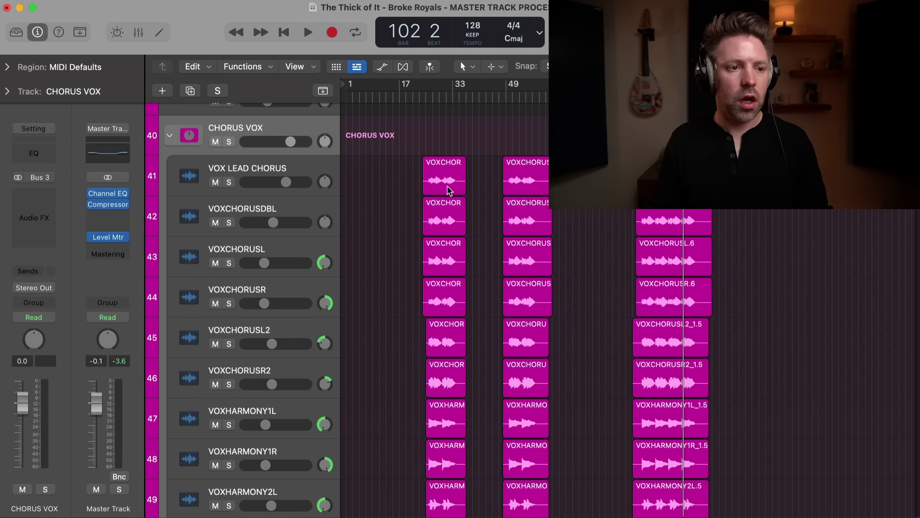
Listen to the CHORUS VOX stack soloed and within the full mix, playing the last chorus from around bar 90.
{"action": "key", "text": "s"}
{"action": "key", "text": "space"}
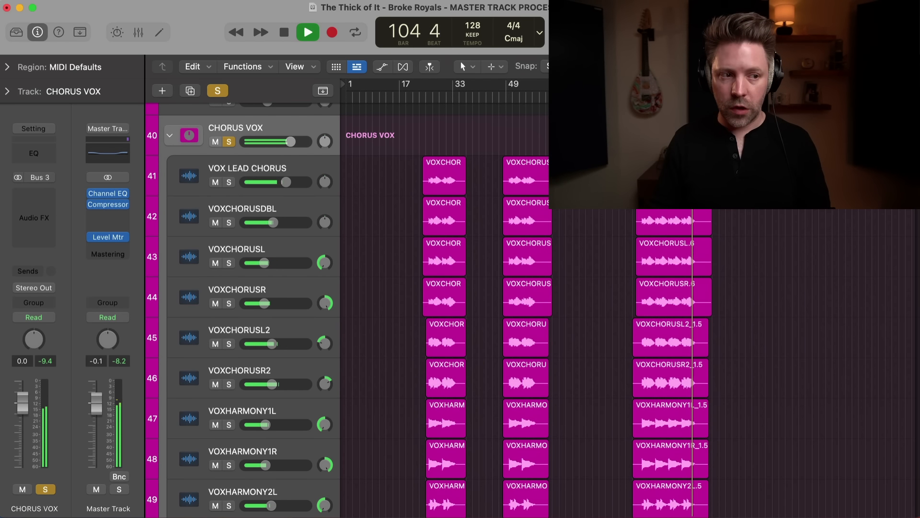
{"action": "left_click", "coordinate": [303, 23]}
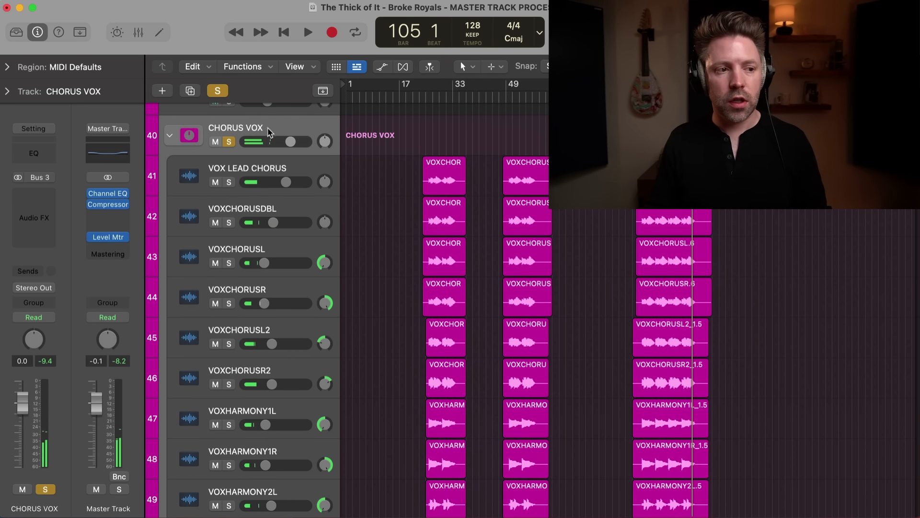
{"action": "left_click", "coordinate": [230, 142]}
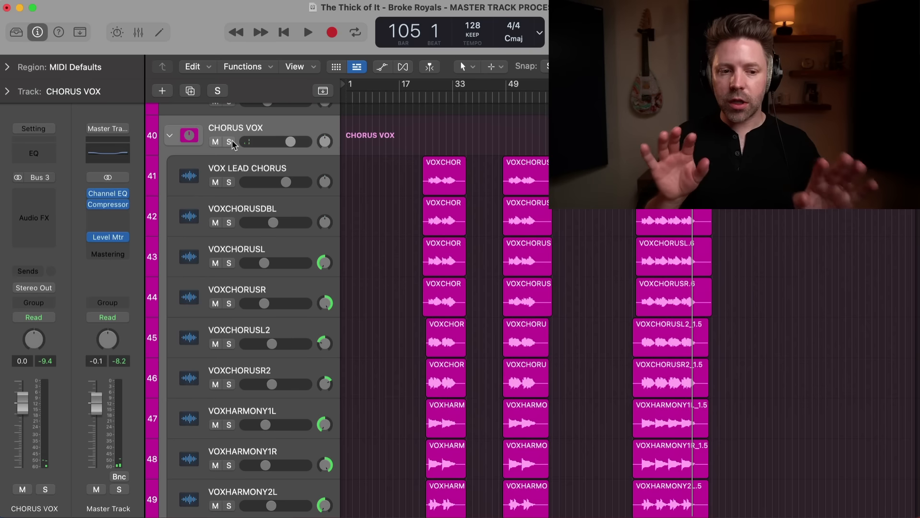
{"action": "left_click", "coordinate": [649, 98]}
{"action": "left_click", "coordinate": [643, 98]}
{"action": "key", "text": "space"}
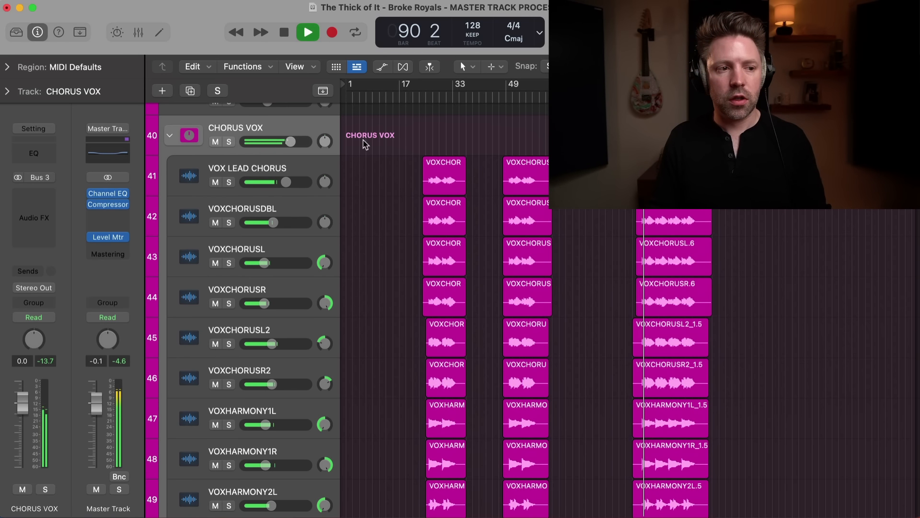
{"action": "key", "text": "s"}
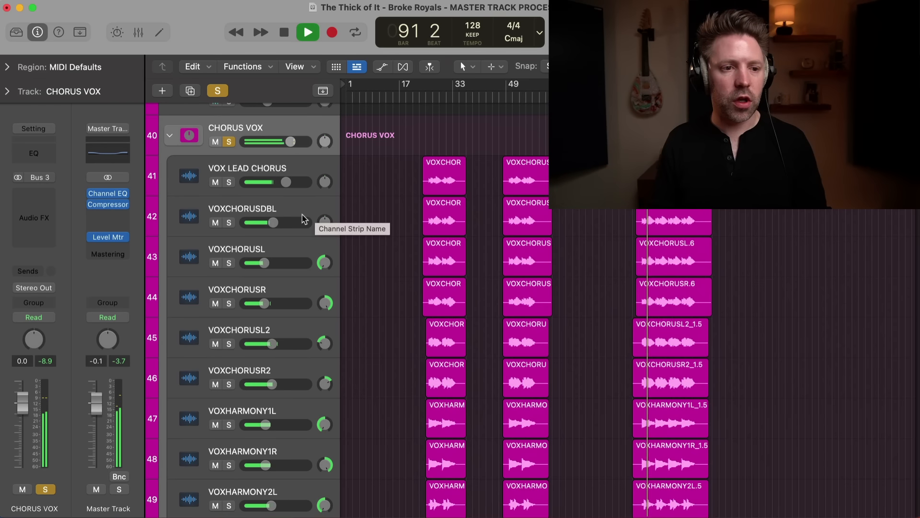
{"action": "key", "text": "s"}
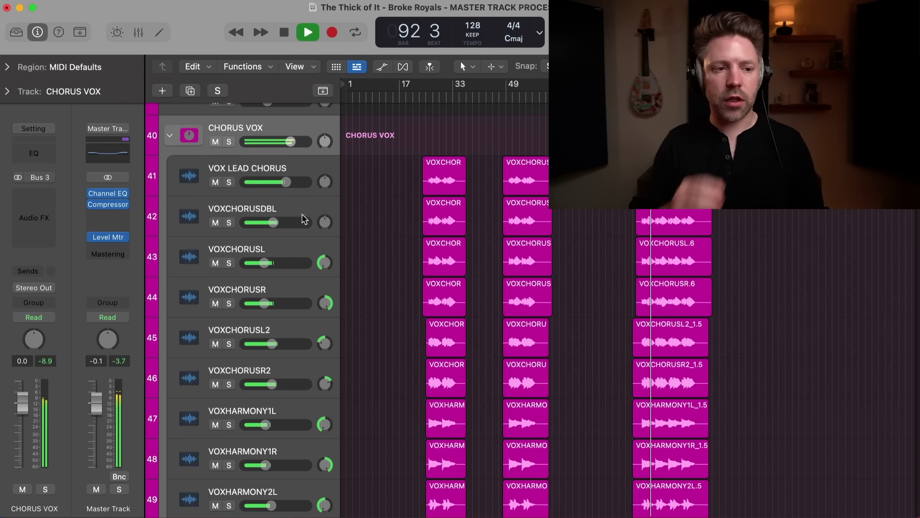
Insert a Channel EQ on the CHORUS VOX stack and add an 18 dB/Oct low cut at 129 Hz.
{"action": "left_click", "coordinate": [44, 147]}
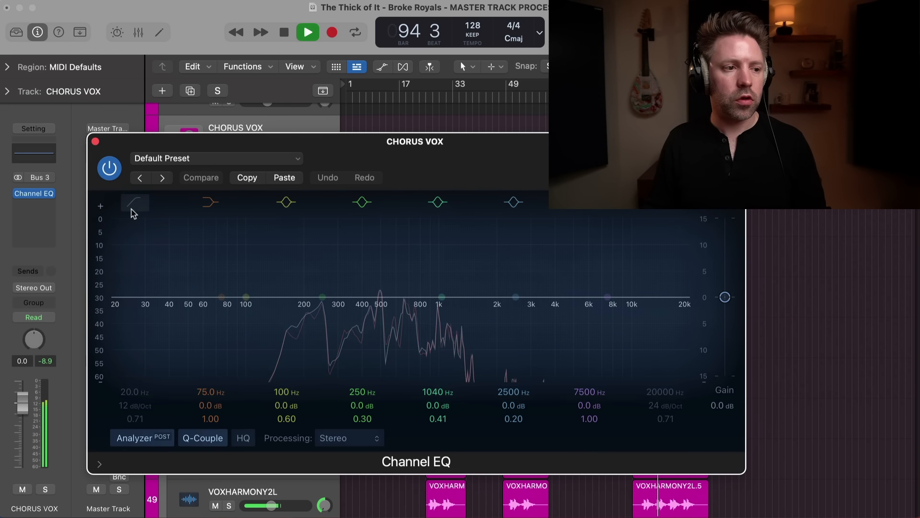
{"action": "left_click_drag", "start_coordinate": [136, 207], "coordinate": [292, 298]}
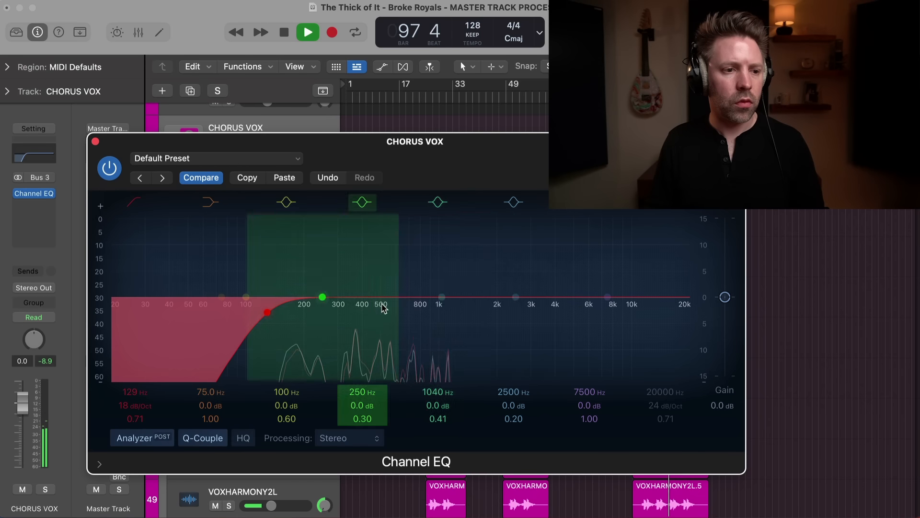
{"action": "left_click_drag", "start_coordinate": [440, 298], "coordinate": [398, 309]}
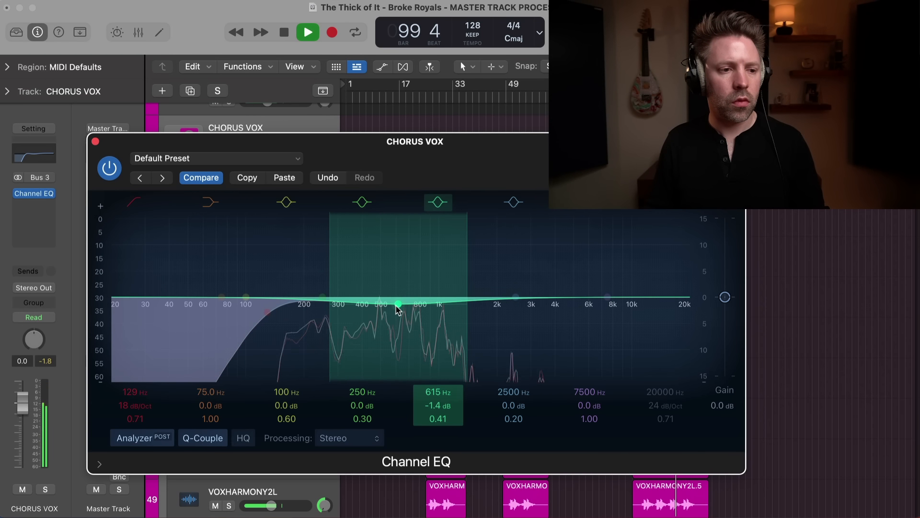
{"action": "left_click", "coordinate": [394, 305], "text": "alt"}
{"action": "key", "text": "space"}
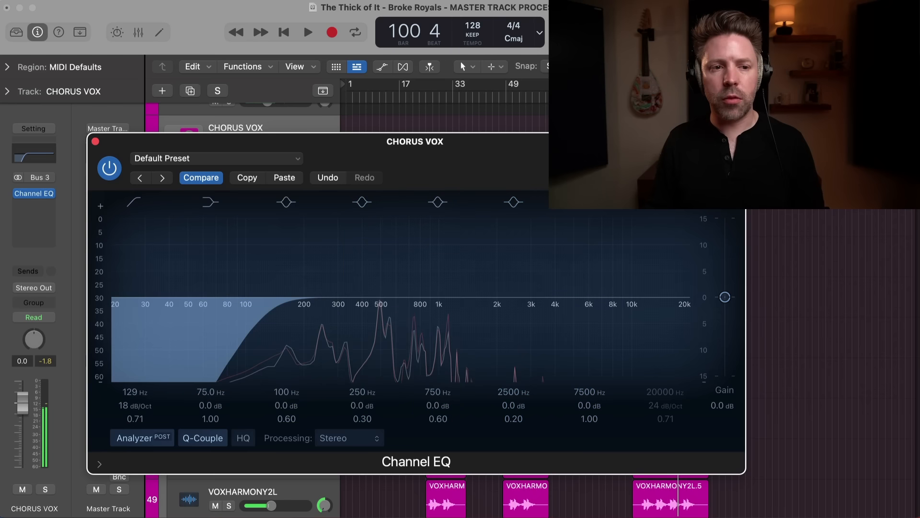
Solo CHORUS VOX during playback and boost its EQ by 2.4 dB at 186 Hz with a Q of 0.51.
{"action": "key", "text": "space"}
{"action": "key", "text": "s"}
{"action": "left_click_drag", "start_coordinate": [323, 297], "coordinate": [299, 275]}
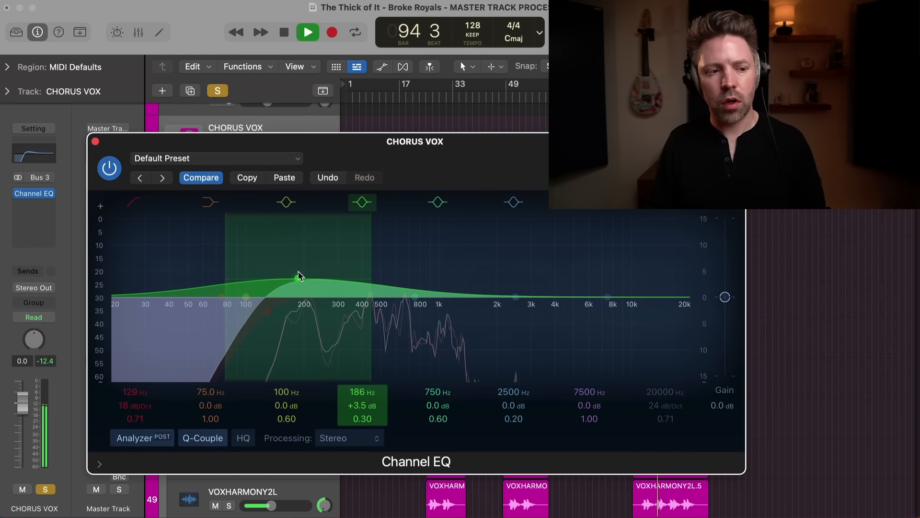
{"action": "left_click_drag", "start_coordinate": [367, 254], "coordinate": [361, 259]}
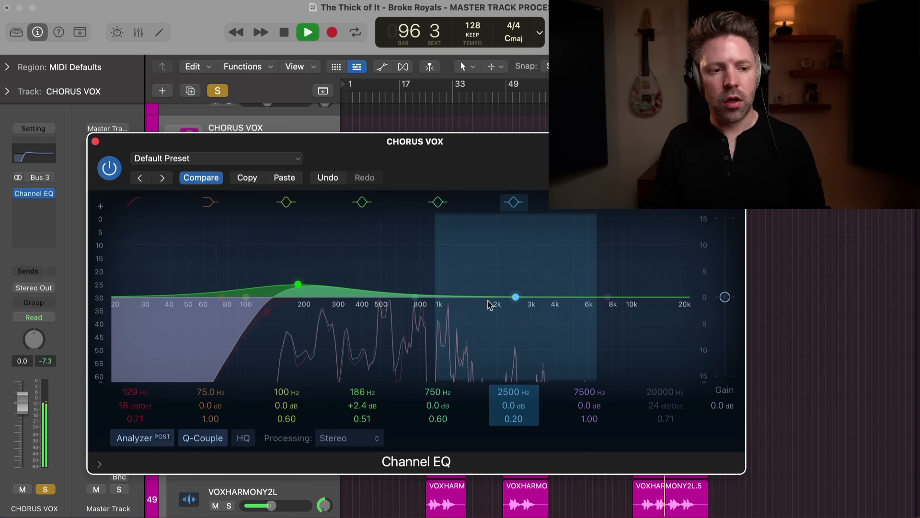
Boost the CHORUS VOX EQ by 3.2 dB at 2520 Hz with a Q of 0.54.
{"action": "left_click_drag", "start_coordinate": [515, 297], "coordinate": [516, 278]}
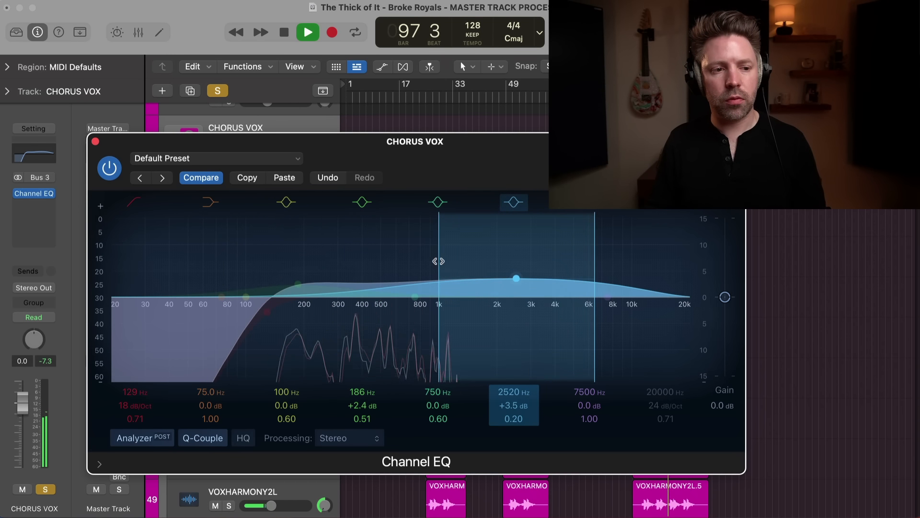
{"action": "left_click_drag", "start_coordinate": [443, 261], "coordinate": [449, 262]}
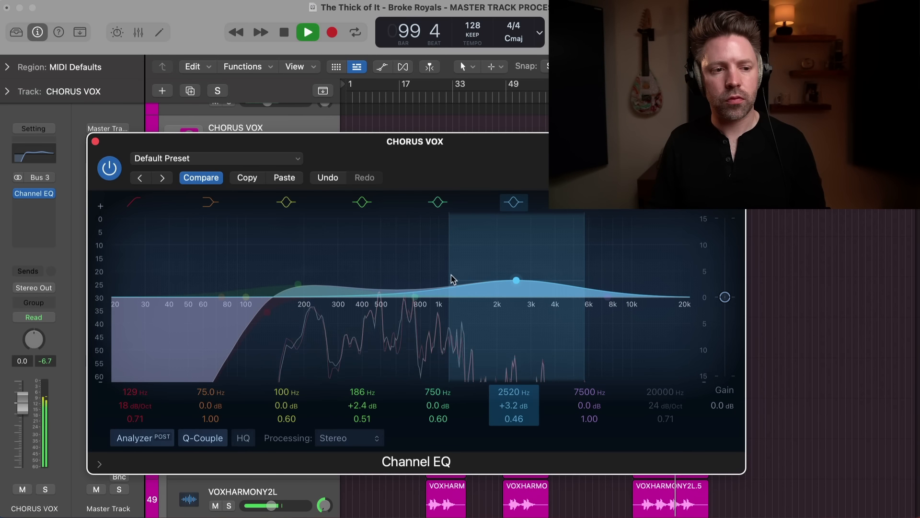
{"action": "left_click_drag", "start_coordinate": [451, 275], "coordinate": [451, 275]}
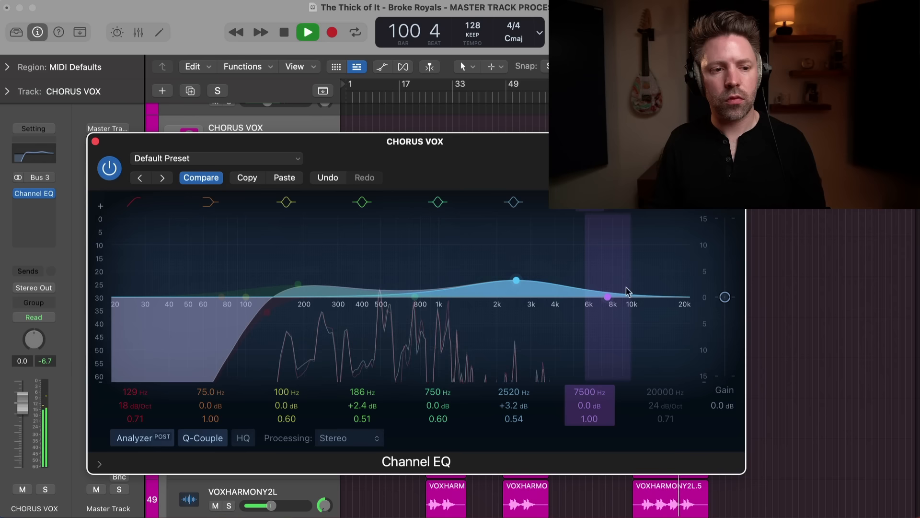
Reduce the CHORUS VOX EQ's upper-mid boost to +2.2 dB at 2560 Hz and boost its high shelf by 10.2 dB at 10900 Hz.
{"action": "mouse_move", "coordinate": [515, 282]}
{"action": "left_mouse_down"}
{"action": "mouse_move", "coordinate": [452, 226]}
{"action": "mouse_move", "coordinate": [538, 222]}
{"action": "mouse_move", "coordinate": [486, 226]}
{"action": "mouse_move", "coordinate": [464, 206]}
{"action": "mouse_move", "coordinate": [511, 206]}
{"action": "mouse_move", "coordinate": [513, 280]}
{"action": "left_mouse_up"}
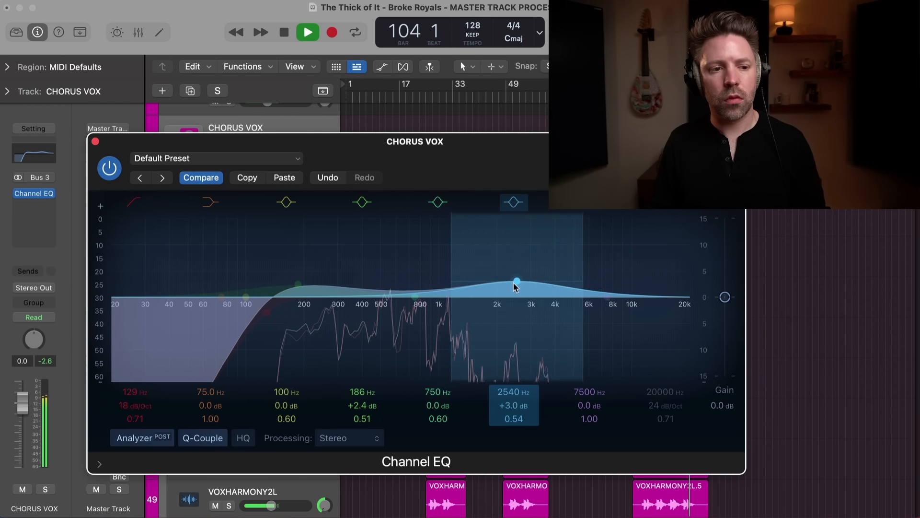
{"action": "left_click_drag", "start_coordinate": [625, 295], "coordinate": [624, 273]}
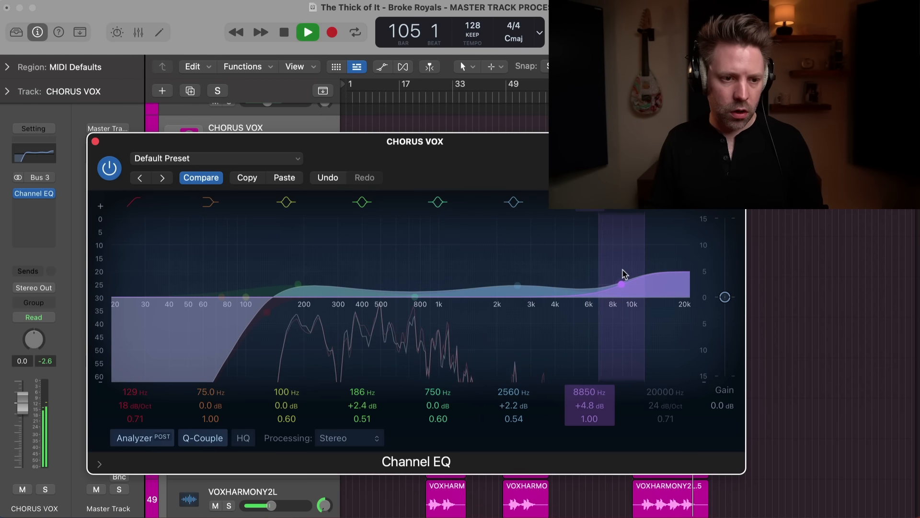
{"action": "left_click", "coordinate": [649, 98]}
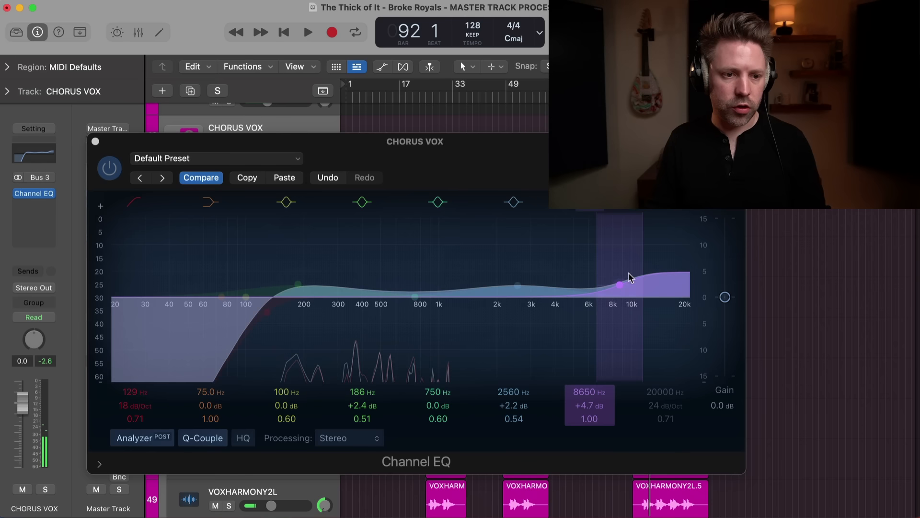
{"action": "left_click_drag", "start_coordinate": [615, 289], "coordinate": [635, 253]}
Lower the CHORUS VOX EQ's output gain to -2.6 dB while soloed, comparing the high shelf and the whole EQ against bypass.
{"action": "key", "text": "s"}
{"action": "left_click", "coordinate": [593, 209]}
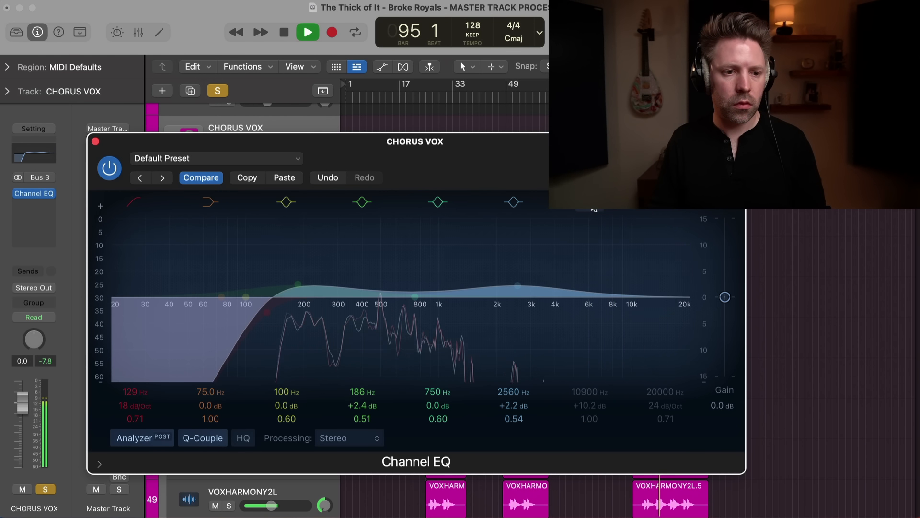
{"action": "left_click", "coordinate": [594, 210]}
{"action": "left_click_drag", "start_coordinate": [725, 297], "coordinate": [725, 309]}
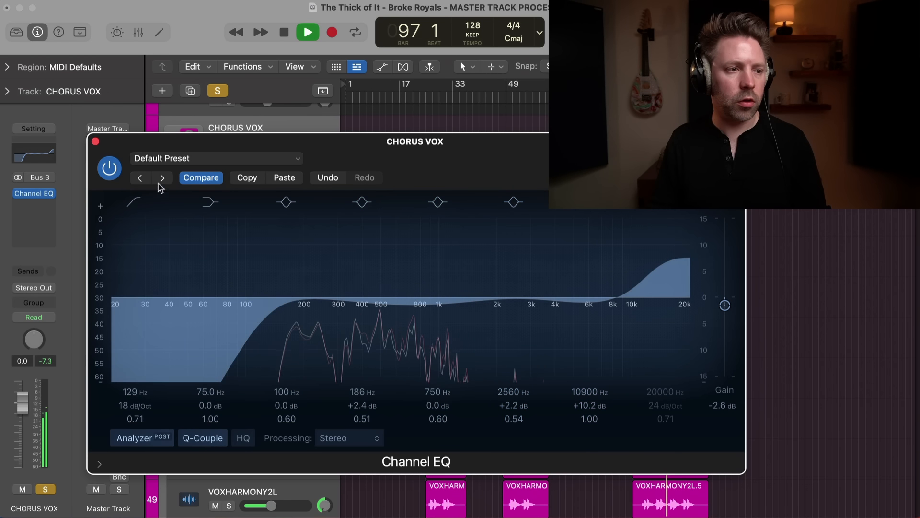
{"action": "left_click", "coordinate": [108, 168]}
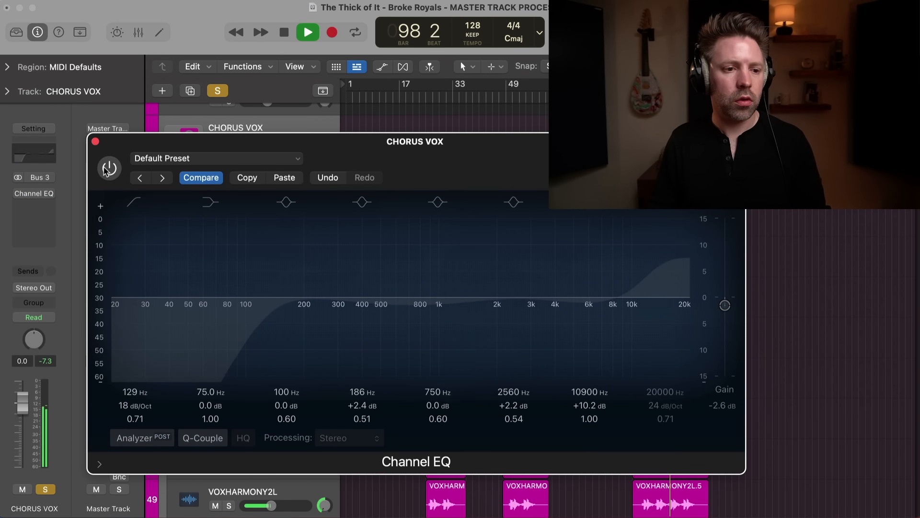
{"action": "left_click", "coordinate": [108, 169]}
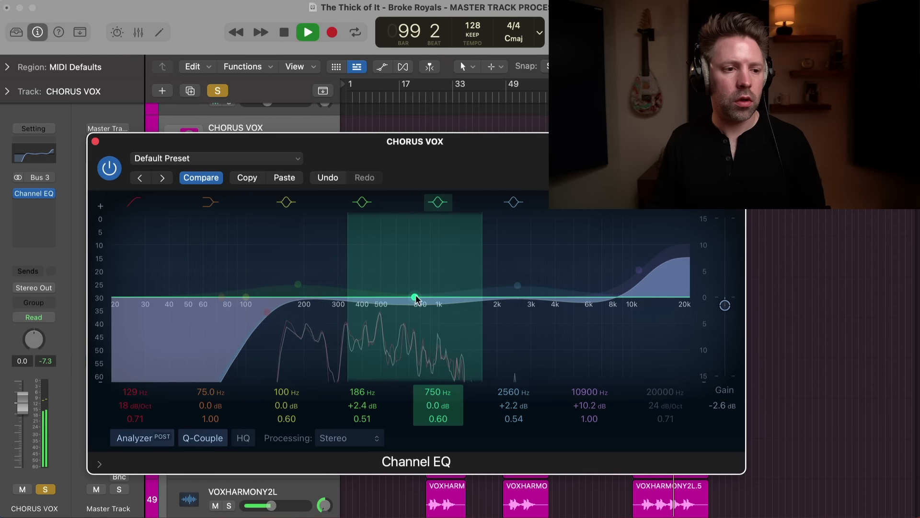
Cut the CHORUS VOX EQ by 2.1 dB at 665 Hz and listen to the stack unsoloed in the full mix.
{"action": "left_click_drag", "start_coordinate": [416, 297], "coordinate": [405, 310]}
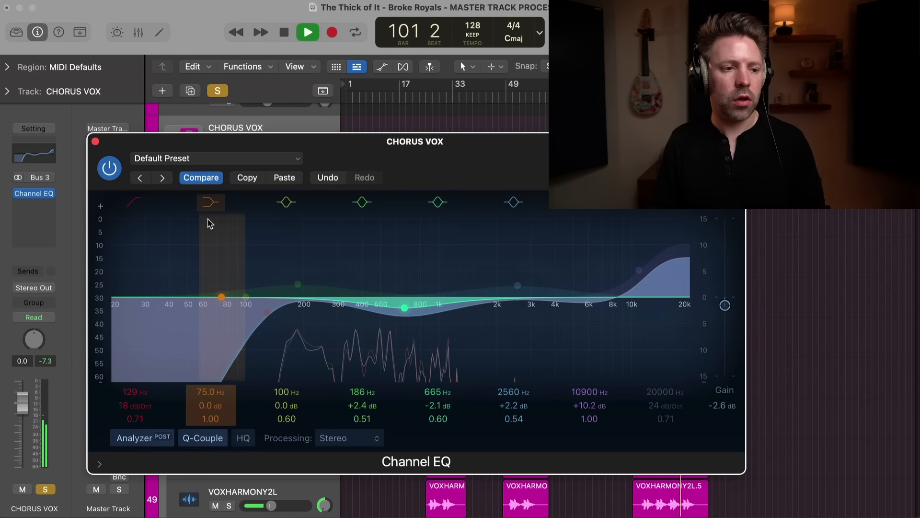
{"action": "left_click", "coordinate": [96, 141]}
{"action": "key", "text": "s"}
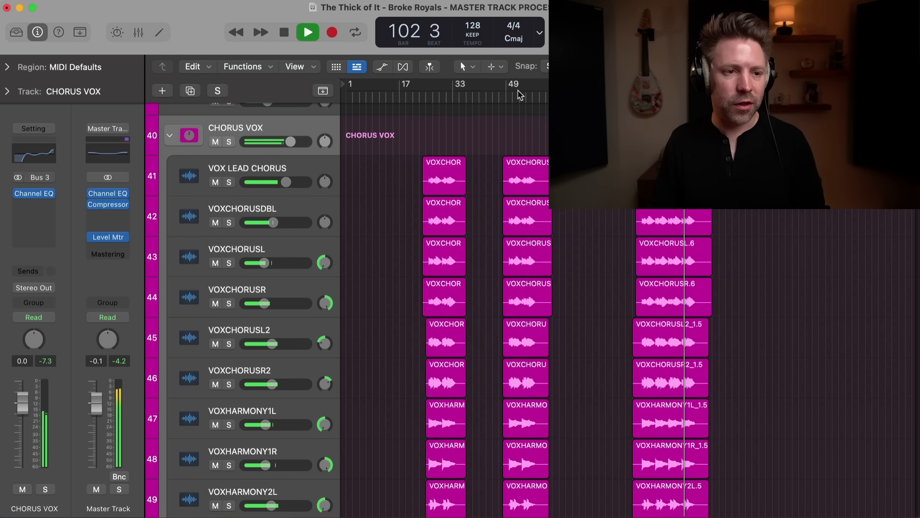
{"action": "left_click", "coordinate": [19, 193]}
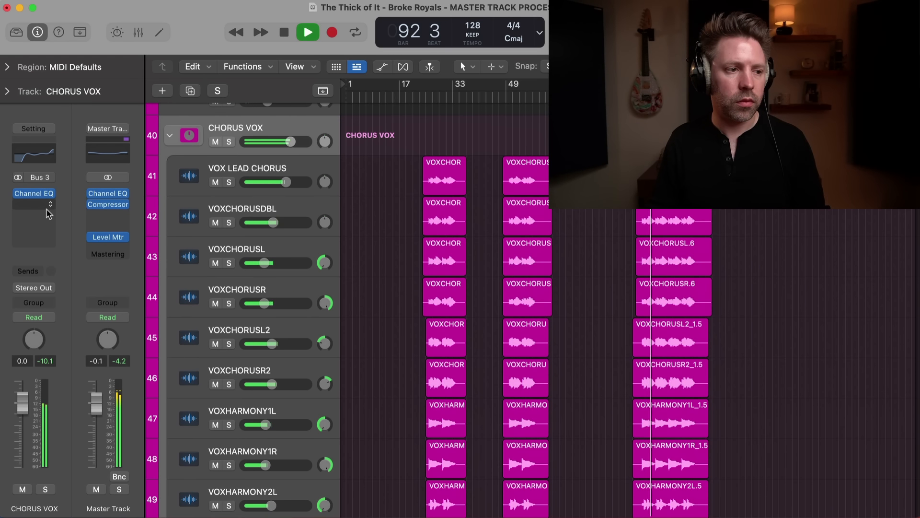
{"action": "key", "text": "space"}
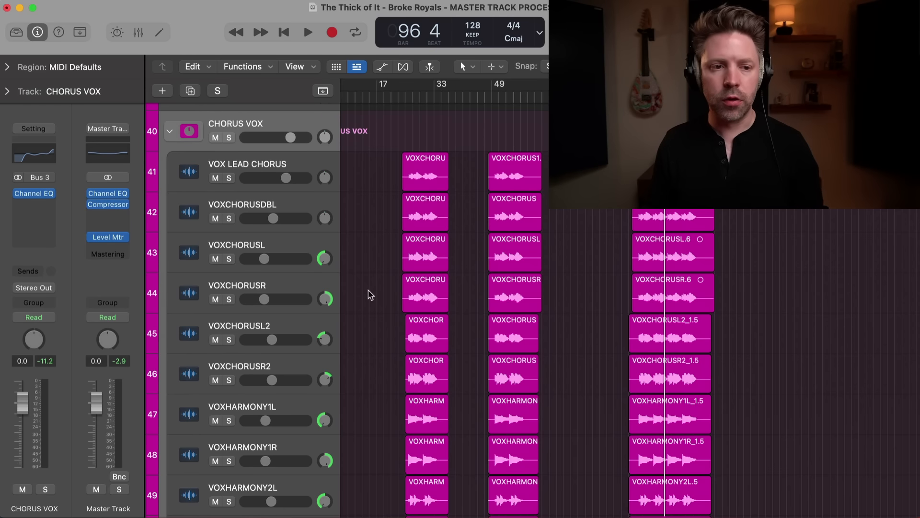
Listen to the last chorus in the full mix while reviewing the tracks from the chorus vocals up to the guitars.
{"action": "key", "text": "space"}
{"action": "scroll", "coordinate": [474, 279], "scroll_direction": "down", "scroll_amount": 3}
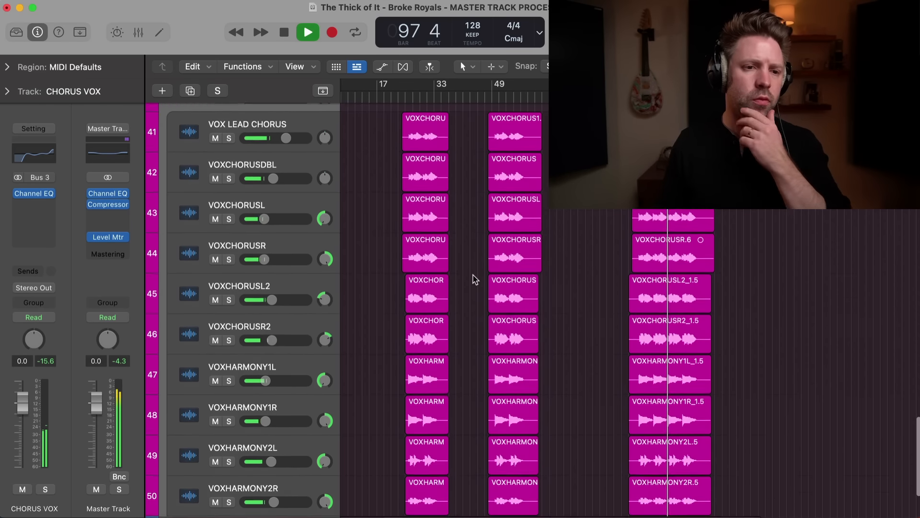
{"action": "scroll", "coordinate": [475, 279], "scroll_direction": "up", "scroll_amount": 4}
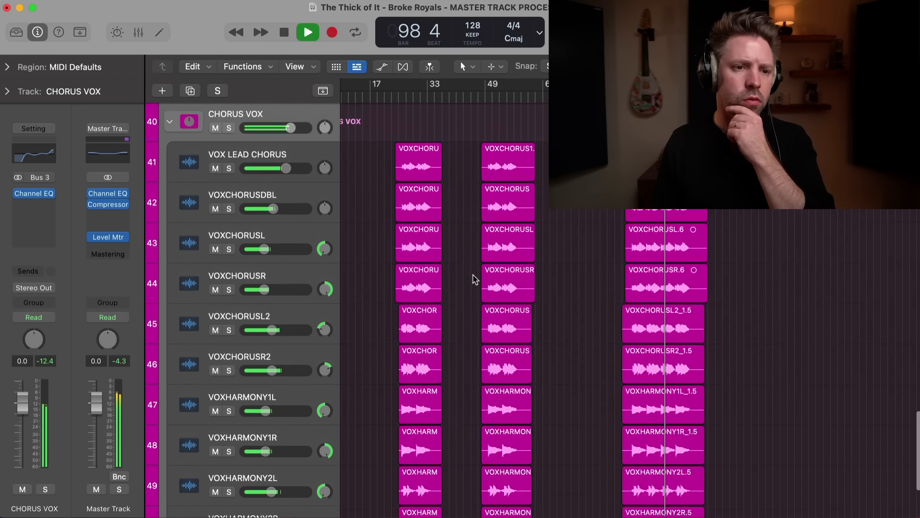
{"action": "scroll", "coordinate": [474, 279], "scroll_direction": "up", "scroll_amount": 3}
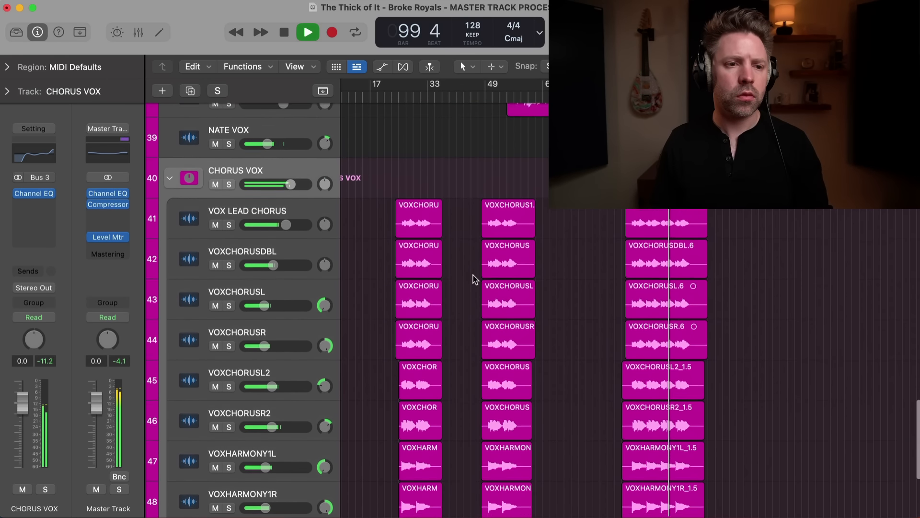
{"action": "scroll", "coordinate": [475, 279], "scroll_direction": "up", "scroll_amount": 4}
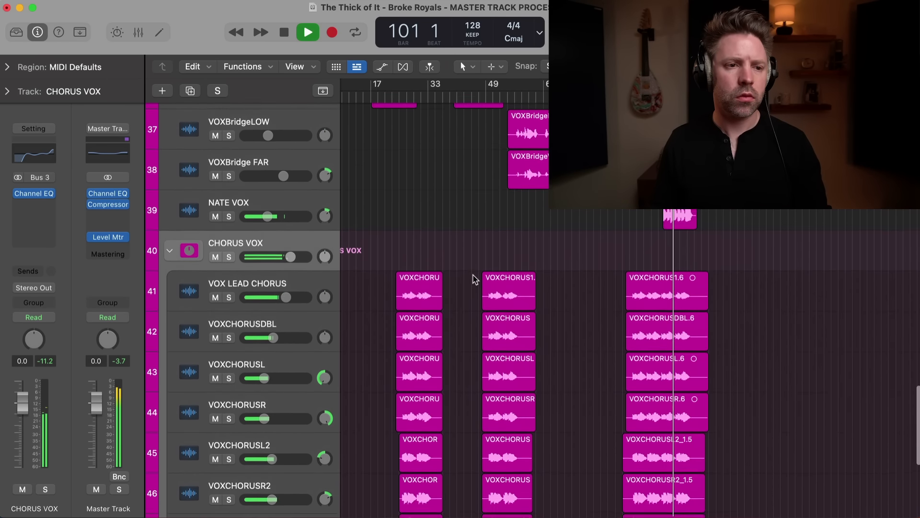
{"action": "scroll", "coordinate": [475, 279], "scroll_direction": "up", "scroll_amount": 15}
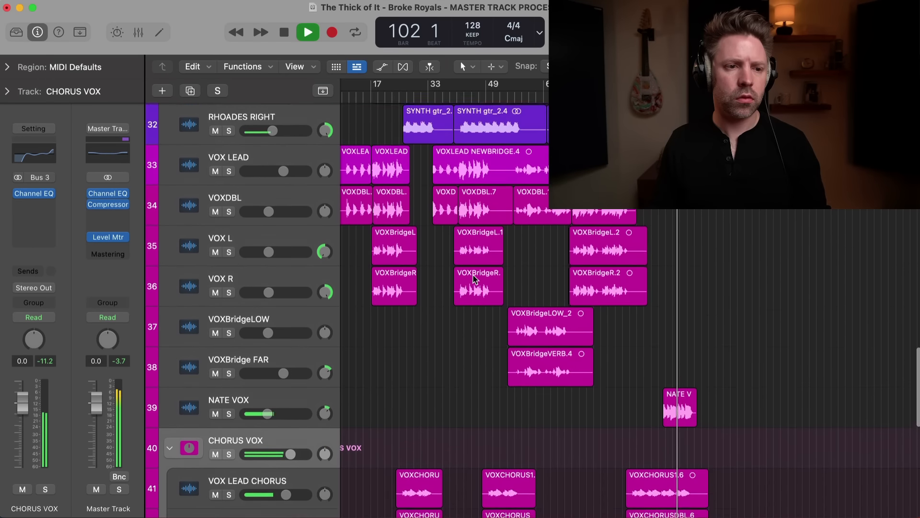
{"action": "scroll", "coordinate": [474, 279], "scroll_direction": "up", "scroll_amount": 10}
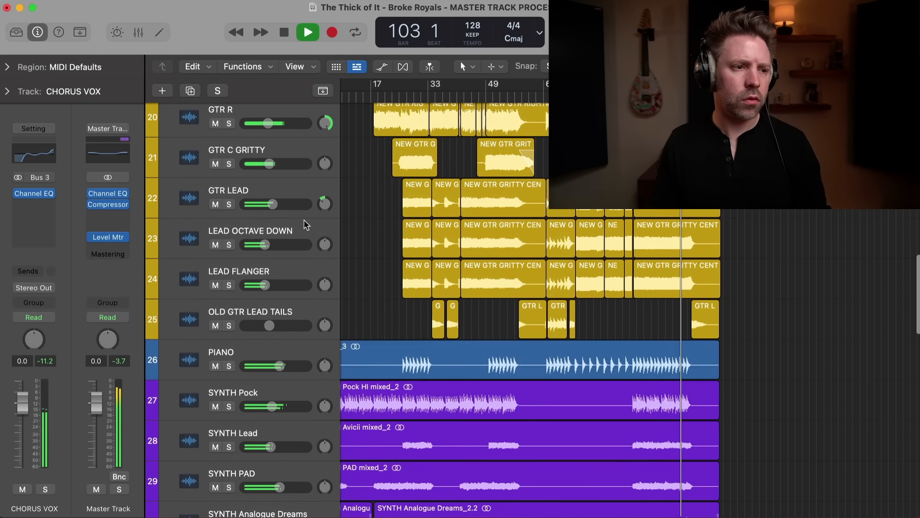
Solo the guitar tracks from GTR C to LEAD FLANGER together to hear them alone, and clear the solos.
{"action": "scroll", "coordinate": [218, 144], "scroll_direction": "up", "scroll_amount": 1}
{"action": "left_click_drag", "start_coordinate": [229, 123], "coordinate": [229, 383]}
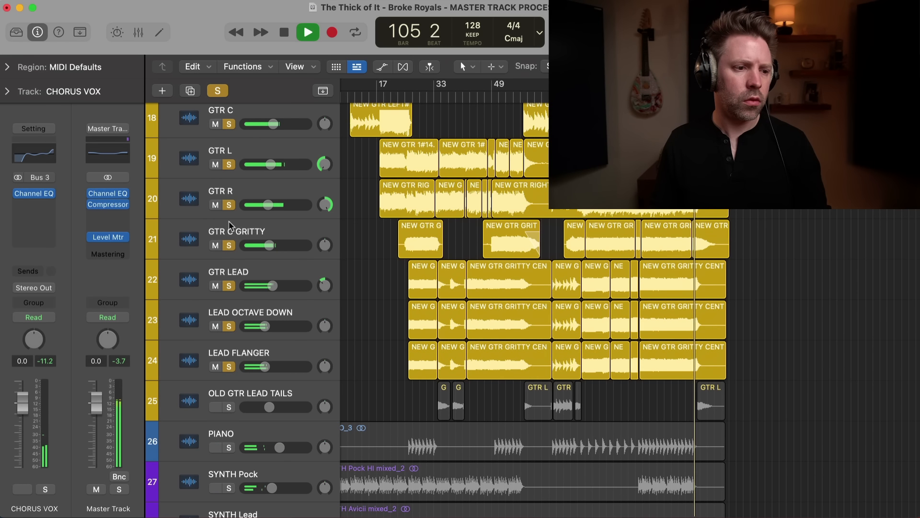
{"action": "left_click", "coordinate": [218, 91]}
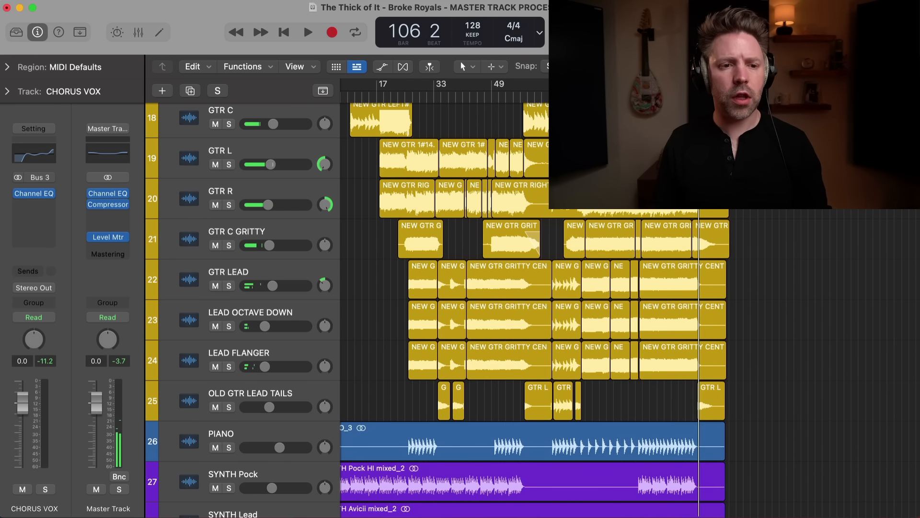
{"action": "key", "text": "space"}
Group the tracks from GTR C to OLD GTR LEAD TAILS into a summing stack named GTRS.
{"action": "scroll", "coordinate": [670, 230], "scroll_direction": "up", "scroll_amount": 3}
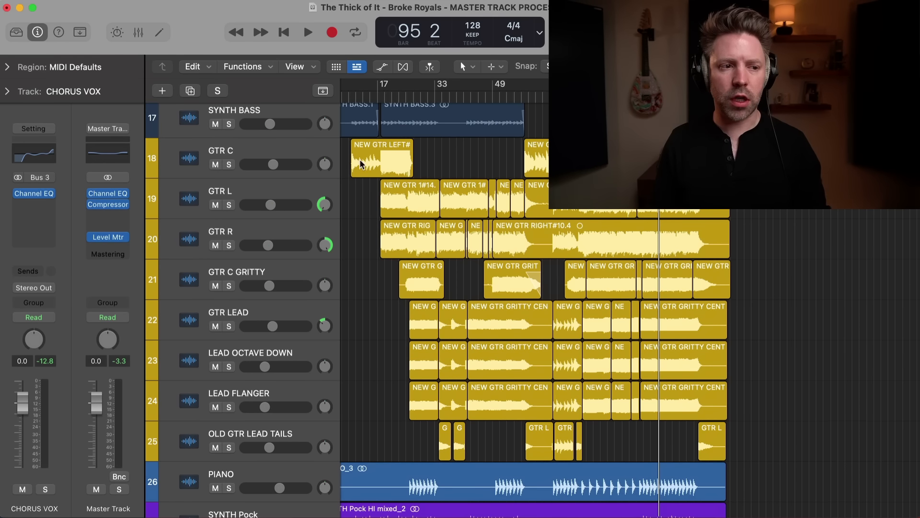
{"action": "left_click", "coordinate": [283, 152]}
{"action": "left_click", "coordinate": [266, 436], "text": "shift"}
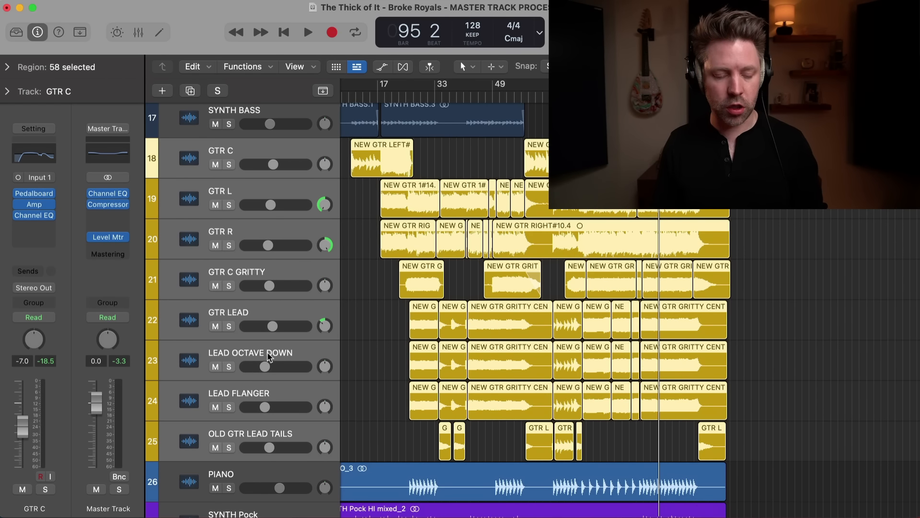
{"action": "key", "text": "super+shift+d"}
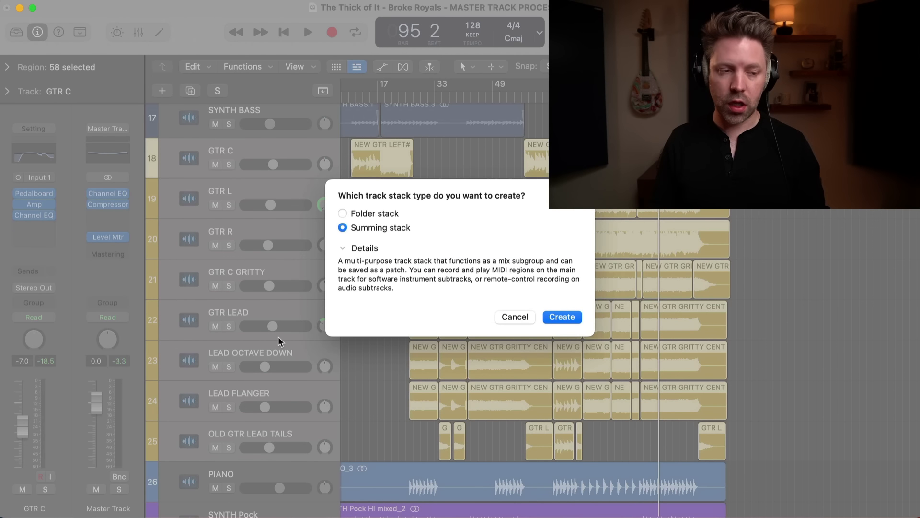
{"action": "key", "text": "Return"}
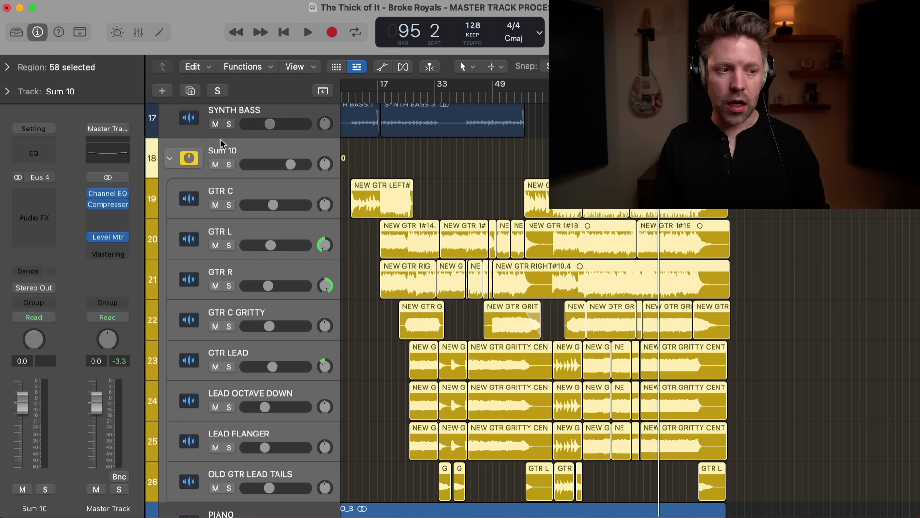
{"action": "key", "text": "shift+Return"}
{"action": "type", "text": "GTRS"}
{"action": "key", "text": "Return"}
Insert a Channel EQ on the GTRS stack and play the song to hear it with the EQ open.
{"action": "left_click", "coordinate": [48, 155]}
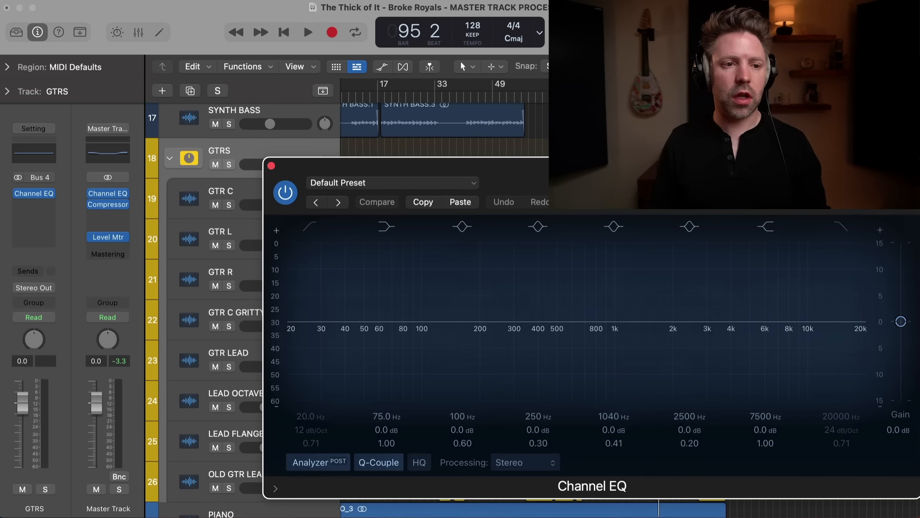
{"action": "left_click_drag", "start_coordinate": [602, 187], "coordinate": [404, 157]}
{"action": "key", "text": "c"}
{"action": "key", "text": "space"}
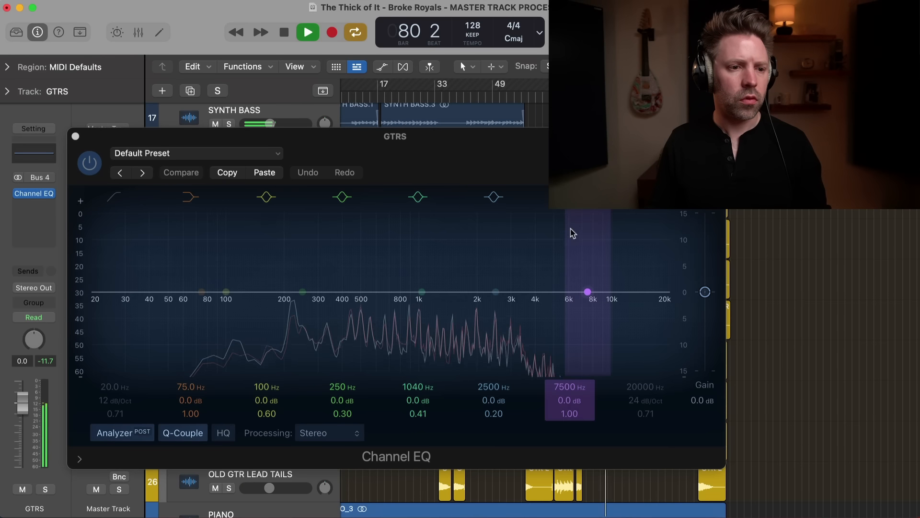
Boost the GTRS EQ by 2.9 dB at 1220 Hz with a Q of 0.60 during playback.
{"action": "left_click_drag", "start_coordinate": [438, 291], "coordinate": [466, 253]}
{"action": "left_click", "coordinate": [305, 26]}
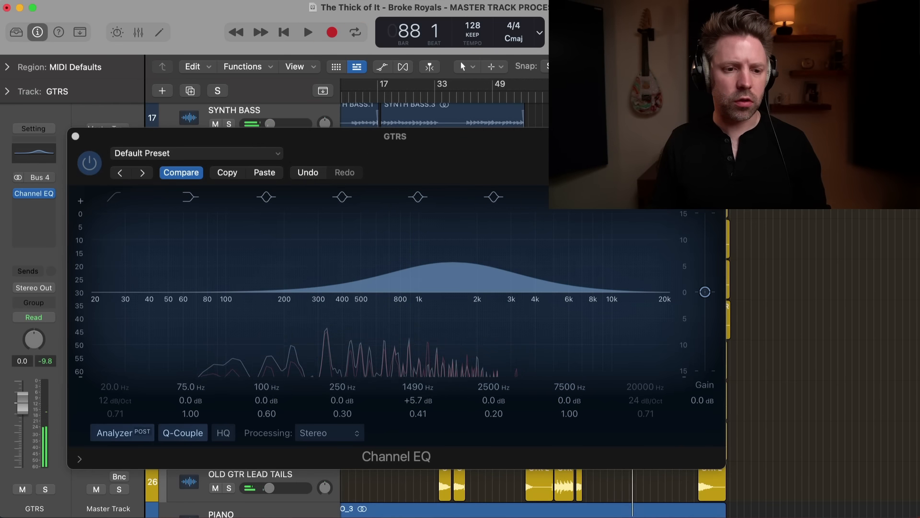
{"action": "left_click_drag", "start_coordinate": [452, 261], "coordinate": [441, 281]}
{"action": "left_click_drag", "start_coordinate": [510, 245], "coordinate": [507, 245]}
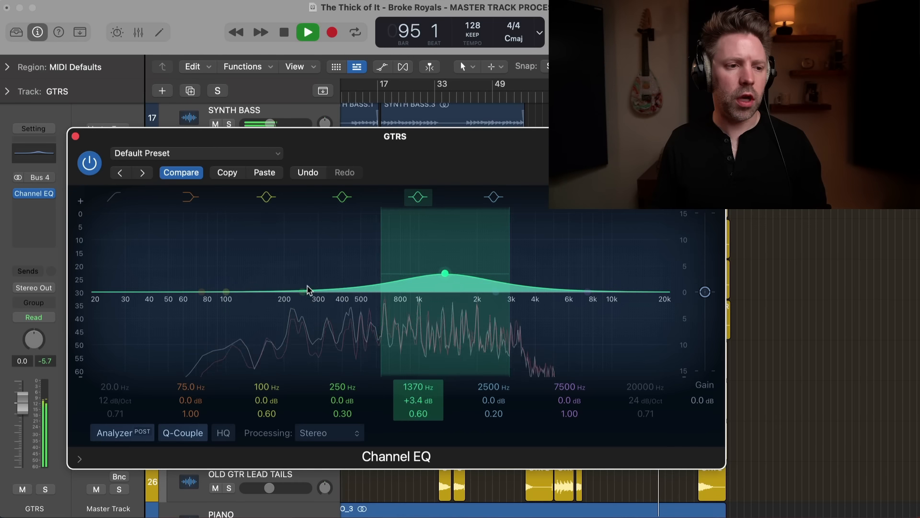
{"action": "left_click_drag", "start_coordinate": [435, 285], "coordinate": [428, 283]}
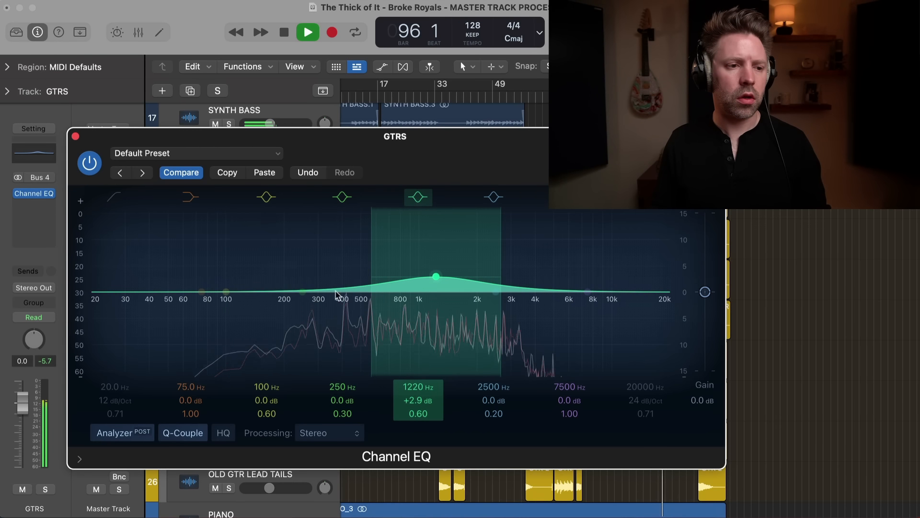
Sweep the GTRS EQ's low-mid band and cut 3.2 dB at 460 Hz with a Q of 1.50.
{"action": "left_click", "coordinate": [297, 294]}
{"action": "left_click_drag", "start_coordinate": [303, 292], "coordinate": [368, 252]}
{"action": "key", "text": "space"}
{"action": "left_click_drag", "start_coordinate": [436, 222], "coordinate": [419, 224]}
{"action": "key", "text": "space"}
{"action": "left_click_drag", "start_coordinate": [369, 249], "coordinate": [353, 330]}
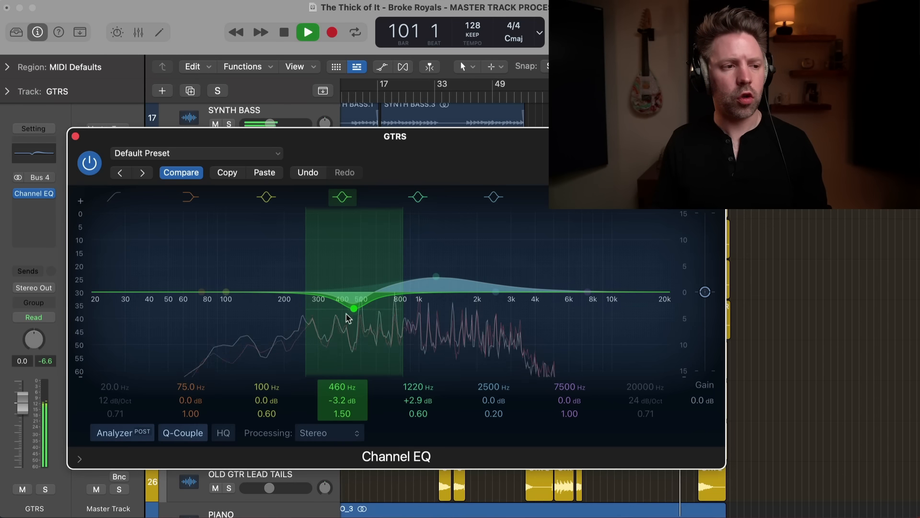
Compare the GTRS EQ against bypass, set its output gain to -0.5 dB and the mid boost to +3.2 dB at 1230 Hz.
{"action": "left_click", "coordinate": [88, 163]}
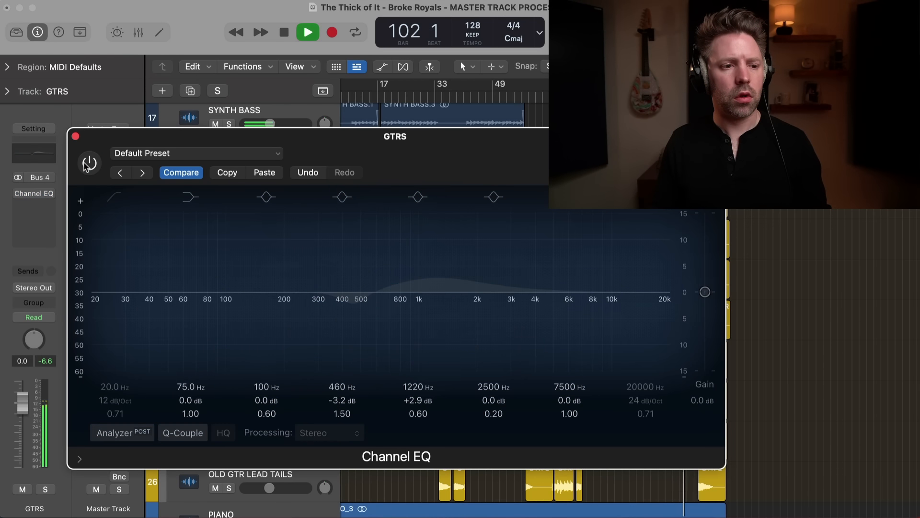
{"action": "left_click", "coordinate": [88, 163]}
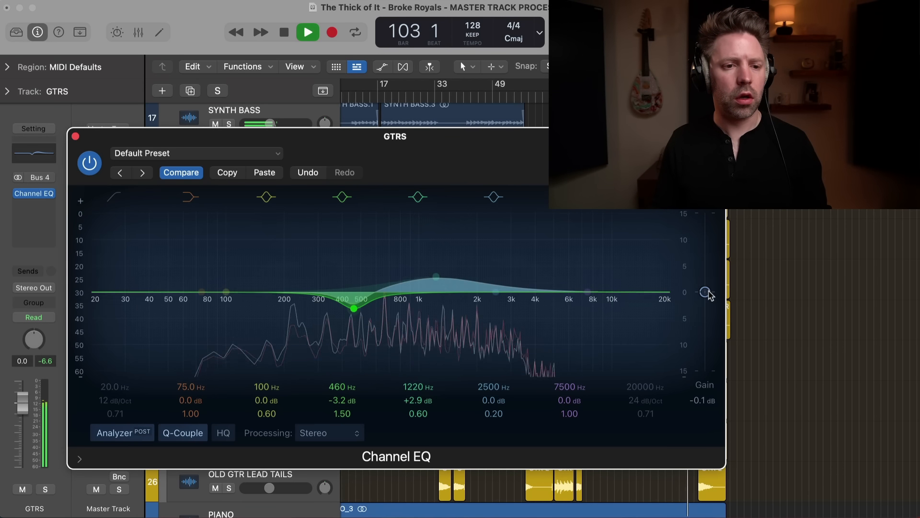
{"action": "left_click_drag", "start_coordinate": [706, 292], "coordinate": [709, 295]}
{"action": "left_click_drag", "start_coordinate": [433, 272], "coordinate": [432, 271]}
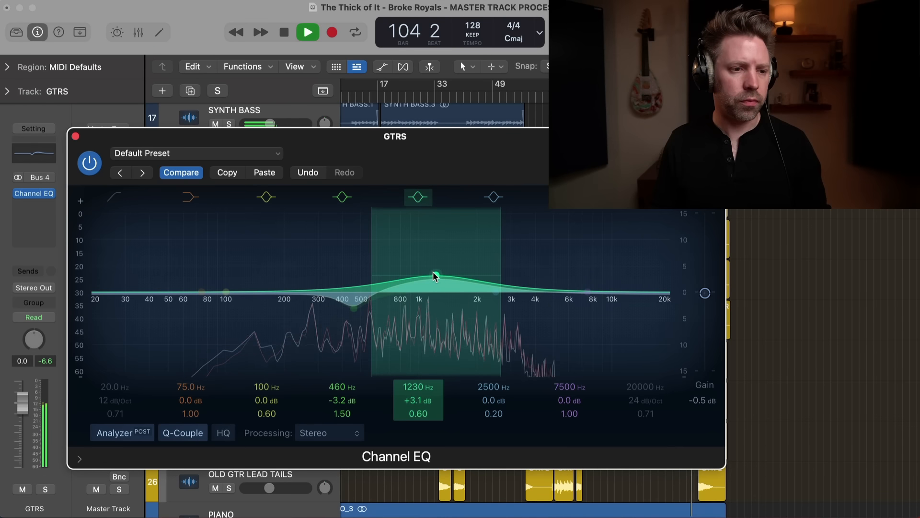
Check the GTRS EQ against bypass once more, close it and listen to the end of the chorus.
{"action": "left_click", "coordinate": [89, 164]}
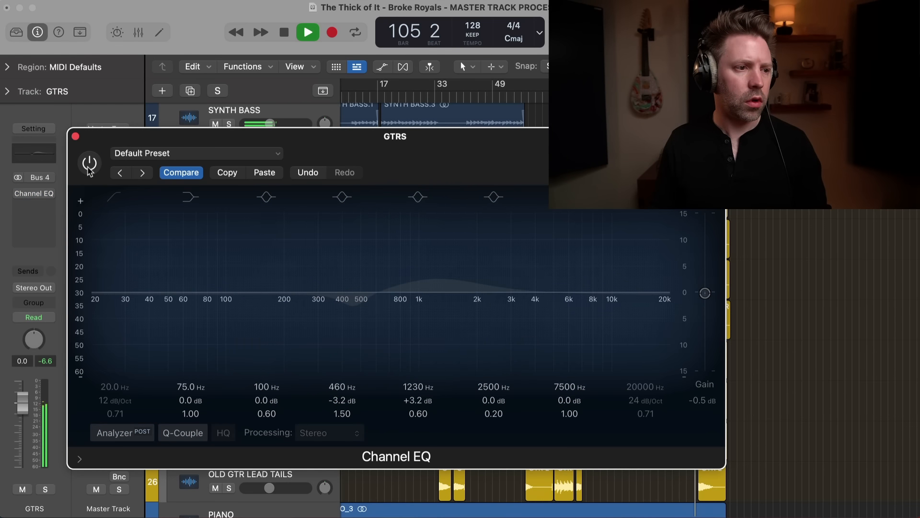
{"action": "left_click", "coordinate": [89, 164]}
{"action": "left_click", "coordinate": [75, 136]}
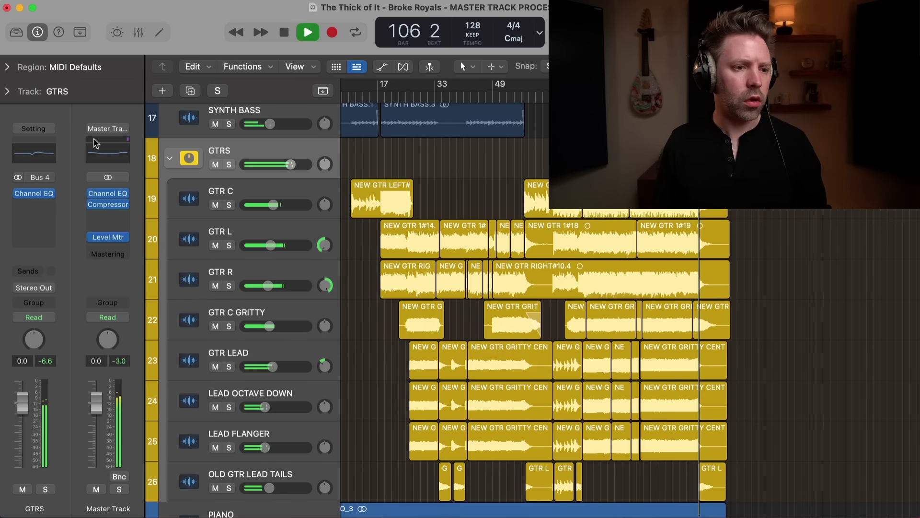
{"action": "scroll", "coordinate": [532, 288], "scroll_direction": "down", "scroll_amount": 5}
{"action": "scroll", "coordinate": [532, 288], "scroll_direction": "up", "scroll_amount": 4}
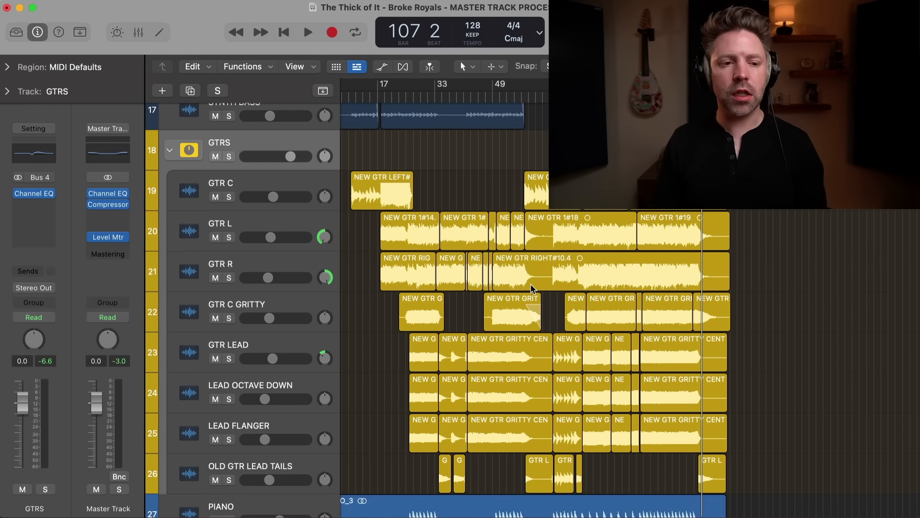
Play the final chorus from around bar 89 and repeatedly compare the equalized mix with the soloed STATIC MIX track.
{"action": "scroll", "coordinate": [647, 286], "scroll_direction": "down", "scroll_amount": 15}
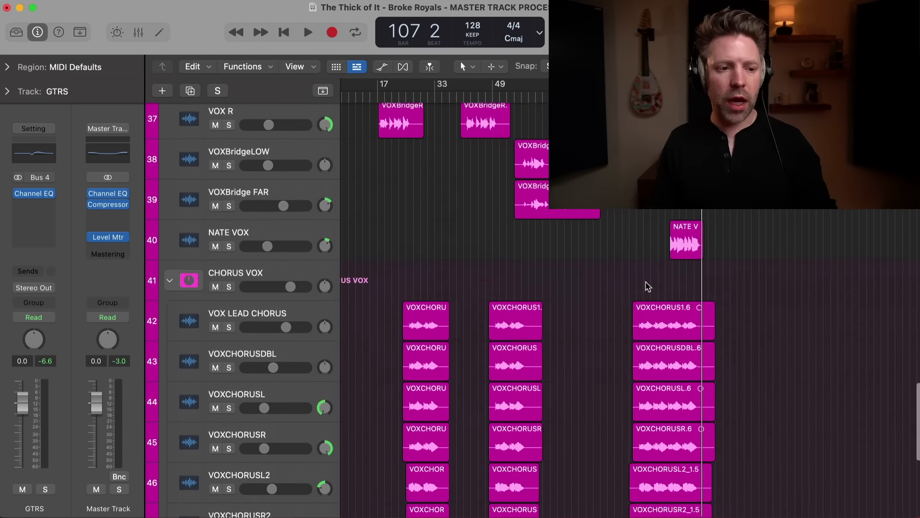
{"action": "scroll", "coordinate": [647, 285], "scroll_direction": "down", "scroll_amount": 8}
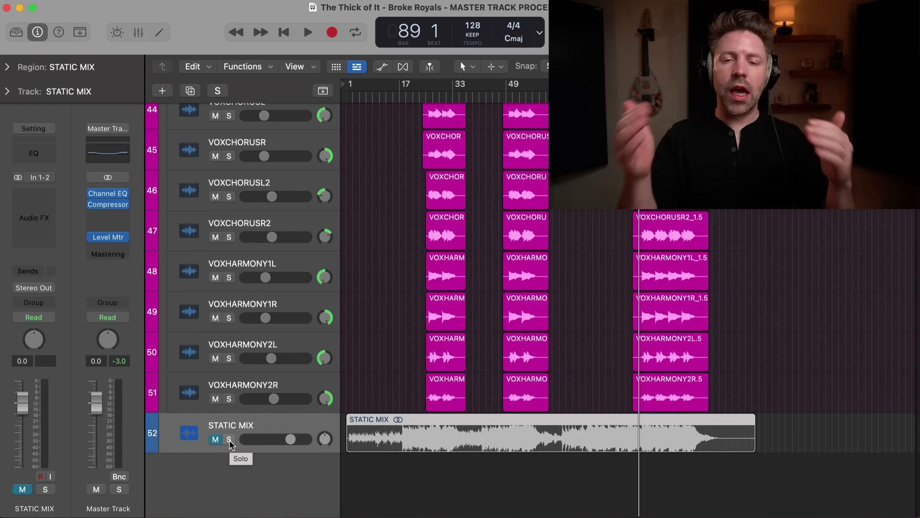
{"action": "key", "text": "space"}
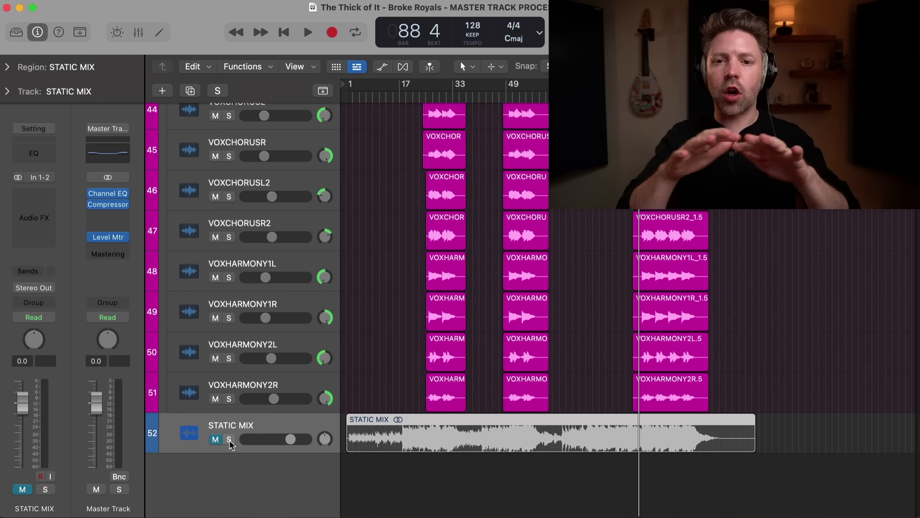
{"action": "key", "text": "space"}
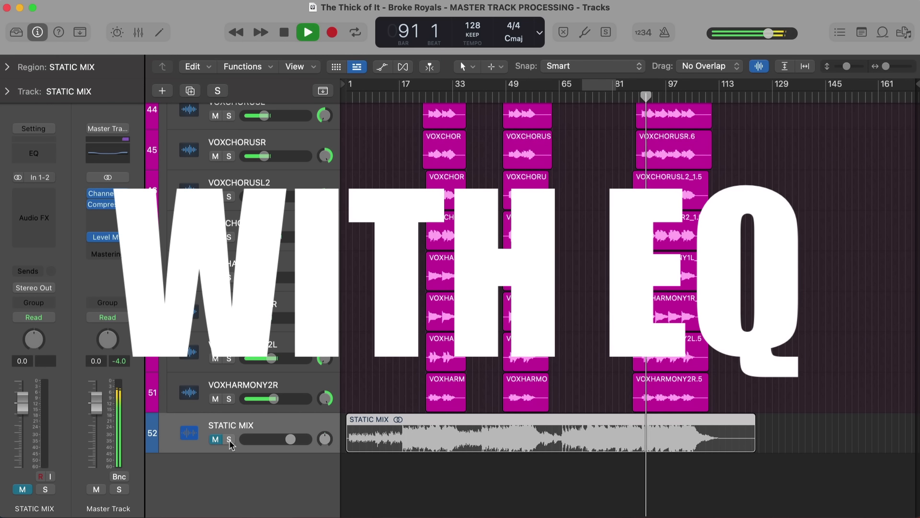
{"action": "left_click", "coordinate": [229, 439]}
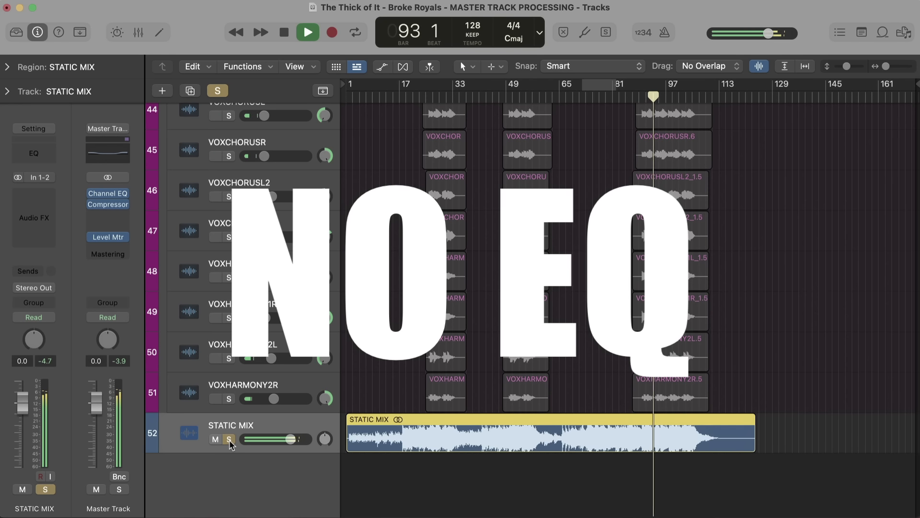
{"action": "left_click", "coordinate": [229, 439]}
{"action": "key", "text": "m"}
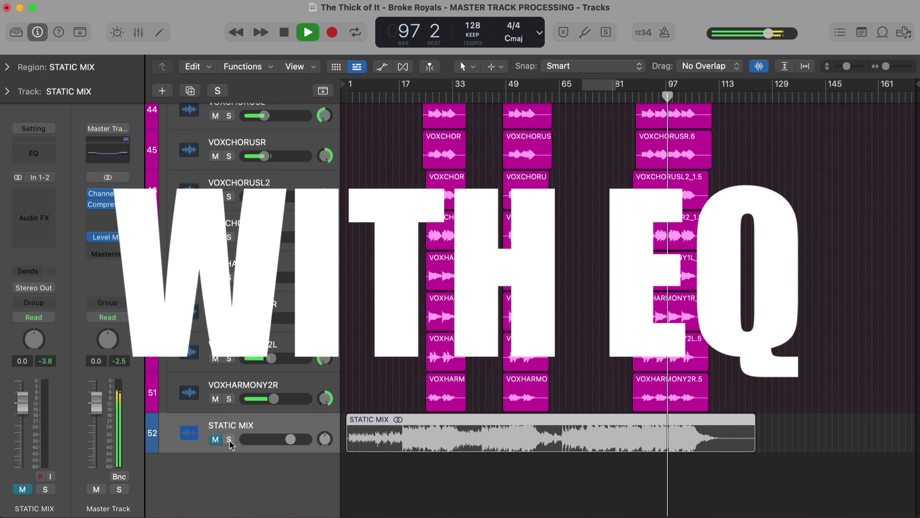
{"action": "left_click", "coordinate": [229, 439]}
{"action": "key", "text": "m"}
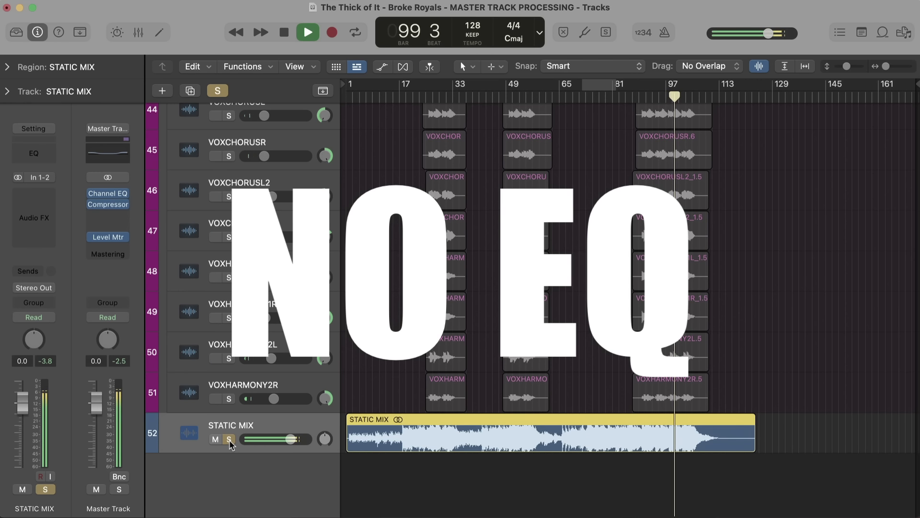
{"action": "left_click", "coordinate": [229, 439]}
{"action": "key", "text": "m"}
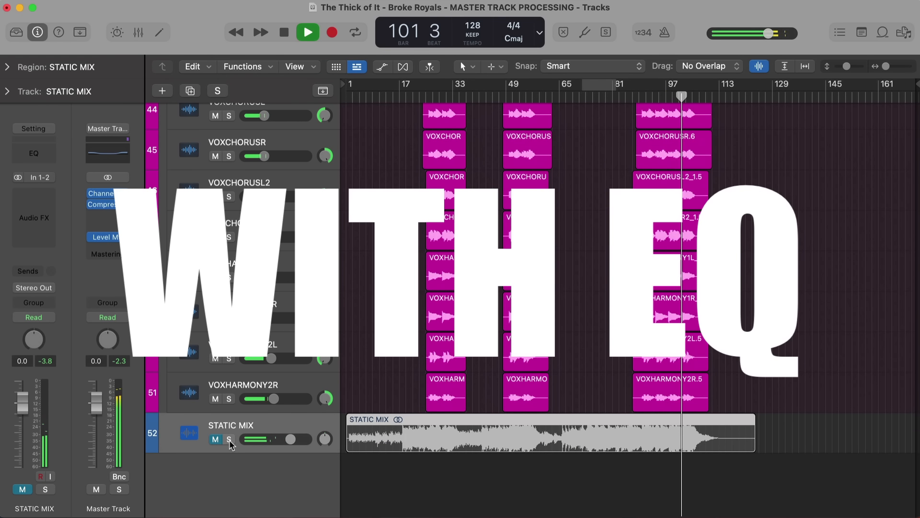
{"action": "left_click", "coordinate": [229, 439]}
{"action": "key", "text": "m"}
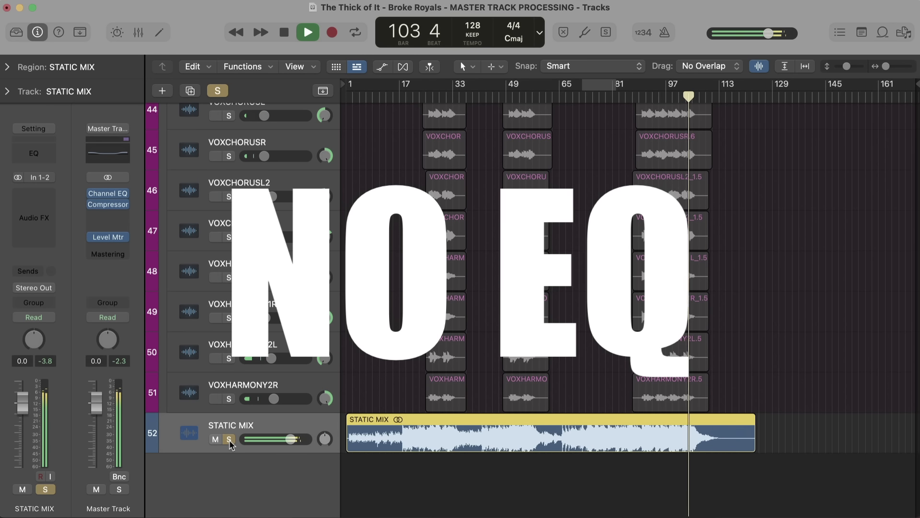
{"action": "left_click", "coordinate": [229, 439]}
{"action": "key", "text": "m"}
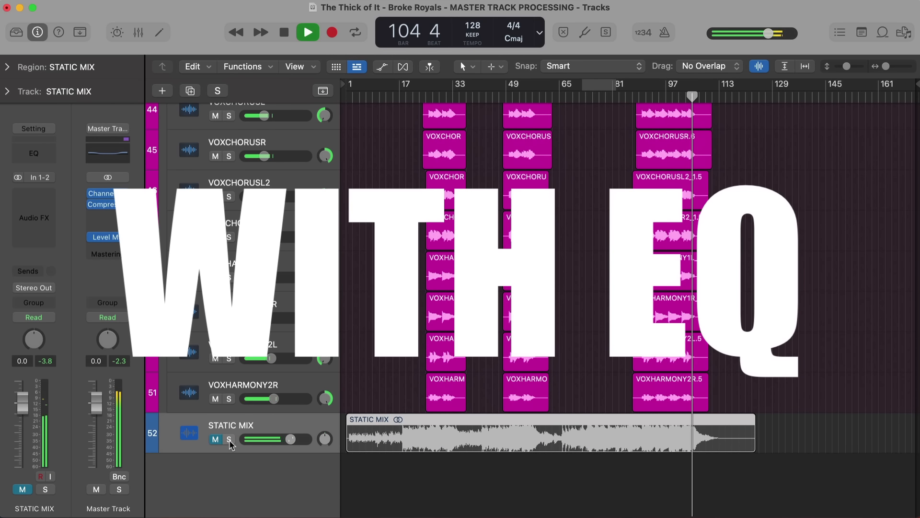
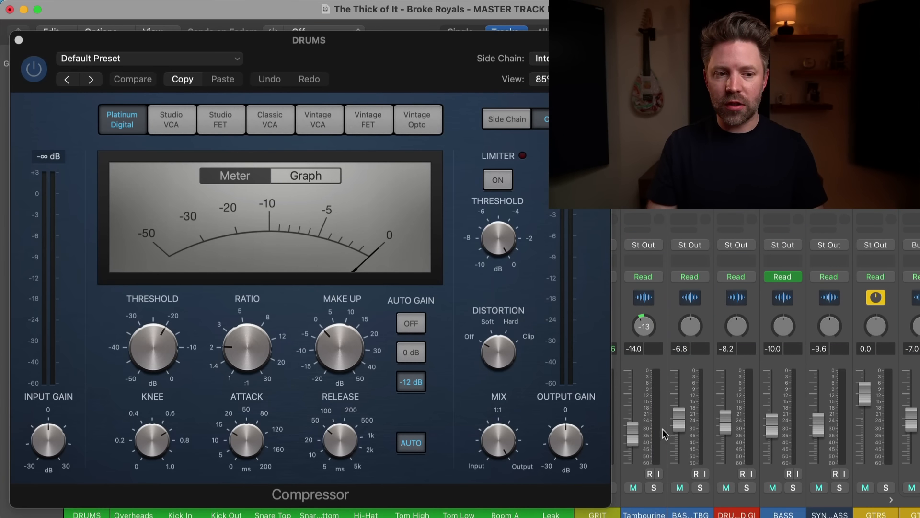
Close the mixer and move the DRUMS Compressor window aside and back to view the soloed DRUMS stack.
{"action": "key", "text": "x"}
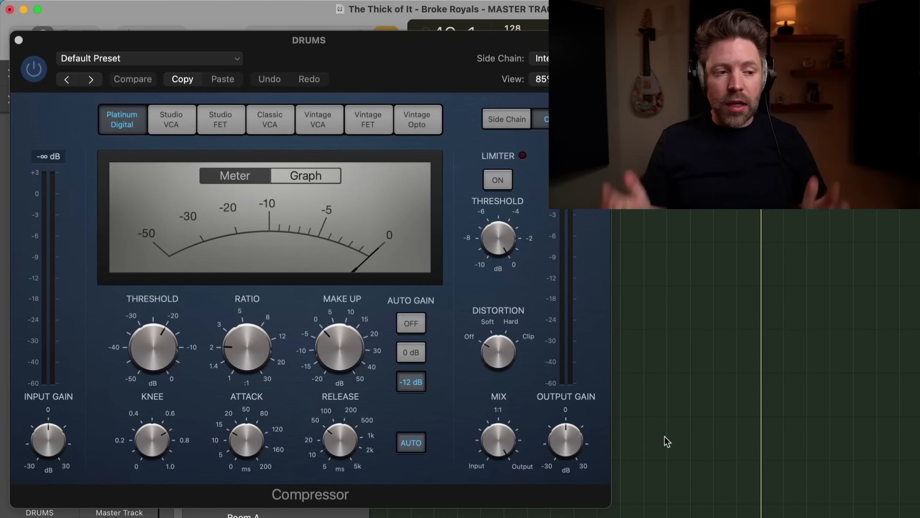
{"action": "left_click", "coordinate": [294, 54]}
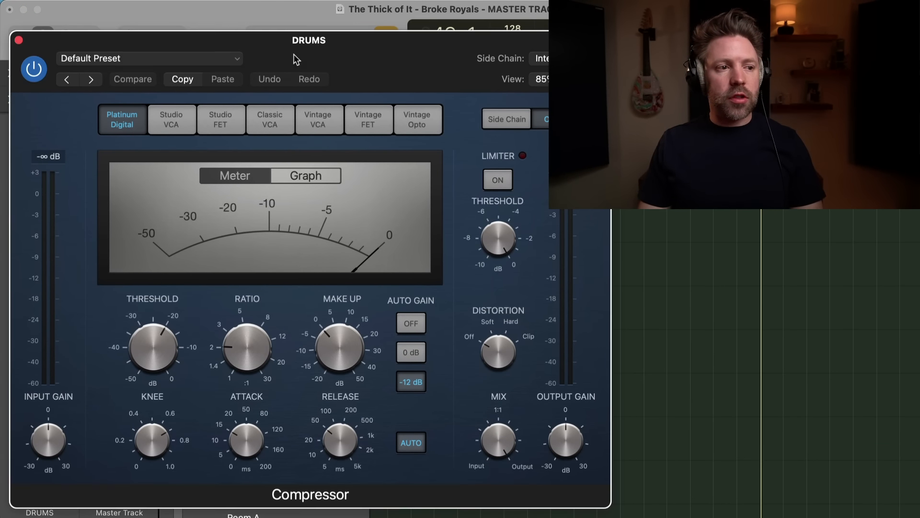
{"action": "left_click_drag", "start_coordinate": [129, 36], "coordinate": [490, 40]}
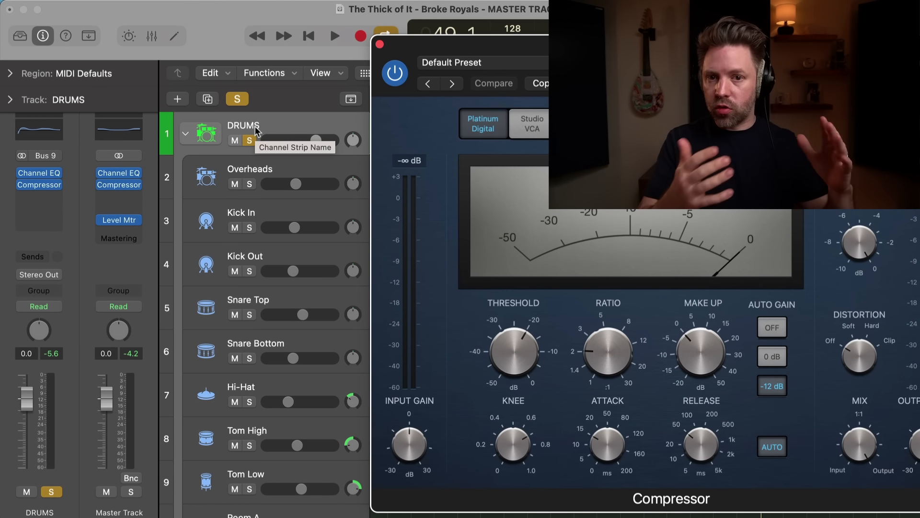
{"action": "left_click_drag", "start_coordinate": [455, 45], "coordinate": [104, 42]}
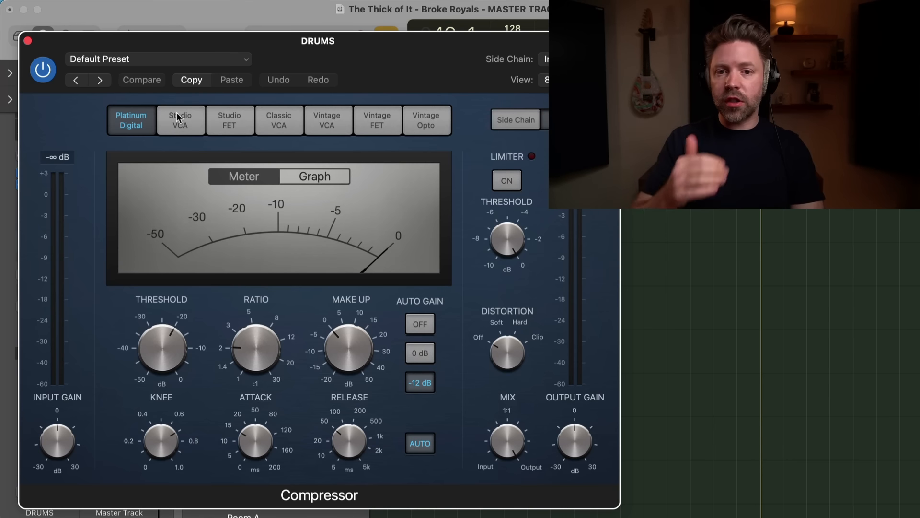
Bypass and re-enable the DRUMS Compressor, and set its threshold to 0 dB and its ratio to 3.1:1.
{"action": "left_click", "coordinate": [46, 73]}
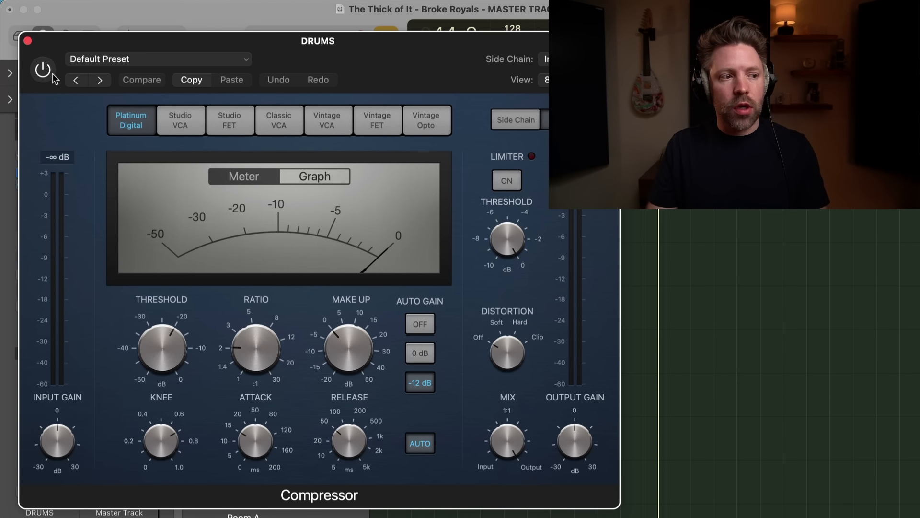
{"action": "left_click", "coordinate": [52, 75]}
{"action": "left_click_drag", "start_coordinate": [161, 365], "coordinate": [168, 301]}
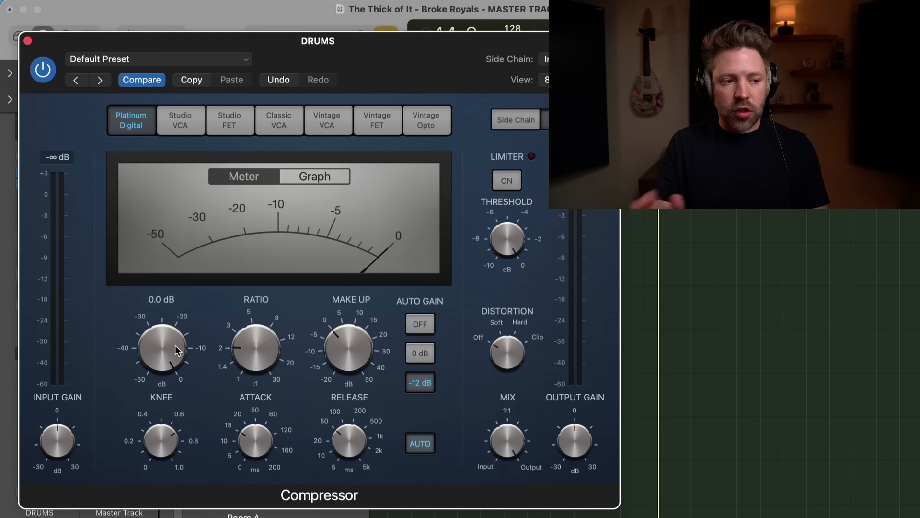
{"action": "mouse_move", "coordinate": [260, 351]}
{"action": "left_click_drag", "start_coordinate": [260, 340], "coordinate": [260, 332]}
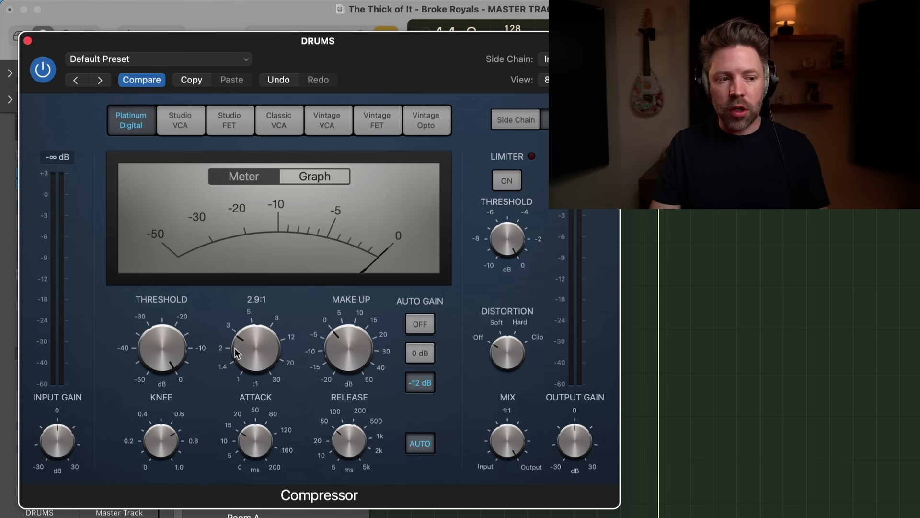
{"action": "mouse_move", "coordinate": [246, 444]}
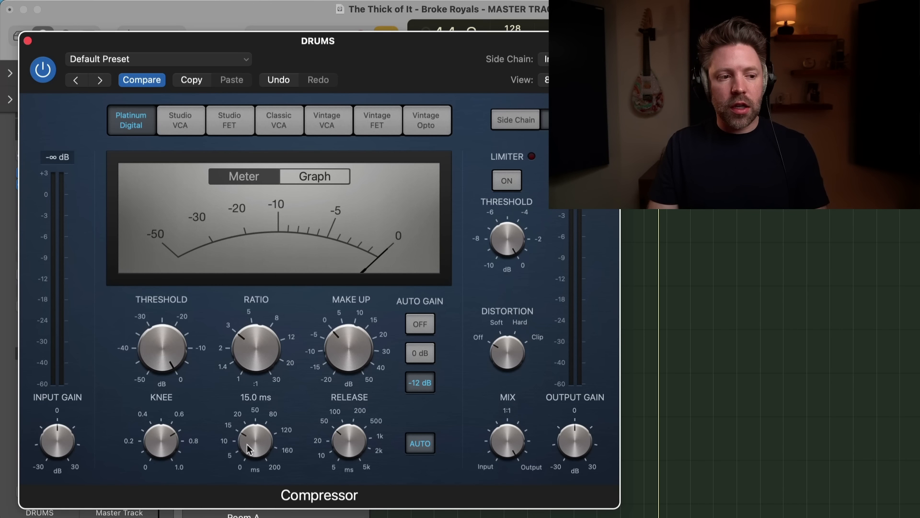
Raise the DRUMS Compressor's attack to about 20 ms, keep the auto release on and turn the auto gain off.
{"action": "mouse_move", "coordinate": [246, 436]}
{"action": "left_mouse_down"}
{"action": "mouse_move", "coordinate": [248, 472]}
{"action": "mouse_move", "coordinate": [249, 450]}
{"action": "left_mouse_up"}
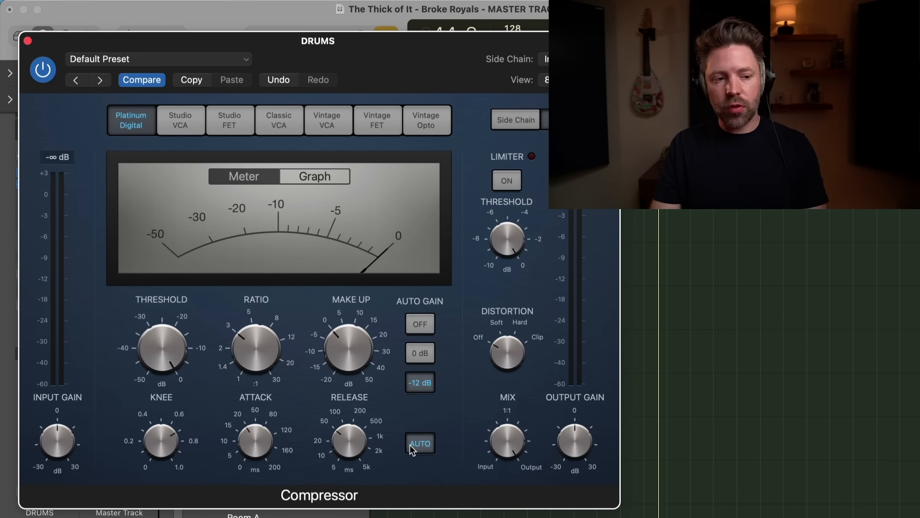
{"action": "mouse_move", "coordinate": [343, 430]}
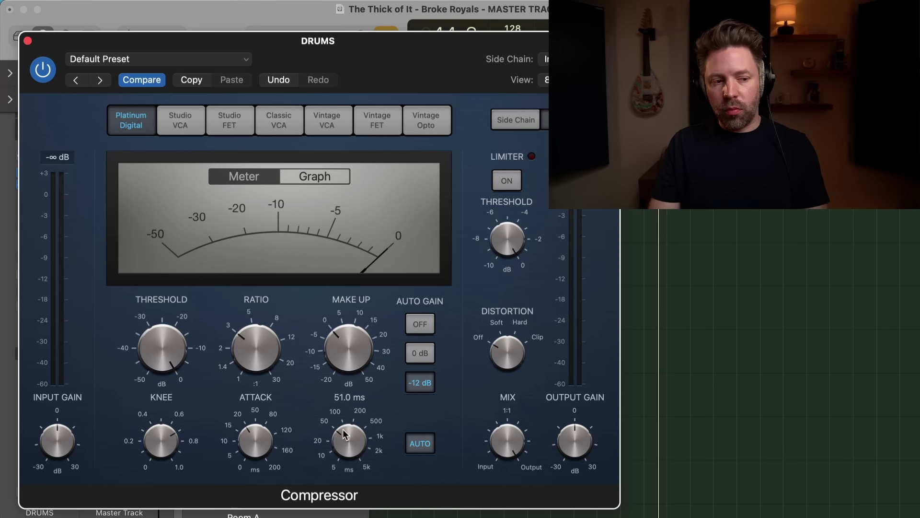
{"action": "left_click", "coordinate": [417, 443]}
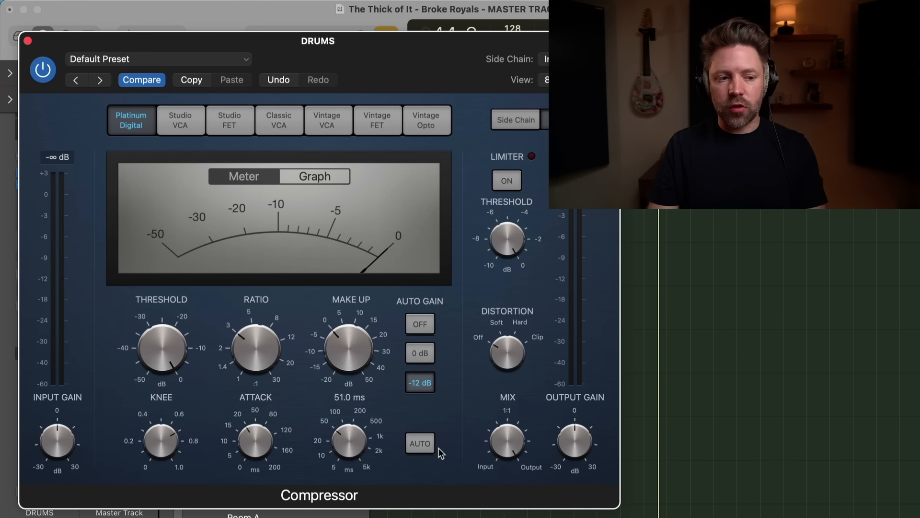
{"action": "left_click", "coordinate": [416, 442]}
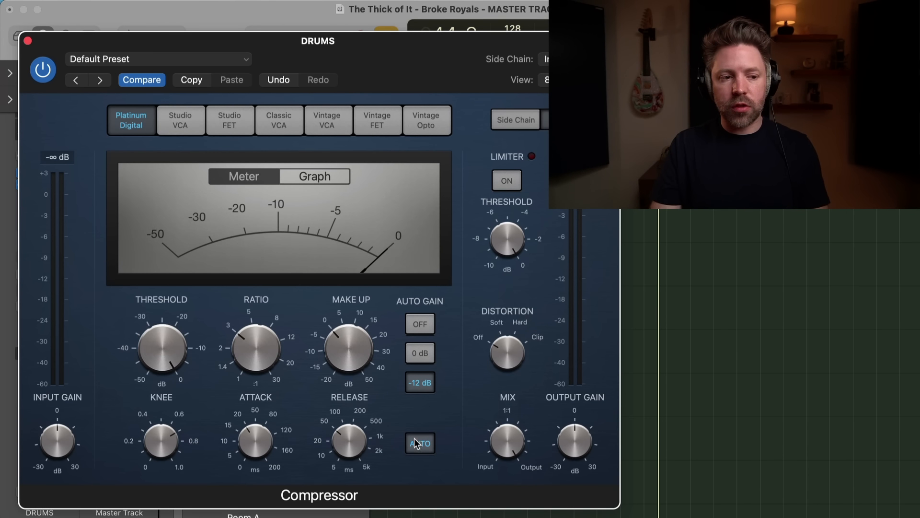
{"action": "left_click", "coordinate": [422, 323]}
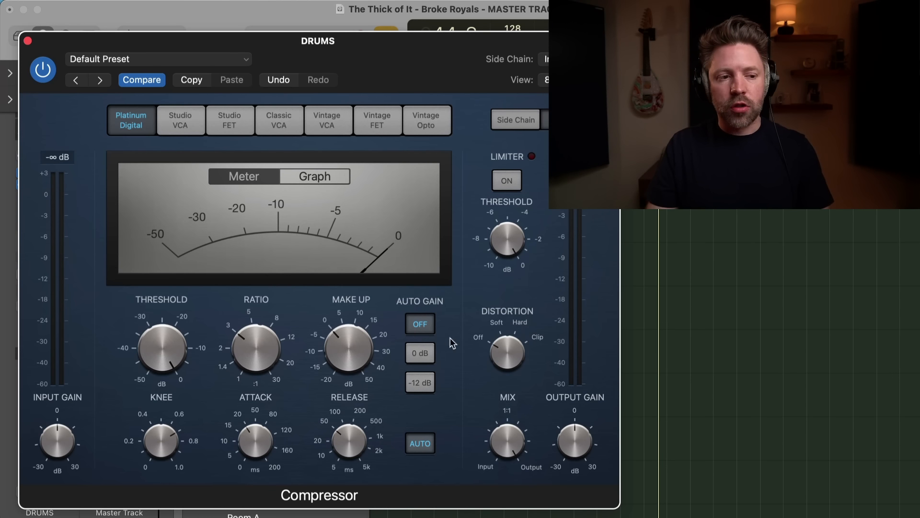
Play the drums and lower the DRUMS Compressor's threshold to about -20 dB.
{"action": "mouse_move", "coordinate": [165, 357]}
{"action": "key", "text": "space"}
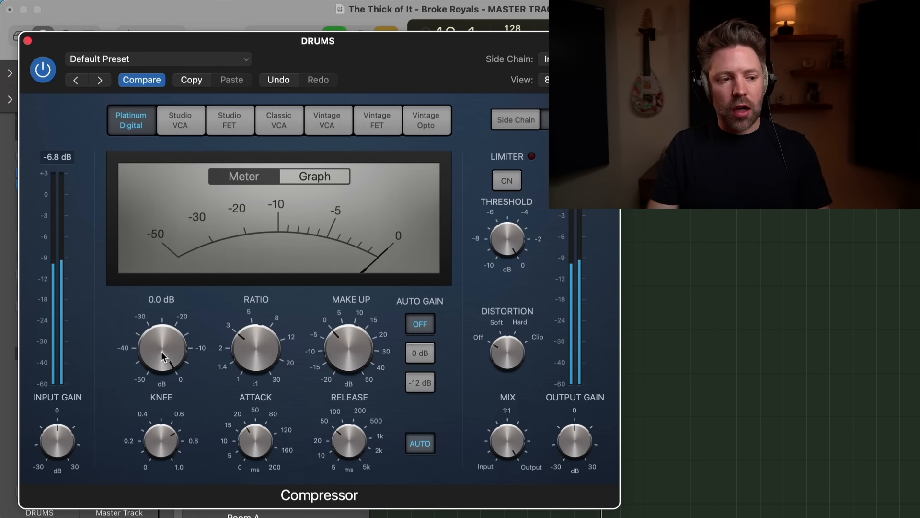
{"action": "left_click_drag", "start_coordinate": [163, 365], "coordinate": [165, 425]}
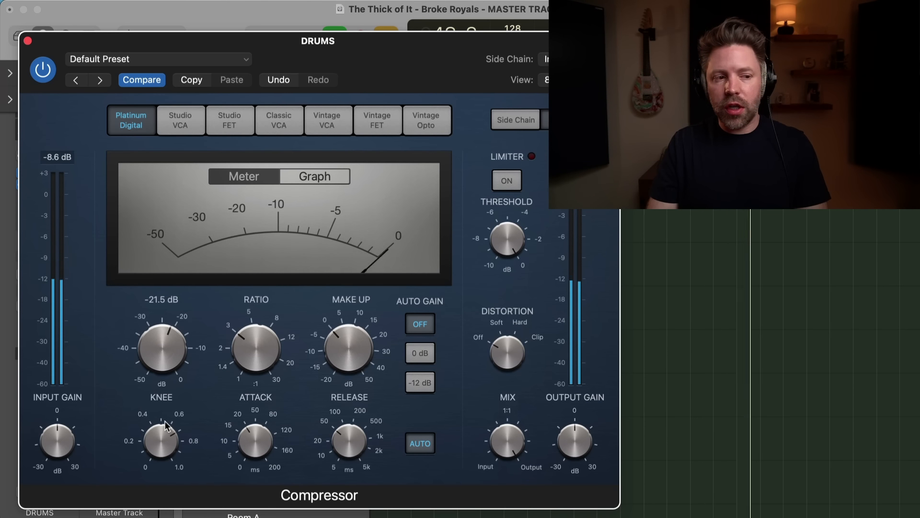
{"action": "left_click_drag", "start_coordinate": [165, 420], "coordinate": [166, 417]}
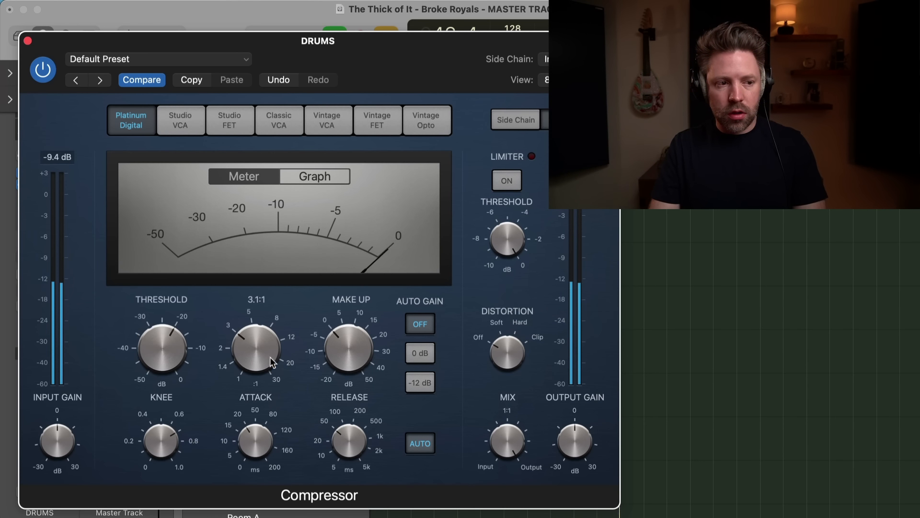
Compare the DRUMS Compressor against bypass during playback and set its make-up gain to 2.0 dB.
{"action": "left_click", "coordinate": [47, 71]}
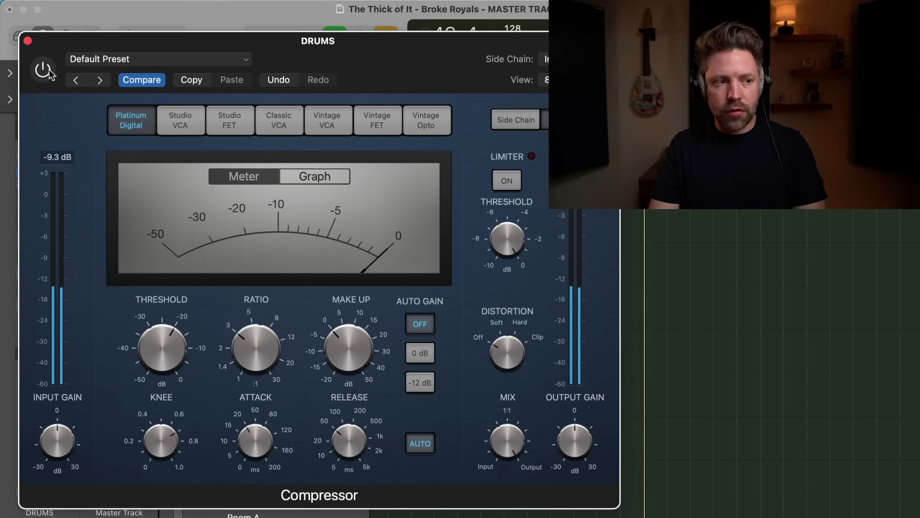
{"action": "left_click", "coordinate": [47, 71]}
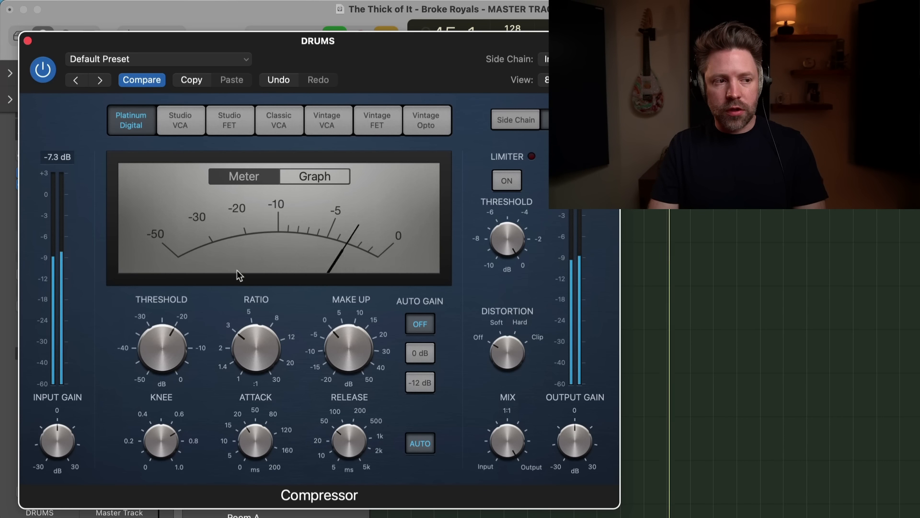
{"action": "left_click_drag", "start_coordinate": [331, 350], "coordinate": [332, 344]}
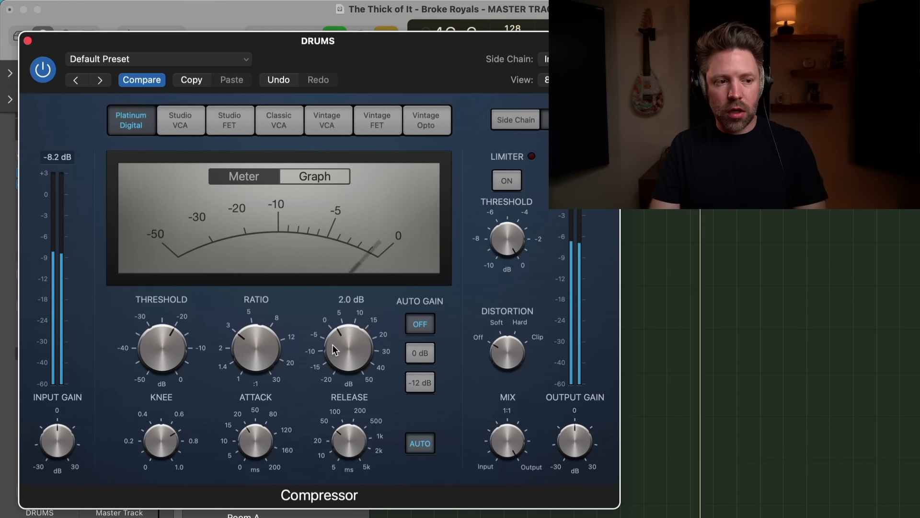
{"action": "left_click", "coordinate": [40, 76]}
{"action": "left_click", "coordinate": [43, 76]}
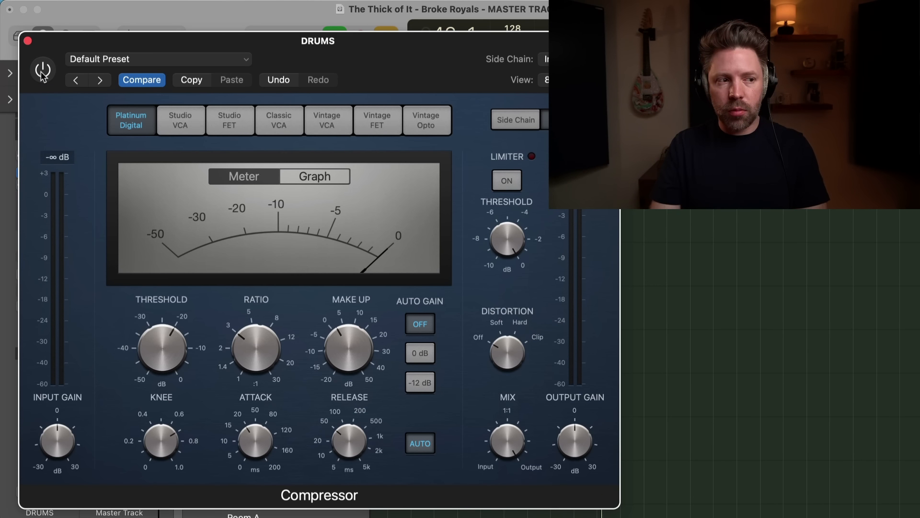
{"action": "left_click", "coordinate": [42, 70]}
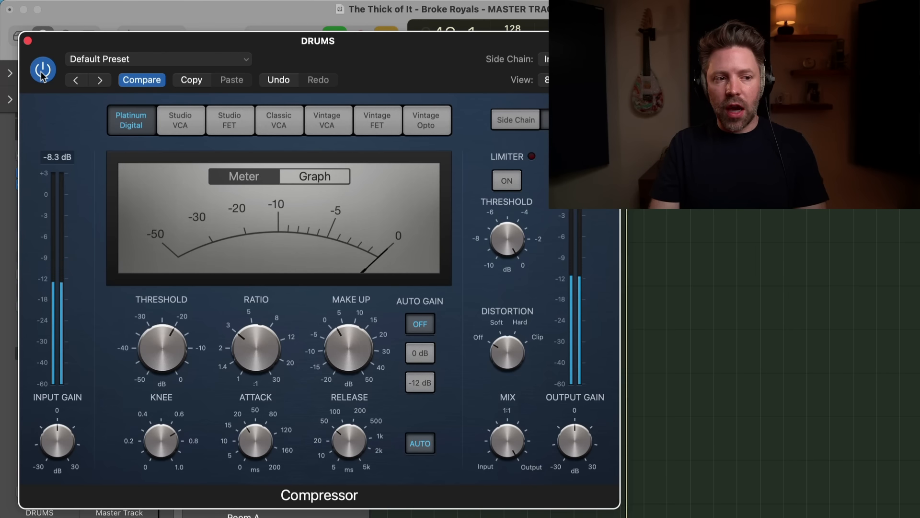
Compare the playing drums with the DRUMS compressor bypassed and active.
{"action": "left_click", "coordinate": [42, 70]}
{"action": "left_click", "coordinate": [42, 70]}
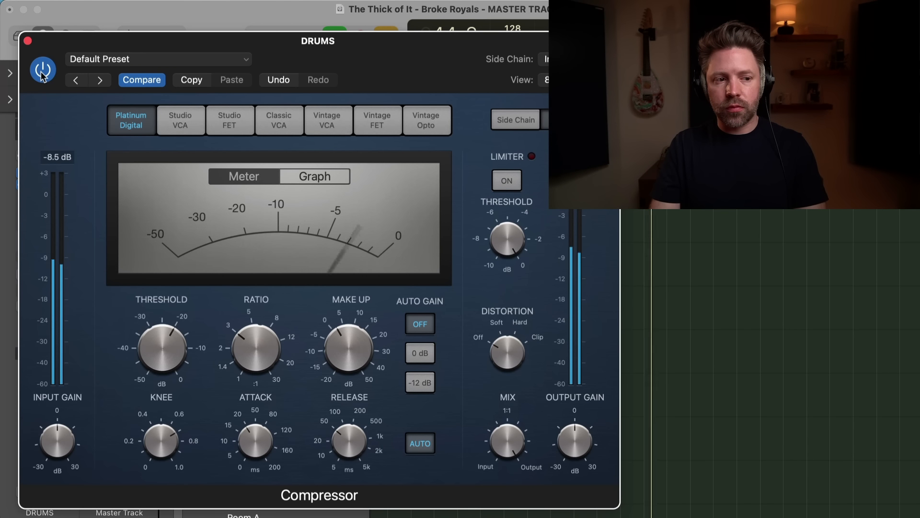
{"action": "left_click", "coordinate": [44, 72]}
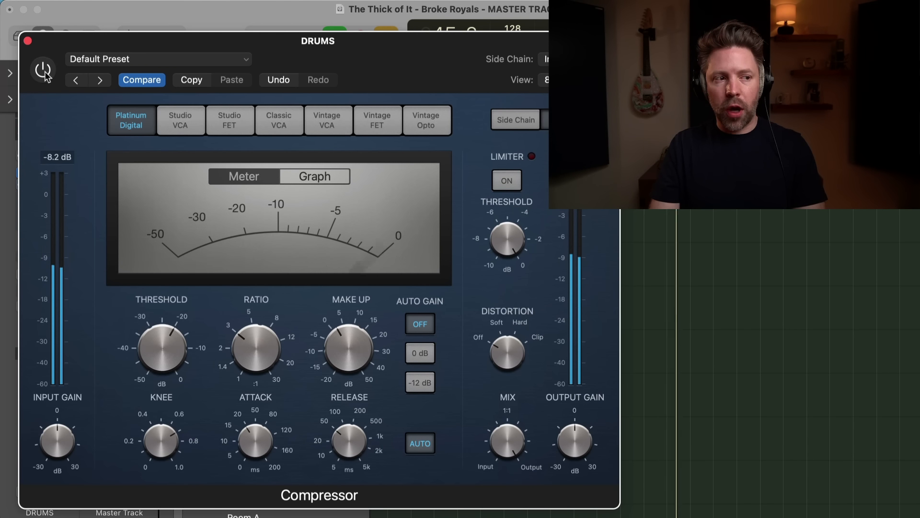
{"action": "left_click", "coordinate": [43, 72]}
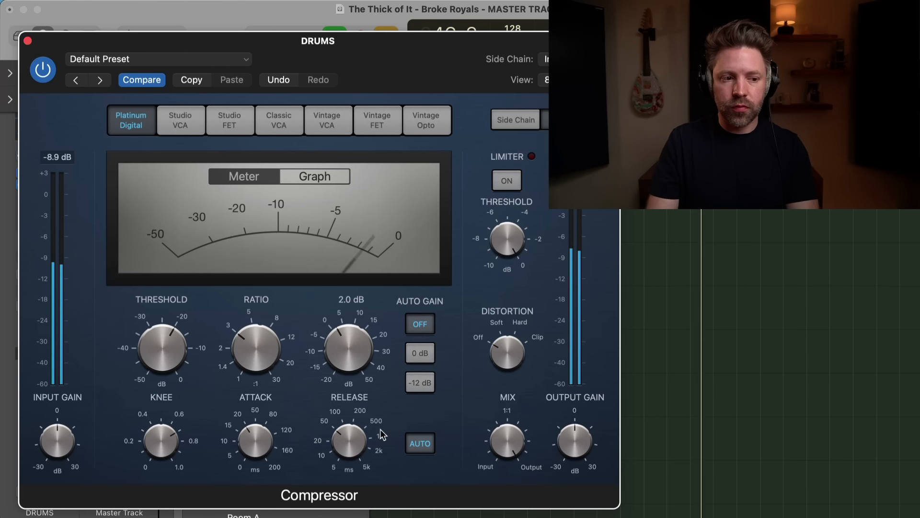
Try manual release times of about 72 ms and 57 ms on the drum compressor, and return it to auto release.
{"action": "left_click", "coordinate": [410, 442]}
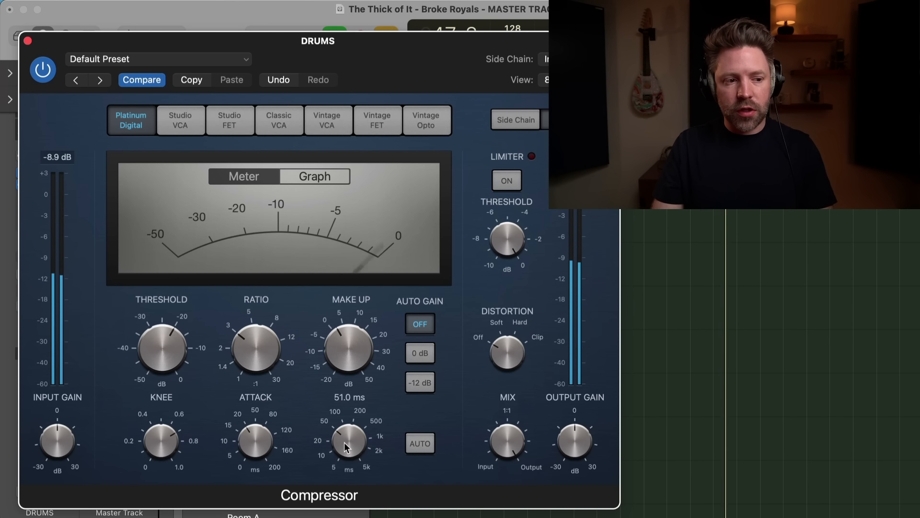
{"action": "mouse_move", "coordinate": [348, 433]}
{"action": "left_mouse_down"}
{"action": "mouse_move", "coordinate": [353, 420]}
{"action": "mouse_move", "coordinate": [346, 436]}
{"action": "left_mouse_up"}
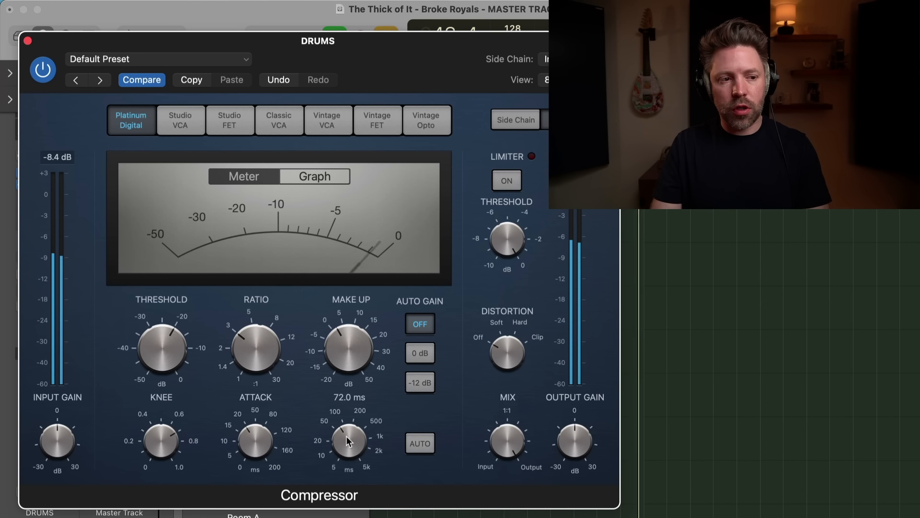
{"action": "left_click_drag", "start_coordinate": [346, 436], "coordinate": [347, 440]}
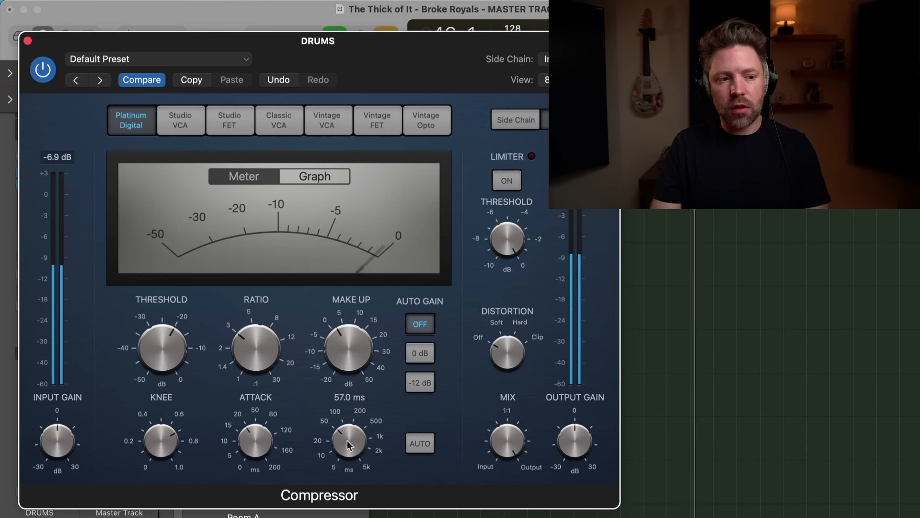
{"action": "left_click", "coordinate": [430, 445]}
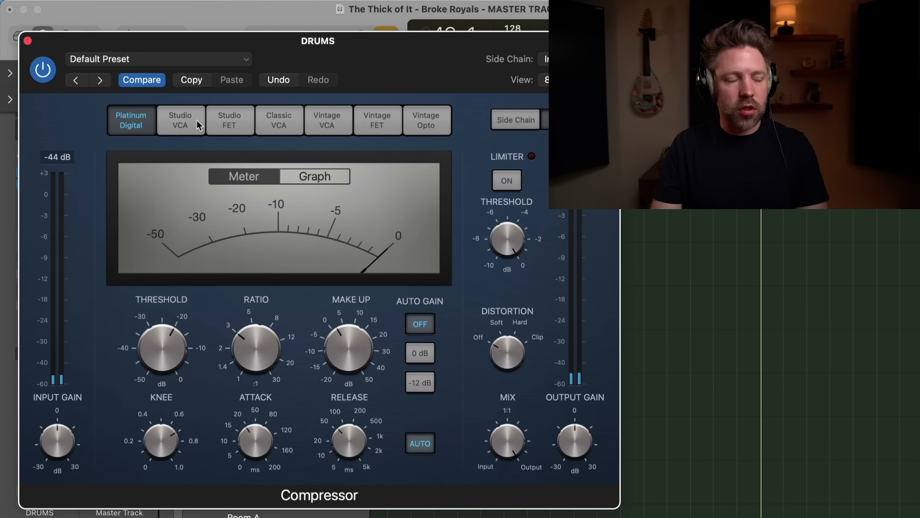
Audition the Studio FET, Vintage FET and Vintage Opto models on the drum compressor, and settle on Vintage FET.
{"action": "left_click", "coordinate": [173, 124]}
{"action": "left_click", "coordinate": [248, 123]}
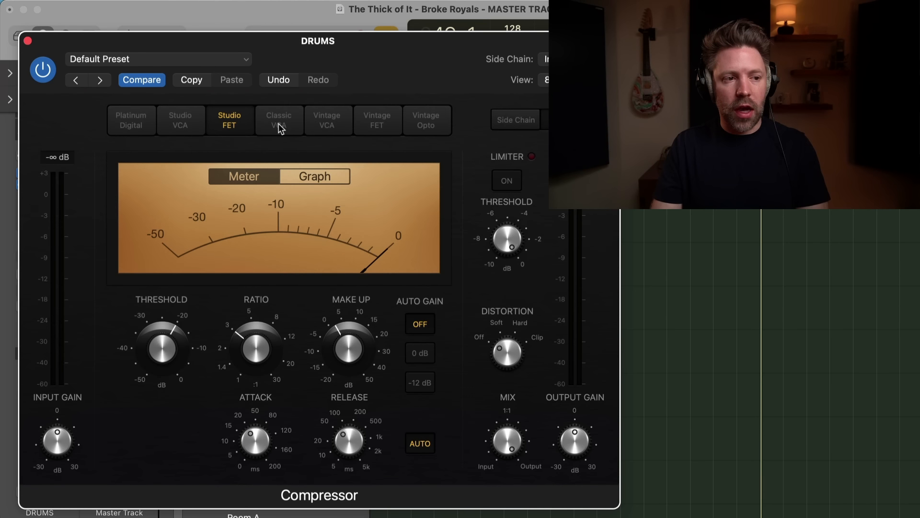
{"action": "left_click", "coordinate": [278, 122]}
{"action": "left_click", "coordinate": [231, 129]}
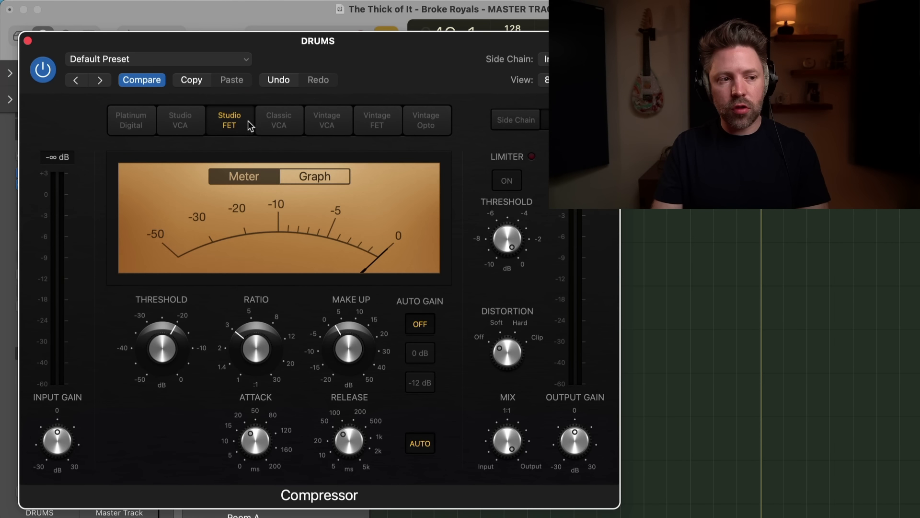
{"action": "left_click", "coordinate": [382, 125]}
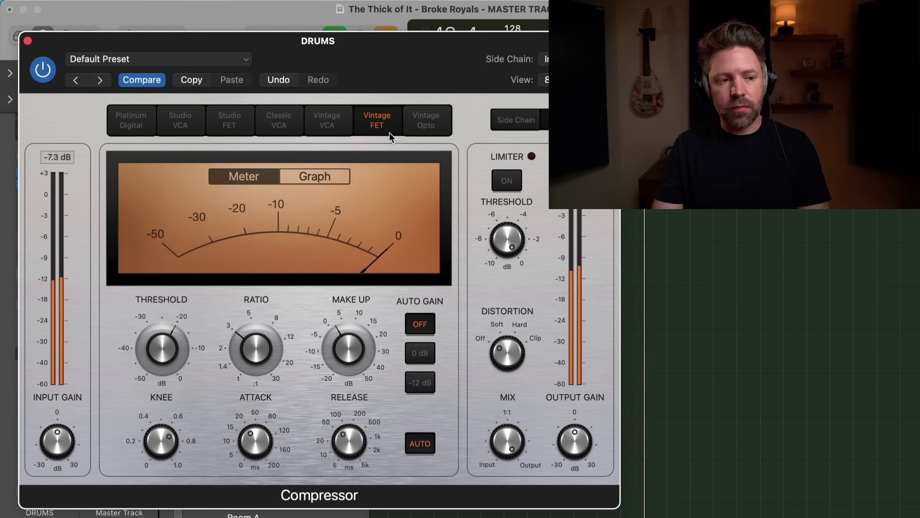
{"action": "left_click", "coordinate": [417, 123]}
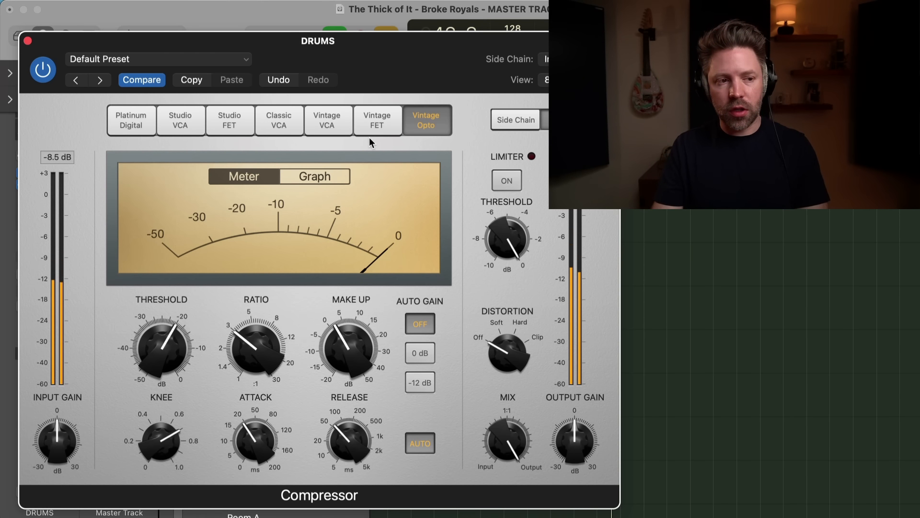
{"action": "left_click", "coordinate": [241, 123]}
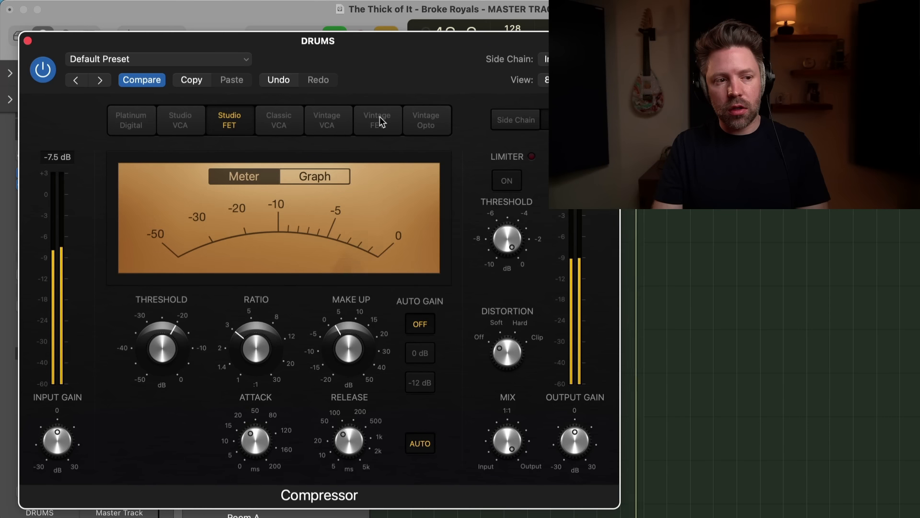
{"action": "left_click", "coordinate": [379, 120]}
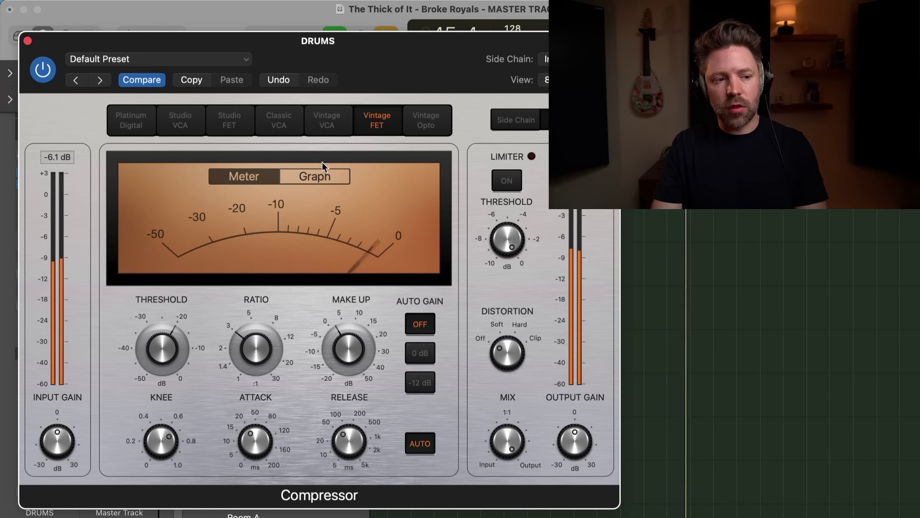
Play the drums and lower the drum compressor's output gain to -2.5 dB.
{"action": "mouse_move", "coordinate": [163, 353]}
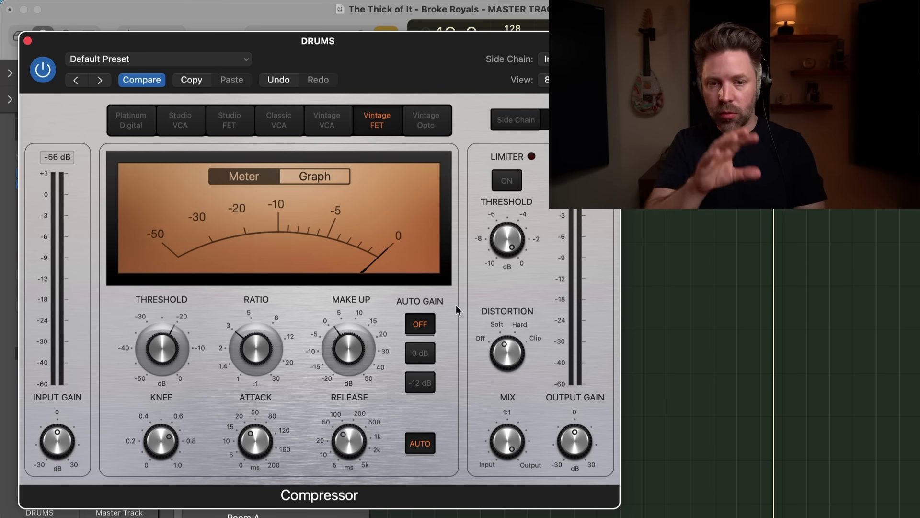
{"action": "key", "text": "space"}
{"action": "mouse_move", "coordinate": [579, 445]}
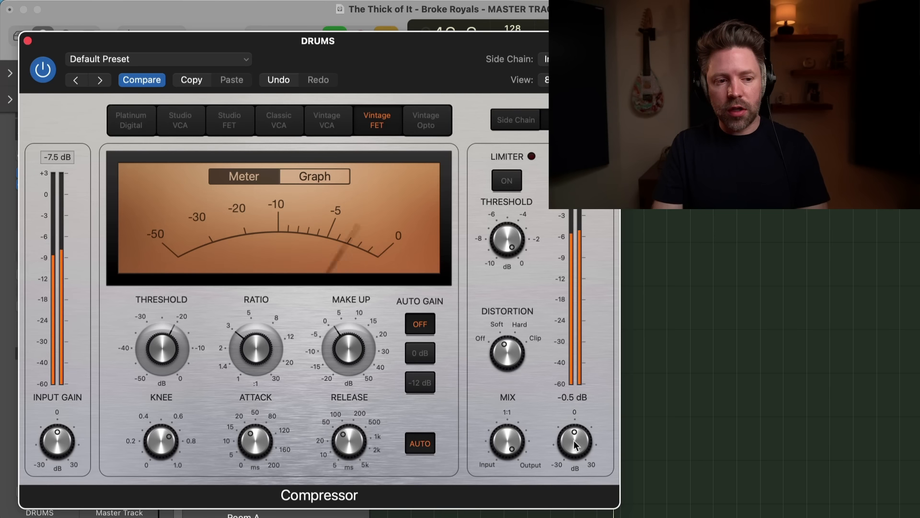
{"action": "left_click_drag", "start_coordinate": [572, 442], "coordinate": [571, 445]}
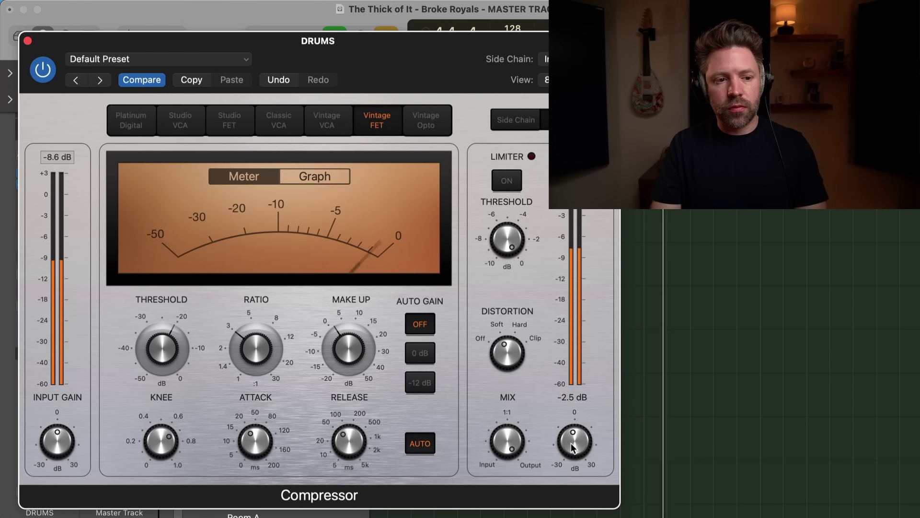
Compare the drums with the Vintage FET compression bypassed and active, and close the compressor window.
{"action": "left_click", "coordinate": [42, 71]}
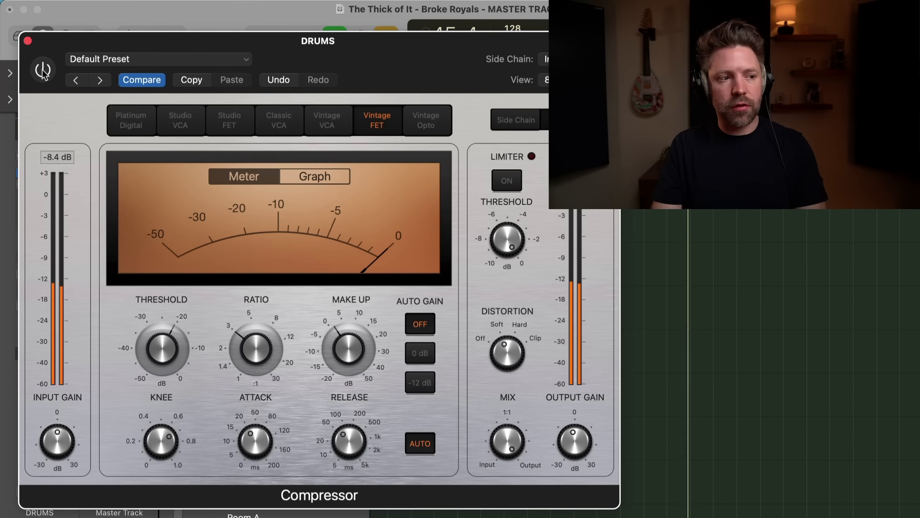
{"action": "left_click", "coordinate": [42, 71]}
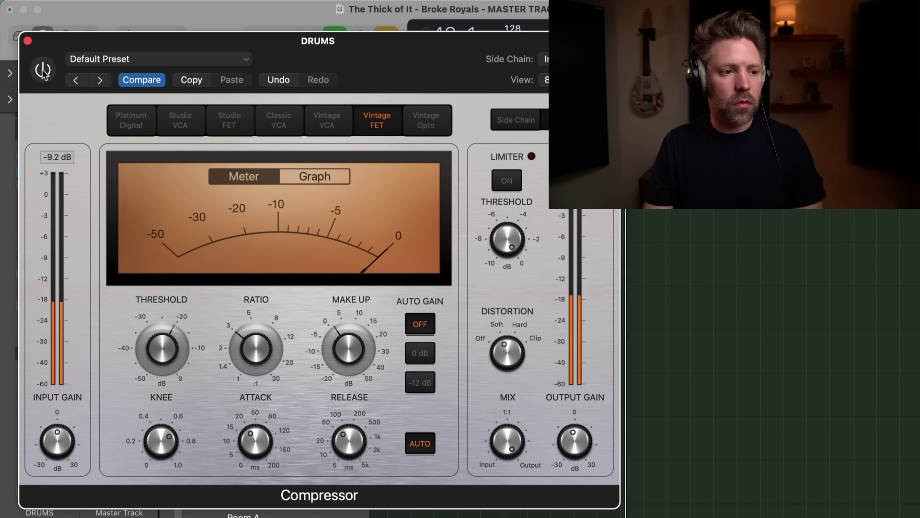
{"action": "left_click", "coordinate": [43, 70]}
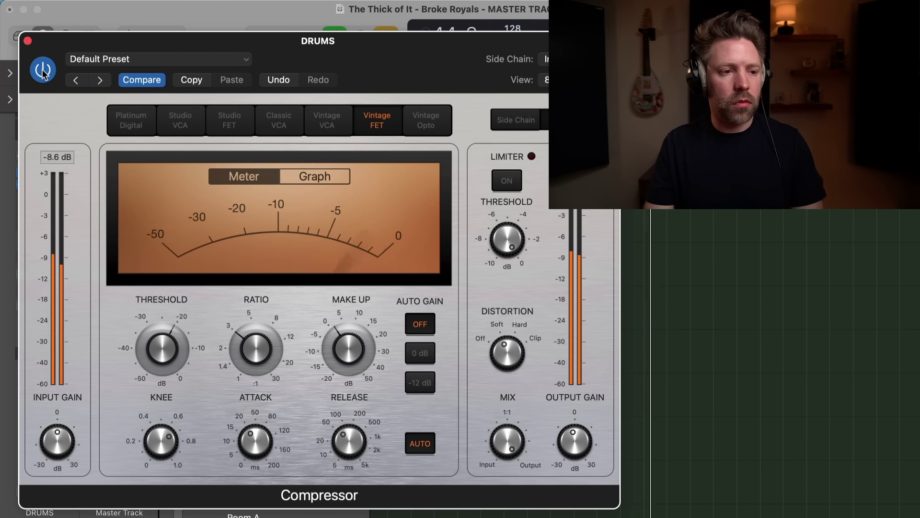
{"action": "left_click", "coordinate": [43, 71]}
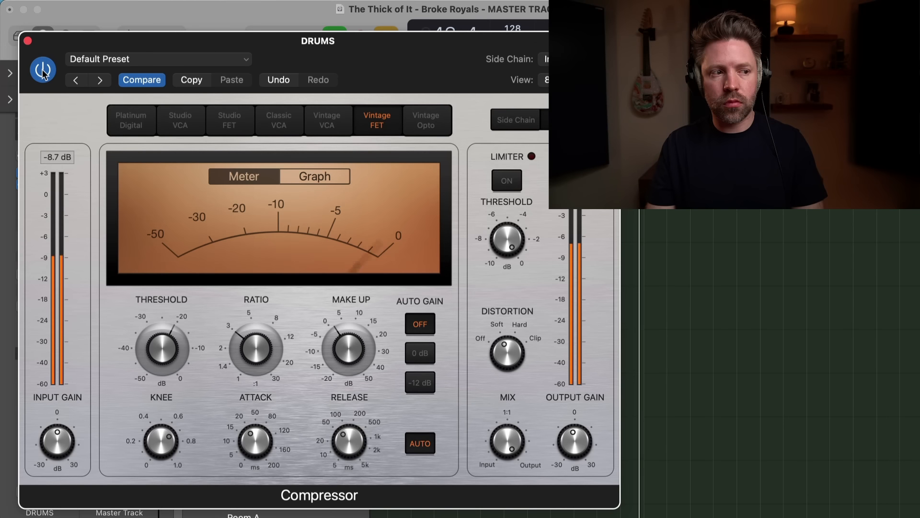
{"action": "left_click", "coordinate": [42, 70]}
{"action": "left_click", "coordinate": [43, 70]}
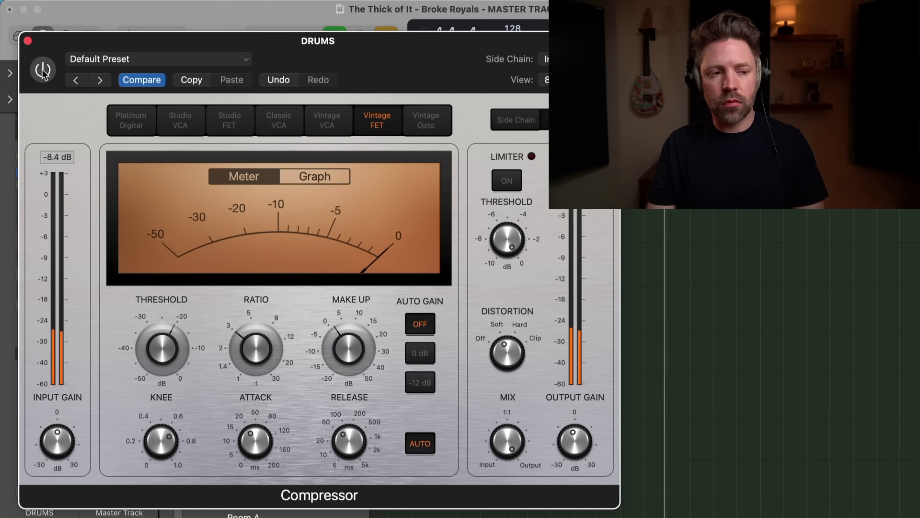
{"action": "left_click", "coordinate": [28, 42]}
Solo the Kick In and Kick Out tracks, listen to them in playback, and clear both solos.
{"action": "scroll", "coordinate": [318, 185], "scroll_direction": "down", "scroll_amount": 3}
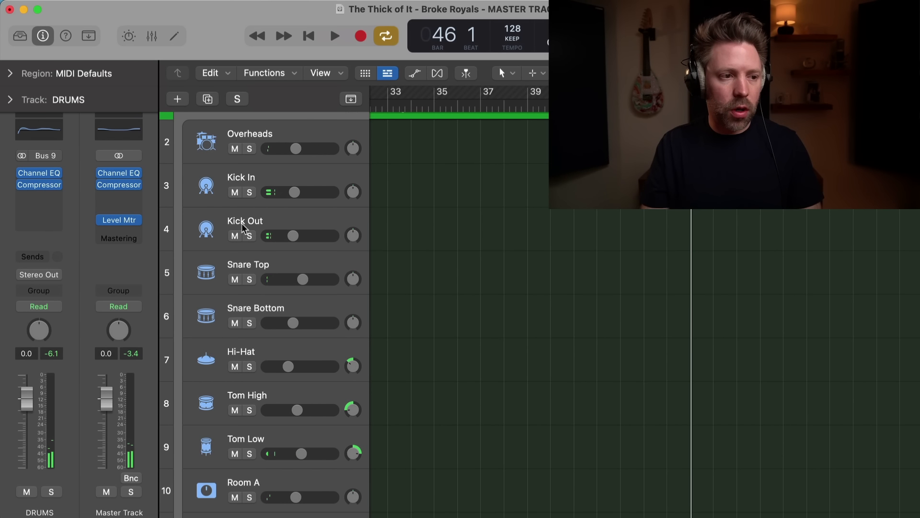
{"action": "scroll", "coordinate": [257, 180], "scroll_direction": "up", "scroll_amount": 1}
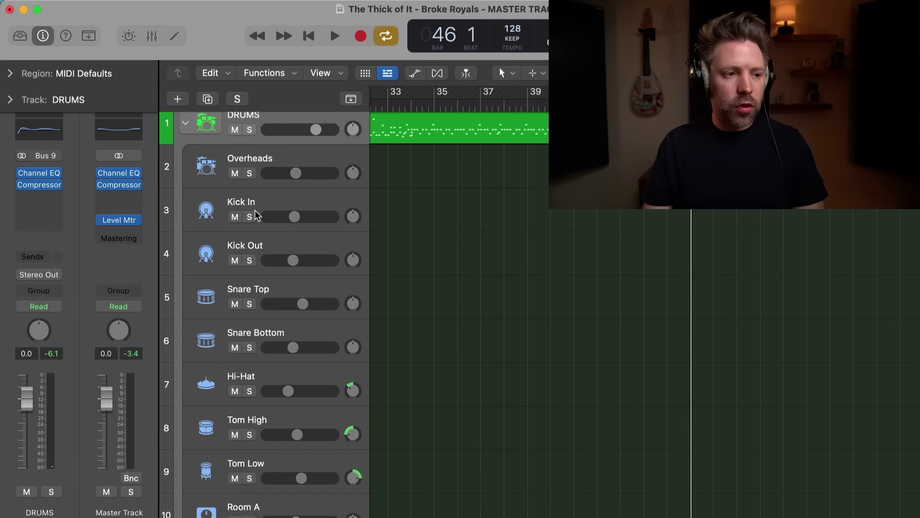
{"action": "scroll", "coordinate": [255, 214], "scroll_direction": "up", "scroll_amount": 1}
{"action": "left_click_drag", "start_coordinate": [250, 228], "coordinate": [250, 258]}
{"action": "key", "text": "space"}
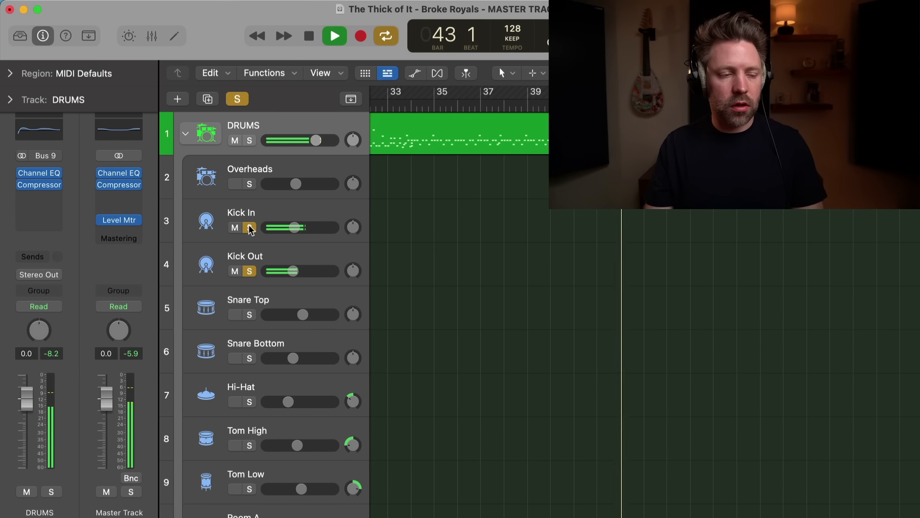
{"action": "left_click_drag", "start_coordinate": [250, 228], "coordinate": [250, 271]}
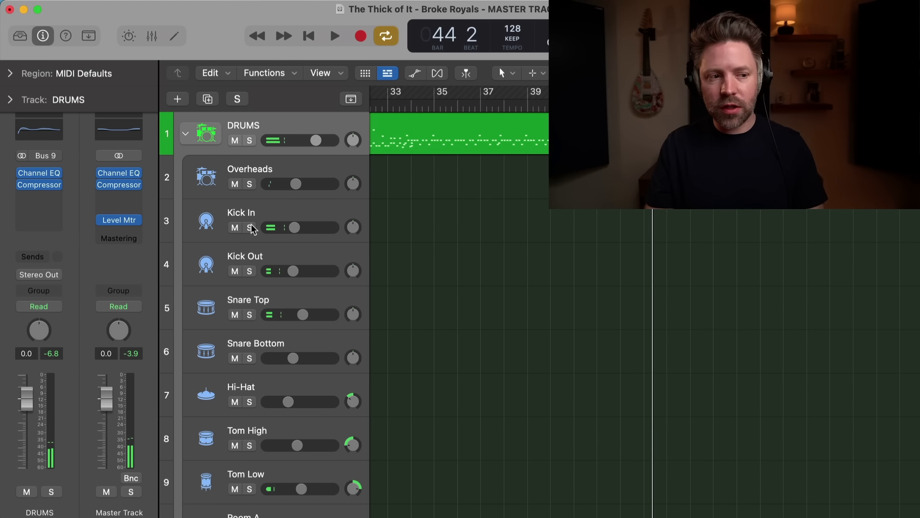
Briefly solo Snare Top, clear the solo, and listen to the snare within the full drum mix.
{"action": "scroll", "coordinate": [251, 242], "scroll_direction": "down", "scroll_amount": 1}
{"action": "left_click", "coordinate": [250, 302]}
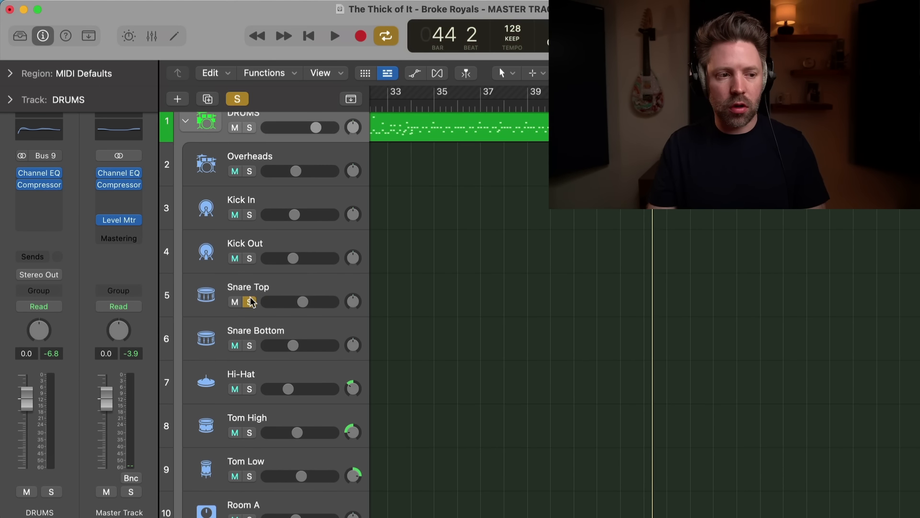
{"action": "left_click", "coordinate": [250, 302]}
{"action": "key", "text": "space"}
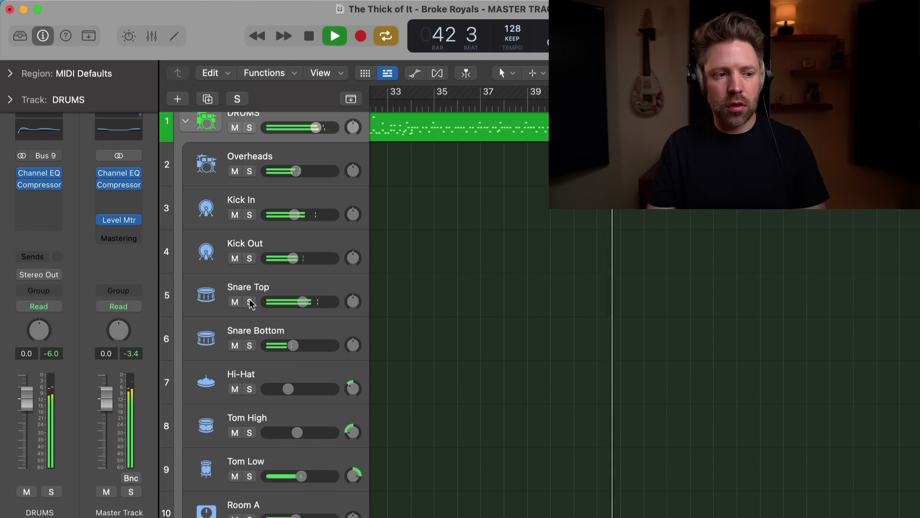
{"action": "key", "text": "space"}
Insert a stereo Compressor after the Channel EQ on the Snare Top track, and move its window clear of the edge.
{"action": "left_click", "coordinate": [237, 297]}
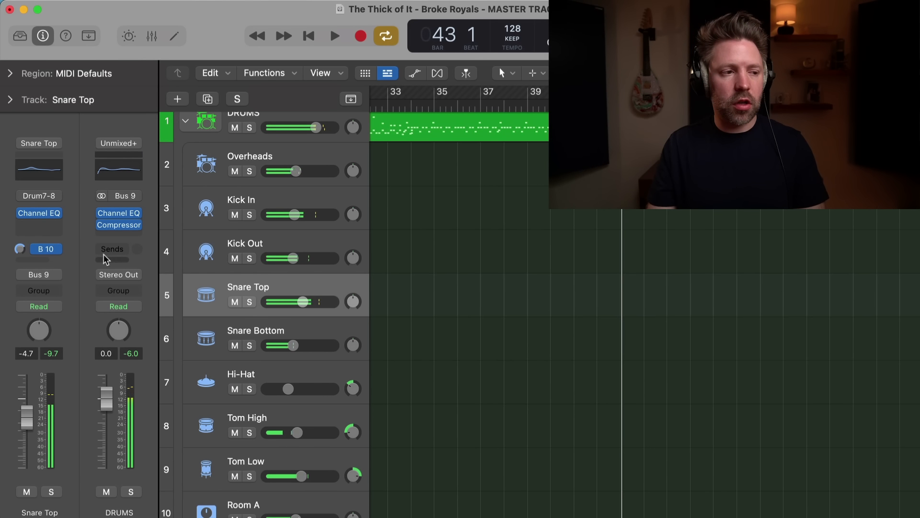
{"action": "left_click", "coordinate": [47, 223]}
{"action": "mouse_move", "coordinate": [89, 258]}
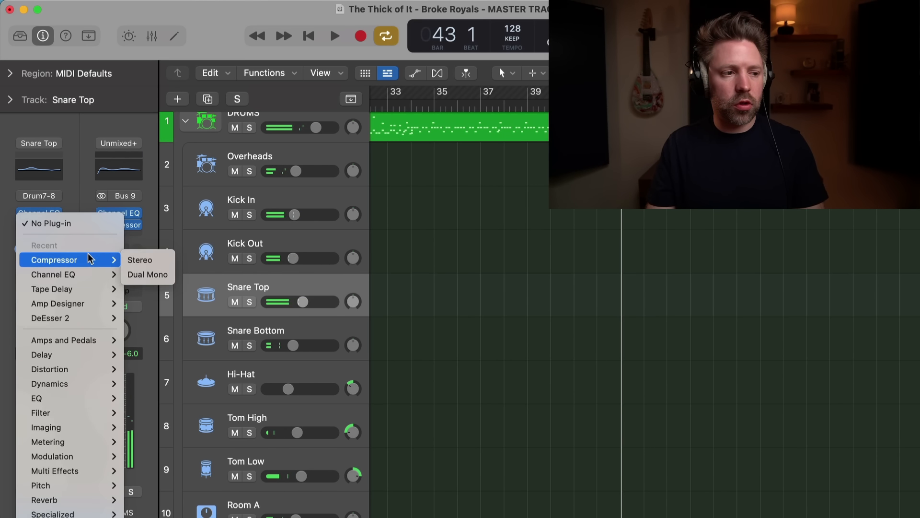
{"action": "left_click", "coordinate": [158, 263]}
{"action": "left_click_drag", "start_coordinate": [522, 105], "coordinate": [273, 39]}
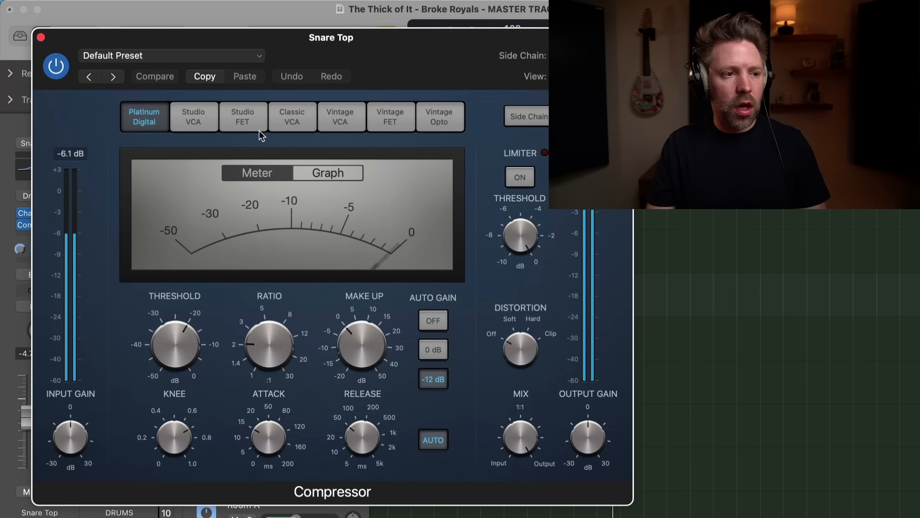
Switch the Snare Top compressor to the Studio FET model and lower its threshold slightly below -20 dB during playback.
{"action": "left_click", "coordinate": [248, 122]}
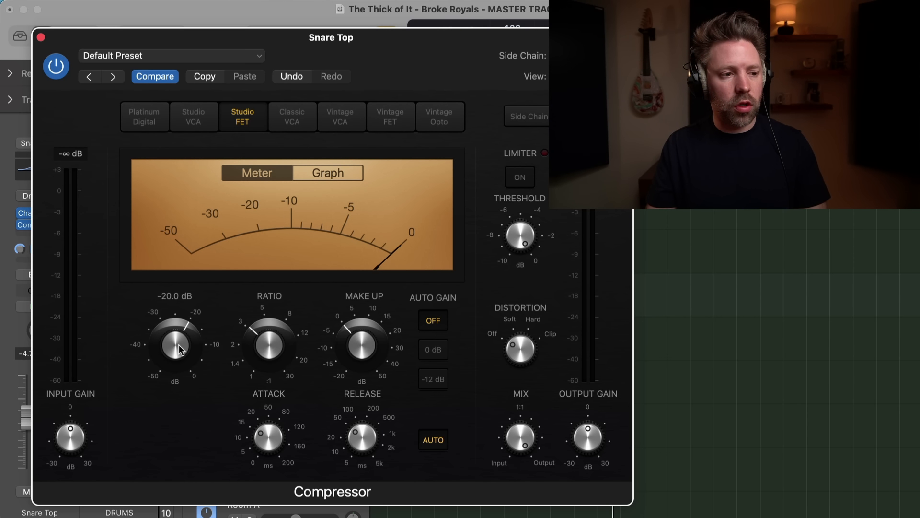
{"action": "key", "text": "space"}
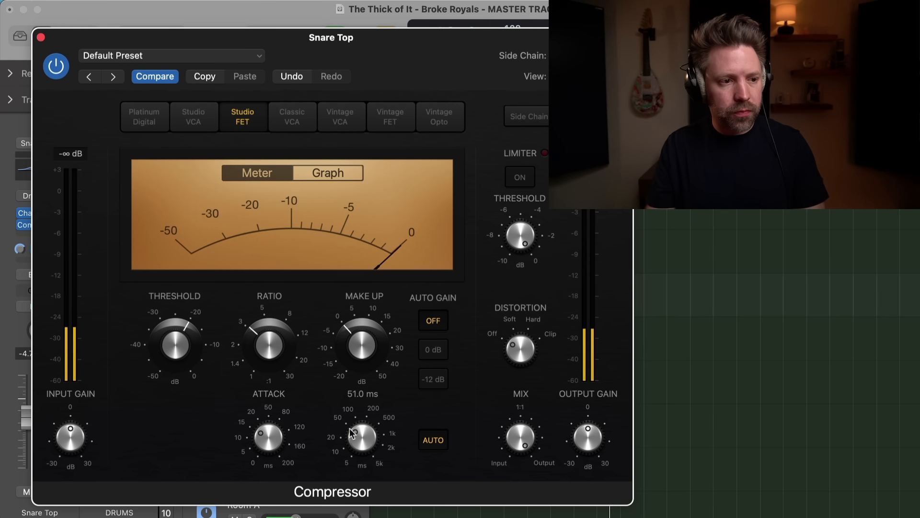
{"action": "left_click_drag", "start_coordinate": [178, 361], "coordinate": [177, 349]}
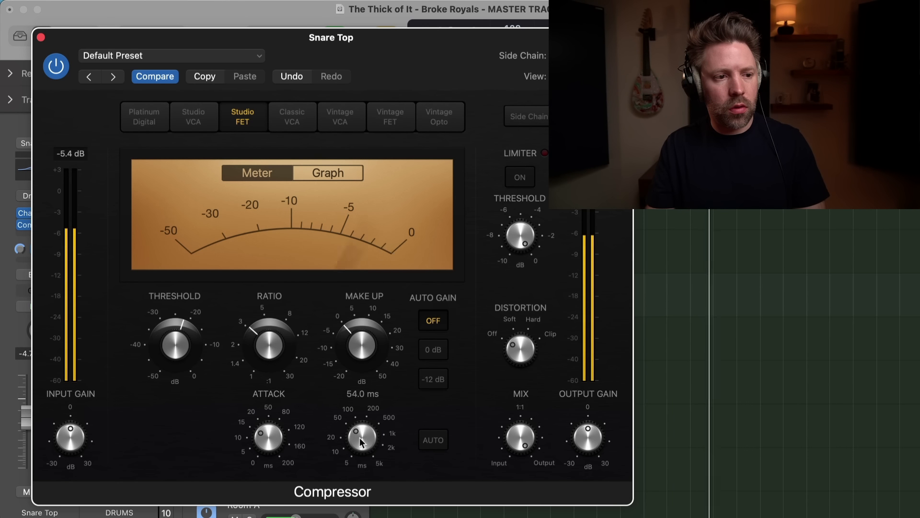
Lengthen the Snare Top compressor's release beyond 54 ms and lower its output gain to -1.0 dB.
{"action": "left_click_drag", "start_coordinate": [363, 441], "coordinate": [365, 433]}
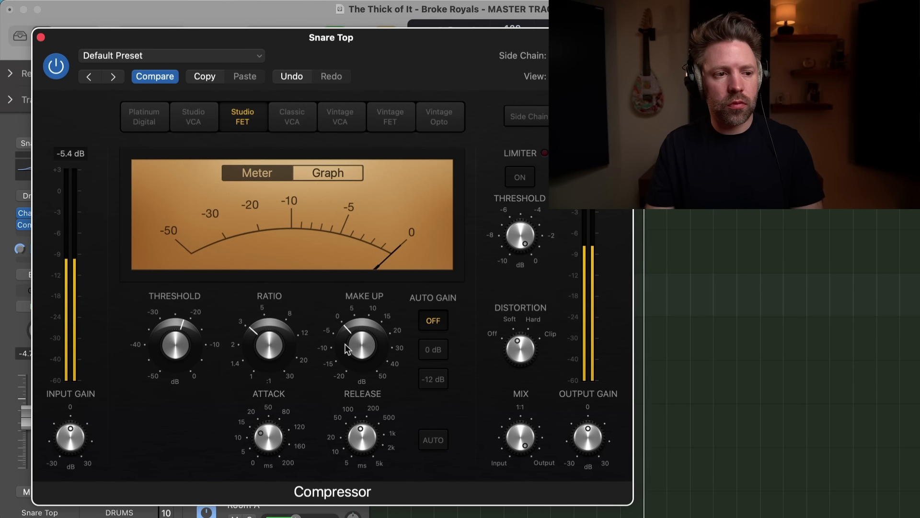
{"action": "left_click_drag", "start_coordinate": [575, 437], "coordinate": [577, 440]}
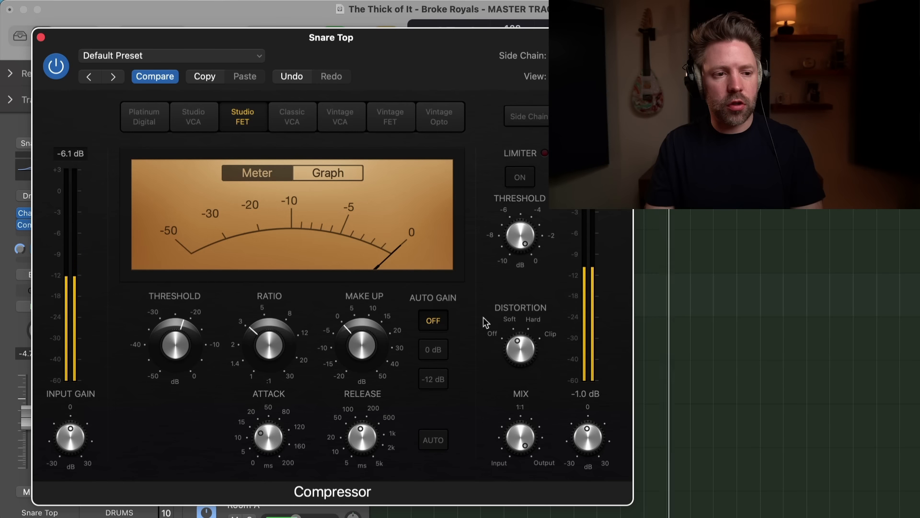
Compare the Snare Top compressor bypassed and engaged during playback, leave it on, and close its window.
{"action": "left_click", "coordinate": [56, 67]}
{"action": "left_click", "coordinate": [56, 67]}
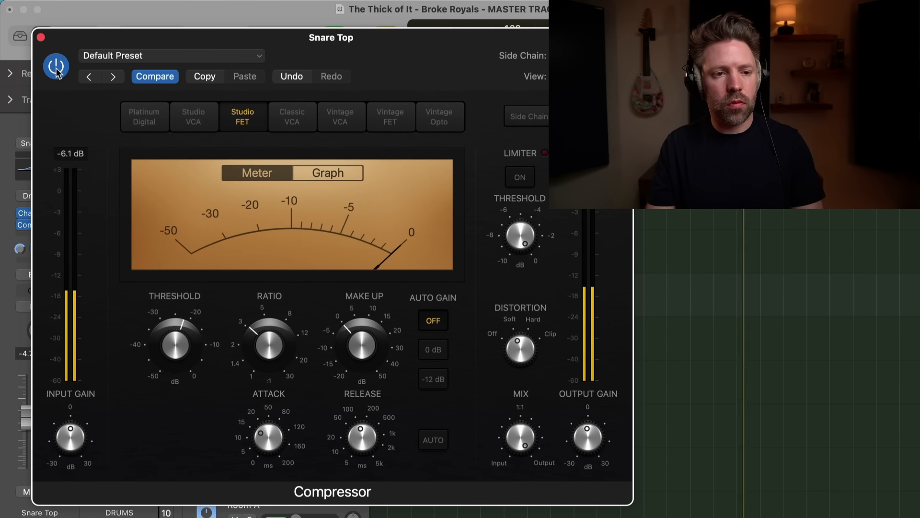
{"action": "left_click", "coordinate": [57, 70]}
{"action": "left_click", "coordinate": [57, 71]}
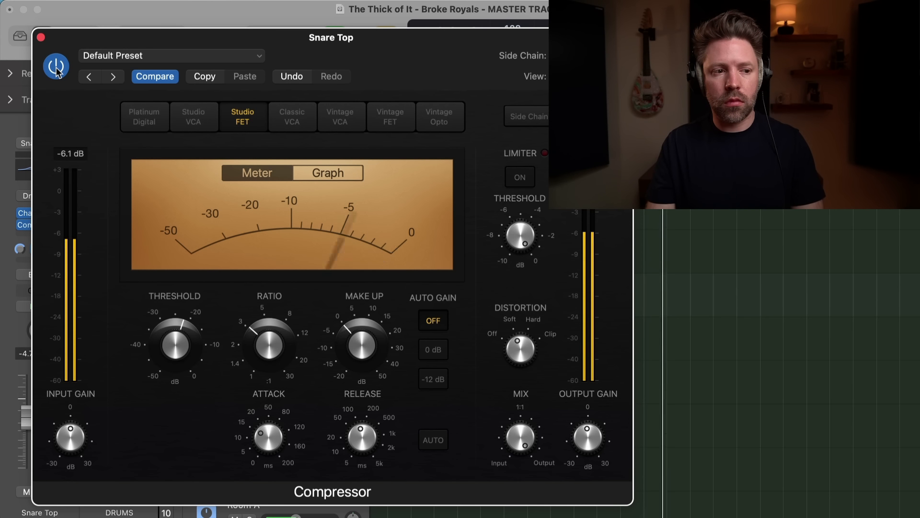
{"action": "left_click", "coordinate": [41, 37]}
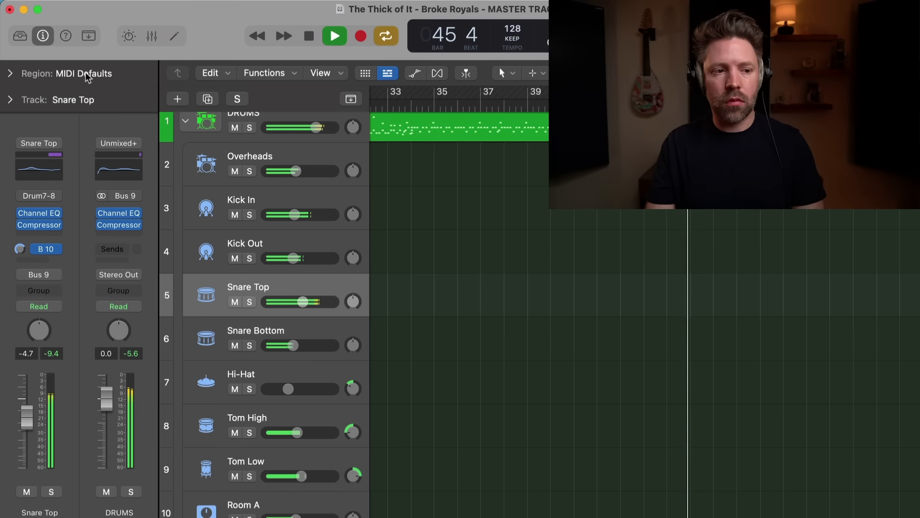
Insert a Compressor on the Room A track, leaving an empty effect slot above it.
{"action": "scroll", "coordinate": [422, 334], "scroll_direction": "down", "scroll_amount": 5}
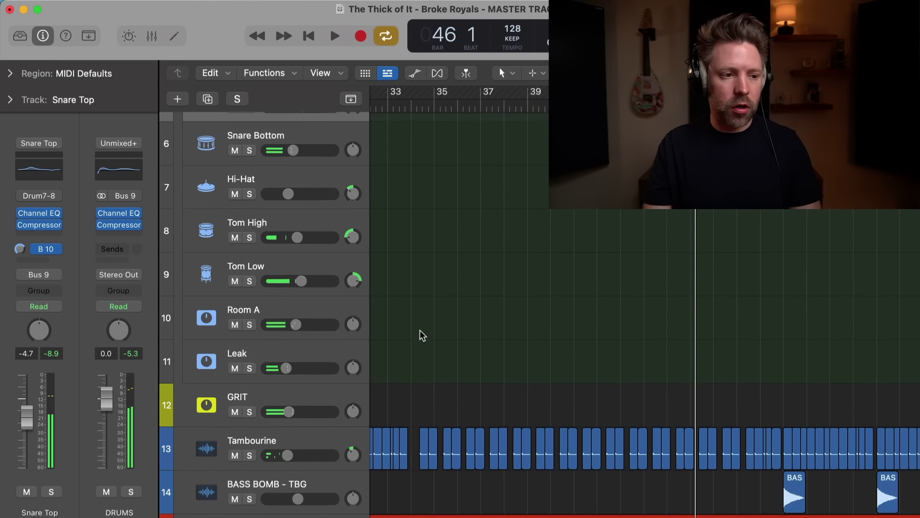
{"action": "left_click", "coordinate": [277, 328]}
{"action": "left_click", "coordinate": [55, 235]}
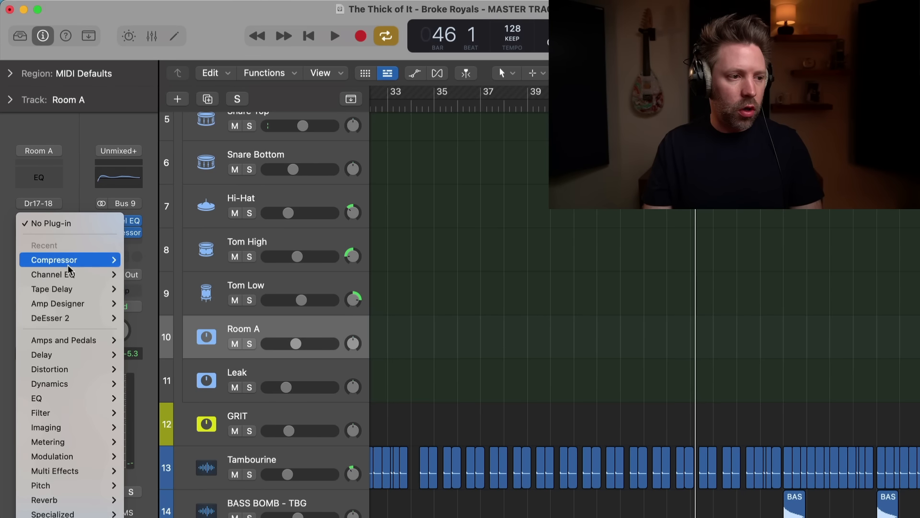
{"action": "mouse_move", "coordinate": [96, 260]}
{"action": "left_click", "coordinate": [142, 266]}
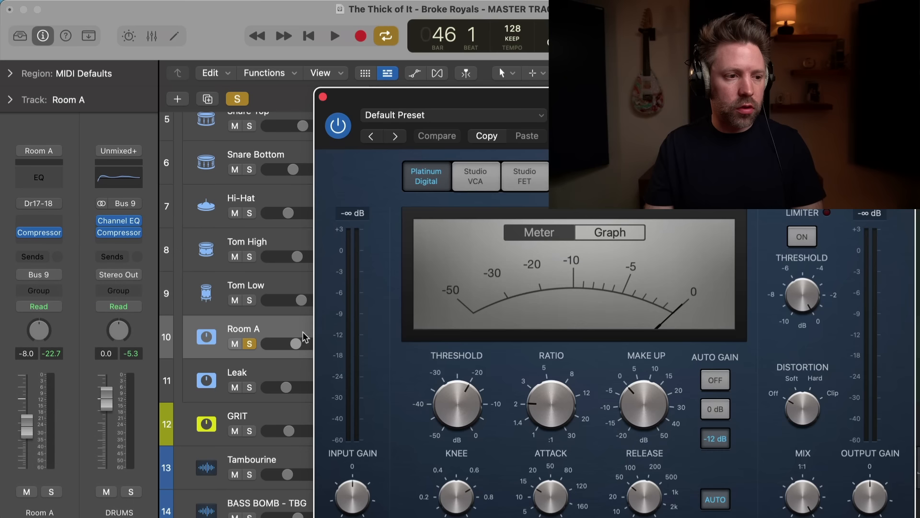
Solo Room A, start playback, and reposition its compressor window so the controls are accessible.
{"action": "key", "text": "s"}
{"action": "key", "text": "space"}
{"action": "left_click_drag", "start_coordinate": [443, 97], "coordinate": [174, 25]}
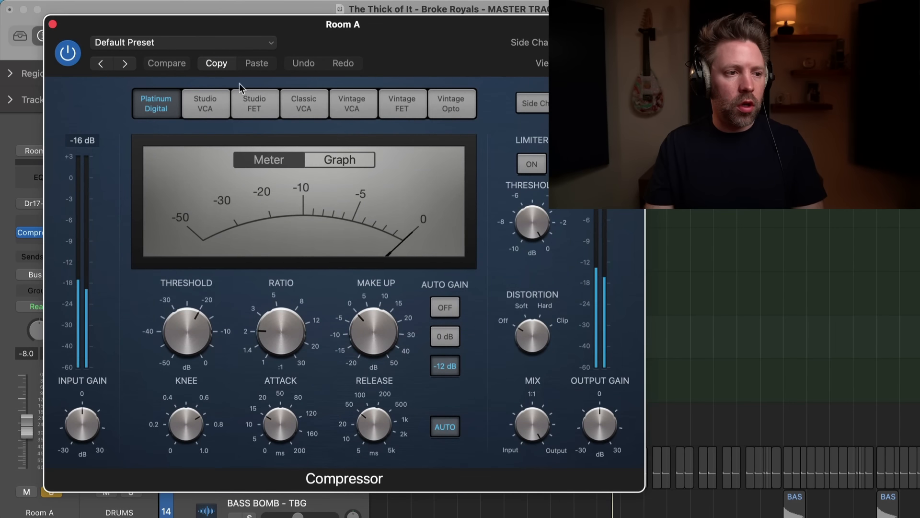
Switch the Room A compressor to Studio FET with a 0.5 ms attack, 15.0:1 ratio, and auto gain off.
{"action": "left_click", "coordinate": [258, 111]}
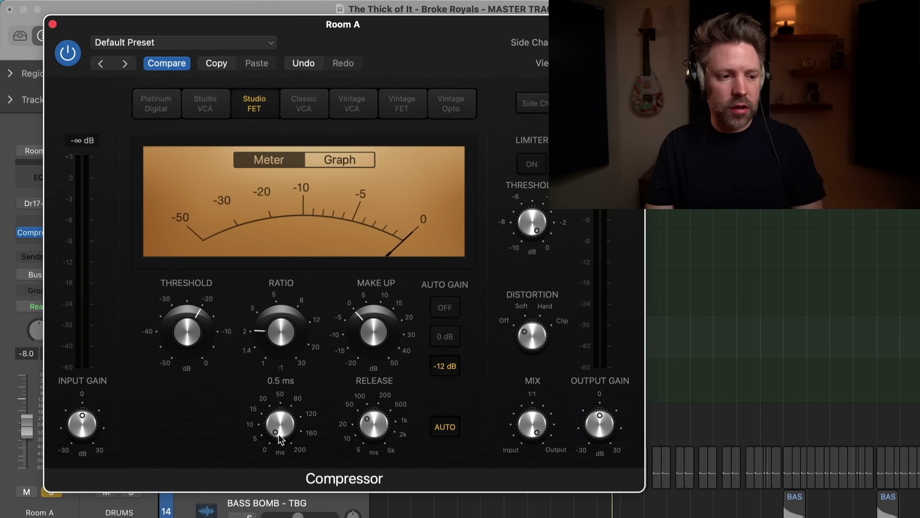
{"action": "left_click_drag", "start_coordinate": [278, 433], "coordinate": [278, 433]}
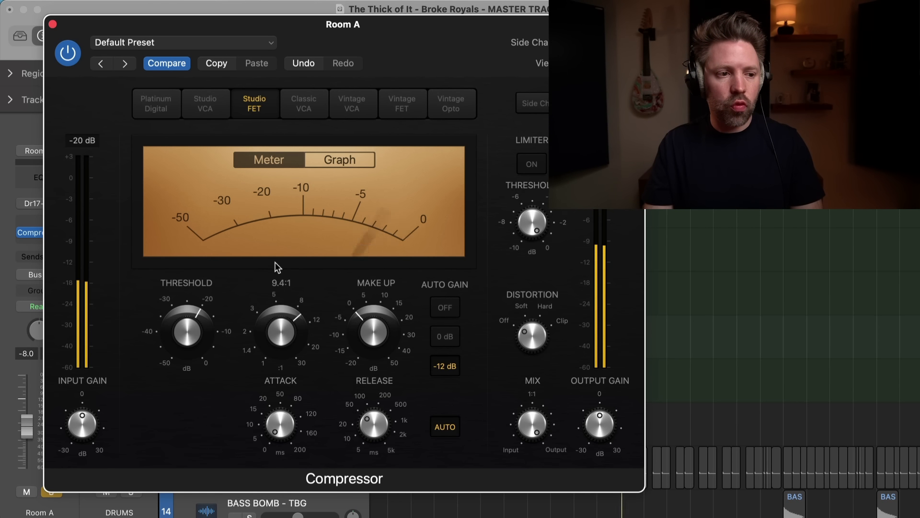
{"action": "left_click_drag", "start_coordinate": [275, 262], "coordinate": [278, 240]}
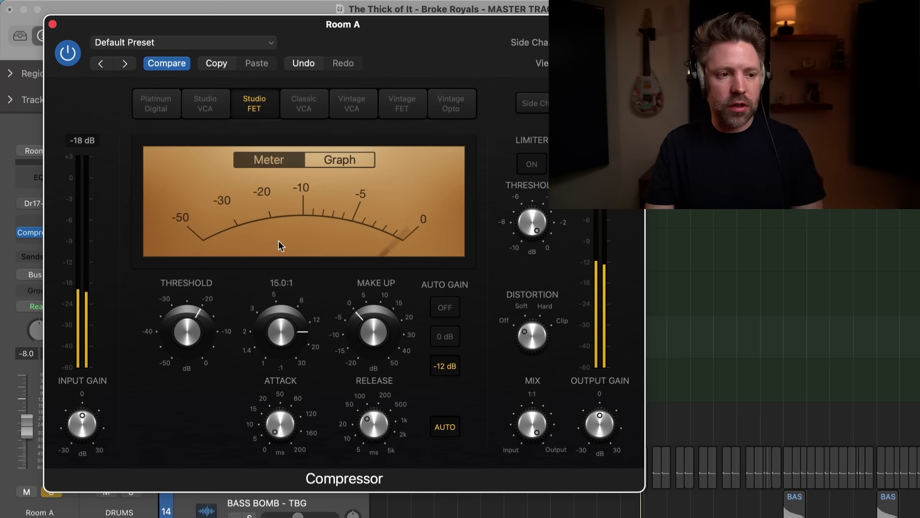
{"action": "left_click", "coordinate": [452, 315]}
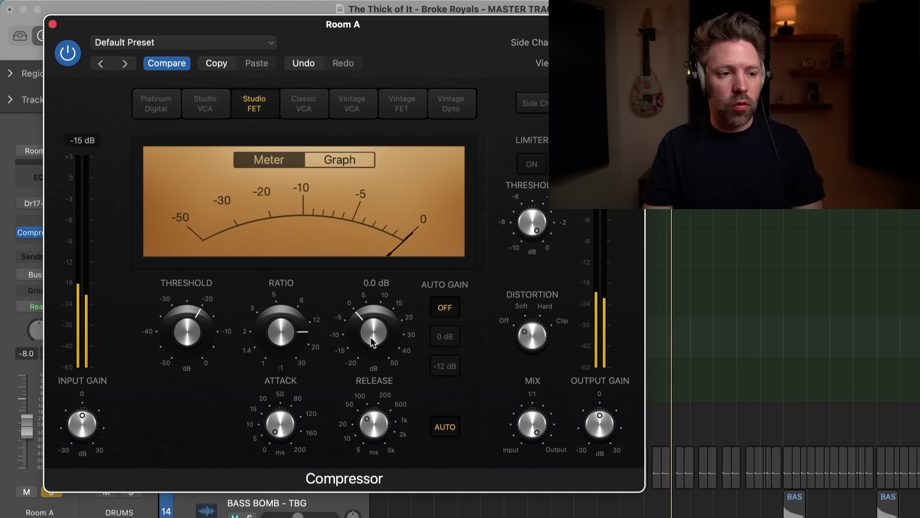
Lower the Room A compressor's threshold to nearly -30 dB and raise its ratio to 19.0:1.
{"action": "left_click_drag", "start_coordinate": [191, 329], "coordinate": [191, 342]}
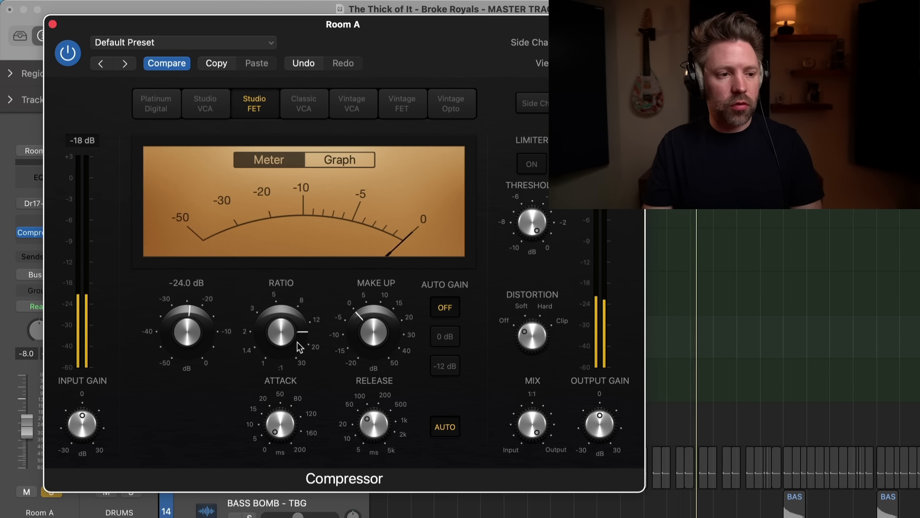
{"action": "mouse_move", "coordinate": [301, 341]}
{"action": "left_click_drag", "start_coordinate": [281, 340], "coordinate": [285, 324]}
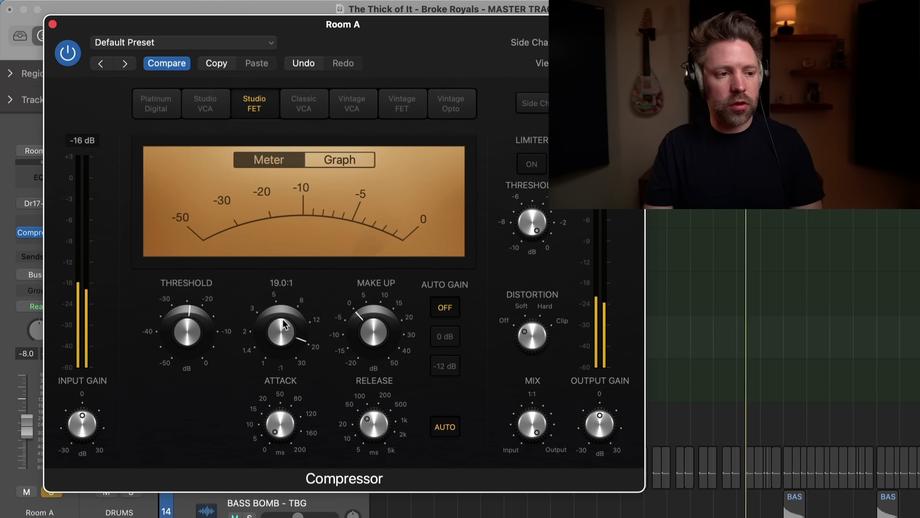
{"action": "left_click_drag", "start_coordinate": [194, 329], "coordinate": [191, 338]}
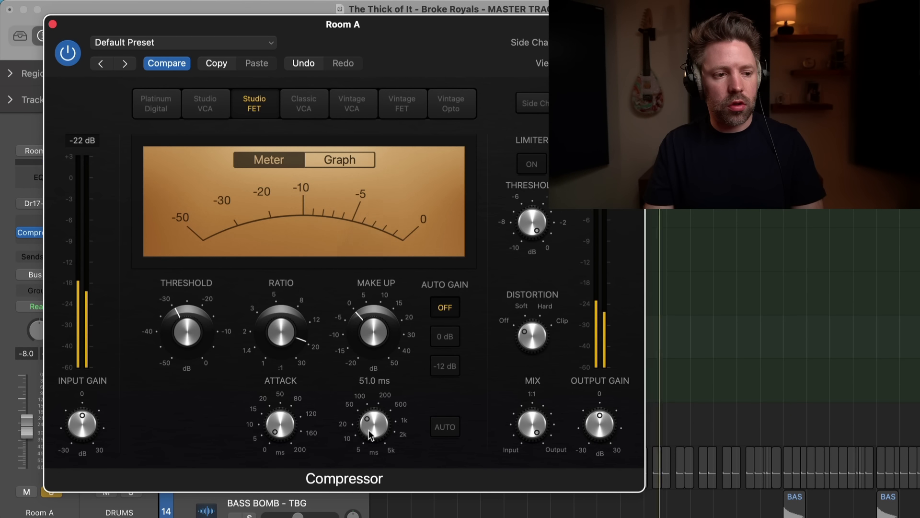
Compare automatic release with a manual 45.0 ms release on the Room A compressor, and leave automatic release on.
{"action": "left_click", "coordinate": [438, 428]}
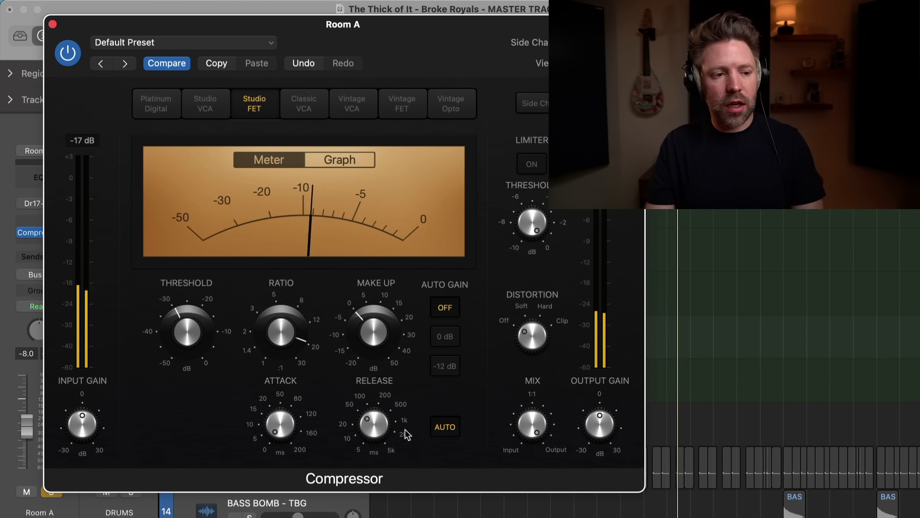
{"action": "left_click", "coordinate": [438, 426]}
{"action": "left_click_drag", "start_coordinate": [381, 425], "coordinate": [379, 426]}
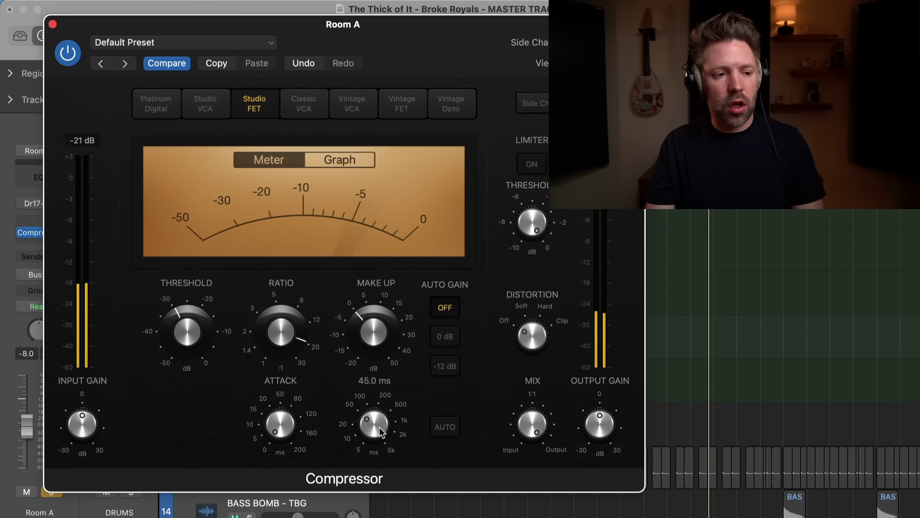
{"action": "left_click", "coordinate": [438, 424]}
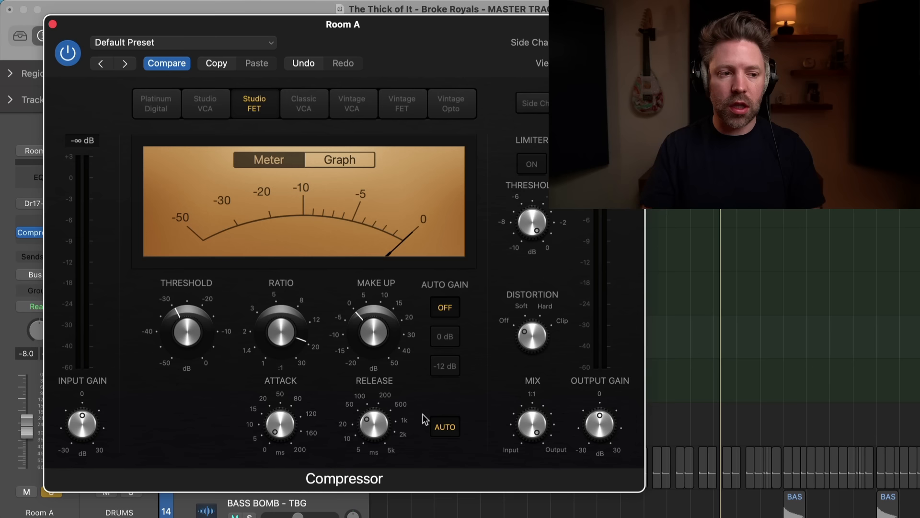
Raise the Room A compressor's make-up gain to between 5 and 10 dB and set its distortion to Soft.
{"action": "mouse_move", "coordinate": [376, 342]}
{"action": "left_click_drag", "start_coordinate": [381, 323], "coordinate": [375, 331]}
{"action": "key", "text": "space"}
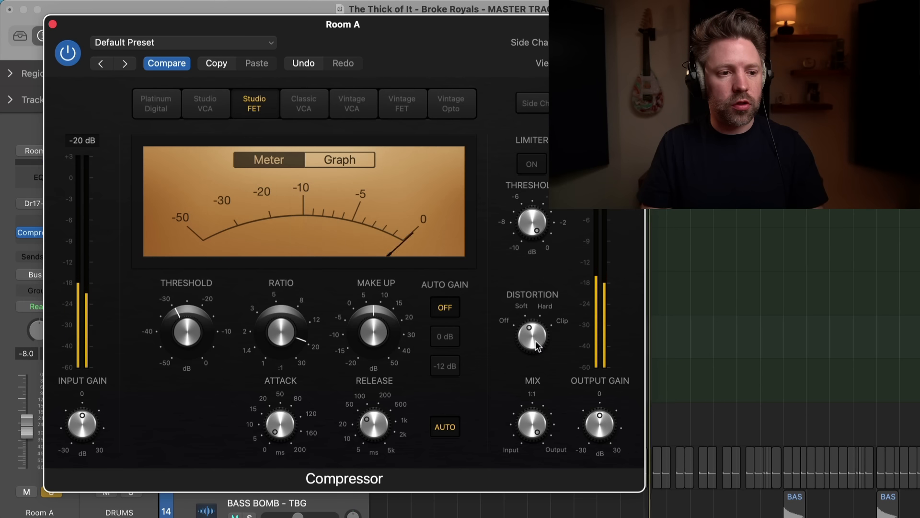
{"action": "mouse_move", "coordinate": [594, 424]}
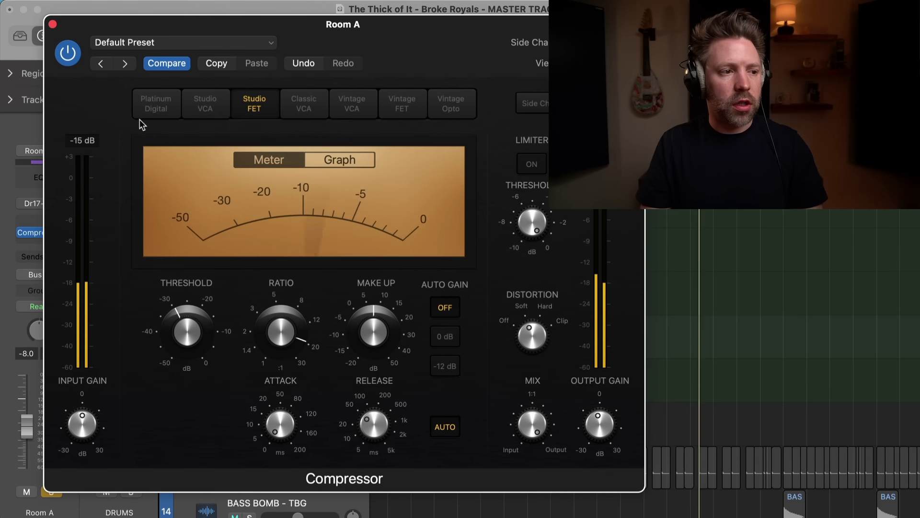
Compare the soloed Room A track with its compressor bypassed and engaged, close the compressor window, and stop playback.
{"action": "left_click", "coordinate": [66, 52]}
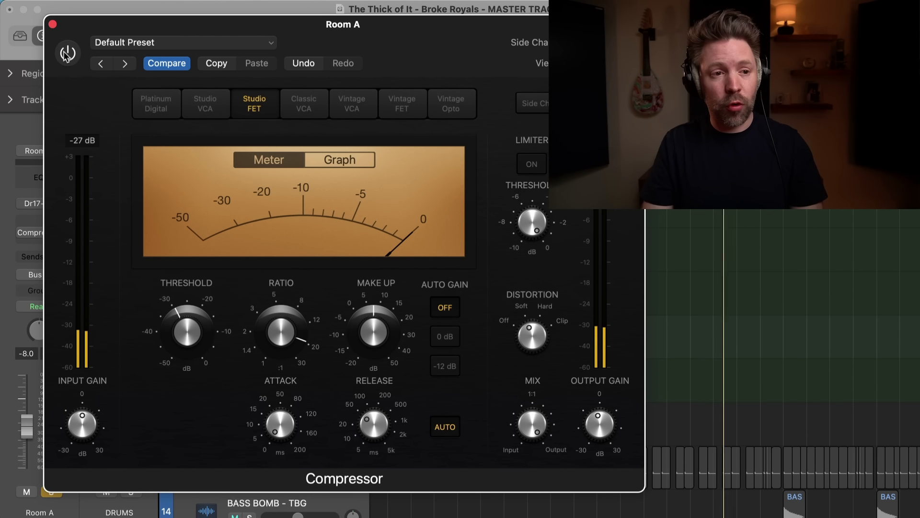
{"action": "left_click", "coordinate": [67, 53]}
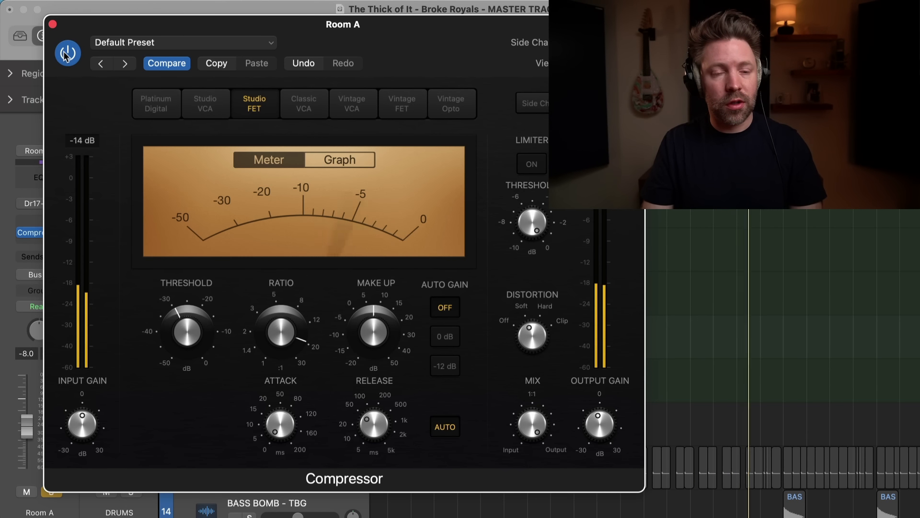
{"action": "left_click", "coordinate": [53, 24]}
{"action": "key", "text": "space"}
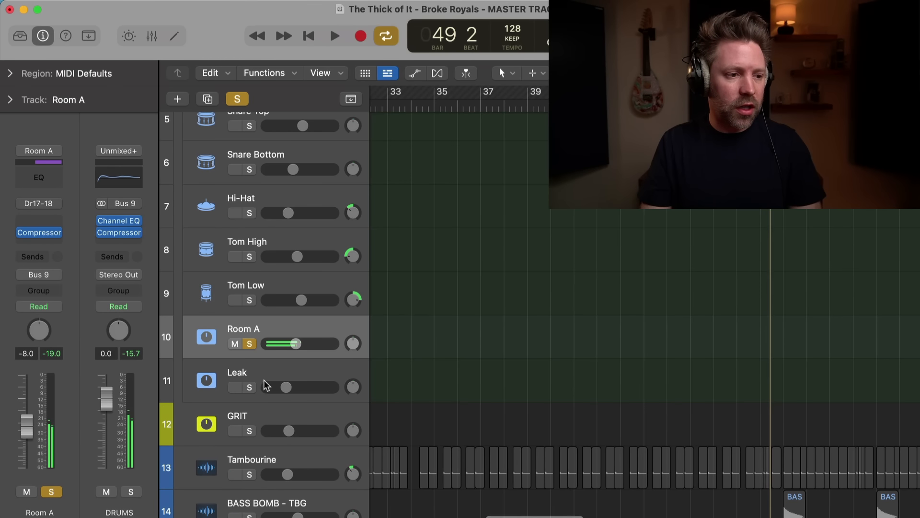
Solo the DRUMS track in place of Room A and start playback of the full drum mix.
{"action": "scroll", "coordinate": [258, 333], "scroll_direction": "up", "scroll_amount": 10}
{"action": "left_click", "coordinate": [249, 140]}
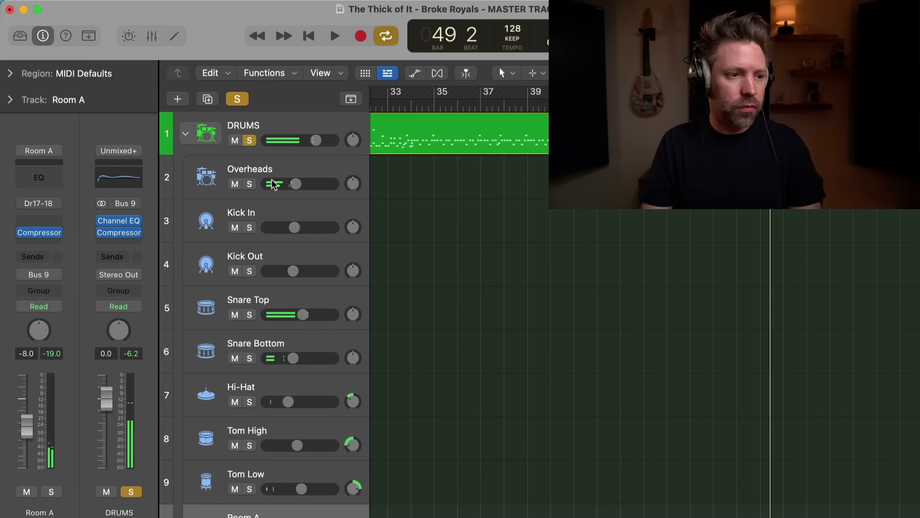
{"action": "key", "text": "space"}
{"action": "scroll", "coordinate": [297, 275], "scroll_direction": "down", "scroll_amount": 3}
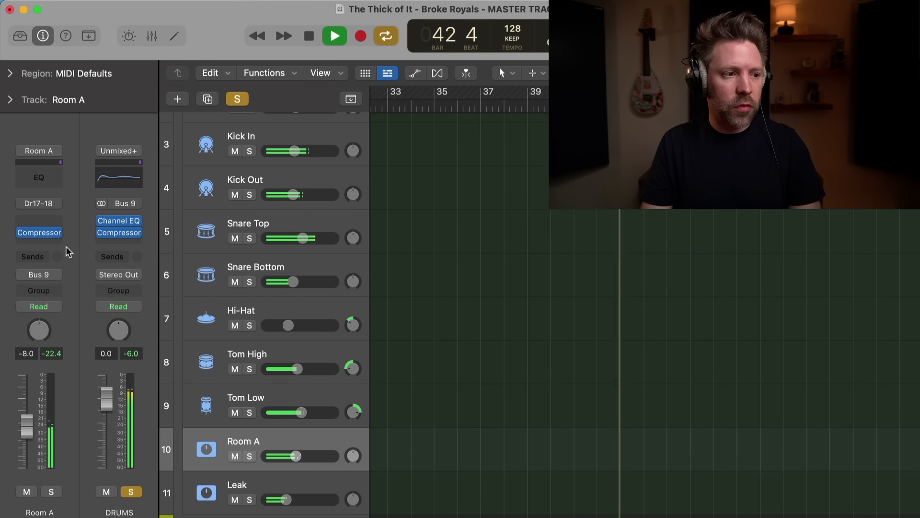
Compare the full drum mix with the Room A compressor bypassed and engaged, and stop playback with it on.
{"action": "left_click", "coordinate": [23, 234]}
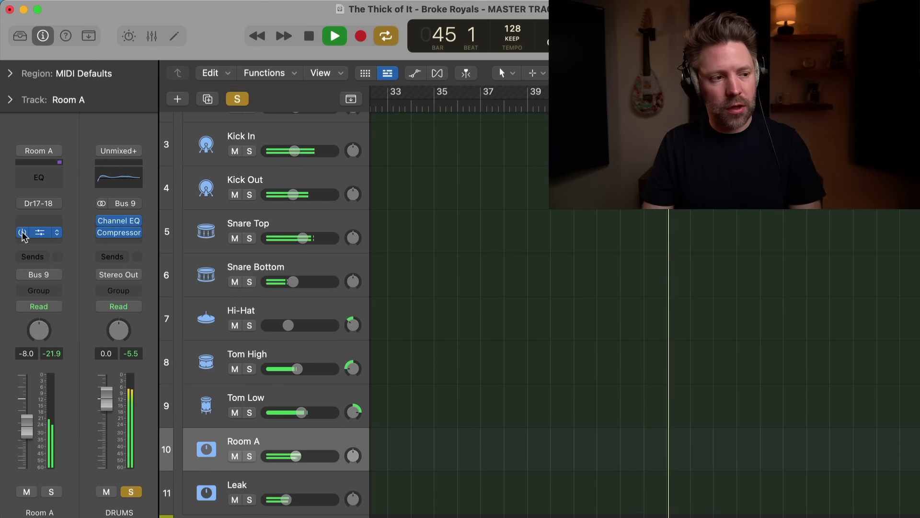
{"action": "left_click", "coordinate": [23, 234]}
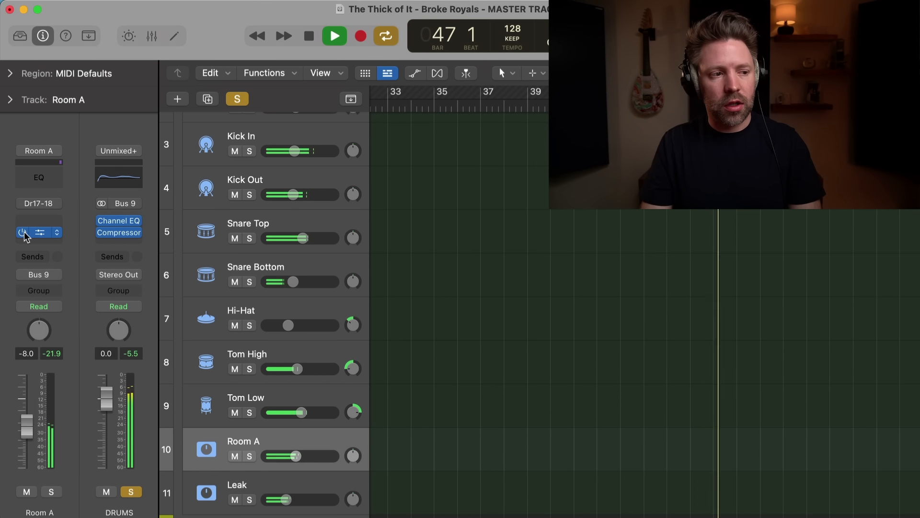
{"action": "key", "text": "space"}
Insert a Channel EQ before the Room A compressor, add a 12 dB/Oct low cut at 119 Hz, and close the EQ.
{"action": "left_click", "coordinate": [49, 221]}
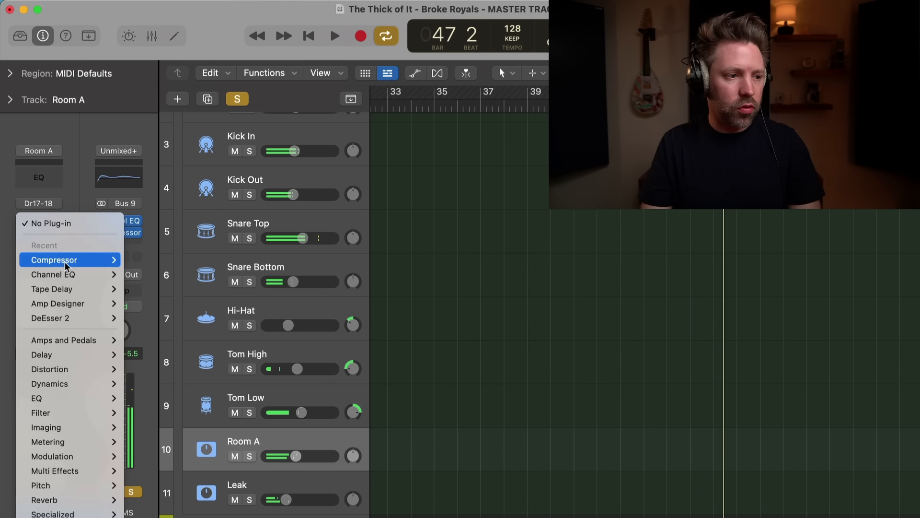
{"action": "mouse_move", "coordinate": [108, 274]}
{"action": "left_click", "coordinate": [137, 274]}
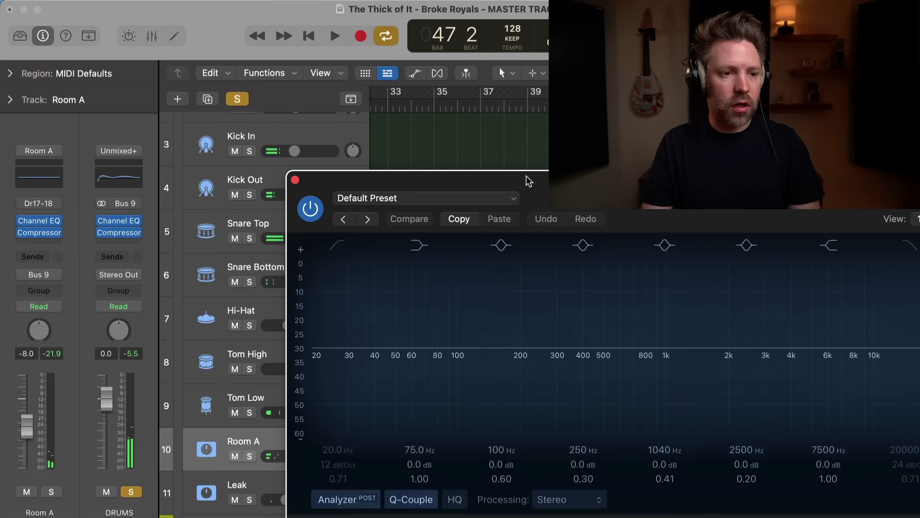
{"action": "key", "text": "space"}
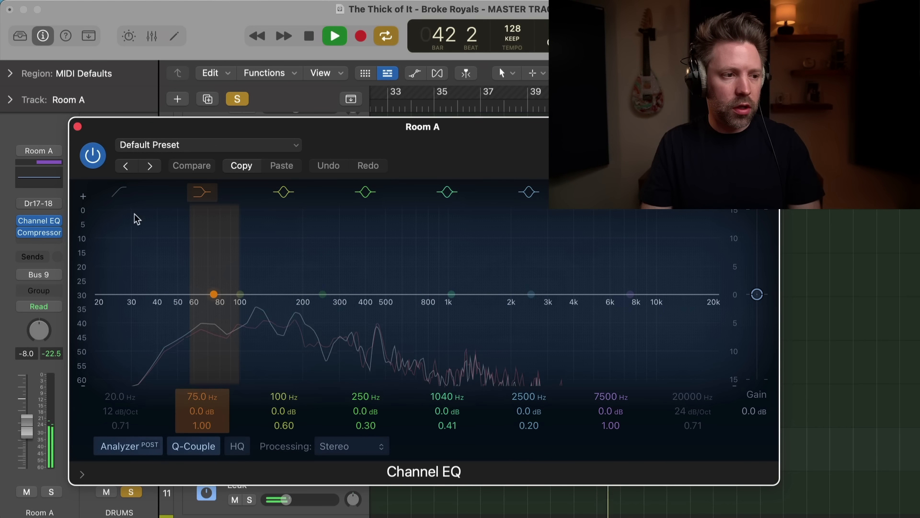
{"action": "left_click_drag", "start_coordinate": [126, 269], "coordinate": [286, 297]}
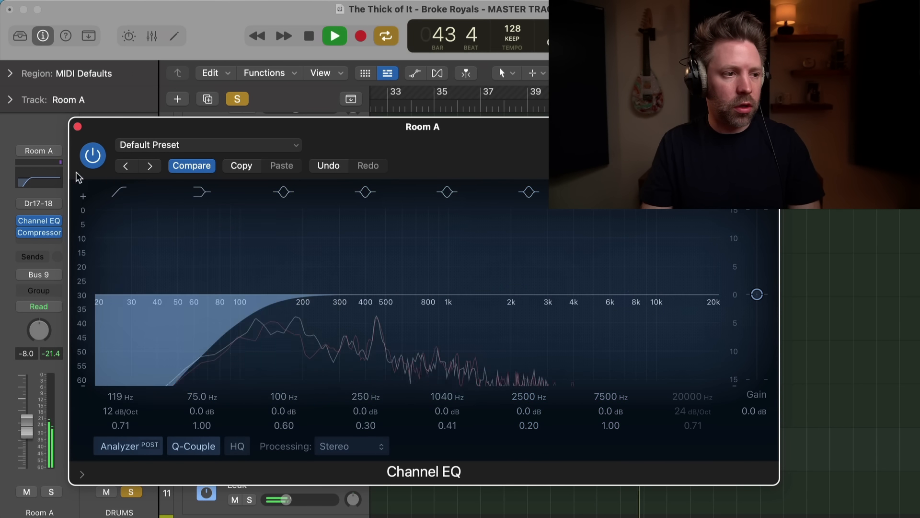
{"action": "left_click", "coordinate": [79, 127]}
Reopen the Room A compressor, move its window clear, and compare the drum mix with it bypassed and engaged.
{"action": "left_click", "coordinate": [40, 234]}
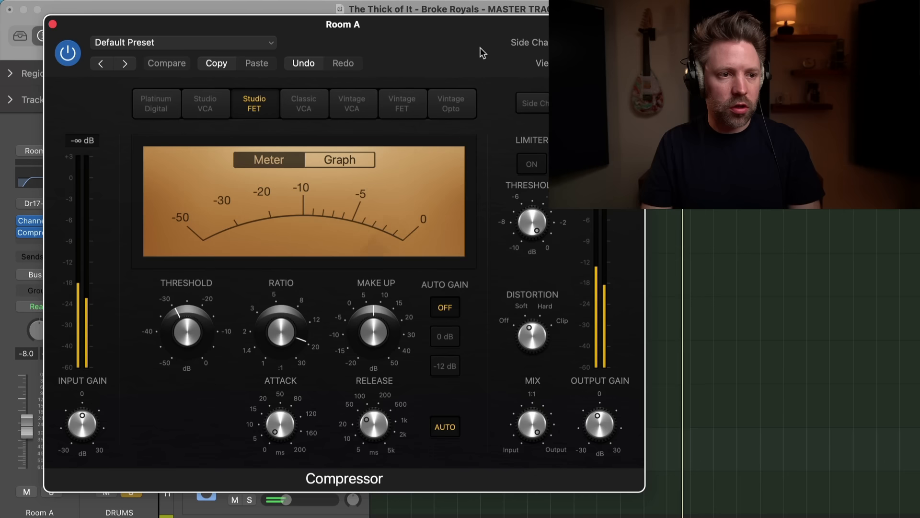
{"action": "left_click_drag", "start_coordinate": [439, 44], "coordinate": [419, 45]}
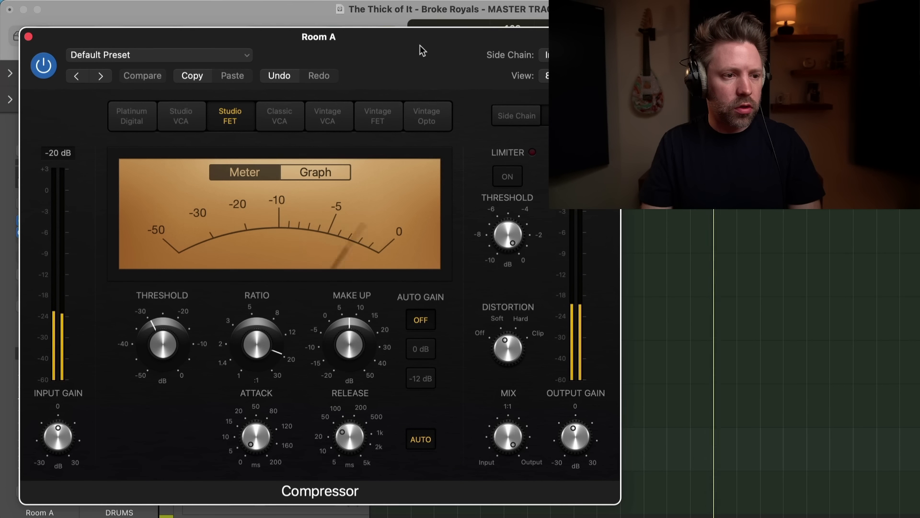
{"action": "left_click", "coordinate": [42, 67]}
{"action": "left_click", "coordinate": [42, 67]}
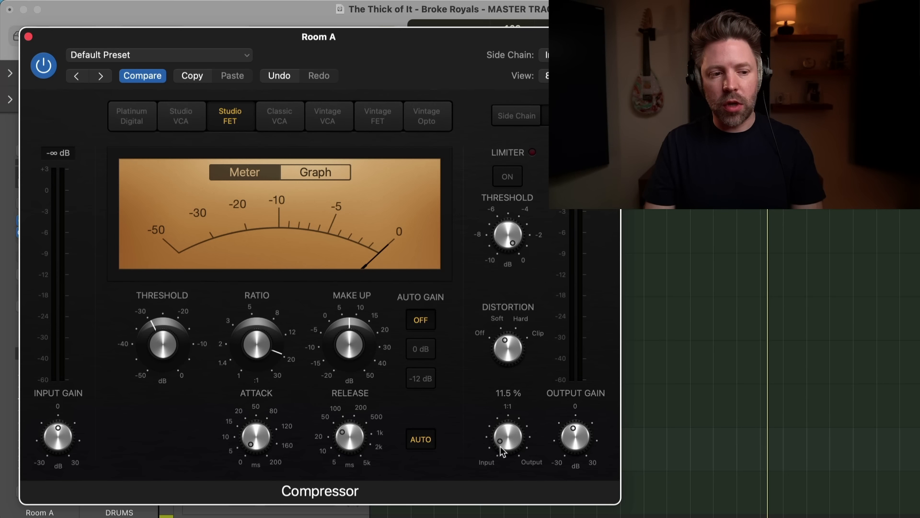
Audition the Room A compressor's mix at 0.0 % and return it to 100.0 %.
{"action": "left_click_drag", "start_coordinate": [504, 436], "coordinate": [504, 446]}
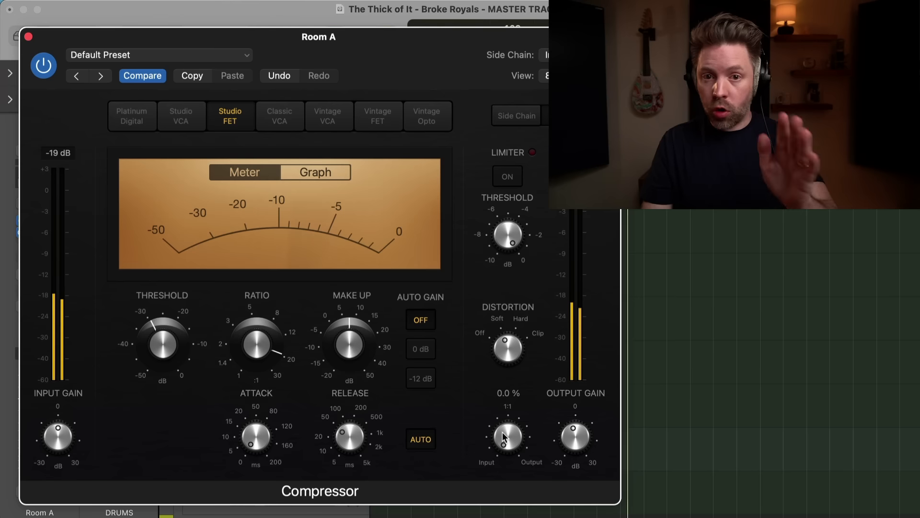
{"action": "left_click_drag", "start_coordinate": [502, 430], "coordinate": [536, 405]}
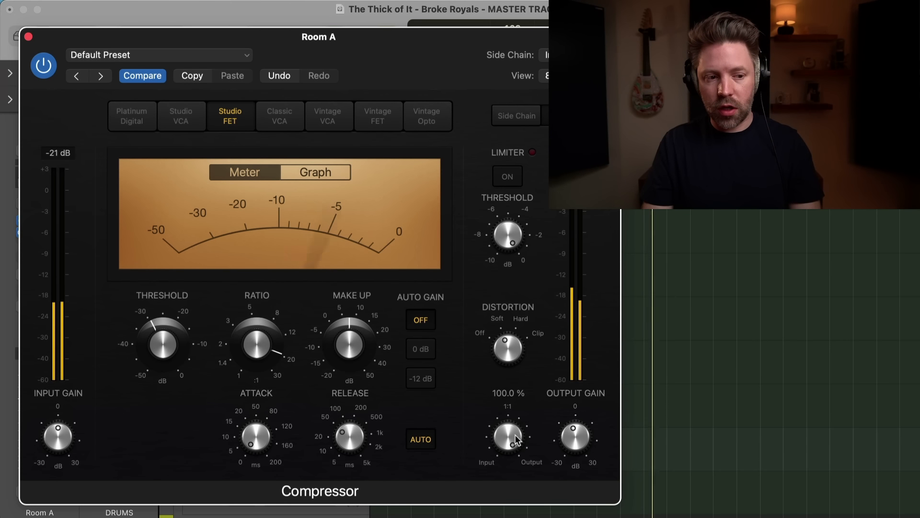
Set the Room A compressor's mix to 1:1, compare it bypassed and engaged, close it, and stop playback.
{"action": "left_click_drag", "start_coordinate": [511, 435], "coordinate": [506, 390]}
{"action": "left_click", "coordinate": [43, 66]}
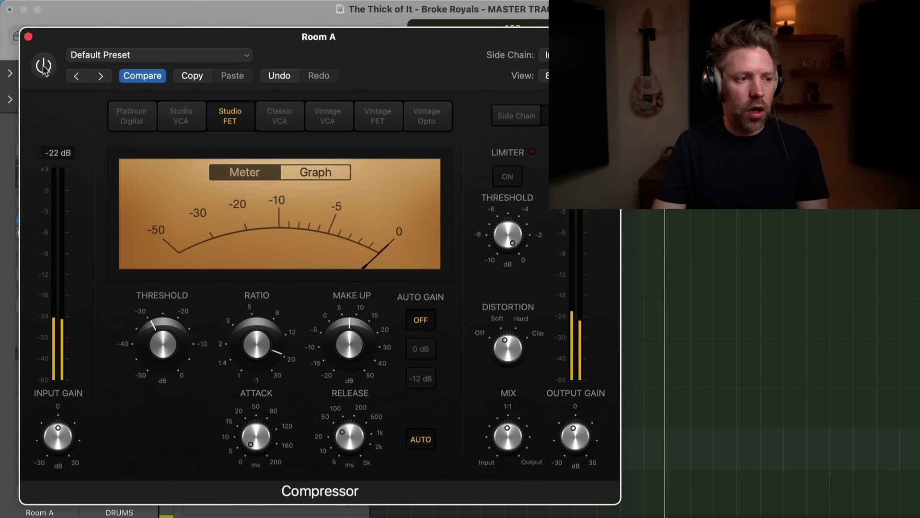
{"action": "left_click", "coordinate": [44, 66]}
{"action": "left_click", "coordinate": [28, 37]}
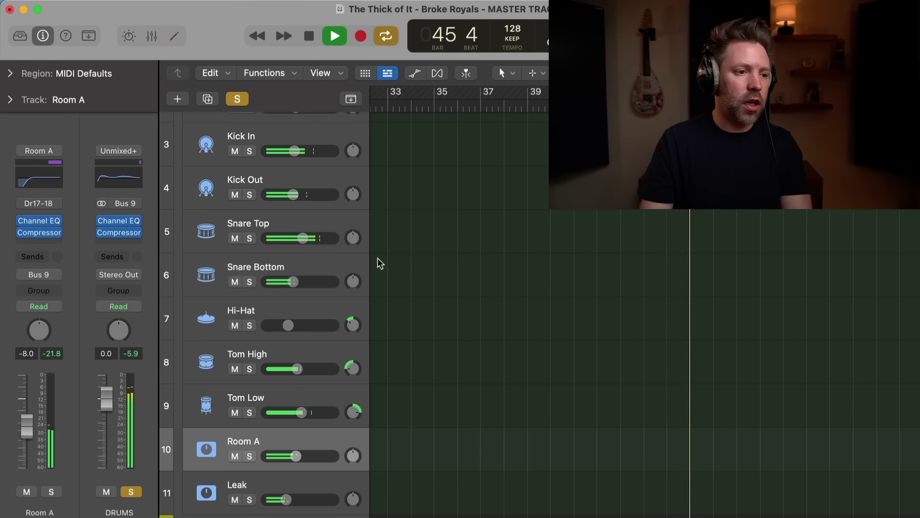
{"action": "key", "text": "space"}
Unsolo the DRUMS bus in the mixer and play the full song mix.
{"action": "scroll", "coordinate": [420, 357], "scroll_direction": "down", "scroll_amount": 2}
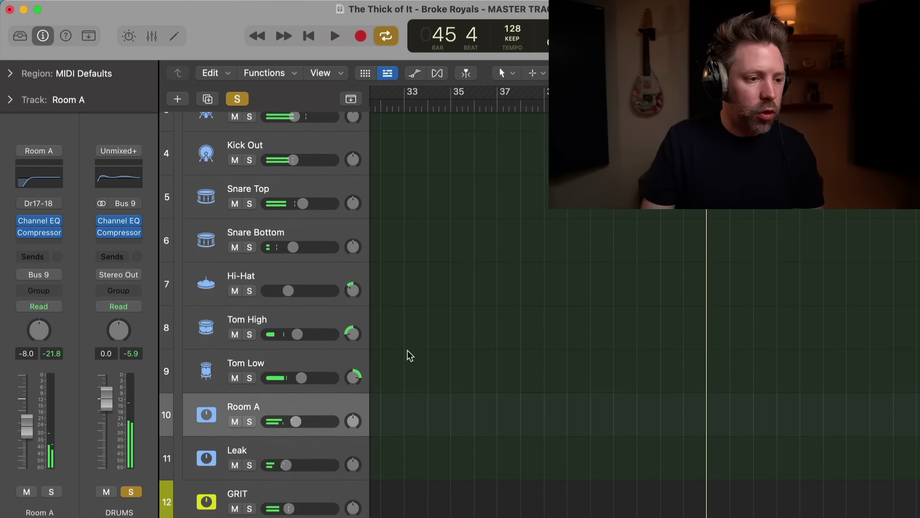
{"action": "key", "text": "x"}
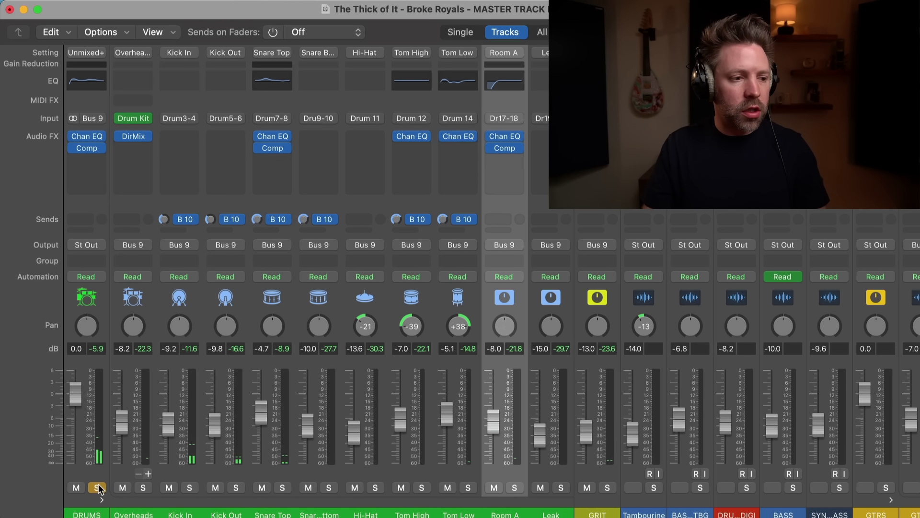
{"action": "key", "text": "x"}
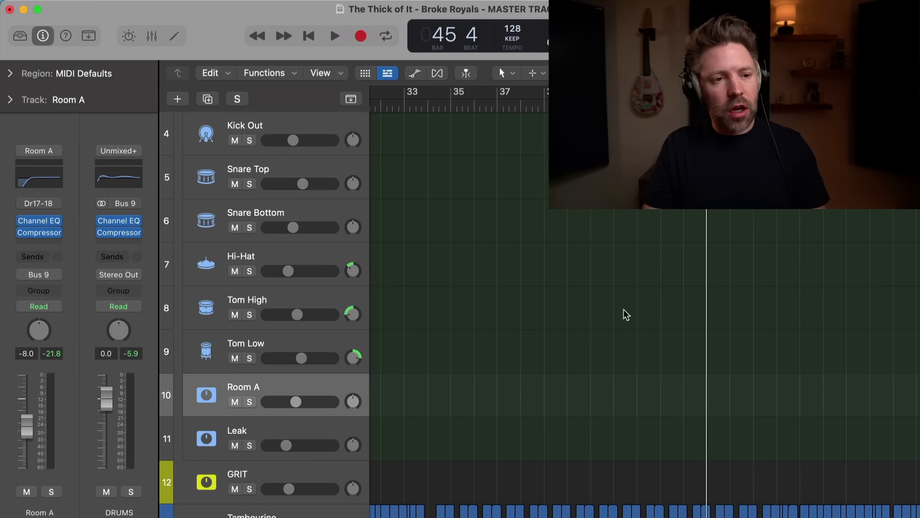
{"action": "key", "text": "space"}
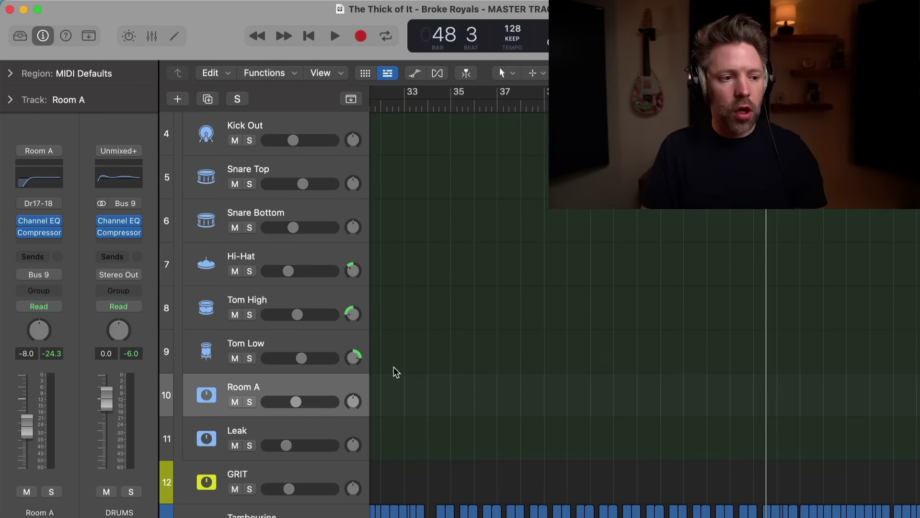
Select the Kick In, Kick Out, Snare Top and Snare Bottom channel strips together in the mixer.
{"action": "key", "text": "x"}
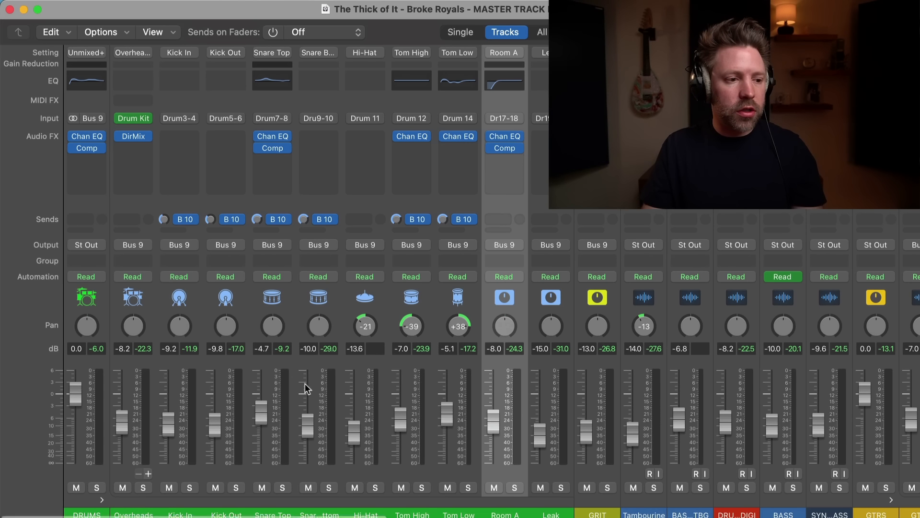
{"action": "left_click", "coordinate": [186, 475]}
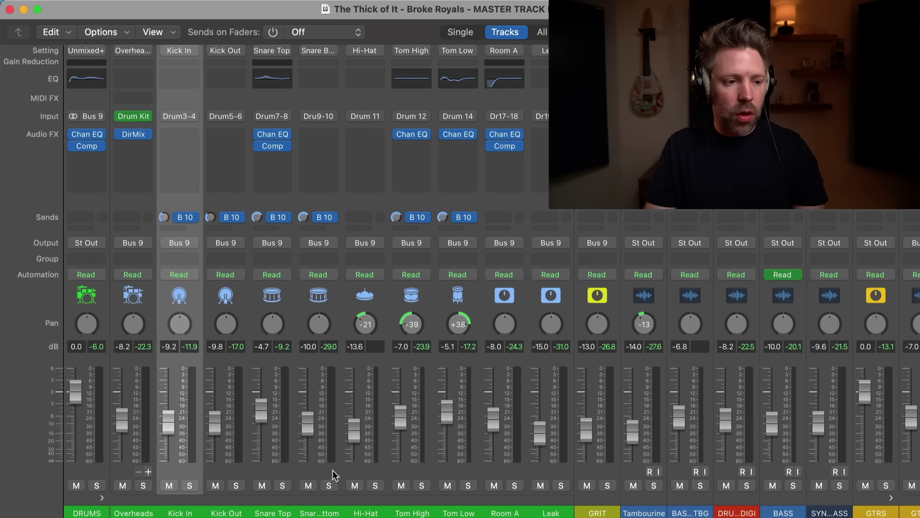
{"action": "left_click", "coordinate": [458, 470], "text": "shift"}
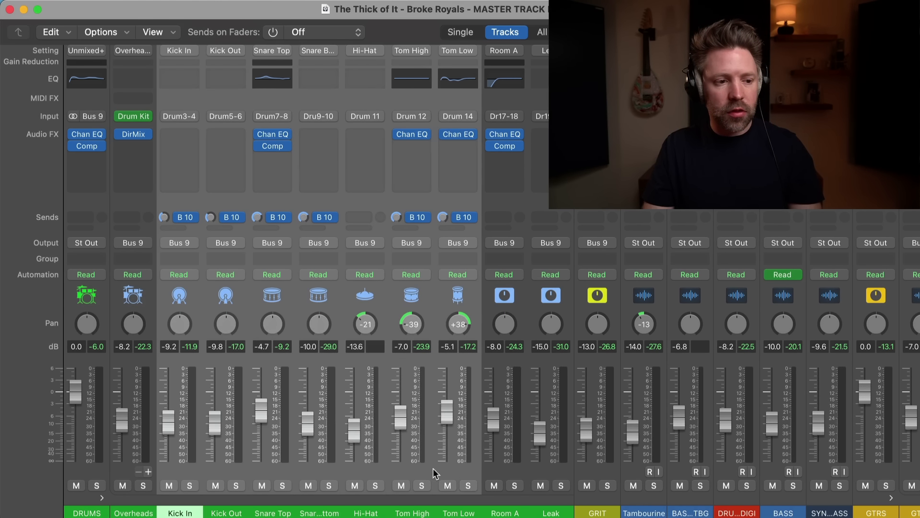
{"action": "left_click", "coordinate": [355, 476], "text": "super"}
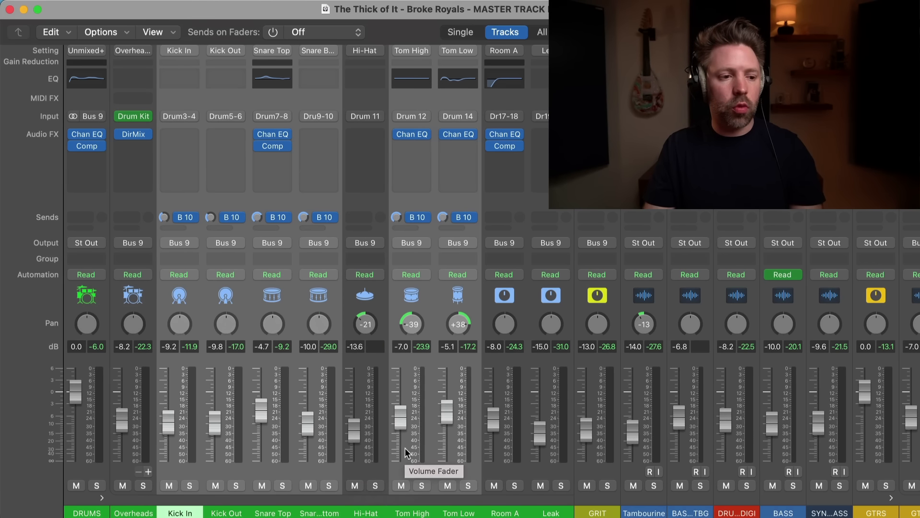
{"action": "left_click", "coordinate": [448, 467], "text": "super"}
{"action": "left_click", "coordinate": [397, 467], "text": "super"}
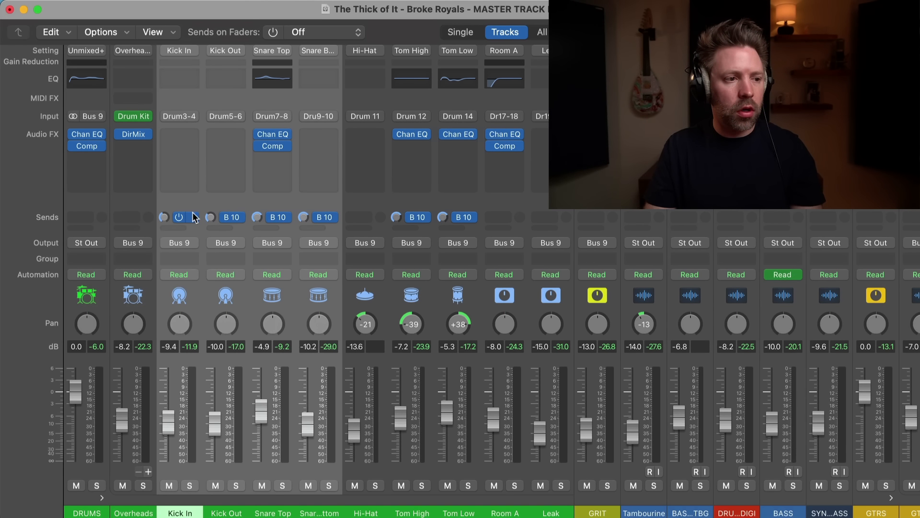
Add a send to Bus 11 at 0.0 dB on all the selected kick and snare channels.
{"action": "left_click", "coordinate": [183, 228]}
{"action": "mouse_move", "coordinate": [185, 245]}
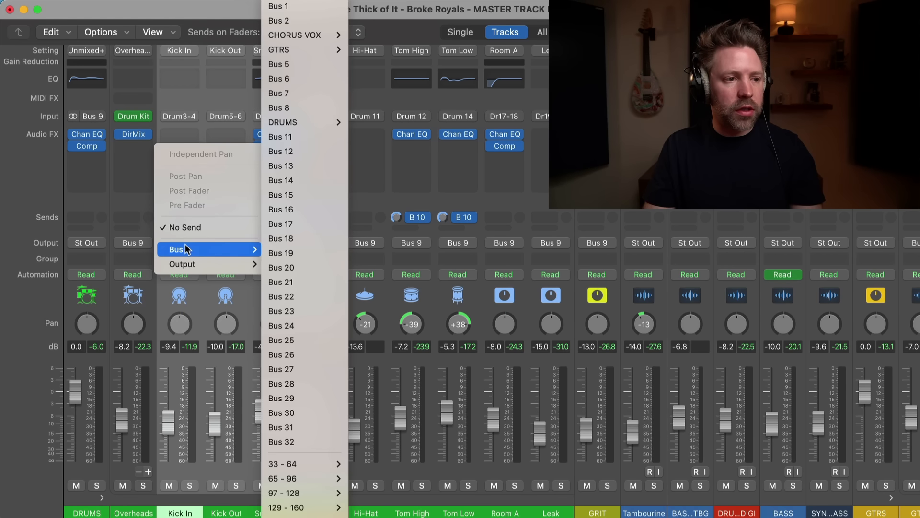
{"action": "left_click", "coordinate": [302, 144]}
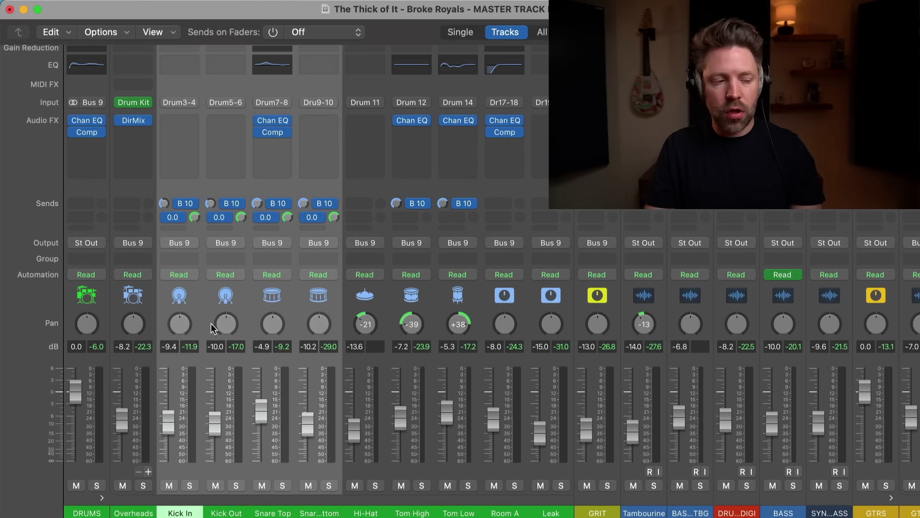
{"action": "left_click", "coordinate": [181, 218]}
{"action": "left_click", "coordinate": [139, 201]}
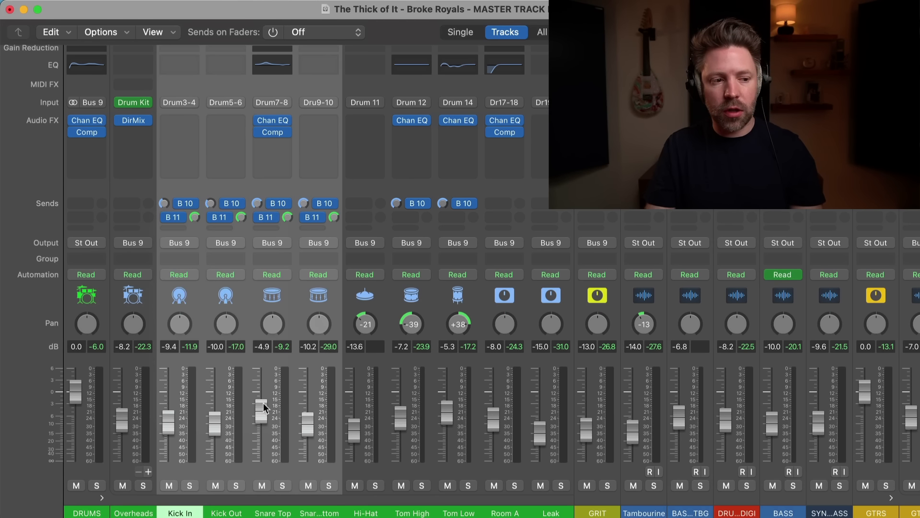
Find the new Bus 11 aux channel in the mixer and rename it PCOMP.
{"action": "scroll", "coordinate": [561, 379], "scroll_direction": "right", "scroll_amount": 15}
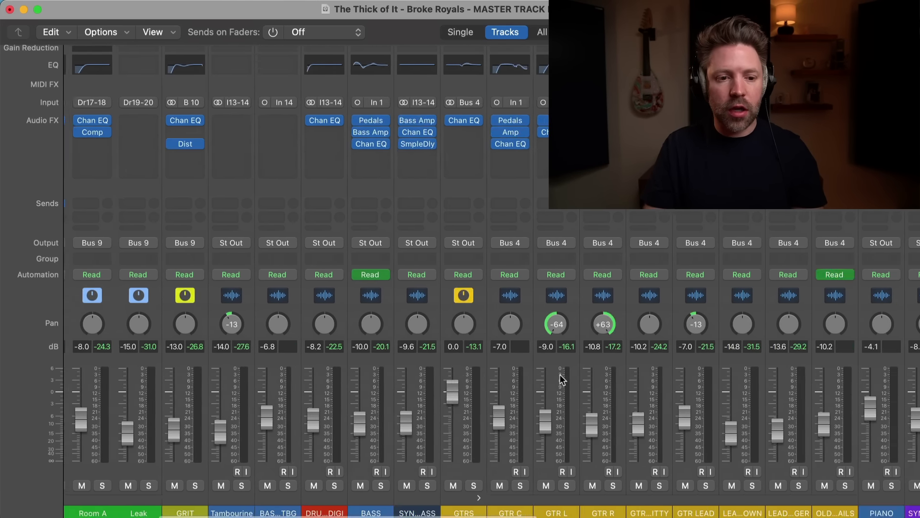
{"action": "left_click", "coordinate": [796, 469]}
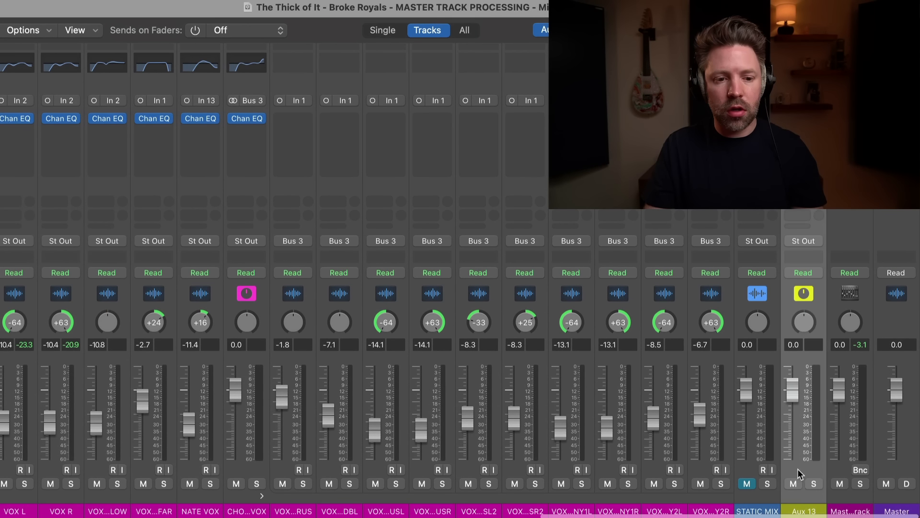
{"action": "double_click", "coordinate": [803, 509]}
{"action": "type", "text": "PCOM"}
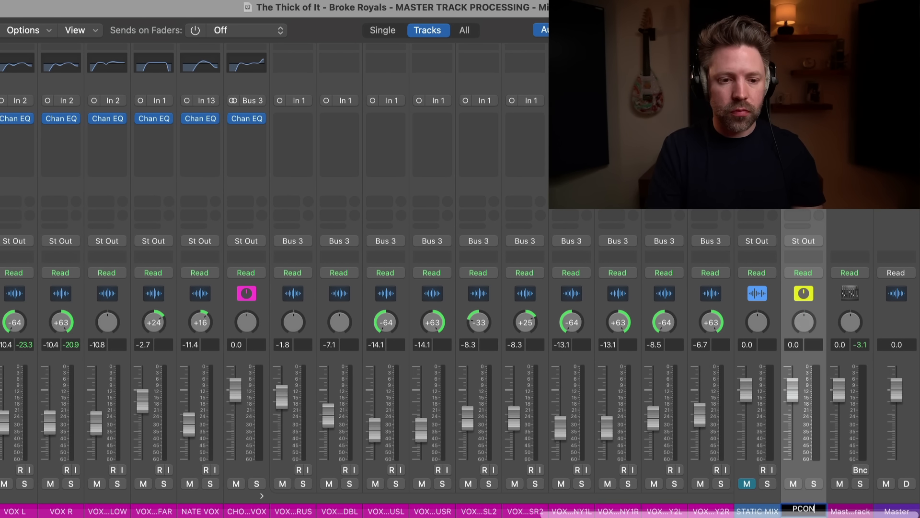
{"action": "type", "text": "P"}
{"action": "key", "text": "Return"}
Create a track for the PCOMP aux and place it directly below the Leak track.
{"action": "right_click", "coordinate": [806, 456]}
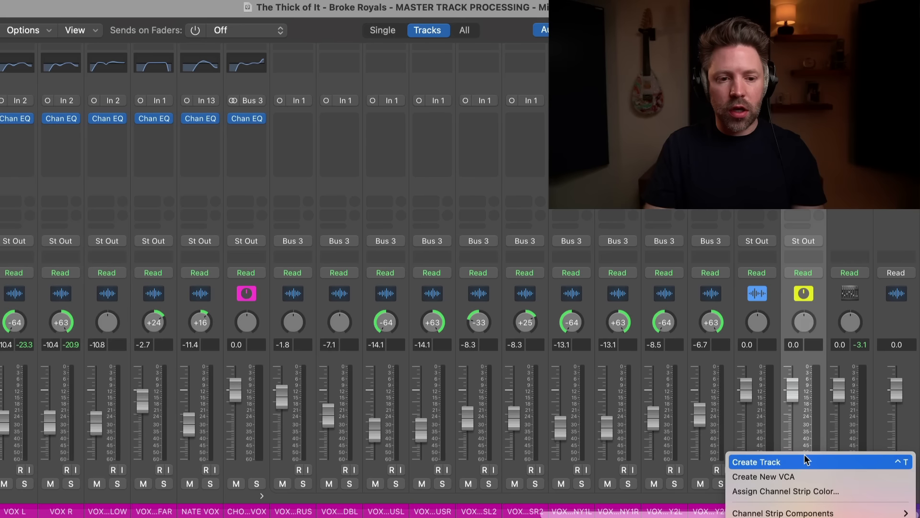
{"action": "left_click", "coordinate": [799, 462]}
{"action": "scroll", "coordinate": [767, 412], "scroll_direction": "left", "scroll_amount": 20}
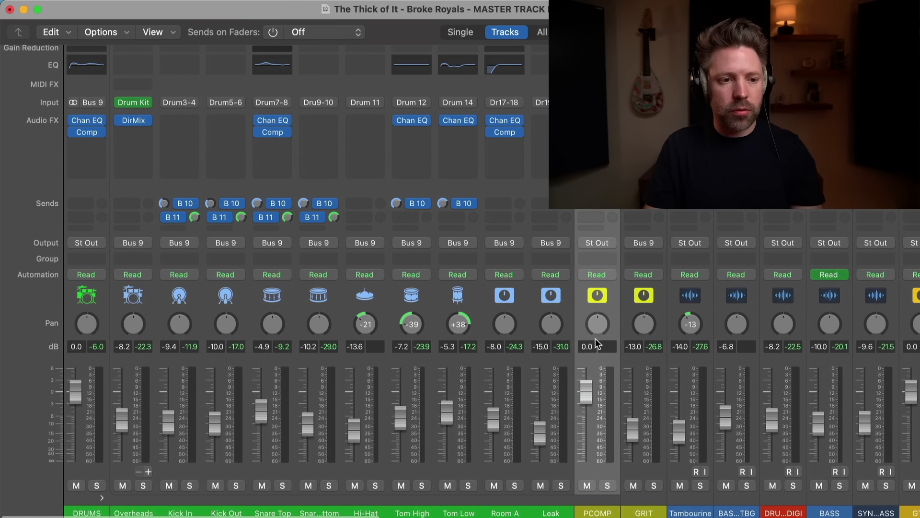
{"action": "key", "text": "x"}
{"action": "scroll", "coordinate": [322, 300], "scroll_direction": "down", "scroll_amount": 3}
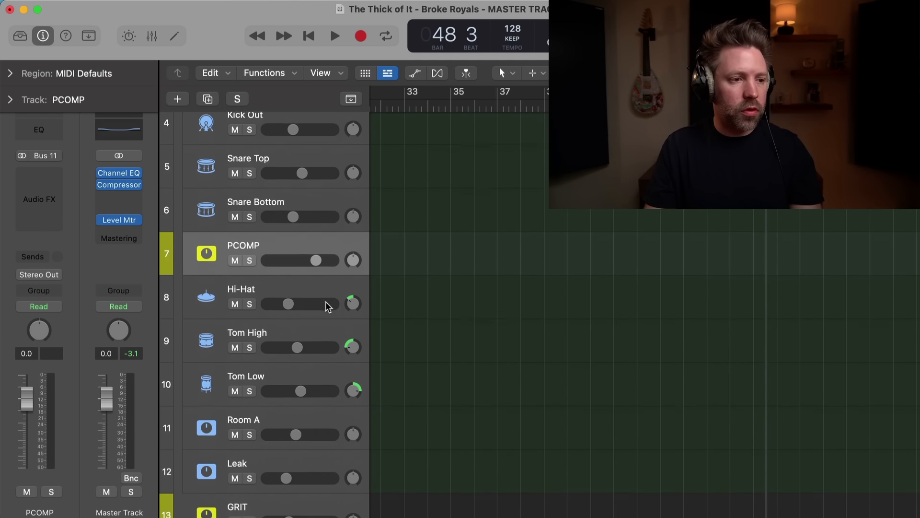
{"action": "left_click_drag", "start_coordinate": [263, 214], "coordinate": [277, 456]}
Insert a stereo Compressor in the second effect slot of the PCOMP channel and move its window clear.
{"action": "key", "text": "x"}
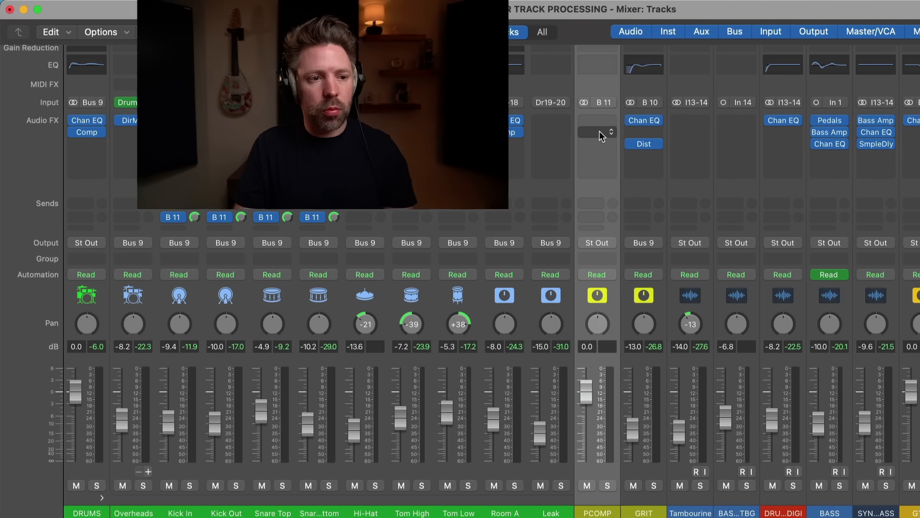
{"action": "left_click", "coordinate": [599, 131]}
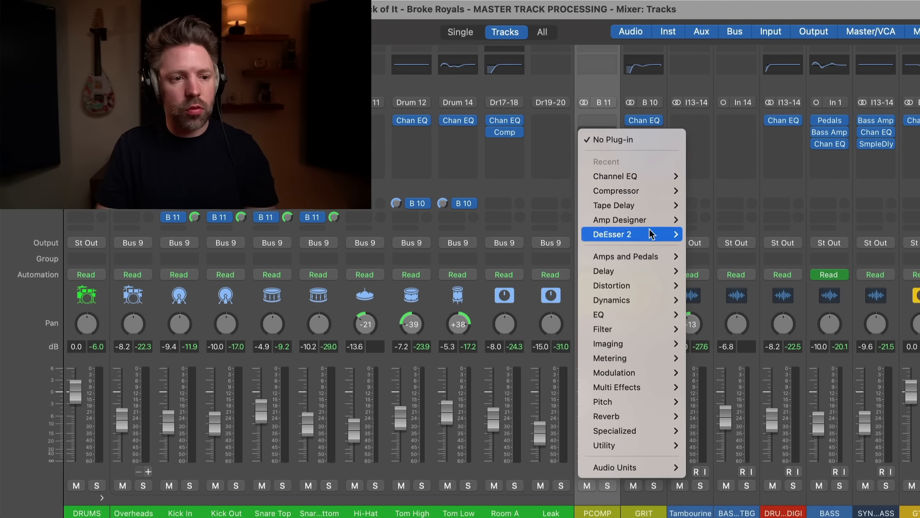
{"action": "mouse_move", "coordinate": [629, 193]}
{"action": "left_click", "coordinate": [703, 192]}
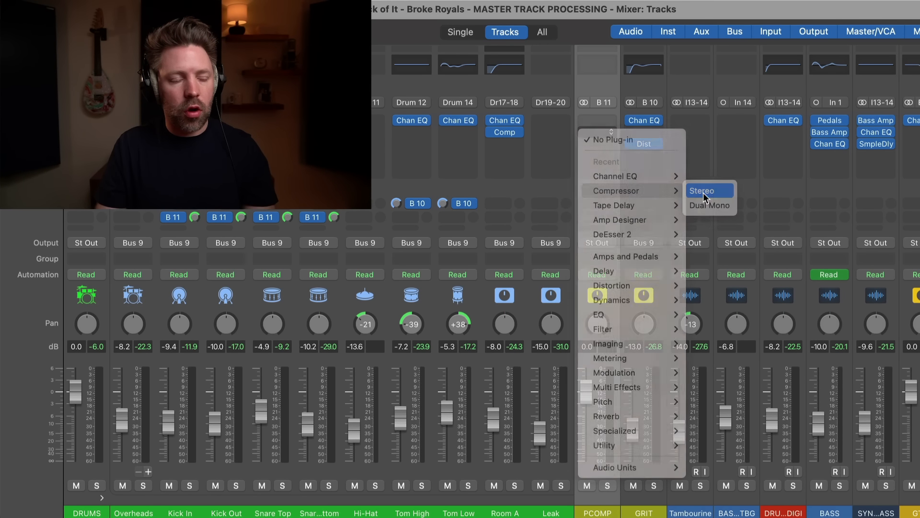
{"action": "left_click_drag", "start_coordinate": [599, 101], "coordinate": [324, 22]}
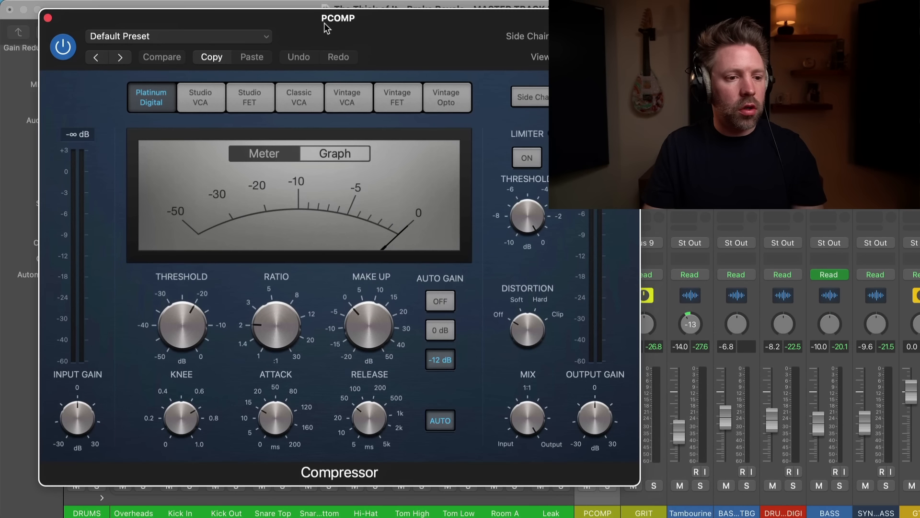
Play the soloed PCOMP channel, switch its compressor to the Vintage VCA model, and turn auto gain off.
{"action": "key", "text": "space"}
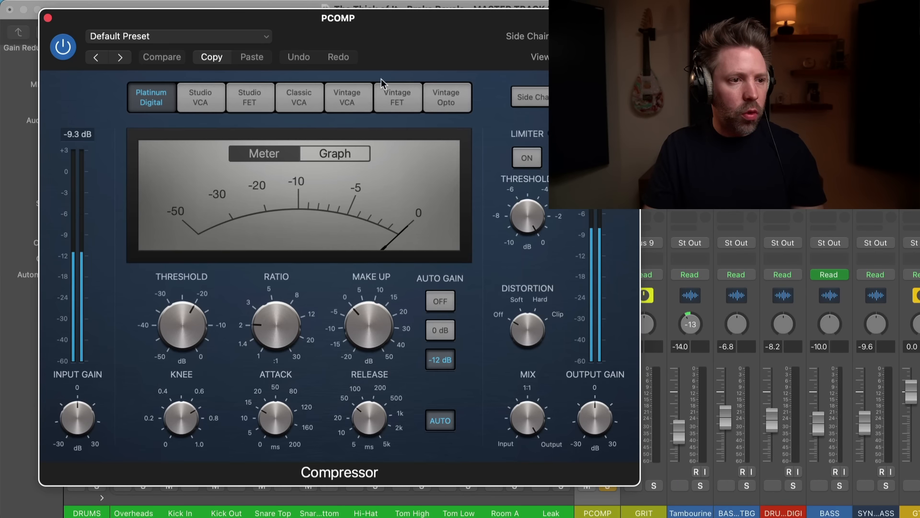
{"action": "left_click", "coordinate": [435, 100]}
{"action": "left_click", "coordinate": [353, 101]}
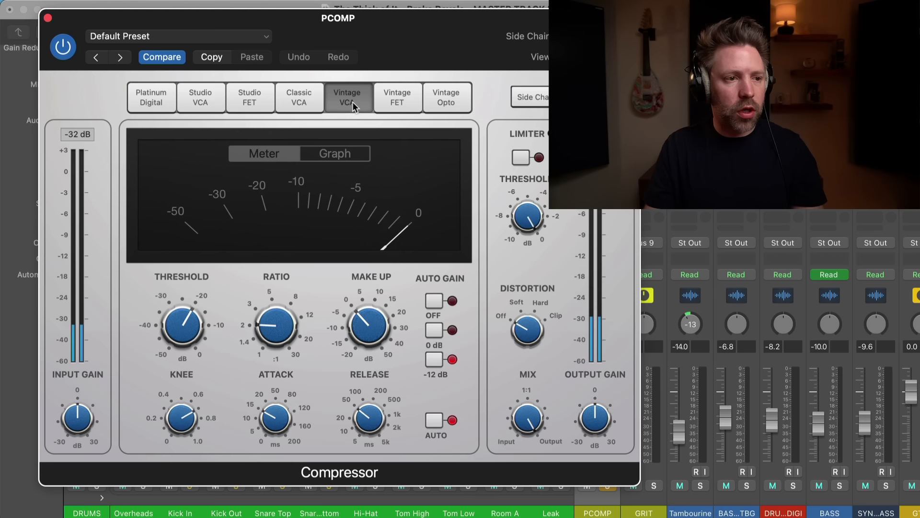
{"action": "left_click_drag", "start_coordinate": [411, 44], "coordinate": [381, 47]}
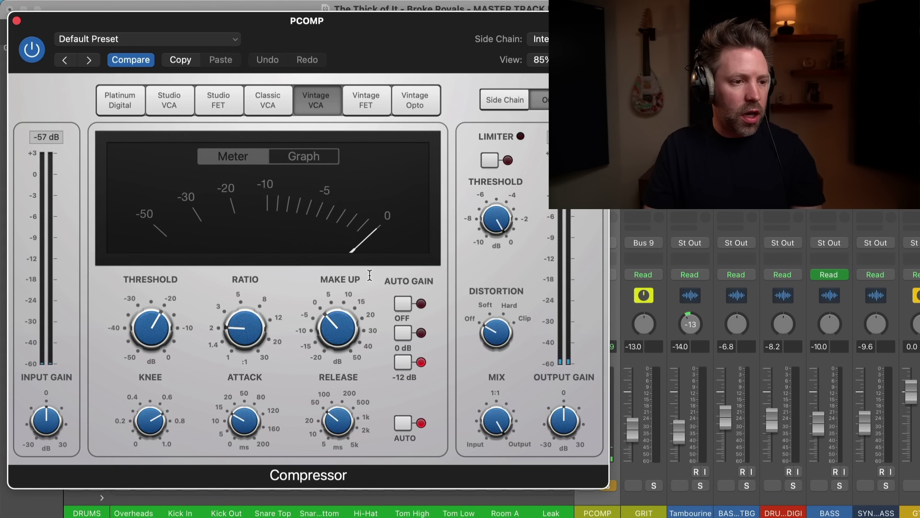
{"action": "left_click", "coordinate": [409, 304]}
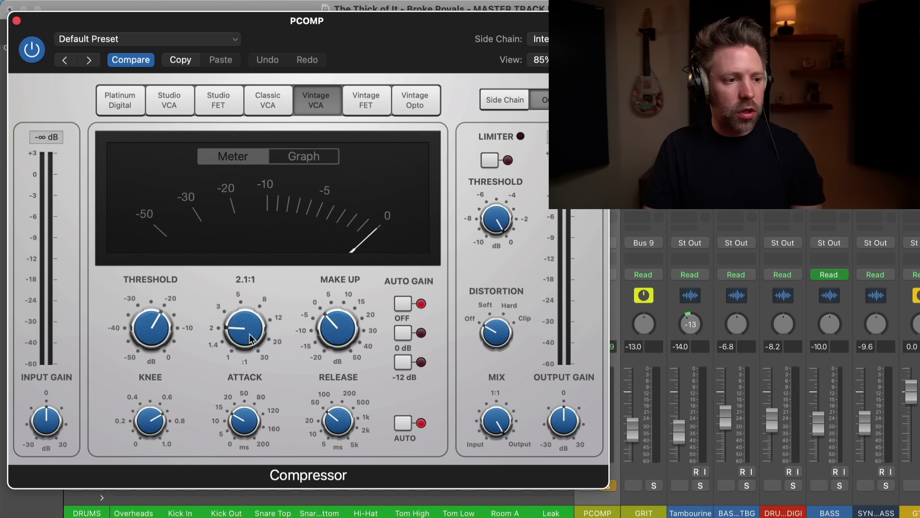
Set the PCOMP compressor's ratio to 10.0:1 and lower its threshold to -26.5 dB.
{"action": "left_click_drag", "start_coordinate": [246, 317], "coordinate": [257, 260]}
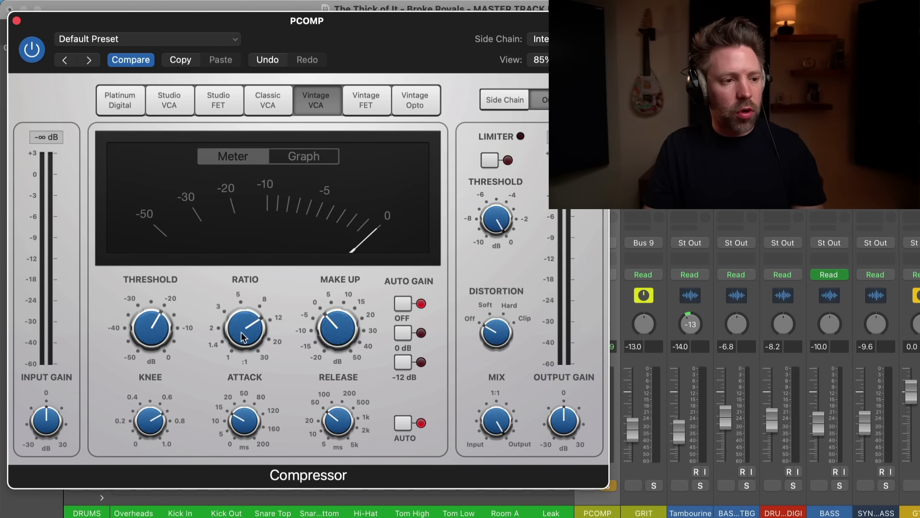
{"action": "left_click_drag", "start_coordinate": [136, 323], "coordinate": [155, 327]}
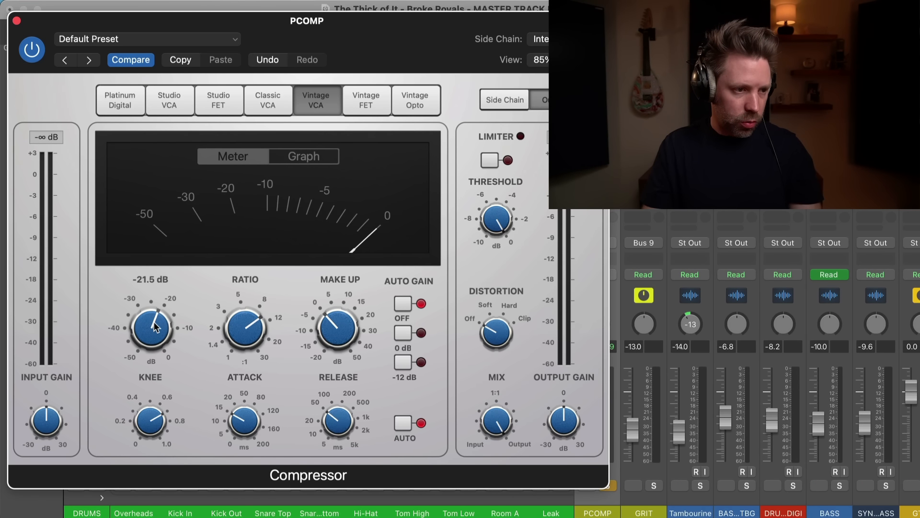
{"action": "left_click", "coordinate": [249, 431]}
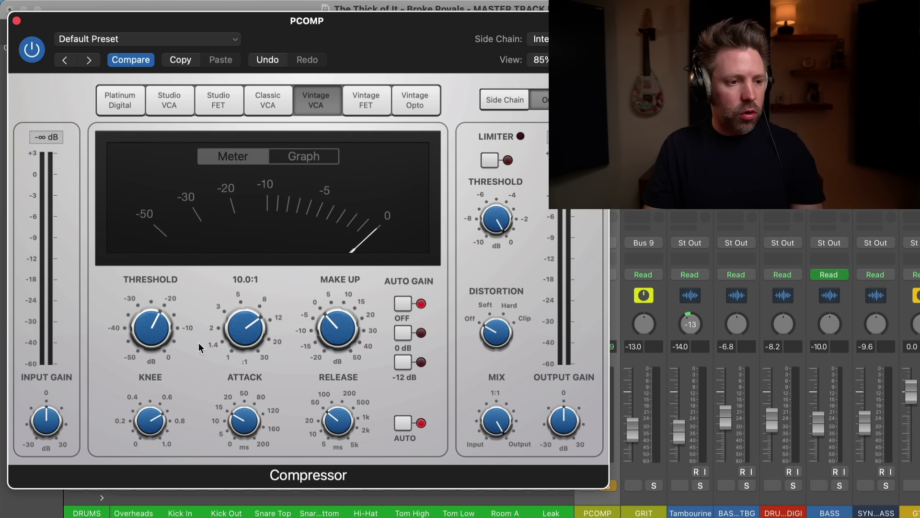
{"action": "left_click_drag", "start_coordinate": [148, 330], "coordinate": [149, 344]}
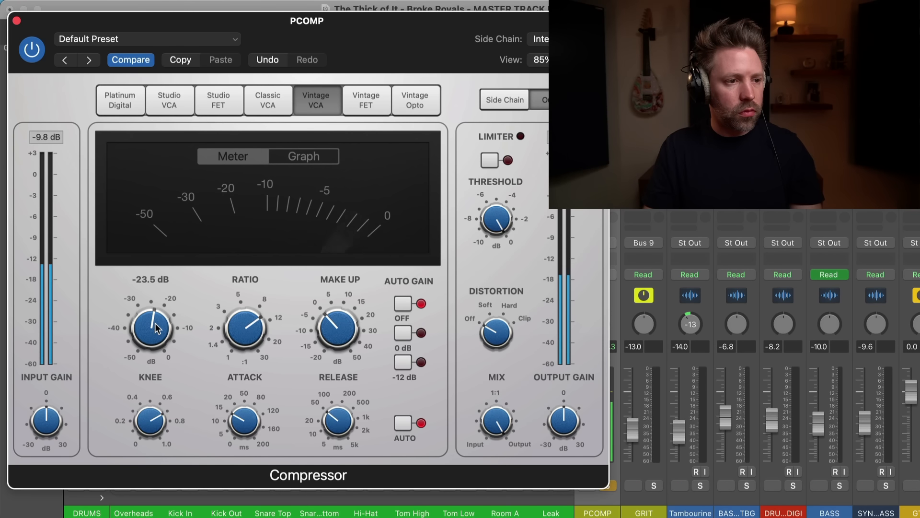
{"action": "left_click_drag", "start_coordinate": [159, 324], "coordinate": [157, 329]}
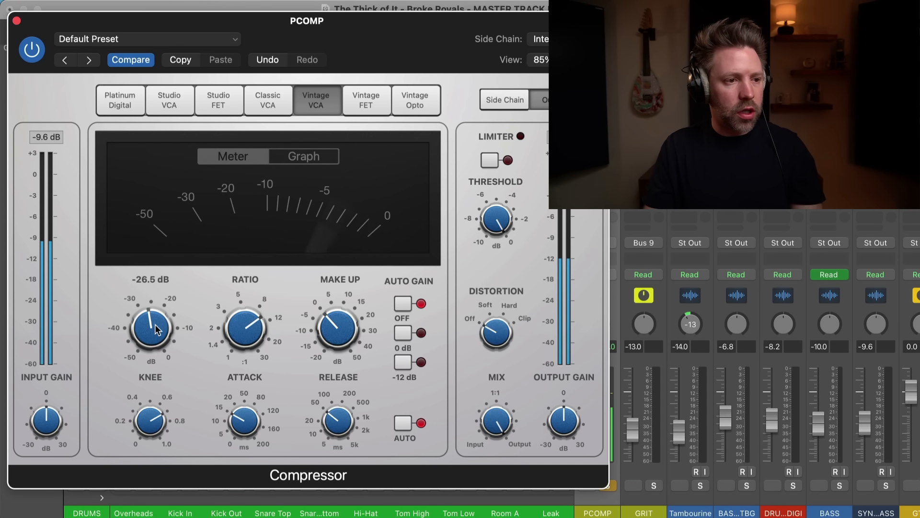
Set the PCOMP compressor's make-up to 5.0 dB, attack to 14.0 ms, and release to 120.0 ms with auto release off.
{"action": "left_click_drag", "start_coordinate": [337, 326], "coordinate": [338, 311]}
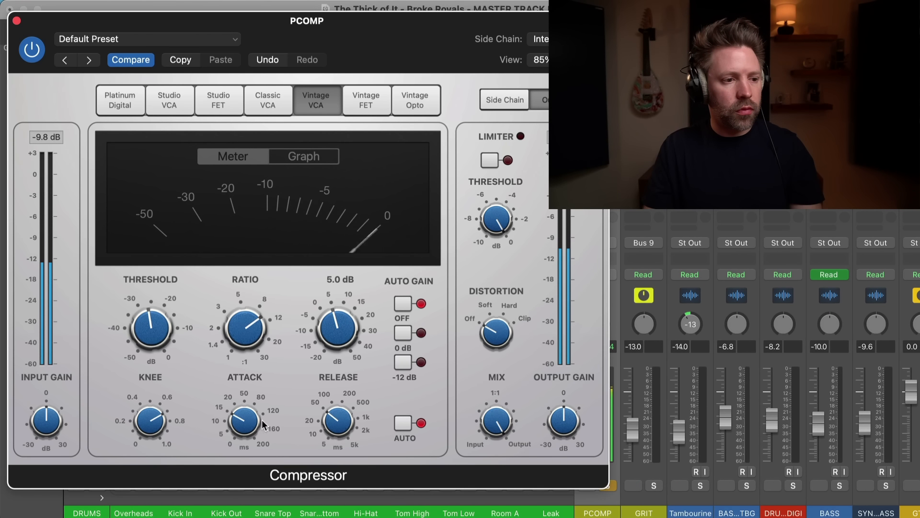
{"action": "left_click", "coordinate": [244, 426]}
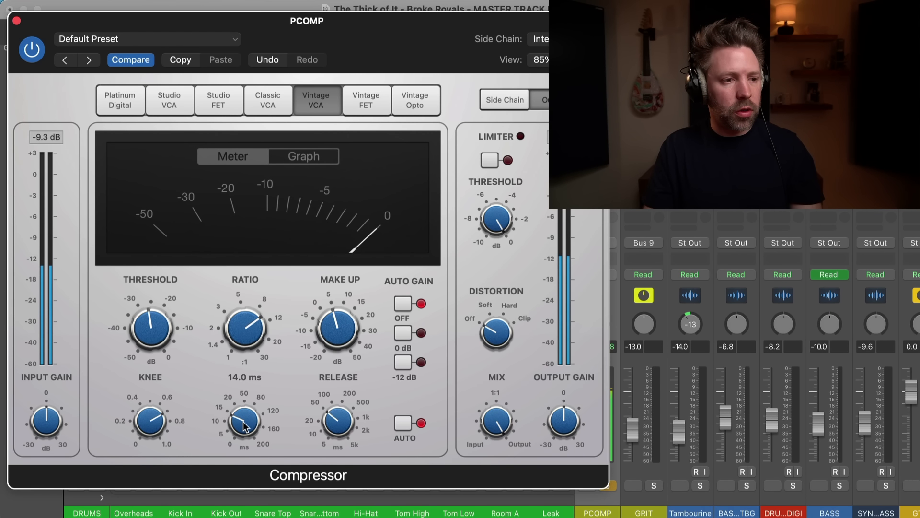
{"action": "left_click", "coordinate": [403, 422]}
{"action": "left_click_drag", "start_coordinate": [324, 428], "coordinate": [329, 420]}
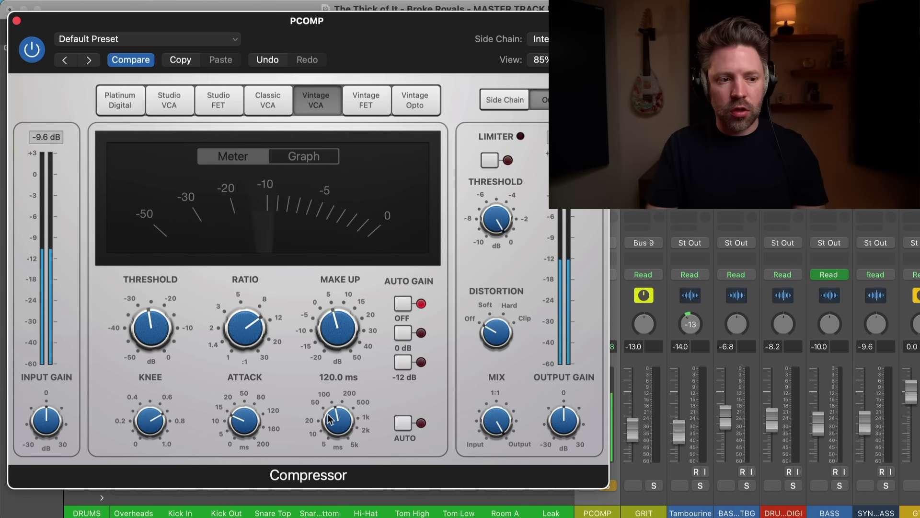
Set the PCOMP compressor's distortion to Soft and slightly lower its output gain.
{"action": "mouse_move", "coordinate": [499, 419]}
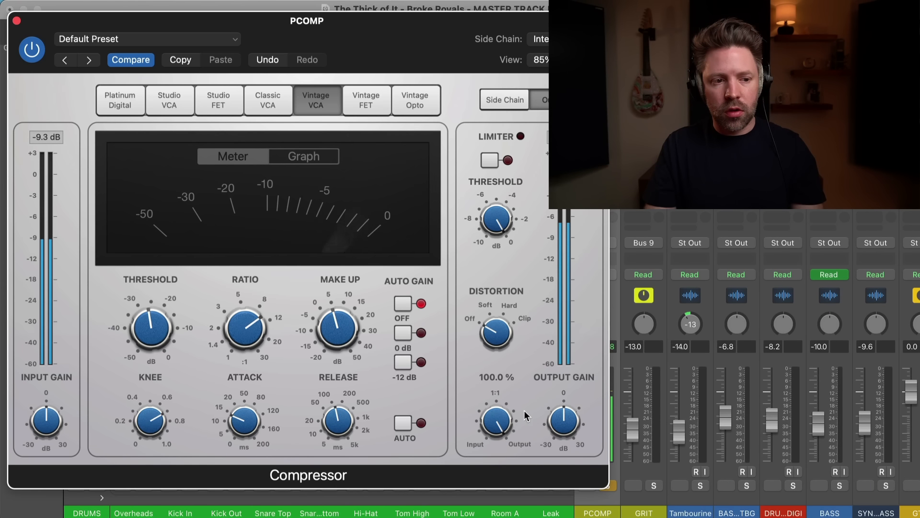
{"action": "mouse_move", "coordinate": [331, 349]}
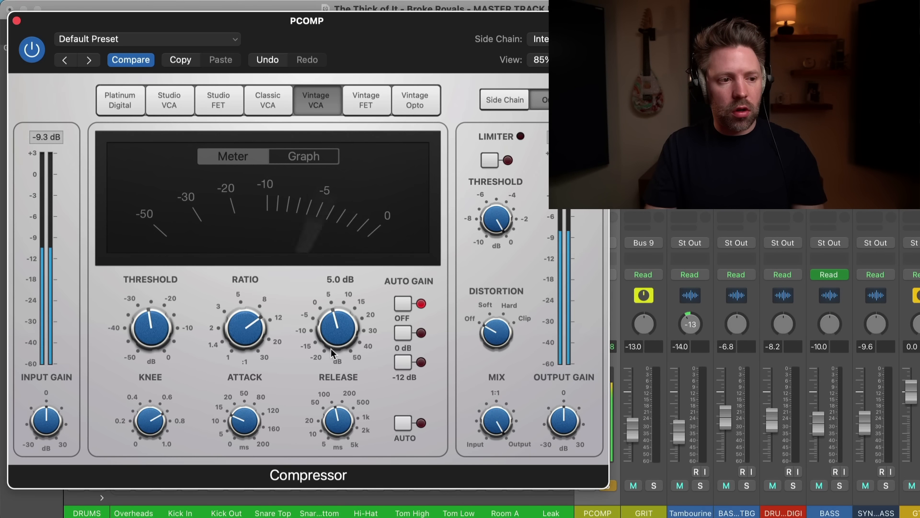
{"action": "mouse_move", "coordinate": [484, 360]}
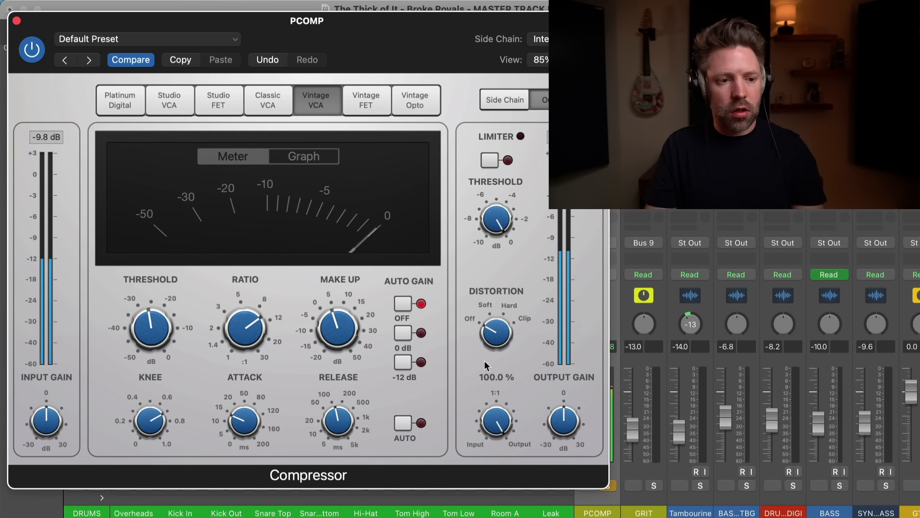
{"action": "left_click_drag", "start_coordinate": [494, 333], "coordinate": [494, 327]}
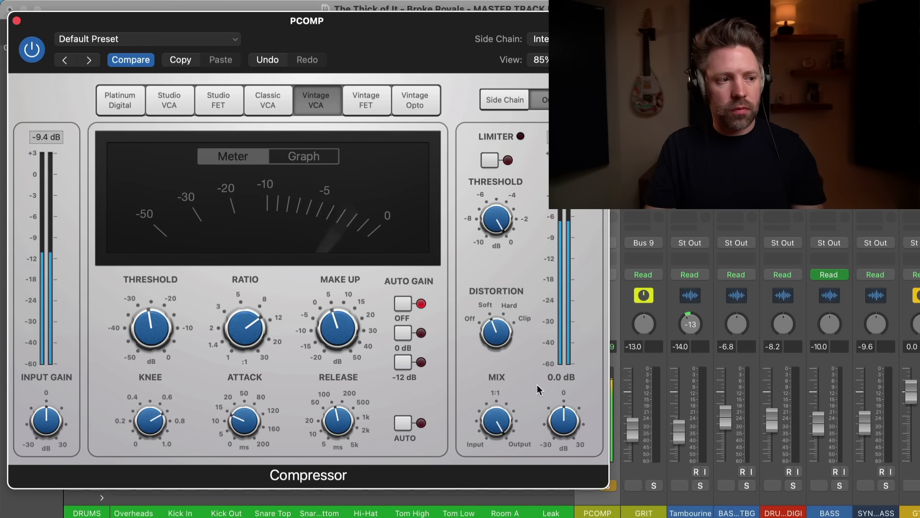
{"action": "left_click_drag", "start_coordinate": [547, 418], "coordinate": [546, 424]}
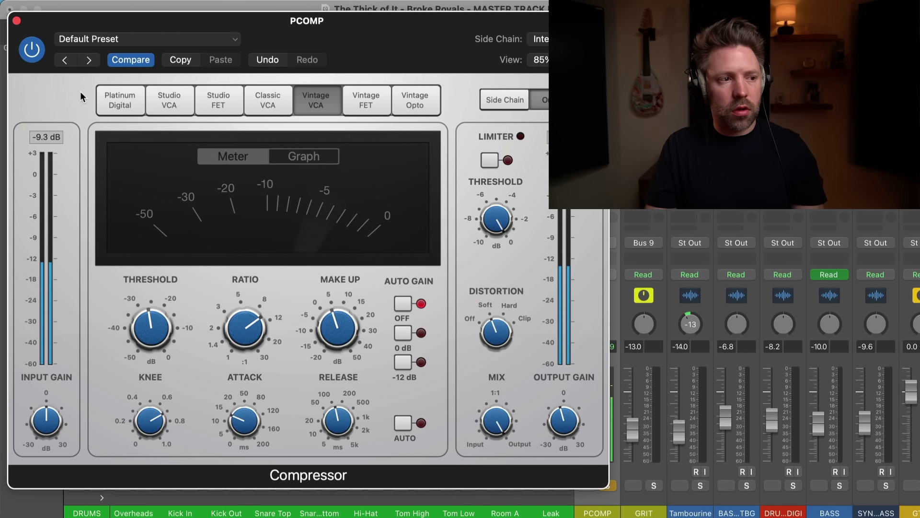
Close the compressor, unsolo PCOMP, and bring its fader up from the bottom to -15.0 dB during playback.
{"action": "left_click", "coordinate": [16, 21]}
{"action": "left_click_drag", "start_coordinate": [585, 397], "coordinate": [589, 512]}
{"action": "left_click", "coordinate": [607, 486]}
{"action": "scroll", "coordinate": [456, 473], "scroll_direction": "left", "scroll_amount": 3}
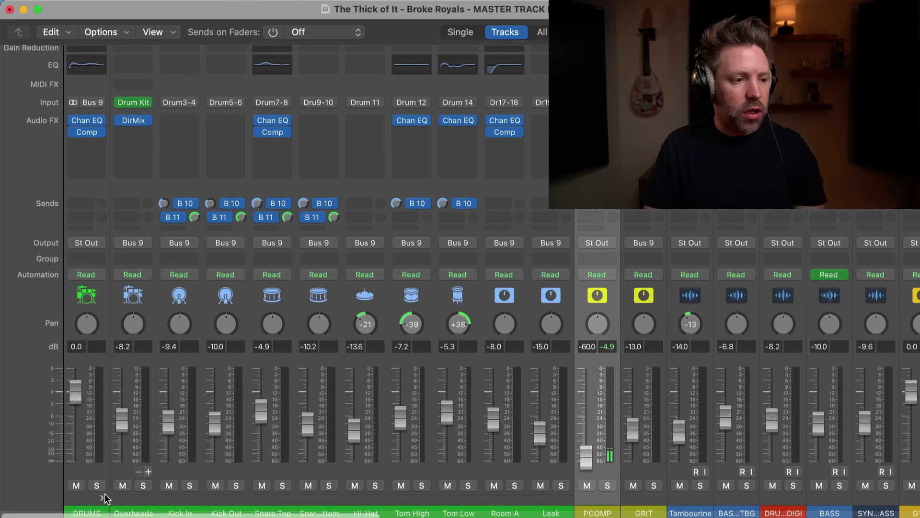
{"action": "key", "text": "space"}
{"action": "left_click_drag", "start_coordinate": [585, 458], "coordinate": [585, 430]}
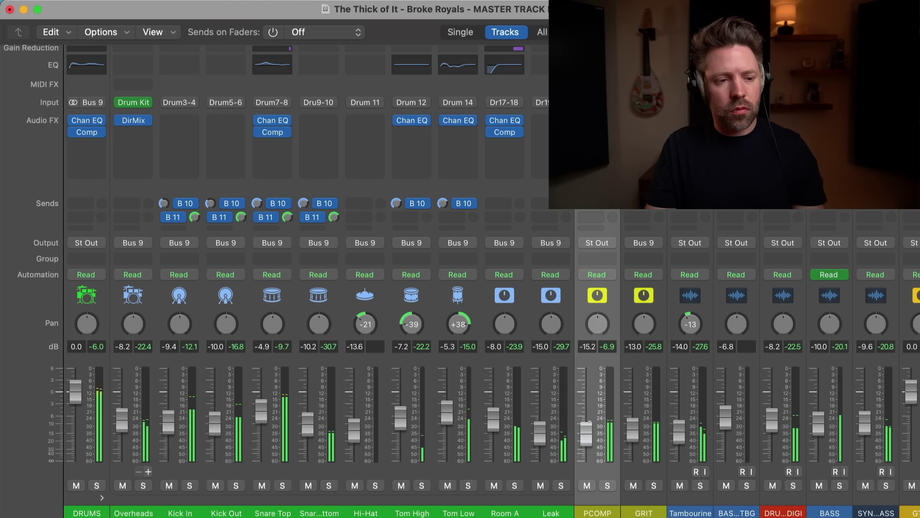
{"action": "left_click_drag", "start_coordinate": [588, 437], "coordinate": [589, 436]}
Compare the mix with PCOMP muted and unmuted, and lower its fader to -16.8 dB.
{"action": "left_click", "coordinate": [589, 489]}
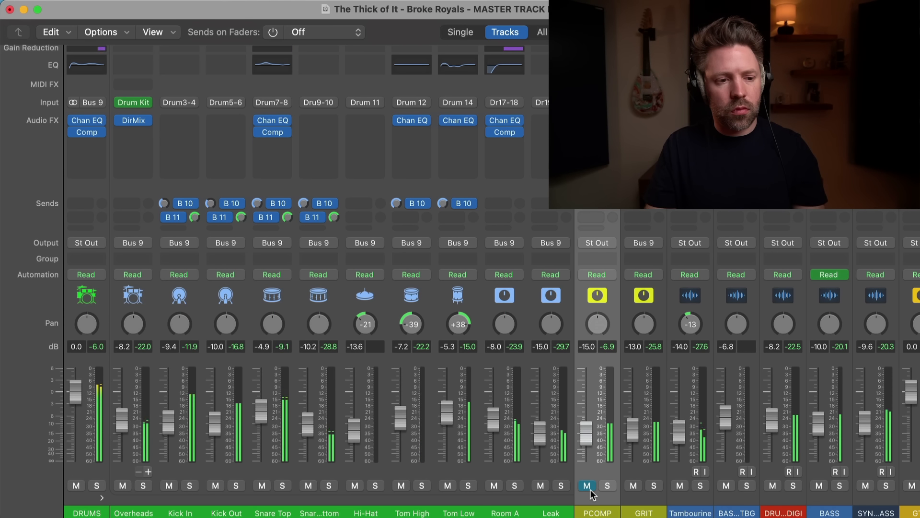
{"action": "left_click", "coordinate": [589, 489]}
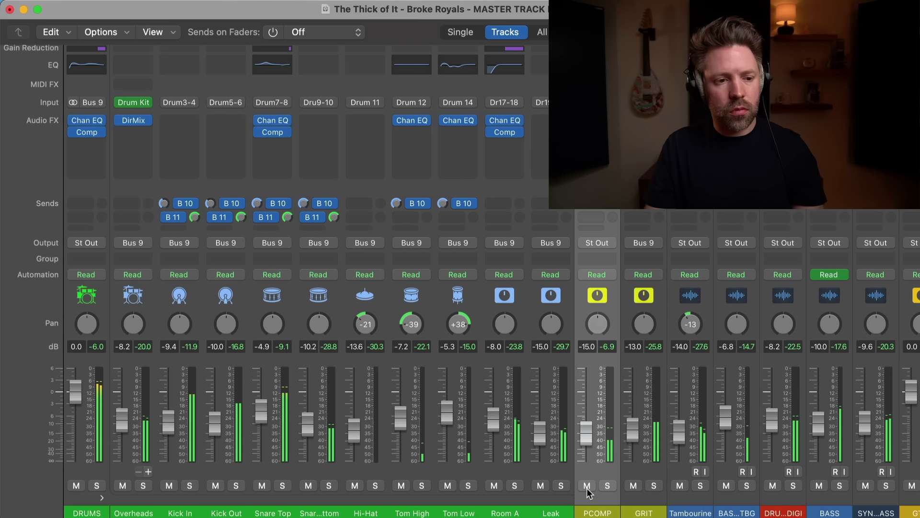
{"action": "left_click_drag", "start_coordinate": [589, 433], "coordinate": [590, 436]}
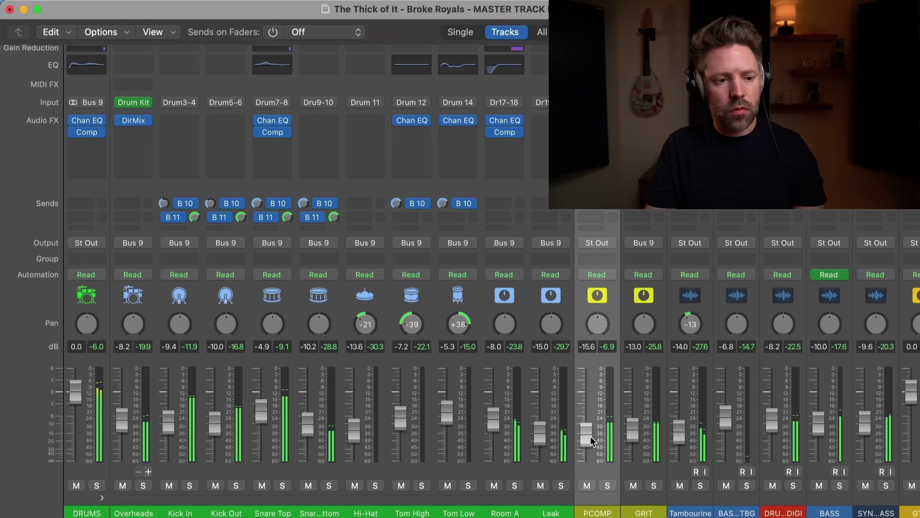
{"action": "left_click", "coordinate": [589, 487]}
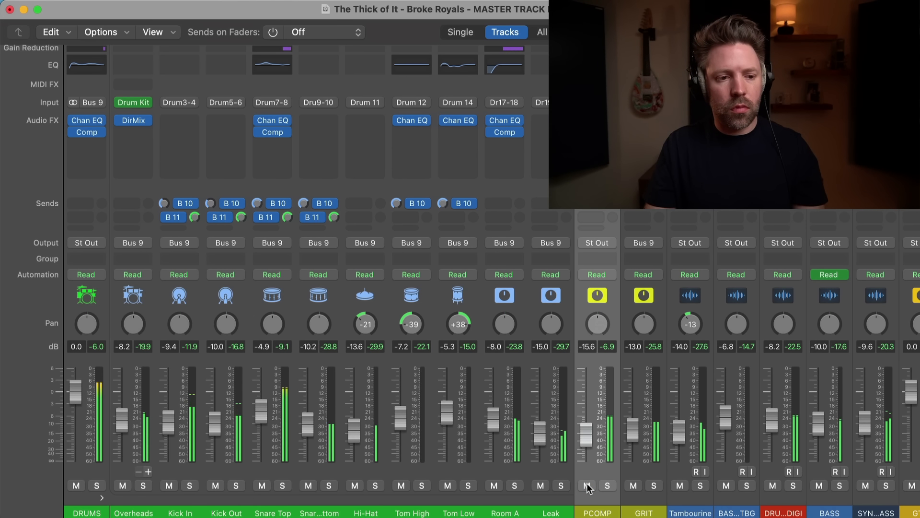
{"action": "left_click_drag", "start_coordinate": [587, 437], "coordinate": [587, 438]}
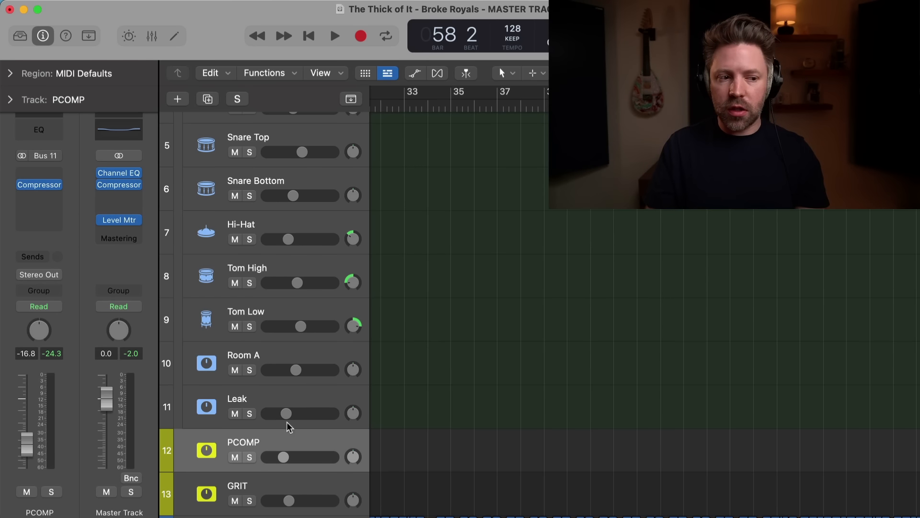
Select the mixer channels from DRUMS through Leak and solo them together.
{"action": "scroll", "coordinate": [279, 453], "scroll_direction": "up", "scroll_amount": 3}
{"action": "key", "text": "2"}
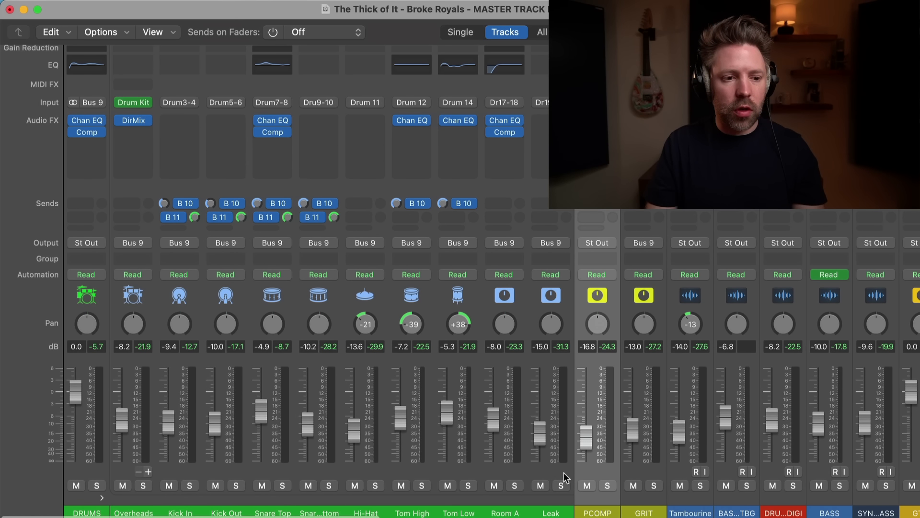
{"action": "left_click", "coordinate": [97, 485]}
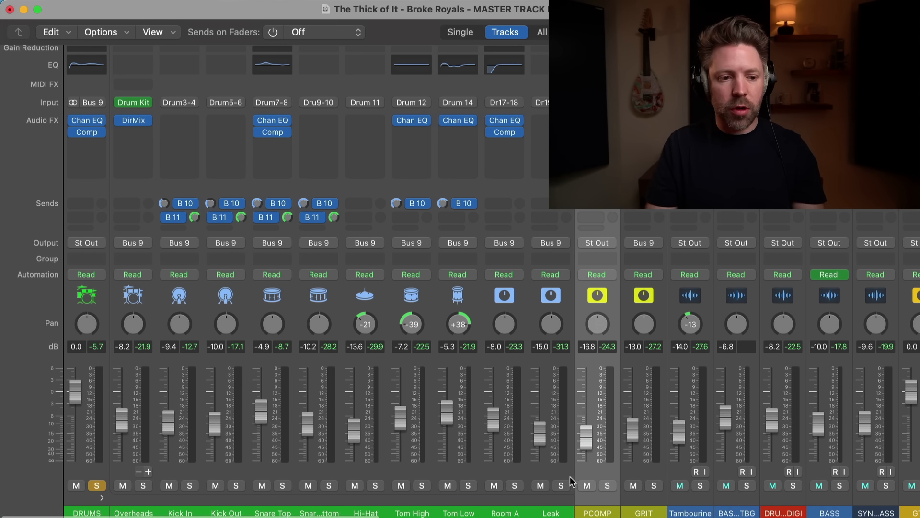
{"action": "left_click", "coordinate": [549, 473]}
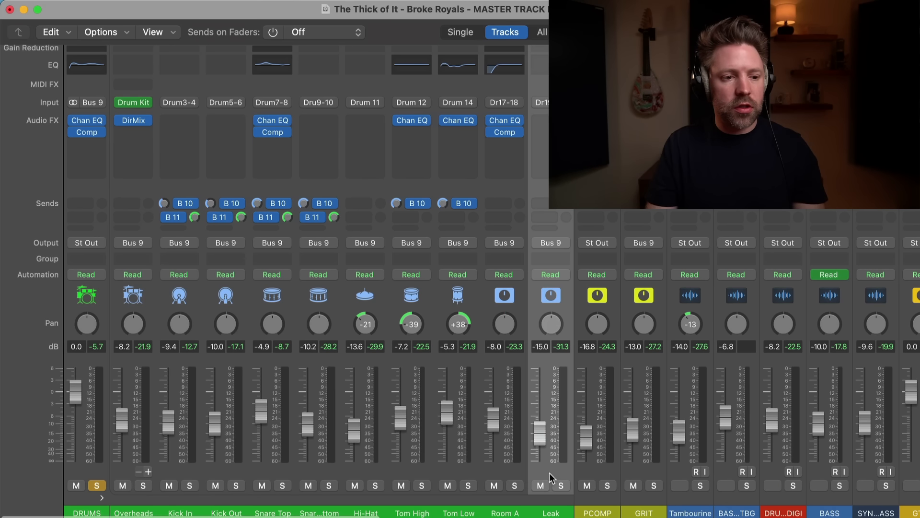
{"action": "left_click", "coordinate": [76, 468], "text": "shift"}
{"action": "key", "text": "s"}
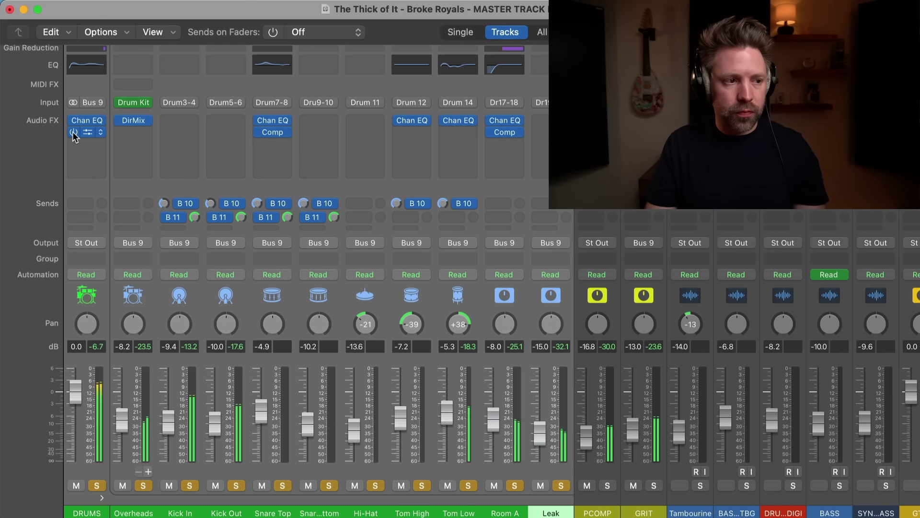
Bypass and re-enable the compressors across the selected drum channels to compare, both soloed and in the full mix.
{"action": "left_click", "coordinate": [73, 131]}
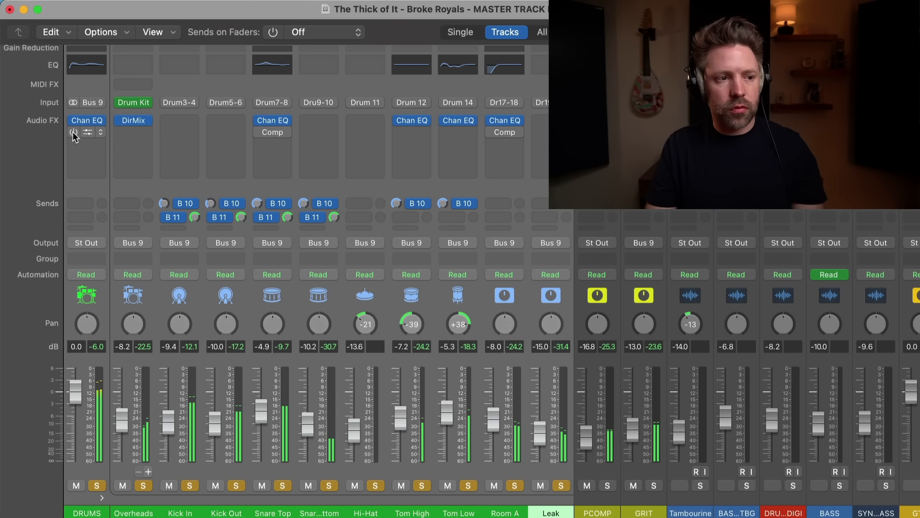
{"action": "left_click", "coordinate": [73, 132]}
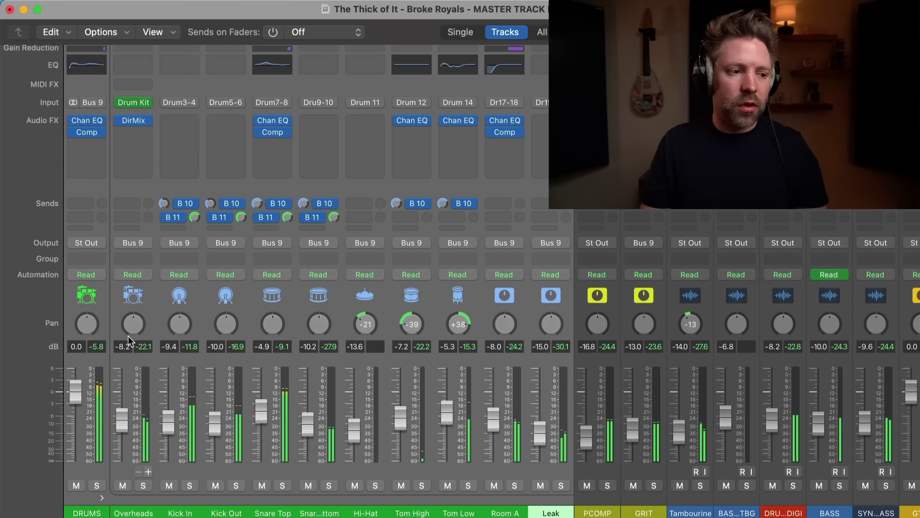
{"action": "left_click", "coordinate": [73, 132]}
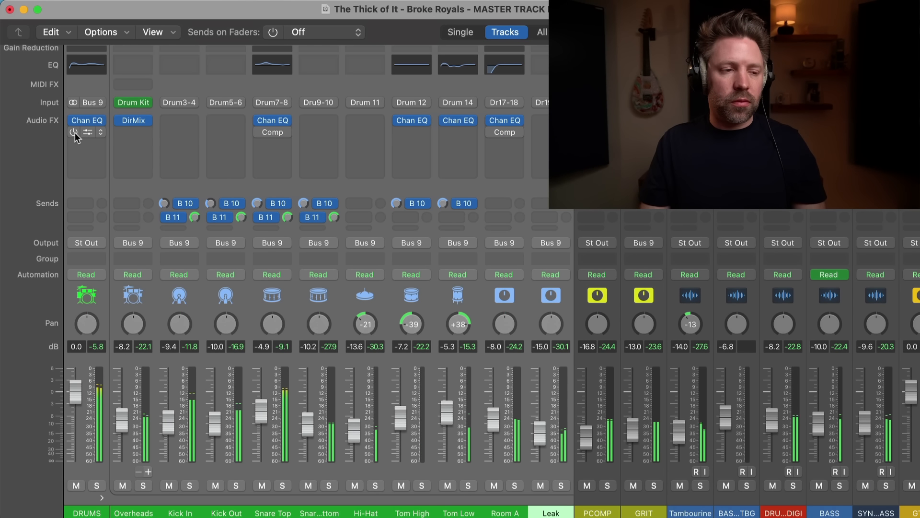
{"action": "left_click", "coordinate": [74, 132]}
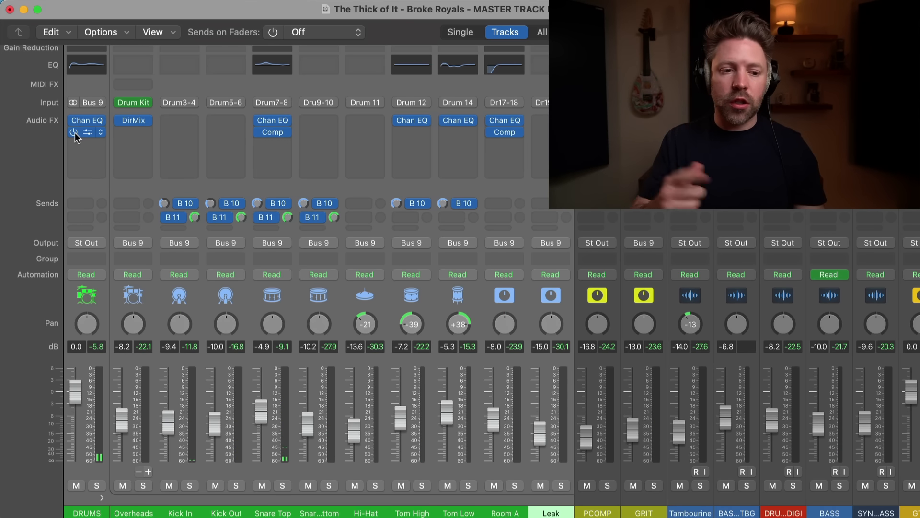
Turn on cycle mode and play the soloed BASS track around bar 43.
{"action": "scroll", "coordinate": [367, 150], "scroll_direction": "right", "scroll_amount": 2}
{"action": "scroll", "coordinate": [367, 151], "scroll_direction": "right", "scroll_amount": 1}
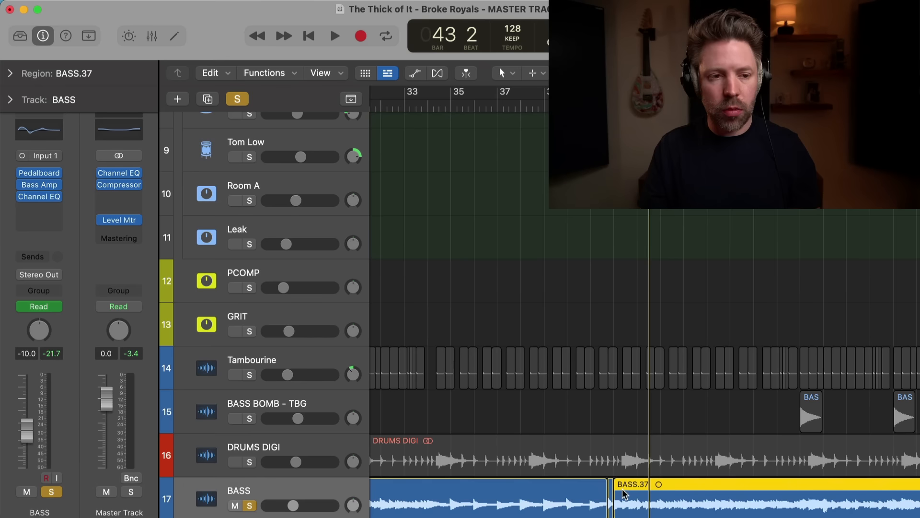
{"action": "scroll", "coordinate": [434, 297], "scroll_direction": "up", "scroll_amount": 1}
{"action": "scroll", "coordinate": [430, 293], "scroll_direction": "down", "scroll_amount": 5}
{"action": "key", "text": "c"}
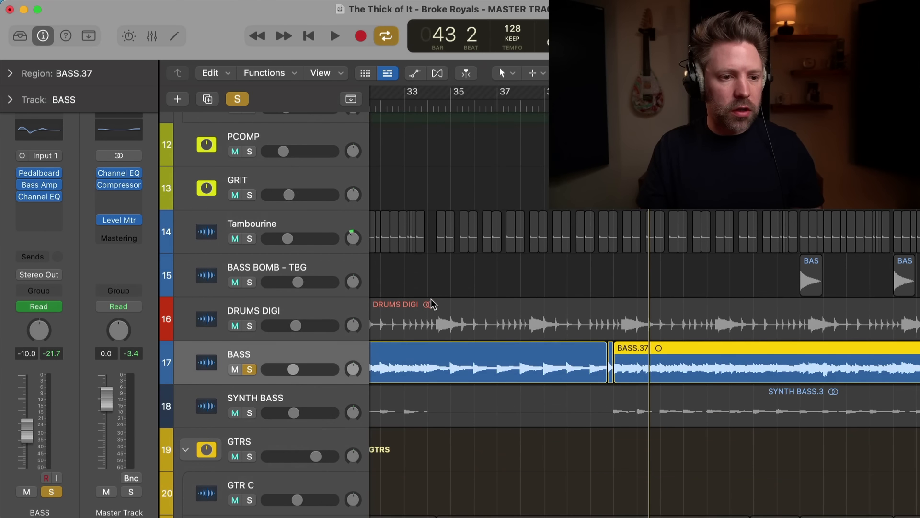
{"action": "key", "text": "space"}
{"action": "key", "text": "space"}
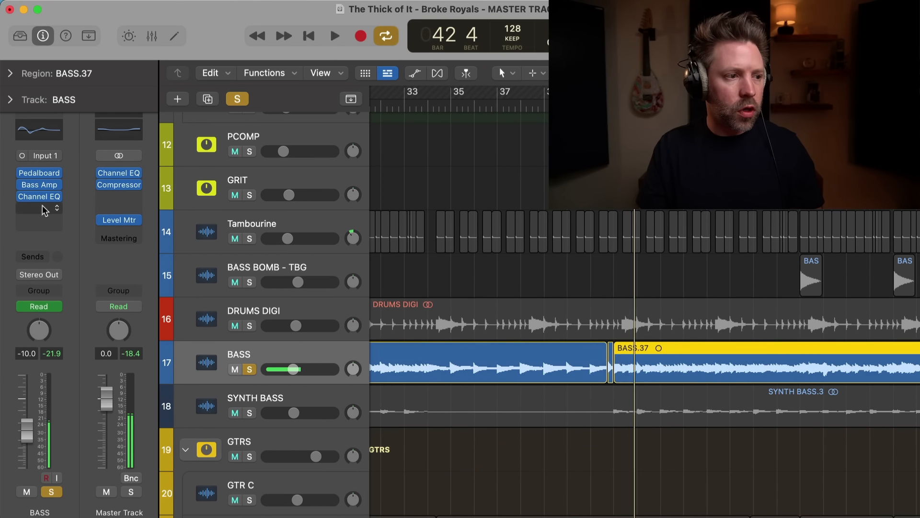
Insert a Compressor after the Channel EQ on the BASS track, choose the Studio FET model, and play the track.
{"action": "left_click", "coordinate": [42, 208]}
{"action": "left_click", "coordinate": [201, 282]}
{"action": "left_click", "coordinate": [224, 111]}
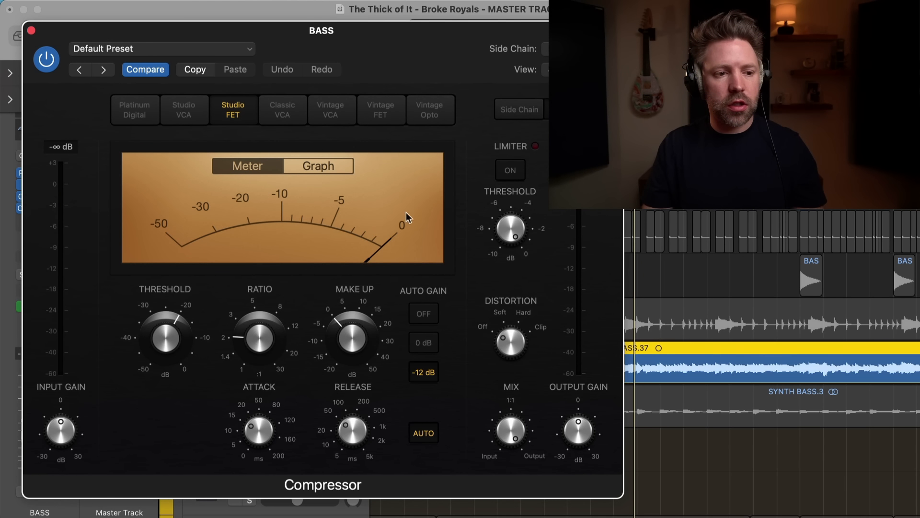
{"action": "key", "text": "s"}
{"action": "key", "text": "space"}
{"action": "key", "text": "s"}
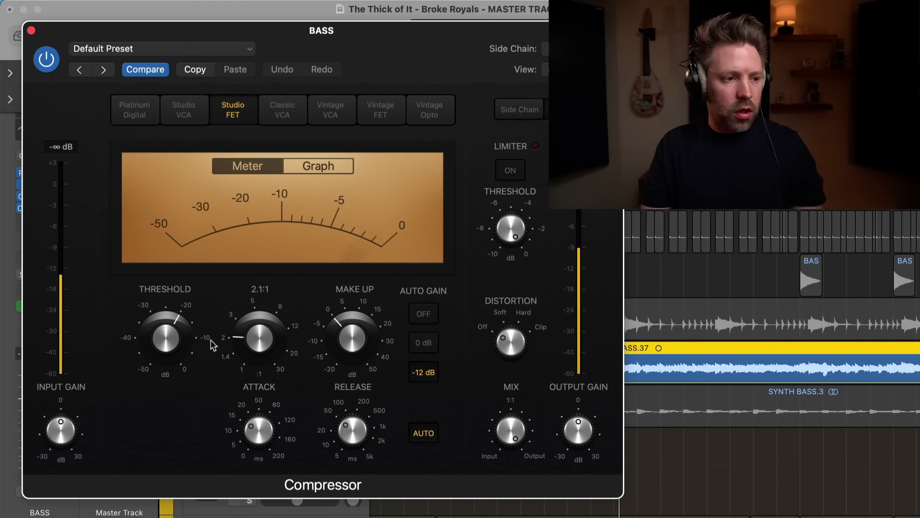
Raise the BASS compressor's ratio and threshold, set its make-up to 2.5 dB, and turn auto gain off.
{"action": "left_click_drag", "start_coordinate": [259, 335], "coordinate": [264, 317]}
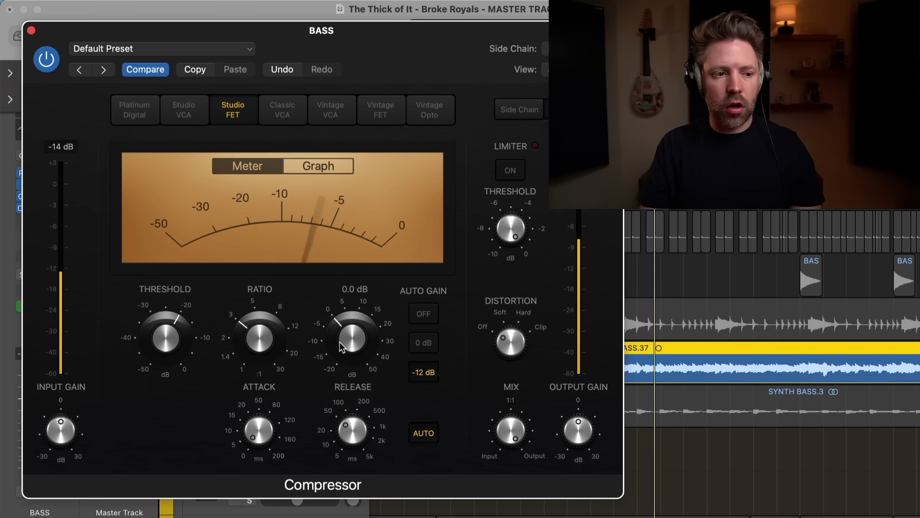
{"action": "left_click_drag", "start_coordinate": [340, 341], "coordinate": [340, 335]}
{"action": "mouse_move", "coordinate": [183, 329]}
{"action": "left_mouse_down"}
{"action": "mouse_move", "coordinate": [192, 320]}
{"action": "mouse_move", "coordinate": [172, 335]}
{"action": "left_mouse_up"}
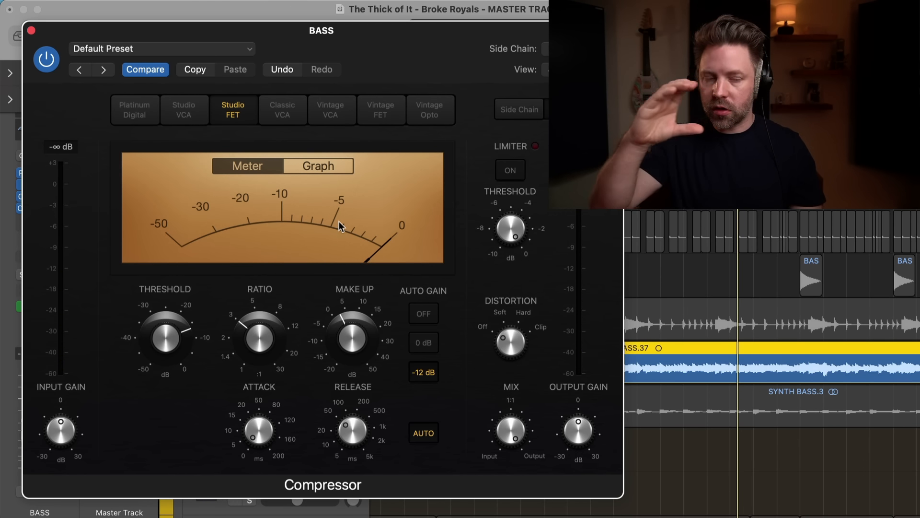
{"action": "key", "text": "space"}
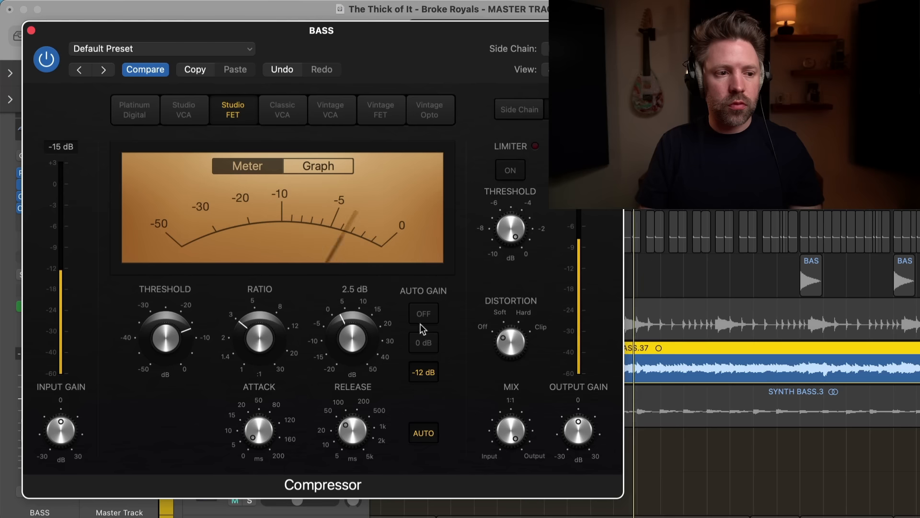
{"action": "left_click", "coordinate": [435, 310]}
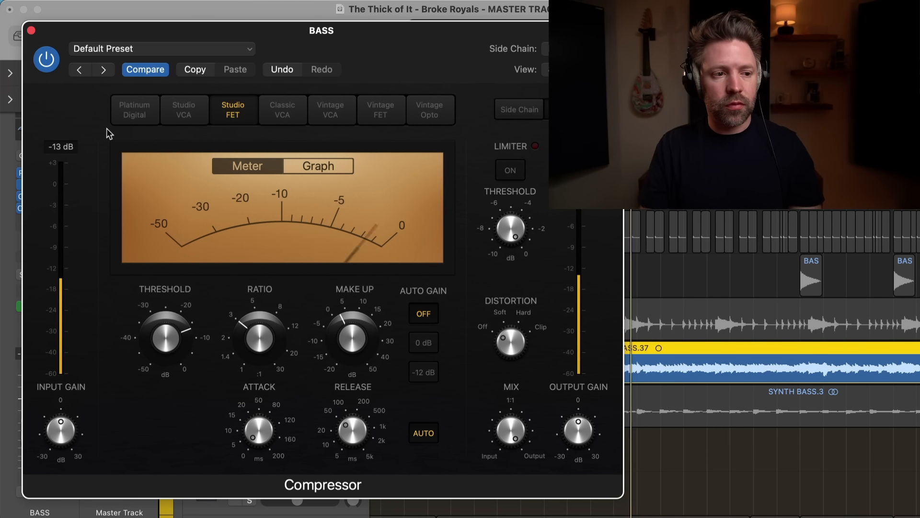
Compare the bass with its compressor bypassed and enabled, and raise the compressor's distortion toward Soft.
{"action": "mouse_move", "coordinate": [331, 311]}
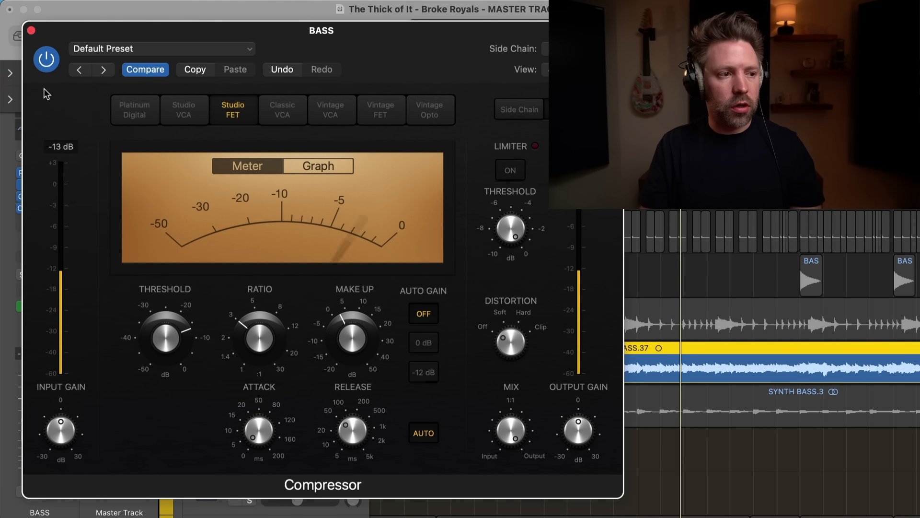
{"action": "left_click", "coordinate": [46, 58]}
{"action": "left_click", "coordinate": [46, 58]}
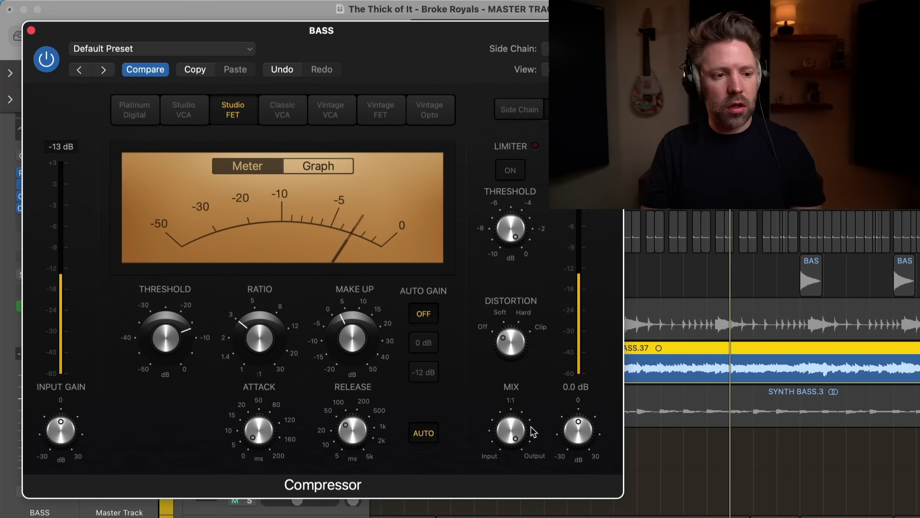
{"action": "left_click_drag", "start_coordinate": [511, 340], "coordinate": [510, 331]}
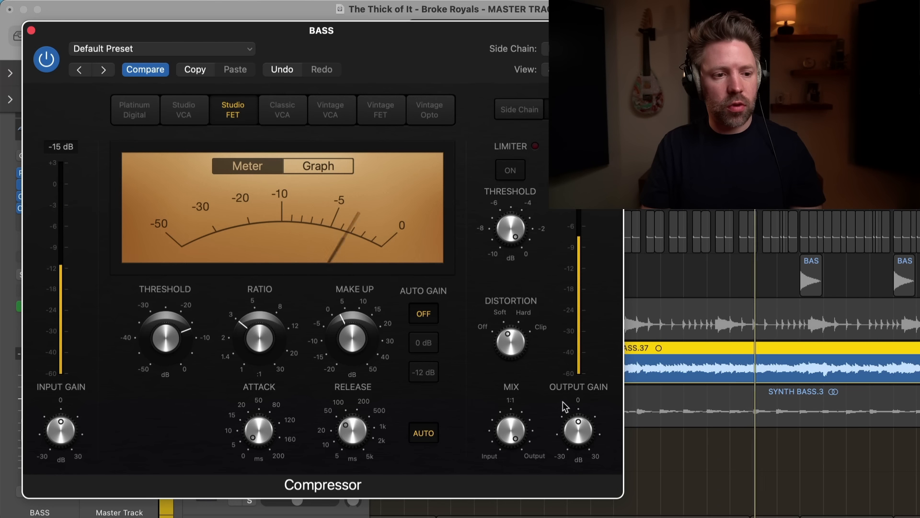
Compare the bass with its compressor bypassed and enabled, soloed and in the full mix, trim its output gain slightly, and leave BASS unsoloed.
{"action": "key", "text": "s"}
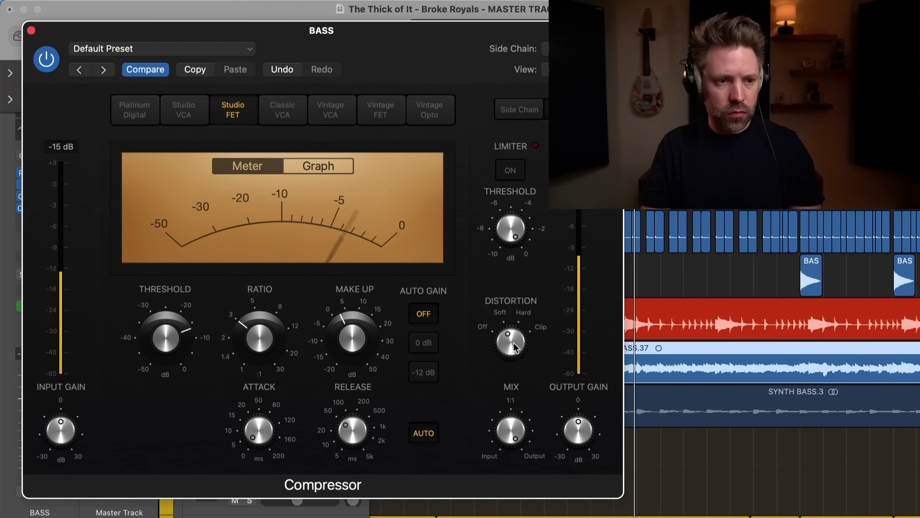
{"action": "scroll", "coordinate": [576, 435], "scroll_direction": "down", "scroll_amount": 3}
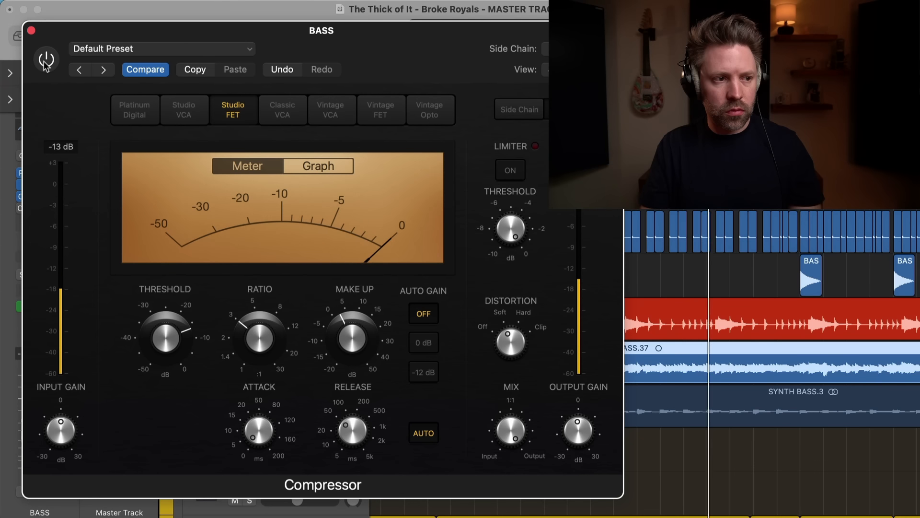
{"action": "key", "text": "s"}
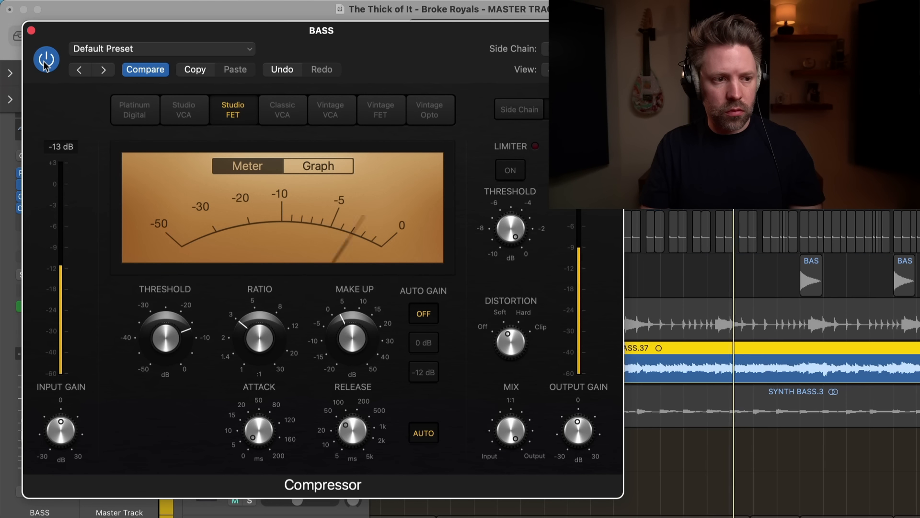
{"action": "left_click", "coordinate": [44, 64]}
{"action": "left_click", "coordinate": [45, 62]}
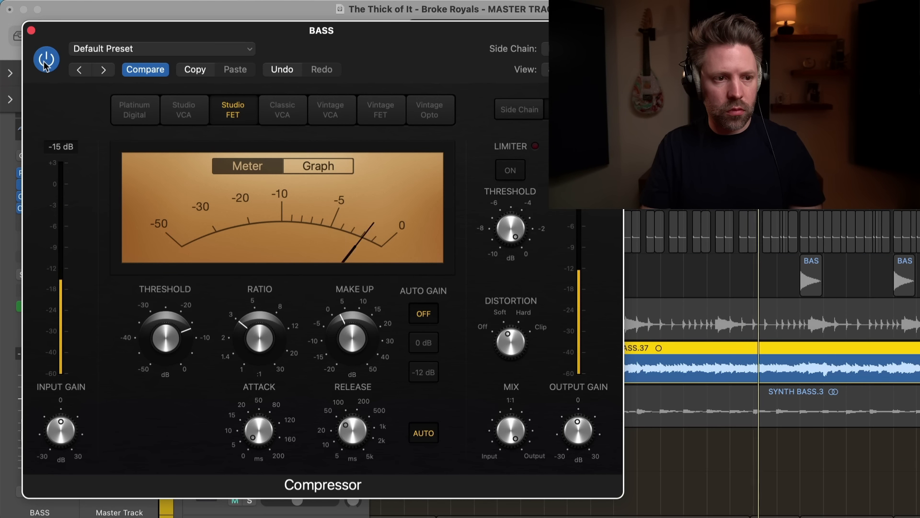
{"action": "key", "text": "s"}
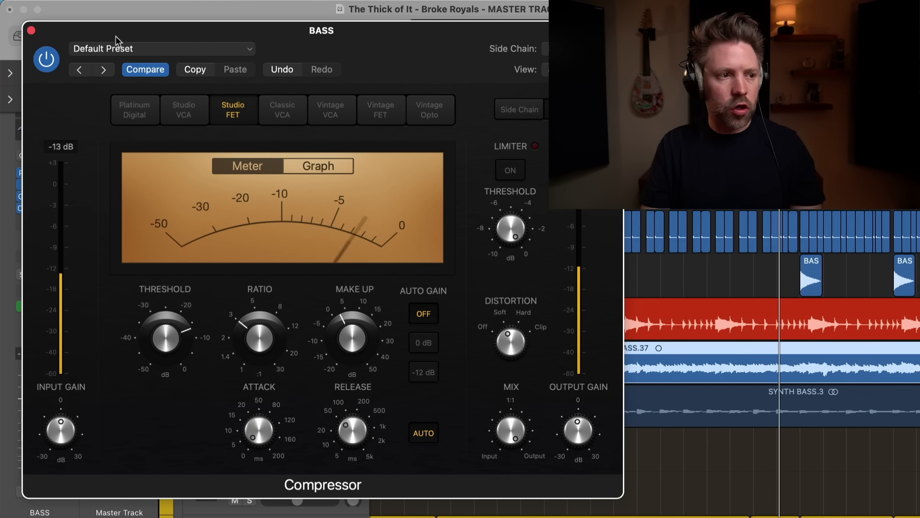
Set the BASS compressor's output gain to -2.5 dB and compare it bypassed and enabled in the full mix.
{"action": "left_click_drag", "start_coordinate": [99, 36], "coordinate": [199, 36]}
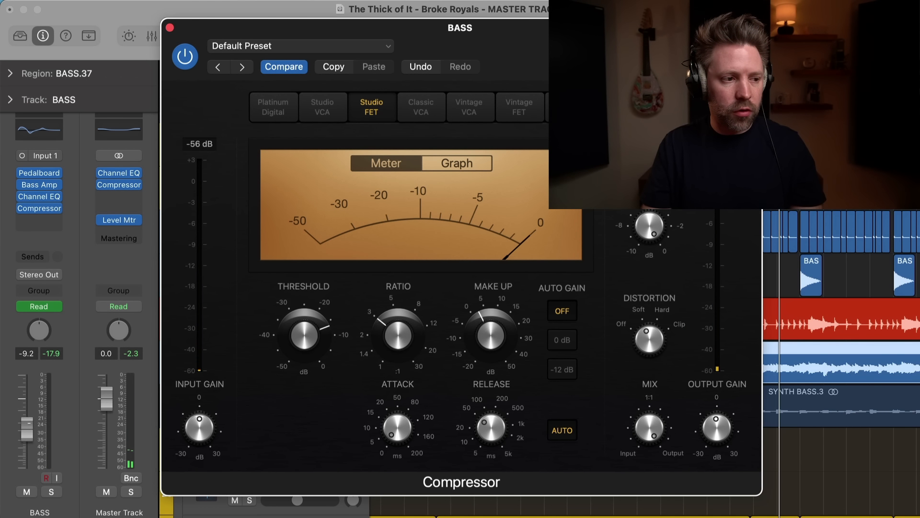
{"action": "left_click", "coordinate": [623, 9]}
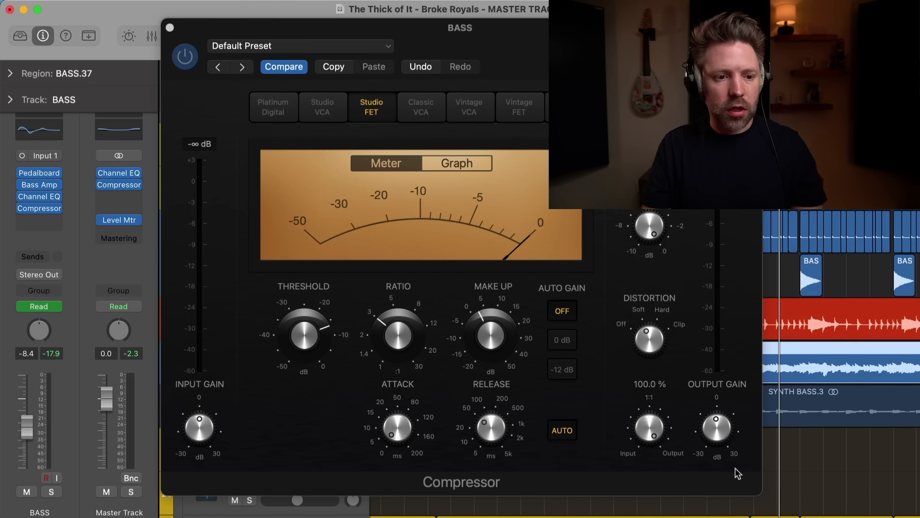
{"action": "left_click", "coordinate": [717, 433]}
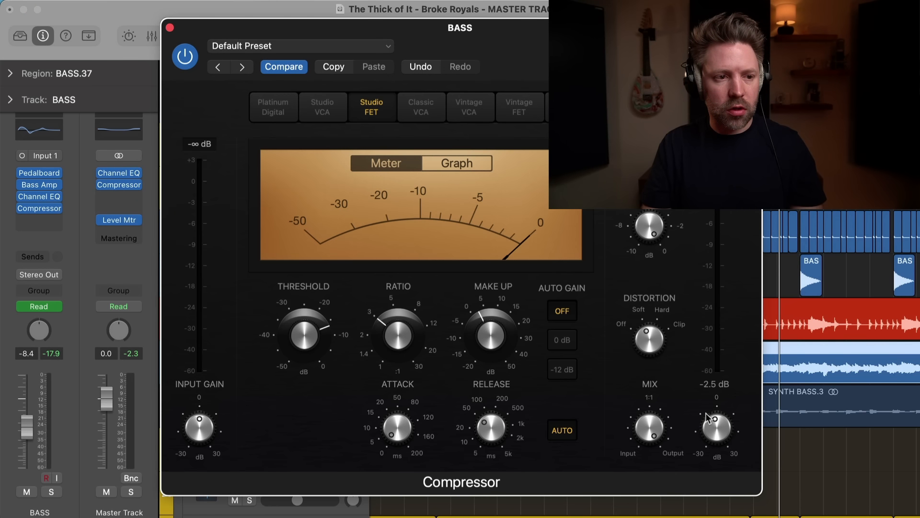
{"action": "left_click_drag", "start_coordinate": [509, 32], "coordinate": [360, 42]}
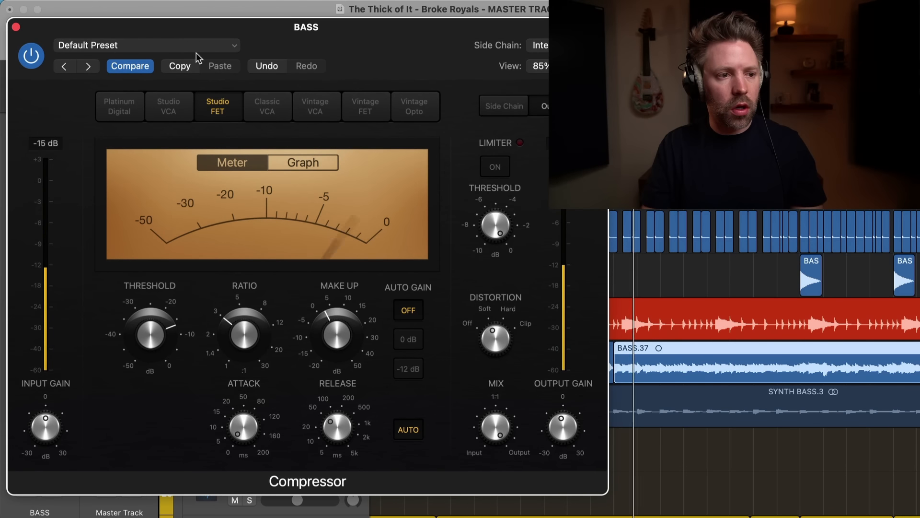
{"action": "left_click", "coordinate": [32, 55]}
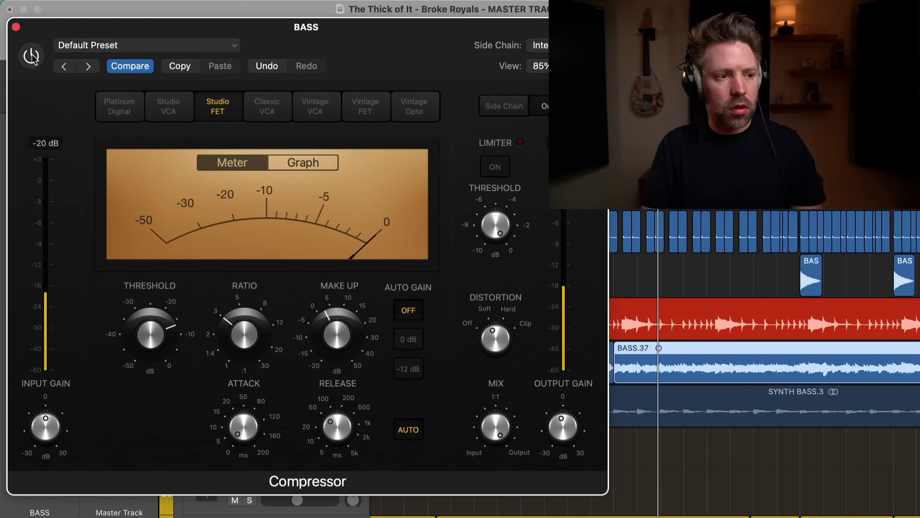
{"action": "left_click", "coordinate": [32, 56]}
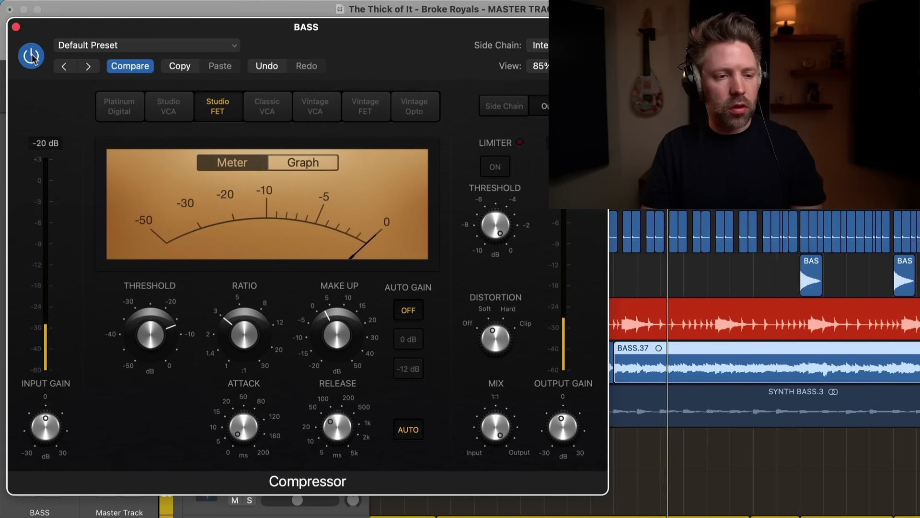
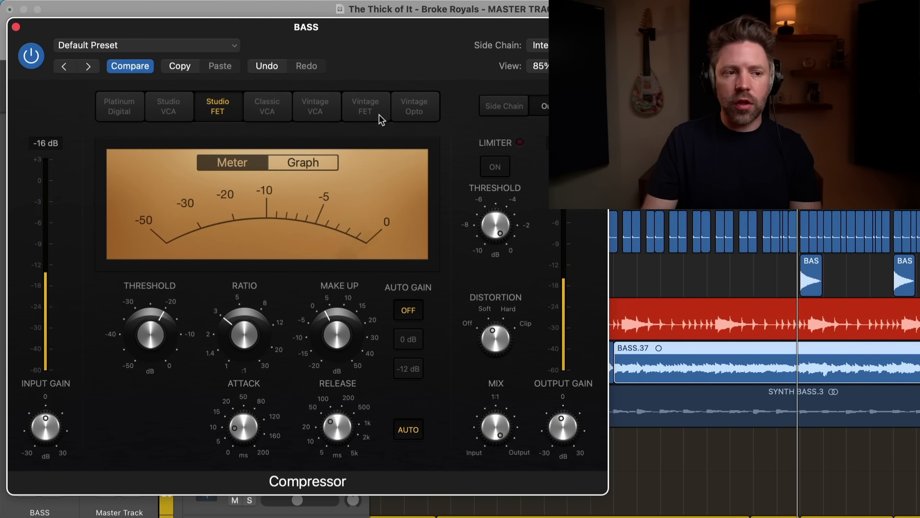
Close the BASS compressor and insert a Dual Mono Compressor after the Channel EQ on the GTRS track.
{"action": "left_click", "coordinate": [16, 27]}
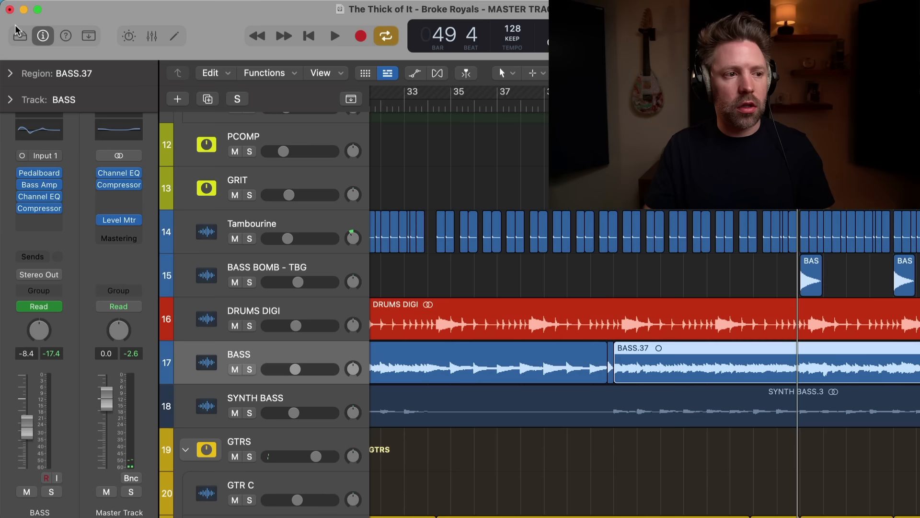
{"action": "scroll", "coordinate": [437, 259], "scroll_direction": "right", "scroll_amount": 2}
{"action": "scroll", "coordinate": [439, 260], "scroll_direction": "down", "scroll_amount": 1}
{"action": "scroll", "coordinate": [438, 260], "scroll_direction": "down", "scroll_amount": 3}
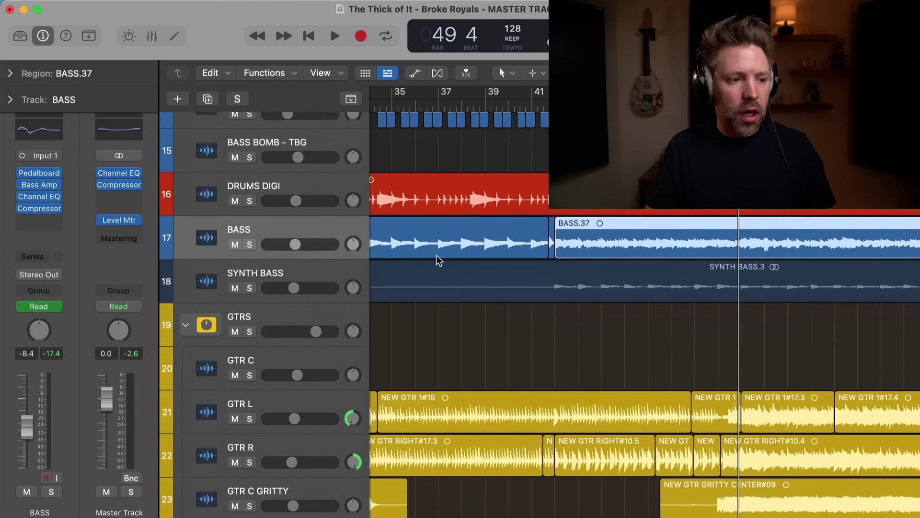
{"action": "left_click", "coordinate": [299, 286]}
{"action": "scroll", "coordinate": [567, 366], "scroll_direction": "down", "scroll_amount": 1}
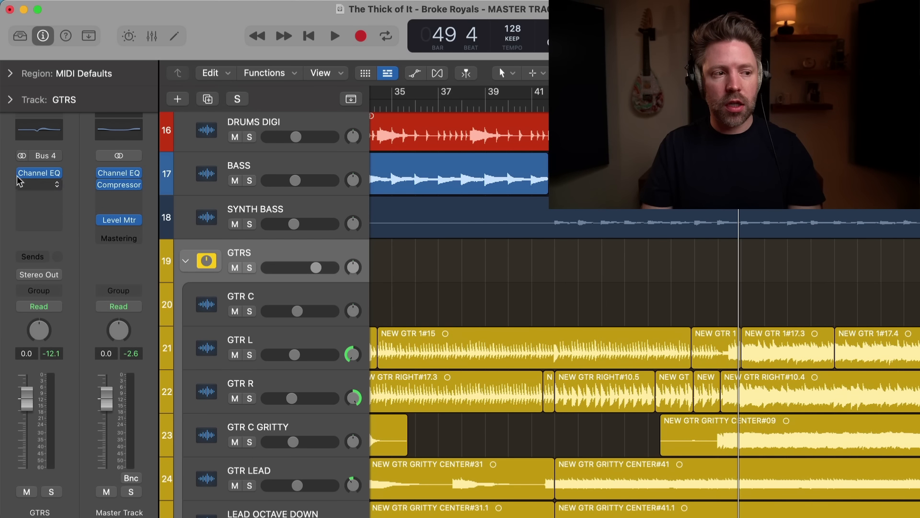
{"action": "left_click", "coordinate": [44, 187]}
{"action": "mouse_move", "coordinate": [60, 230]}
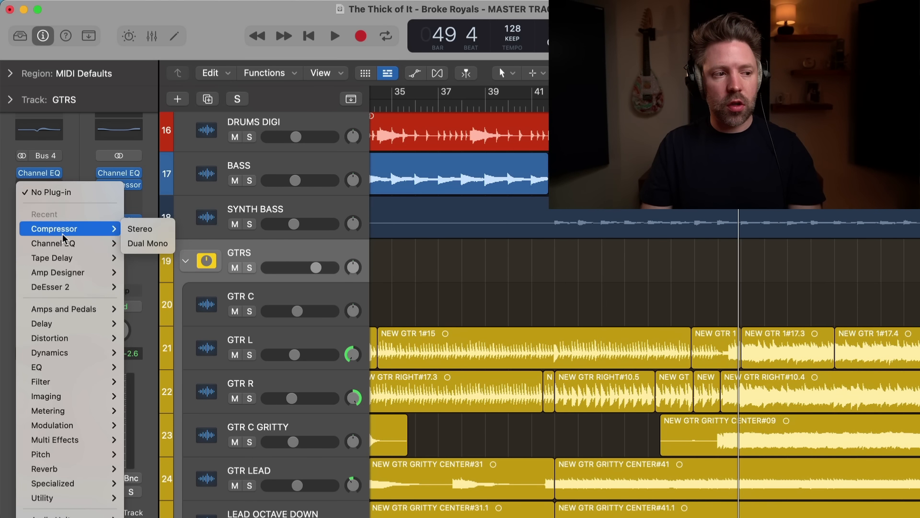
{"action": "left_click", "coordinate": [142, 245]}
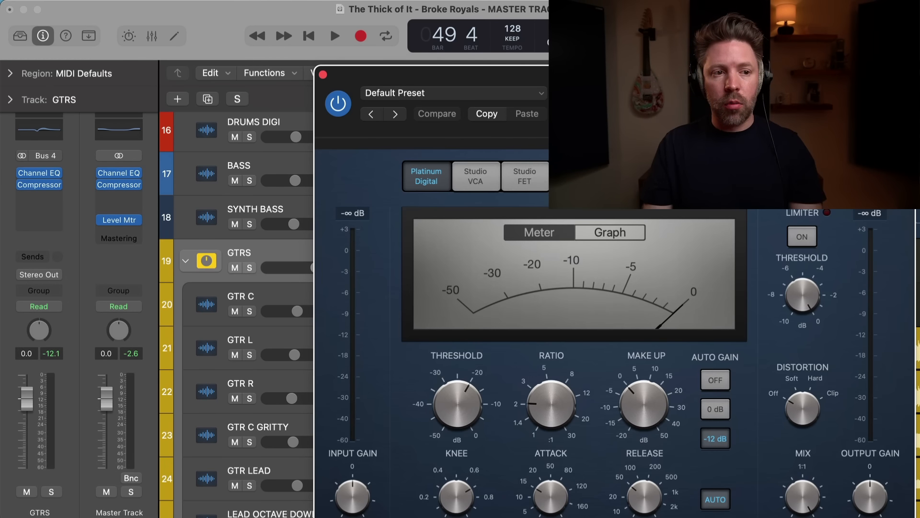
Turn auto gain off on the GTRS compressor and choose the Studio FET model.
{"action": "left_click_drag", "start_coordinate": [657, 76], "coordinate": [344, 25]}
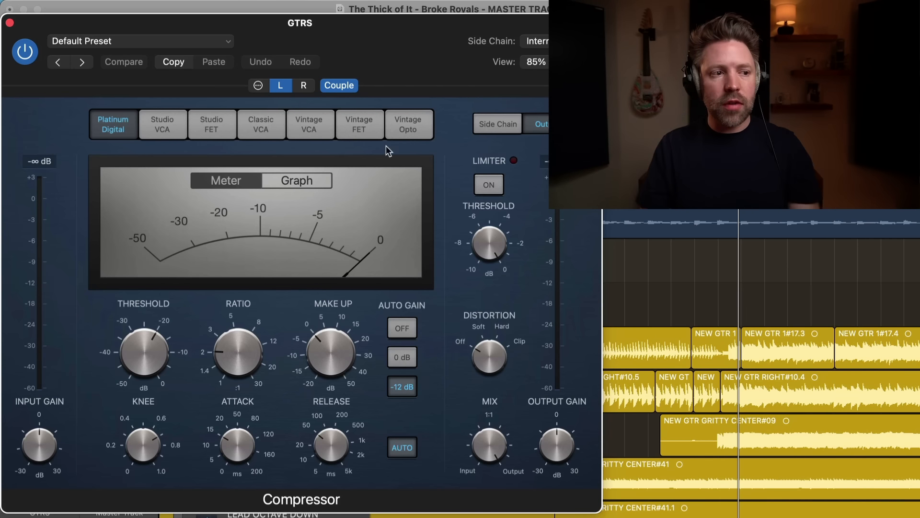
{"action": "left_click_drag", "start_coordinate": [404, 18], "coordinate": [427, 18]}
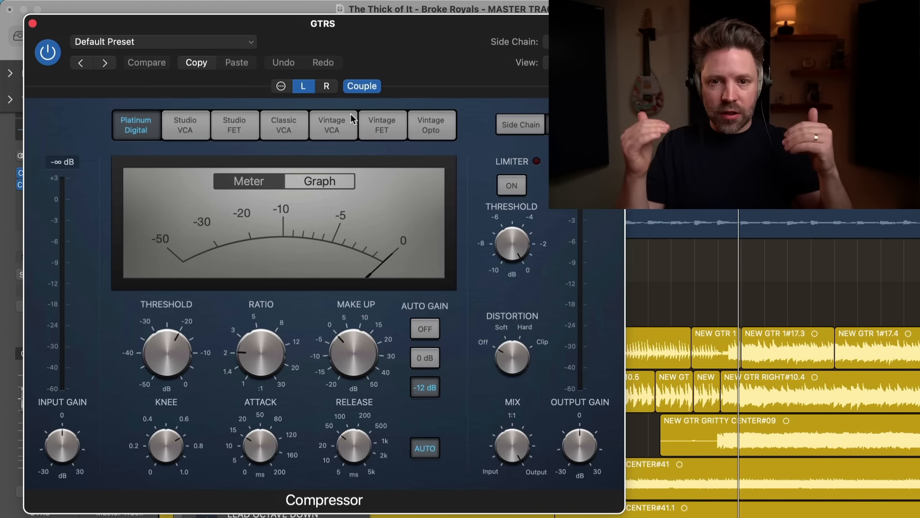
{"action": "left_click_drag", "start_coordinate": [334, 105], "coordinate": [356, 106]}
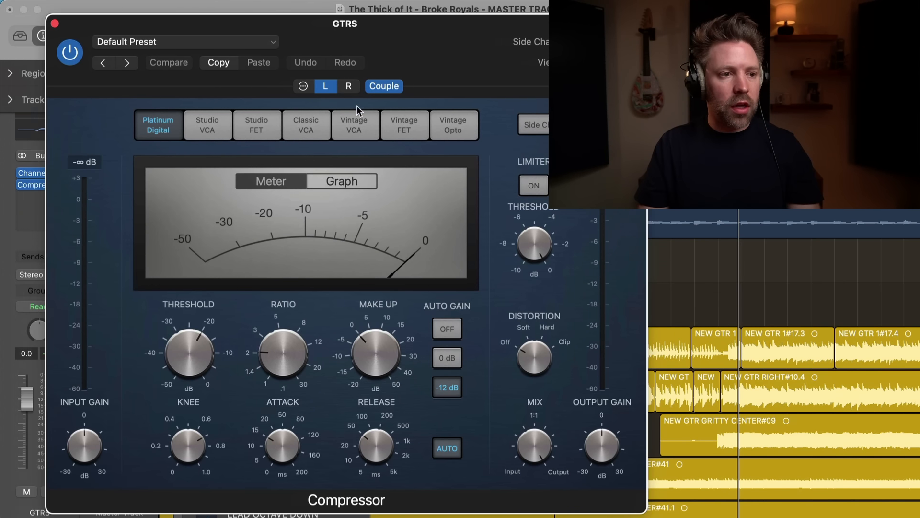
{"action": "left_click", "coordinate": [453, 322]}
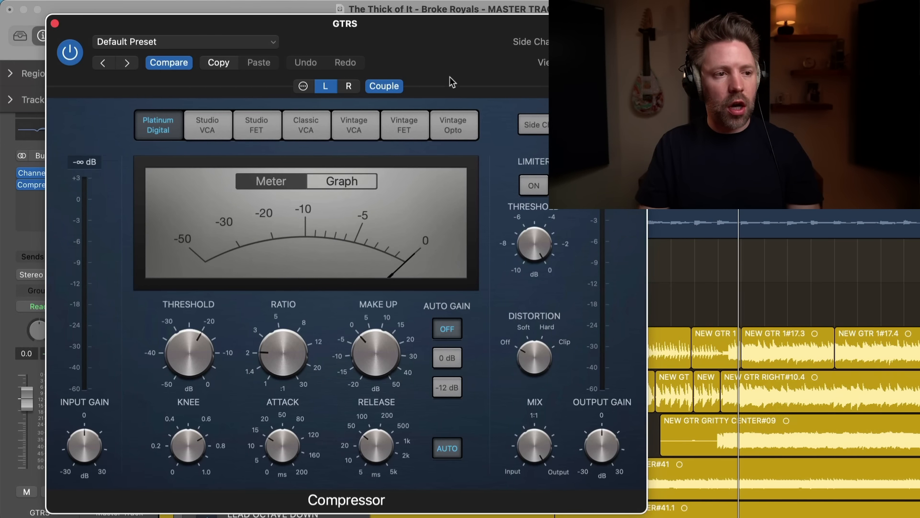
{"action": "left_click_drag", "start_coordinate": [443, 53], "coordinate": [429, 53]}
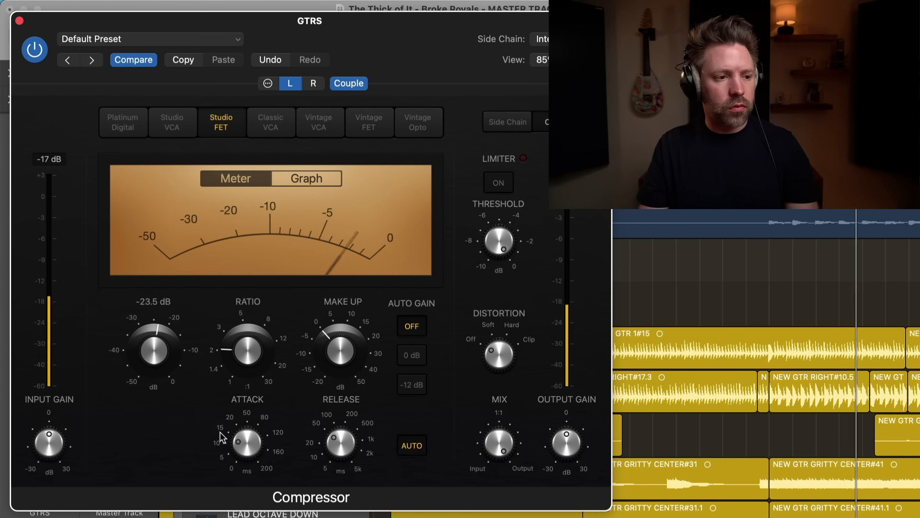
Set the GTRS compressor's attack to 13.5 ms and threshold to -24 dB, raise make-up and distortion slightly, and trim the output gain.
{"action": "mouse_move", "coordinate": [238, 441]}
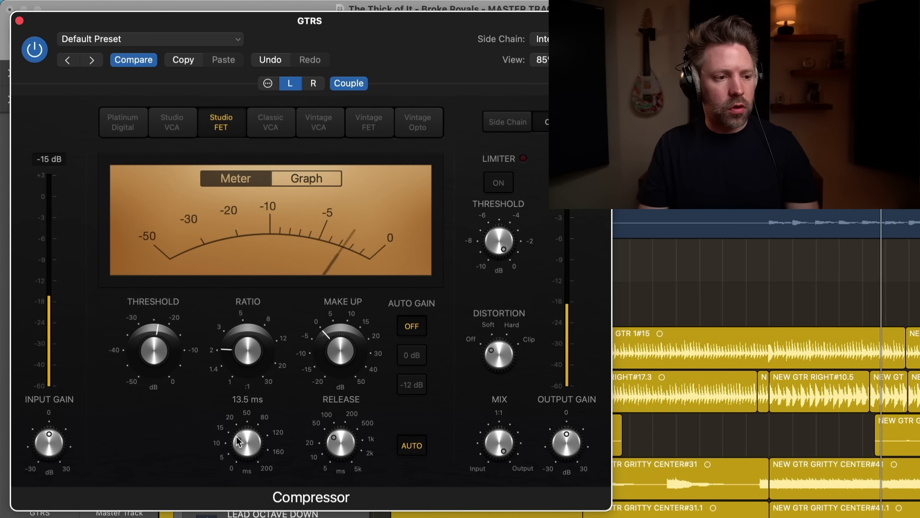
{"action": "mouse_move", "coordinate": [150, 356]}
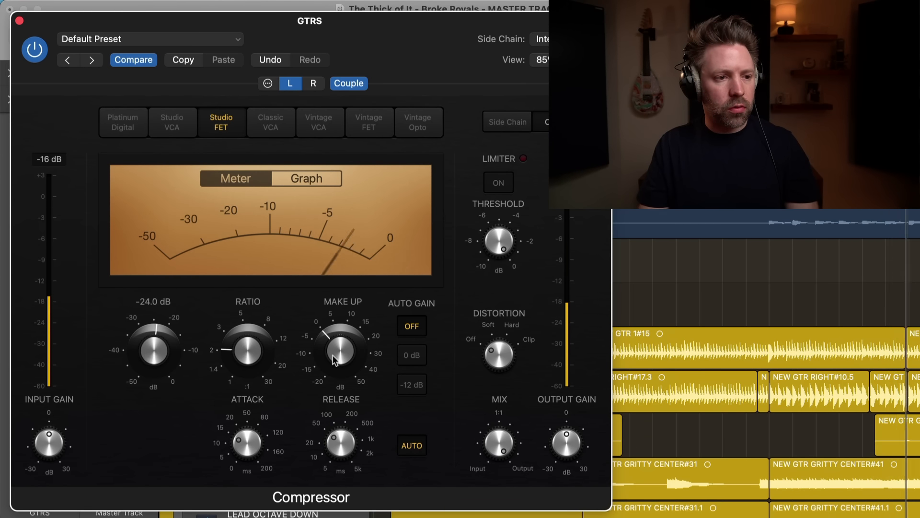
{"action": "mouse_move", "coordinate": [344, 354]}
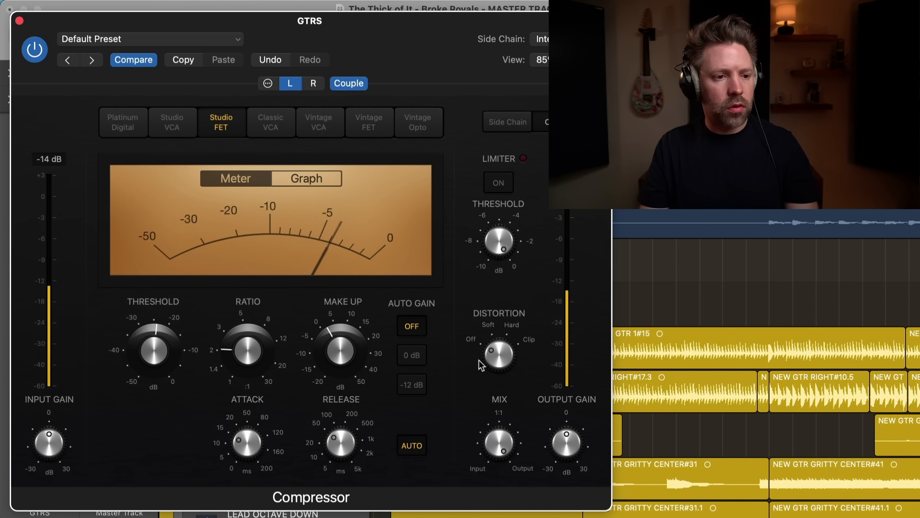
{"action": "left_click_drag", "start_coordinate": [491, 351], "coordinate": [495, 344]}
{"action": "left_click_drag", "start_coordinate": [566, 444], "coordinate": [567, 455]}
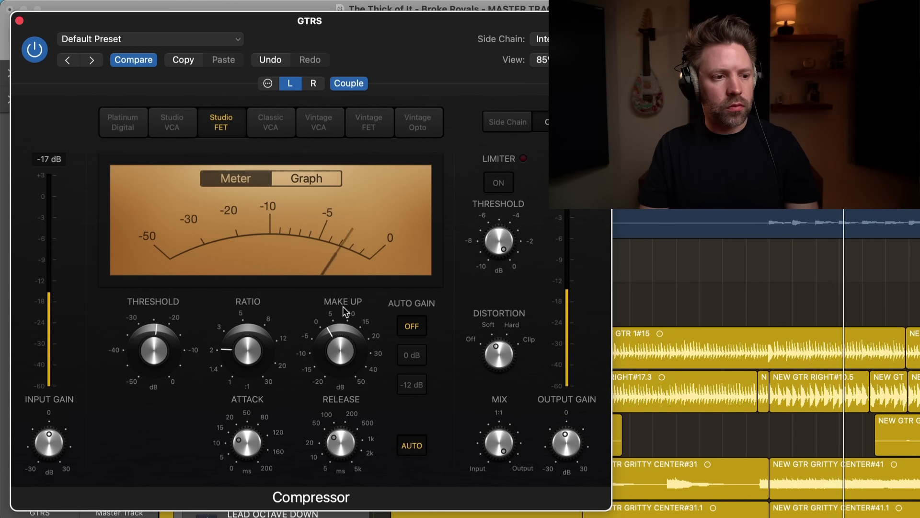
Compare the playing guitars with the GTRS compressor bypassed and enabled.
{"action": "left_click", "coordinate": [36, 50]}
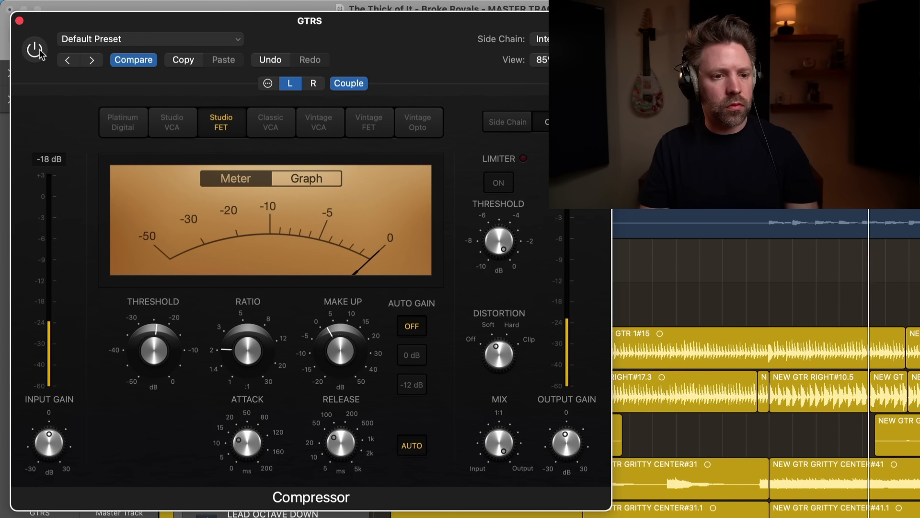
{"action": "left_click", "coordinate": [40, 50]}
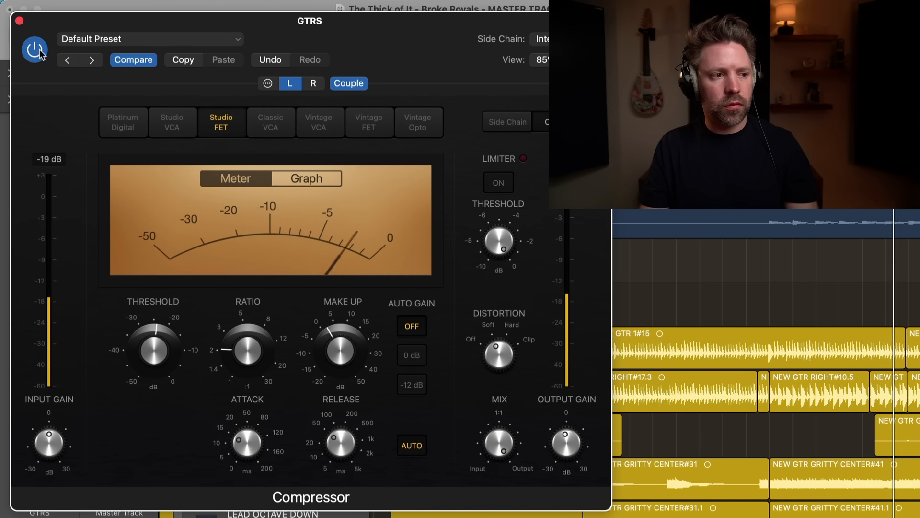
{"action": "left_click", "coordinate": [40, 51]}
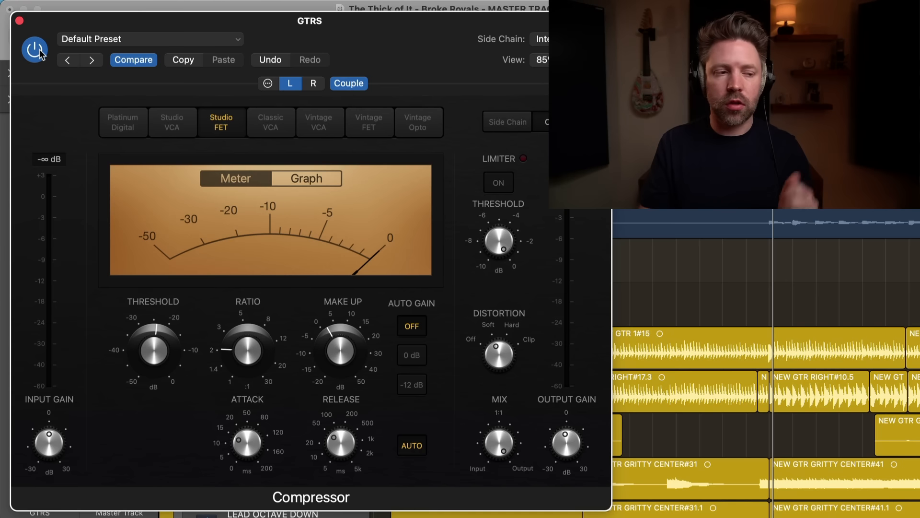
Play the guitars again, recheck the GTRS compressor against bypass, and set its output gain to -2.5 dB.
{"action": "key", "text": "space"}
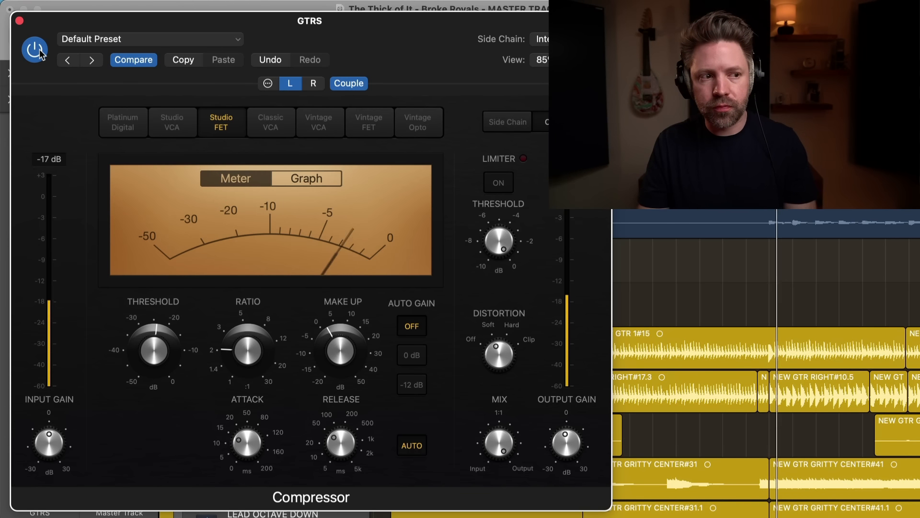
{"action": "left_click", "coordinate": [41, 52]}
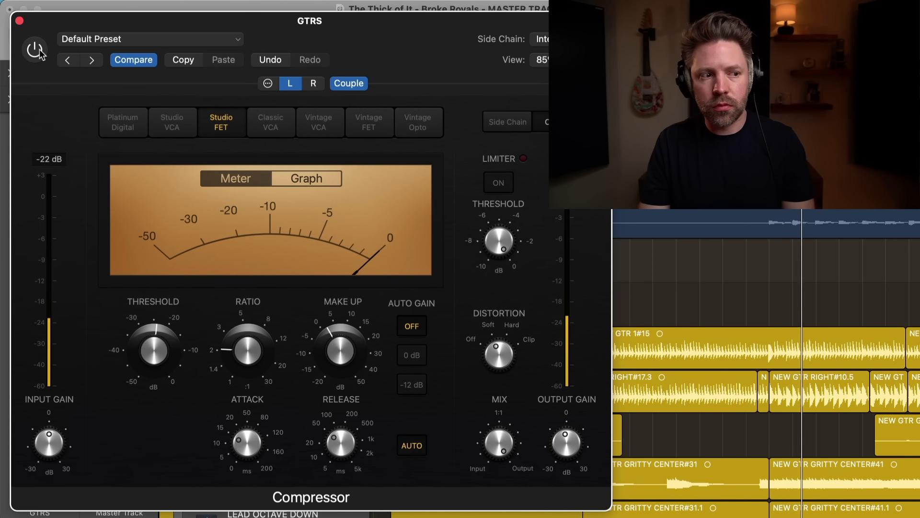
{"action": "left_click", "coordinate": [40, 52]}
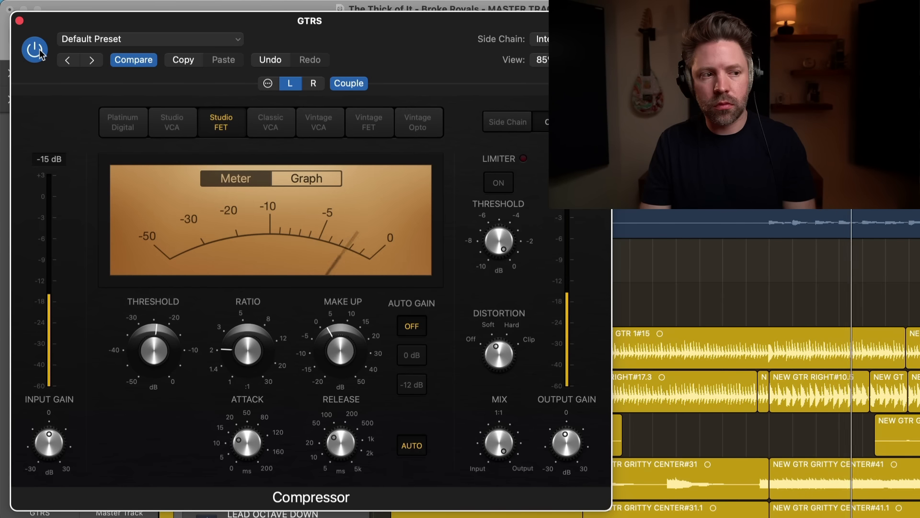
{"action": "left_click", "coordinate": [40, 52]}
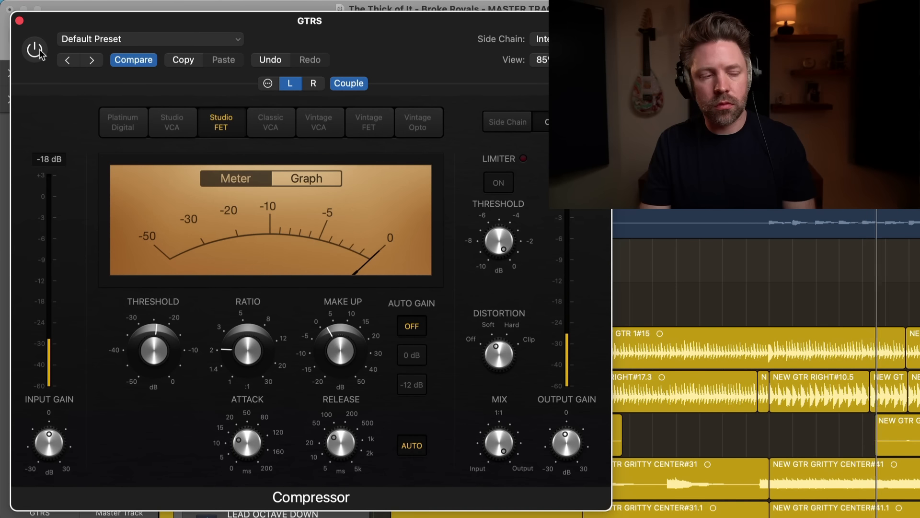
{"action": "left_click", "coordinate": [41, 53]}
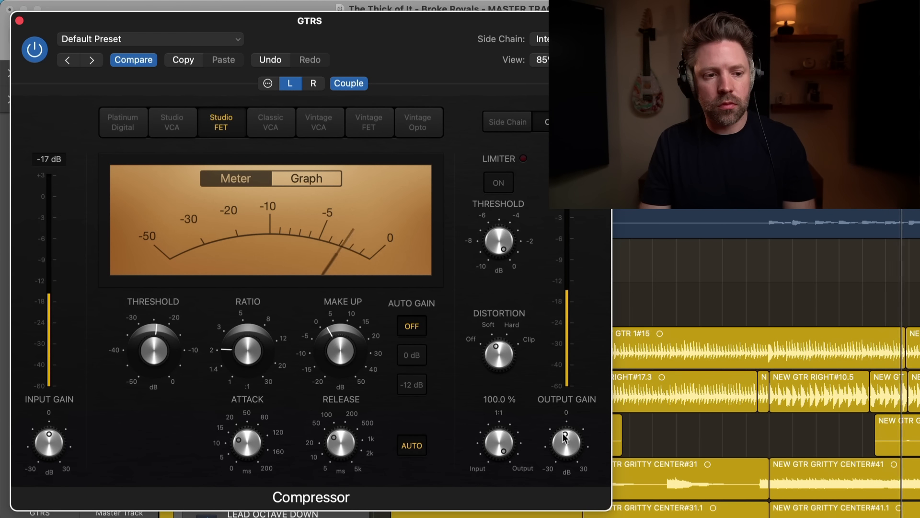
{"action": "left_click_drag", "start_coordinate": [566, 444], "coordinate": [567, 452]}
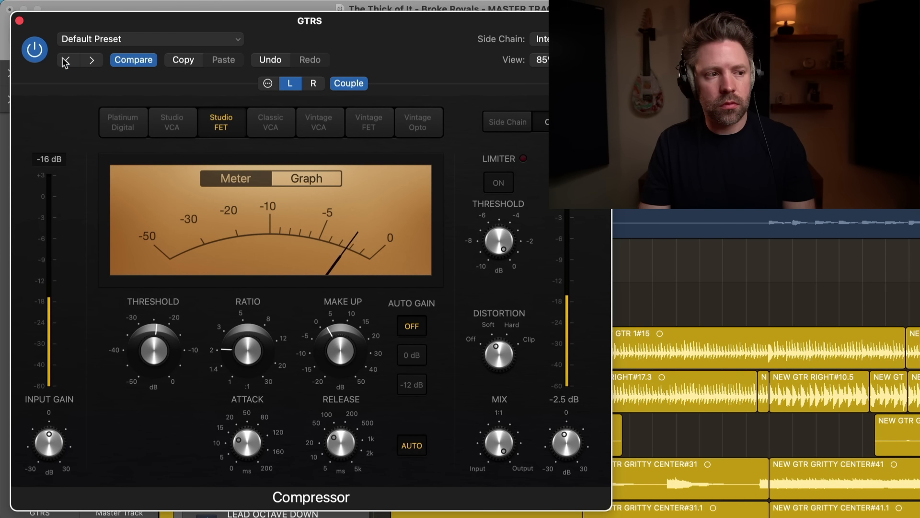
Close the GTRS compressor after a last bypass check and turn off cycle playback.
{"action": "left_click", "coordinate": [34, 50]}
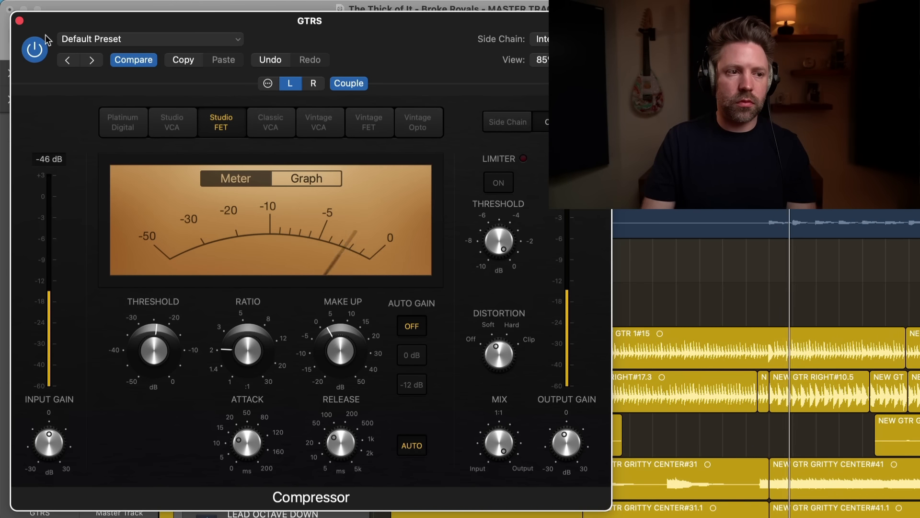
{"action": "left_click", "coordinate": [19, 22]}
{"action": "scroll", "coordinate": [464, 261], "scroll_direction": "down", "scroll_amount": 5}
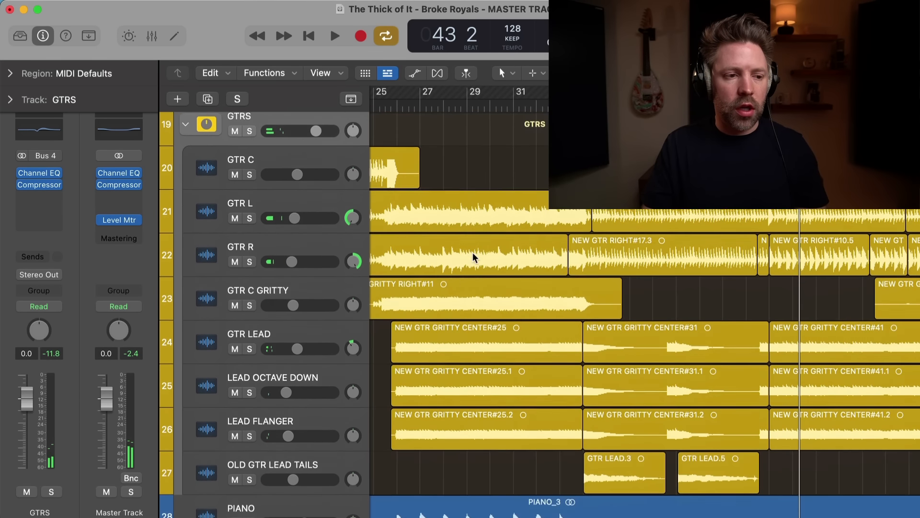
{"action": "scroll", "coordinate": [472, 257], "scroll_direction": "down", "scroll_amount": 6}
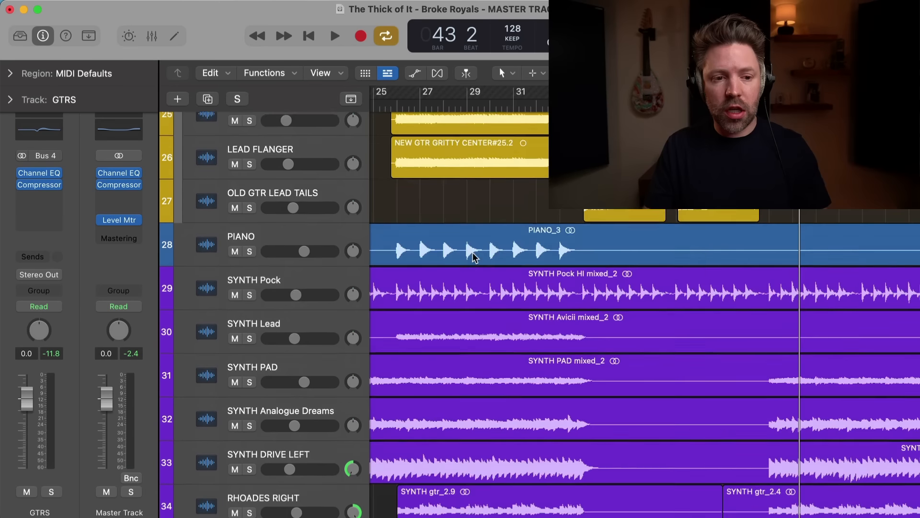
{"action": "scroll", "coordinate": [472, 257], "scroll_direction": "right", "scroll_amount": 5}
{"action": "key", "text": "c"}
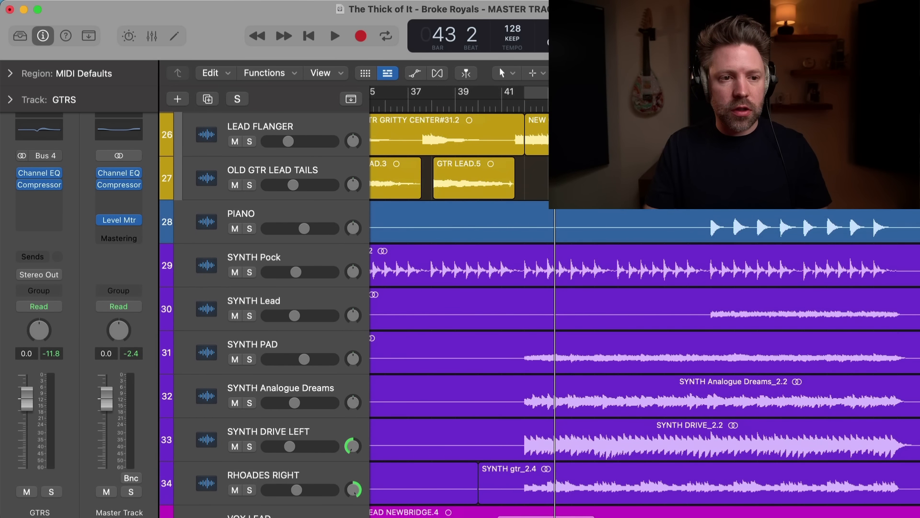
Select the PIANO track and play its part from around bar 49, both soloed and in the full mix.
{"action": "left_click", "coordinate": [328, 218]}
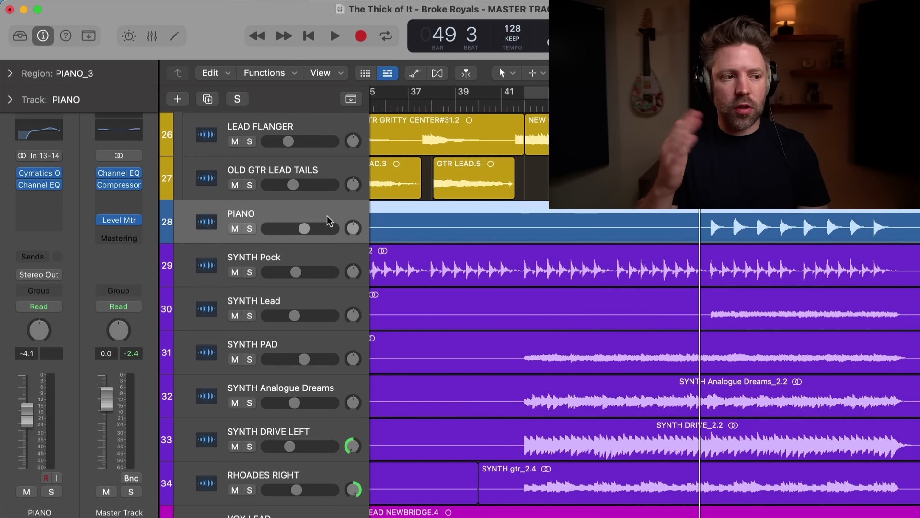
{"action": "key", "text": "space"}
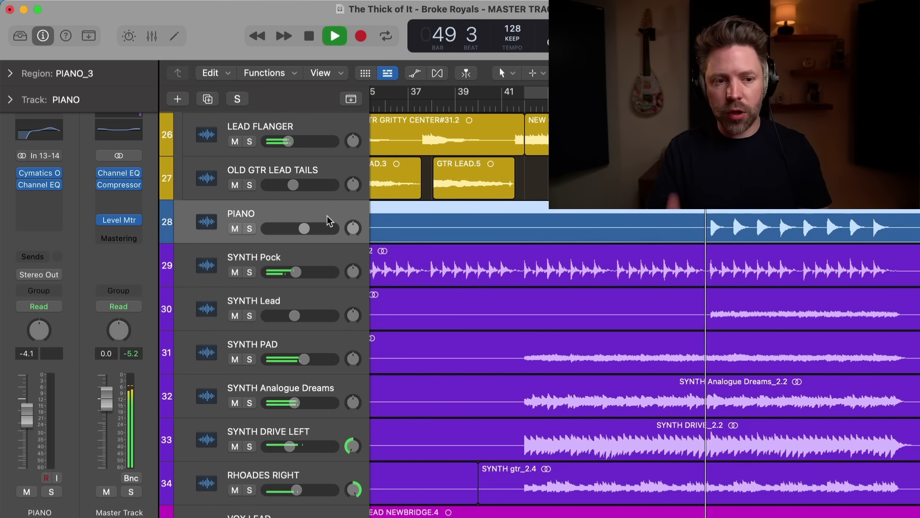
{"action": "scroll", "coordinate": [519, 242], "scroll_direction": "right", "scroll_amount": 2}
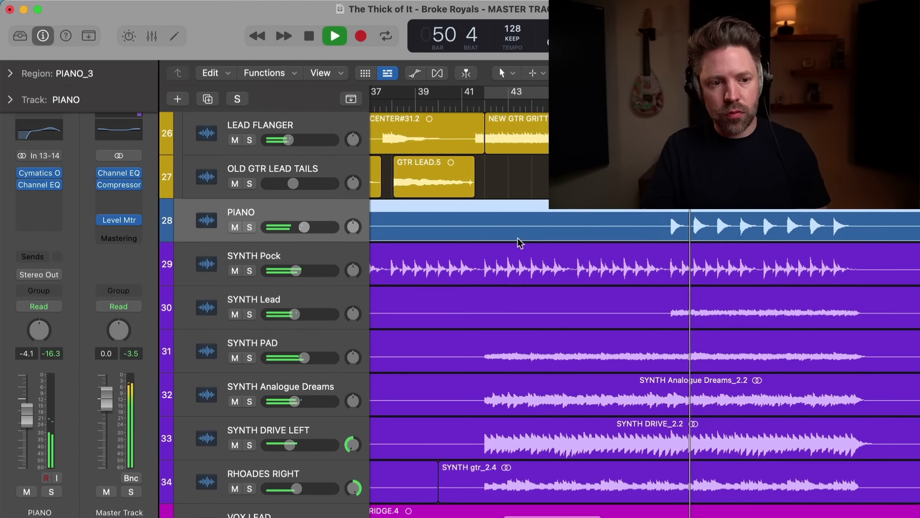
{"action": "key", "text": "s"}
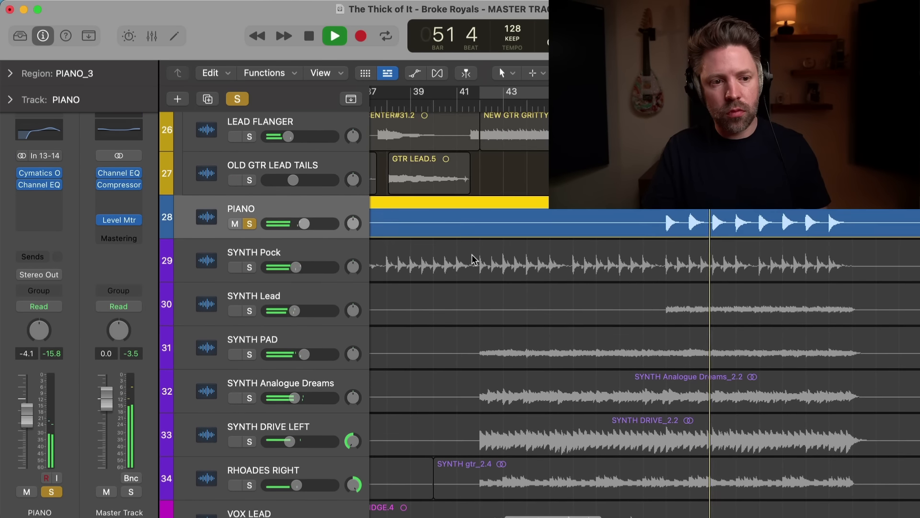
{"action": "key", "text": "s"}
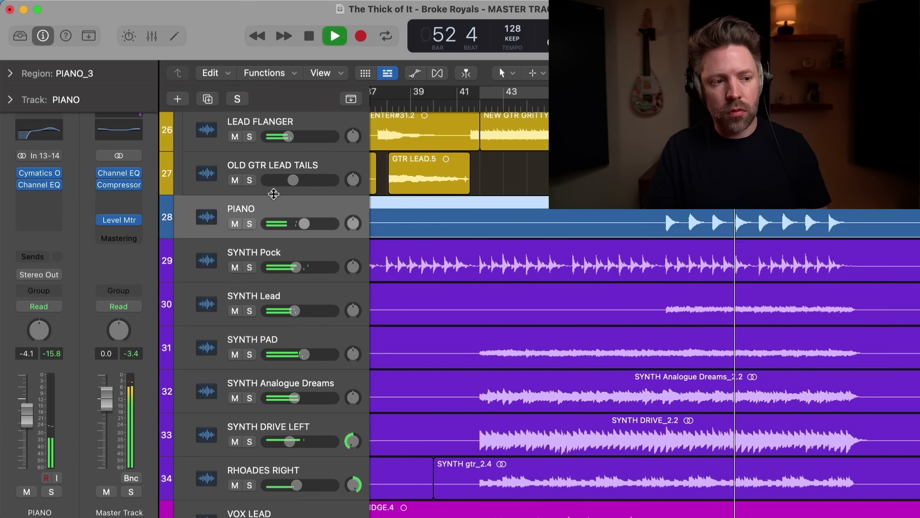
{"action": "key", "text": "space"}
Insert a stereo Compressor after the PIANO track's Channel EQ and choose the Vintage Opto model.
{"action": "left_click", "coordinate": [39, 197]}
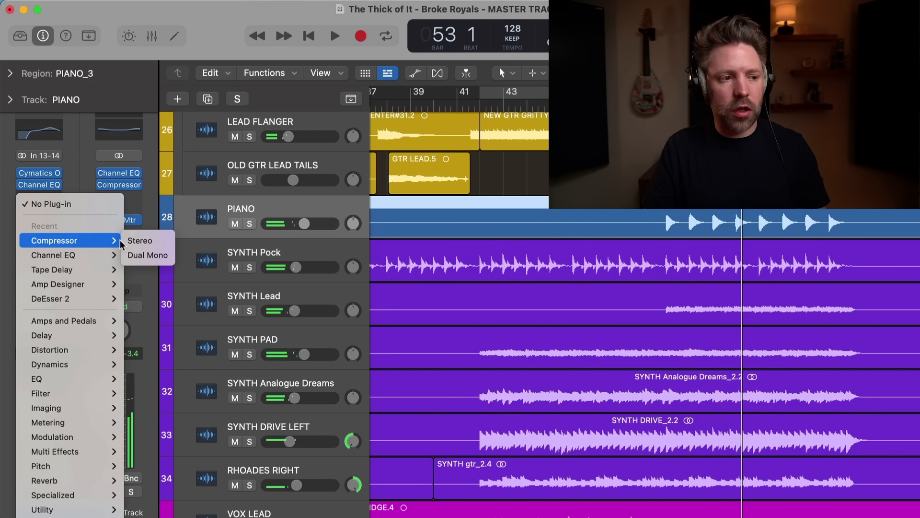
{"action": "left_click", "coordinate": [139, 240]}
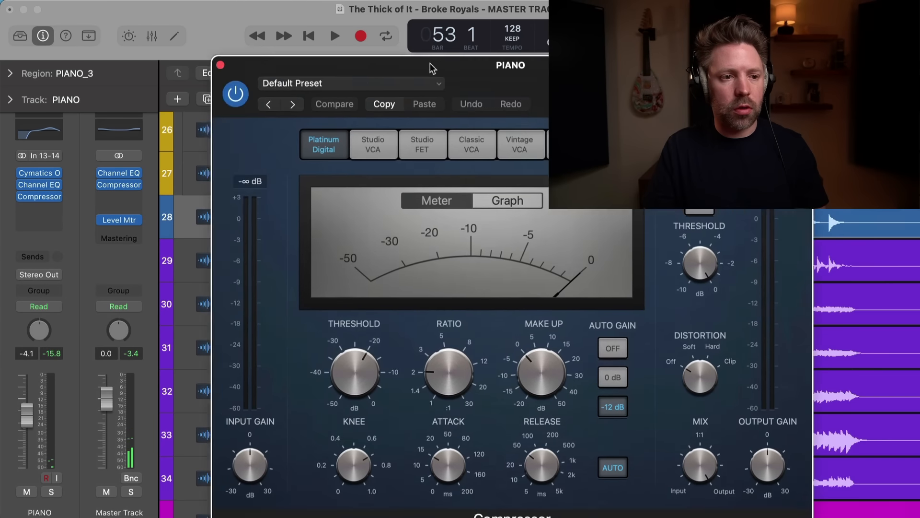
{"action": "left_click_drag", "start_coordinate": [430, 62], "coordinate": [244, 38]}
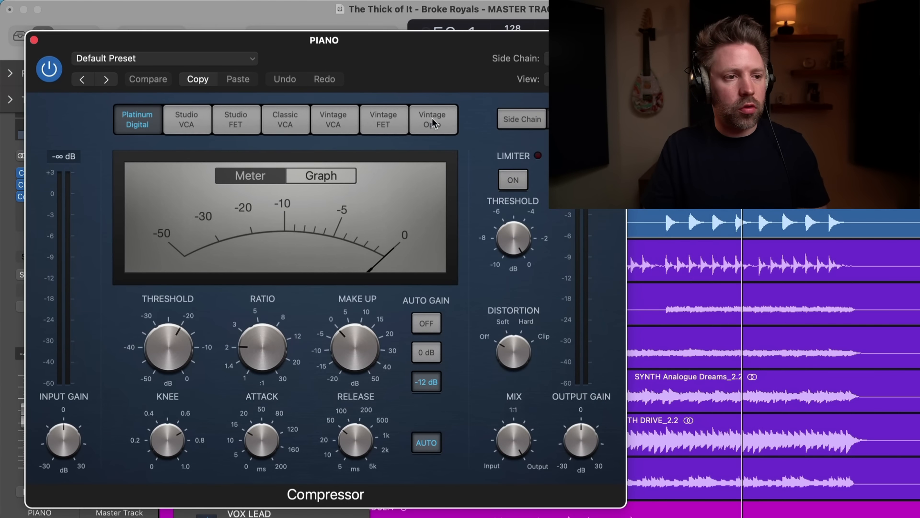
{"action": "left_click", "coordinate": [433, 121]}
{"action": "key", "text": "space"}
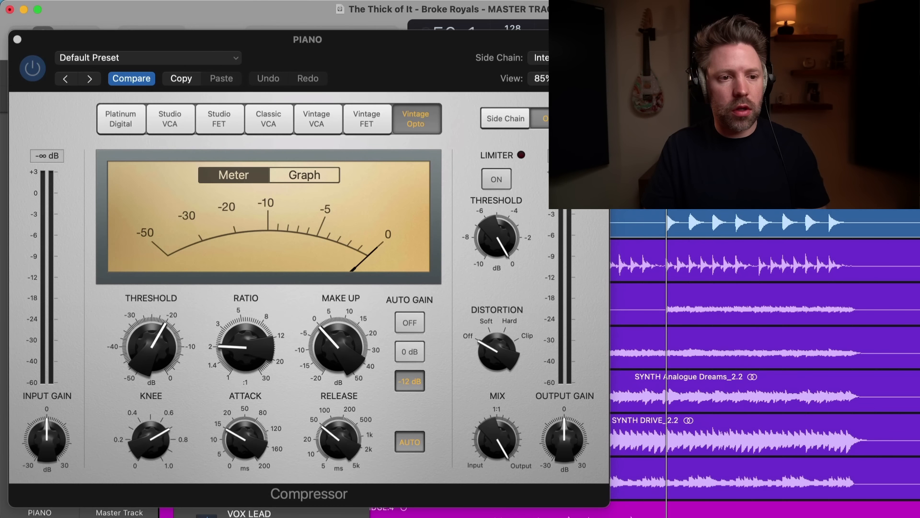
Set the PIANO compressor's ratio to about 3:1 and threshold to -32.5 dB, turn auto gain off, and raise make-up slightly.
{"action": "left_click_drag", "start_coordinate": [231, 374], "coordinate": [246, 326]}
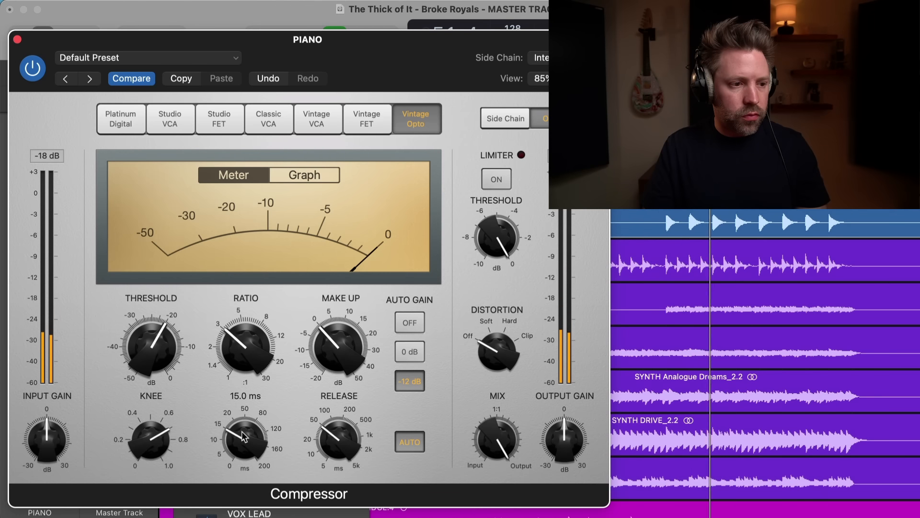
{"action": "left_click", "coordinate": [407, 323]}
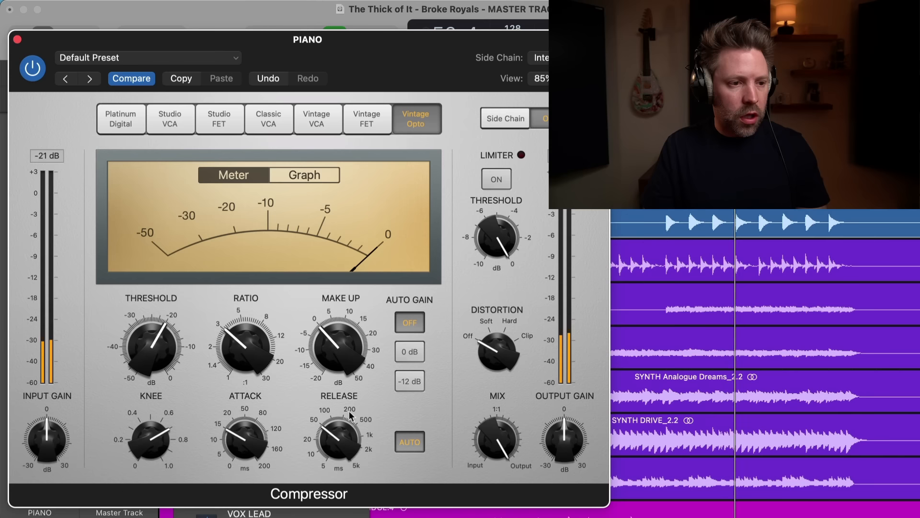
{"action": "left_click_drag", "start_coordinate": [326, 345], "coordinate": [327, 338]}
{"action": "left_click_drag", "start_coordinate": [168, 355], "coordinate": [155, 368]}
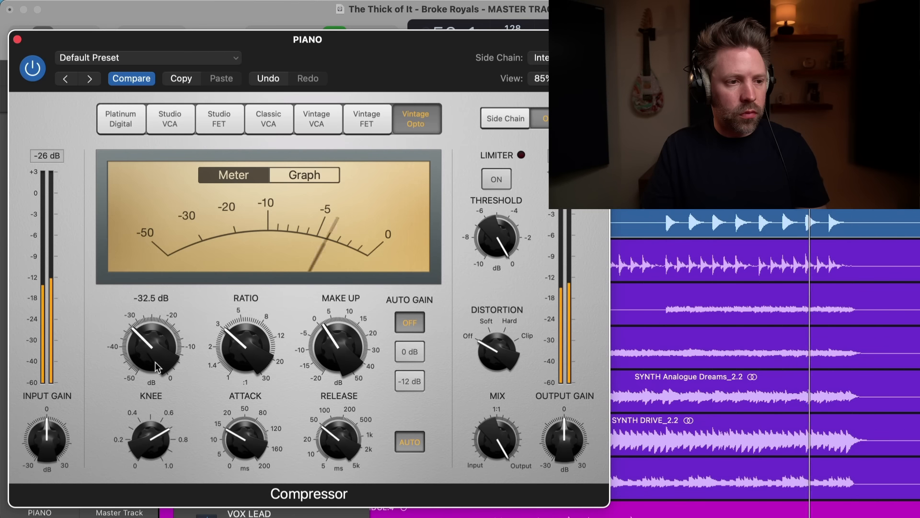
{"action": "mouse_move", "coordinate": [343, 352]}
{"action": "left_mouse_down"}
{"action": "mouse_move", "coordinate": [339, 341]}
{"action": "mouse_move", "coordinate": [338, 350]}
{"action": "left_mouse_up"}
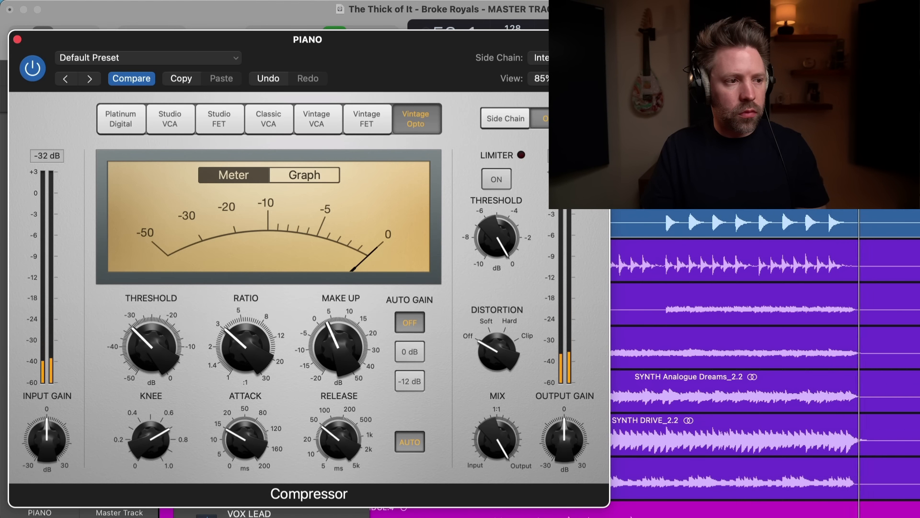
Replay the piano passage and compare its compressor bypassed and enabled, soloing the track briefly.
{"action": "left_click", "coordinate": [645, 99]}
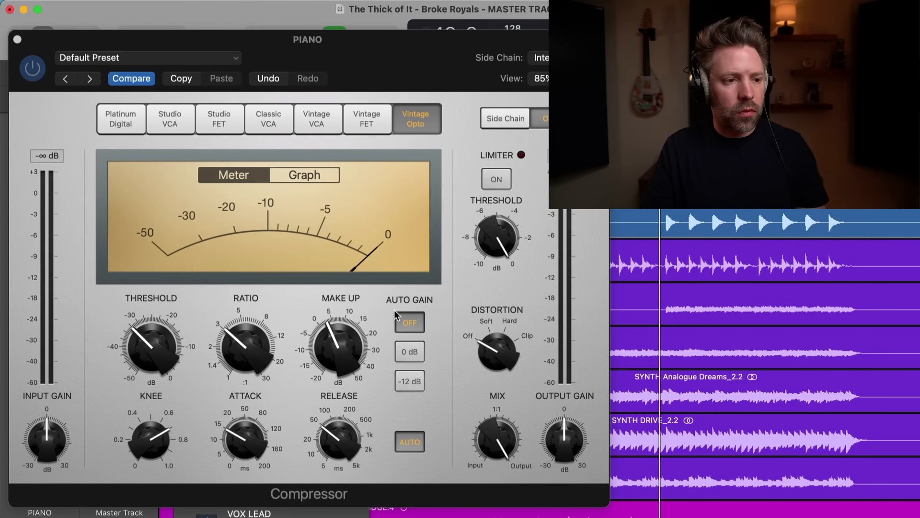
{"action": "left_click", "coordinate": [342, 353]}
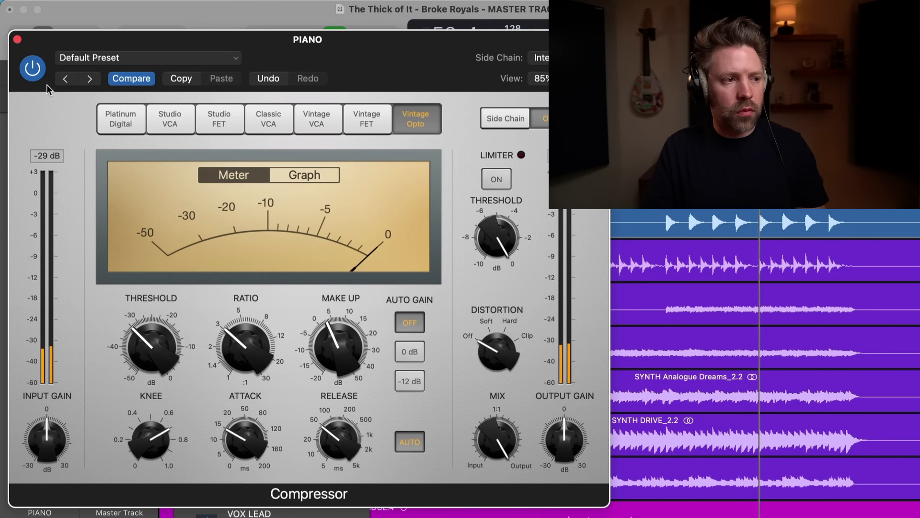
{"action": "left_click", "coordinate": [35, 76]}
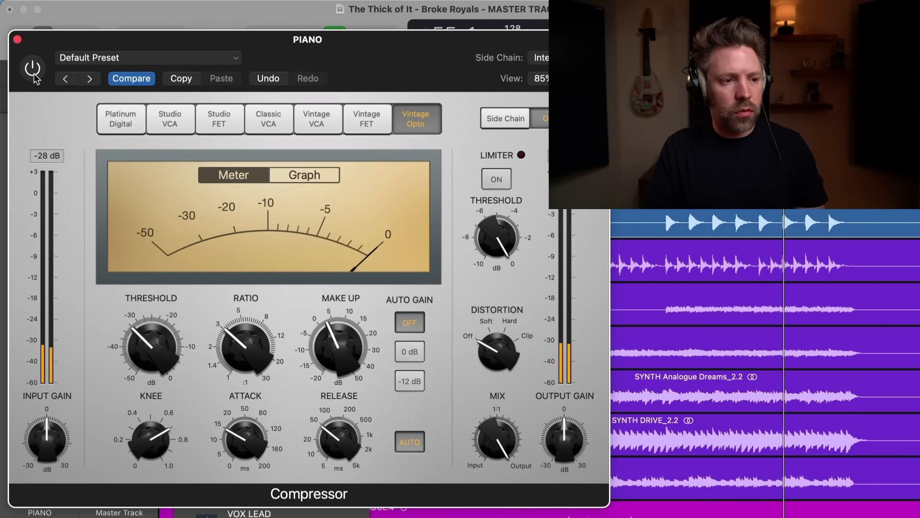
{"action": "key", "text": "s"}
{"action": "left_click", "coordinate": [34, 76]}
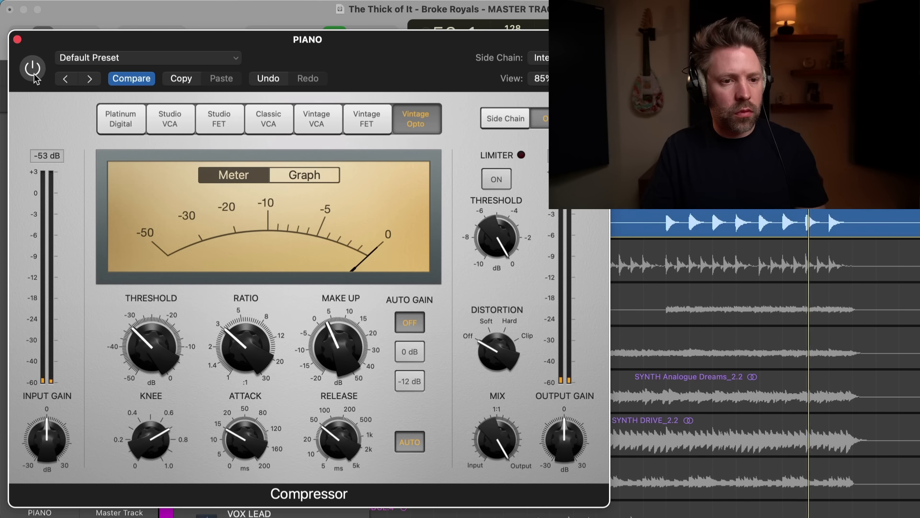
{"action": "key", "text": "s"}
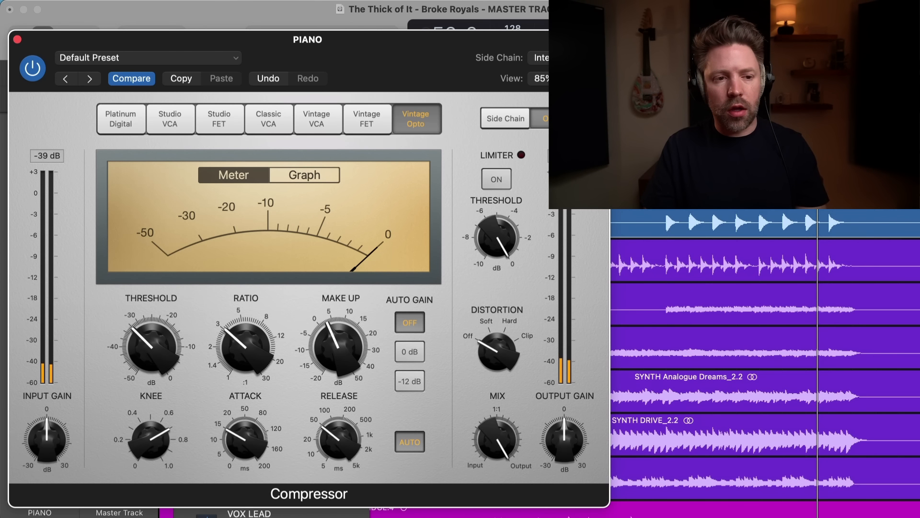
{"action": "key", "text": "space"}
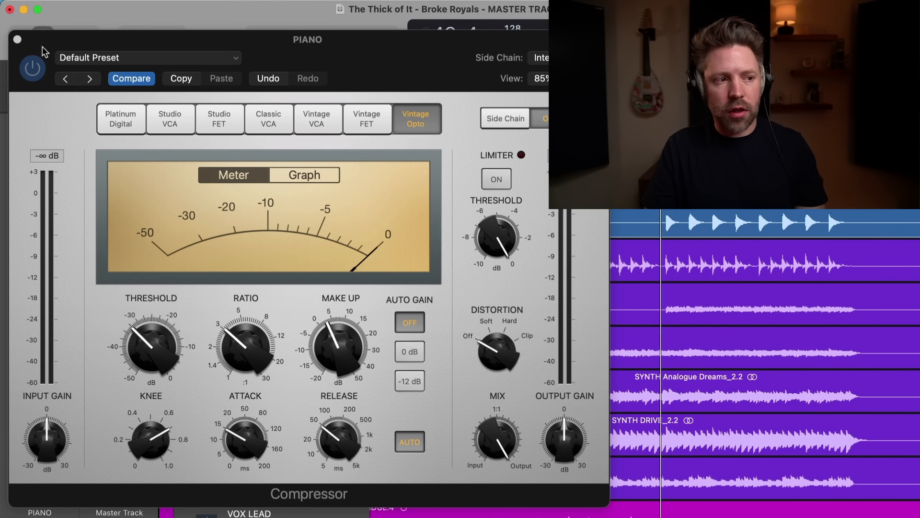
Recheck the PIANO compressor against bypass from around bar 49, first soloed and again within the full mix.
{"action": "left_click", "coordinate": [34, 67]}
{"action": "left_click", "coordinate": [34, 68]}
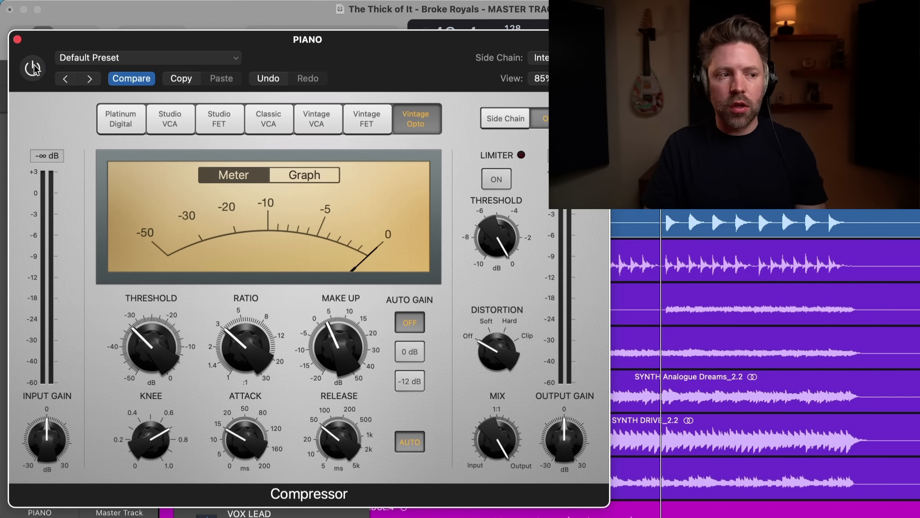
{"action": "key", "text": "s"}
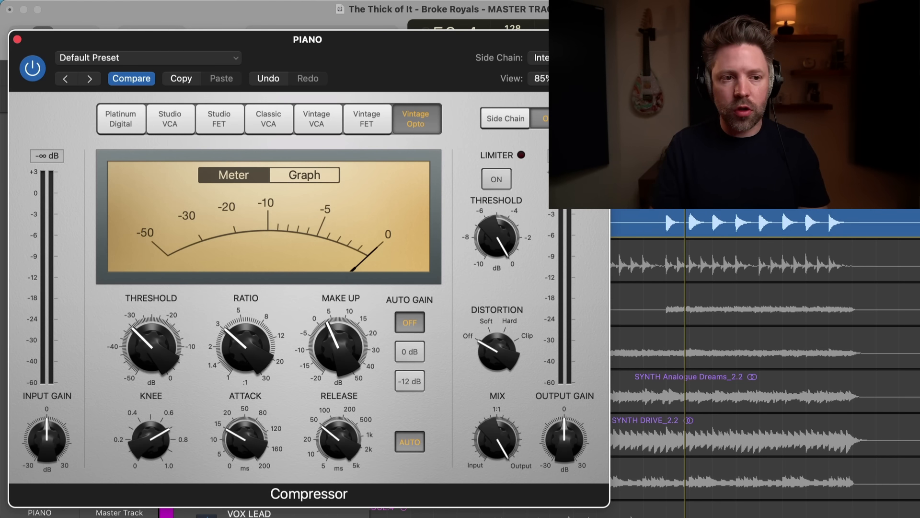
{"action": "key", "text": "space"}
{"action": "left_click", "coordinate": [33, 68]}
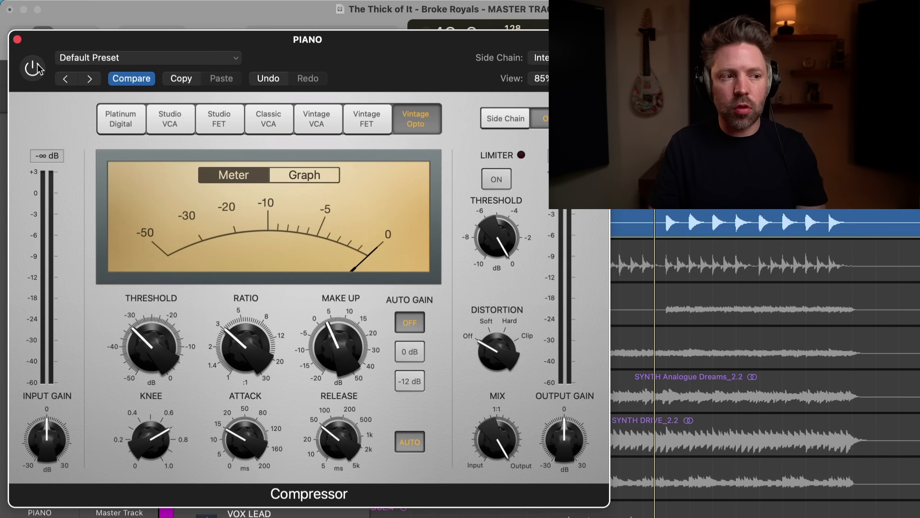
{"action": "key", "text": "s"}
{"action": "key", "text": "space"}
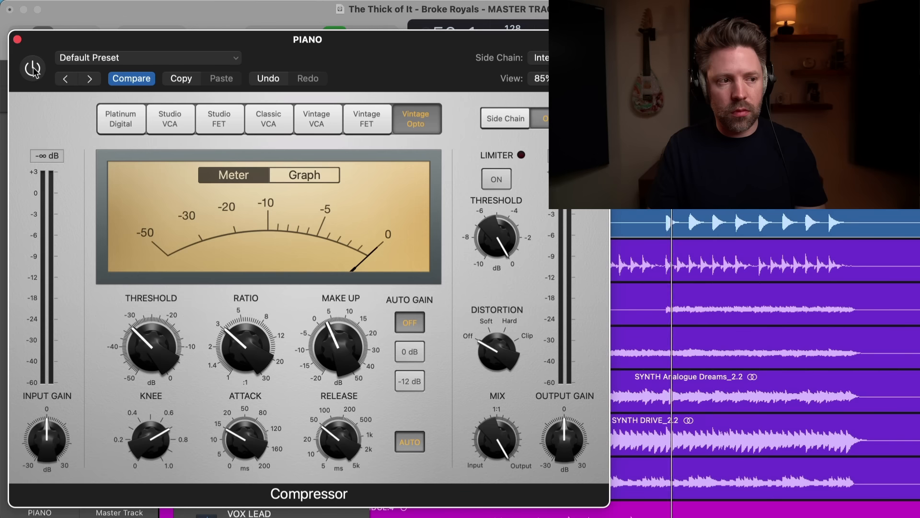
{"action": "key", "text": "space"}
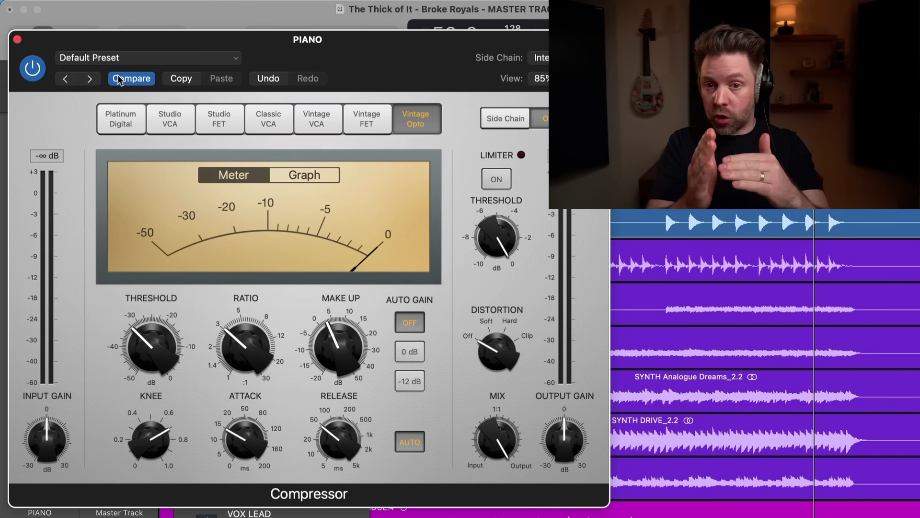
Close the PIANO compressor and move the playhead to bar 42 with cycle playback turned on.
{"action": "left_click", "coordinate": [17, 39]}
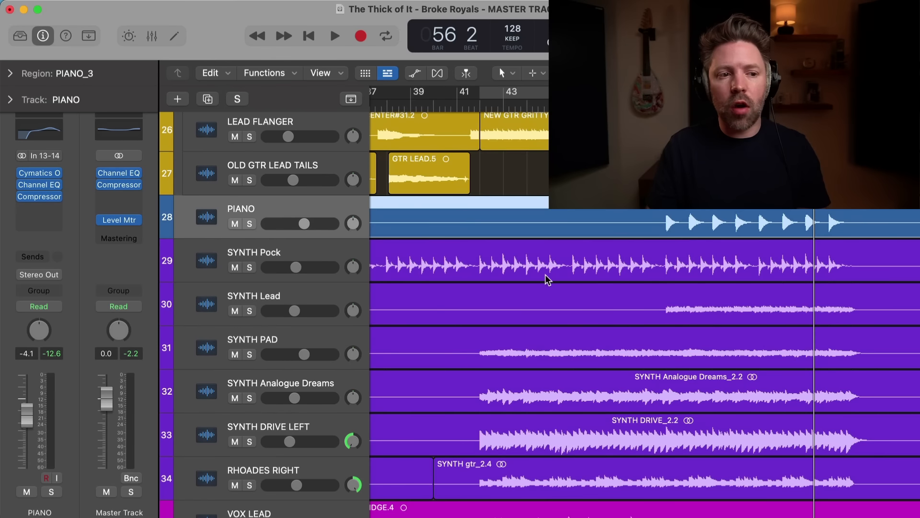
{"action": "scroll", "coordinate": [545, 278], "scroll_direction": "down", "scroll_amount": 6}
{"action": "scroll", "coordinate": [546, 277], "scroll_direction": "down", "scroll_amount": 1}
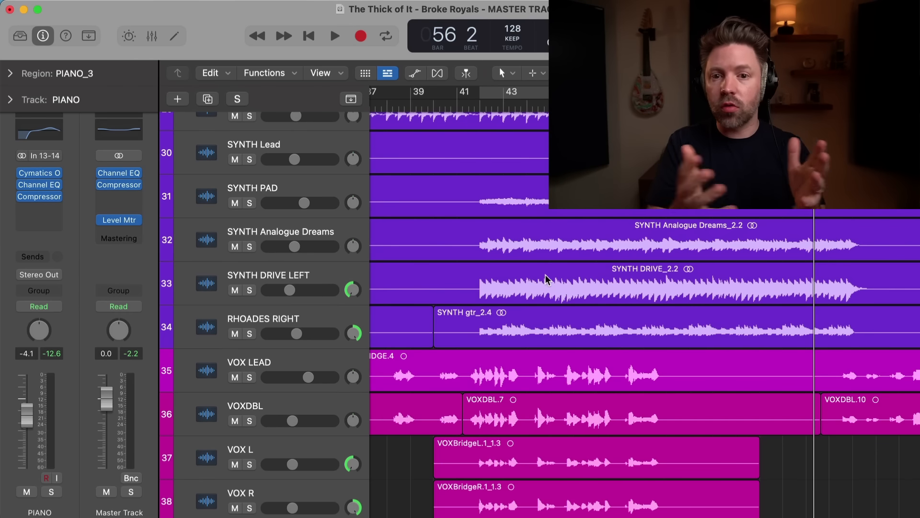
{"action": "scroll", "coordinate": [546, 279], "scroll_direction": "down", "scroll_amount": 2}
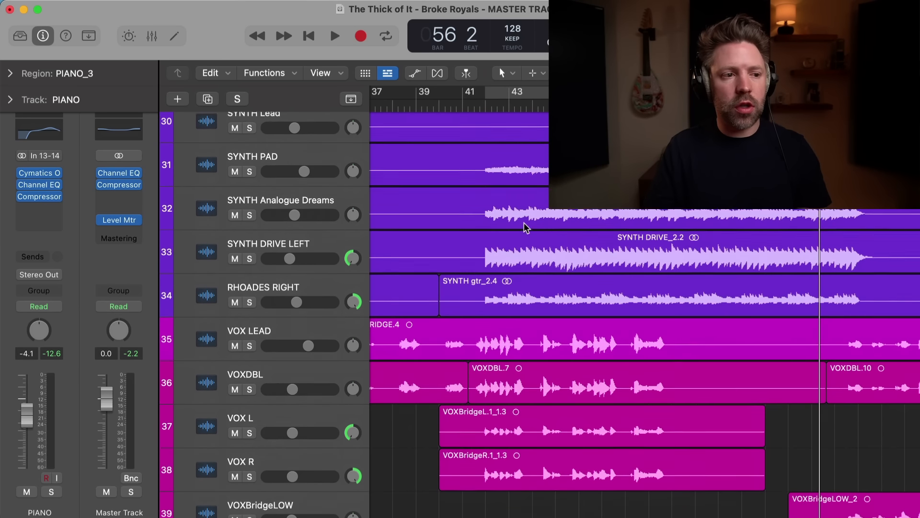
{"action": "scroll", "coordinate": [534, 229], "scroll_direction": "up", "scroll_amount": 1}
{"action": "scroll", "coordinate": [534, 229], "scroll_direction": "right", "scroll_amount": 1}
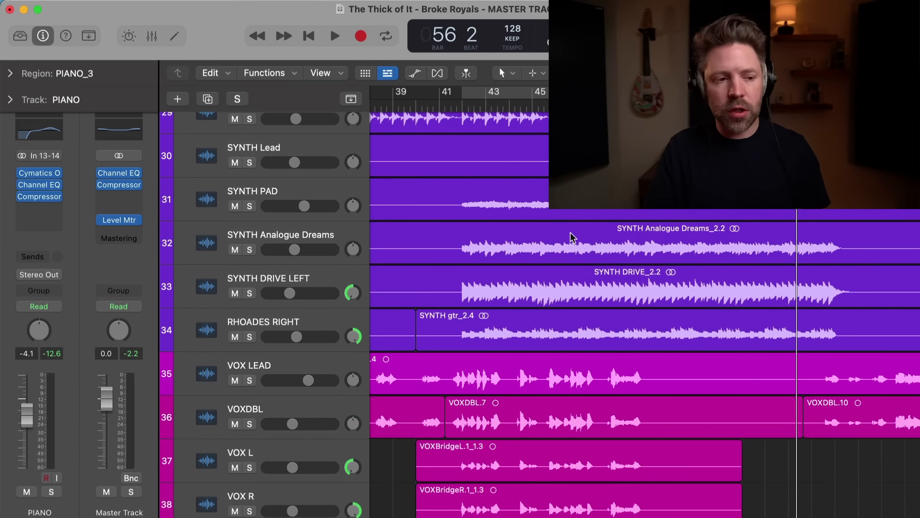
{"action": "left_click", "coordinate": [460, 106]}
{"action": "key", "text": "c"}
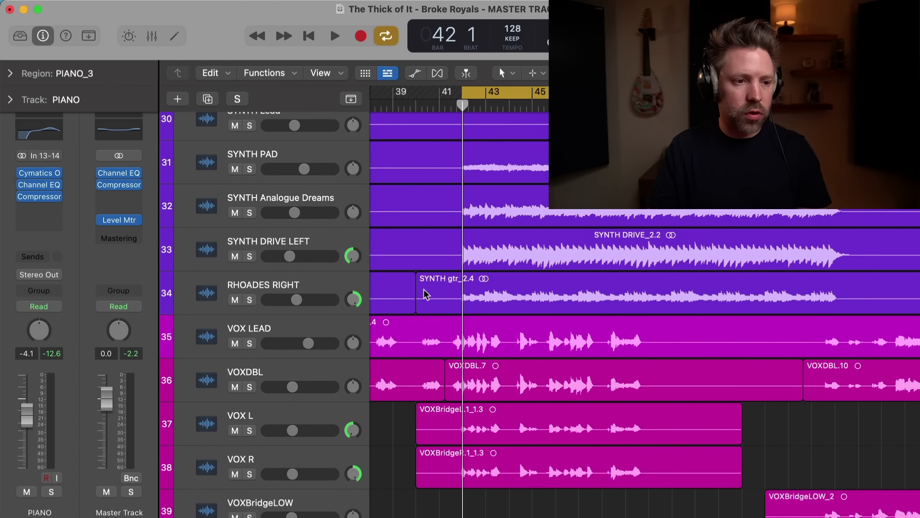
Insert a mono Compressor after the Channel EQ on the VOX LEAD track.
{"action": "left_click", "coordinate": [316, 326]}
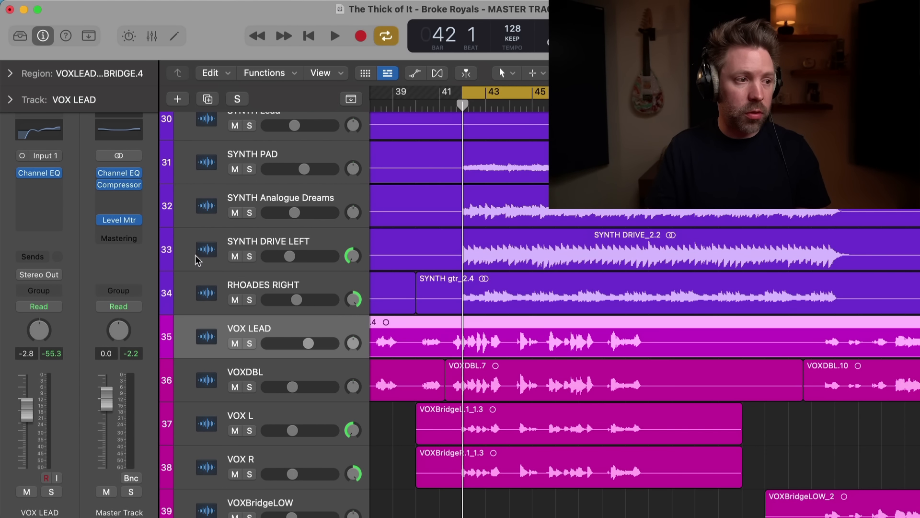
{"action": "left_click", "coordinate": [40, 191]}
{"action": "mouse_move", "coordinate": [61, 228]}
{"action": "left_click", "coordinate": [138, 229]}
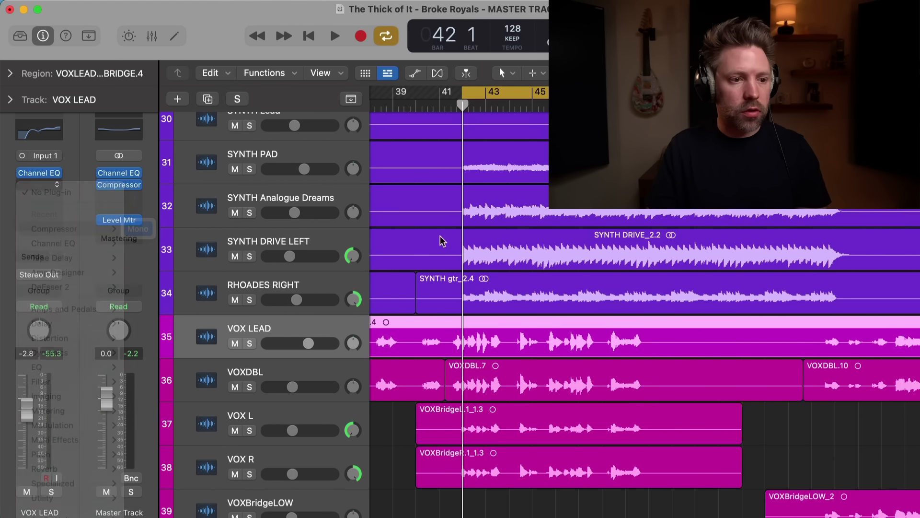
Play the VOX LEAD passage from bar 42, toggling its solo, with the compressor window moved clear of the tracks.
{"action": "key", "text": "s"}
{"action": "left_click_drag", "start_coordinate": [543, 107], "coordinate": [307, 29]}
{"action": "key", "text": "s"}
{"action": "key", "text": "space"}
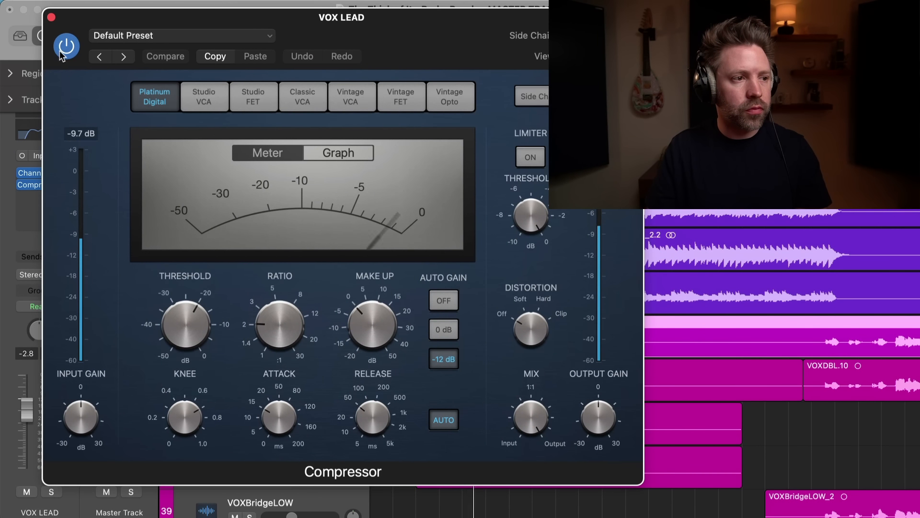
{"action": "left_click_drag", "start_coordinate": [88, 20], "coordinate": [62, 29]}
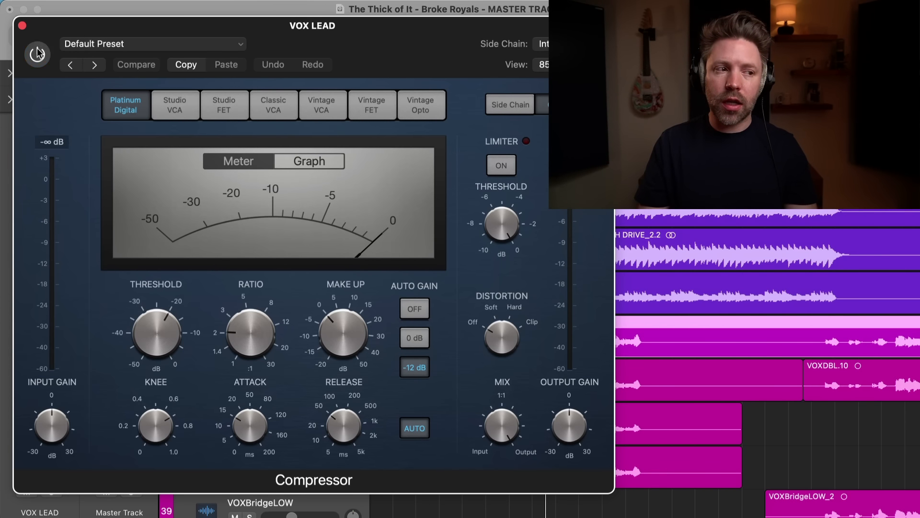
Set the VOX LEAD compressor to Studio FET with auto gain off, a 1.0 ms attack, a 4.1:1 ratio and auto release off.
{"action": "left_click", "coordinate": [224, 104]}
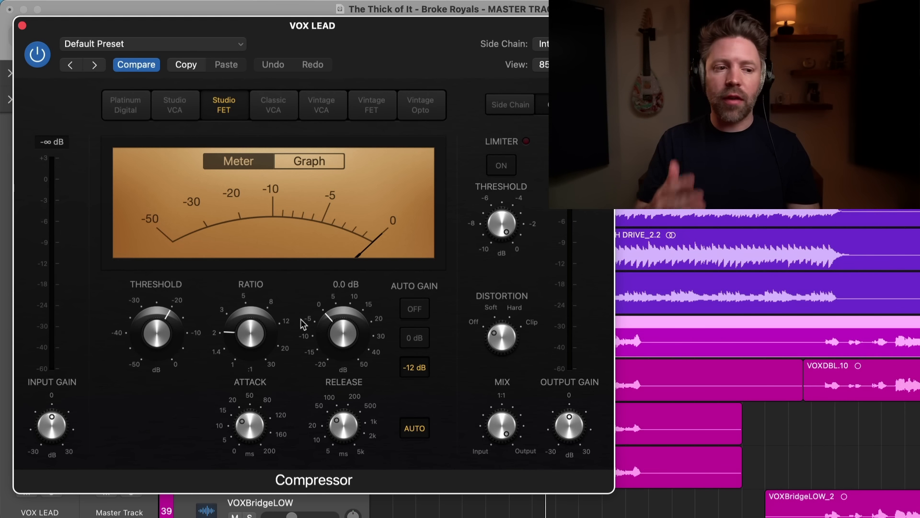
{"action": "left_click", "coordinate": [413, 309]}
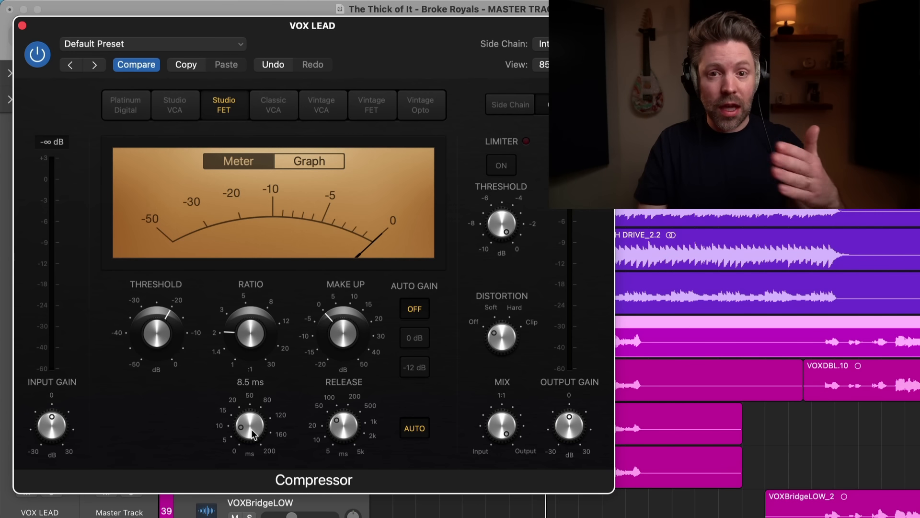
{"action": "left_click_drag", "start_coordinate": [253, 434], "coordinate": [254, 439]}
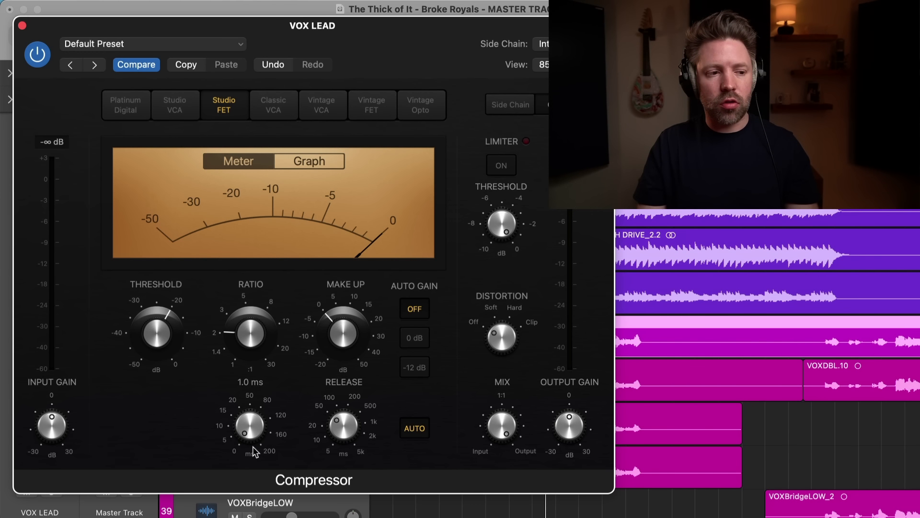
{"action": "left_click_drag", "start_coordinate": [253, 447], "coordinate": [254, 449]}
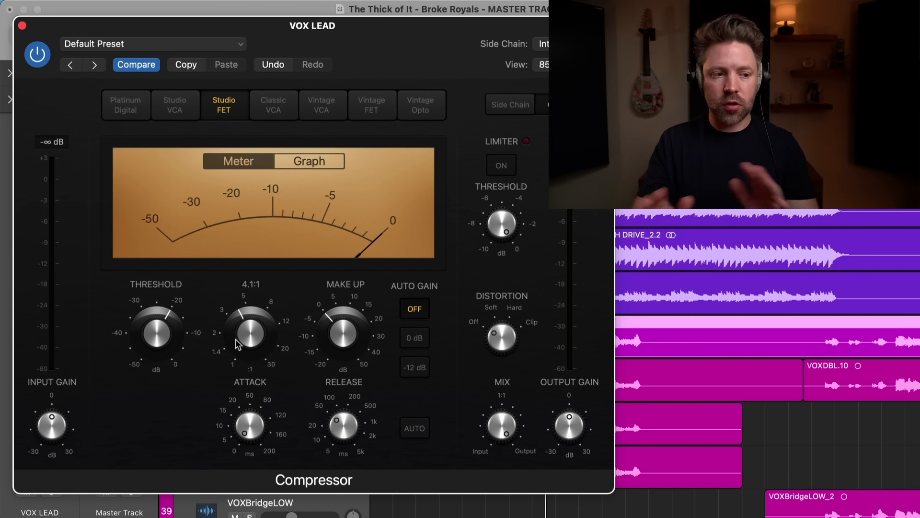
Set the compressor's threshold to -15.0 dB and add slight distortion, auditioning the lead vocal soloed and in the full mix.
{"action": "key", "text": "s"}
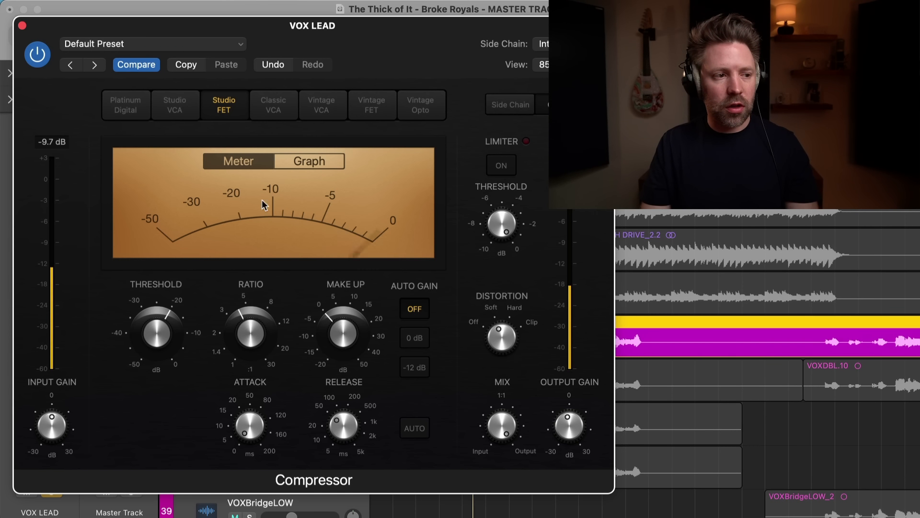
{"action": "key", "text": "s"}
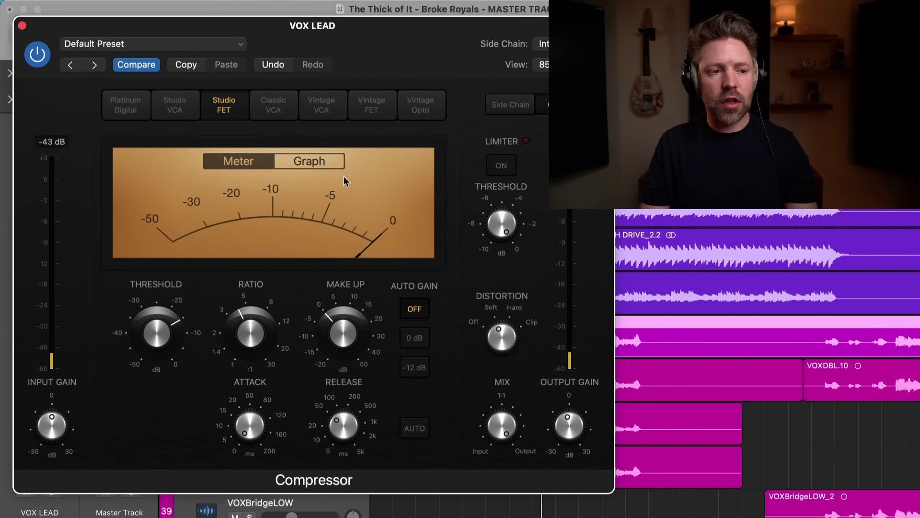
{"action": "scroll", "coordinate": [767, 363], "scroll_direction": "left", "scroll_amount": 8}
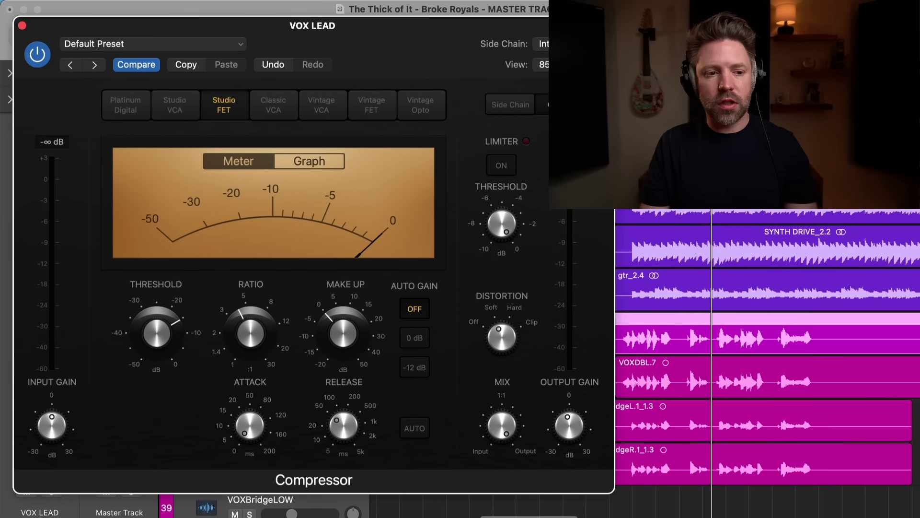
{"action": "left_click", "coordinate": [662, 94]}
{"action": "key", "text": "space"}
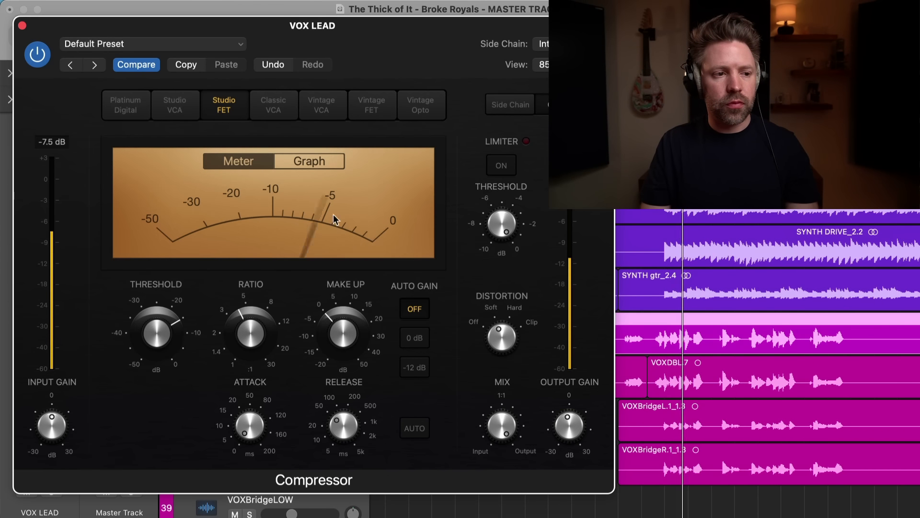
{"action": "mouse_move", "coordinate": [369, 316]}
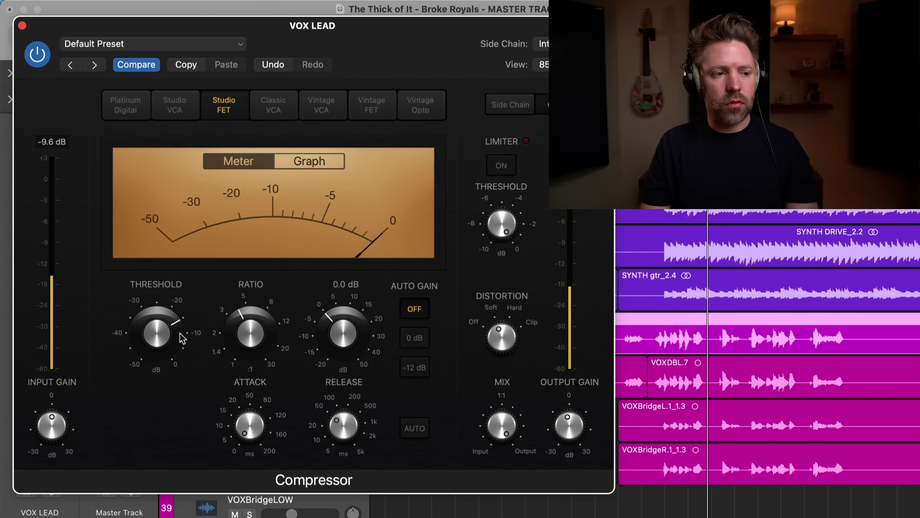
{"action": "mouse_move", "coordinate": [172, 341]}
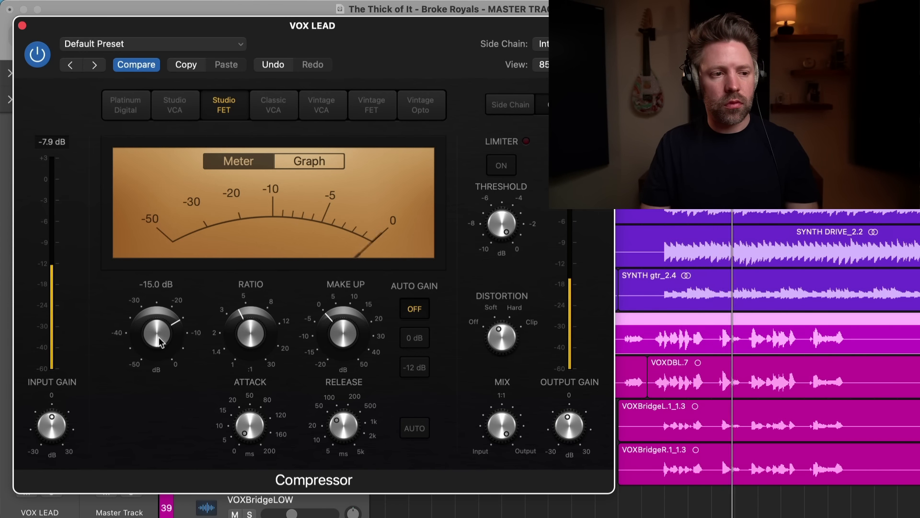
Set the VOX LEAD compressor's make-up gain to 3.5 dB and compare it bypassed and enabled during playback.
{"action": "left_click_drag", "start_coordinate": [343, 336], "coordinate": [346, 328]}
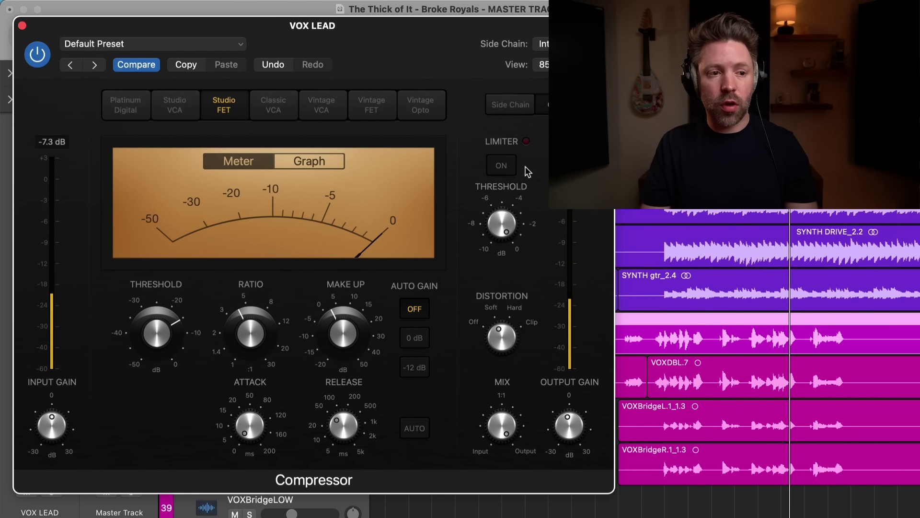
{"action": "left_click_drag", "start_coordinate": [345, 330], "coordinate": [346, 328]}
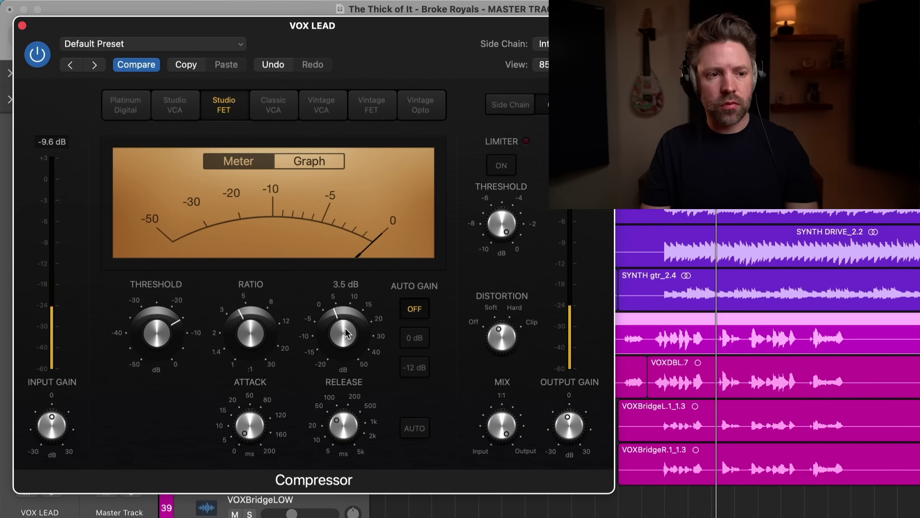
{"action": "left_click", "coordinate": [41, 62]}
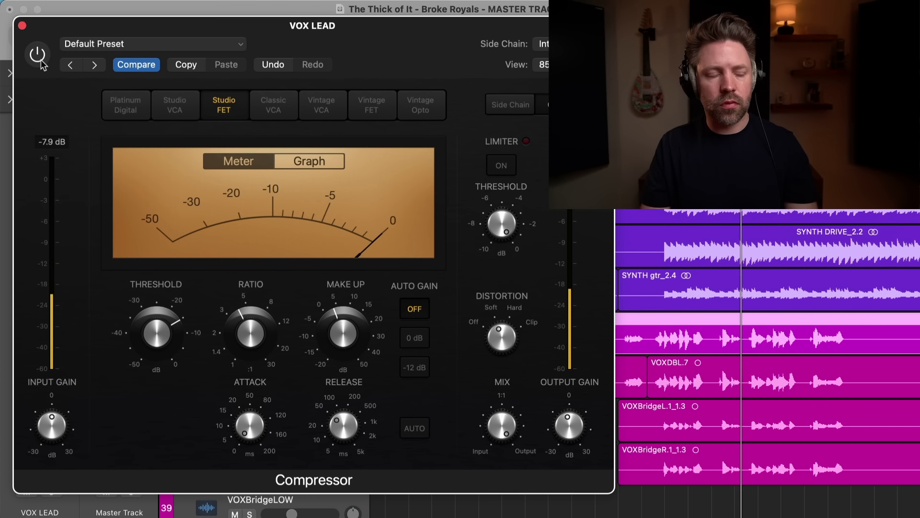
{"action": "left_click", "coordinate": [42, 63]}
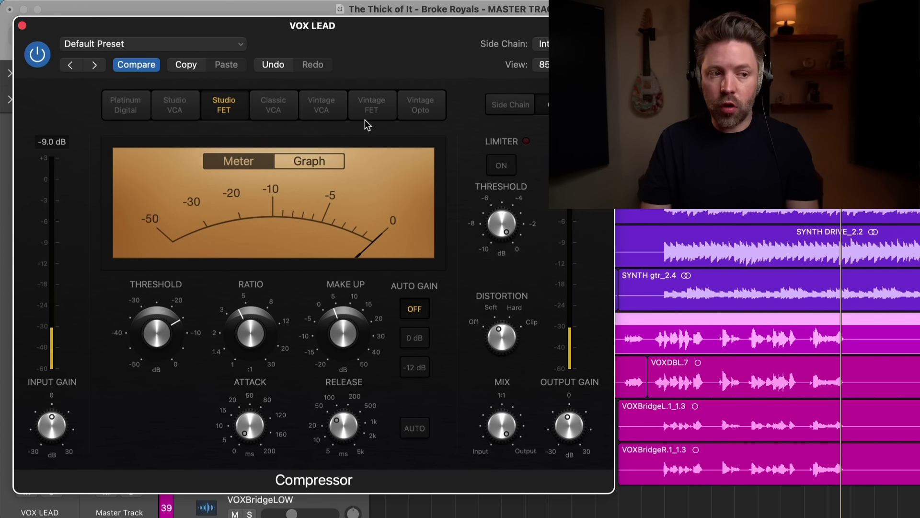
Compare the Vintage FET, Classic VCA and Vintage VCA circuit types against Studio FET on the playing vocal, ending on Studio FET.
{"action": "key", "text": "s"}
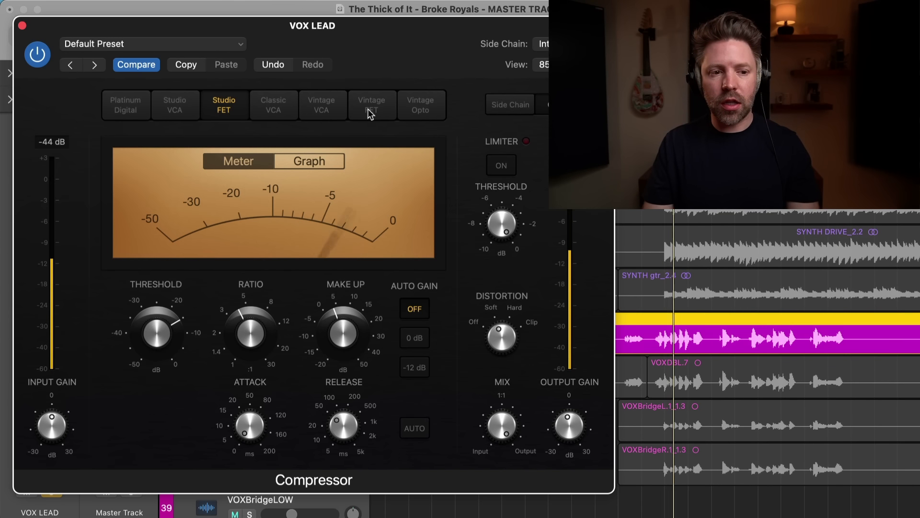
{"action": "key", "text": "s"}
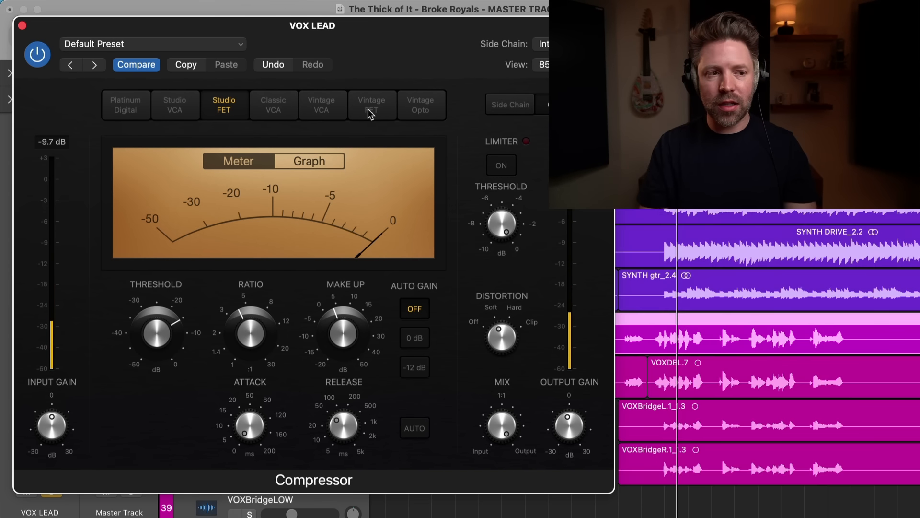
{"action": "left_click", "coordinate": [370, 114]}
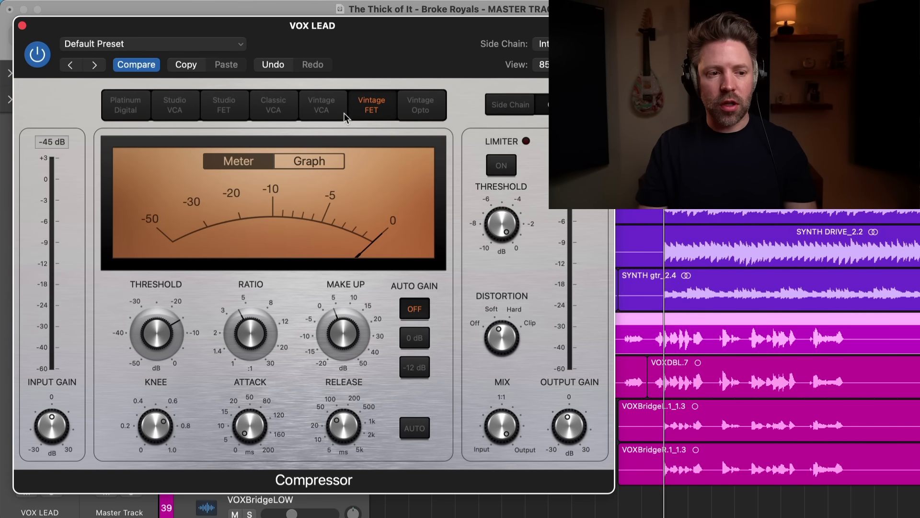
{"action": "left_click", "coordinate": [234, 115]}
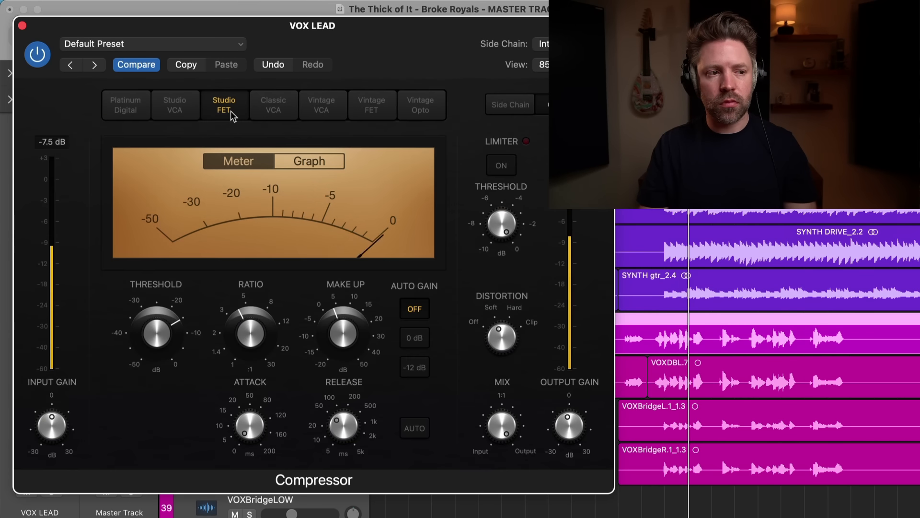
{"action": "left_click", "coordinate": [365, 114]}
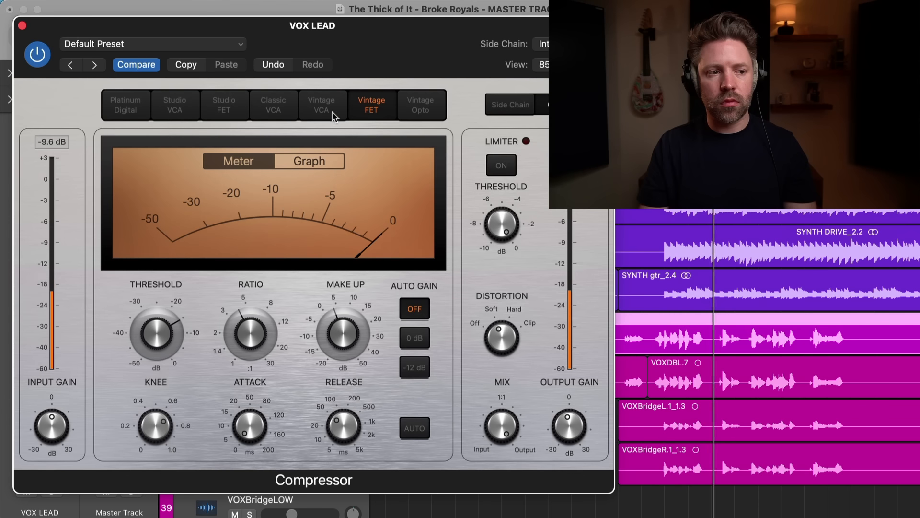
{"action": "left_click", "coordinate": [276, 111]}
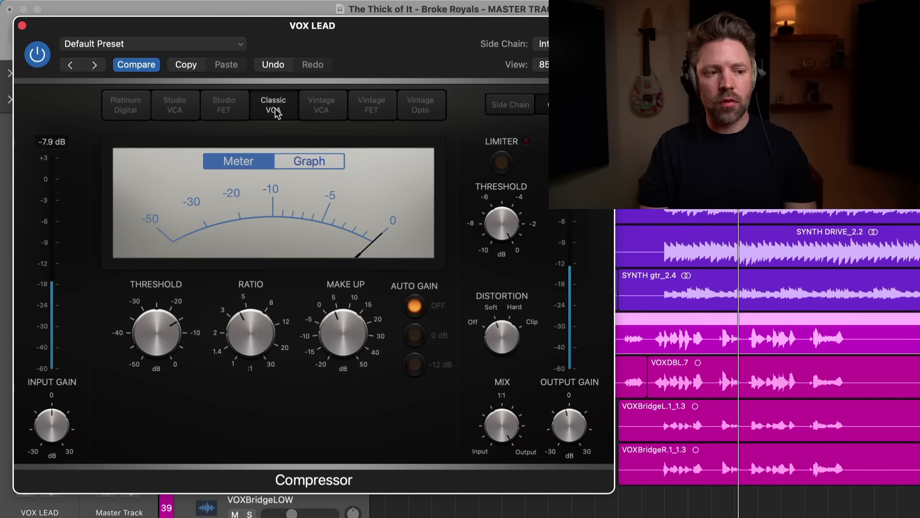
{"action": "left_click", "coordinate": [324, 116]}
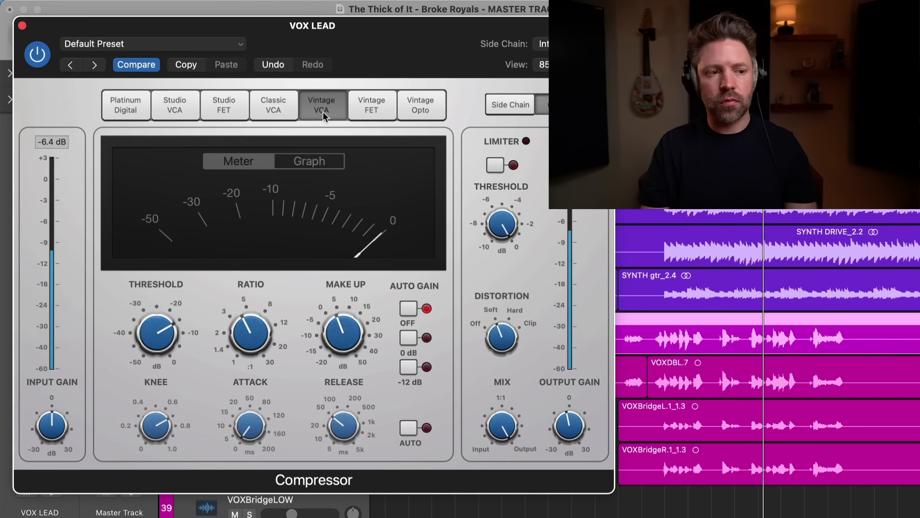
{"action": "left_click", "coordinate": [365, 114]}
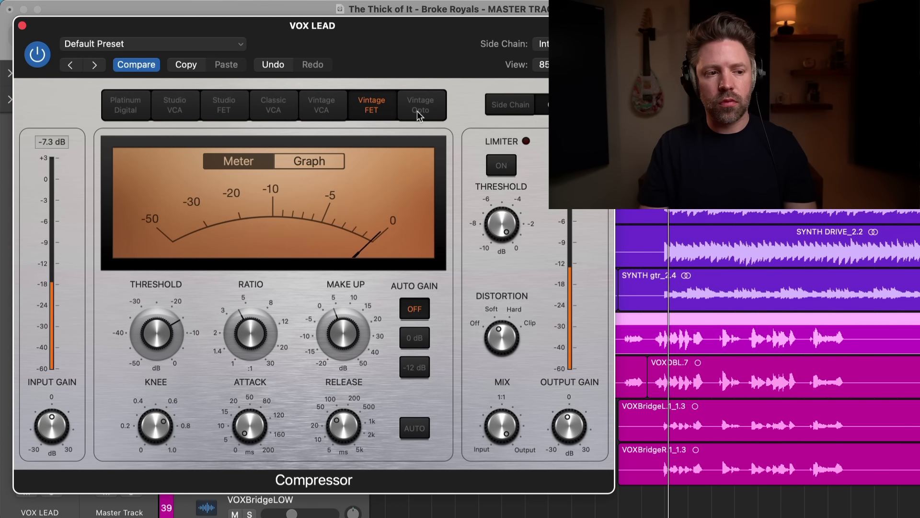
{"action": "left_click", "coordinate": [224, 113]}
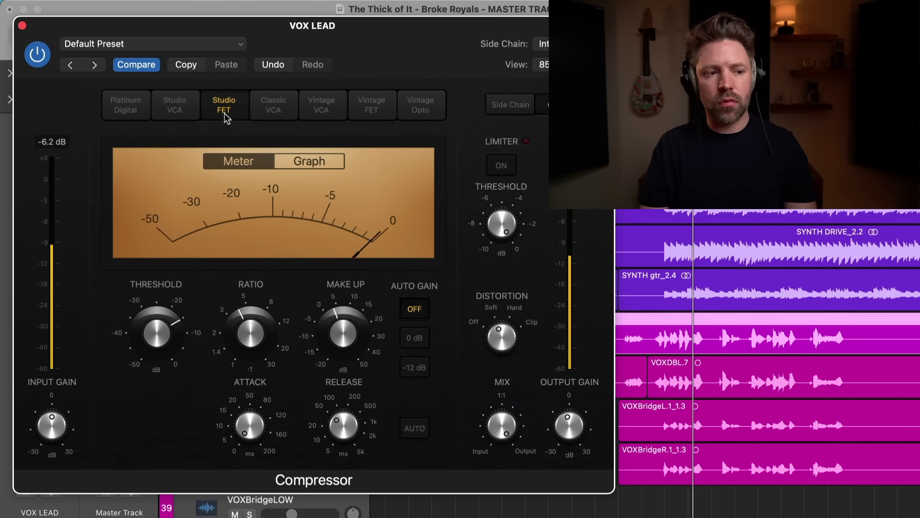
{"action": "left_click", "coordinate": [365, 106]}
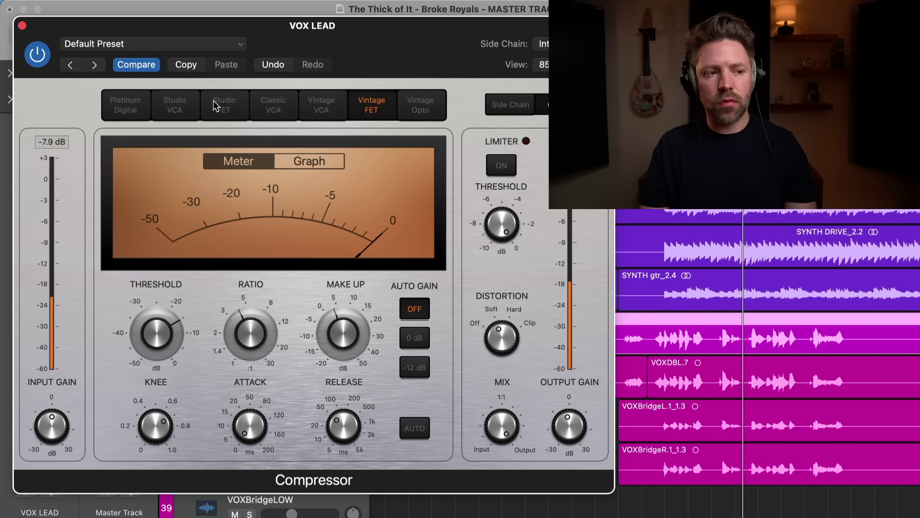
{"action": "left_click", "coordinate": [229, 114]}
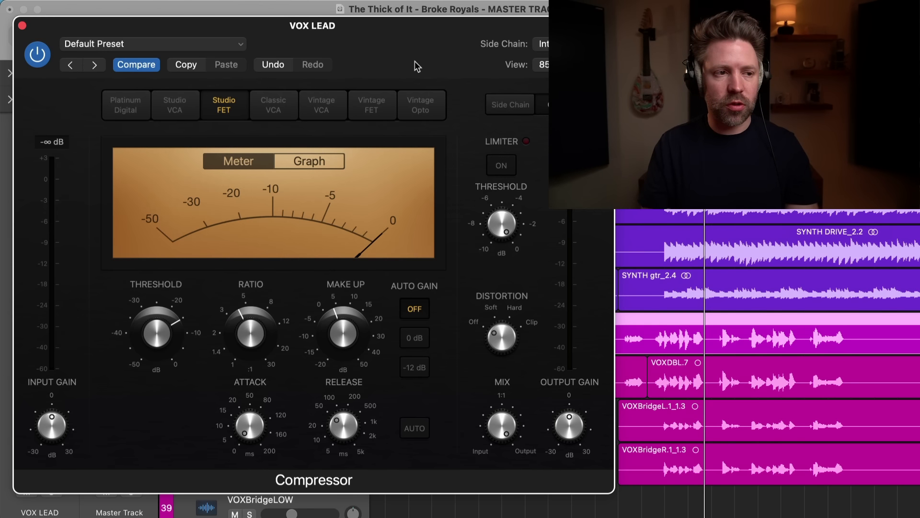
Replay the vocal passage in short stretches with the VOX LEAD compressor bypassed and enabled.
{"action": "left_click_drag", "start_coordinate": [417, 66], "coordinate": [400, 55]}
{"action": "key", "text": "space"}
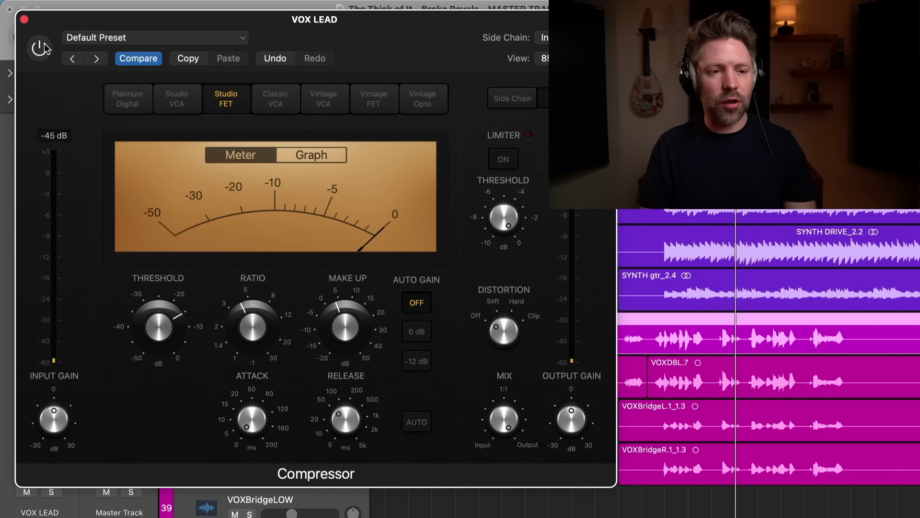
{"action": "left_click", "coordinate": [40, 49]}
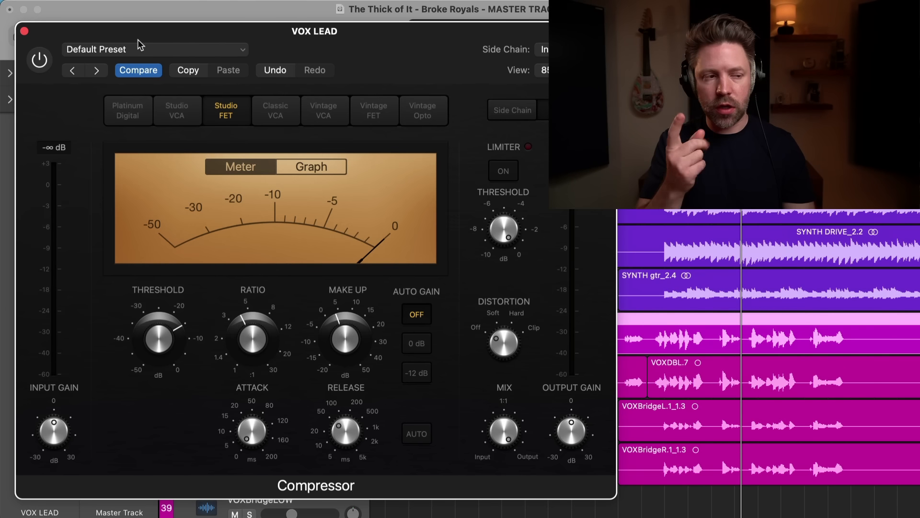
{"action": "key", "text": "space"}
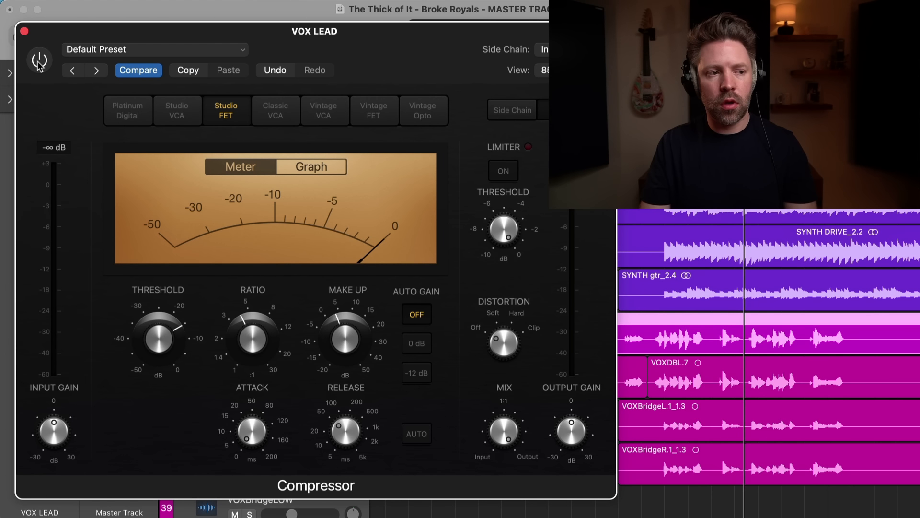
{"action": "key", "text": "space"}
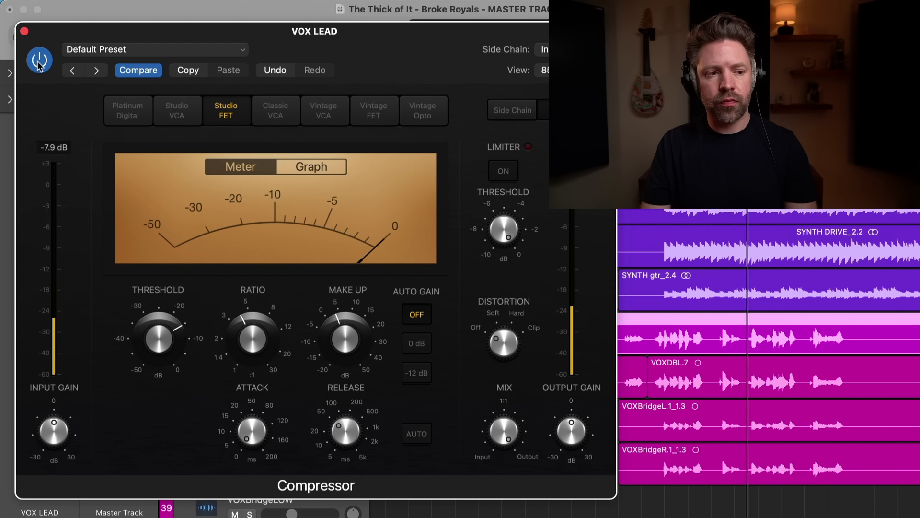
{"action": "key", "text": "space"}
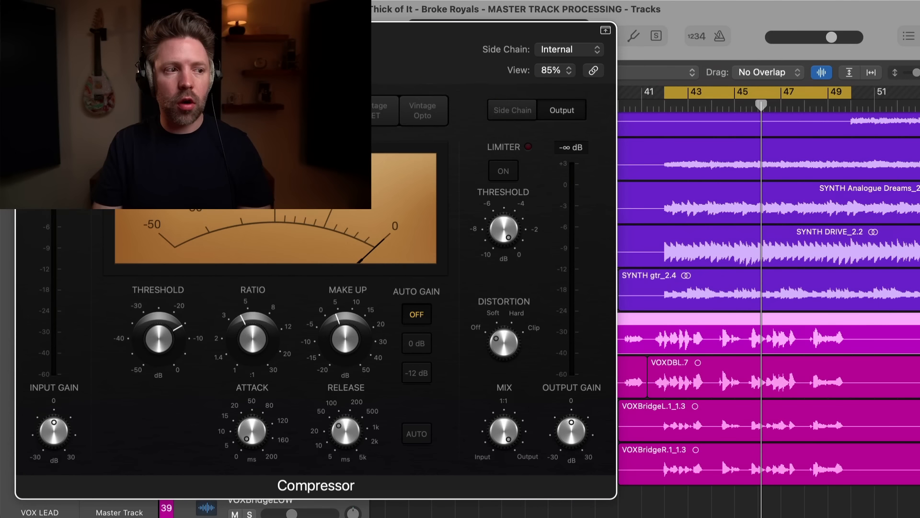
Examine the plug-in inserts on the VOX LEAD and other vocal channels in the mixer and return to the arrangement.
{"action": "scroll", "coordinate": [445, 297], "scroll_direction": "down", "scroll_amount": 1}
{"action": "key", "text": "super+2"}
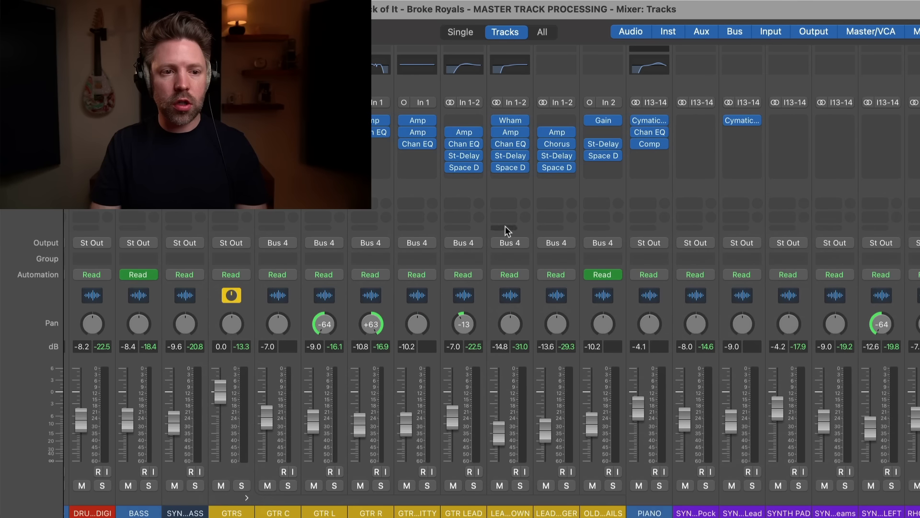
{"action": "scroll", "coordinate": [505, 226], "scroll_direction": "right", "scroll_amount": 10}
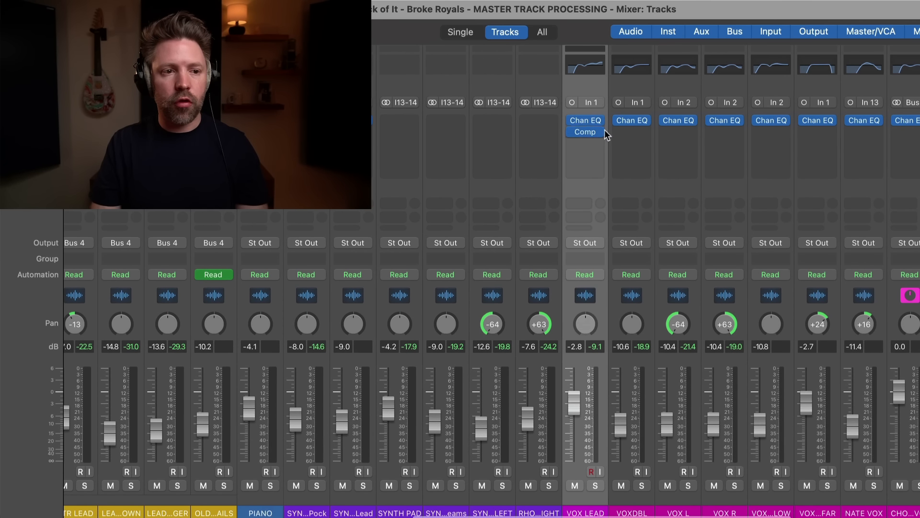
{"action": "key", "text": "super+2"}
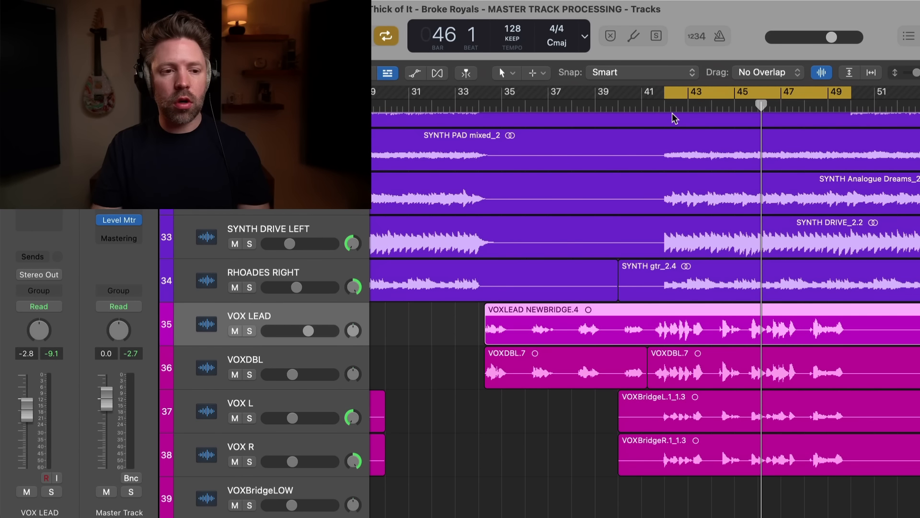
Solo VOXDBL together with VOX LEAD, play the bridge vocals, and narrow the solo to VOXDBL alone.
{"action": "key", "text": "s"}
{"action": "left_click", "coordinate": [267, 363]}
{"action": "key", "text": "s"}
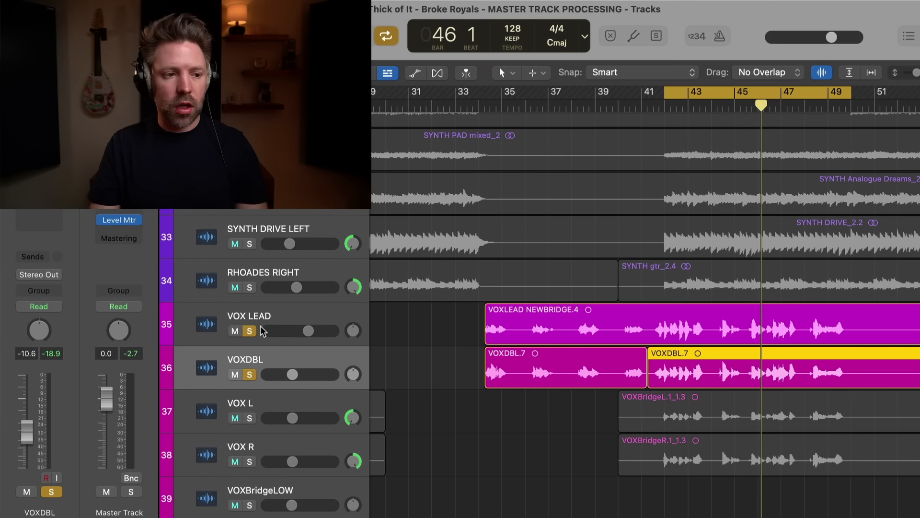
{"action": "key", "text": "space"}
{"action": "left_click", "coordinate": [249, 331]}
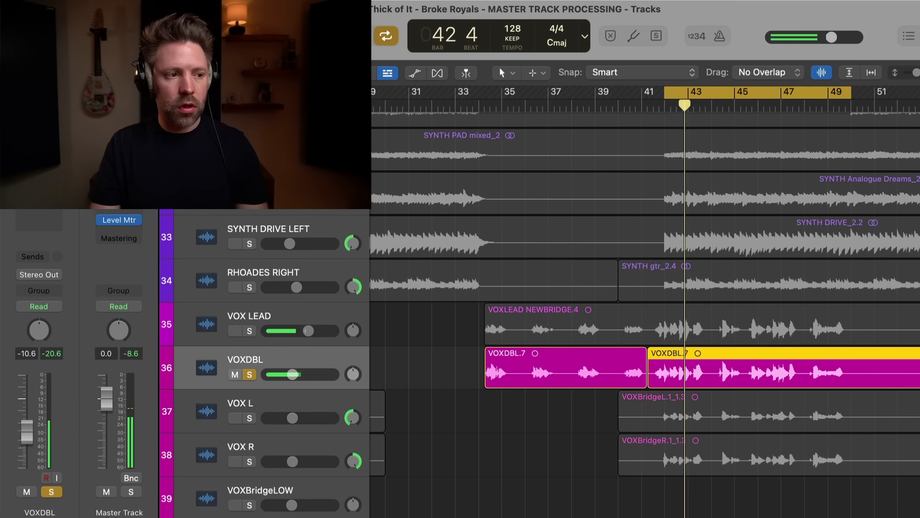
Lower the VOXDBL compressor's threshold to -17 dB while the doubled vocal plays.
{"action": "left_click", "coordinate": [40, 185]}
{"action": "left_click_drag", "start_coordinate": [584, 114], "coordinate": [283, 37]}
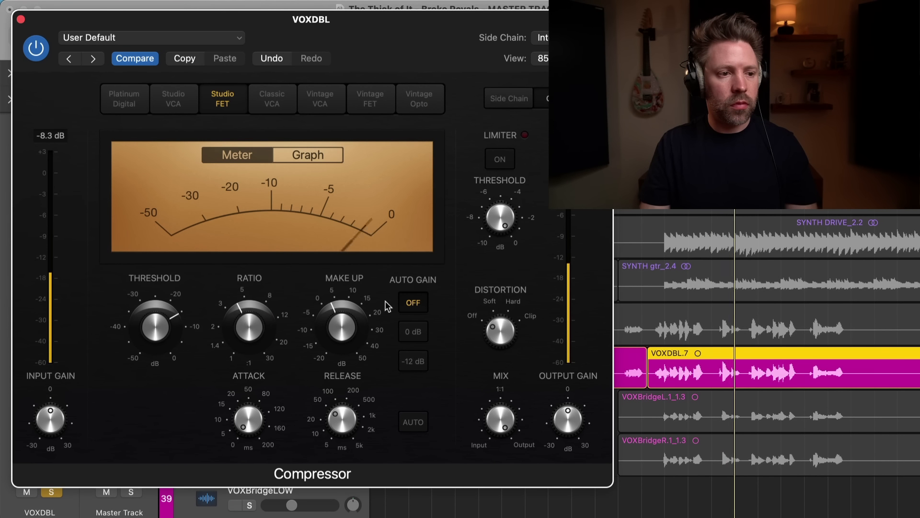
{"action": "mouse_move", "coordinate": [370, 312]}
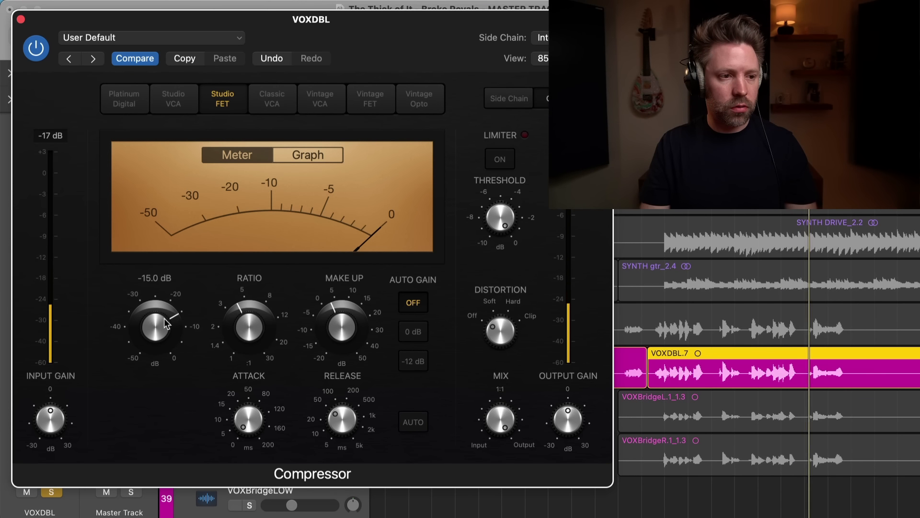
{"action": "left_click_drag", "start_coordinate": [166, 322], "coordinate": [166, 329]}
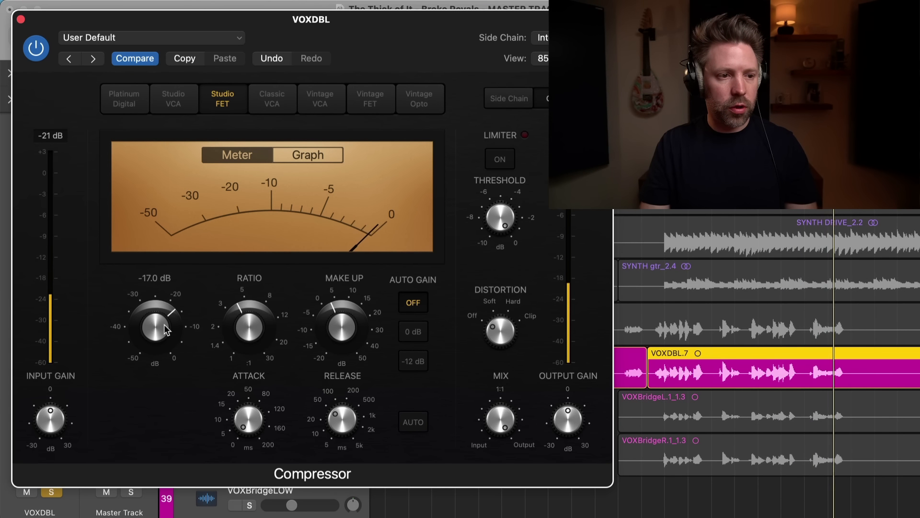
{"action": "left_click", "coordinate": [20, 19]}
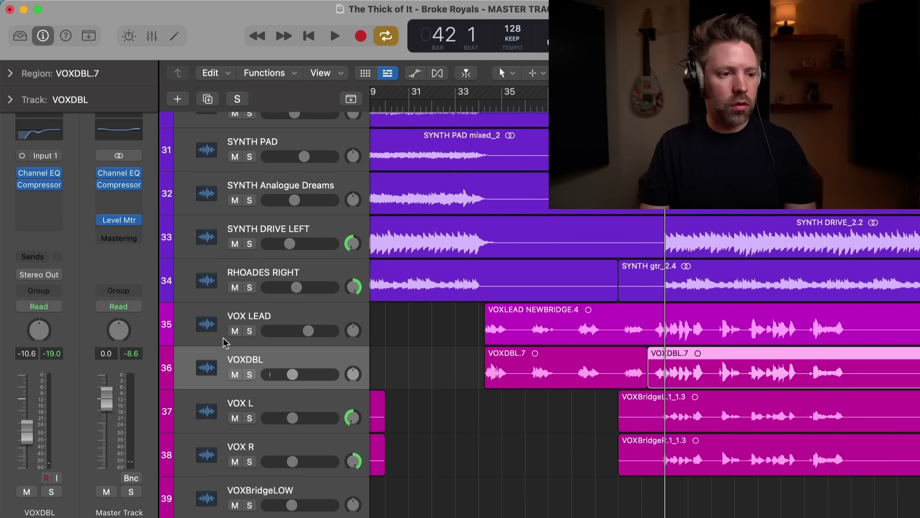
Play VOX LEAD and VOXDBL soloed together and check the VOXDBL compressor's gain reduction.
{"action": "key", "text": "ctrl+s"}
{"action": "key", "text": "space"}
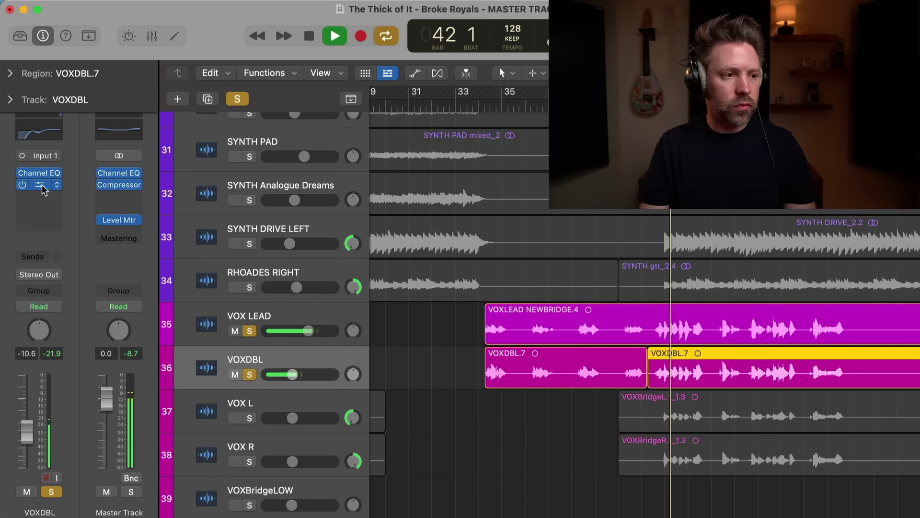
{"action": "left_click", "coordinate": [40, 185]}
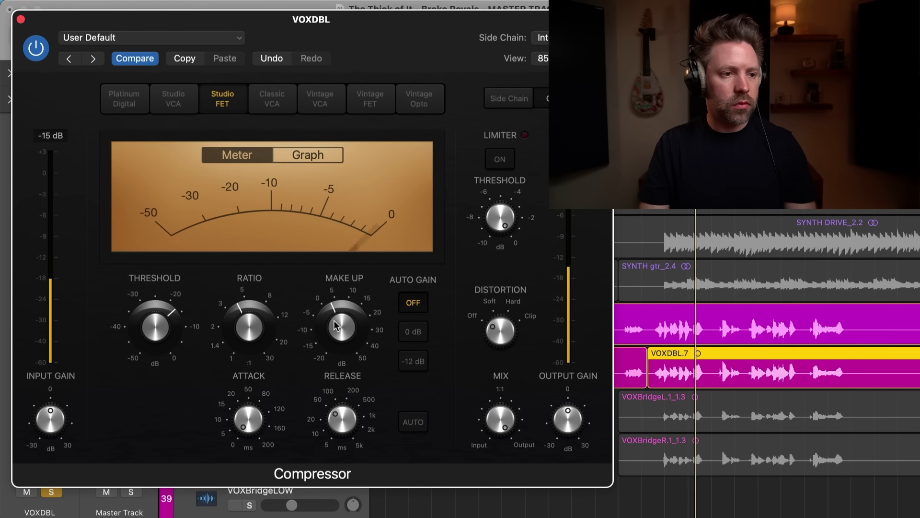
{"action": "left_click", "coordinate": [21, 19]}
Copy the VOXDBL compressor to the VOX L and VOX R channels in the mixer.
{"action": "key", "text": "super+2"}
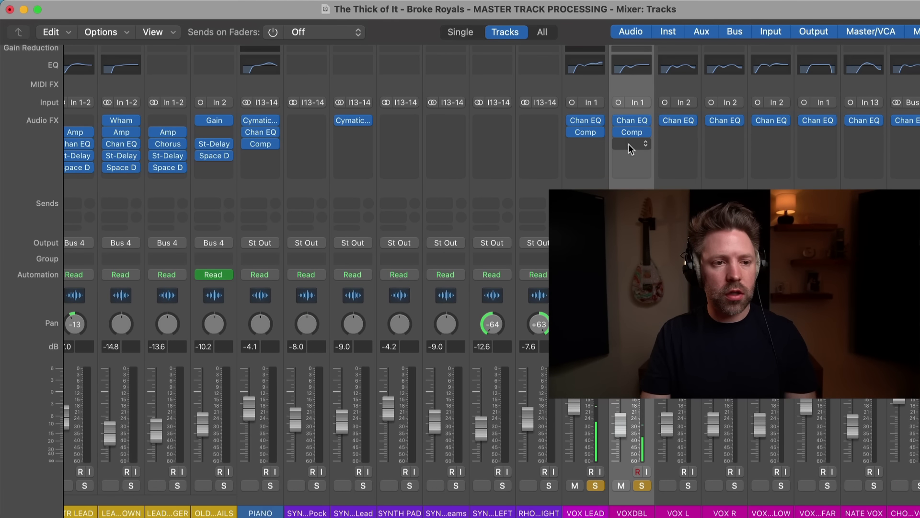
{"action": "left_click_drag", "start_coordinate": [680, 131], "coordinate": [723, 132]}
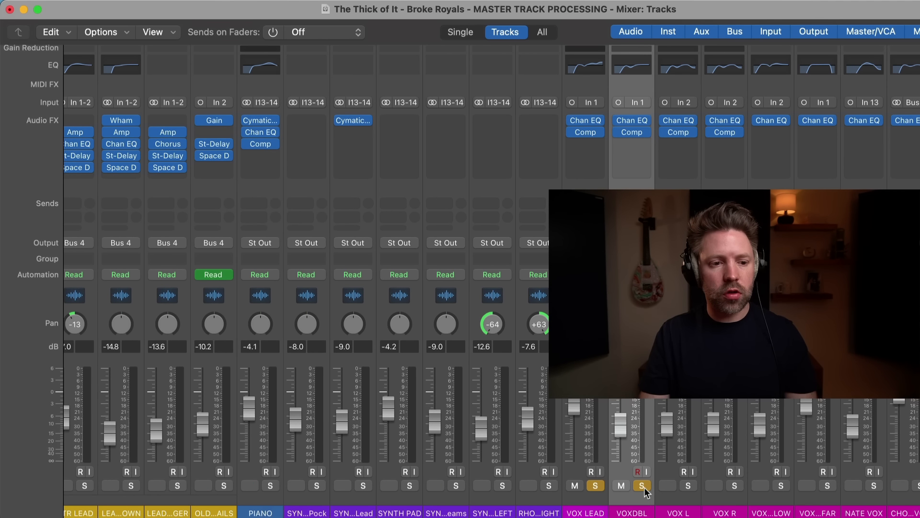
{"action": "left_click", "coordinate": [678, 141]}
{"action": "left_click", "coordinate": [691, 131]}
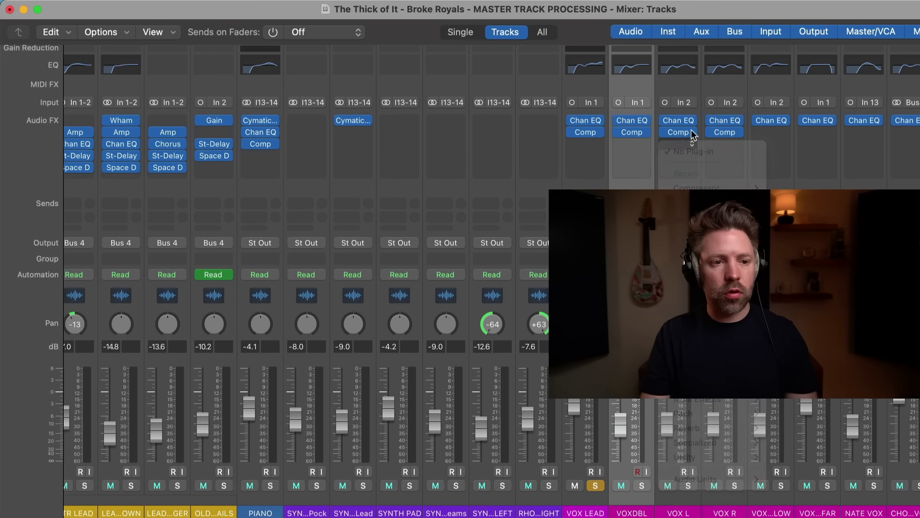
Lower the VOX L compressor's threshold during soloed playback and copy the compressor to VOX R.
{"action": "left_click", "coordinate": [680, 131]}
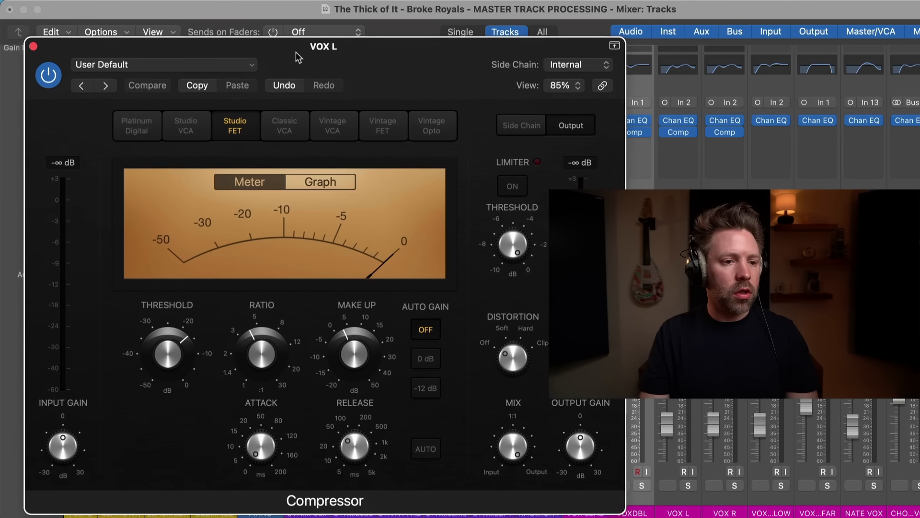
{"action": "scroll", "coordinate": [651, 466], "scroll_direction": "left", "scroll_amount": 5}
{"action": "left_click", "coordinate": [698, 485]}
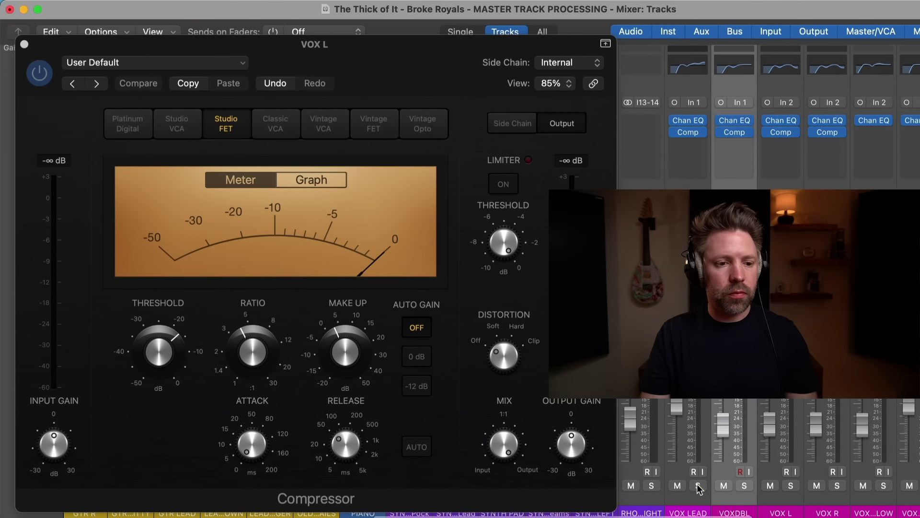
{"action": "key", "text": "space"}
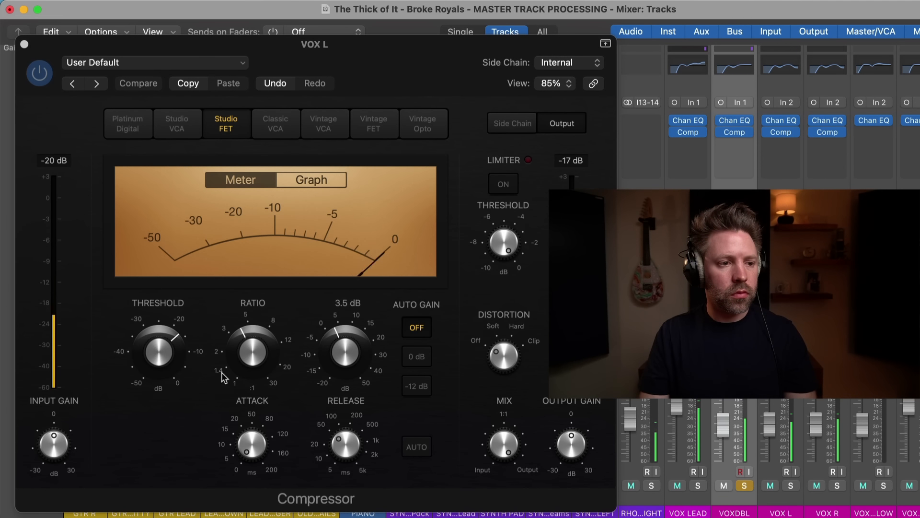
{"action": "left_click_drag", "start_coordinate": [167, 367], "coordinate": [163, 369]}
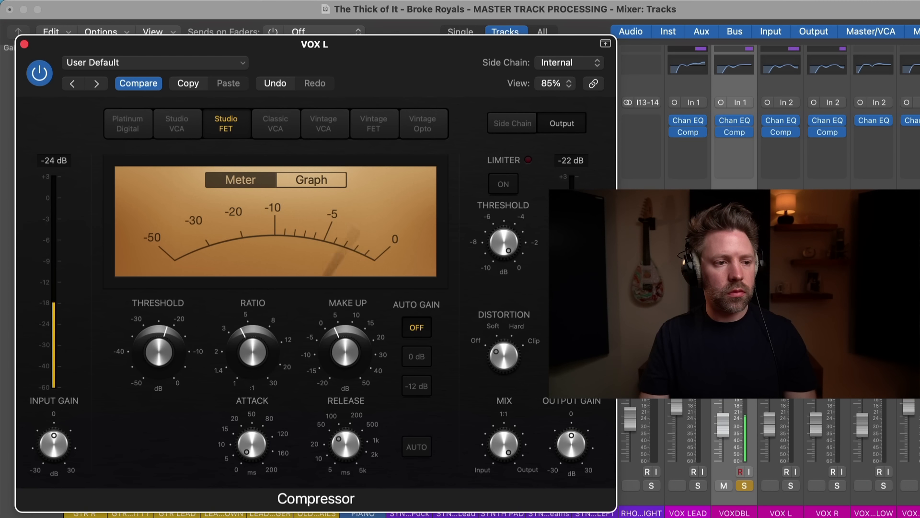
{"action": "left_click", "coordinate": [841, 133]}
{"action": "left_click", "coordinate": [803, 137]}
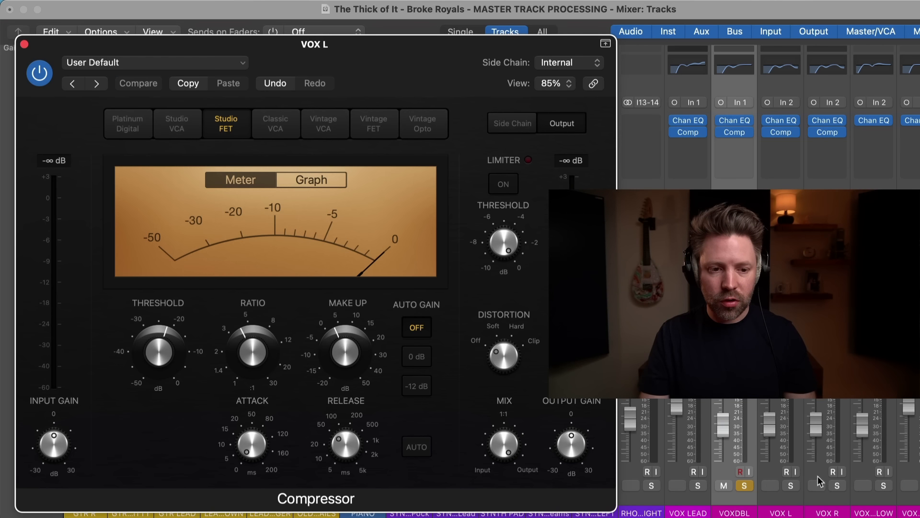
Play VOX LEAD, VOXDBL, VOX L and VOX R soloed together, clear the solos and close the compressor.
{"action": "left_click", "coordinate": [744, 485]}
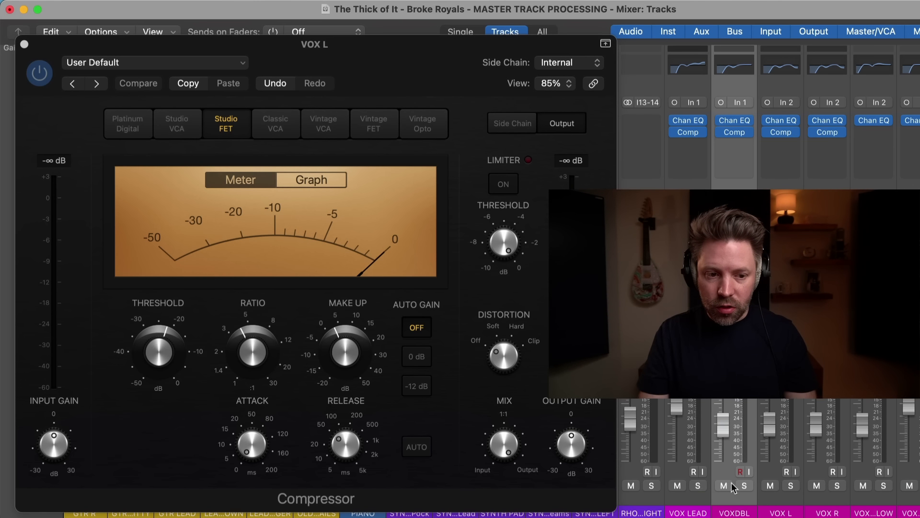
{"action": "key", "text": "space"}
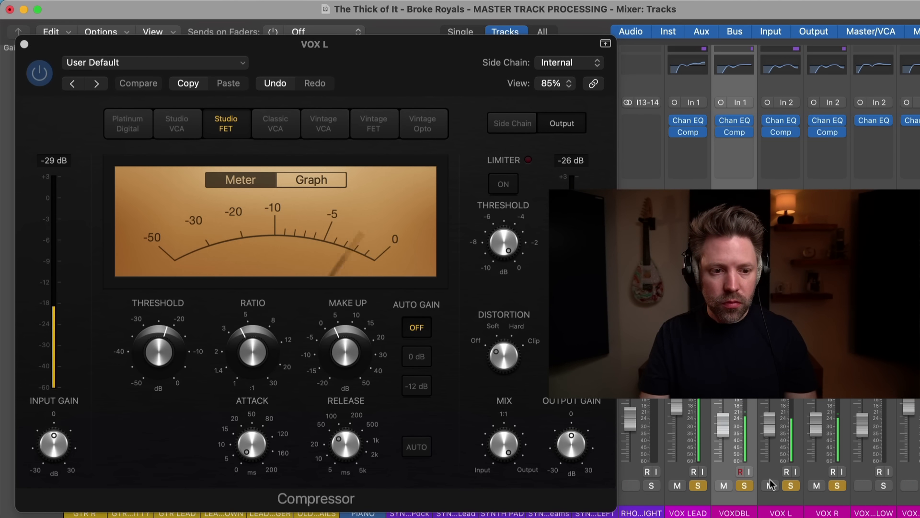
{"action": "left_click", "coordinate": [697, 485]}
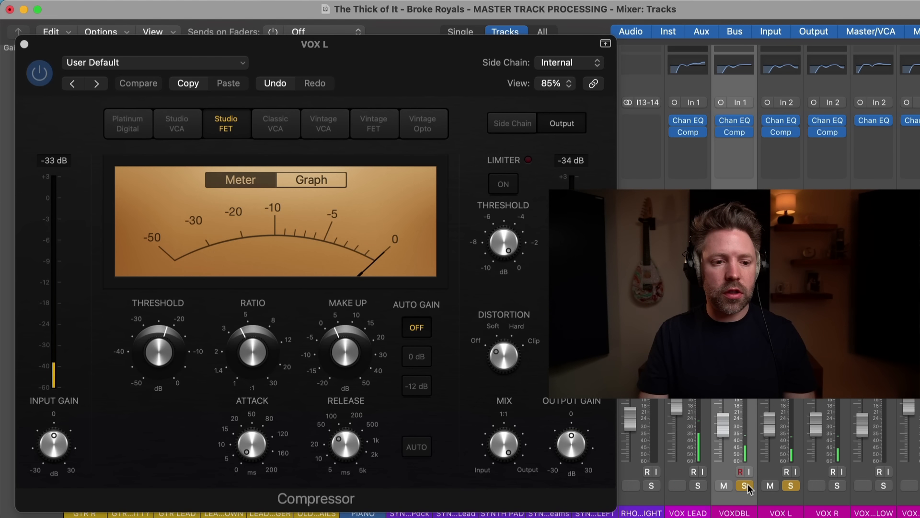
{"action": "left_click", "coordinate": [791, 486]}
{"action": "key", "text": "x"}
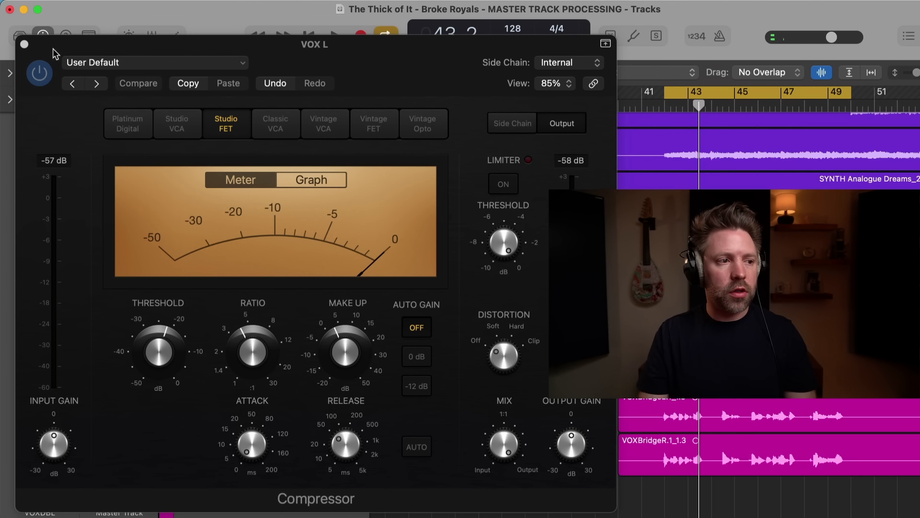
{"action": "left_click", "coordinate": [25, 45]}
Select the VOX LEAD, VOXDBL, VOX L and VOX R channels and compare their compressors bypassed and enabled in the full mix.
{"action": "key", "text": "x"}
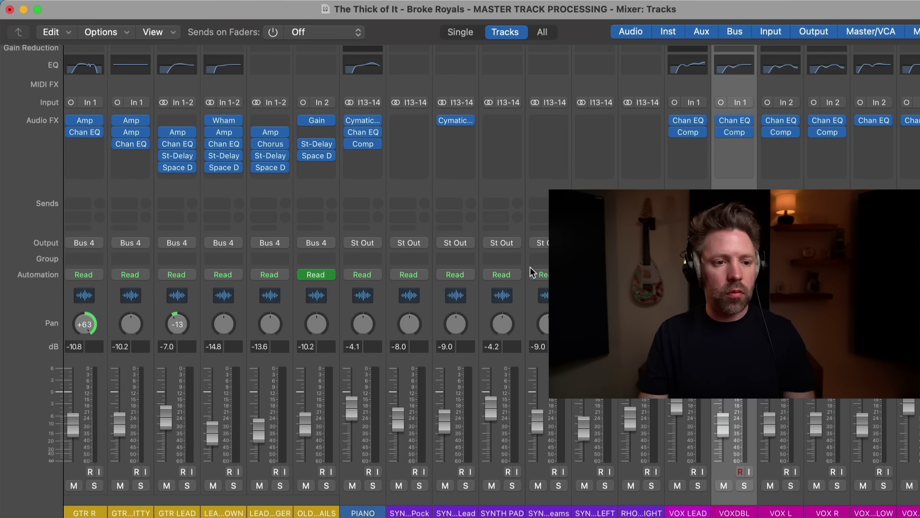
{"action": "left_click", "coordinate": [689, 476]}
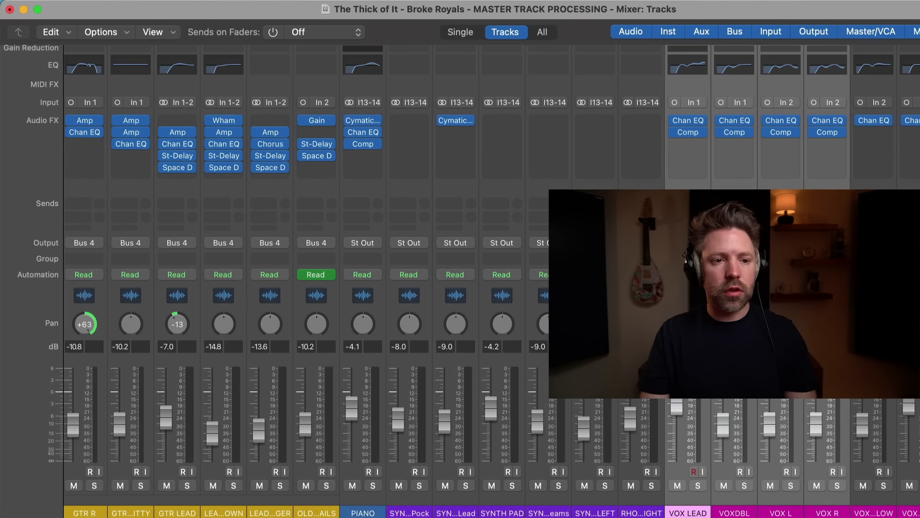
{"action": "scroll", "coordinate": [811, 473], "scroll_direction": "right", "scroll_amount": 10}
{"action": "scroll", "coordinate": [317, 150], "scroll_direction": "right", "scroll_amount": 3}
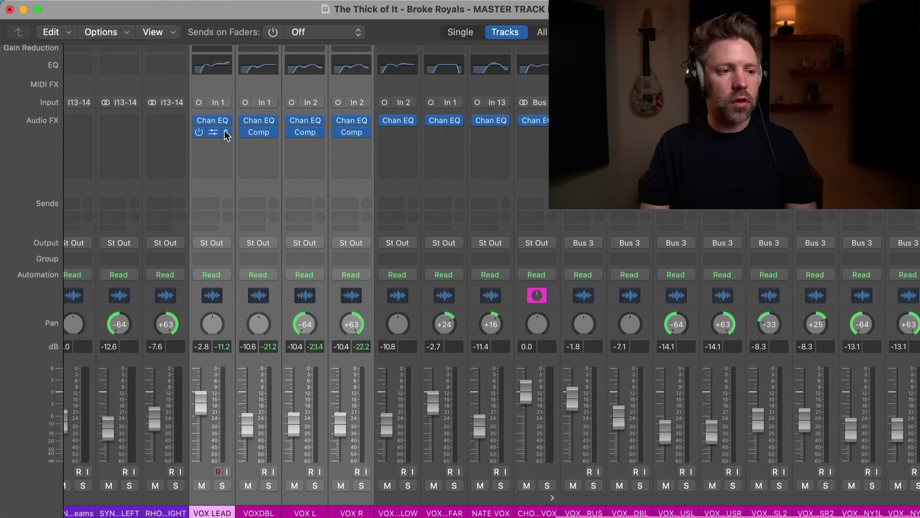
{"action": "left_click", "coordinate": [199, 133], "text": "alt"}
{"action": "key", "text": "space"}
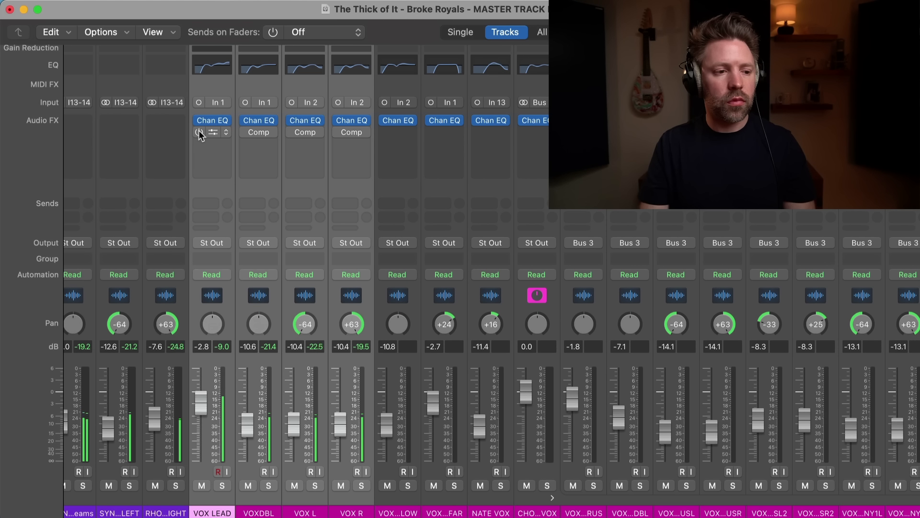
{"action": "left_click", "coordinate": [199, 132], "text": "alt"}
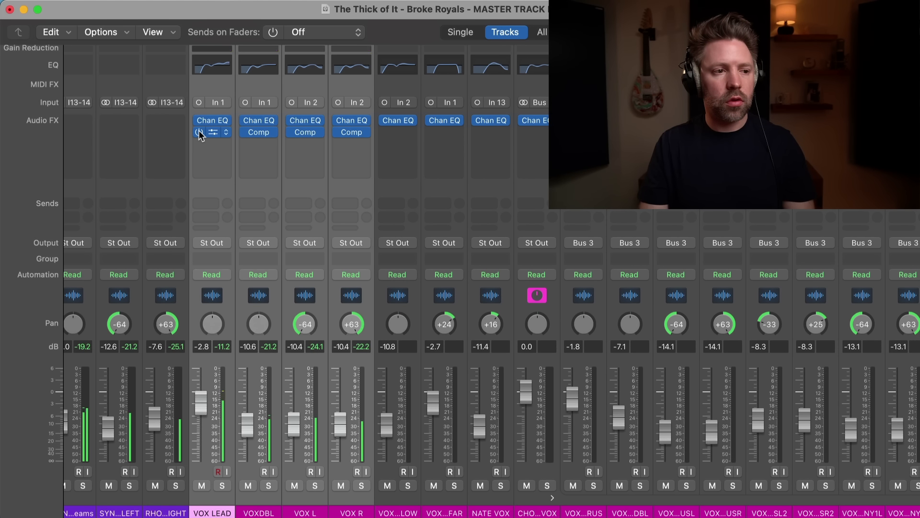
{"action": "scroll", "coordinate": [250, 169], "scroll_direction": "right", "scroll_amount": 2}
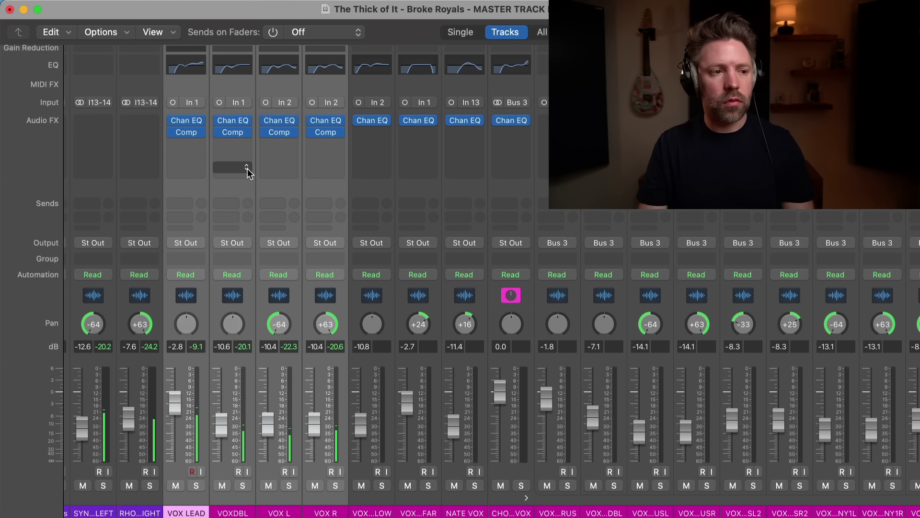
{"action": "left_click", "coordinate": [173, 133], "text": "alt"}
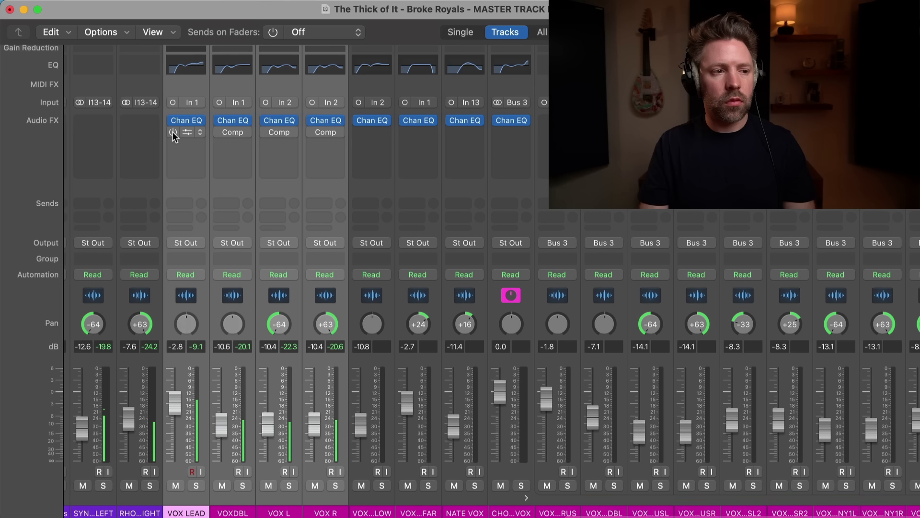
{"action": "left_click", "coordinate": [173, 133], "text": "alt"}
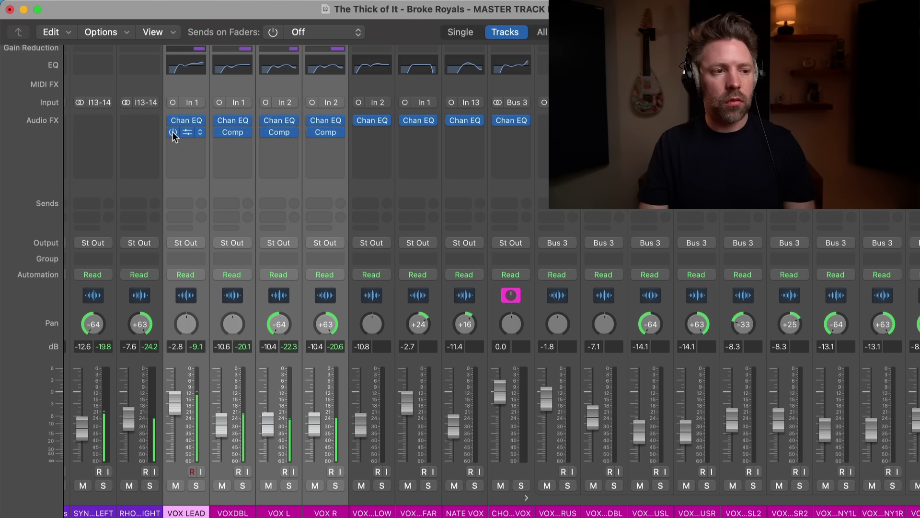
{"action": "scroll", "coordinate": [173, 136], "scroll_direction": "right", "scroll_amount": 3}
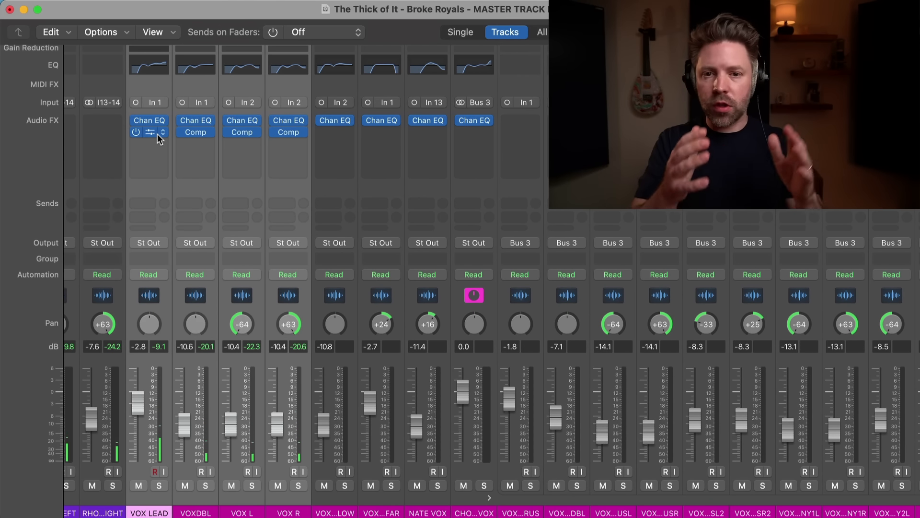
{"action": "scroll", "coordinate": [201, 187], "scroll_direction": "right", "scroll_amount": 4}
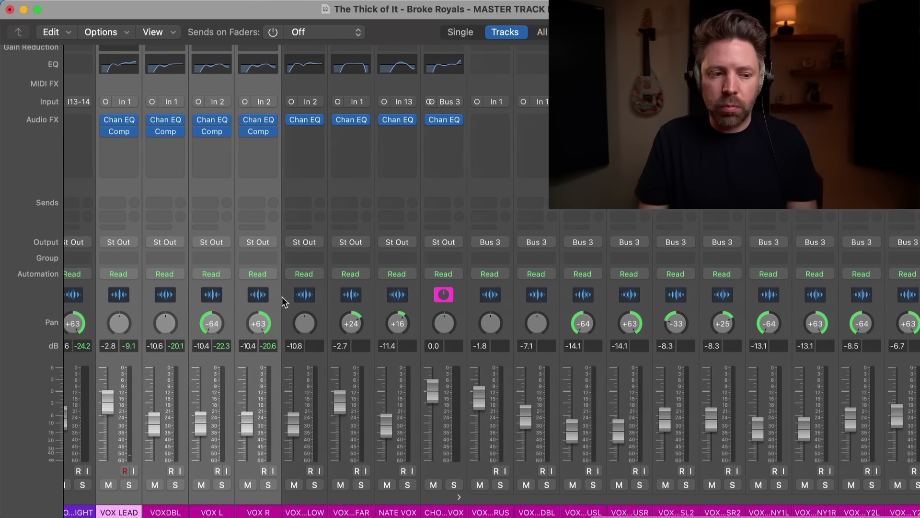
Return to the arrangement, move the playhead to bar 57 and select the VOX LEAD CHORUS track.
{"action": "key", "text": "super+1"}
{"action": "scroll", "coordinate": [308, 372], "scroll_direction": "right", "scroll_amount": 3}
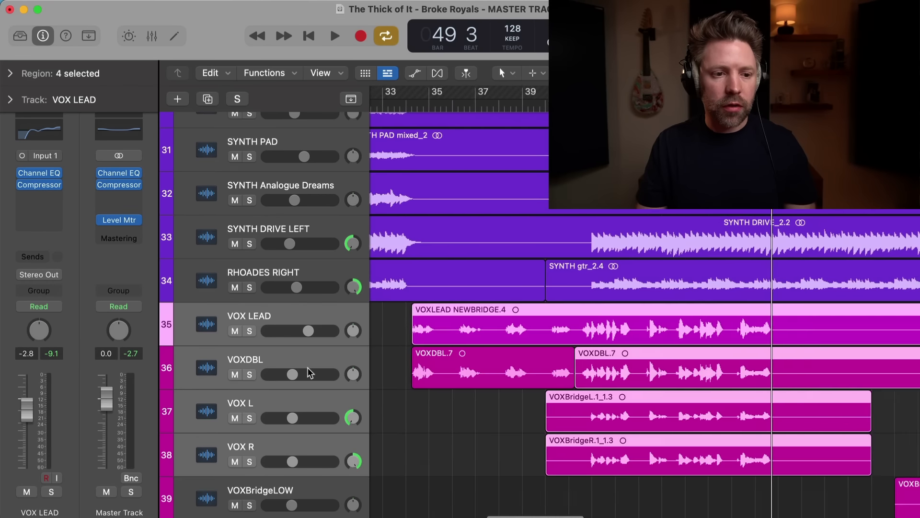
{"action": "scroll", "coordinate": [308, 372], "scroll_direction": "down", "scroll_amount": 4}
{"action": "scroll", "coordinate": [308, 372], "scroll_direction": "right", "scroll_amount": 4}
{"action": "scroll", "coordinate": [607, 312], "scroll_direction": "right", "scroll_amount": 4}
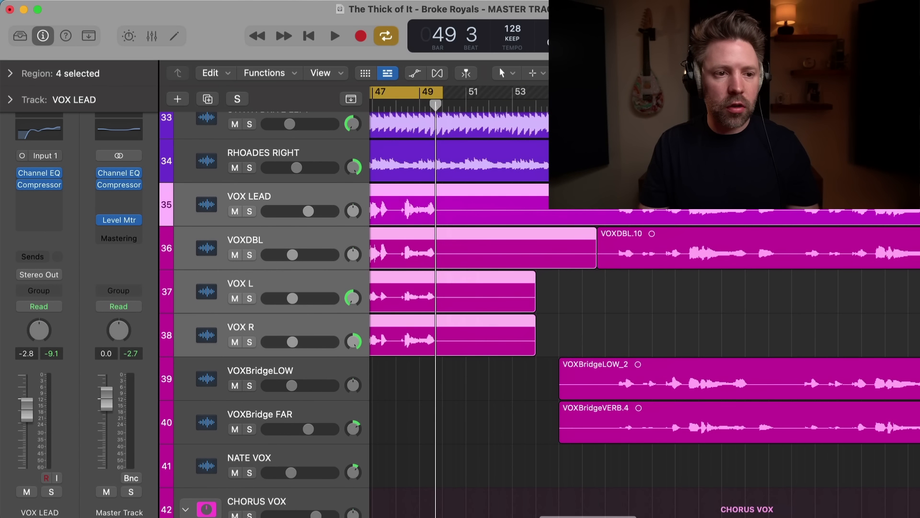
{"action": "left_click", "coordinate": [611, 104]}
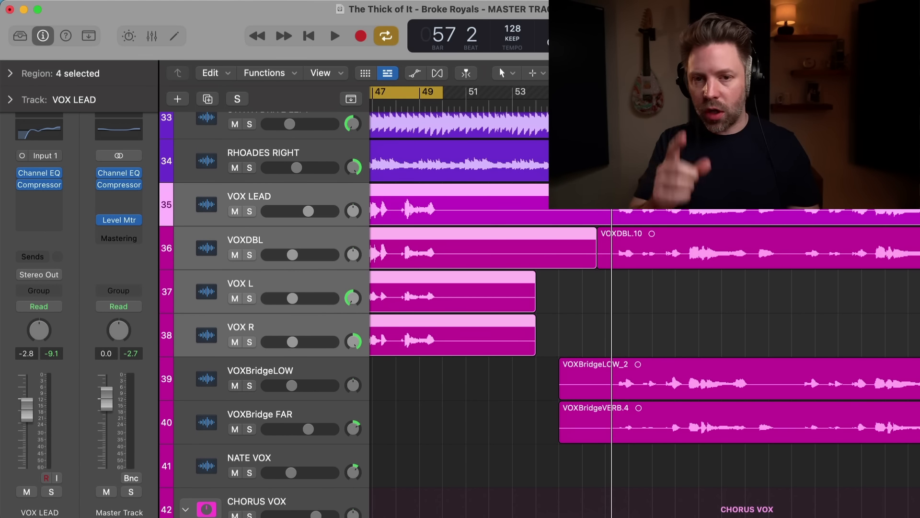
{"action": "scroll", "coordinate": [539, 314], "scroll_direction": "down", "scroll_amount": 1}
{"action": "scroll", "coordinate": [479, 267], "scroll_direction": "down", "scroll_amount": 10}
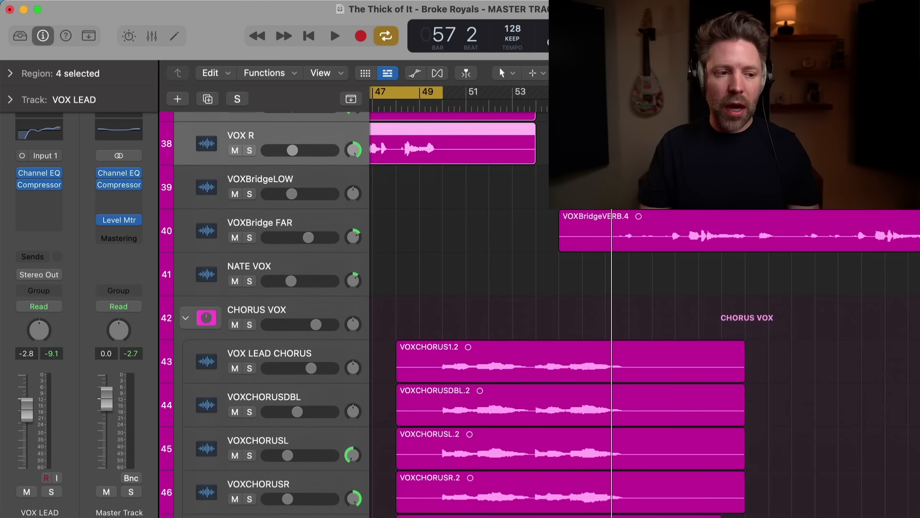
{"action": "left_click", "coordinate": [288, 234]}
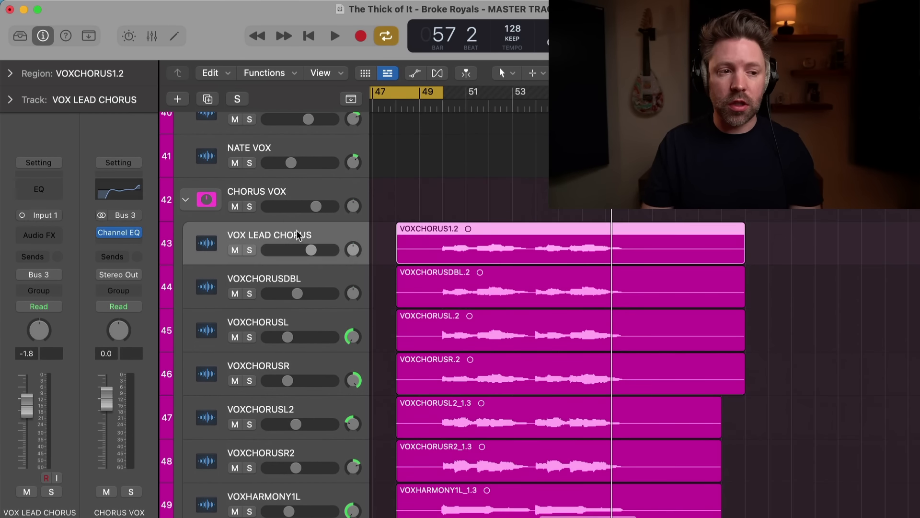
Turn off cycle mode and play the chorus vocals from about bar 50, looking over the chorus vocal tracks.
{"action": "scroll", "coordinate": [297, 232], "scroll_direction": "down", "scroll_amount": 4}
{"action": "key", "text": "c"}
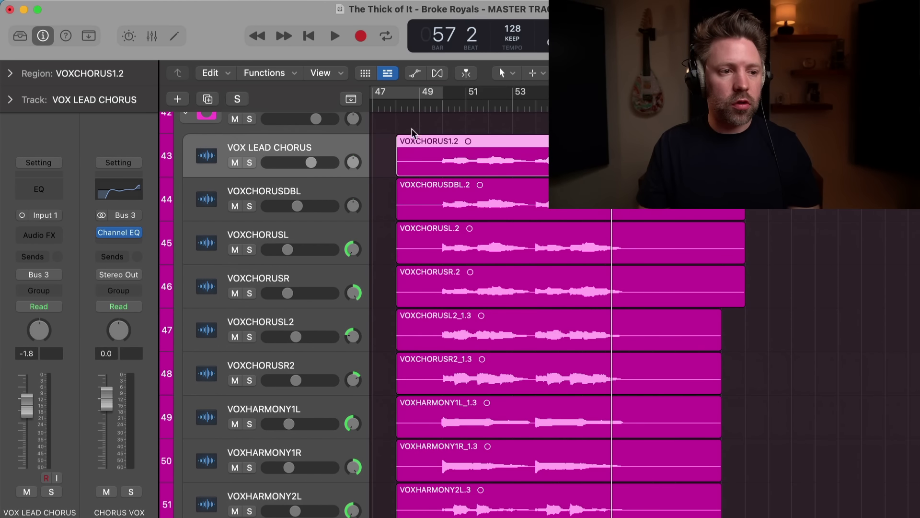
{"action": "left_click", "coordinate": [449, 106]}
{"action": "key", "text": "space"}
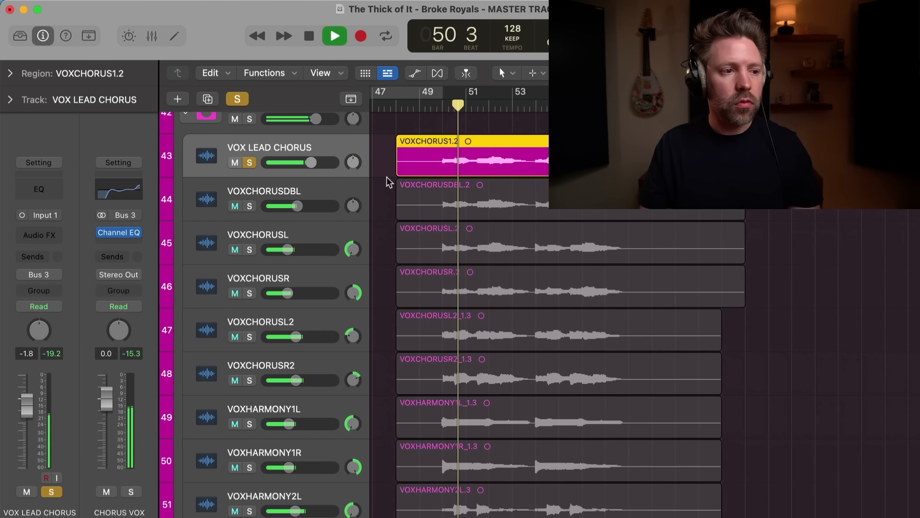
{"action": "scroll", "coordinate": [380, 189], "scroll_direction": "up", "scroll_amount": 1}
{"action": "scroll", "coordinate": [392, 213], "scroll_direction": "left", "scroll_amount": 2}
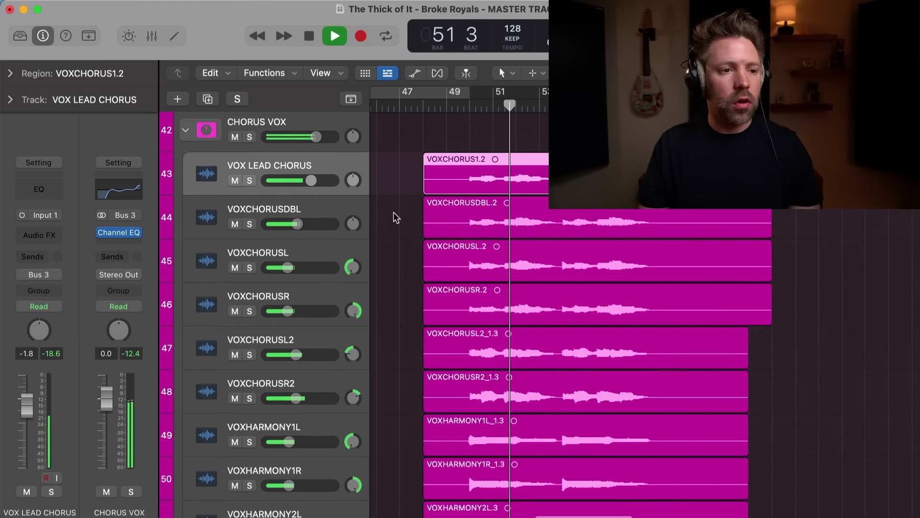
{"action": "scroll", "coordinate": [393, 214], "scroll_direction": "down", "scroll_amount": 3}
{"action": "scroll", "coordinate": [345, 227], "scroll_direction": "up", "scroll_amount": 4}
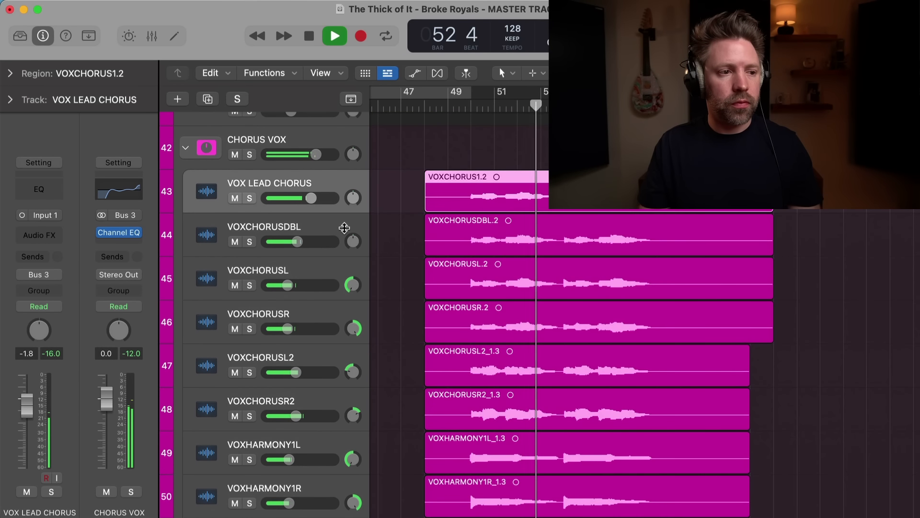
{"action": "scroll", "coordinate": [279, 186], "scroll_direction": "up", "scroll_amount": 1}
{"action": "key", "text": "space"}
Insert a Dual Mono Compressor on the CHORUS VOX stack and choose the Vintage Opto model.
{"action": "left_click", "coordinate": [269, 156]}
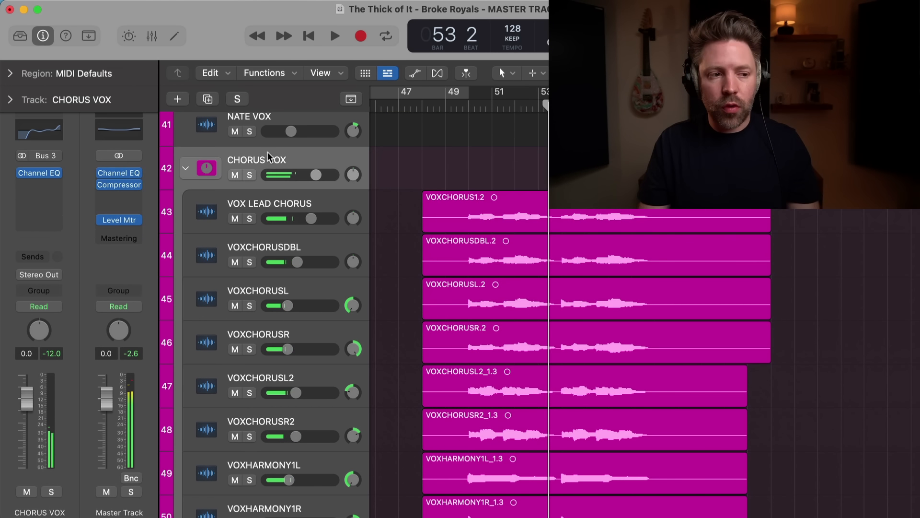
{"action": "left_click", "coordinate": [47, 191]}
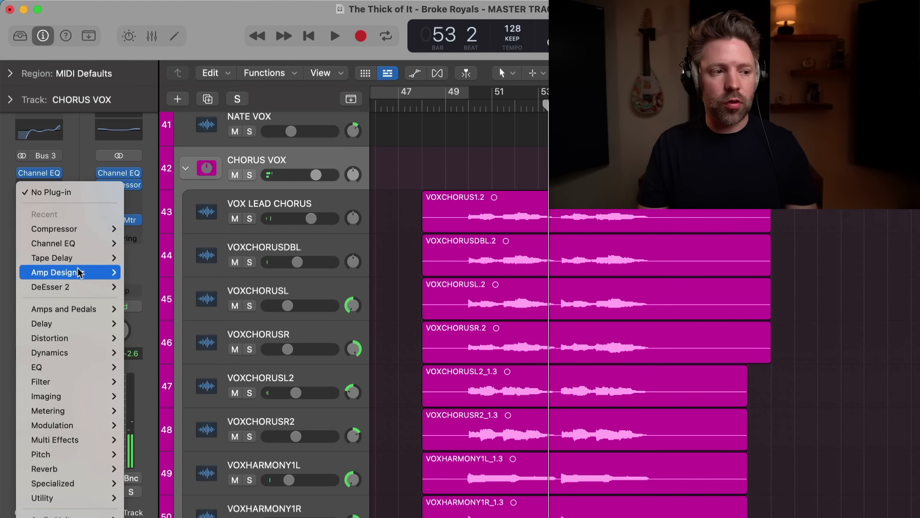
{"action": "mouse_move", "coordinate": [72, 228]}
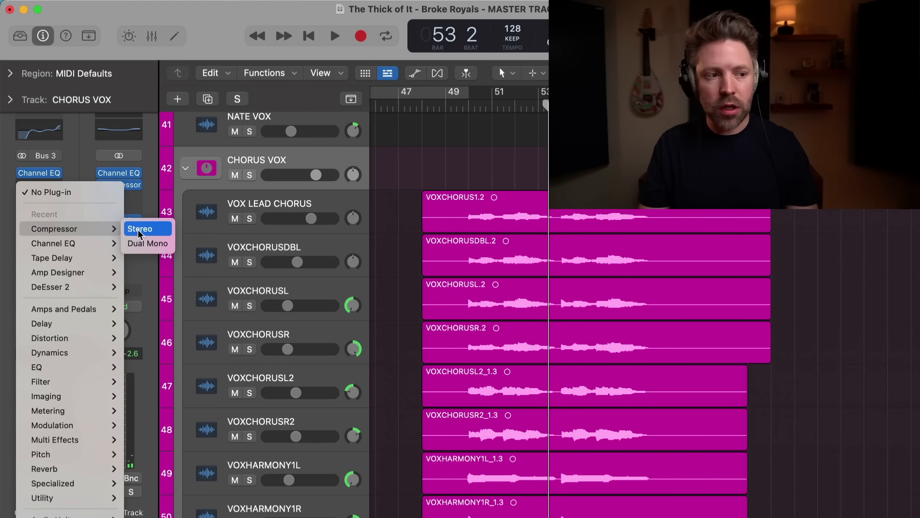
{"action": "left_click", "coordinate": [148, 243]}
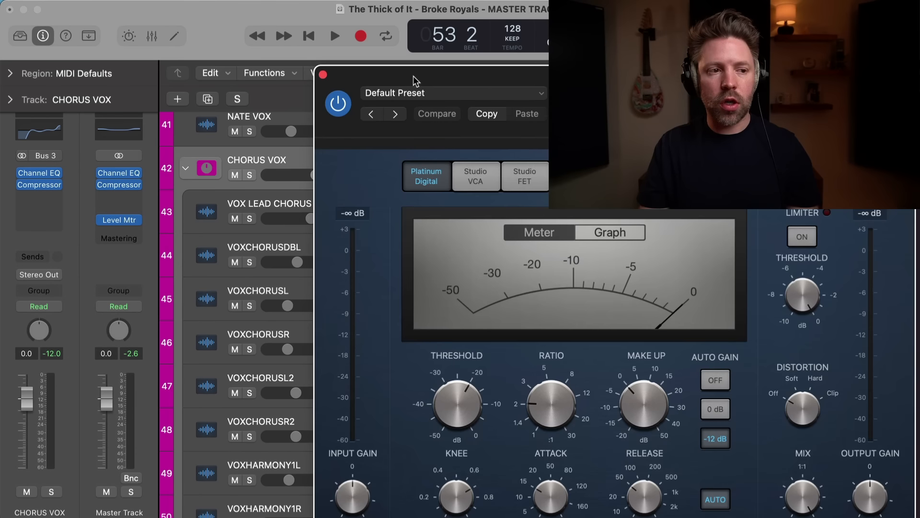
{"action": "left_click_drag", "start_coordinate": [415, 81], "coordinate": [114, 21]}
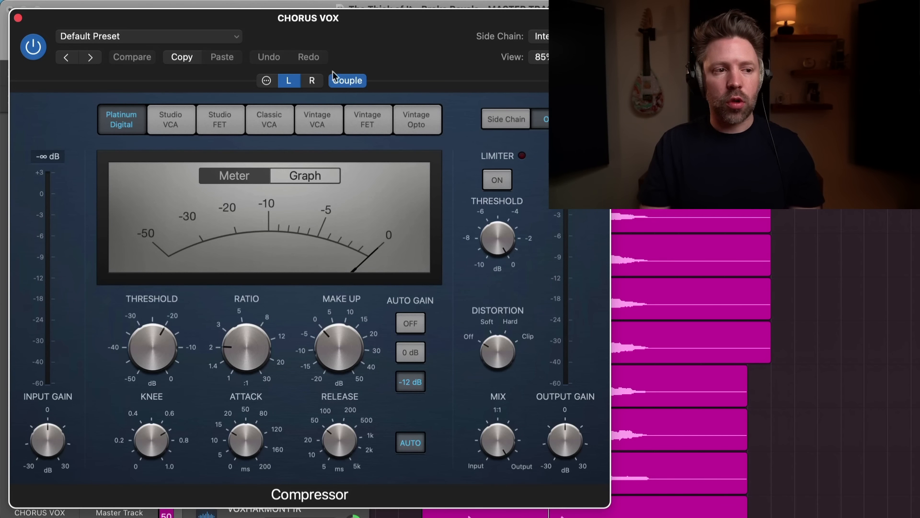
{"action": "left_click", "coordinate": [403, 118]}
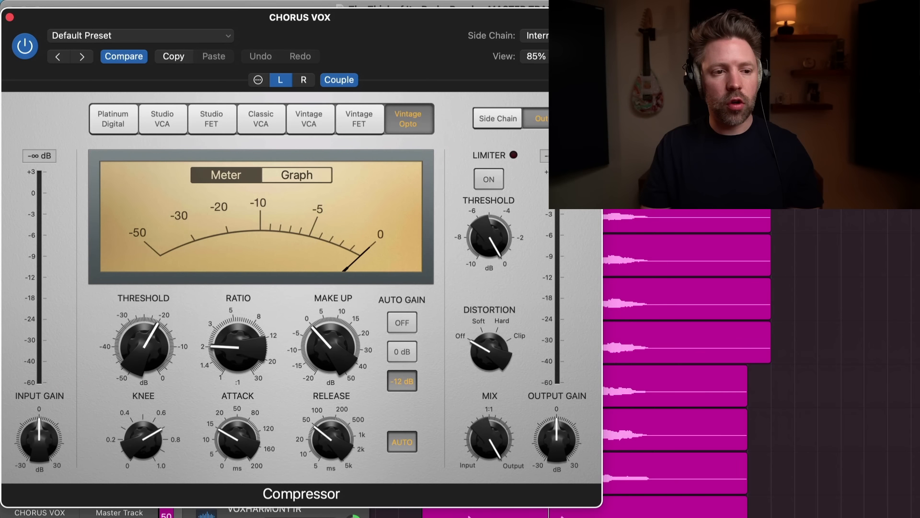
Move the playhead to the chorus vocal entry, turn the compressor's auto gain off and set about 5 ms attack and 3:1 ratio.
{"action": "scroll", "coordinate": [761, 355], "scroll_direction": "right", "scroll_amount": 9}
{"action": "scroll", "coordinate": [761, 355], "scroll_direction": "left", "scroll_amount": 3}
{"action": "left_click", "coordinate": [738, 94]}
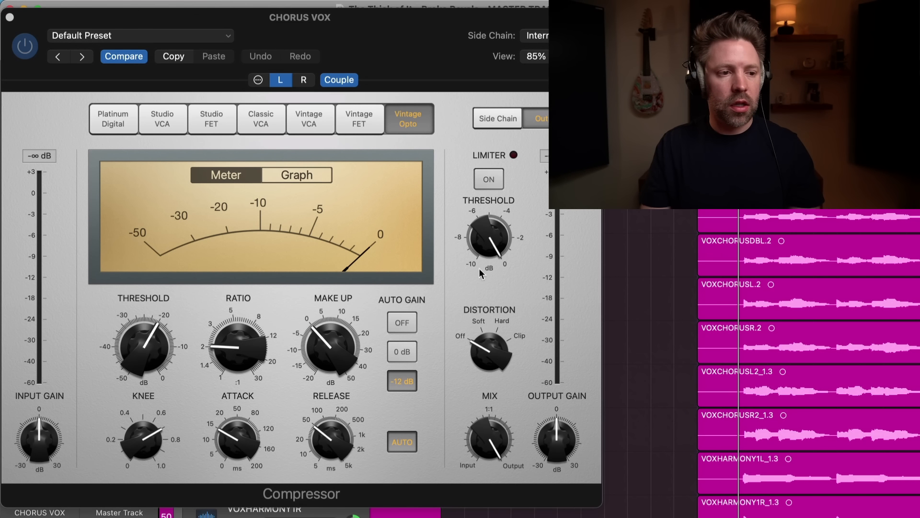
{"action": "left_click", "coordinate": [403, 320]}
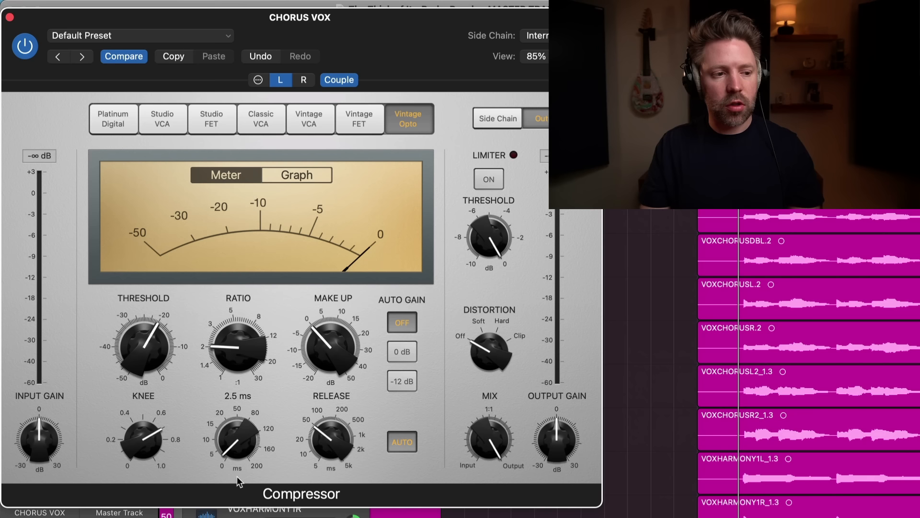
{"action": "left_click_drag", "start_coordinate": [237, 476], "coordinate": [229, 474]}
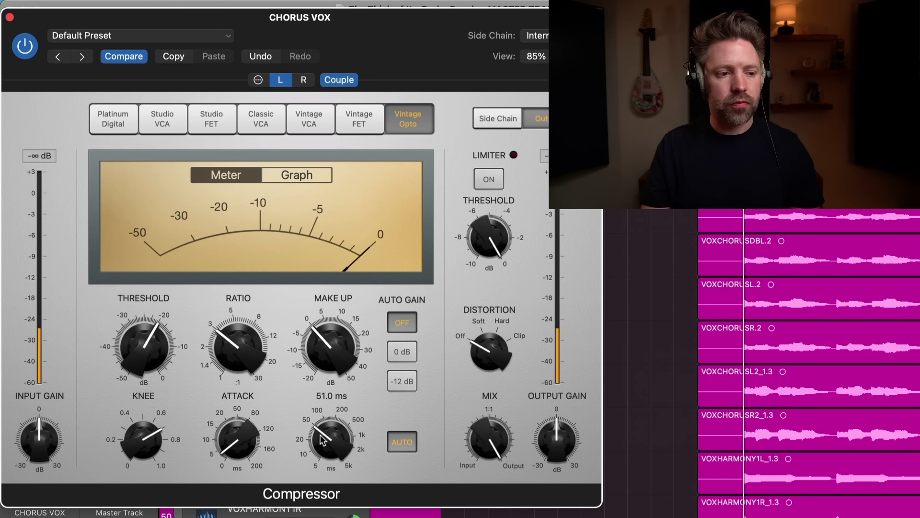
Lower the CHORUS VOX compressor's threshold to about -30 dB and raise the make-up gain to about 3 dB during playback.
{"action": "left_click_drag", "start_coordinate": [143, 347], "coordinate": [144, 379]}
{"action": "left_click_drag", "start_coordinate": [328, 350], "coordinate": [328, 336]}
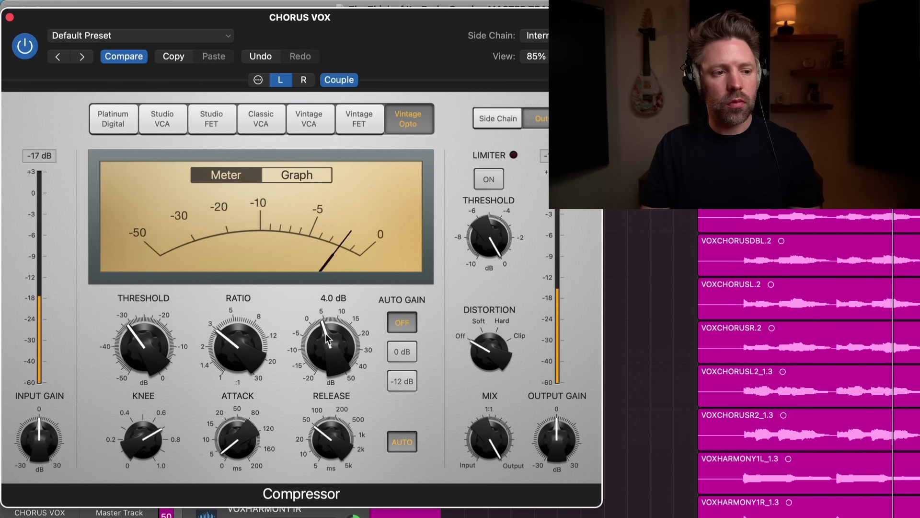
{"action": "left_click_drag", "start_coordinate": [327, 337], "coordinate": [326, 341]}
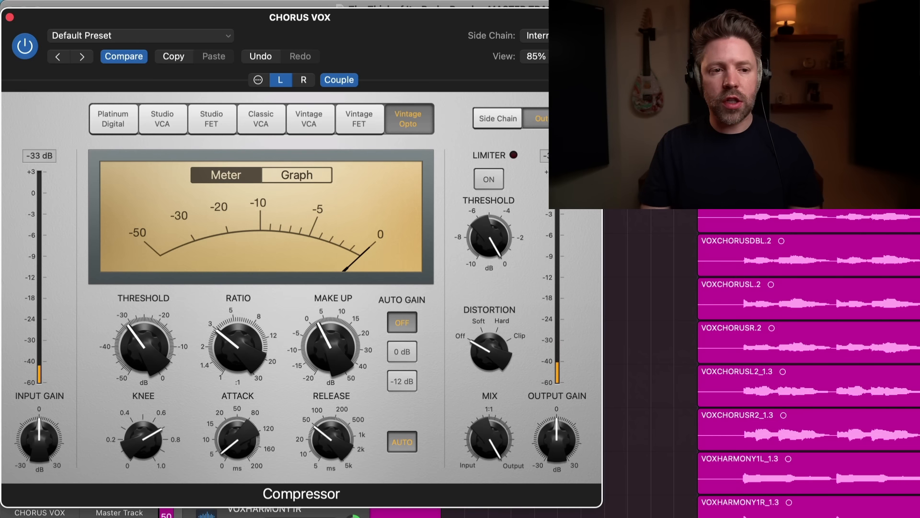
Replay the chorus comparing the CHORUS VOX compressor bypassed and enabled, leave it enabled and close its window.
{"action": "left_click", "coordinate": [732, 89]}
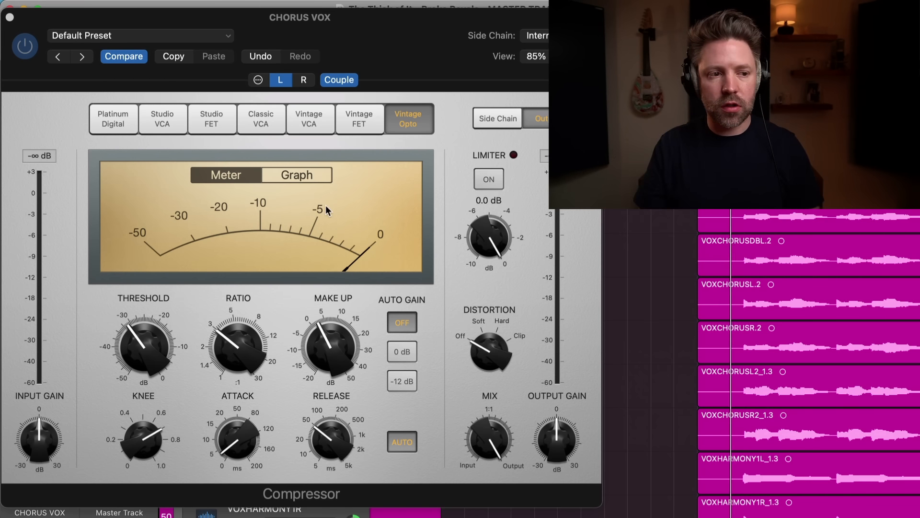
{"action": "left_click", "coordinate": [25, 46]}
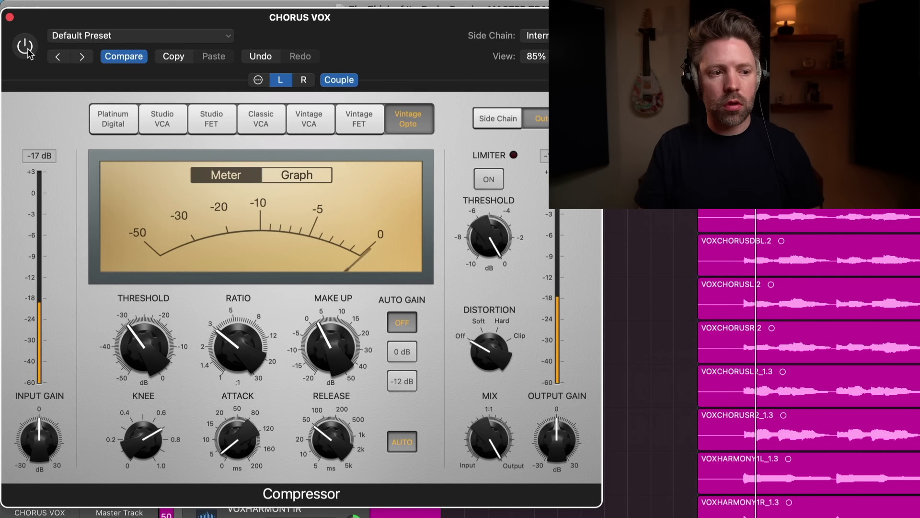
{"action": "left_click", "coordinate": [27, 48]}
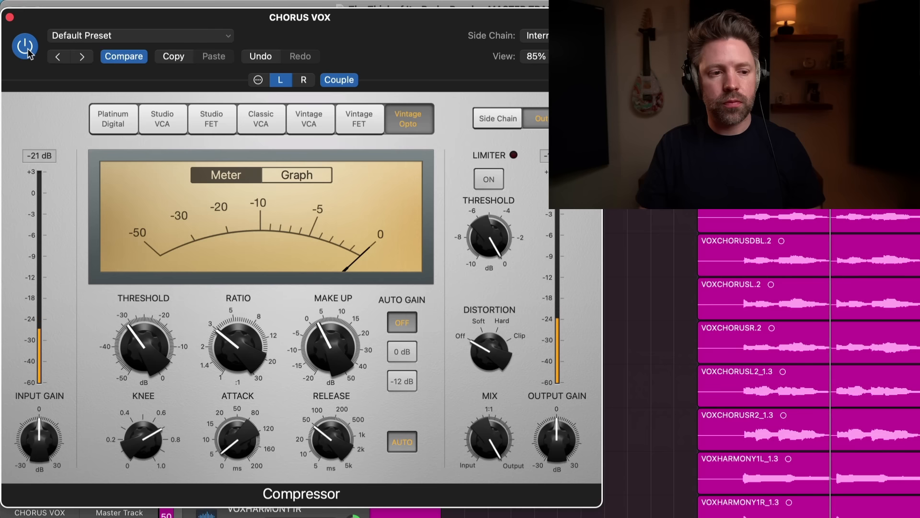
{"action": "left_click", "coordinate": [26, 48]}
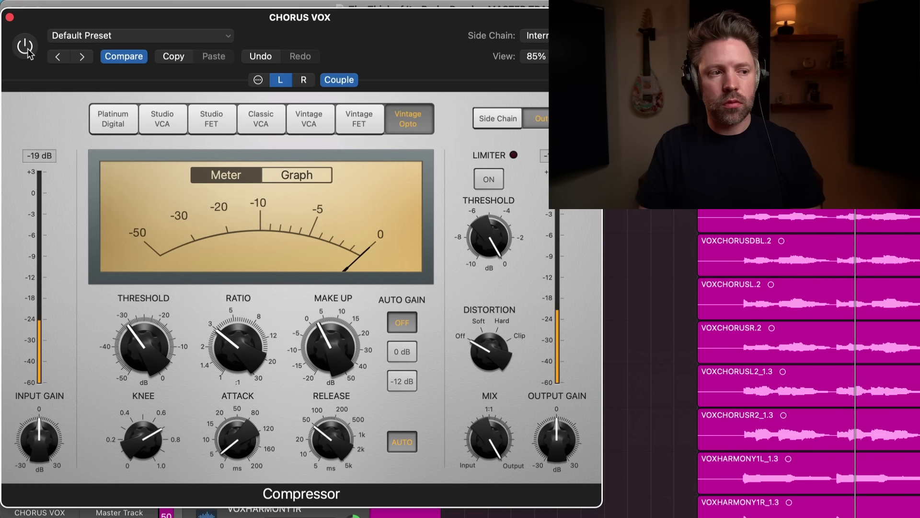
{"action": "left_click", "coordinate": [26, 48]}
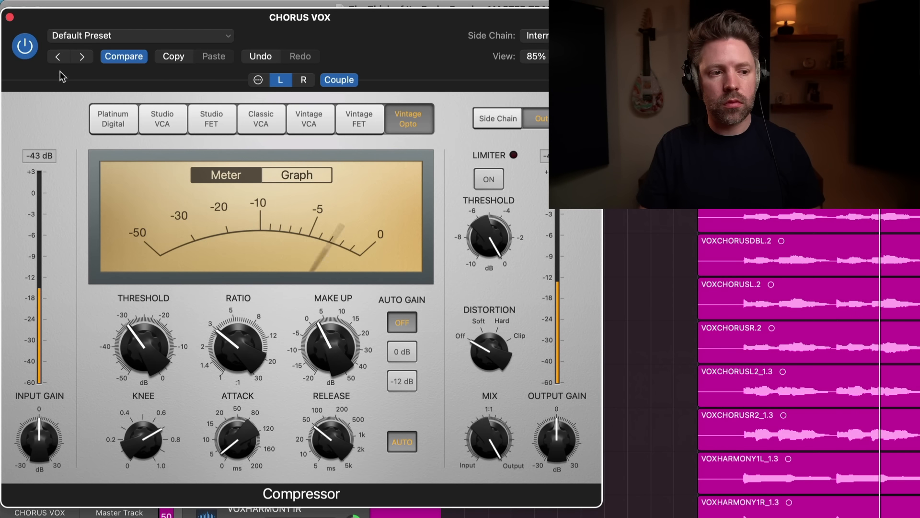
{"action": "left_click", "coordinate": [9, 18]}
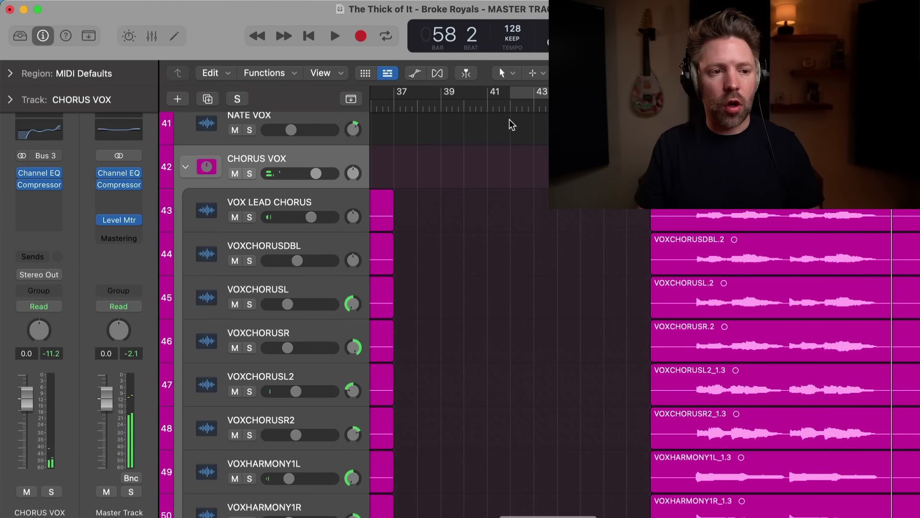
Move the playhead to bar 42 and select the STATIC MIX channel in the mixer, returning to the arrangement.
{"action": "left_click", "coordinate": [510, 104]}
{"action": "scroll", "coordinate": [525, 187], "scroll_direction": "down", "scroll_amount": 5}
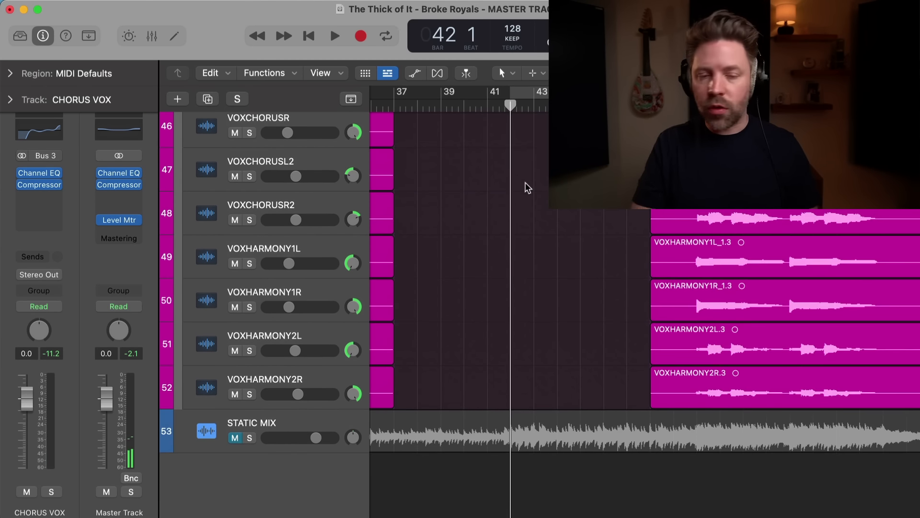
{"action": "key", "text": "x"}
{"action": "scroll", "coordinate": [581, 238], "scroll_direction": "right", "scroll_amount": 3}
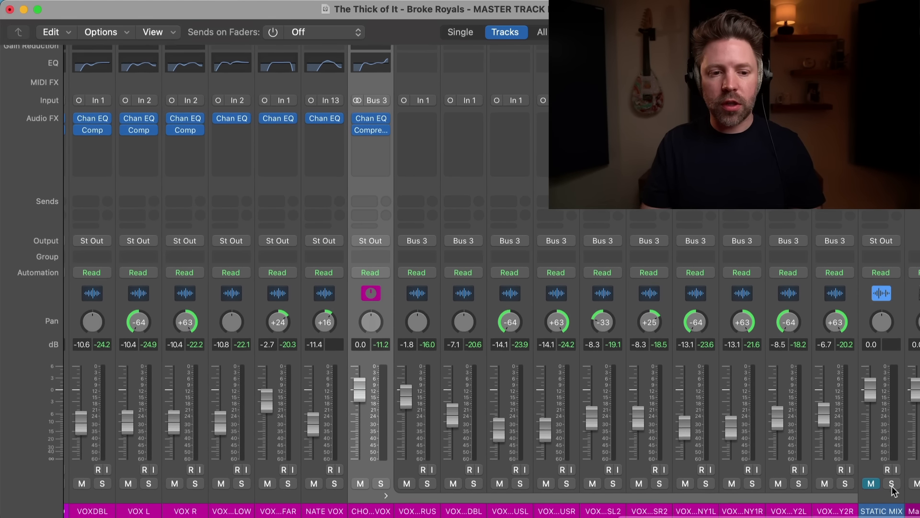
{"action": "left_click", "coordinate": [871, 474]}
{"action": "key", "text": "x"}
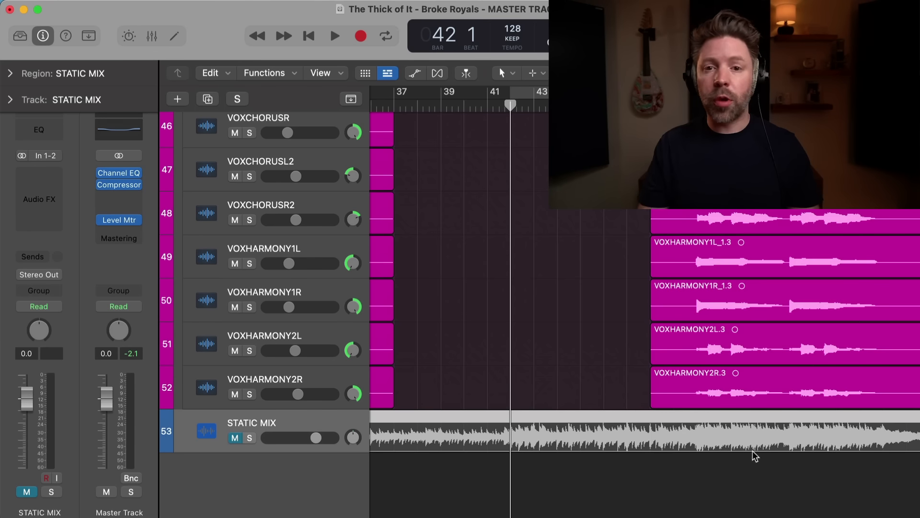
Play from bar 42 and compare the compressed mix with the STATIC MIX track by repeatedly toggling its solo.
{"action": "key", "text": "space"}
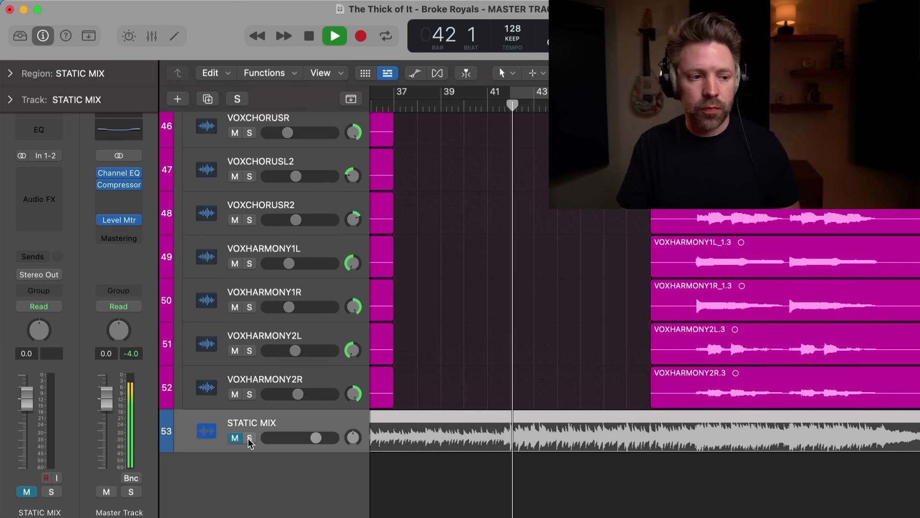
{"action": "left_click", "coordinate": [249, 439]}
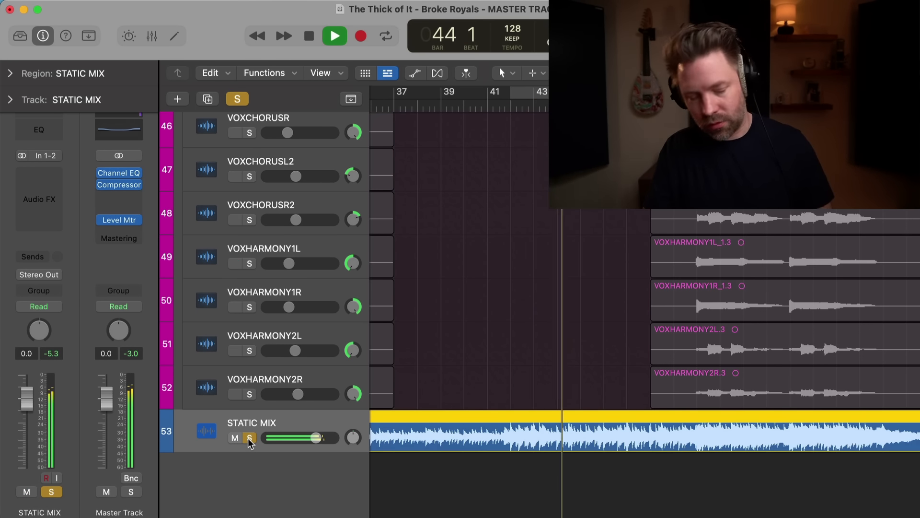
{"action": "left_click", "coordinate": [249, 438]}
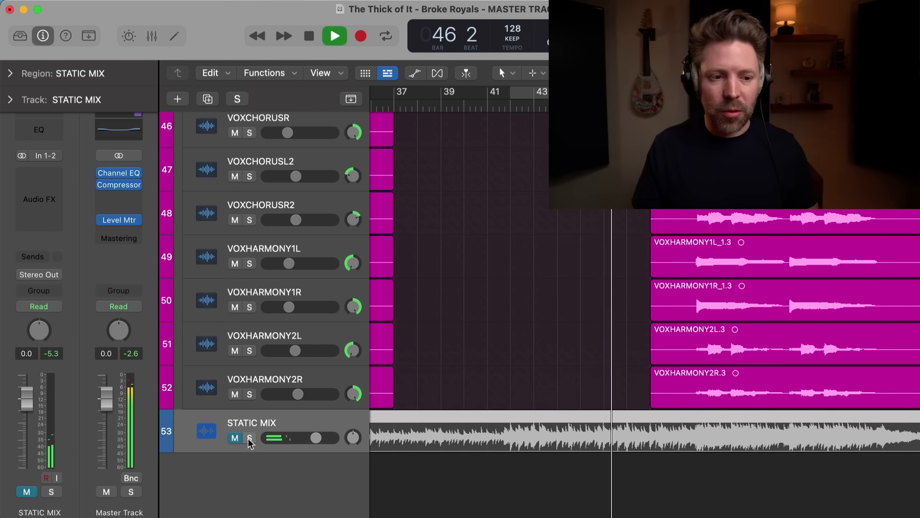
{"action": "left_click", "coordinate": [249, 437]}
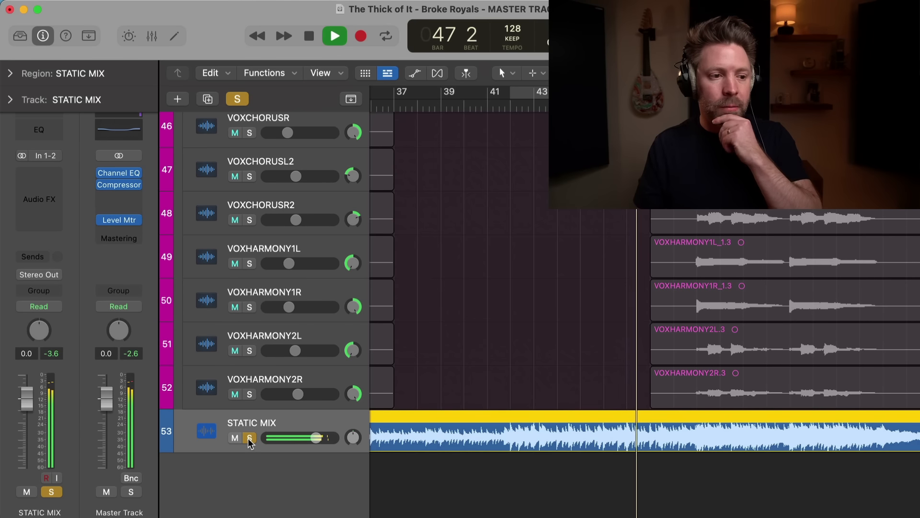
{"action": "left_click", "coordinate": [250, 438]}
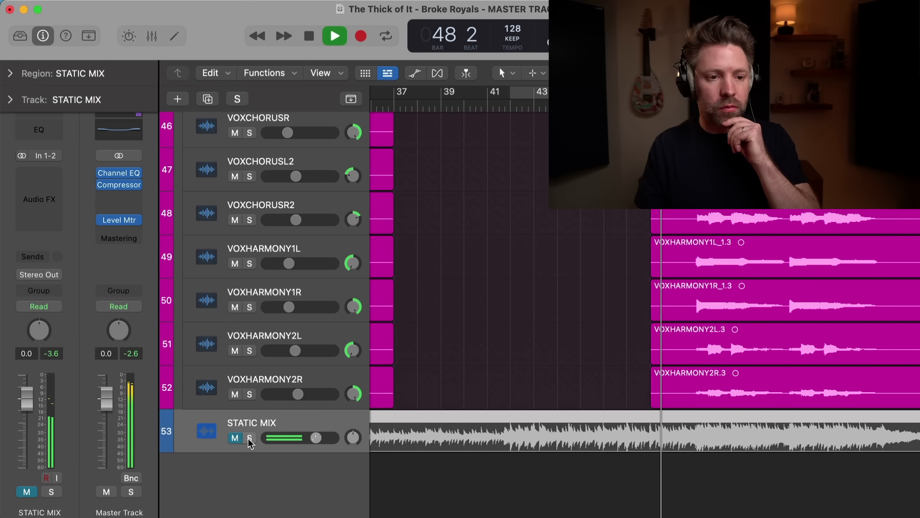
{"action": "left_click", "coordinate": [249, 438]}
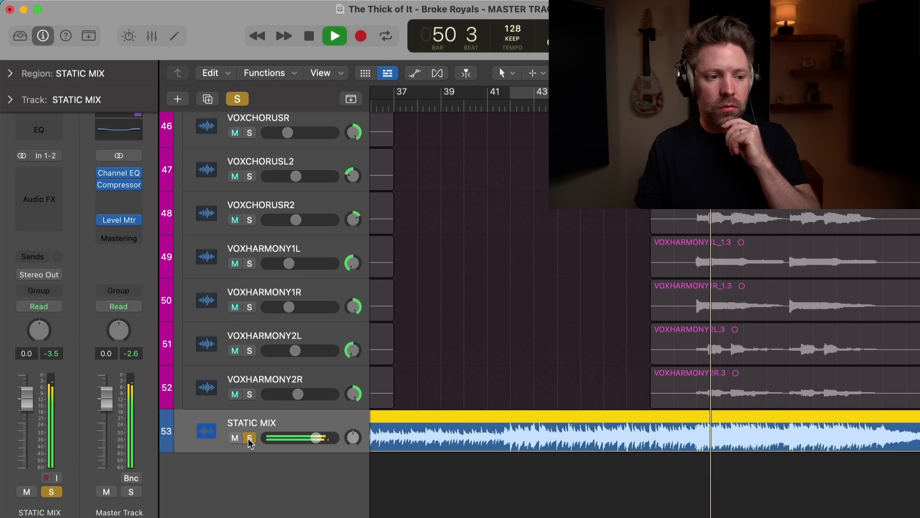
{"action": "left_click", "coordinate": [249, 437]}
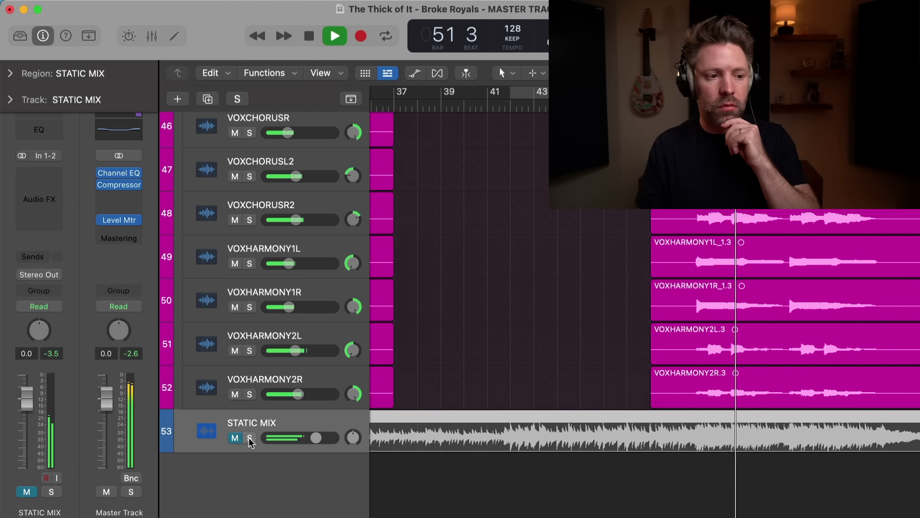
{"action": "left_click", "coordinate": [249, 437]}
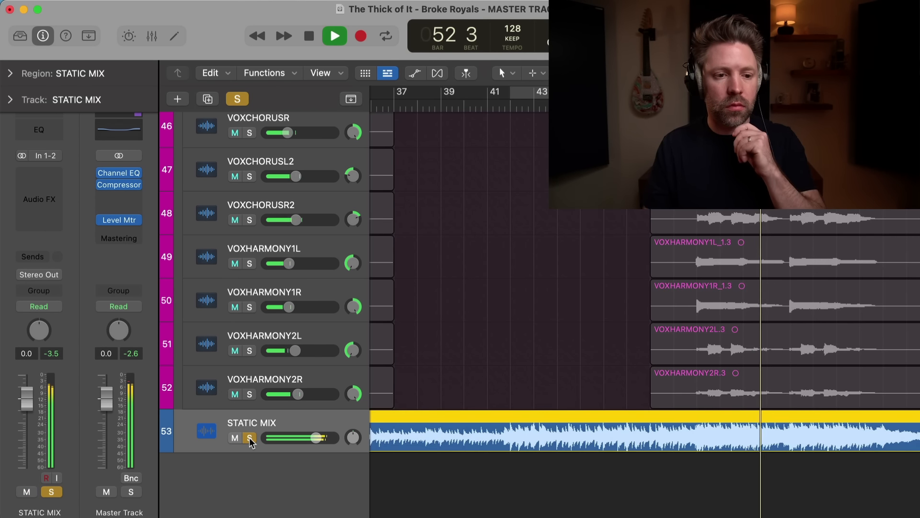
{"action": "left_click", "coordinate": [249, 437]}
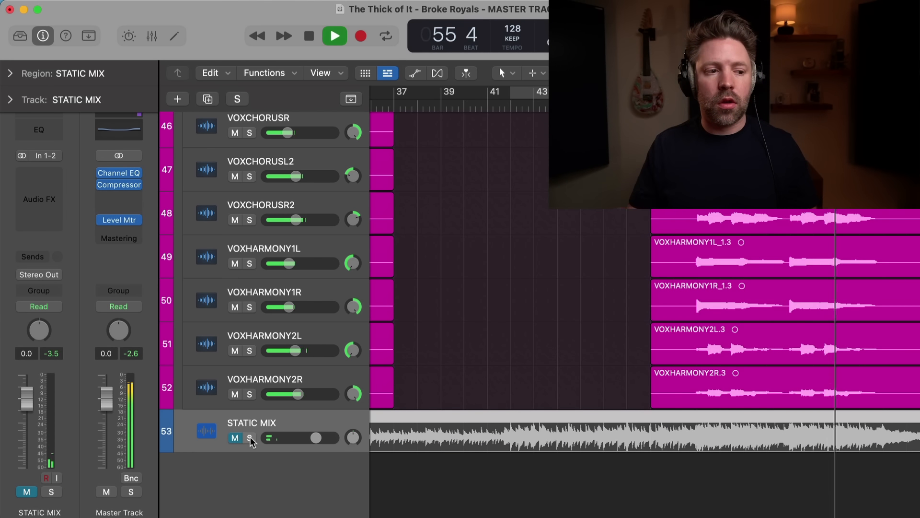
{"action": "key", "text": "space"}
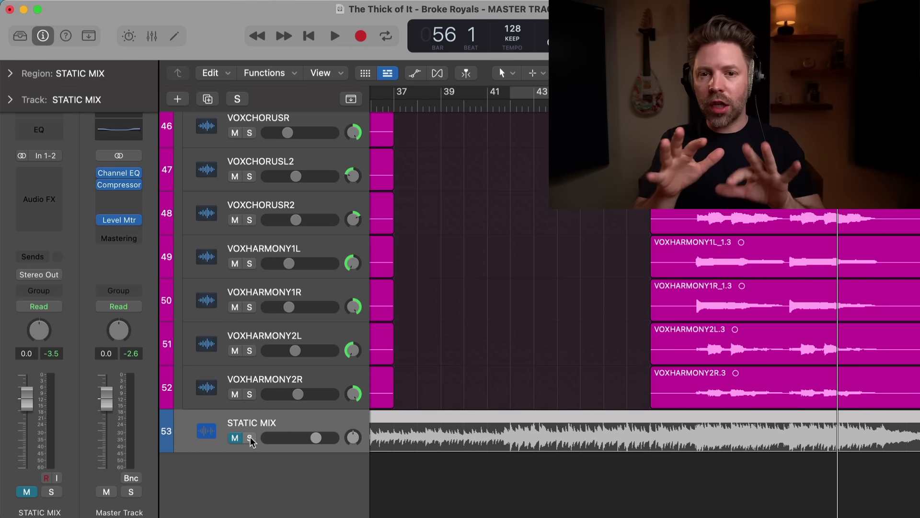
Turn on cycle mode, replay from bar 42 alternating STATIC MIX's solo against the compressed mix, and stop with the solo off.
{"action": "key", "text": "c"}
{"action": "key", "text": "space"}
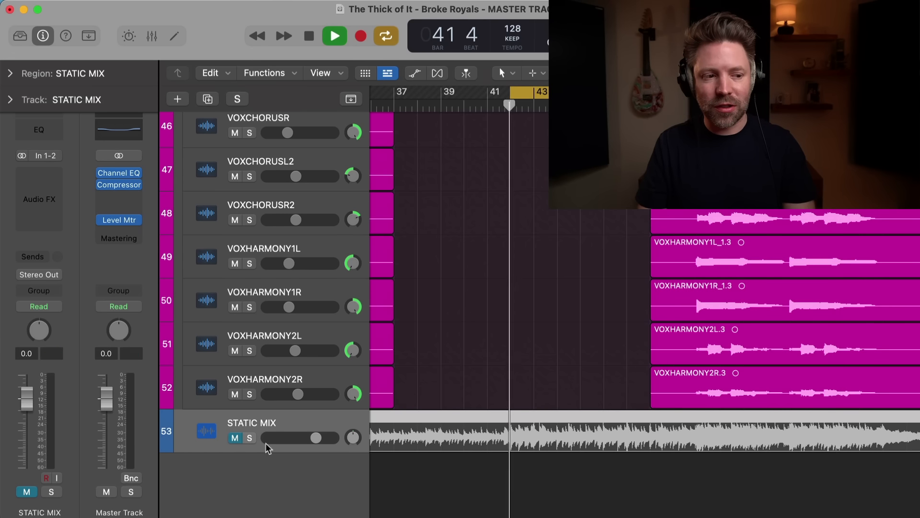
{"action": "left_click", "coordinate": [249, 438]}
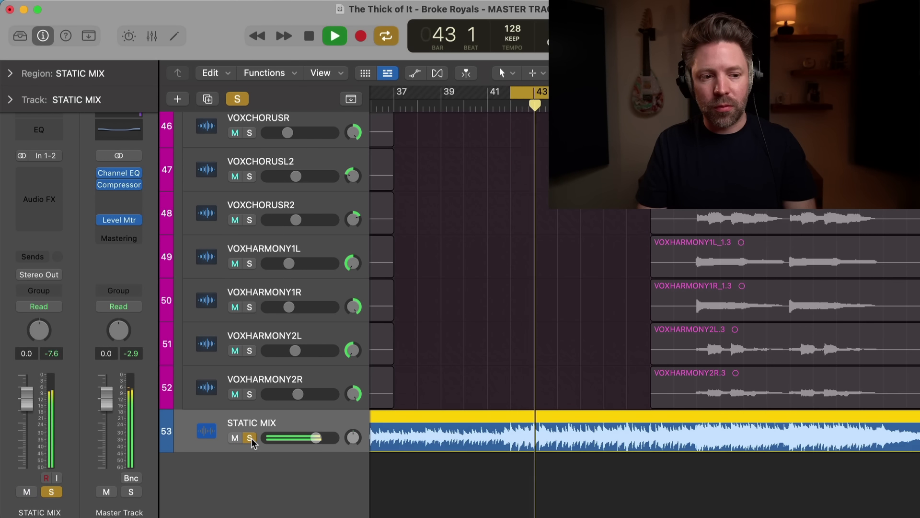
{"action": "left_click", "coordinate": [250, 438]}
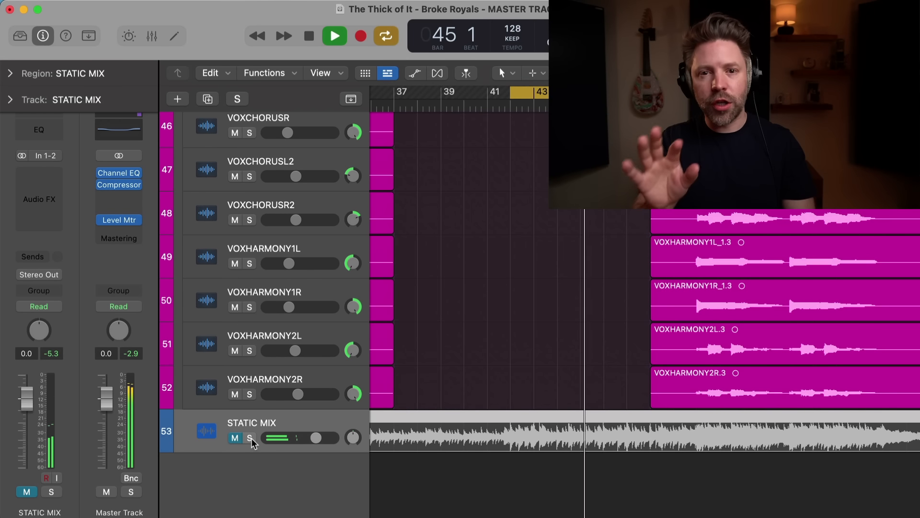
{"action": "left_click", "coordinate": [250, 437]}
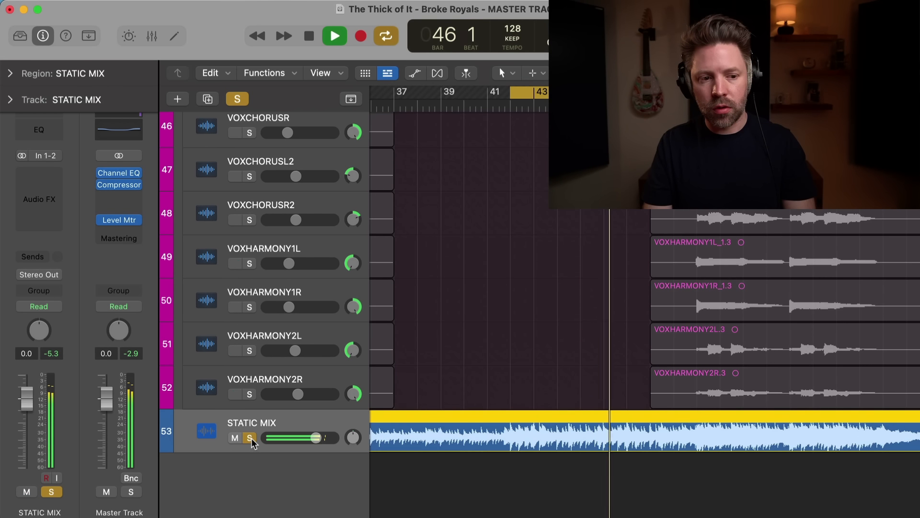
{"action": "left_click", "coordinate": [250, 437]}
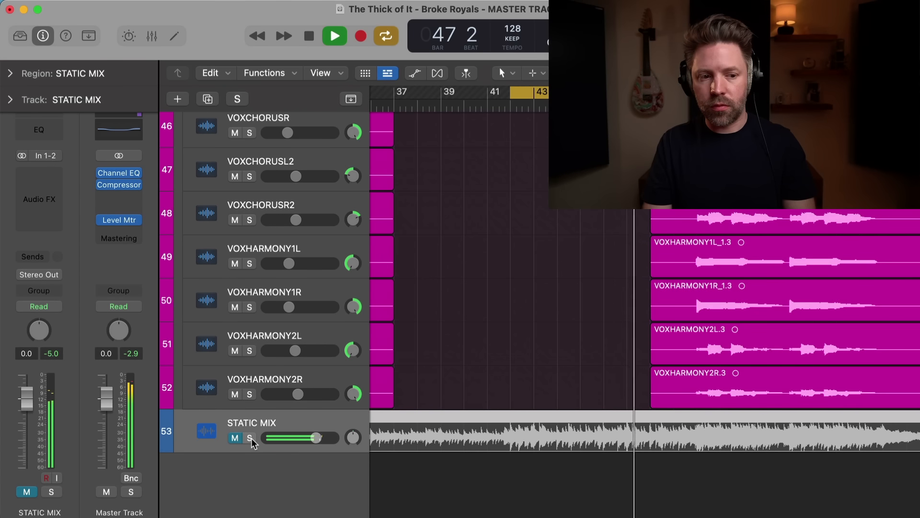
{"action": "left_click", "coordinate": [250, 437]}
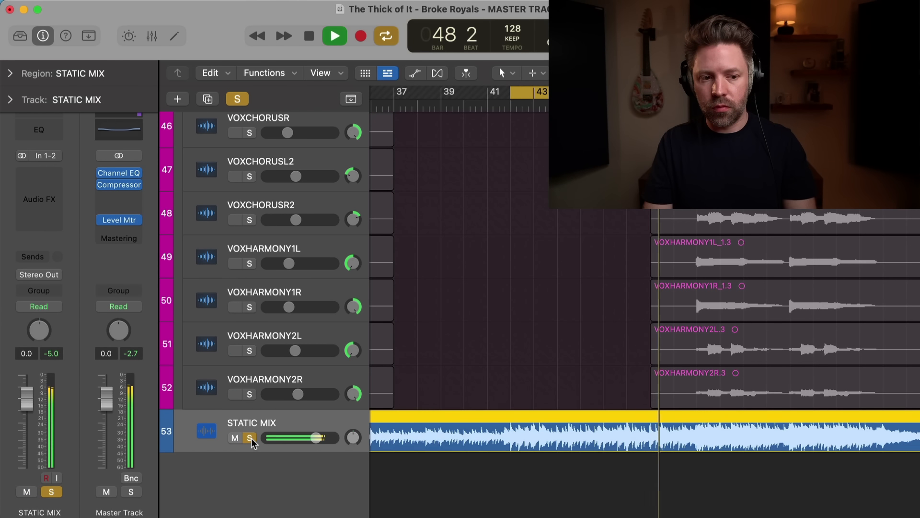
{"action": "left_click", "coordinate": [249, 438]}
{"action": "key", "text": "space"}
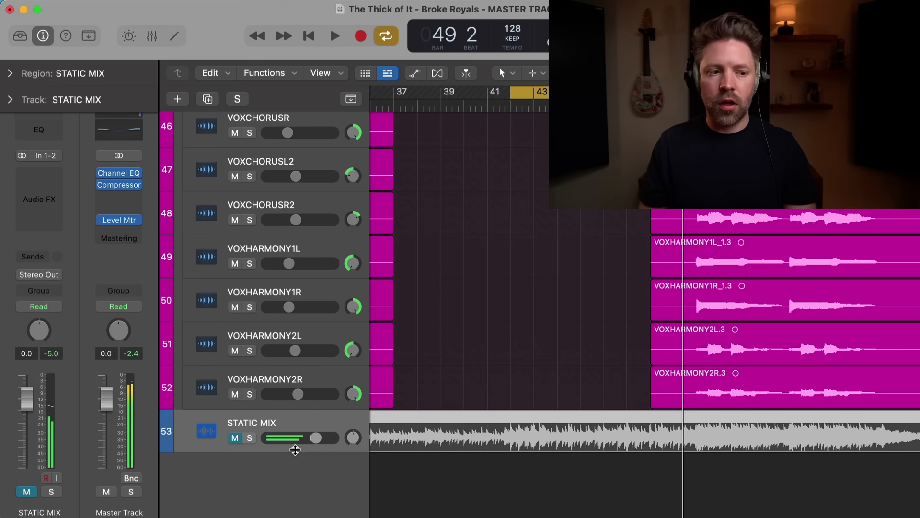
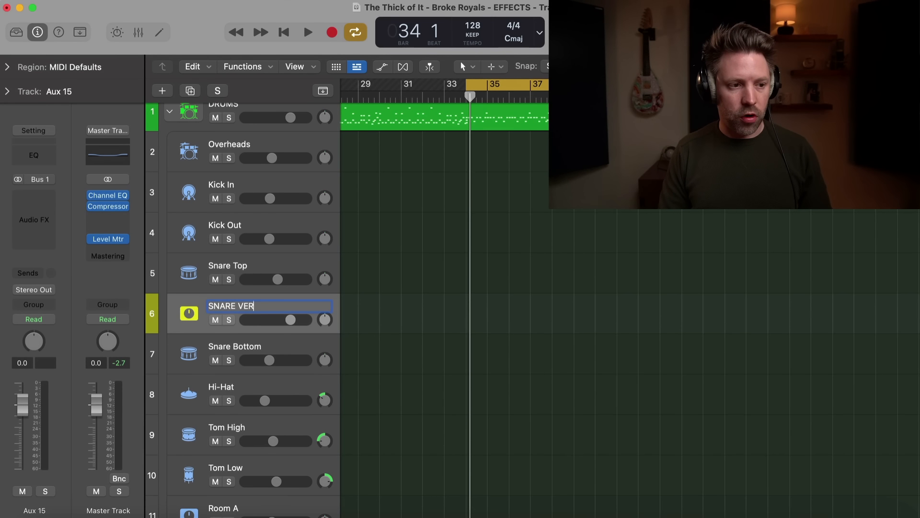
Insert the Space Designer reverb on the SNARE VERB channel and move its window clear of the preset list.
{"action": "left_click", "coordinate": [41, 205]}
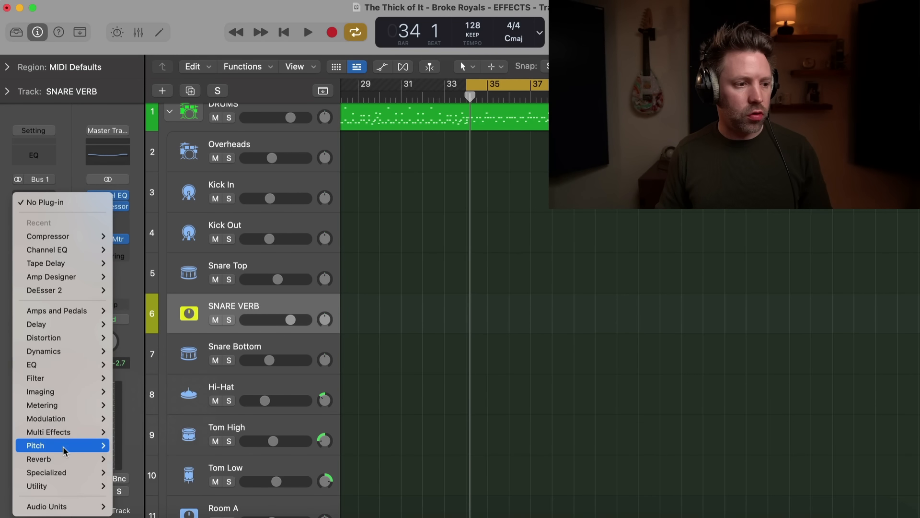
{"action": "mouse_move", "coordinate": [67, 459]}
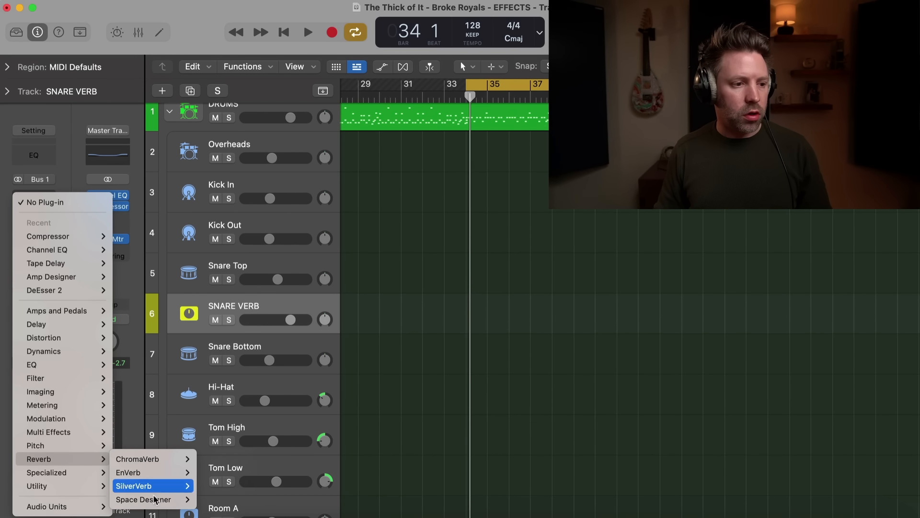
{"action": "mouse_move", "coordinate": [154, 499]}
{"action": "left_click", "coordinate": [211, 497]}
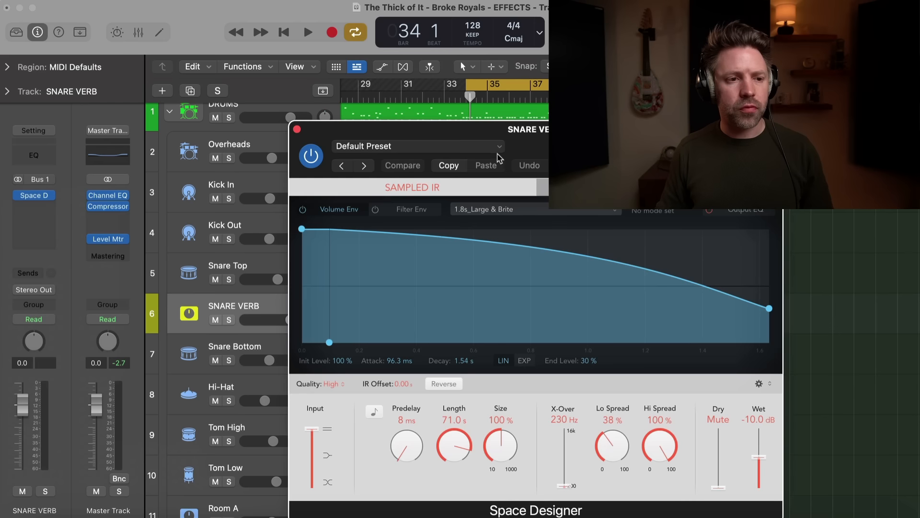
{"action": "left_click_drag", "start_coordinate": [540, 148], "coordinate": [334, 107]}
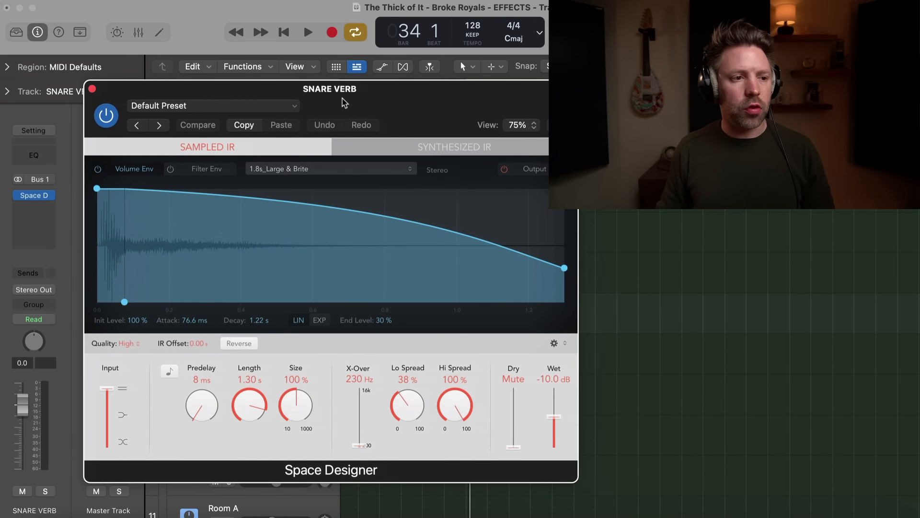
Load the Space Designer preset 0.4s Snare Chamber from the Rooms category of Small Spaces.
{"action": "left_click", "coordinate": [217, 106]}
{"action": "mouse_move", "coordinate": [215, 401]}
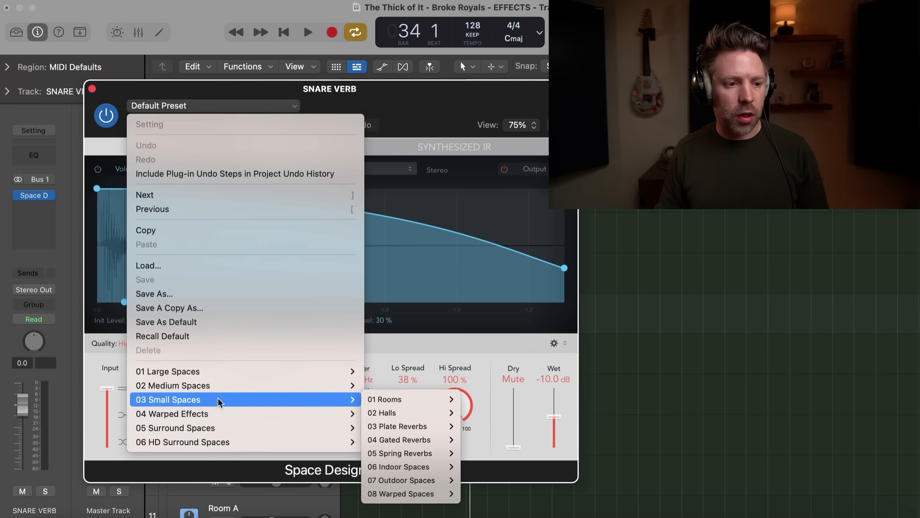
{"action": "mouse_move", "coordinate": [394, 402]}
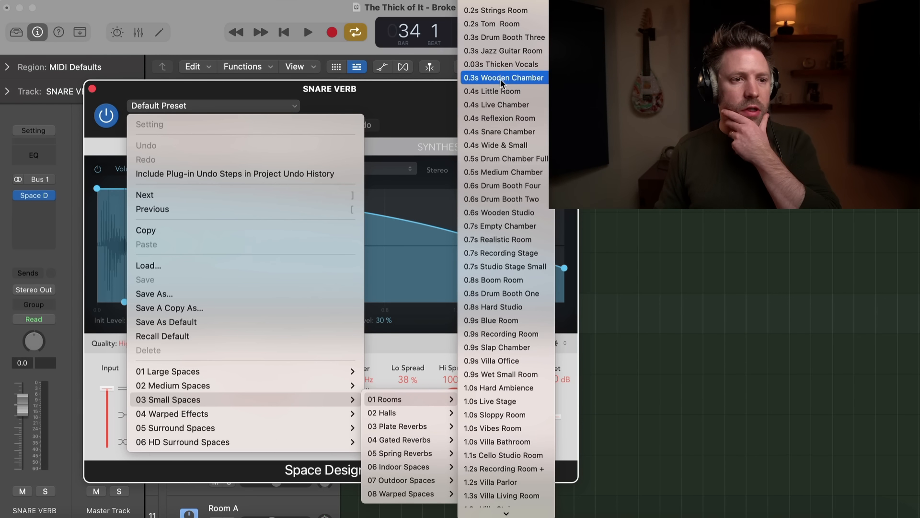
{"action": "left_click", "coordinate": [512, 132]}
{"action": "left_click_drag", "start_coordinate": [309, 102], "coordinate": [320, 102]}
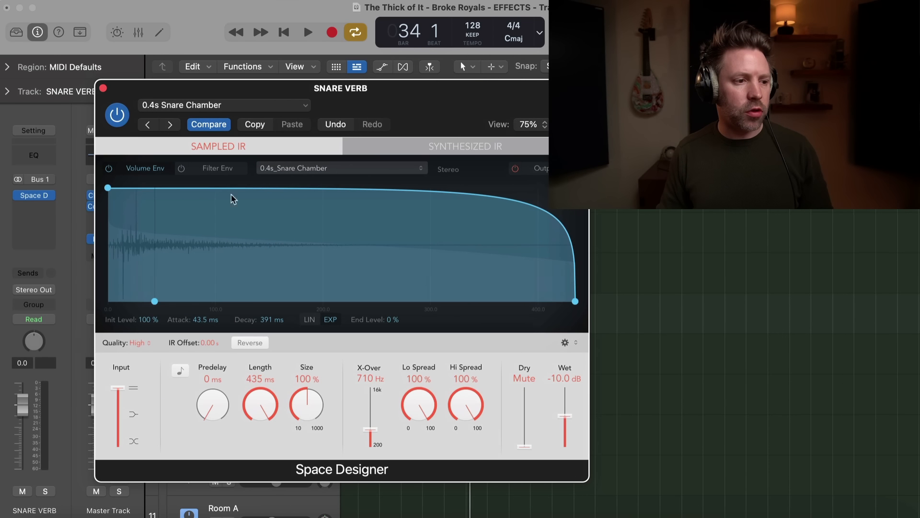
Move the reverb window off the track headers and solo the DRUMS track, leaving SNARE VERB unsoloed.
{"action": "left_click", "coordinate": [44, 491]}
{"action": "left_click", "coordinate": [44, 491]}
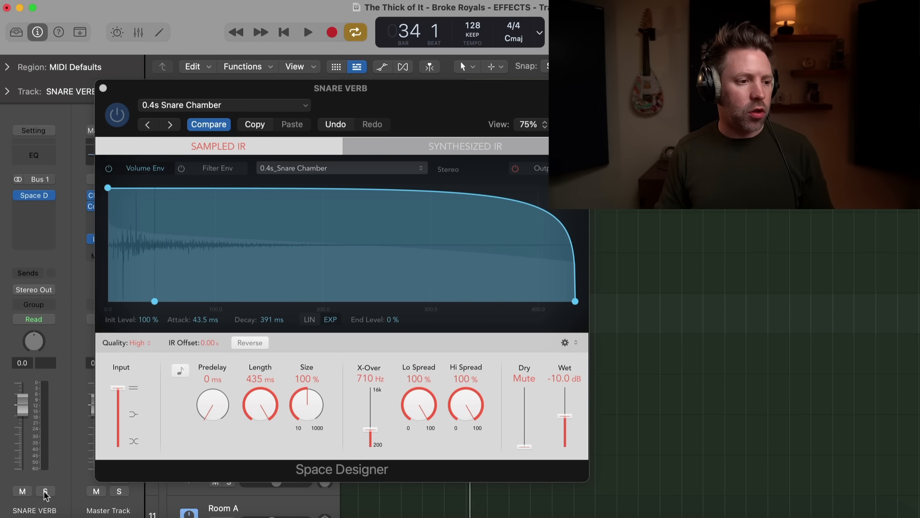
{"action": "left_click_drag", "start_coordinate": [173, 94], "coordinate": [377, 96]}
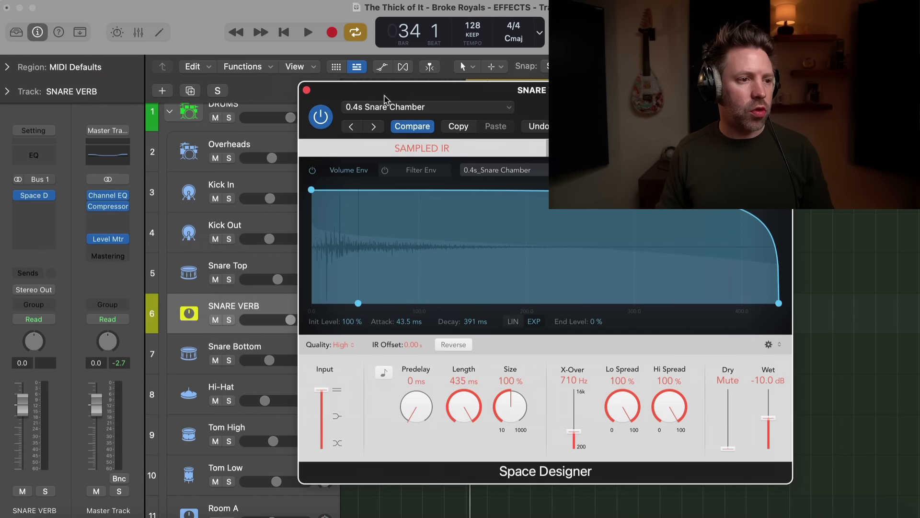
{"action": "scroll", "coordinate": [246, 120], "scroll_direction": "up", "scroll_amount": 1}
{"action": "left_click", "coordinate": [246, 115]}
{"action": "left_click", "coordinate": [228, 129]}
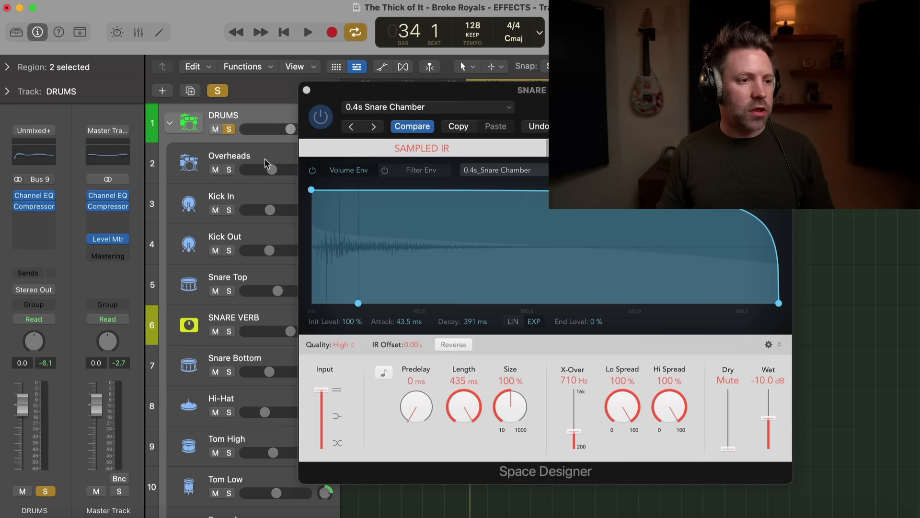
Raise the Snare Top track's Bus 1 send to SNARE VERB and play the drums, leaving the send enabled.
{"action": "left_click", "coordinate": [175, 277]}
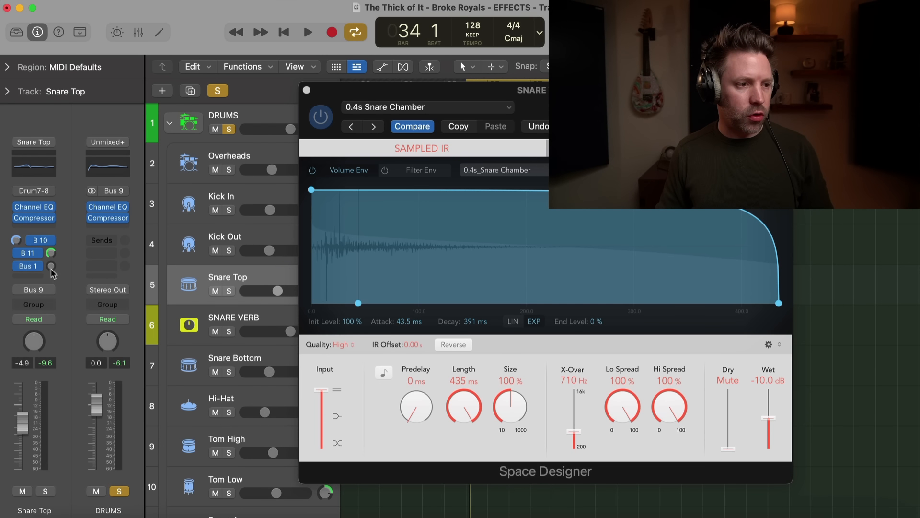
{"action": "left_click_drag", "start_coordinate": [51, 272], "coordinate": [52, 259]}
{"action": "key", "text": "space"}
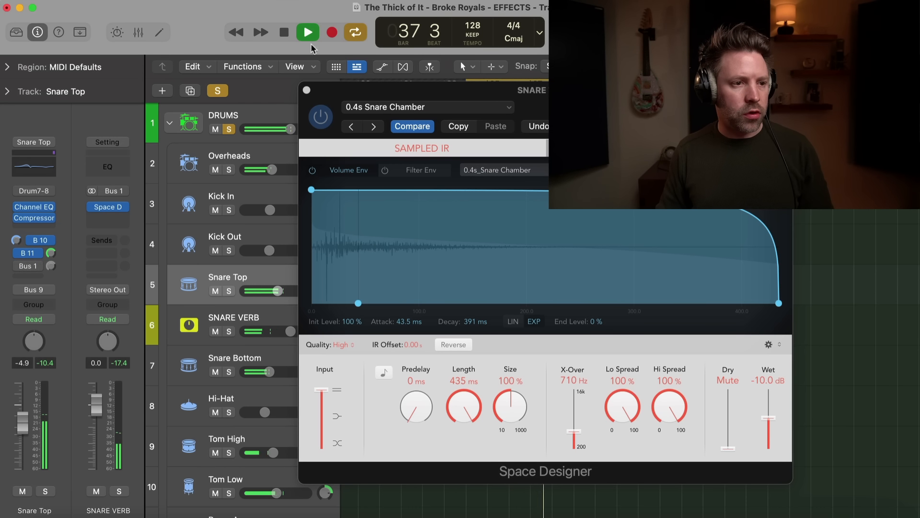
{"action": "left_click_drag", "start_coordinate": [317, 97], "coordinate": [293, 107]}
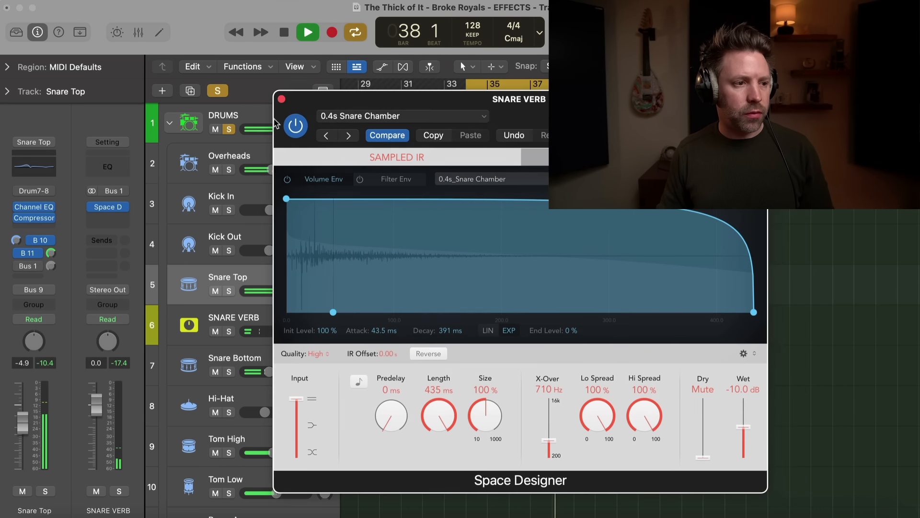
{"action": "left_click", "coordinate": [18, 268]}
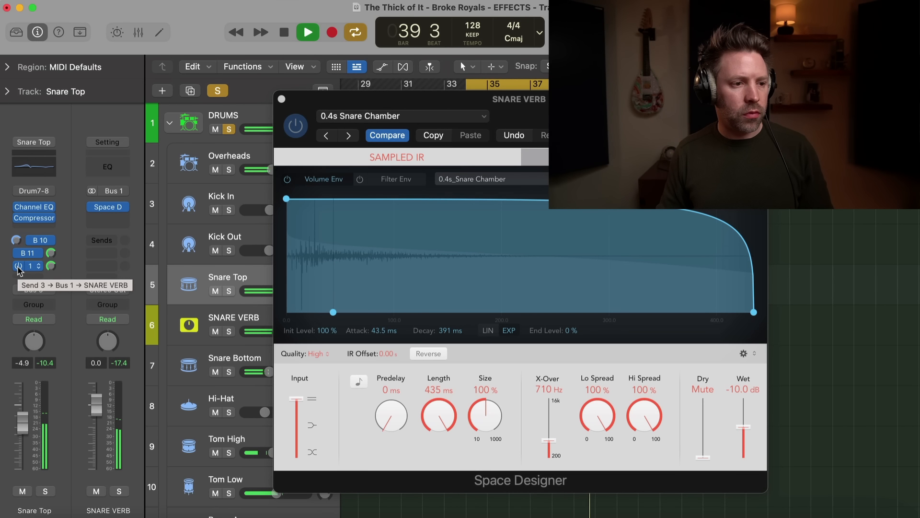
Audition SNARE VERB soloed and within the drums during playback, leaving it unsoloed with its Space Designer window reopened.
{"action": "left_click", "coordinate": [229, 332]}
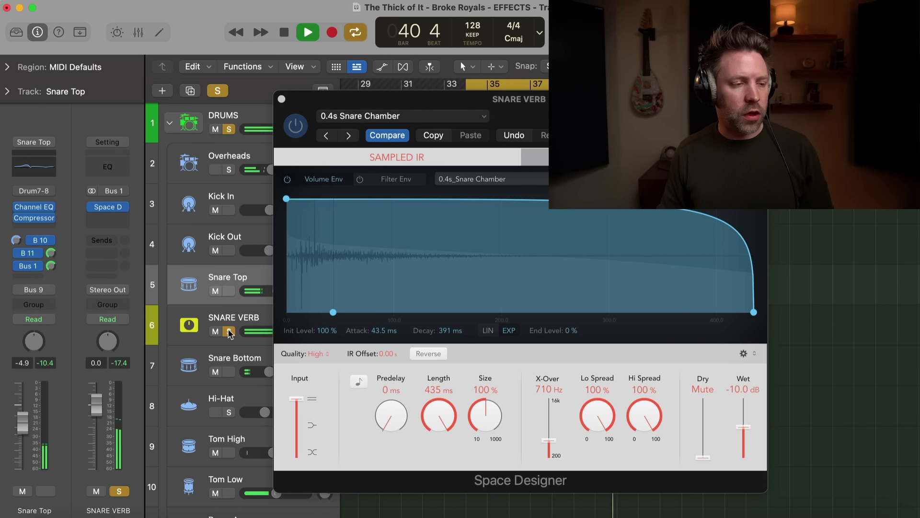
{"action": "left_click", "coordinate": [231, 320]}
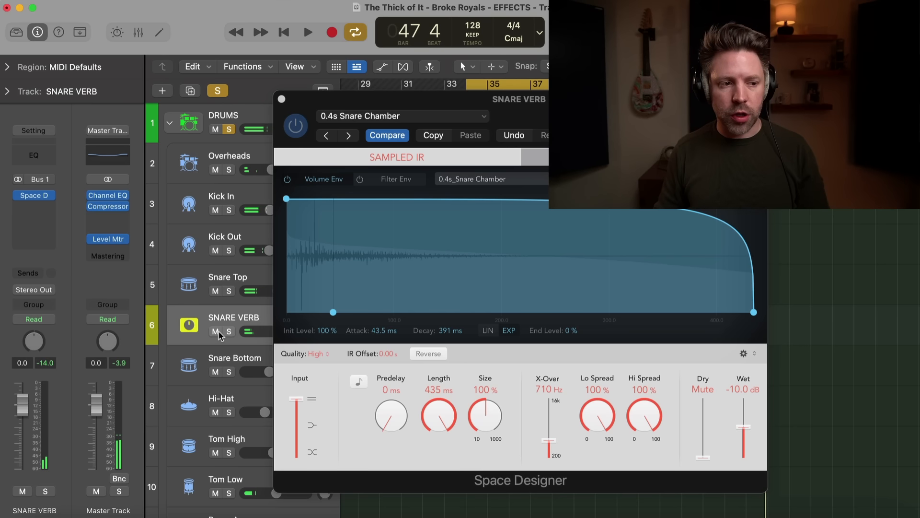
{"action": "left_click", "coordinate": [229, 331]}
{"action": "key", "text": "space"}
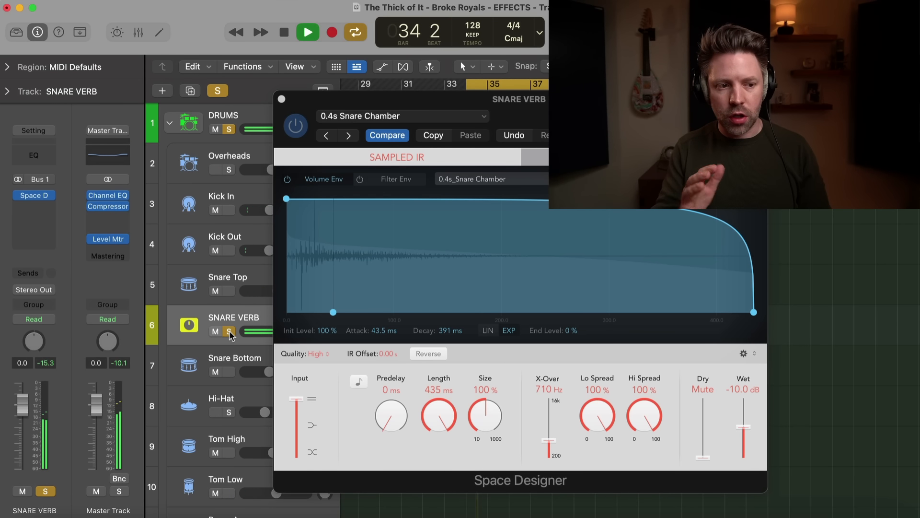
{"action": "left_click", "coordinate": [282, 99]}
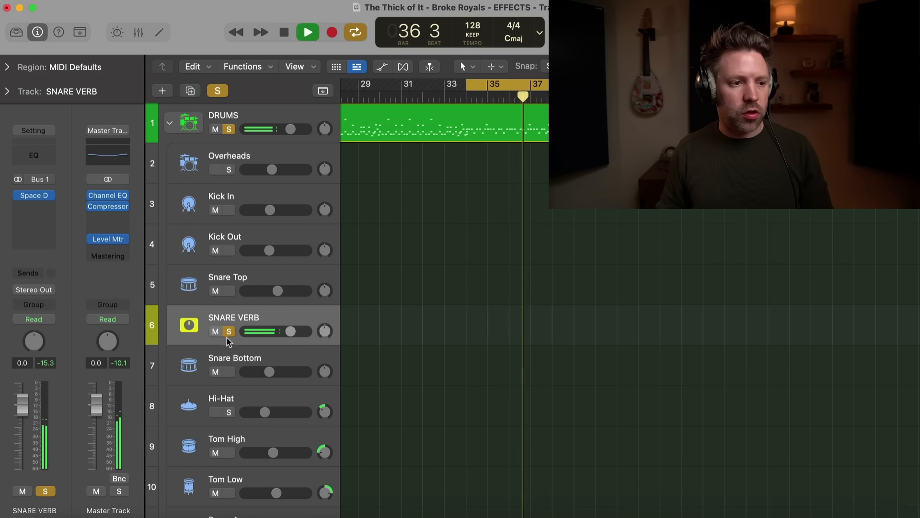
{"action": "left_click", "coordinate": [34, 196]}
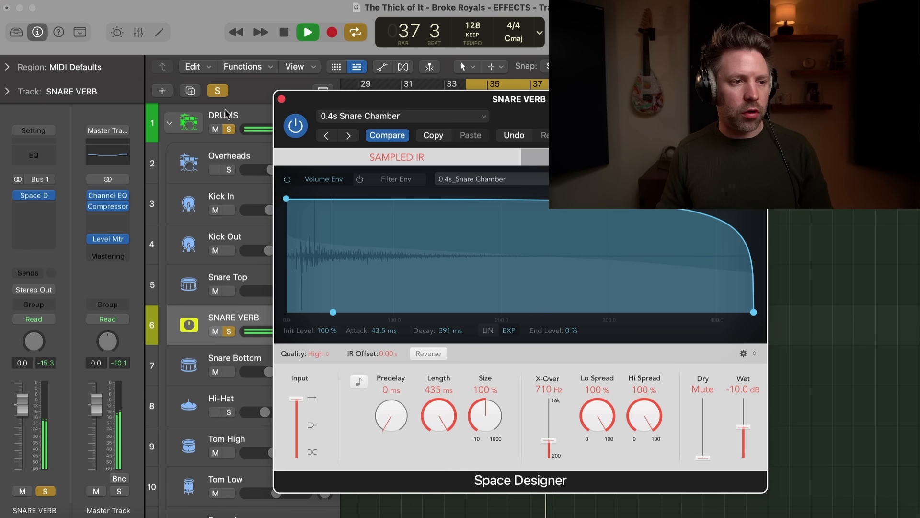
{"action": "left_click", "coordinate": [229, 332]}
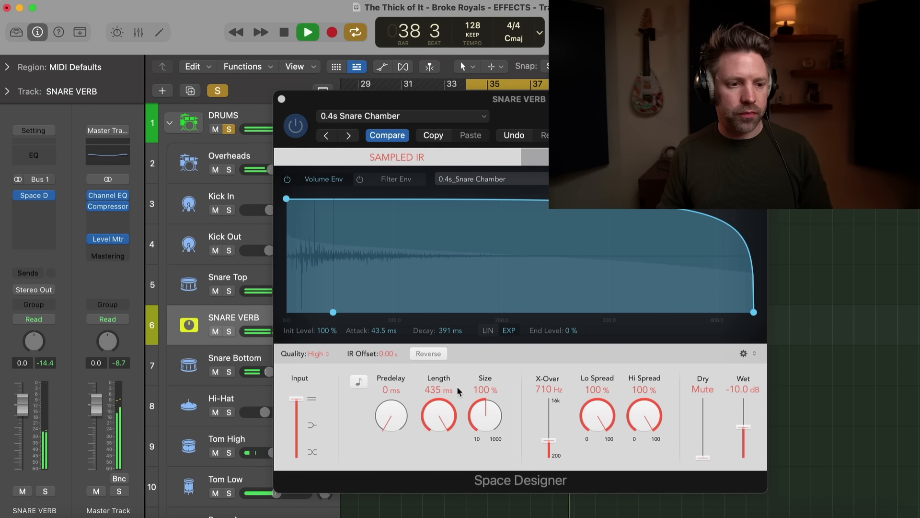
Load Space Designer's 0.3s Wooden Chamber preset from the Small Spaces rooms and solo SNARE VERB to hear it during playback.
{"action": "left_click", "coordinate": [478, 182]}
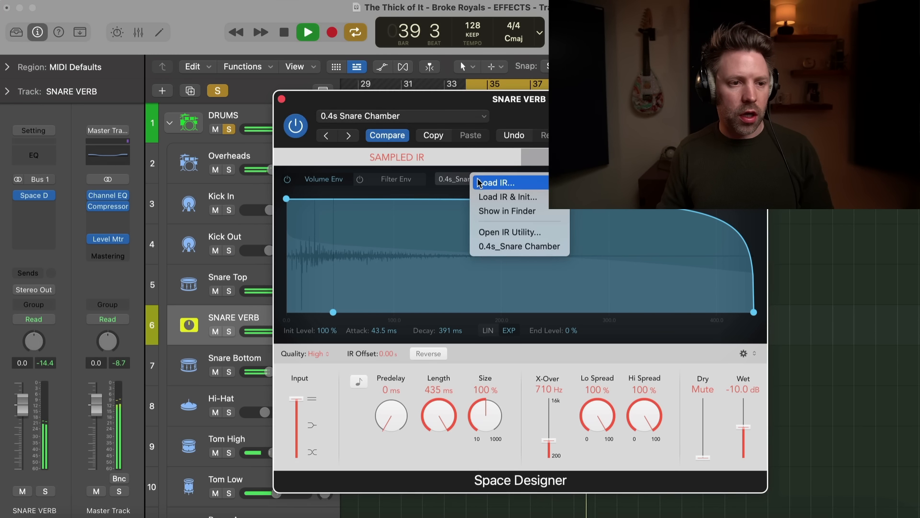
{"action": "left_click", "coordinate": [445, 121]}
{"action": "left_click_drag", "start_coordinate": [484, 102], "coordinate": [236, 102]}
{"action": "left_click", "coordinate": [195, 117]}
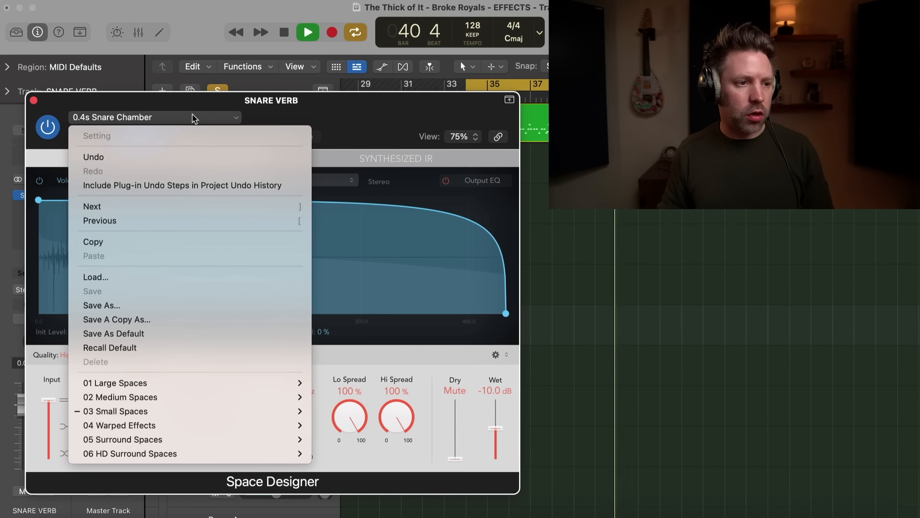
{"action": "mouse_move", "coordinate": [189, 409]}
{"action": "mouse_move", "coordinate": [343, 412]}
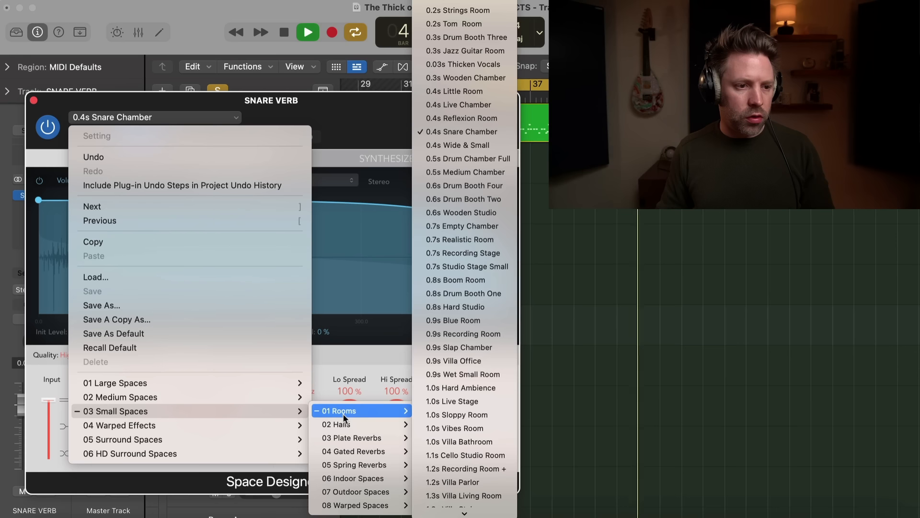
{"action": "left_click", "coordinate": [493, 77]}
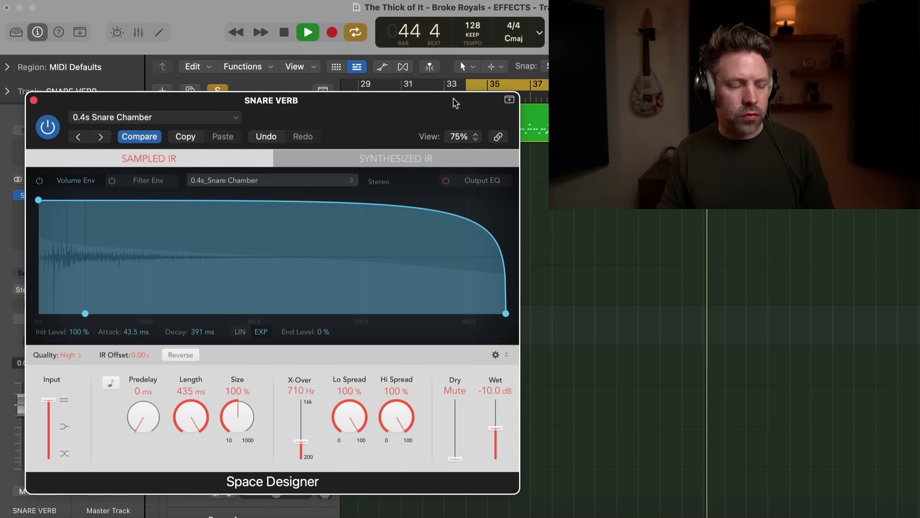
{"action": "left_click_drag", "start_coordinate": [170, 105], "coordinate": [337, 85]}
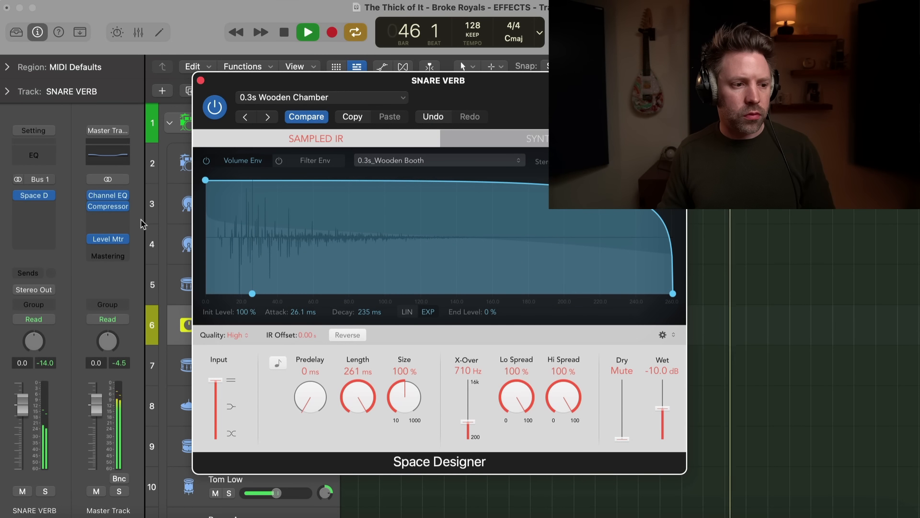
{"action": "key", "text": "s"}
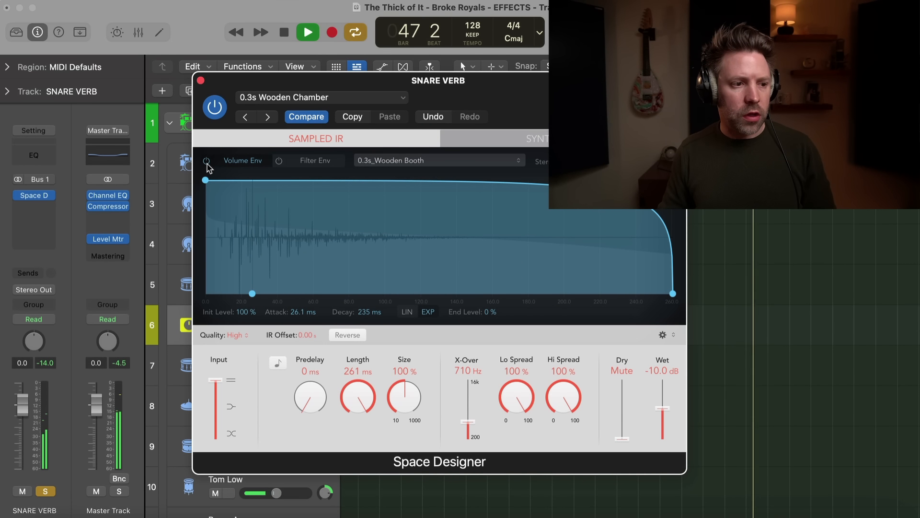
{"action": "left_click_drag", "start_coordinate": [248, 83], "coordinate": [340, 83]}
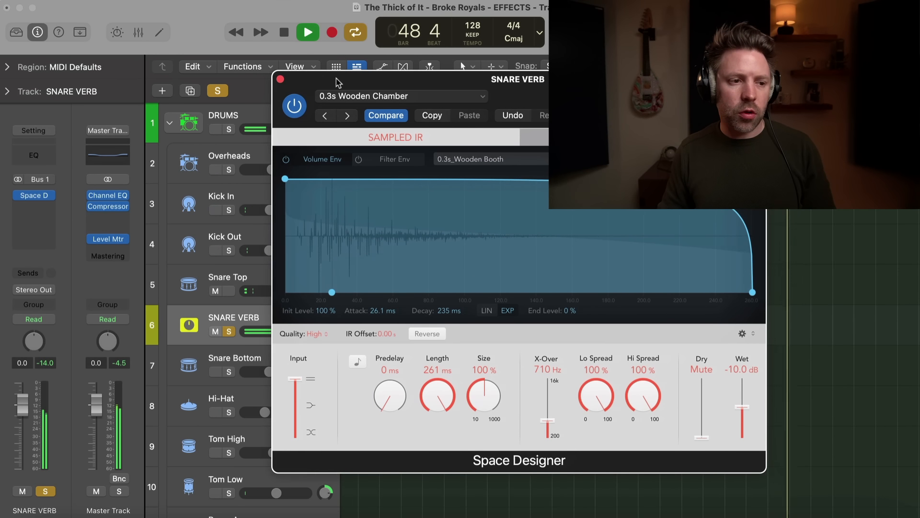
Unsolo SNARE VERB, load Space Designer's 0.4s Wide & Small preset from the Small Spaces rooms, and play the soloed drums with it.
{"action": "left_click", "coordinate": [230, 332]}
{"action": "key", "text": "space"}
{"action": "left_click", "coordinate": [379, 98]}
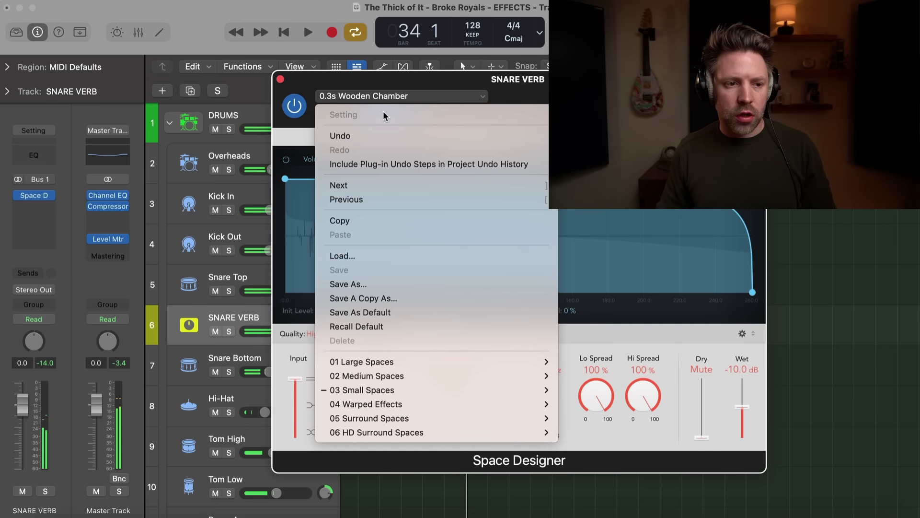
{"action": "mouse_move", "coordinate": [405, 390]}
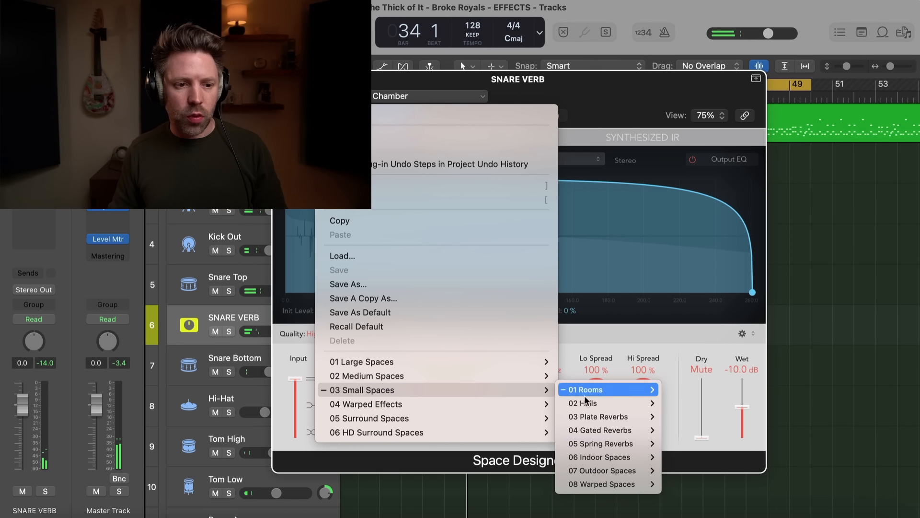
{"action": "mouse_move", "coordinate": [584, 397]}
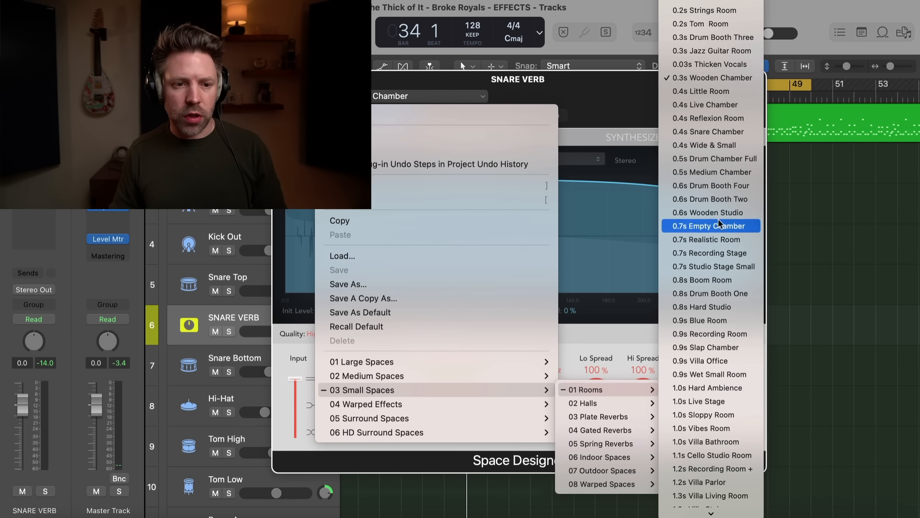
{"action": "left_click", "coordinate": [733, 145]}
{"action": "key", "text": "super+w"}
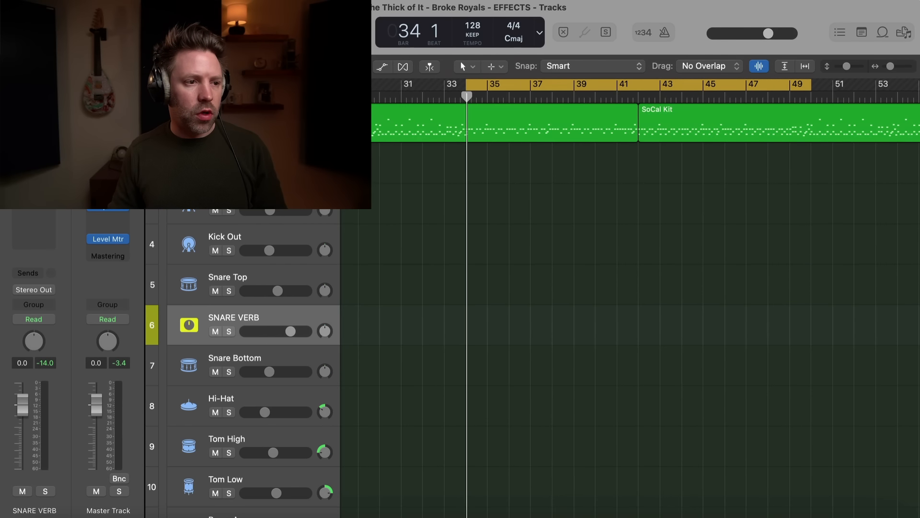
{"action": "key", "text": "space"}
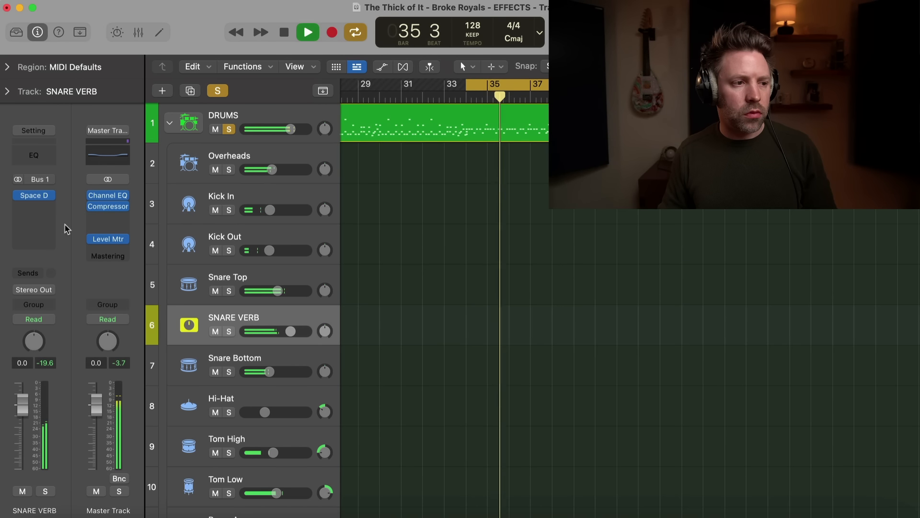
Load the 0.4s Snare Chamber preset from the Small Spaces rooms in SNARE VERB's Space Designer during playback and close its window.
{"action": "mouse_move", "coordinate": [64, 192]}
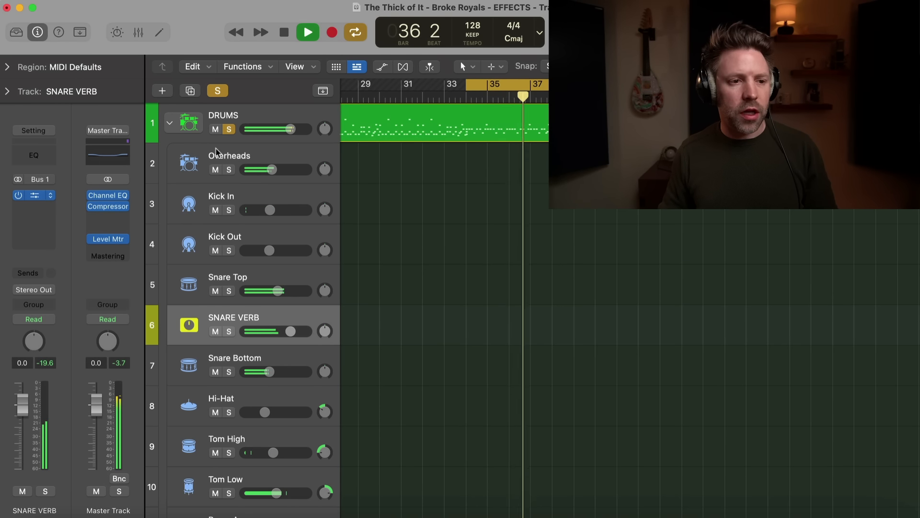
{"action": "left_click", "coordinate": [34, 195]}
{"action": "left_click_drag", "start_coordinate": [431, 77], "coordinate": [240, 83]}
{"action": "left_click", "coordinate": [207, 99]}
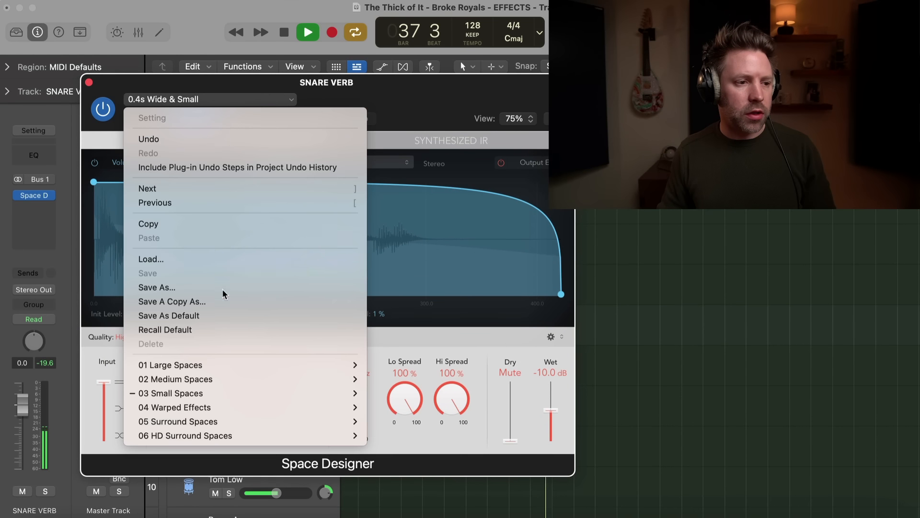
{"action": "mouse_move", "coordinate": [226, 394]}
{"action": "mouse_move", "coordinate": [435, 392]}
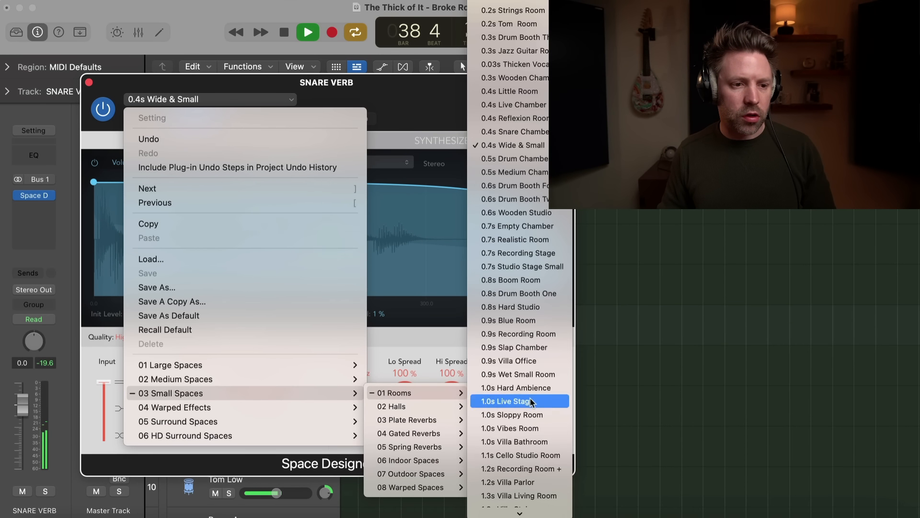
{"action": "left_click", "coordinate": [513, 131]}
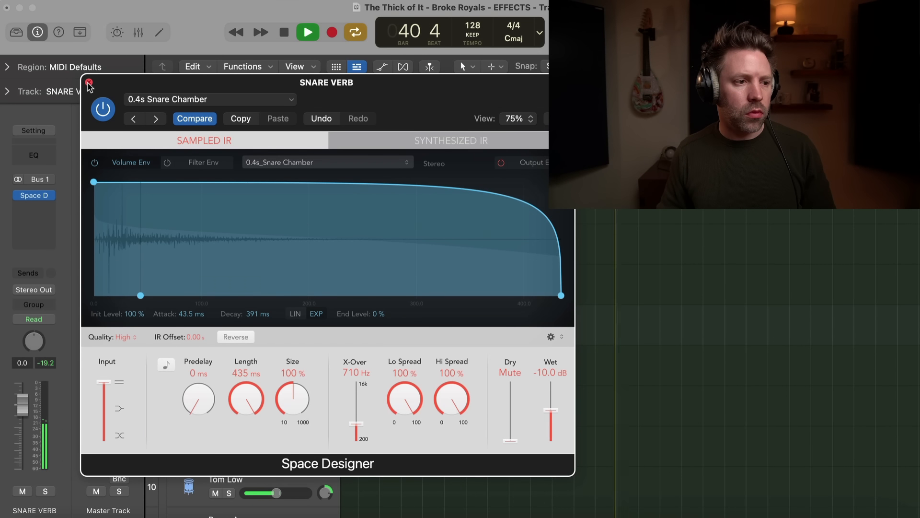
{"action": "left_click", "coordinate": [89, 84]}
{"action": "mouse_move", "coordinate": [38, 199]}
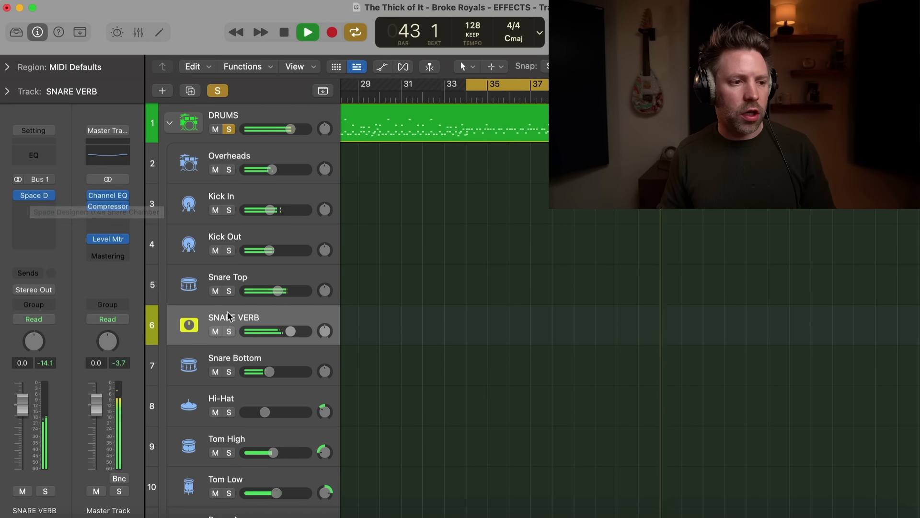
Compare the soloed drums with SNARE VERB muted and unmuted, leaving it unmuted and playback stopped.
{"action": "left_click", "coordinate": [215, 331]}
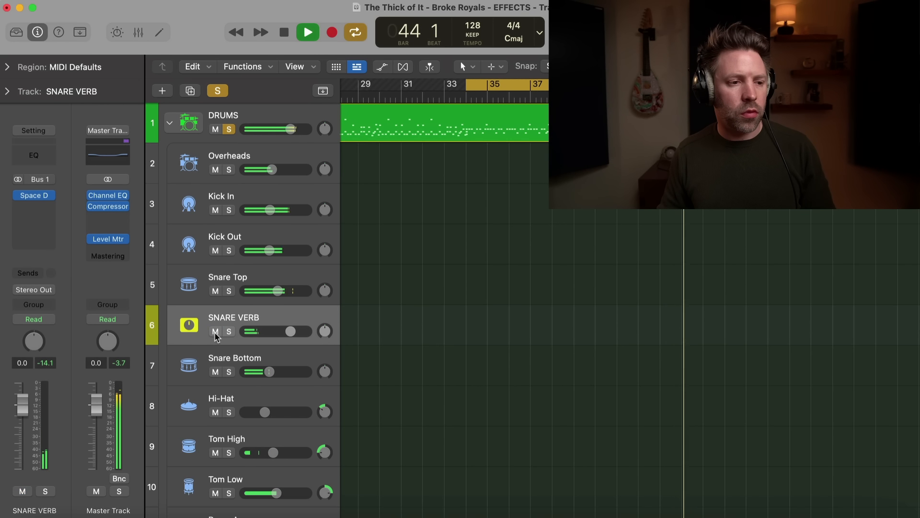
{"action": "left_click", "coordinate": [215, 332]}
{"action": "key", "text": "space"}
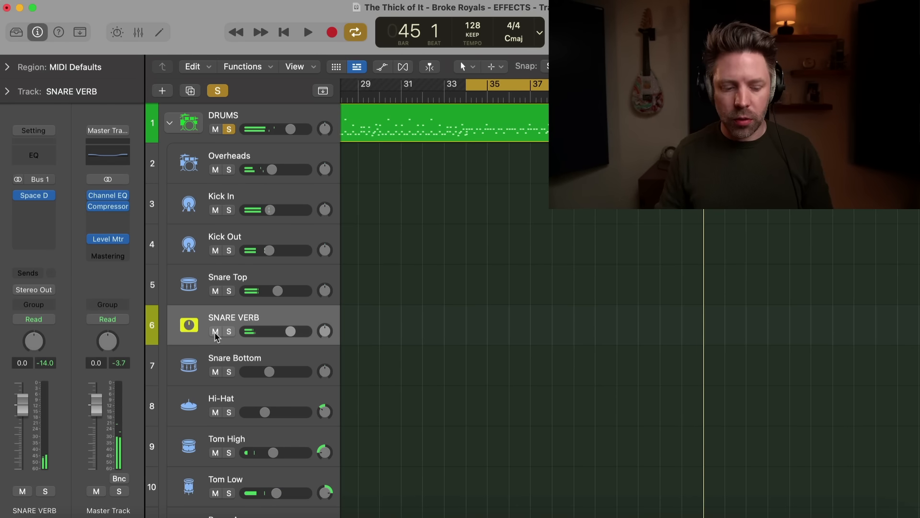
Clear all solos and play the full mix, comparing it with SNARE VERB muted and unmuted.
{"action": "left_click", "coordinate": [218, 91]}
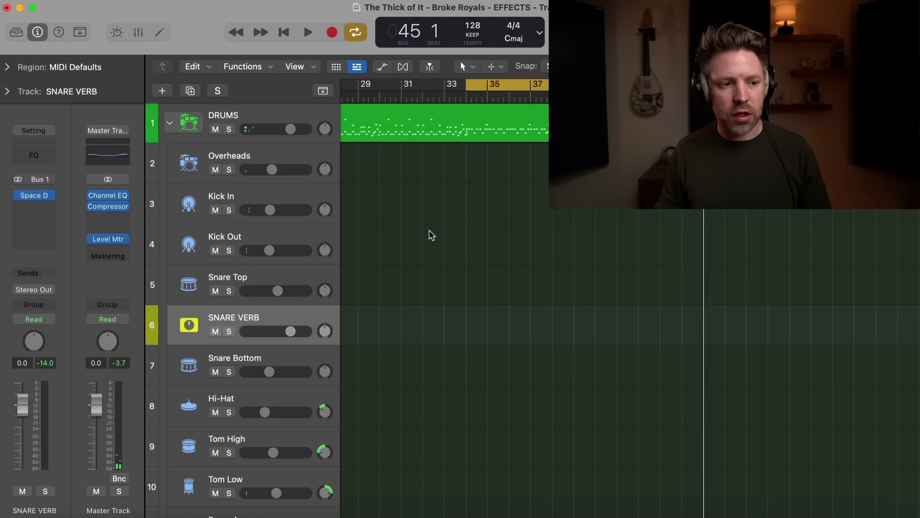
{"action": "key", "text": "space"}
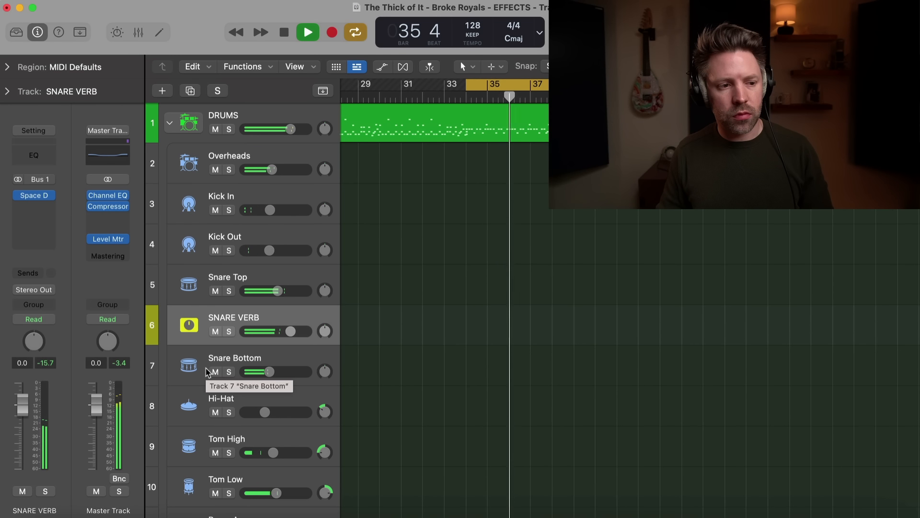
{"action": "left_click", "coordinate": [216, 331]}
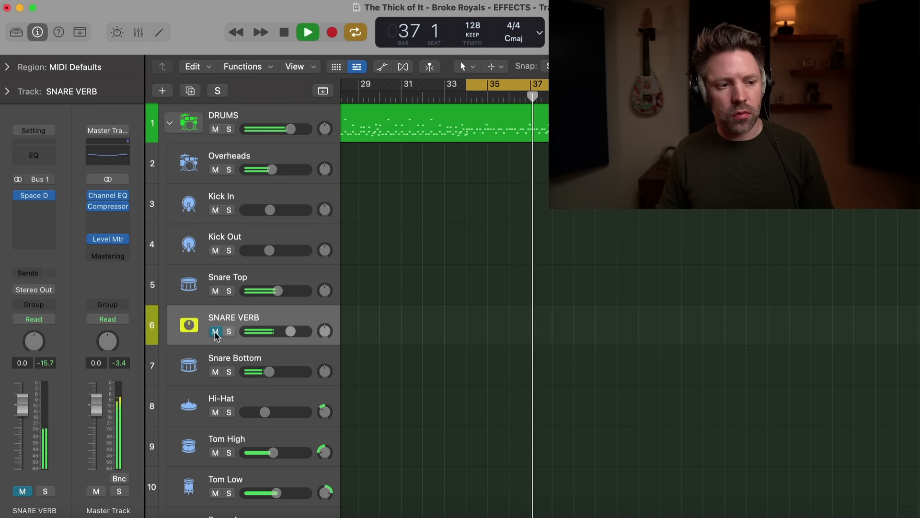
{"action": "left_click", "coordinate": [215, 332]}
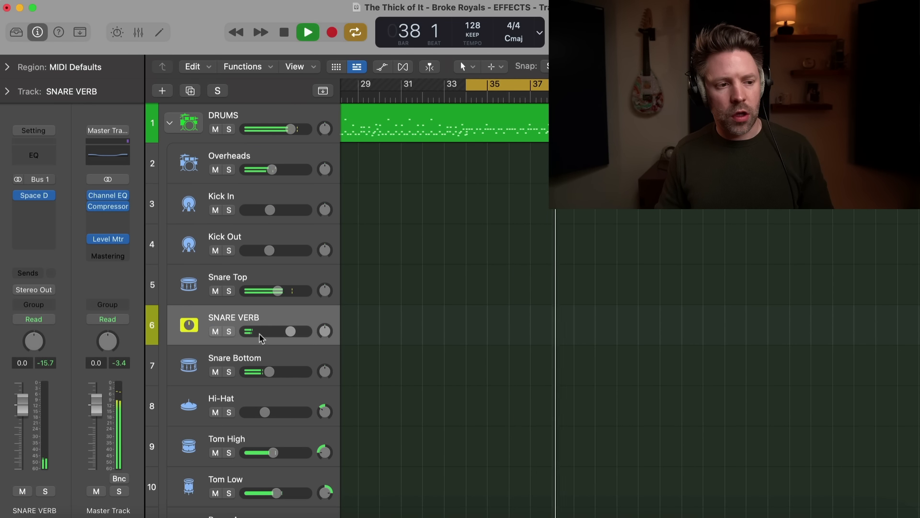
Pull SNARE VERB's volume fully down and bring it back up to -2.3 dB by ear in the full mix.
{"action": "left_click_drag", "start_coordinate": [287, 337], "coordinate": [242, 332]}
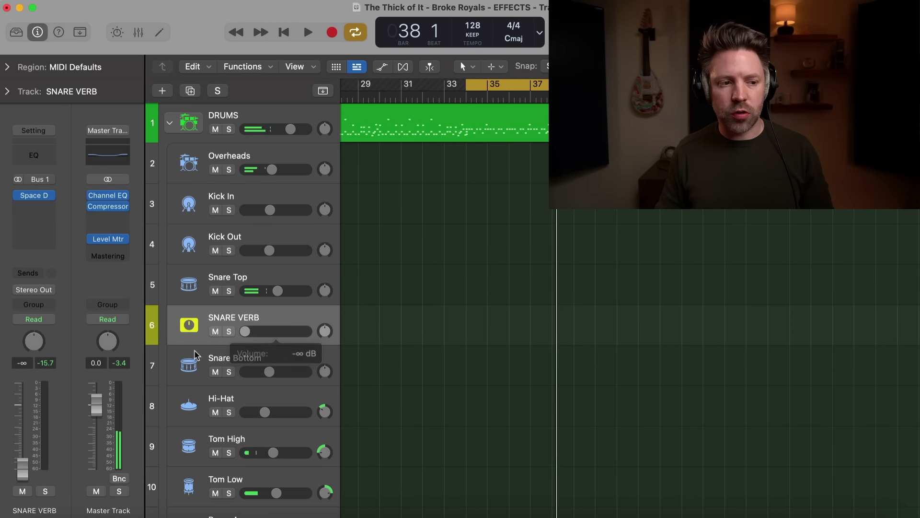
{"action": "left_click_drag", "start_coordinate": [22, 470], "coordinate": [22, 412]}
{"action": "key", "text": "space"}
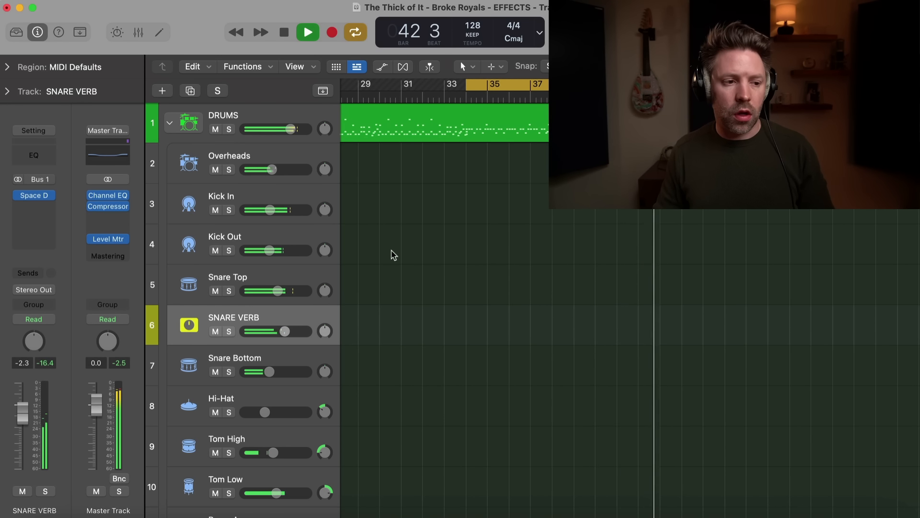
{"action": "key", "text": "space"}
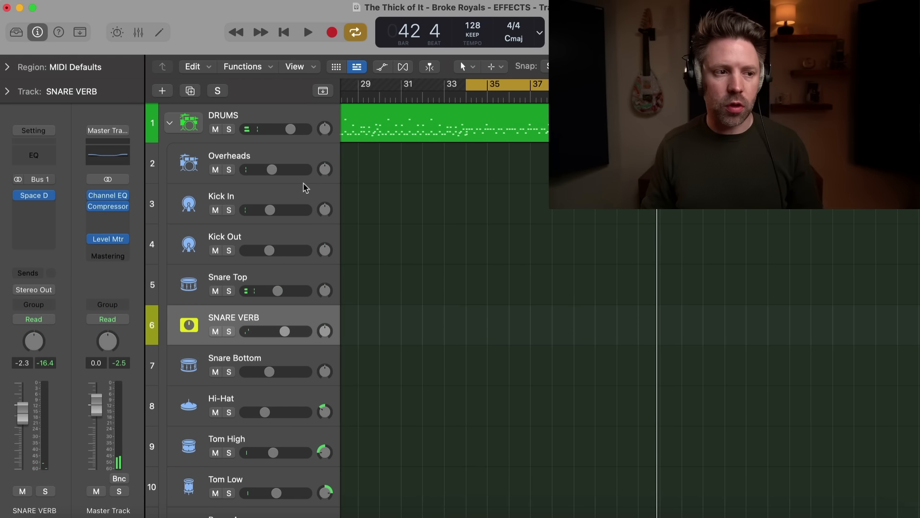
Add a Bus 2 send to the Overheads, Snare Bottom and Room A channels together in the mixer and raise its level.
{"action": "key", "text": "super+2"}
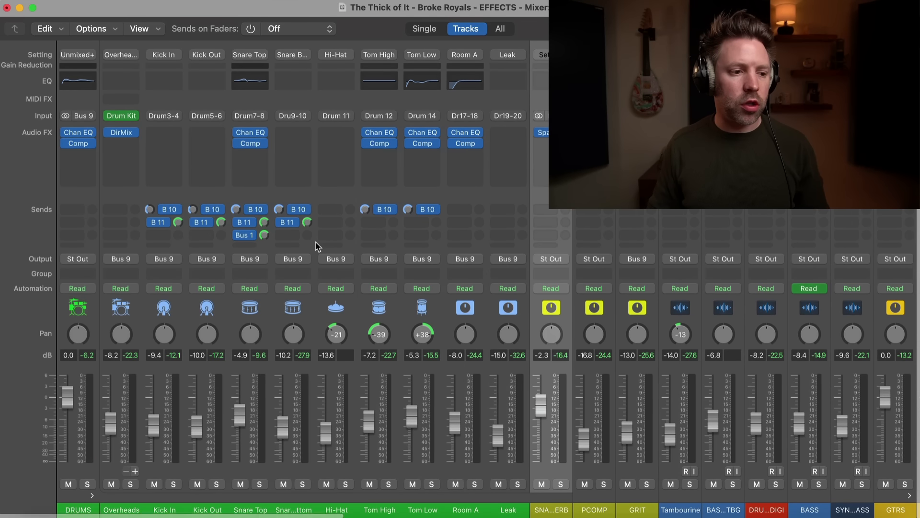
{"action": "scroll", "coordinate": [276, 336], "scroll_direction": "right", "scroll_amount": 1}
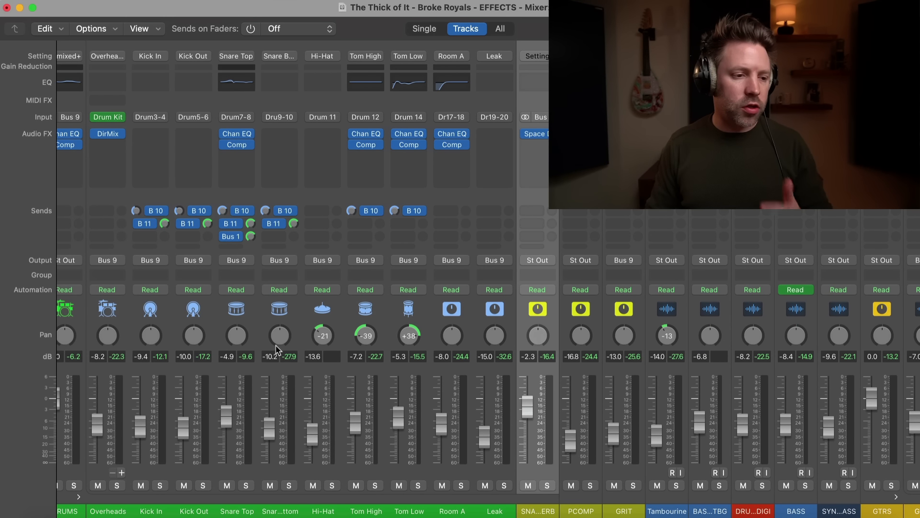
{"action": "left_click", "coordinate": [95, 477]}
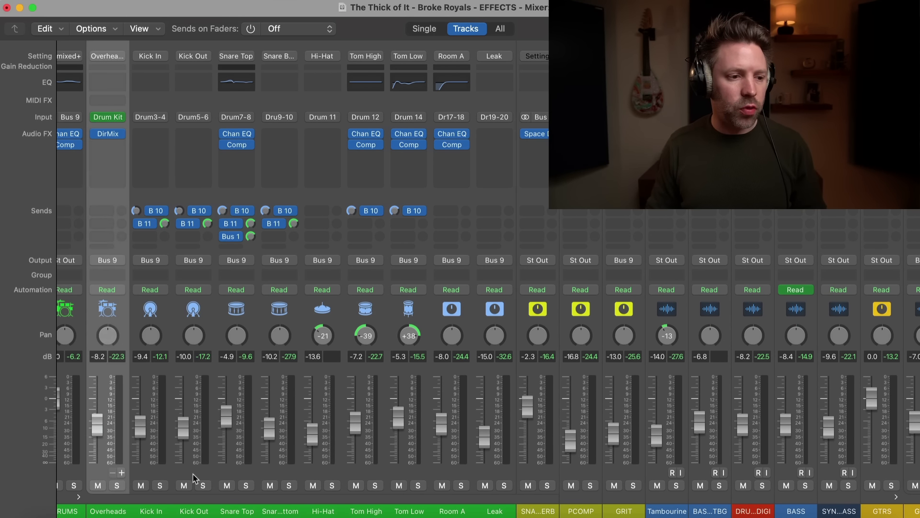
{"action": "left_click", "coordinate": [278, 475]}
{"action": "scroll", "coordinate": [312, 472], "scroll_direction": "right", "scroll_amount": 2}
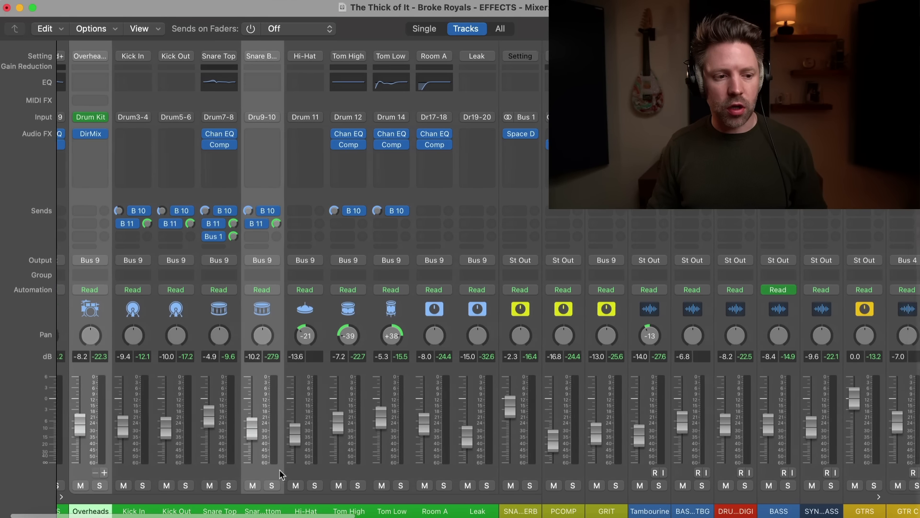
{"action": "left_click", "coordinate": [422, 472], "text": "super"}
{"action": "scroll", "coordinate": [422, 472], "scroll_direction": "left", "scroll_amount": 3}
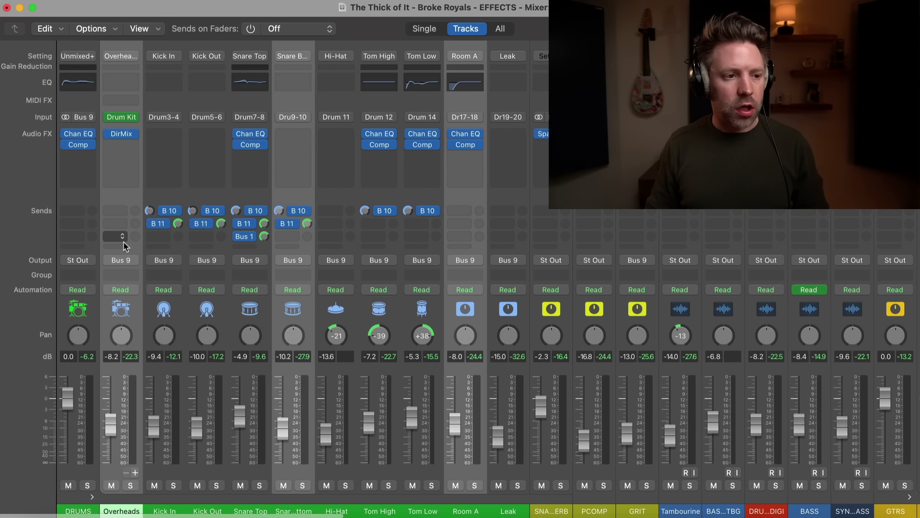
{"action": "left_click", "coordinate": [123, 240]}
{"action": "mouse_move", "coordinate": [150, 265]}
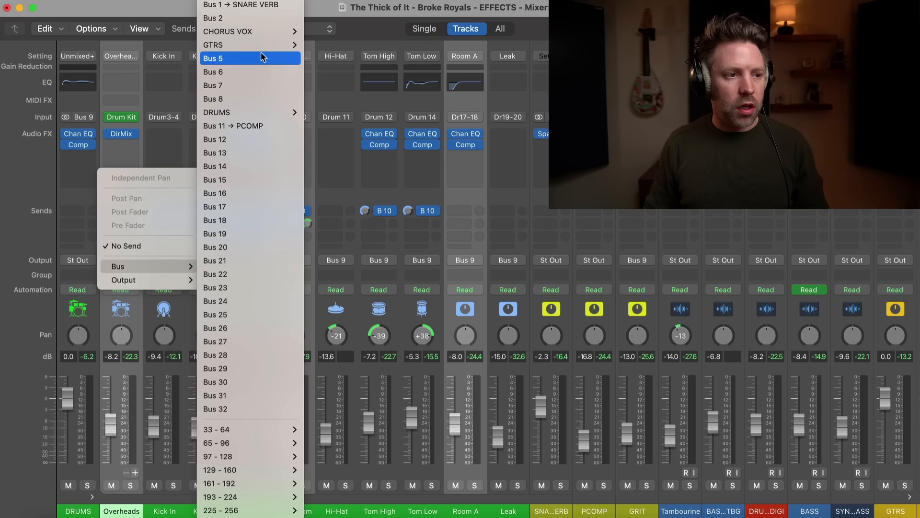
{"action": "left_click", "coordinate": [267, 19]}
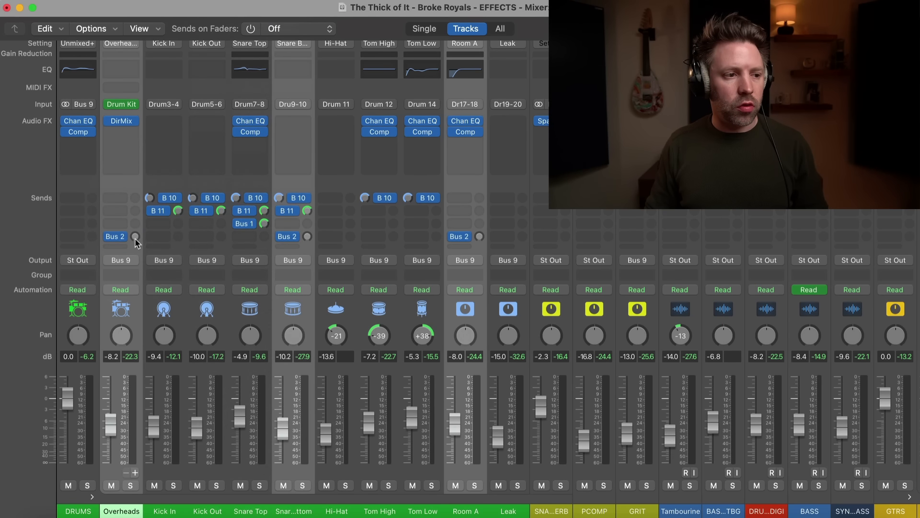
Name the new Bus 2 aux channel DRUM VERB, create a track for it, and return to the tracks view.
{"action": "scroll", "coordinate": [303, 310], "scroll_direction": "right", "scroll_amount": 20}
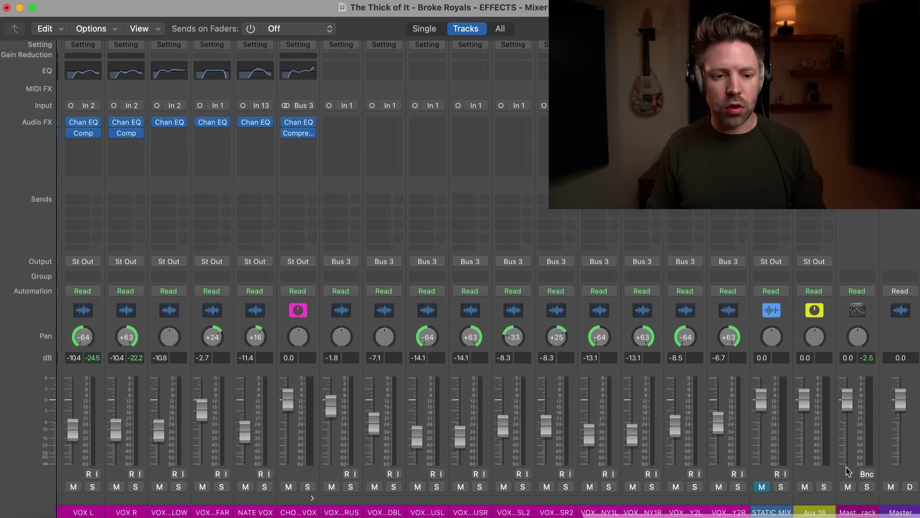
{"action": "left_click", "coordinate": [820, 473]}
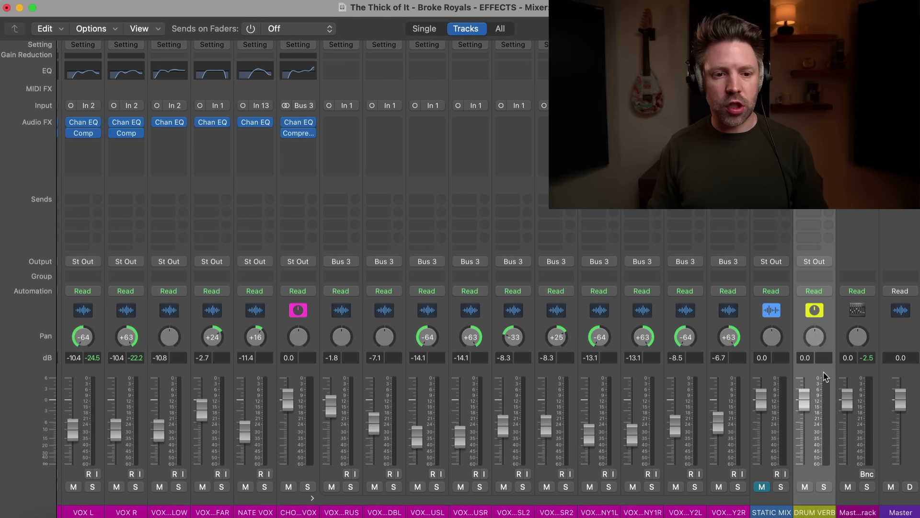
{"action": "right_click", "coordinate": [807, 474]}
{"action": "left_click", "coordinate": [806, 476]}
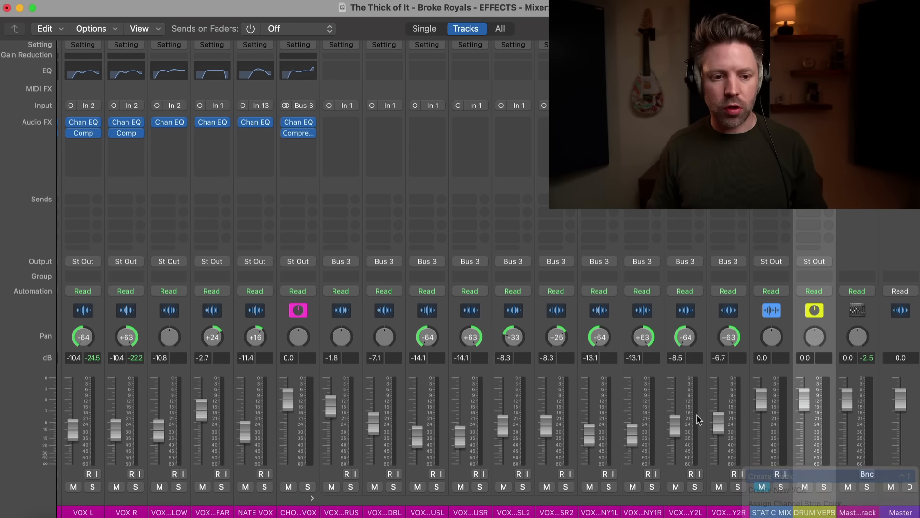
{"action": "scroll", "coordinate": [695, 419], "scroll_direction": "right", "scroll_amount": 10}
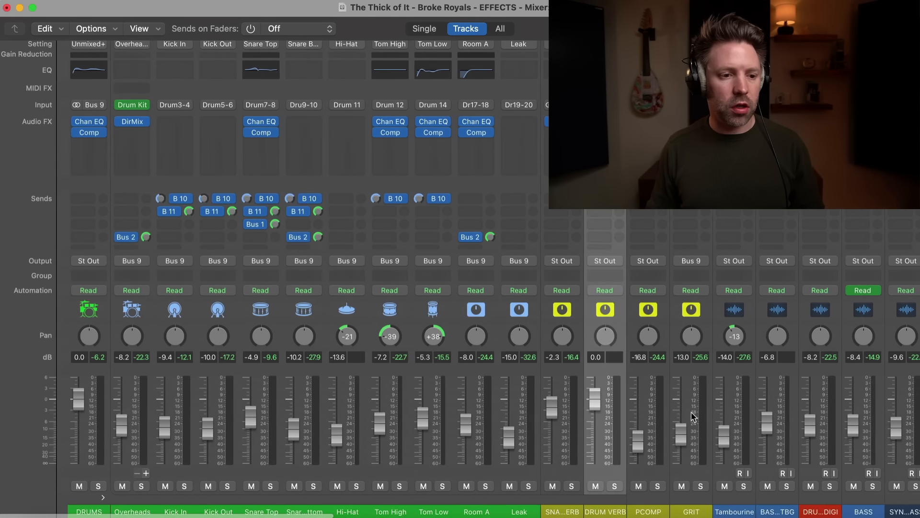
{"action": "key", "text": "x"}
Move the DRUM VERB track out of the drum stack to just below Leak and solo it.
{"action": "scroll", "coordinate": [396, 305], "scroll_direction": "down", "scroll_amount": 8}
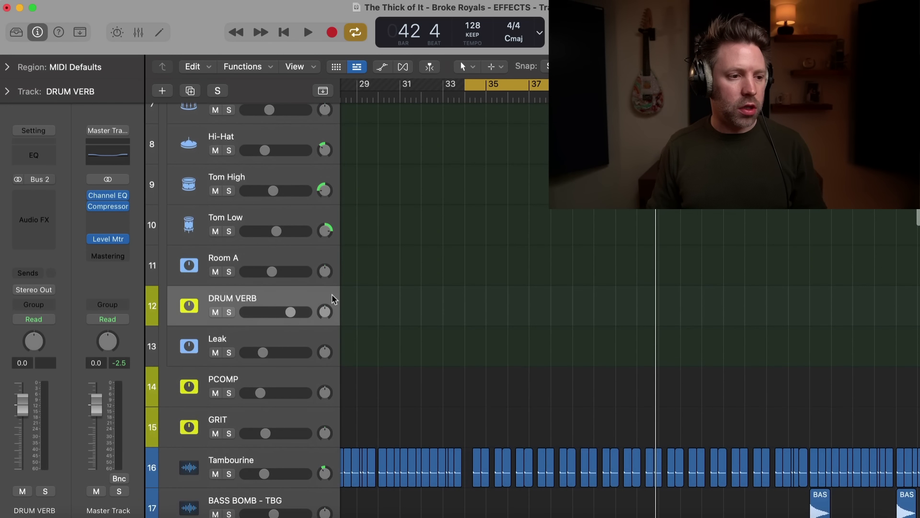
{"action": "left_click_drag", "start_coordinate": [254, 301], "coordinate": [243, 357]}
{"action": "left_click", "coordinate": [230, 352]}
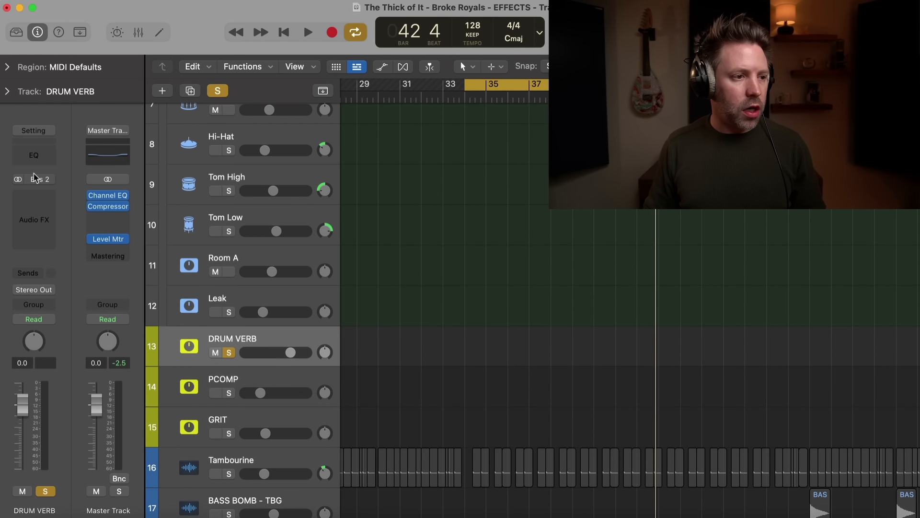
Insert a stereo Space Designer on DRUM VERB and move its window clear of the webcam-side area.
{"action": "left_click", "coordinate": [44, 195]}
{"action": "mouse_move", "coordinate": [79, 234]}
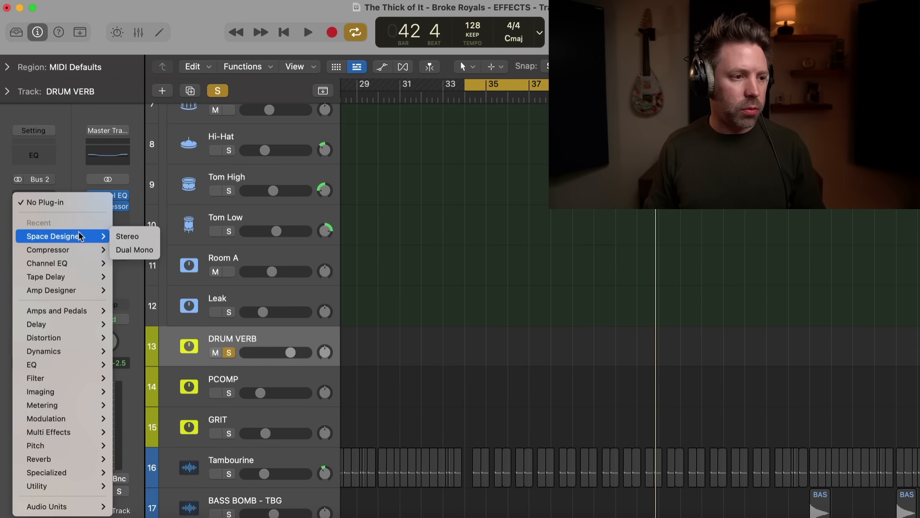
{"action": "left_click", "coordinate": [149, 236]}
{"action": "left_click_drag", "start_coordinate": [442, 132], "coordinate": [238, 108]}
Browse DRUM VERB's Space Designer presets from Large Spaces to the Medium Spaces rooms.
{"action": "left_click", "coordinate": [230, 119]}
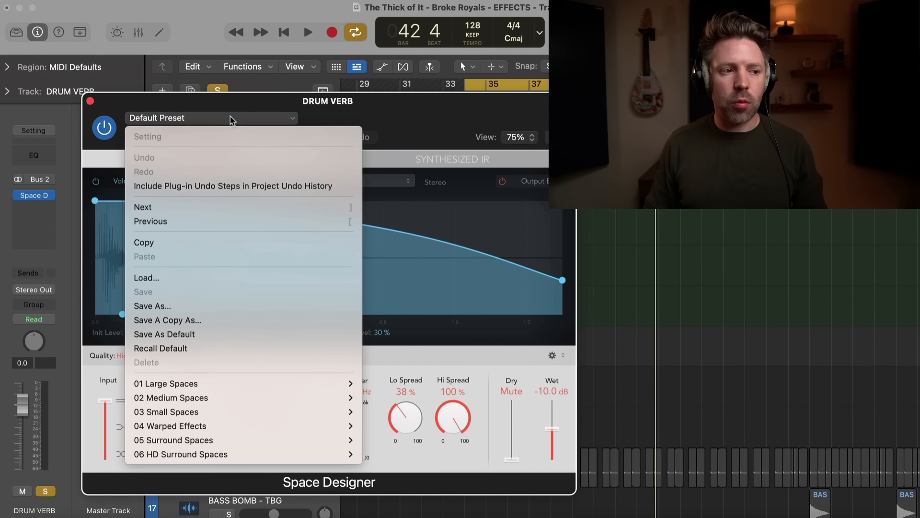
{"action": "mouse_move", "coordinate": [246, 383]}
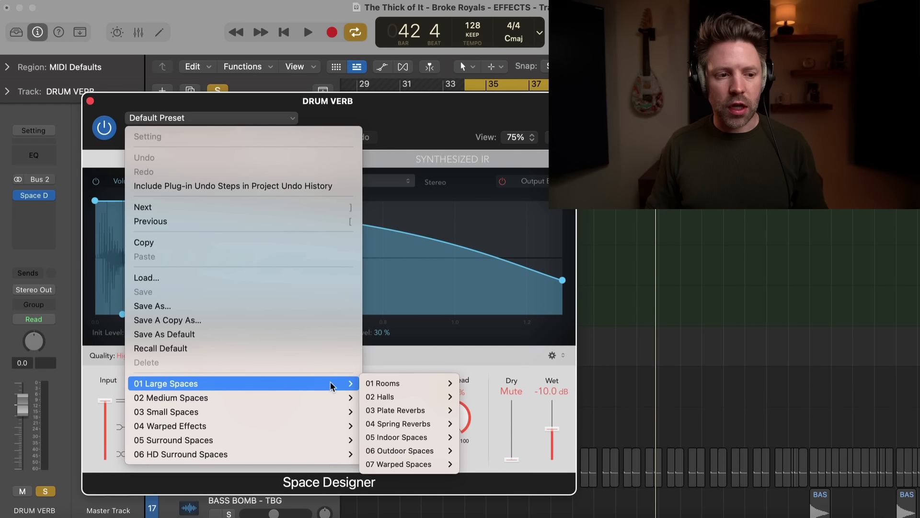
{"action": "mouse_move", "coordinate": [383, 384]}
{"action": "mouse_move", "coordinate": [301, 396]}
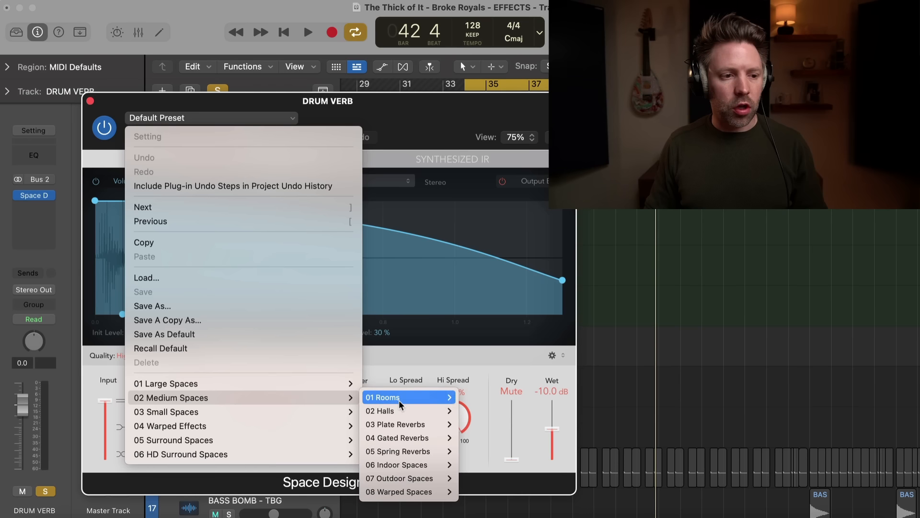
Load the 1.4s Nice Room preset from the Medium Spaces rooms in the DRUM VERB Space Designer.
{"action": "mouse_move", "coordinate": [401, 399]}
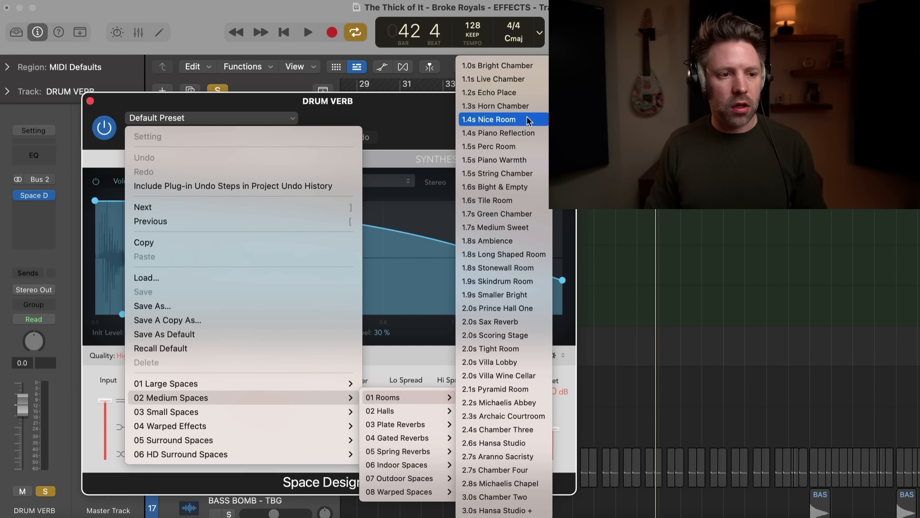
{"action": "left_click", "coordinate": [480, 120]}
{"action": "left_click_drag", "start_coordinate": [382, 108], "coordinate": [525, 135]}
Solo the DRUMS track stack.
{"action": "scroll", "coordinate": [166, 152], "scroll_direction": "up", "scroll_amount": 3}
{"action": "left_click", "coordinate": [204, 128]}
{"action": "scroll", "coordinate": [240, 192], "scroll_direction": "up", "scroll_amount": 5}
{"action": "left_click", "coordinate": [229, 129]}
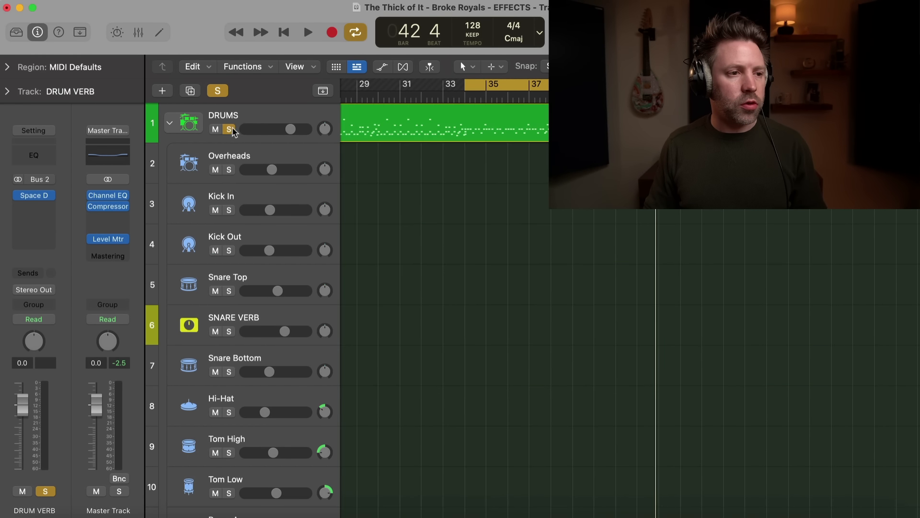
Play the soloed drums, compare them with DRUM VERB muted and unmuted, and leave DRUM VERB's own solo and mute off.
{"action": "key", "text": "space"}
{"action": "scroll", "coordinate": [231, 363], "scroll_direction": "down", "scroll_amount": 6}
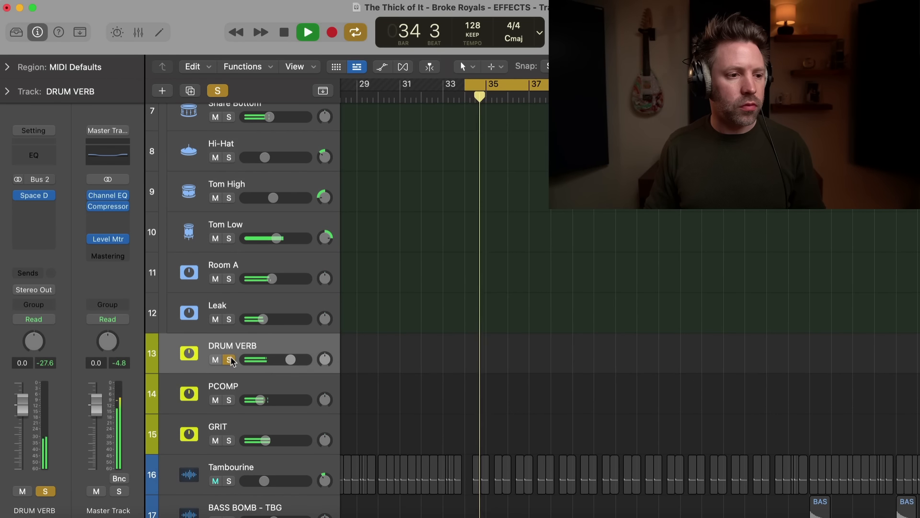
{"action": "left_click", "coordinate": [229, 360]}
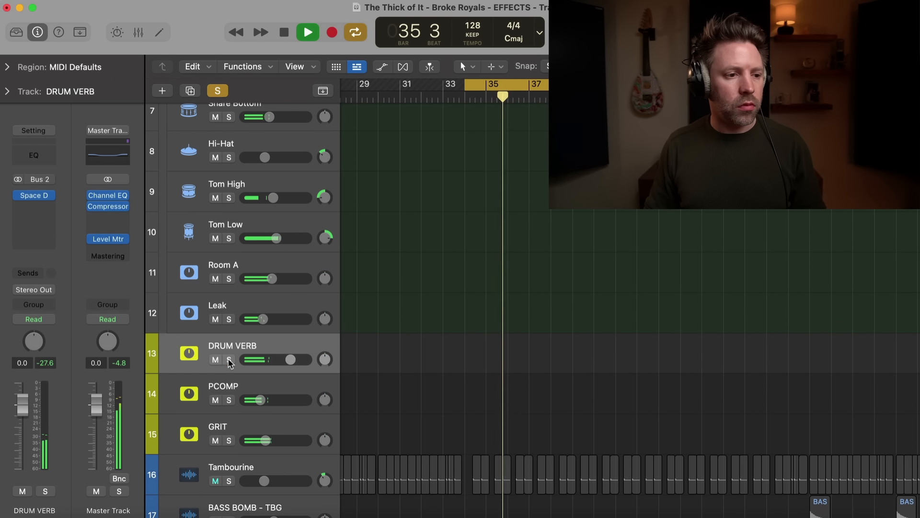
{"action": "left_click", "coordinate": [215, 359]}
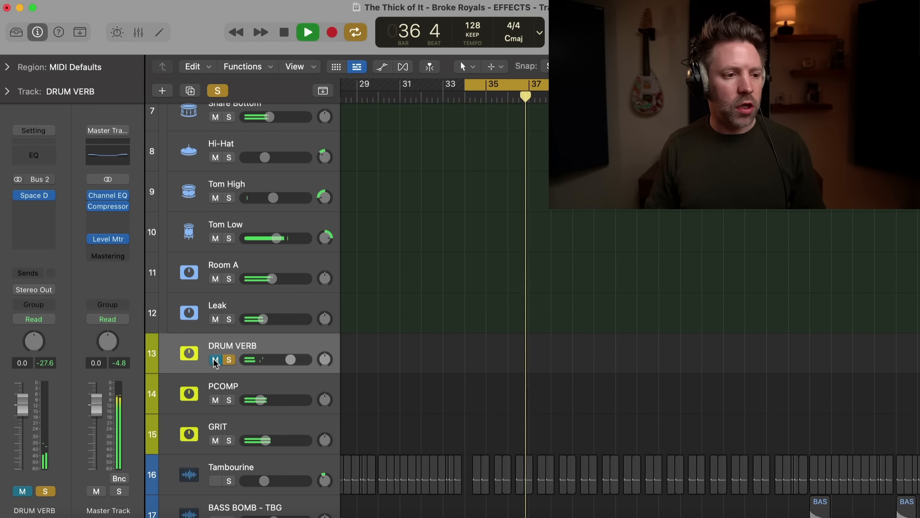
{"action": "left_click", "coordinate": [216, 360]}
{"action": "left_click", "coordinate": [229, 360]}
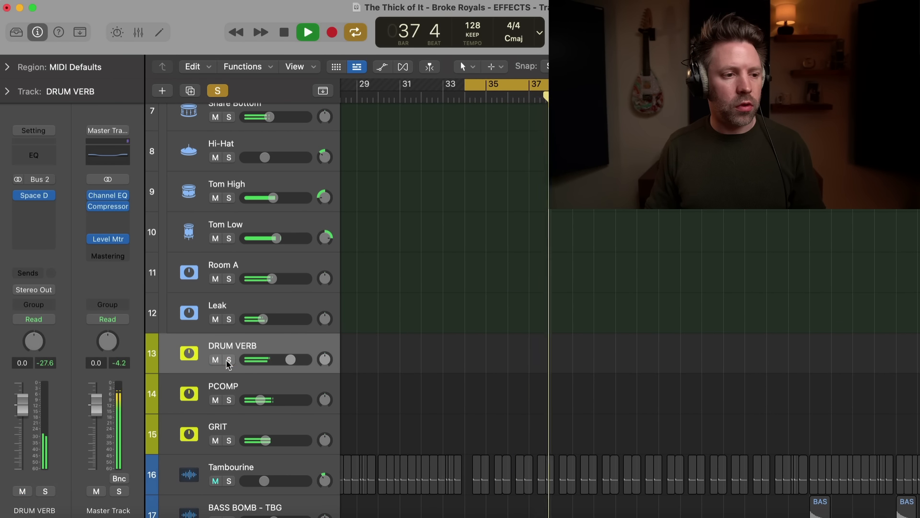
Reopen DRUM VERB's Space Designer during playback and try the 1.5s Perc Room preset from the Medium Spaces rooms.
{"action": "mouse_move", "coordinate": [39, 197]}
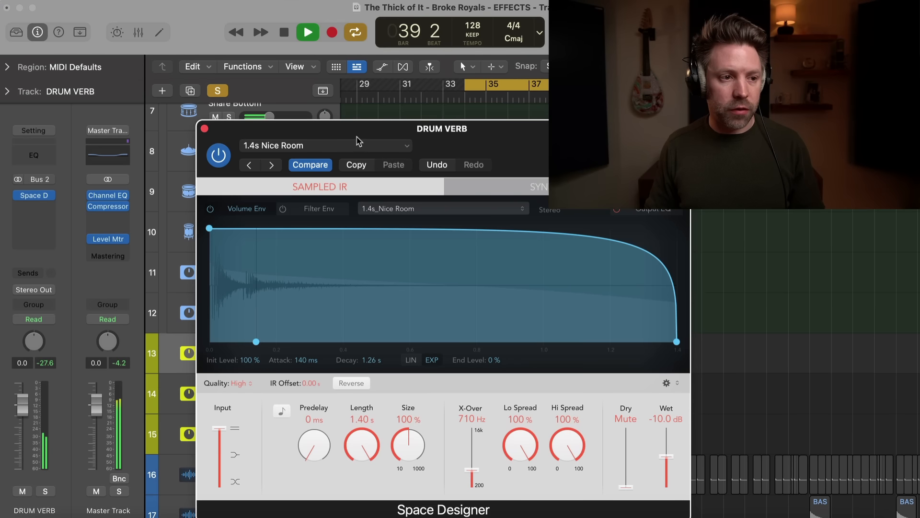
{"action": "left_click_drag", "start_coordinate": [360, 128], "coordinate": [251, 111]}
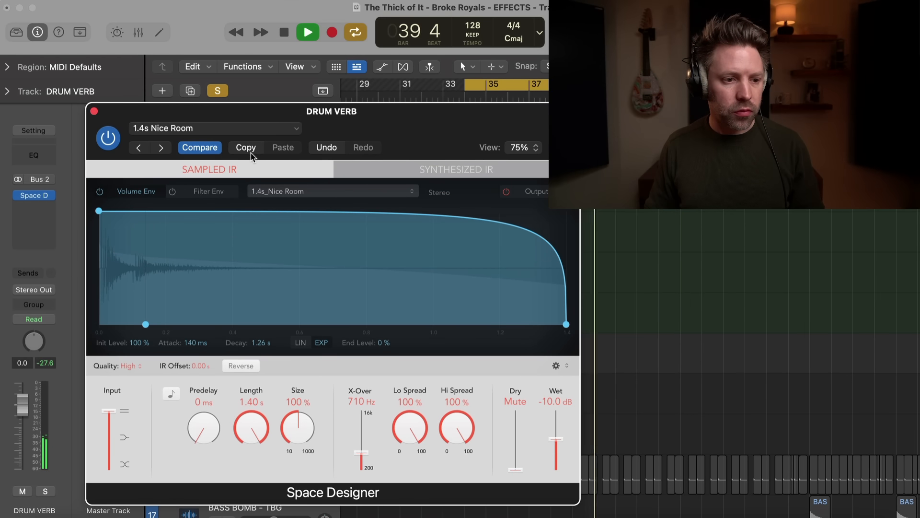
{"action": "left_click", "coordinate": [189, 129]}
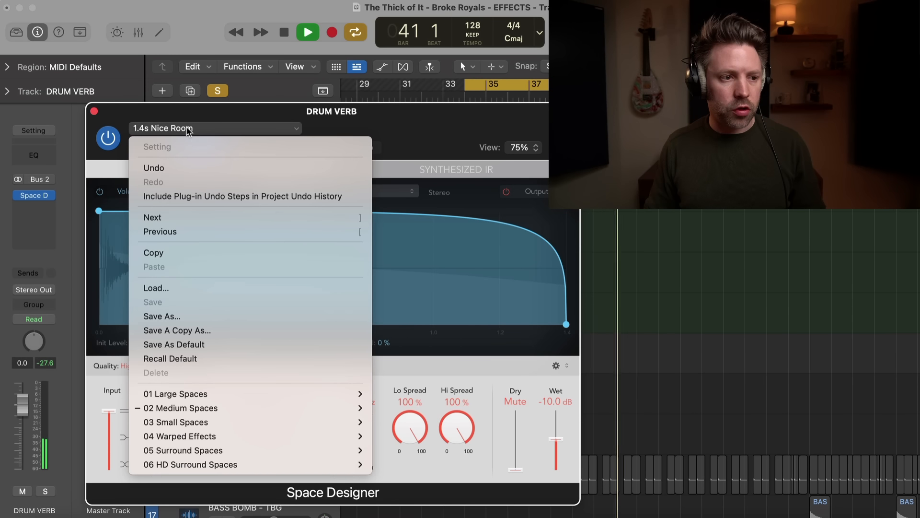
{"action": "mouse_move", "coordinate": [257, 406]}
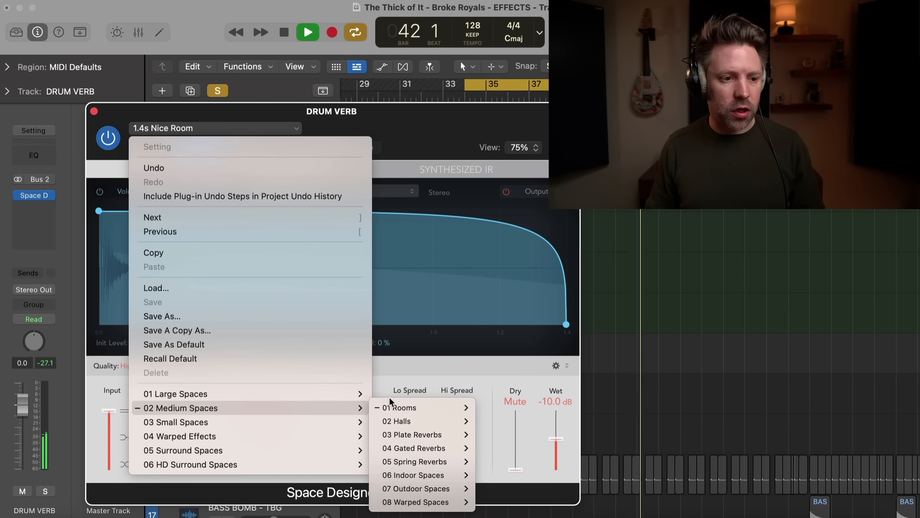
{"action": "mouse_move", "coordinate": [400, 408]}
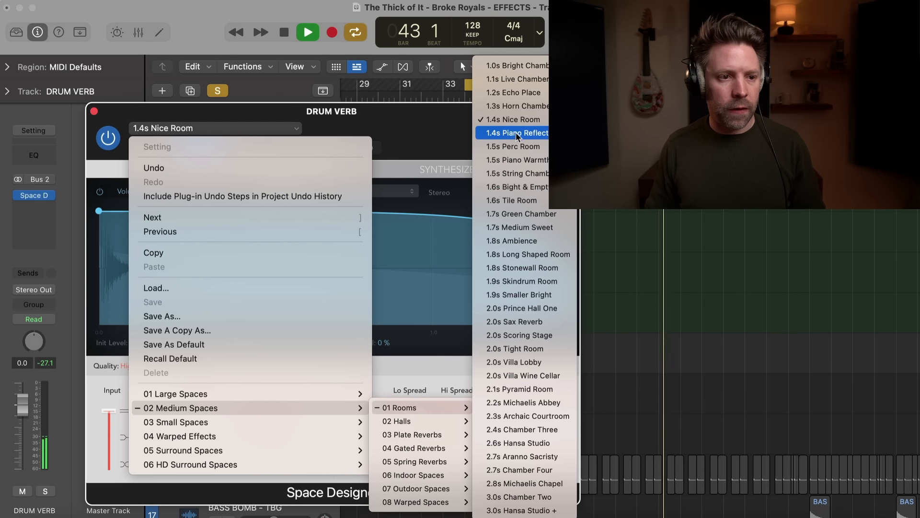
{"action": "left_click", "coordinate": [522, 147]}
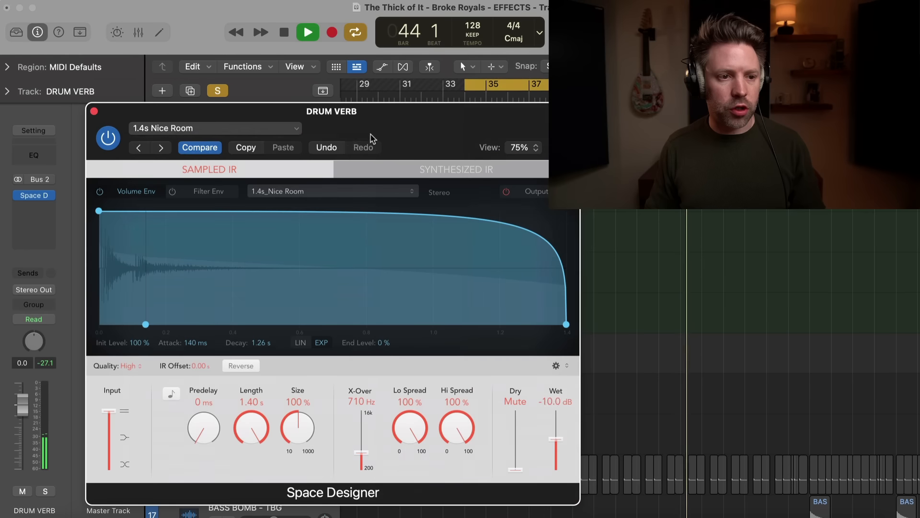
Try the 1.0s Bright Chamber preset from the Medium Spaces rooms in Space Designer.
{"action": "left_click", "coordinate": [268, 130]}
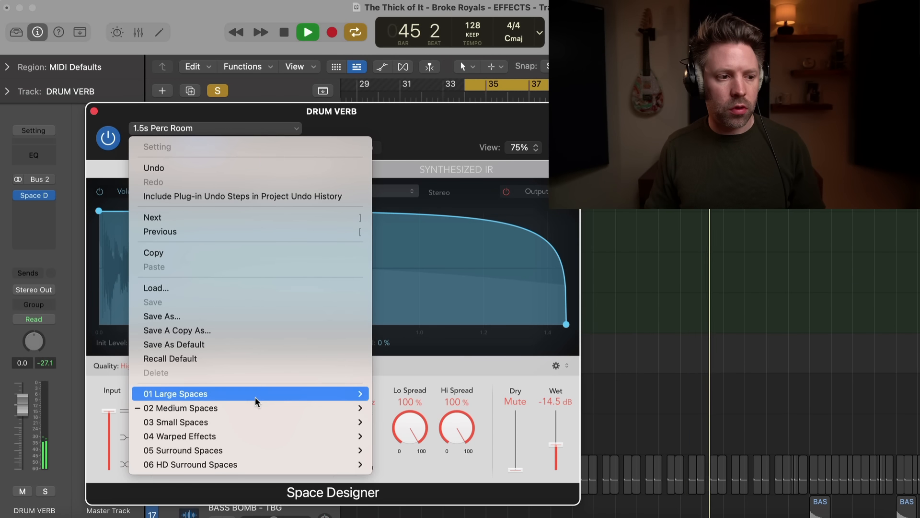
{"action": "mouse_move", "coordinate": [259, 408]}
{"action": "mouse_move", "coordinate": [417, 407]}
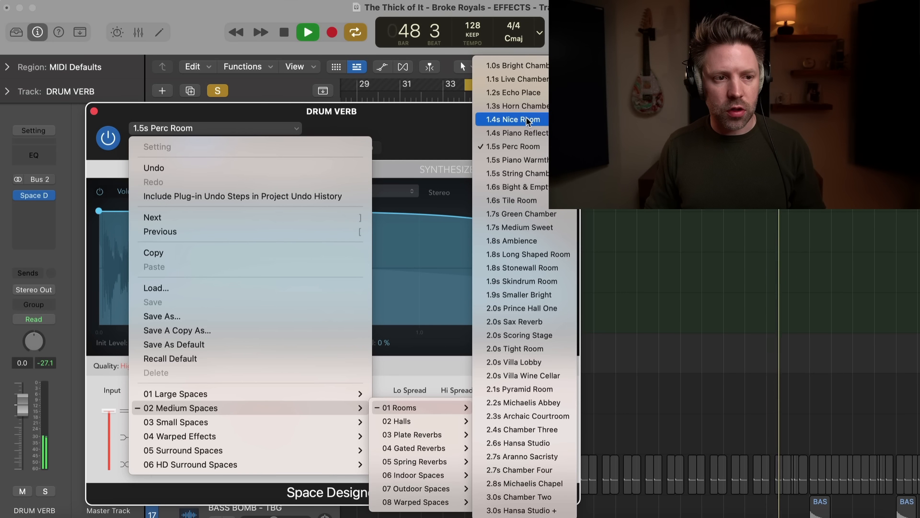
{"action": "left_click", "coordinate": [532, 71]}
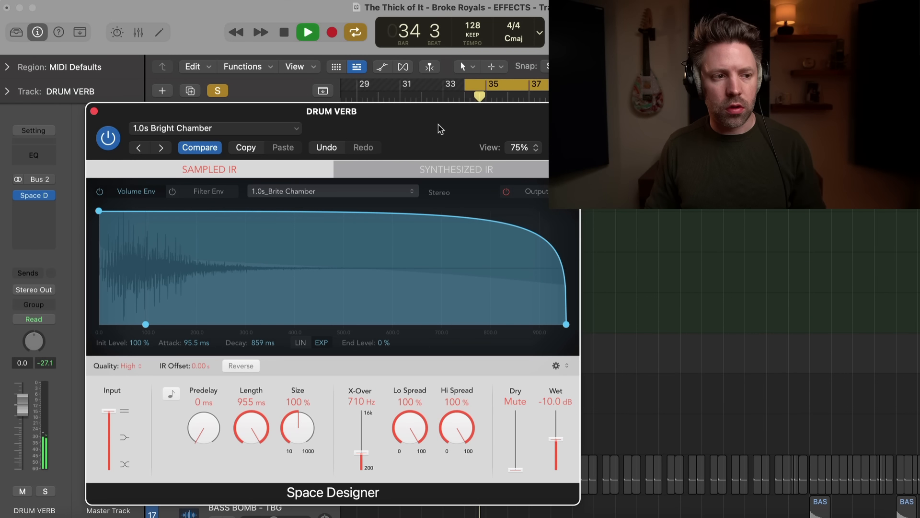
Switch Space Designer back to the 1.4s Nice Room preset and close the plug-in window.
{"action": "left_click", "coordinate": [257, 130]}
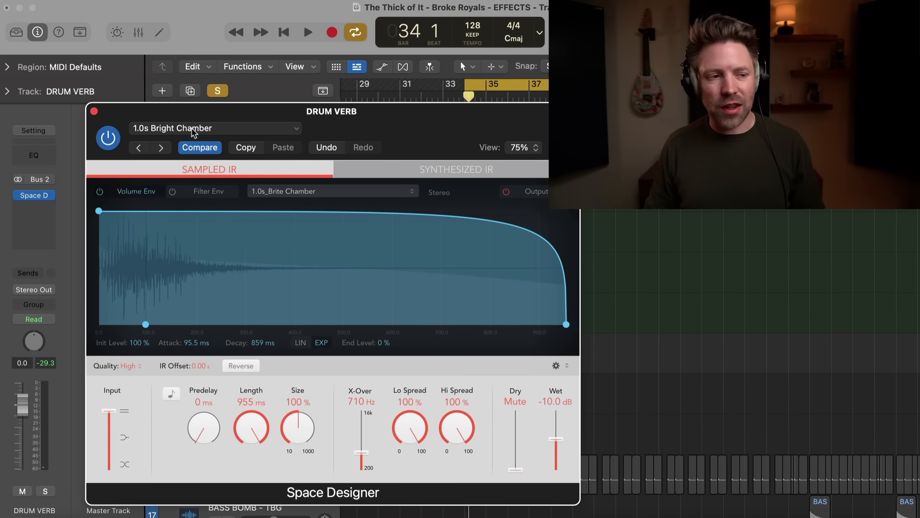
{"action": "key", "text": "space"}
{"action": "left_click", "coordinate": [192, 131]}
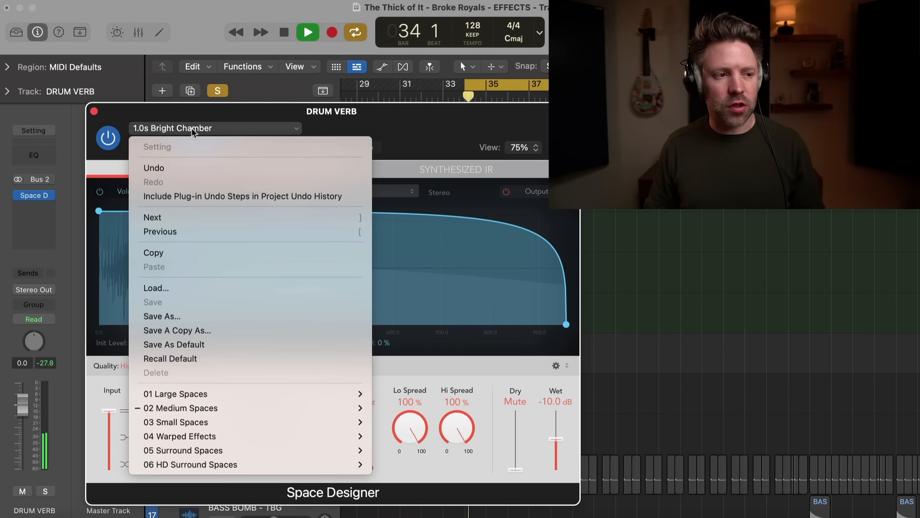
{"action": "mouse_move", "coordinate": [211, 408]}
{"action": "mouse_move", "coordinate": [383, 408]}
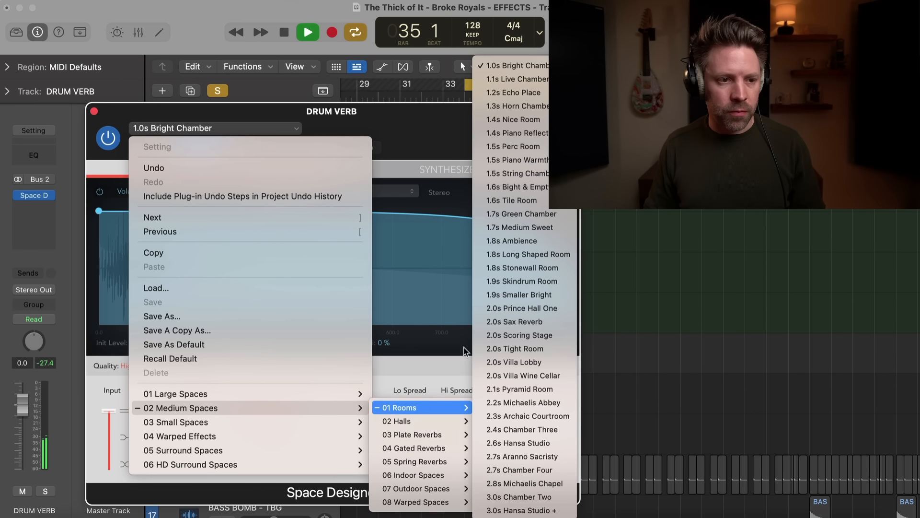
{"action": "mouse_move", "coordinate": [453, 407]}
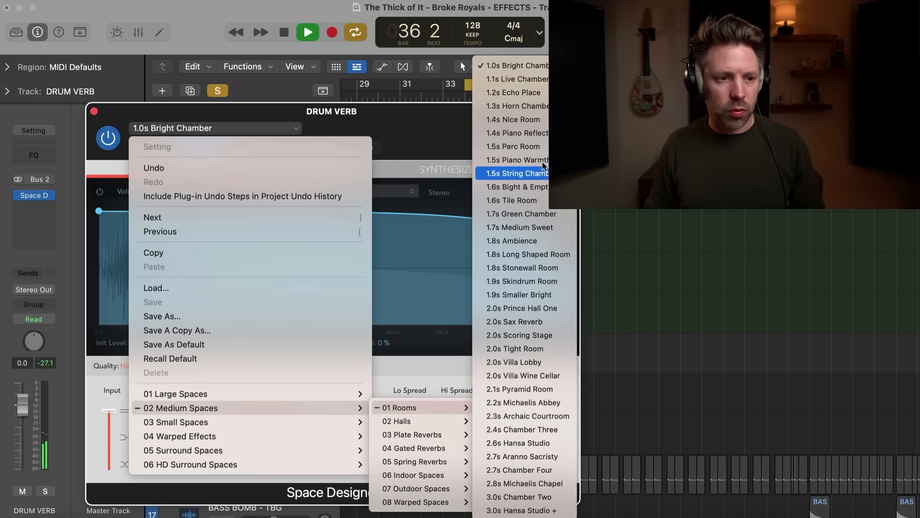
{"action": "left_click", "coordinate": [94, 129]}
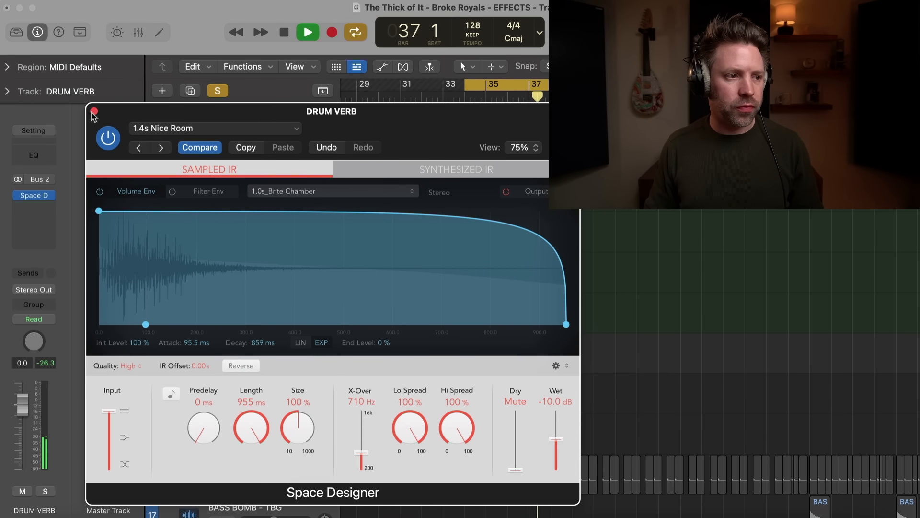
{"action": "left_click", "coordinate": [94, 111]}
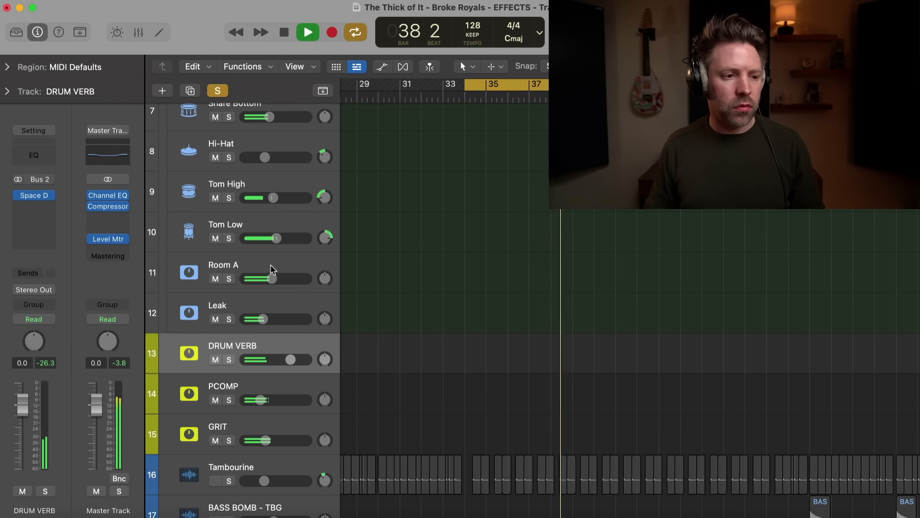
Lower the DRUM VERB volume to -∞ dB and clear all track solos.
{"action": "left_click_drag", "start_coordinate": [290, 359], "coordinate": [116, 380]}
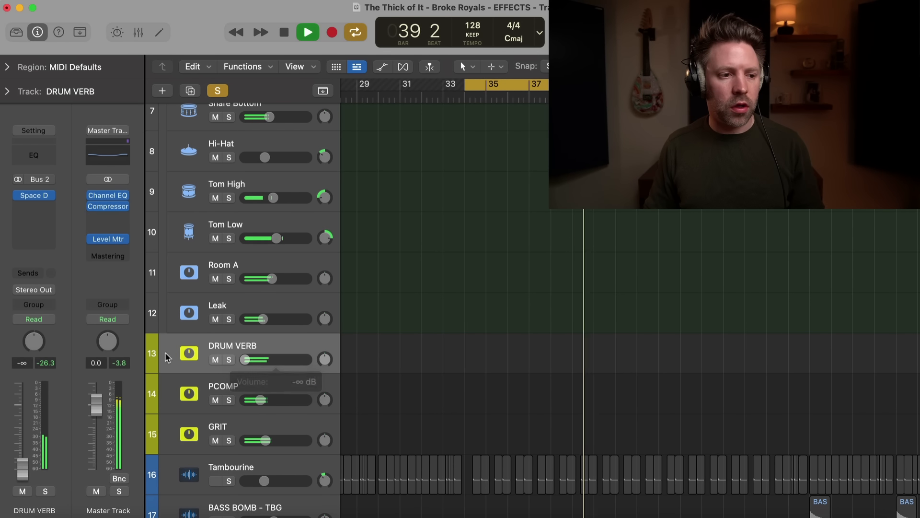
{"action": "left_click_drag", "start_coordinate": [245, 362], "coordinate": [191, 353]}
{"action": "scroll", "coordinate": [230, 216], "scroll_direction": "up", "scroll_amount": 8}
{"action": "left_click", "coordinate": [217, 90]}
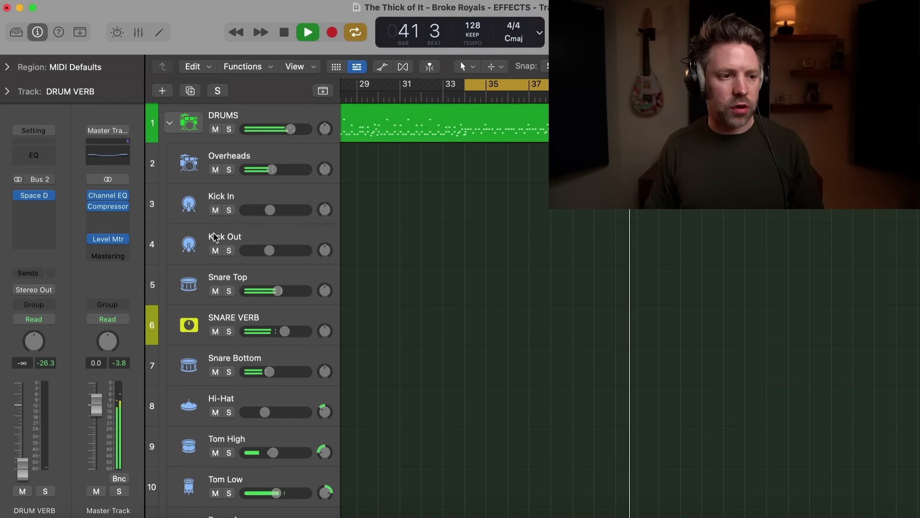
Raise the DRUM VERB volume to -2.6 dB against the full mix and check it by muting and unmuting the track.
{"action": "scroll", "coordinate": [239, 250], "scroll_direction": "down", "scroll_amount": 8}
{"action": "left_click_drag", "start_coordinate": [245, 307], "coordinate": [257, 306]}
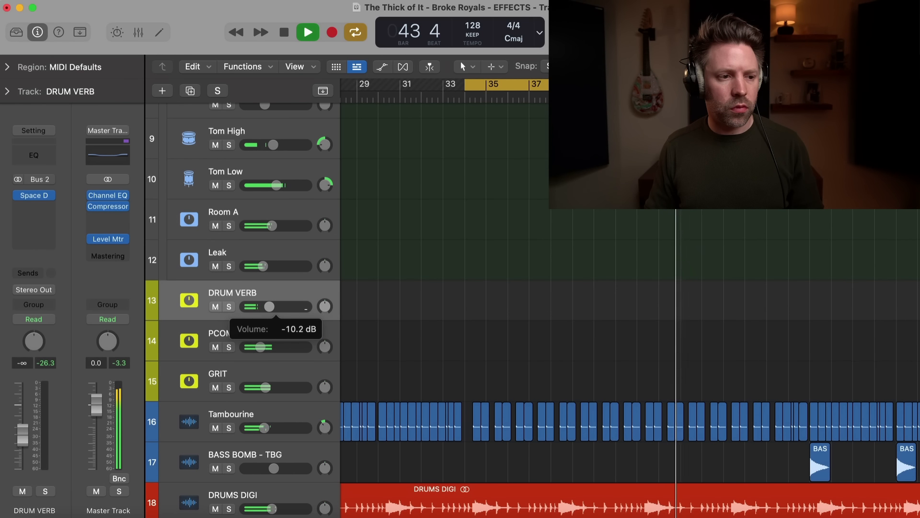
{"action": "left_click_drag", "start_coordinate": [275, 306], "coordinate": [281, 307]}
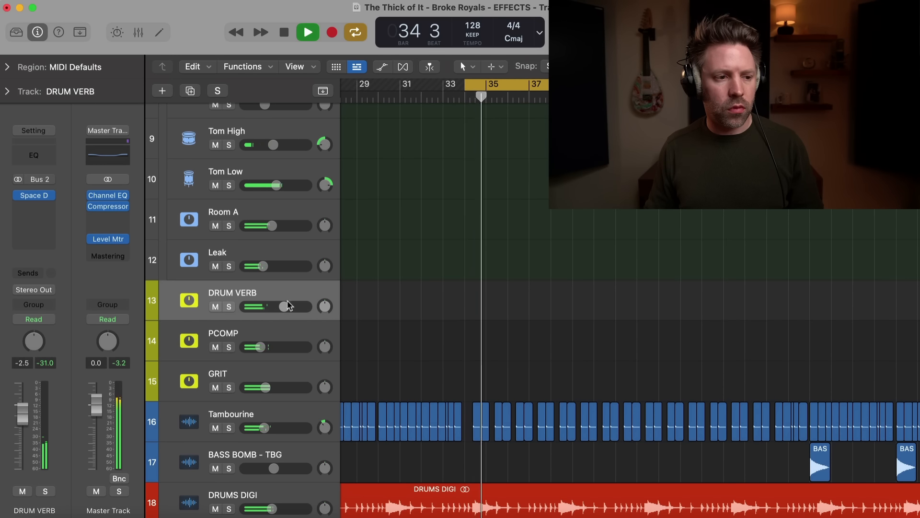
{"action": "left_click_drag", "start_coordinate": [284, 307], "coordinate": [284, 307]}
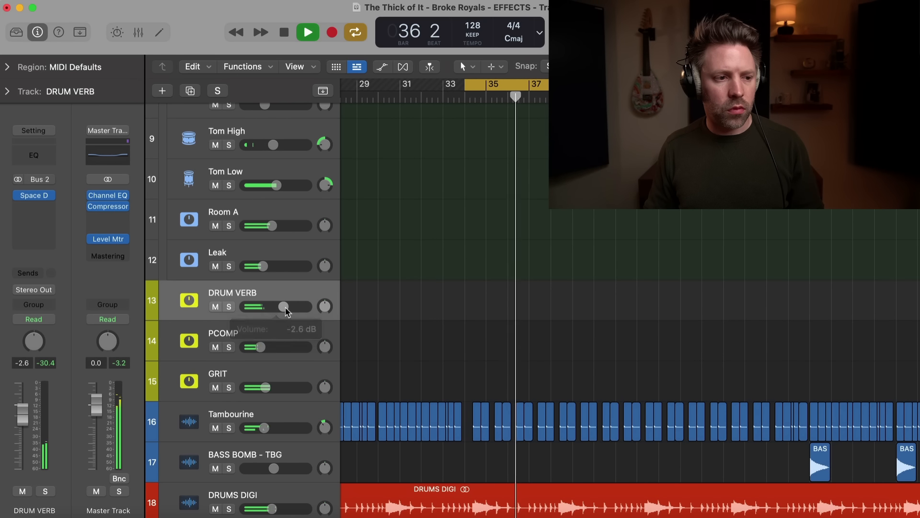
{"action": "left_click", "coordinate": [216, 307]}
{"action": "left_click", "coordinate": [215, 307]}
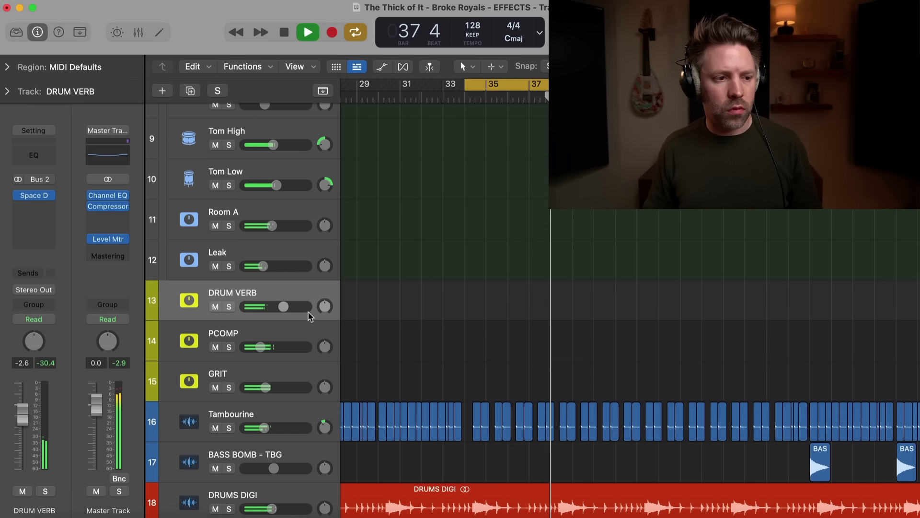
Add the SNARE VERB channel to the DRUM VERB selection in the mixer, then return to the tracks view.
{"action": "key", "text": "x"}
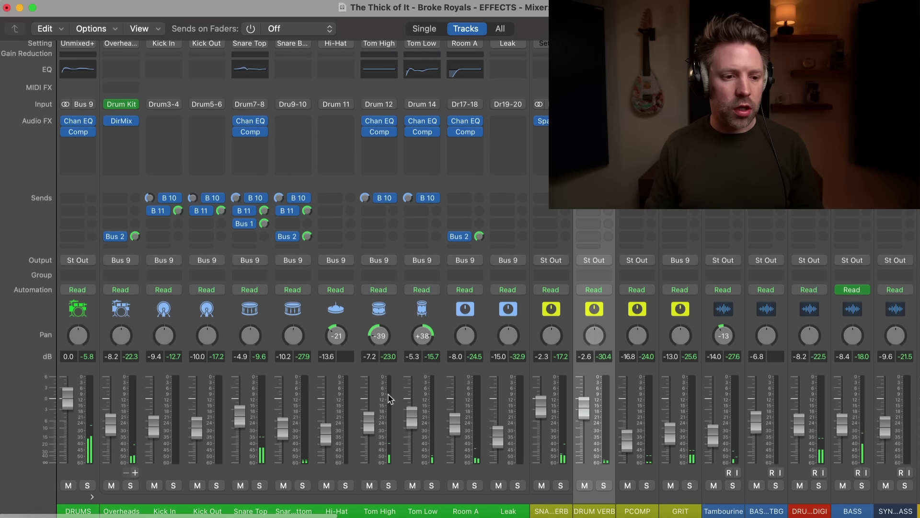
{"action": "left_click", "coordinate": [541, 476], "text": "shift"}
{"action": "key", "text": "x"}
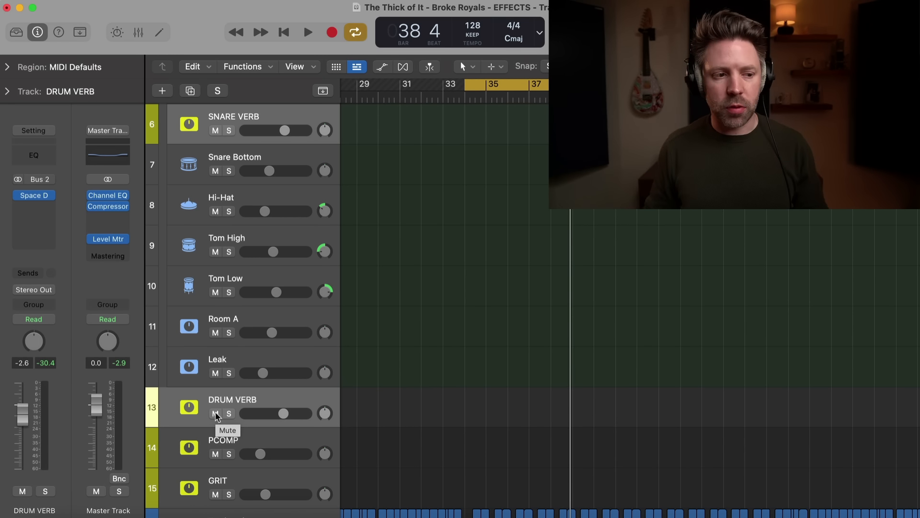
Play the full mix and compare it with SNARE VERB and DRUM VERB muted and unmuted together.
{"action": "key", "text": "space"}
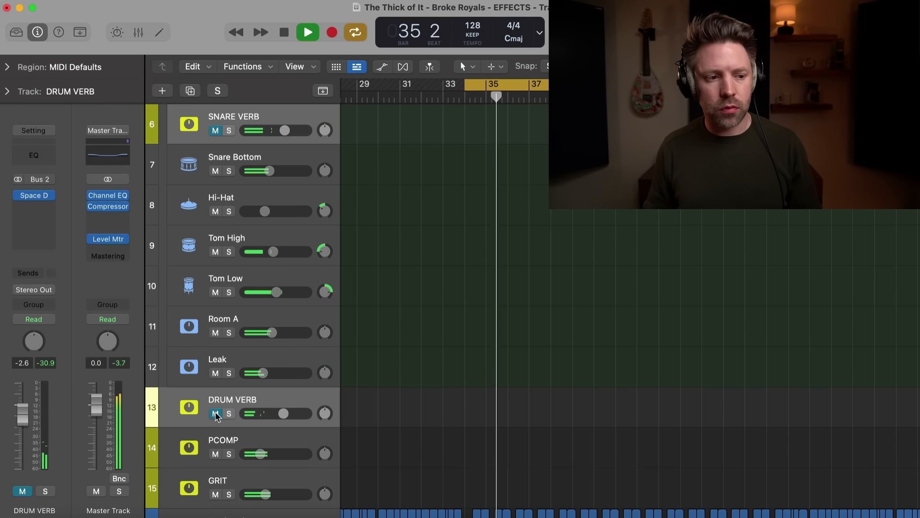
{"action": "left_click", "coordinate": [215, 413]}
{"action": "left_click", "coordinate": [215, 413]}
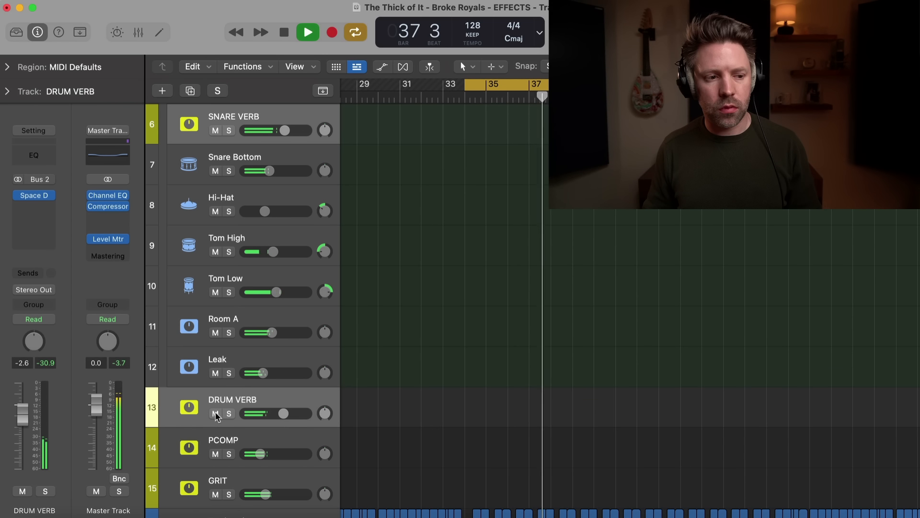
{"action": "left_click", "coordinate": [216, 413]}
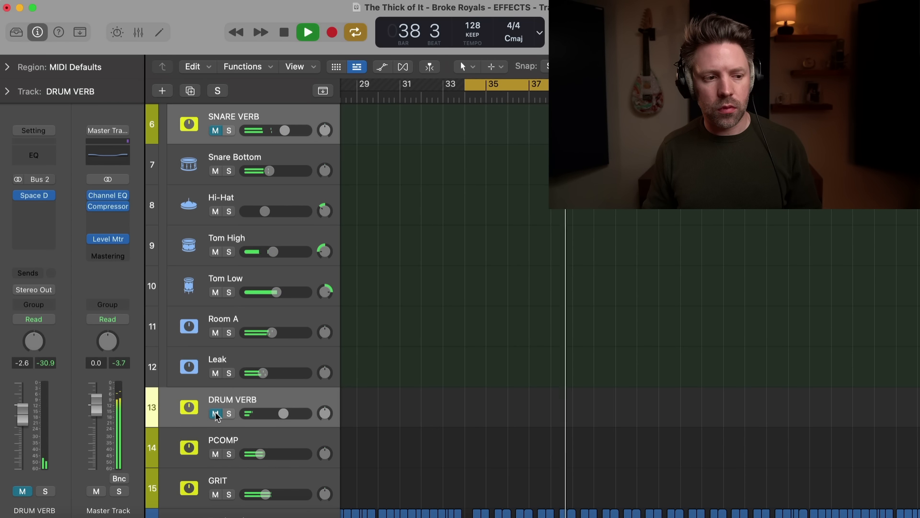
{"action": "left_click", "coordinate": [215, 413]}
Solo the DRUMS track stack and compare the drums with both selected reverb tracks muted and unmuted.
{"action": "scroll", "coordinate": [215, 335], "scroll_direction": "up", "scroll_amount": 5}
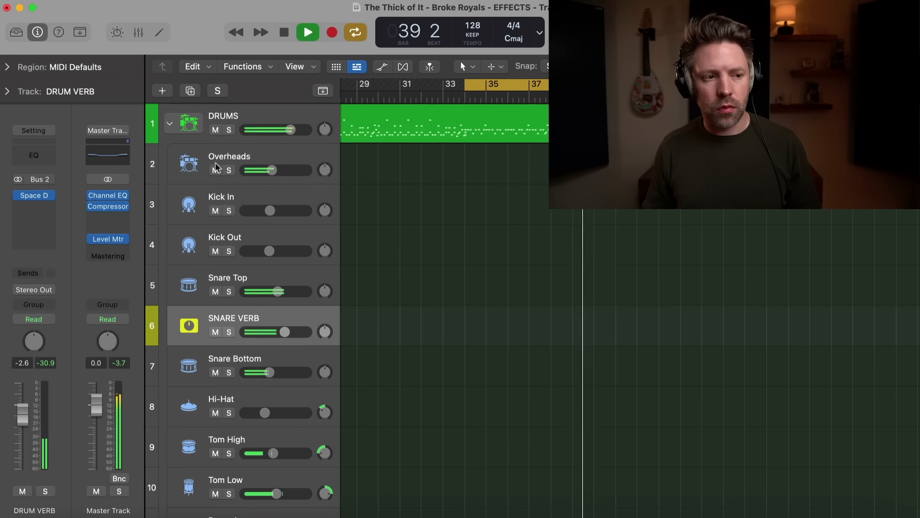
{"action": "left_click", "coordinate": [229, 130]}
{"action": "scroll", "coordinate": [234, 214], "scroll_direction": "down", "scroll_amount": 5}
{"action": "scroll", "coordinate": [232, 312], "scroll_direction": "down", "scroll_amount": 2}
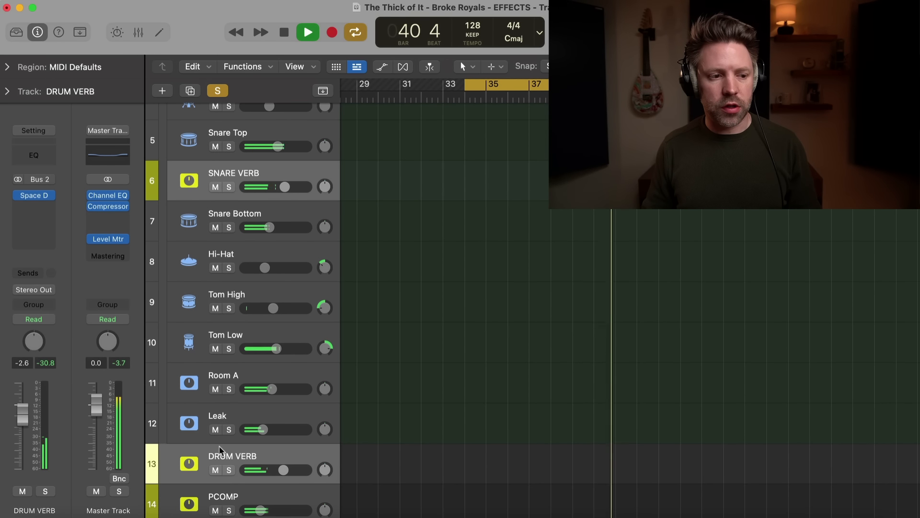
{"action": "left_click", "coordinate": [215, 470]}
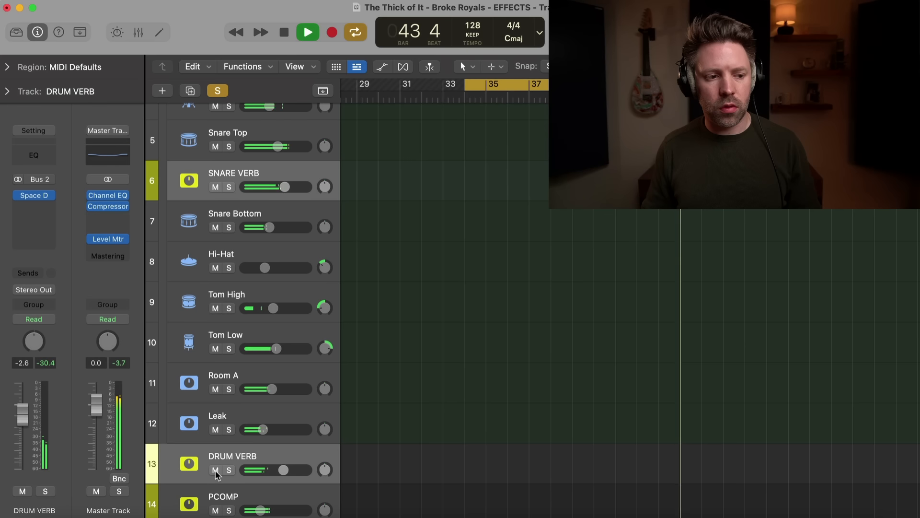
Complete the soloed drum comparison by muting and unmuting both reverb tracks, then clear the solo and stop playback.
{"action": "left_click", "coordinate": [215, 470]}
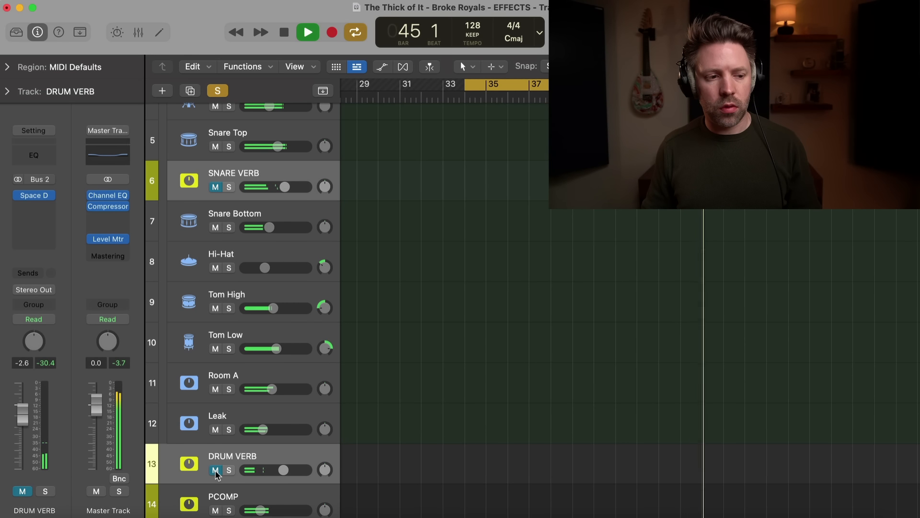
{"action": "scroll", "coordinate": [249, 328], "scroll_direction": "up", "scroll_amount": 5}
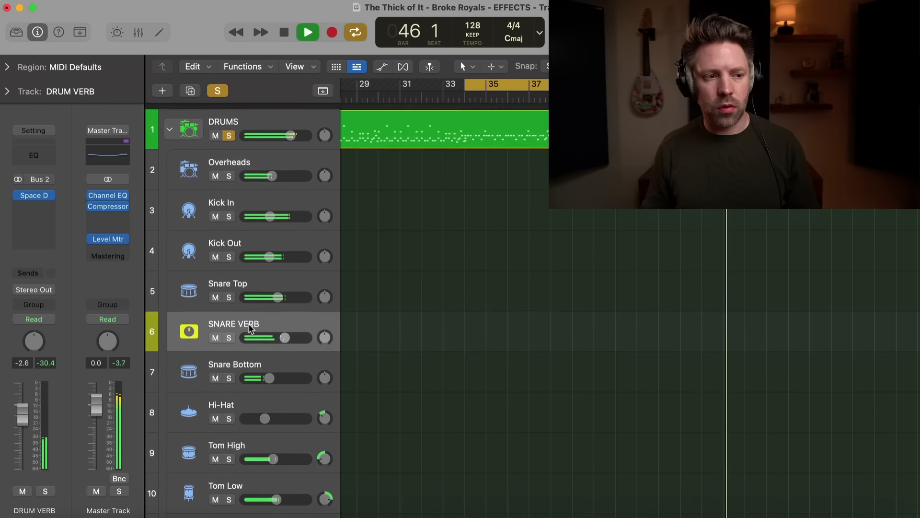
{"action": "left_click", "coordinate": [218, 91]}
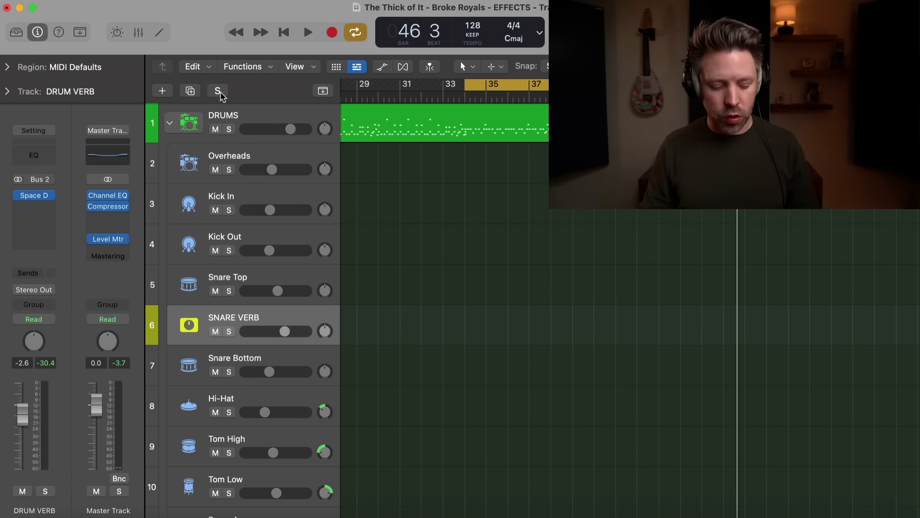
Check the channels in the mixer, return to the tracks view and select the GTRS track stack.
{"action": "key", "text": "super+2"}
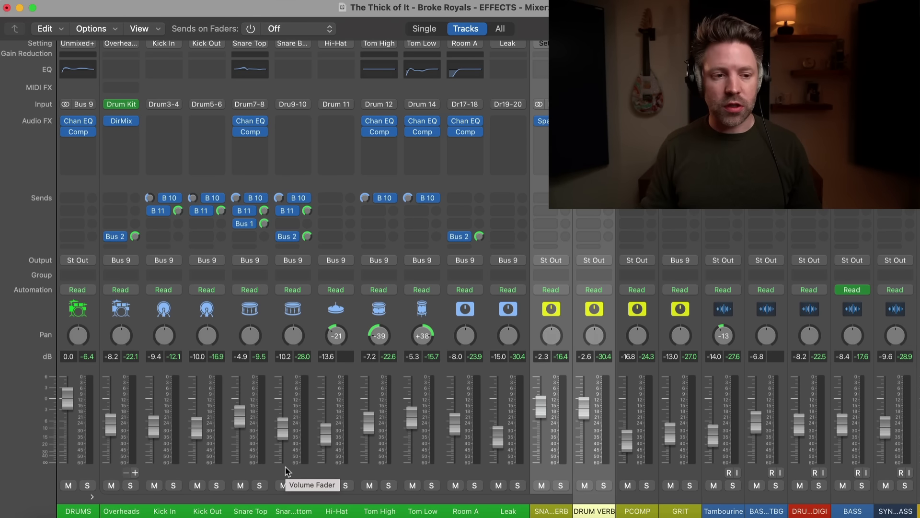
{"action": "key", "text": "super+w"}
{"action": "scroll", "coordinate": [519, 387], "scroll_direction": "down", "scroll_amount": 10}
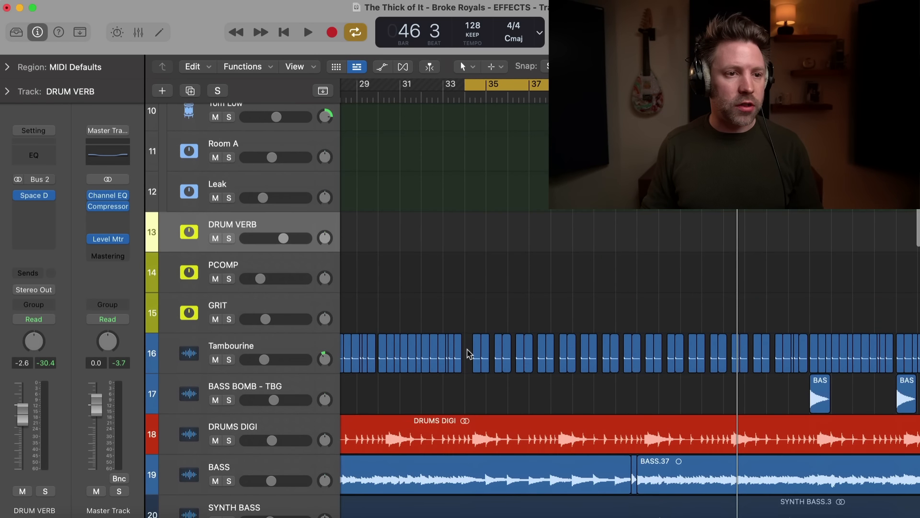
{"action": "scroll", "coordinate": [467, 353], "scroll_direction": "down", "scroll_amount": 8}
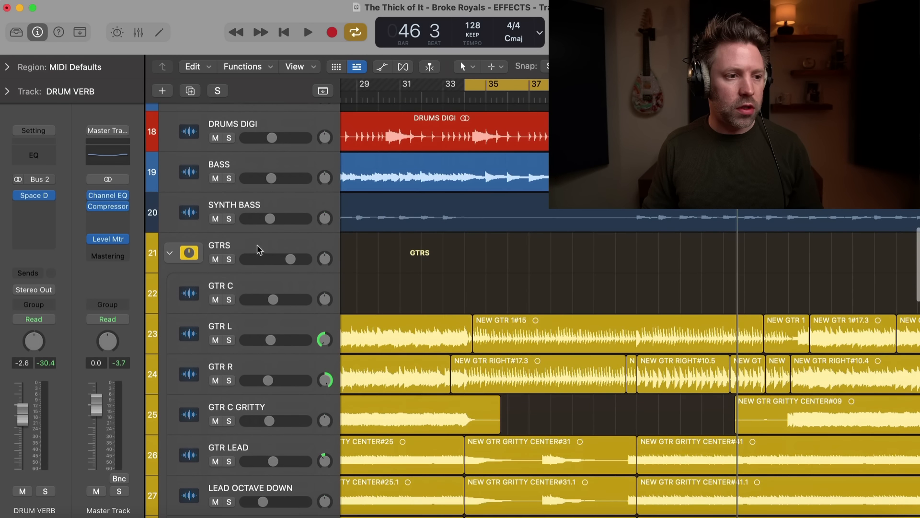
{"action": "left_click", "coordinate": [257, 250]}
{"action": "scroll", "coordinate": [320, 324], "scroll_direction": "down", "scroll_amount": 1}
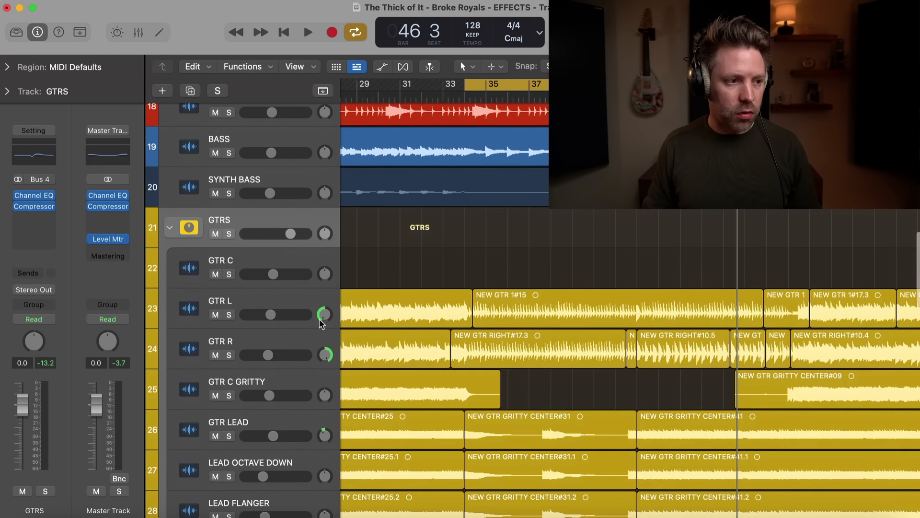
{"action": "scroll", "coordinate": [195, 296], "scroll_direction": "down", "scroll_amount": 1}
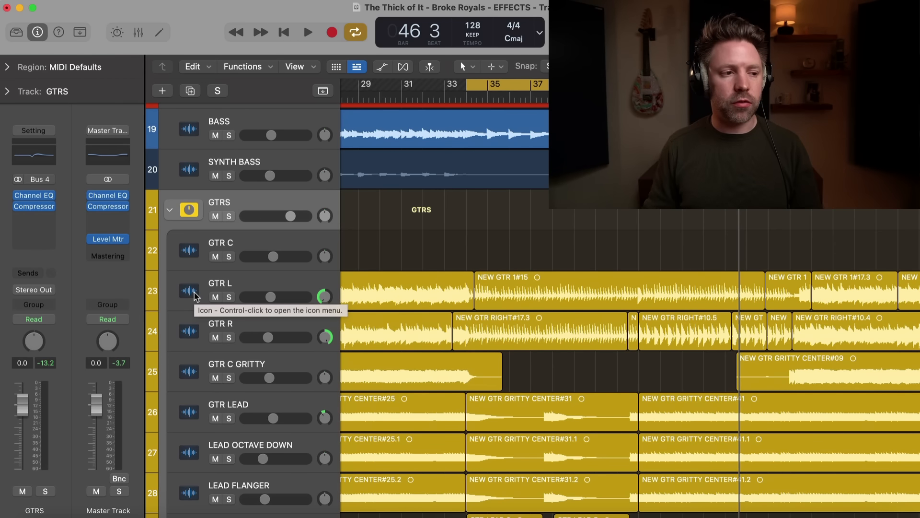
{"action": "left_click", "coordinate": [40, 273]}
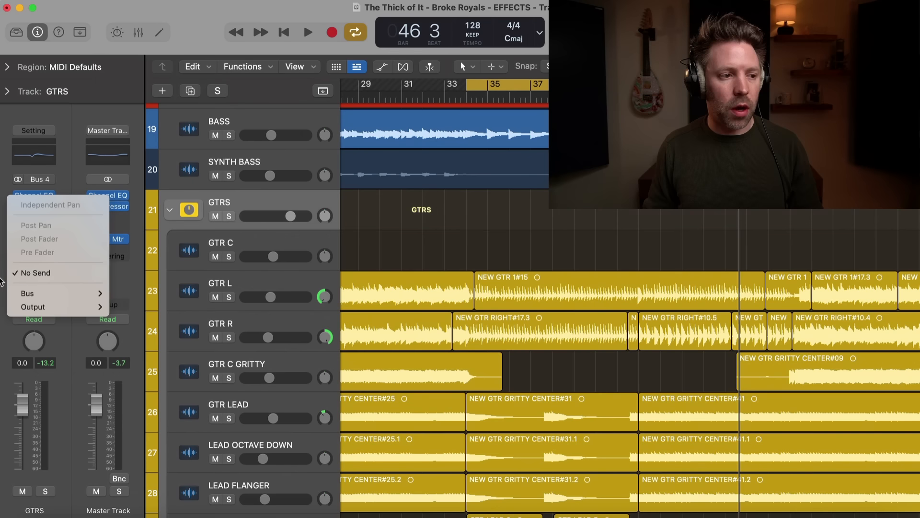
{"action": "left_click", "coordinate": [221, 206]}
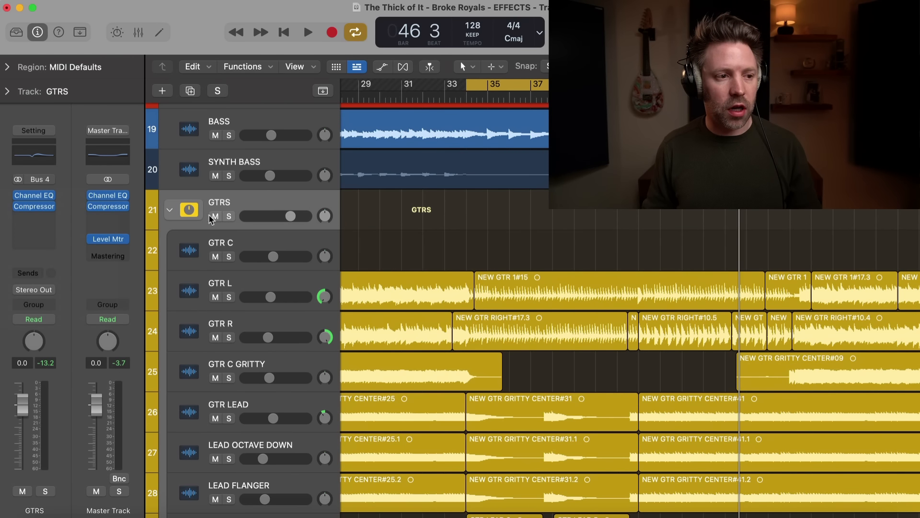
{"action": "left_click", "coordinate": [169, 211]}
{"action": "left_click", "coordinate": [170, 211]}
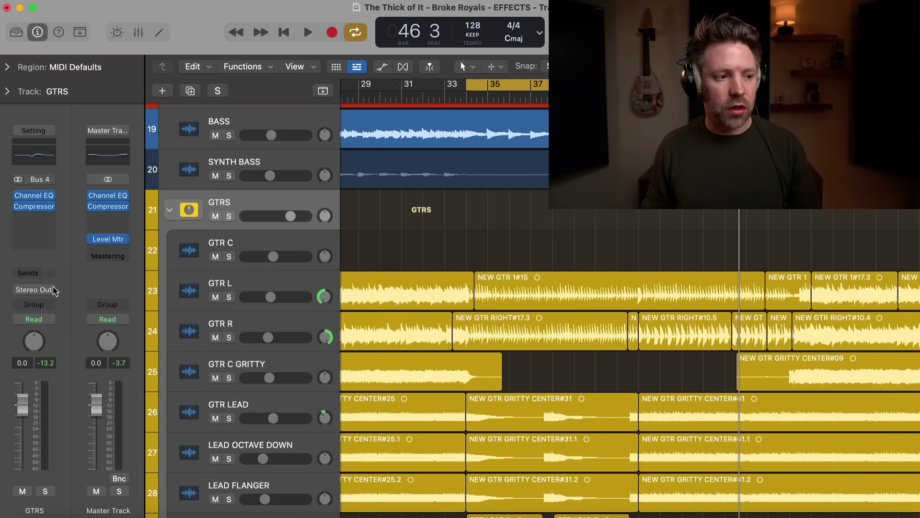
Add a send to Bus 5 on the GTRS stack and name the new aux channel GUITAR ROOM.
{"action": "left_click", "coordinate": [40, 279]}
{"action": "mouse_move", "coordinate": [45, 293]}
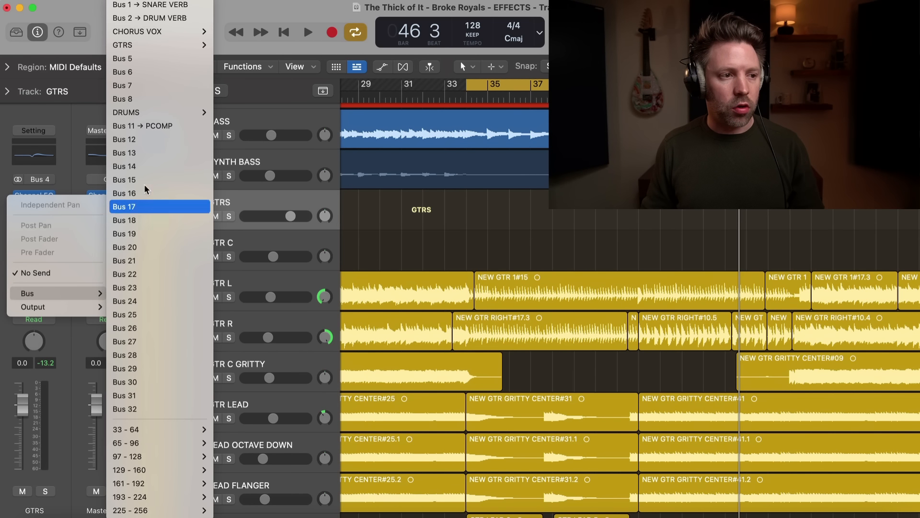
{"action": "left_click", "coordinate": [135, 62]}
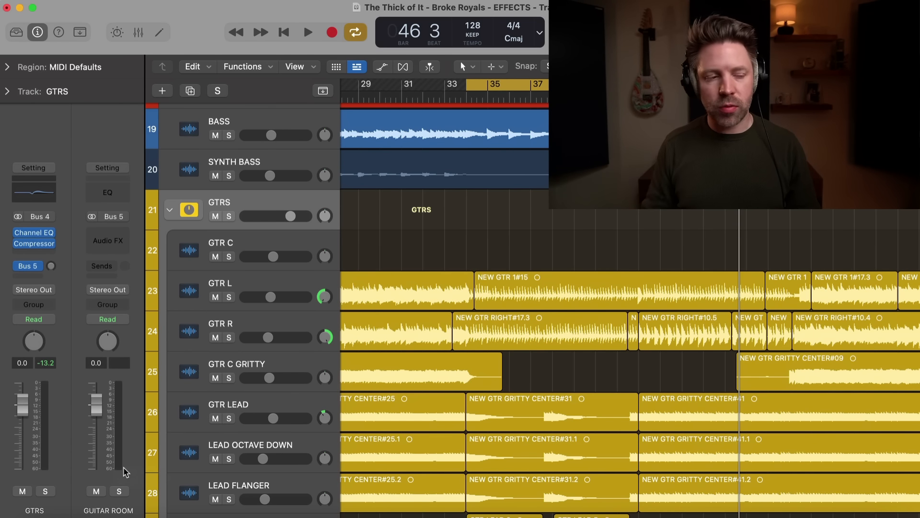
Create a track for the GUITAR ROOM aux channel from the mixer, then return to the tracks view.
{"action": "key", "text": "super+2"}
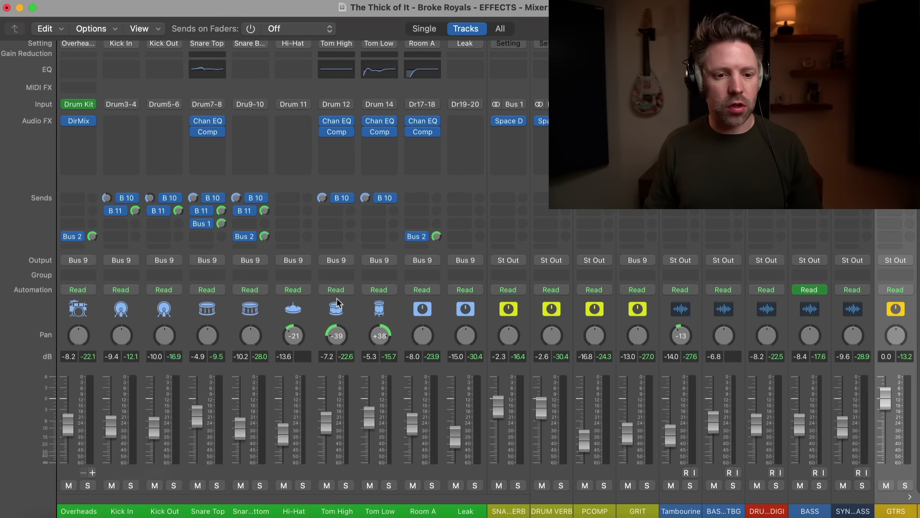
{"action": "scroll", "coordinate": [799, 373], "scroll_direction": "right", "scroll_amount": 15}
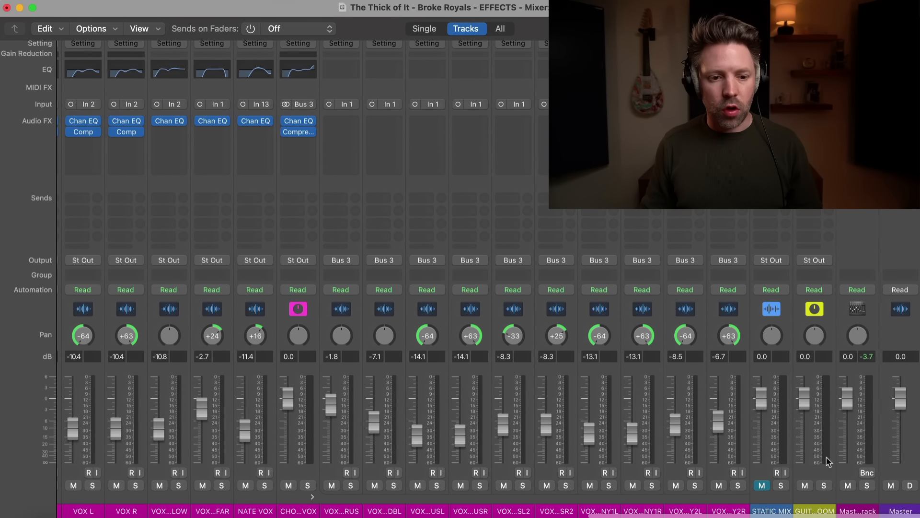
{"action": "left_click", "coordinate": [822, 479]}
{"action": "right_click", "coordinate": [821, 479]}
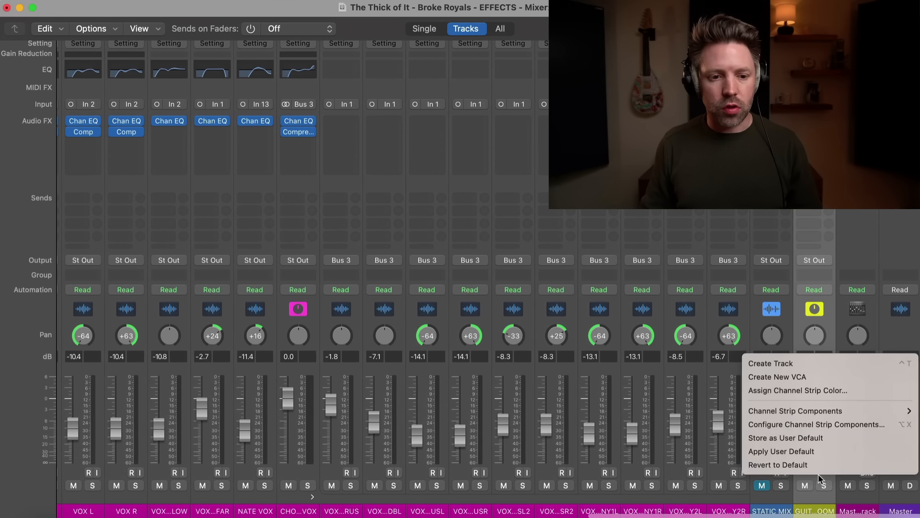
{"action": "left_click", "coordinate": [800, 366]}
{"action": "scroll", "coordinate": [505, 364], "scroll_direction": "left", "scroll_amount": 2}
{"action": "scroll", "coordinate": [505, 363], "scroll_direction": "left", "scroll_amount": 13}
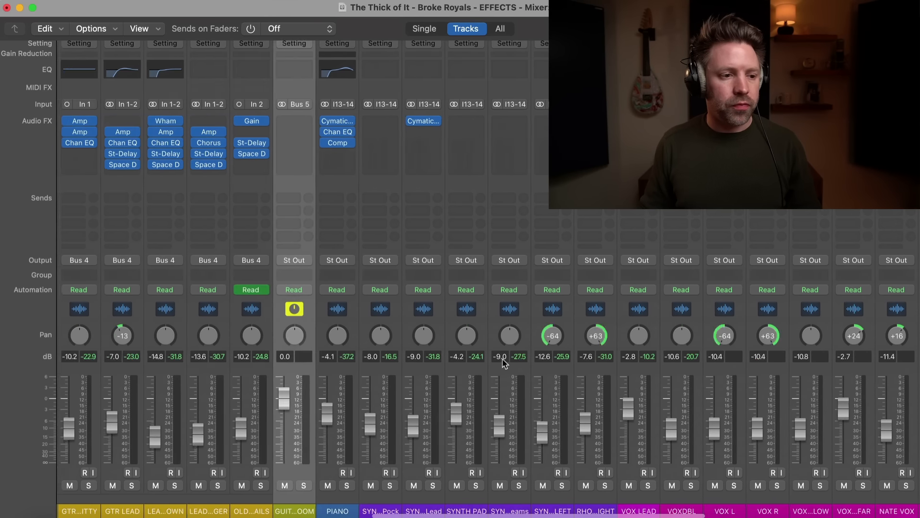
{"action": "key", "text": "super+grave"}
Insert a stereo Space Designer on GUITAR ROOM and move it to the second effect slot.
{"action": "scroll", "coordinate": [387, 364], "scroll_direction": "down", "scroll_amount": 4}
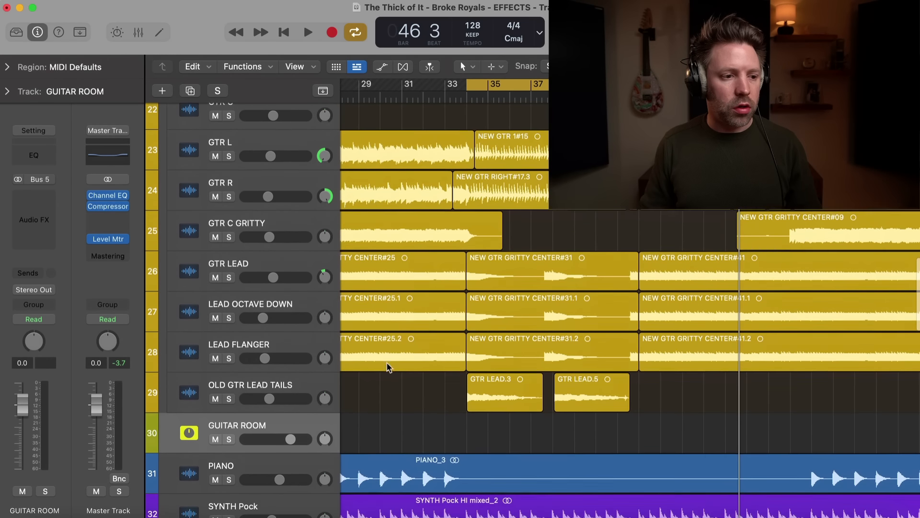
{"action": "scroll", "coordinate": [318, 257], "scroll_direction": "up", "scroll_amount": 2}
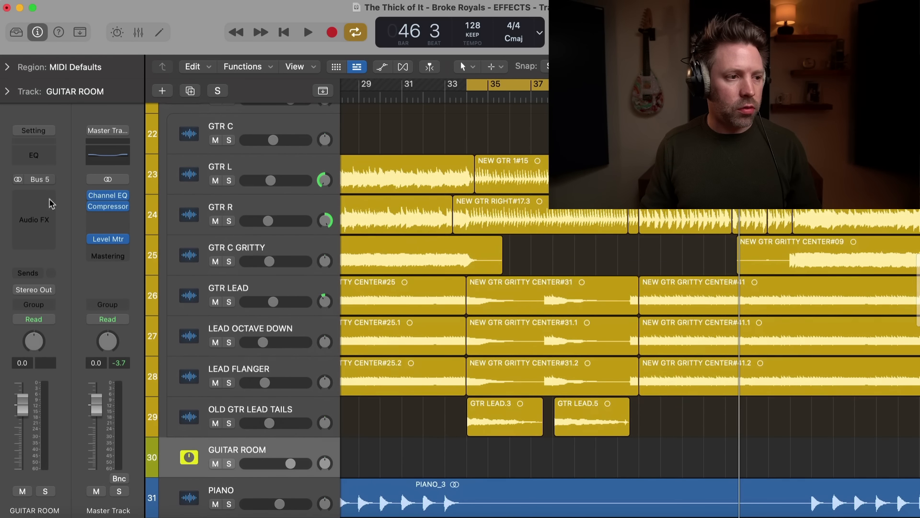
{"action": "left_click", "coordinate": [33, 191]}
{"action": "mouse_move", "coordinate": [59, 240]}
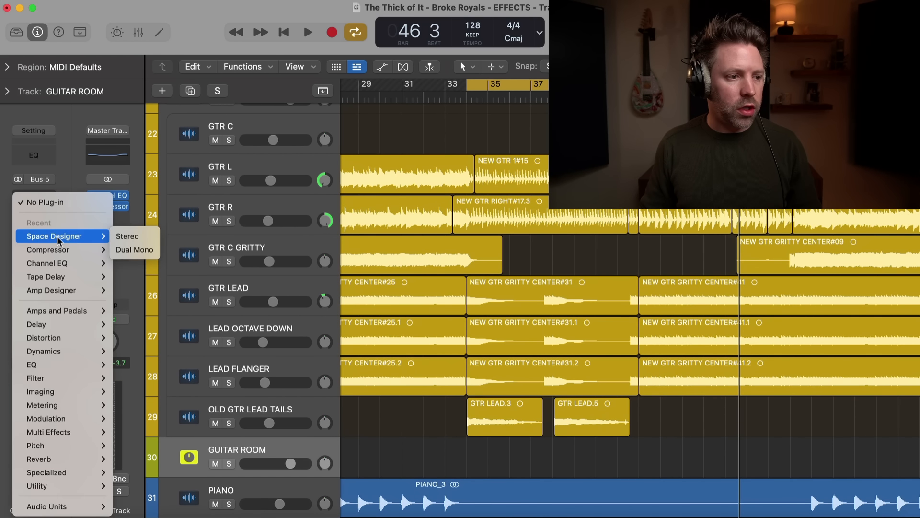
{"action": "left_click", "coordinate": [117, 239]}
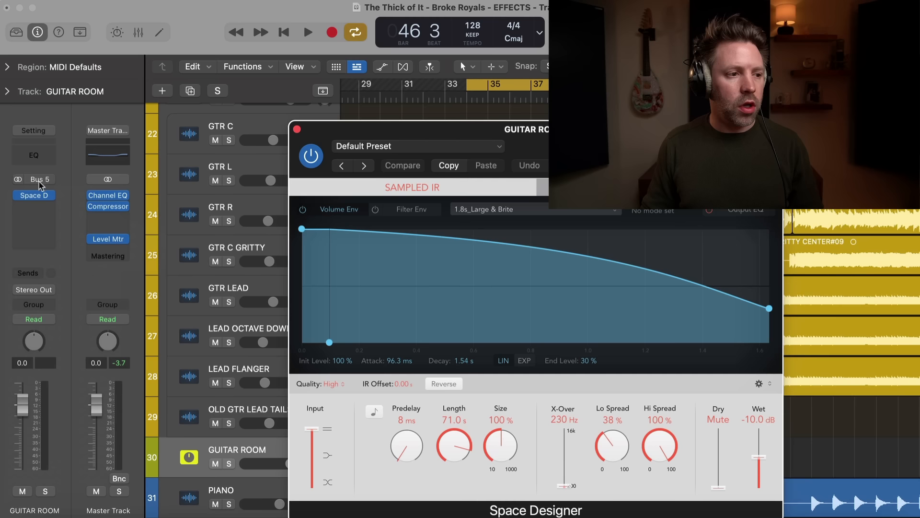
{"action": "left_click", "coordinate": [38, 209]}
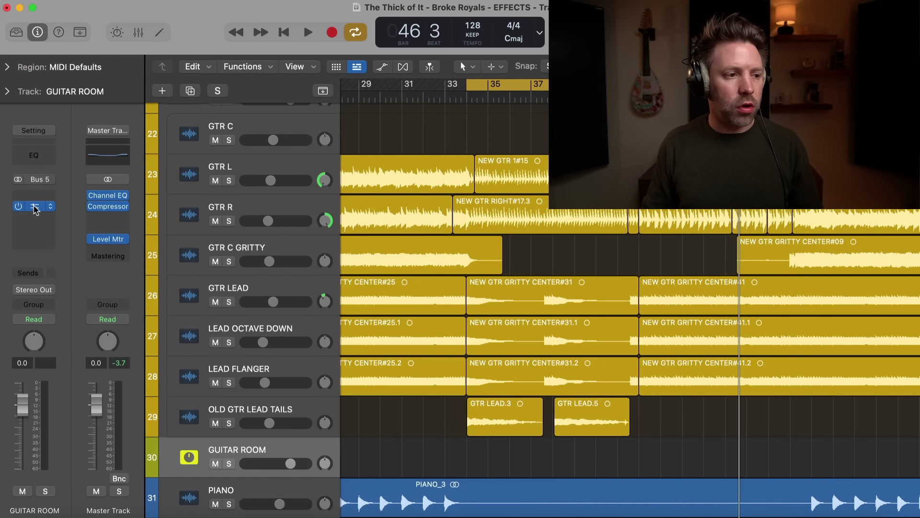
Insert a stereo Direction Mixer before Space Designer on GUITAR ROOM and set its direction to +180.0°.
{"action": "left_click", "coordinate": [39, 196]}
{"action": "mouse_move", "coordinate": [64, 393]}
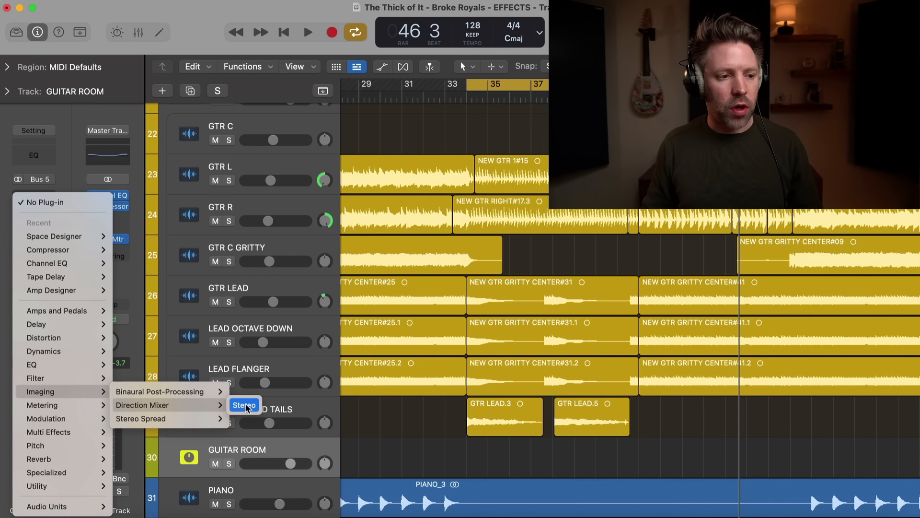
{"action": "left_click", "coordinate": [246, 406]}
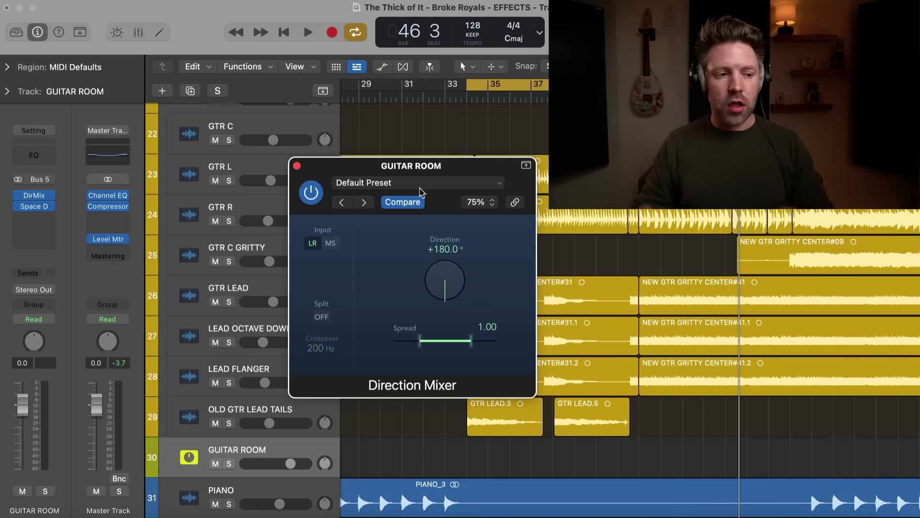
{"action": "left_click", "coordinate": [297, 166]}
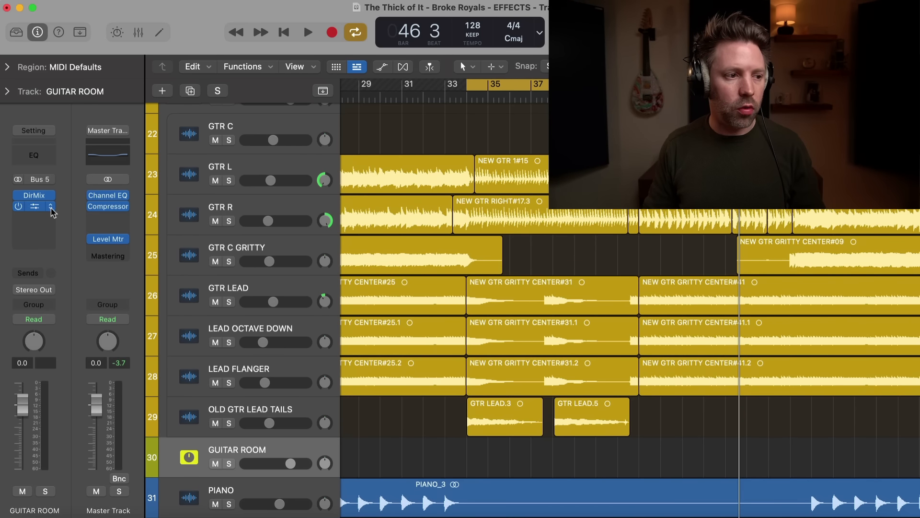
Load the 0.7s Realistic Room preset from the small room spaces in GUITAR ROOM's Space Designer, then close the plug-in.
{"action": "left_click", "coordinate": [33, 207]}
{"action": "left_click_drag", "start_coordinate": [401, 120], "coordinate": [146, 78]}
{"action": "left_click", "coordinate": [146, 120]}
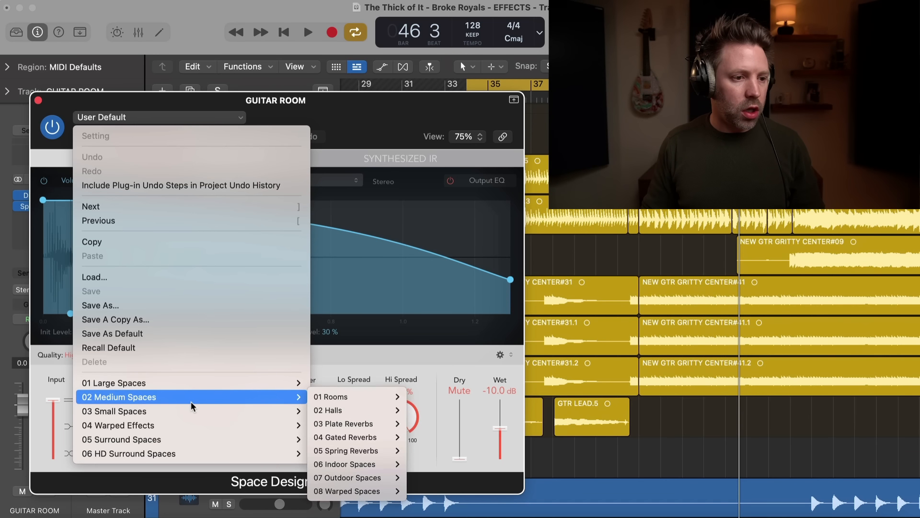
{"action": "mouse_move", "coordinate": [191, 408]}
{"action": "mouse_move", "coordinate": [344, 414]}
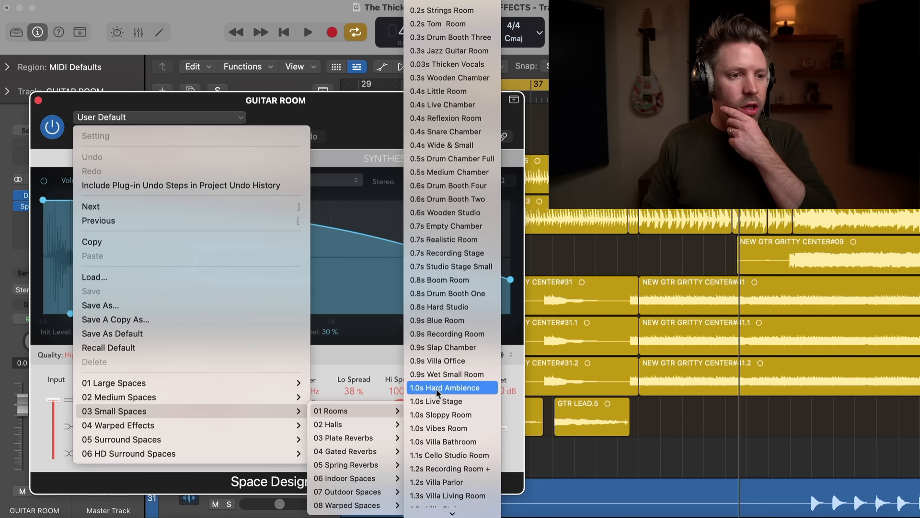
{"action": "left_click", "coordinate": [452, 243]}
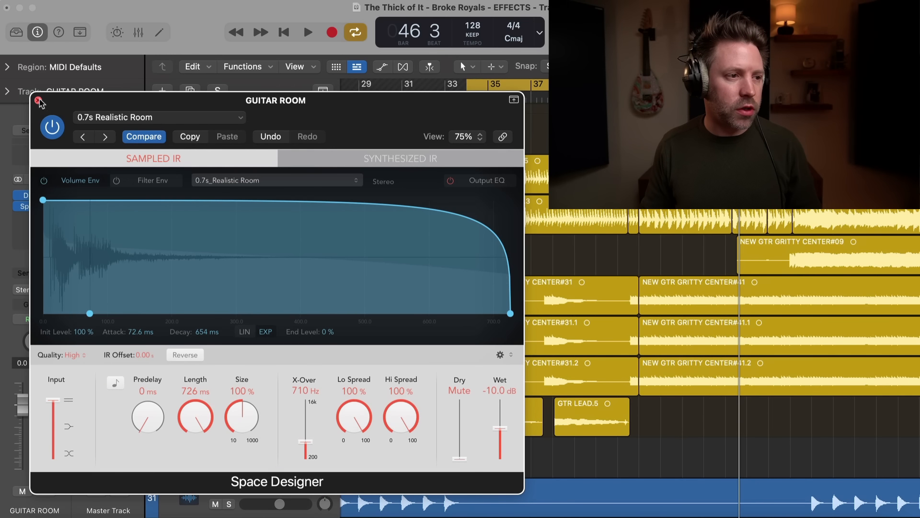
{"action": "left_click", "coordinate": [39, 100]}
Solo the GTRS stack and set its Bus 5 send level to 0.0 dB.
{"action": "scroll", "coordinate": [287, 180], "scroll_direction": "up", "scroll_amount": 5}
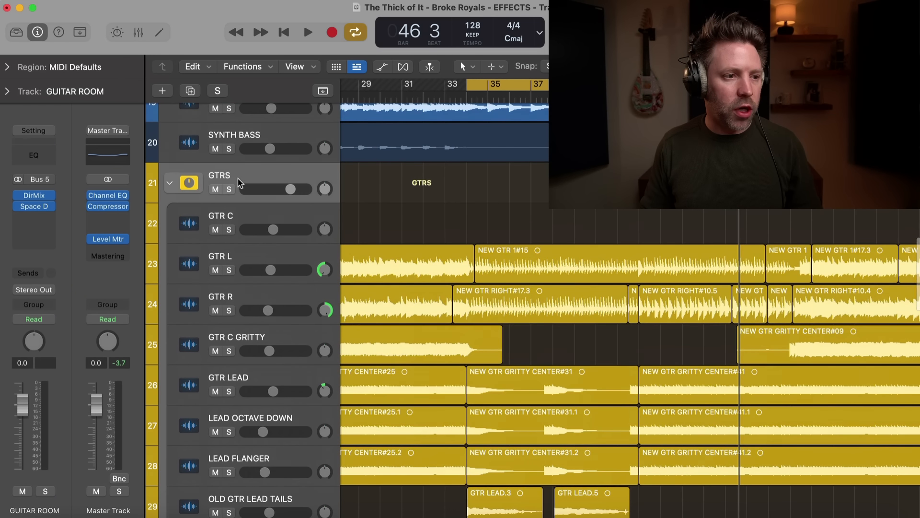
{"action": "left_click", "coordinate": [239, 182]}
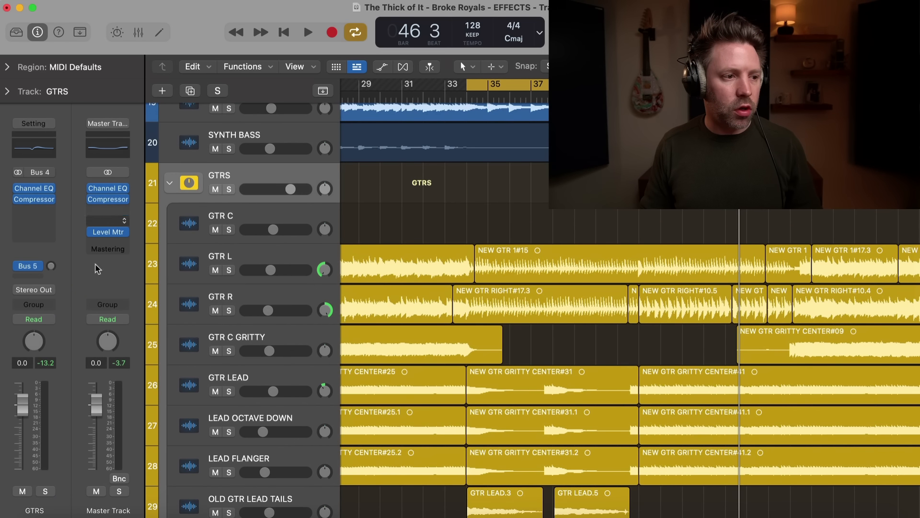
{"action": "left_click", "coordinate": [229, 189]}
{"action": "left_click", "coordinate": [51, 266]}
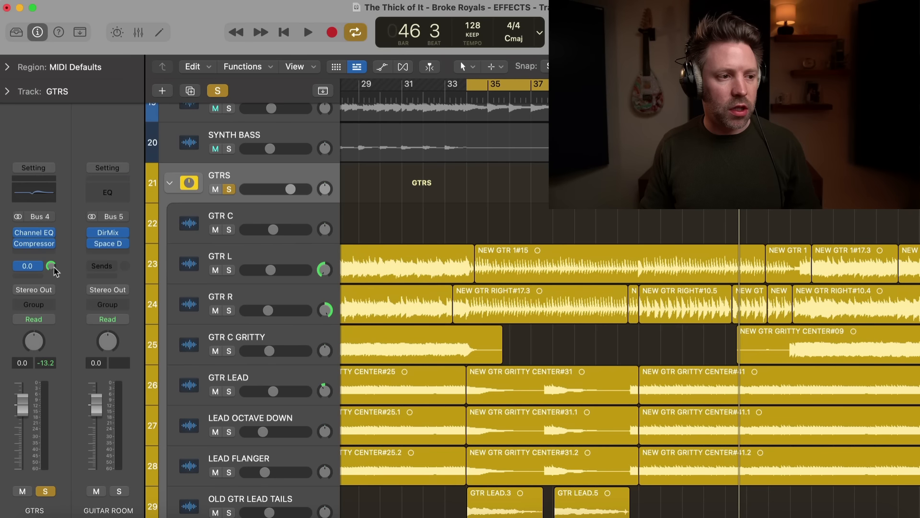
Play the section, clear the GTRS solo and compare the full mix with GUITAR ROOM muted and unmuted.
{"action": "key", "text": "space"}
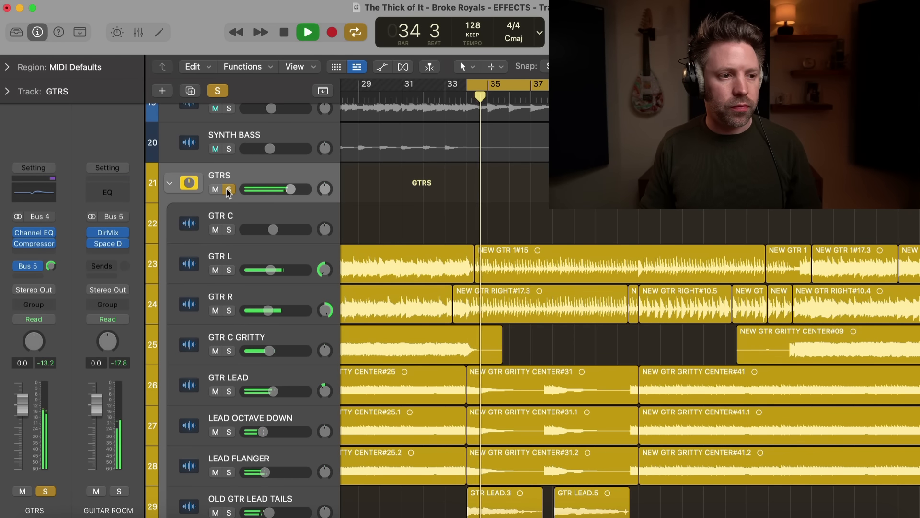
{"action": "left_click", "coordinate": [229, 190]}
{"action": "scroll", "coordinate": [232, 239], "scroll_direction": "down", "scroll_amount": 4}
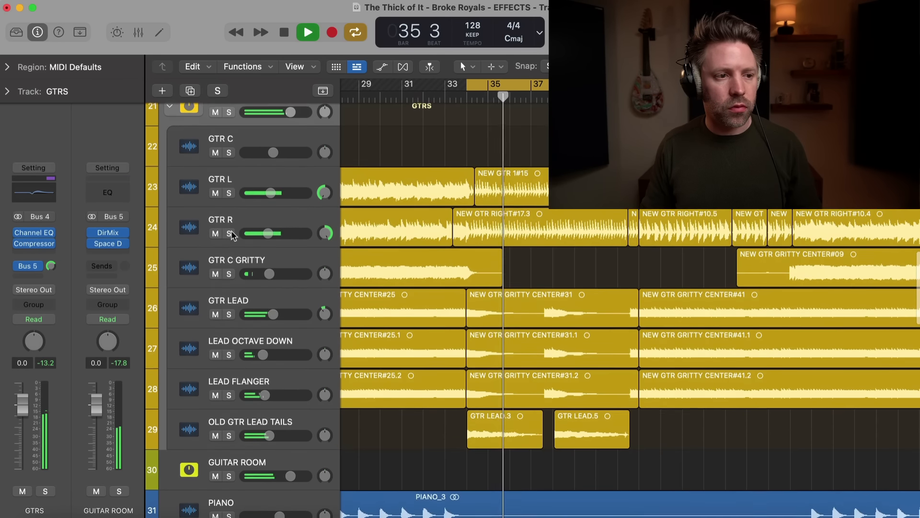
{"action": "left_click", "coordinate": [215, 403]}
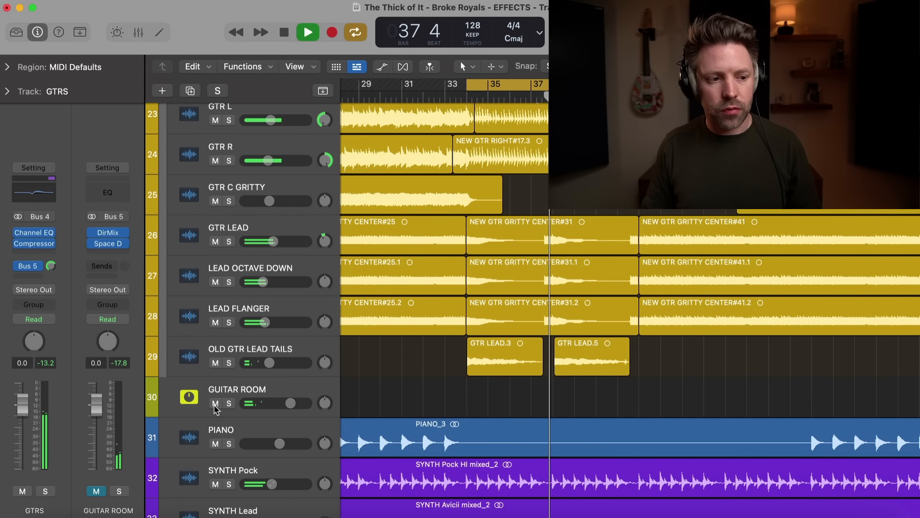
{"action": "scroll", "coordinate": [215, 407], "scroll_direction": "up", "scroll_amount": 4}
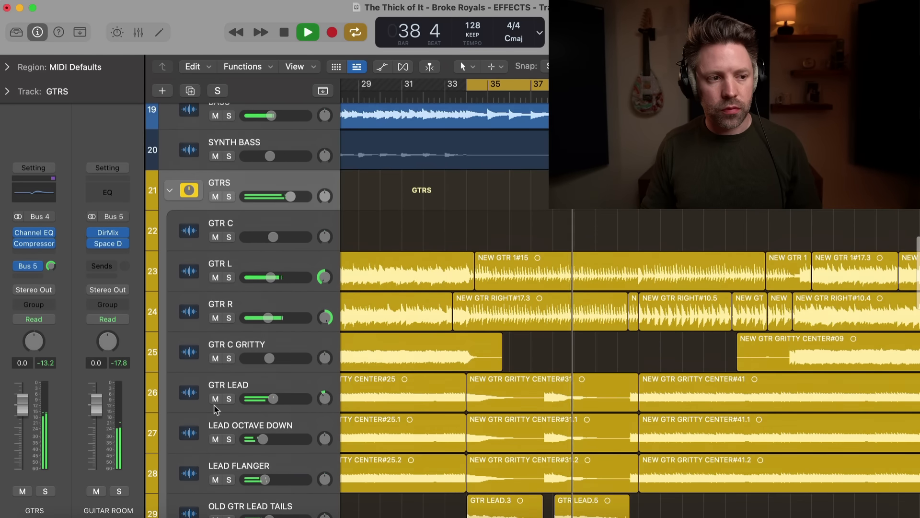
Lower GUITAR ROOM's volume to -15.0 dB during playback and compare the mix with the reverb muted and unmuted.
{"action": "scroll", "coordinate": [216, 408], "scroll_direction": "down", "scroll_amount": 4}
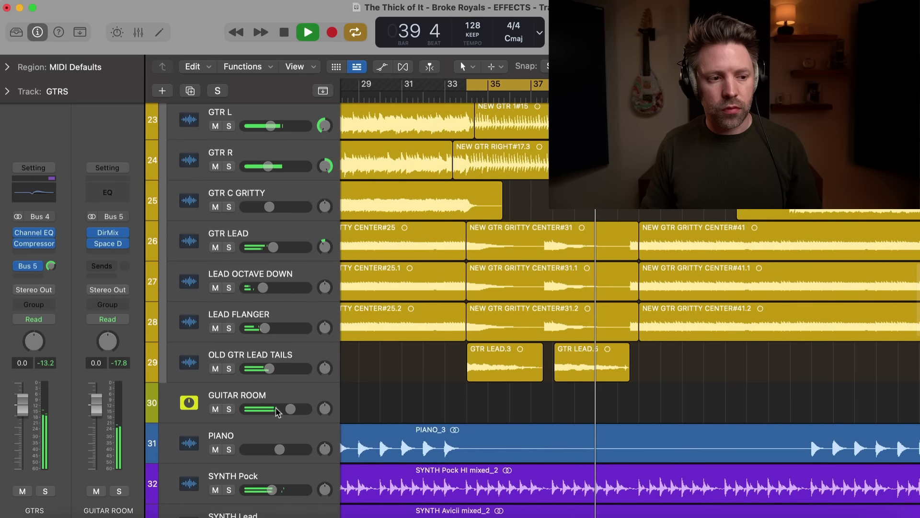
{"action": "left_click_drag", "start_coordinate": [291, 410], "coordinate": [250, 409]}
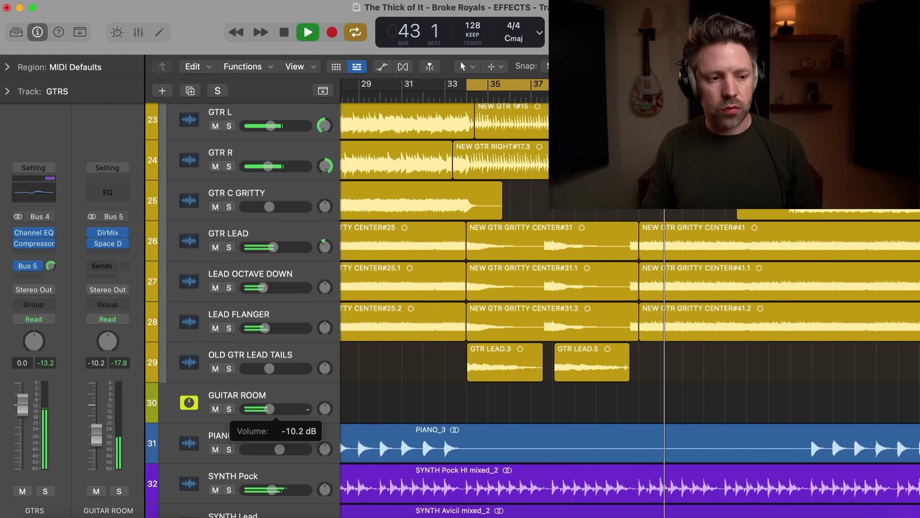
{"action": "left_click_drag", "start_coordinate": [303, 409], "coordinate": [263, 431]}
{"action": "scroll", "coordinate": [353, 366], "scroll_direction": "up", "scroll_amount": 1}
{"action": "key", "text": "space"}
{"action": "key", "text": "space"}
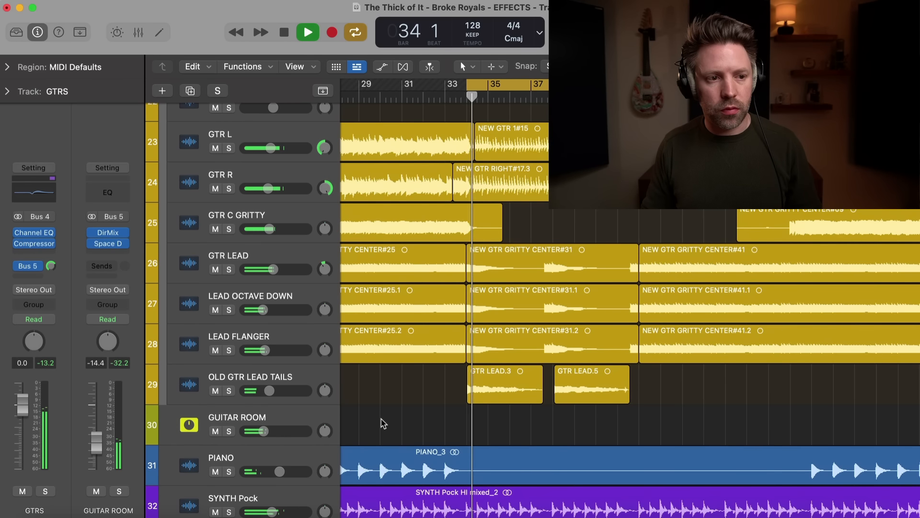
{"action": "left_click_drag", "start_coordinate": [263, 433], "coordinate": [261, 432]}
{"action": "left_click", "coordinate": [216, 432]}
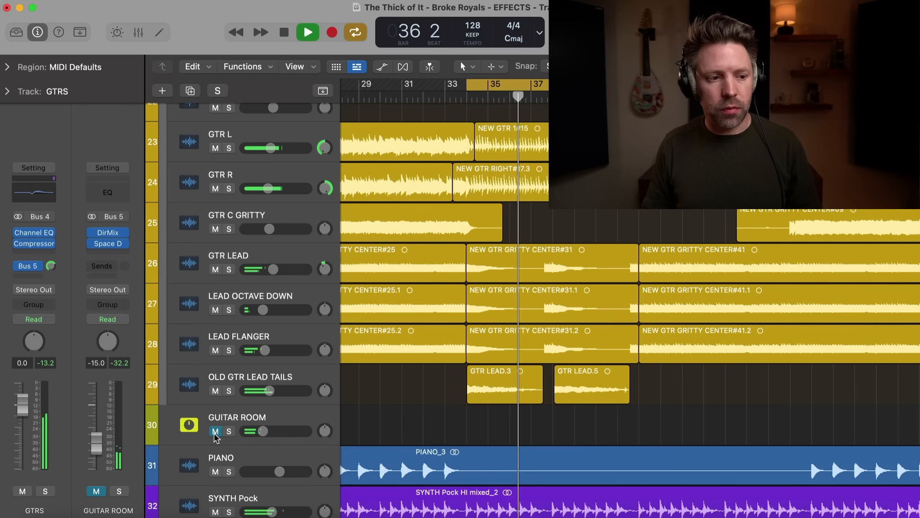
{"action": "left_click", "coordinate": [215, 432]}
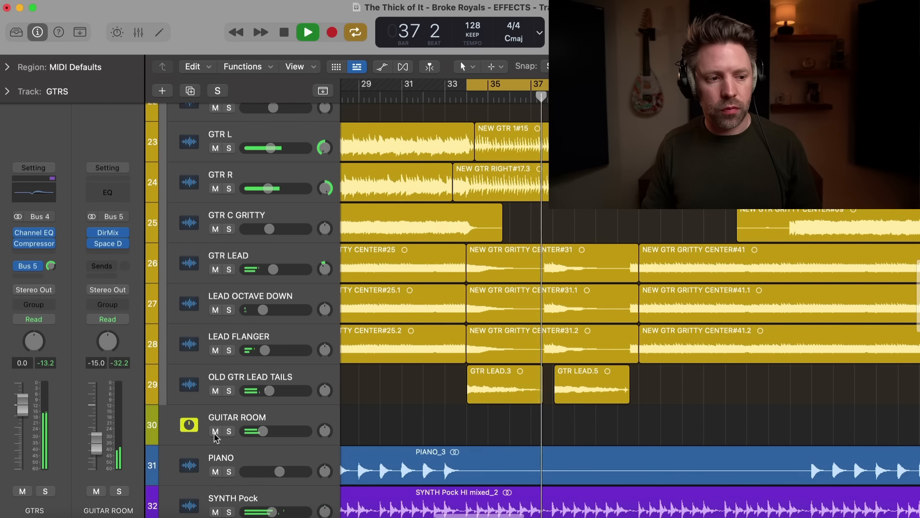
Solo the GTRS stack and its GTR L track to listen to that guitar with its room reverb.
{"action": "scroll", "coordinate": [214, 437], "scroll_direction": "up", "scroll_amount": 5}
{"action": "left_click", "coordinate": [228, 199]}
{"action": "scroll", "coordinate": [272, 288], "scroll_direction": "down", "scroll_amount": 3}
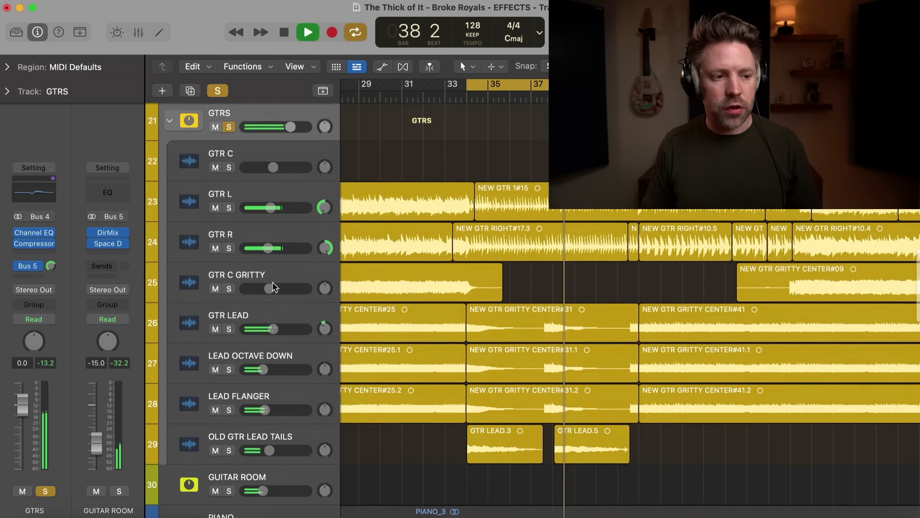
{"action": "scroll", "coordinate": [273, 288], "scroll_direction": "down", "scroll_amount": 2}
{"action": "scroll", "coordinate": [250, 250], "scroll_direction": "up", "scroll_amount": 3}
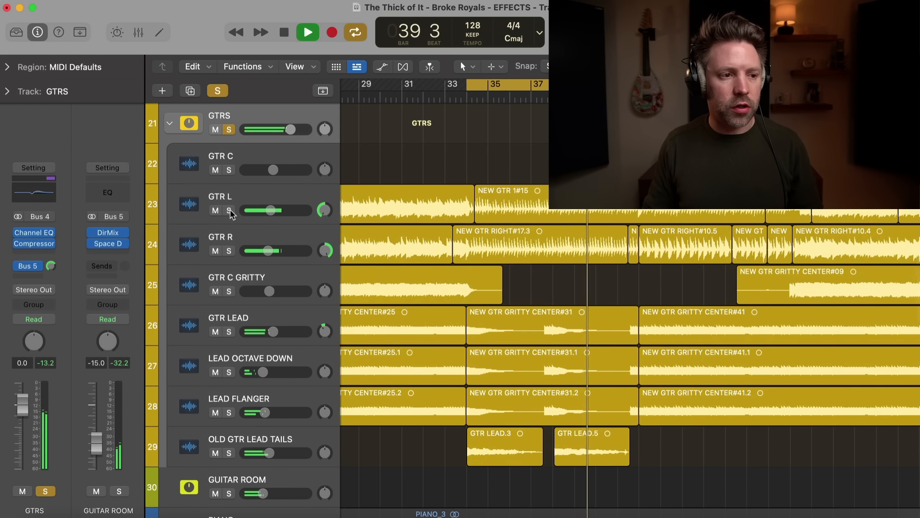
{"action": "left_click", "coordinate": [229, 210]}
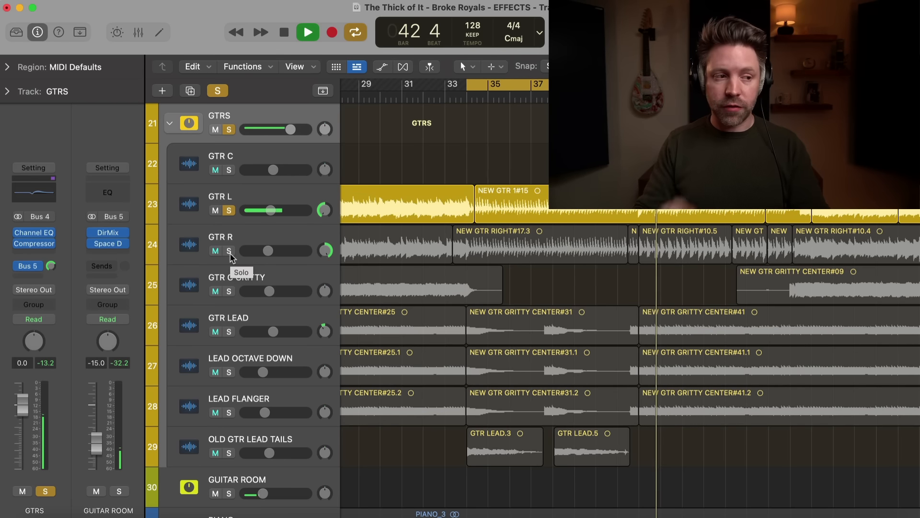
Check the Direction Mixer settings on GUITAR ROOM, then close the plug-in and clear the guitar solos.
{"action": "left_click", "coordinate": [110, 234]}
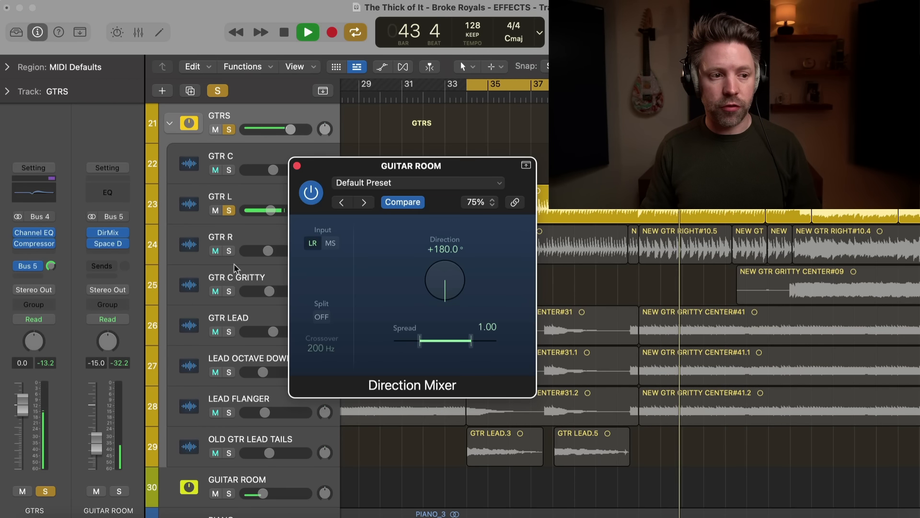
{"action": "left_click", "coordinate": [297, 166]}
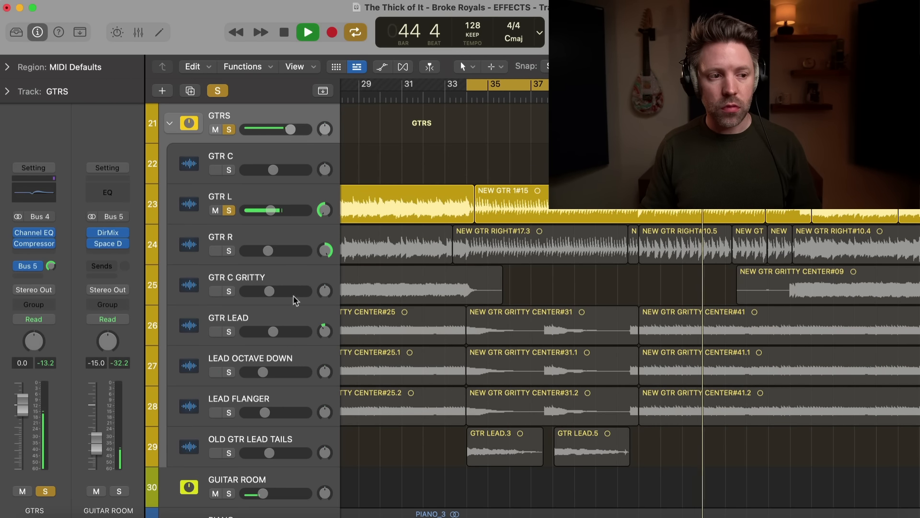
{"action": "scroll", "coordinate": [230, 158], "scroll_direction": "down", "scroll_amount": 2}
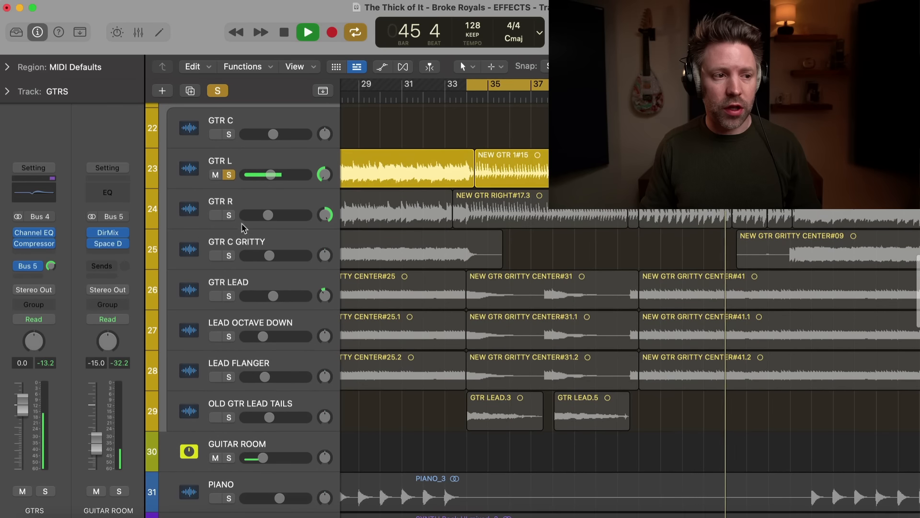
{"action": "left_click", "coordinate": [230, 176]}
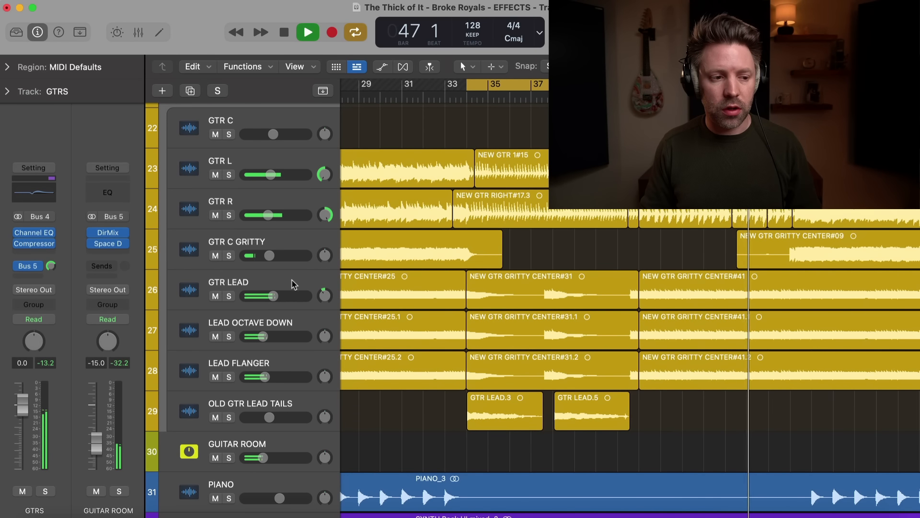
Replay the section, lower GUITAR ROOM's volume to -16.2 dB by ear, and stop playback.
{"action": "key", "text": "space"}
{"action": "scroll", "coordinate": [363, 383], "scroll_direction": "down", "scroll_amount": 1}
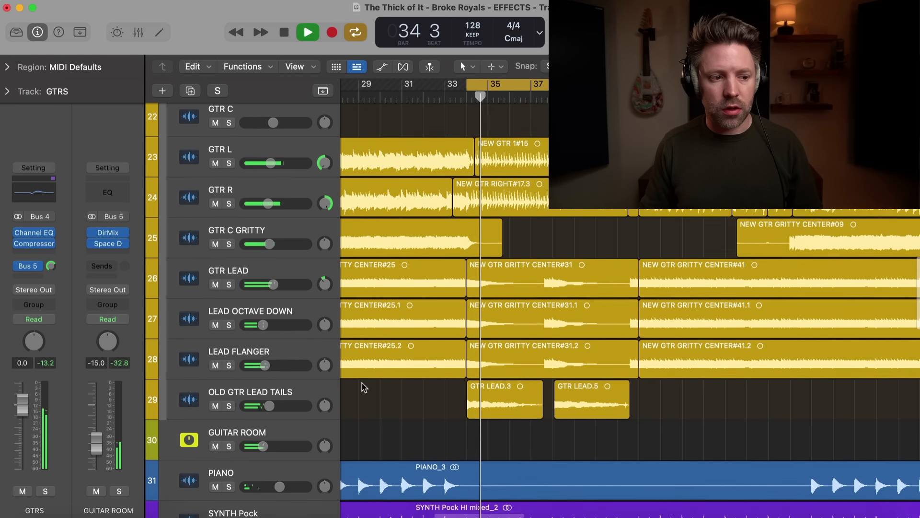
{"action": "left_click_drag", "start_coordinate": [259, 439], "coordinate": [258, 447]}
{"action": "key", "text": "space"}
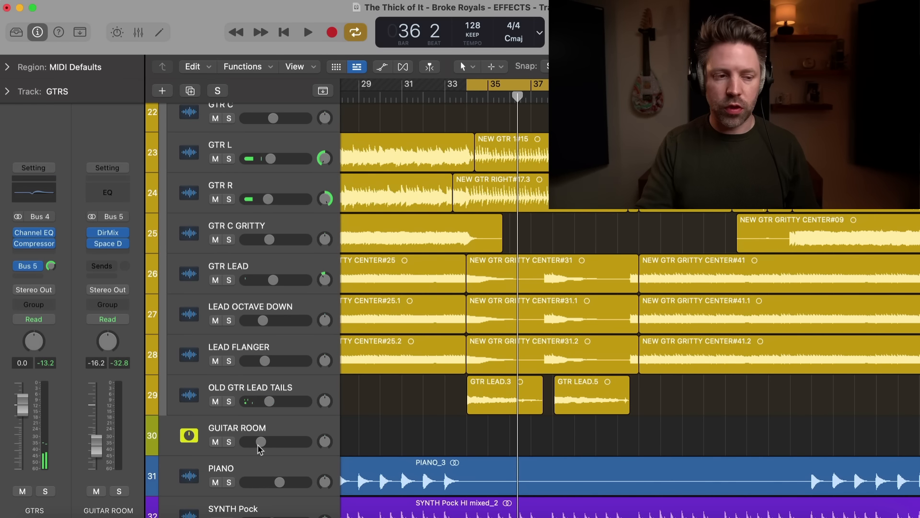
Group the tracks from PIANO through RHOADES RIGHT into a summing track stack named KEYS.
{"action": "scroll", "coordinate": [331, 412], "scroll_direction": "down", "scroll_amount": 5}
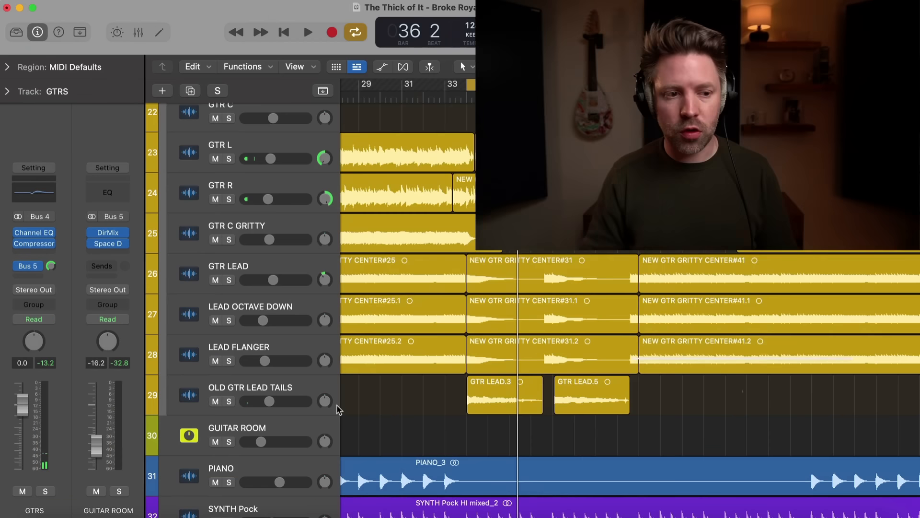
{"action": "scroll", "coordinate": [338, 405], "scroll_direction": "down", "scroll_amount": 10}
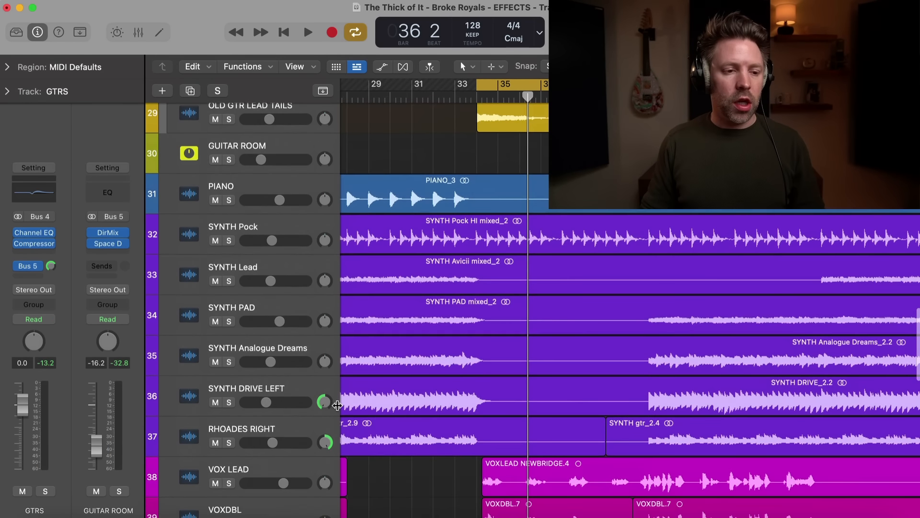
{"action": "scroll", "coordinate": [338, 406], "scroll_direction": "down", "scroll_amount": 1}
{"action": "scroll", "coordinate": [335, 402], "scroll_direction": "up", "scroll_amount": 3}
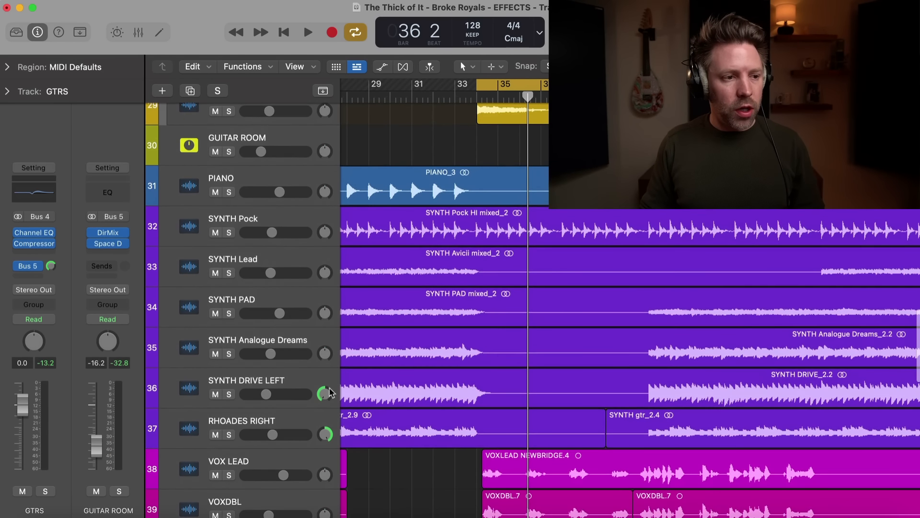
{"action": "left_click", "coordinate": [236, 191]}
{"action": "scroll", "coordinate": [244, 306], "scroll_direction": "down", "scroll_amount": 1}
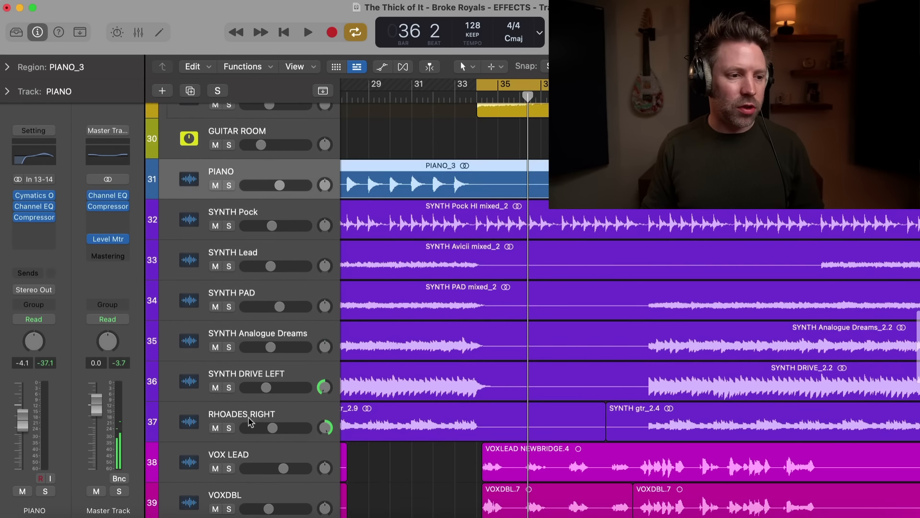
{"action": "left_click", "coordinate": [249, 421], "text": "shift"}
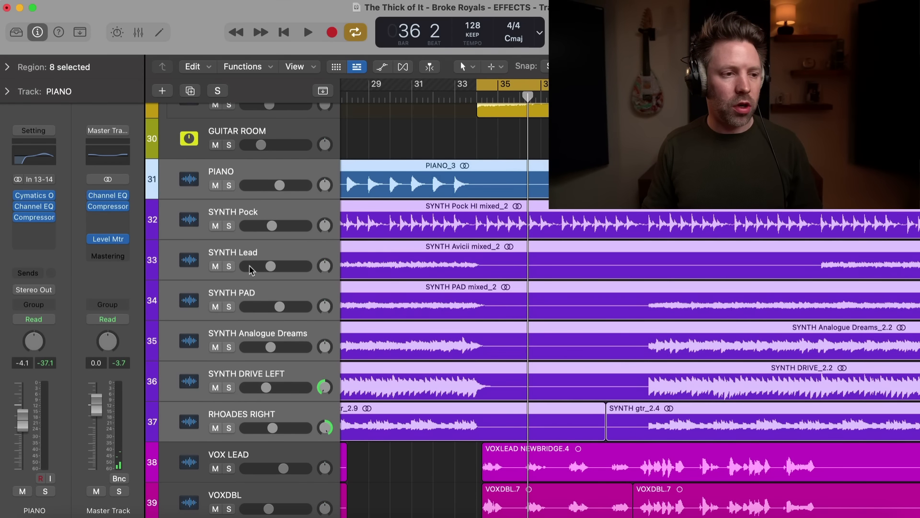
{"action": "key", "text": "super+shift+d"}
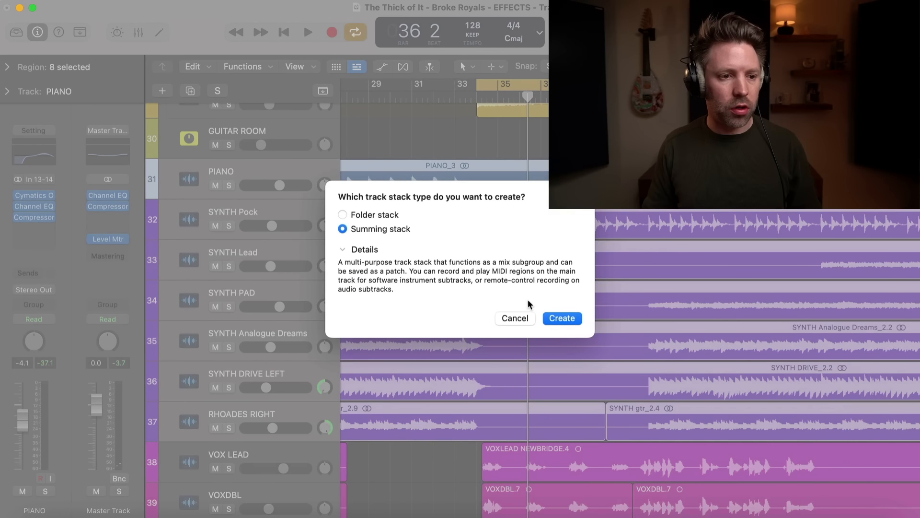
{"action": "left_click", "coordinate": [558, 318]}
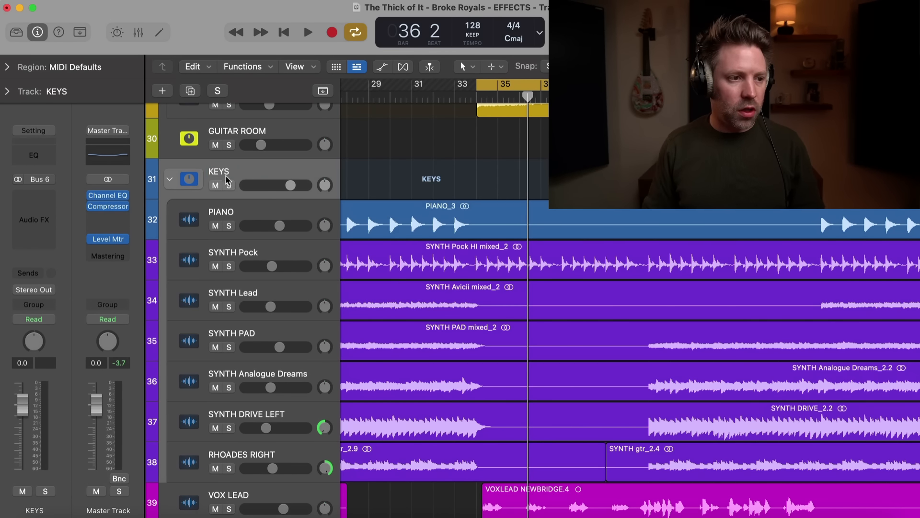
Collapse the KEYS stack, add a Bus 5 send to GUITAR ROOM on it, and raise the send level during playback.
{"action": "left_click", "coordinate": [170, 179]}
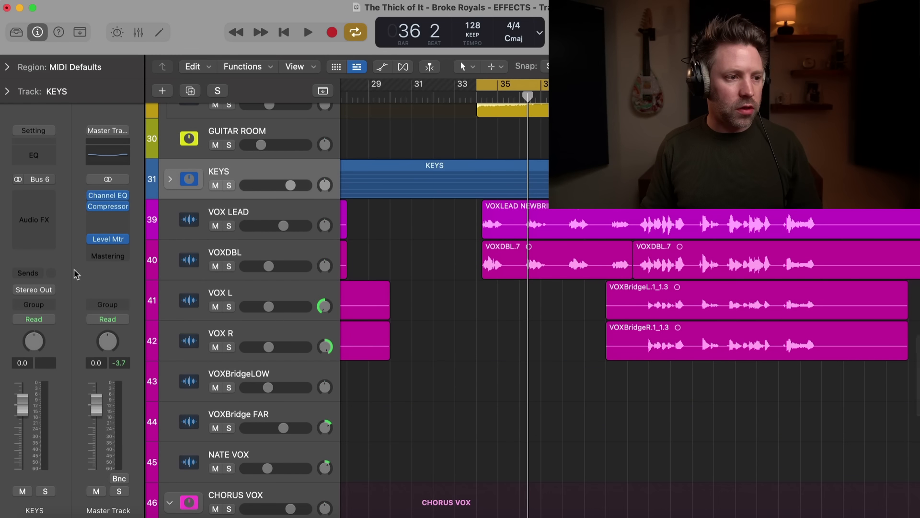
{"action": "left_click", "coordinate": [38, 273]}
{"action": "mouse_move", "coordinate": [58, 292]}
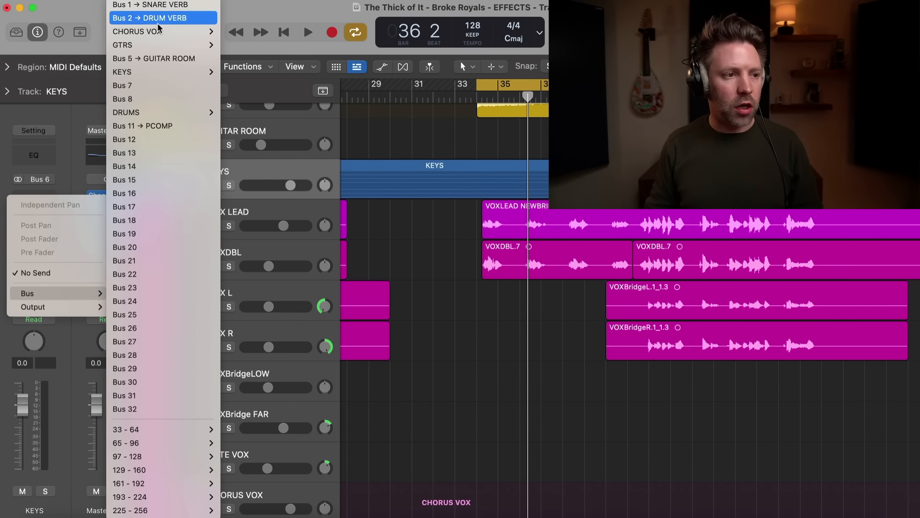
{"action": "left_click", "coordinate": [162, 59]}
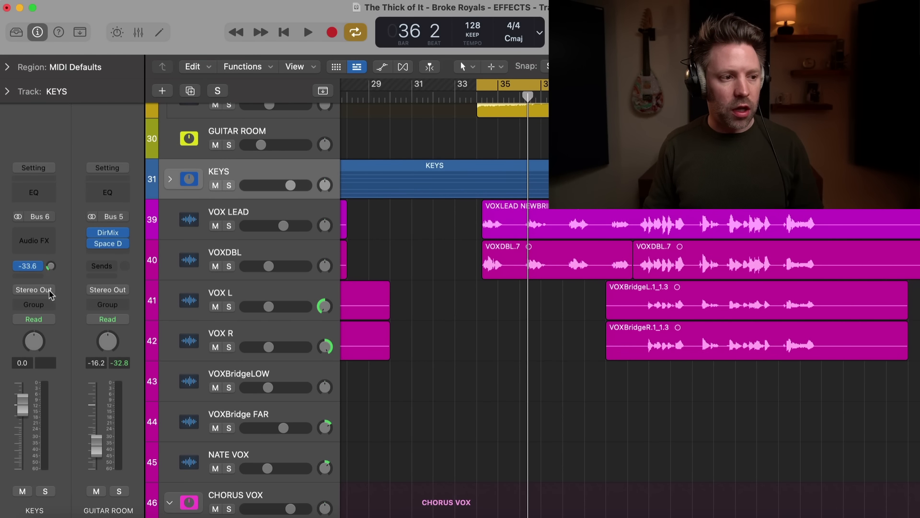
{"action": "key", "text": "space"}
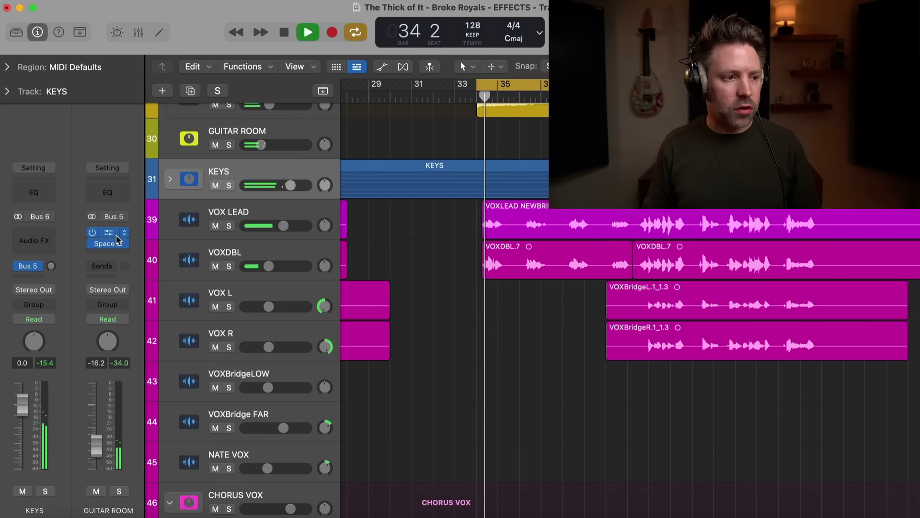
{"action": "left_click_drag", "start_coordinate": [52, 266], "coordinate": [85, 215]}
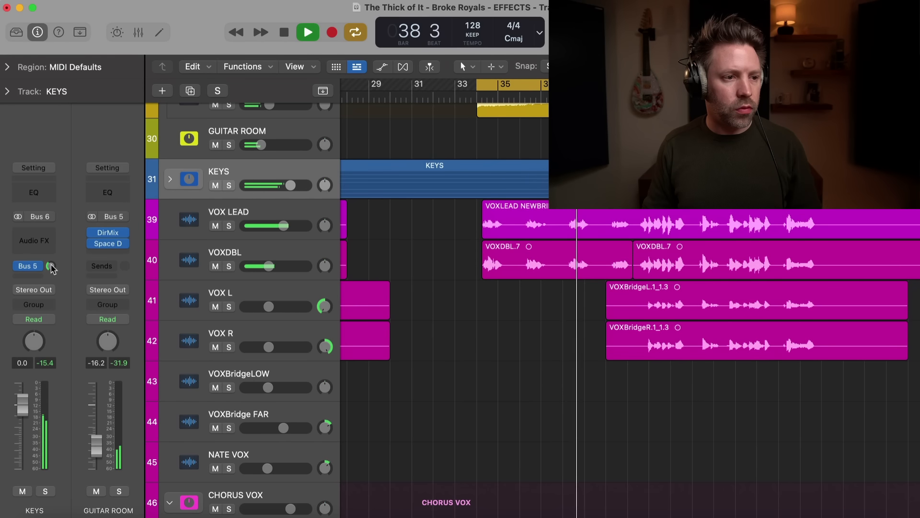
Audition KEYS soloed and in the full mix, then set its Bus 5 send level to -2.3 dB.
{"action": "left_click", "coordinate": [50, 267]}
{"action": "key", "text": "s"}
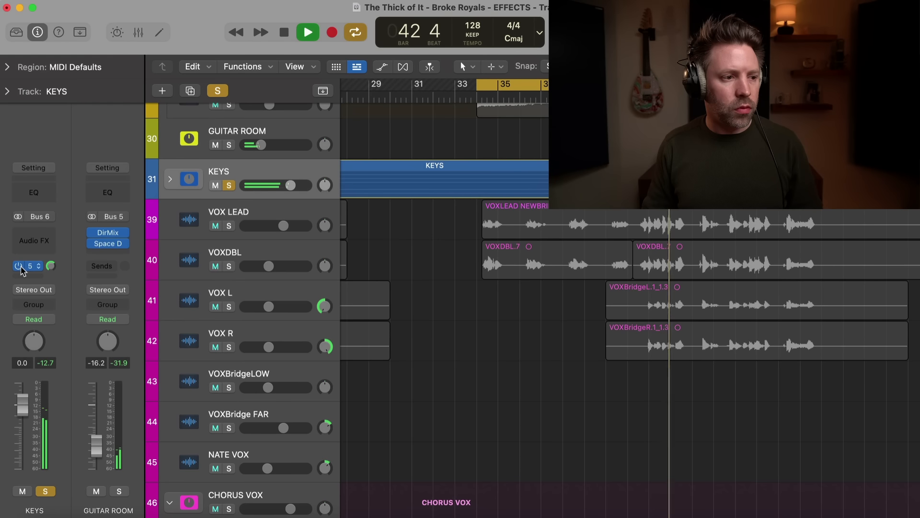
{"action": "key", "text": "s"}
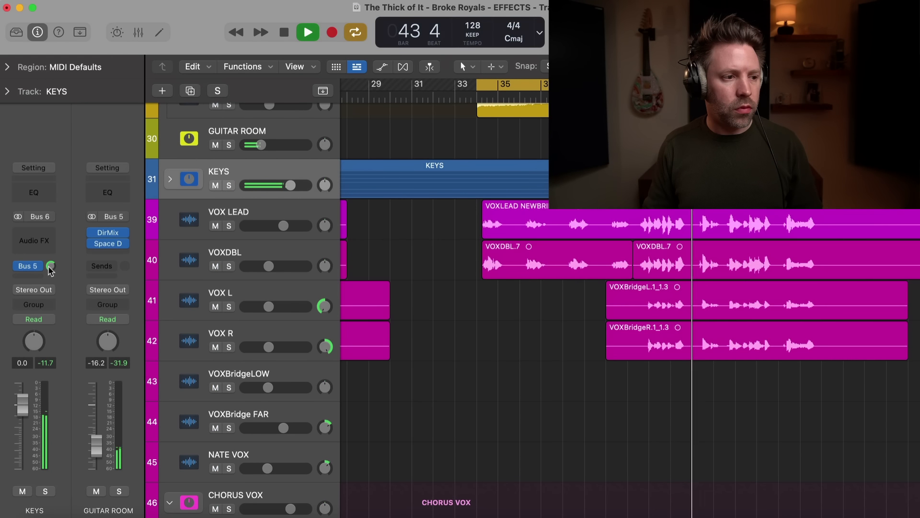
{"action": "left_click_drag", "start_coordinate": [49, 269], "coordinate": [49, 272]}
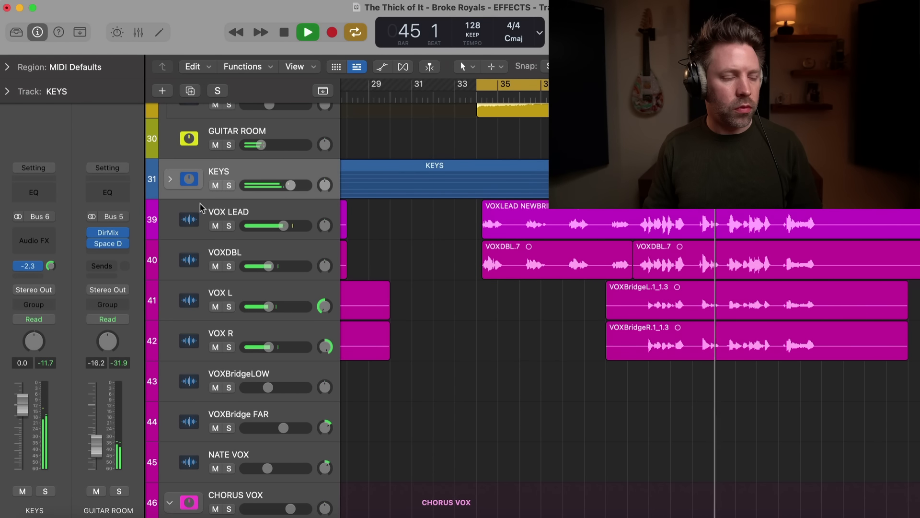
Expand the KEYS stack and replay the section, comparing the mix with its Bus 5 send off and on.
{"action": "left_click", "coordinate": [170, 179]}
{"action": "scroll", "coordinate": [346, 206], "scroll_direction": "down", "scroll_amount": 1}
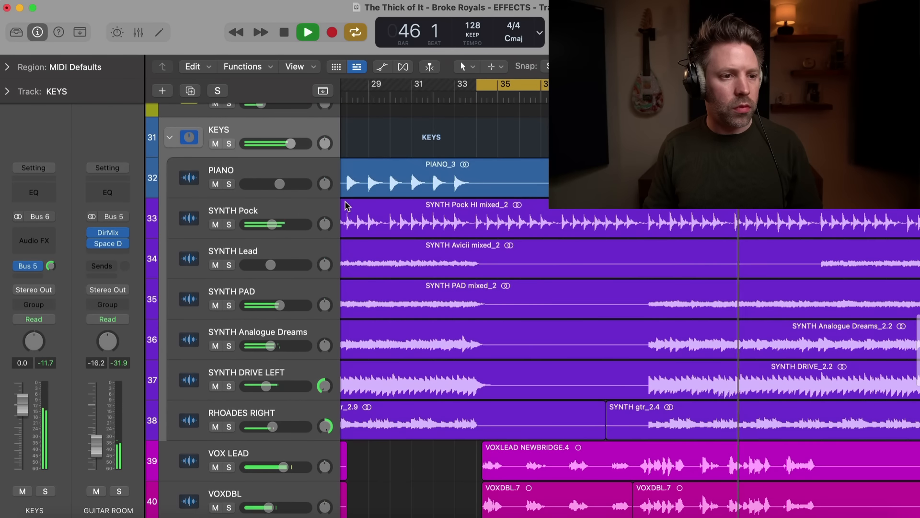
{"action": "key", "text": "space"}
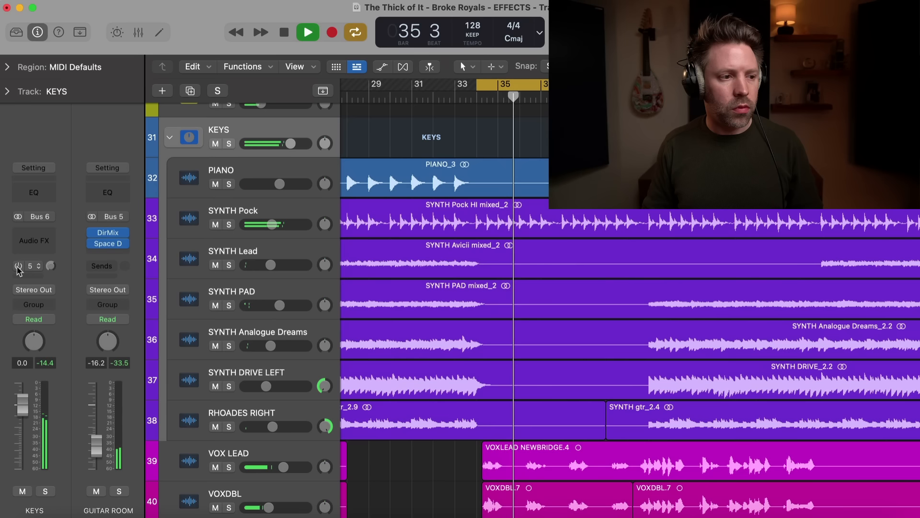
{"action": "key", "text": "space"}
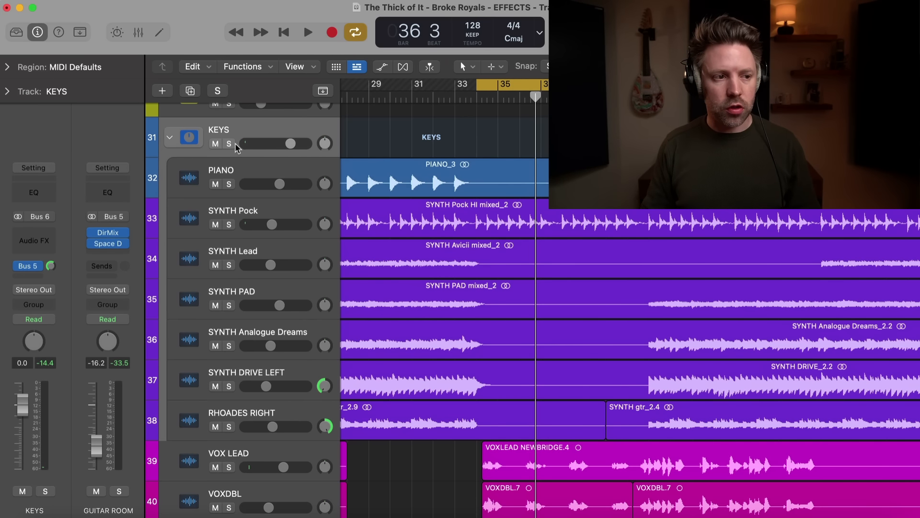
{"action": "key", "text": "space"}
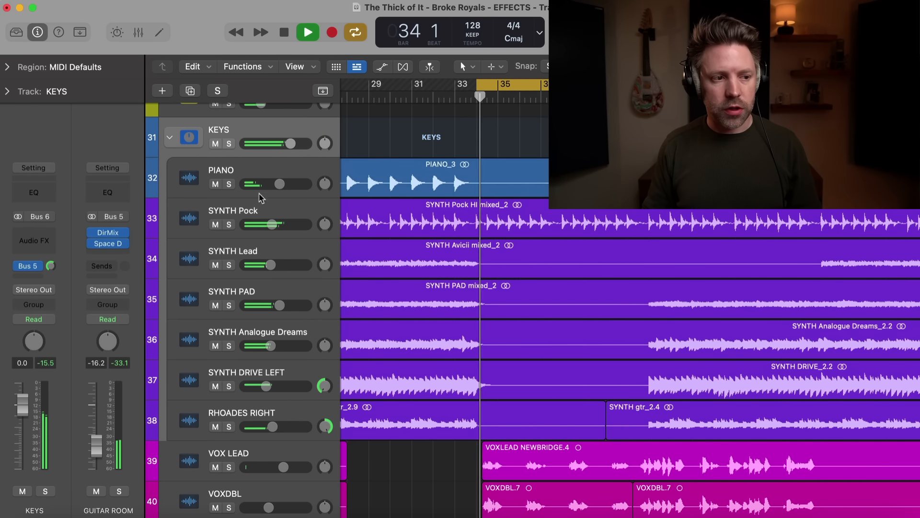
{"action": "double_click", "coordinate": [53, 267]}
{"action": "key", "text": "Return"}
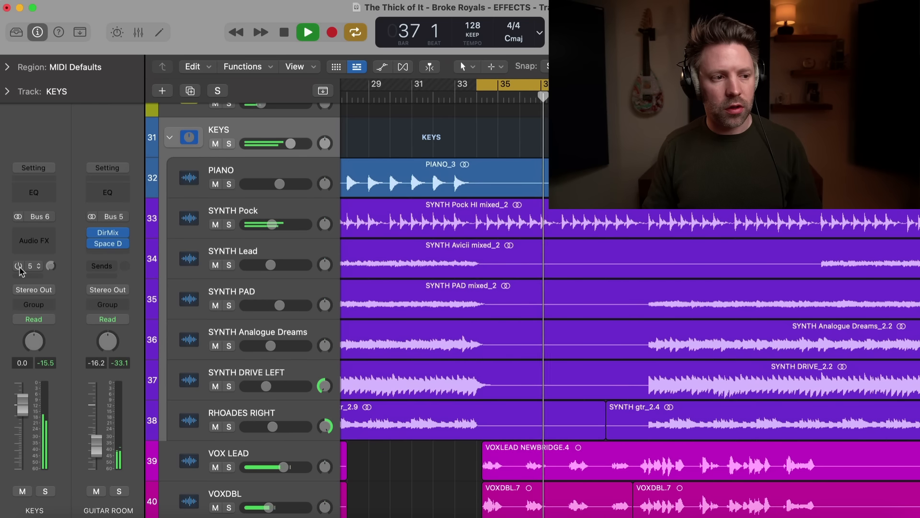
{"action": "scroll", "coordinate": [267, 260], "scroll_direction": "up", "scroll_amount": 3}
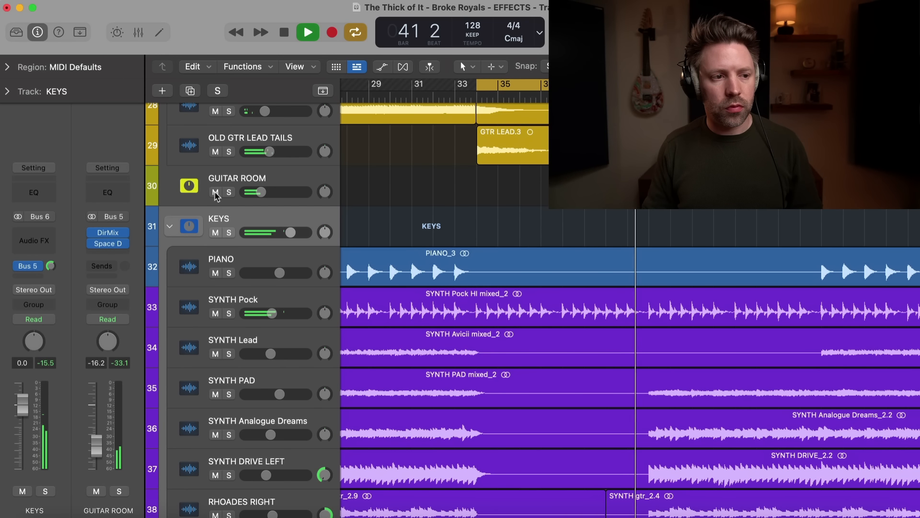
Stop playback, collapse the KEYS and GTRS stacks, and place the playhead at bar 34.
{"action": "key", "text": "space"}
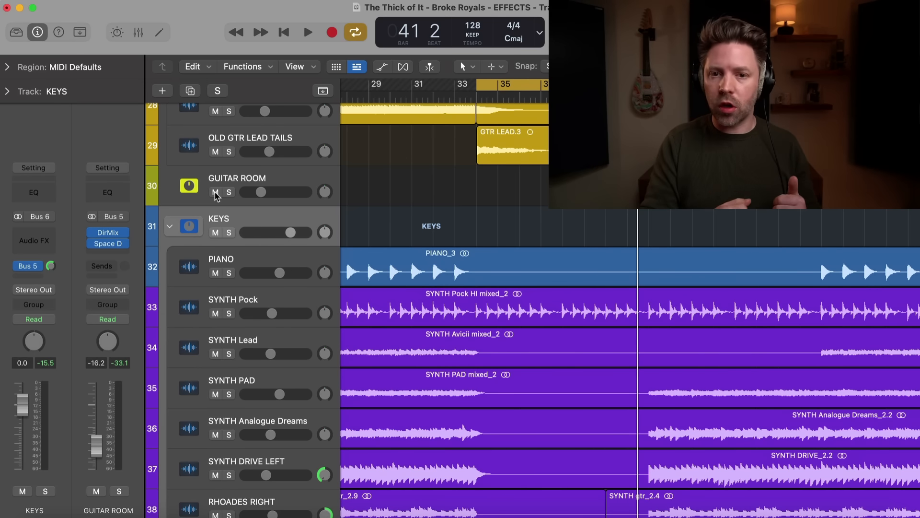
{"action": "left_click", "coordinate": [171, 227]}
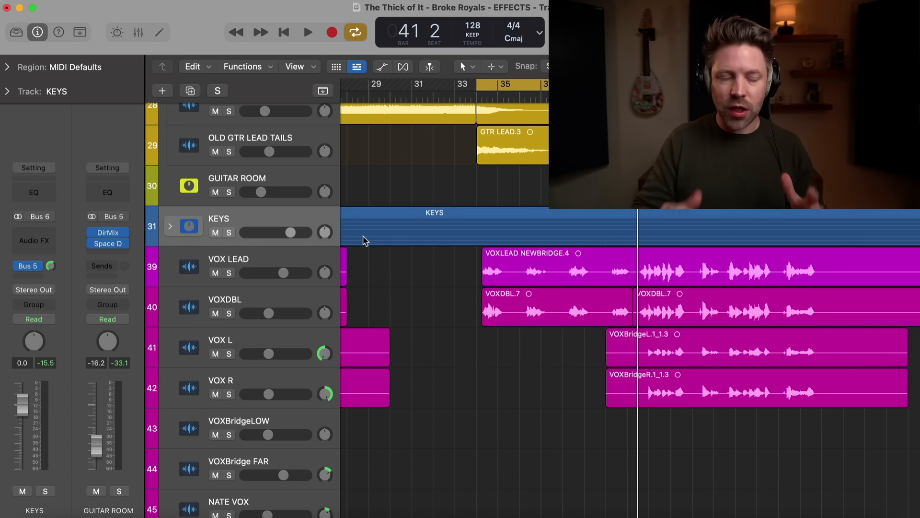
{"action": "scroll", "coordinate": [363, 237], "scroll_direction": "up", "scroll_amount": 5}
{"action": "scroll", "coordinate": [363, 235], "scroll_direction": "up", "scroll_amount": 4}
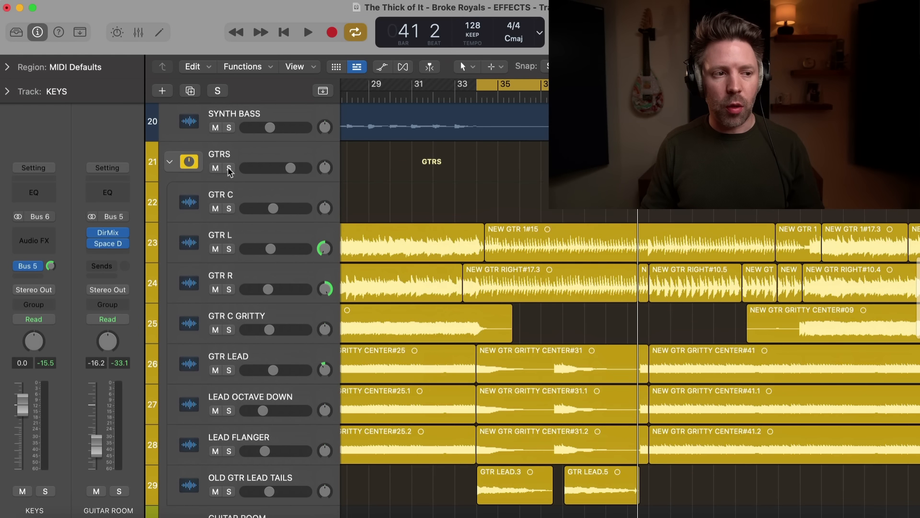
{"action": "left_click", "coordinate": [170, 163]}
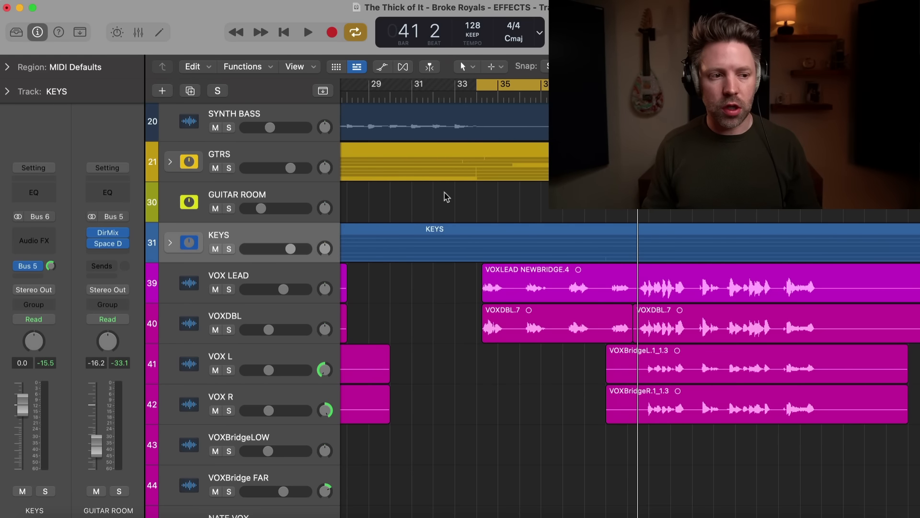
{"action": "scroll", "coordinate": [446, 197], "scroll_direction": "down", "scroll_amount": 3}
{"action": "left_click", "coordinate": [484, 106]}
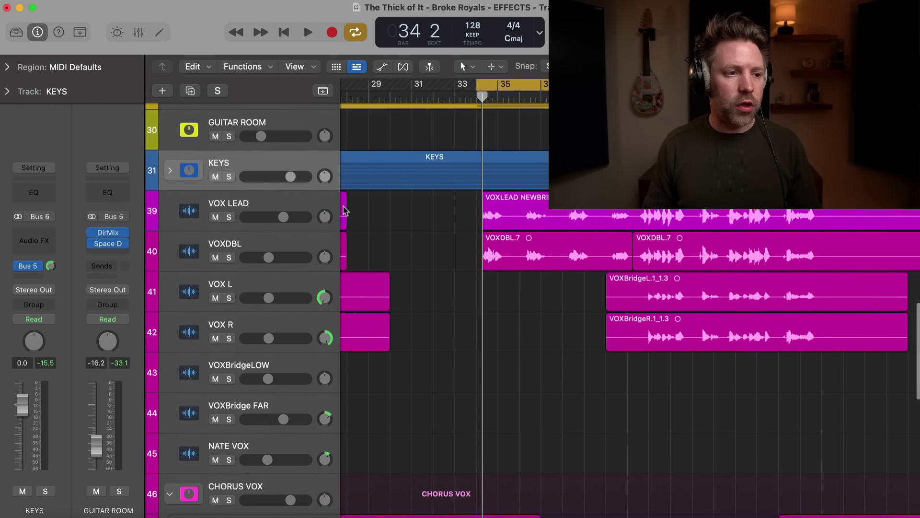
Add a Bus 12 send with its level raised to VOX LEAD, and name the new aux STEREO SLAPBACK.
{"action": "left_click", "coordinate": [227, 207]}
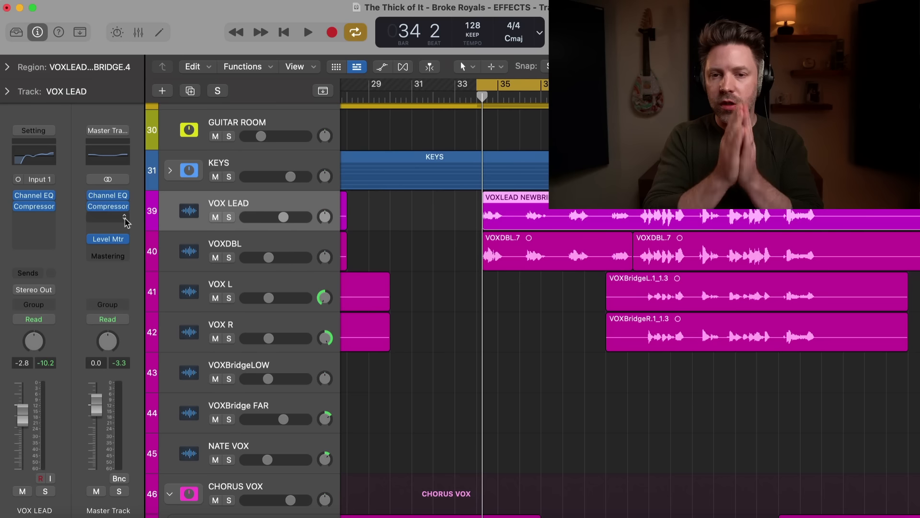
{"action": "left_click", "coordinate": [43, 279]}
{"action": "mouse_move", "coordinate": [54, 293]}
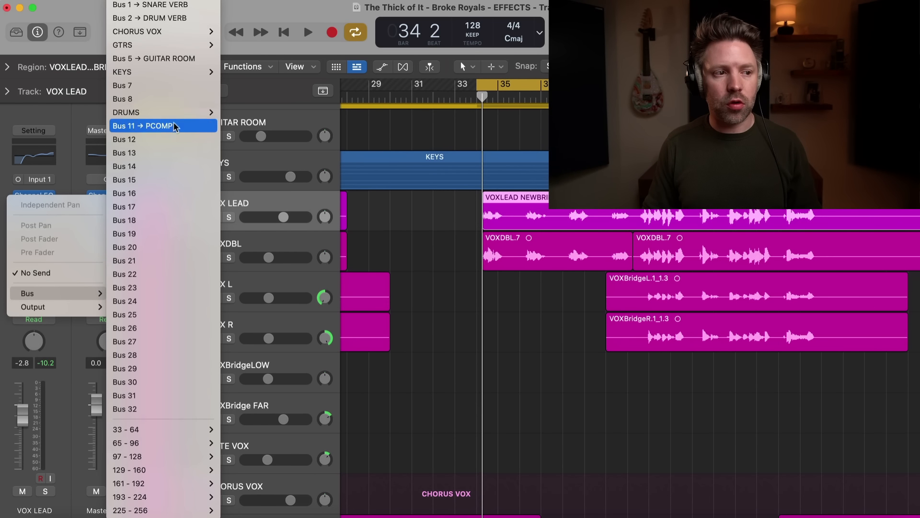
{"action": "left_click", "coordinate": [161, 139]}
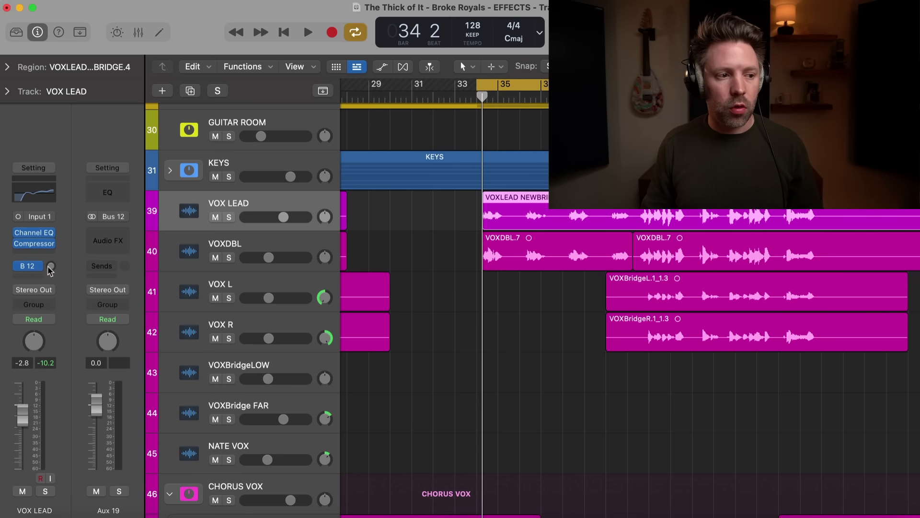
{"action": "double_click", "coordinate": [109, 510]}
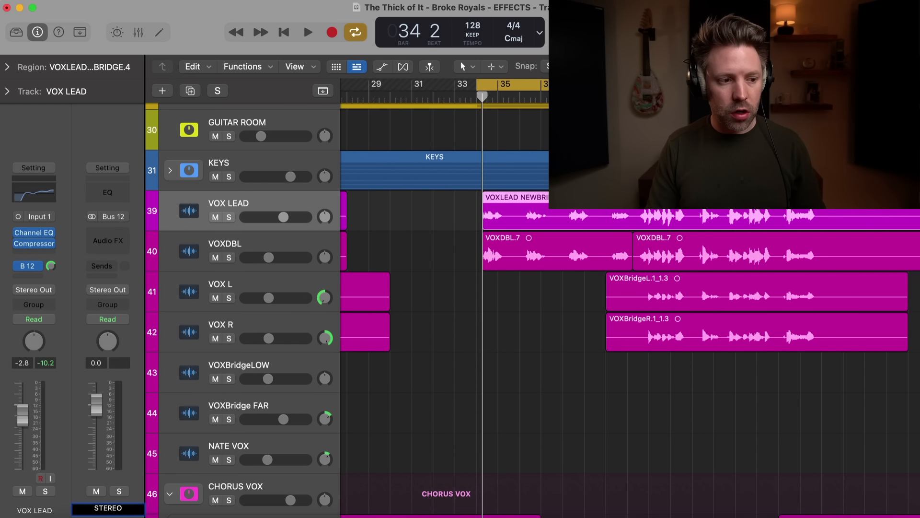
{"action": "key", "text": "Return"}
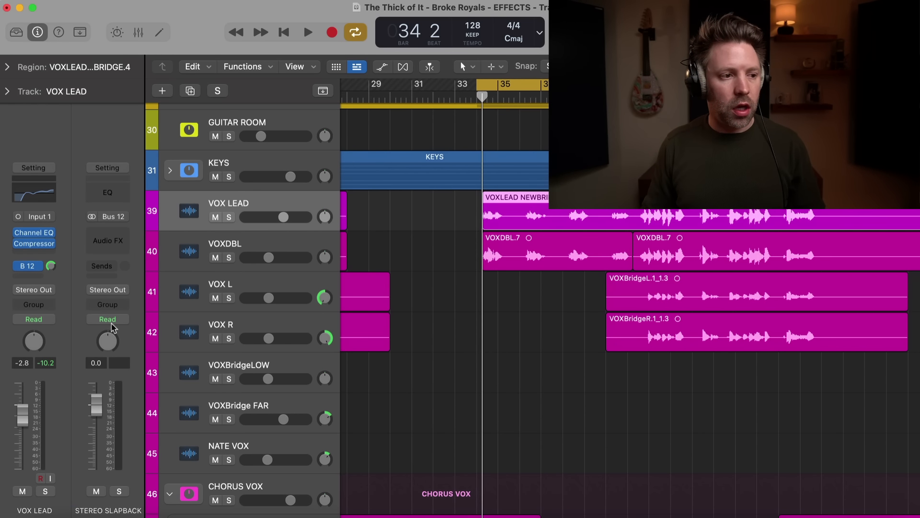
Insert a Stereo Delay on the STEREO SLAPBACK aux and move its window clear of the webcam area.
{"action": "left_click", "coordinate": [118, 241]}
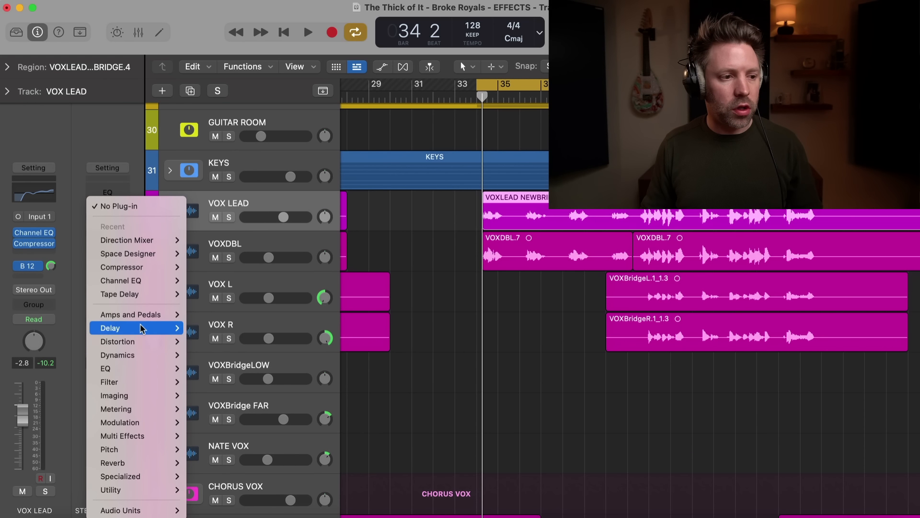
{"action": "mouse_move", "coordinate": [142, 328]}
{"action": "mouse_move", "coordinate": [226, 370]}
{"action": "left_click", "coordinate": [279, 372]}
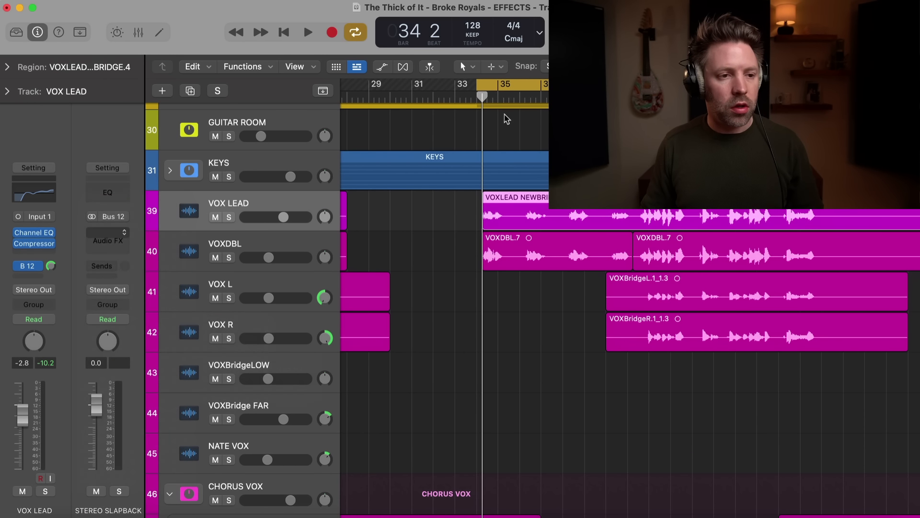
{"action": "left_click_drag", "start_coordinate": [506, 120], "coordinate": [310, 54]}
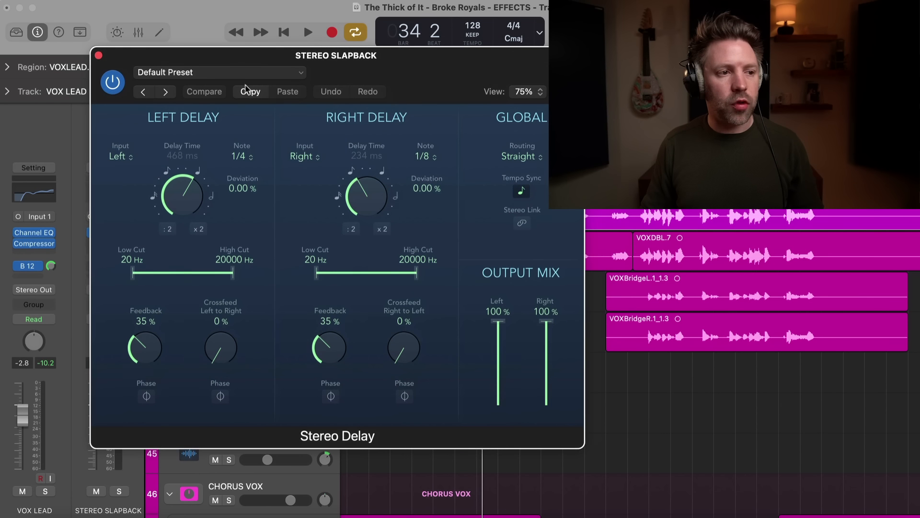
Load the STEREO SLAP preset in the Stereo Delay, turn off Tempo Sync, and set the right delay time to 60 ms.
{"action": "left_click", "coordinate": [242, 73]}
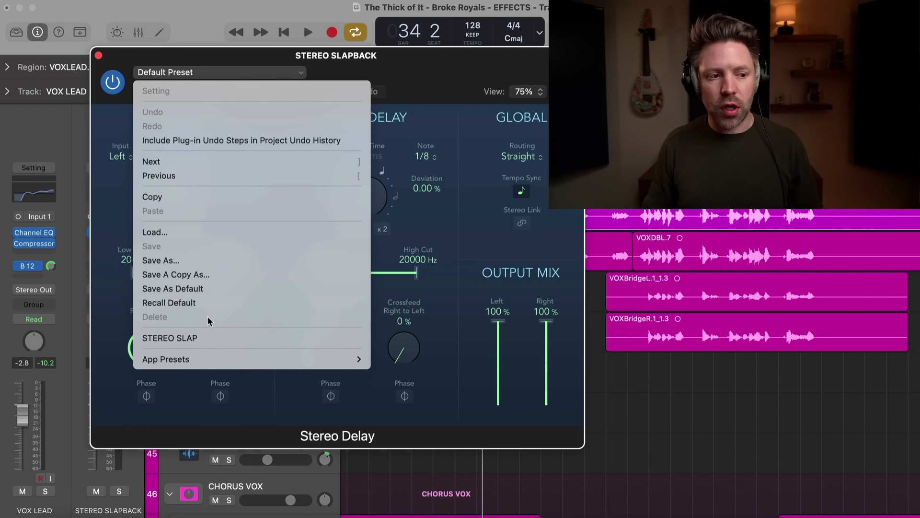
{"action": "left_click", "coordinate": [209, 338]}
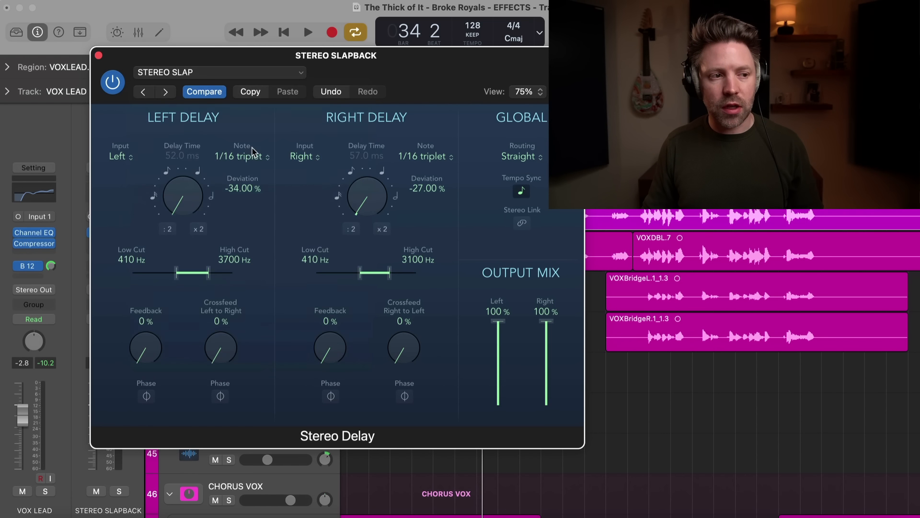
{"action": "left_click", "coordinate": [521, 193]}
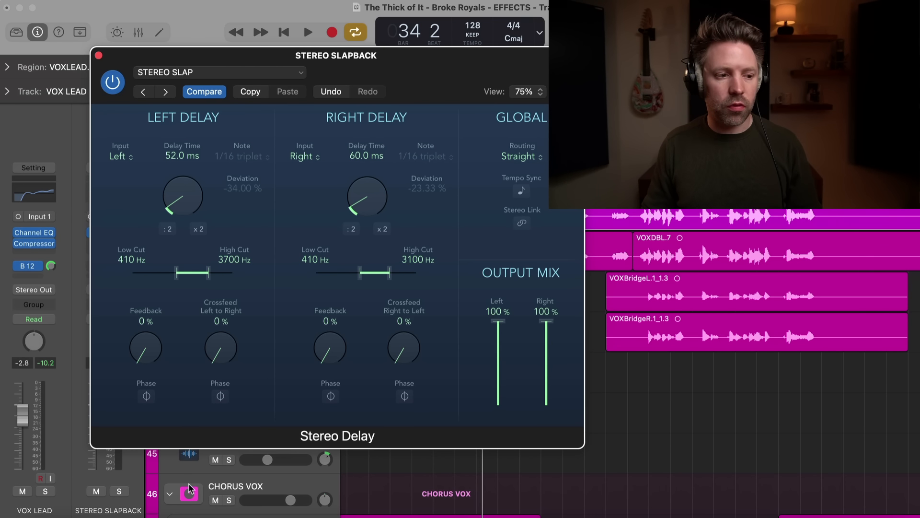
Audition STEREO SLAPBACK soloed, close the Stereo Delay window, and stop playback with the solo off again.
{"action": "left_click", "coordinate": [118, 491]}
{"action": "key", "text": "space"}
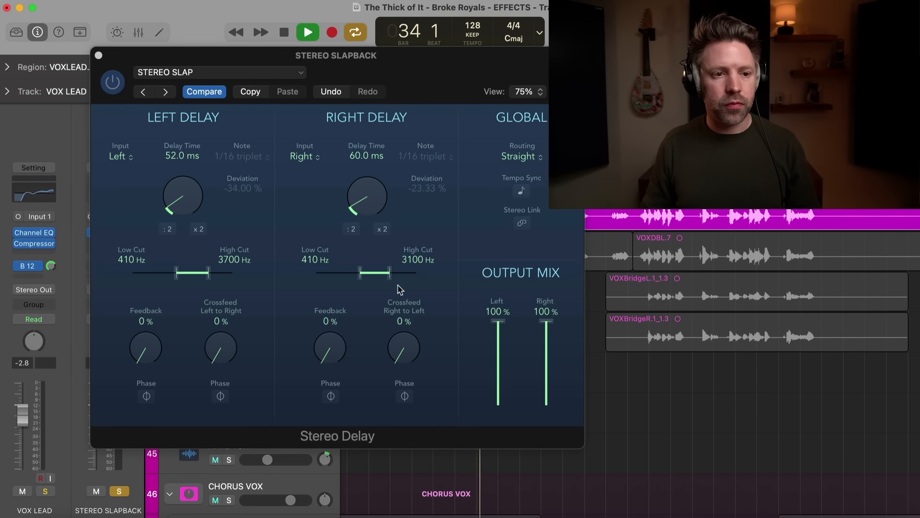
{"action": "left_click_drag", "start_coordinate": [334, 76], "coordinate": [290, 77]}
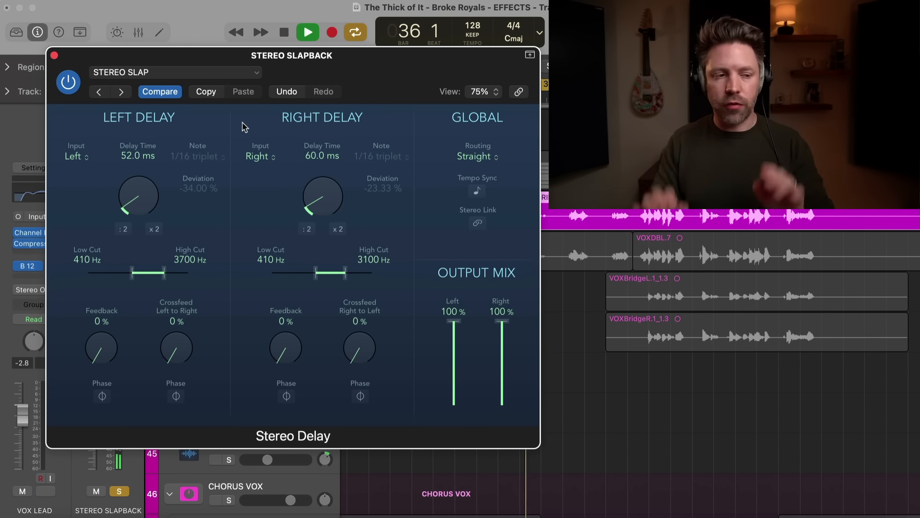
{"action": "left_click", "coordinate": [54, 55]}
{"action": "key", "text": "space"}
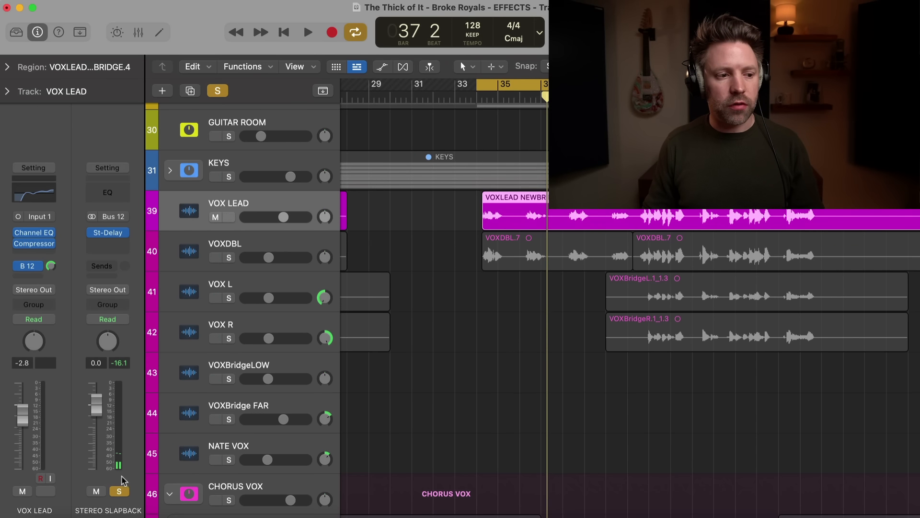
{"action": "left_click", "coordinate": [120, 491]}
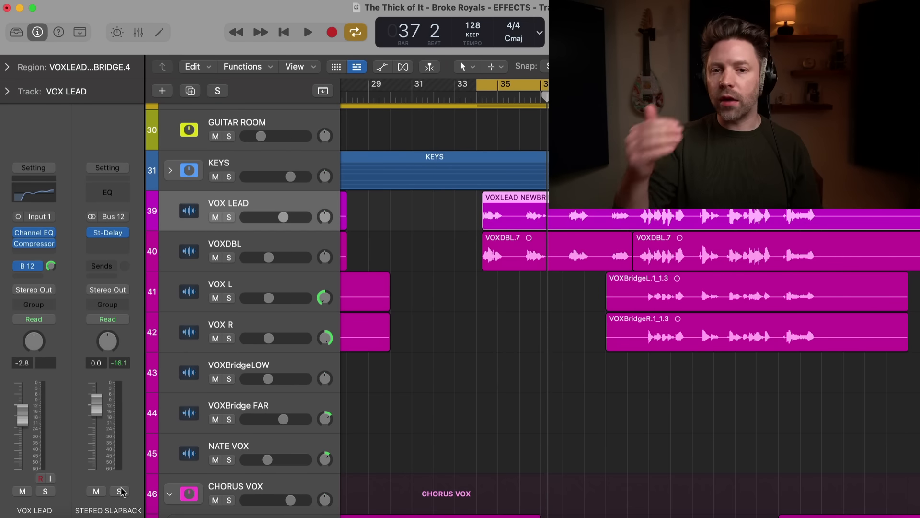
Play the full mix and balance the STEREO SLAPBACK fader under the vocal at -11.8 dB.
{"action": "key", "text": "space"}
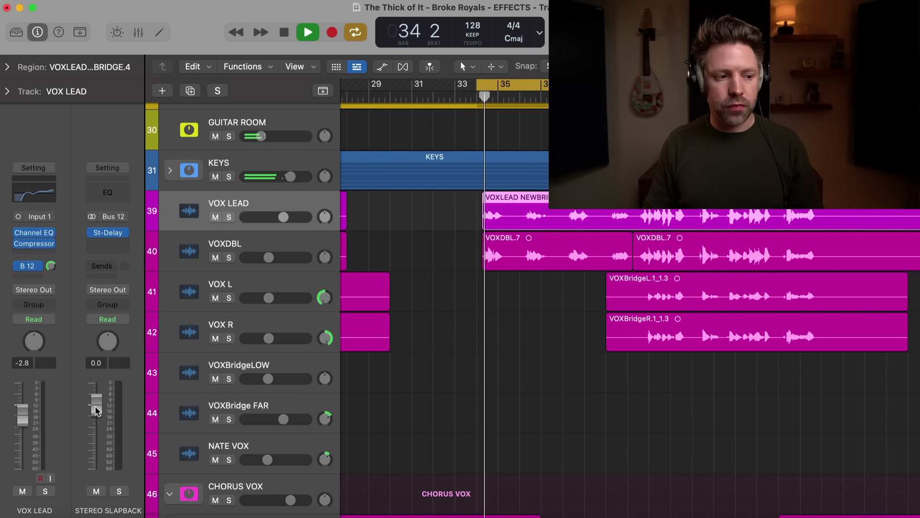
{"action": "left_click_drag", "start_coordinate": [97, 408], "coordinate": [96, 494]}
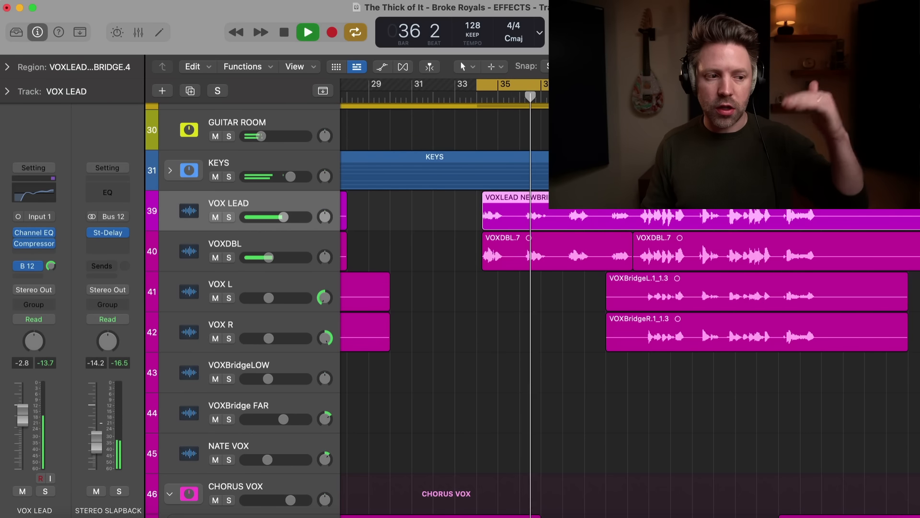
{"action": "left_click_drag", "start_coordinate": [97, 459], "coordinate": [96, 437]}
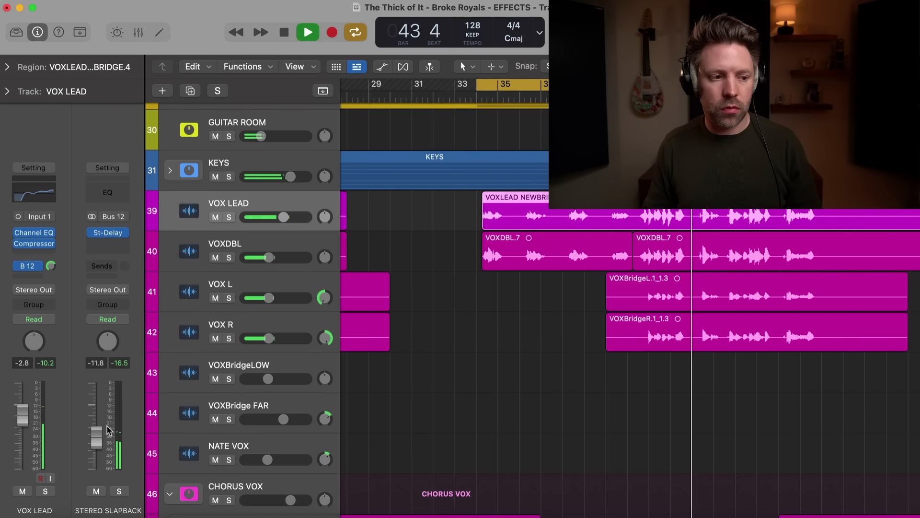
Compare the vocal in the mix with STEREO SLAPBACK muted and unmuted, replaying the section from bar 34.
{"action": "left_click", "coordinate": [96, 491]}
{"action": "left_click", "coordinate": [97, 491]}
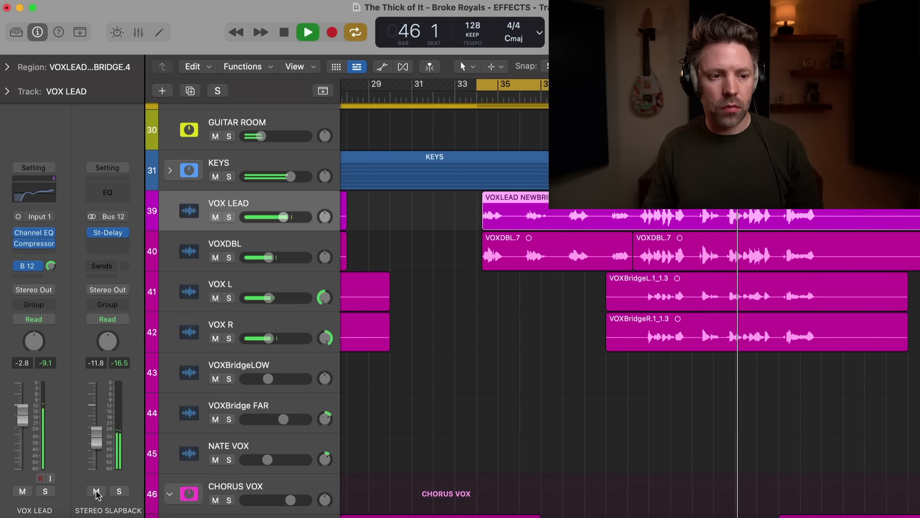
{"action": "key", "text": "space"}
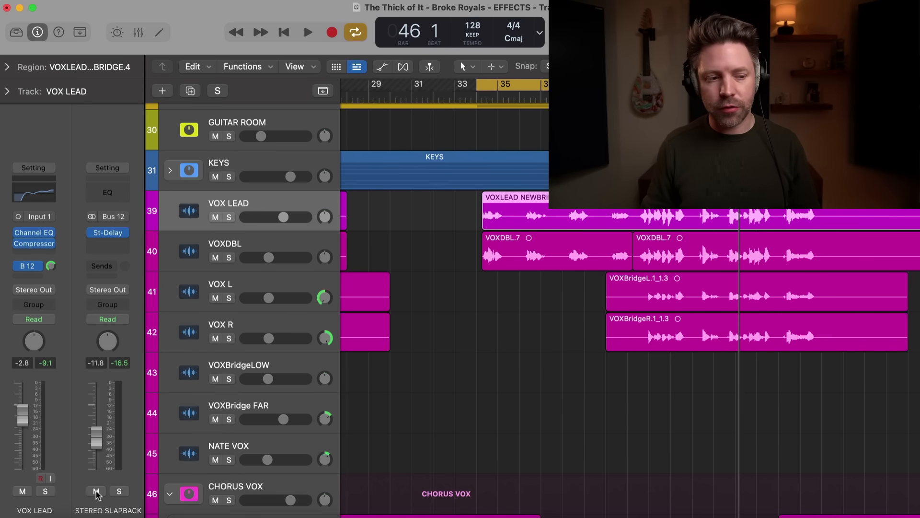
{"action": "key", "text": "space"}
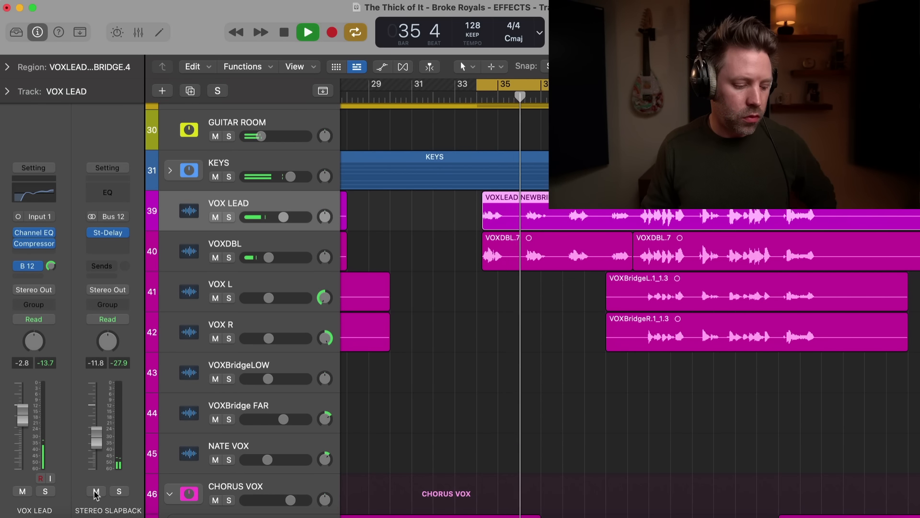
{"action": "left_click", "coordinate": [96, 491]}
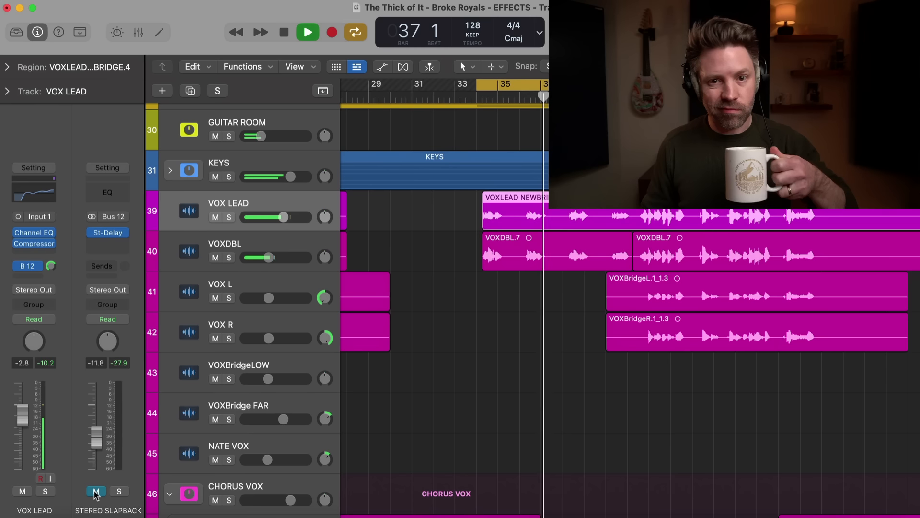
{"action": "left_click", "coordinate": [94, 491]}
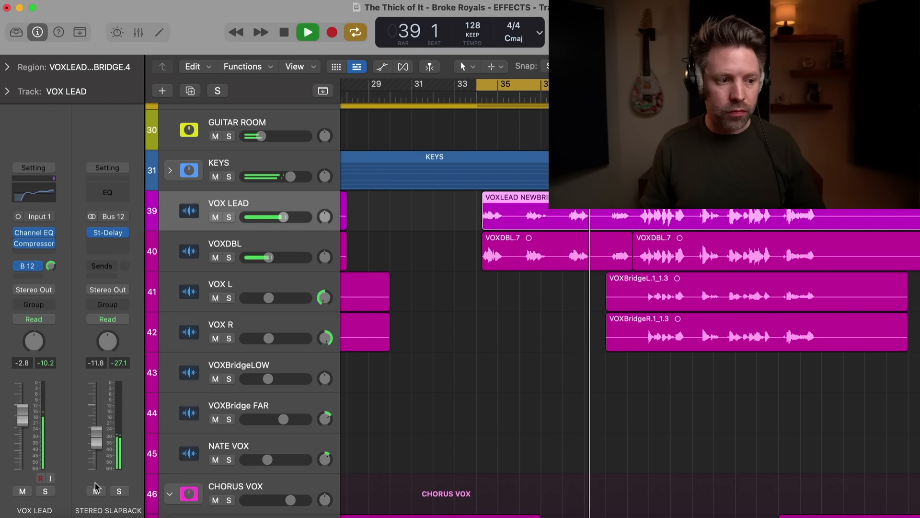
{"action": "left_click", "coordinate": [96, 491]}
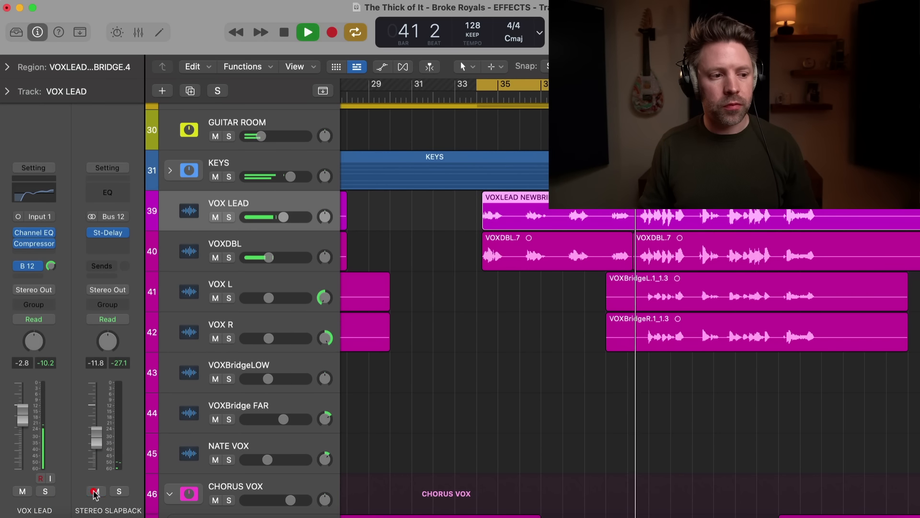
{"action": "left_click", "coordinate": [96, 491]}
{"action": "key", "text": "space"}
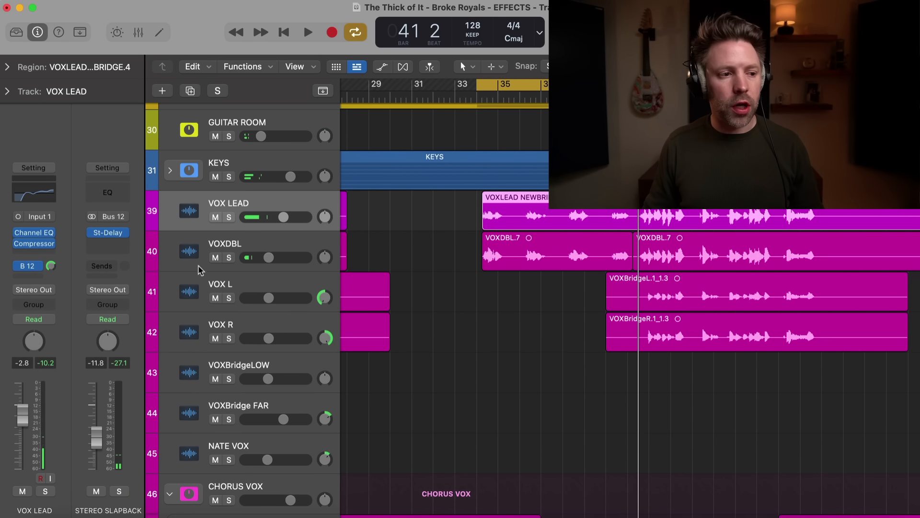
Add a second send to VOX LEAD on Bus 13 and raise its level.
{"action": "left_click", "coordinate": [41, 280]}
{"action": "mouse_move", "coordinate": [79, 298]}
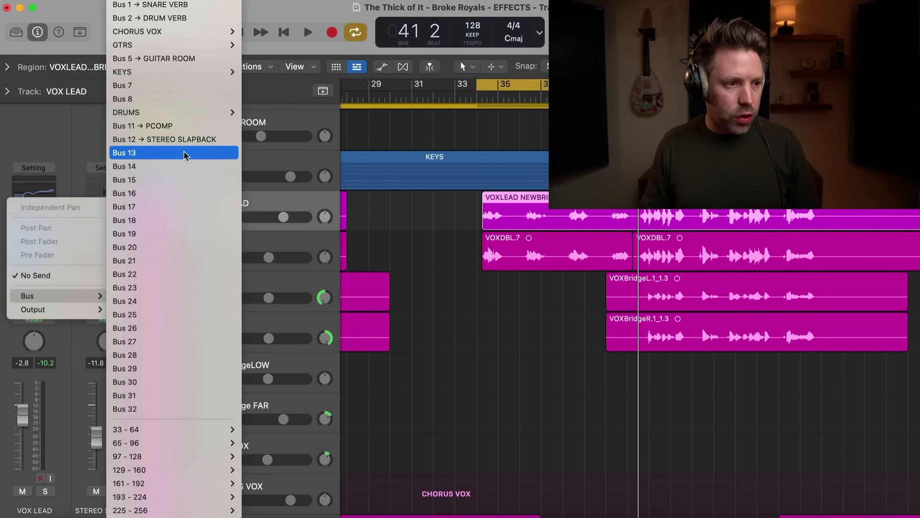
{"action": "left_click", "coordinate": [185, 154]}
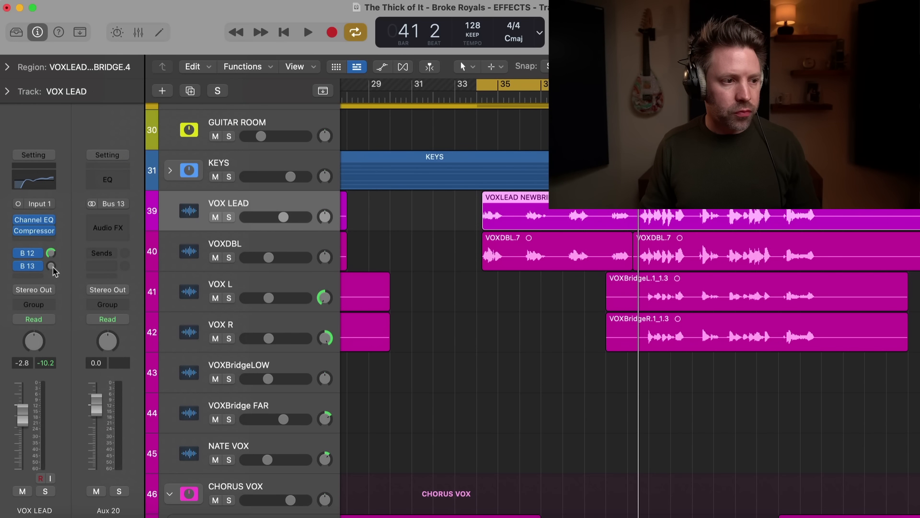
Insert a Tape Delay on the new Bus 13 aux and switch the aux channel to mono.
{"action": "left_click", "coordinate": [109, 218]}
{"action": "mouse_move", "coordinate": [132, 327]}
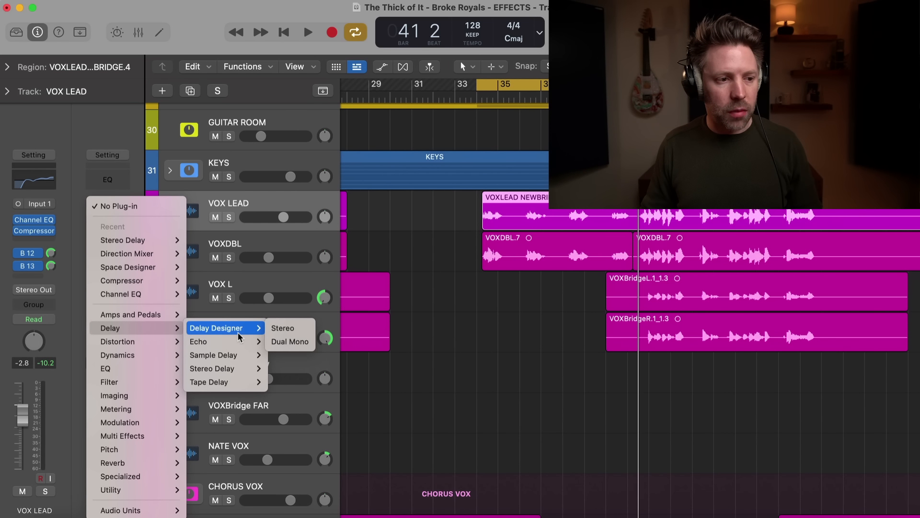
{"action": "mouse_move", "coordinate": [242, 389]}
{"action": "left_click", "coordinate": [288, 383]}
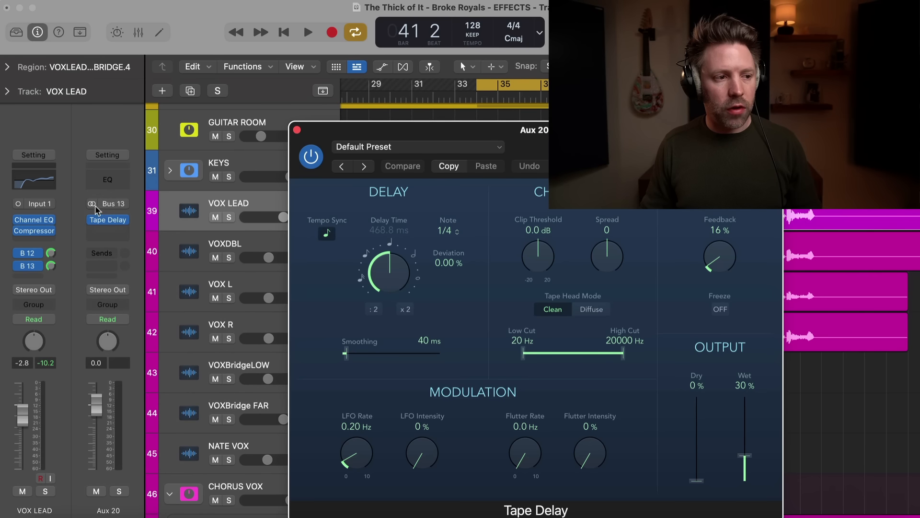
{"action": "left_click", "coordinate": [95, 205]}
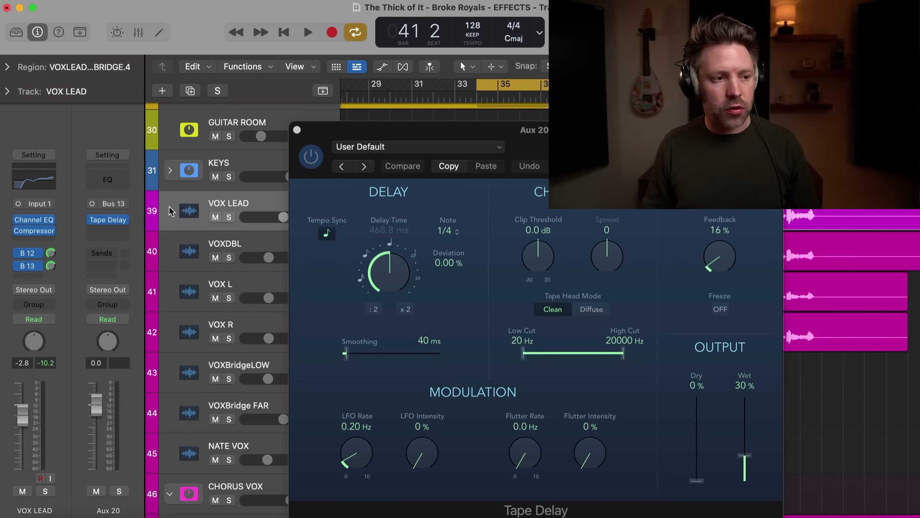
Name the Bus 13 aux channel SLAP.
{"action": "double_click", "coordinate": [109, 511]}
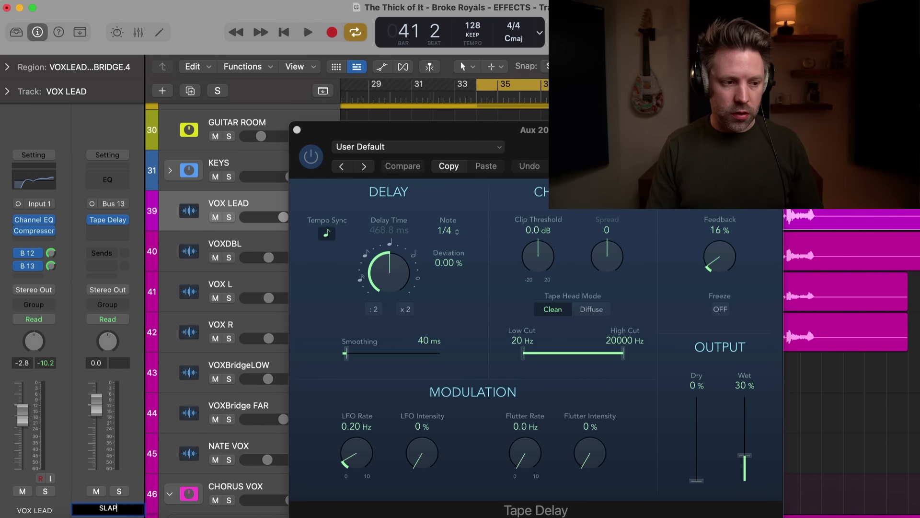
{"action": "key", "text": "Return"}
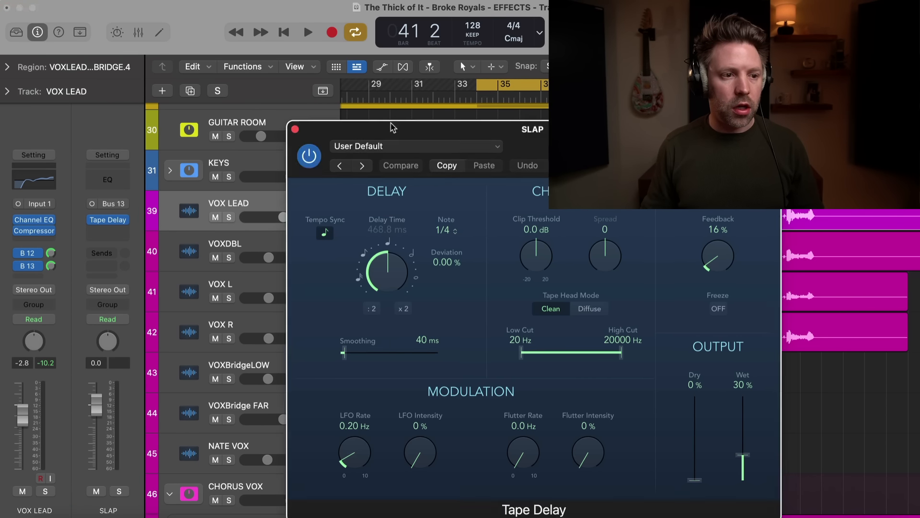
Turn off Tempo Sync in the SLAP Tape Delay, with the delay time at 84.1 ms and Wet at 50%.
{"action": "left_click_drag", "start_coordinate": [411, 129], "coordinate": [277, 105]}
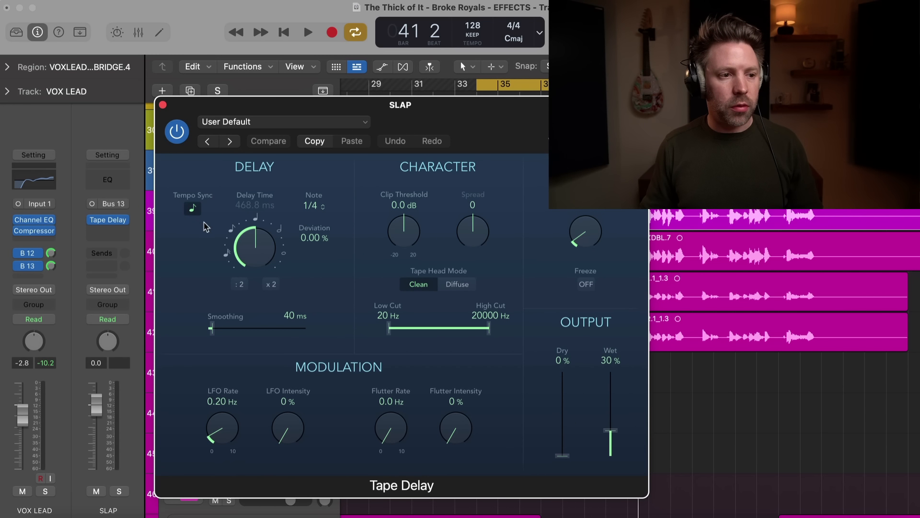
{"action": "left_click", "coordinate": [192, 209]}
{"action": "left_click_drag", "start_coordinate": [253, 256], "coordinate": [259, 270]}
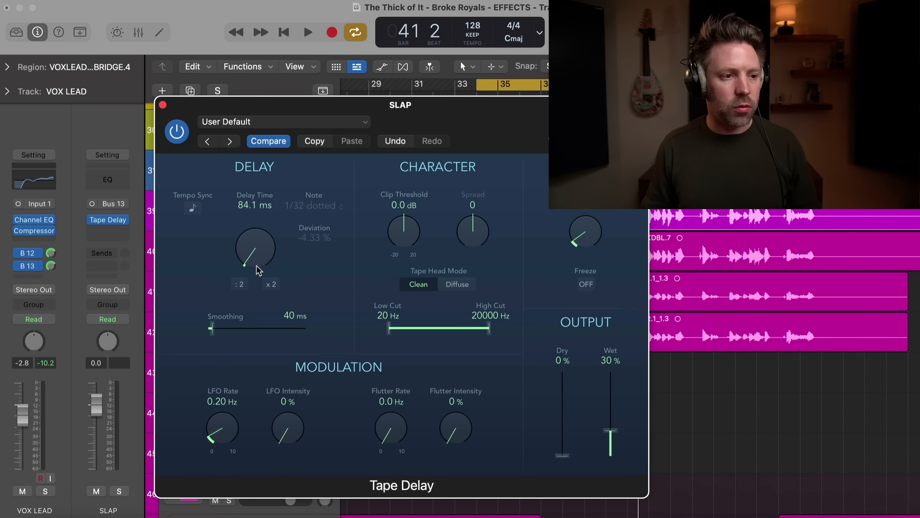
{"action": "left_click_drag", "start_coordinate": [199, 105], "coordinate": [233, 100]}
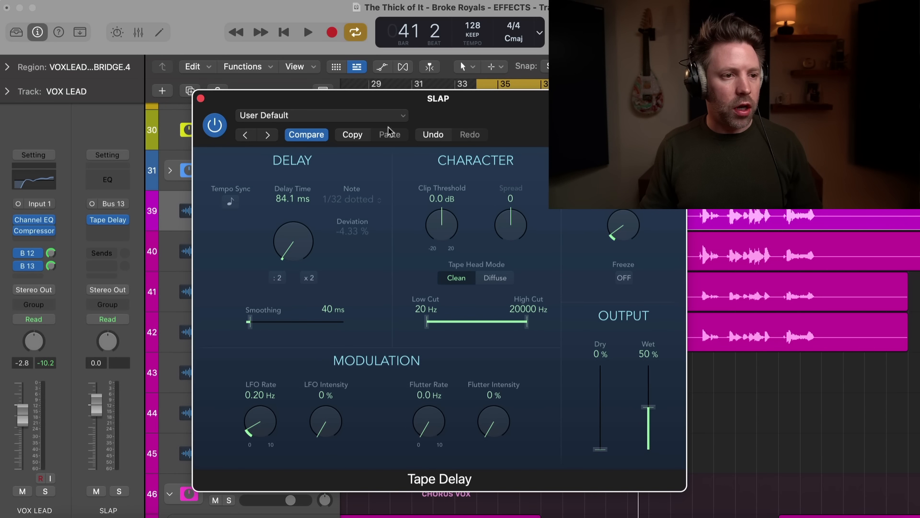
{"action": "left_click_drag", "start_coordinate": [389, 105], "coordinate": [408, 101]}
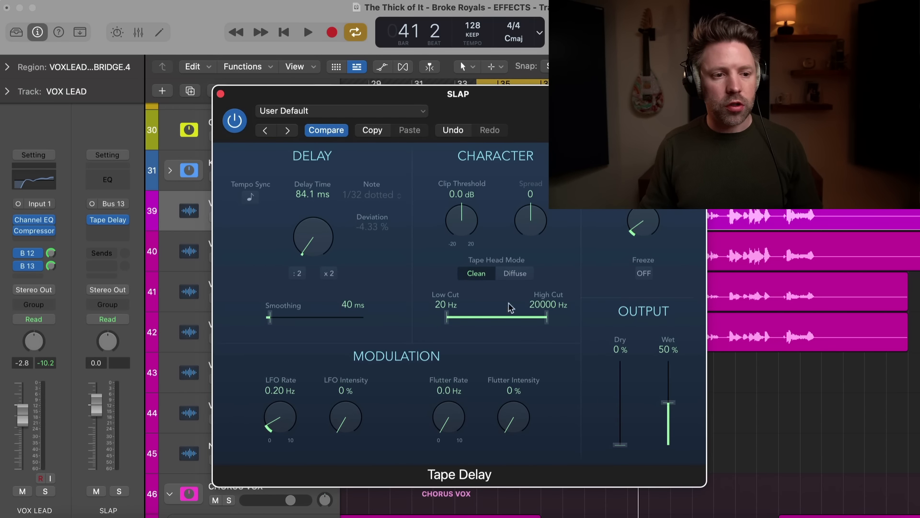
{"action": "left_click_drag", "start_coordinate": [513, 107], "coordinate": [452, 103]}
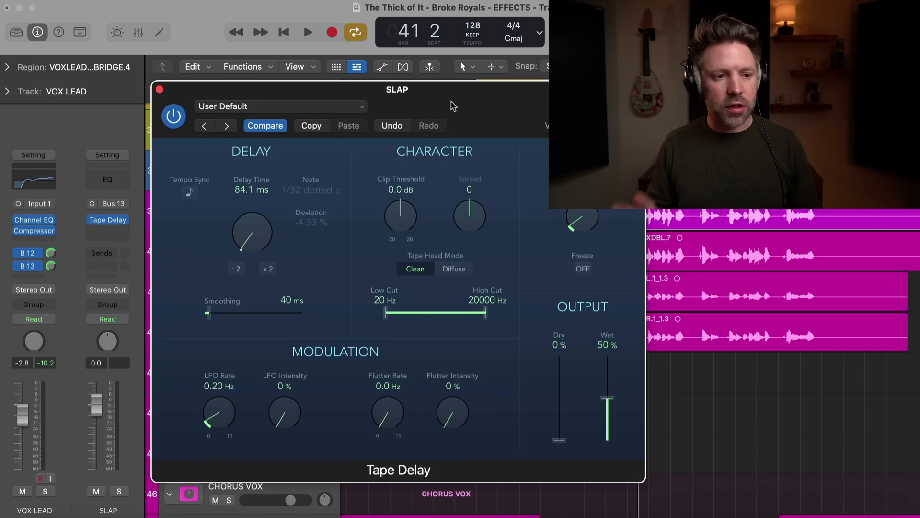
Play VOX LEAD soloed from bar 34 to hear the slap delay, and bring the full mix back in.
{"action": "key", "text": "ctrl+s"}
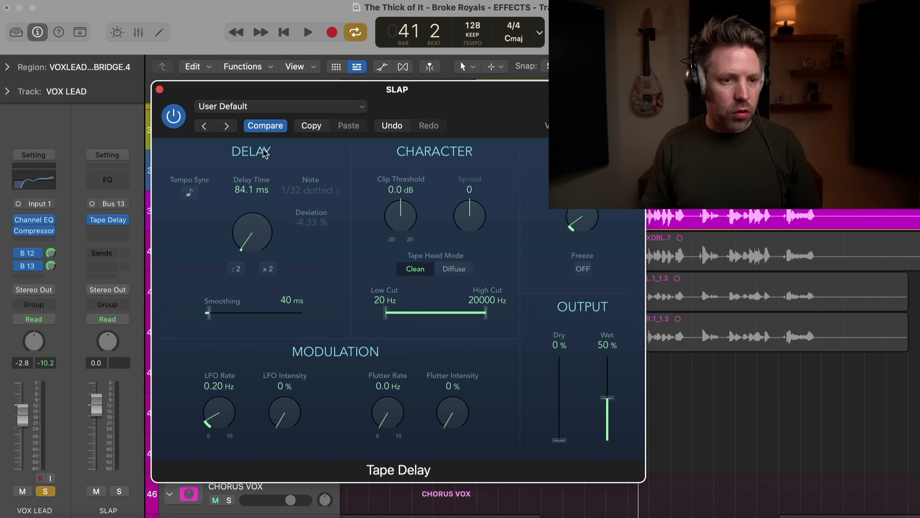
{"action": "key", "text": "space"}
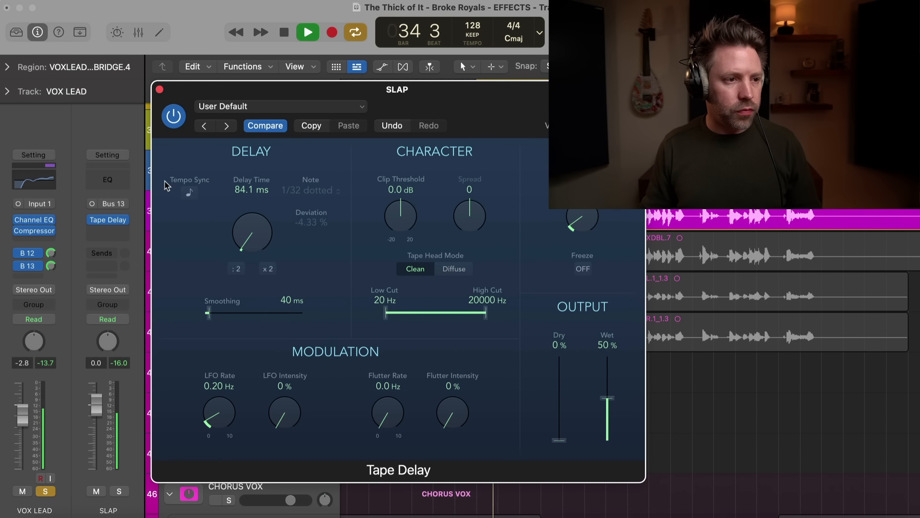
{"action": "key", "text": "s"}
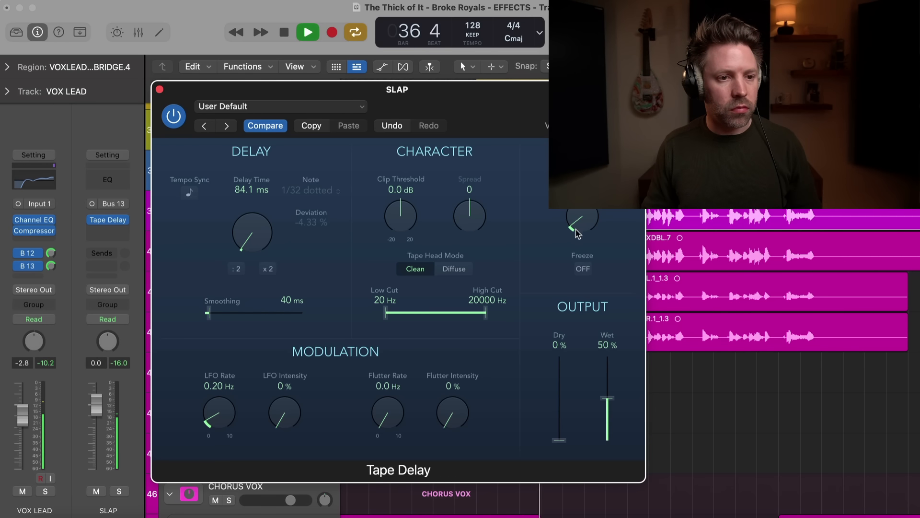
During playback, set the Tape Delay to 5% feedback, 75.6 ms delay time, 340 Hz Low Cut and 10600 Hz High Cut.
{"action": "left_click_drag", "start_coordinate": [517, 121], "coordinate": [449, 123]}
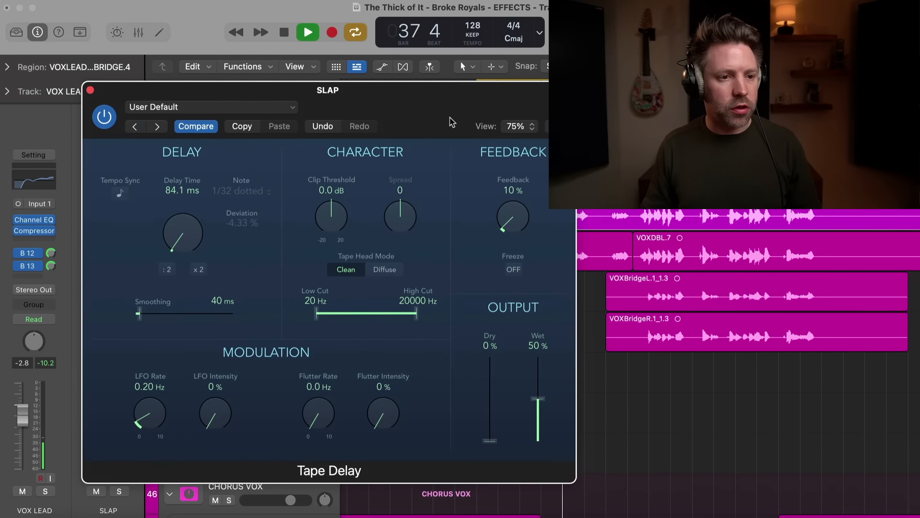
{"action": "left_click_drag", "start_coordinate": [514, 218], "coordinate": [514, 219]}
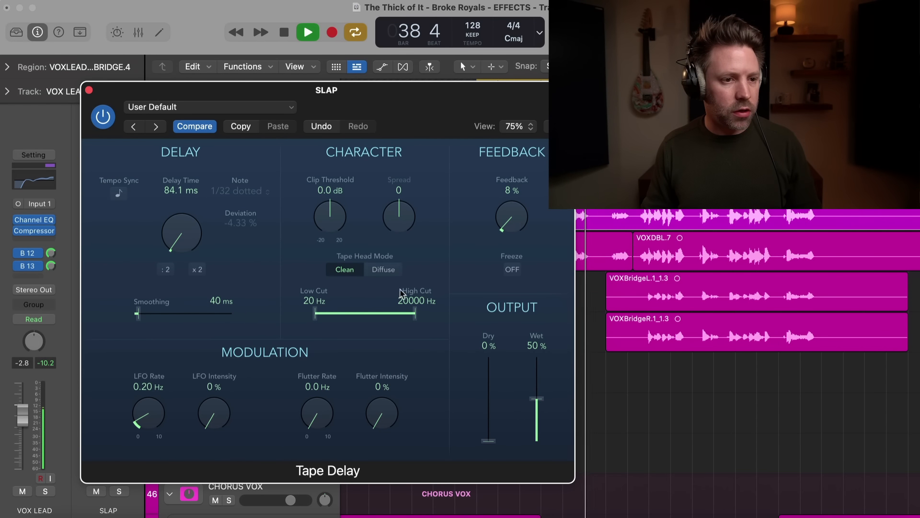
{"action": "left_click_drag", "start_coordinate": [514, 223], "coordinate": [513, 230]}
{"action": "left_click_drag", "start_coordinate": [178, 233], "coordinate": [178, 232]}
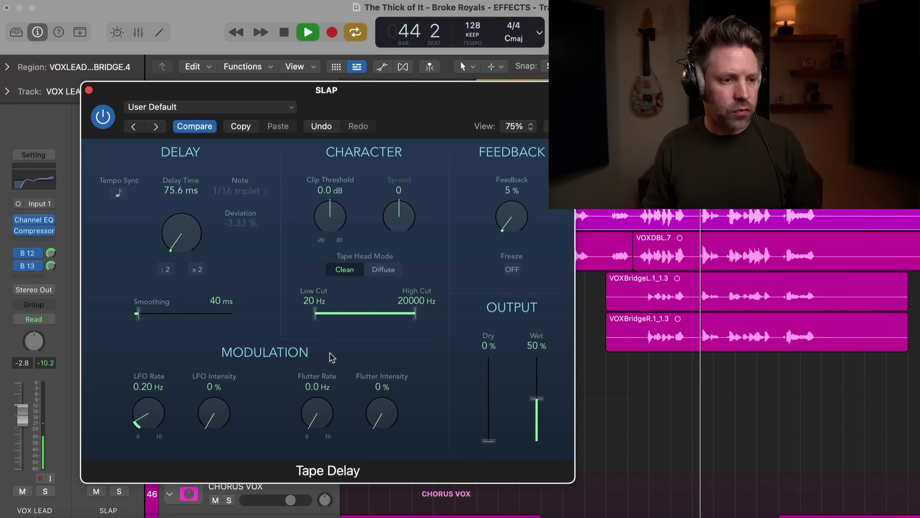
{"action": "left_click_drag", "start_coordinate": [314, 317], "coordinate": [340, 318]}
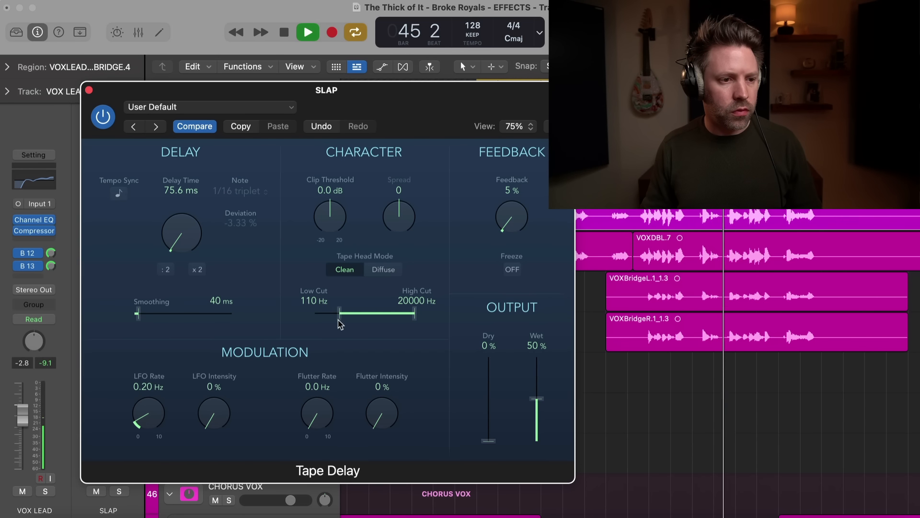
{"action": "left_click_drag", "start_coordinate": [415, 316], "coordinate": [355, 320]}
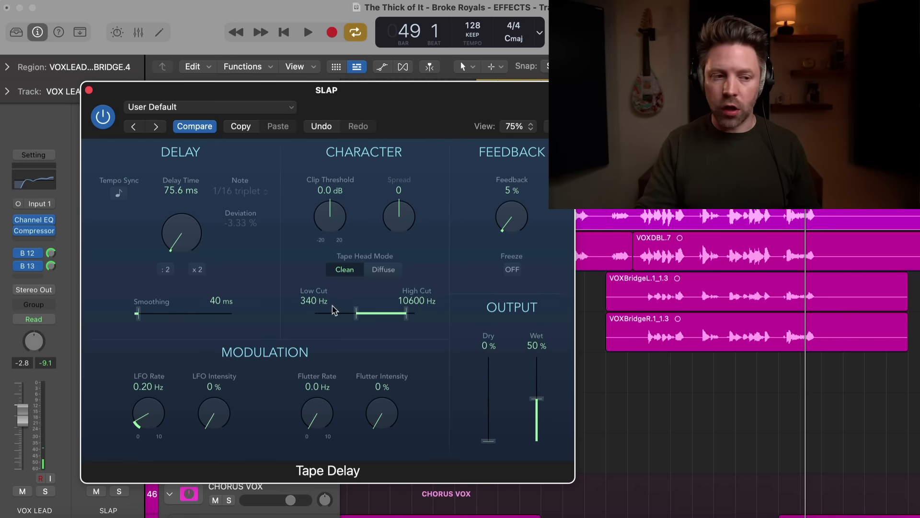
Replay the full mix from bar 34, close the Tape Delay and lower the SLAP fader to -13.8 dB.
{"action": "key", "text": "space"}
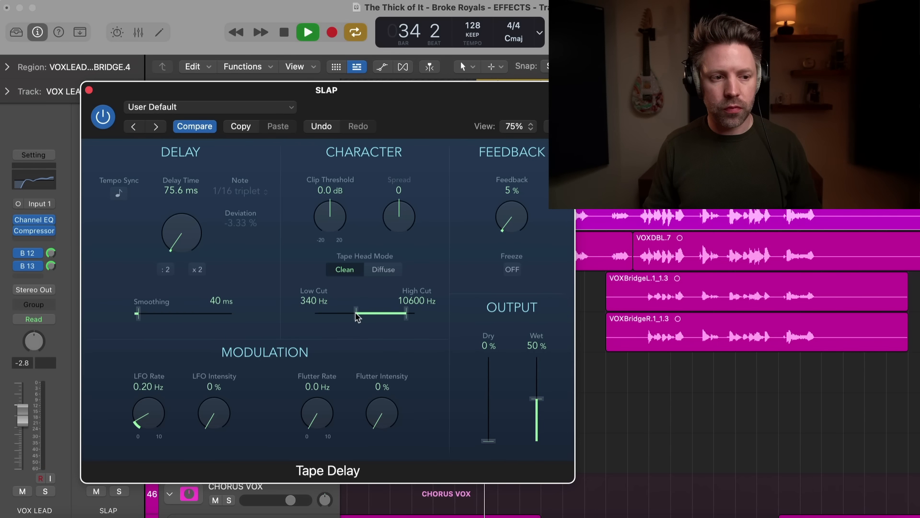
{"action": "left_click", "coordinate": [89, 91]}
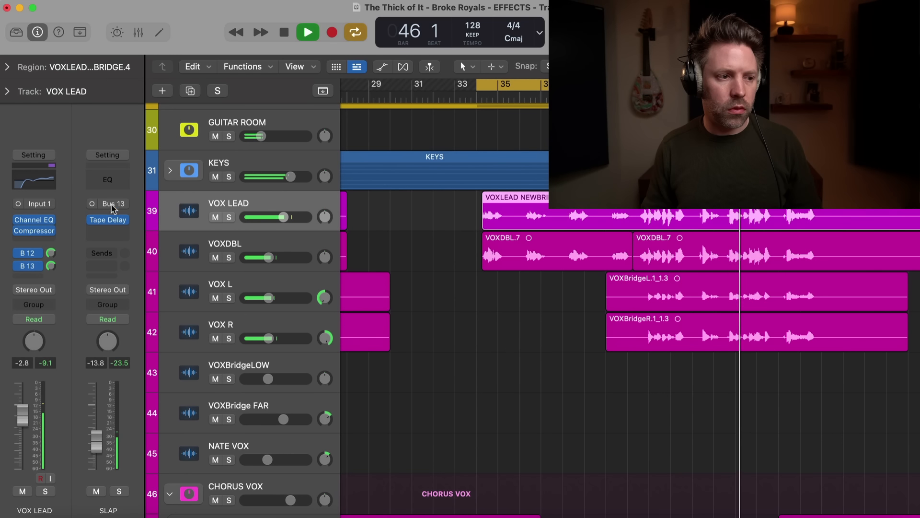
{"action": "key", "text": "space"}
Insert a mono Distortion plug-in after the Tape Delay on the SLAP aux.
{"action": "left_click", "coordinate": [108, 232]}
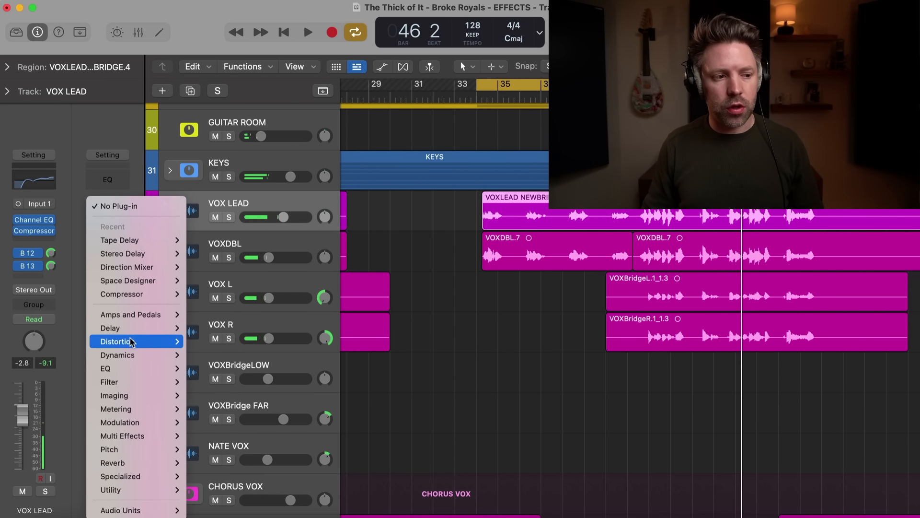
{"action": "mouse_move", "coordinate": [134, 340]}
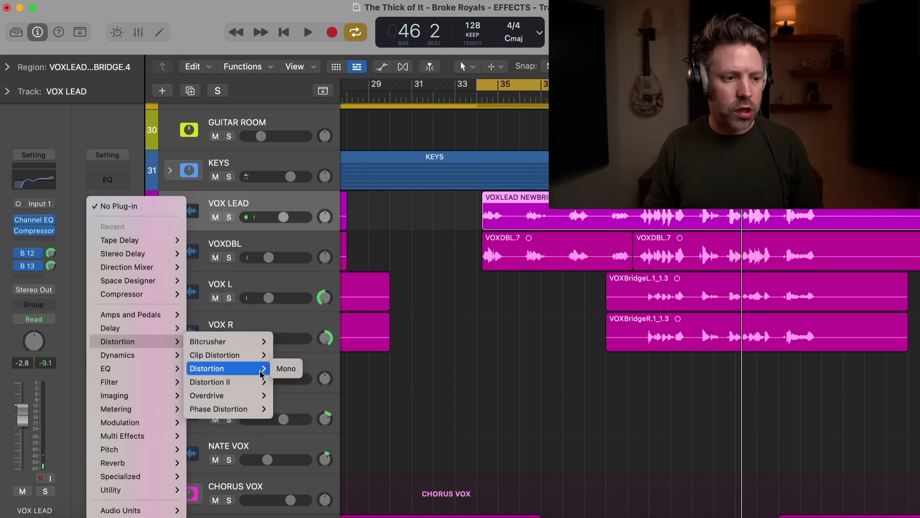
{"action": "left_click", "coordinate": [286, 369]}
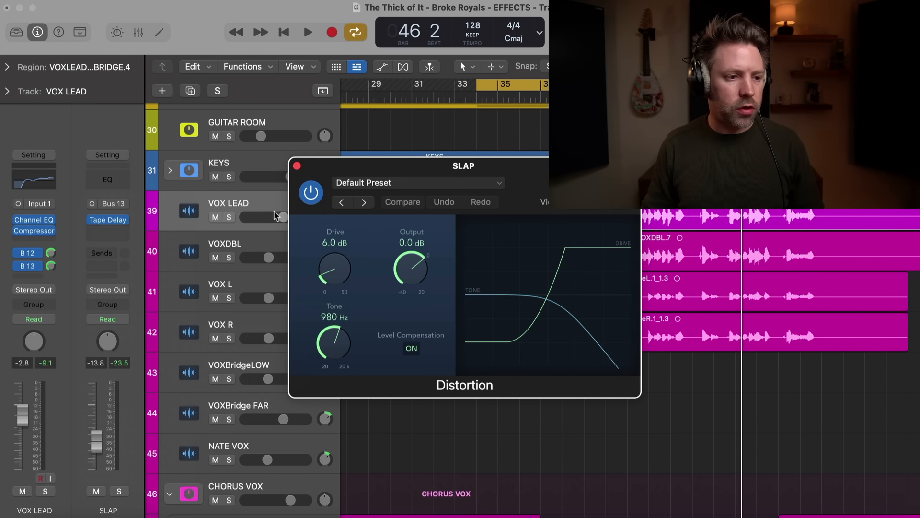
{"action": "left_click_drag", "start_coordinate": [409, 166], "coordinate": [297, 153]}
Solo the SLAP aux during playback and dial in its Distortion with 8.5 dB Drive and 2900 Hz Tone.
{"action": "key", "text": "s"}
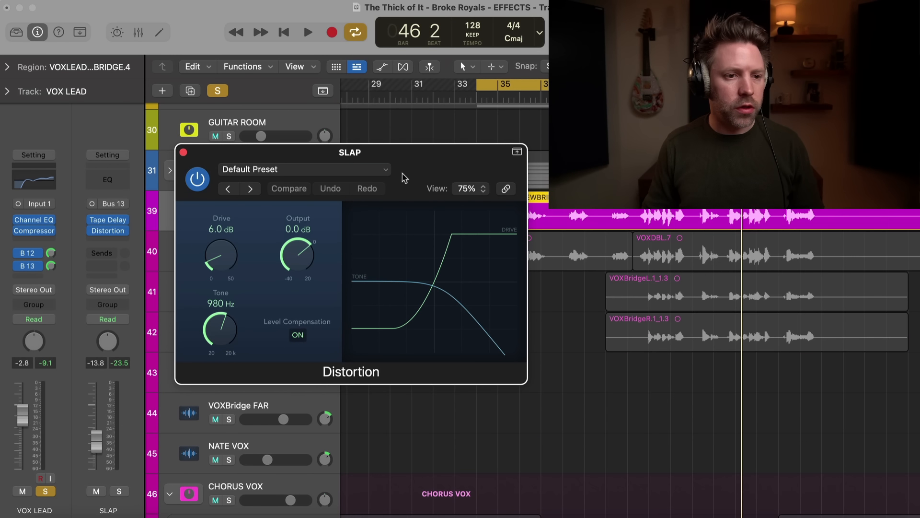
{"action": "key", "text": "space"}
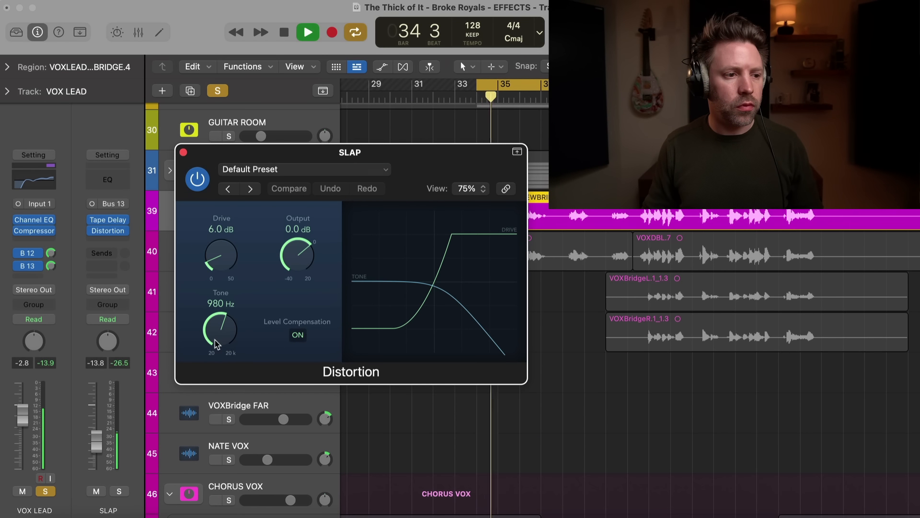
{"action": "left_click", "coordinate": [115, 491]}
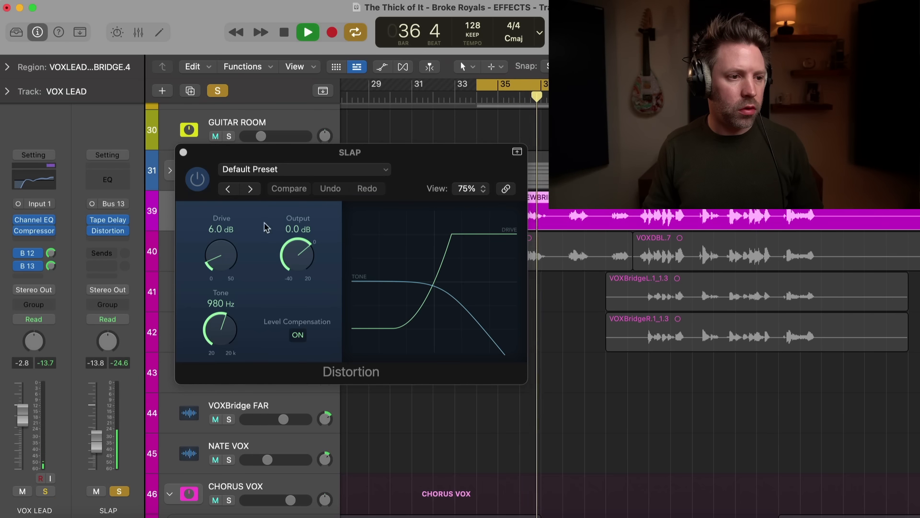
{"action": "left_click_drag", "start_coordinate": [219, 326], "coordinate": [221, 297]}
{"action": "left_click_drag", "start_coordinate": [225, 329], "coordinate": [226, 322]}
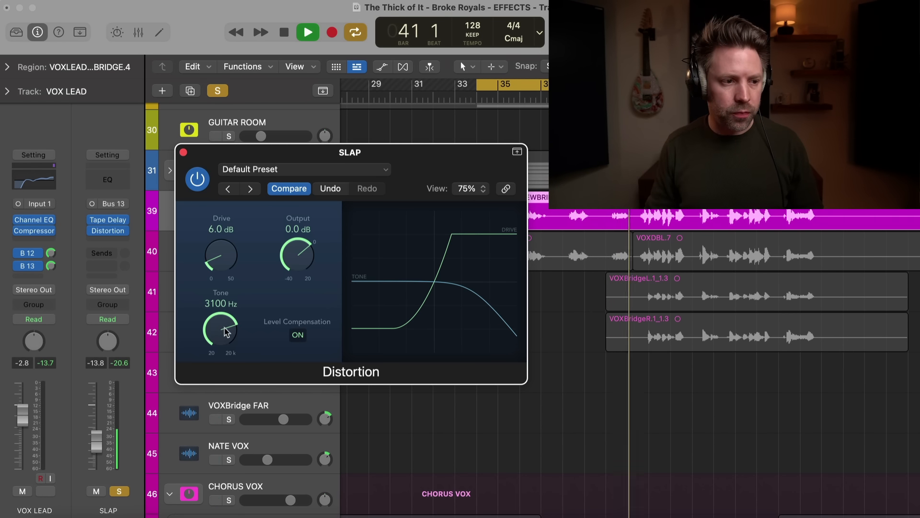
{"action": "left_click_drag", "start_coordinate": [226, 330], "coordinate": [227, 327]}
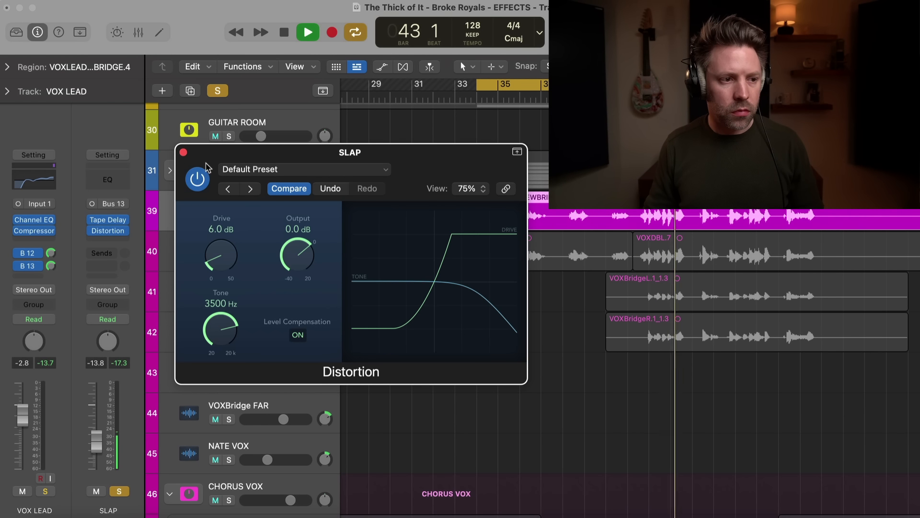
{"action": "left_click_drag", "start_coordinate": [214, 159], "coordinate": [204, 165]}
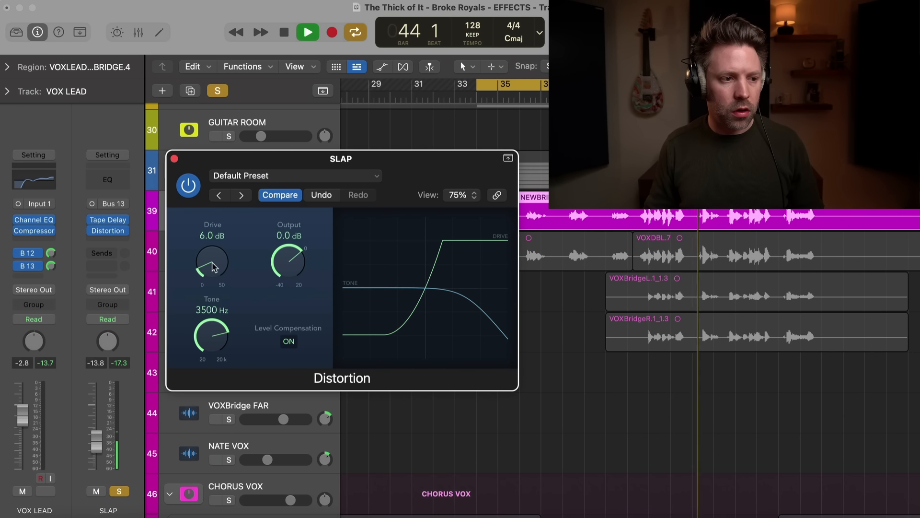
{"action": "mouse_move", "coordinate": [214, 267]}
{"action": "left_mouse_down"}
{"action": "mouse_move", "coordinate": [215, 249]}
{"action": "mouse_move", "coordinate": [215, 258]}
{"action": "left_mouse_up"}
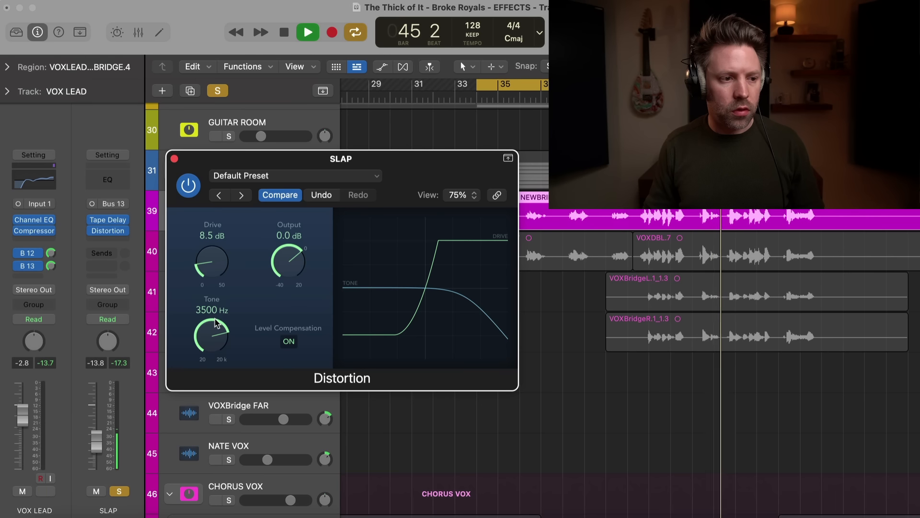
{"action": "left_click_drag", "start_coordinate": [214, 326], "coordinate": [215, 330]}
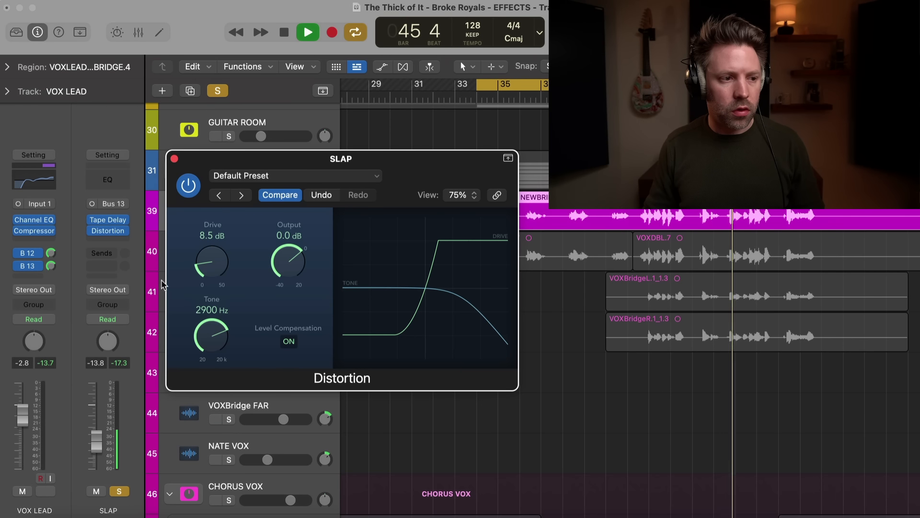
Raise the Low Cut of the SLAP Tape Delay slightly and close the plug-in.
{"action": "left_click", "coordinate": [114, 220]}
{"action": "left_click_drag", "start_coordinate": [357, 319], "coordinate": [367, 320]}
{"action": "left_click", "coordinate": [90, 91]}
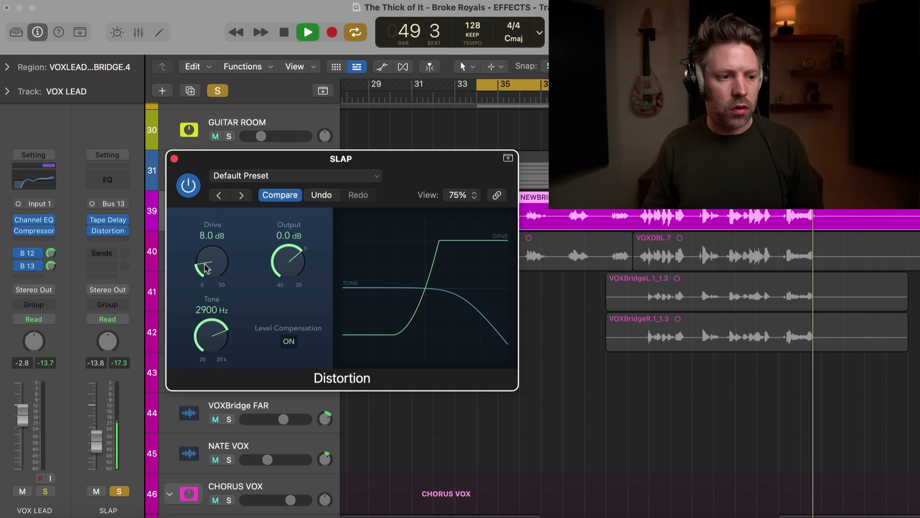
Set the Distortion Drive to 8.0 dB and Tone to 5300 Hz, and clear the solo to return to the full mix.
{"action": "left_click_drag", "start_coordinate": [211, 324], "coordinate": [214, 323]}
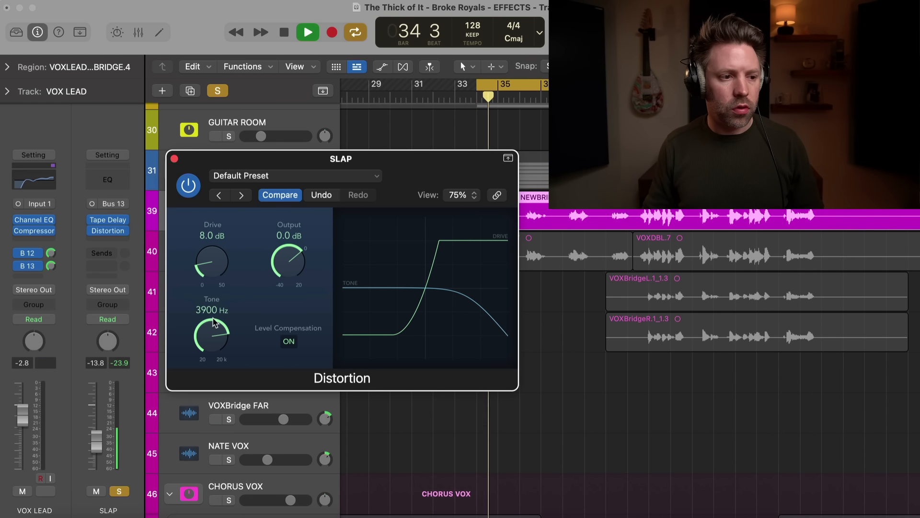
{"action": "left_click", "coordinate": [175, 159]}
{"action": "left_click", "coordinate": [45, 490]}
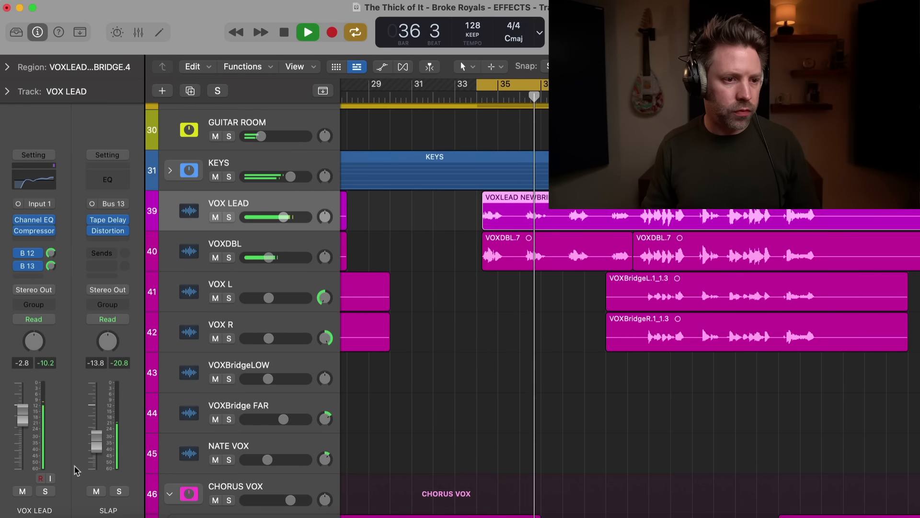
Lower the SLAP Distortion's Output to -2.0 dB while the full mix plays, and close the plug-in.
{"action": "left_click", "coordinate": [114, 231]}
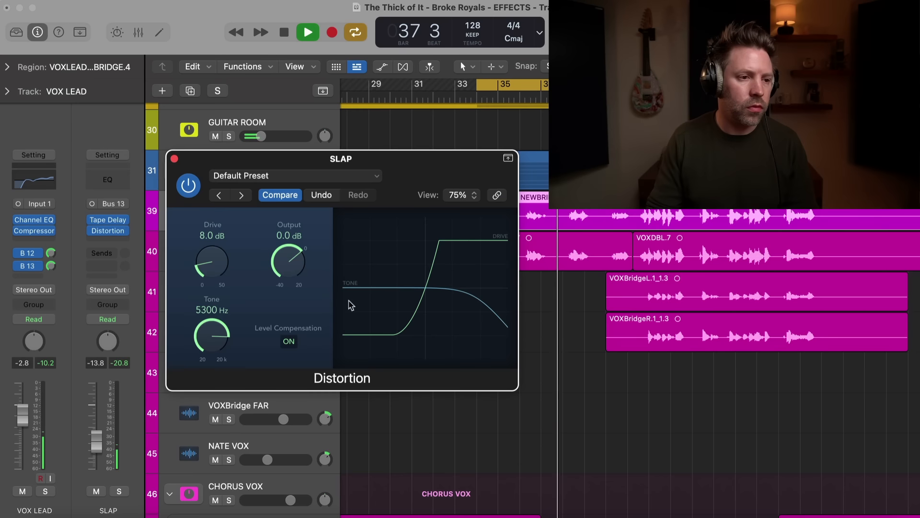
{"action": "left_click_drag", "start_coordinate": [286, 259], "coordinate": [282, 262]}
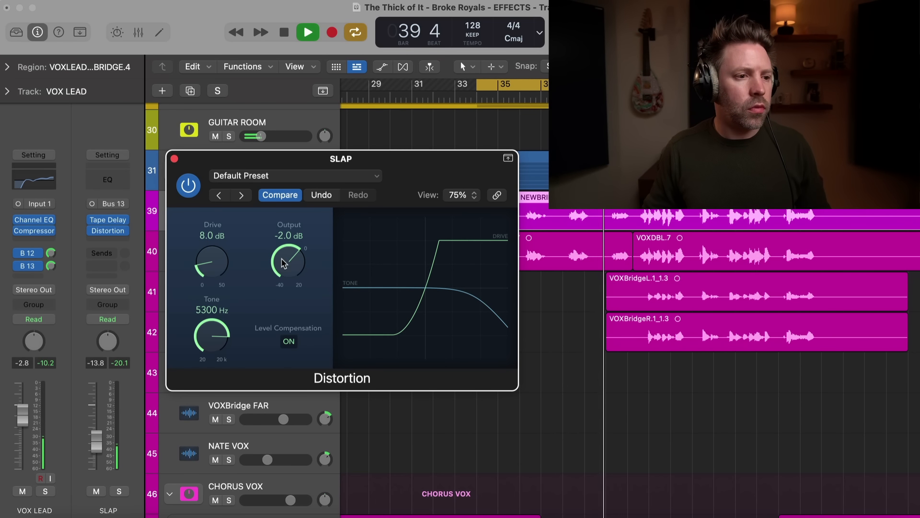
{"action": "left_click", "coordinate": [174, 159]}
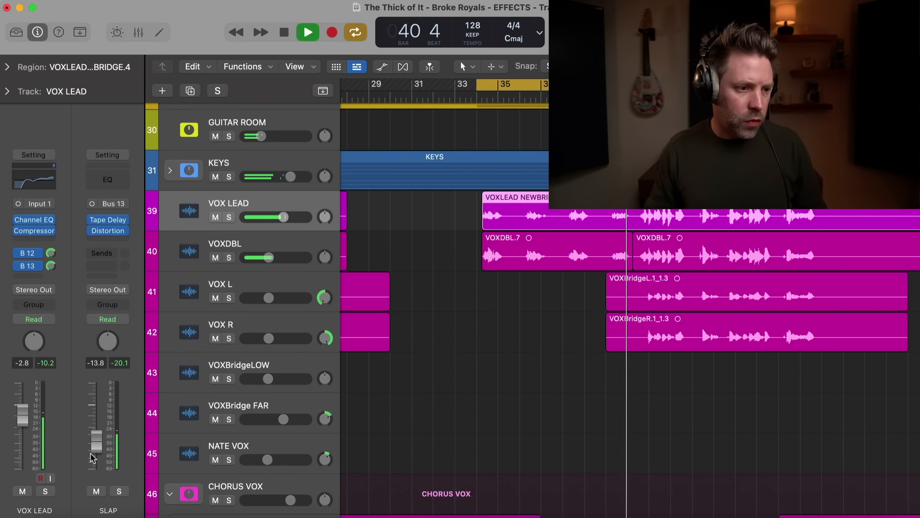
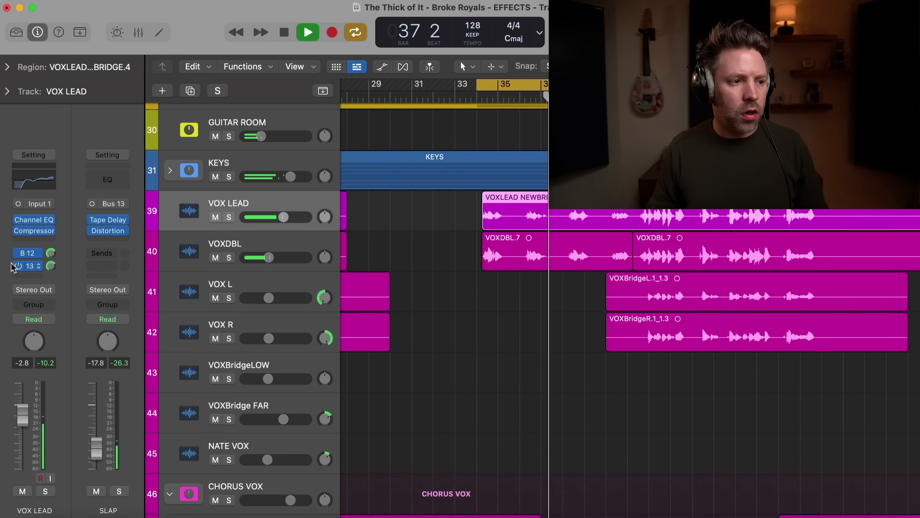
Compare the playing mix with and without VOX LEAD's Bus 12 and Bus 13 sends.
{"action": "key", "text": "space"}
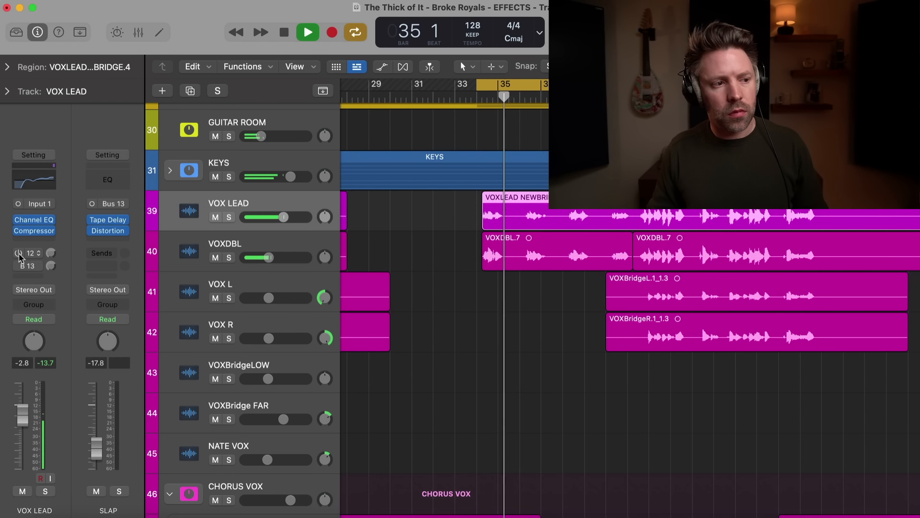
{"action": "left_click_drag", "start_coordinate": [19, 253], "coordinate": [20, 267]}
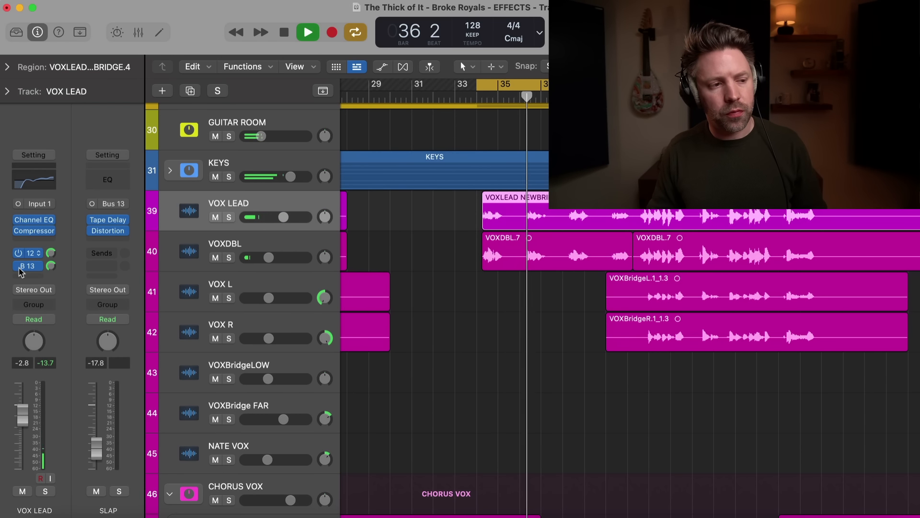
{"action": "key", "text": "space"}
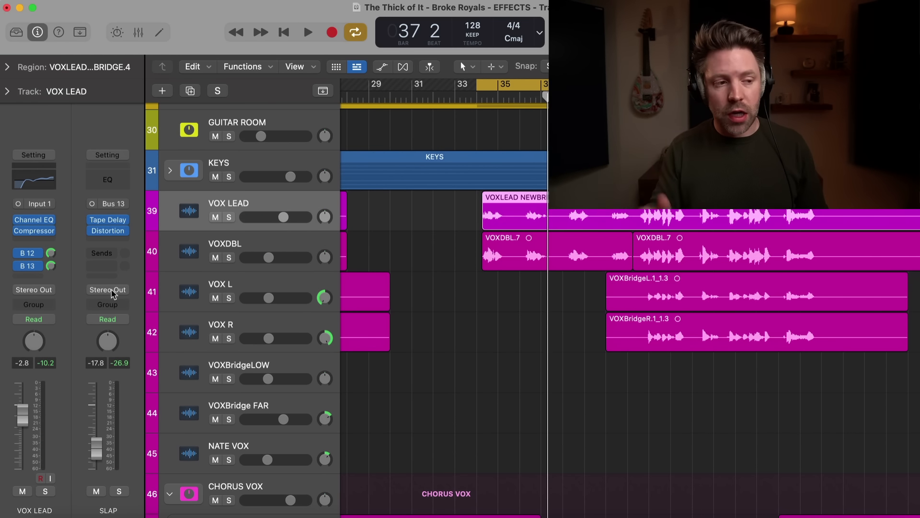
Add a Bus 14 send at 0.0 dB to VOX LEAD and name its aux PLATE.
{"action": "left_click", "coordinate": [40, 280]}
{"action": "mouse_move", "coordinate": [58, 296]}
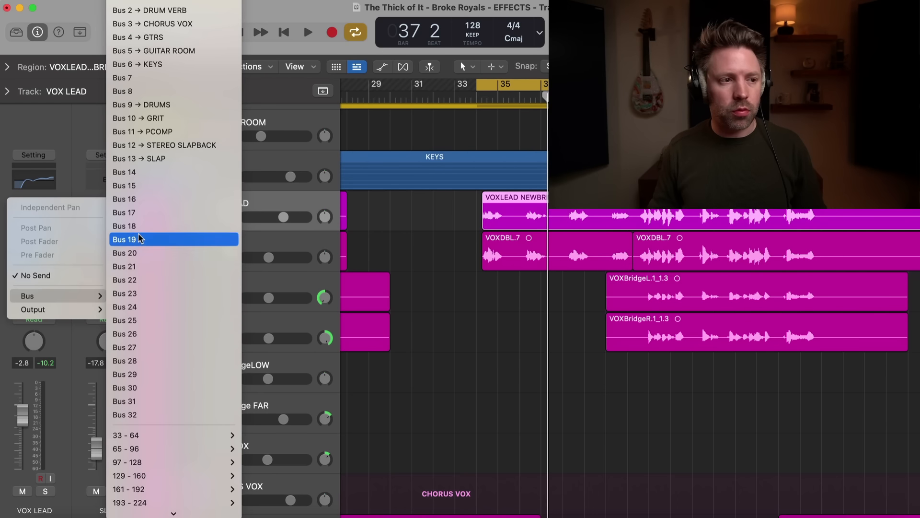
{"action": "left_click", "coordinate": [165, 172]}
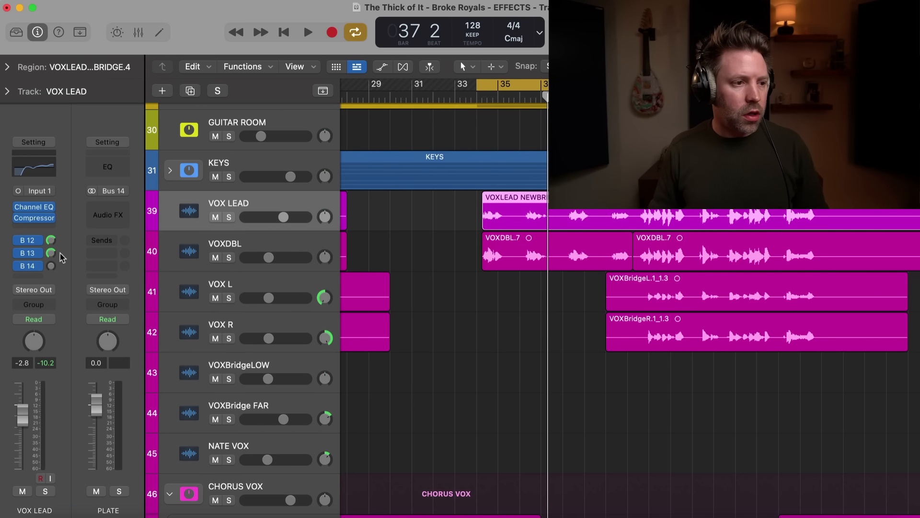
Insert a stereo Space Designer reverb on the PLATE aux.
{"action": "left_click", "coordinate": [117, 211]}
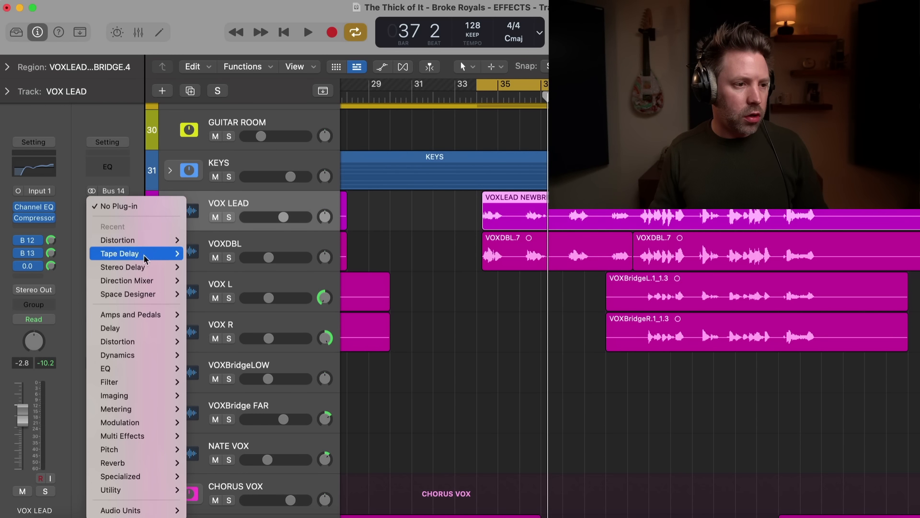
{"action": "mouse_move", "coordinate": [165, 295]}
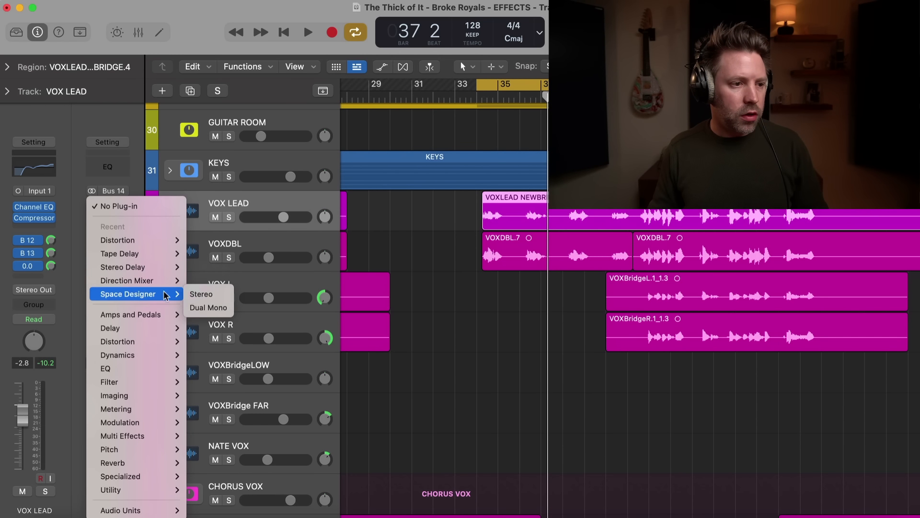
{"action": "left_click", "coordinate": [202, 294]}
{"action": "left_click_drag", "start_coordinate": [443, 135], "coordinate": [216, 86]}
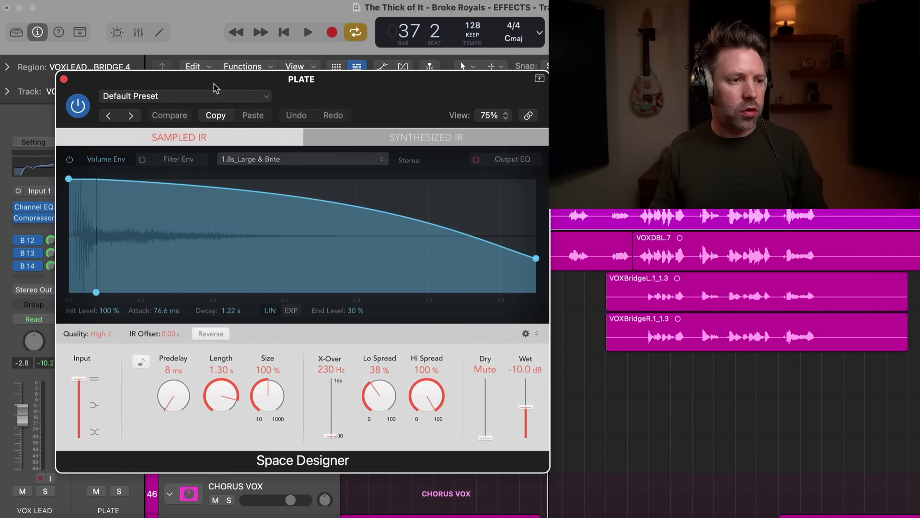
Load Space Designer's medium-space plate preset 1.3s Soft Plate and play the mix briefly to audition it.
{"action": "left_click", "coordinate": [200, 97]}
{"action": "mouse_move", "coordinate": [173, 379]}
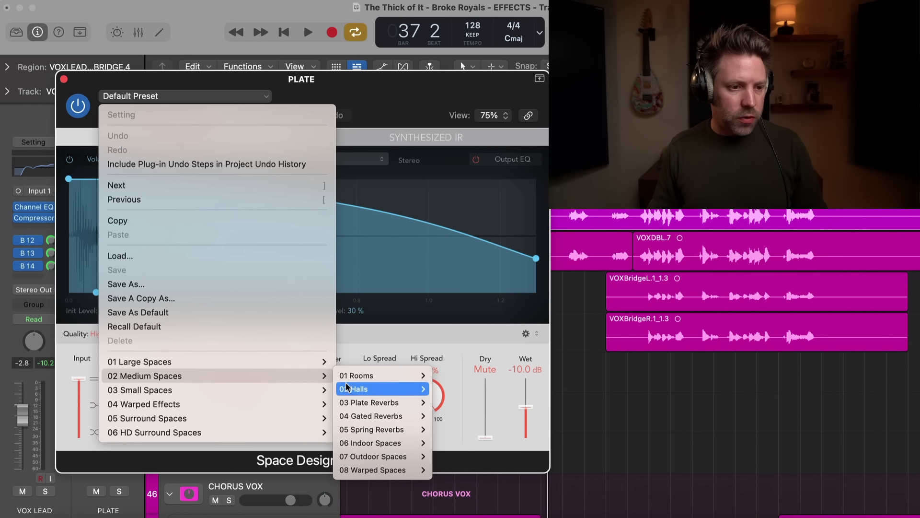
{"action": "mouse_move", "coordinate": [425, 407]}
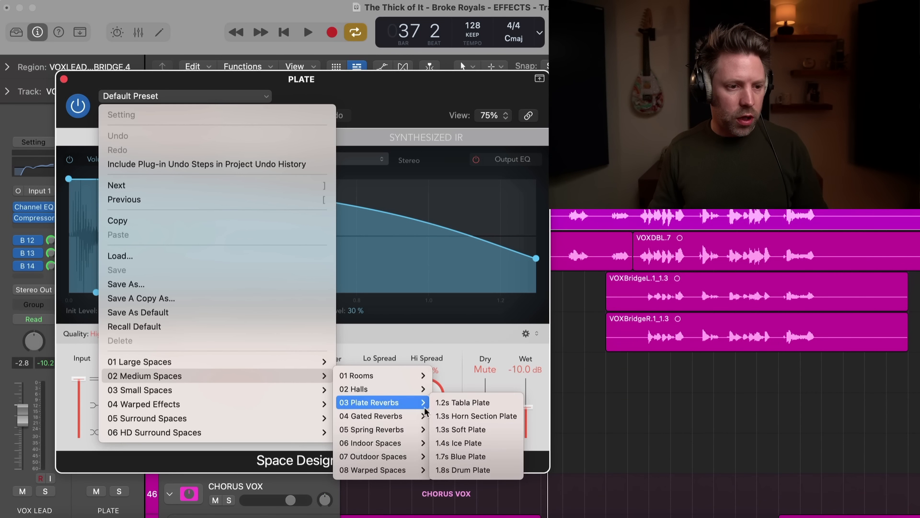
{"action": "left_click", "coordinate": [484, 430]}
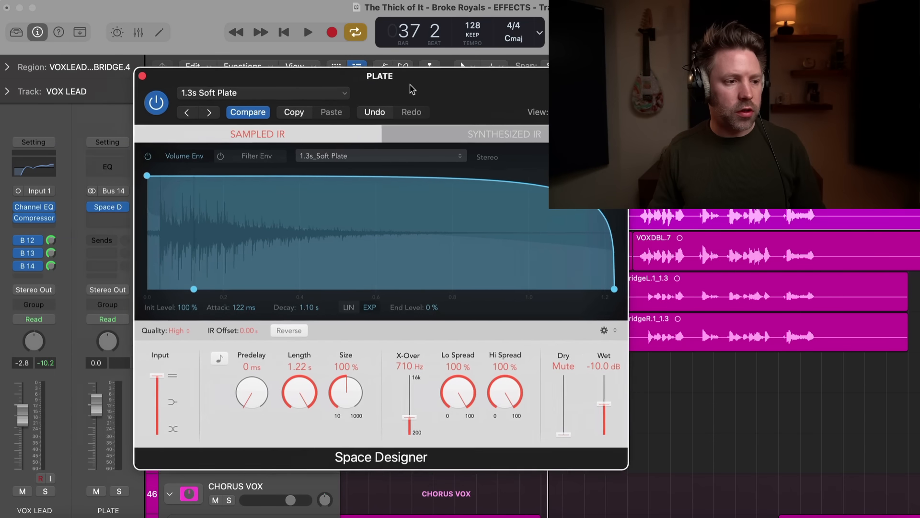
{"action": "key", "text": "space"}
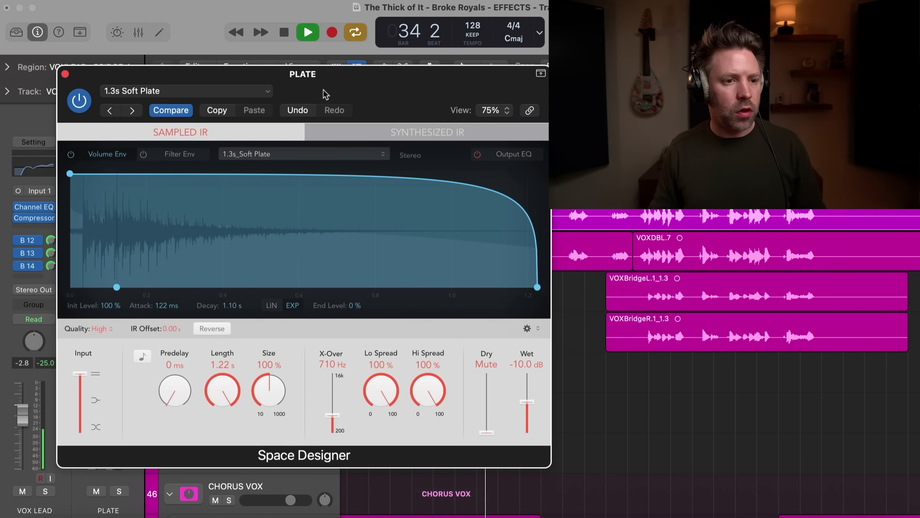
{"action": "key", "text": "space"}
Load the medium-space preset 1.8s Drum Plate in Space Designer and solo VOX LEAD during playback.
{"action": "left_click", "coordinate": [223, 91]}
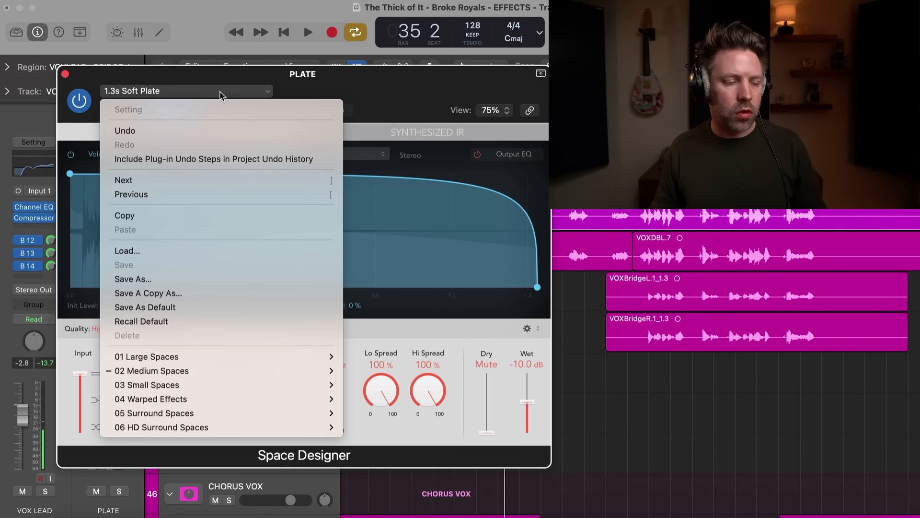
{"action": "mouse_move", "coordinate": [215, 380]}
{"action": "mouse_move", "coordinate": [383, 397]}
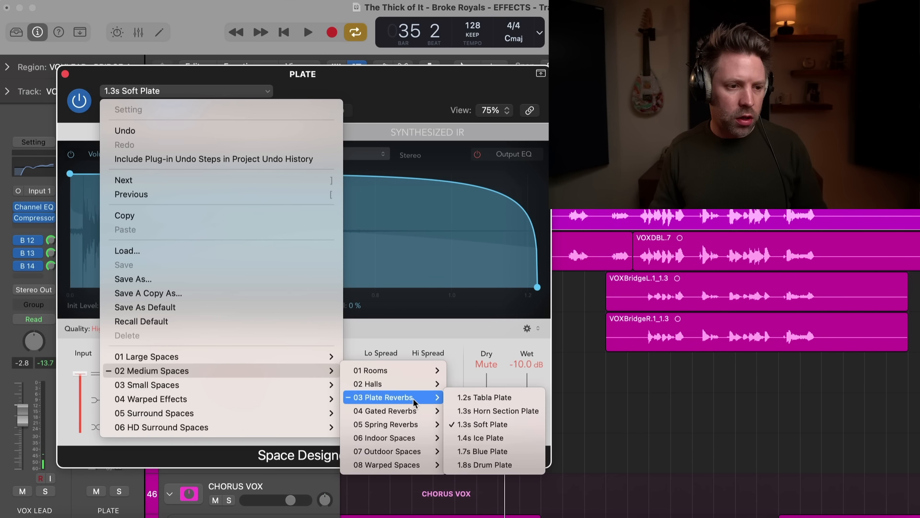
{"action": "left_click", "coordinate": [498, 465]}
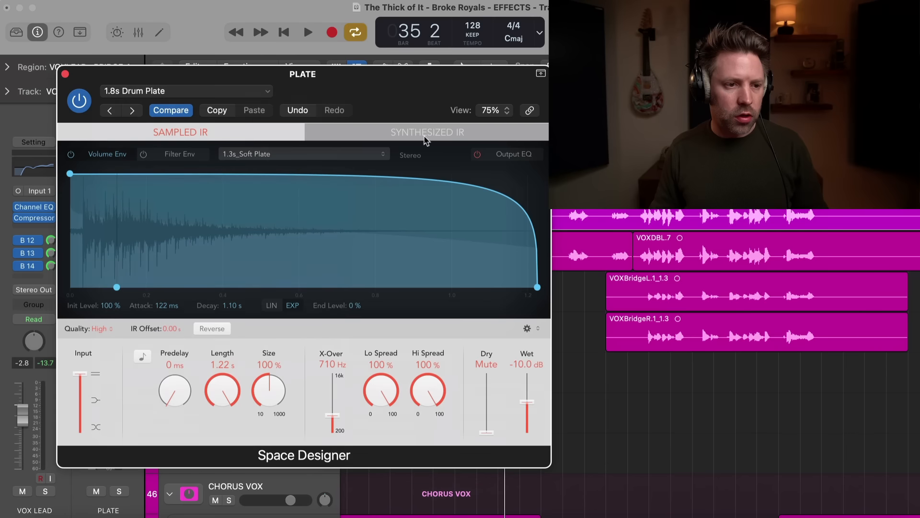
{"action": "key", "text": "space"}
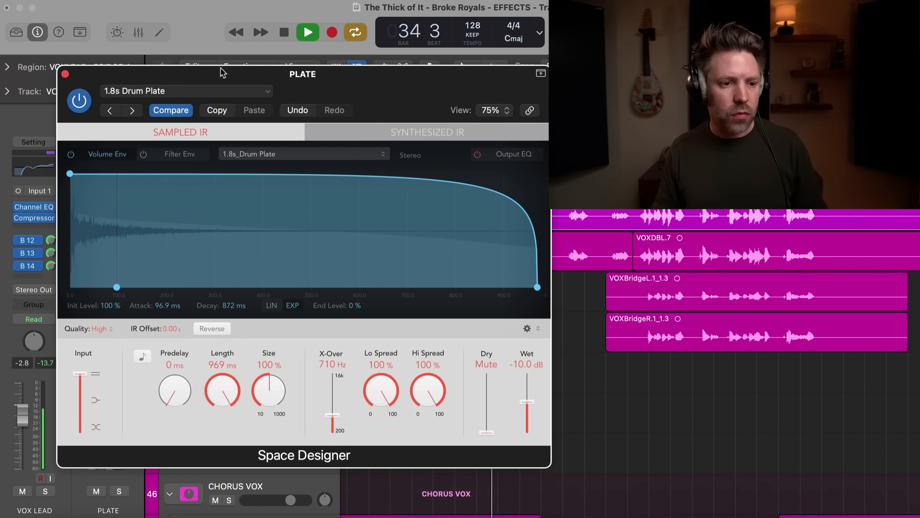
{"action": "key", "text": "ctrl+s"}
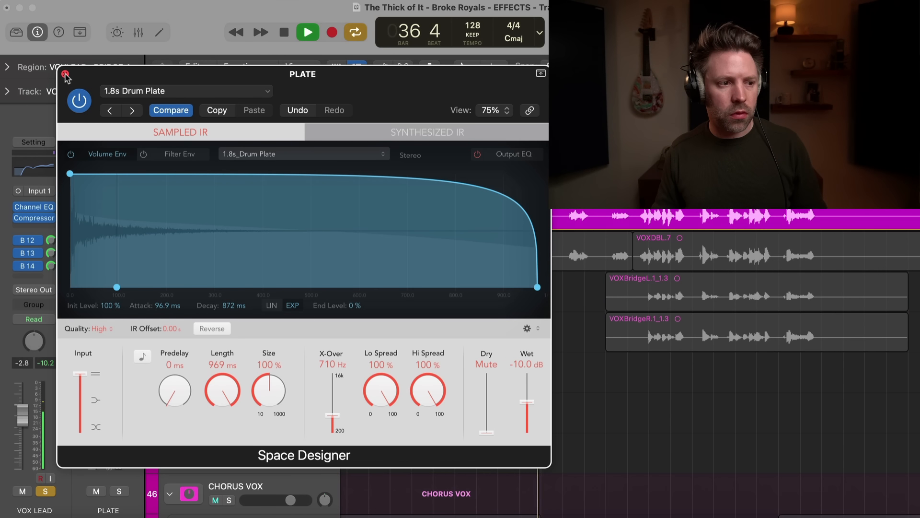
{"action": "left_click", "coordinate": [111, 89]}
{"action": "mouse_move", "coordinate": [174, 371]}
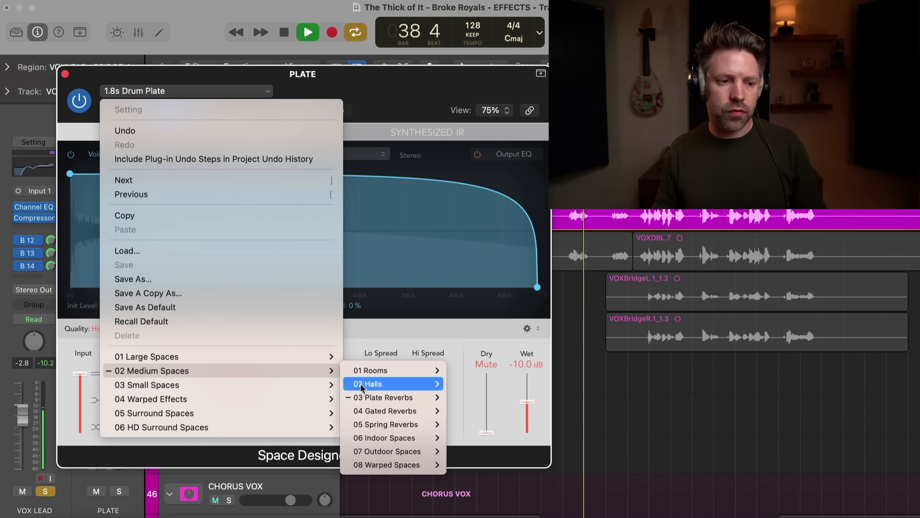
{"action": "mouse_move", "coordinate": [375, 401]}
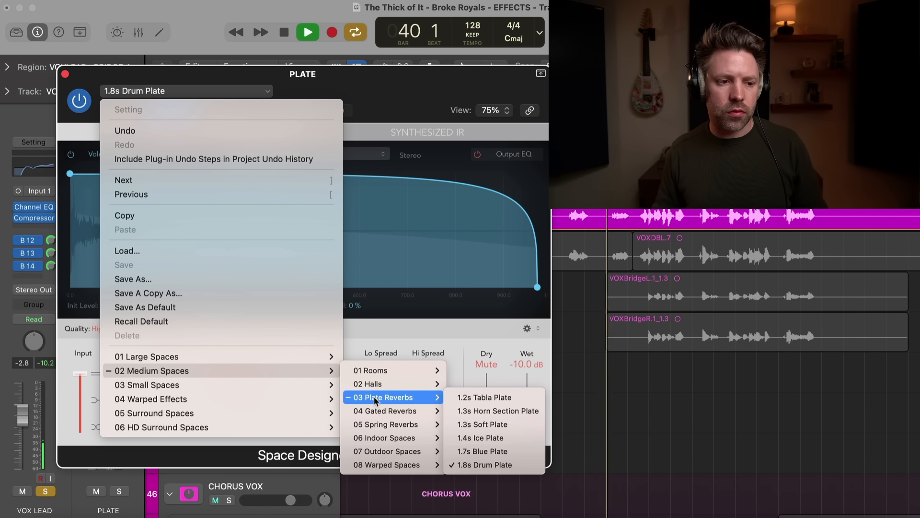
{"action": "mouse_move", "coordinate": [316, 356]}
{"action": "mouse_move", "coordinate": [389, 378]}
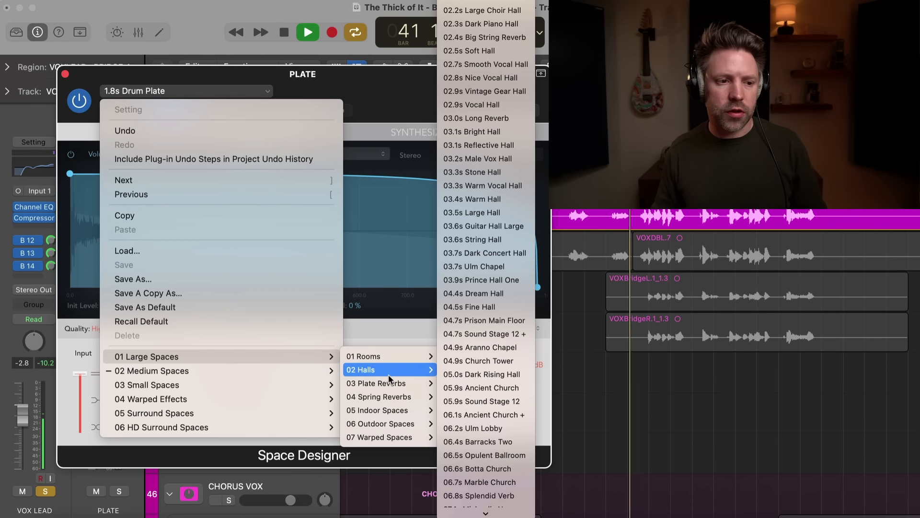
{"action": "key", "text": "Escape"}
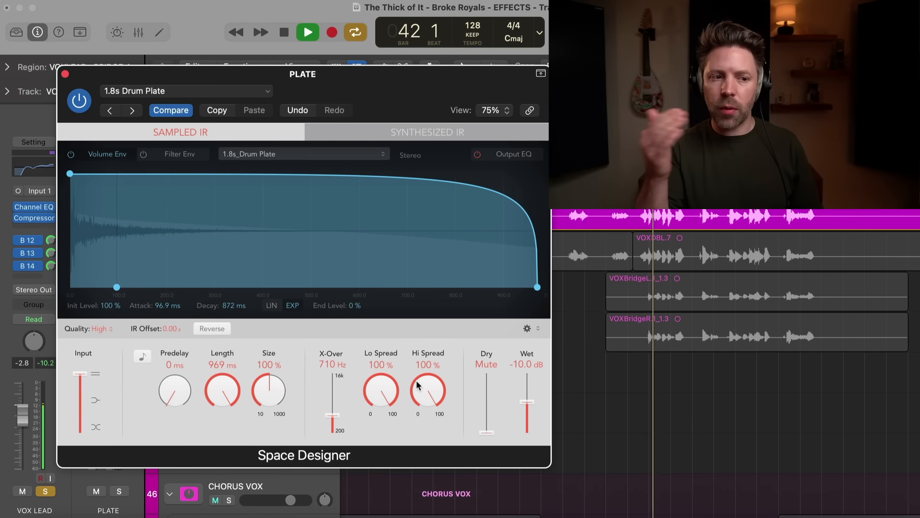
{"action": "key", "text": "space"}
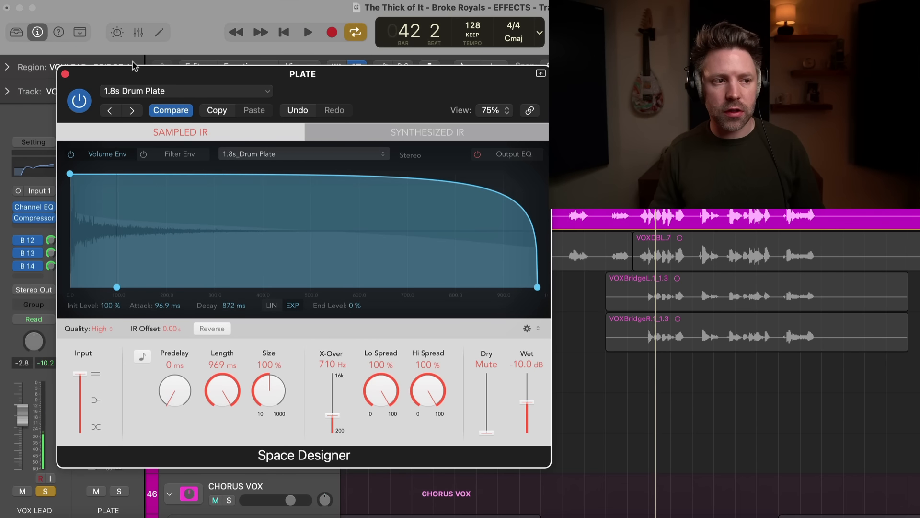
Load Space Designer's large-space plate preset 02.6s Vocal Plate and audition it on the soloed vocal.
{"action": "left_click", "coordinate": [146, 90]}
{"action": "mouse_move", "coordinate": [210, 370]}
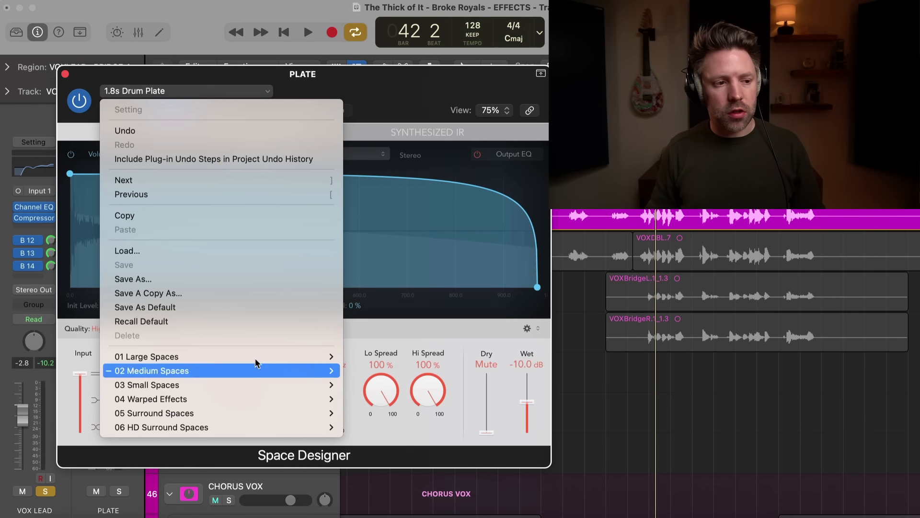
{"action": "mouse_move", "coordinate": [246, 356]}
{"action": "mouse_move", "coordinate": [390, 369]}
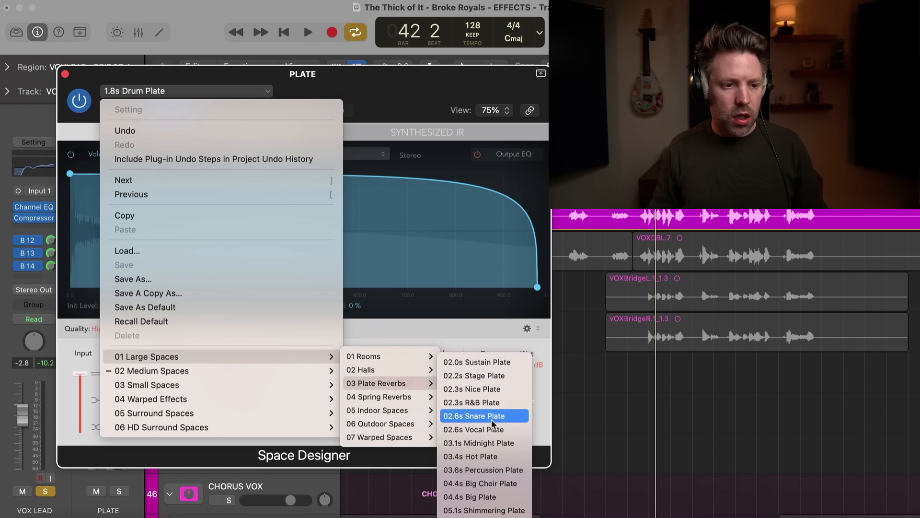
{"action": "left_click", "coordinate": [499, 430]}
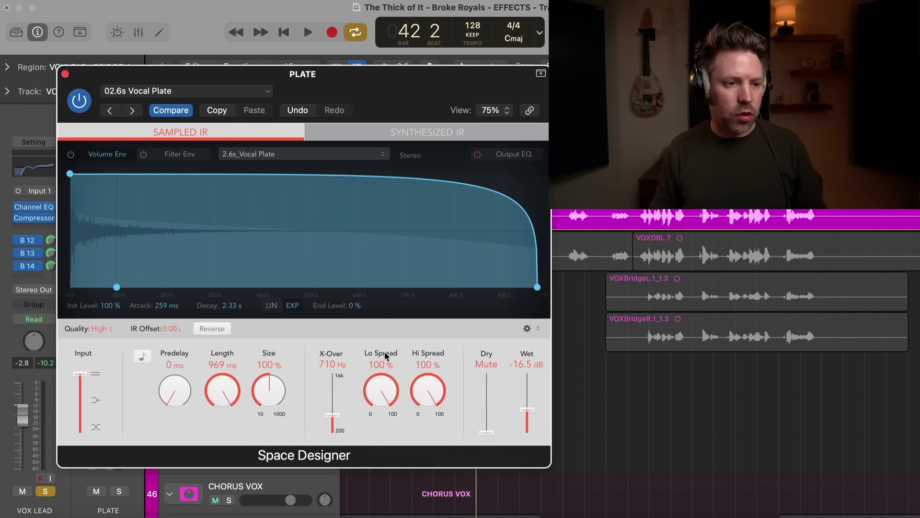
{"action": "key", "text": "space"}
{"action": "left_click_drag", "start_coordinate": [333, 84], "coordinate": [310, 112]}
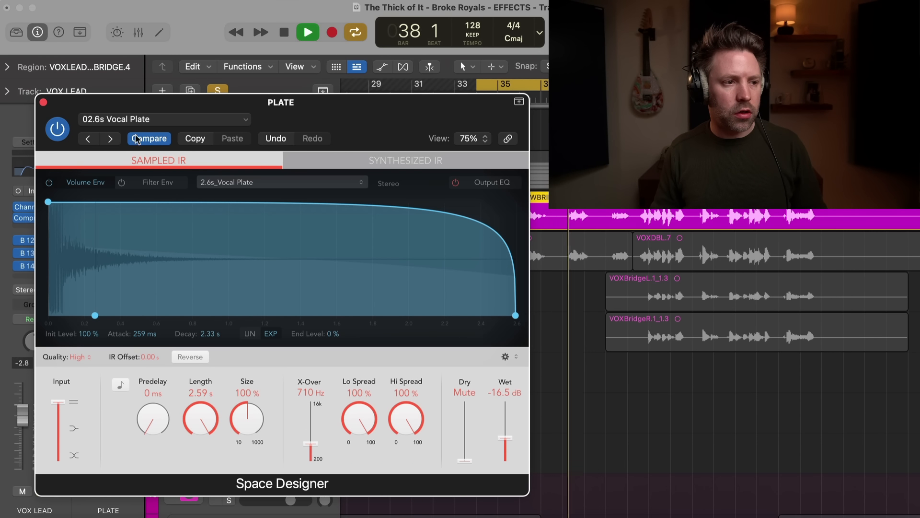
Switch Space Designer to the 03.1s Midnight Plate preset, audition it on the soloed vocal, and close the plug-in.
{"action": "left_click", "coordinate": [111, 139]}
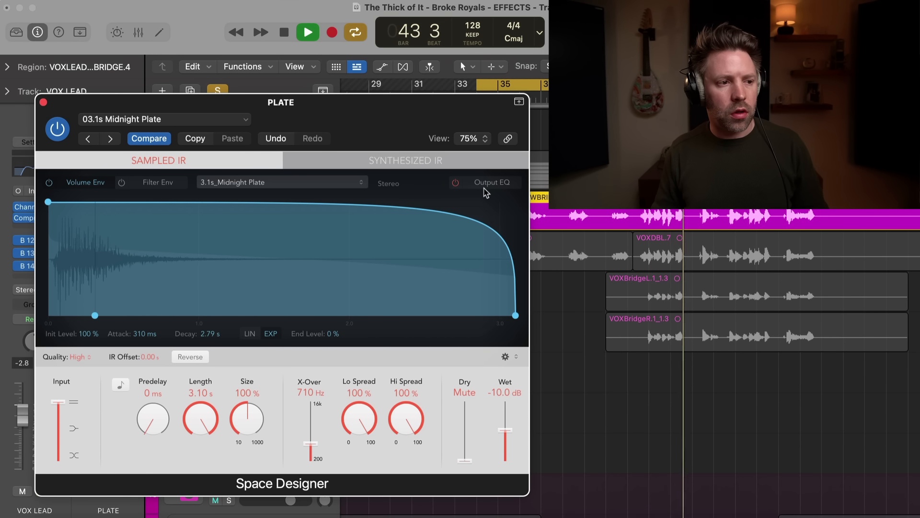
{"action": "key", "text": "space"}
{"action": "left_click", "coordinate": [42, 101]}
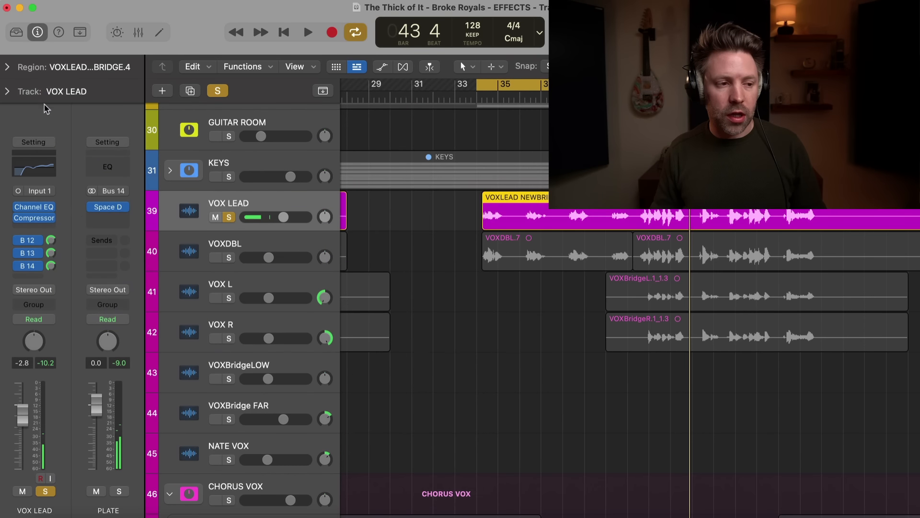
Insert a stereo Channel EQ on the PLATE aux, ahead of Space Designer.
{"action": "left_click", "coordinate": [104, 205]}
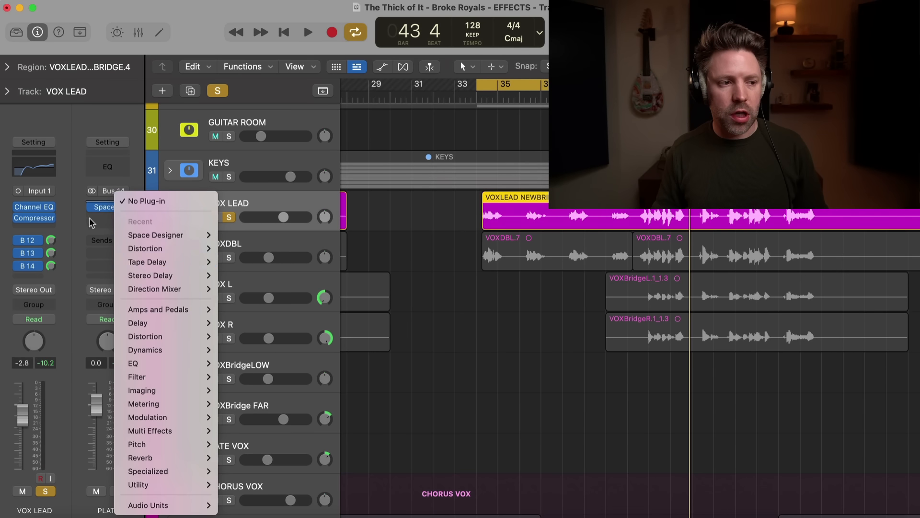
{"action": "mouse_move", "coordinate": [201, 363]}
{"action": "mouse_move", "coordinate": [245, 366]}
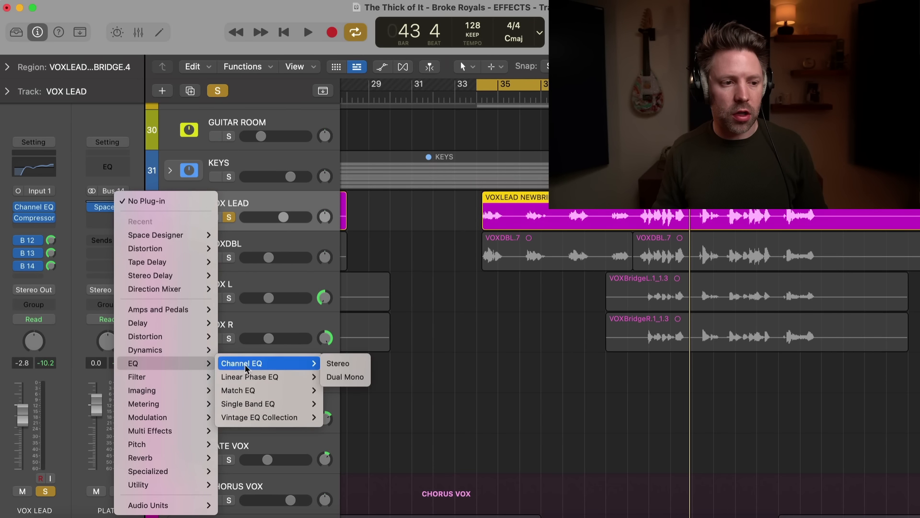
{"action": "left_click", "coordinate": [337, 367]}
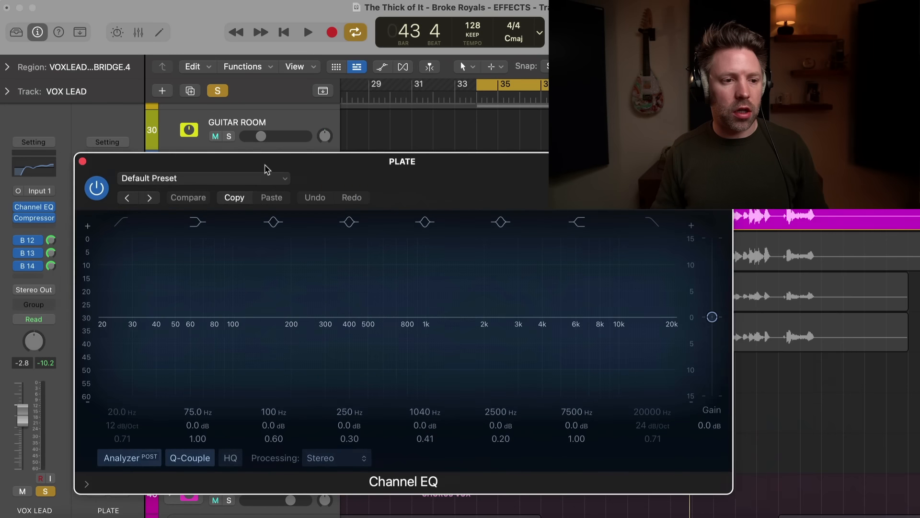
While playing the soloed vocal, set the PLATE EQ's high shelf to -10.5 dB at 4600 Hz and its low cut to about 216 Hz.
{"action": "key", "text": "space"}
{"action": "left_click_drag", "start_coordinate": [576, 317], "coordinate": [536, 400]}
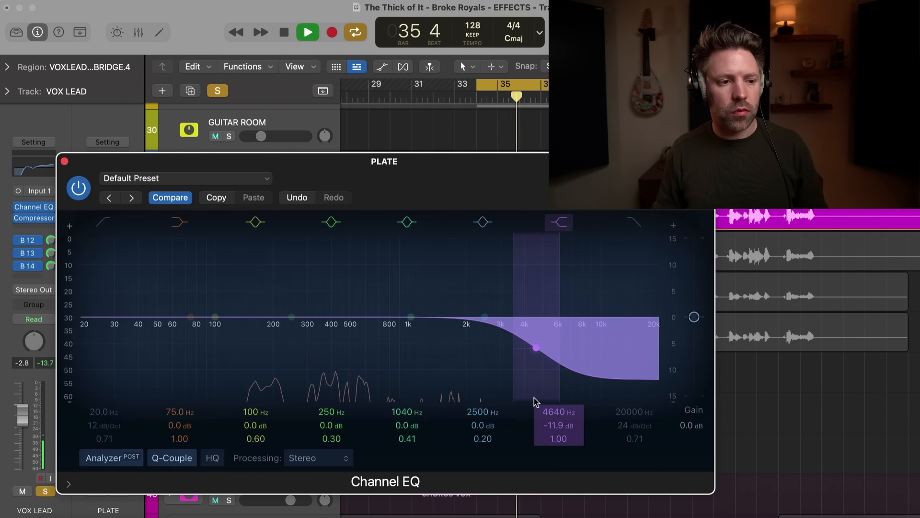
{"action": "left_click_drag", "start_coordinate": [113, 238], "coordinate": [309, 277]}
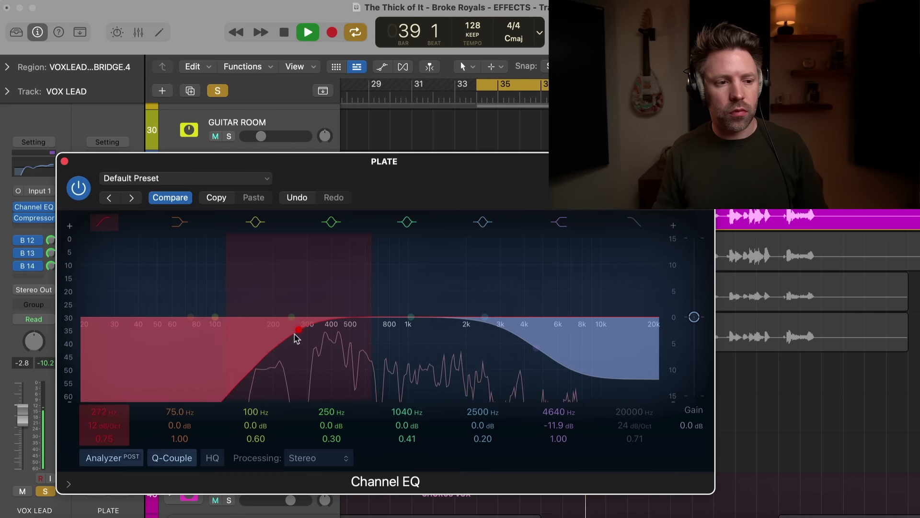
{"action": "left_click_drag", "start_coordinate": [290, 337], "coordinate": [287, 339]}
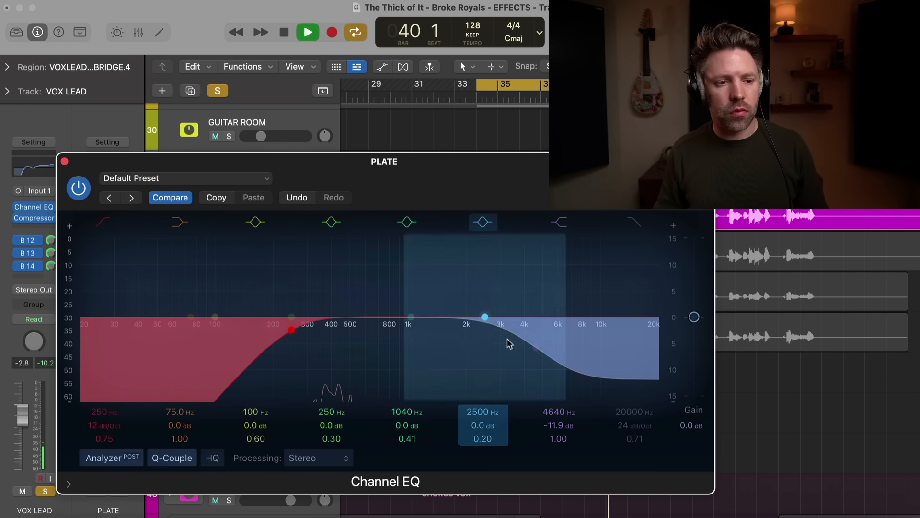
{"action": "left_click_drag", "start_coordinate": [530, 350], "coordinate": [536, 340]}
{"action": "left_click_drag", "start_coordinate": [289, 331], "coordinate": [288, 331]}
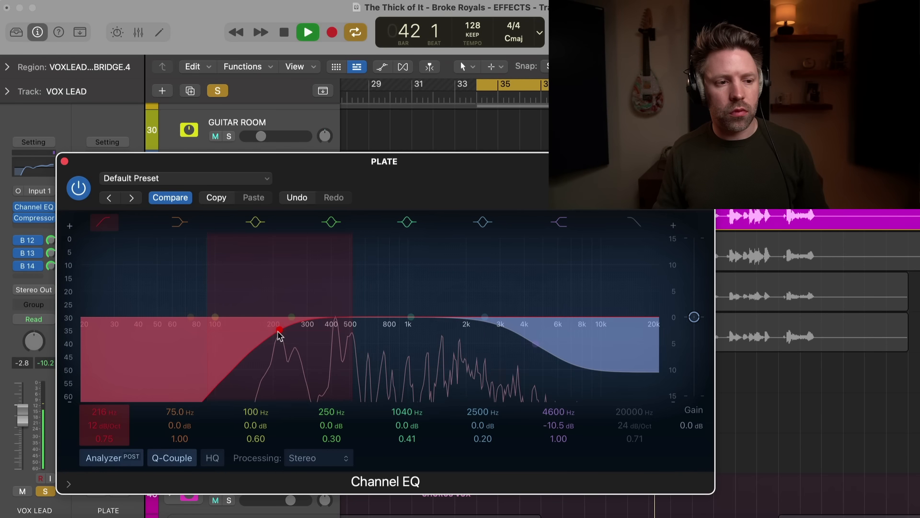
Set the PLATE EQ's low cut to 226 Hz, dip -4.6 dB at 462 Hz, compare against bypass, and close the plug-in.
{"action": "left_click_drag", "start_coordinate": [282, 332], "coordinate": [281, 332]}
{"action": "left_click_drag", "start_coordinate": [410, 317], "coordinate": [345, 350]}
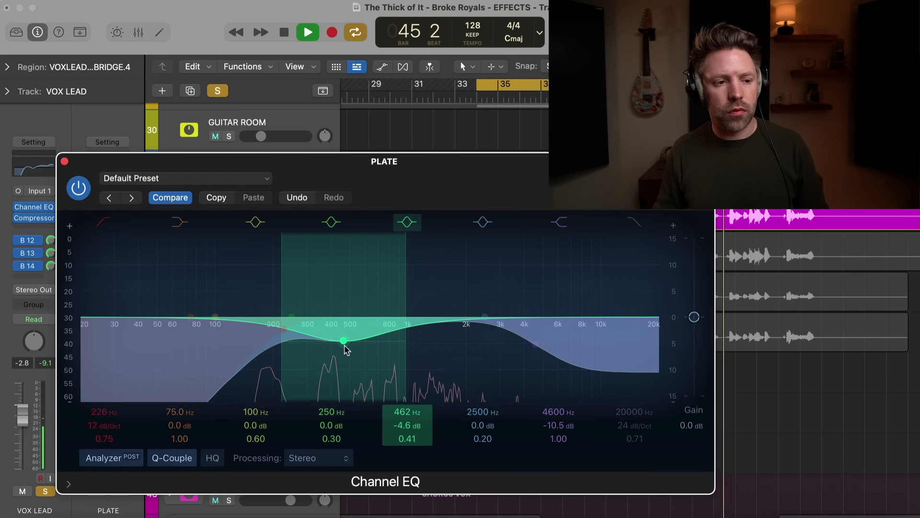
{"action": "left_click", "coordinate": [80, 199]}
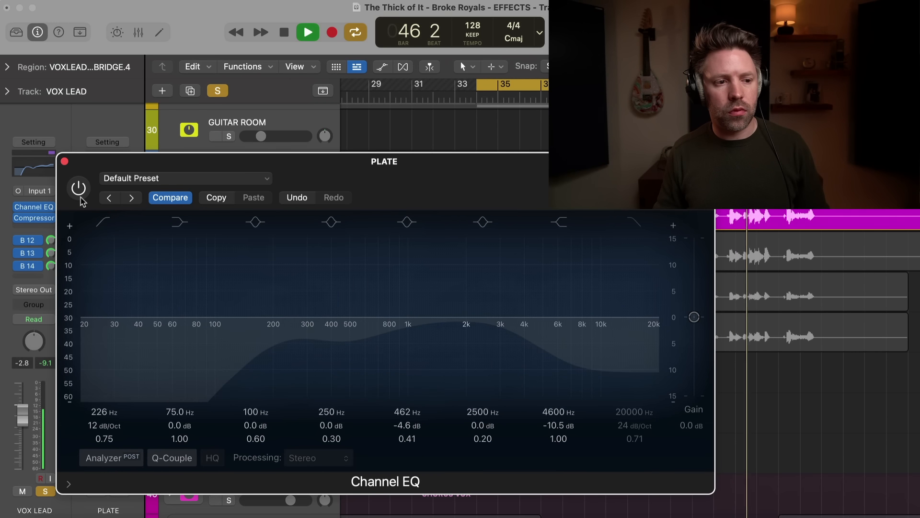
{"action": "left_click", "coordinate": [79, 191]}
{"action": "left_click", "coordinate": [65, 161]}
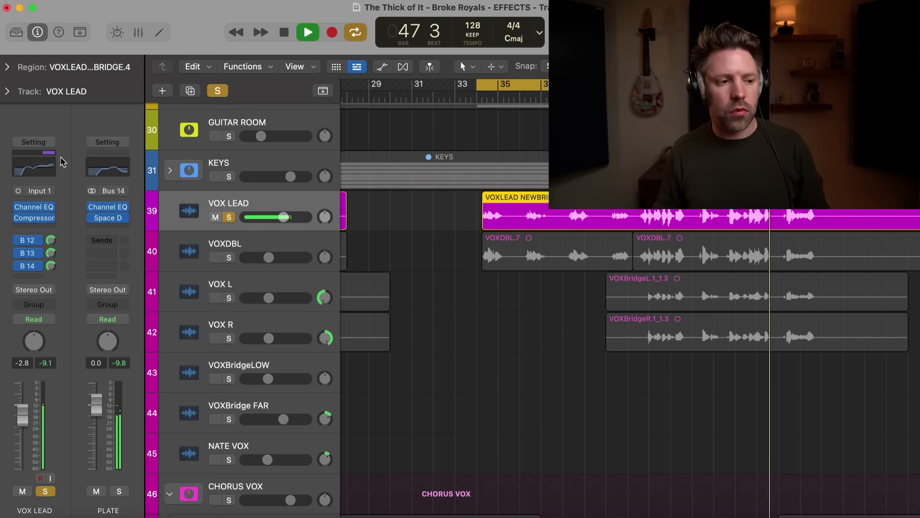
{"action": "key", "text": "space"}
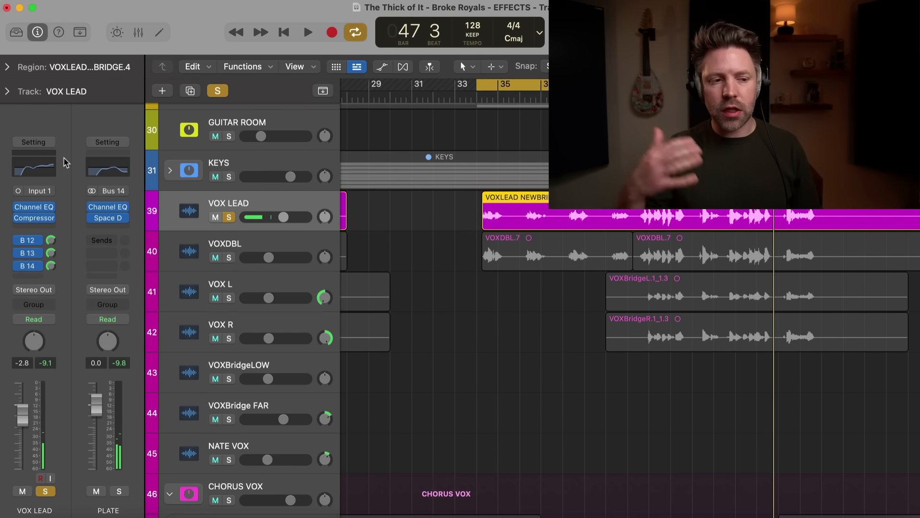
Unsolo VOX LEAD and lower the PLATE fader to -14.0 dB while auditioning the full mix.
{"action": "left_click", "coordinate": [229, 217]}
{"action": "key", "text": "space"}
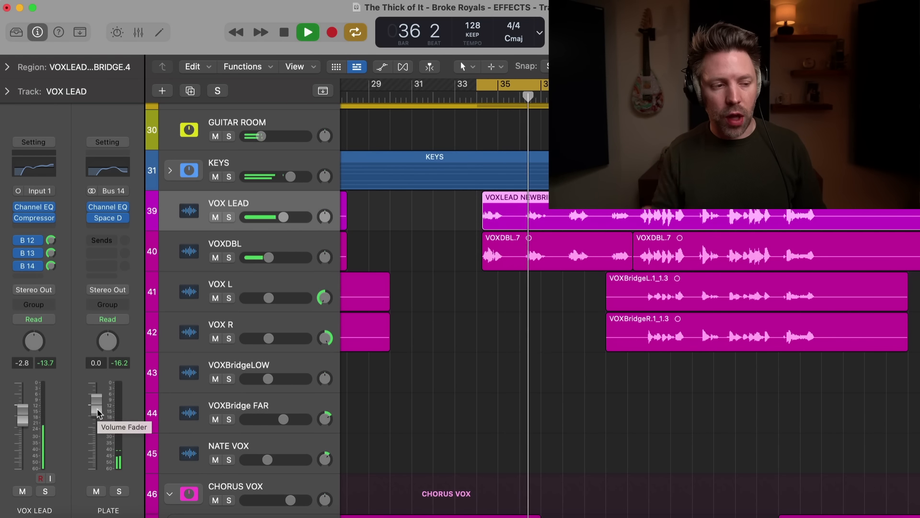
{"action": "key", "text": "space"}
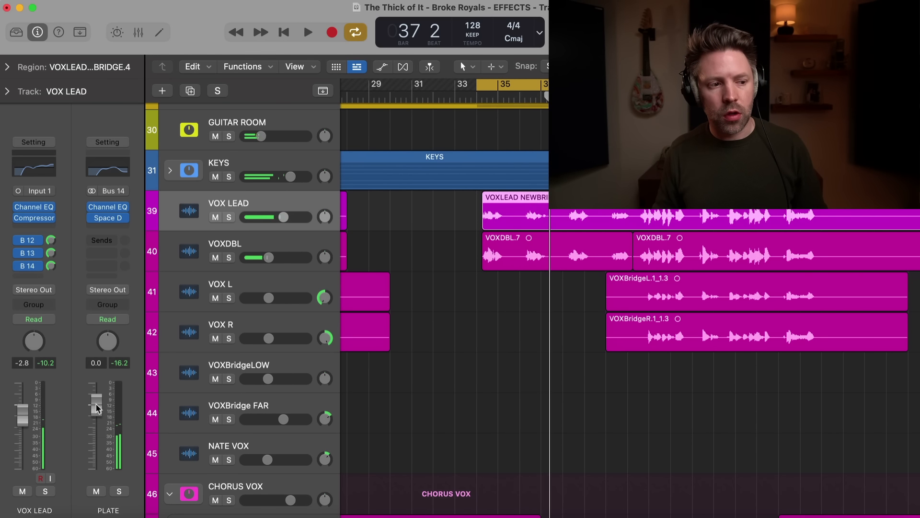
{"action": "key", "text": "space"}
{"action": "left_click_drag", "start_coordinate": [96, 480], "coordinate": [96, 446]}
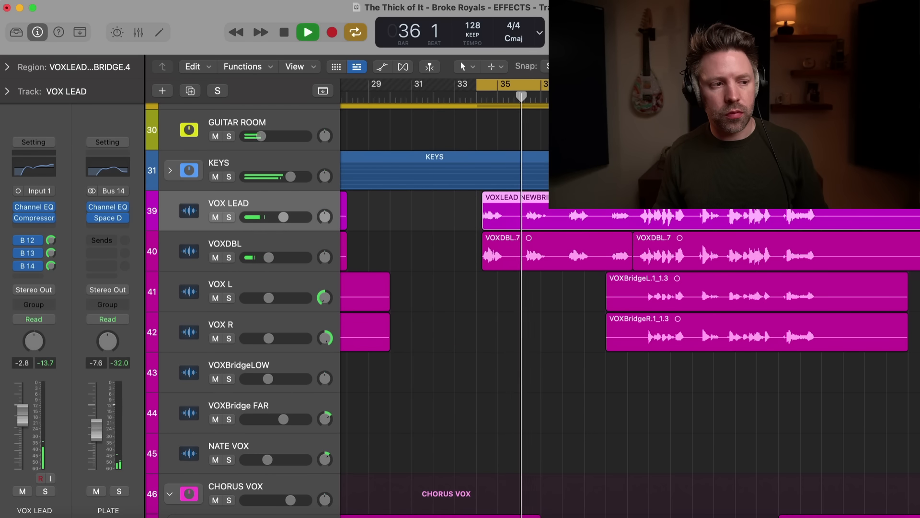
{"action": "left_click_drag", "start_coordinate": [96, 429], "coordinate": [96, 434]}
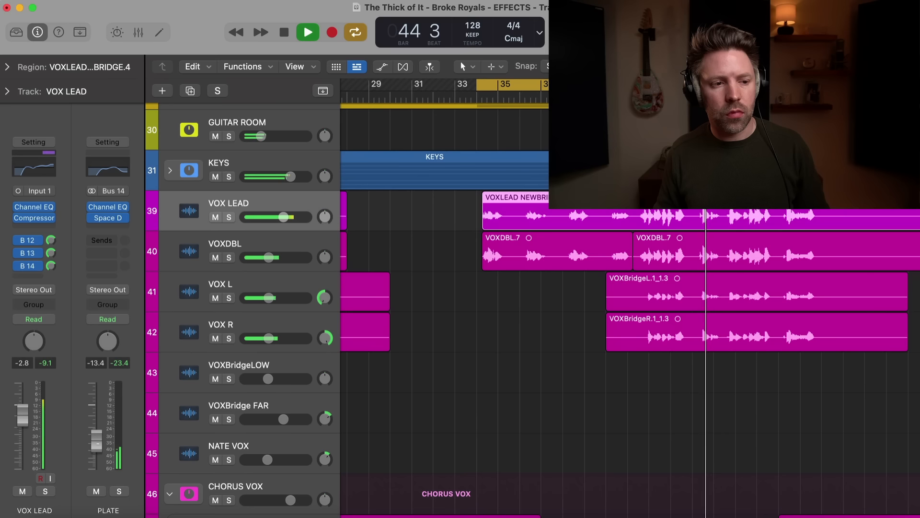
{"action": "key", "text": "space"}
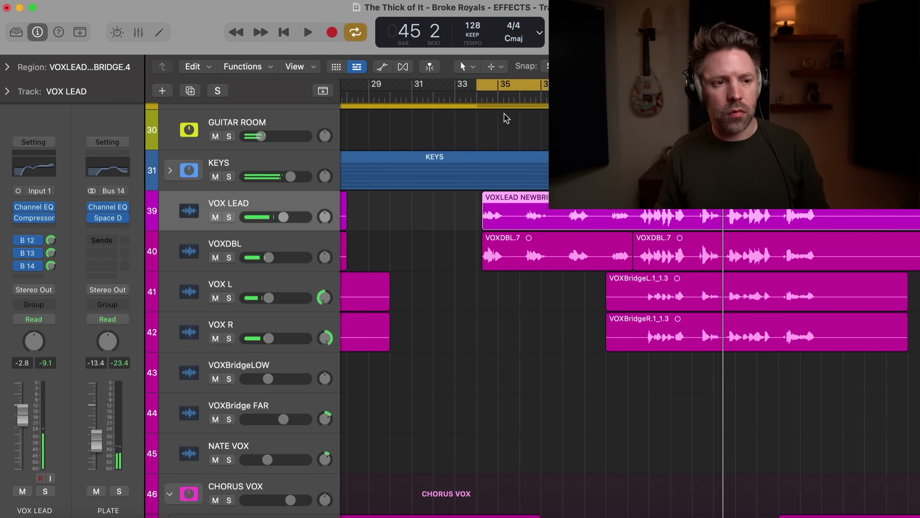
{"action": "key", "text": "space"}
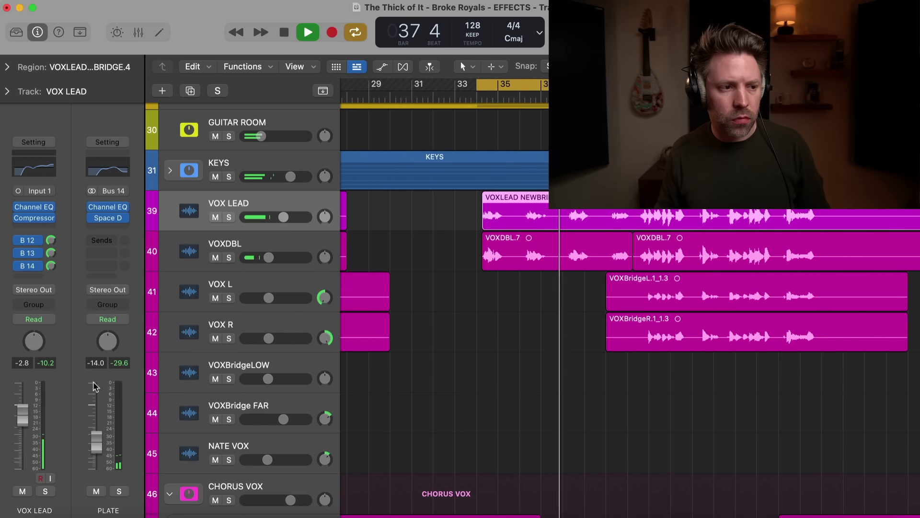
{"action": "key", "text": "space"}
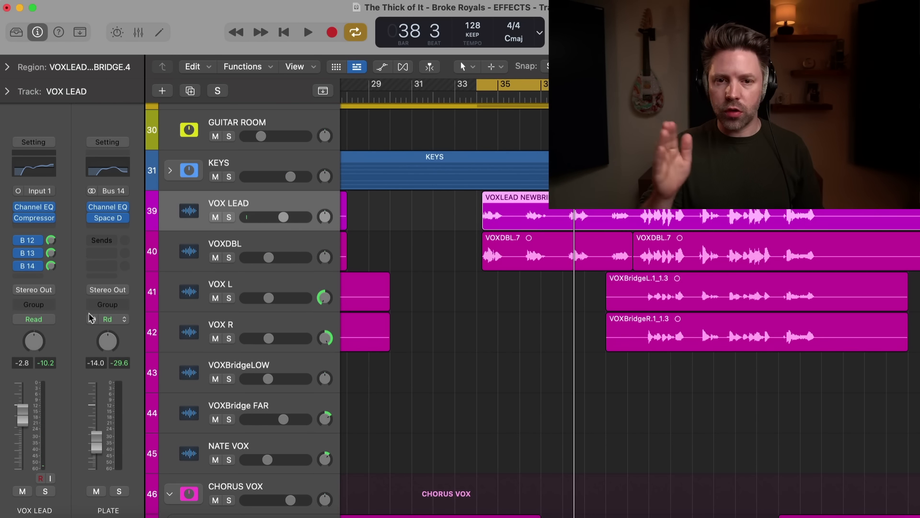
Insert a stereo Stereo Delay on the PLATE aux between Channel EQ and Space Designer.
{"action": "left_click", "coordinate": [113, 214]}
{"action": "mouse_move", "coordinate": [169, 334]}
{"action": "mouse_move", "coordinate": [286, 338]}
{"action": "mouse_move", "coordinate": [285, 374]}
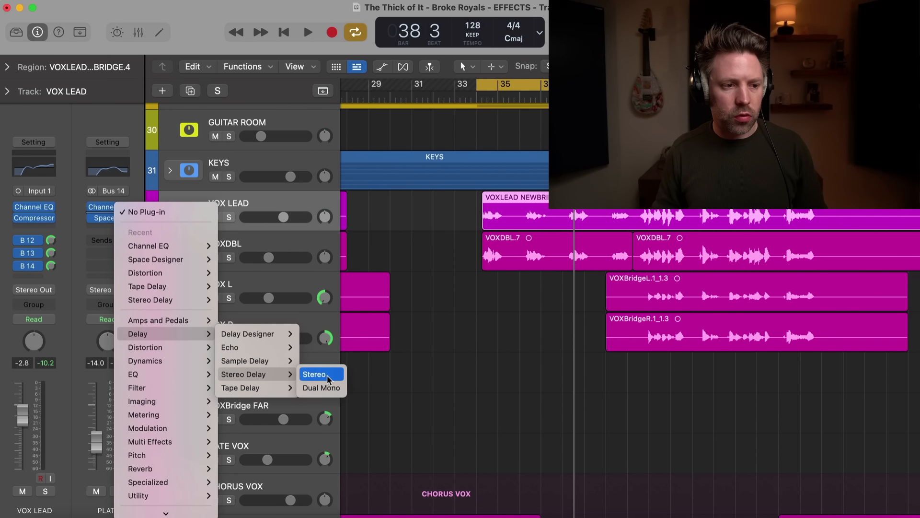
{"action": "left_click", "coordinate": [328, 379]}
{"action": "left_click_drag", "start_coordinate": [445, 140], "coordinate": [214, 86]}
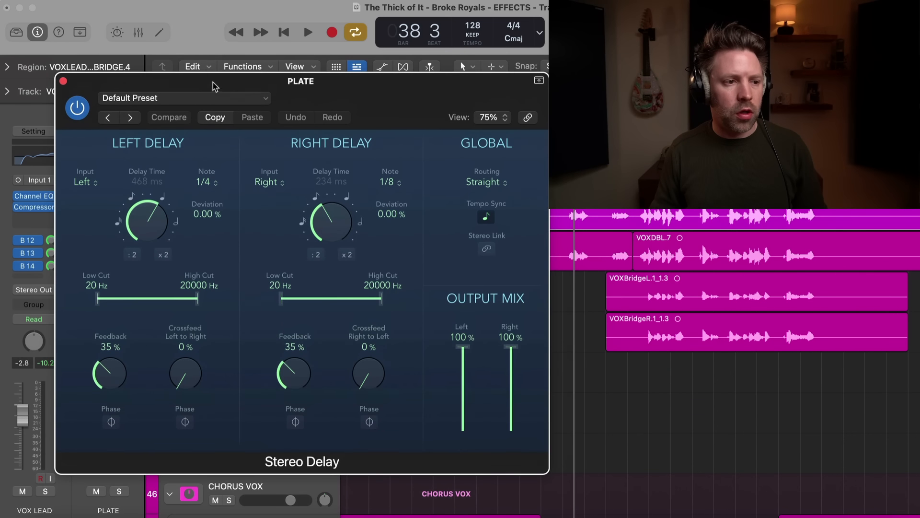
Set the right delay to 1/4 with +3.00 % deviation, high cuts to 2800 Hz left and 4200 Hz right, and output mix to 49 % and 50 %.
{"action": "left_click", "coordinate": [390, 183]}
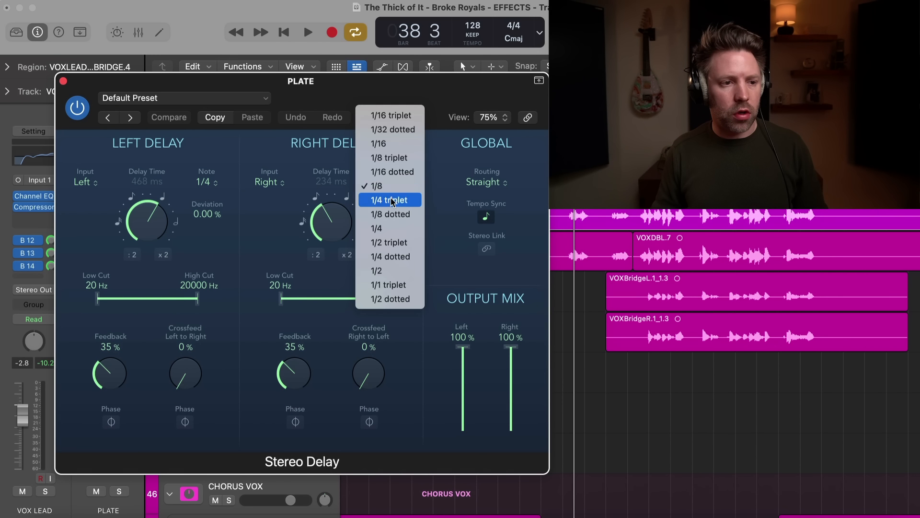
{"action": "left_click", "coordinate": [392, 228]}
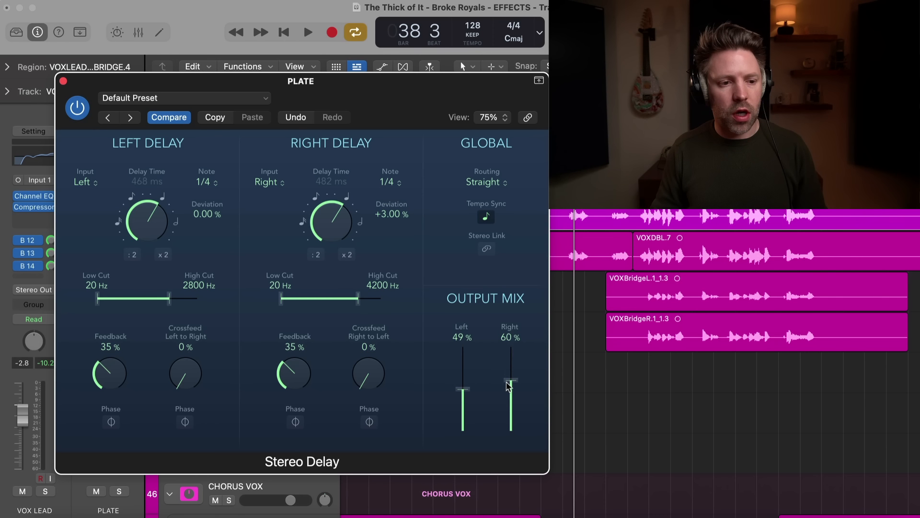
{"action": "left_click_drag", "start_coordinate": [508, 392], "coordinate": [507, 394]}
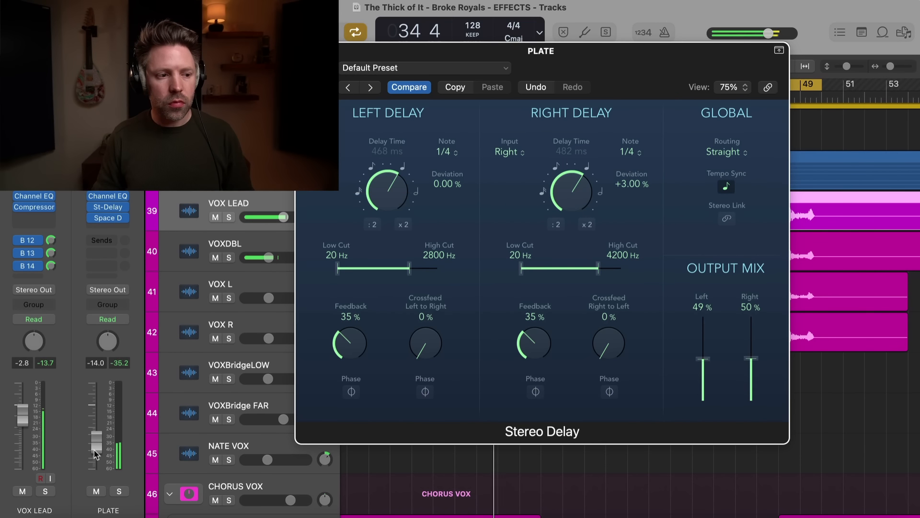
Raise the PLATE fader to -8.4 dB during playback and solo VOX LEAD.
{"action": "left_click_drag", "start_coordinate": [94, 453], "coordinate": [94, 437]}
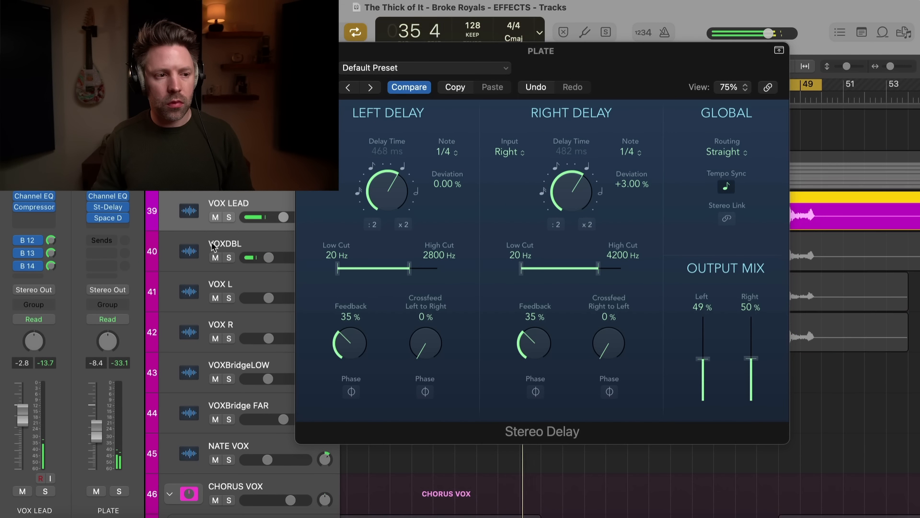
{"action": "left_click", "coordinate": [228, 217]}
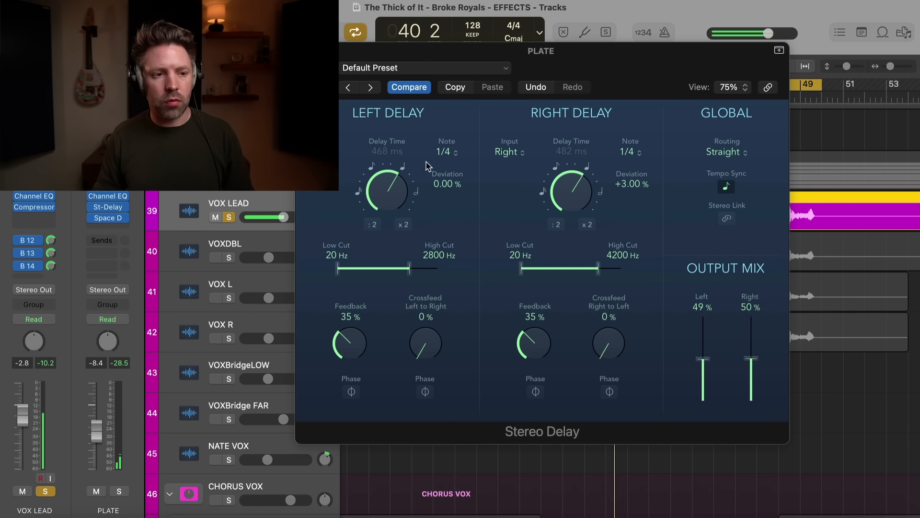
Try 1/2-note delay times on both sides of the Stereo Delay.
{"action": "left_click", "coordinate": [443, 153]}
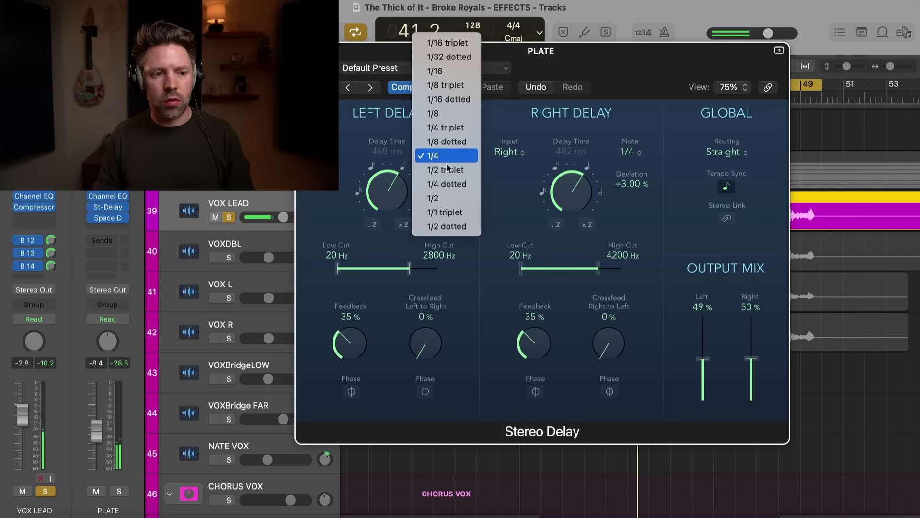
{"action": "left_click", "coordinate": [450, 198]}
{"action": "left_click", "coordinate": [626, 152]}
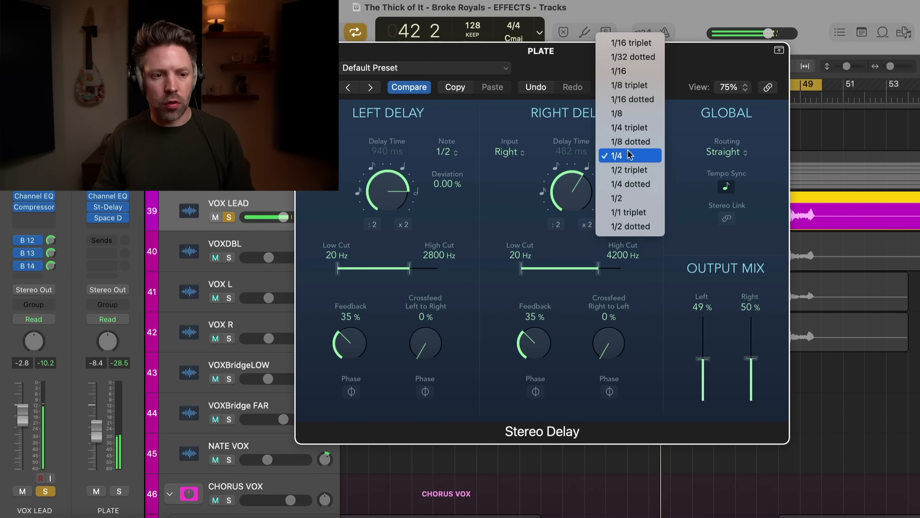
{"action": "left_click", "coordinate": [631, 198]}
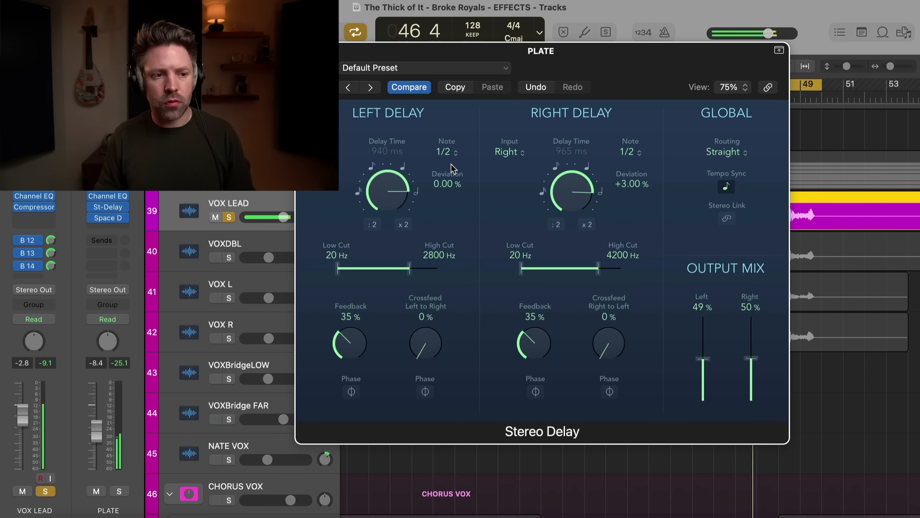
Turn on Stereo Link and bring both delay times to 1/4 notes, with the right deviation at +5.67 %.
{"action": "left_click", "coordinate": [726, 218]}
{"action": "left_click_drag", "start_coordinate": [399, 191], "coordinate": [399, 229]}
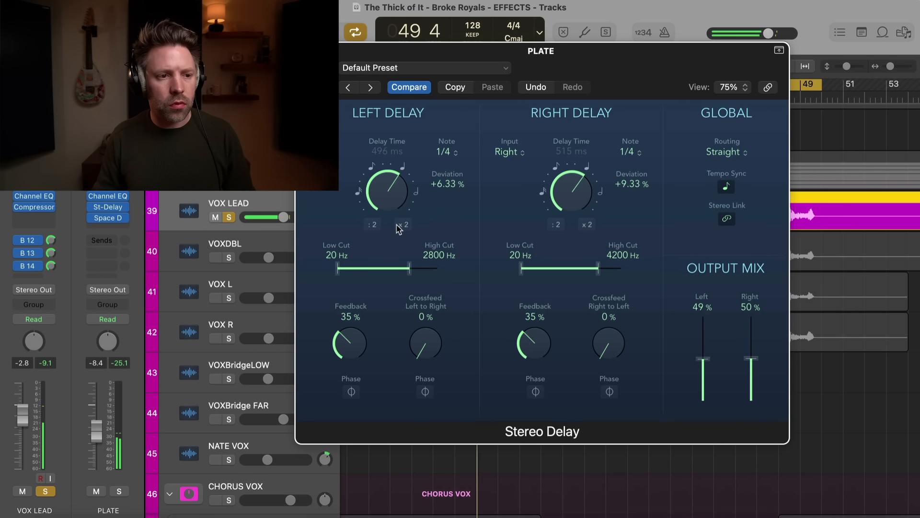
{"action": "mouse_move", "coordinate": [389, 194]}
{"action": "left_mouse_down"}
{"action": "mouse_move", "coordinate": [388, 208]}
{"action": "mouse_move", "coordinate": [397, 193]}
{"action": "left_mouse_up"}
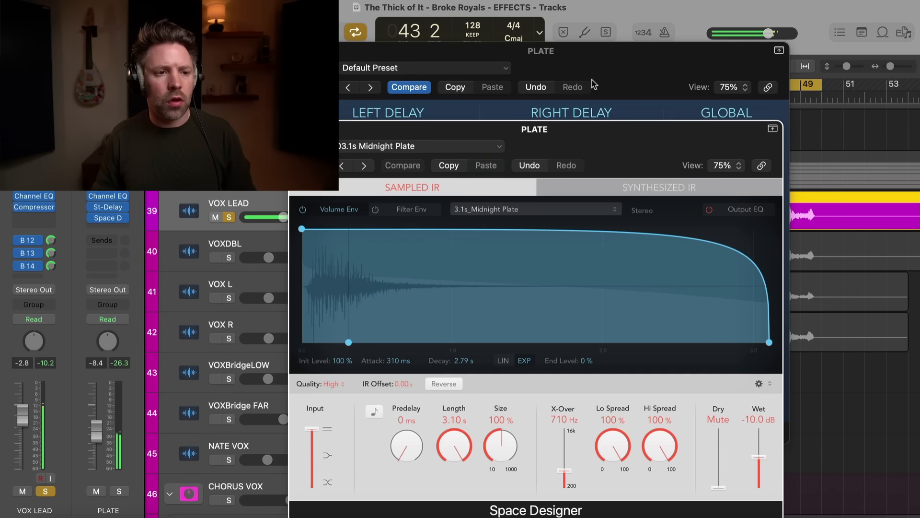
Raise Space Designer's dry level to -4.6 dB and the Stereo Delay's left and right output mix to 100 %.
{"action": "left_click_drag", "start_coordinate": [599, 65], "coordinate": [414, 29]}
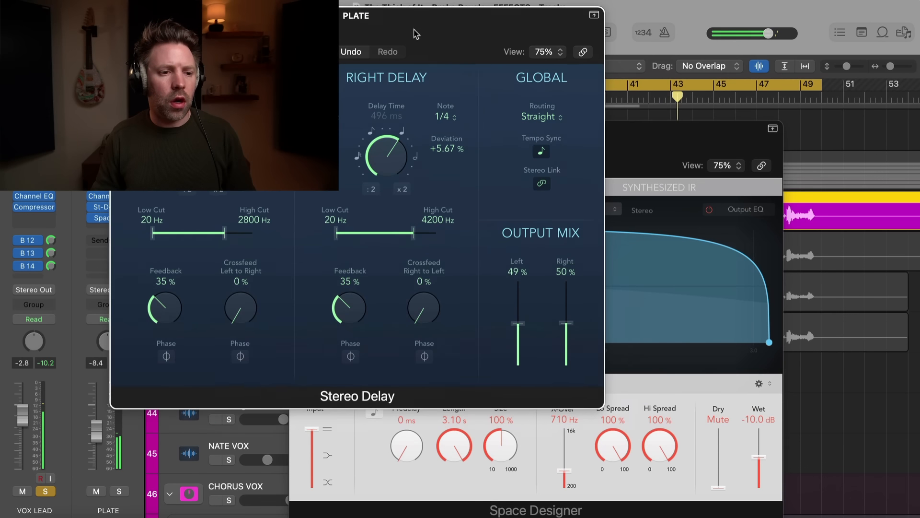
{"action": "left_click", "coordinate": [740, 437]}
{"action": "left_click_drag", "start_coordinate": [718, 487], "coordinate": [720, 453]}
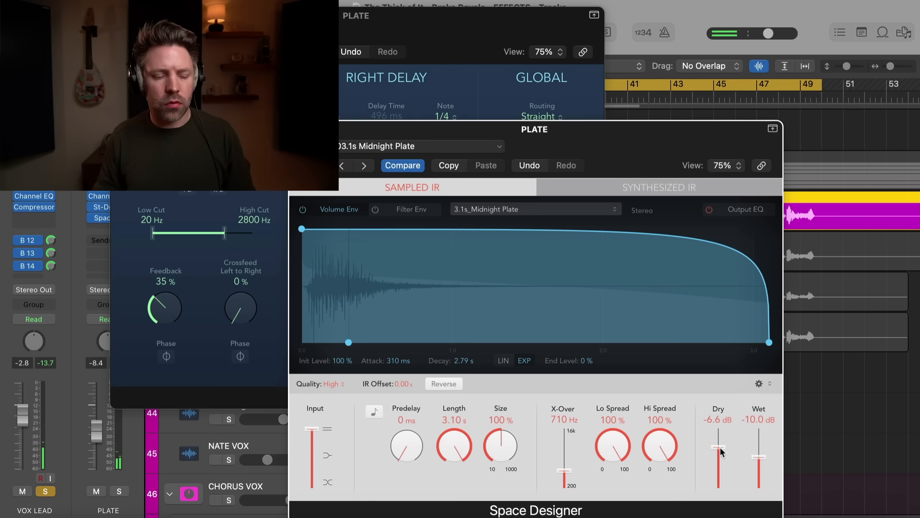
{"action": "mouse_move", "coordinate": [720, 447]}
{"action": "left_mouse_down"}
{"action": "mouse_move", "coordinate": [719, 466]}
{"action": "mouse_move", "coordinate": [721, 446]}
{"action": "left_mouse_up"}
{"action": "left_click", "coordinate": [443, 42]}
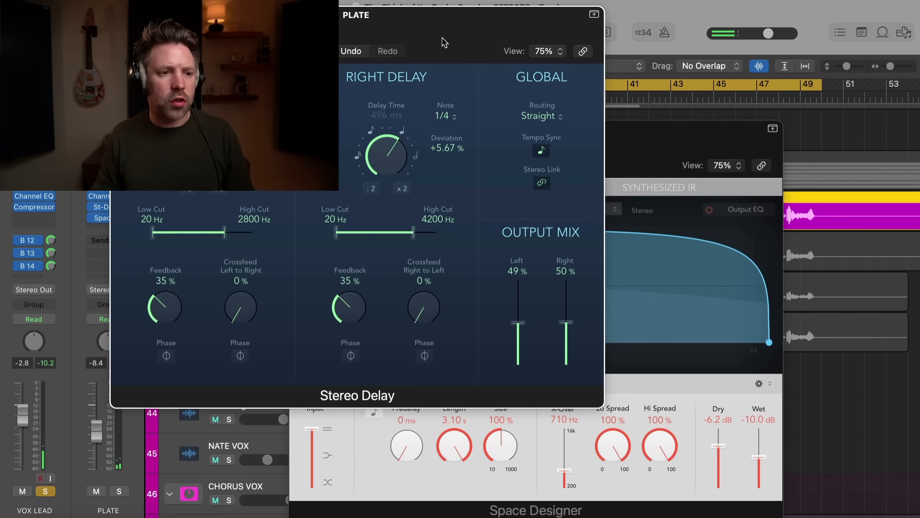
{"action": "left_click_drag", "start_coordinate": [518, 321], "coordinate": [518, 273]}
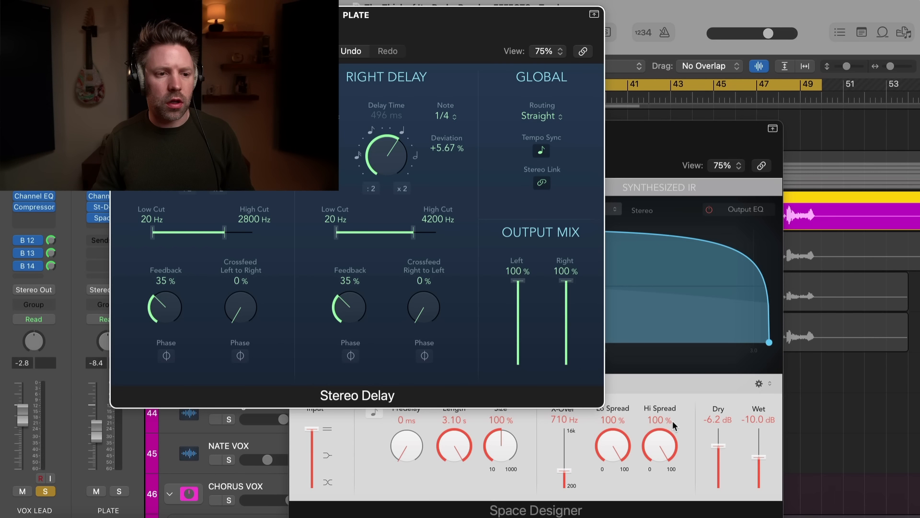
{"action": "left_click_drag", "start_coordinate": [719, 446], "coordinate": [720, 445]}
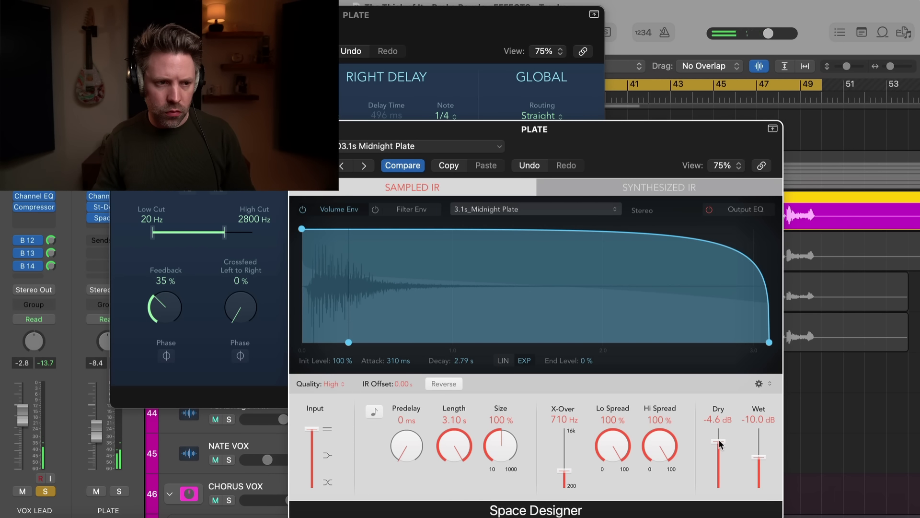
Set the Stereo Delay's feedback to 44 % on both sides and Space Designer's wet level to -17.0 dB.
{"action": "left_click", "coordinate": [450, 40]}
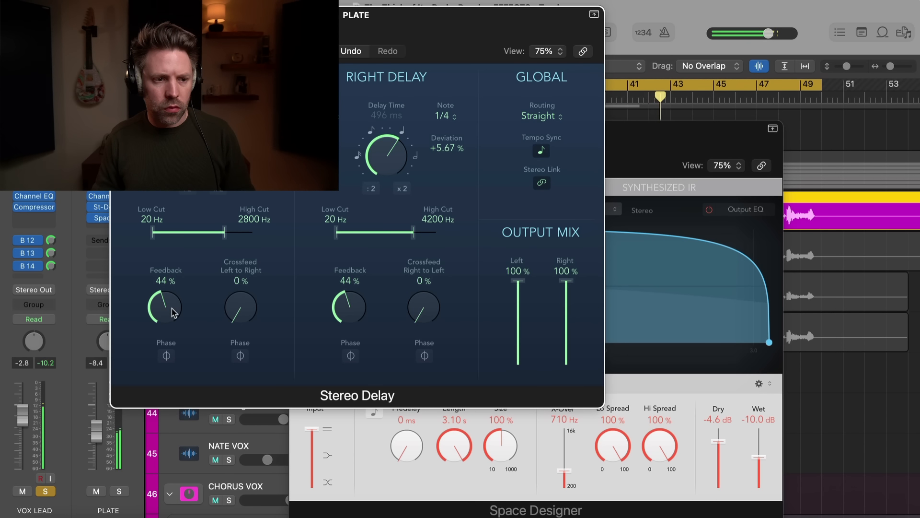
{"action": "left_click_drag", "start_coordinate": [756, 461], "coordinate": [757, 490]}
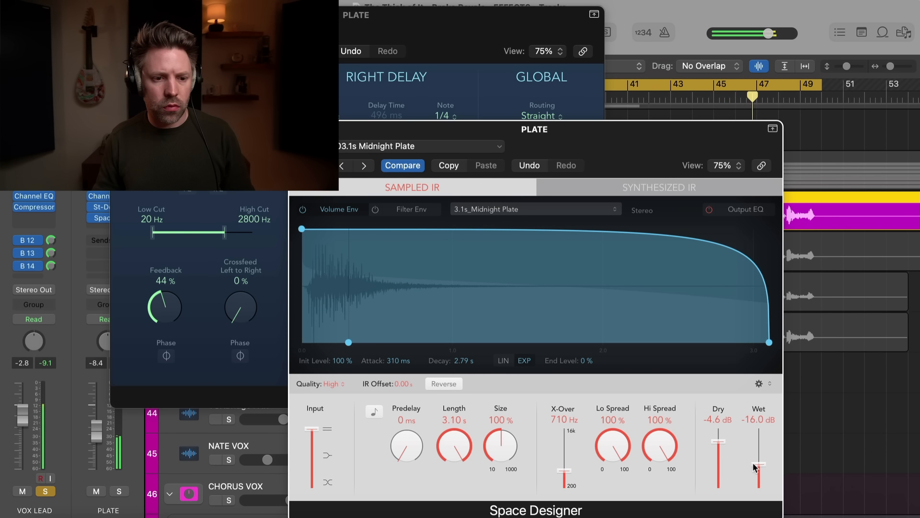
Close the Stereo Delay and Space Designer windows and stop the soloed vocal's playback.
{"action": "left_click", "coordinate": [475, 29]}
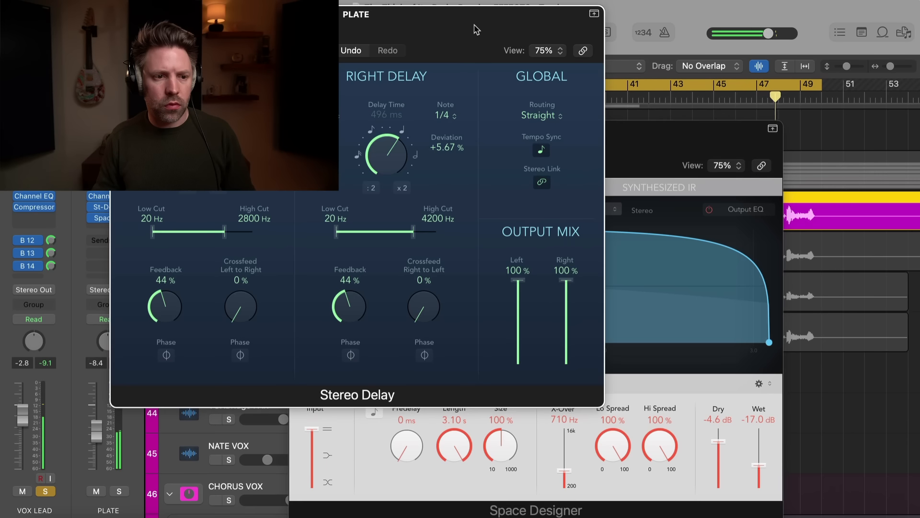
{"action": "left_click", "coordinate": [120, 14]}
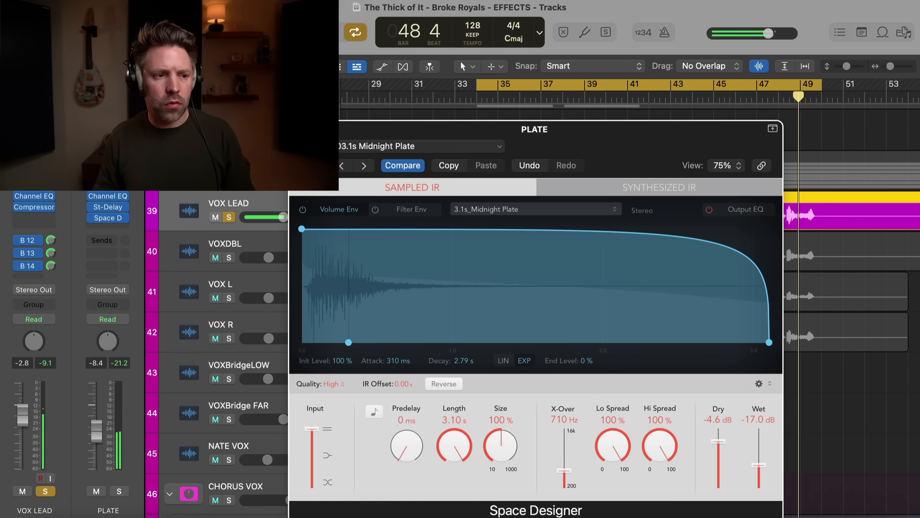
{"action": "left_click", "coordinate": [298, 129]}
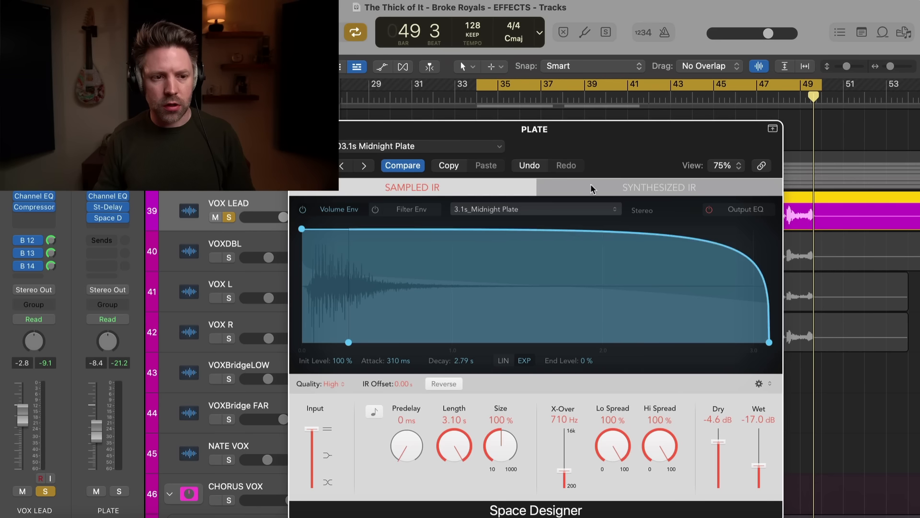
{"action": "left_click_drag", "start_coordinate": [588, 137], "coordinate": [430, 115]}
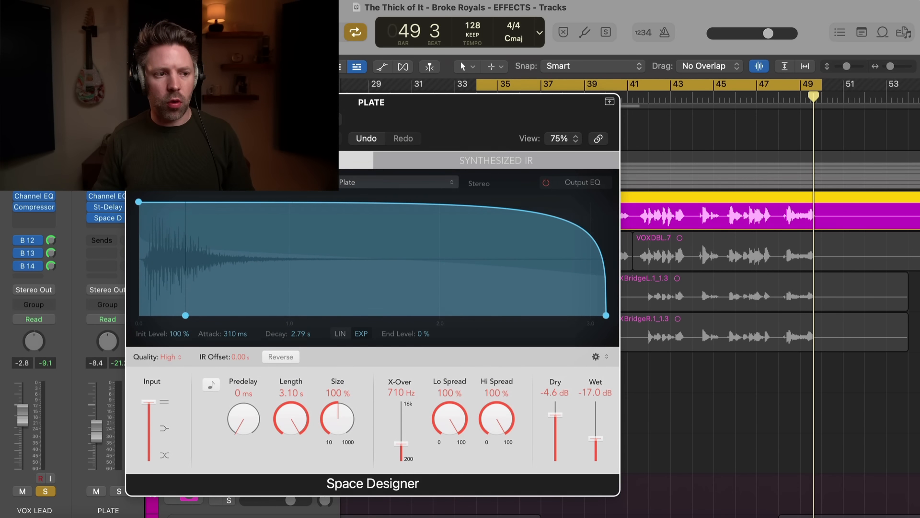
{"action": "key", "text": "super+w"}
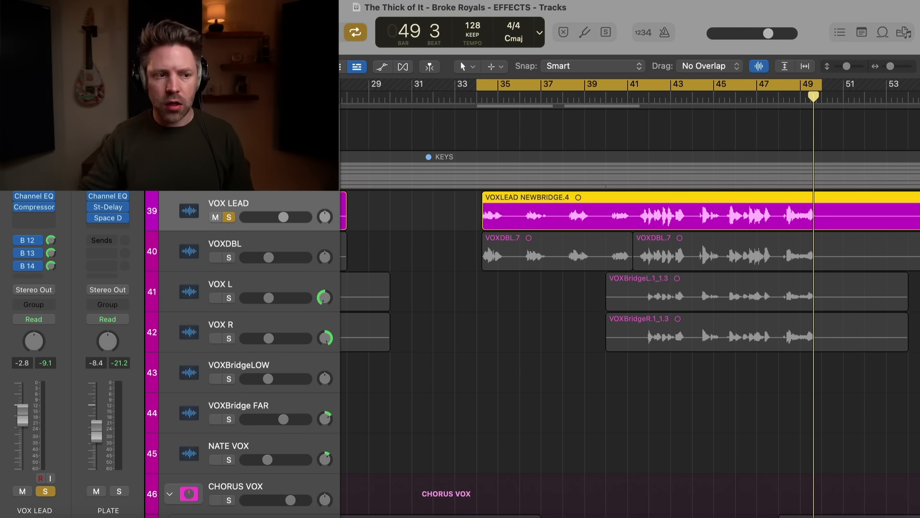
Unsolo VOX LEAD, play the bridge in the full mix and lower the PLATE fader to -9.4 dB.
{"action": "key", "text": "space"}
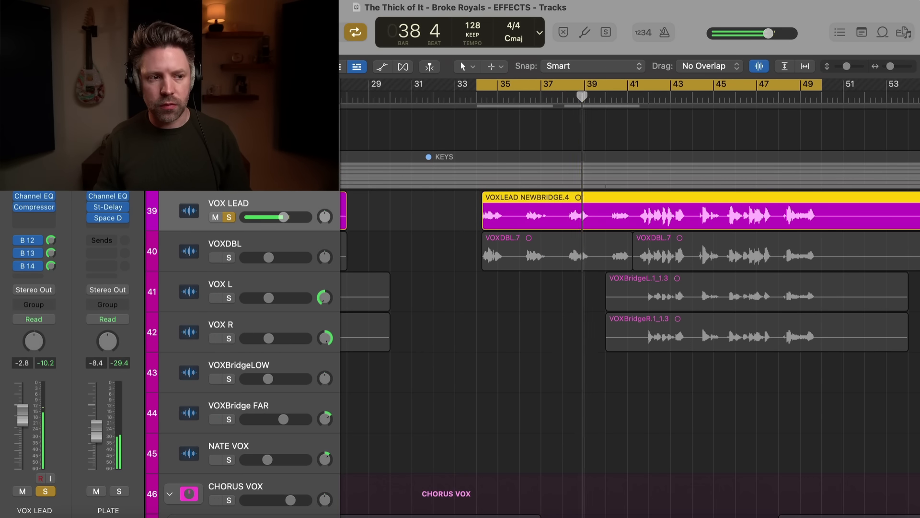
{"action": "left_click", "coordinate": [228, 217]}
{"action": "key", "text": "space"}
{"action": "key", "text": "space"}
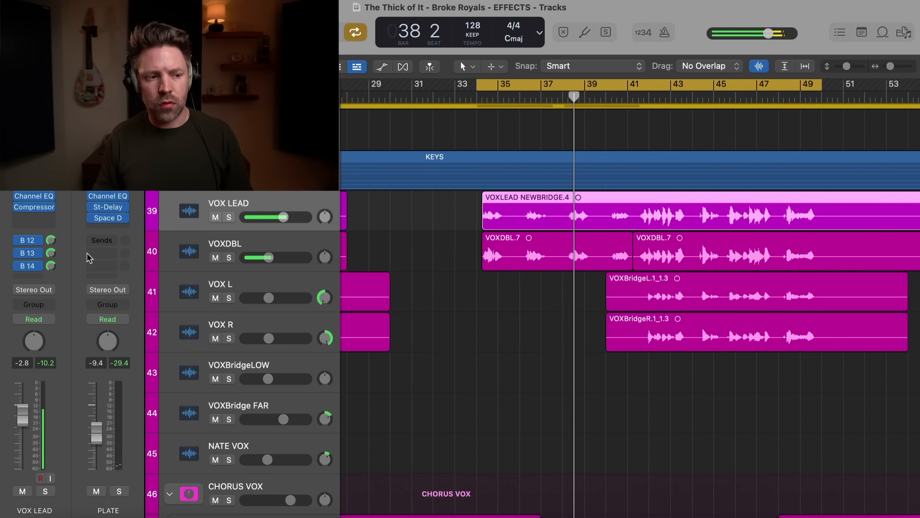
{"action": "key", "text": "space"}
Set the left delay of PLATE's Stereo Delay to a 1/8 note with 0.00 % deviation, and audition it with VOX LEAD soloed.
{"action": "left_click", "coordinate": [106, 217]}
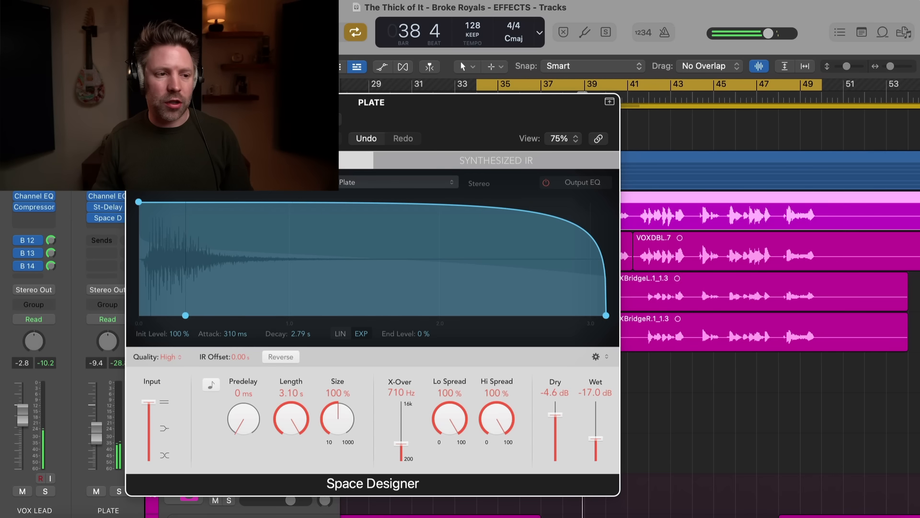
{"action": "left_click", "coordinate": [105, 206]}
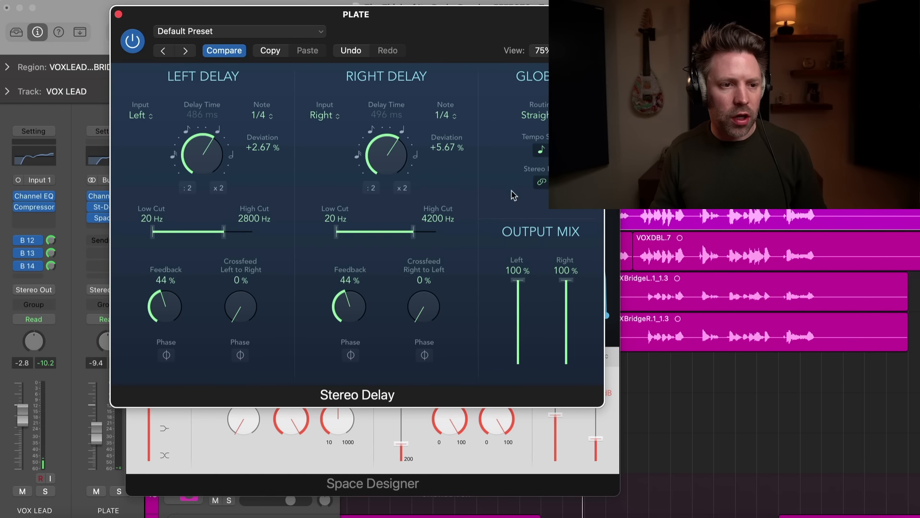
{"action": "left_click", "coordinate": [261, 119]}
{"action": "left_click", "coordinate": [259, 76]}
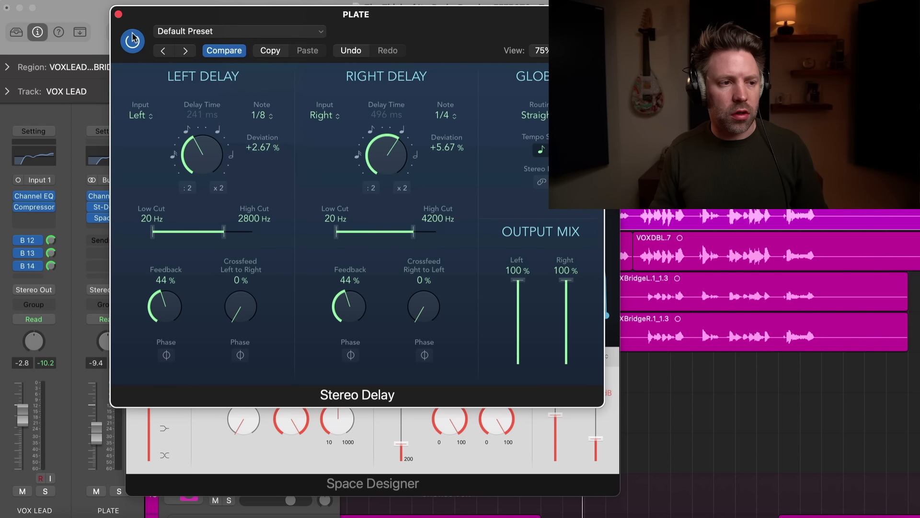
{"action": "key", "text": "s"}
{"action": "key", "text": "space"}
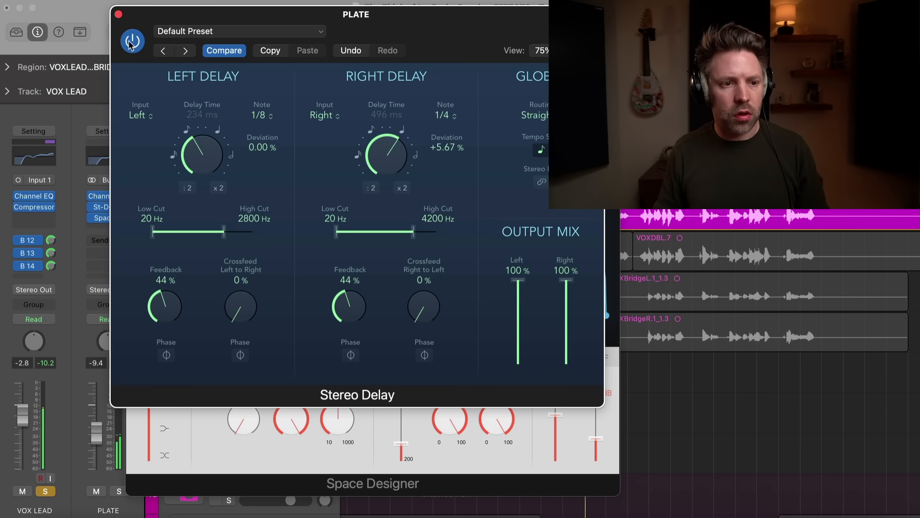
Close the Stereo Delay and Space Designer windows and restart the bridge with VOX LEAD unsoloed.
{"action": "left_click", "coordinate": [119, 15]}
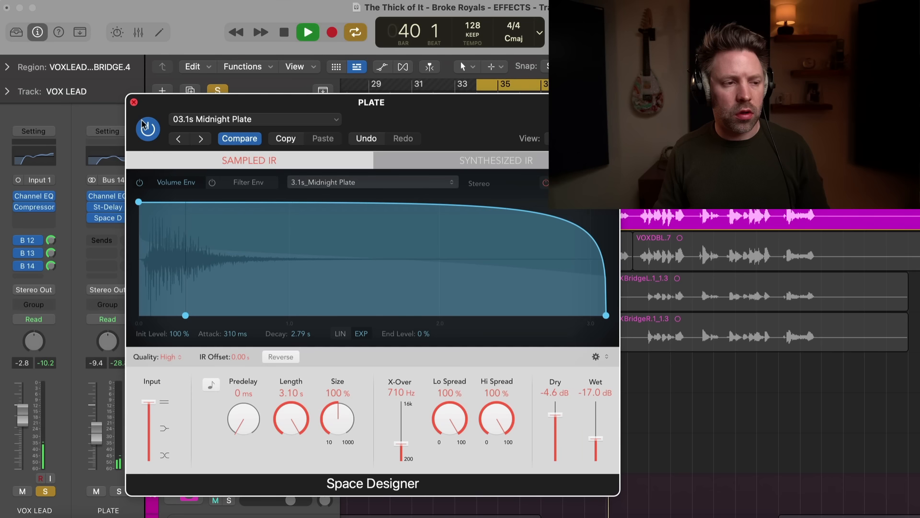
{"action": "left_click", "coordinate": [134, 102]}
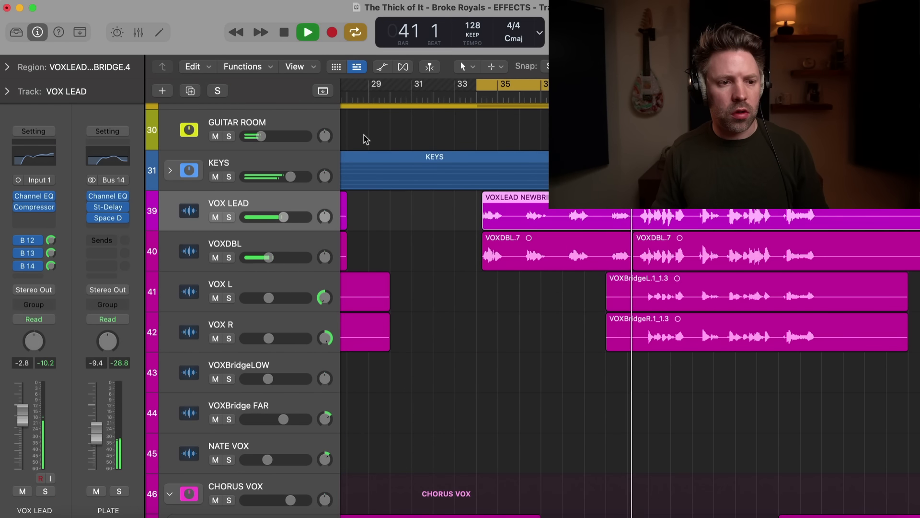
{"action": "key", "text": "space"}
{"action": "key", "text": "space"}
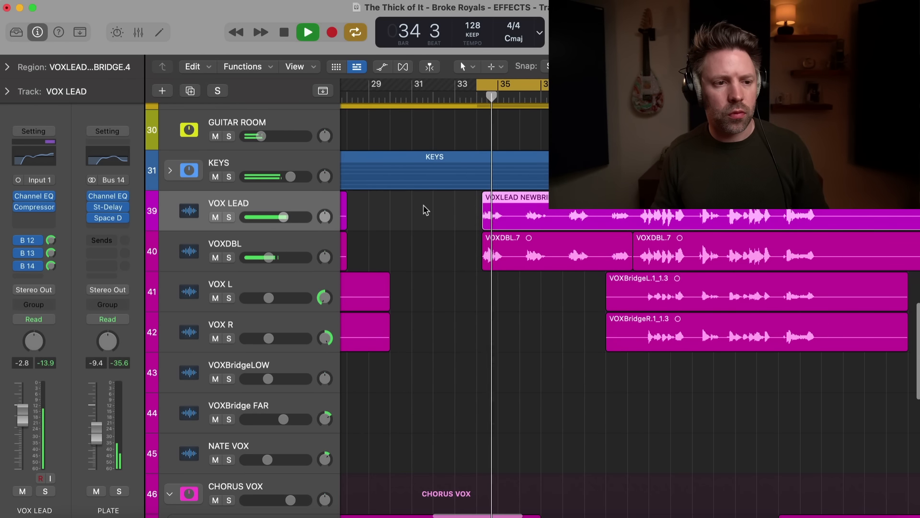
Listen to the bridge in the full mix to judge the PLATE level against the lead and backing vocals.
{"action": "scroll", "coordinate": [424, 209], "scroll_direction": "down", "scroll_amount": 1}
{"action": "scroll", "coordinate": [424, 209], "scroll_direction": "down", "scroll_amount": 3}
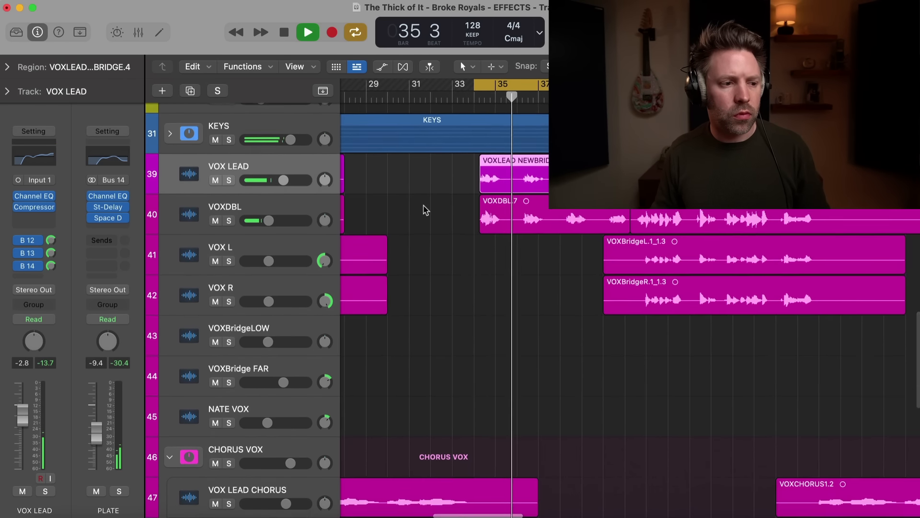
{"action": "scroll", "coordinate": [424, 209], "scroll_direction": "down", "scroll_amount": 1}
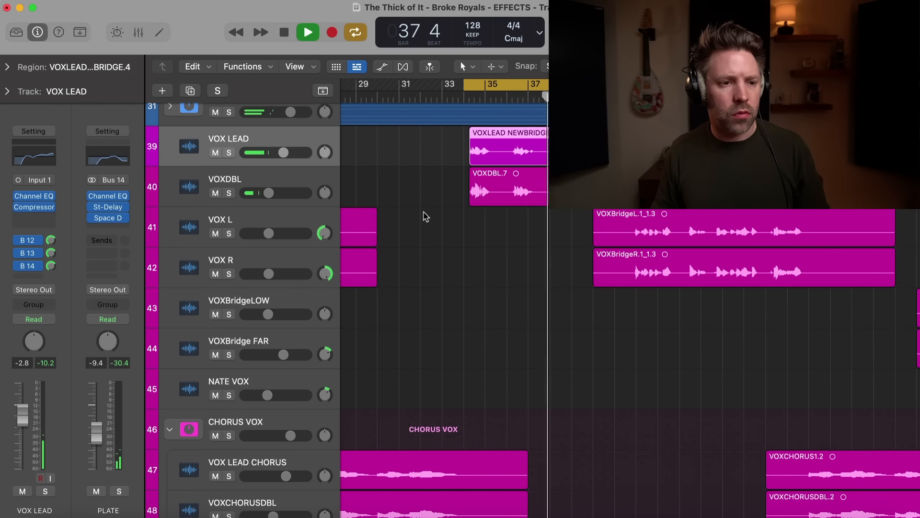
{"action": "scroll", "coordinate": [426, 217], "scroll_direction": "right", "scroll_amount": 1}
{"action": "scroll", "coordinate": [426, 217], "scroll_direction": "down", "scroll_amount": 1}
{"action": "scroll", "coordinate": [426, 217], "scroll_direction": "up", "scroll_amount": 1}
{"action": "scroll", "coordinate": [426, 216], "scroll_direction": "right", "scroll_amount": 1}
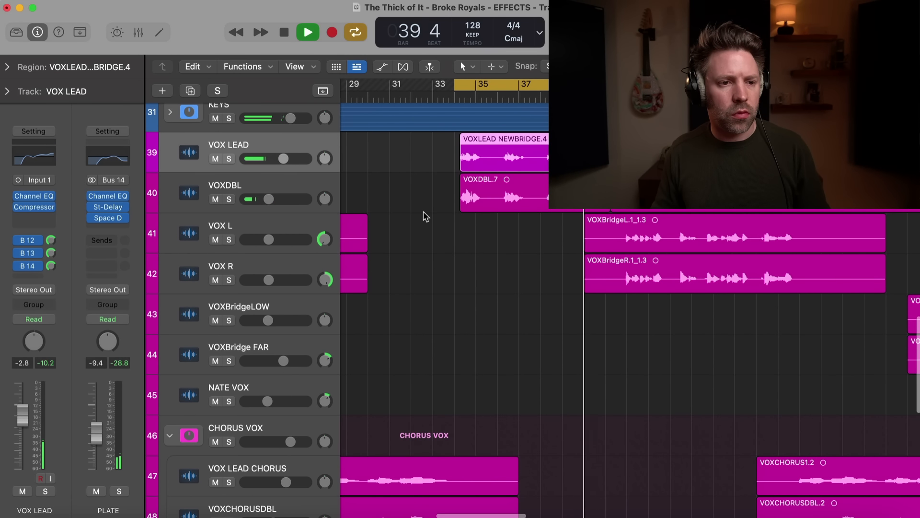
{"action": "scroll", "coordinate": [425, 216], "scroll_direction": "right", "scroll_amount": 1}
{"action": "scroll", "coordinate": [426, 216], "scroll_direction": "right", "scroll_amount": 1}
{"action": "scroll", "coordinate": [426, 216], "scroll_direction": "down", "scroll_amount": 1}
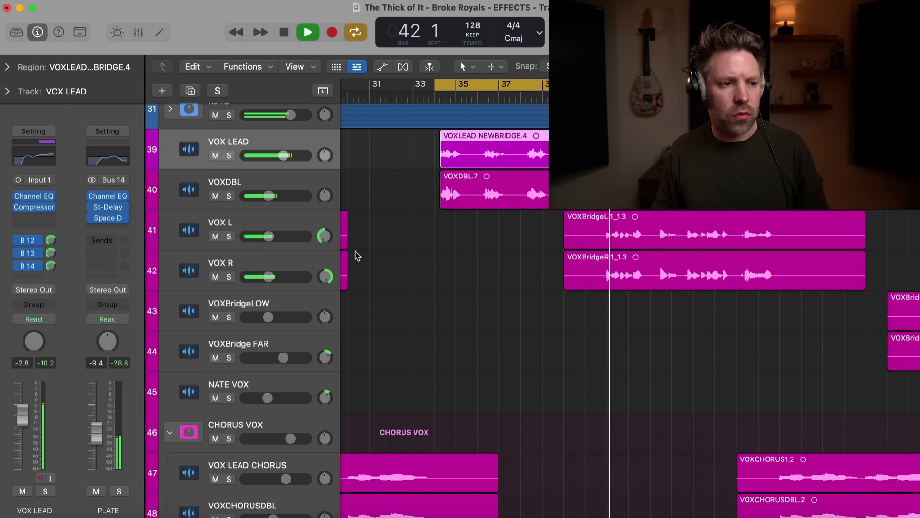
{"action": "scroll", "coordinate": [386, 261], "scroll_direction": "down", "scroll_amount": 1}
{"action": "scroll", "coordinate": [387, 259], "scroll_direction": "right", "scroll_amount": 1}
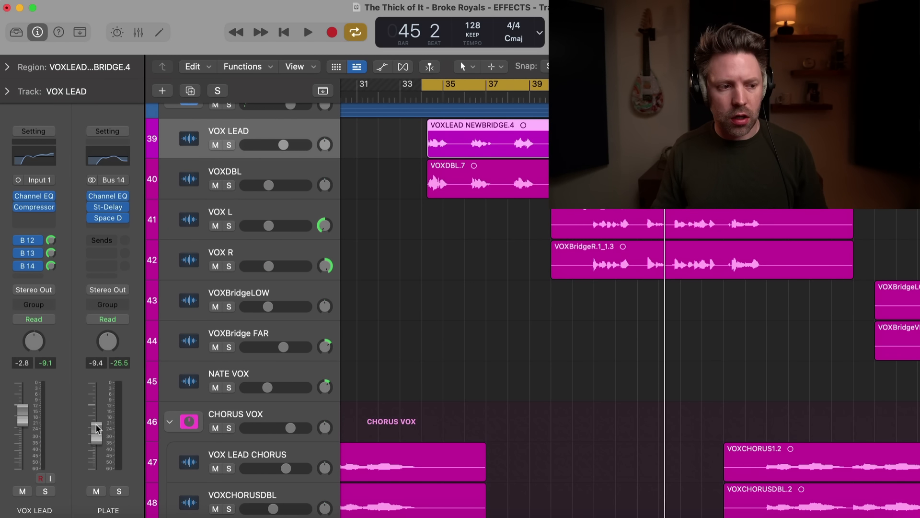
Lower the PLATE fader to -10.0 dB, turn off cycle mode and play the bridge from about bar 41.
{"action": "scroll", "coordinate": [550, 323], "scroll_direction": "down", "scroll_amount": 5}
{"action": "scroll", "coordinate": [550, 322], "scroll_direction": "up", "scroll_amount": 3}
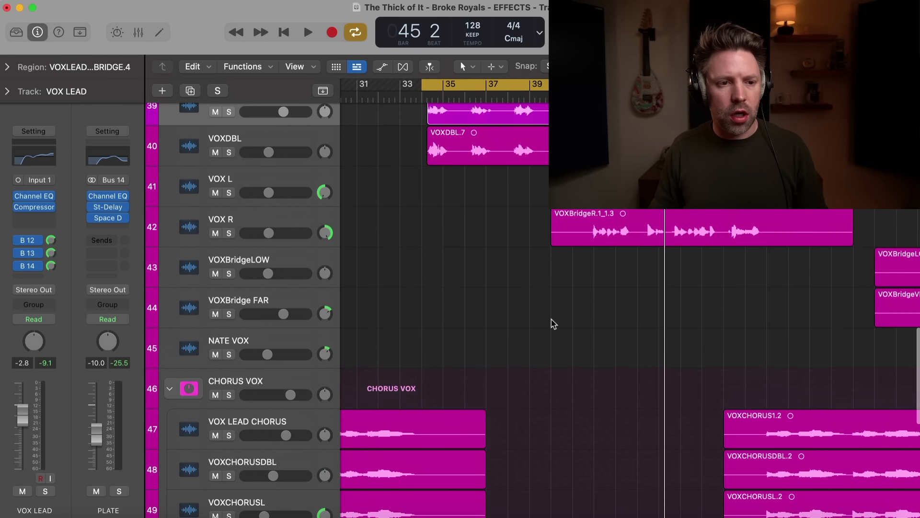
{"action": "left_click_drag", "start_coordinate": [229, 158], "coordinate": [229, 239]}
{"action": "key", "text": "c"}
{"action": "left_click", "coordinate": [219, 91]}
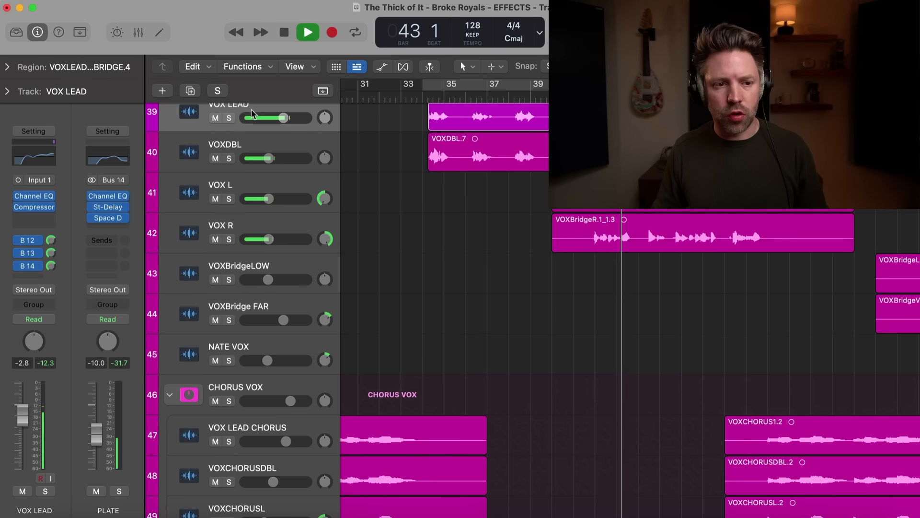
{"action": "left_click", "coordinate": [574, 99]}
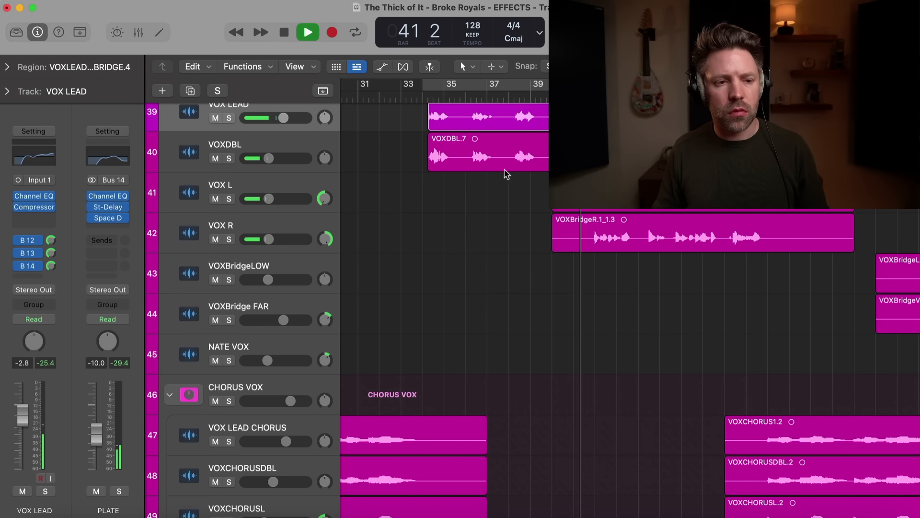
Stop the bridge playback and select the CHORUS VOX stack.
{"action": "scroll", "coordinate": [439, 214], "scroll_direction": "down", "scroll_amount": 1}
{"action": "scroll", "coordinate": [436, 249], "scroll_direction": "down", "scroll_amount": 1}
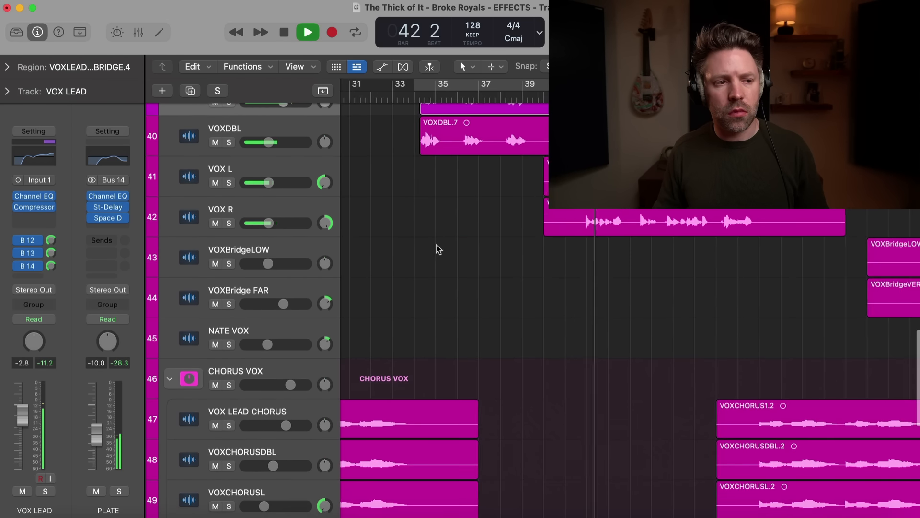
{"action": "scroll", "coordinate": [438, 250], "scroll_direction": "right", "scroll_amount": 3}
{"action": "scroll", "coordinate": [437, 249], "scroll_direction": "right", "scroll_amount": 5}
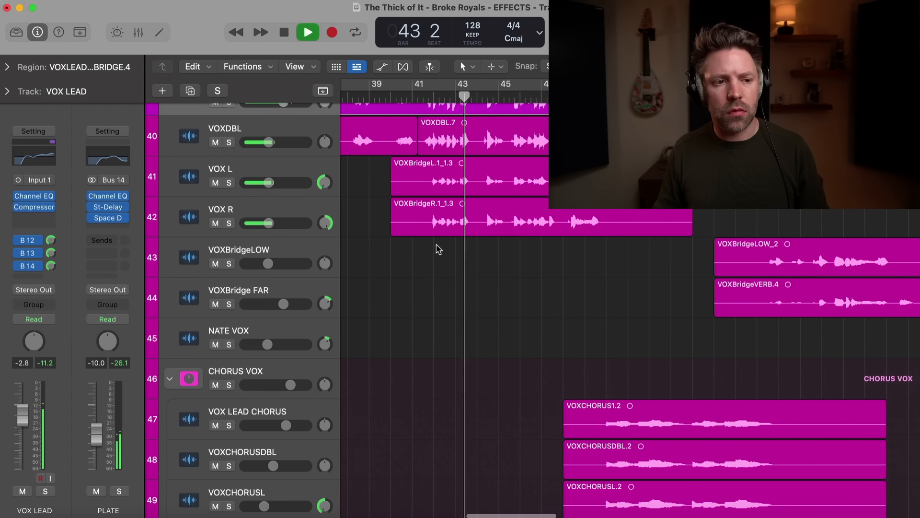
{"action": "scroll", "coordinate": [437, 249], "scroll_direction": "down", "scroll_amount": 2}
{"action": "key", "text": "space"}
{"action": "scroll", "coordinate": [439, 249], "scroll_direction": "down", "scroll_amount": 2}
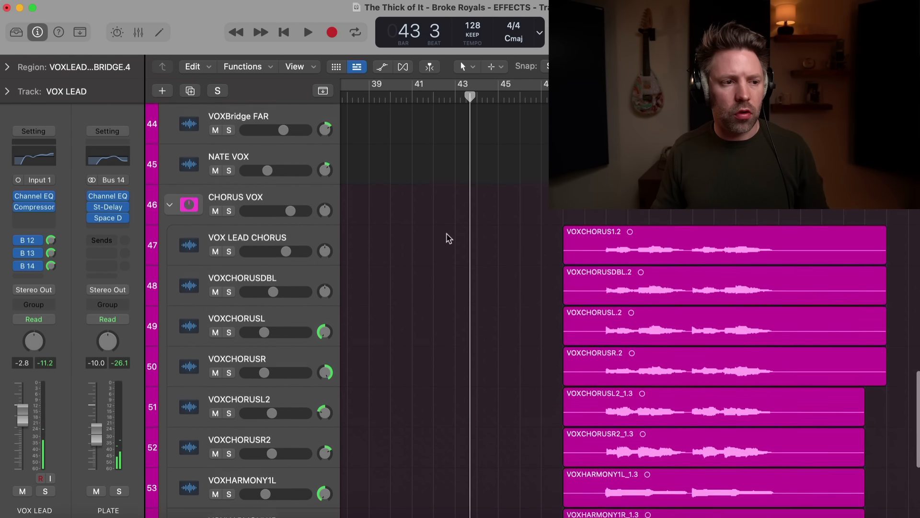
{"action": "left_click", "coordinate": [408, 204]}
{"action": "scroll", "coordinate": [408, 204], "scroll_direction": "down", "scroll_amount": 1}
{"action": "scroll", "coordinate": [444, 181], "scroll_direction": "right", "scroll_amount": 1}
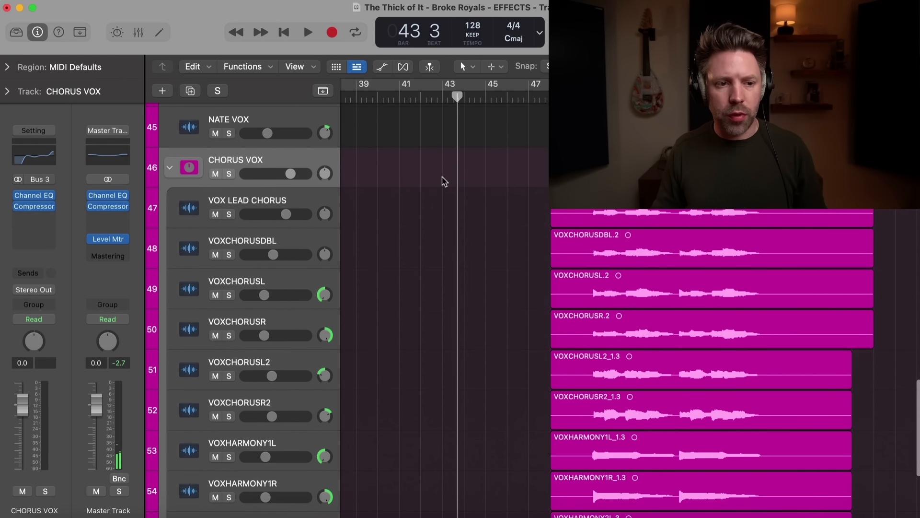
Play the chorus in the full mix to judge the CHORUS VOX stack without effects sends.
{"action": "left_click", "coordinate": [303, 24]}
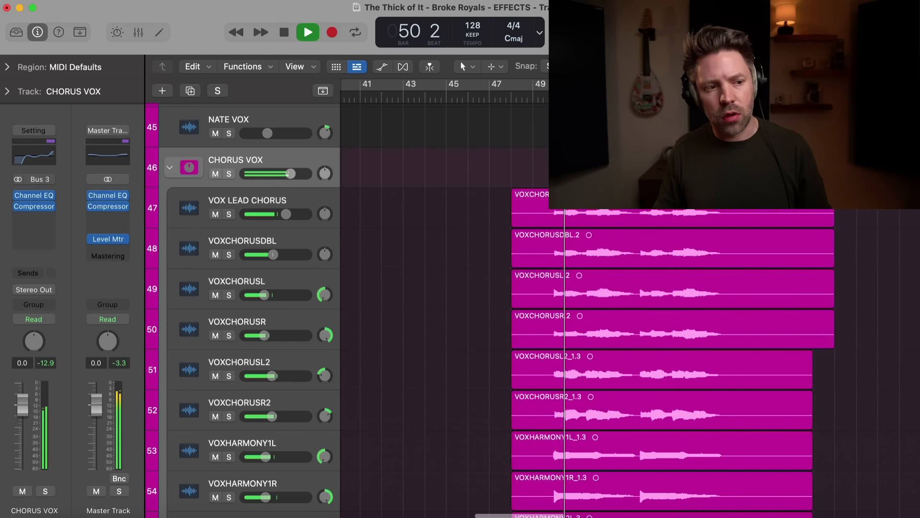
{"action": "scroll", "coordinate": [493, 197], "scroll_direction": "down", "scroll_amount": 1}
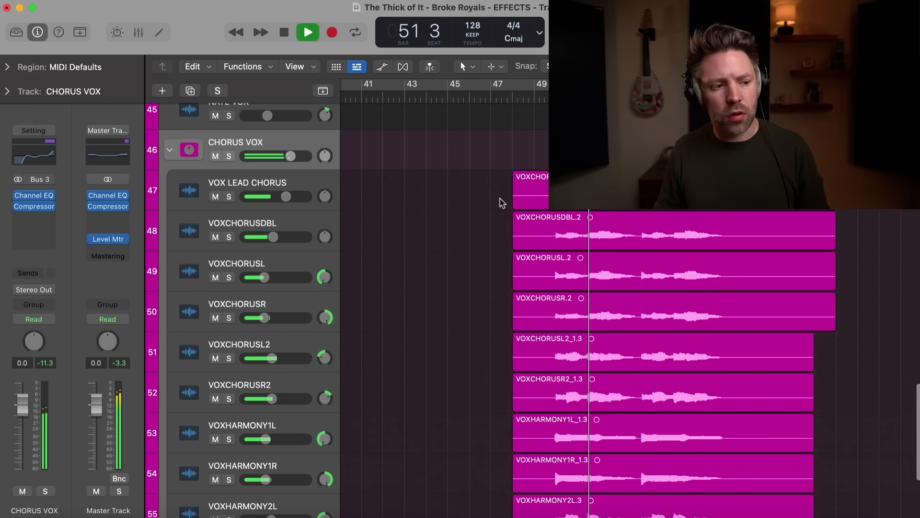
{"action": "scroll", "coordinate": [477, 218], "scroll_direction": "up", "scroll_amount": 2}
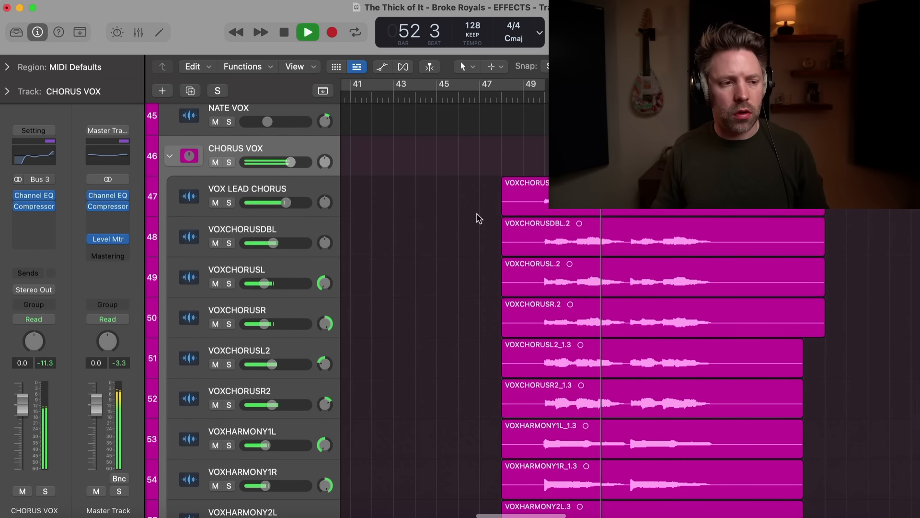
{"action": "key", "text": "space"}
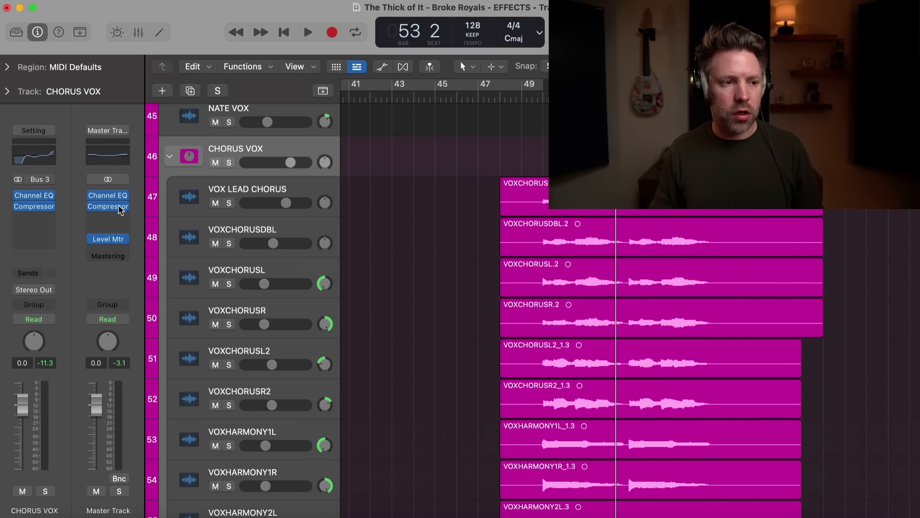
Send CHORUS VOX to Bus 15 with the send level raised, and name the new aux TIMED DELAY.
{"action": "left_click", "coordinate": [22, 274]}
{"action": "mouse_move", "coordinate": [66, 293]}
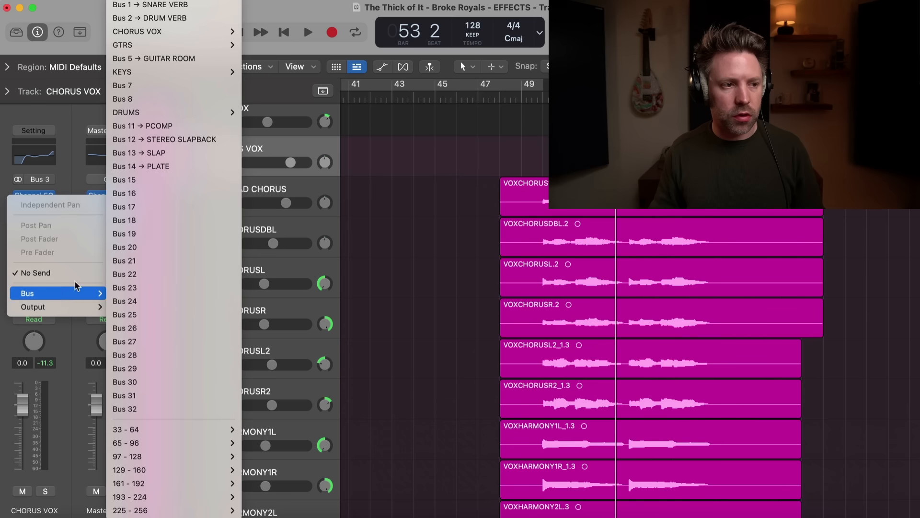
{"action": "left_click", "coordinate": [172, 179]}
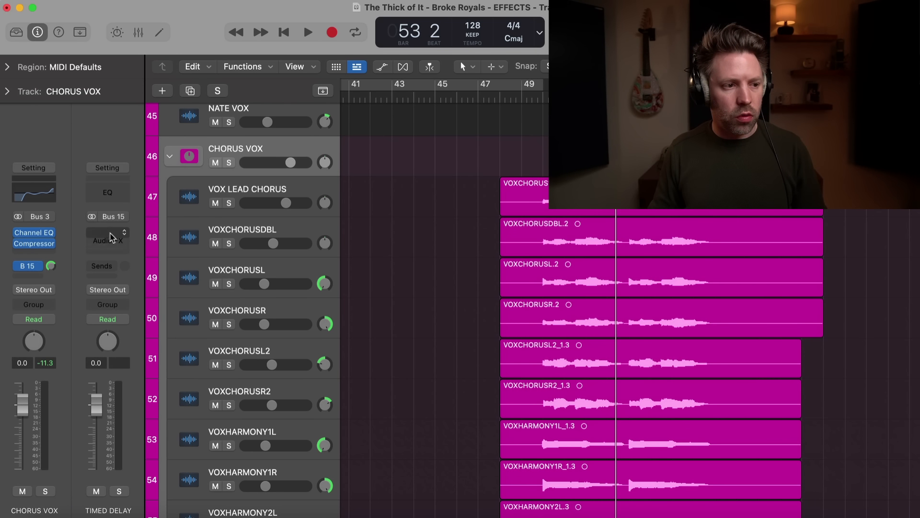
Insert a stereo Stereo Delay on the TIMED DELAY aux and play the chorus through it.
{"action": "left_click", "coordinate": [110, 237]}
{"action": "mouse_move", "coordinate": [158, 244]}
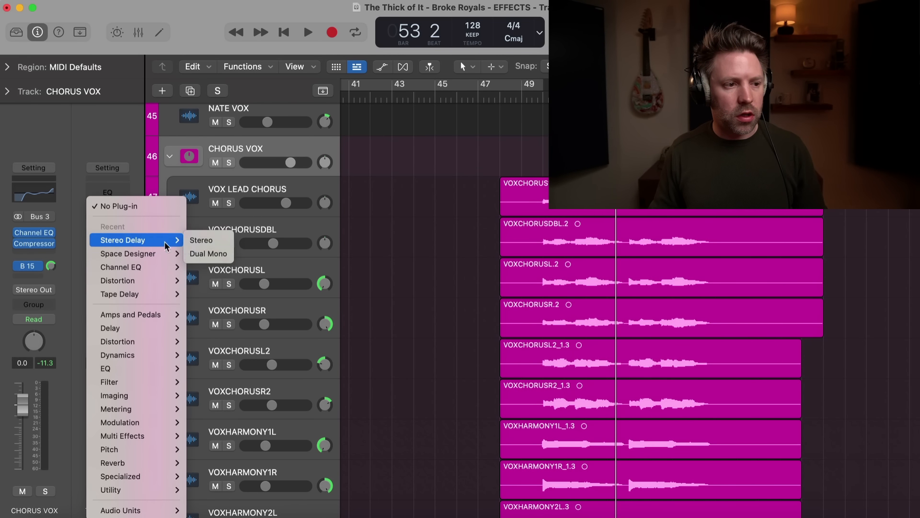
{"action": "left_click", "coordinate": [201, 239]}
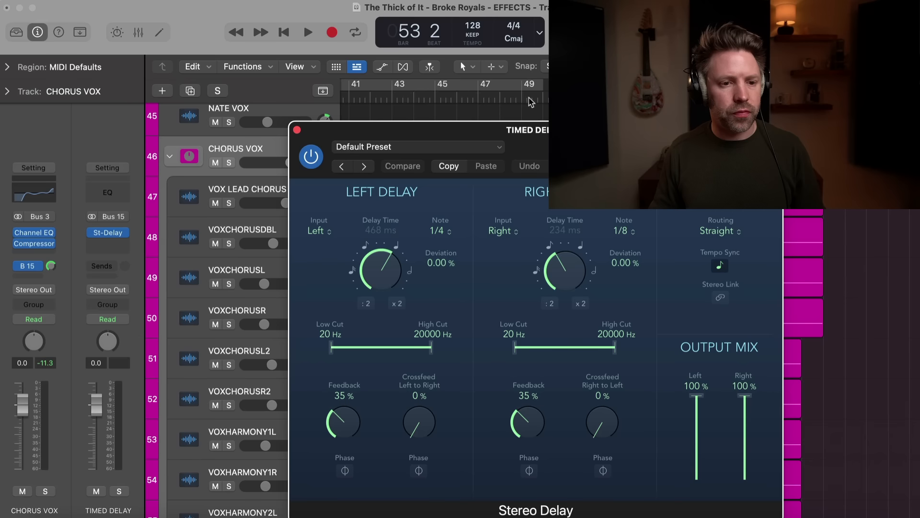
{"action": "key", "text": "space"}
{"action": "left_click_drag", "start_coordinate": [546, 140], "coordinate": [599, 129]}
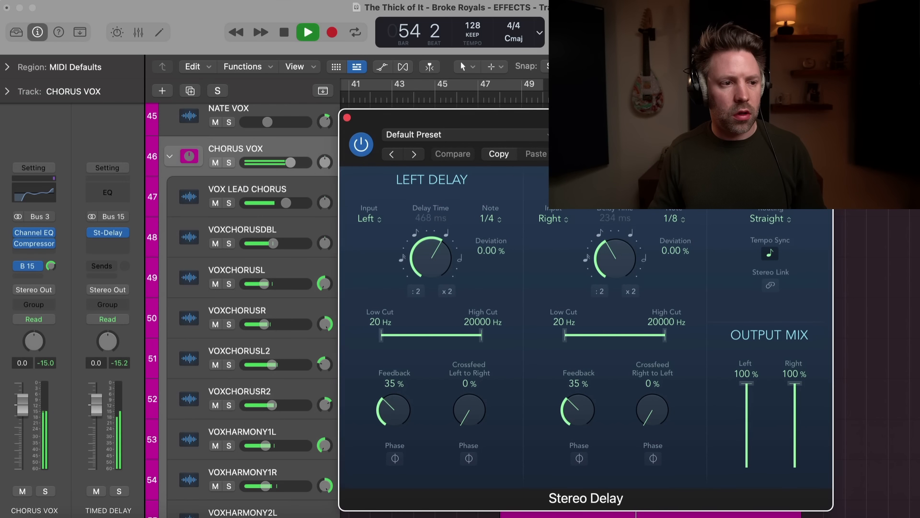
Set the right delay's note value to 1/4 and replay the chorus with the Stereo Delay window moved aside.
{"action": "left_click", "coordinate": [488, 219]}
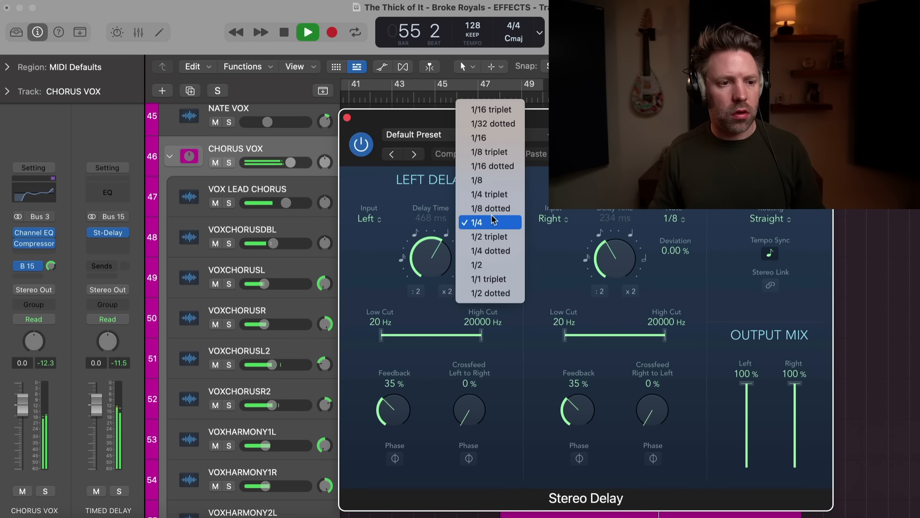
{"action": "left_click", "coordinate": [653, 221]}
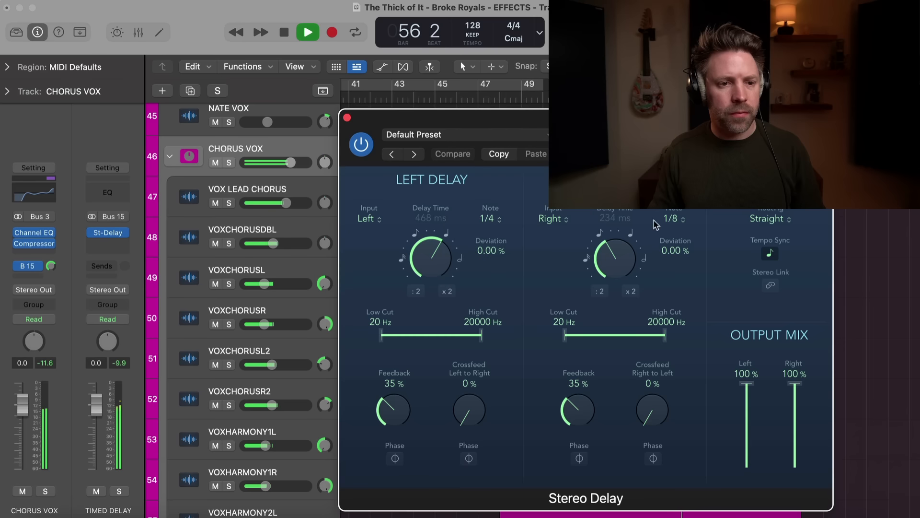
{"action": "left_click", "coordinate": [670, 219]}
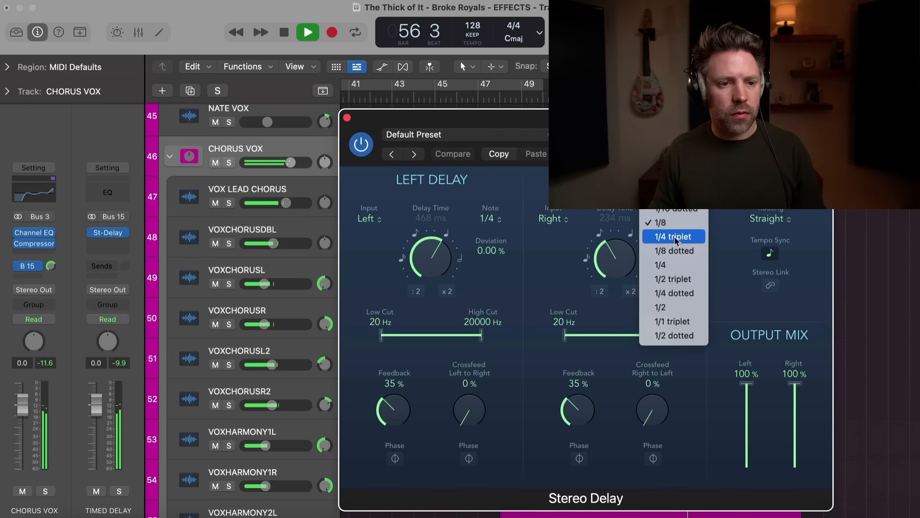
{"action": "left_click", "coordinate": [679, 265]}
{"action": "left_click", "coordinate": [304, 24]}
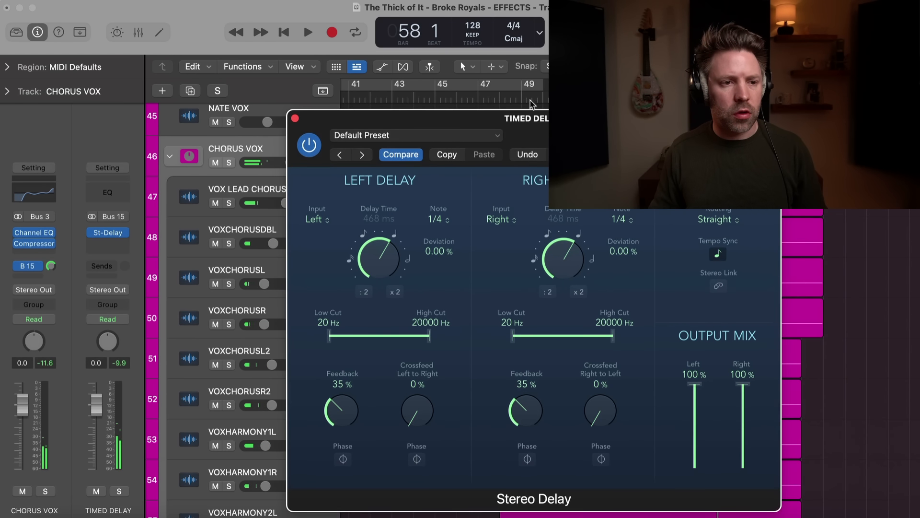
{"action": "left_click", "coordinate": [304, 24]}
{"action": "left_click_drag", "start_coordinate": [560, 134], "coordinate": [366, 120]}
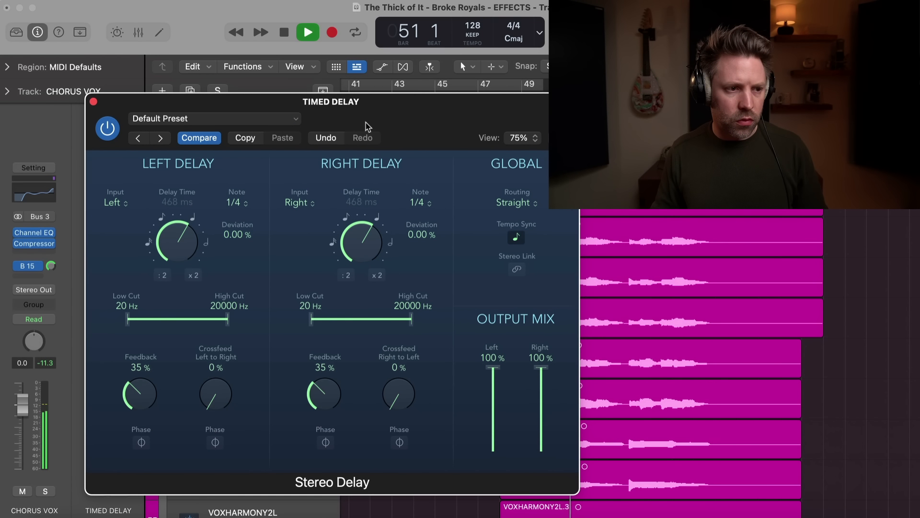
Set the note value of both the left and right delays to 1/8 and play the chorus.
{"action": "key", "text": "space"}
{"action": "left_click", "coordinate": [236, 202]}
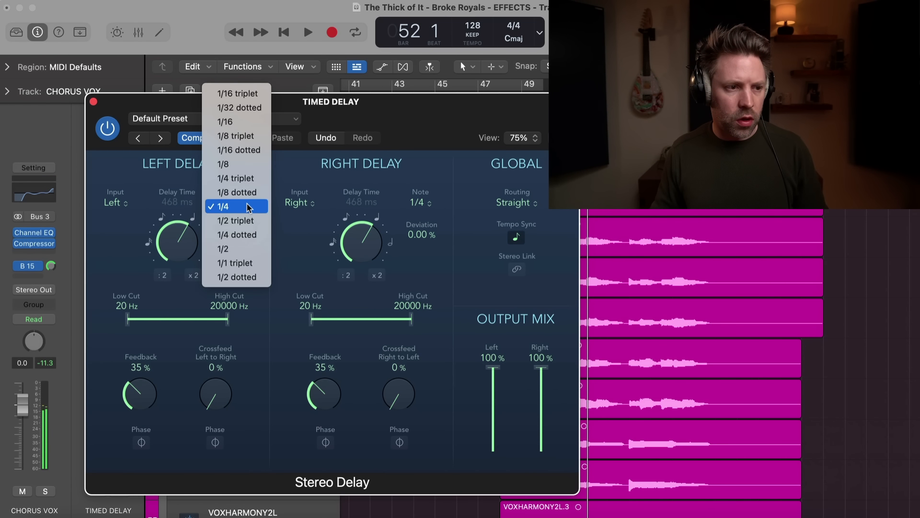
{"action": "left_click", "coordinate": [234, 160]}
{"action": "left_click", "coordinate": [421, 202]}
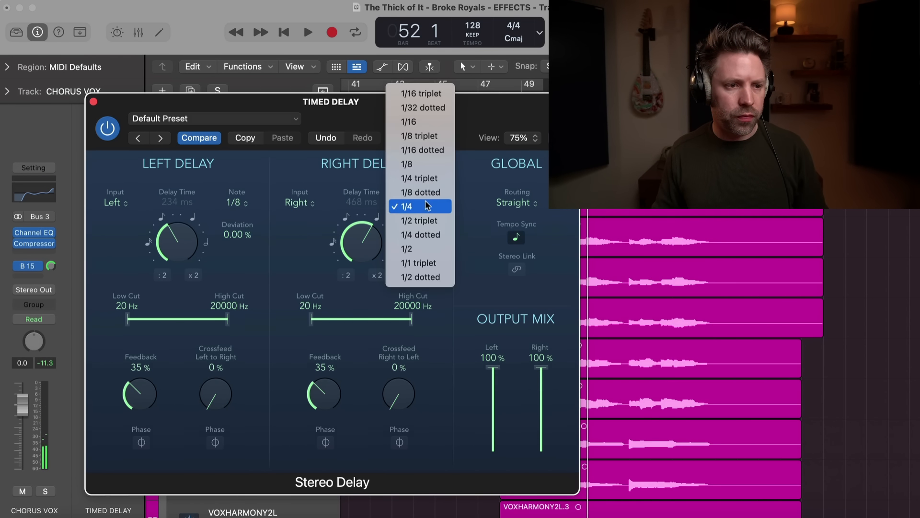
{"action": "left_click", "coordinate": [414, 166]}
{"action": "key", "text": "space"}
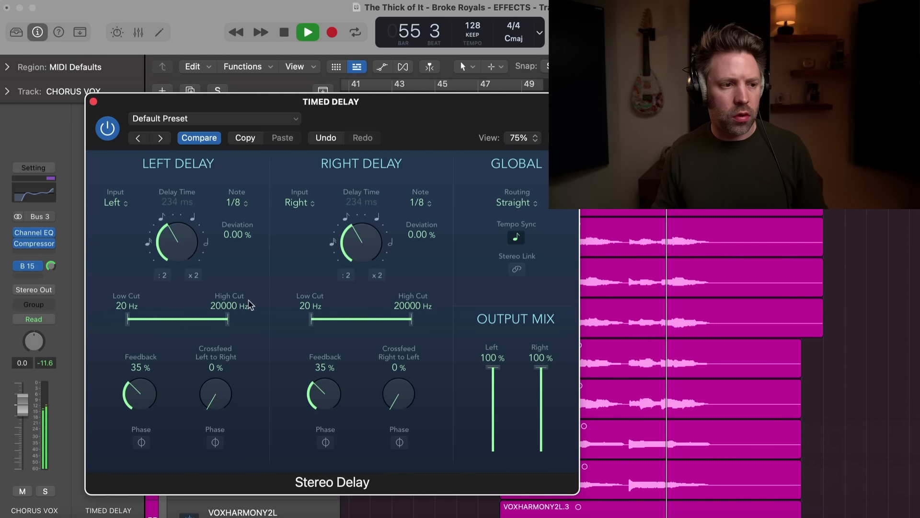
Set the right delay's deviation to +3.00% and lower the high cuts to 4700 Hz on the left and 2300 Hz on the right.
{"action": "left_click_drag", "start_coordinate": [355, 244], "coordinate": [355, 238]}
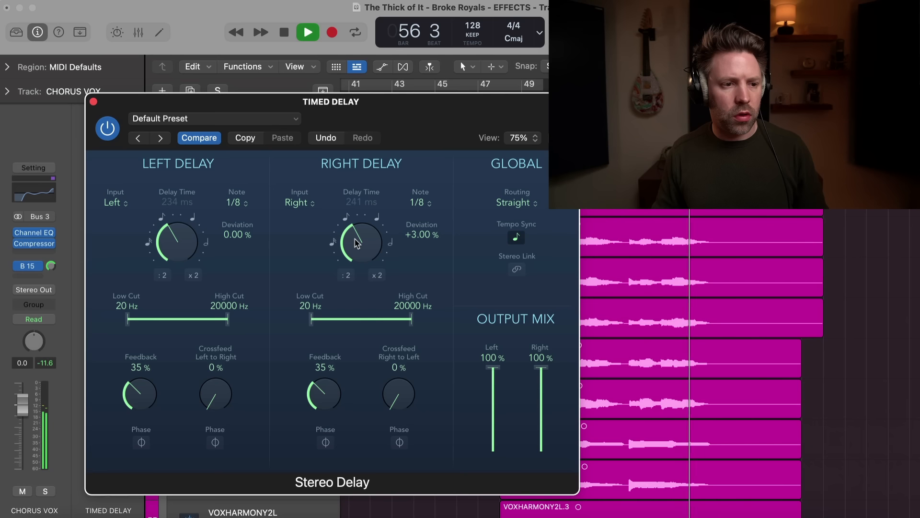
{"action": "key", "text": "space"}
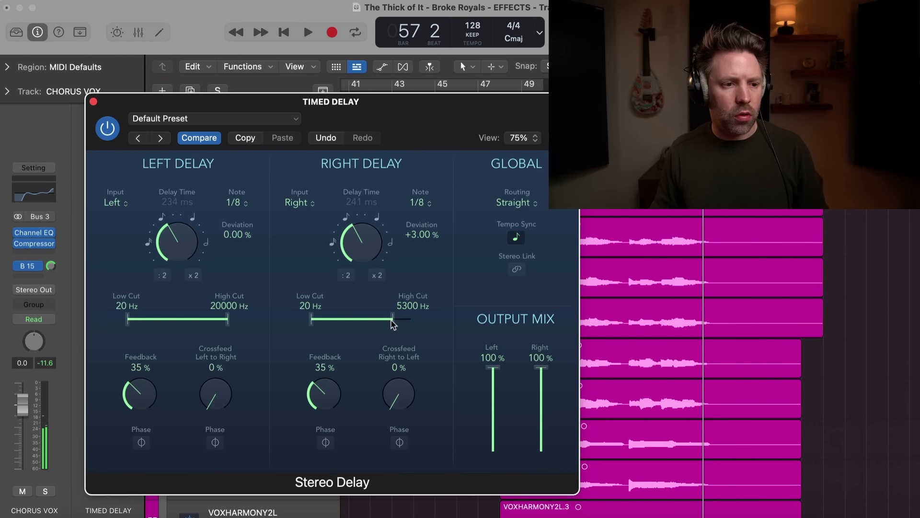
{"action": "left_click_drag", "start_coordinate": [210, 316], "coordinate": [207, 316]}
{"action": "key", "text": "space"}
{"action": "left_click", "coordinate": [93, 101]}
Replay the chorus from about bar 50 and lower the TIMED DELAY fader to -9.2 dB.
{"action": "key", "text": "space"}
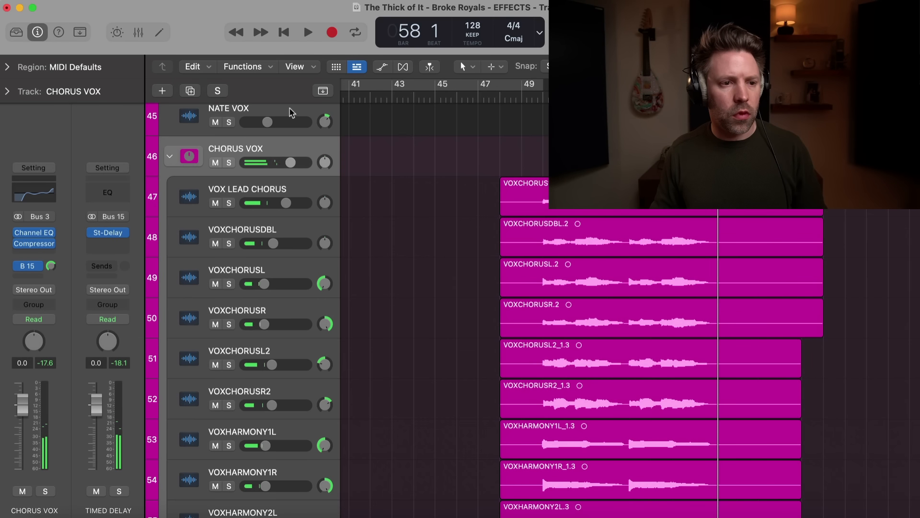
{"action": "left_click", "coordinate": [537, 91]}
{"action": "left_click", "coordinate": [538, 91]}
{"action": "left_click", "coordinate": [544, 96]}
{"action": "key", "text": "space"}
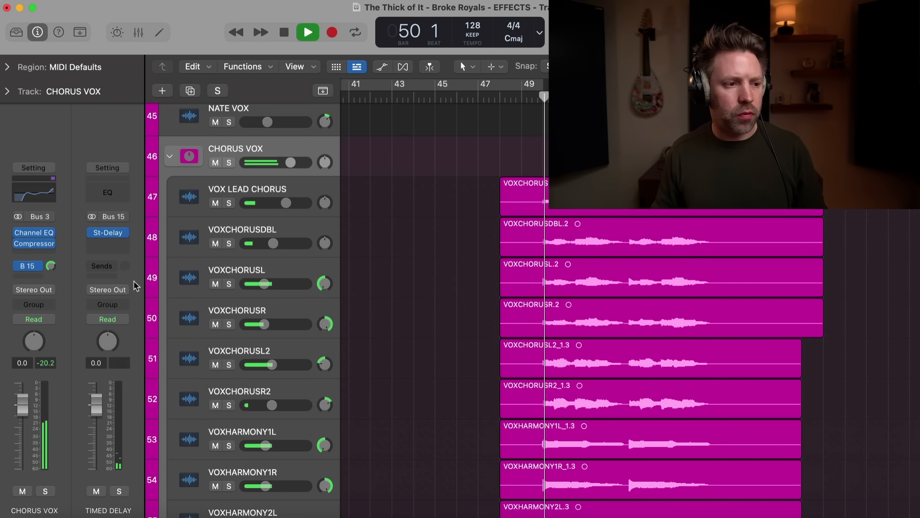
{"action": "left_click_drag", "start_coordinate": [96, 405], "coordinate": [96, 432]}
{"action": "key", "text": "space"}
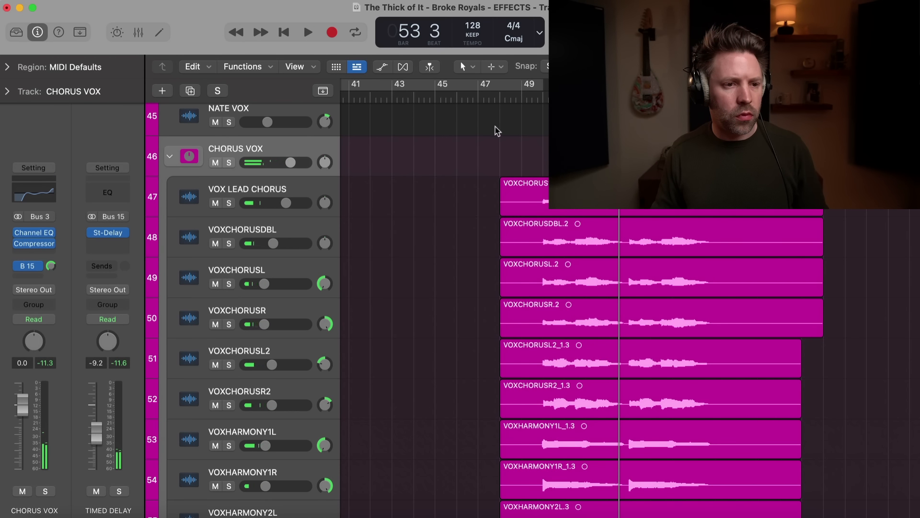
{"action": "left_click", "coordinate": [540, 99]}
{"action": "key", "text": "space"}
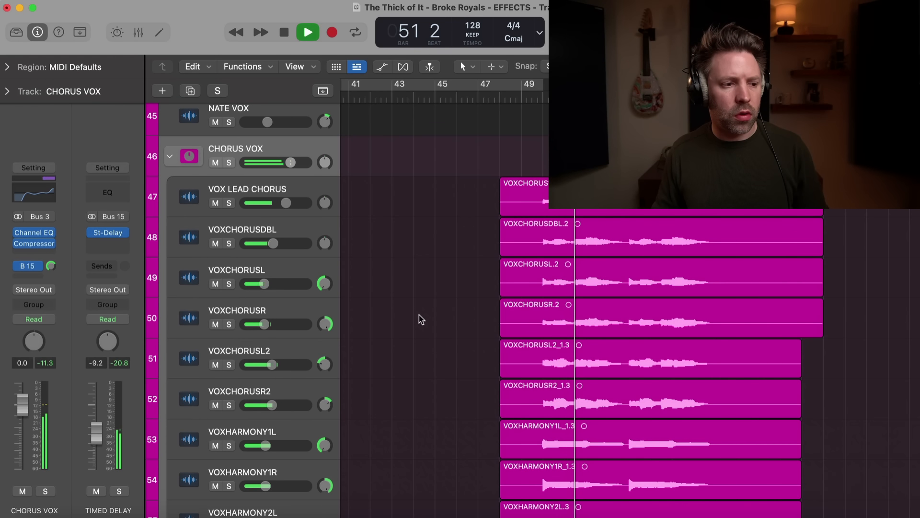
Raise the Stereo Delay feedback to 40% on the left and 41% on the right, and audition the chorus.
{"action": "left_click", "coordinate": [115, 232]}
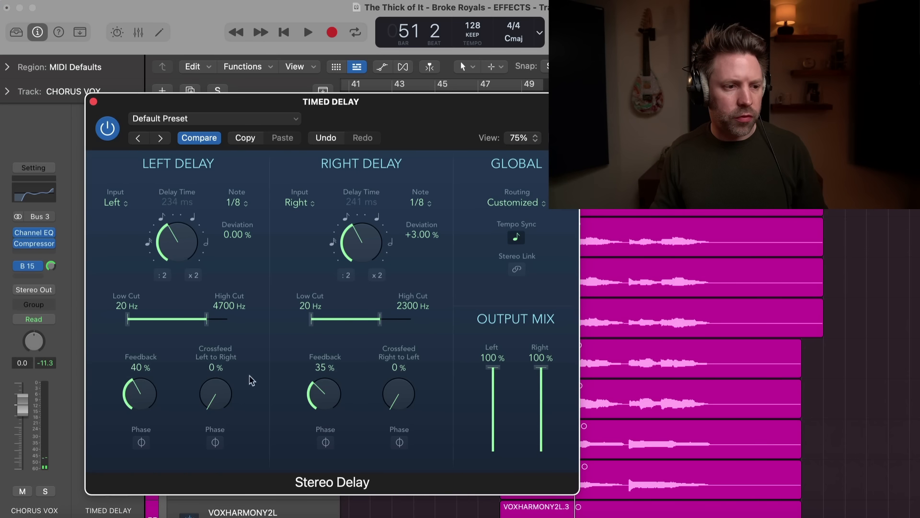
{"action": "left_click_drag", "start_coordinate": [338, 384], "coordinate": [336, 380]}
{"action": "key", "text": "space"}
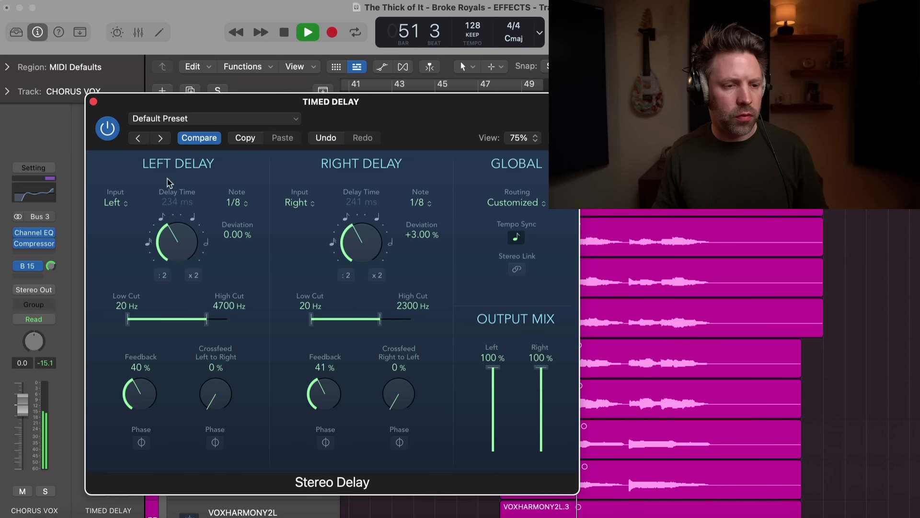
{"action": "left_click", "coordinate": [94, 101]}
{"action": "key", "text": "space"}
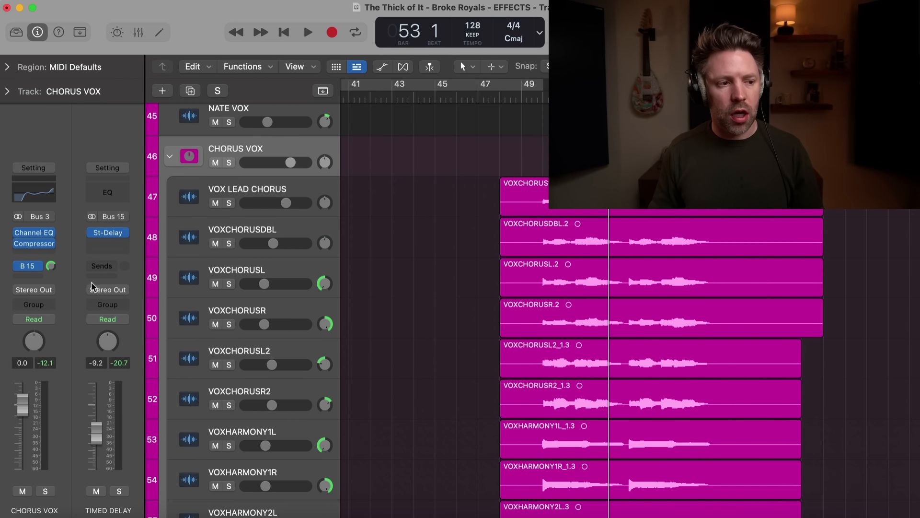
Send CHORUS VOX to Bus 16 with the send level raised, and name the new aux LONG ROOM.
{"action": "left_click", "coordinate": [35, 278]}
{"action": "mouse_move", "coordinate": [48, 295]}
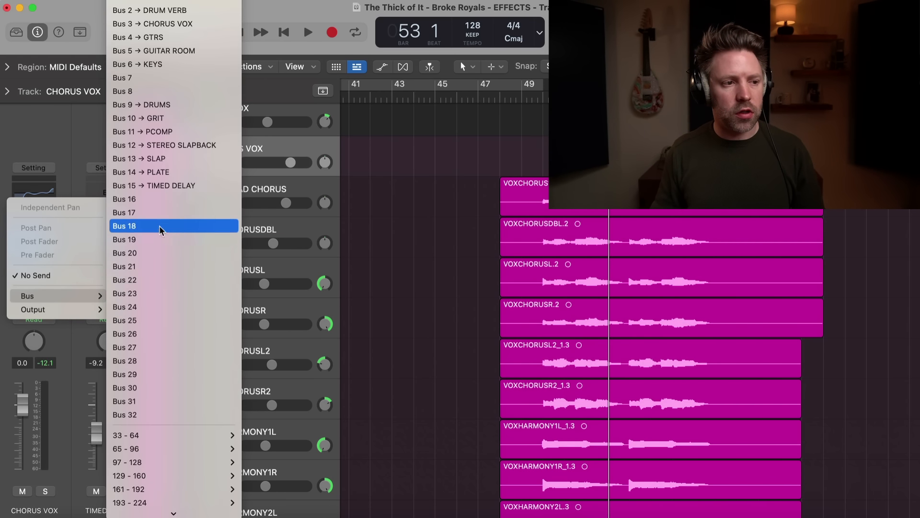
{"action": "left_click", "coordinate": [163, 200]}
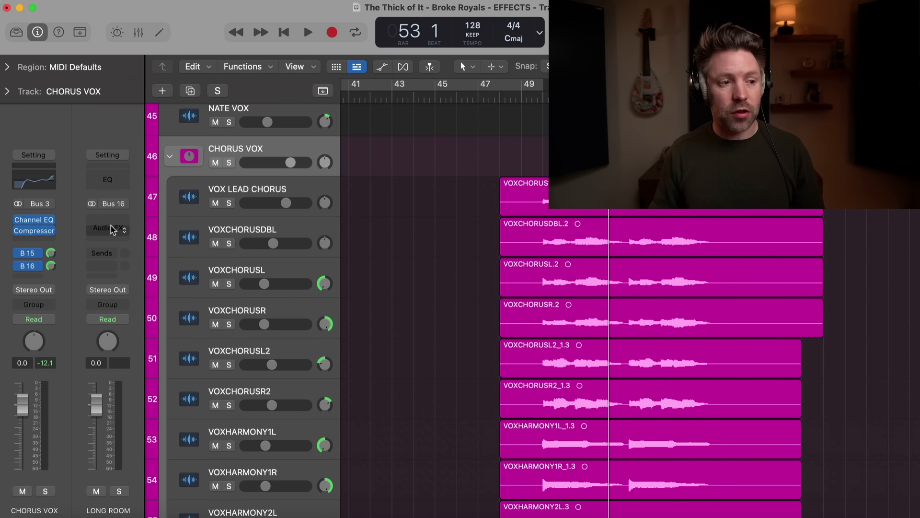
{"action": "left_click", "coordinate": [41, 267]}
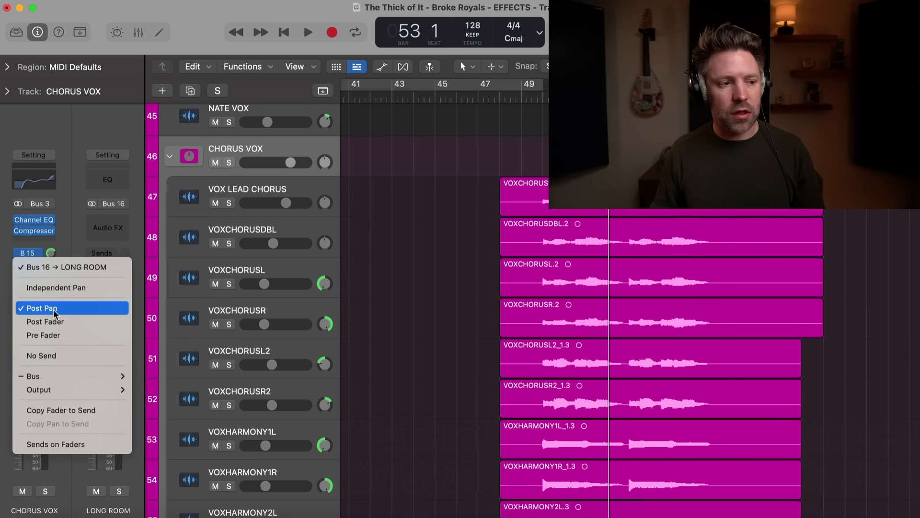
{"action": "mouse_move", "coordinate": [77, 376]}
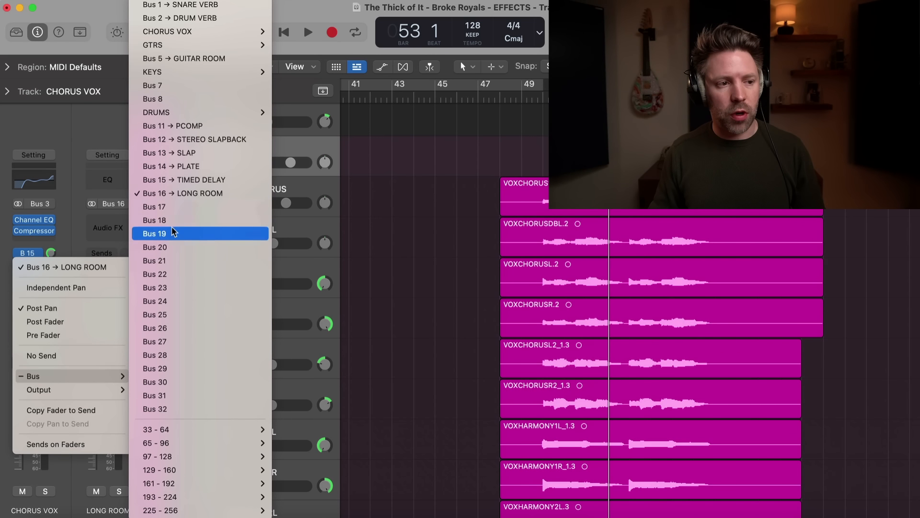
{"action": "left_click", "coordinate": [78, 232]}
Insert a stereo Space Designer on the LONG ROOM aux and move its window clear of the chorus regions.
{"action": "left_click", "coordinate": [103, 228]}
{"action": "mouse_move", "coordinate": [155, 252]}
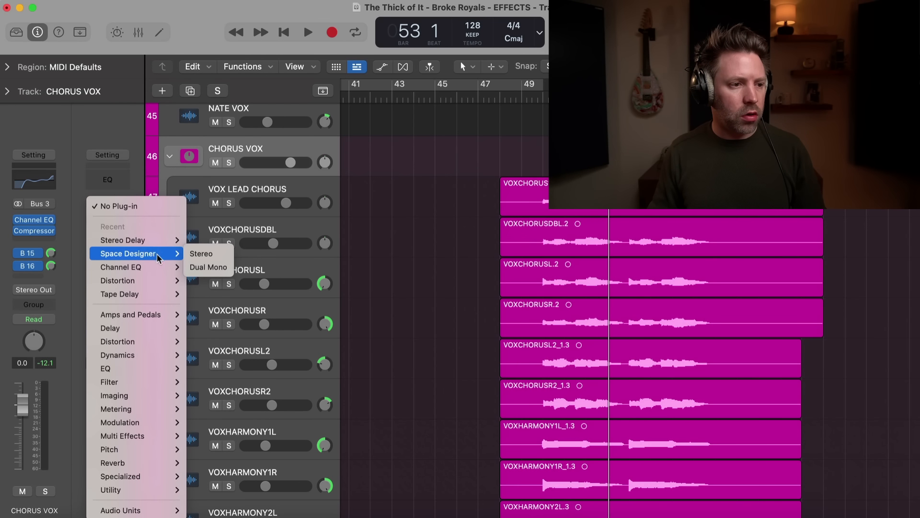
{"action": "left_click", "coordinate": [214, 255]}
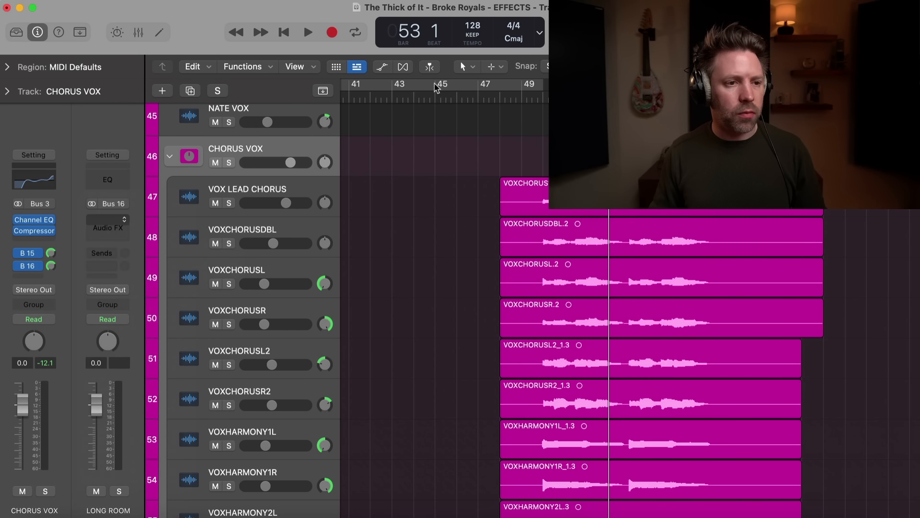
{"action": "left_click_drag", "start_coordinate": [428, 130], "coordinate": [138, 115]}
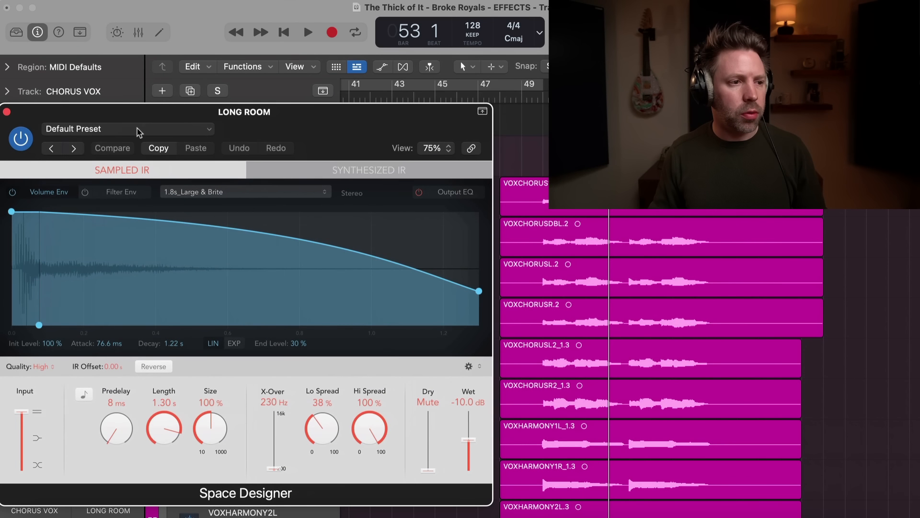
Load the large hall preset 02.7s Smooth Vocal Hall and audition the soloed CHORUS VOX from bar 50.
{"action": "left_click", "coordinate": [138, 130]}
{"action": "mouse_move", "coordinate": [140, 395]}
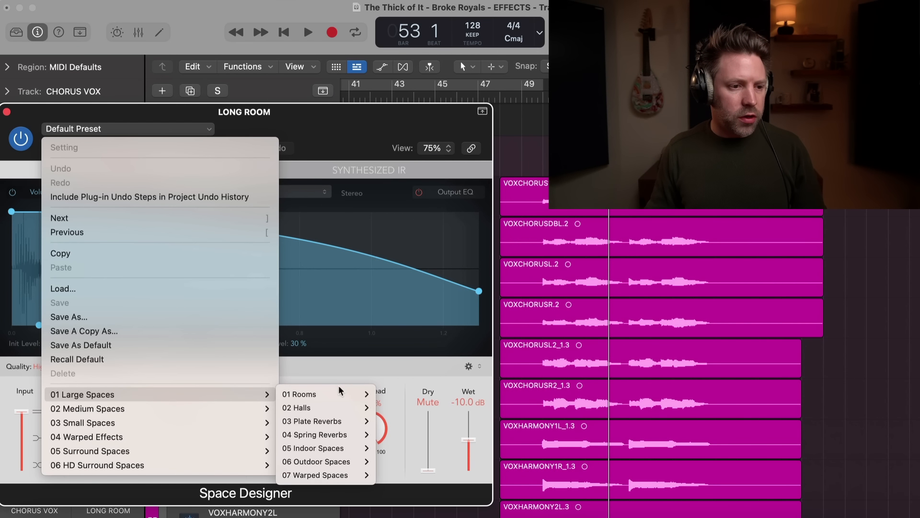
{"action": "mouse_move", "coordinate": [331, 407]}
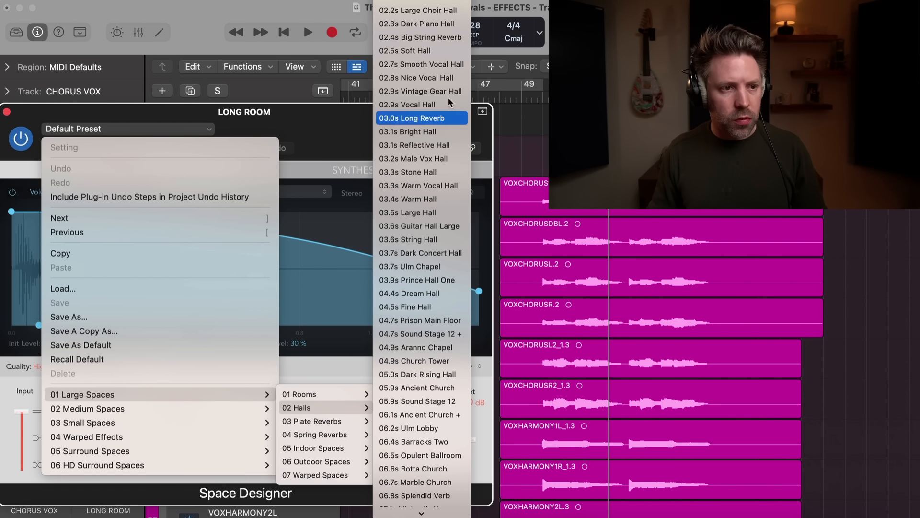
{"action": "left_click", "coordinate": [449, 66]}
{"action": "left_click", "coordinate": [546, 104]}
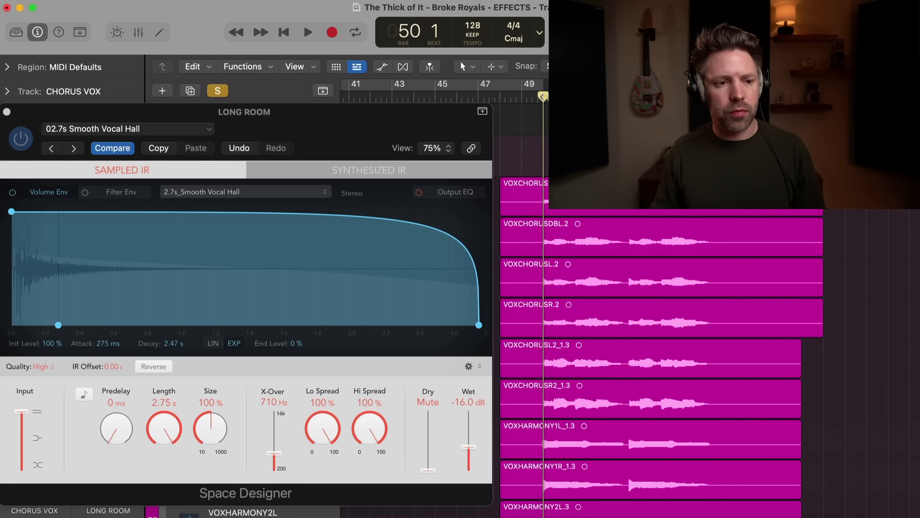
{"action": "key", "text": "space"}
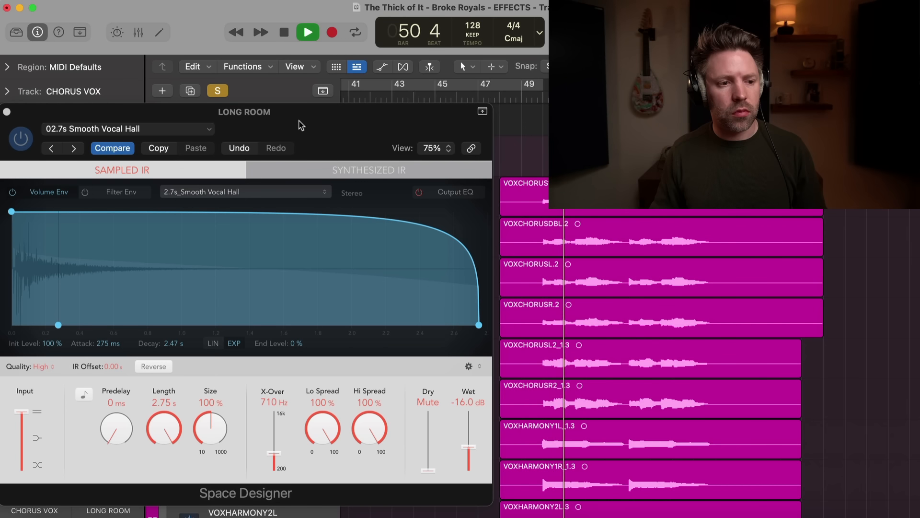
Try the large hall preset 04.4s Dream Hall on LONG ROOM and play the soloed CHORUS VOX through it.
{"action": "left_click", "coordinate": [142, 133]}
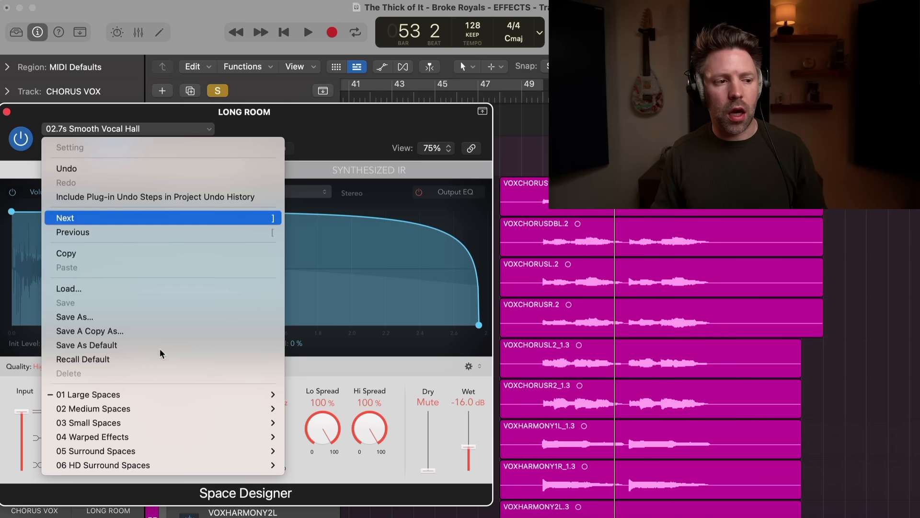
{"action": "mouse_move", "coordinate": [172, 395]}
{"action": "mouse_move", "coordinate": [306, 408]}
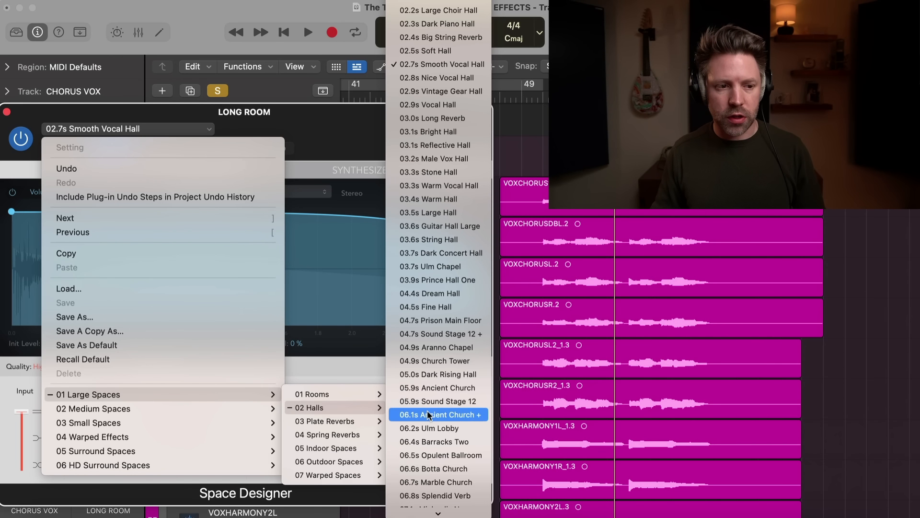
{"action": "left_click", "coordinate": [437, 294]}
{"action": "key", "text": "space"}
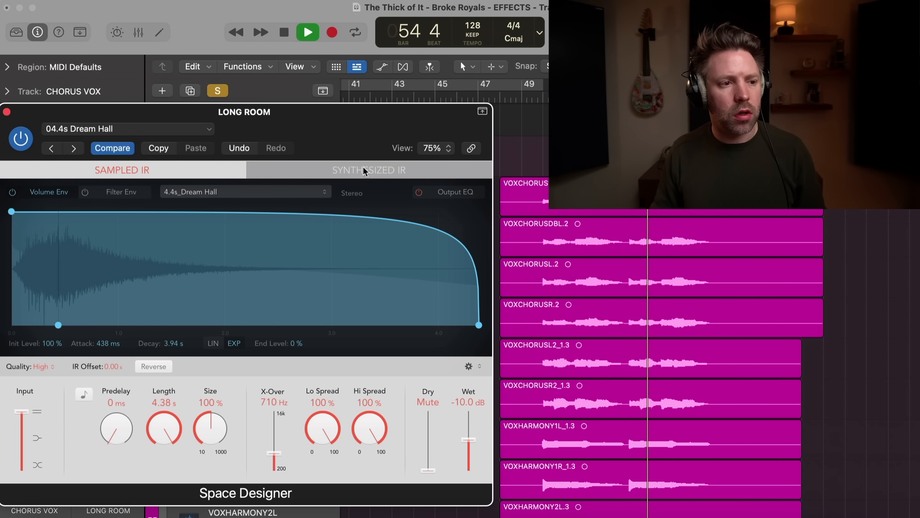
Load the large hall preset 03.4s Warm Hall on LONG ROOM and audition the soloed chorus vocals.
{"action": "left_click", "coordinate": [168, 133]}
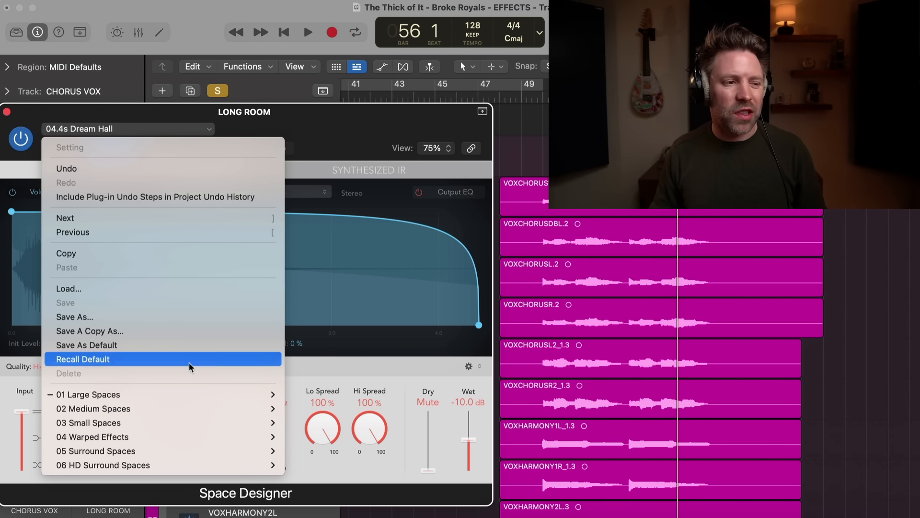
{"action": "mouse_move", "coordinate": [275, 394]}
{"action": "mouse_move", "coordinate": [309, 408]}
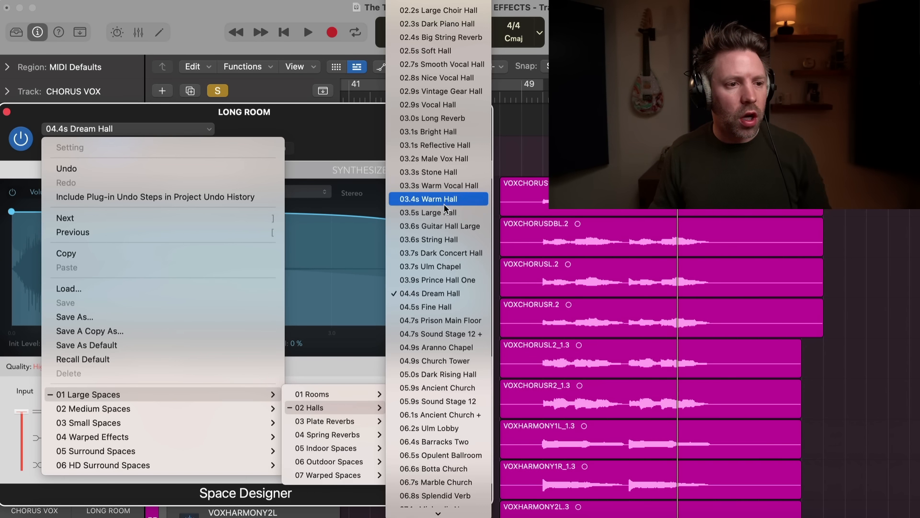
{"action": "left_click", "coordinate": [440, 199]}
{"action": "left_click", "coordinate": [303, 24]}
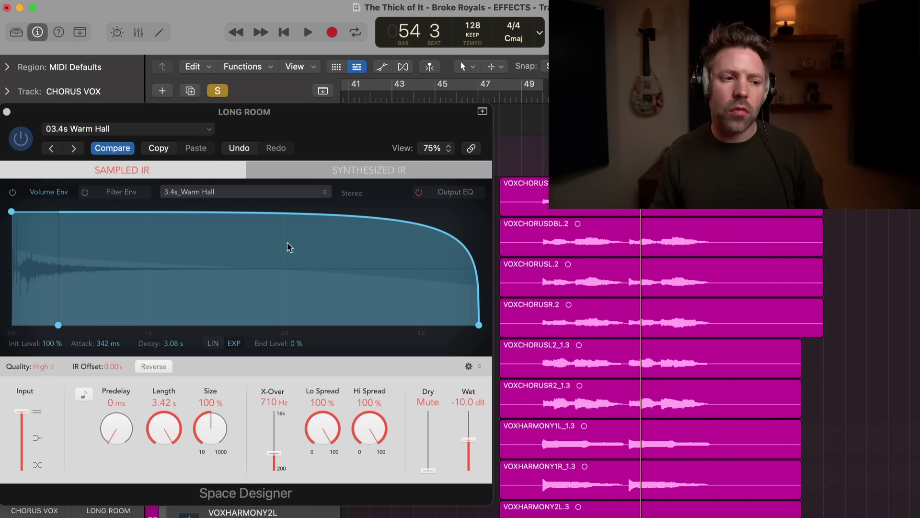
Unsolo CHORUS VOX and, during full-mix playback, bring the LONG ROOM fader up from silence to -11.6 dB.
{"action": "left_click", "coordinate": [7, 112]}
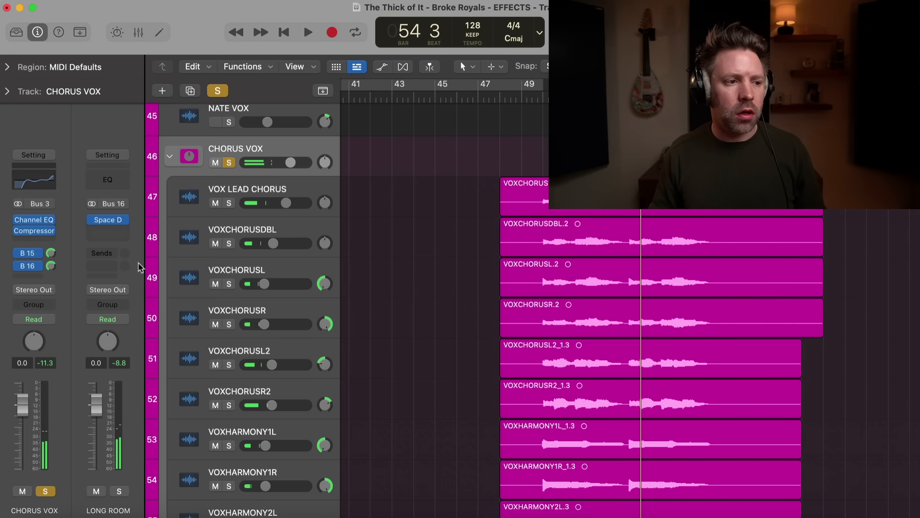
{"action": "left_click_drag", "start_coordinate": [97, 403], "coordinate": [96, 485]}
{"action": "left_click", "coordinate": [47, 491]}
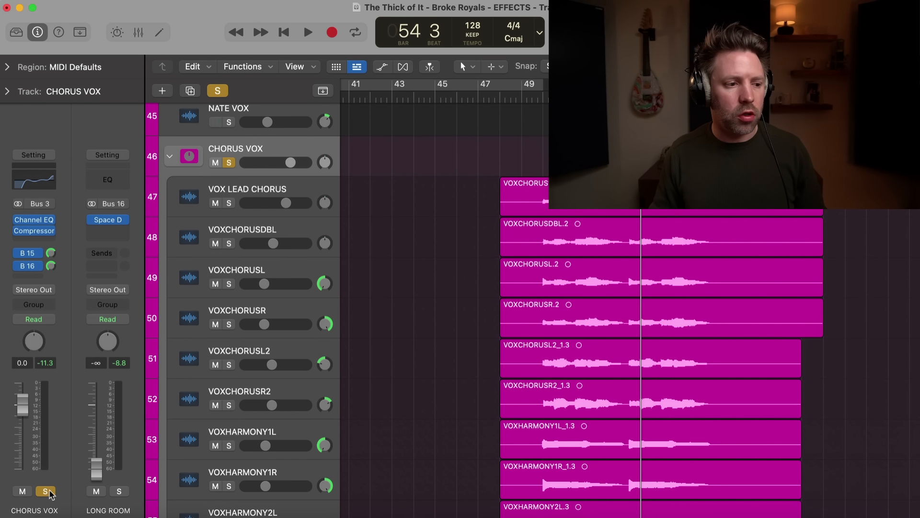
{"action": "key", "text": "space"}
{"action": "left_click", "coordinate": [545, 94]}
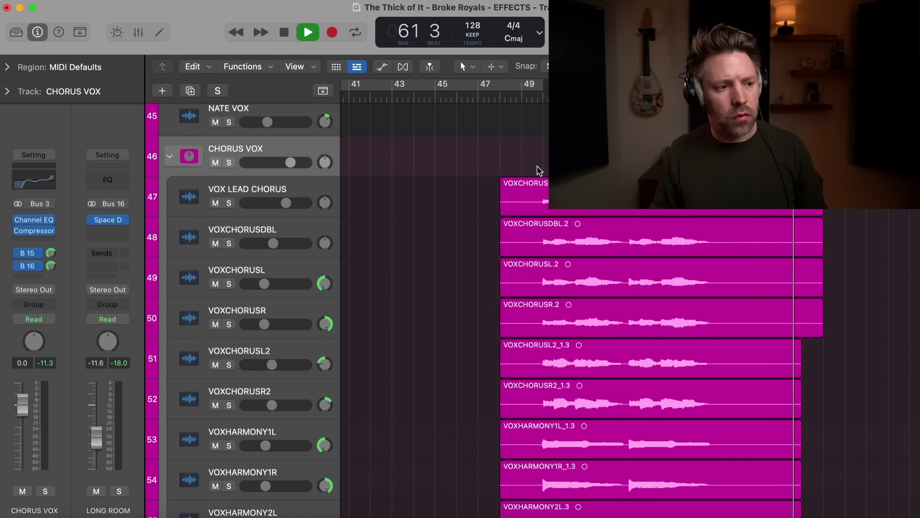
Replay the chorus from just before bar 50 to judge the vocal delay and reverb in the full mix.
{"action": "scroll", "coordinate": [539, 170], "scroll_direction": "down", "scroll_amount": 2}
{"action": "scroll", "coordinate": [539, 170], "scroll_direction": "down", "scroll_amount": 3}
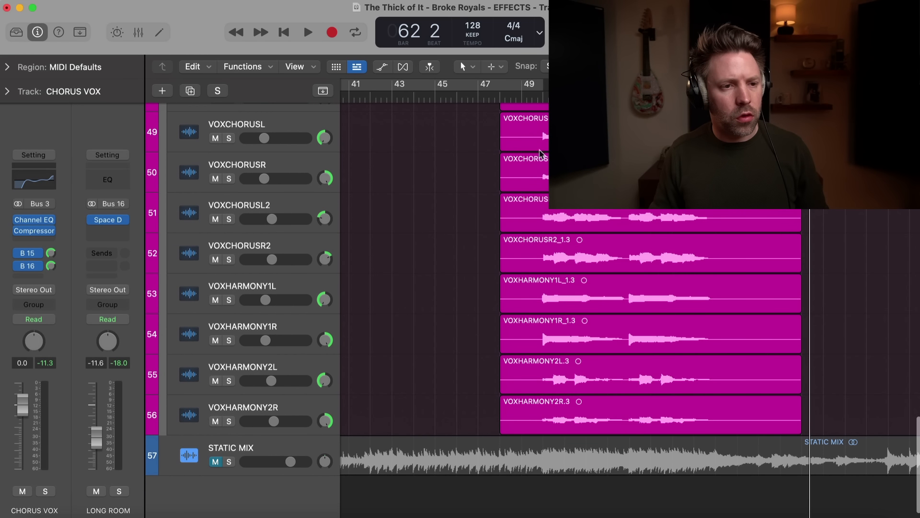
{"action": "left_click", "coordinate": [538, 97]}
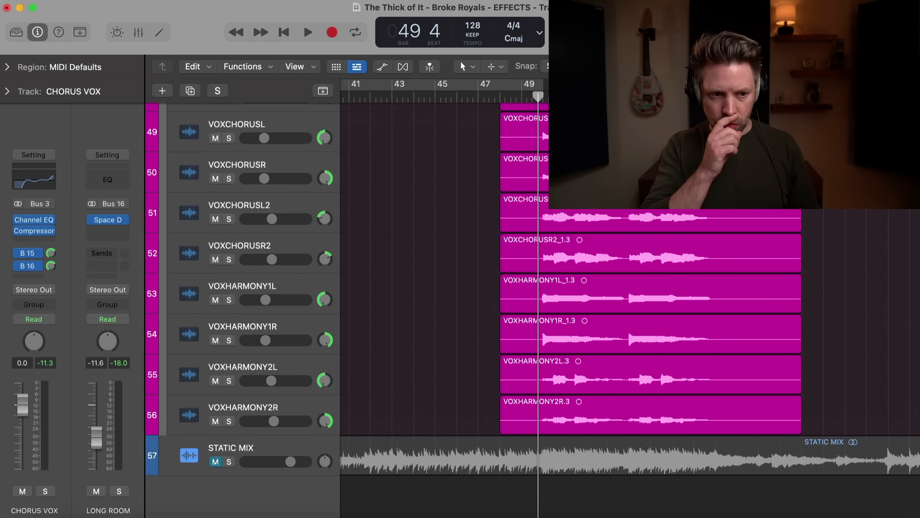
{"action": "left_click", "coordinate": [304, 24]}
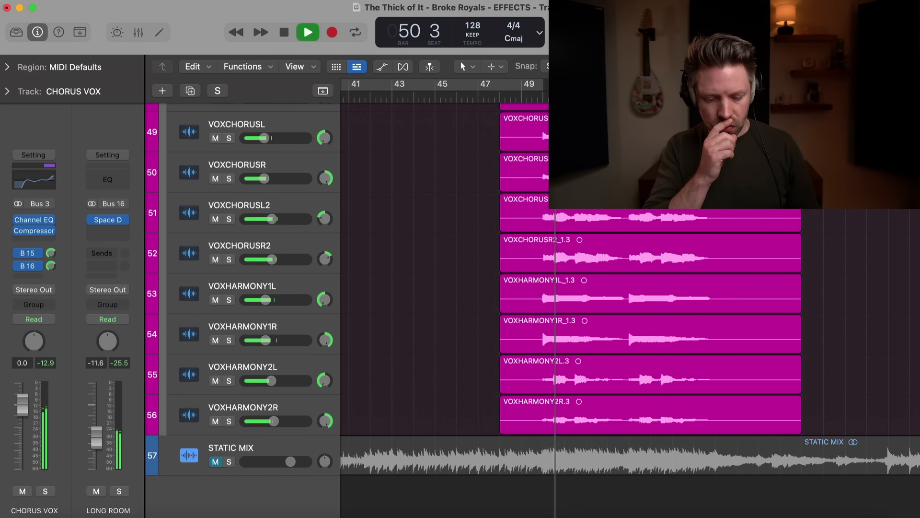
Listen to the chorus in the full mix in short bursts through bars 50 and 51, and stop playback.
{"action": "left_click", "coordinate": [303, 23]}
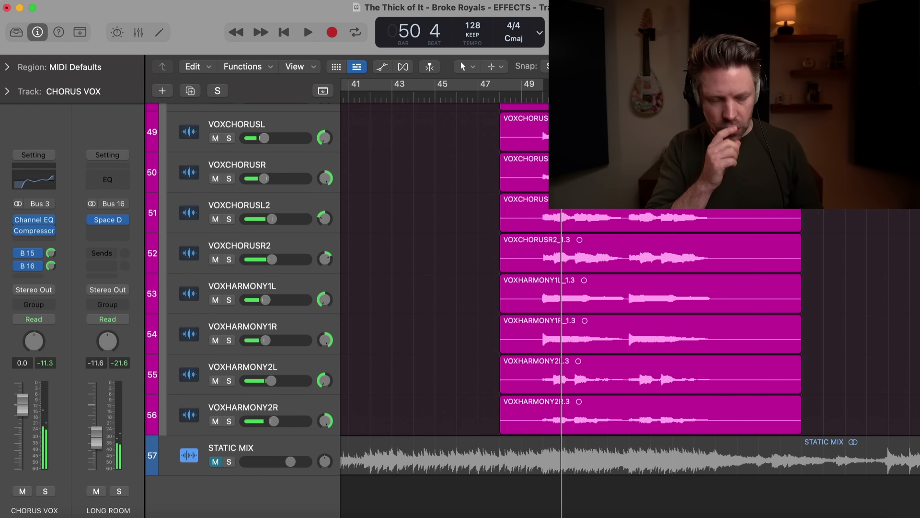
{"action": "left_click", "coordinate": [303, 23]}
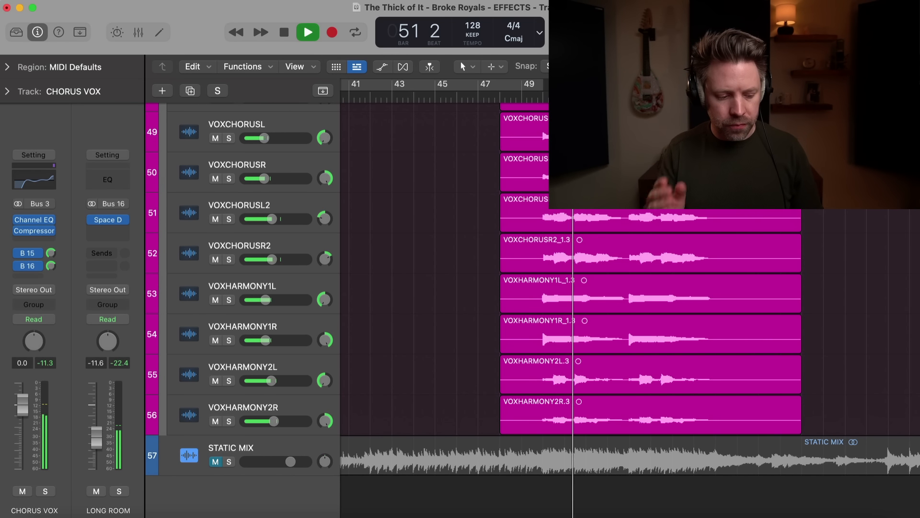
{"action": "left_click", "coordinate": [303, 23]}
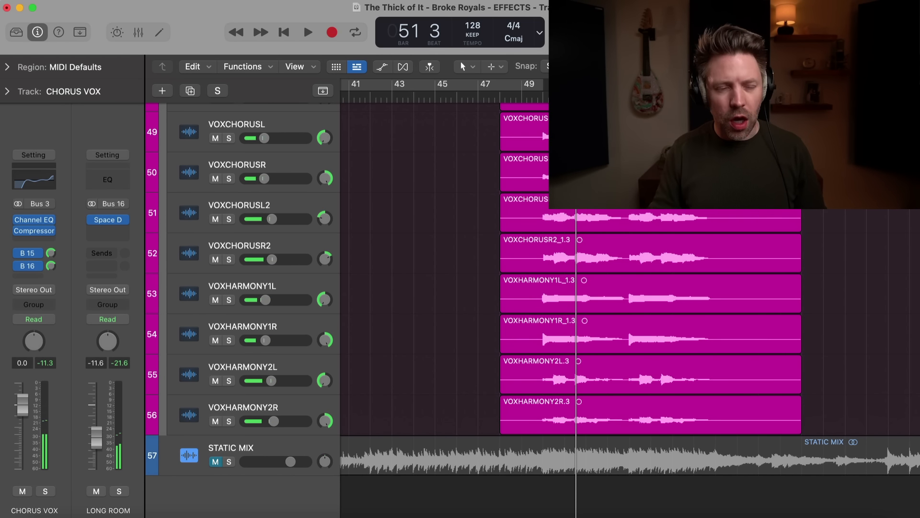
Set the cycle range to start at bar 34, well ahead of the bar 50 chorus.
{"action": "scroll", "coordinate": [484, 194], "scroll_direction": "up", "scroll_amount": 2}
{"action": "scroll", "coordinate": [484, 194], "scroll_direction": "left", "scroll_amount": 2}
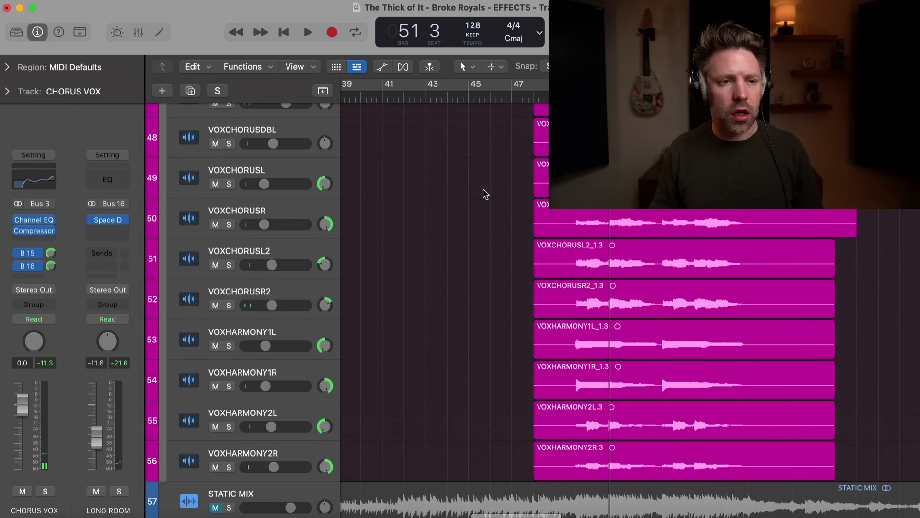
{"action": "scroll", "coordinate": [484, 194], "scroll_direction": "up", "scroll_amount": 2}
{"action": "scroll", "coordinate": [484, 194], "scroll_direction": "left", "scroll_amount": 4}
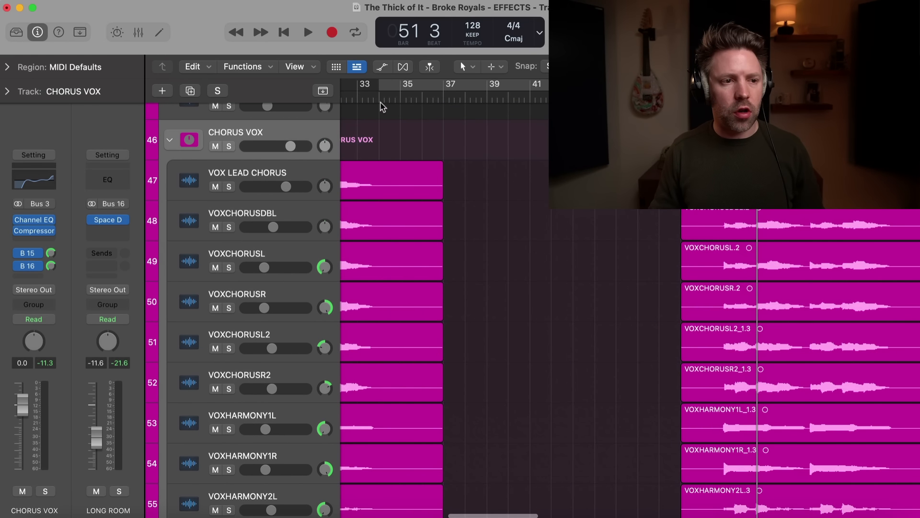
{"action": "left_click", "coordinate": [381, 103]}
{"action": "scroll", "coordinate": [570, 369], "scroll_direction": "down", "scroll_amount": 4}
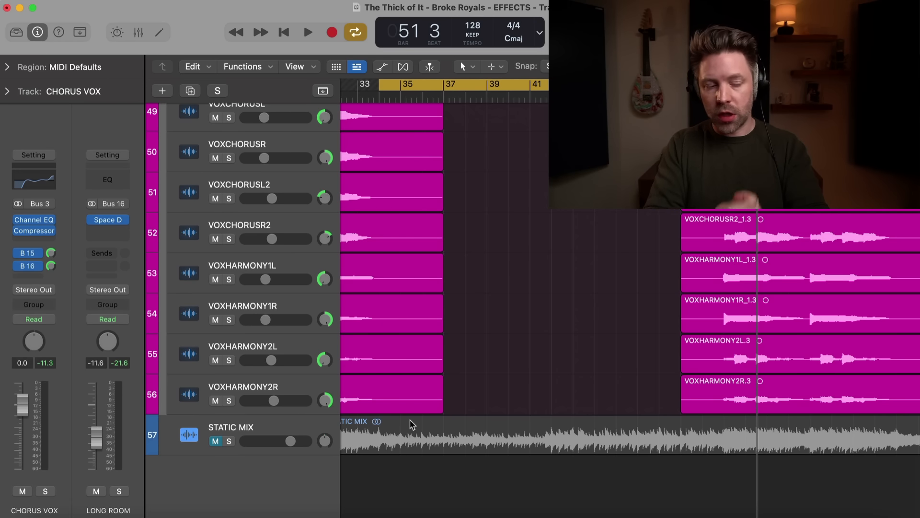
Play from bar 34 with cycling off, alternating between the effects mix and the soloed STATIC MIX through about bar 46.
{"action": "left_click", "coordinate": [215, 441]}
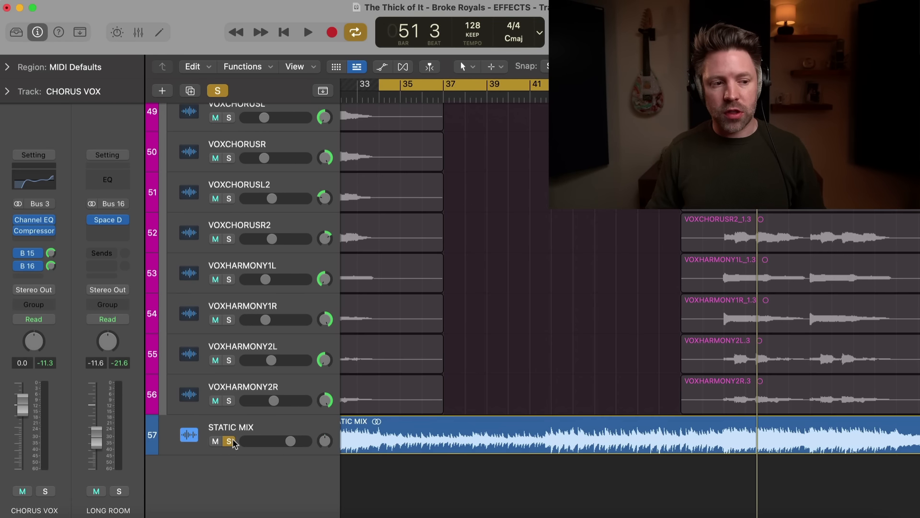
{"action": "left_click", "coordinate": [229, 441]}
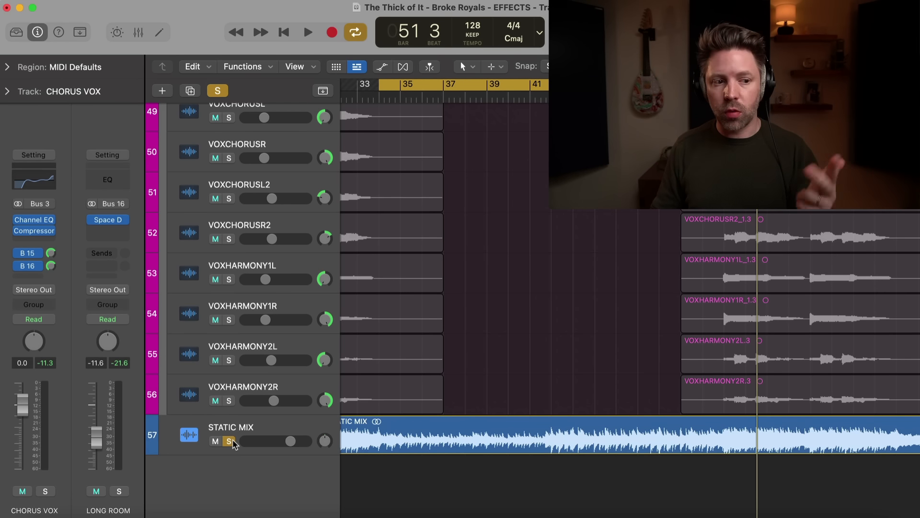
{"action": "left_click", "coordinate": [232, 441]}
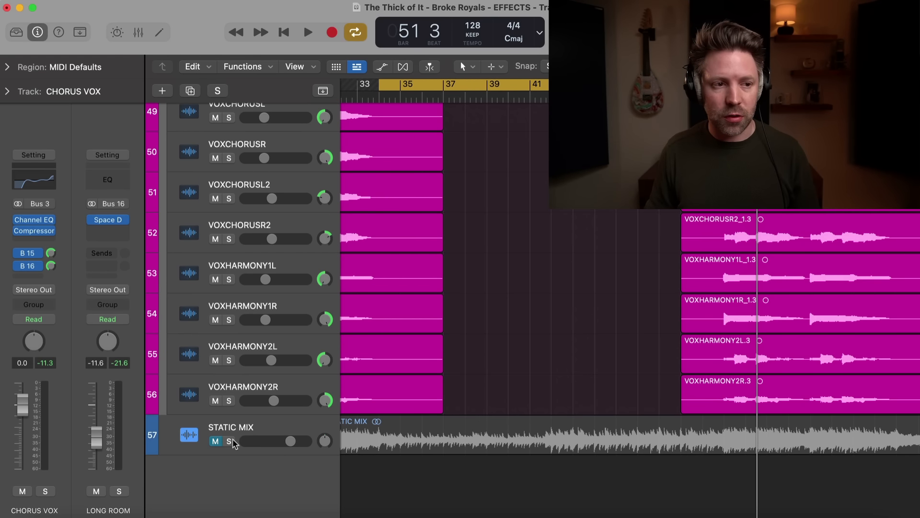
{"action": "key", "text": "space"}
{"action": "key", "text": "c"}
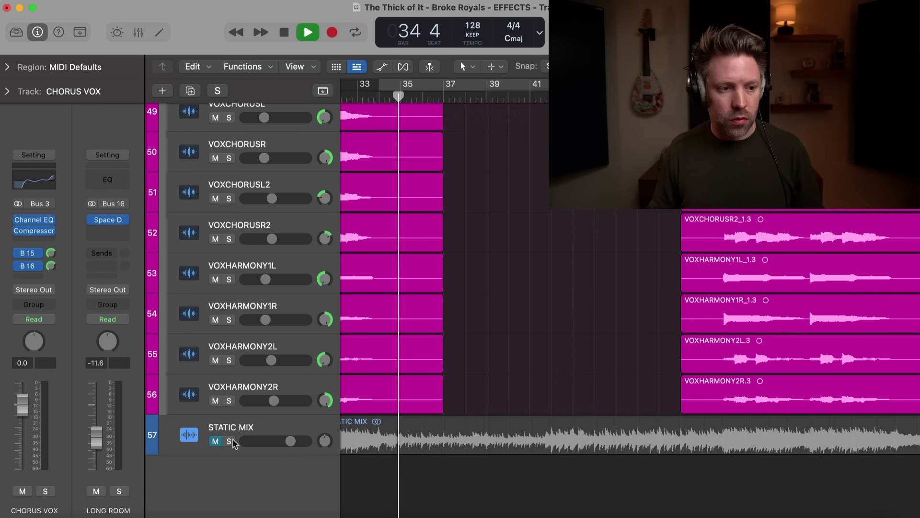
{"action": "left_click", "coordinate": [229, 441]}
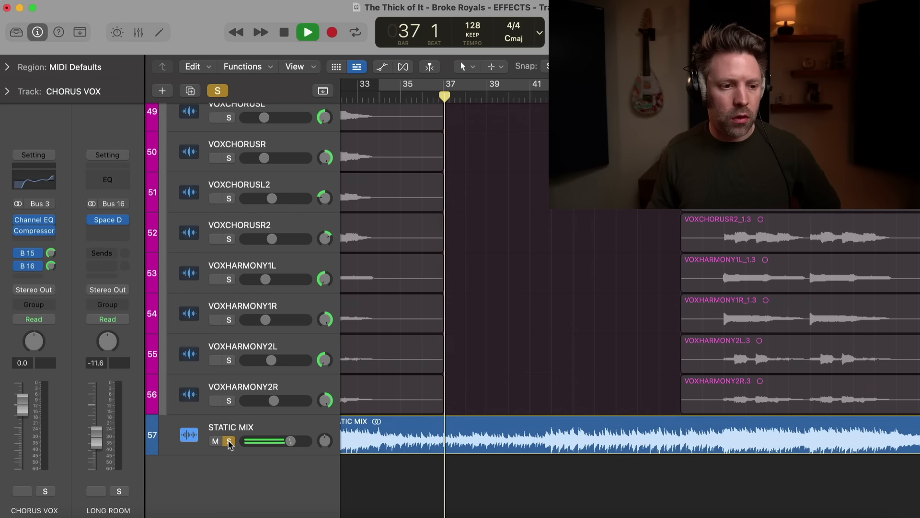
{"action": "left_click", "coordinate": [229, 441]}
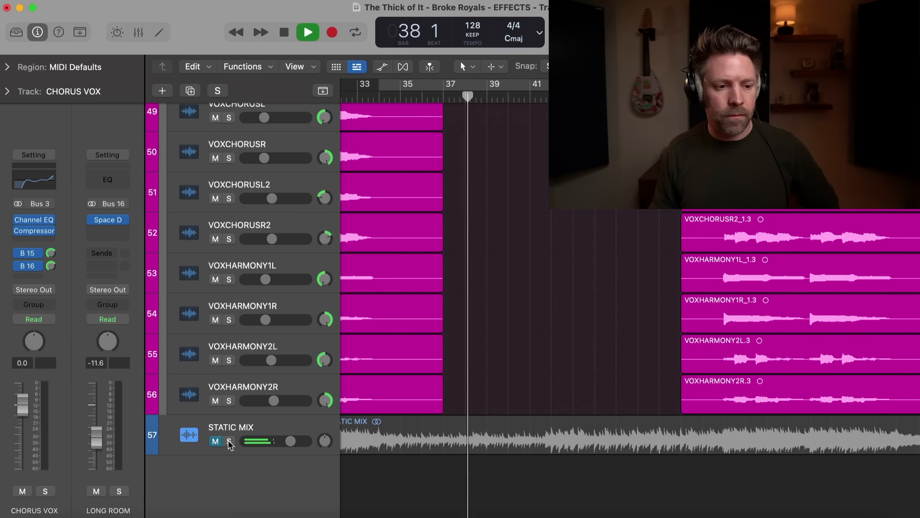
{"action": "left_click", "coordinate": [229, 441]}
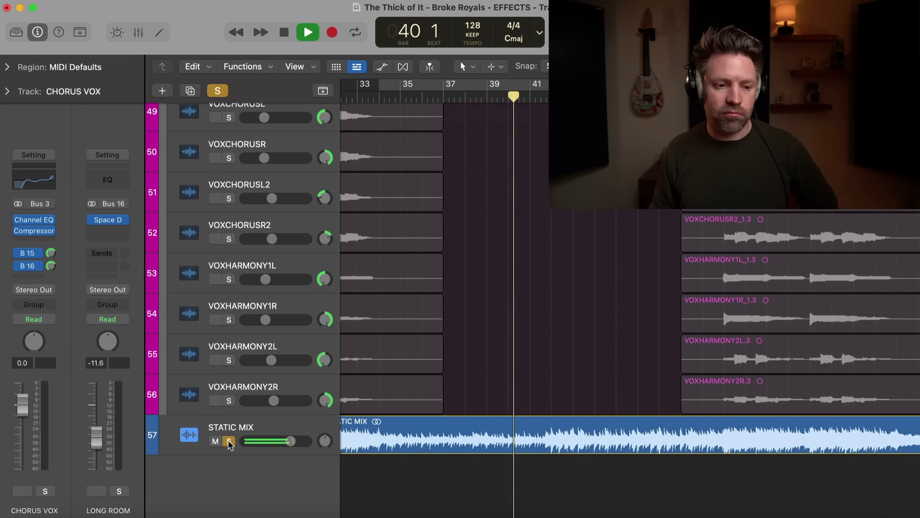
{"action": "left_click", "coordinate": [230, 441]}
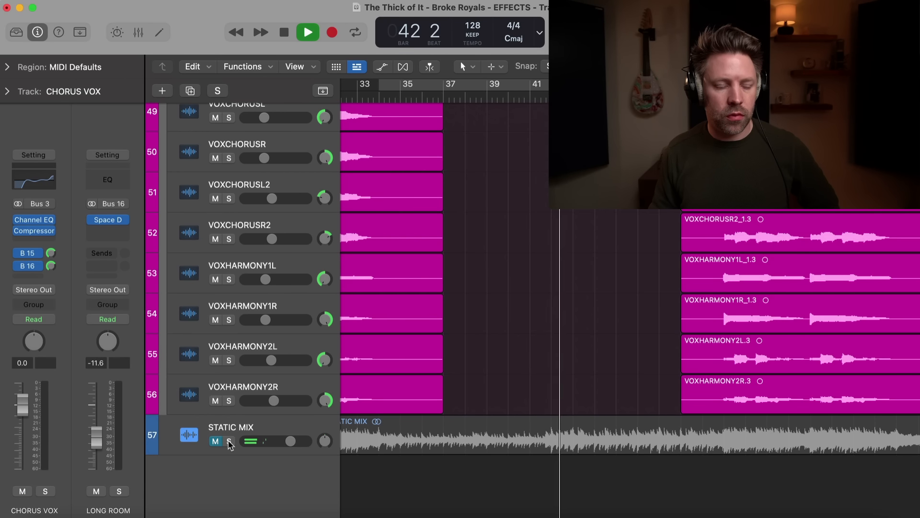
{"action": "left_click", "coordinate": [229, 441]}
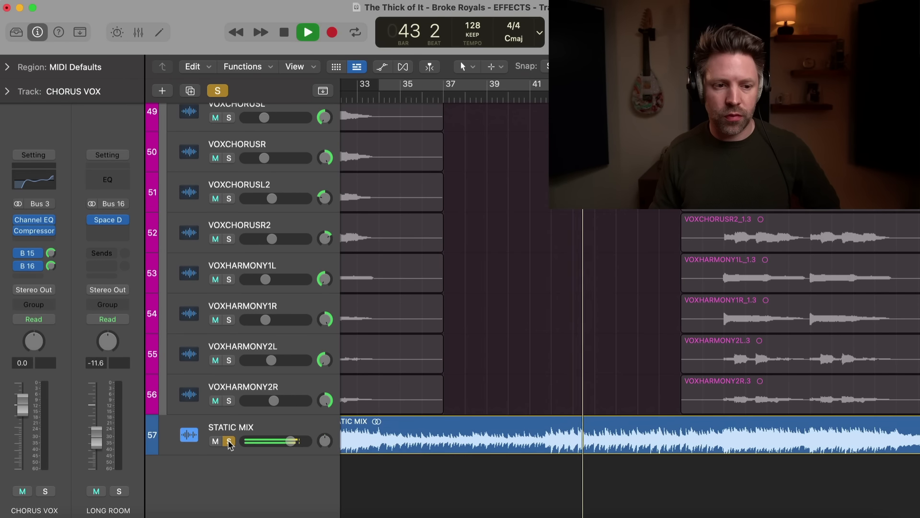
{"action": "left_click", "coordinate": [229, 441]}
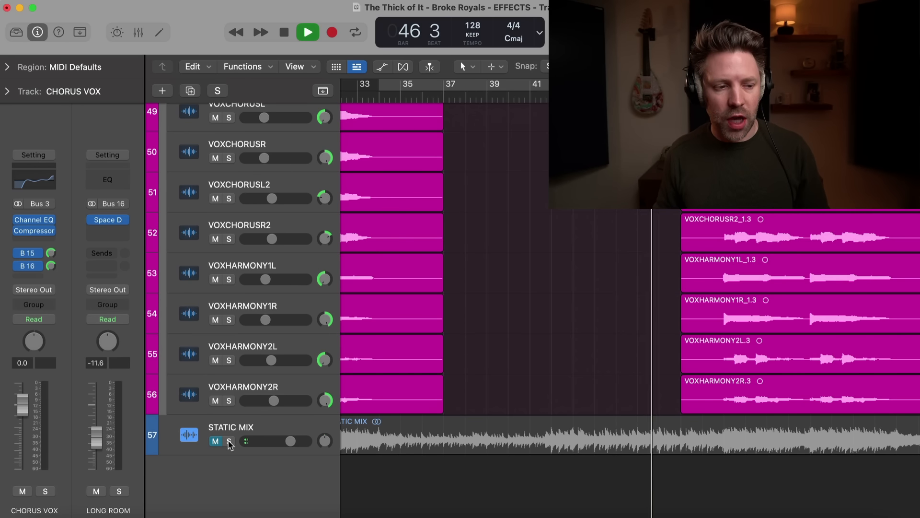
Compare the chorus over bars 48 to 58 by soloing and unsoloing STATIC MIX during playback.
{"action": "left_click", "coordinate": [229, 441]}
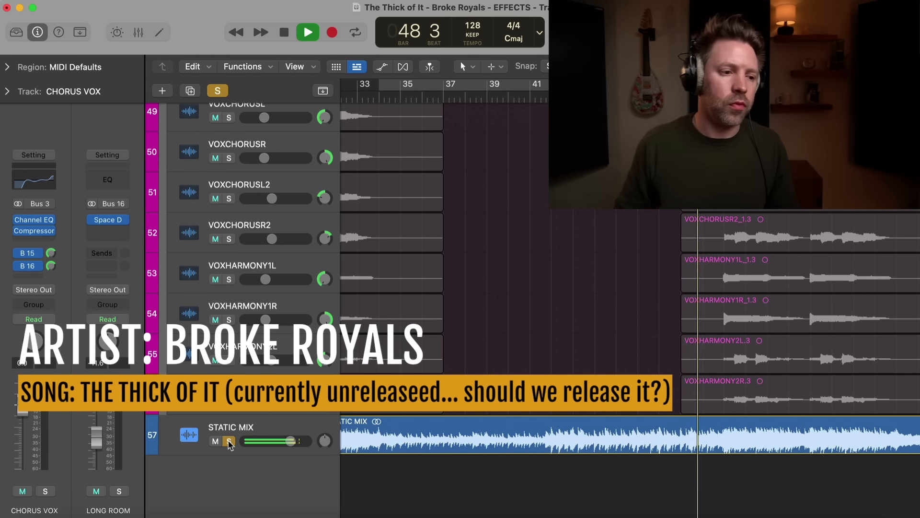
{"action": "left_click", "coordinate": [229, 441]}
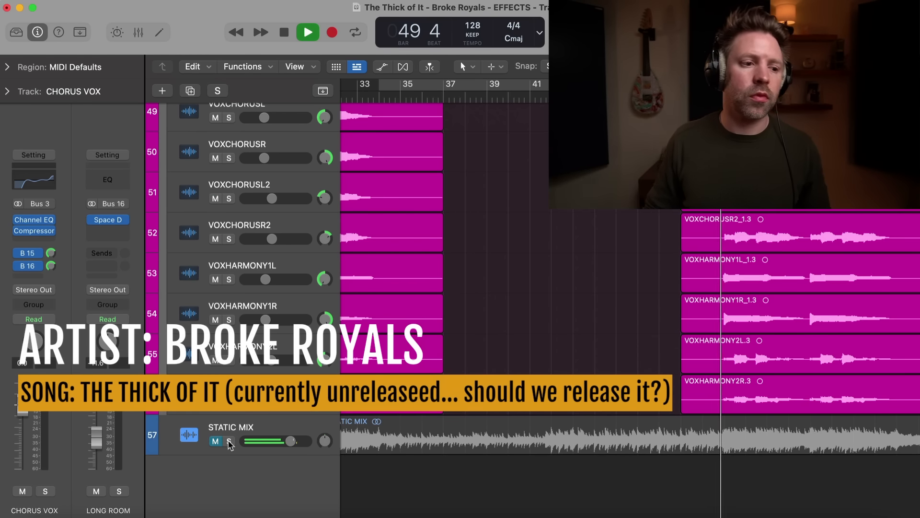
{"action": "left_click", "coordinate": [229, 441]}
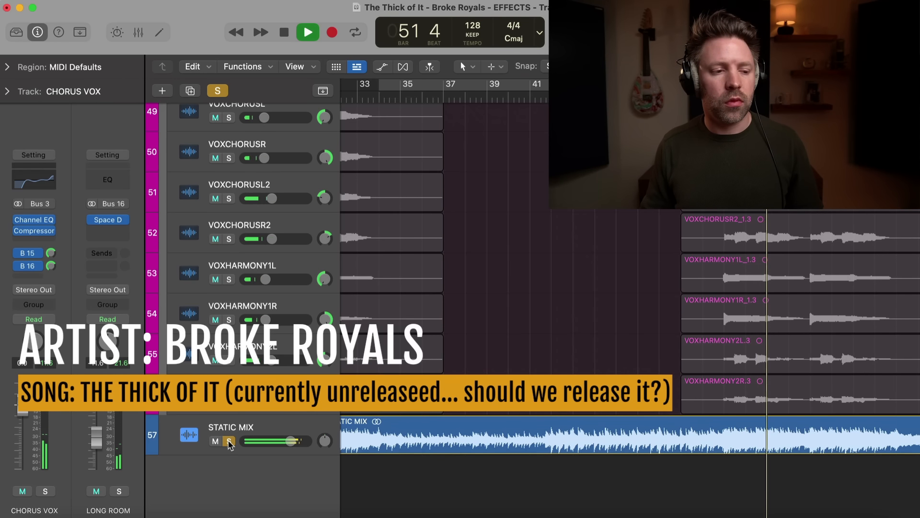
{"action": "left_click", "coordinate": [228, 442]}
{"action": "scroll", "coordinate": [311, 466], "scroll_direction": "right", "scroll_amount": 8}
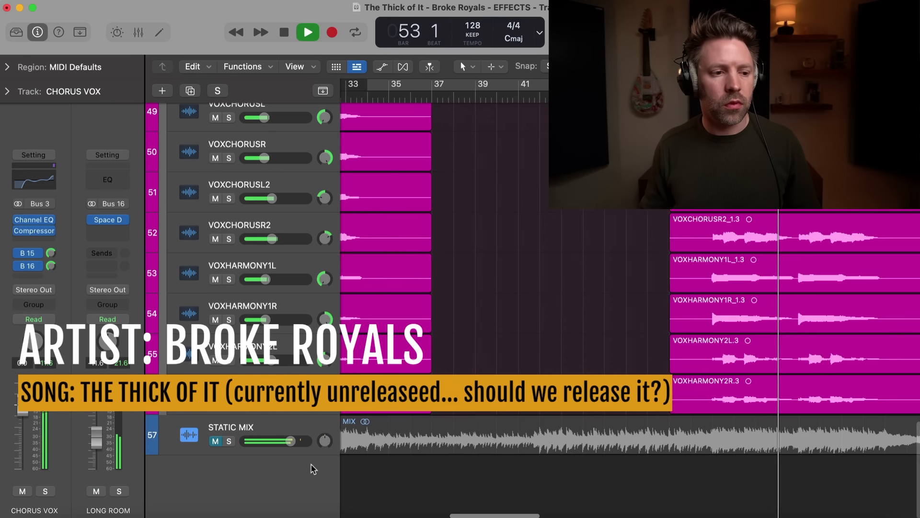
{"action": "left_click", "coordinate": [229, 440]}
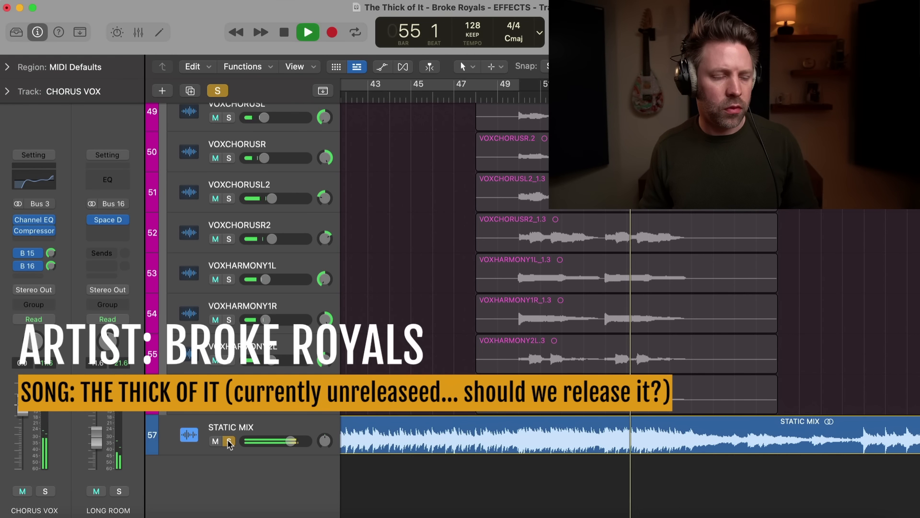
{"action": "left_click", "coordinate": [229, 441]}
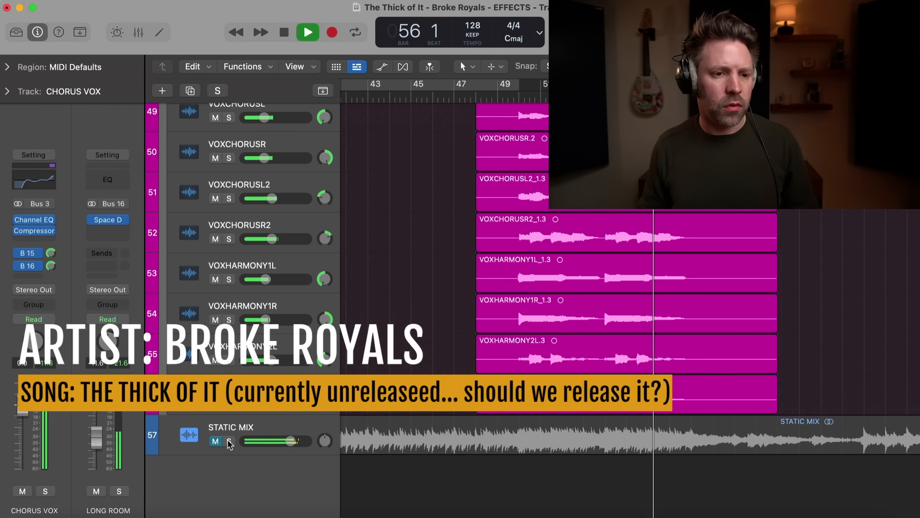
{"action": "scroll", "coordinate": [234, 445], "scroll_direction": "right", "scroll_amount": 4}
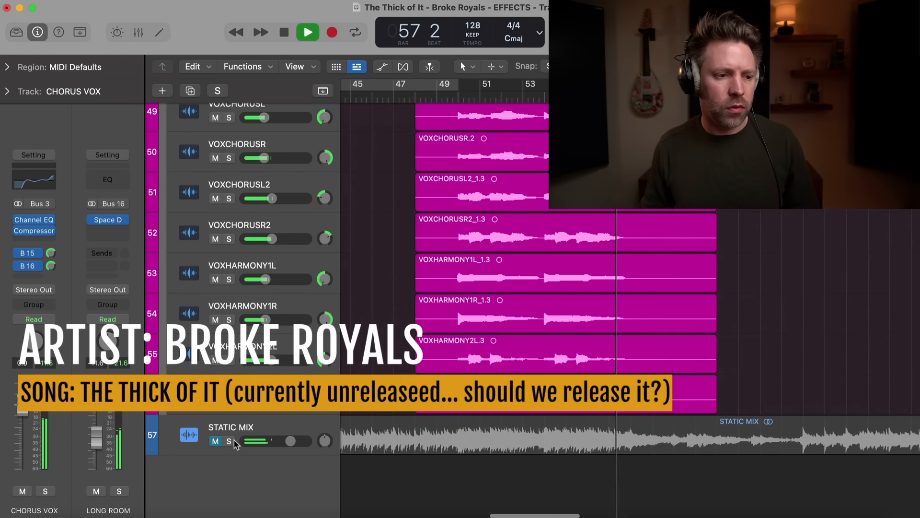
{"action": "scroll", "coordinate": [235, 444], "scroll_direction": "right", "scroll_amount": 2}
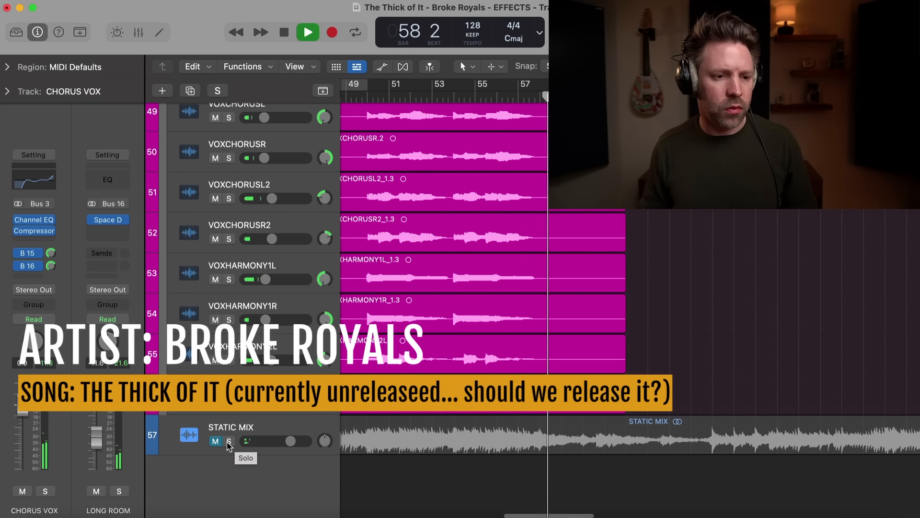
Compare the effects mix with the original over bars 58 to 65 by soloing and unsoloing STATIC MIX during playback.
{"action": "left_click", "coordinate": [229, 441]}
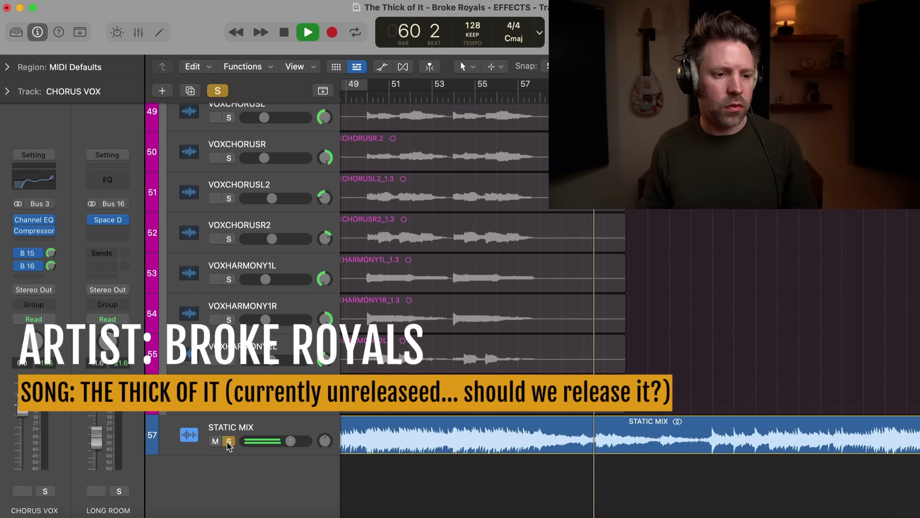
{"action": "left_click", "coordinate": [229, 442]}
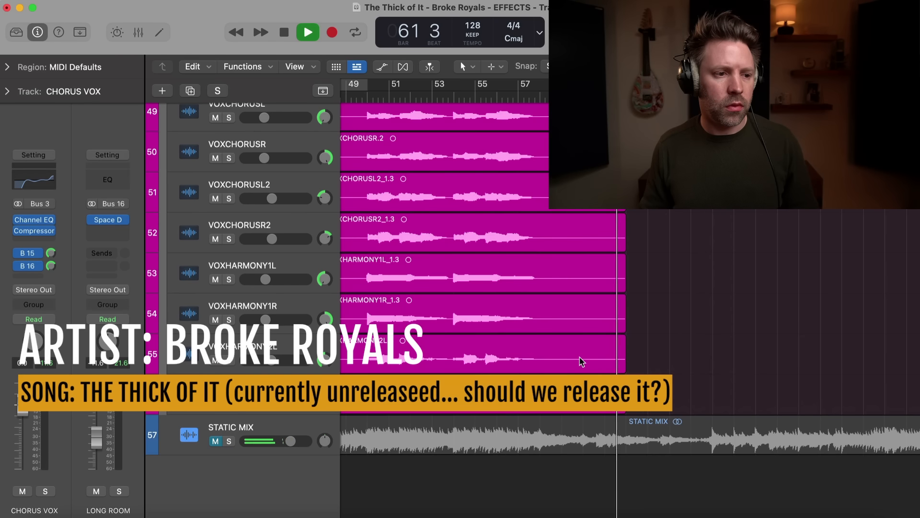
{"action": "scroll", "coordinate": [580, 362], "scroll_direction": "right", "scroll_amount": 4}
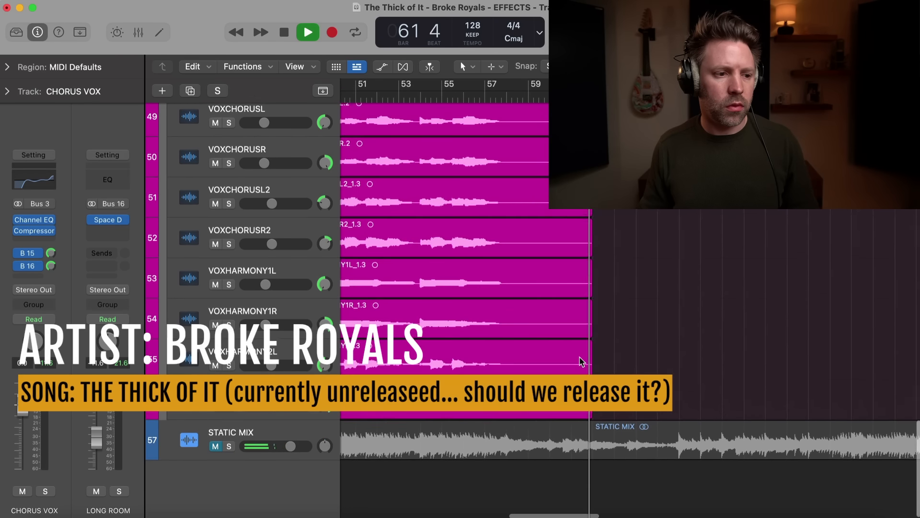
{"action": "left_click", "coordinate": [229, 447]}
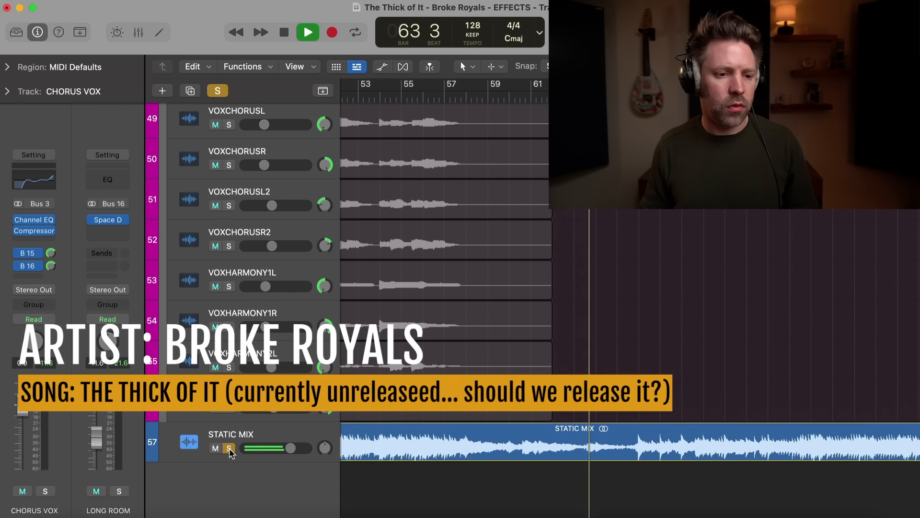
{"action": "left_click", "coordinate": [229, 448]}
{"action": "left_click", "coordinate": [215, 448]}
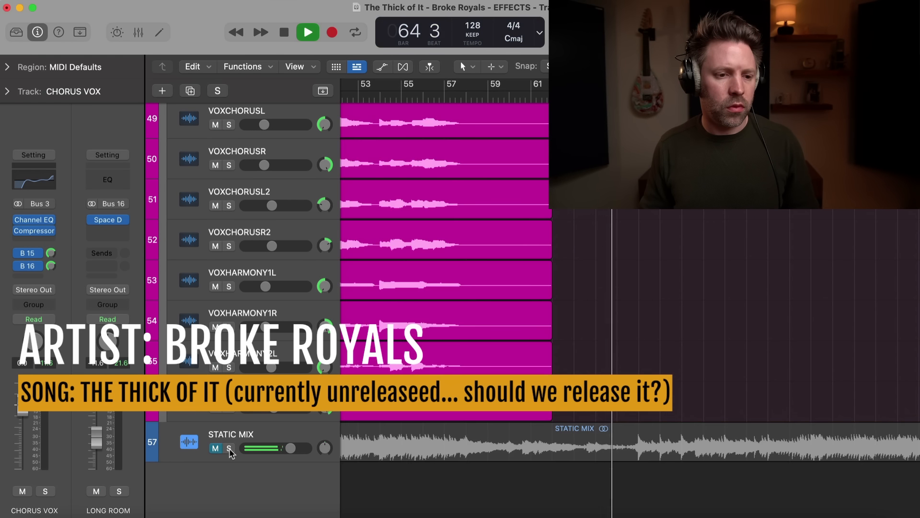
{"action": "scroll", "coordinate": [304, 432], "scroll_direction": "down", "scroll_amount": 1}
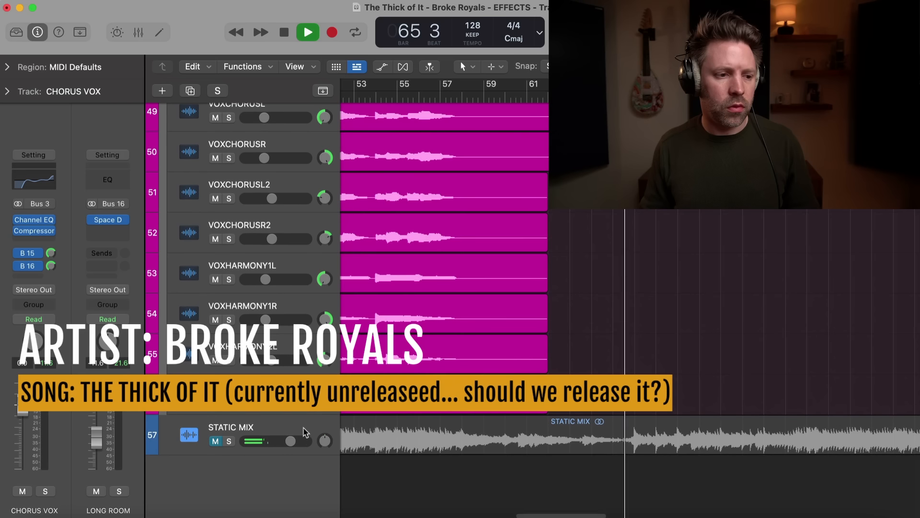
Continue alternating between the effects mix and the soloed STATIC MIX from about bar 66, and stop playback at bar 76.
{"action": "left_click", "coordinate": [229, 441]}
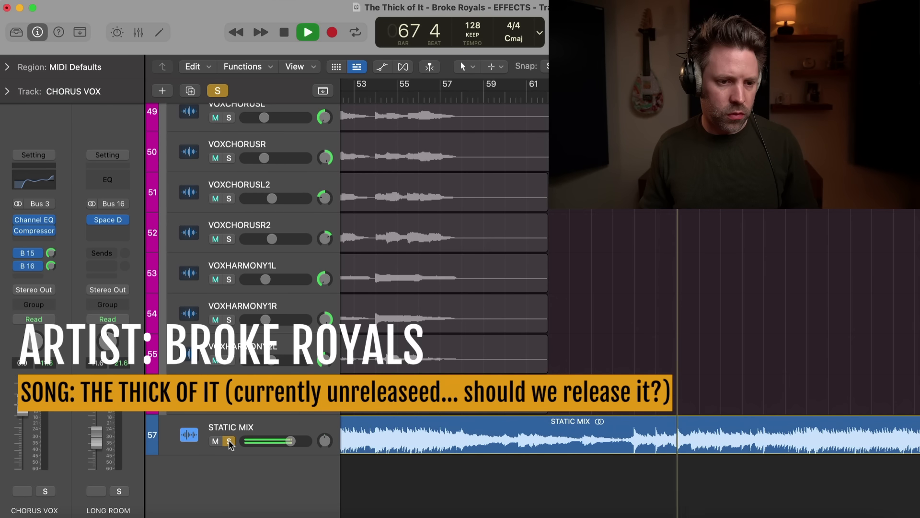
{"action": "left_click", "coordinate": [229, 441]}
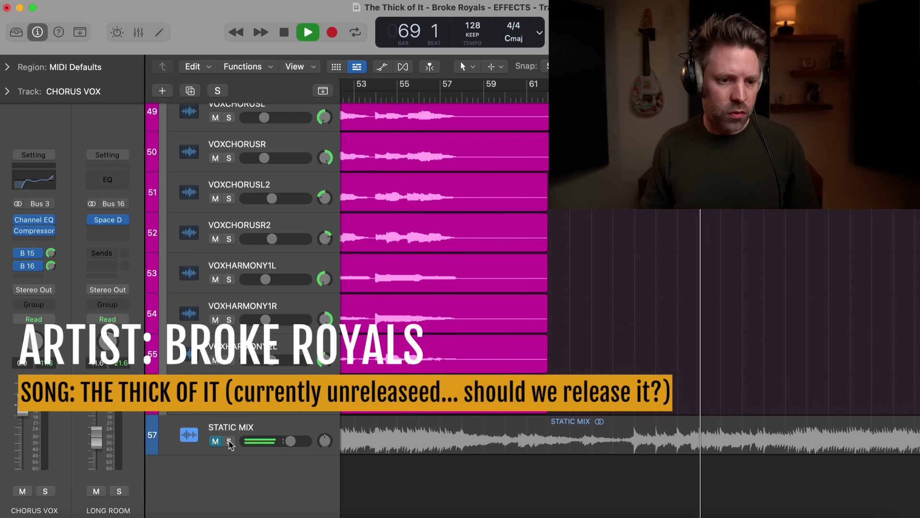
{"action": "left_click", "coordinate": [229, 441]}
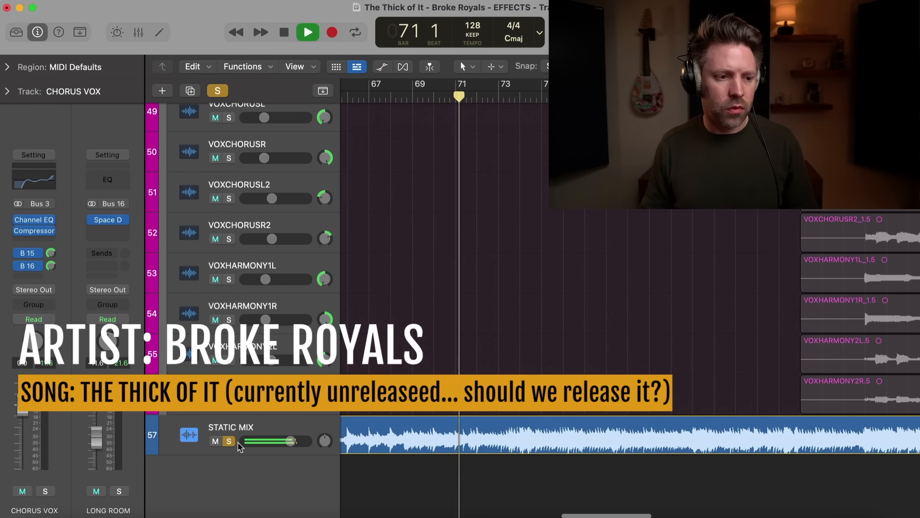
{"action": "left_click", "coordinate": [230, 441]}
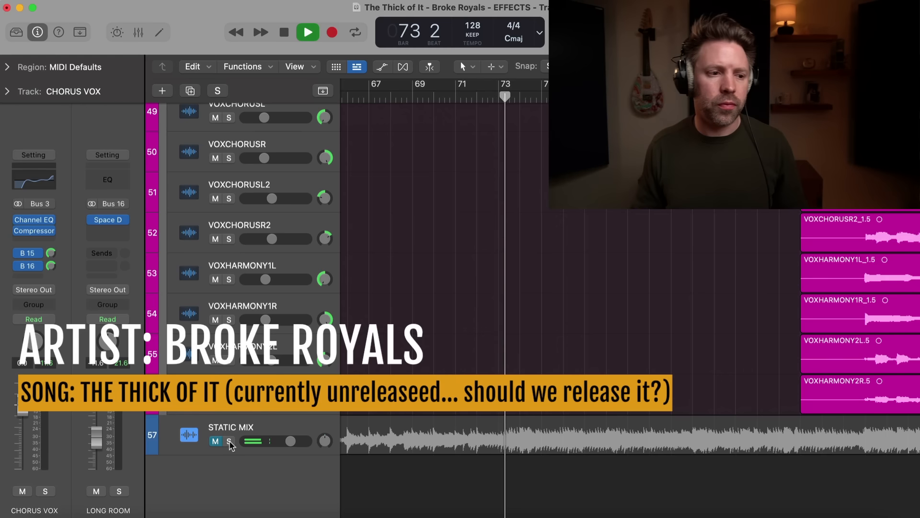
{"action": "left_click", "coordinate": [230, 442]}
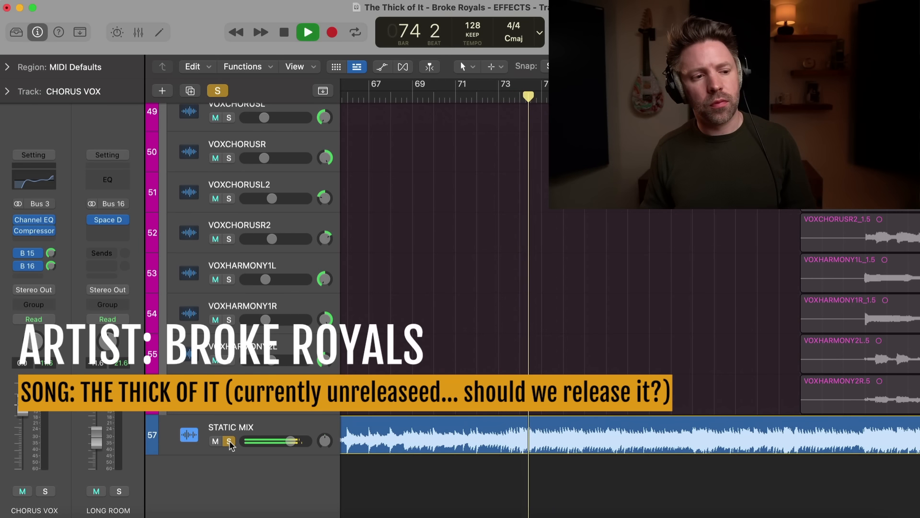
{"action": "left_click", "coordinate": [229, 441]}
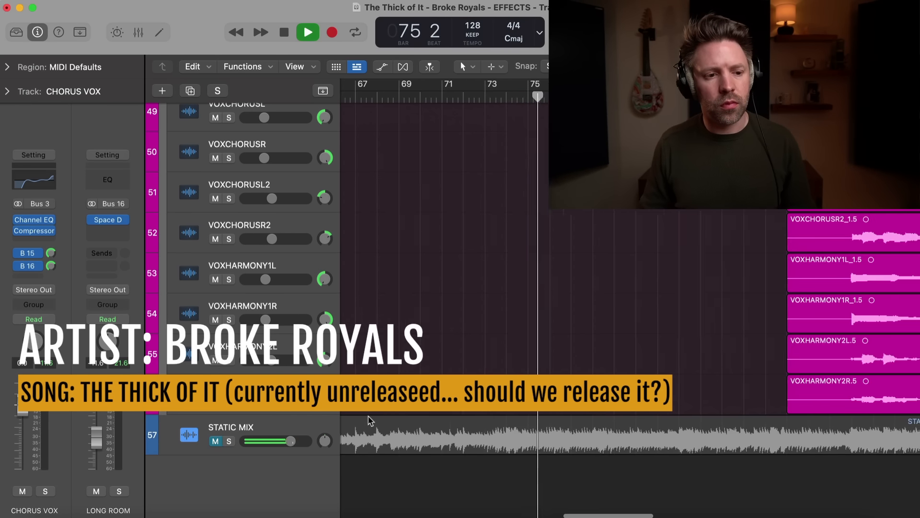
{"action": "key", "text": "space"}
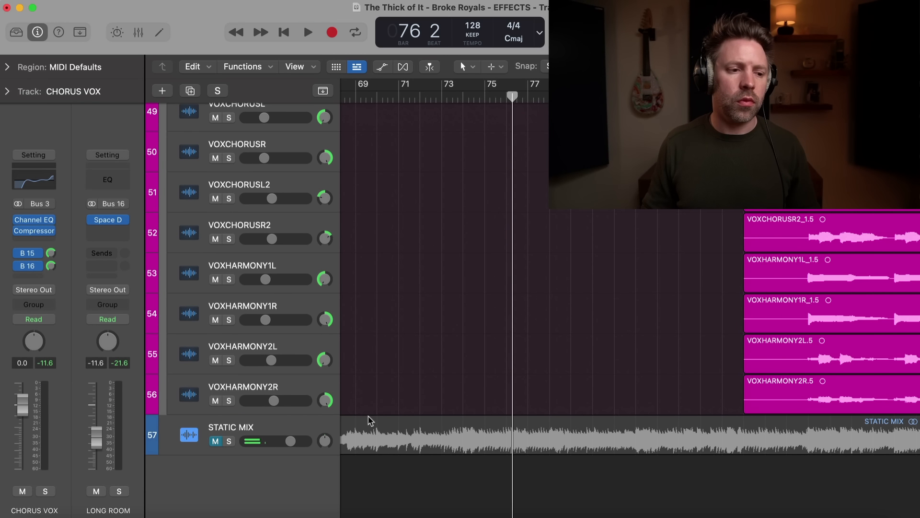
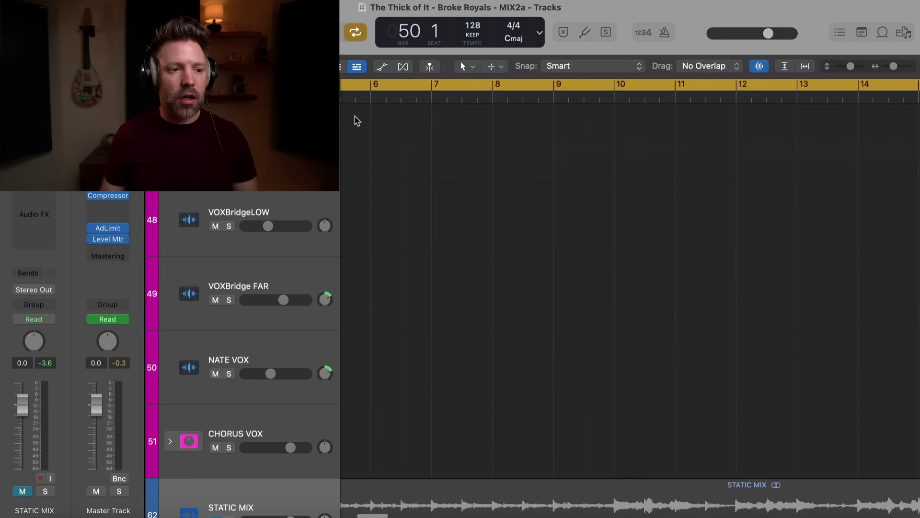
Check where the cycle range begins against the first DRUMS DIGI hits by playing the song's opening from bar 2.
{"action": "scroll", "coordinate": [356, 121], "scroll_direction": "up", "scroll_amount": 20}
{"action": "scroll", "coordinate": [394, 125], "scroll_direction": "up", "scroll_amount": 2}
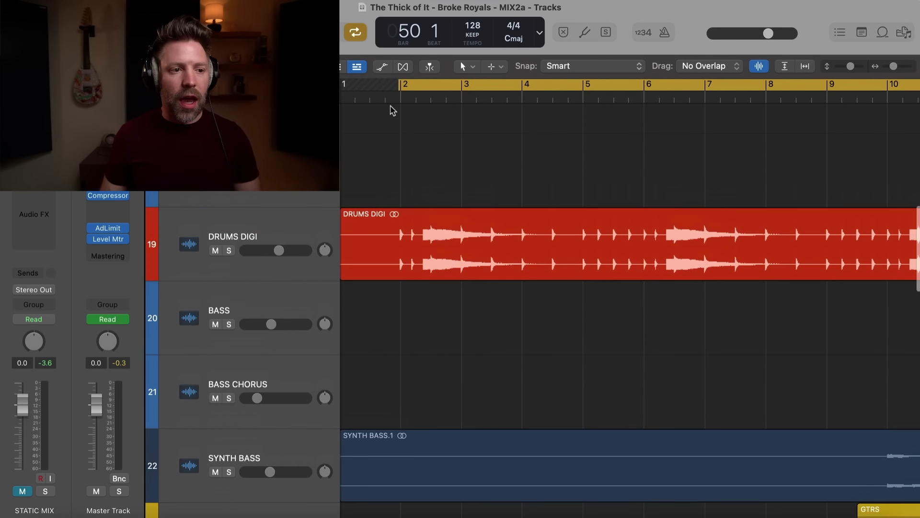
{"action": "key", "text": "super+Right"}
{"action": "key", "text": "super+Right"}
{"action": "key", "text": "super+Right"}
{"action": "key", "text": "super+Right"}
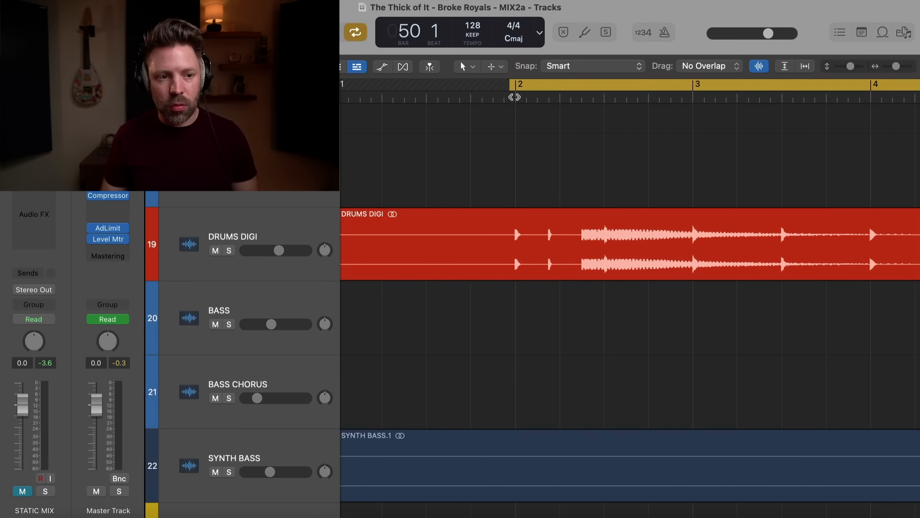
{"action": "key", "text": "space"}
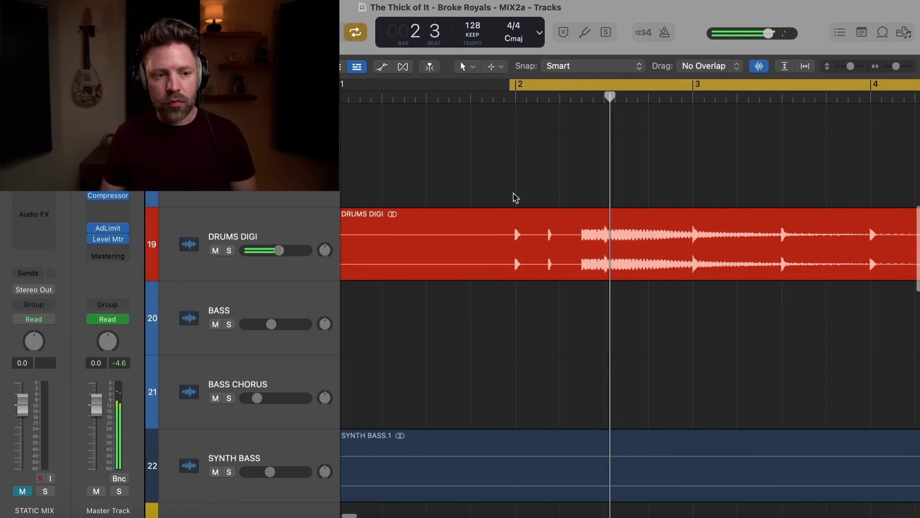
Turn cycling off and play the song's ending from bar 109.
{"action": "key", "text": "super+Left"}
{"action": "key", "text": "super+Left"}
{"action": "key", "text": "super+Left"}
{"action": "key", "text": "super+Left"}
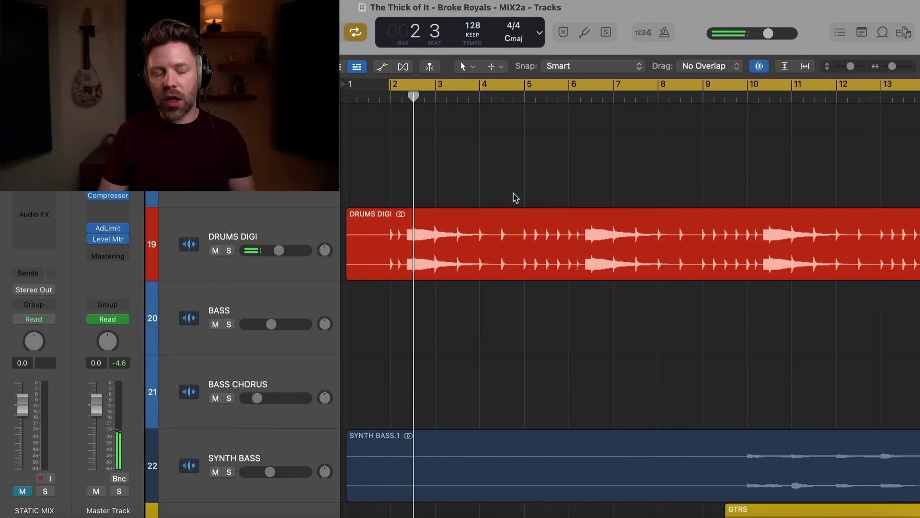
{"action": "scroll", "coordinate": [515, 198], "scroll_direction": "right", "scroll_amount": 1}
{"action": "scroll", "coordinate": [515, 198], "scroll_direction": "right", "scroll_amount": 20}
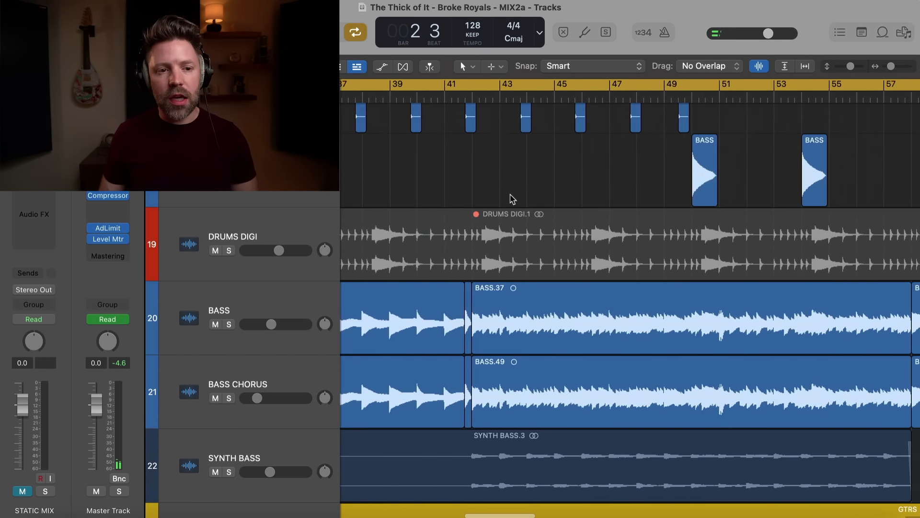
{"action": "scroll", "coordinate": [512, 198], "scroll_direction": "right", "scroll_amount": 20}
{"action": "scroll", "coordinate": [513, 198], "scroll_direction": "left", "scroll_amount": 15}
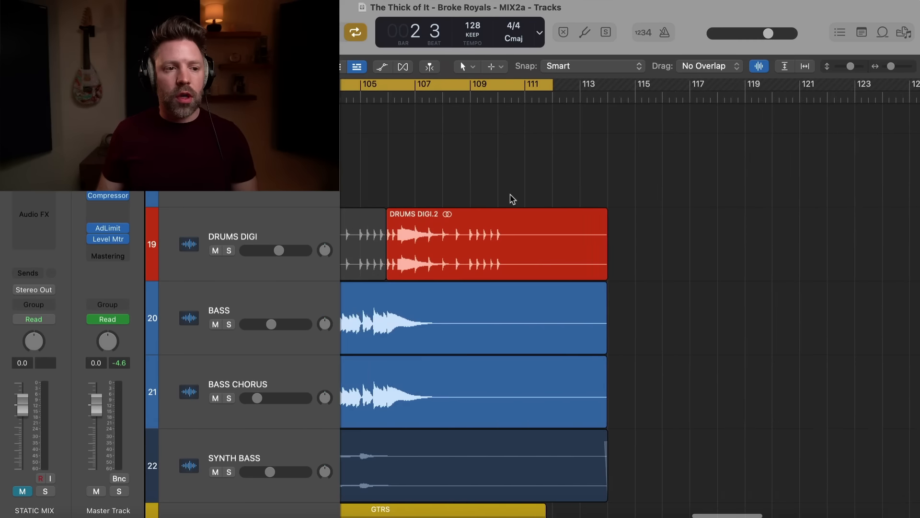
{"action": "scroll", "coordinate": [512, 197], "scroll_direction": "left", "scroll_amount": 6}
{"action": "key", "text": "c"}
{"action": "left_click", "coordinate": [620, 93]}
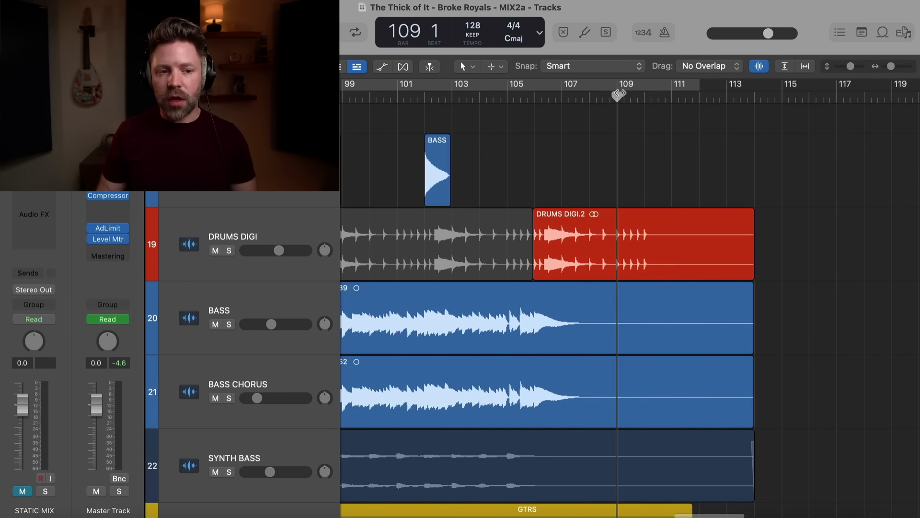
{"action": "key", "text": "space"}
Examine the Master Track's volume automation around bar 111, hide the automation, and turn cycling back on.
{"action": "scroll", "coordinate": [628, 171], "scroll_direction": "down", "scroll_amount": 1}
{"action": "scroll", "coordinate": [628, 171], "scroll_direction": "down", "scroll_amount": 2}
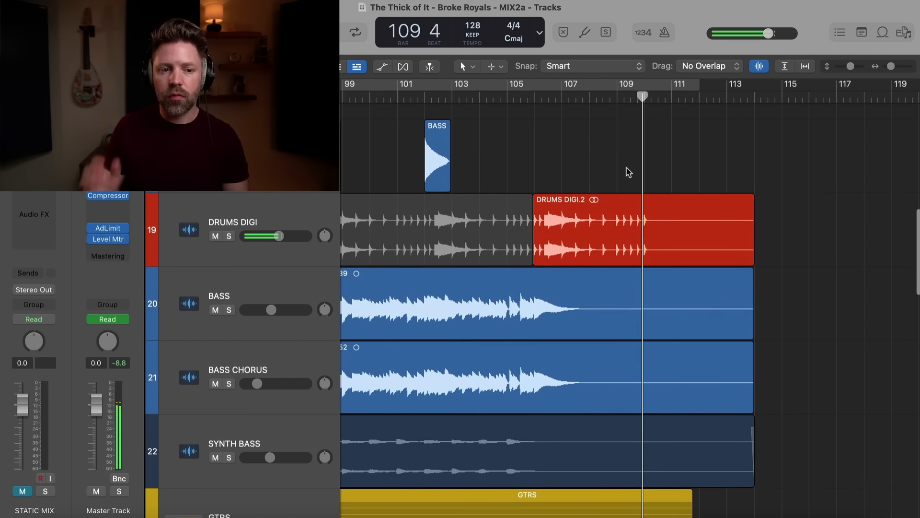
{"action": "scroll", "coordinate": [623, 206], "scroll_direction": "down", "scroll_amount": 10}
{"action": "scroll", "coordinate": [618, 240], "scroll_direction": "down", "scroll_amount": 15}
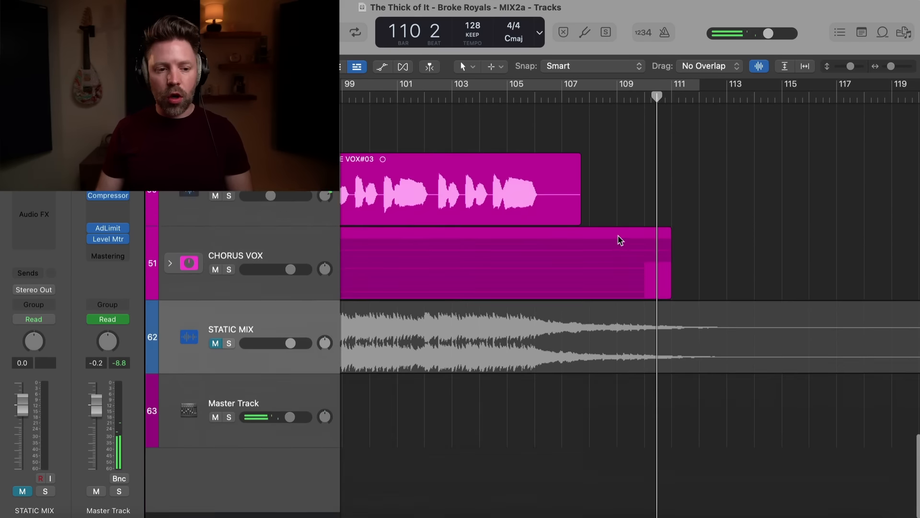
{"action": "left_click", "coordinate": [261, 410]}
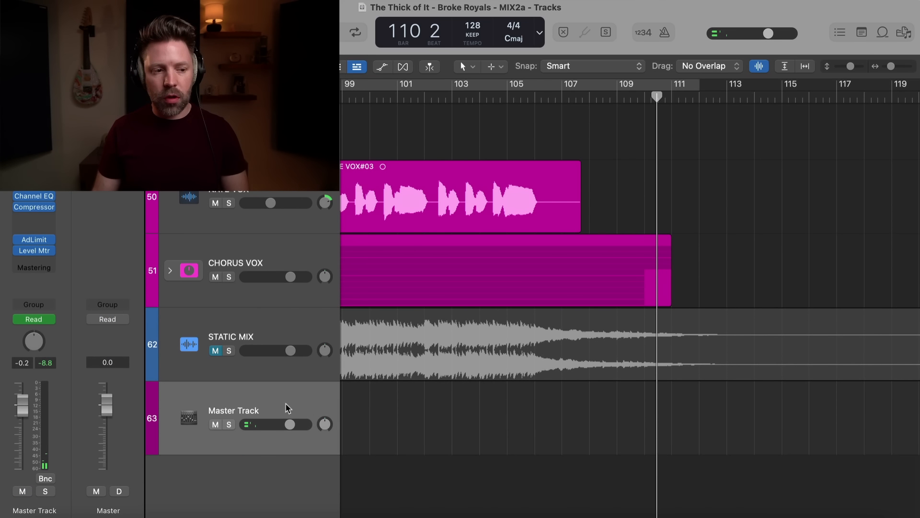
{"action": "key", "text": "a"}
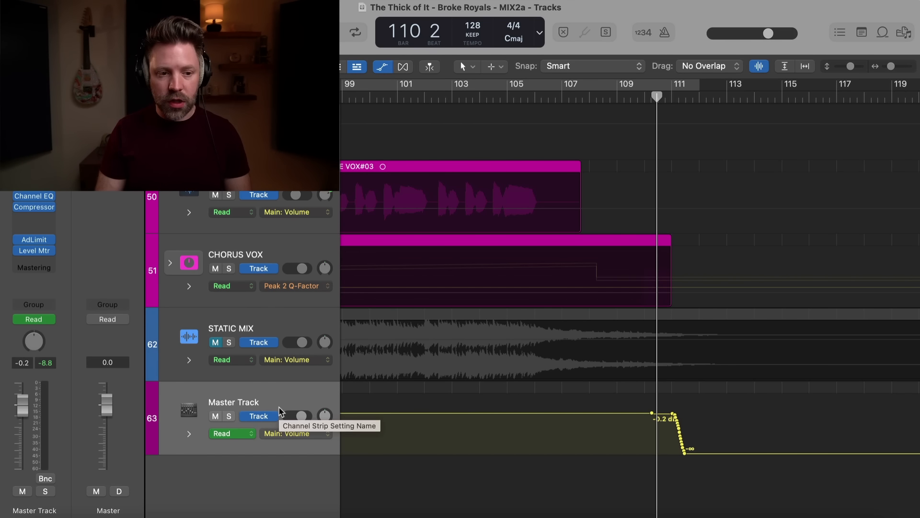
{"action": "key", "text": "shift+super+m"}
{"action": "key", "text": "shift+super+m"}
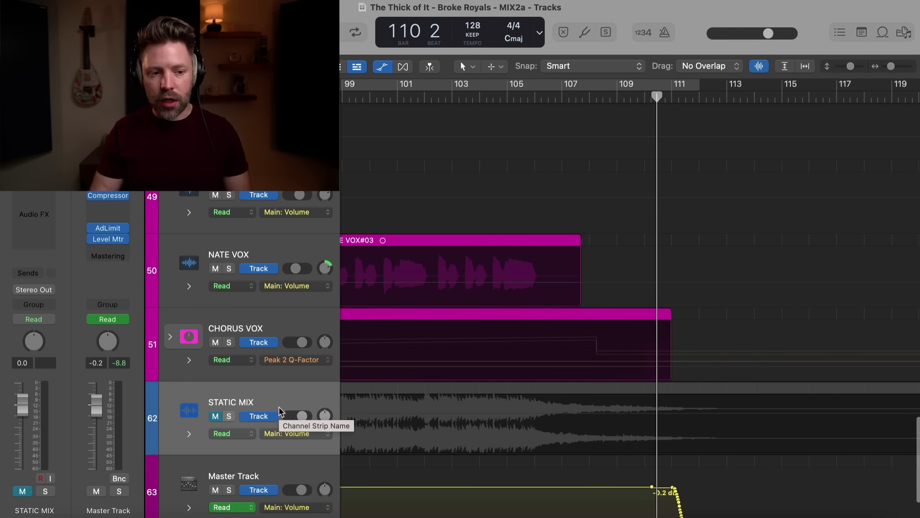
{"action": "scroll", "coordinate": [281, 409], "scroll_direction": "down", "scroll_amount": 3}
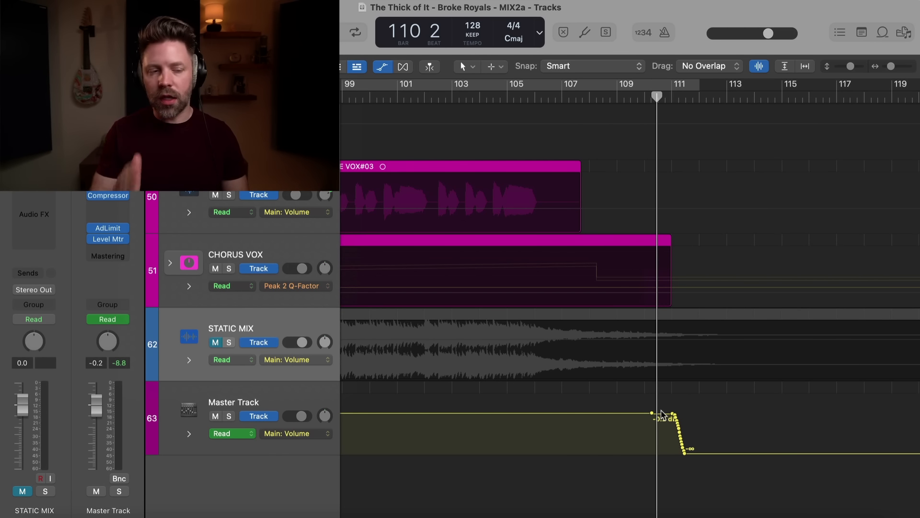
{"action": "key", "text": "a"}
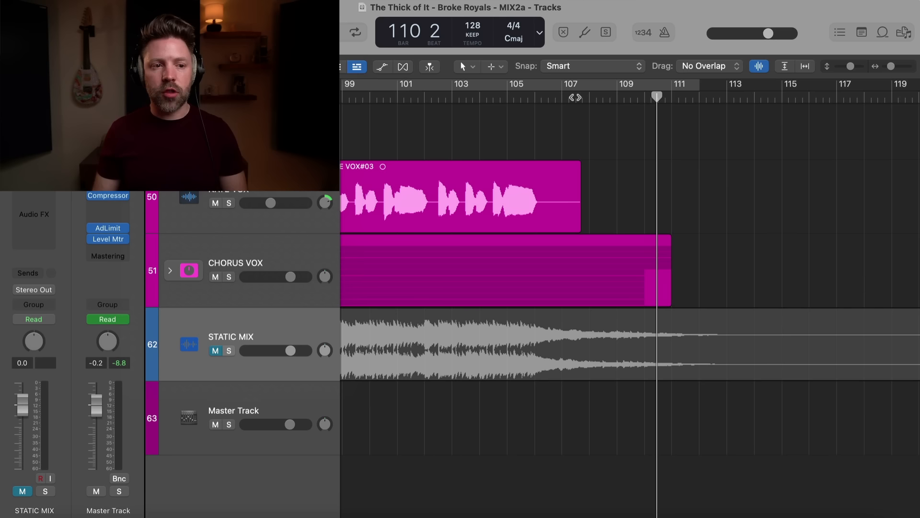
{"action": "key", "text": "c"}
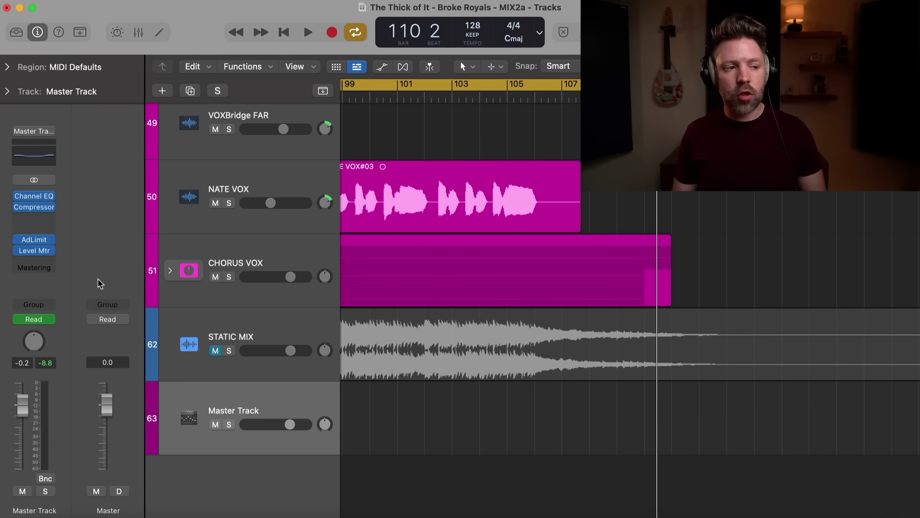
Bypass the Adaptive Limiter and the Level Meter on the Master Track, and close their windows.
{"action": "left_click", "coordinate": [35, 240]}
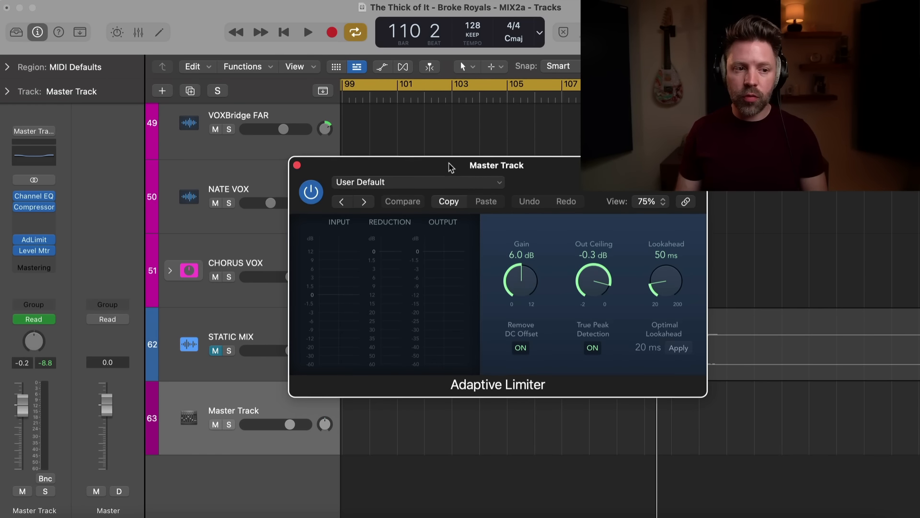
{"action": "left_click_drag", "start_coordinate": [449, 168], "coordinate": [375, 168]}
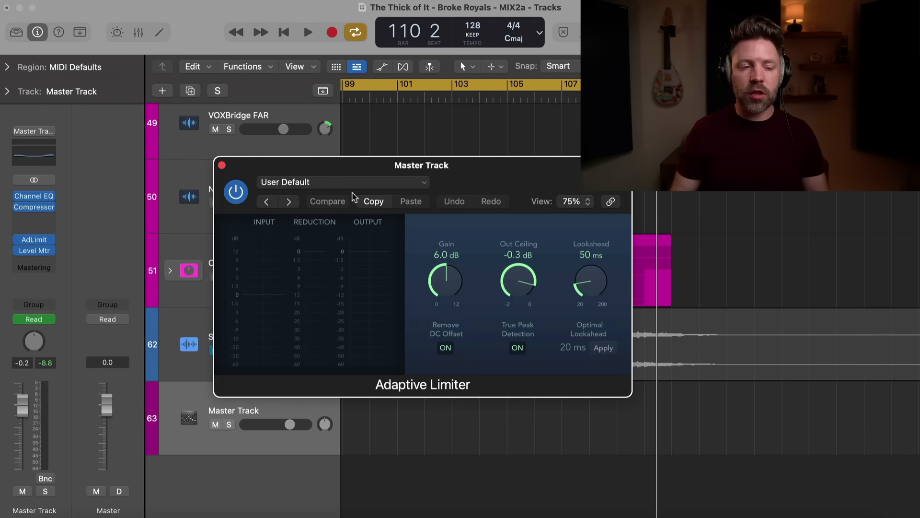
{"action": "left_click", "coordinate": [231, 191]}
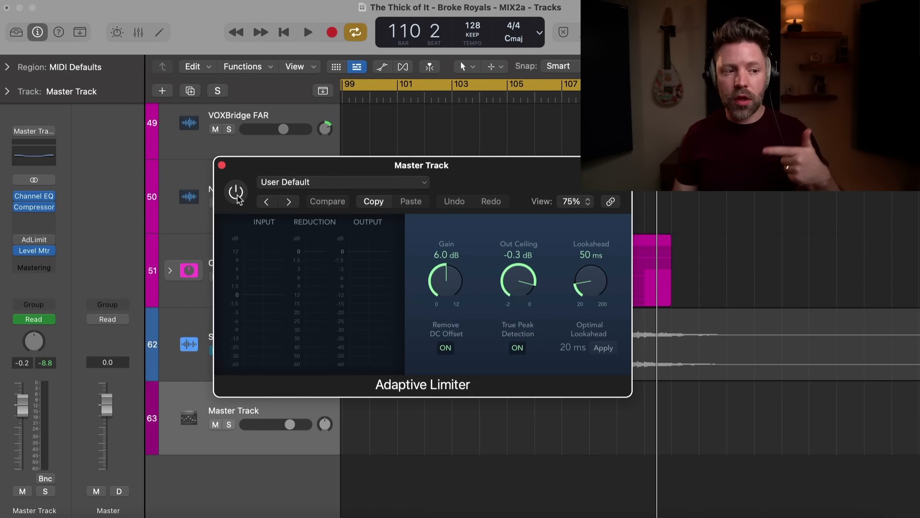
{"action": "left_click", "coordinate": [222, 165]}
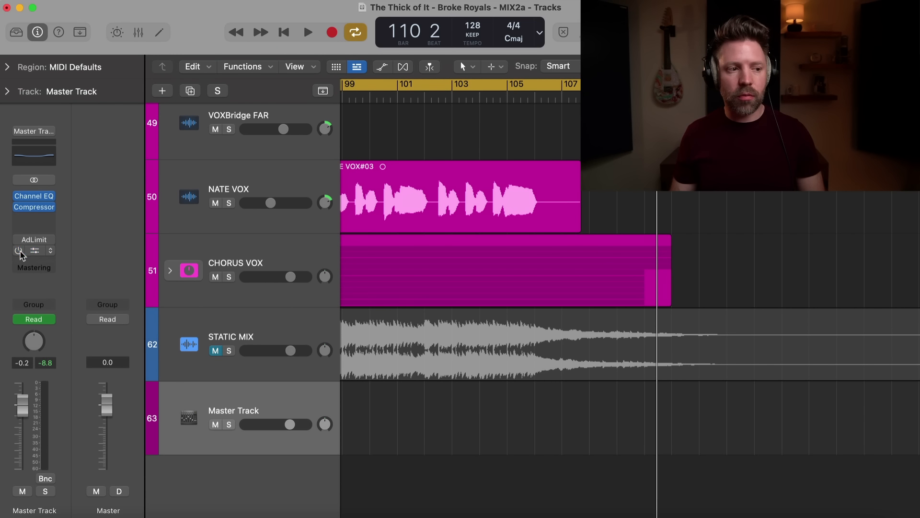
{"action": "left_click", "coordinate": [33, 254]}
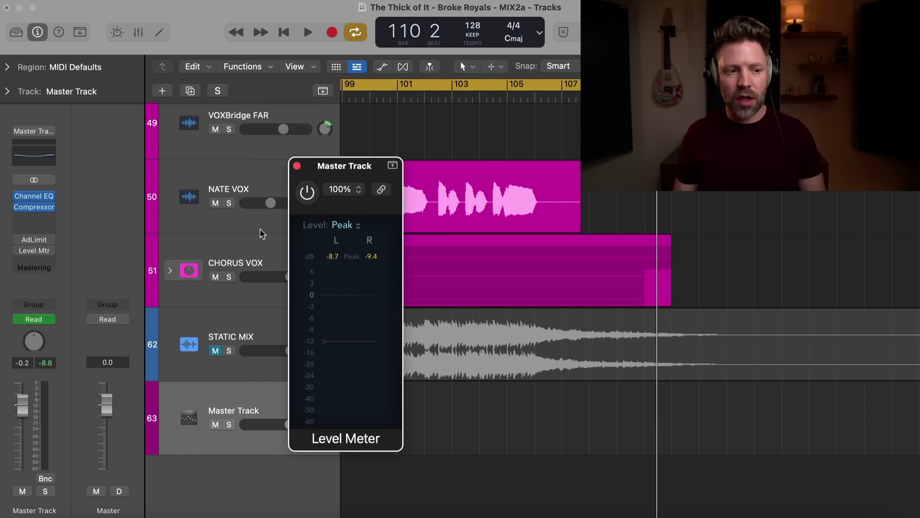
{"action": "left_click", "coordinate": [297, 166]}
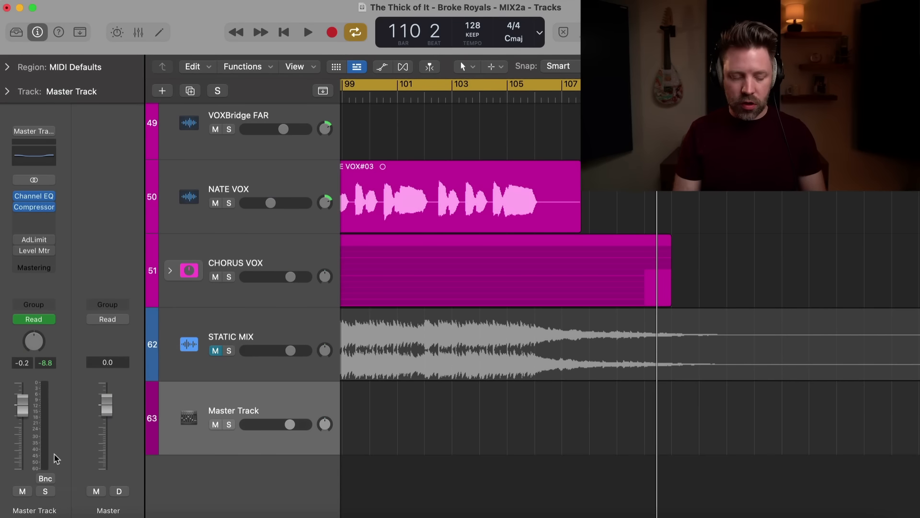
Show the Mixer in its own window and open the Master Track's bounce settings, moving the dialog clear so all options are readable.
{"action": "key", "text": "i"}
{"action": "key", "text": "i"}
{"action": "key", "text": "super+2"}
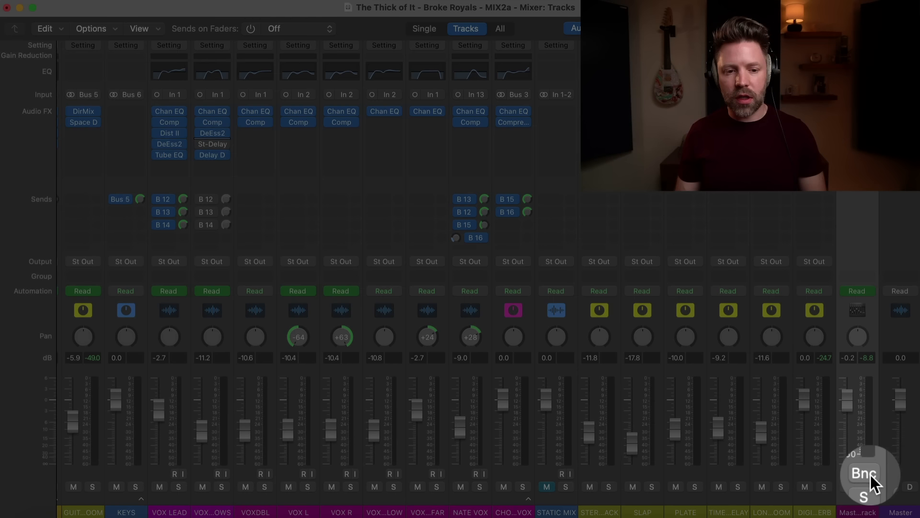
{"action": "left_click", "coordinate": [867, 475]}
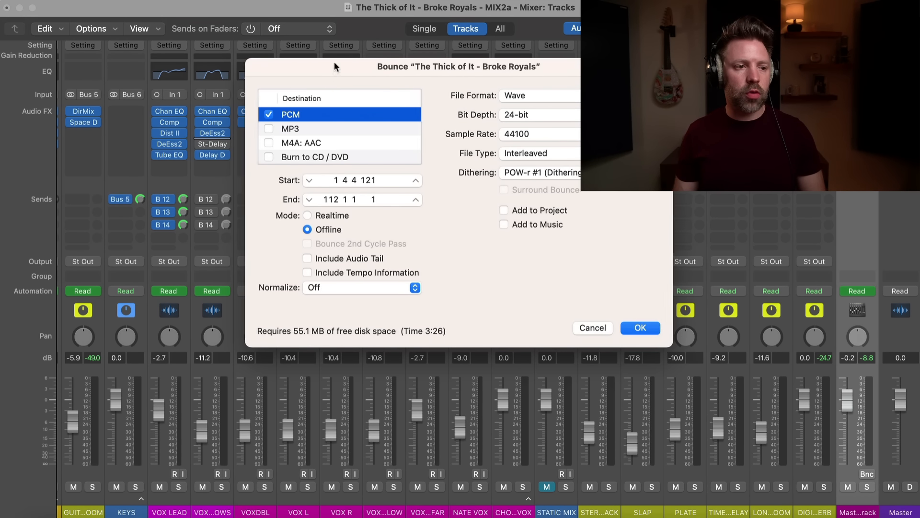
{"action": "left_click_drag", "start_coordinate": [334, 61], "coordinate": [205, 115]}
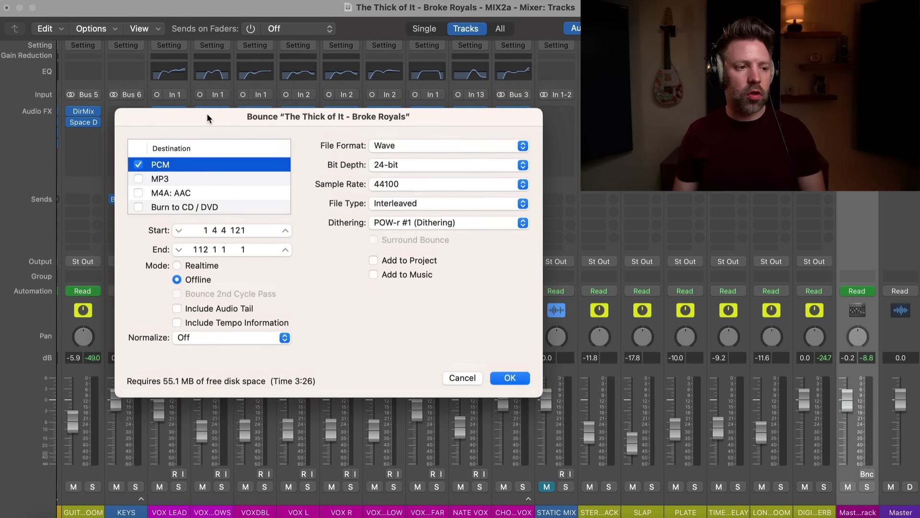
Review the Wave file format and 24-bit depth options for the PCM bounce, and set its dithering to None.
{"action": "left_click", "coordinate": [397, 150]}
{"action": "left_click", "coordinate": [407, 149]}
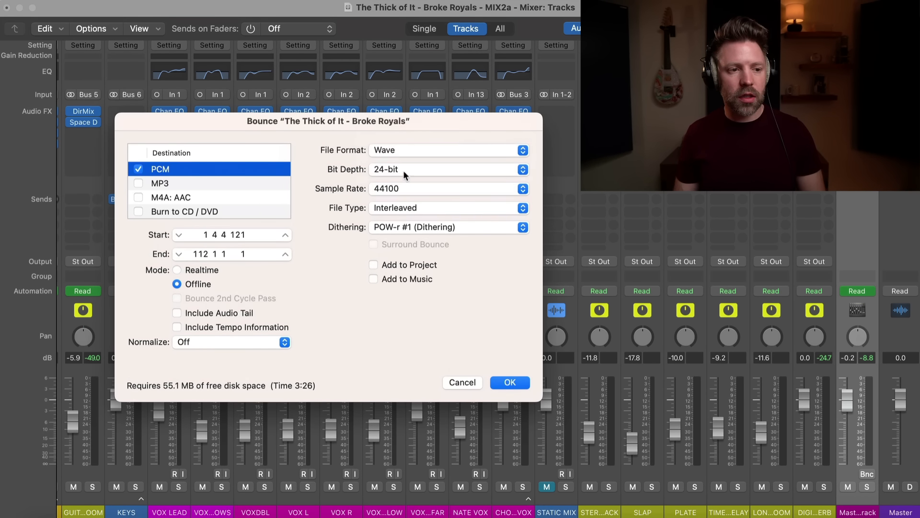
{"action": "left_click", "coordinate": [403, 170]}
{"action": "left_click", "coordinate": [335, 174]}
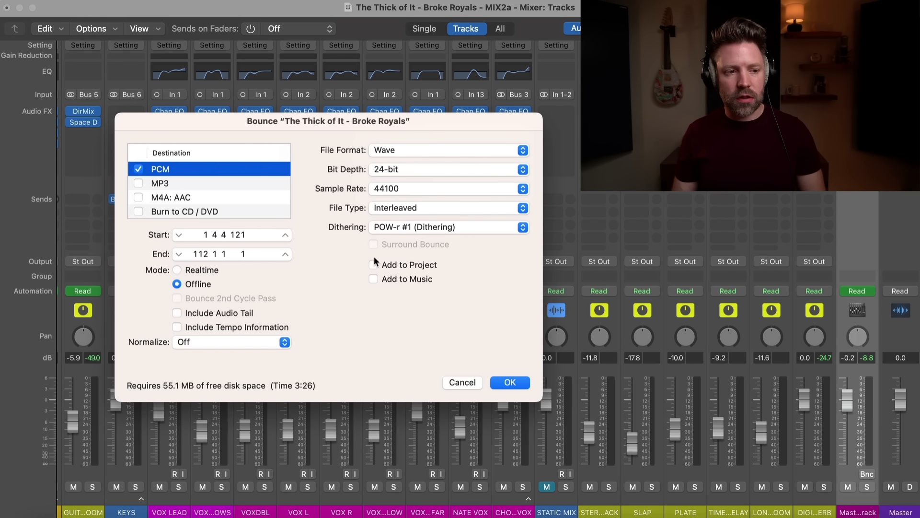
{"action": "left_click", "coordinate": [389, 228]}
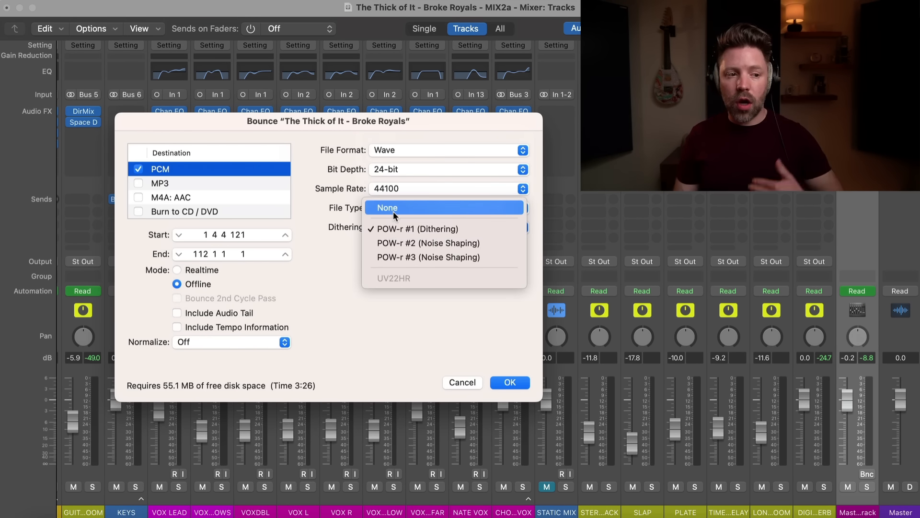
{"action": "left_click", "coordinate": [394, 210]}
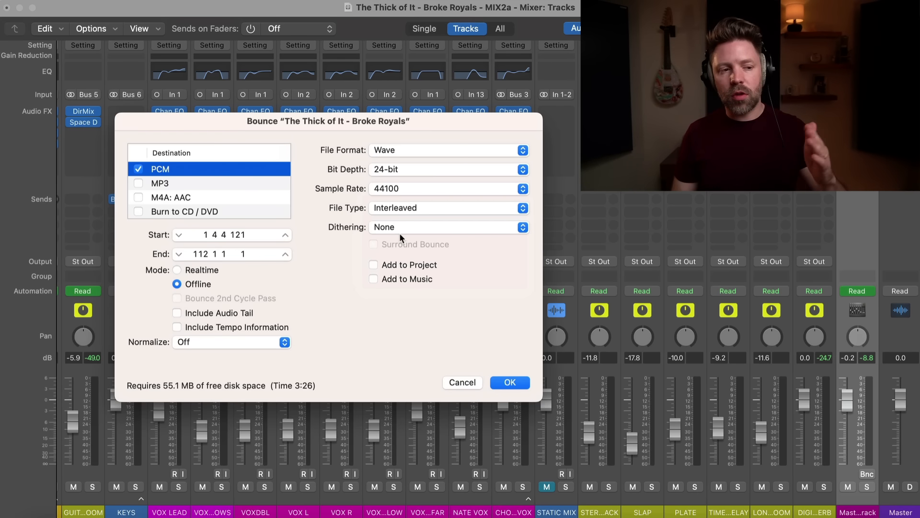
{"action": "left_click", "coordinate": [400, 231]}
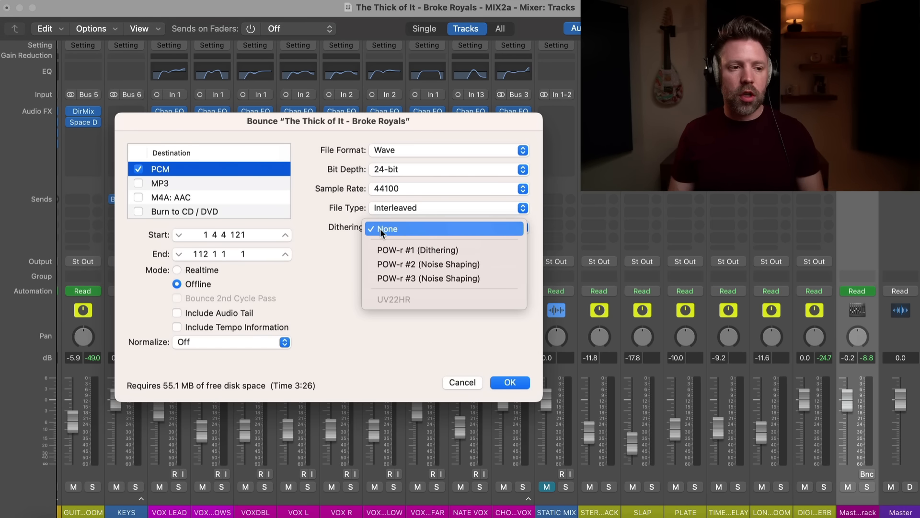
Bounce the mix offline as a 24-bit, 44100 Hz interleaved Wave file without dithering, named The Thick of It MIX2a, into the BOUNCES folder.
{"action": "left_click", "coordinate": [344, 229]}
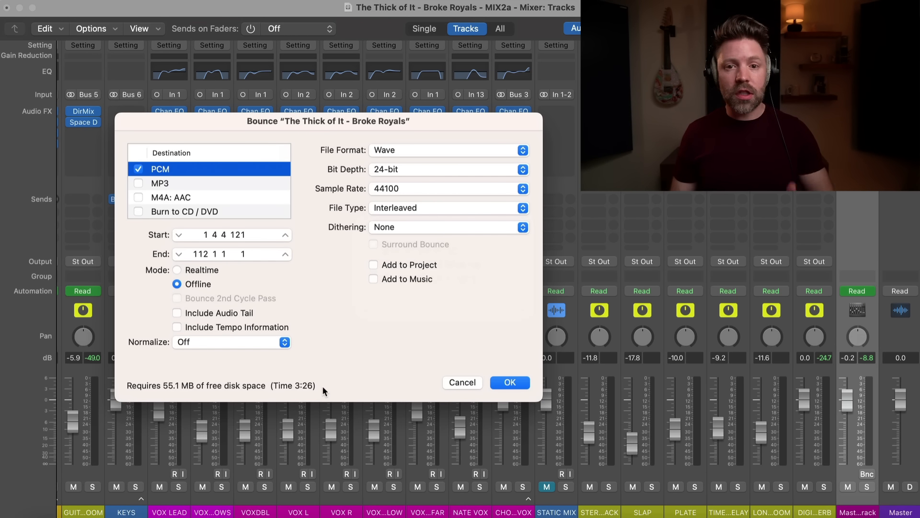
{"action": "left_click", "coordinate": [506, 383]}
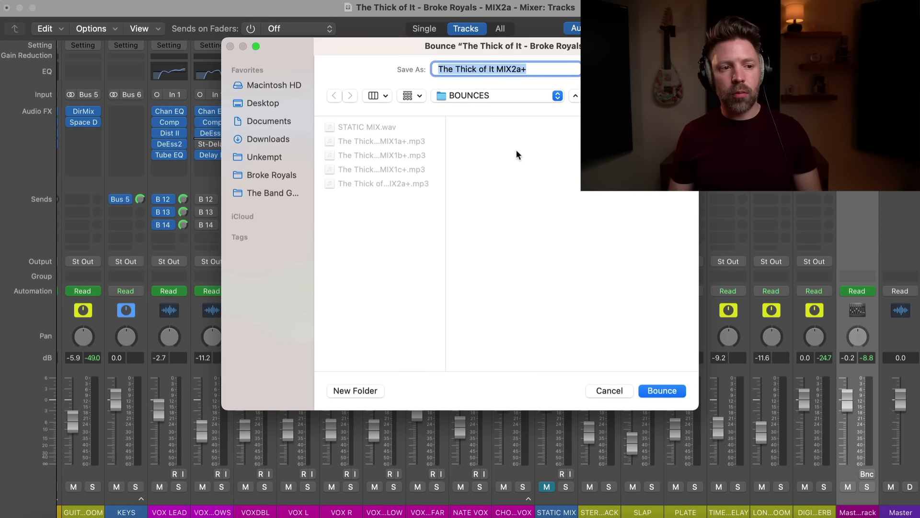
{"action": "key", "text": "Return"}
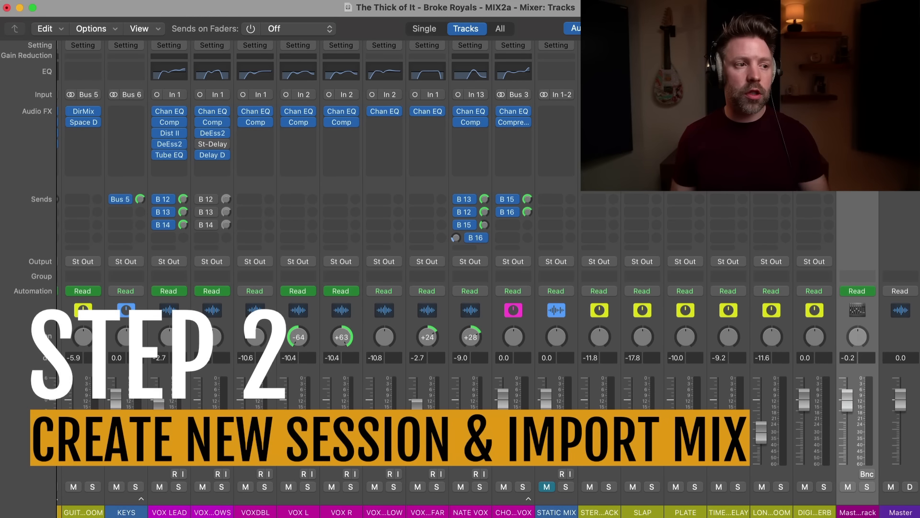
Create a new empty project with one Mic or Line audio track.
{"action": "left_click", "coordinate": [90, 1]}
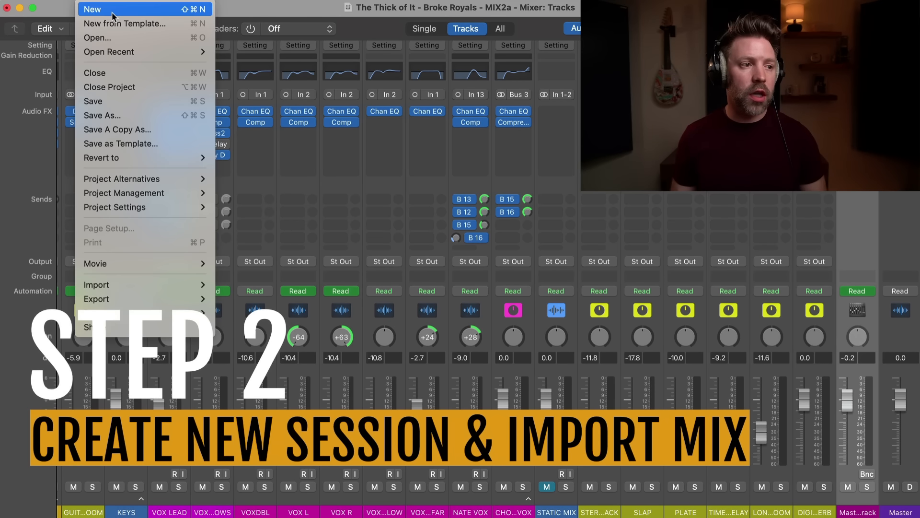
{"action": "left_click", "coordinate": [114, 11]}
{"action": "left_click", "coordinate": [459, 230]}
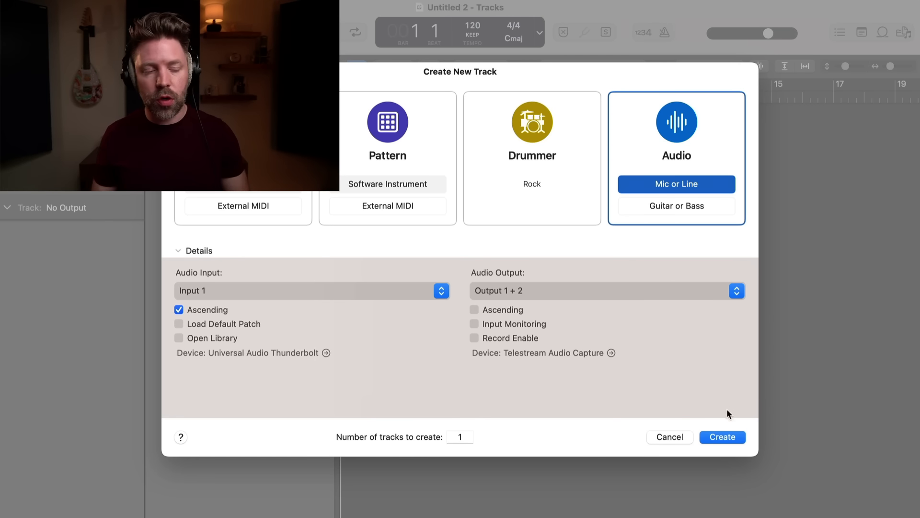
{"action": "left_click", "coordinate": [722, 436]}
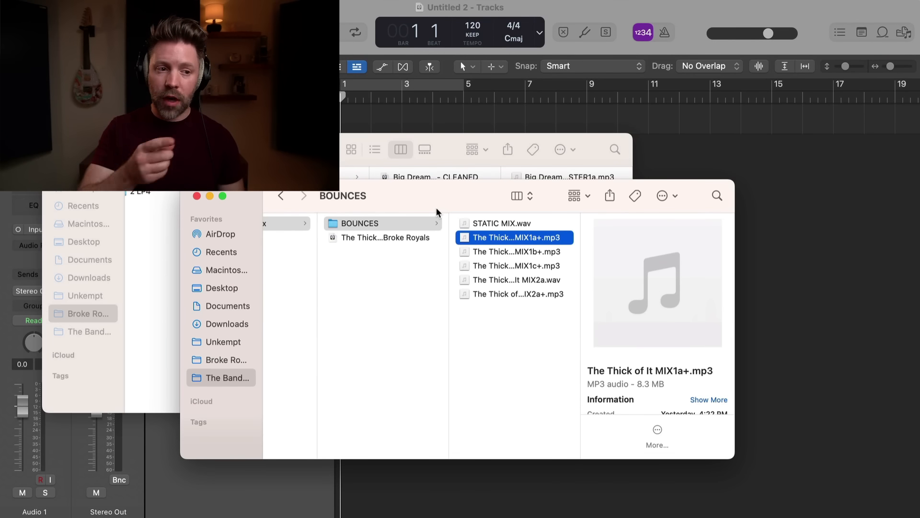
Import The Thick of It MIX2a.wav from the BOUNCES folder onto the audio track, starting at bar 1.
{"action": "left_click", "coordinate": [531, 280]}
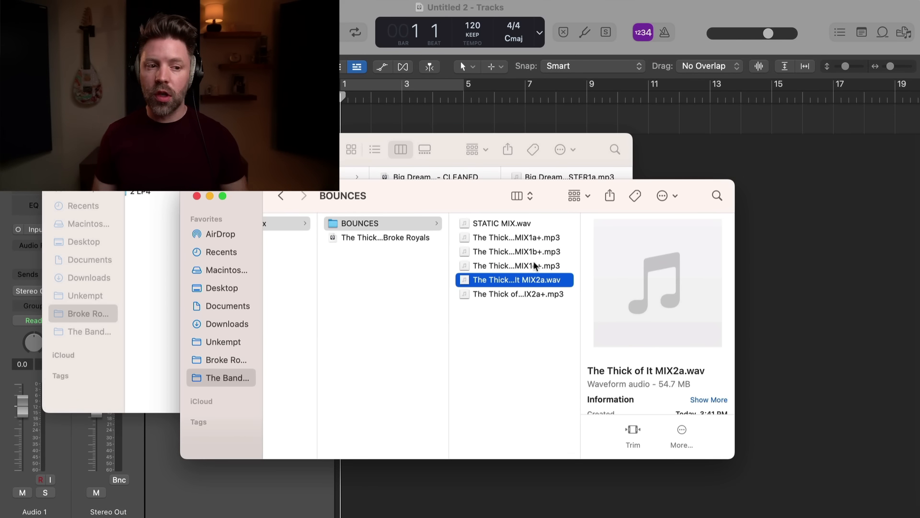
{"action": "left_click", "coordinate": [518, 283]}
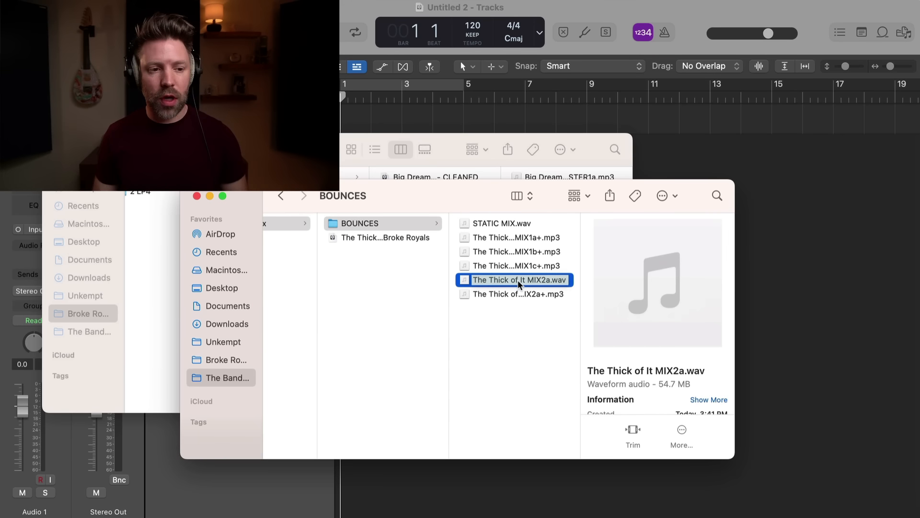
{"action": "left_click_drag", "start_coordinate": [517, 280], "coordinate": [343, 124]}
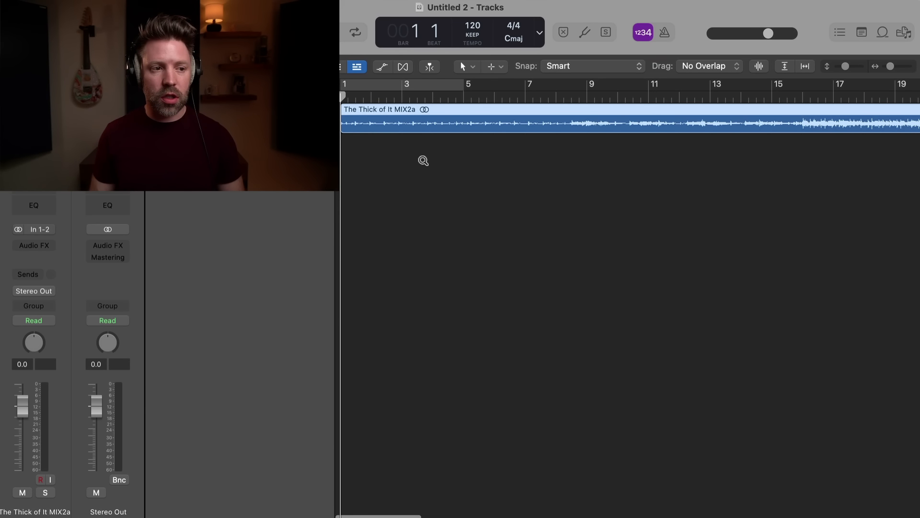
{"action": "scroll", "coordinate": [423, 161], "scroll_direction": "up", "scroll_amount": 3}
{"action": "scroll", "coordinate": [423, 161], "scroll_direction": "up", "scroll_amount": 3}
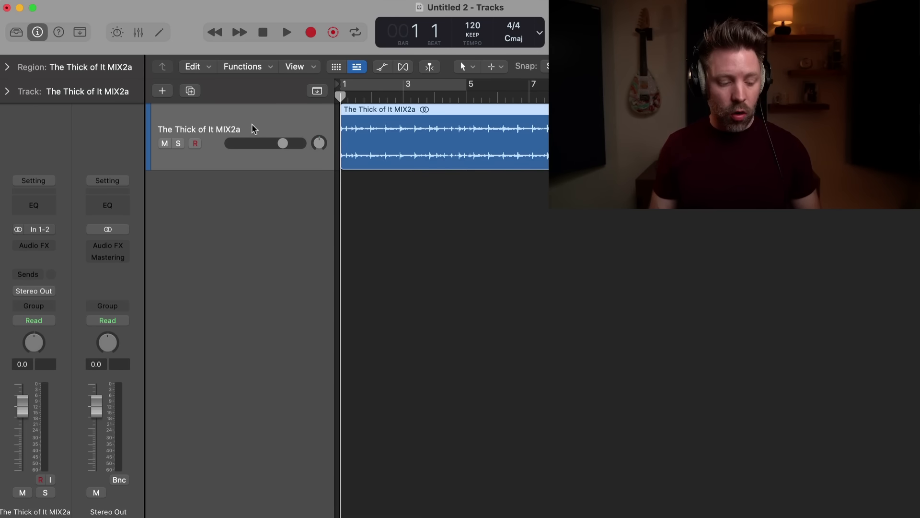
Duplicate the mix track with its region, placing the copy above the original and naming it UNMASTERED.
{"action": "key", "text": "cmd+d"}
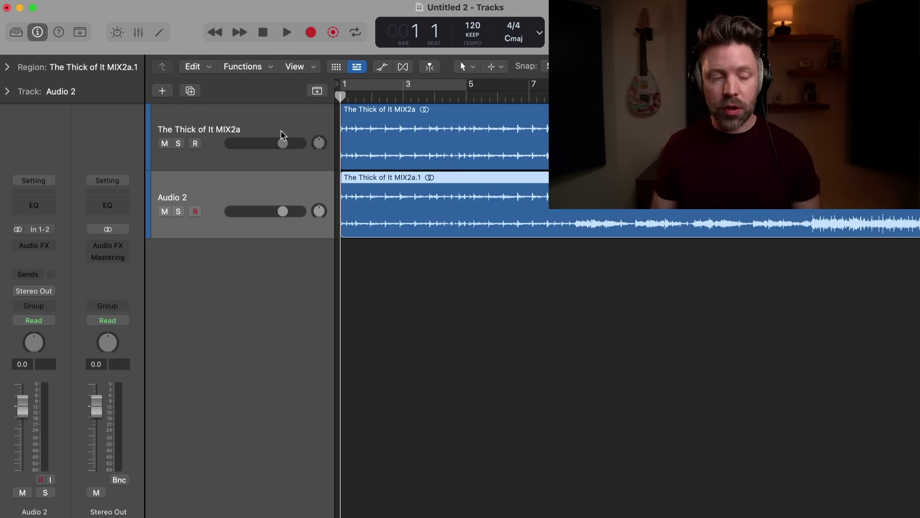
{"action": "left_click_drag", "start_coordinate": [206, 199], "coordinate": [214, 114]}
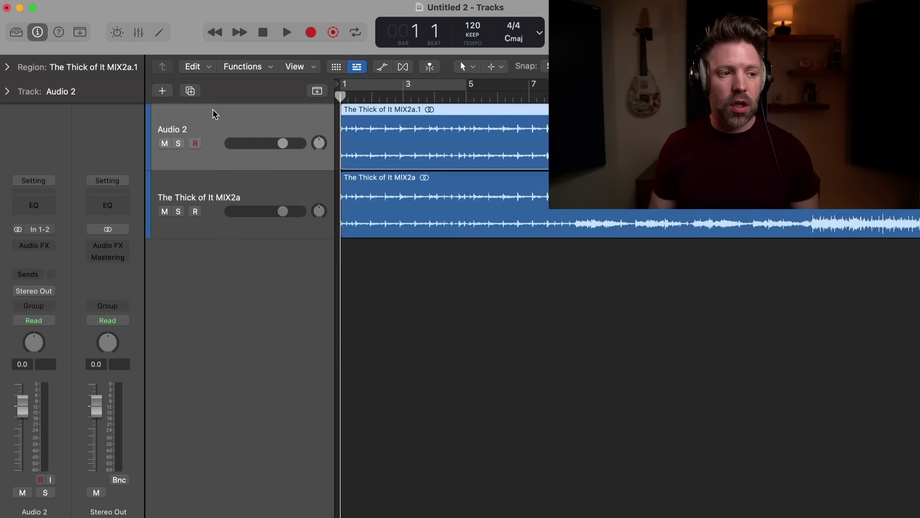
{"action": "double_click", "coordinate": [182, 129]}
{"action": "type", "text": "UNMASTERED"}
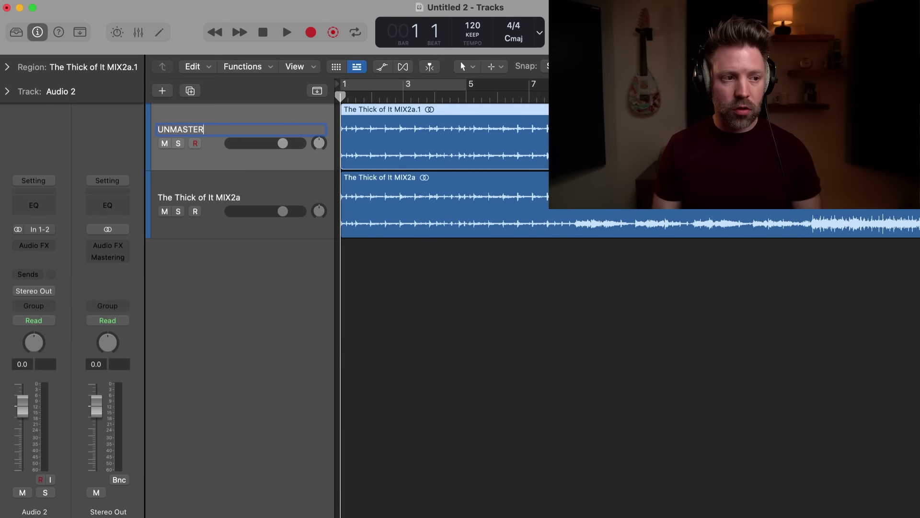
Mute the UNMASTERED track and rename the original mix track below it to MASTERED.
{"action": "left_click", "coordinate": [164, 143]}
{"action": "double_click", "coordinate": [192, 197]}
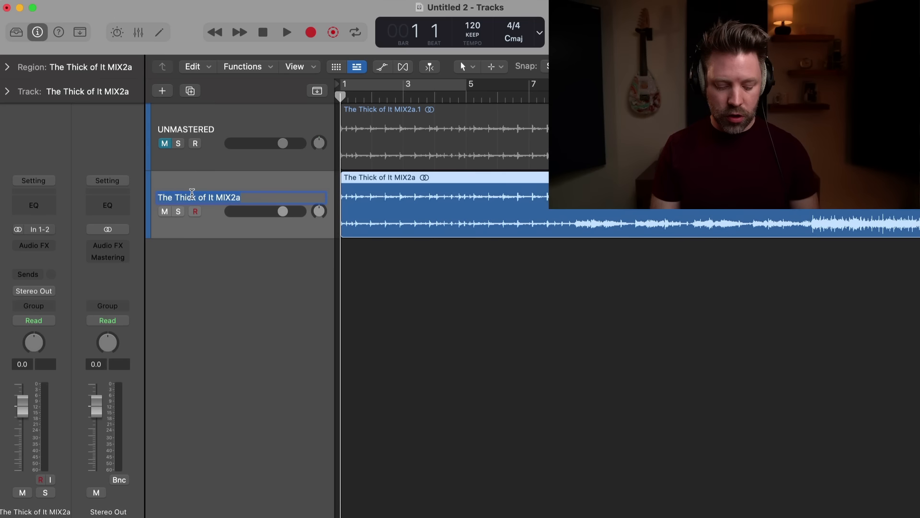
{"action": "type", "text": "MASTERED"}
{"action": "key", "text": "Return"}
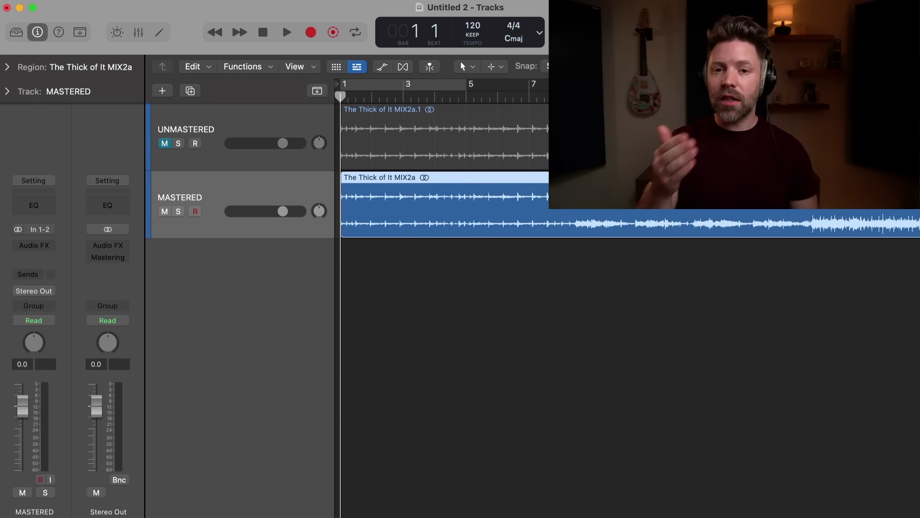
Solo the UNMASTERED track and import Big Dream MASTER1a.wav from Finder onto a new third track starting at bar 1.
{"action": "left_click", "coordinate": [178, 144]}
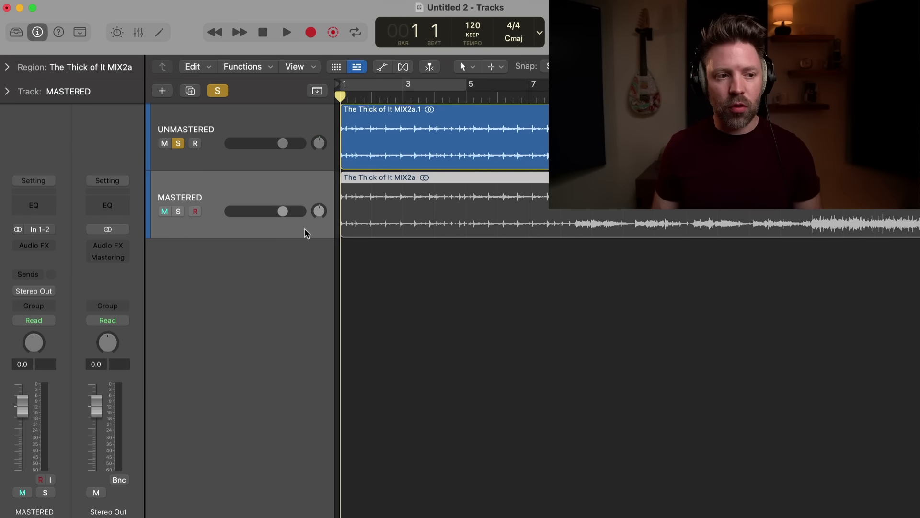
{"action": "key", "text": "super+Left"}
{"action": "key", "text": "super+Left"}
{"action": "key", "text": "super+Left"}
{"action": "key", "text": "super+Left"}
{"action": "key", "text": "super+Left"}
{"action": "key", "text": "super+Left"}
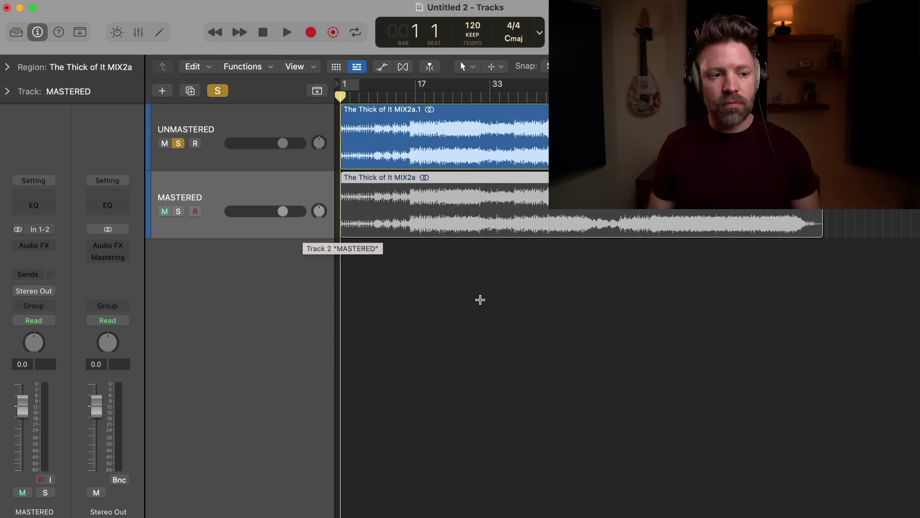
{"action": "key", "text": "super+Tab"}
{"action": "left_click", "coordinate": [307, 161]}
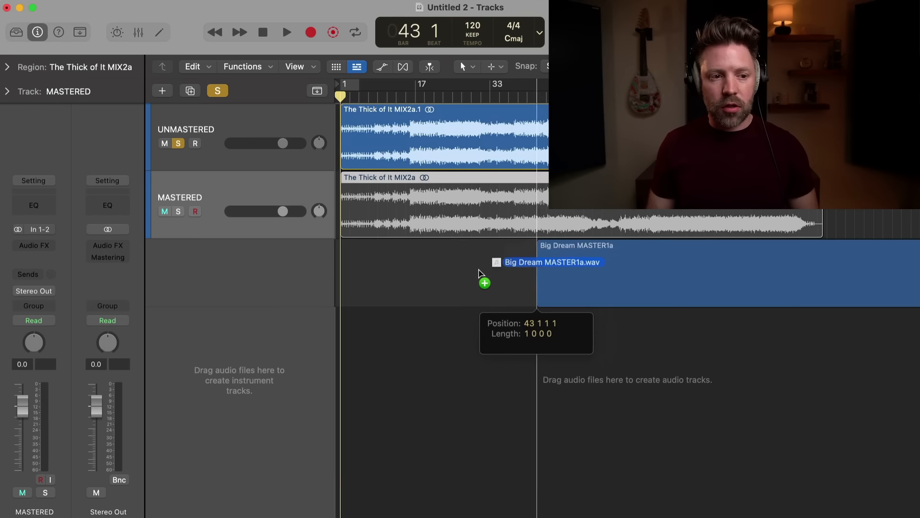
{"action": "left_click_drag", "start_coordinate": [484, 279], "coordinate": [341, 278]}
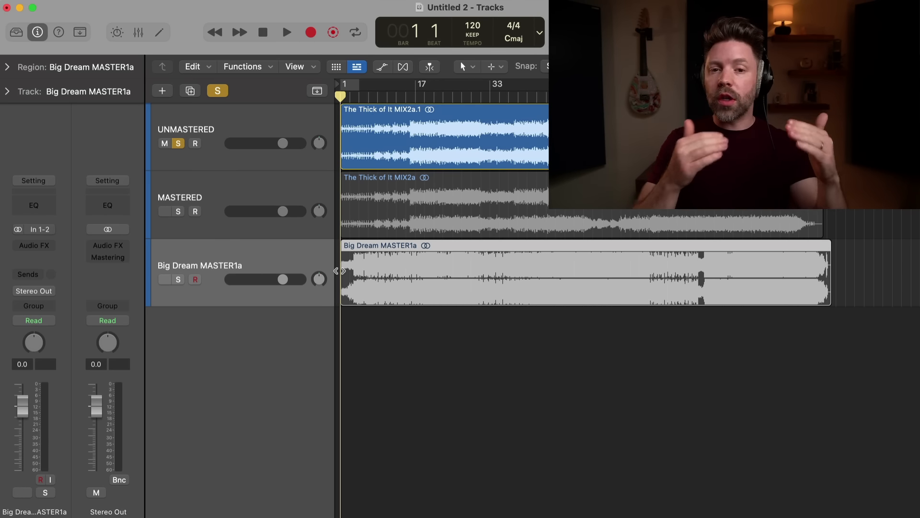
Turn off solo on the UNMASTERED track, mute the Big Dream MASTER1a reference track and select the MASTERED track.
{"action": "left_click", "coordinate": [177, 143]}
{"action": "left_click", "coordinate": [164, 279]}
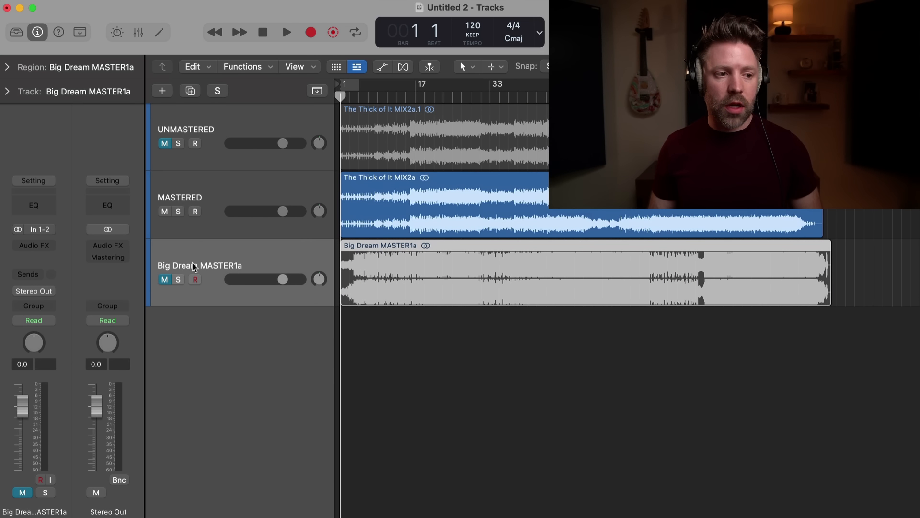
{"action": "left_click", "coordinate": [200, 194]}
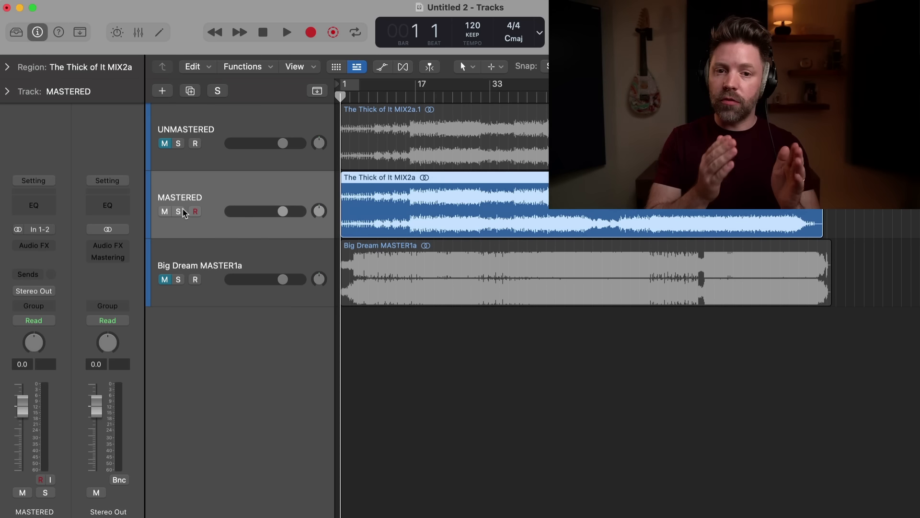
{"action": "right_click", "coordinate": [246, 288]}
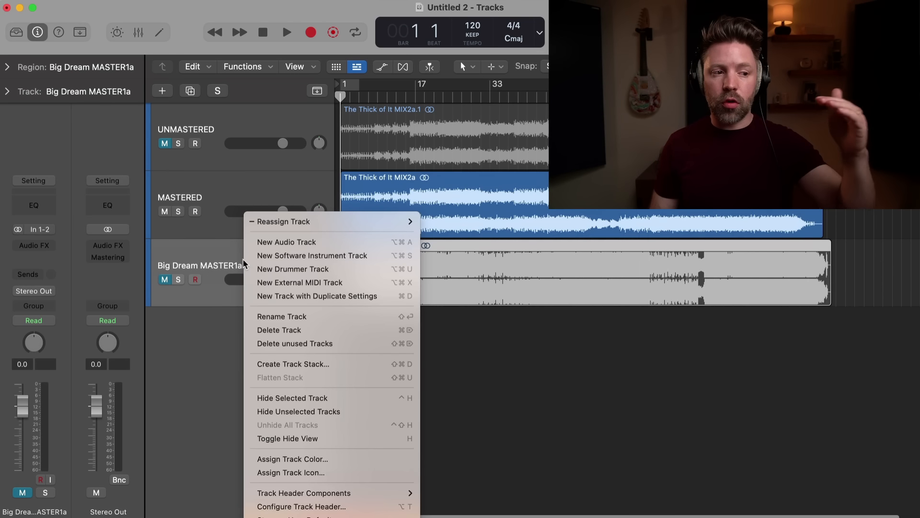
{"action": "left_click", "coordinate": [218, 315]}
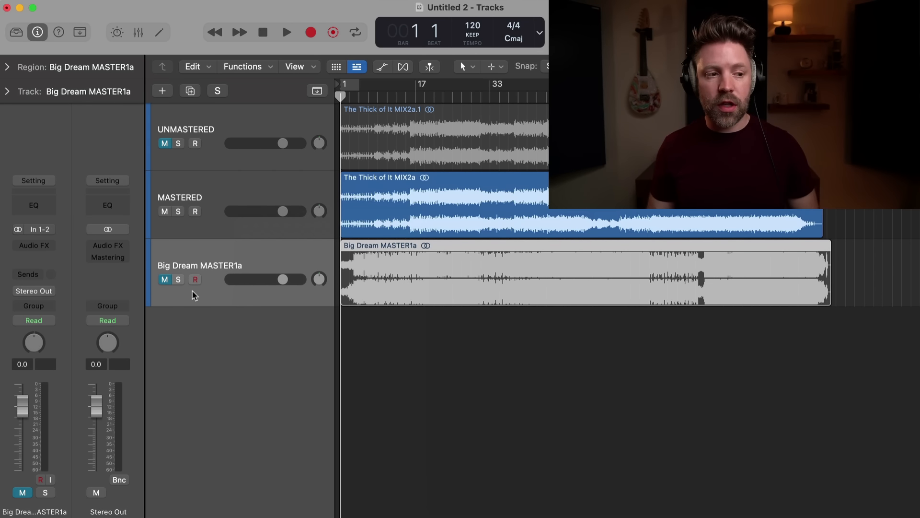
{"action": "left_click", "coordinate": [186, 198]}
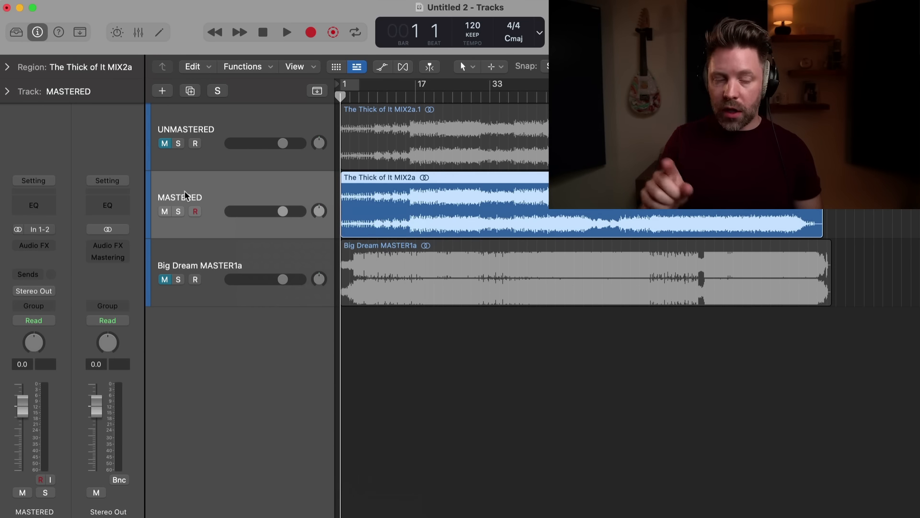
{"action": "left_click", "coordinate": [178, 279]}
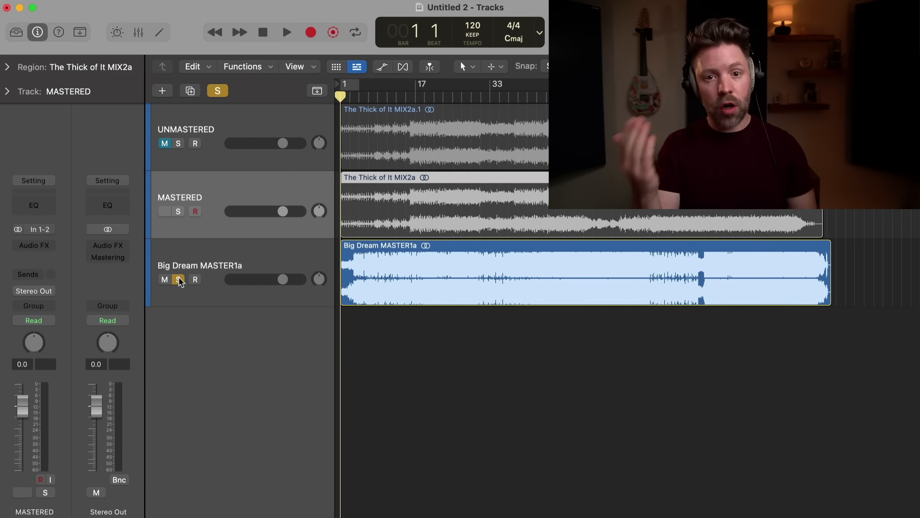
{"action": "key", "text": "m"}
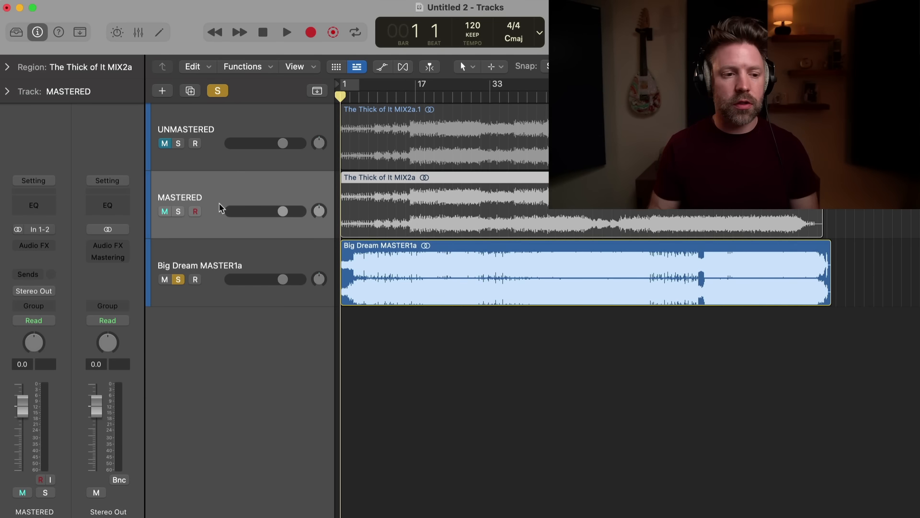
{"action": "left_click", "coordinate": [178, 279]}
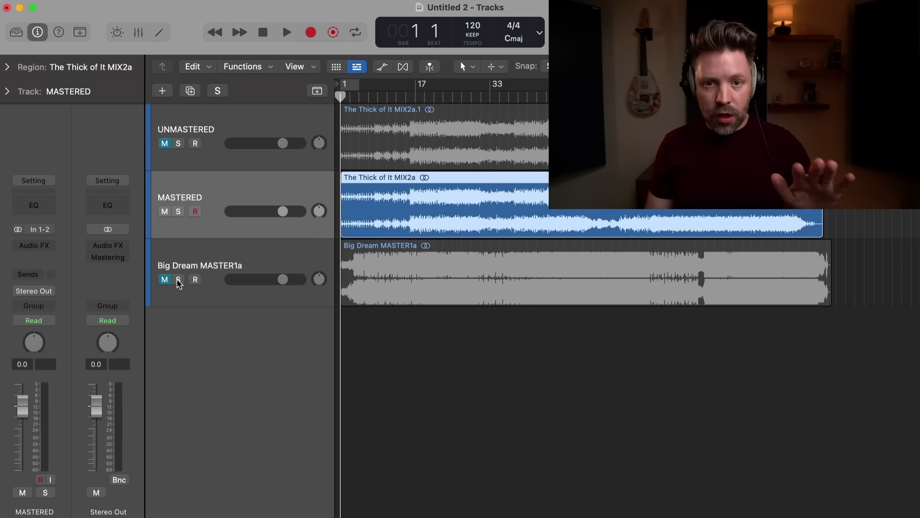
Add Mastering Assistant to the Stereo Out channel, let it analyze the mix, and bypass it before closing its window.
{"action": "left_click", "coordinate": [108, 259]}
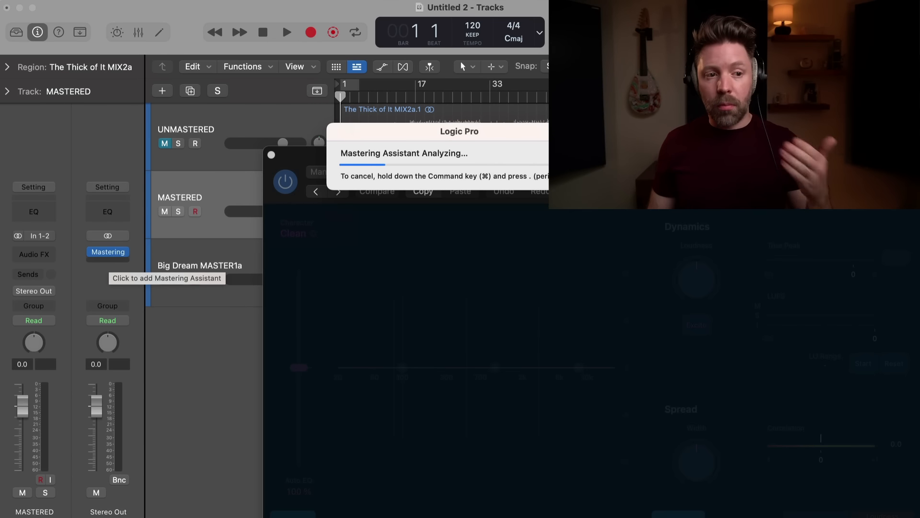
{"action": "left_click_drag", "start_coordinate": [641, 169], "coordinate": [447, 111]}
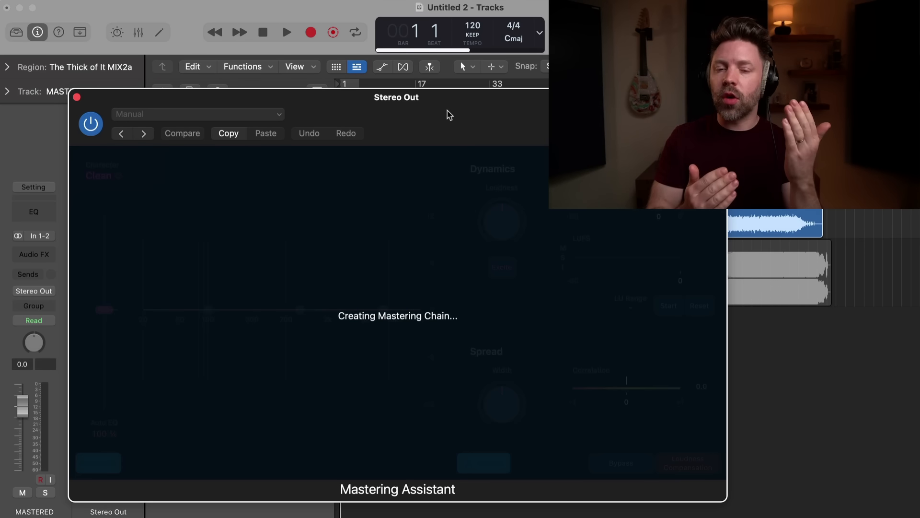
{"action": "left_click", "coordinate": [90, 125]}
{"action": "left_click", "coordinate": [77, 97]}
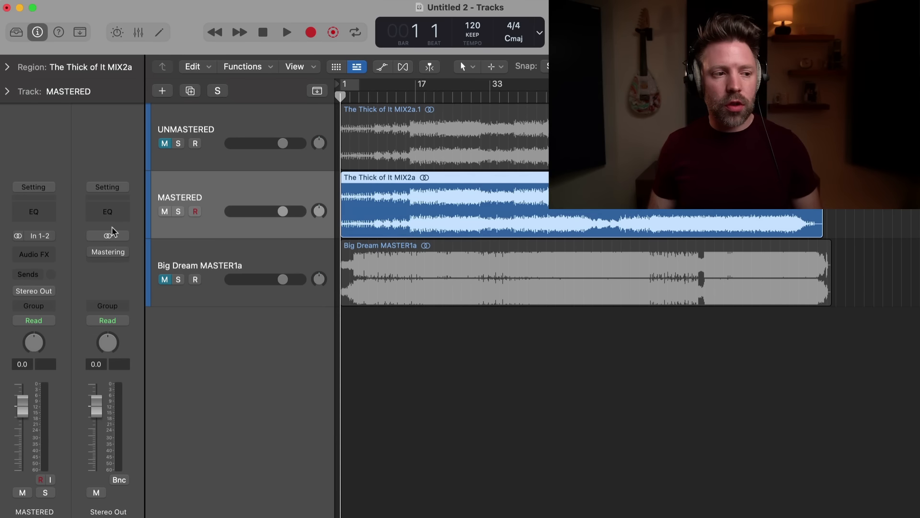
Insert a MultiMeter after Mastering Assistant on the Stereo Out channel and move its window clear of the track headers.
{"action": "left_click", "coordinate": [114, 262]}
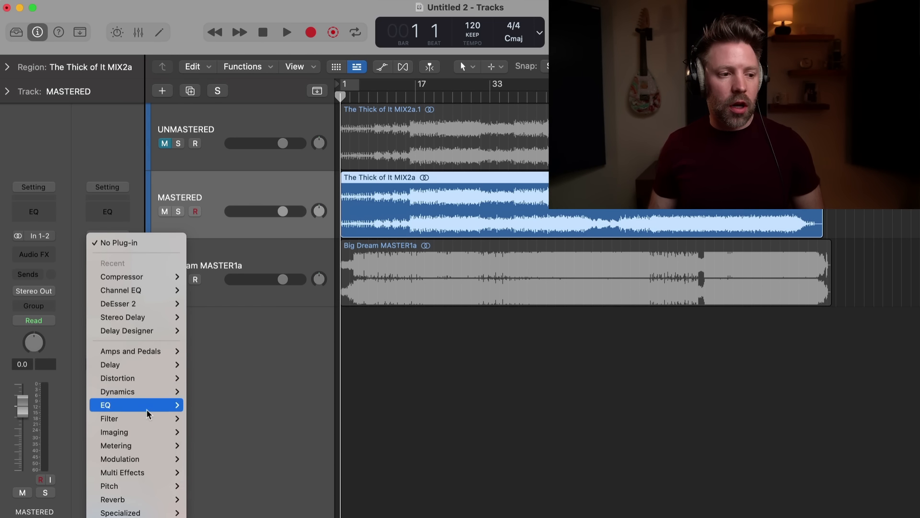
{"action": "mouse_move", "coordinate": [147, 445]}
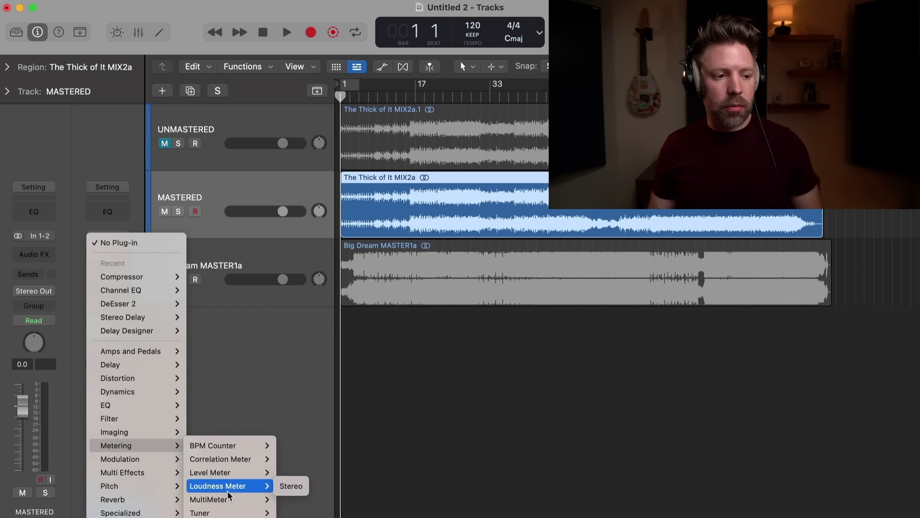
{"action": "left_click", "coordinate": [288, 499]}
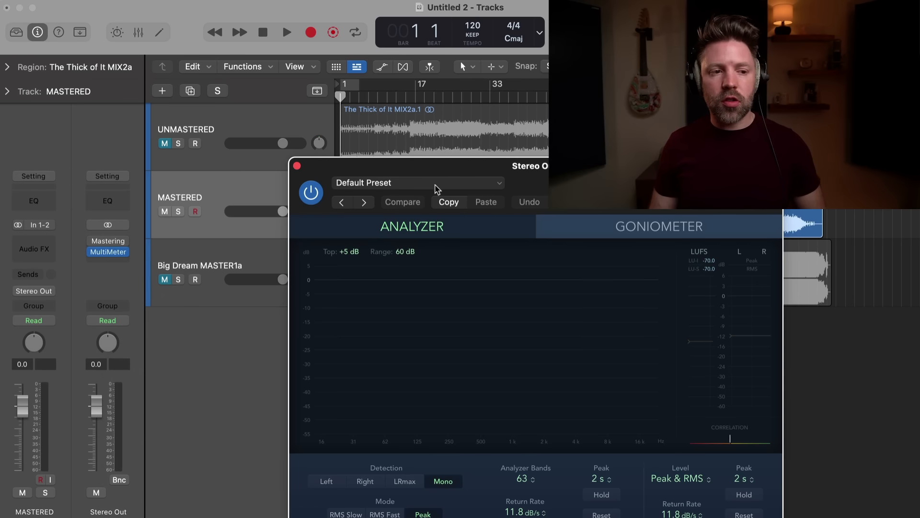
{"action": "left_click_drag", "start_coordinate": [453, 170], "coordinate": [243, 87]}
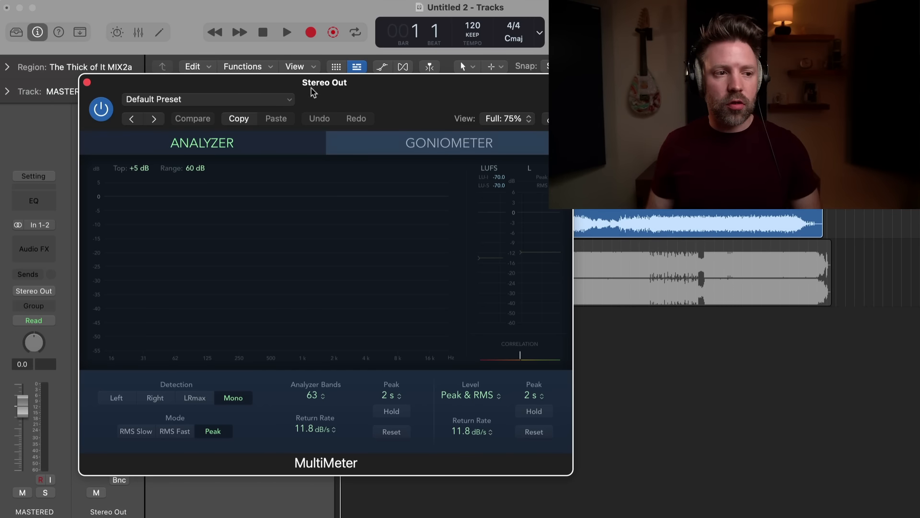
{"action": "left_click_drag", "start_coordinate": [313, 92], "coordinate": [610, 163]}
{"action": "left_click_drag", "start_coordinate": [430, 165], "coordinate": [561, 137]}
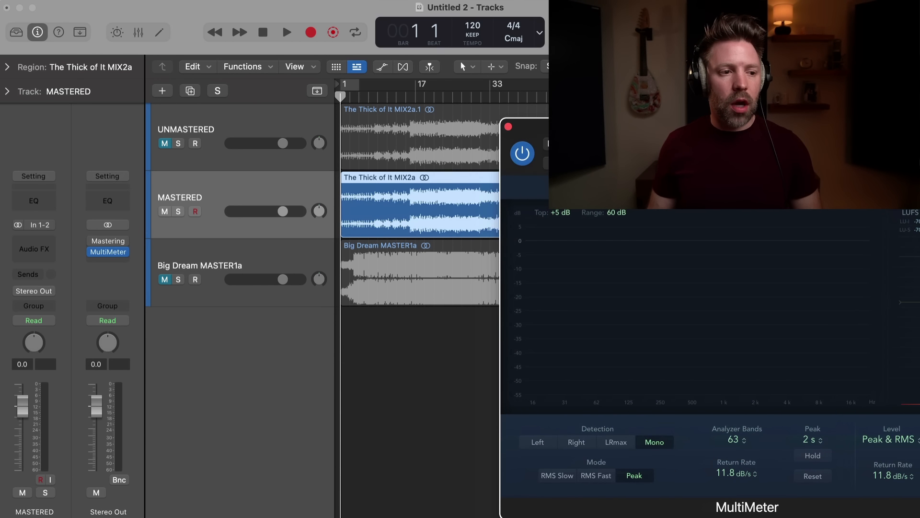
Play the MASTERED track from about bar 16, then solo the Big Dream MASTER1a reference and play it from bar 17 to compare.
{"action": "left_click", "coordinate": [413, 88]}
{"action": "key", "text": "space"}
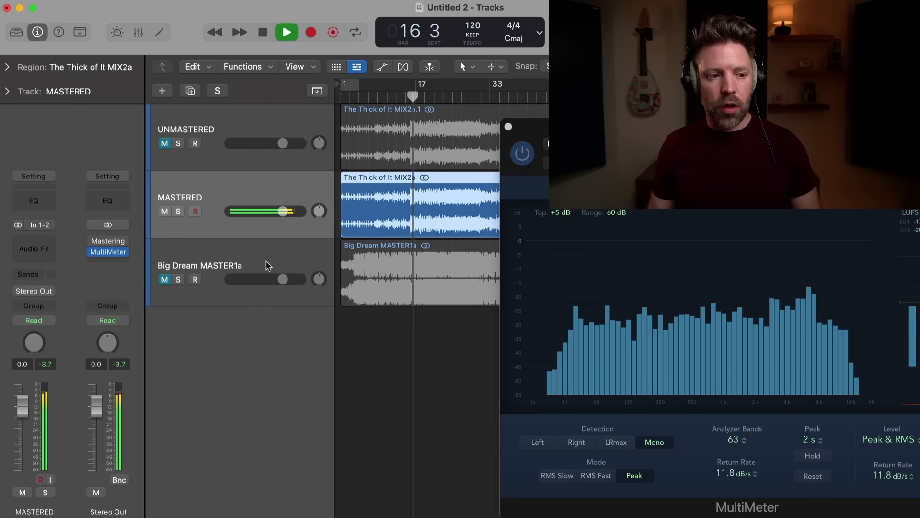
{"action": "key", "text": "space"}
{"action": "left_click", "coordinate": [180, 280]}
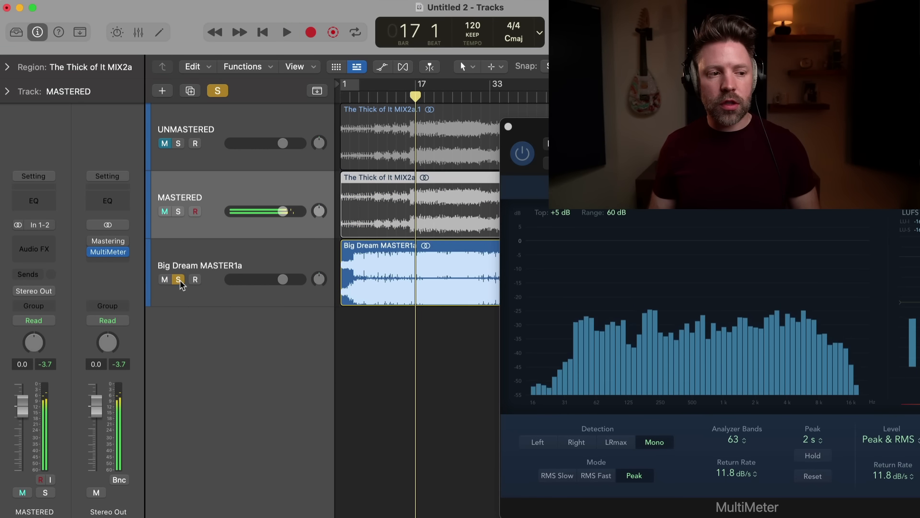
{"action": "key", "text": "space"}
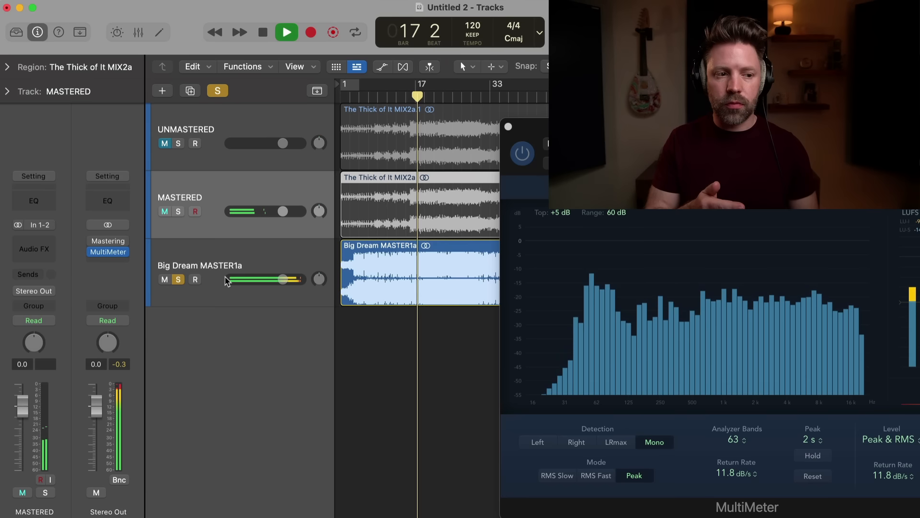
{"action": "key", "text": "space"}
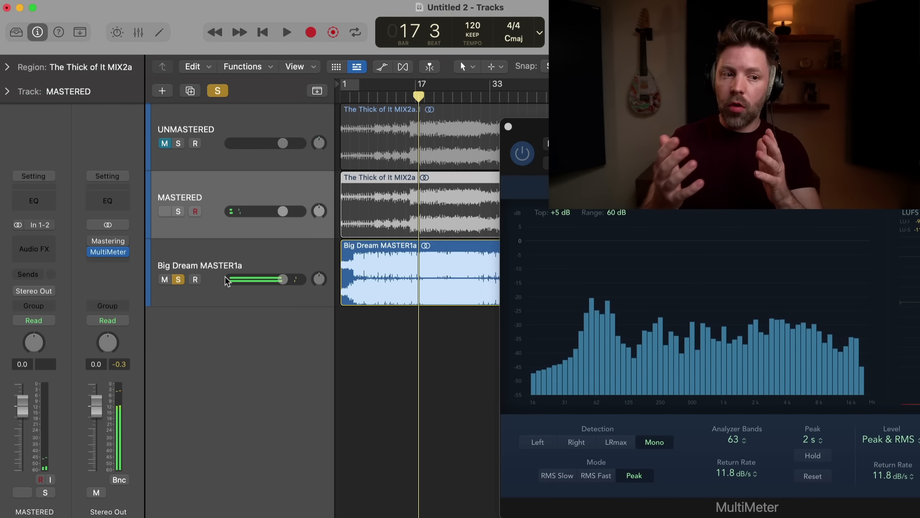
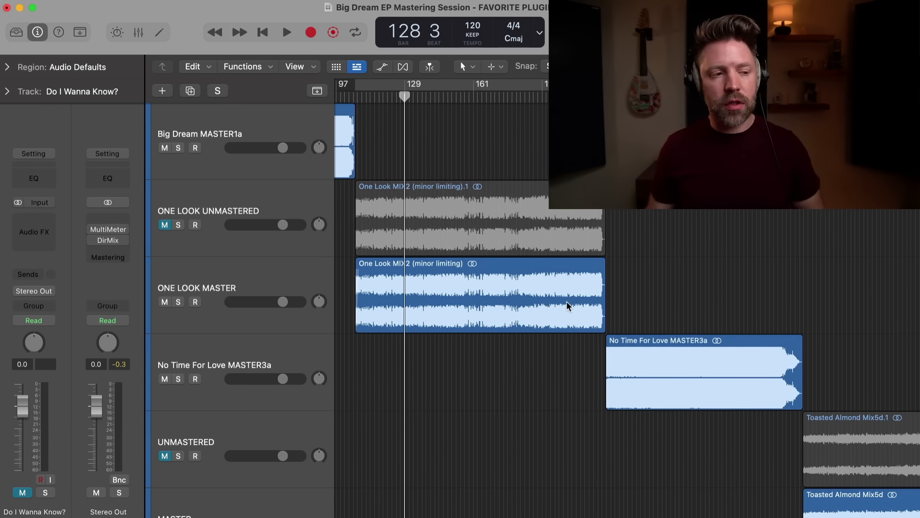
Examine how the EP session lays out the Big Dream, One Look unmastered, One Look master and No Time For Love tracks in sequence.
{"action": "left_click", "coordinate": [251, 129]}
{"action": "scroll", "coordinate": [339, 156], "scroll_direction": "left", "scroll_amount": 10}
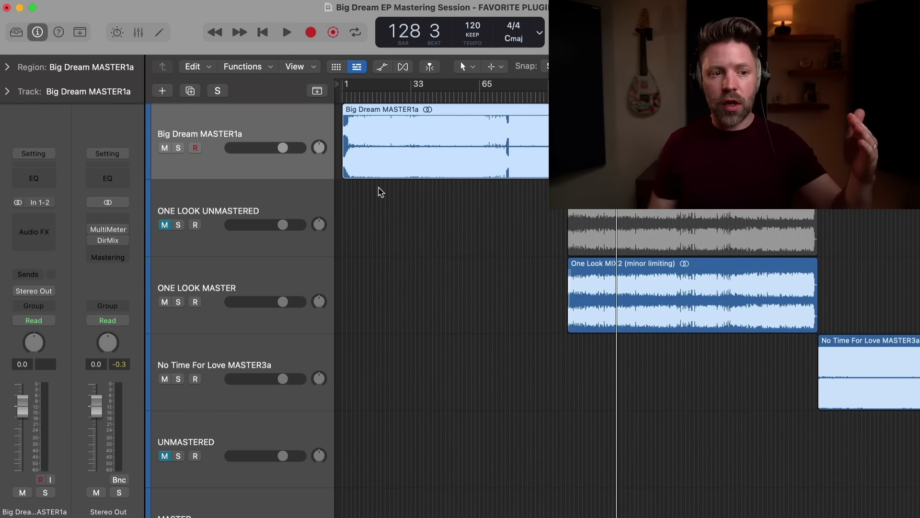
{"action": "scroll", "coordinate": [378, 190], "scroll_direction": "right", "scroll_amount": 2}
{"action": "left_click", "coordinate": [259, 201]}
{"action": "scroll", "coordinate": [288, 240], "scroll_direction": "right", "scroll_amount": 6}
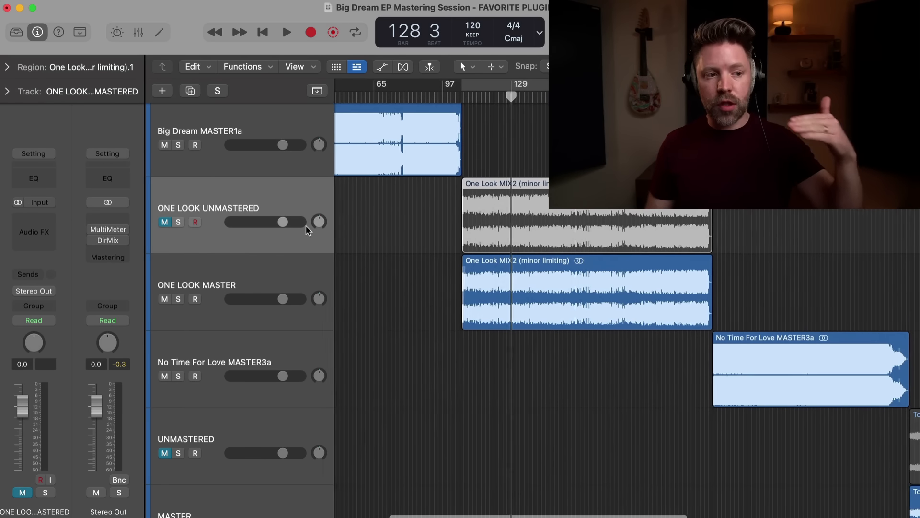
{"action": "left_click", "coordinate": [287, 264]}
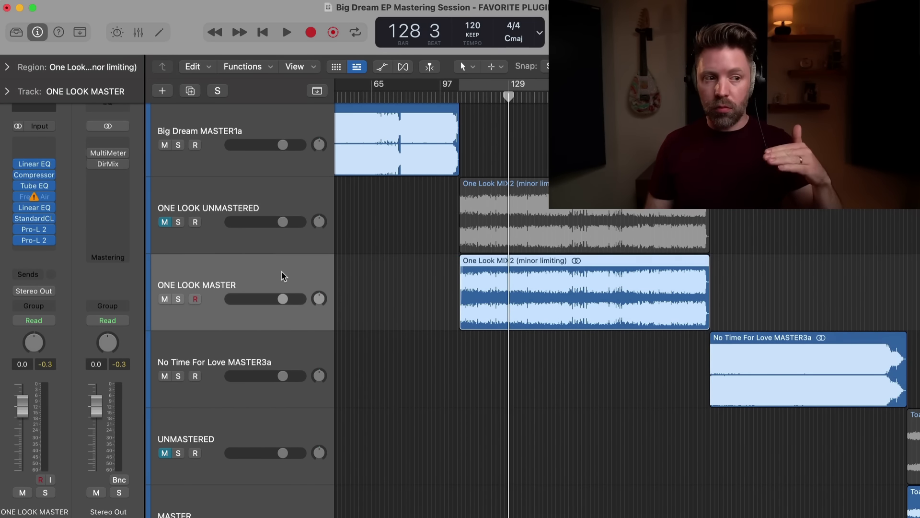
{"action": "left_click", "coordinate": [266, 204]}
{"action": "scroll", "coordinate": [316, 246], "scroll_direction": "right", "scroll_amount": 10}
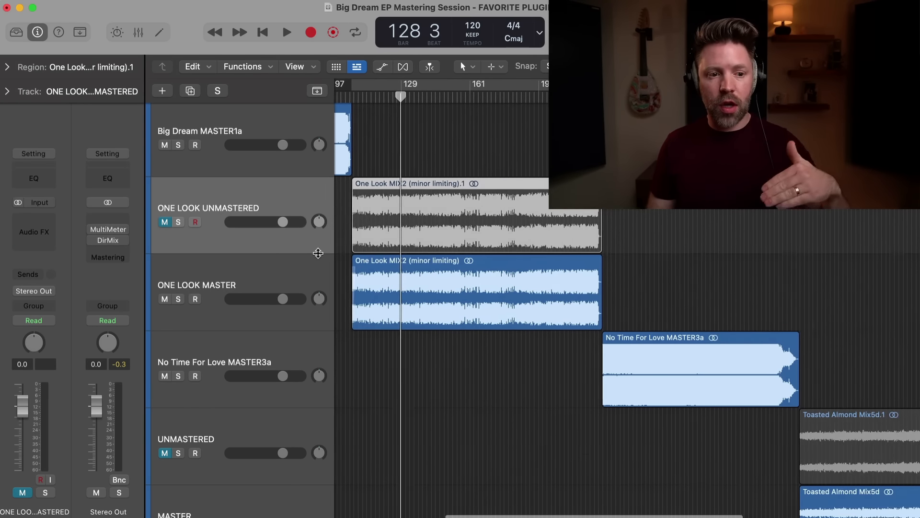
{"action": "left_click", "coordinate": [277, 350]}
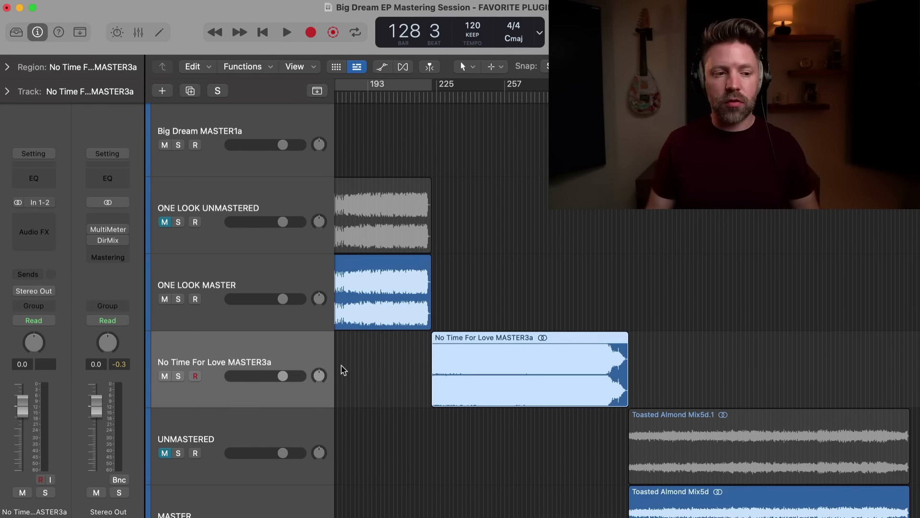
Examine the UNMASTERED and MASTER track pairs for Toasted Almond and Is This It, including their plug-in chains.
{"action": "scroll", "coordinate": [343, 370], "scroll_direction": "down", "scroll_amount": 4}
{"action": "left_click", "coordinate": [289, 343]}
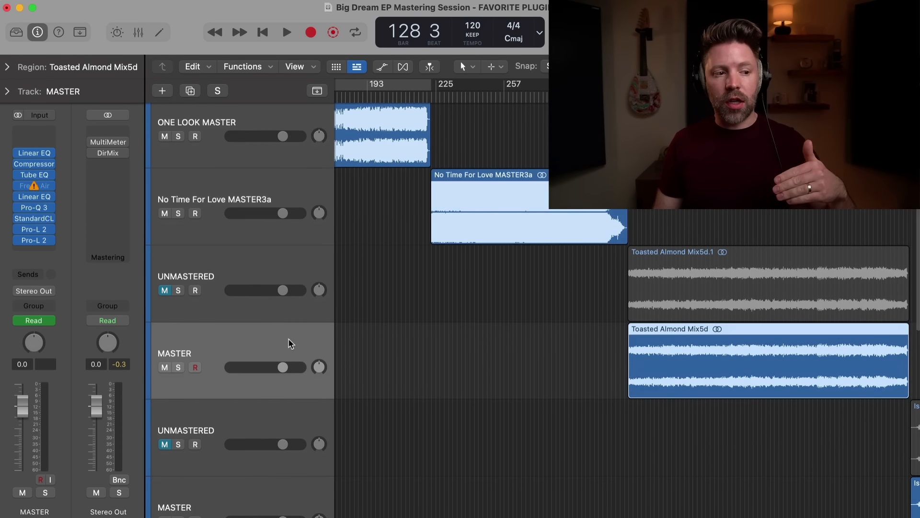
{"action": "scroll", "coordinate": [289, 343], "scroll_direction": "right", "scroll_amount": 5}
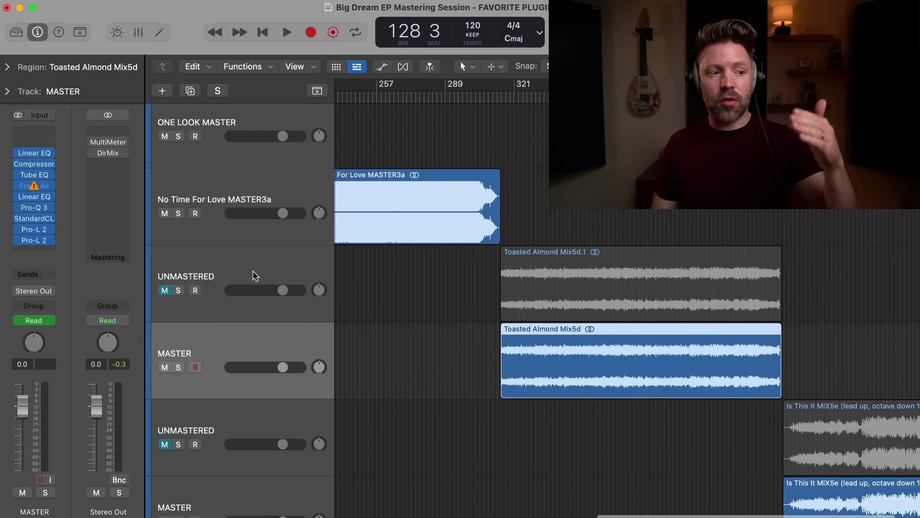
{"action": "left_click", "coordinate": [252, 289]}
{"action": "left_click", "coordinate": [246, 338]}
{"action": "left_click", "coordinate": [230, 273]}
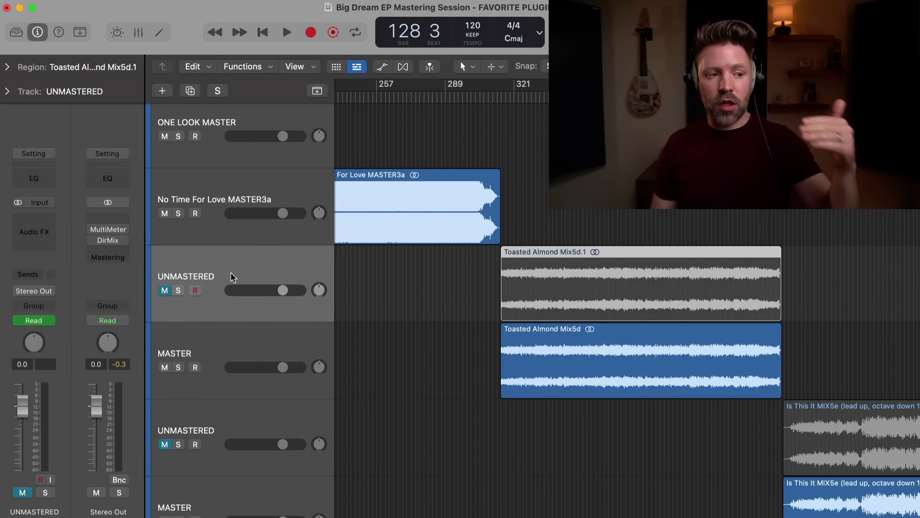
{"action": "scroll", "coordinate": [428, 377], "scroll_direction": "right", "scroll_amount": 2}
{"action": "scroll", "coordinate": [427, 376], "scroll_direction": "down", "scroll_amount": 8}
{"action": "scroll", "coordinate": [428, 376], "scroll_direction": "up", "scroll_amount": 4}
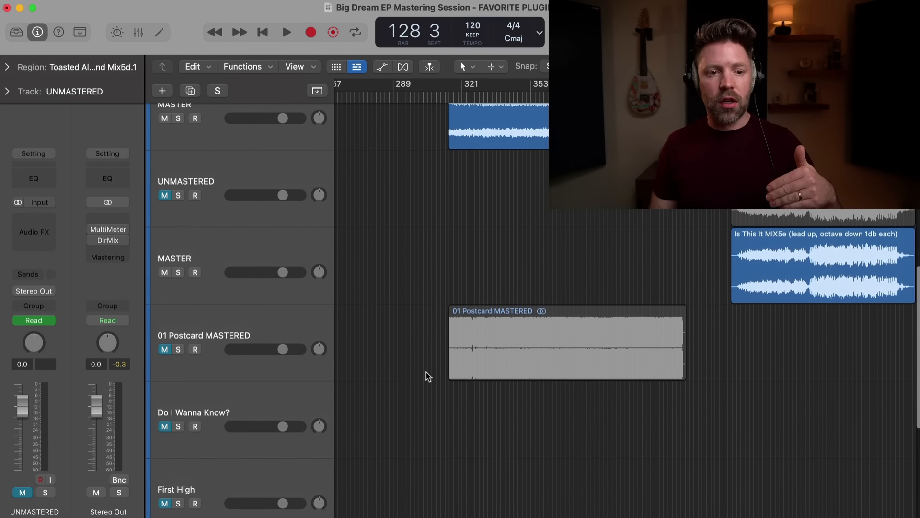
{"action": "left_click", "coordinate": [275, 250]}
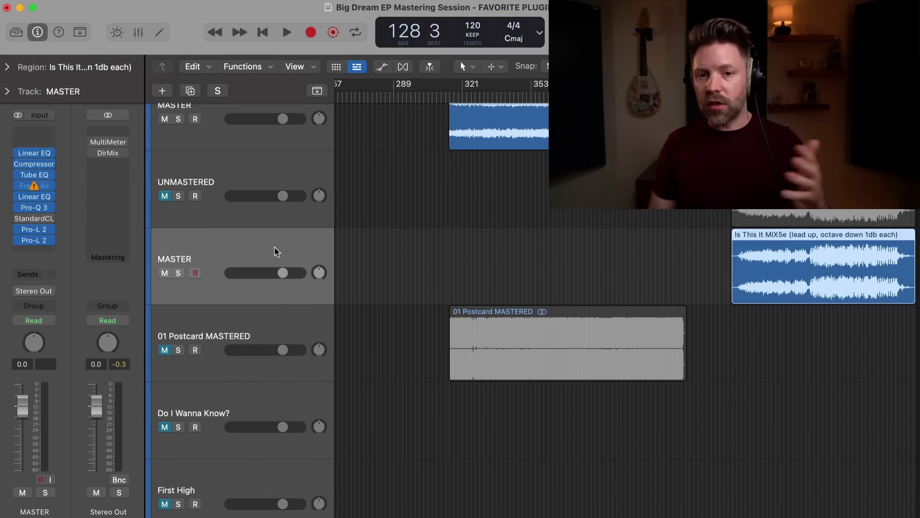
{"action": "left_click", "coordinate": [237, 180]}
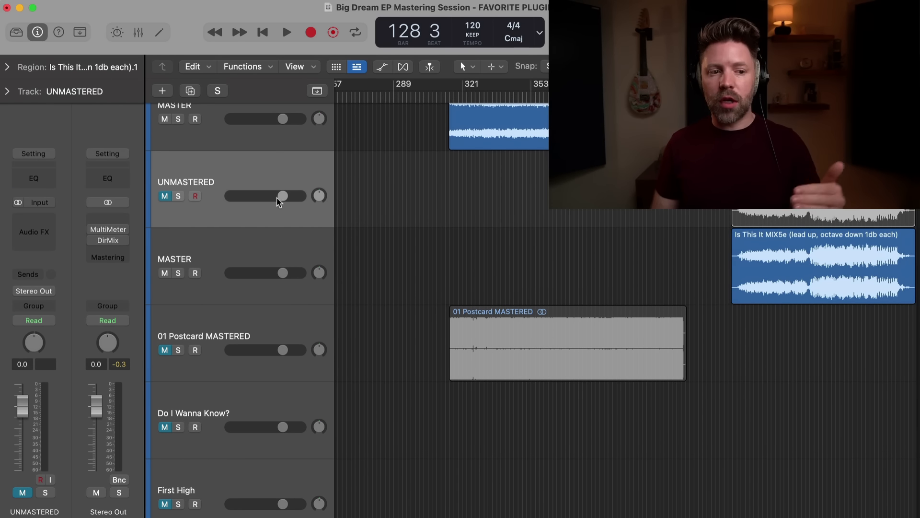
Look through the muted reference tracks below the song masters, from 01 Postcard MASTERED to R U Mine, and return to the One Look tracks.
{"action": "scroll", "coordinate": [438, 218], "scroll_direction": "left", "scroll_amount": 4}
{"action": "scroll", "coordinate": [441, 220], "scroll_direction": "down", "scroll_amount": 1}
{"action": "scroll", "coordinate": [441, 220], "scroll_direction": "left", "scroll_amount": 8}
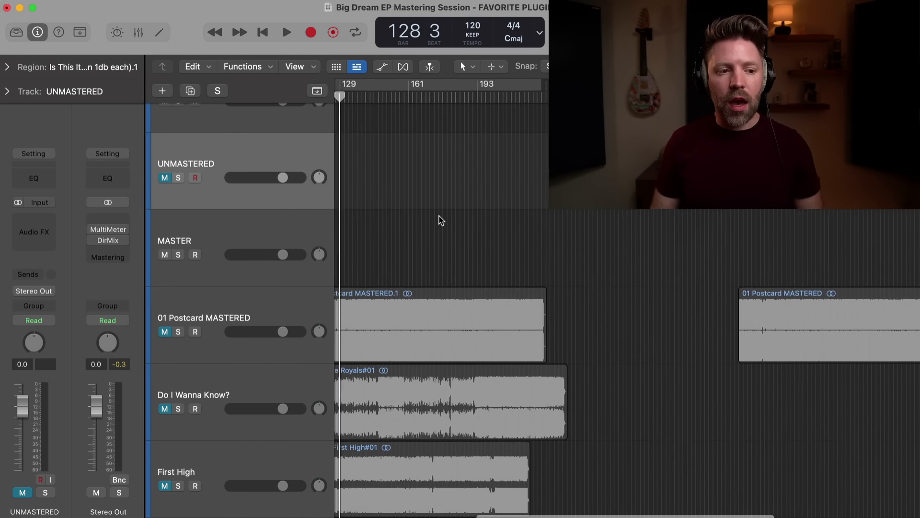
{"action": "scroll", "coordinate": [441, 220], "scroll_direction": "down", "scroll_amount": 4}
{"action": "scroll", "coordinate": [441, 220], "scroll_direction": "down", "scroll_amount": 1}
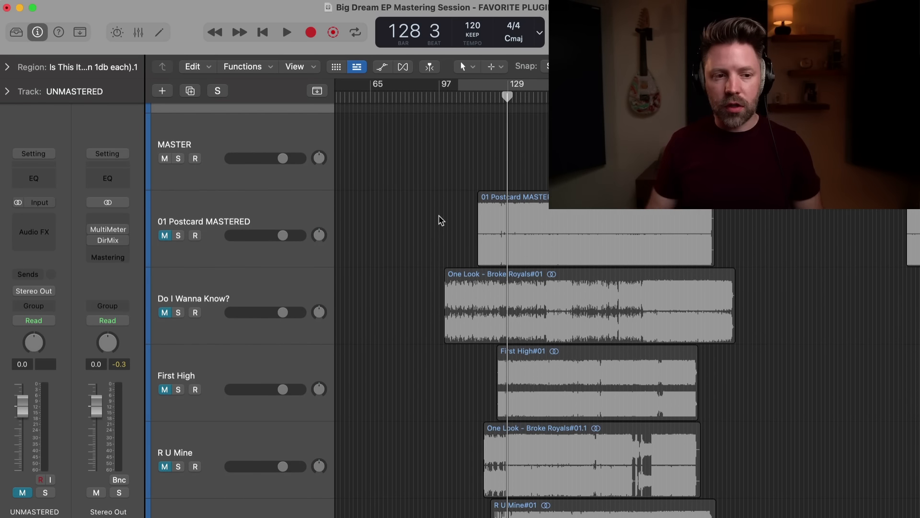
{"action": "scroll", "coordinate": [613, 249], "scroll_direction": "right", "scroll_amount": 3}
{"action": "scroll", "coordinate": [575, 242], "scroll_direction": "left", "scroll_amount": 2}
{"action": "scroll", "coordinate": [493, 220], "scroll_direction": "up", "scroll_amount": 5}
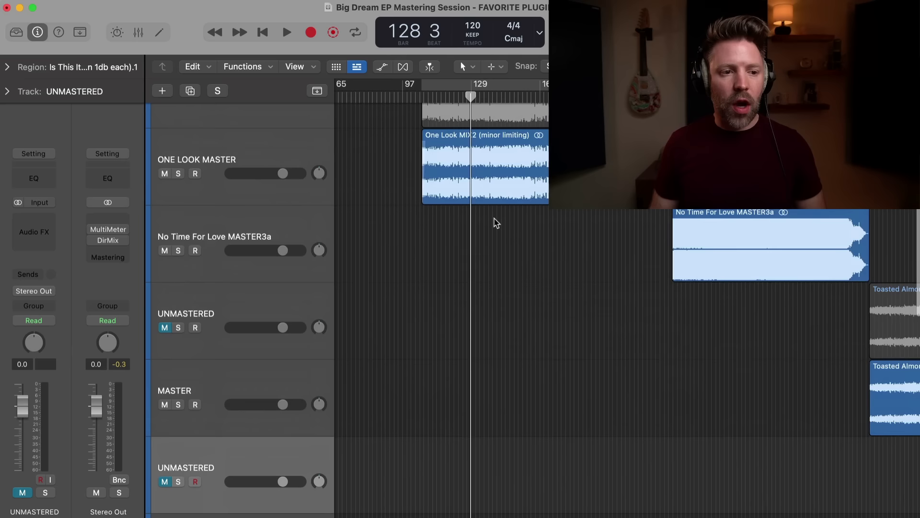
Play ONE LOOK MASTER from bar 128 and compare it with the 01 Postcard MASTERED reference by toggling the reference's solo during playback.
{"action": "left_click", "coordinate": [202, 254]}
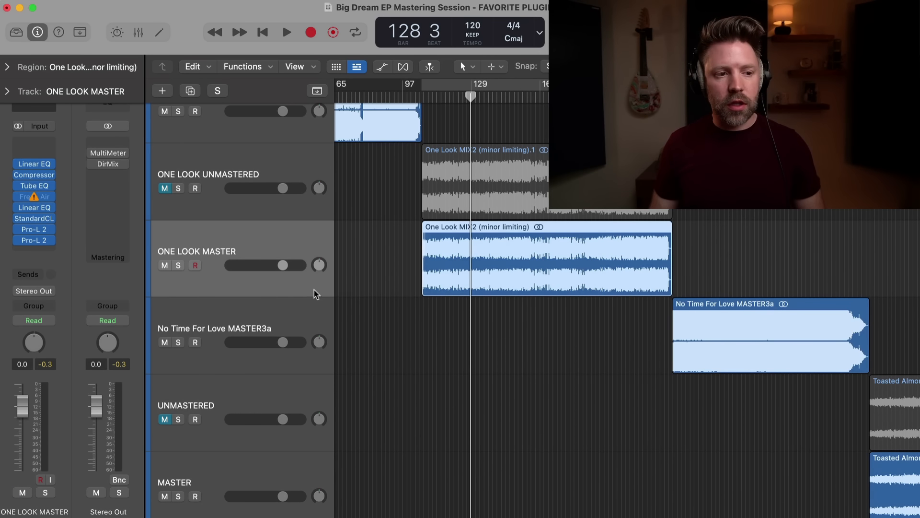
{"action": "key", "text": "space"}
{"action": "scroll", "coordinate": [366, 312], "scroll_direction": "down", "scroll_amount": 2}
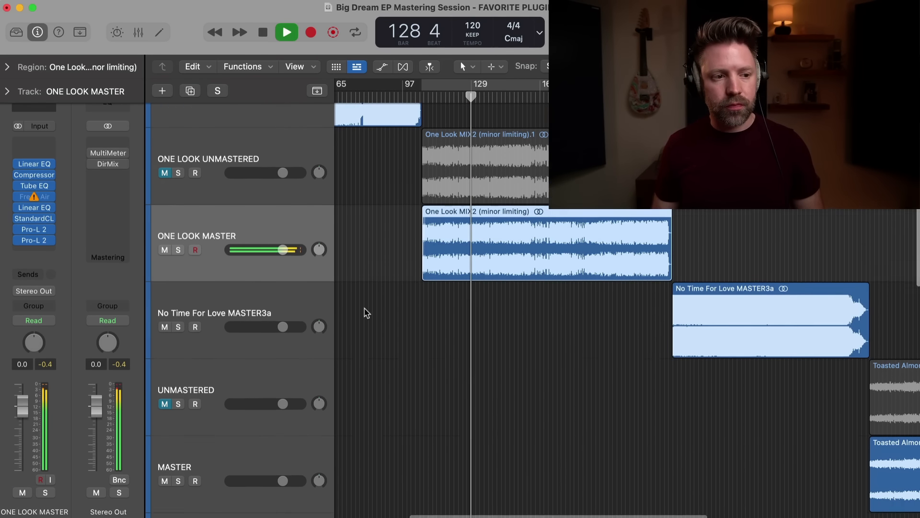
{"action": "scroll", "coordinate": [366, 312], "scroll_direction": "down", "scroll_amount": 10}
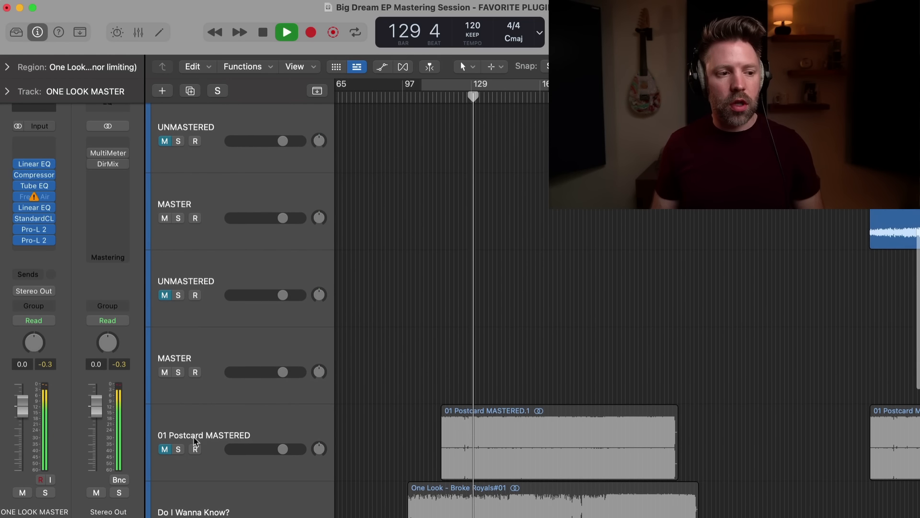
{"action": "left_click", "coordinate": [178, 449]}
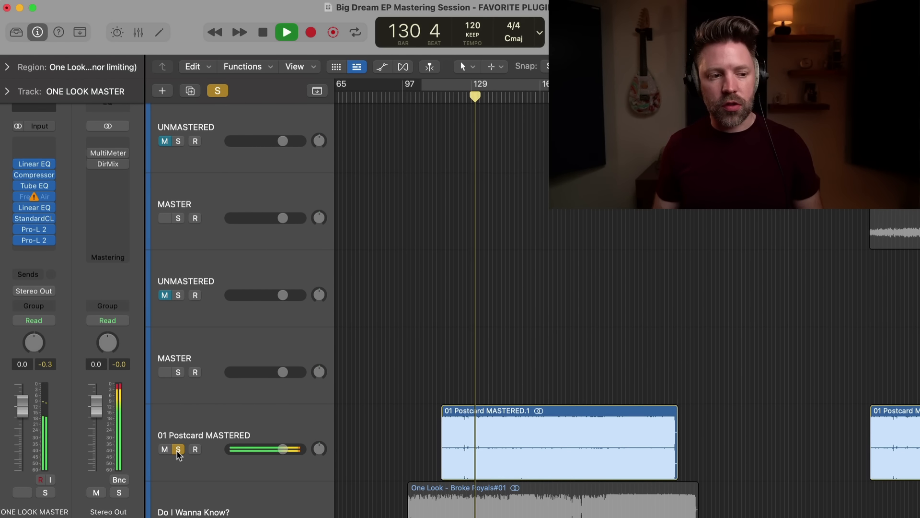
{"action": "left_click", "coordinate": [178, 448]}
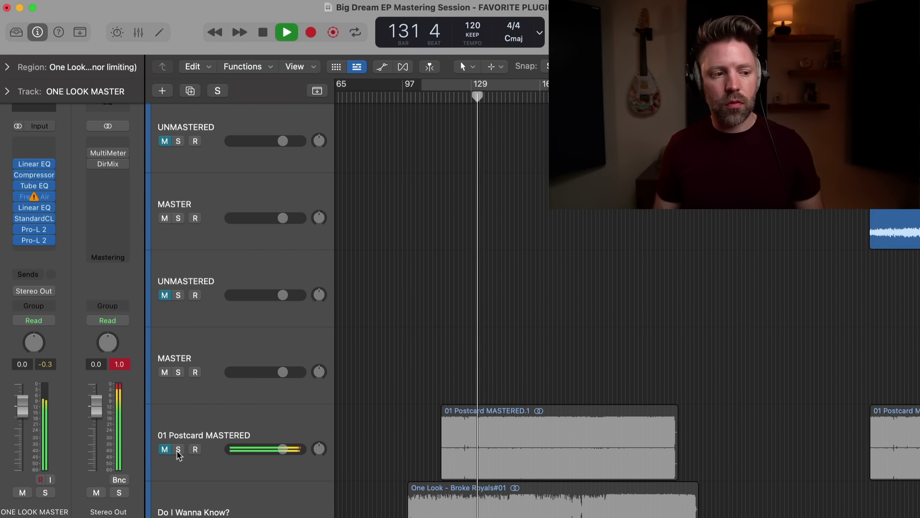
{"action": "left_click", "coordinate": [178, 448]}
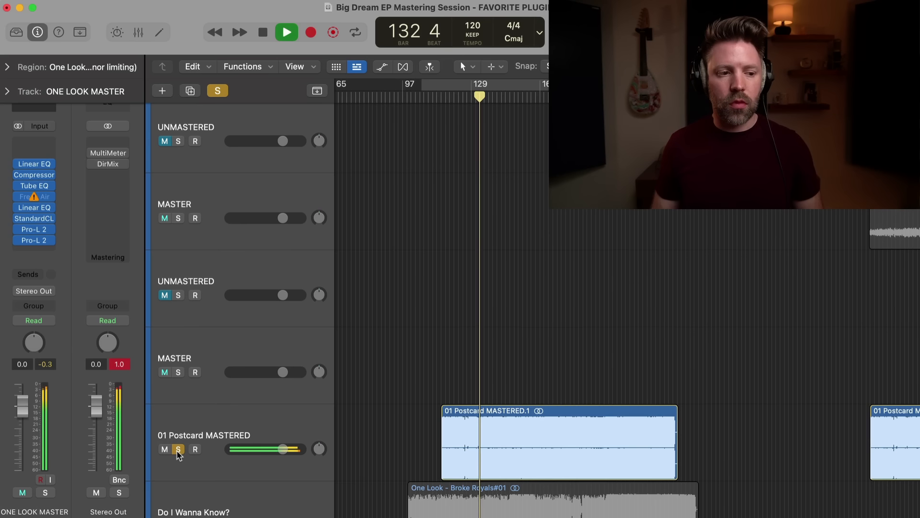
{"action": "key", "text": "space"}
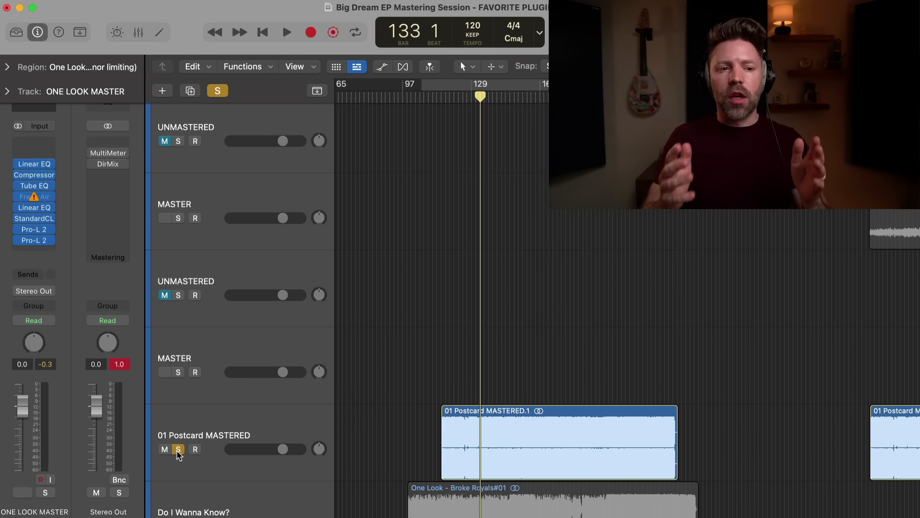
Clear the solo on the reference track and select the Big Dream MASTER1a region at the start of the session.
{"action": "scroll", "coordinate": [424, 413], "scroll_direction": "up", "scroll_amount": 8}
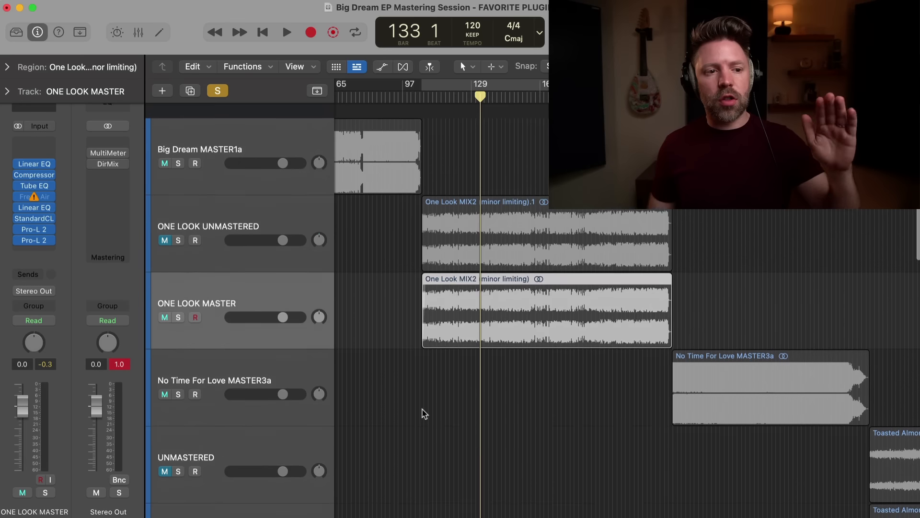
{"action": "scroll", "coordinate": [424, 413], "scroll_direction": "down", "scroll_amount": 1}
{"action": "scroll", "coordinate": [402, 314], "scroll_direction": "left", "scroll_amount": 5}
{"action": "left_click", "coordinate": [217, 91]}
{"action": "left_click", "coordinate": [365, 108]}
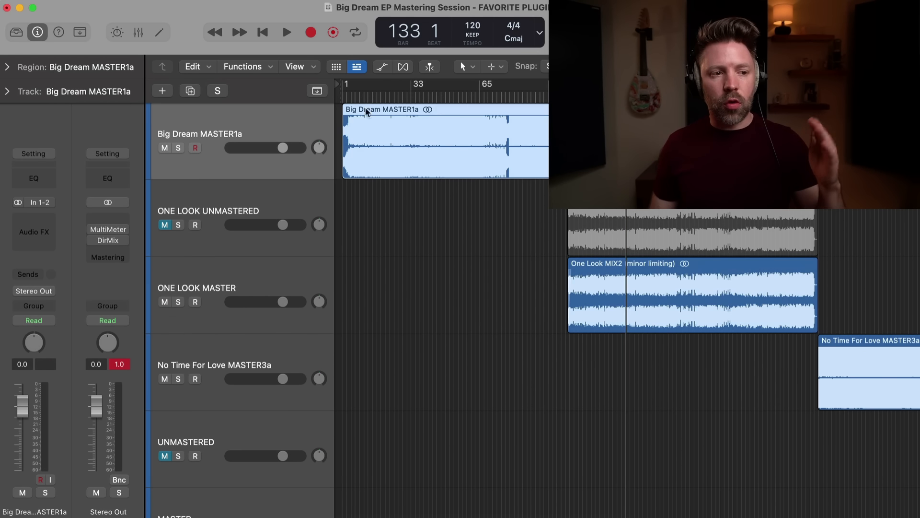
Play the transition from Big Dream MASTER1a into One Look from bar 101.
{"action": "left_click", "coordinate": [342, 94]}
{"action": "left_click", "coordinate": [557, 96]}
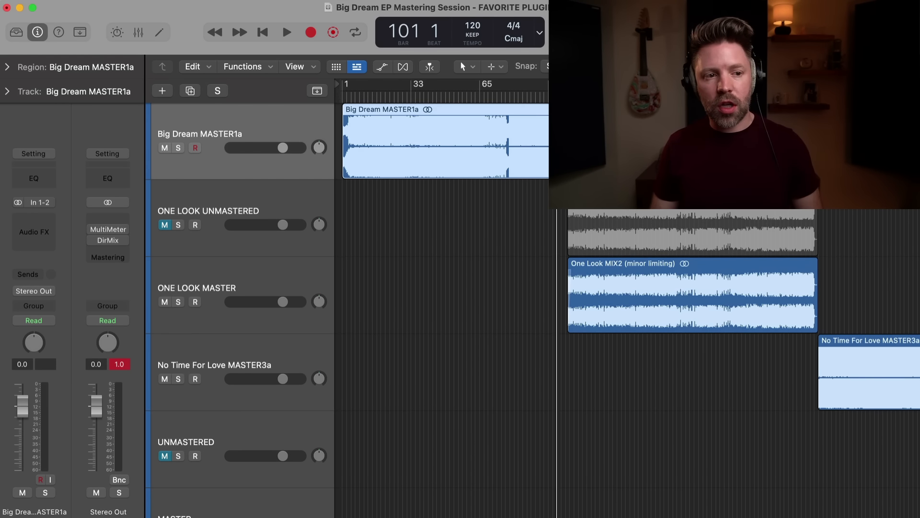
{"action": "key", "text": "space"}
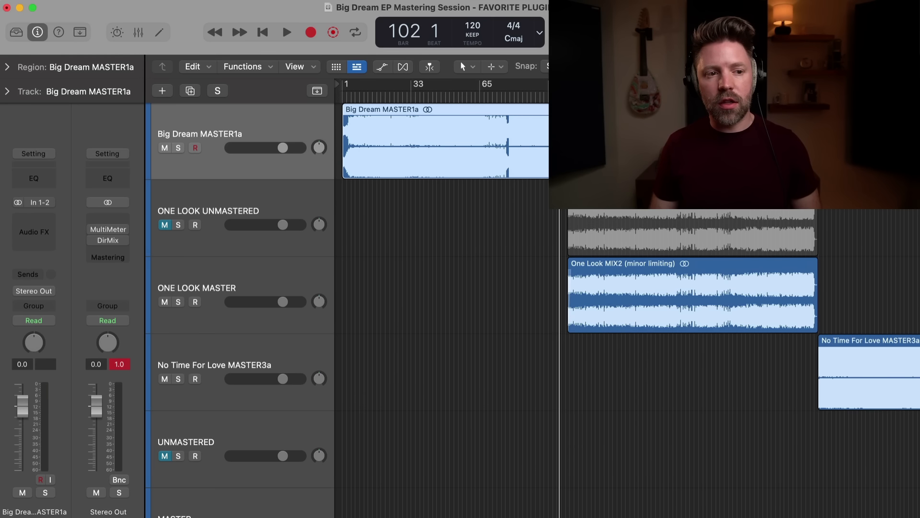
{"action": "scroll", "coordinate": [525, 137], "scroll_direction": "right", "scroll_amount": 2}
{"action": "scroll", "coordinate": [524, 137], "scroll_direction": "down", "scroll_amount": 1}
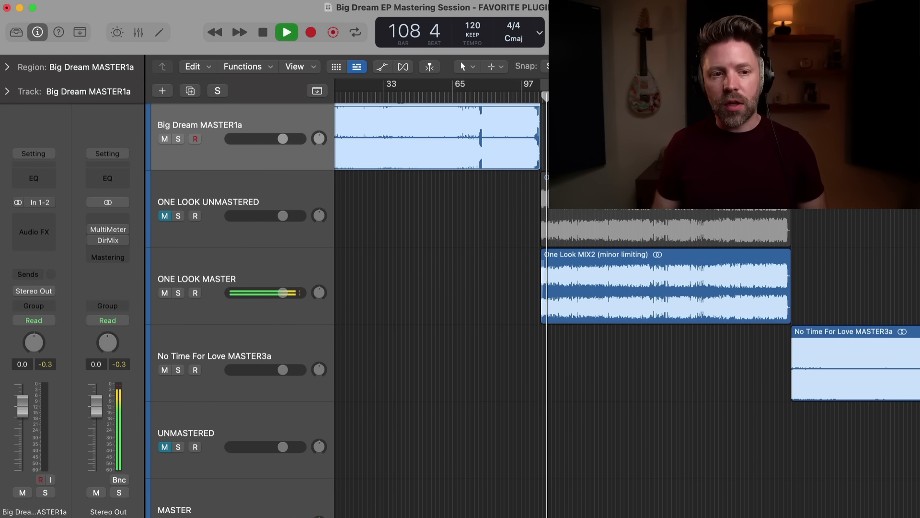
Audition the transition from One Look into No Time For Love MASTER3a from about bar 219, stopping playback once the second song starts.
{"action": "left_click", "coordinate": [782, 97]}
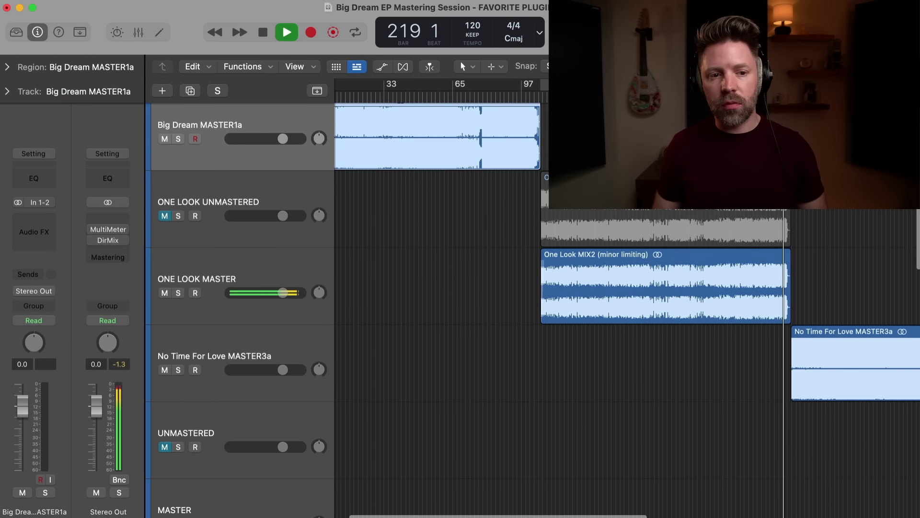
{"action": "scroll", "coordinate": [671, 335], "scroll_direction": "right", "scroll_amount": 1}
{"action": "scroll", "coordinate": [671, 336], "scroll_direction": "down", "scroll_amount": 1}
{"action": "scroll", "coordinate": [623, 336], "scroll_direction": "right", "scroll_amount": 3}
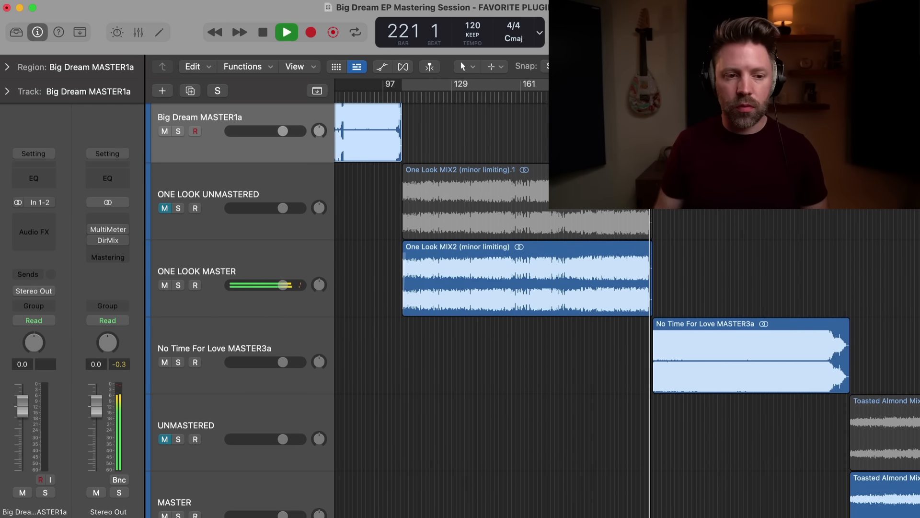
{"action": "scroll", "coordinate": [623, 335], "scroll_direction": "right", "scroll_amount": 2}
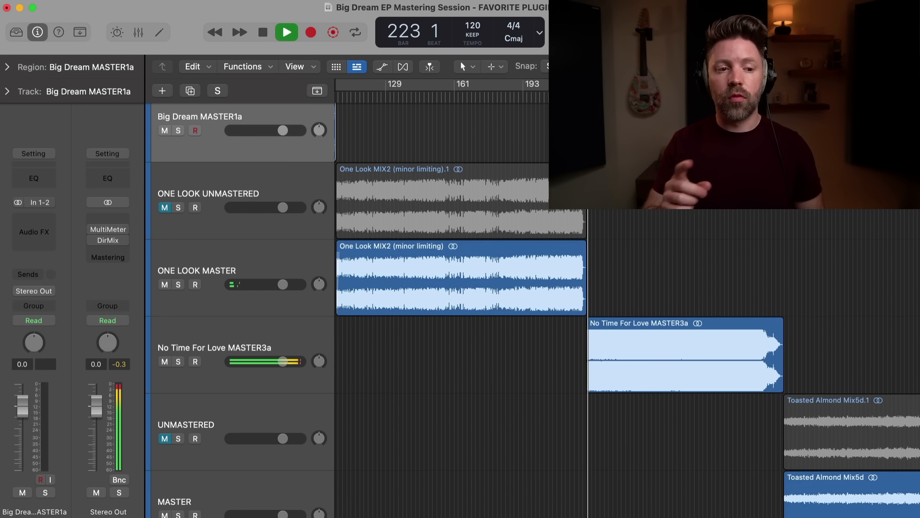
{"action": "key", "text": "space"}
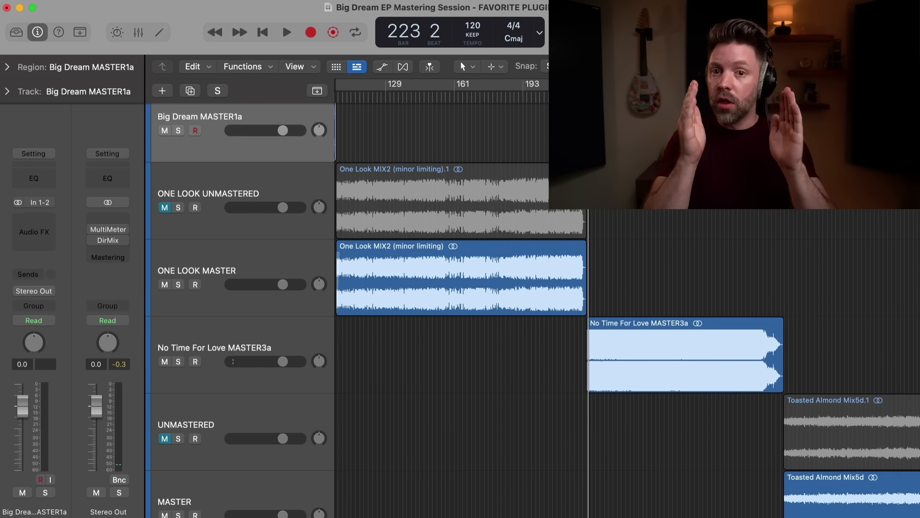
Select the ONE LOOK MASTER track to inspect its plug-in chain, followed by the ONE LOOK UNMASTERED track for comparison.
{"action": "scroll", "coordinate": [652, 245], "scroll_direction": "up", "scroll_amount": 5}
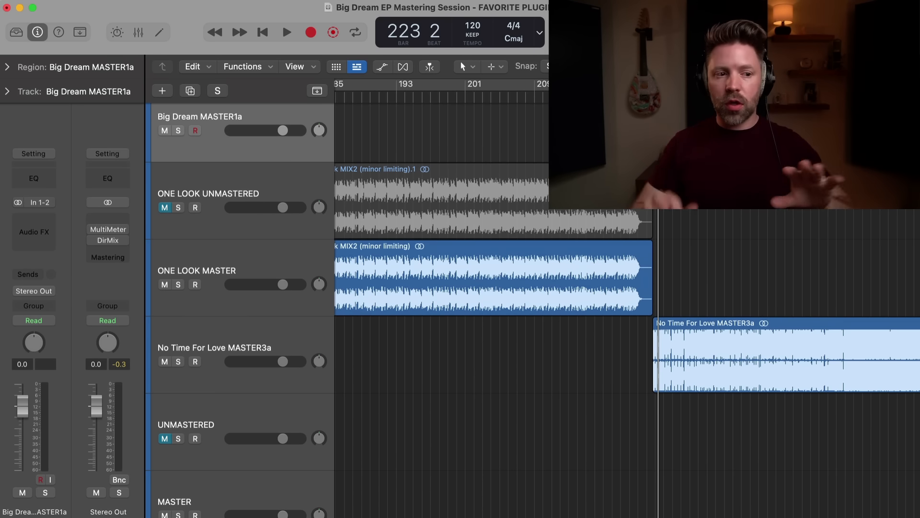
{"action": "left_click", "coordinate": [232, 270]}
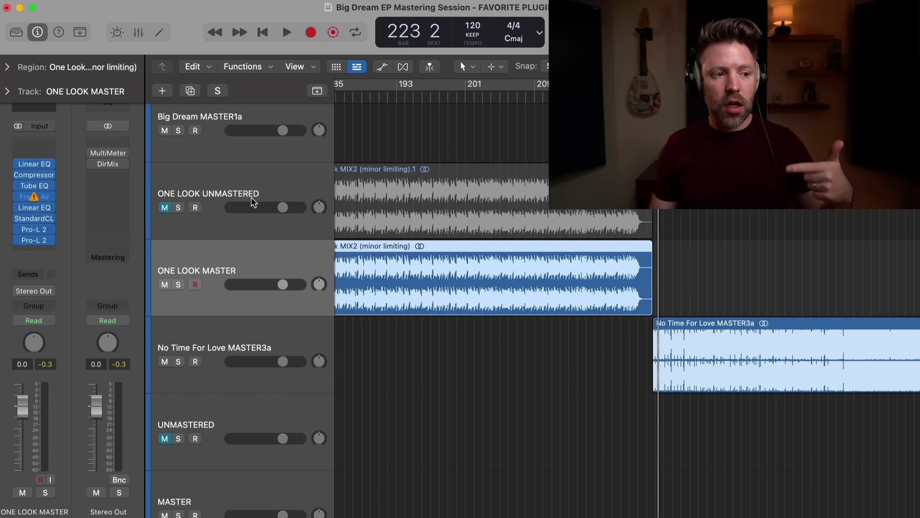
{"action": "left_click", "coordinate": [229, 211]}
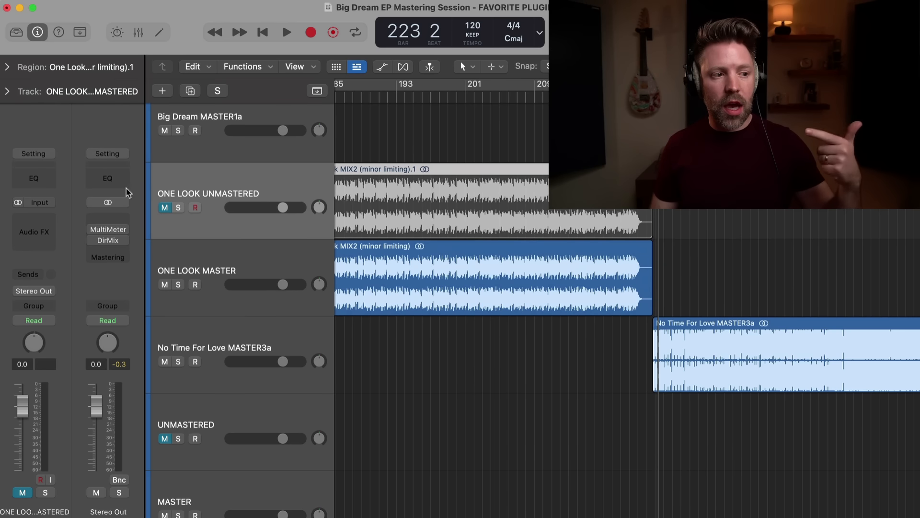
Open the MultiMeter on the Stereo Out channel, reposition its window to view the analyzer and LUFS meters, and close it.
{"action": "left_click", "coordinate": [108, 231]}
{"action": "left_click", "coordinate": [311, 192]}
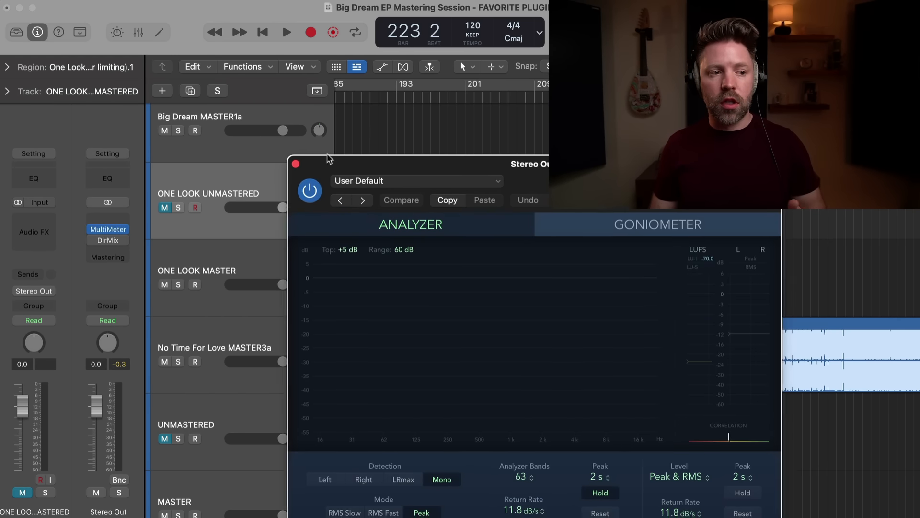
{"action": "left_click_drag", "start_coordinate": [353, 173], "coordinate": [175, 103]}
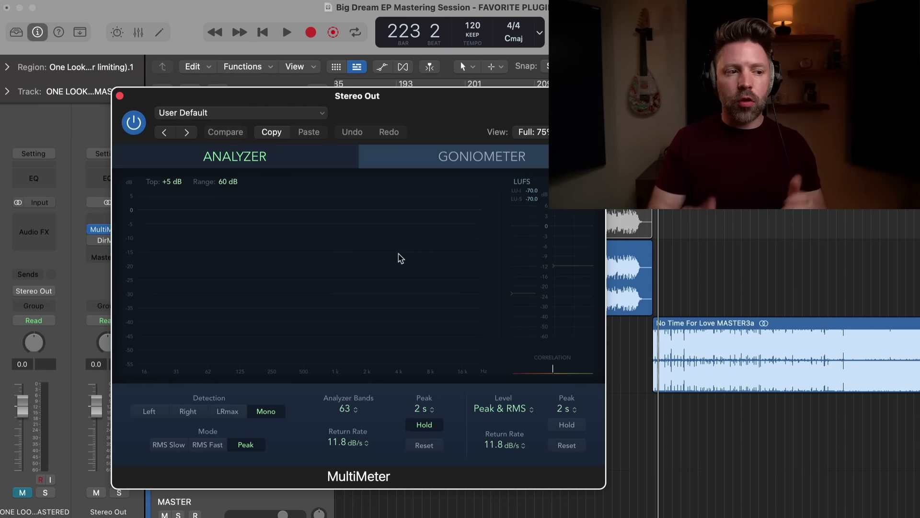
{"action": "left_click", "coordinate": [120, 96]}
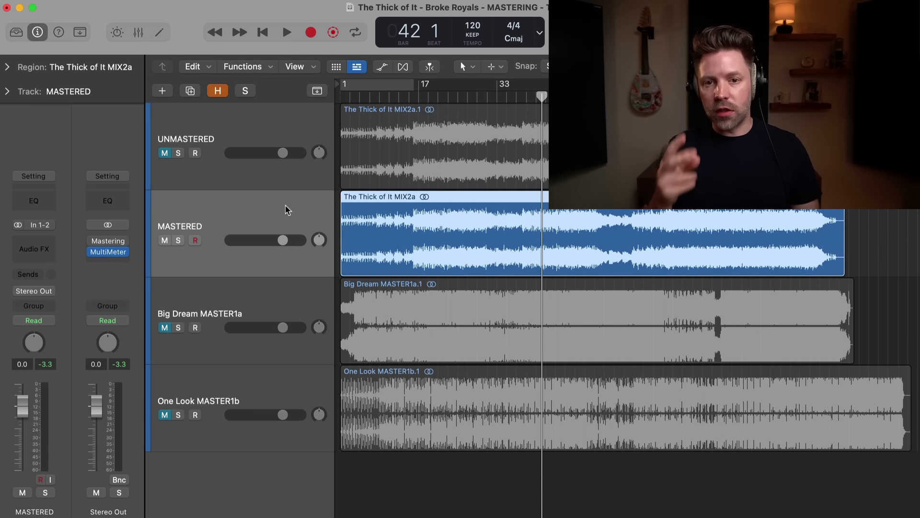
Lower the Big Dream MASTER1a and One Look MASTER1b reference tracks to -7.0 dB and leave only Big Dream soloed.
{"action": "left_click", "coordinate": [283, 304]}
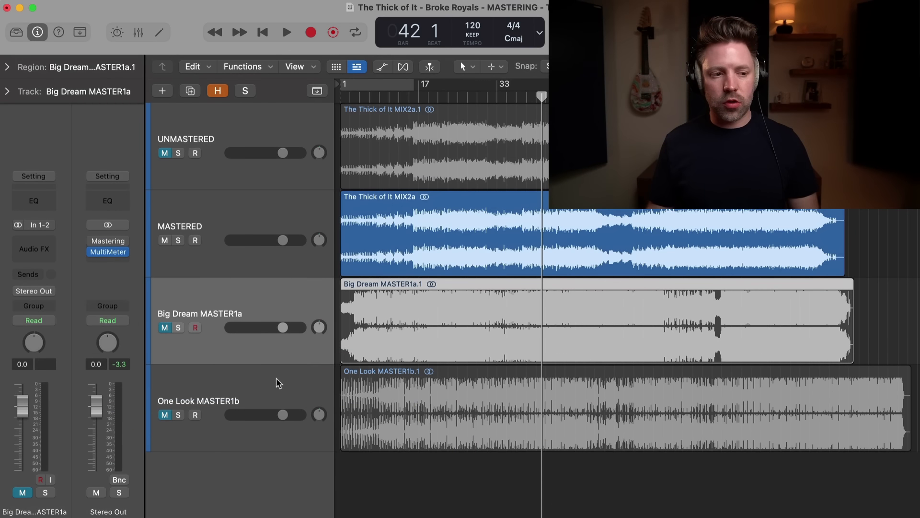
{"action": "left_click_drag", "start_coordinate": [283, 328], "coordinate": [277, 327]}
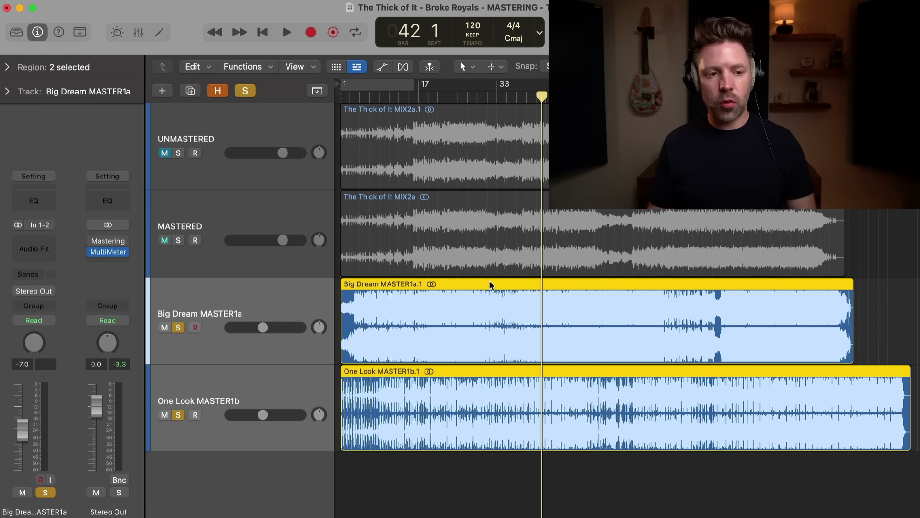
{"action": "left_click", "coordinate": [257, 297]}
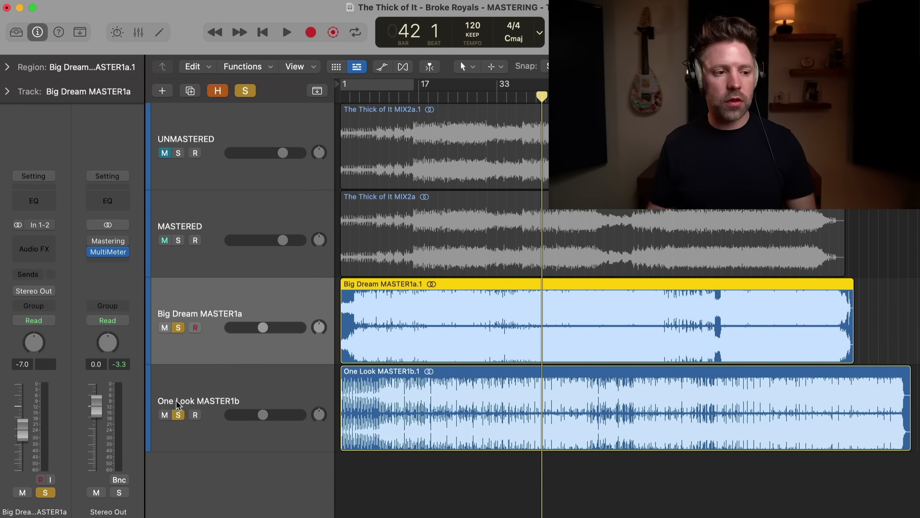
{"action": "left_click", "coordinate": [178, 415]}
Play the soloed Big Dream reference up to its section change and place the playhead at bar 37.
{"action": "left_click", "coordinate": [487, 98]}
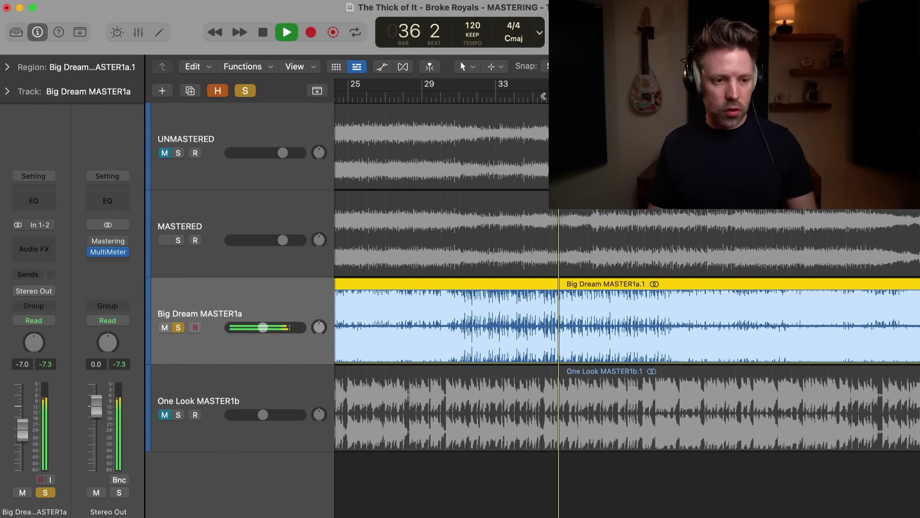
{"action": "scroll", "coordinate": [531, 99], "scroll_direction": "right", "scroll_amount": 3}
{"action": "key", "text": "space"}
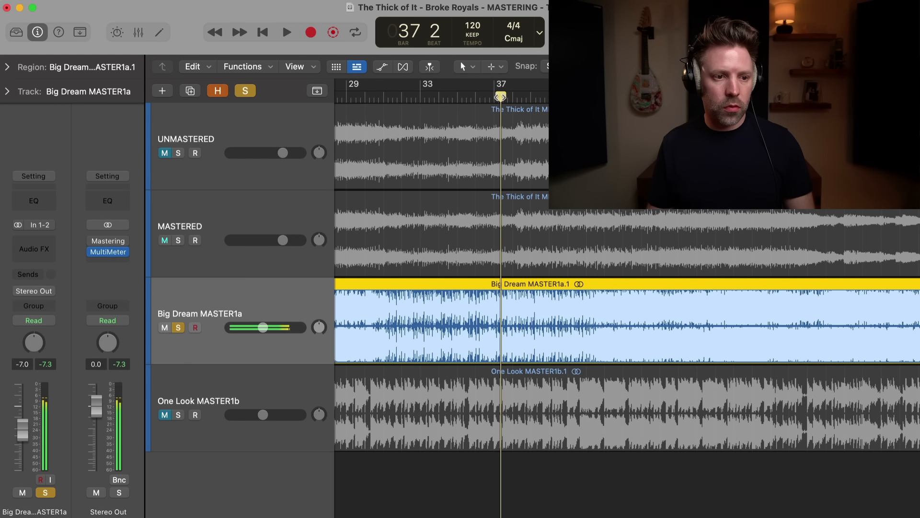
{"action": "left_click", "coordinate": [496, 98]}
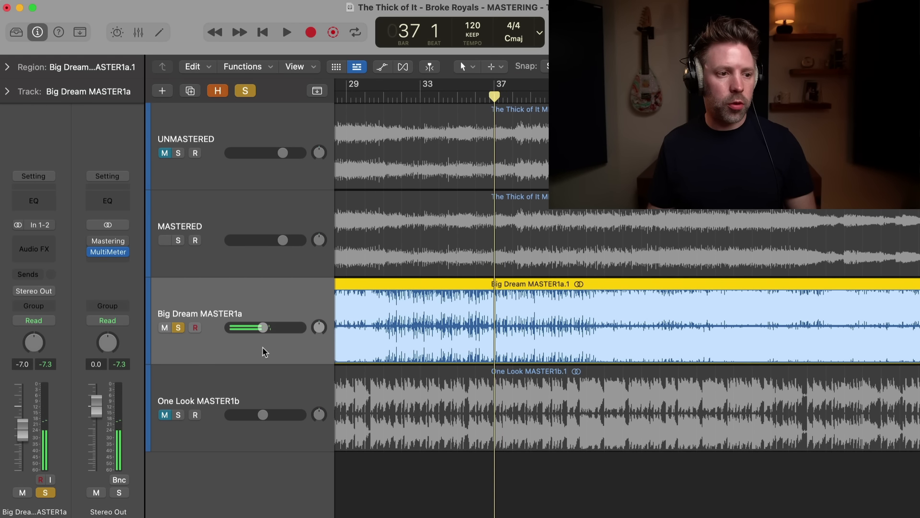
Split the Big Dream region at bar 37, delete the part before the cut and move the remaining part to bar 31.
{"action": "key", "text": "super+t"}
{"action": "scroll", "coordinate": [421, 331], "scroll_direction": "left", "scroll_amount": 2}
{"action": "left_click", "coordinate": [422, 331]}
{"action": "scroll", "coordinate": [421, 331], "scroll_direction": "left", "scroll_amount": 3}
{"action": "key", "text": "Delete"}
{"action": "left_click_drag", "start_coordinate": [658, 327], "coordinate": [547, 327]}
Play from bar 31 and compare the MASTERED track with the Big Dream reference by toggling the reference's solo.
{"action": "left_click", "coordinate": [502, 98]}
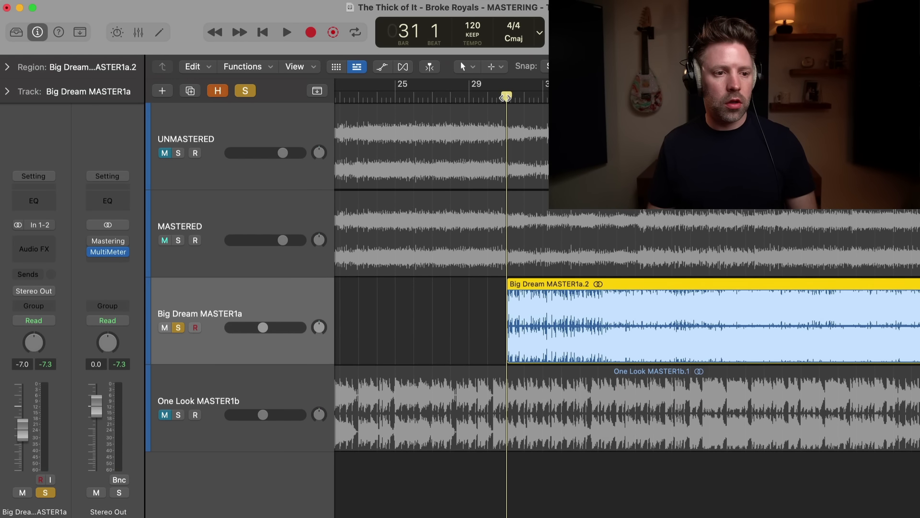
{"action": "key", "text": "space"}
{"action": "left_click", "coordinate": [179, 327]}
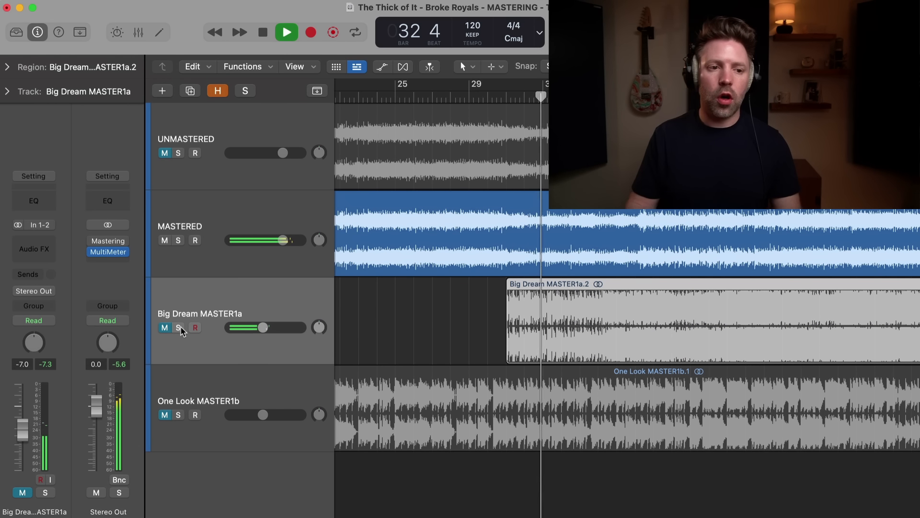
{"action": "key", "text": "space"}
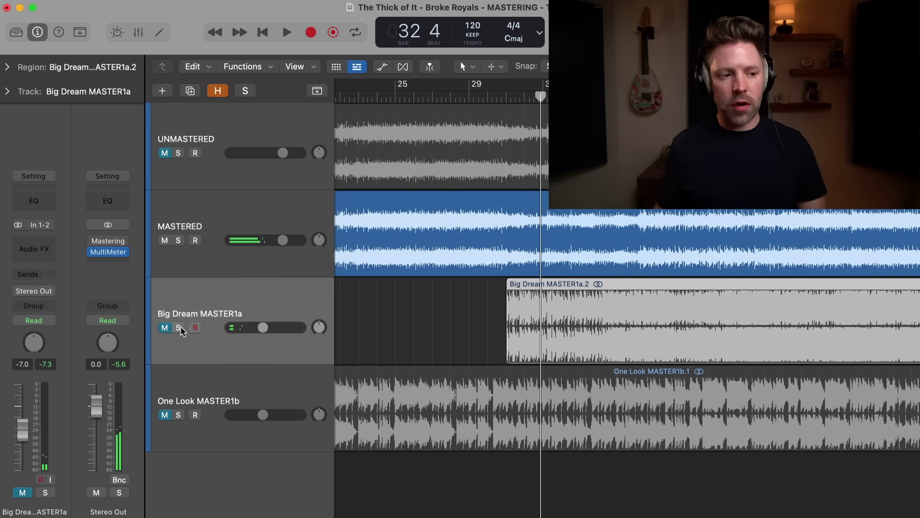
{"action": "left_click", "coordinate": [178, 327]}
{"action": "key", "text": "space"}
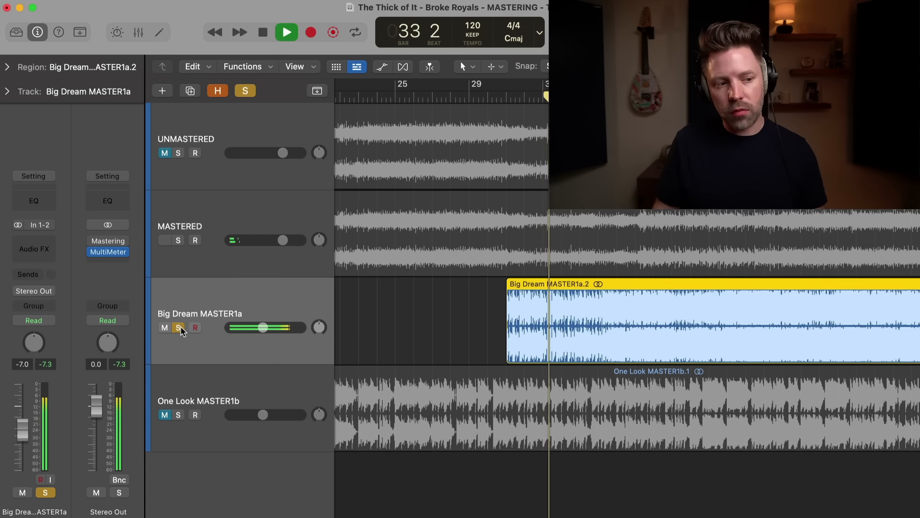
{"action": "left_click", "coordinate": [179, 327]}
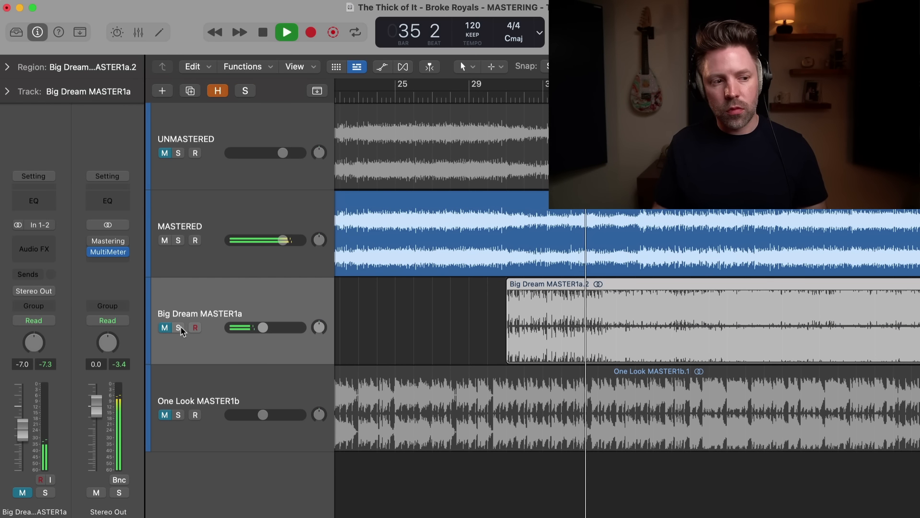
{"action": "key", "text": "space"}
Extend the trimmed Big Dream region back to bar 1 and compare it with the MASTERED track from about bar 20.
{"action": "key", "text": "z"}
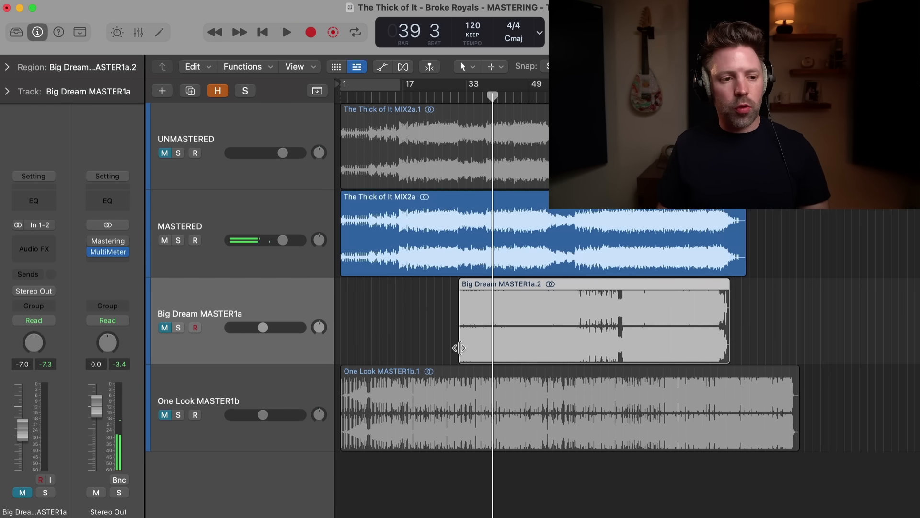
{"action": "left_click_drag", "start_coordinate": [459, 348], "coordinate": [344, 311]}
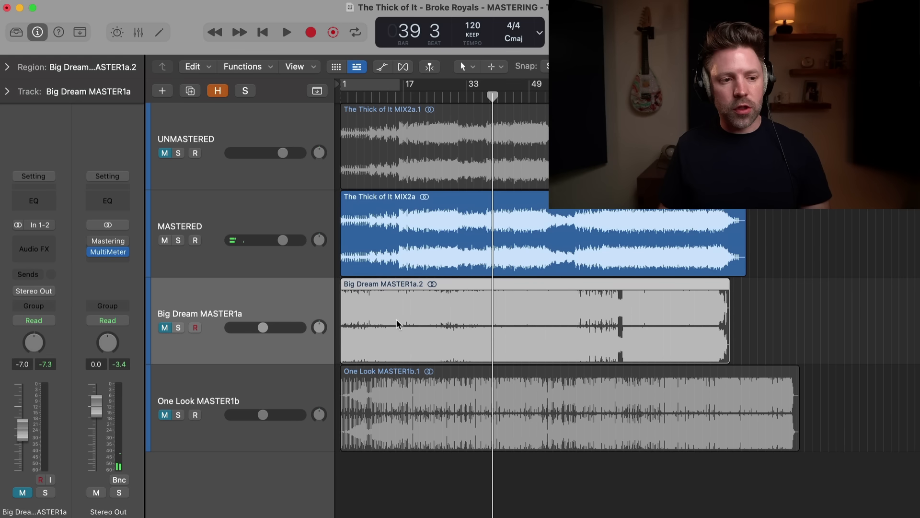
{"action": "left_click", "coordinate": [419, 91]}
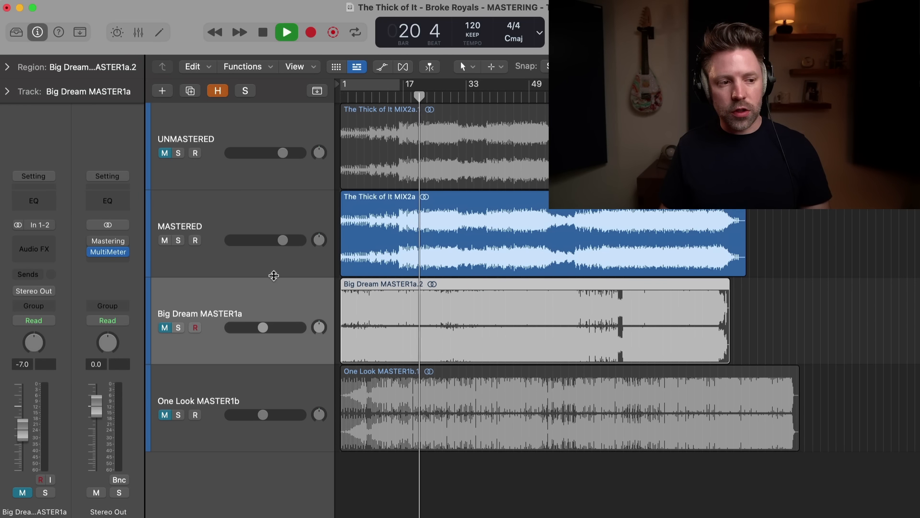
{"action": "key", "text": "s"}
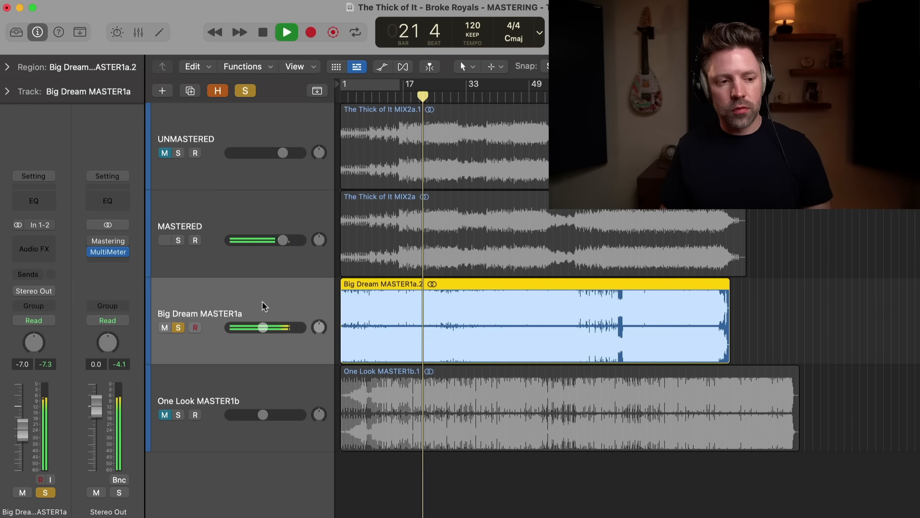
{"action": "key", "text": "s"}
{"action": "key", "text": "space"}
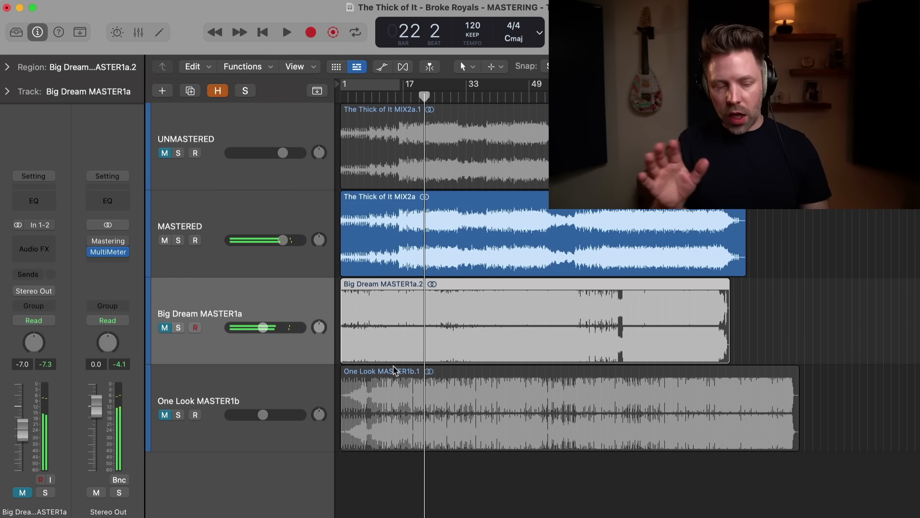
Align the One Look MASTER1b reference at bar 31 and compare it with the MASTERED track by toggling its solo during playback.
{"action": "left_click", "coordinate": [440, 420]}
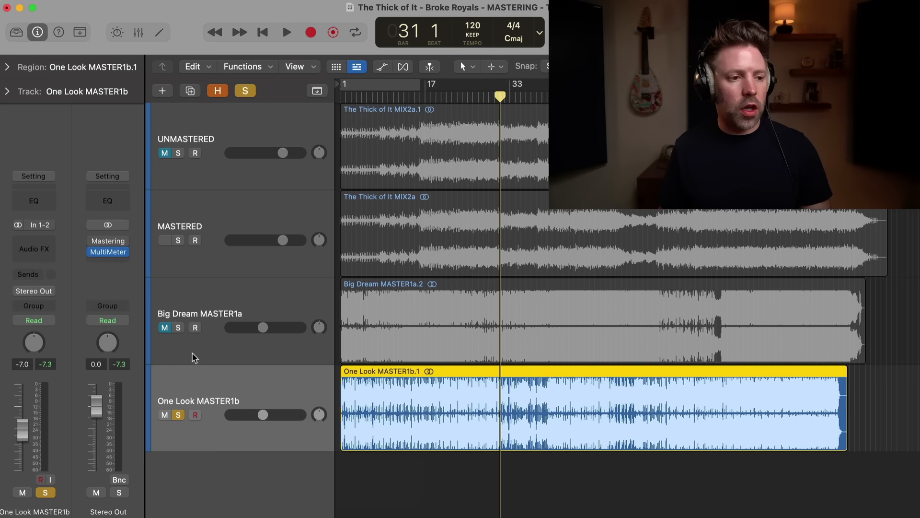
{"action": "key", "text": "space"}
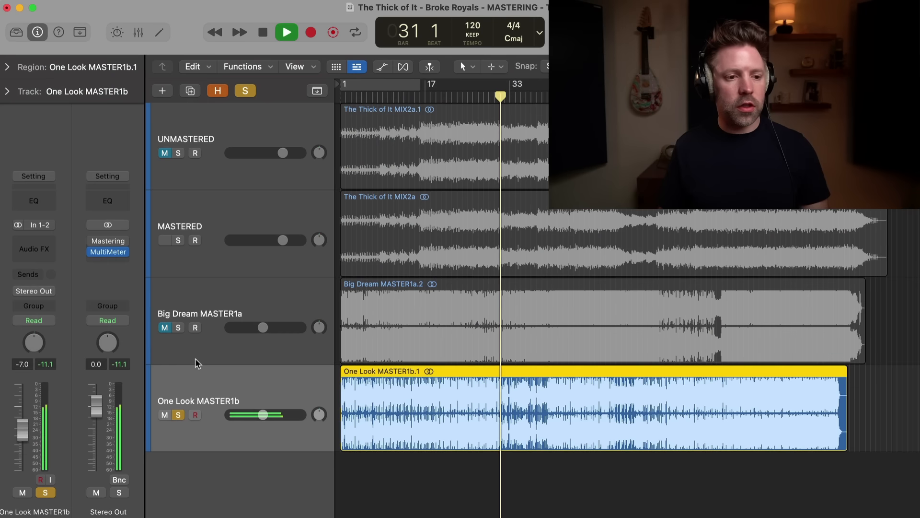
{"action": "key", "text": "s"}
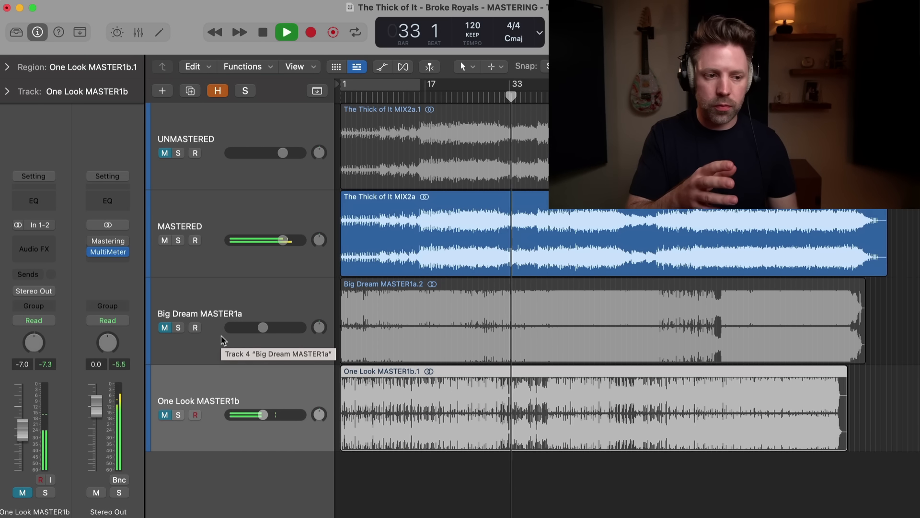
{"action": "key", "text": "s"}
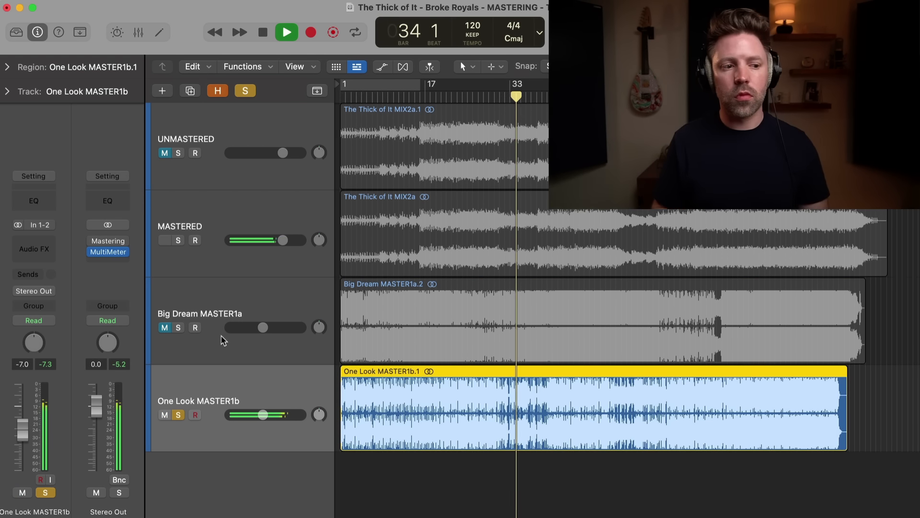
{"action": "key", "text": "s"}
{"action": "key", "text": "space"}
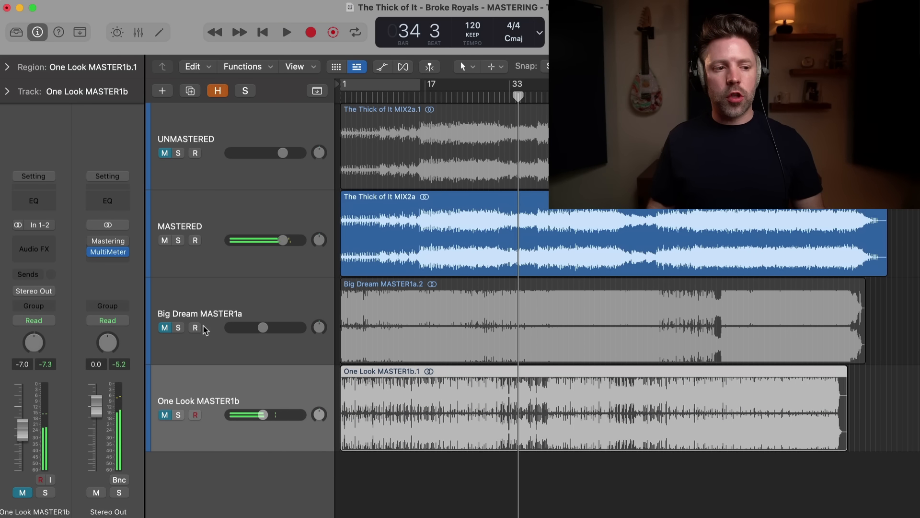
Place the playhead at bar 37 and select the MASTERED track after checking that both reference tracks are lined up.
{"action": "left_click", "coordinate": [217, 317]}
{"action": "left_click", "coordinate": [222, 382]}
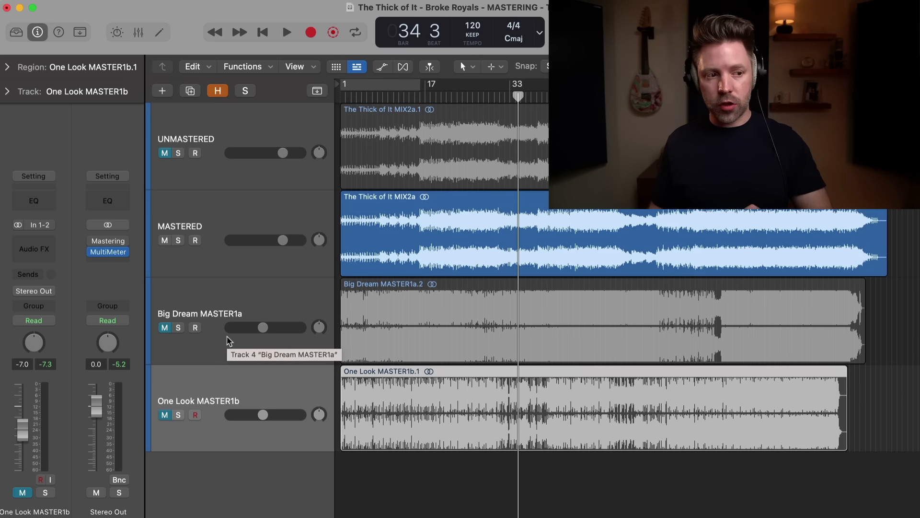
{"action": "left_click", "coordinate": [216, 217]}
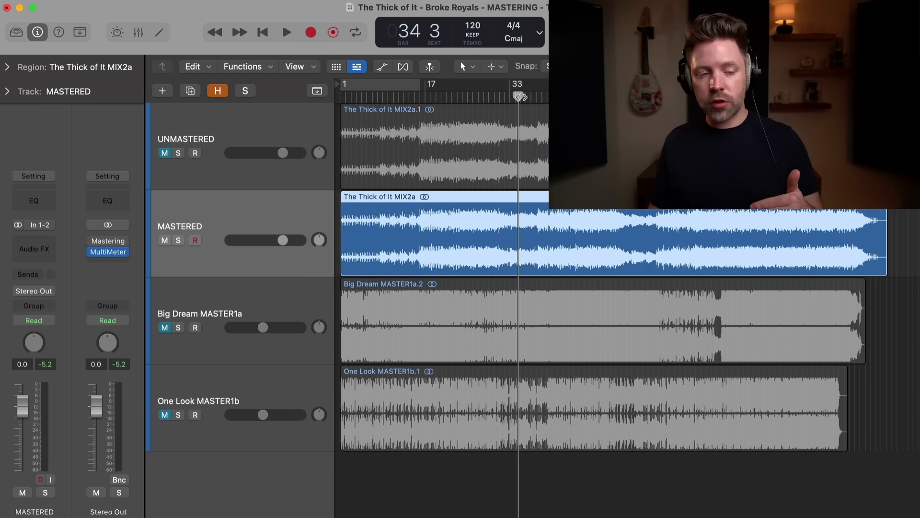
{"action": "left_click_drag", "start_coordinate": [518, 98], "coordinate": [531, 97]}
{"action": "left_click", "coordinate": [242, 302]}
{"action": "left_click", "coordinate": [241, 383]}
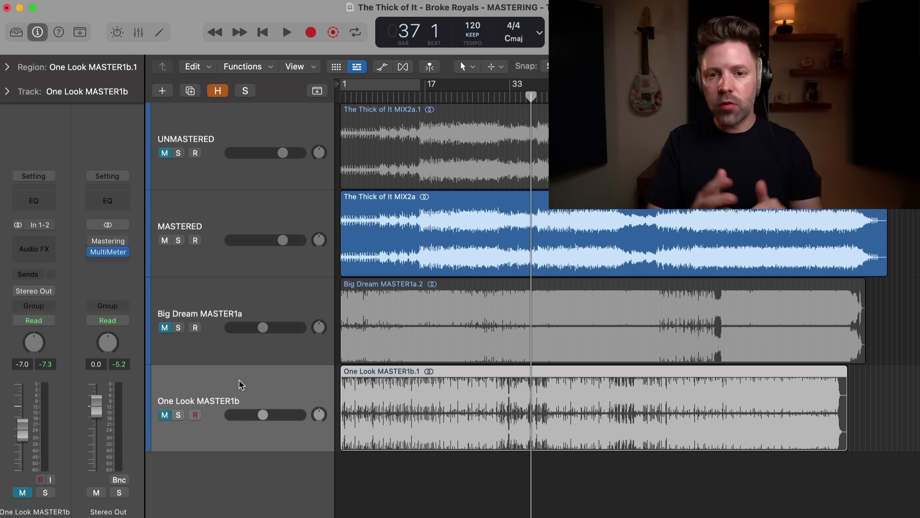
{"action": "left_click", "coordinate": [222, 297]}
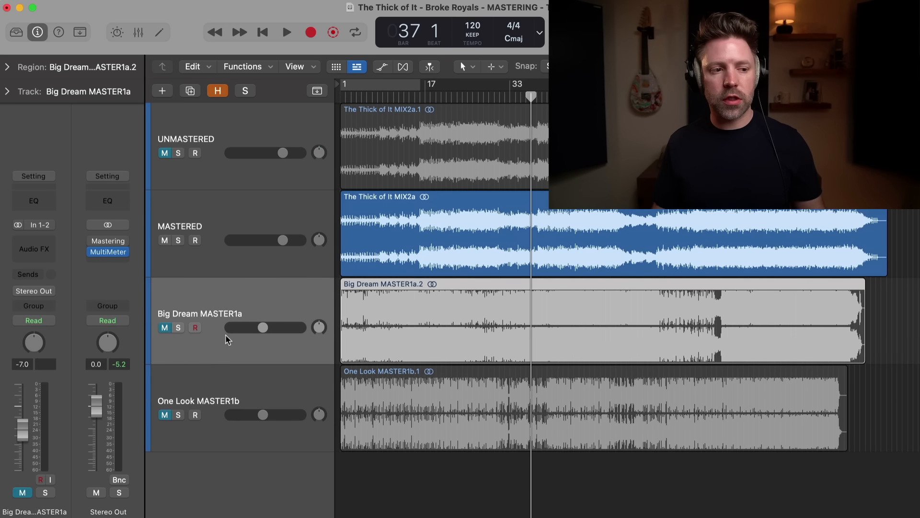
{"action": "left_click", "coordinate": [239, 225]}
Play the song from bar 37 and compare the MASTERED track with the Big Dream and One Look references by toggling each reference's solo.
{"action": "key", "text": "space"}
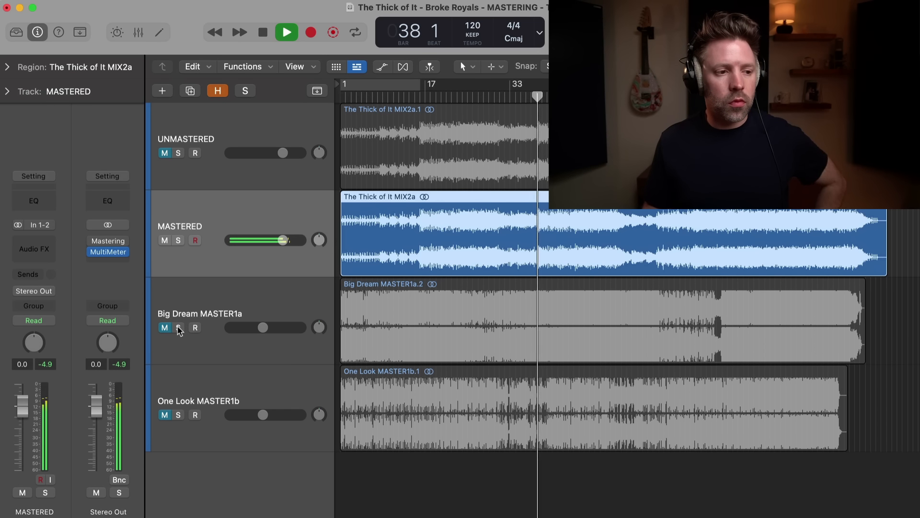
{"action": "left_click", "coordinate": [179, 327]}
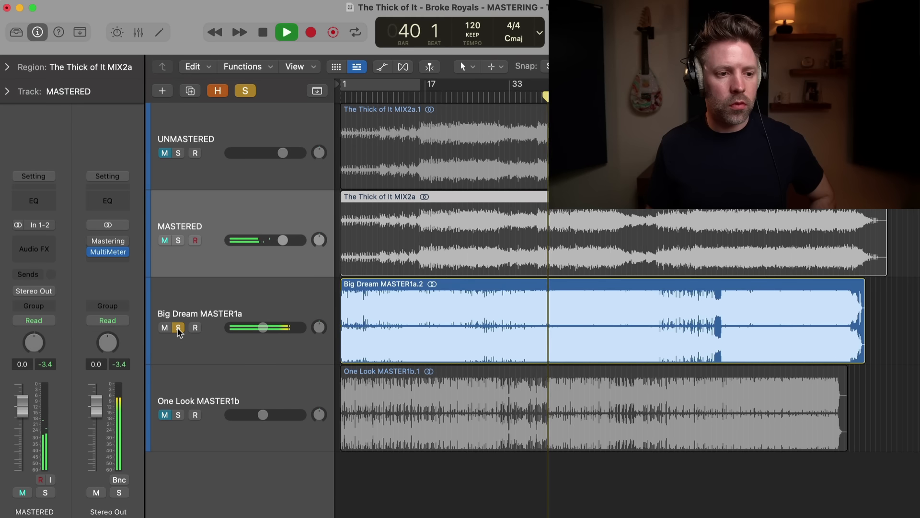
{"action": "left_click", "coordinate": [178, 327]}
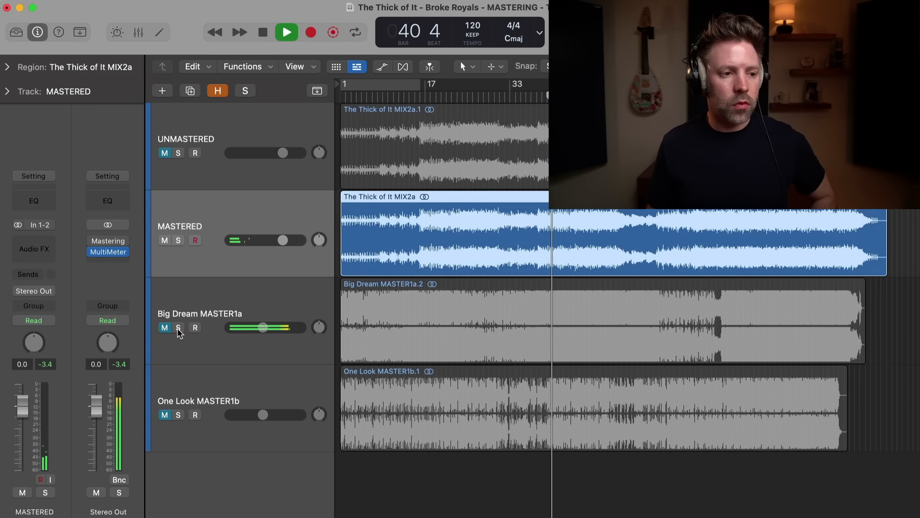
{"action": "left_click", "coordinate": [179, 415]}
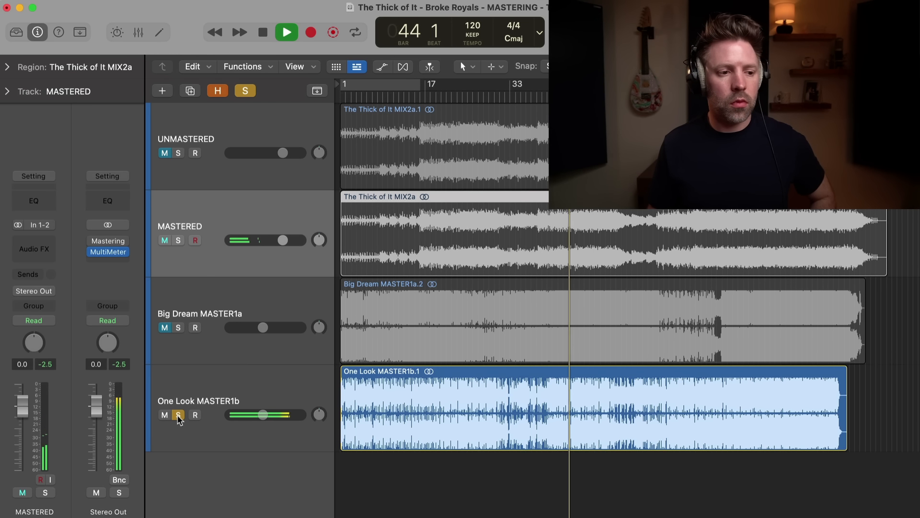
{"action": "left_click", "coordinate": [178, 415]}
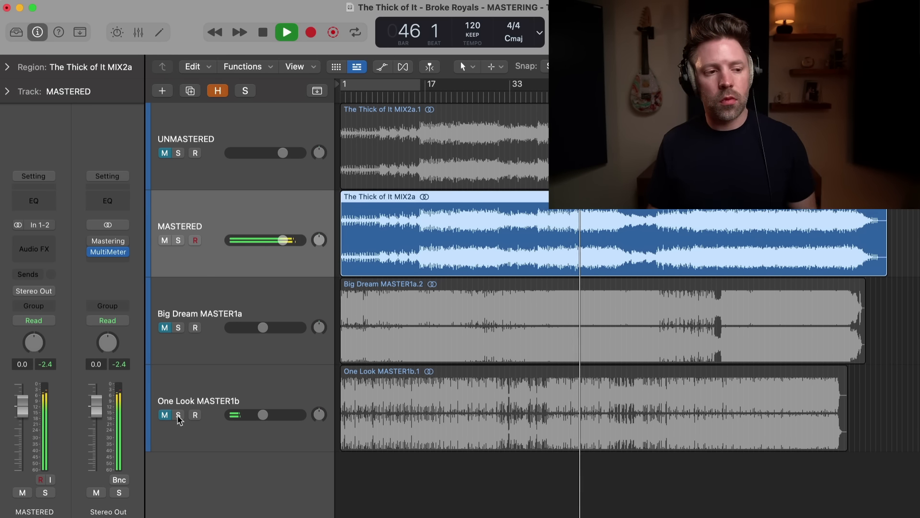
{"action": "left_click", "coordinate": [178, 415]}
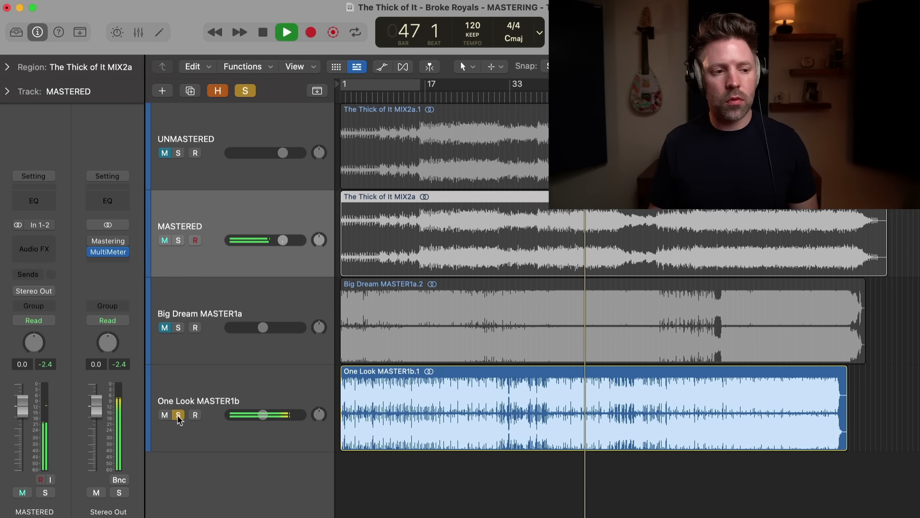
{"action": "left_click", "coordinate": [179, 415]}
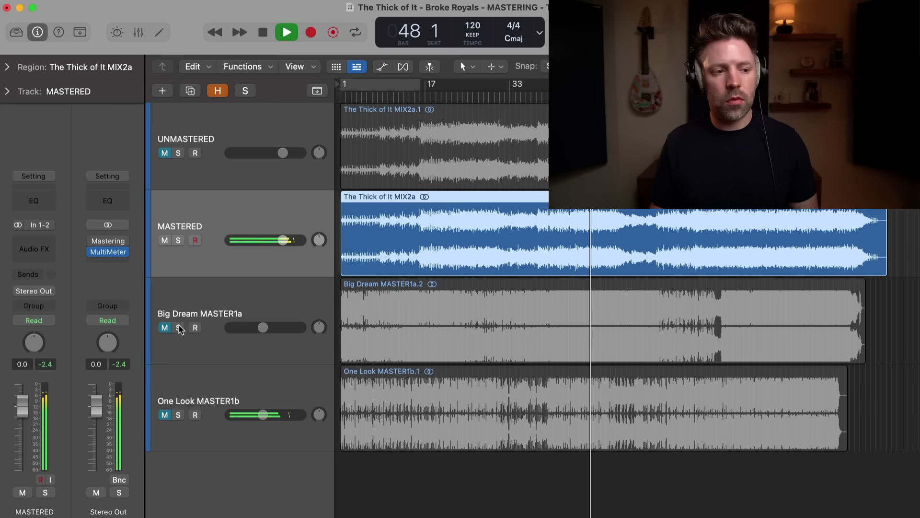
{"action": "left_click", "coordinate": [179, 328]}
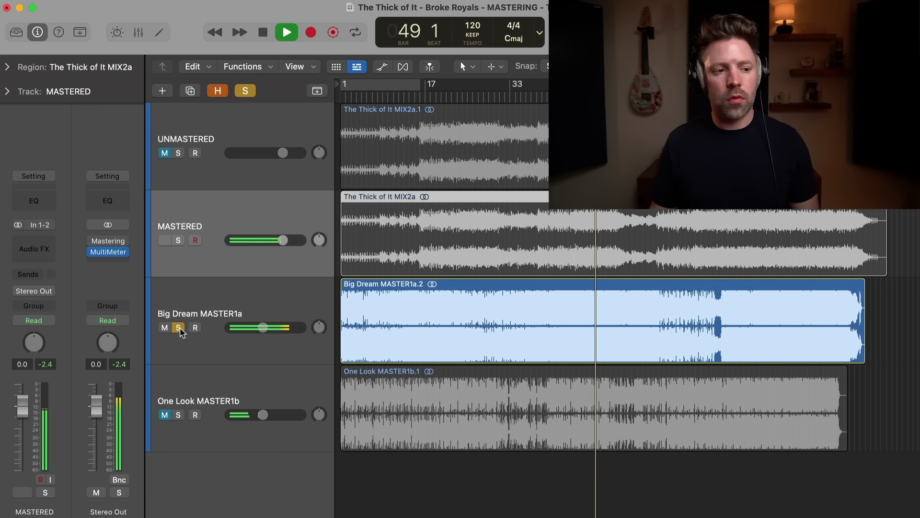
{"action": "left_click", "coordinate": [178, 327]}
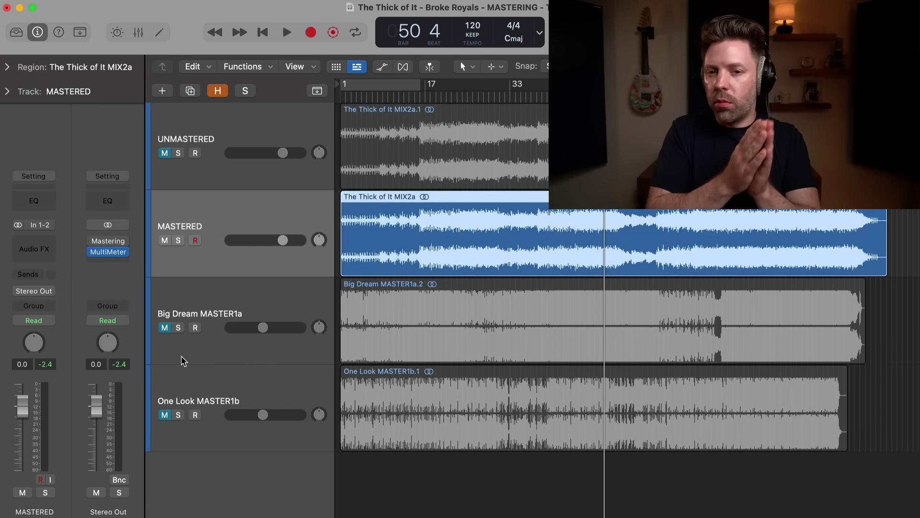
Insert a stereo Linear Phase EQ on the MASTERED track and move its window clear of the webcam area.
{"action": "left_click", "coordinate": [43, 244]}
{"action": "mouse_move", "coordinate": [68, 404]}
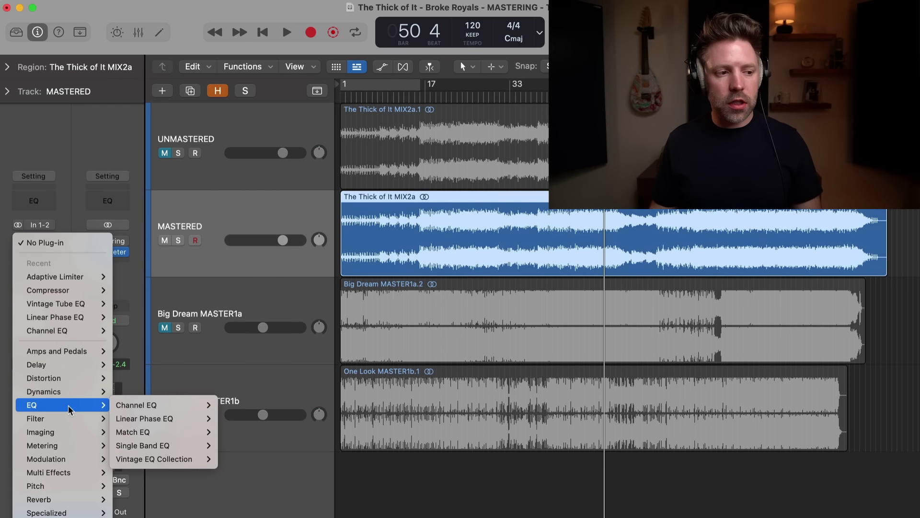
{"action": "mouse_move", "coordinate": [114, 409]}
{"action": "mouse_move", "coordinate": [154, 419]}
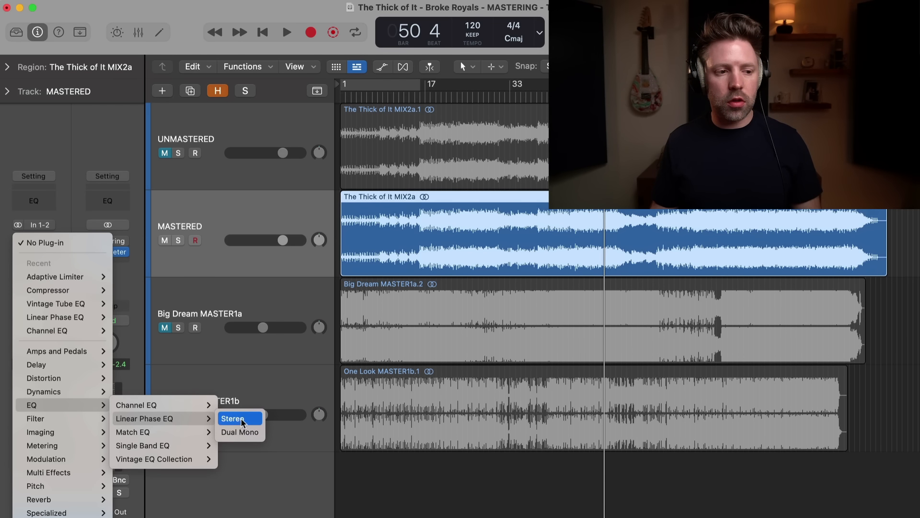
{"action": "left_click", "coordinate": [243, 418]}
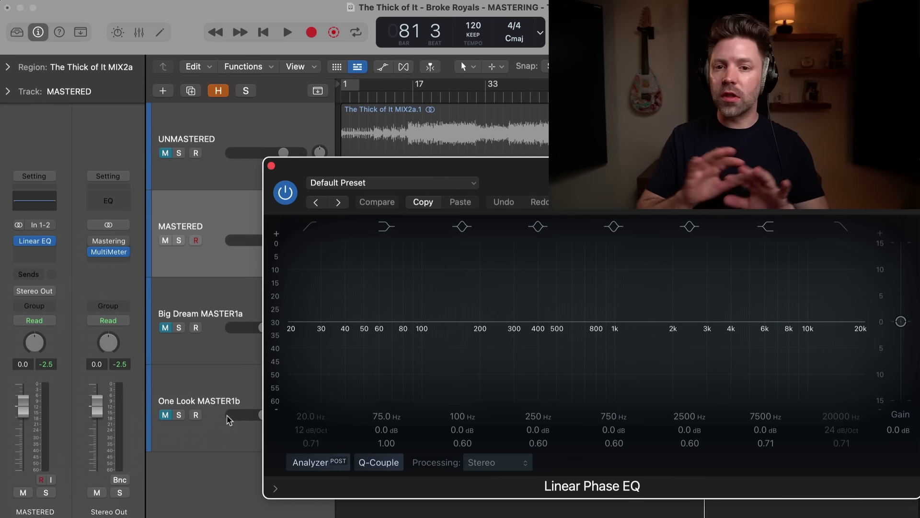
{"action": "left_click_drag", "start_coordinate": [627, 177], "coordinate": [401, 162]}
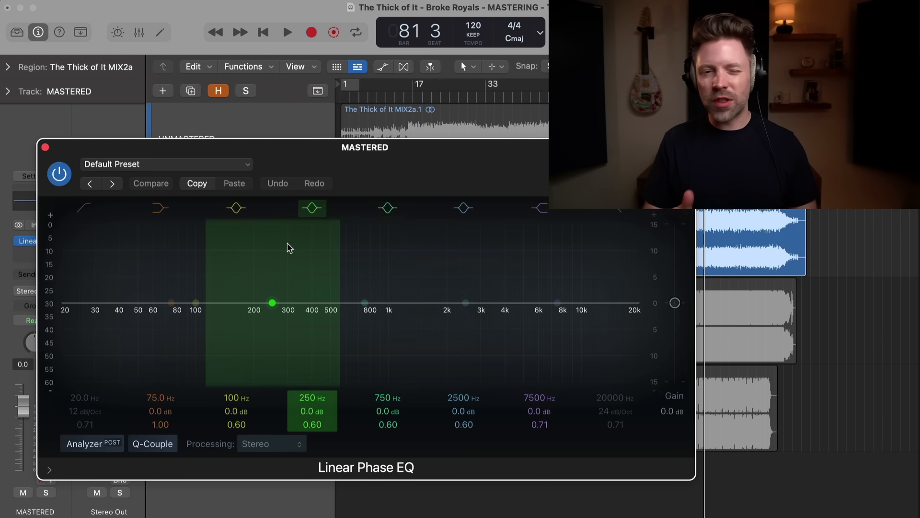
During playback from bar 66, shape the EQ's 250 Hz band into a -1.4 dB cut at 193 Hz with a Q of 1.40.
{"action": "key", "text": "space"}
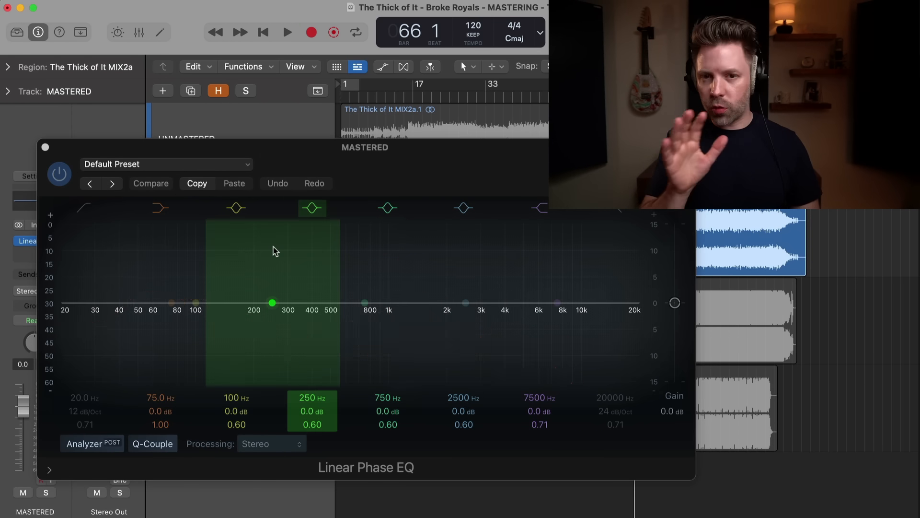
{"action": "key", "text": "space"}
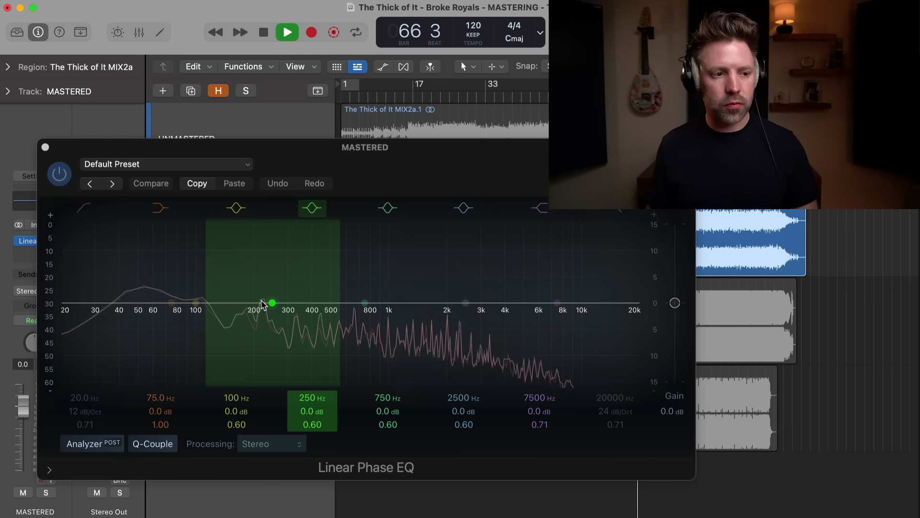
{"action": "left_click_drag", "start_coordinate": [265, 305], "coordinate": [266, 280]}
{"action": "left_click_drag", "start_coordinate": [258, 276], "coordinate": [252, 312]}
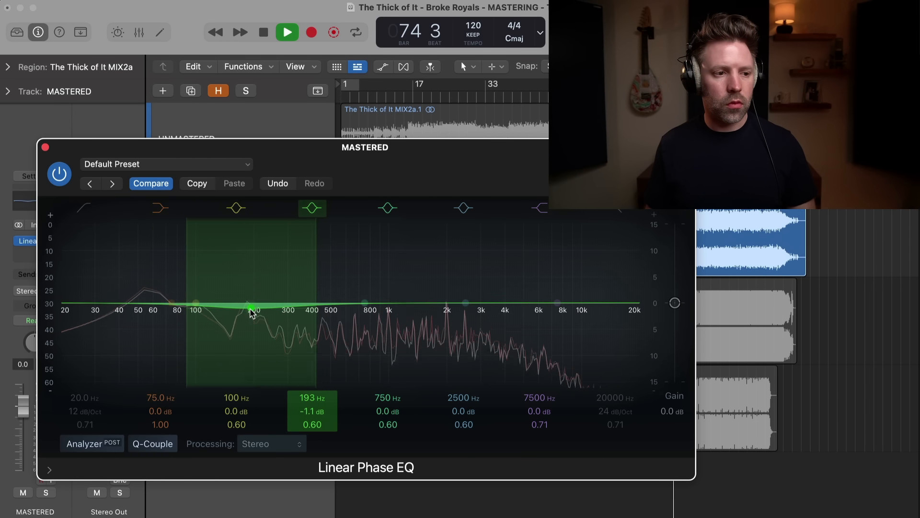
{"action": "left_click_drag", "start_coordinate": [312, 268], "coordinate": [306, 267]}
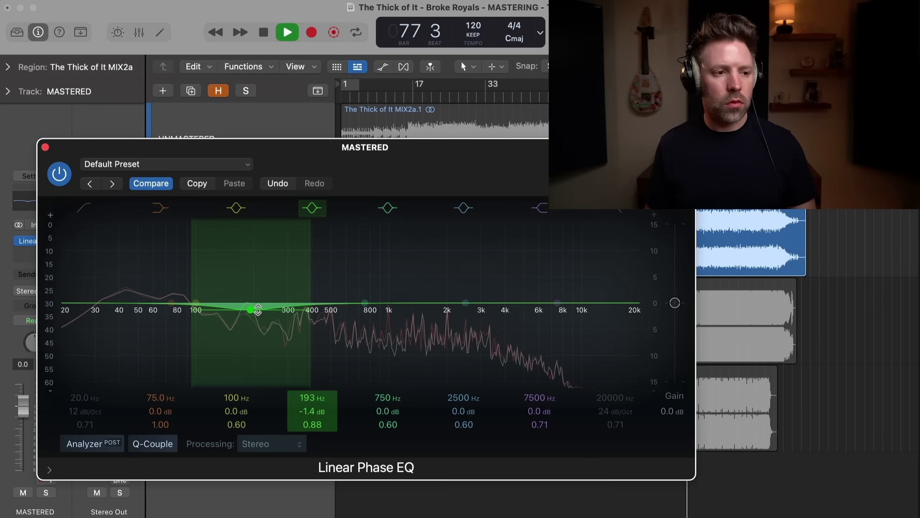
{"action": "left_click_drag", "start_coordinate": [310, 273], "coordinate": [305, 274]}
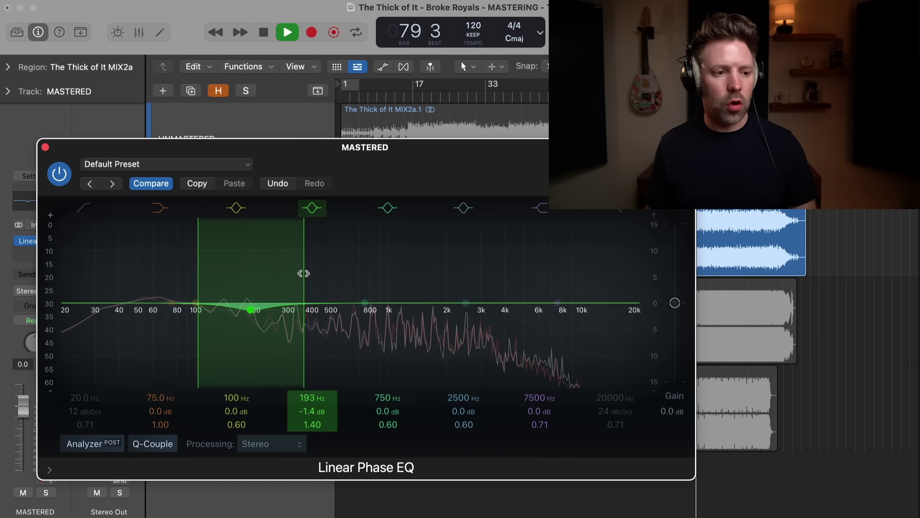
{"action": "key", "text": "space"}
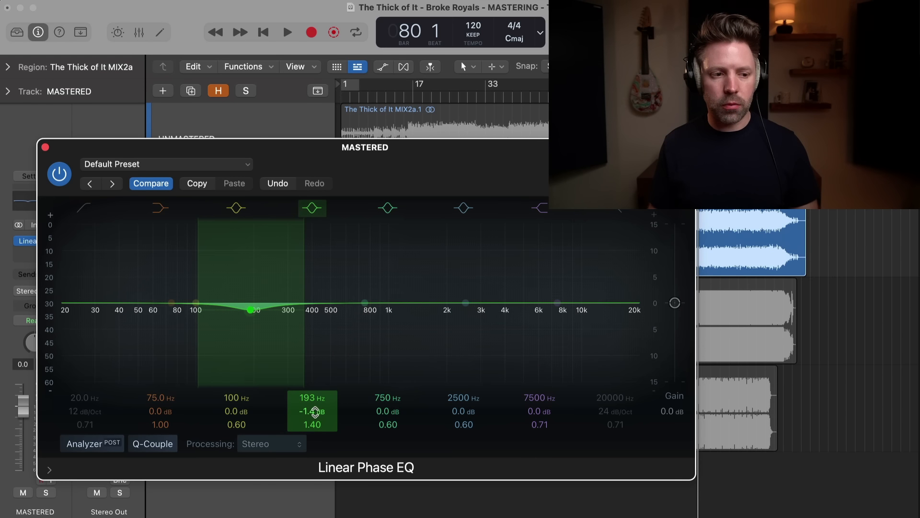
Exaggerate the 193 Hz band to about +7.1 dB to audition it, and set its gain to -1.5 dB.
{"action": "left_click_drag", "start_coordinate": [315, 411], "coordinate": [315, 389]}
{"action": "key", "text": "space"}
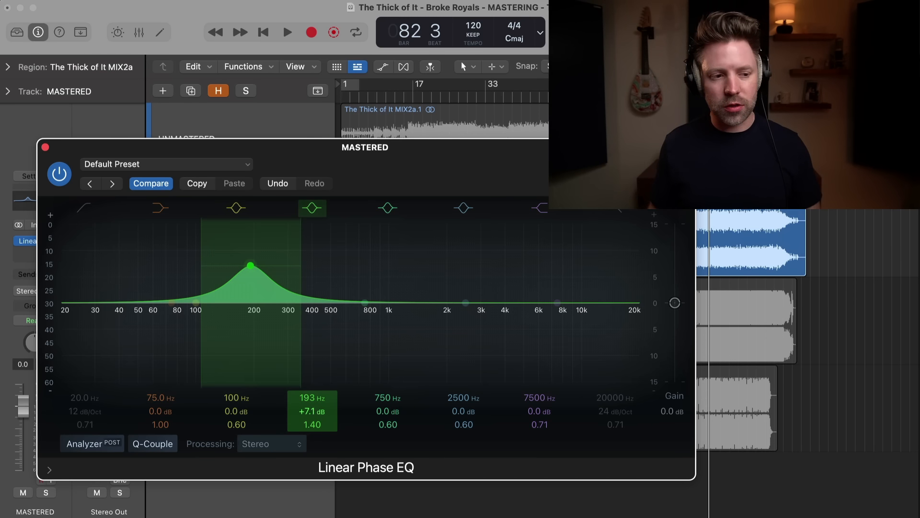
{"action": "left_click_drag", "start_coordinate": [312, 411], "coordinate": [312, 428]}
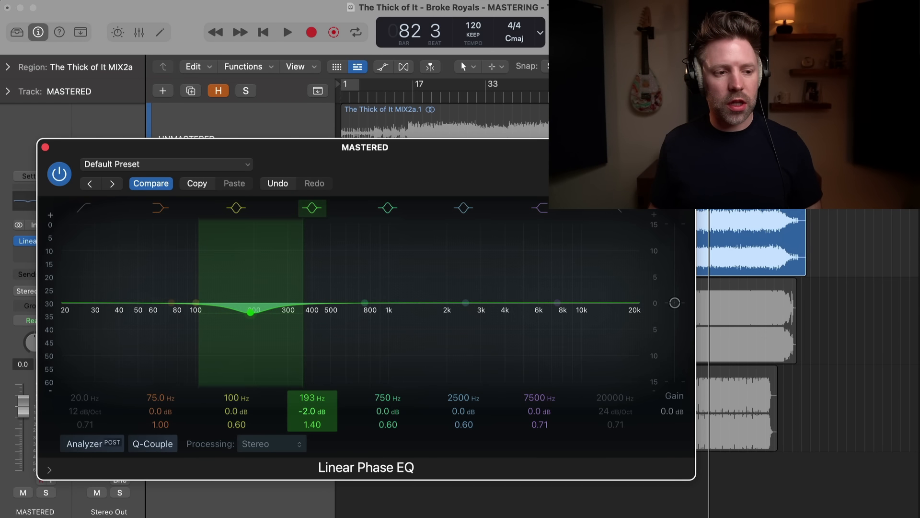
During playback, move the EQ's 2500 Hz band to 4760 Hz and boost it by 1.1 dB.
{"action": "key", "text": "space"}
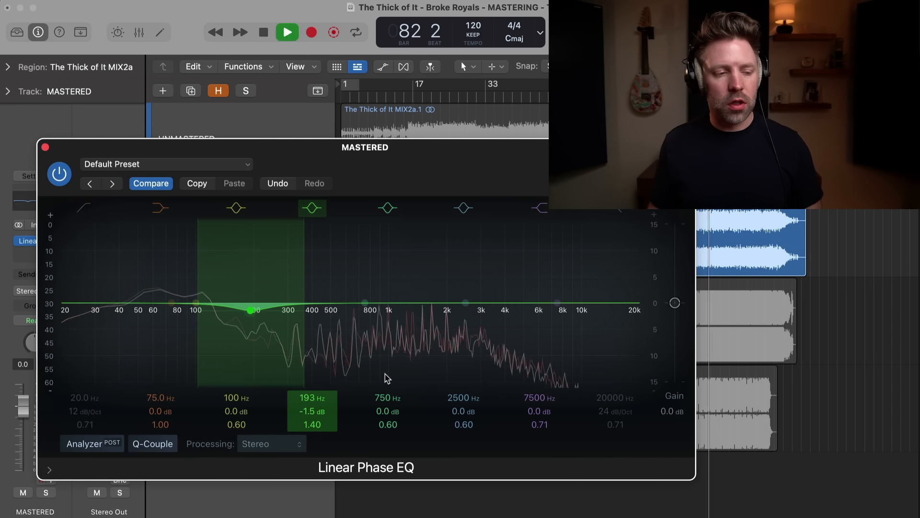
{"action": "left_click", "coordinate": [365, 302]}
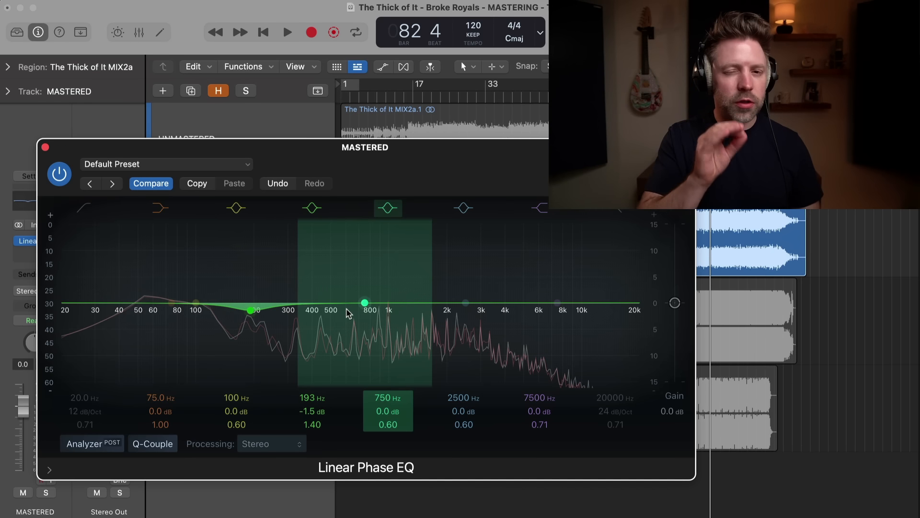
{"action": "key", "text": "space"}
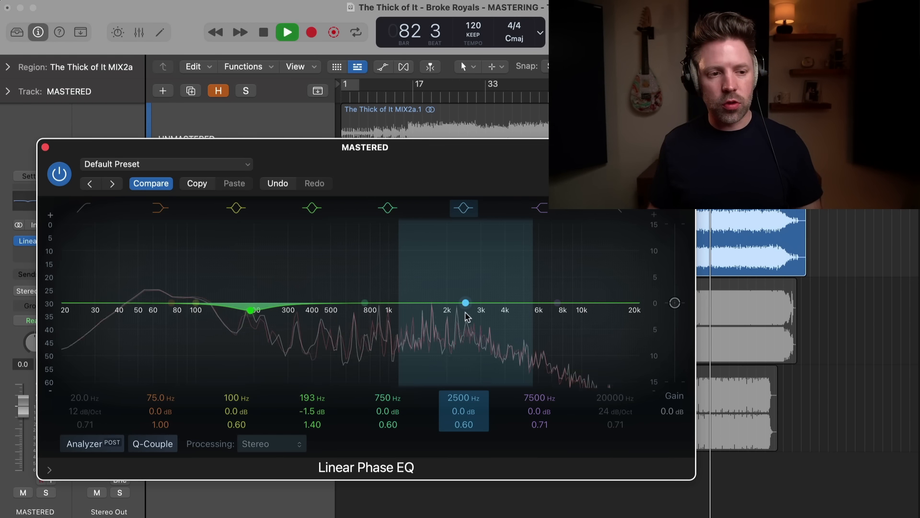
{"action": "left_click_drag", "start_coordinate": [465, 303], "coordinate": [520, 300]}
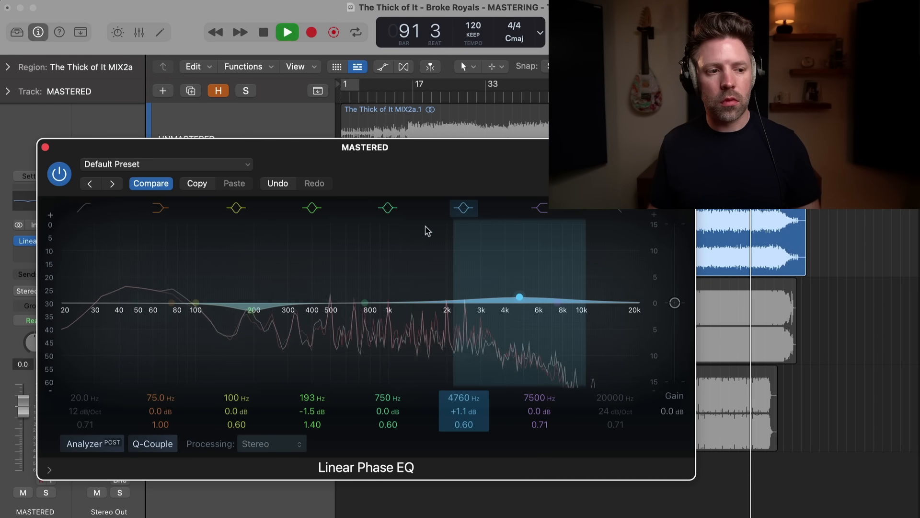
{"action": "key", "text": "space"}
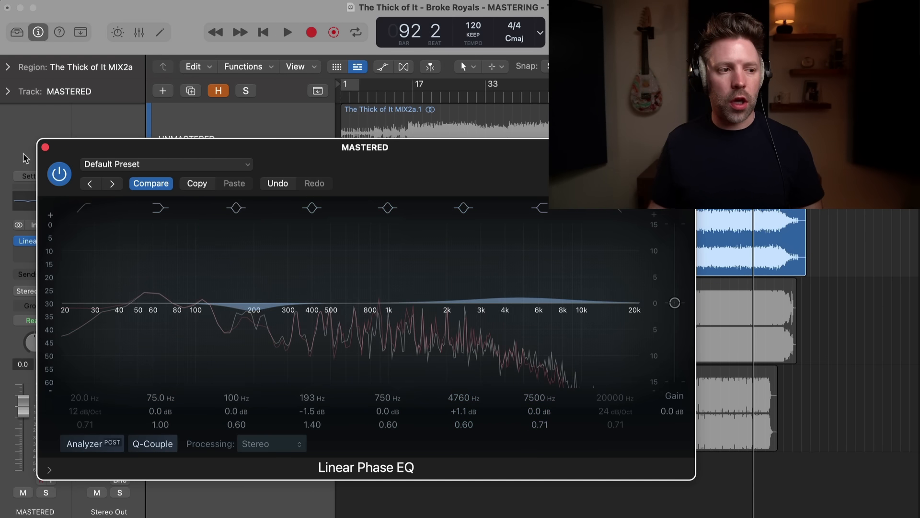
Bypass and re-enable the Linear Phase EQ, and close its window.
{"action": "left_click", "coordinate": [63, 175]}
{"action": "left_click", "coordinate": [64, 174]}
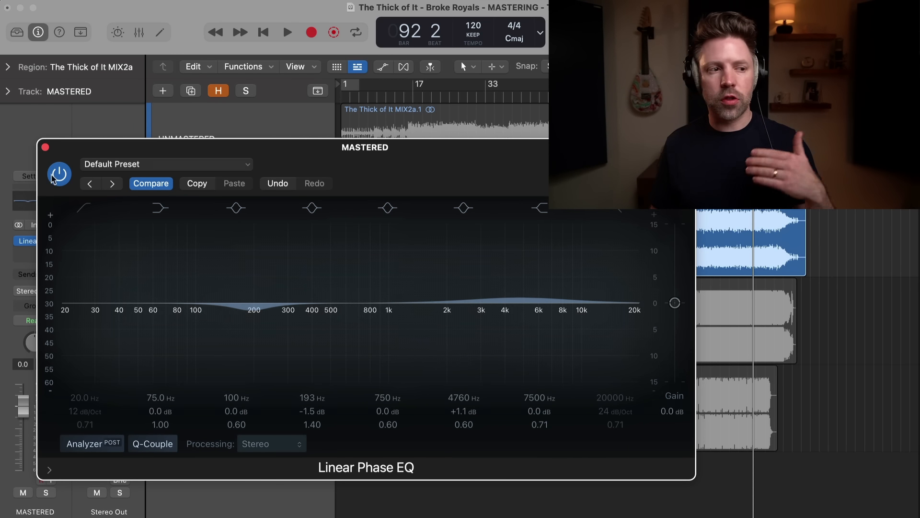
{"action": "left_click", "coordinate": [45, 147]}
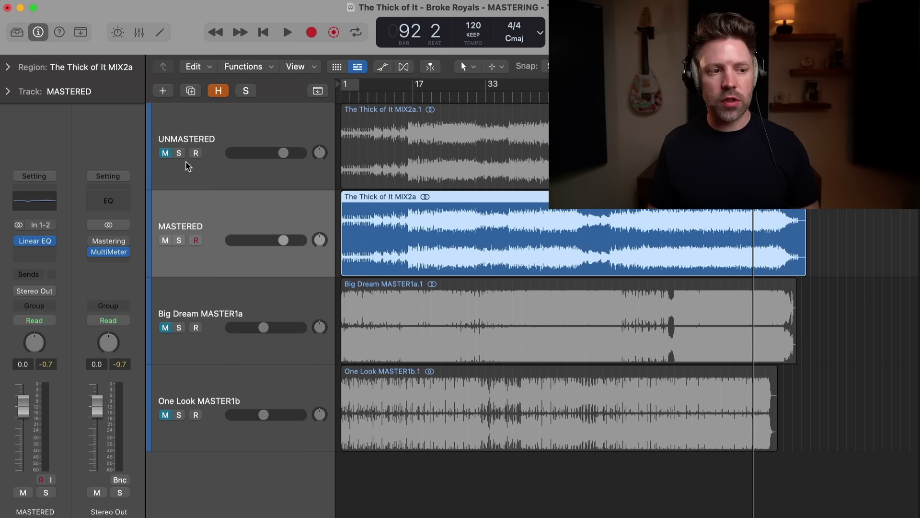
Play from bar 79 with the MASTERED track selected, soloing and unsoloing UNMASTERED repeatedly to compare the two versions.
{"action": "left_click", "coordinate": [190, 137]}
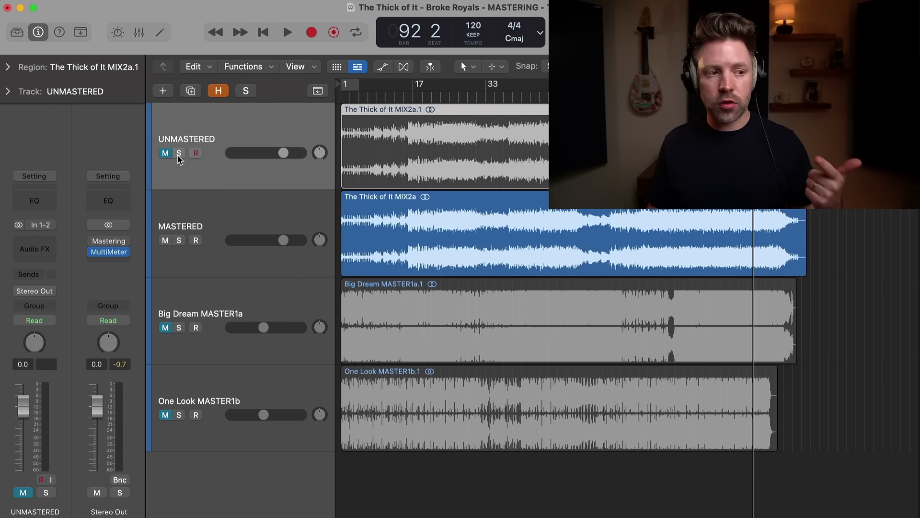
{"action": "left_click", "coordinate": [178, 154]}
{"action": "left_click", "coordinate": [178, 154]}
{"action": "left_click", "coordinate": [693, 97]}
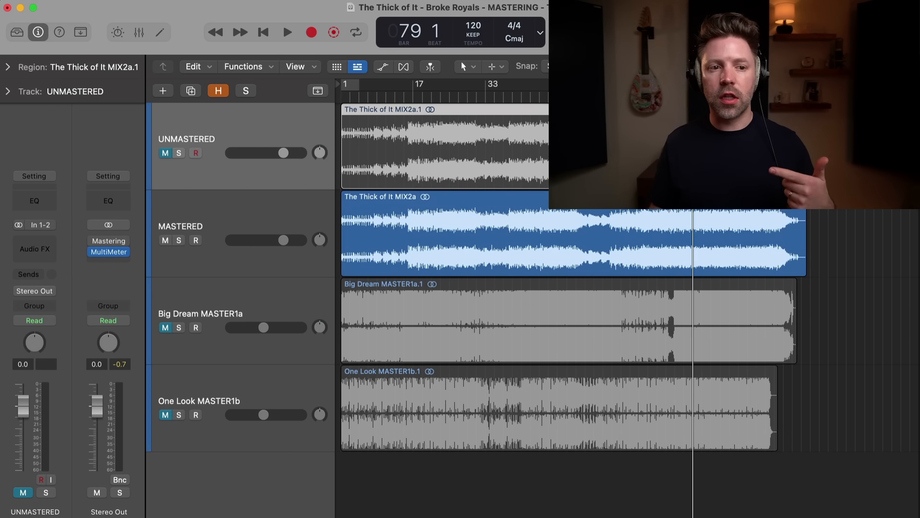
{"action": "left_click", "coordinate": [296, 219]}
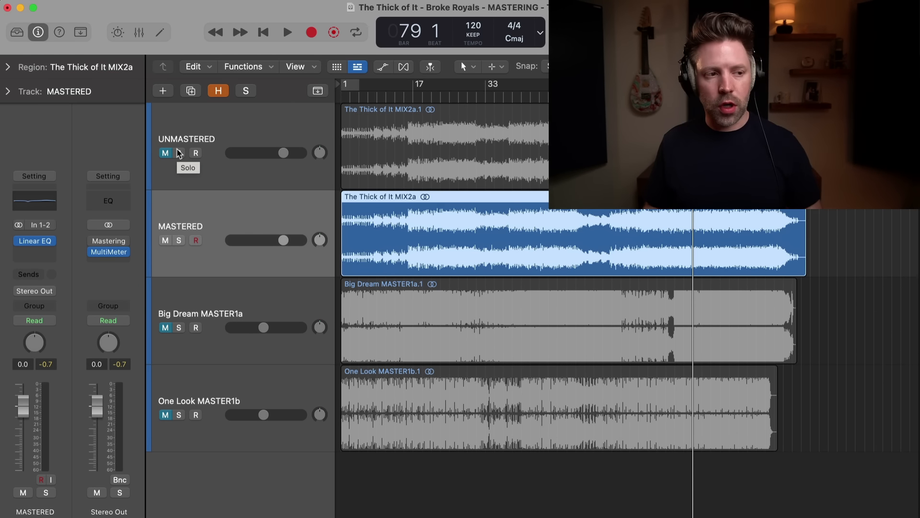
{"action": "key", "text": "space"}
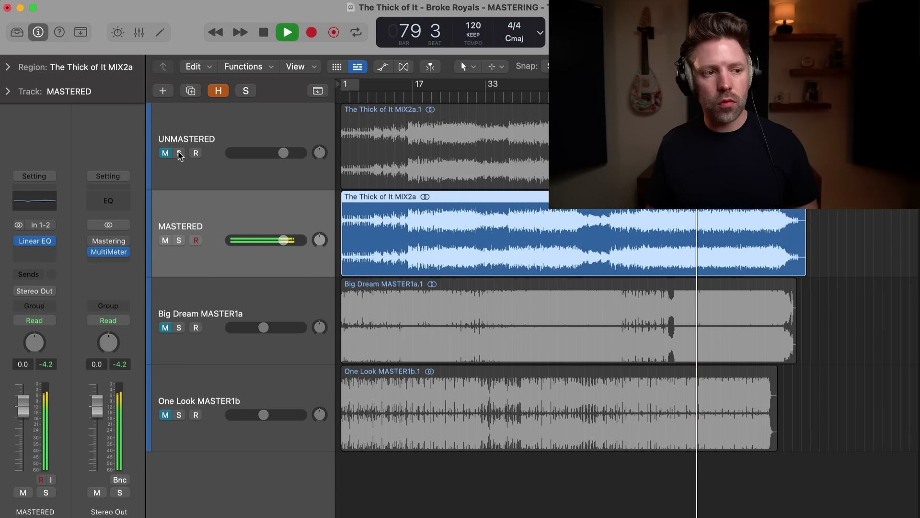
{"action": "left_click", "coordinate": [180, 153]}
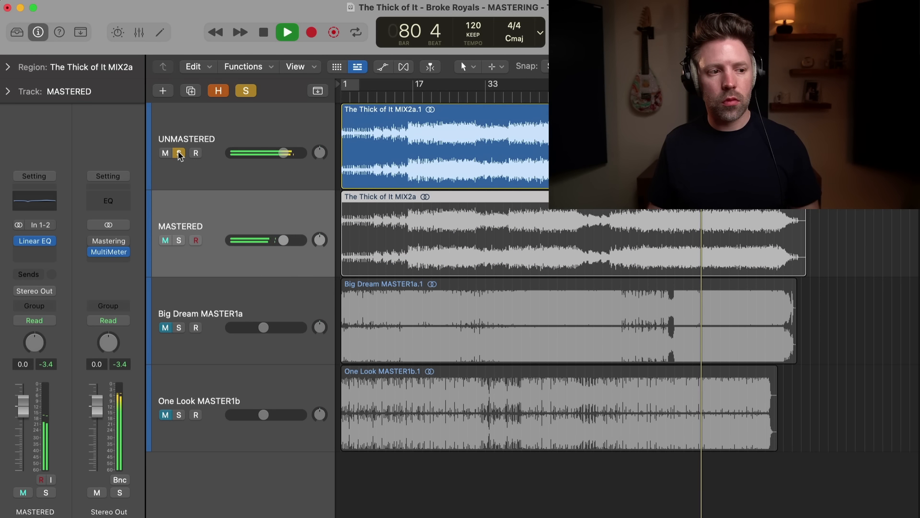
{"action": "left_click", "coordinate": [179, 153]}
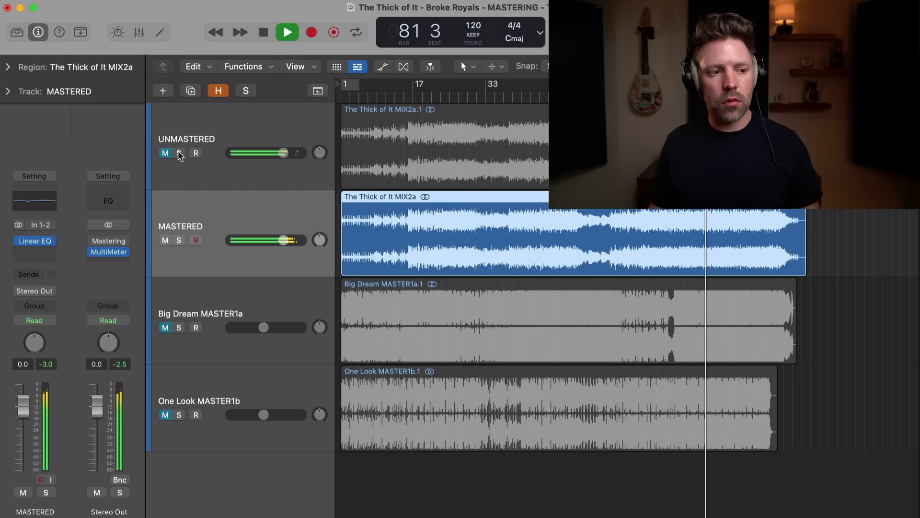
{"action": "left_click", "coordinate": [179, 153]}
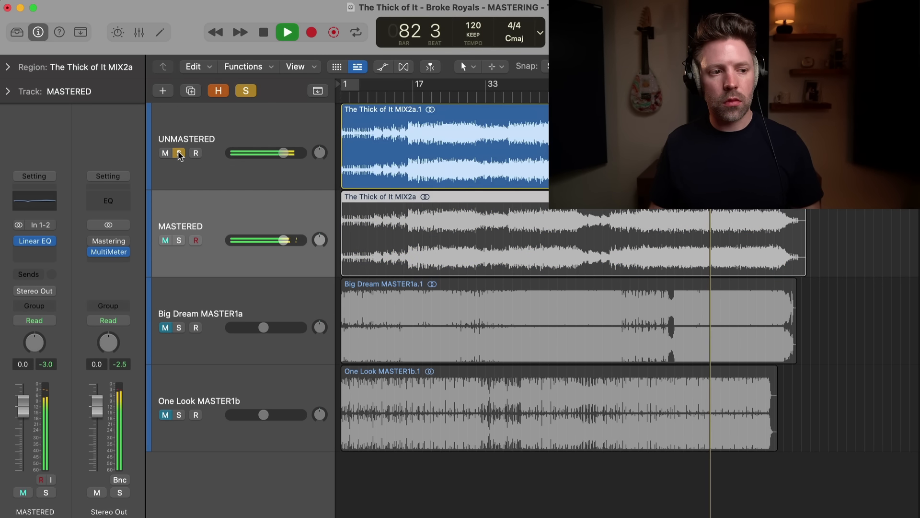
{"action": "left_click", "coordinate": [179, 153]}
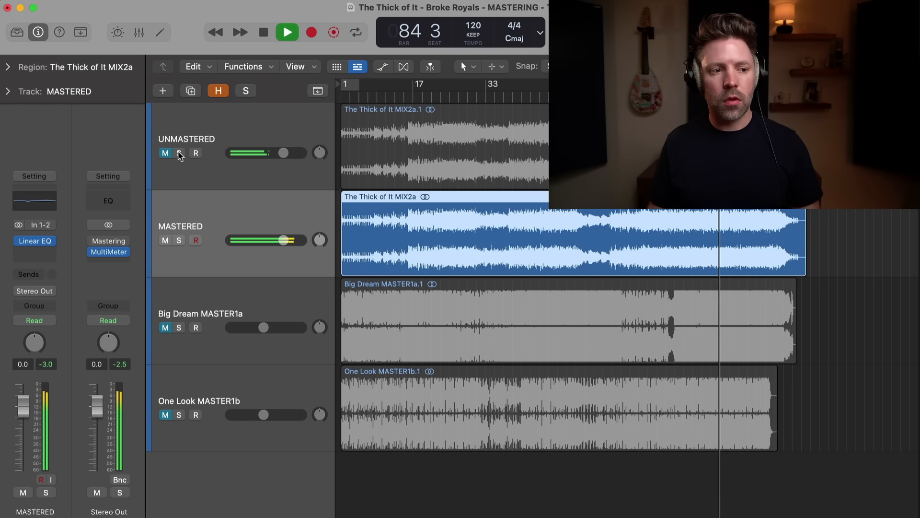
{"action": "left_click", "coordinate": [180, 153]}
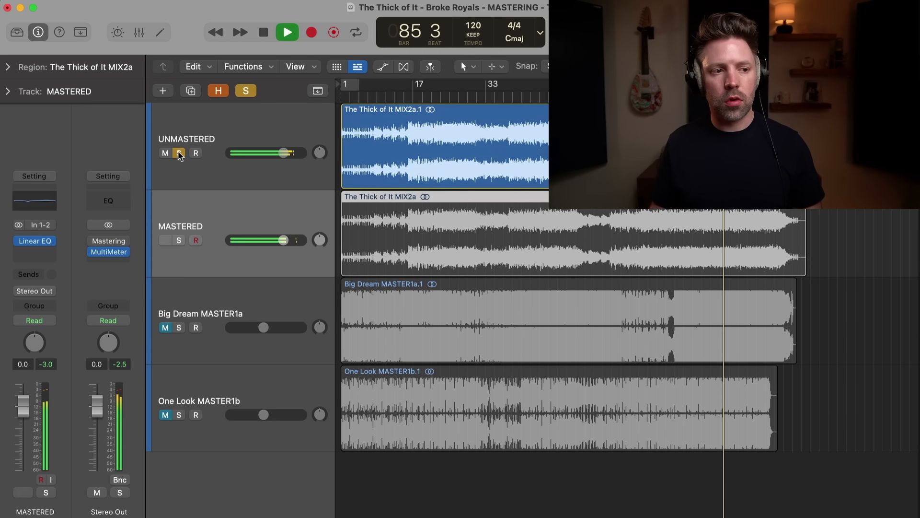
{"action": "left_click", "coordinate": [180, 153]}
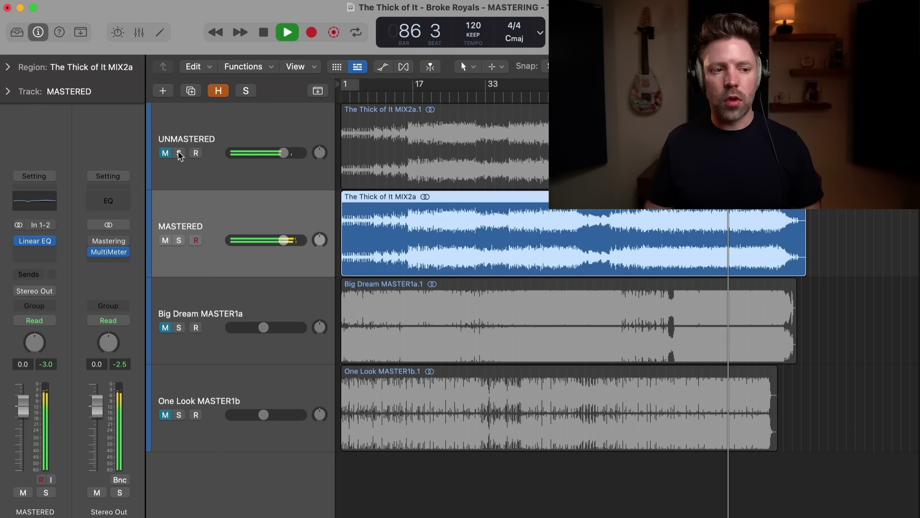
{"action": "key", "text": "space"}
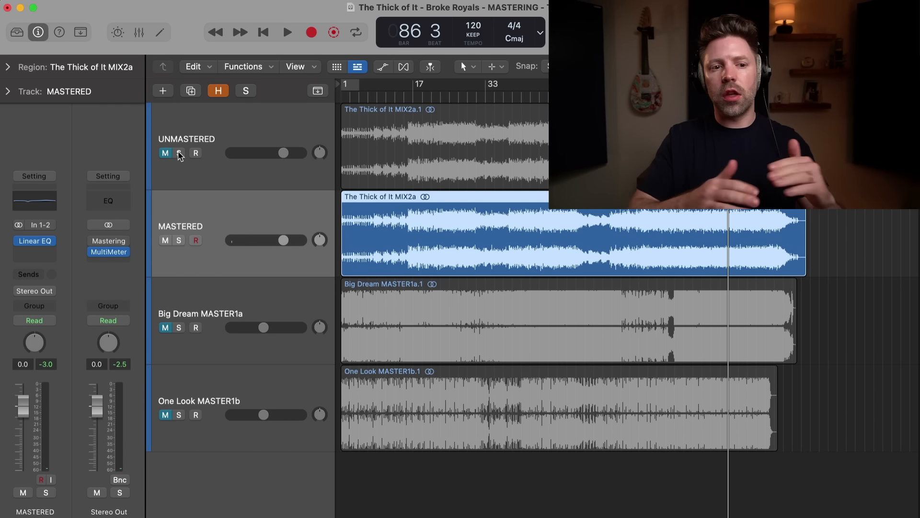
Compare the UNMASTERED and MASTERED tracks again from bar 43 by alternating the UNMASTERED solo, and stop playback.
{"action": "left_click", "coordinate": [179, 153]}
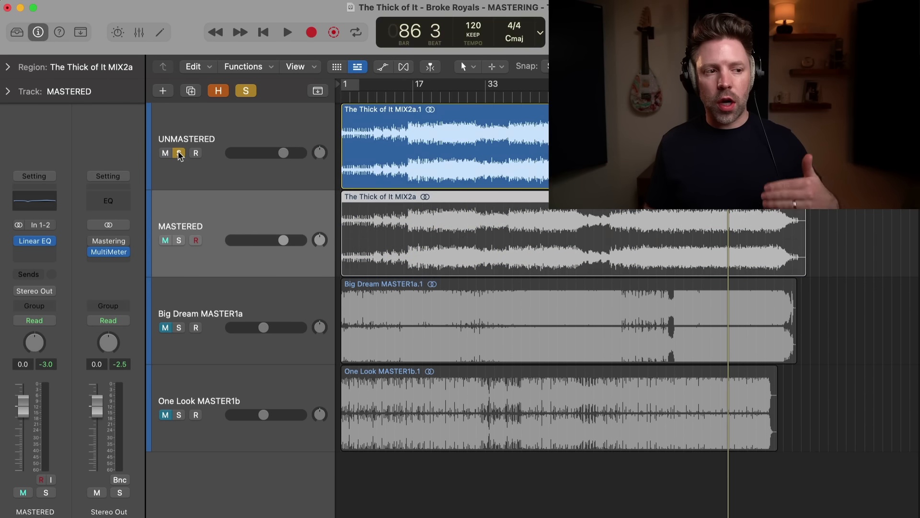
{"action": "left_click", "coordinate": [179, 153]}
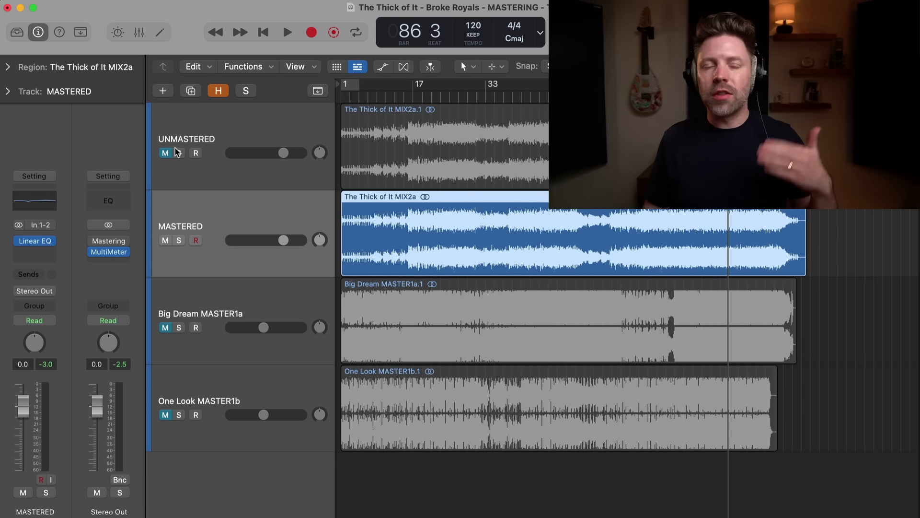
{"action": "left_click_drag", "start_coordinate": [500, 92], "coordinate": [530, 94]}
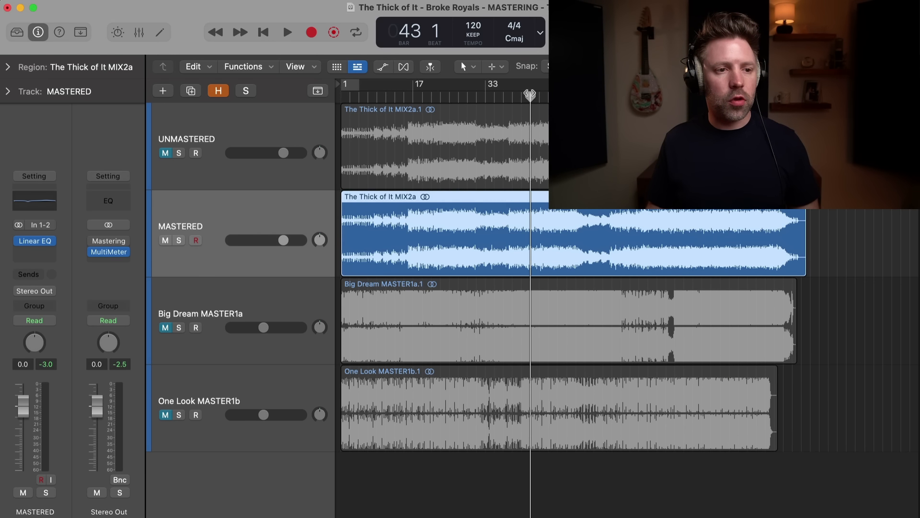
{"action": "left_click", "coordinate": [179, 153]}
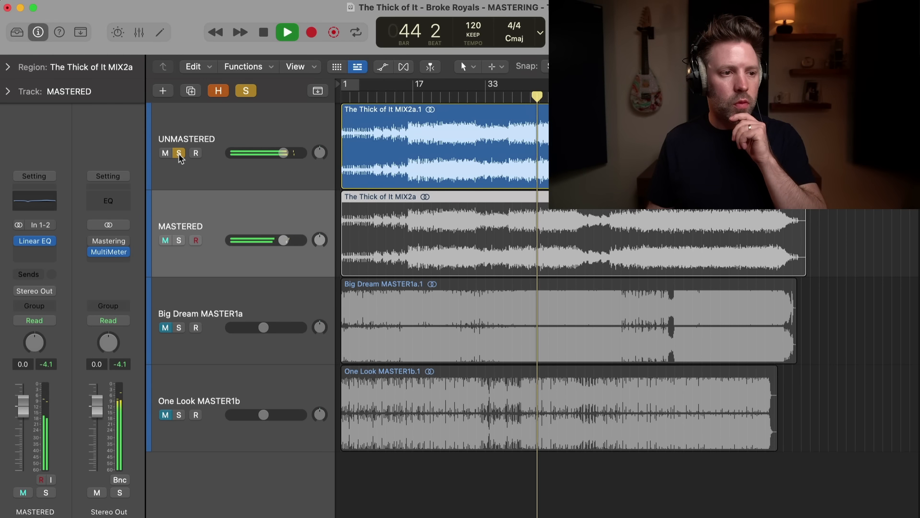
{"action": "left_click", "coordinate": [180, 153]}
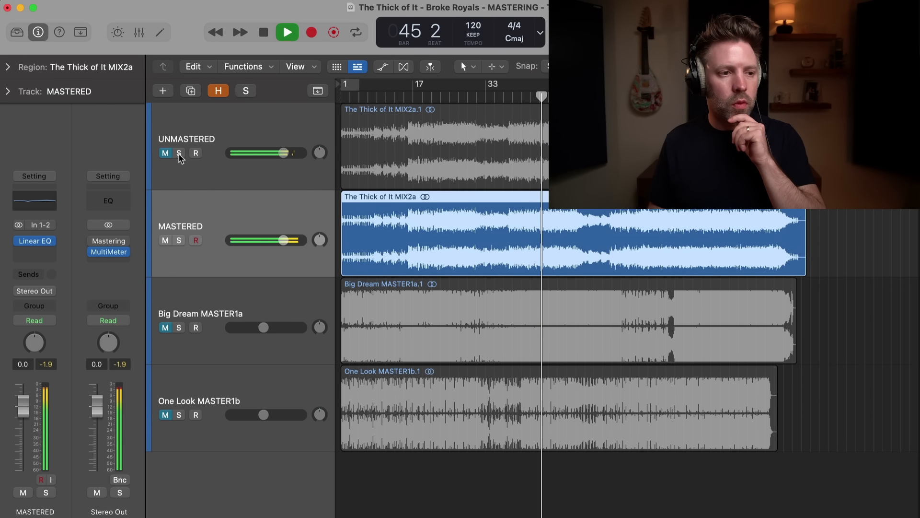
{"action": "left_click", "coordinate": [179, 153]}
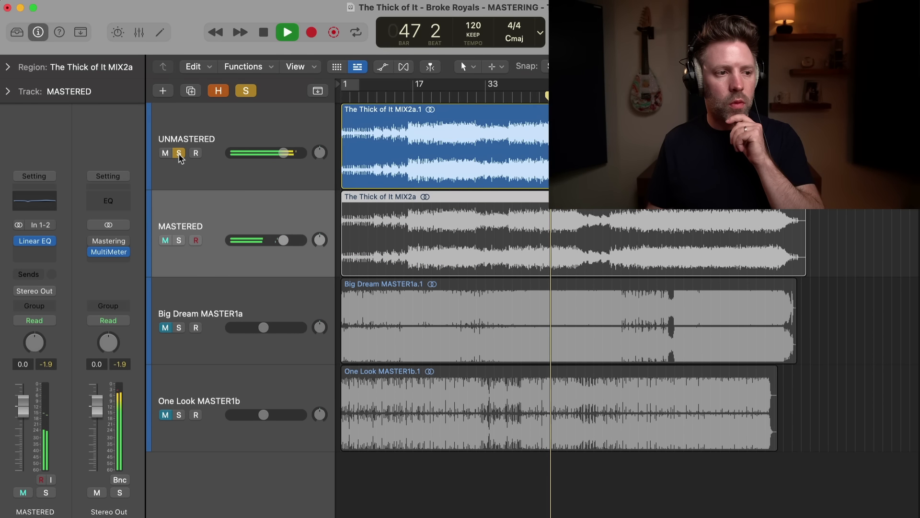
{"action": "left_click", "coordinate": [179, 153]}
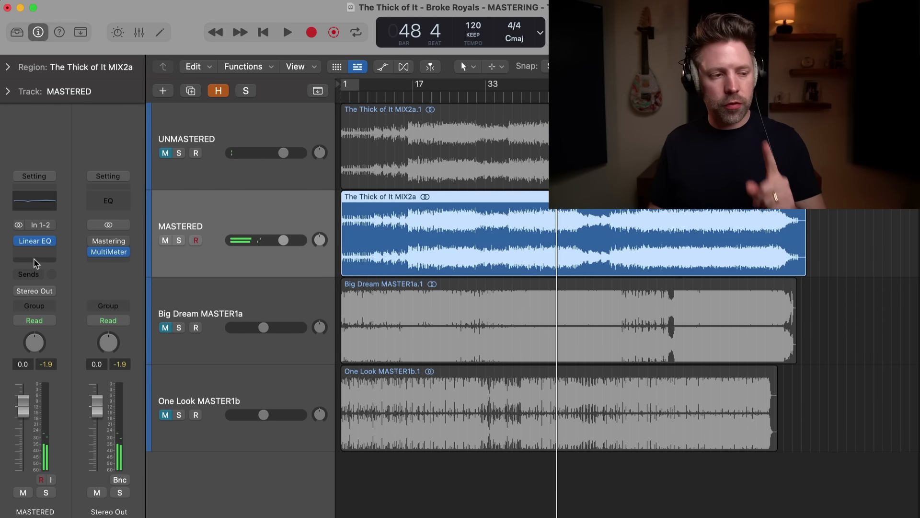
Insert a Vintage Tube EQ after the Linear Phase EQ on the MASTERED track and reposition its window.
{"action": "left_click", "coordinate": [48, 253]}
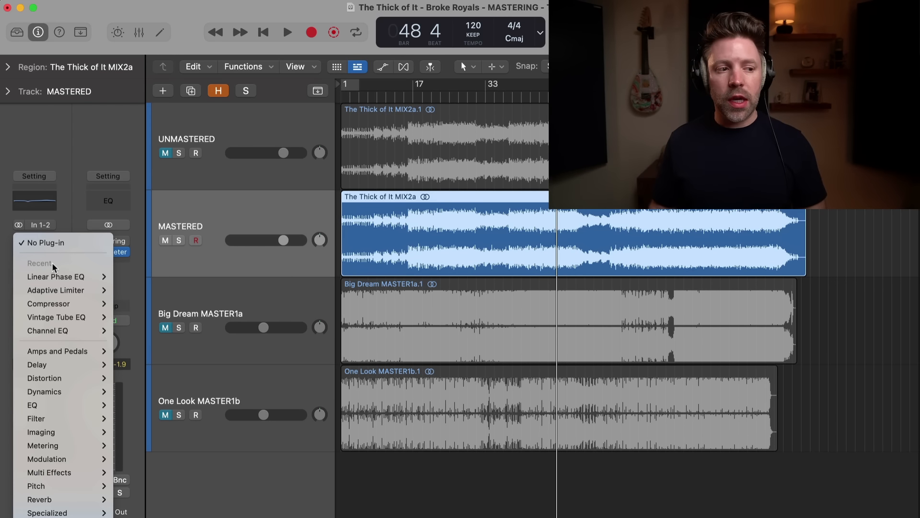
{"action": "mouse_move", "coordinate": [62, 298]}
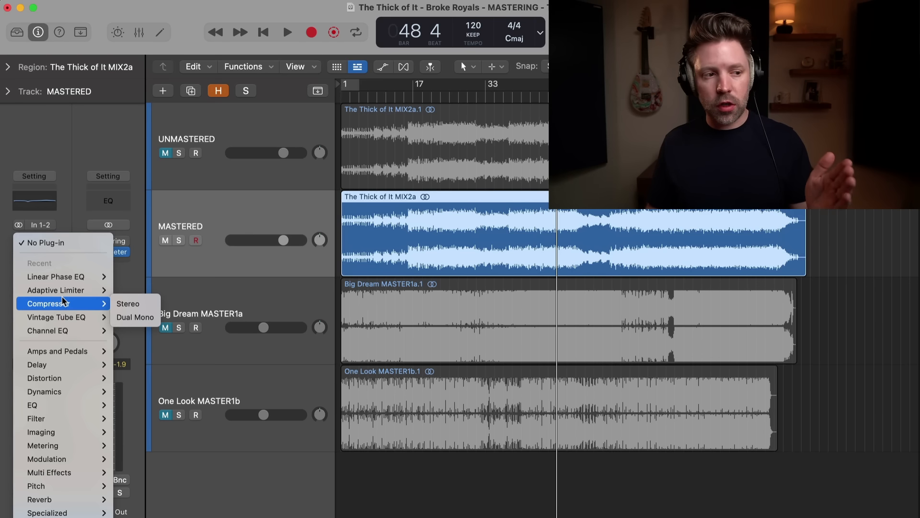
{"action": "mouse_move", "coordinate": [71, 405]}
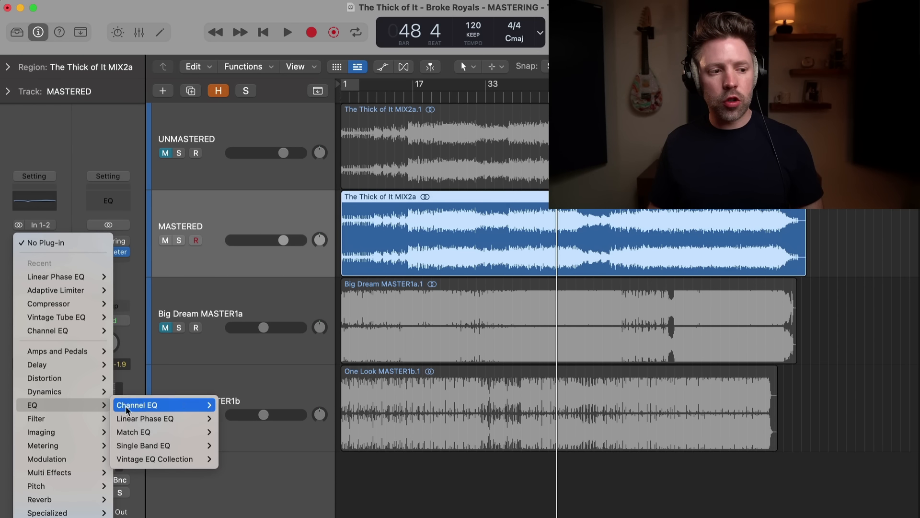
{"action": "mouse_move", "coordinate": [189, 458]}
{"action": "mouse_move", "coordinate": [277, 485]}
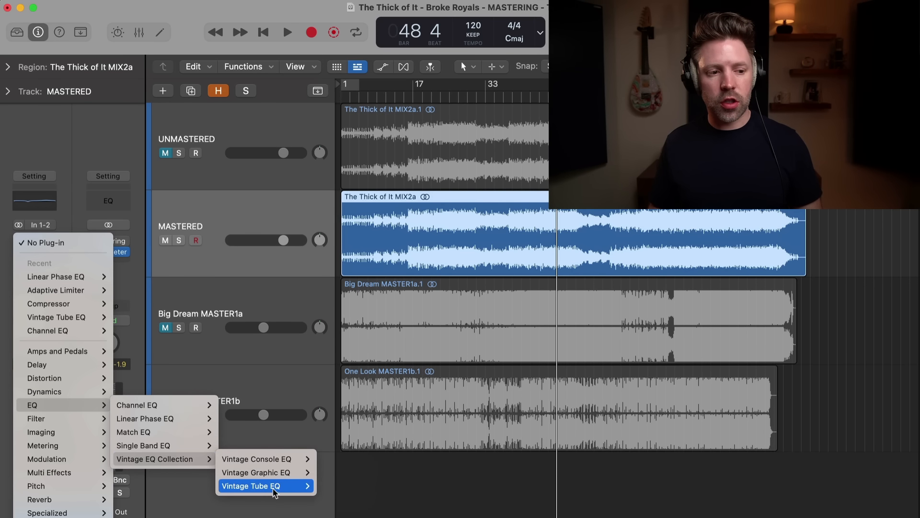
{"action": "left_click", "coordinate": [334, 486]}
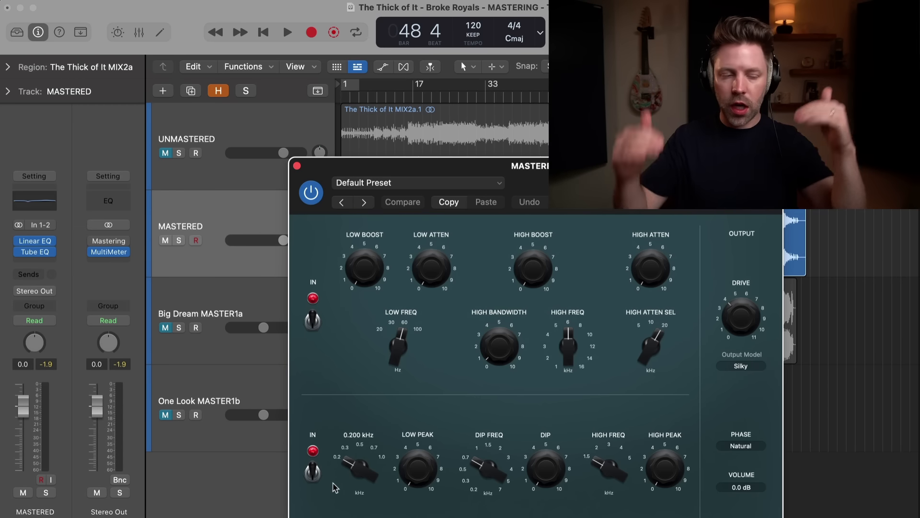
{"action": "left_click_drag", "start_coordinate": [590, 185], "coordinate": [338, 120]}
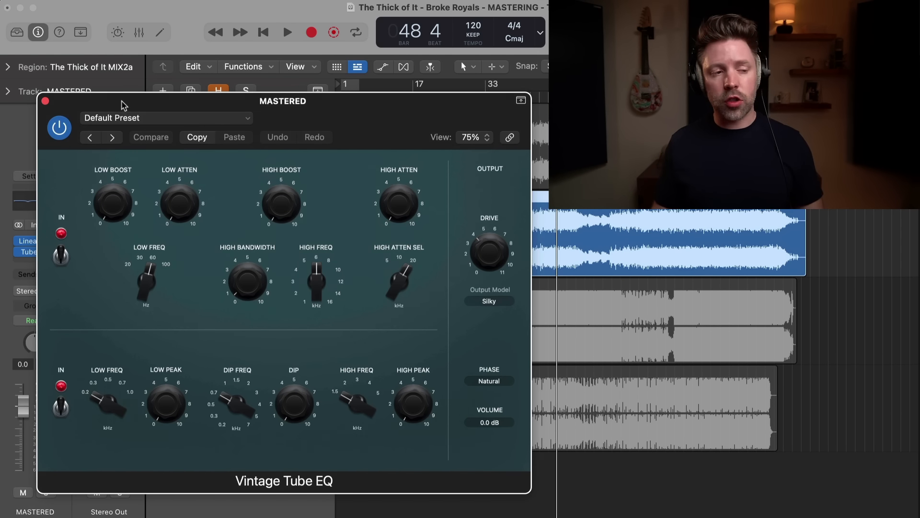
{"action": "left_click_drag", "start_coordinate": [123, 104], "coordinate": [164, 101]}
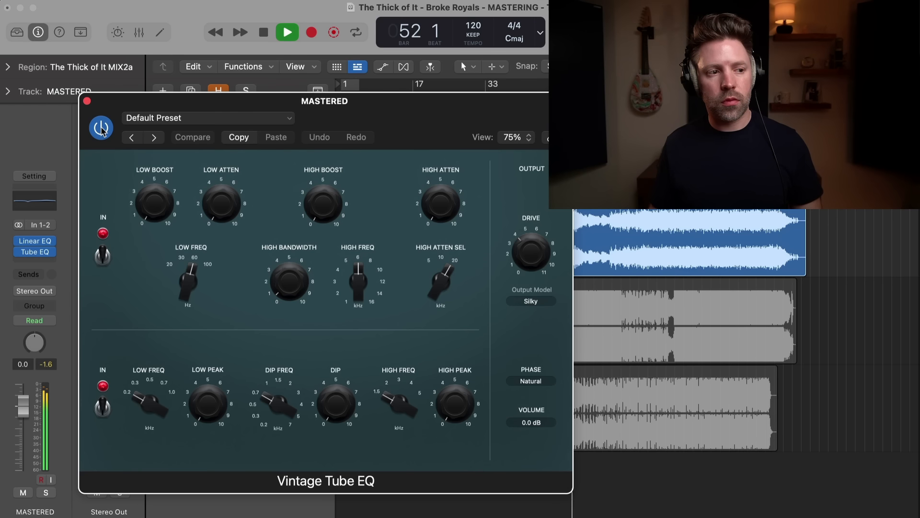
Bypass the Vintage Tube EQ during playback to hear its effect, stop, and shift its window clear of the timeline ruler.
{"action": "left_click", "coordinate": [101, 128]}
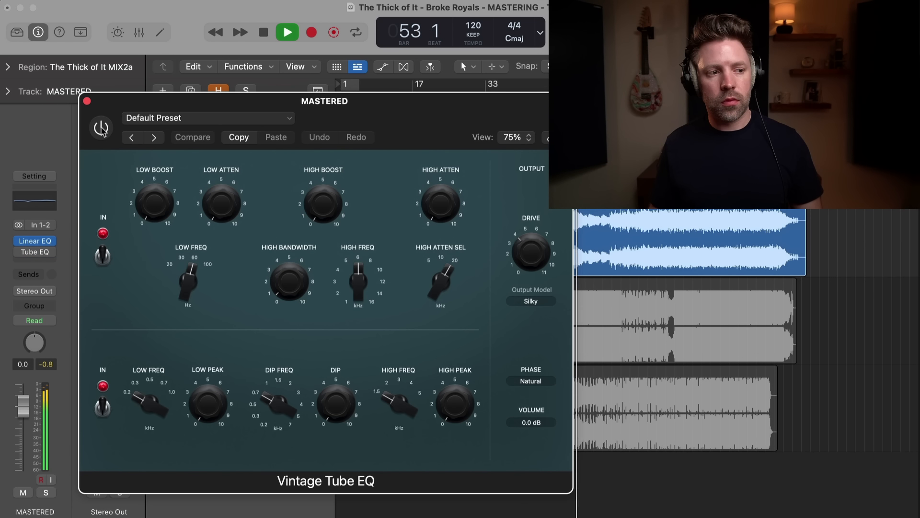
{"action": "key", "text": "space"}
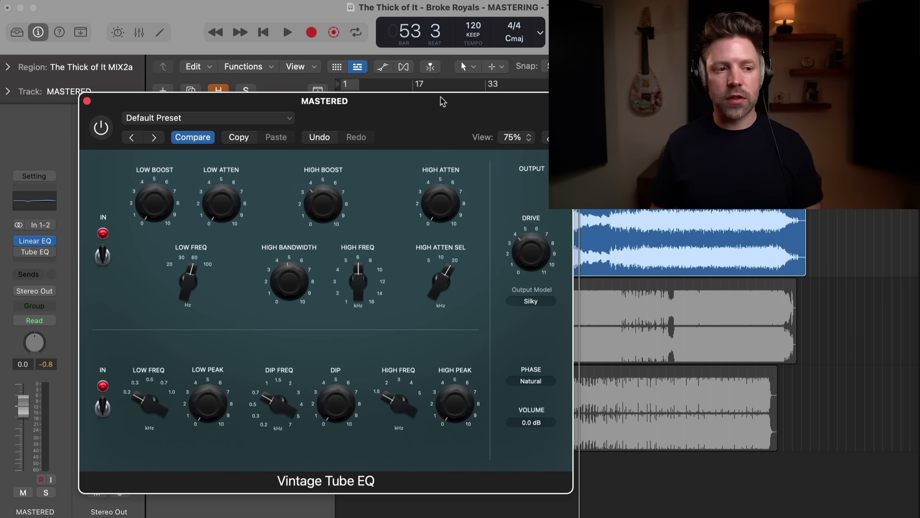
{"action": "left_click_drag", "start_coordinate": [420, 115], "coordinate": [354, 162]}
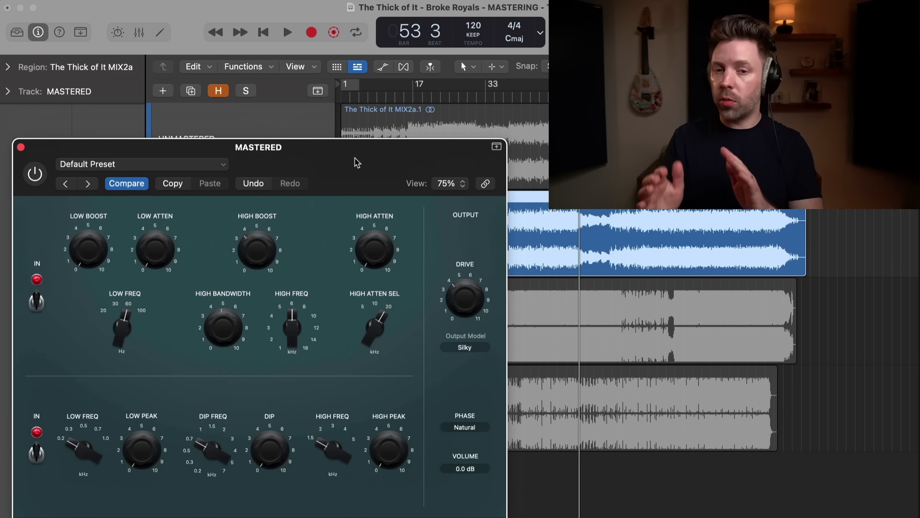
During playback from an earlier bar, exaggerate the Vintage Tube EQ's High Boost to at least 7.5 and set High Freq to about 12 kHz.
{"action": "left_click", "coordinate": [504, 100]}
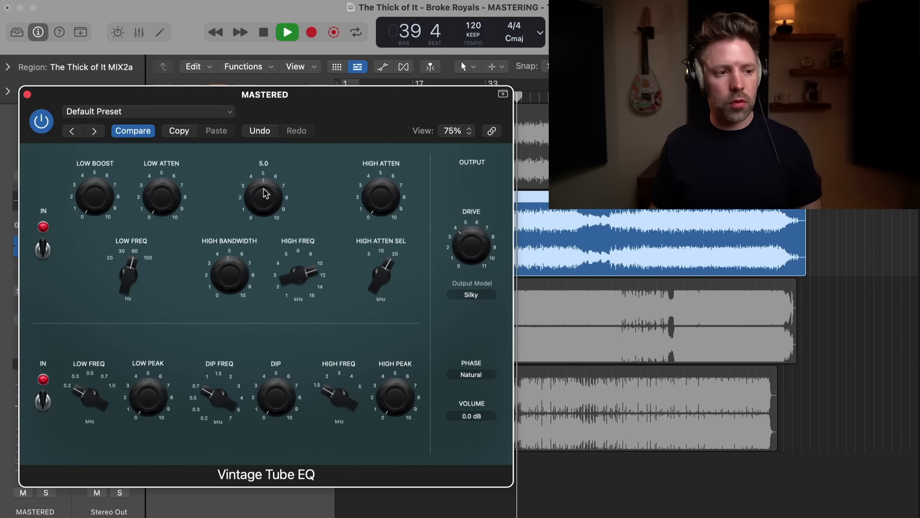
{"action": "left_click_drag", "start_coordinate": [263, 195], "coordinate": [270, 164]}
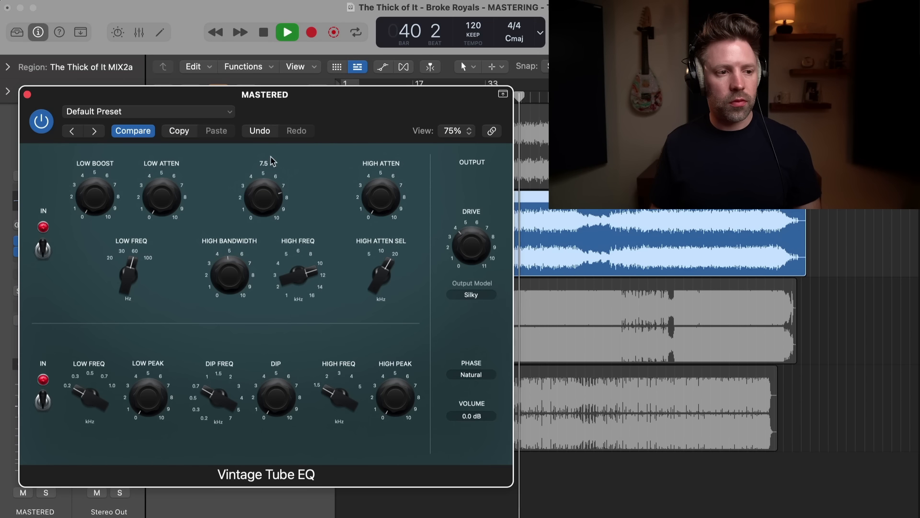
{"action": "mouse_move", "coordinate": [299, 273]}
{"action": "left_mouse_down"}
{"action": "mouse_move", "coordinate": [294, 298]}
{"action": "mouse_move", "coordinate": [297, 254]}
{"action": "mouse_move", "coordinate": [287, 274]}
{"action": "left_mouse_up"}
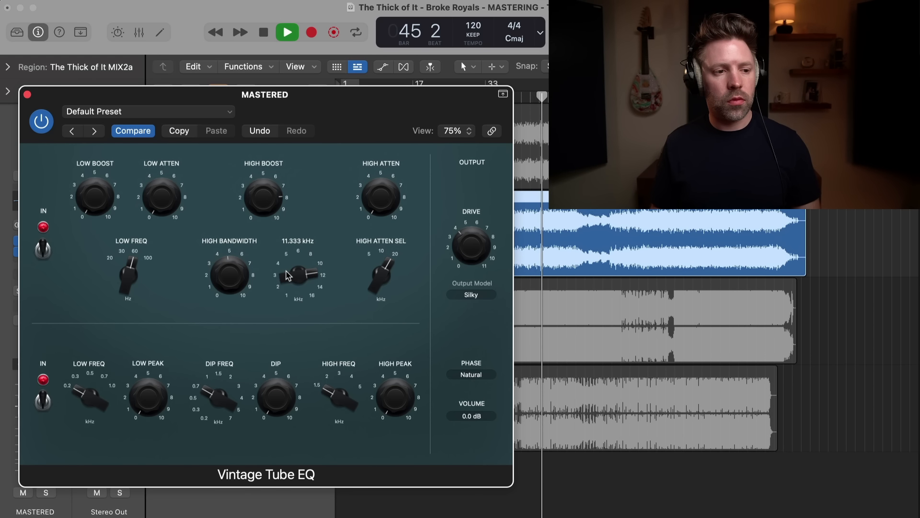
{"action": "key", "text": "space"}
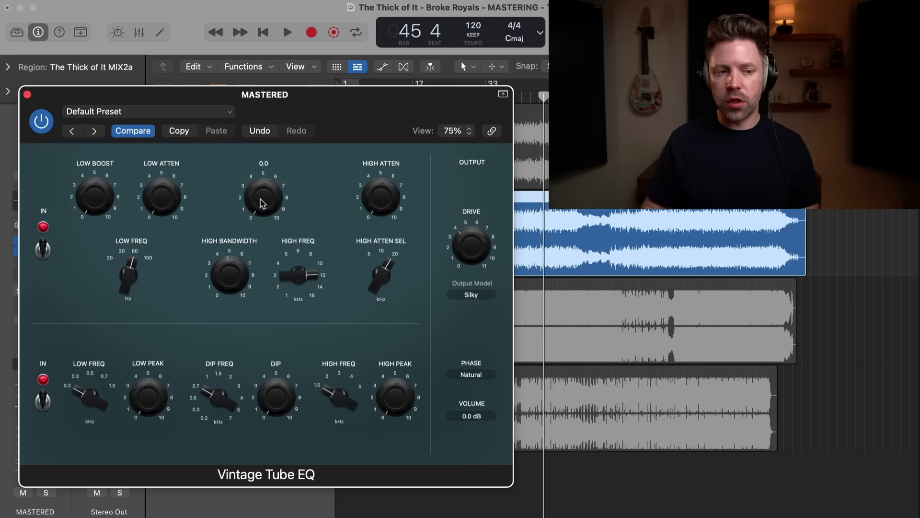
Raise High Boost from zero by ear during playback, settle it at 2.2, and return the playhead to bar 46.
{"action": "key", "text": "space"}
{"action": "left_click_drag", "start_coordinate": [262, 203], "coordinate": [271, 158]}
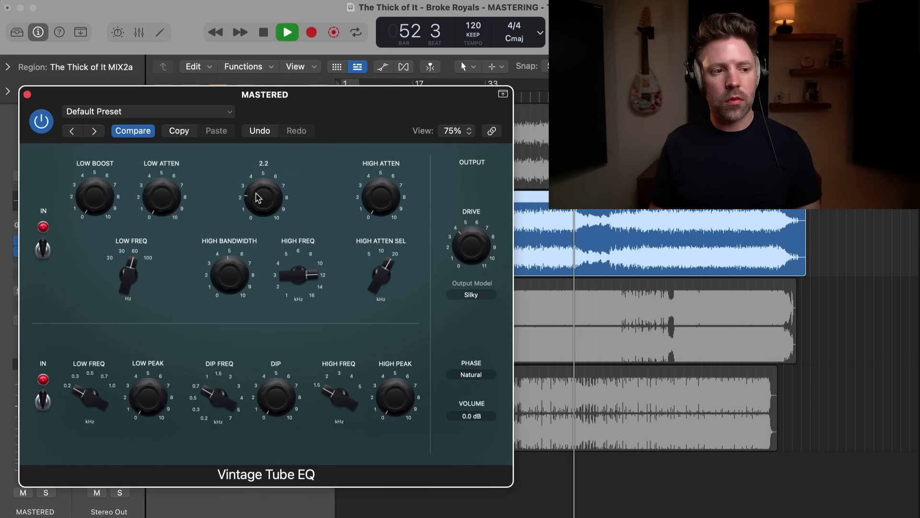
{"action": "key", "text": "space"}
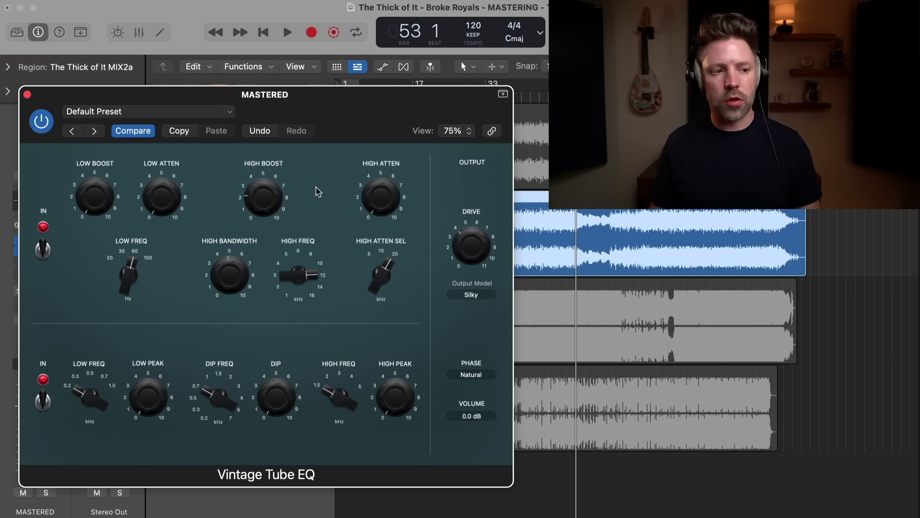
{"action": "left_click", "coordinate": [544, 98]}
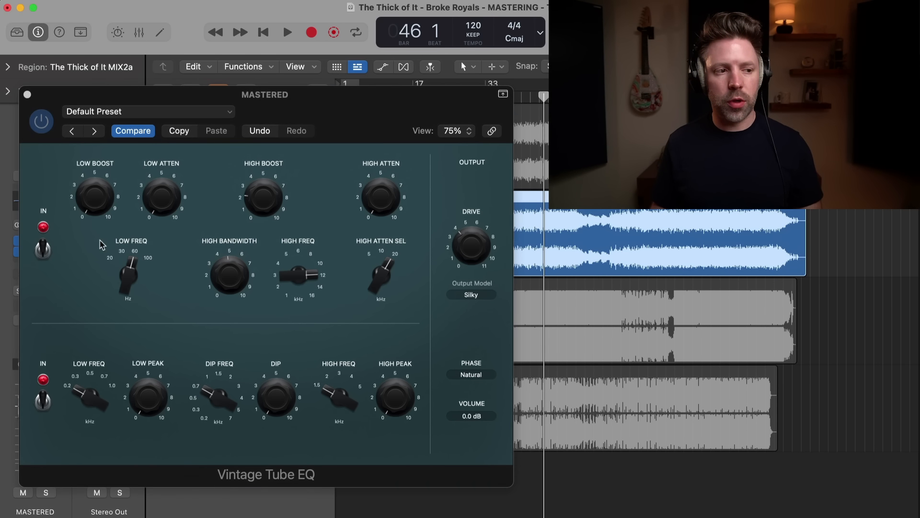
Play from bar 46 and toggle the Vintage Tube EQ's bypass to compare the high boost on and off, ending with it active.
{"action": "key", "text": "space"}
{"action": "left_click", "coordinate": [41, 122]}
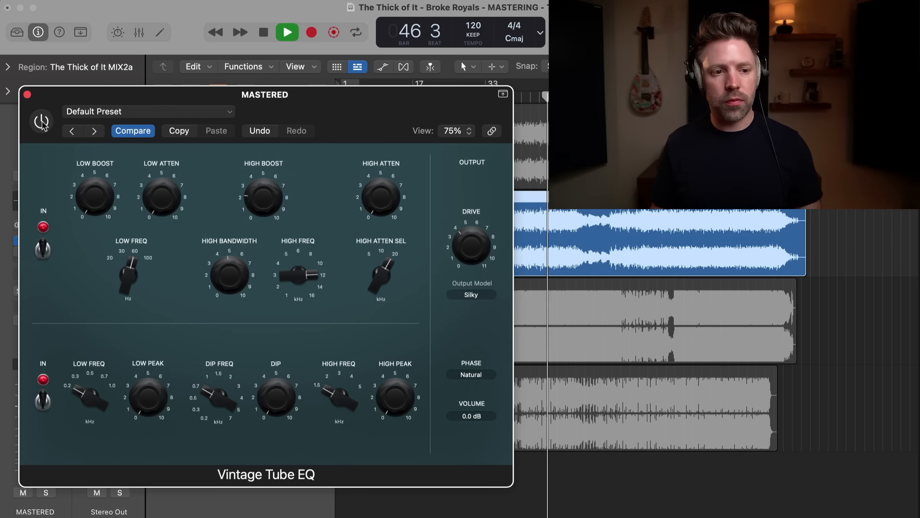
{"action": "left_click", "coordinate": [41, 122]}
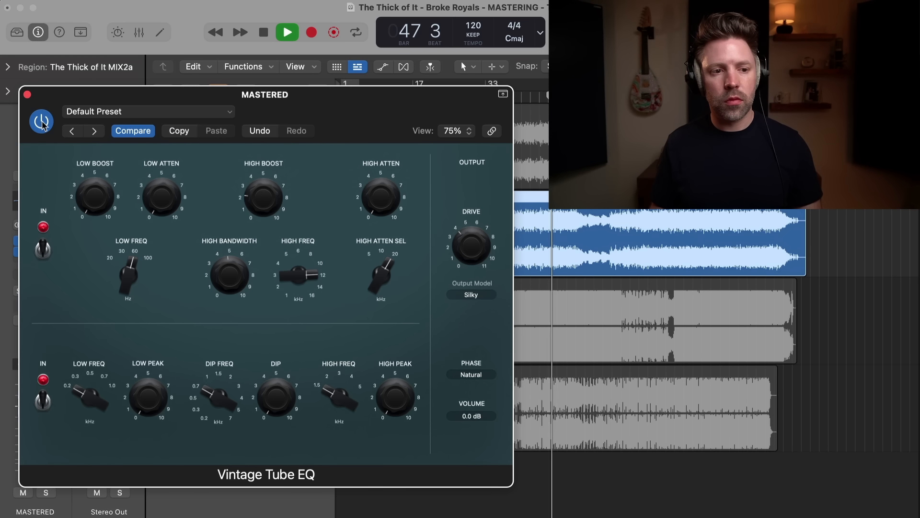
{"action": "left_click", "coordinate": [41, 123]}
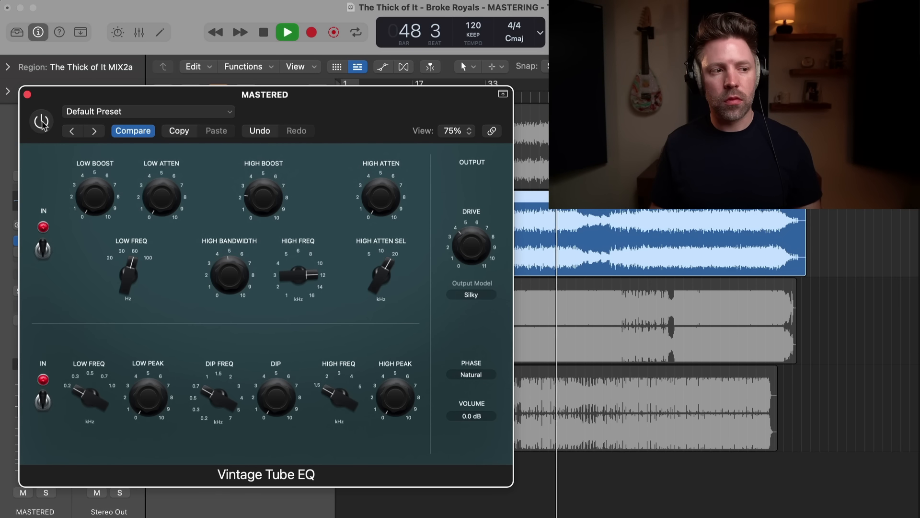
{"action": "left_click", "coordinate": [42, 123]}
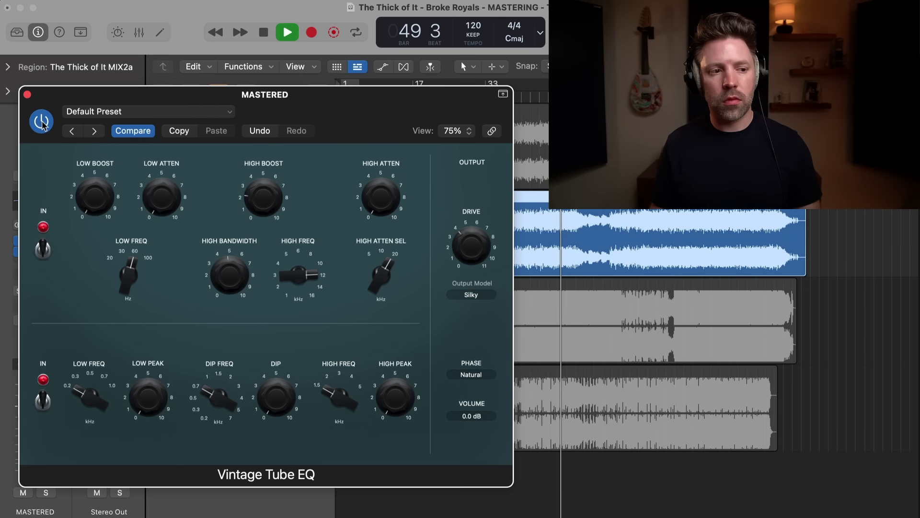
{"action": "key", "text": "space"}
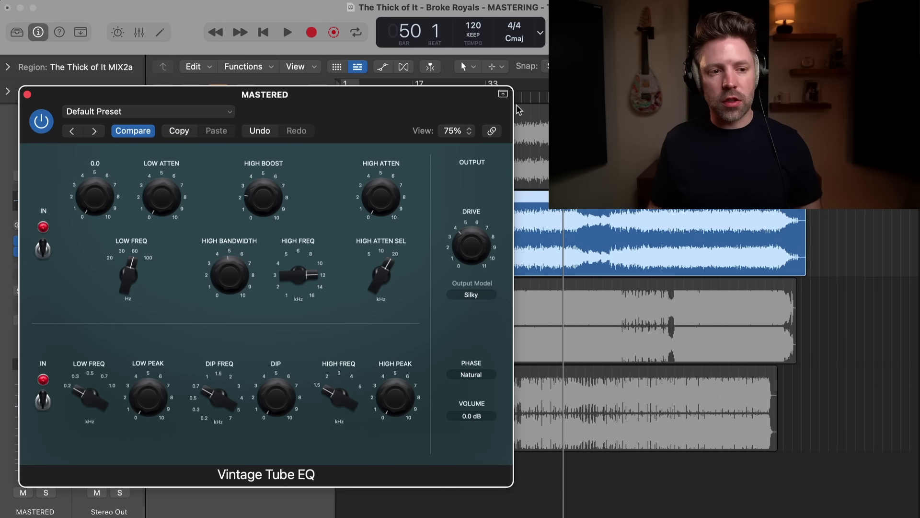
During playback from an earlier bar, exaggerate Low Boost to 6.0 and set Low Freq to 39 Hz, keeping the EQ window clear of the ruler.
{"action": "left_click", "coordinate": [535, 100]}
{"action": "left_click_drag", "start_coordinate": [448, 99], "coordinate": [404, 133]}
{"action": "double_click", "coordinate": [503, 102]}
{"action": "left_click_drag", "start_coordinate": [221, 154], "coordinate": [330, 110]}
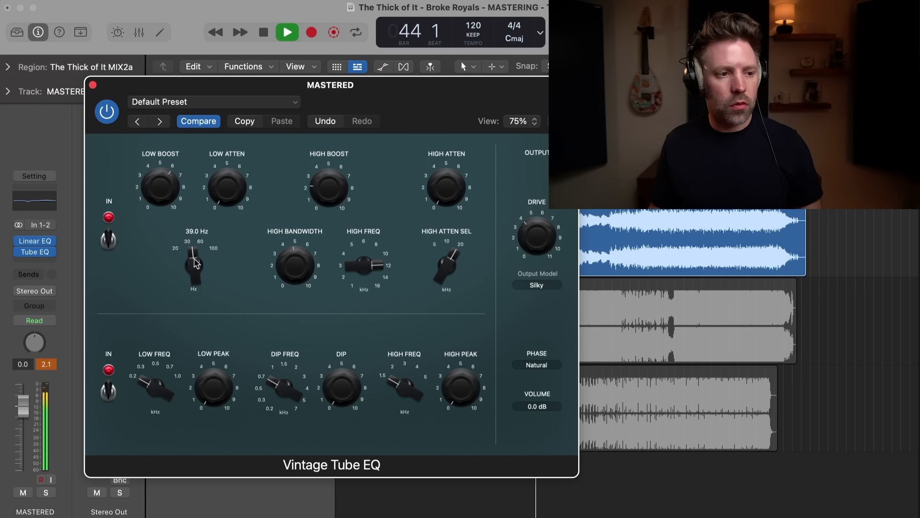
{"action": "left_click_drag", "start_coordinate": [235, 94], "coordinate": [164, 113]}
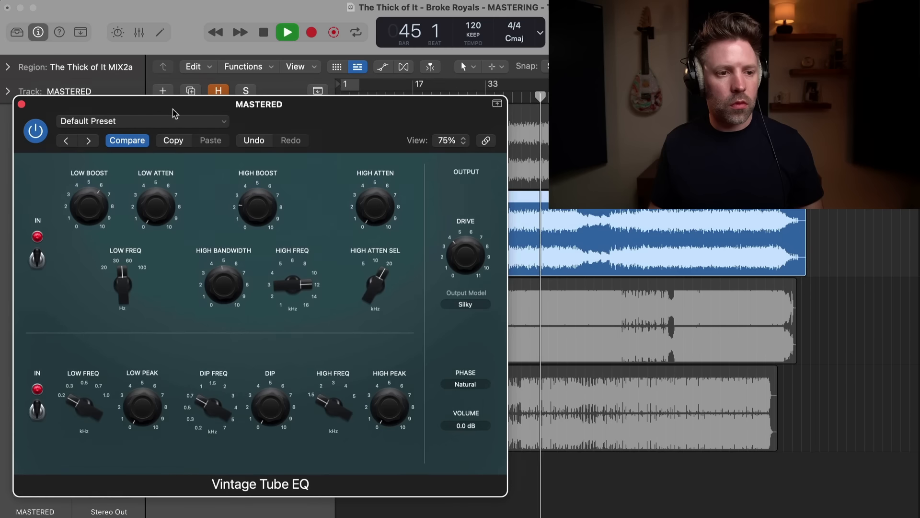
{"action": "key", "text": "space"}
{"action": "left_click", "coordinate": [91, 216]}
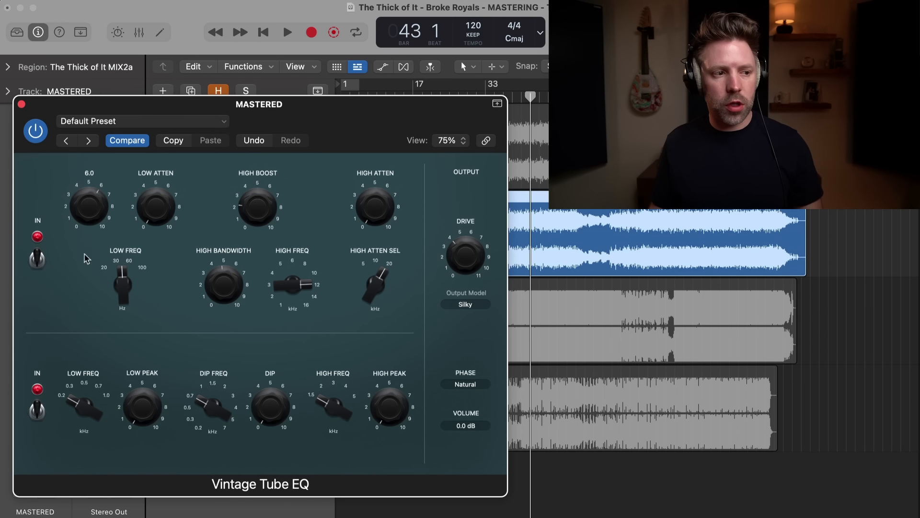
During playback from bar 43, settle Low Boost at about 1.8 and raise Low Atten to about 0.8 by ear.
{"action": "key", "text": "space"}
{"action": "mouse_move", "coordinate": [87, 212]}
{"action": "left_mouse_down"}
{"action": "mouse_move", "coordinate": [90, 187]}
{"action": "mouse_move", "coordinate": [93, 199]}
{"action": "left_mouse_up"}
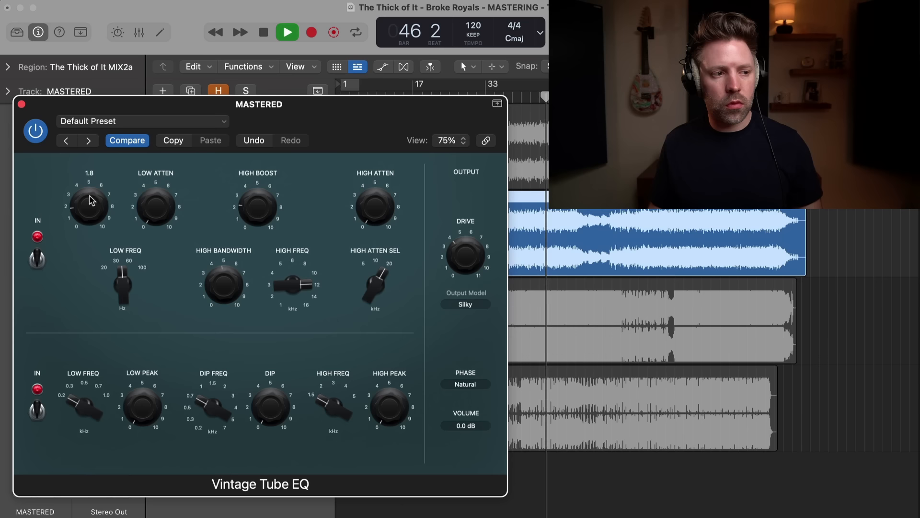
{"action": "left_click_drag", "start_coordinate": [146, 207], "coordinate": [147, 201]}
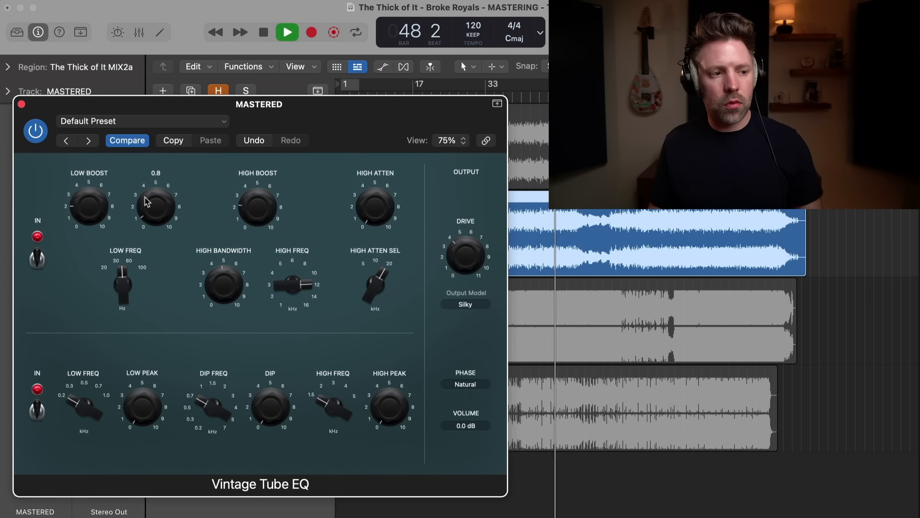
Match the Vintage Tube EQ's level against bypass by setting its output Volume to -0.9 dB, and close its window with the EQ active.
{"action": "left_click", "coordinate": [38, 131]}
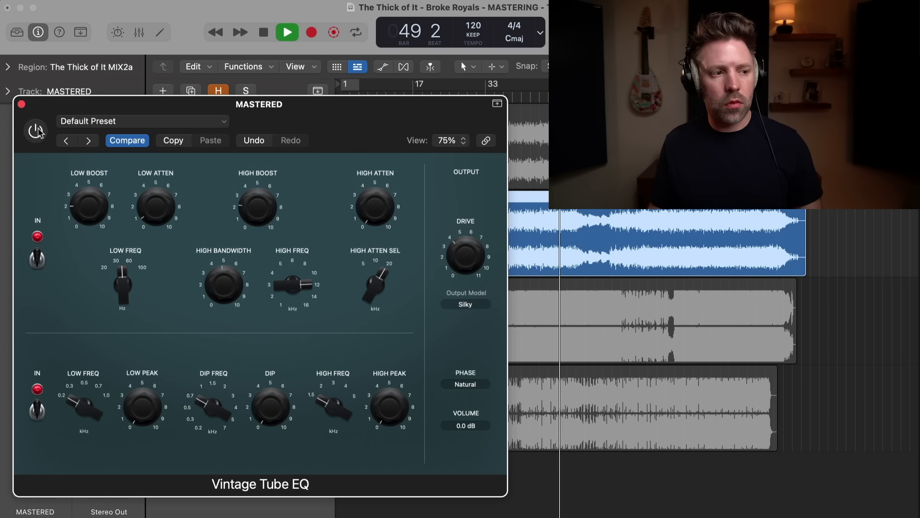
{"action": "left_click", "coordinate": [37, 131]}
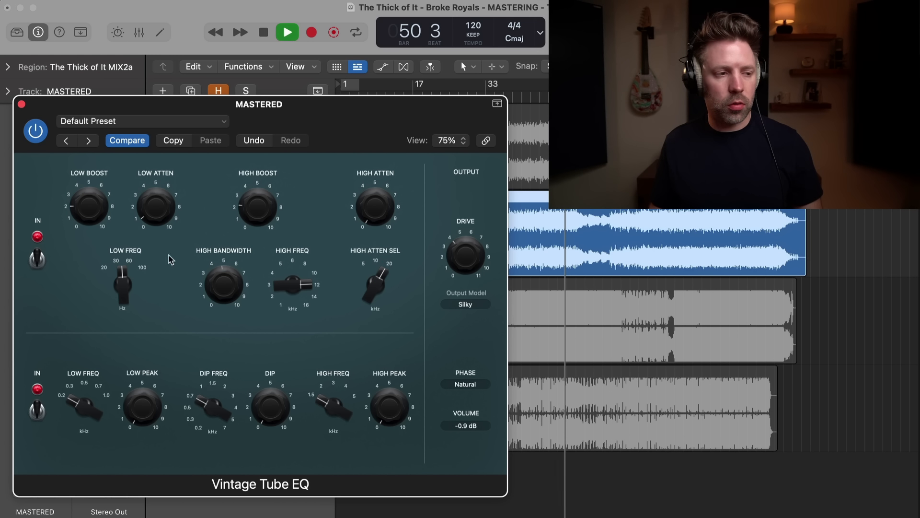
{"action": "left_click", "coordinate": [40, 135]}
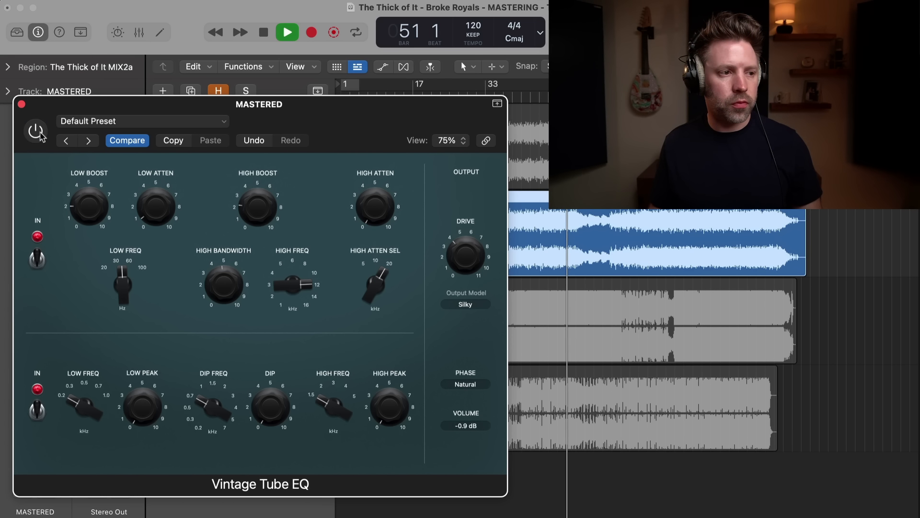
{"action": "left_click", "coordinate": [22, 104]}
{"action": "key", "text": "space"}
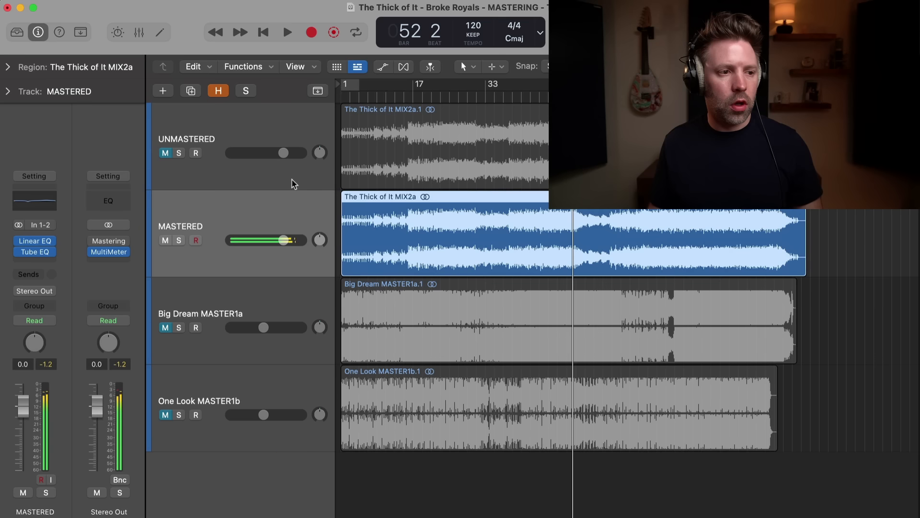
Play from bar 42 and toggle solo on the UNMASTERED track to compare the original mix with the MASTERED track.
{"action": "left_click", "coordinate": [178, 152]}
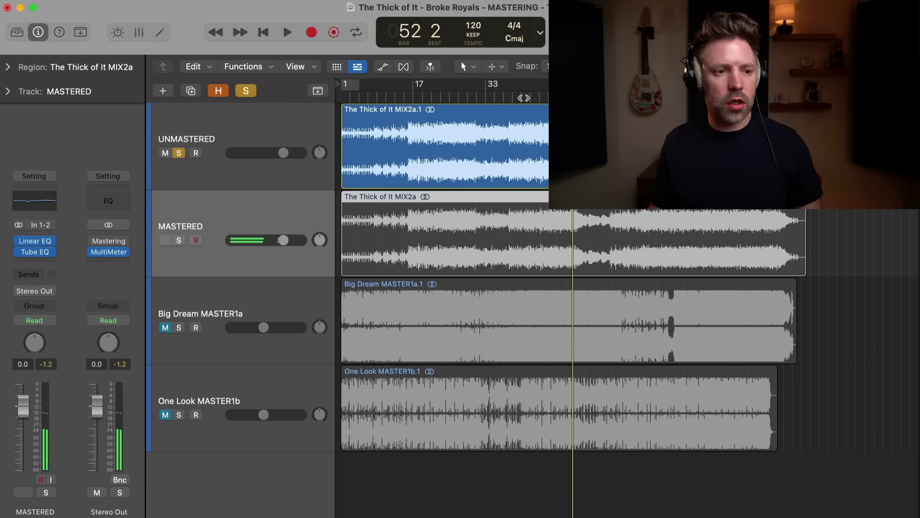
{"action": "key", "text": "space"}
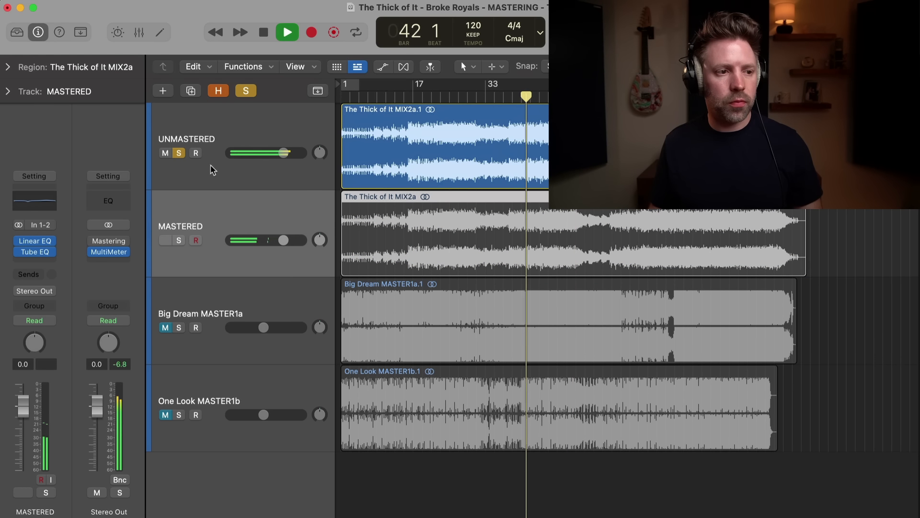
{"action": "left_click", "coordinate": [179, 152]}
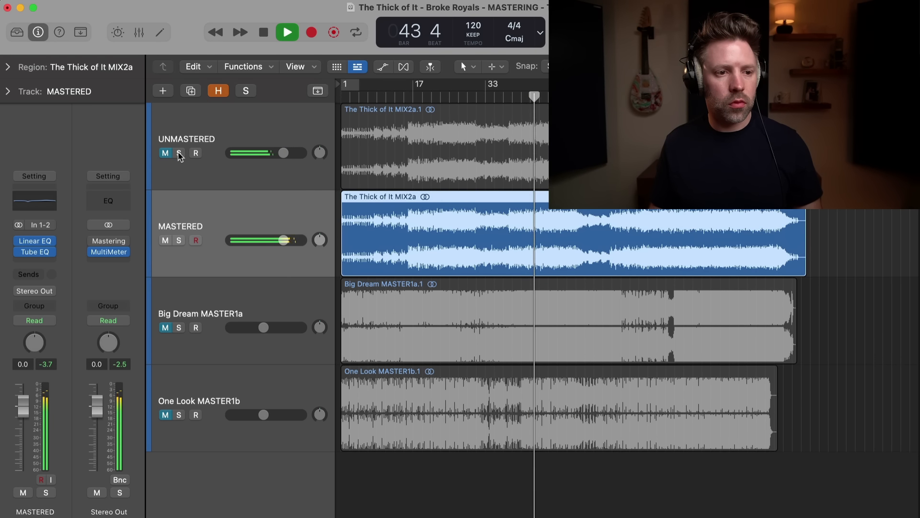
{"action": "left_click", "coordinate": [179, 153]}
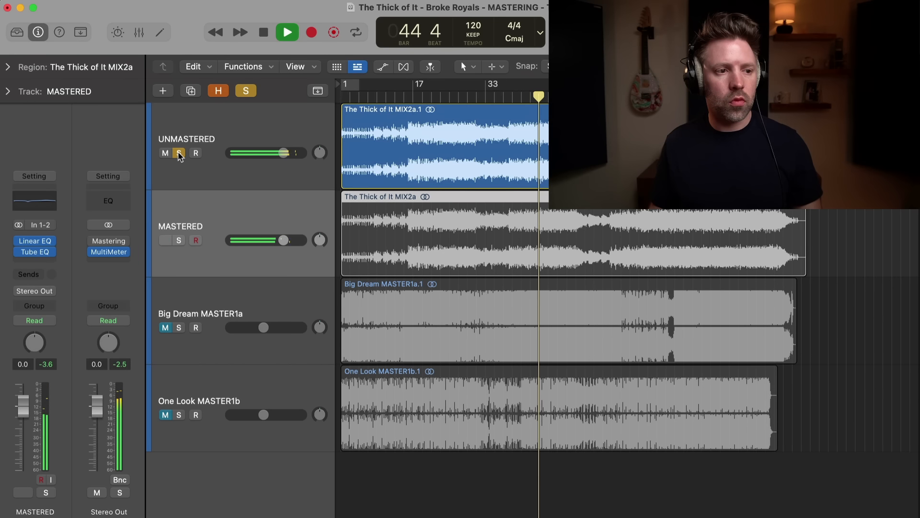
{"action": "left_click", "coordinate": [179, 153]}
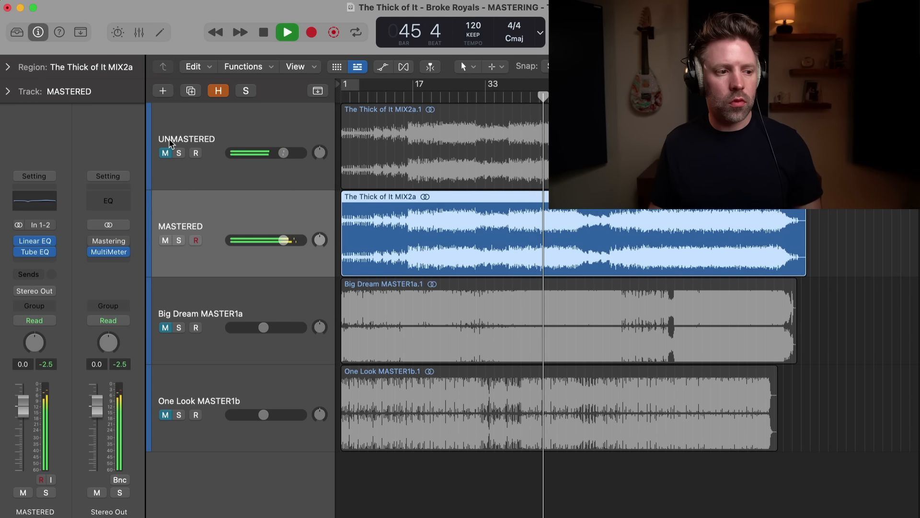
{"action": "left_click", "coordinate": [179, 153]}
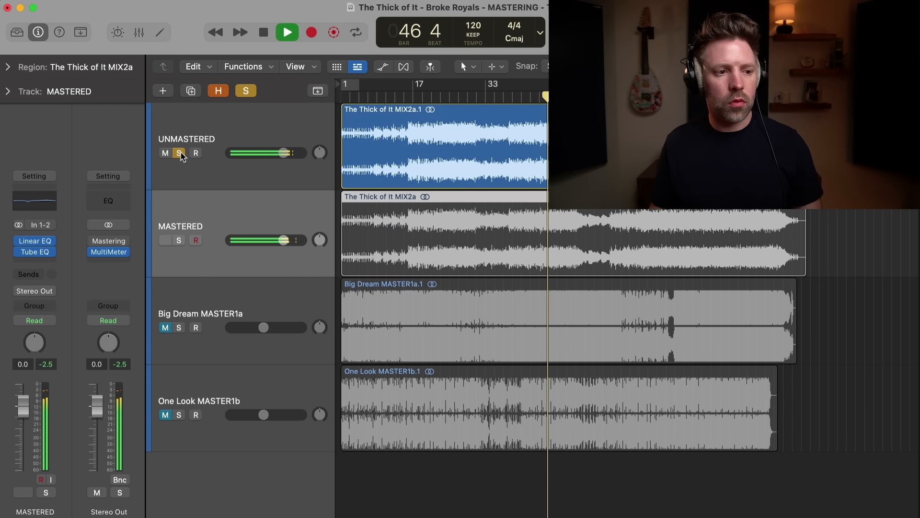
{"action": "left_click", "coordinate": [179, 152]}
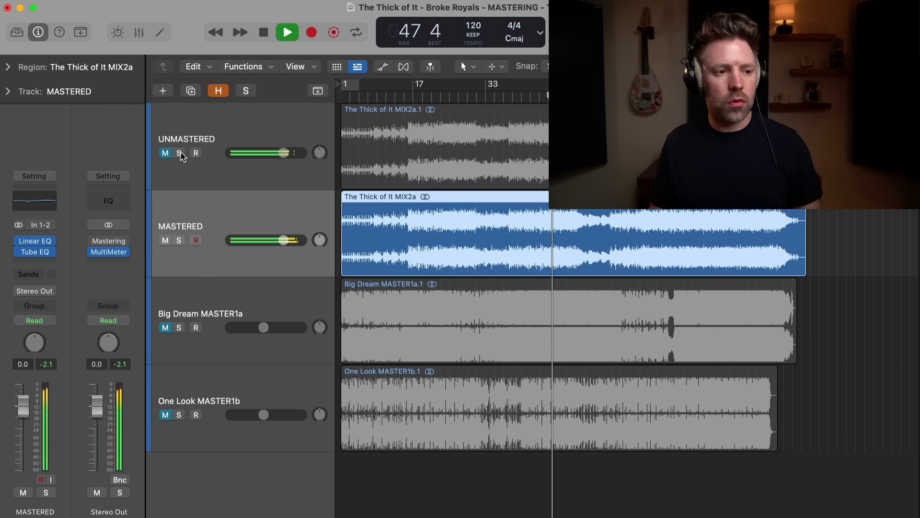
{"action": "key", "text": "space"}
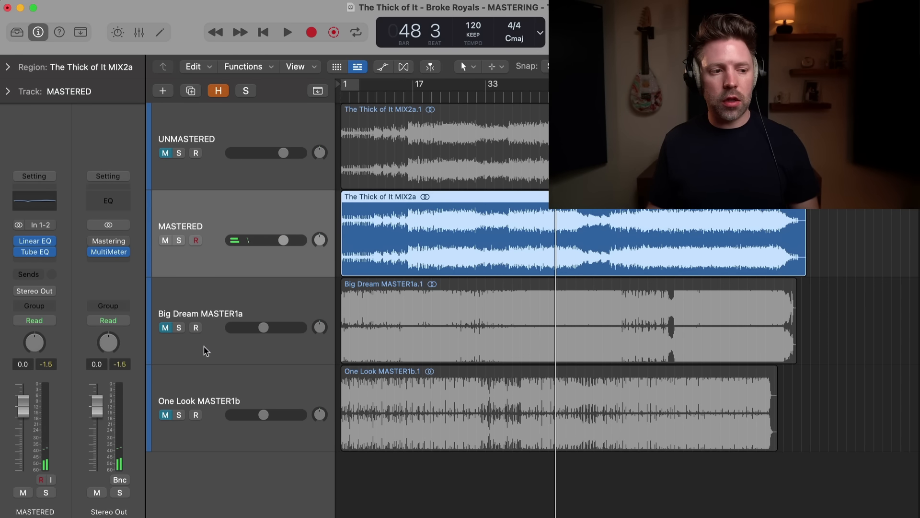
Compare the MASTERED track with the Big Dream and One Look references by toggling their solos during continued playback.
{"action": "left_click", "coordinate": [178, 328]}
{"action": "key", "text": "space"}
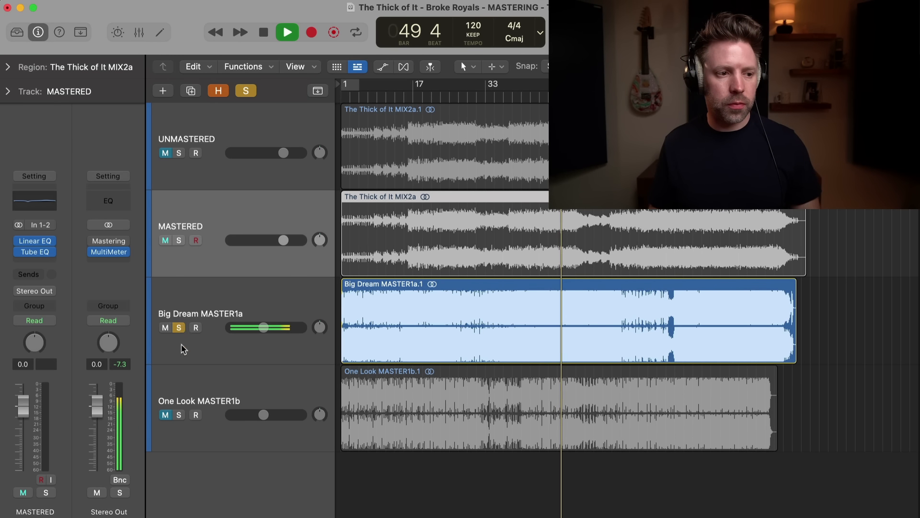
{"action": "left_click", "coordinate": [179, 328]}
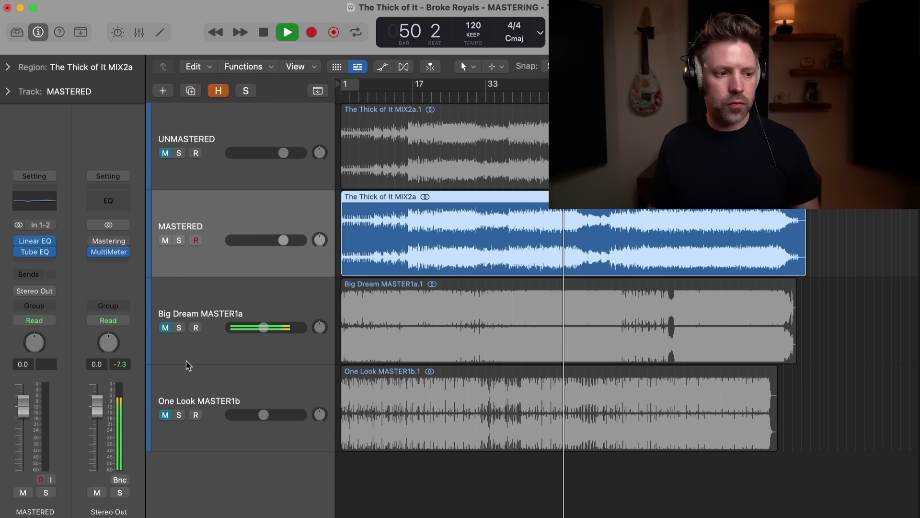
{"action": "left_click", "coordinate": [179, 416]}
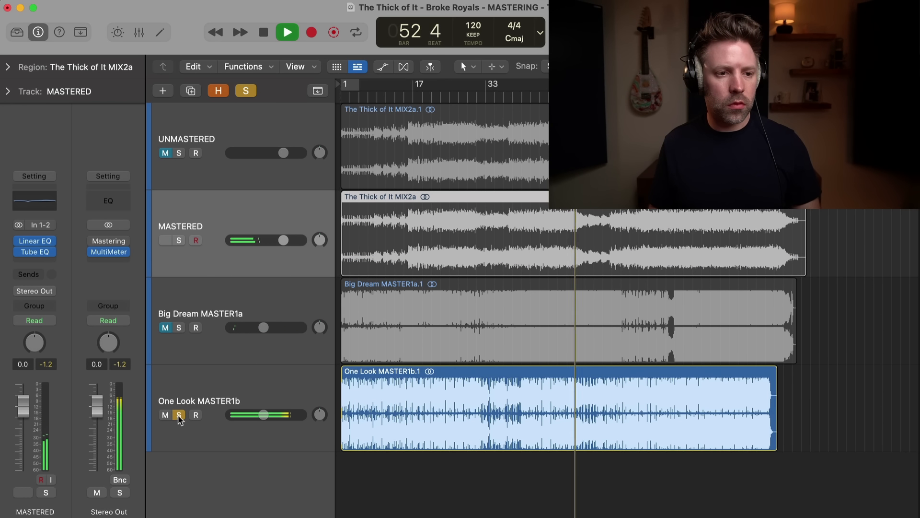
{"action": "left_click", "coordinate": [179, 415]}
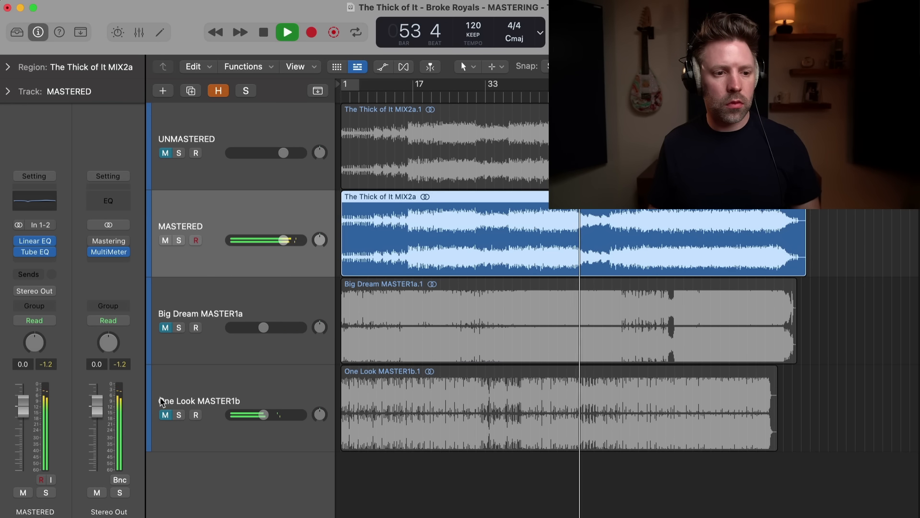
{"action": "left_click", "coordinate": [179, 415]}
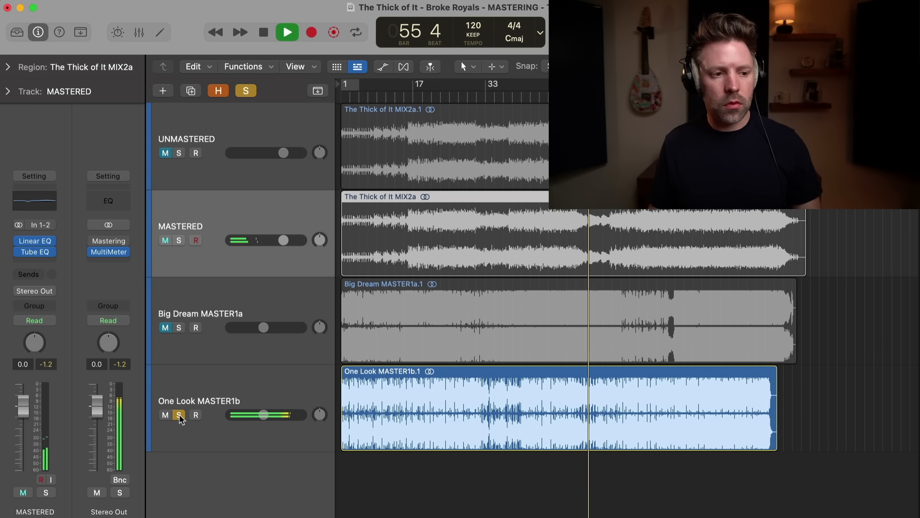
Continue playback near bar 79 and compare the MASTERED track's late section with One Look and Big Dream, leaving both references unsoloed.
{"action": "left_click", "coordinate": [178, 416]}
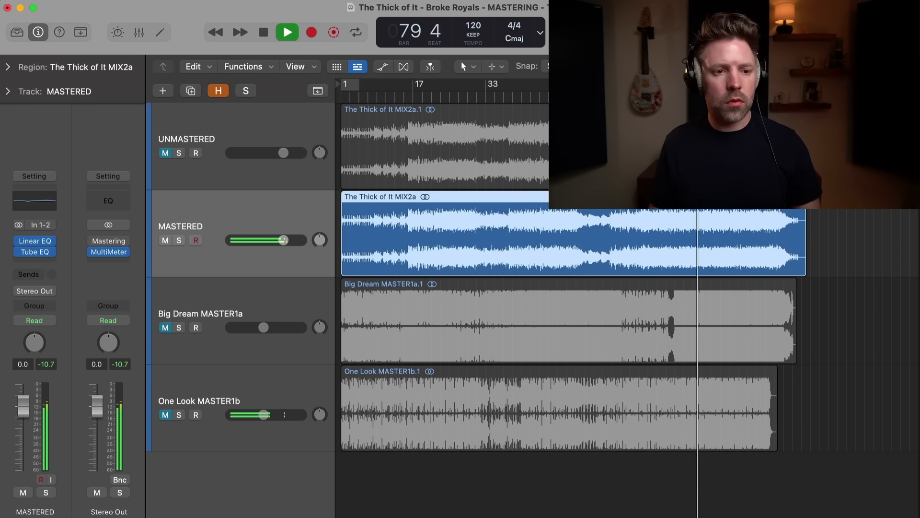
{"action": "left_click", "coordinate": [180, 415]}
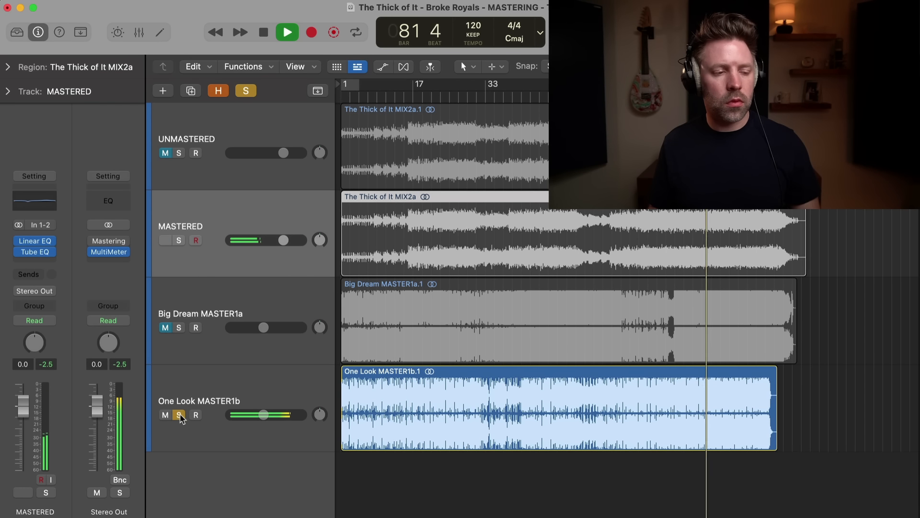
{"action": "left_click", "coordinate": [179, 415]}
{"action": "left_click", "coordinate": [179, 328]}
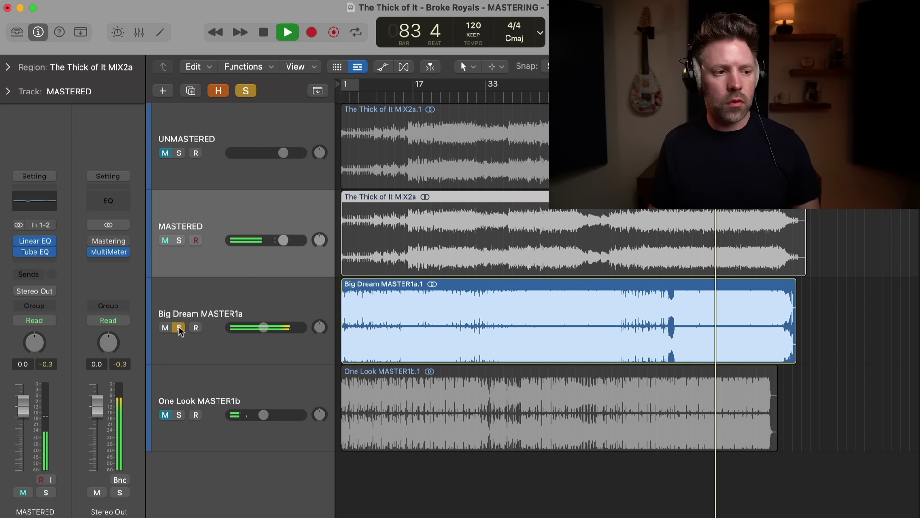
{"action": "left_click", "coordinate": [179, 328]}
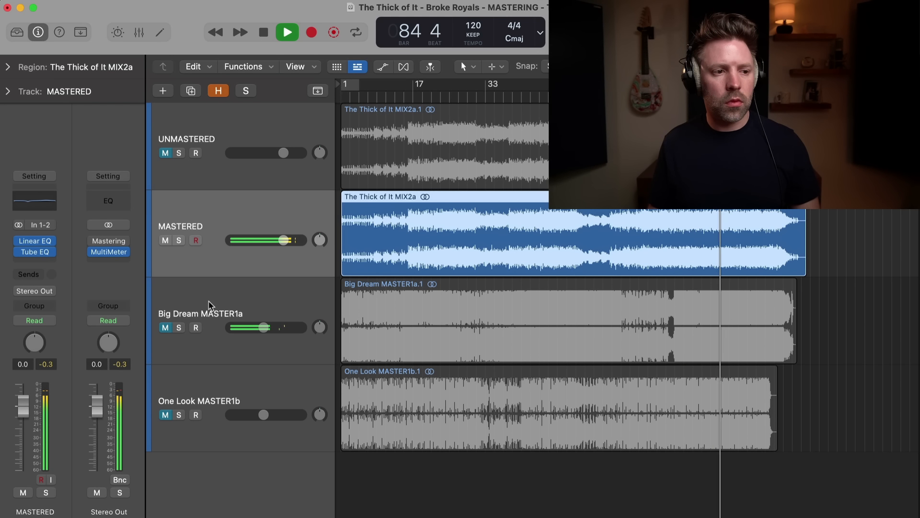
{"action": "key", "text": "space"}
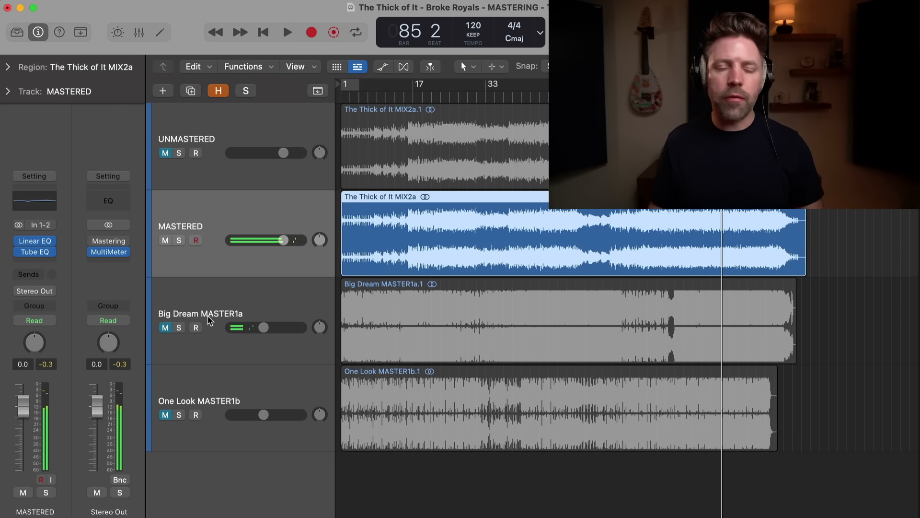
Select the Big Dream and One Look reference tracks in turn, and reselect the MASTERED track.
{"action": "left_click", "coordinate": [217, 312]}
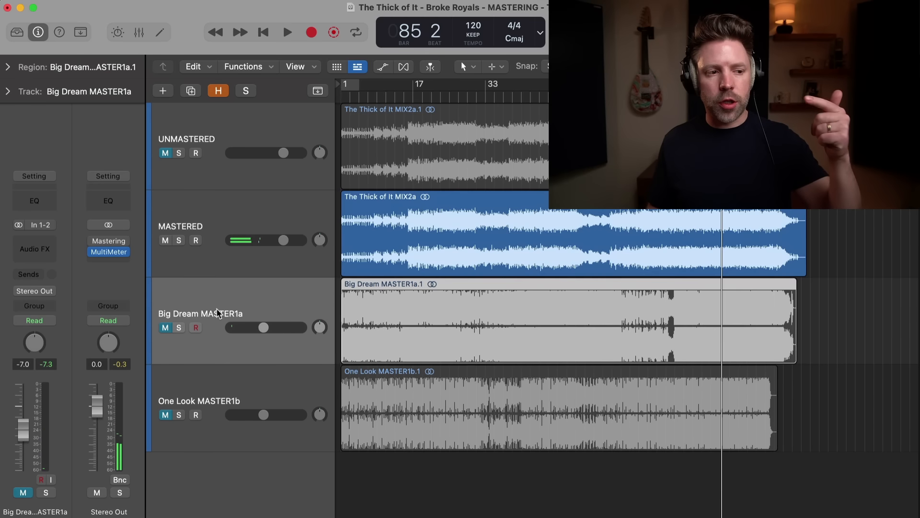
{"action": "left_click", "coordinate": [218, 378]}
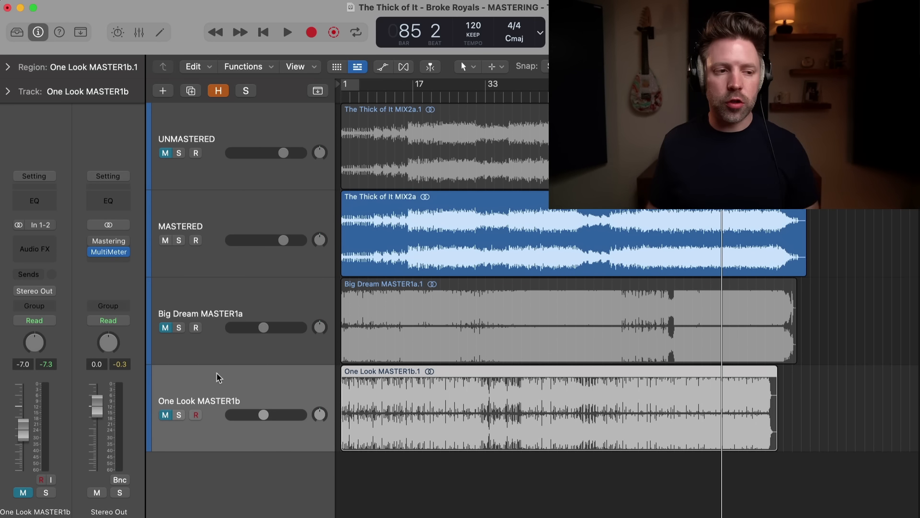
{"action": "left_click", "coordinate": [216, 206]}
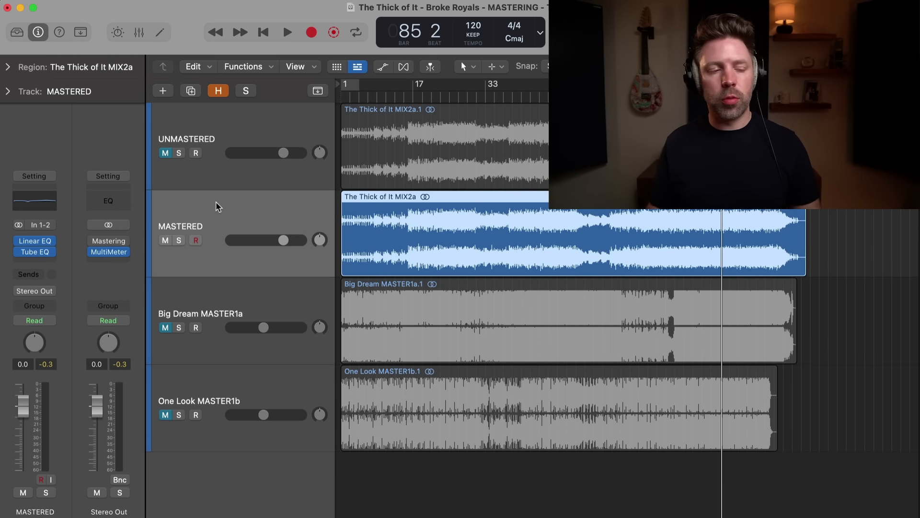
Select the Big Dream reference, reselect the MASTERED track, and add a dual mono Compressor after its Vintage Tube EQ.
{"action": "mouse_move", "coordinate": [55, 257]}
{"action": "left_click", "coordinate": [272, 301]}
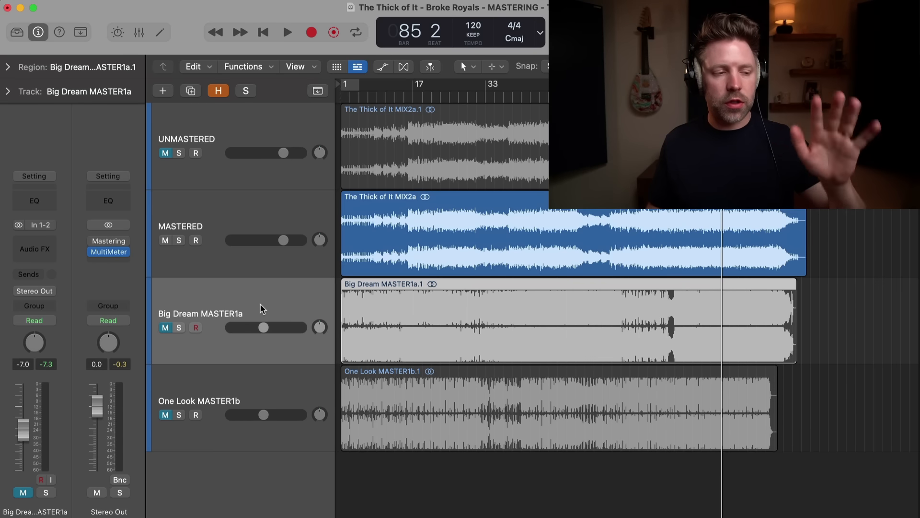
{"action": "left_click", "coordinate": [211, 219]}
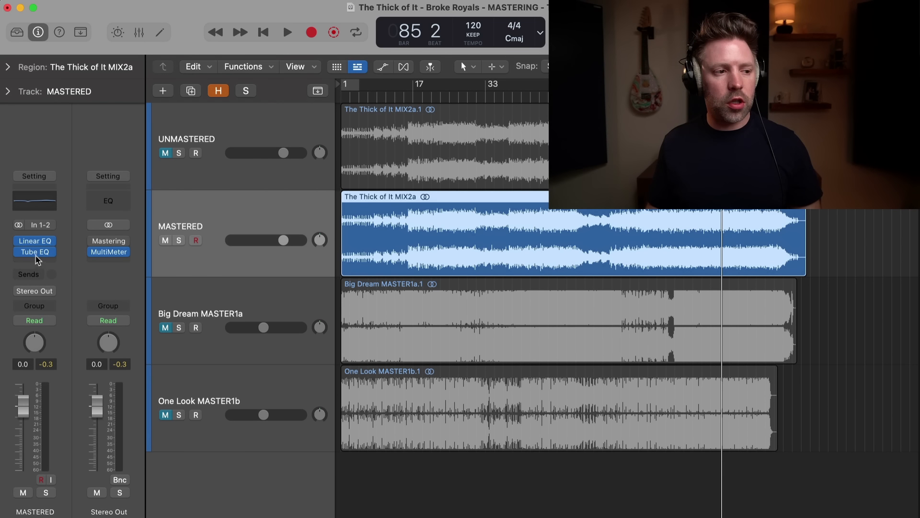
{"action": "left_click", "coordinate": [37, 262]}
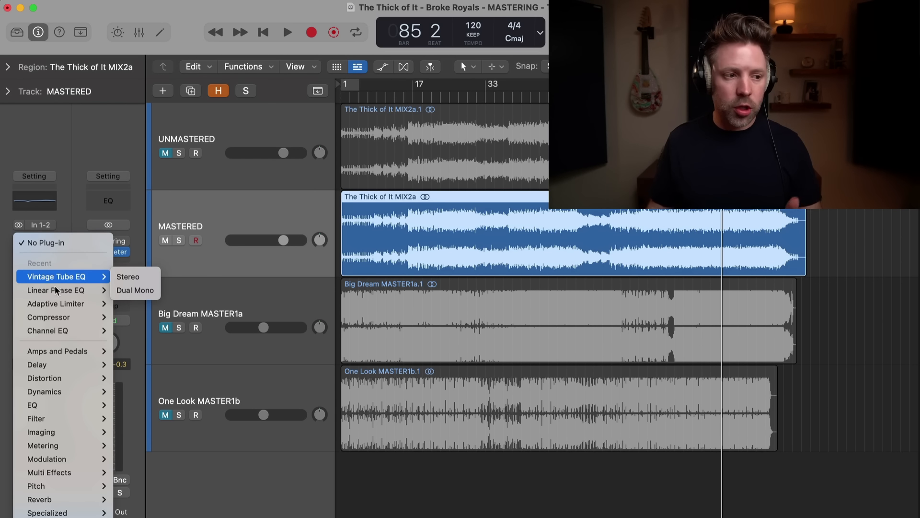
{"action": "mouse_move", "coordinate": [58, 391]}
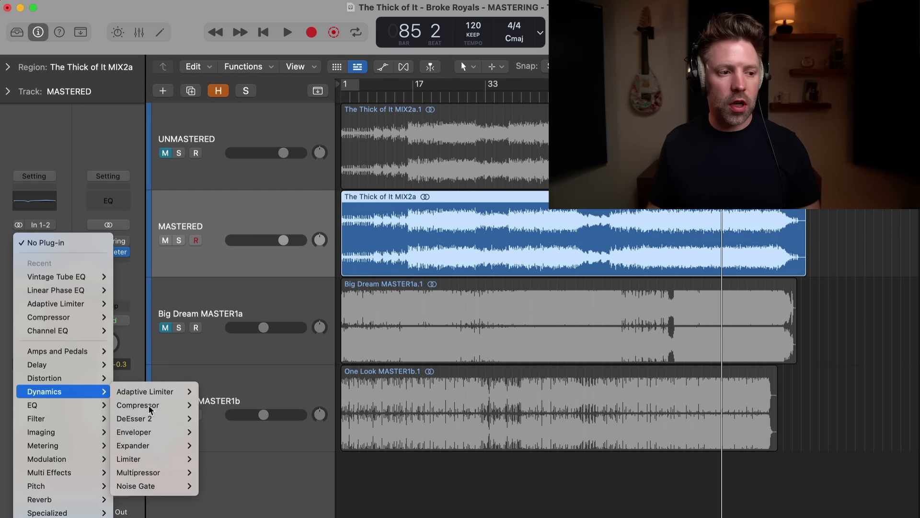
{"action": "mouse_move", "coordinate": [156, 408]}
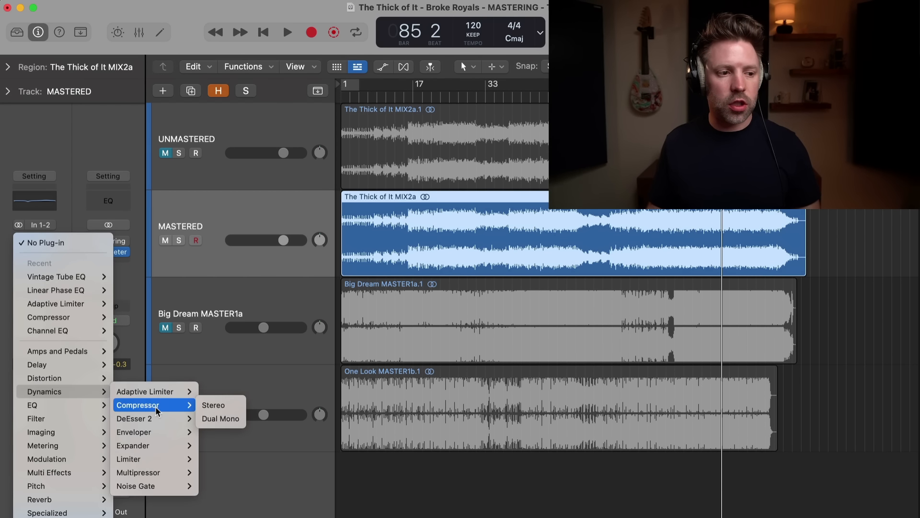
{"action": "left_click", "coordinate": [233, 419]}
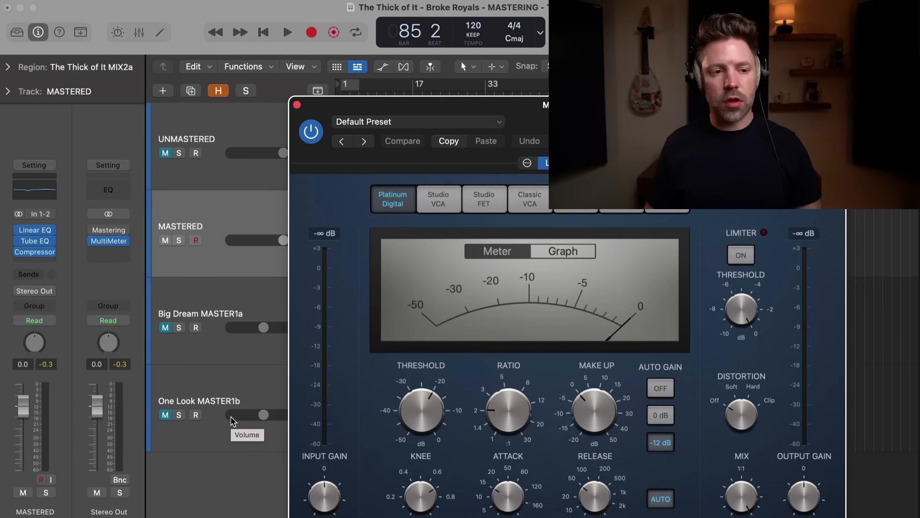
{"action": "left_click_drag", "start_coordinate": [597, 128], "coordinate": [388, 75]}
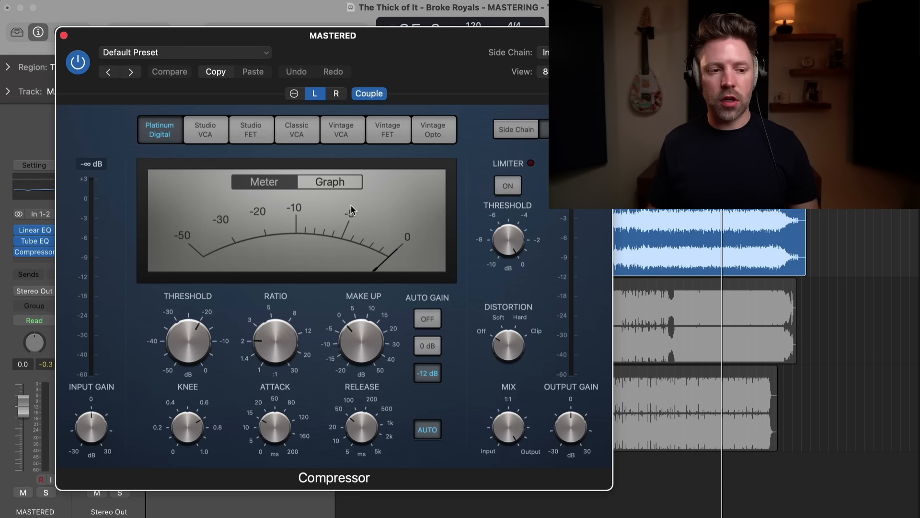
Turn off the Compressor's auto gain and switch its model to Vintage VCA.
{"action": "left_click", "coordinate": [434, 320]}
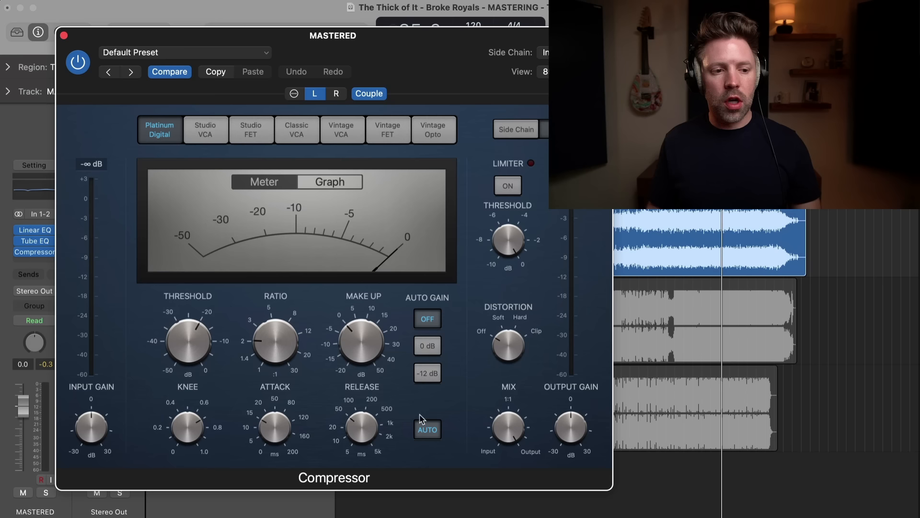
{"action": "left_click_drag", "start_coordinate": [447, 62], "coordinate": [434, 82]}
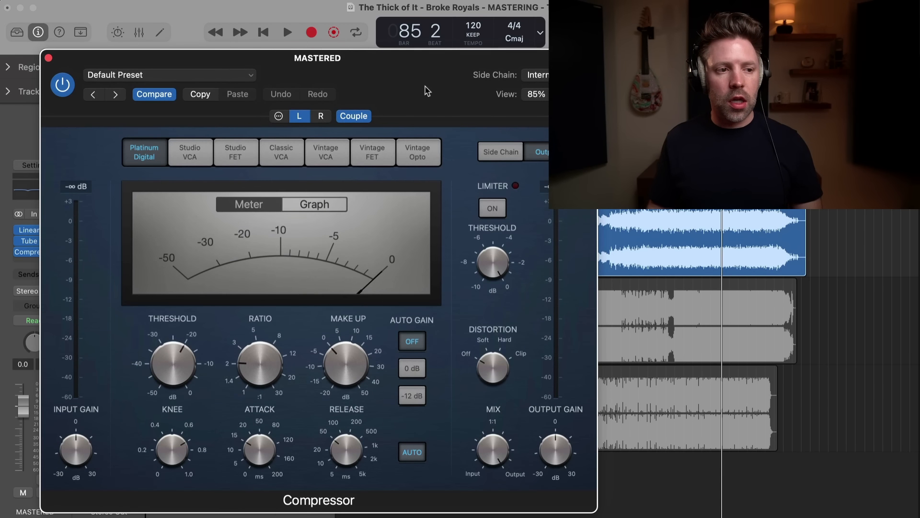
{"action": "left_click_drag", "start_coordinate": [317, 67], "coordinate": [309, 59]}
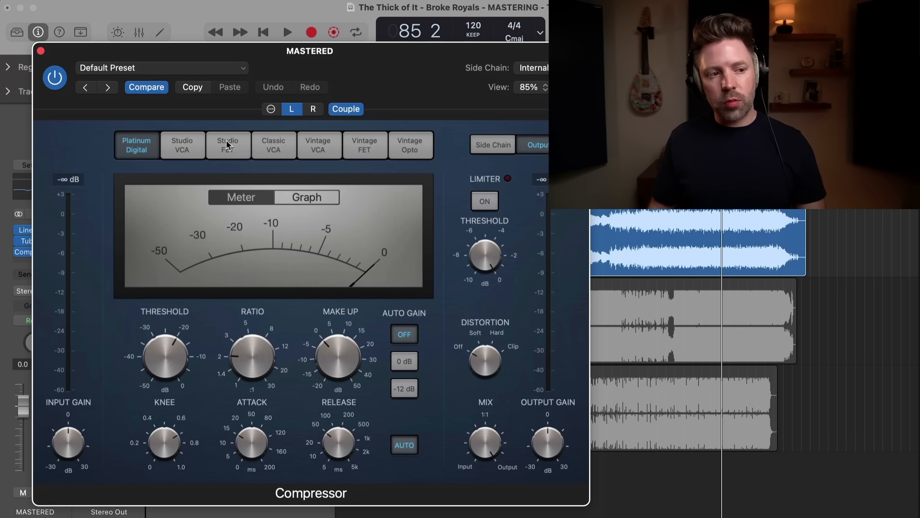
{"action": "left_click", "coordinate": [316, 149]}
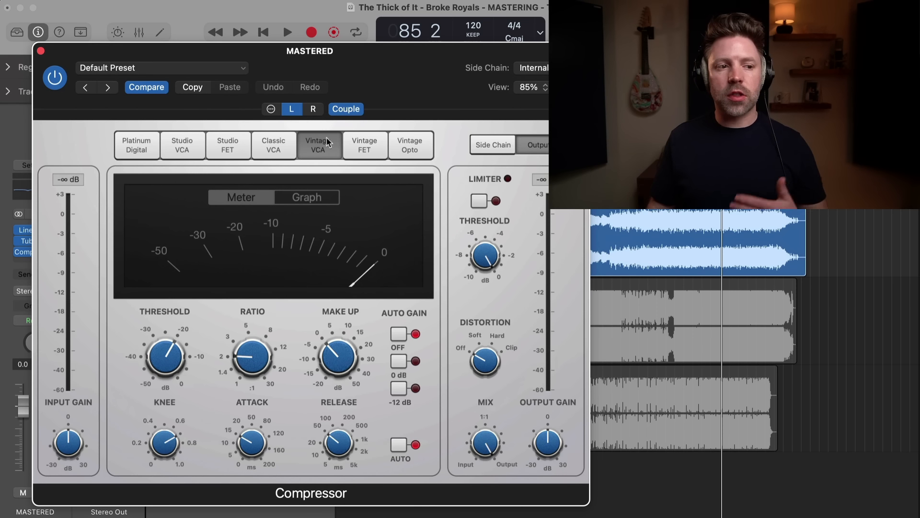
{"action": "left_click_drag", "start_coordinate": [363, 83], "coordinate": [350, 69]}
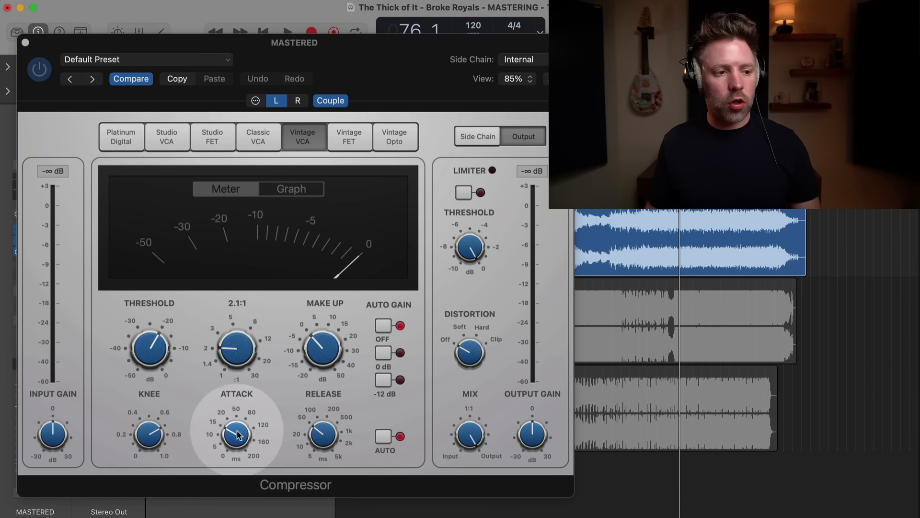
Set the Compressor's attack to 44 ms and its release to 110 ms, keeping a gentle 2.1:1 ratio.
{"action": "mouse_move", "coordinate": [238, 431]}
{"action": "left_mouse_down"}
{"action": "mouse_move", "coordinate": [241, 423]}
{"action": "mouse_move", "coordinate": [230, 433]}
{"action": "left_mouse_up"}
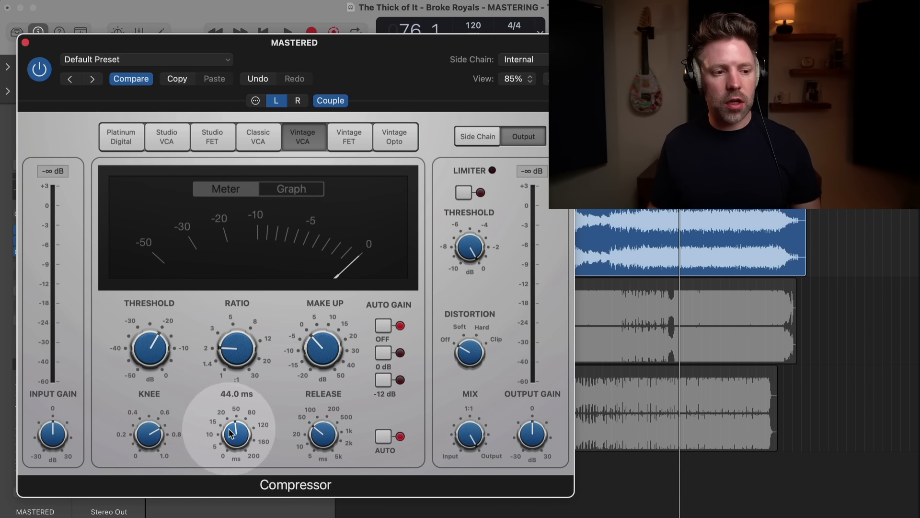
{"action": "mouse_move", "coordinate": [327, 437]}
{"action": "left_mouse_down"}
{"action": "mouse_move", "coordinate": [319, 435]}
{"action": "mouse_move", "coordinate": [329, 428]}
{"action": "left_mouse_up"}
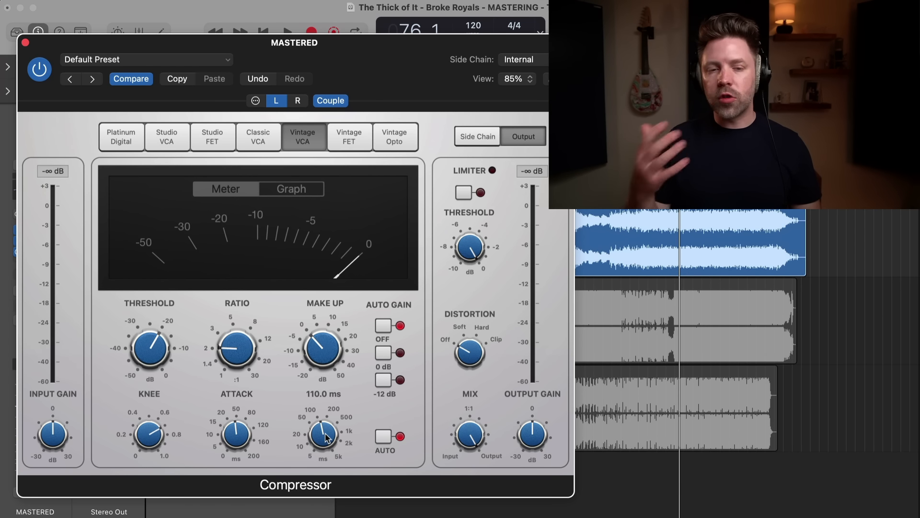
{"action": "left_click_drag", "start_coordinate": [224, 356], "coordinate": [222, 358]}
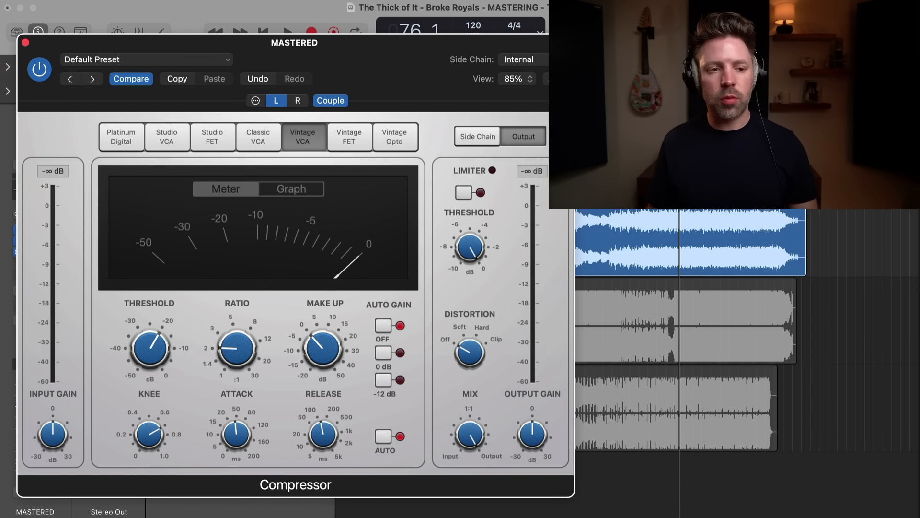
Play the late section, set the Compressor's threshold to -19.5 dB, and compare the sound with the Compressor bypassed and active.
{"action": "left_click", "coordinate": [652, 89]}
{"action": "left_click_drag", "start_coordinate": [157, 346], "coordinate": [158, 357]}
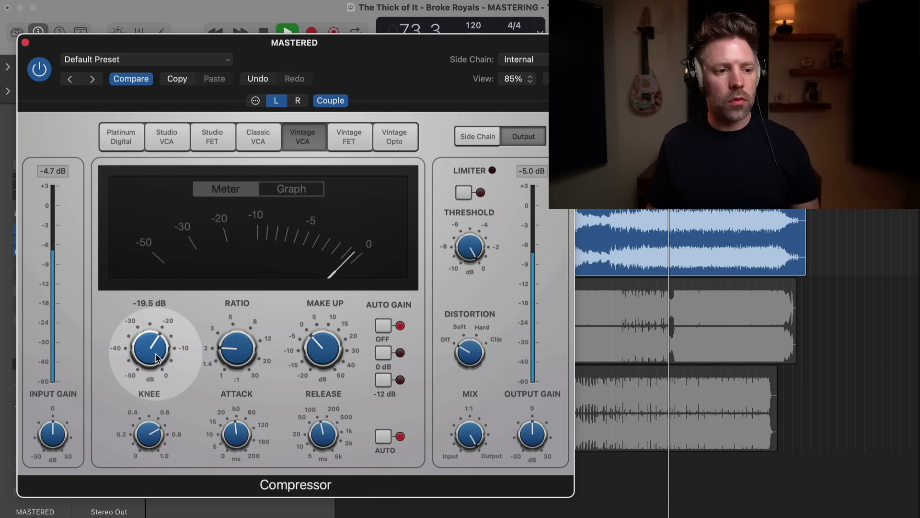
{"action": "left_click", "coordinate": [40, 73]}
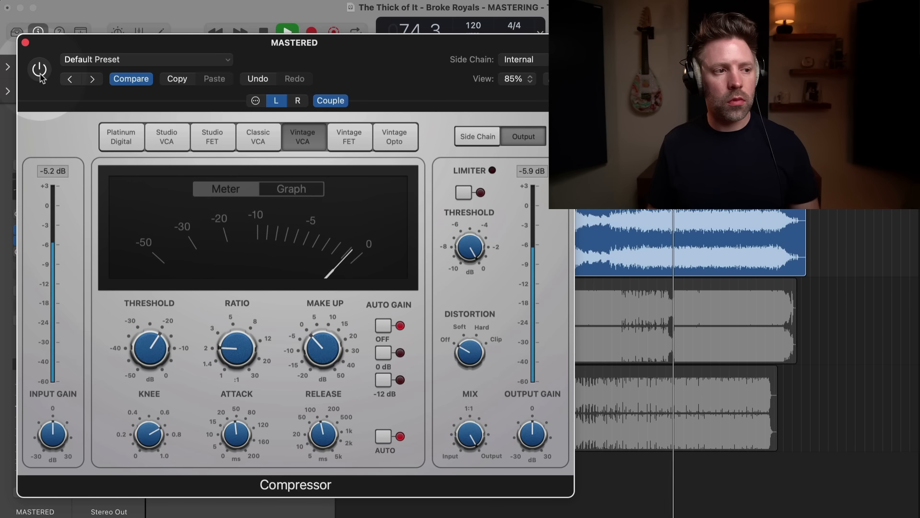
{"action": "left_click", "coordinate": [39, 73]}
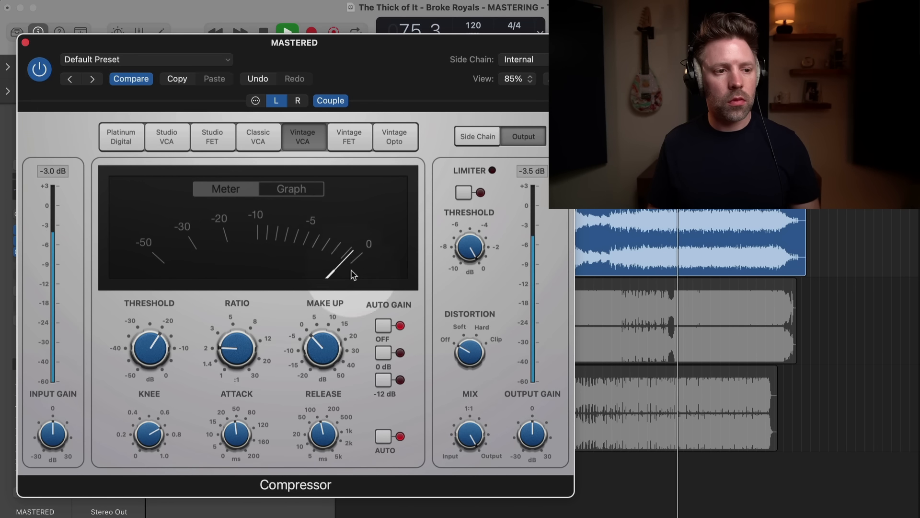
Raise the Compressor's make-up gain to 1.0 dB, check it against bypass during playback, and stop.
{"action": "left_click", "coordinate": [325, 345]}
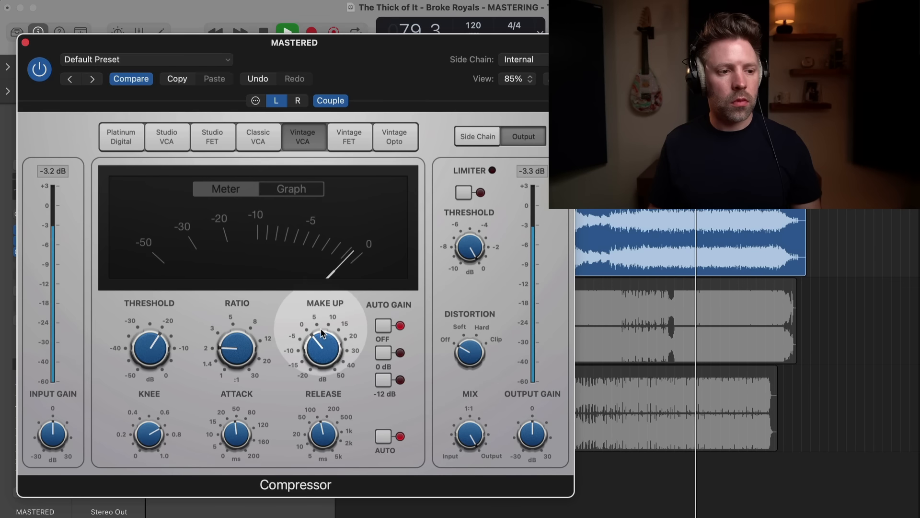
{"action": "mouse_move", "coordinate": [322, 331]}
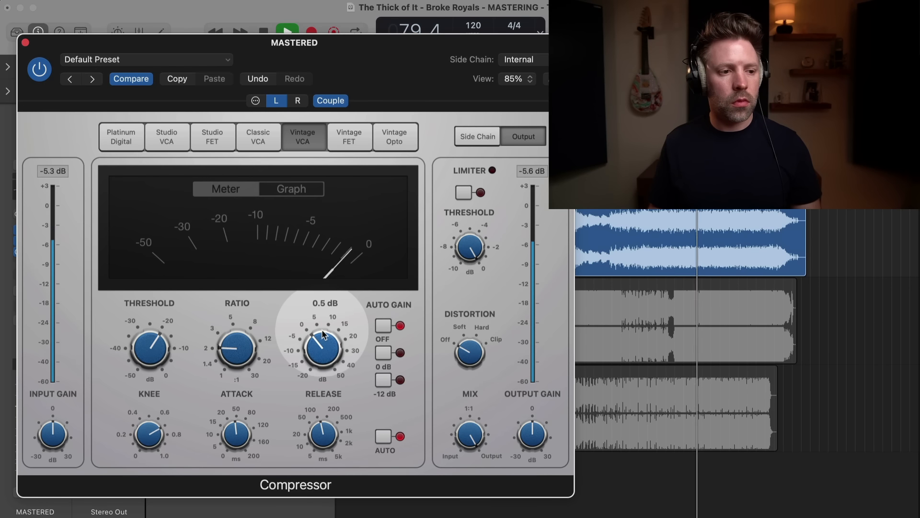
{"action": "left_click", "coordinate": [47, 74]}
{"action": "left_click", "coordinate": [41, 70]}
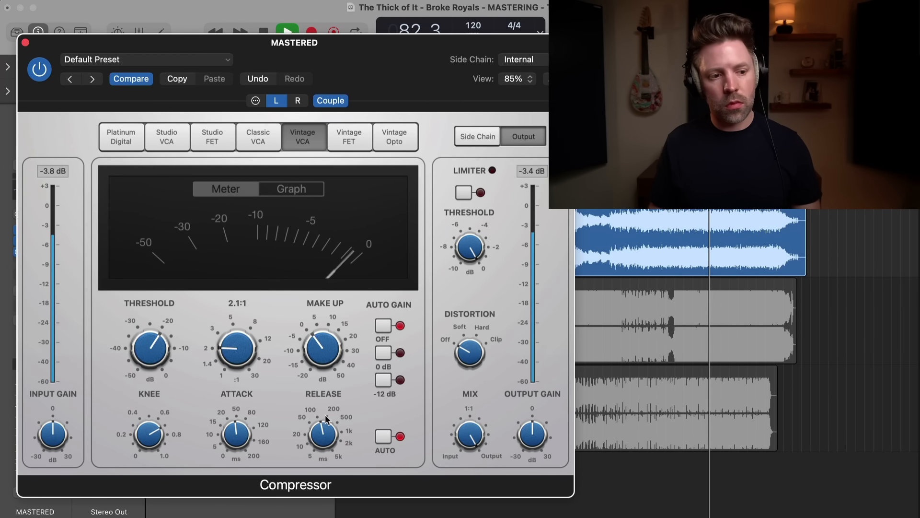
{"action": "mouse_move", "coordinate": [329, 423]}
{"action": "key", "text": "space"}
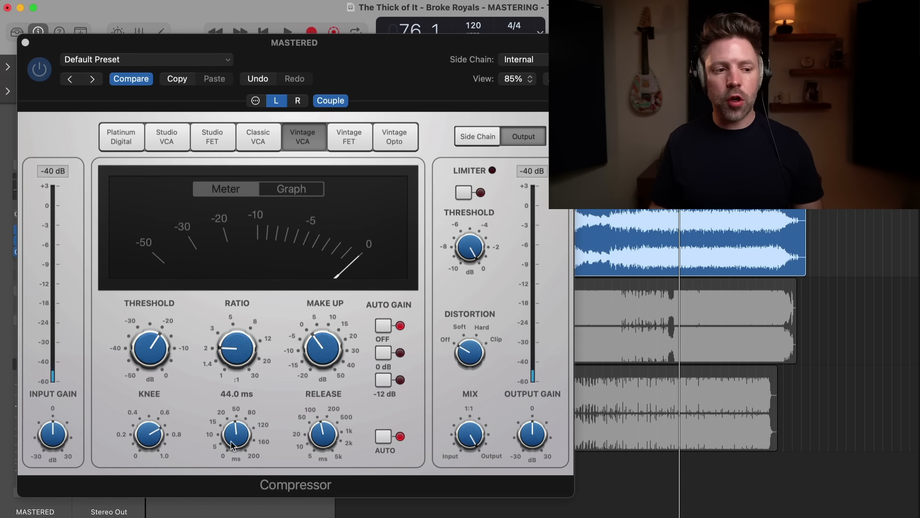
Revisit the attack setting, replay from bar 76 while toggling the Compressor's bypass to judge its effect, and stop playback.
{"action": "left_click_drag", "start_coordinate": [231, 445], "coordinate": [246, 405]}
{"action": "key", "text": "space"}
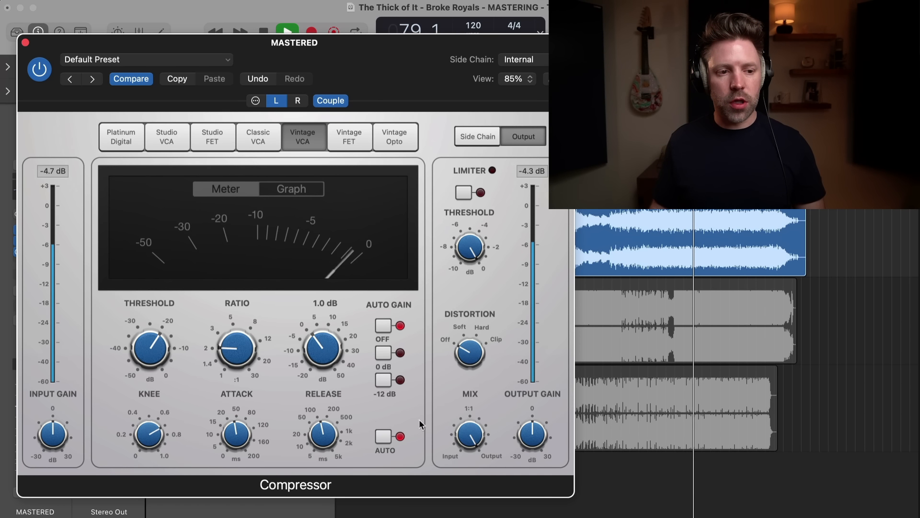
{"action": "left_click", "coordinate": [37, 72]}
{"action": "left_click", "coordinate": [37, 72]}
{"action": "left_click", "coordinate": [37, 73]}
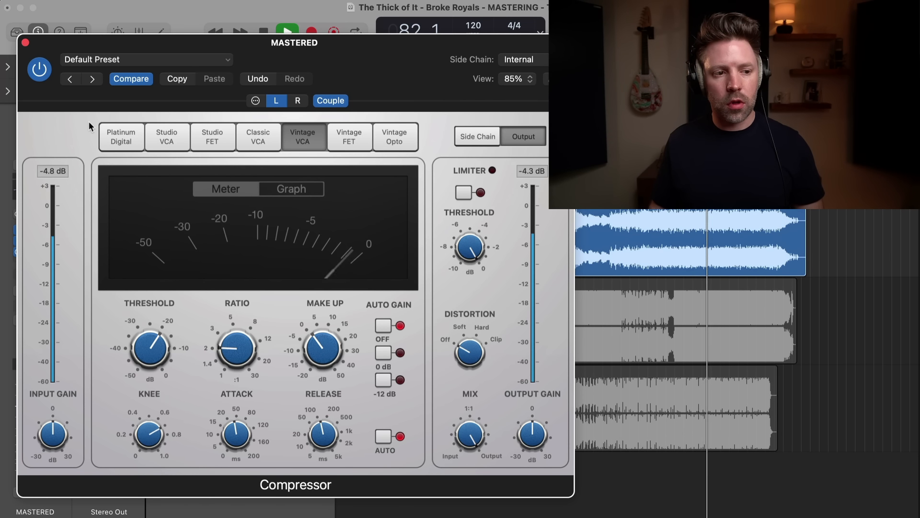
{"action": "key", "text": "space"}
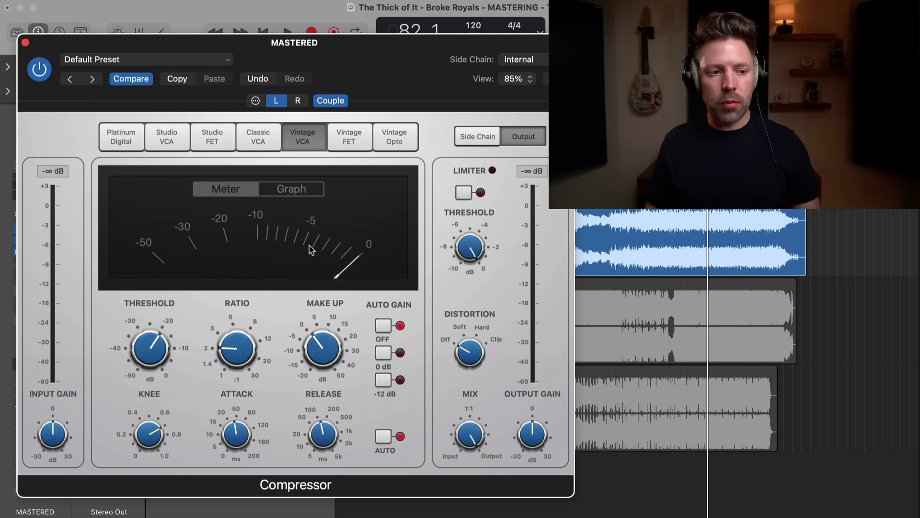
Compare the Compressor's Off and Soft distortion during playback, trim its output gain to match, and leave distortion on Soft.
{"action": "mouse_move", "coordinate": [320, 366]}
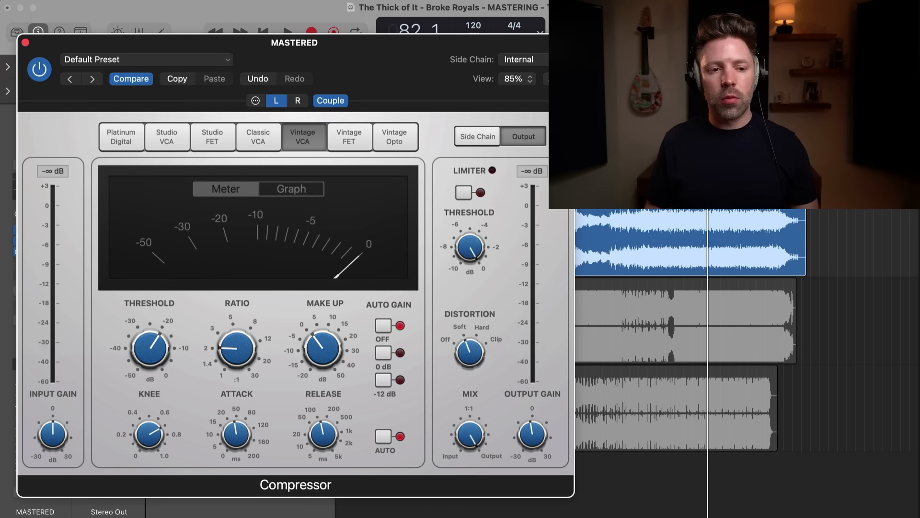
{"action": "key", "text": "space"}
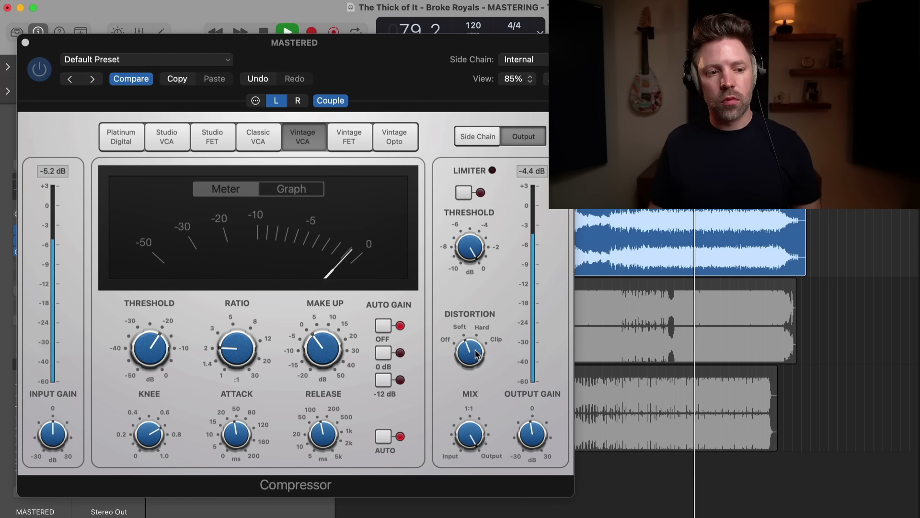
{"action": "left_click_drag", "start_coordinate": [472, 354], "coordinate": [472, 370]}
{"action": "left_click_drag", "start_coordinate": [531, 436], "coordinate": [532, 435]}
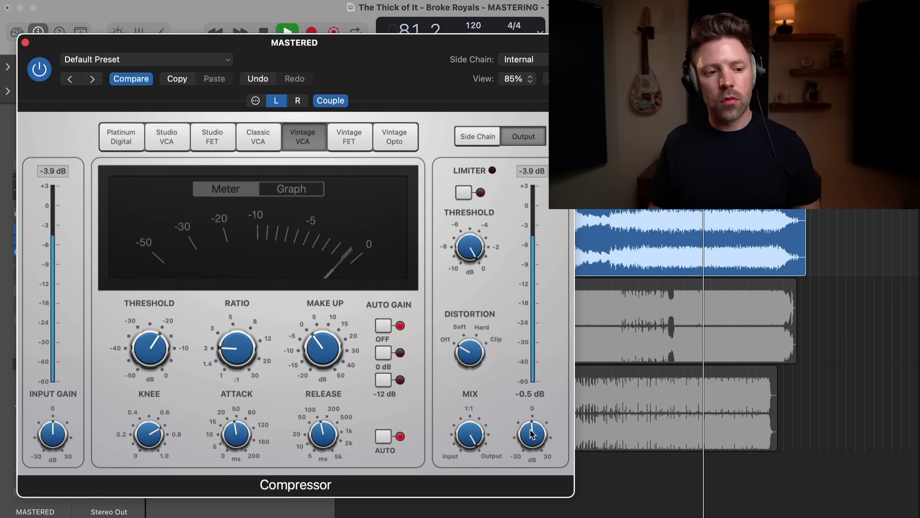
{"action": "left_click_drag", "start_coordinate": [531, 434], "coordinate": [532, 429]}
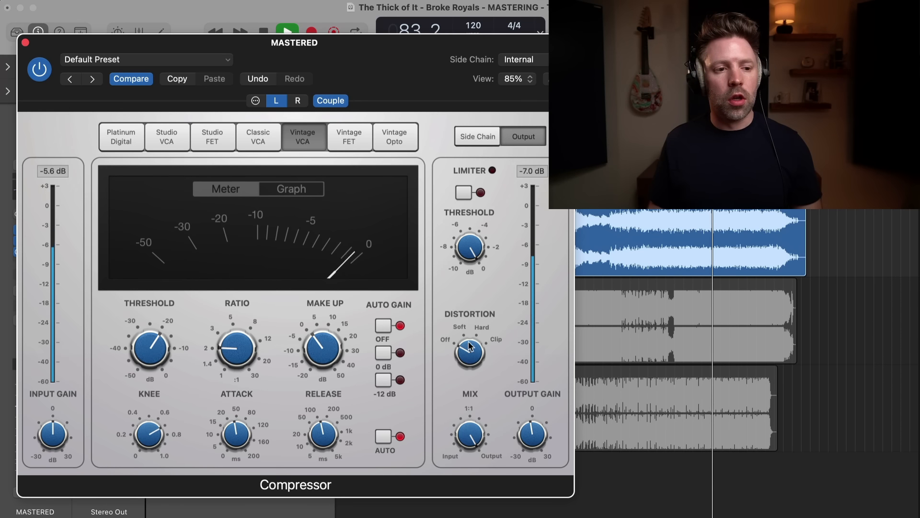
{"action": "left_click", "coordinate": [697, 91]}
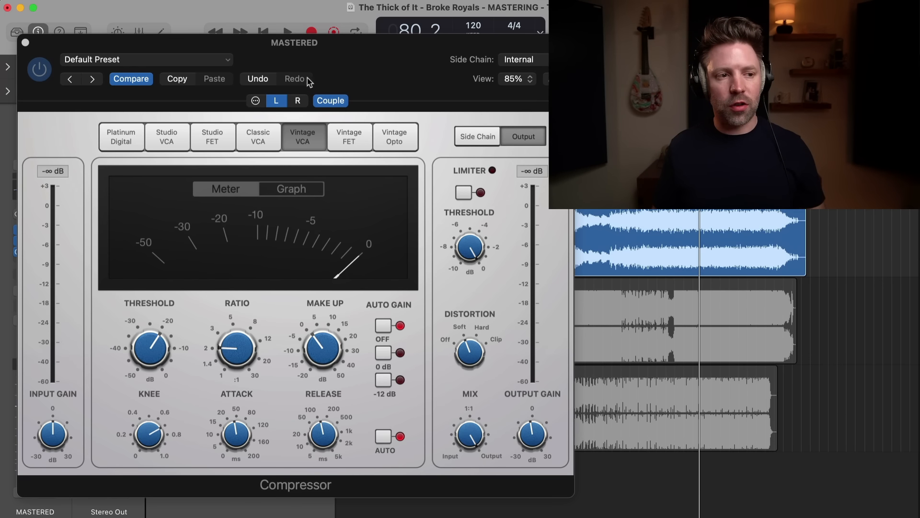
Close the Compressor, play from around bar 75, and compare the UNMASTERED track with MASTERED by toggling its solo, stopping playback at the end.
{"action": "left_click", "coordinate": [24, 43]}
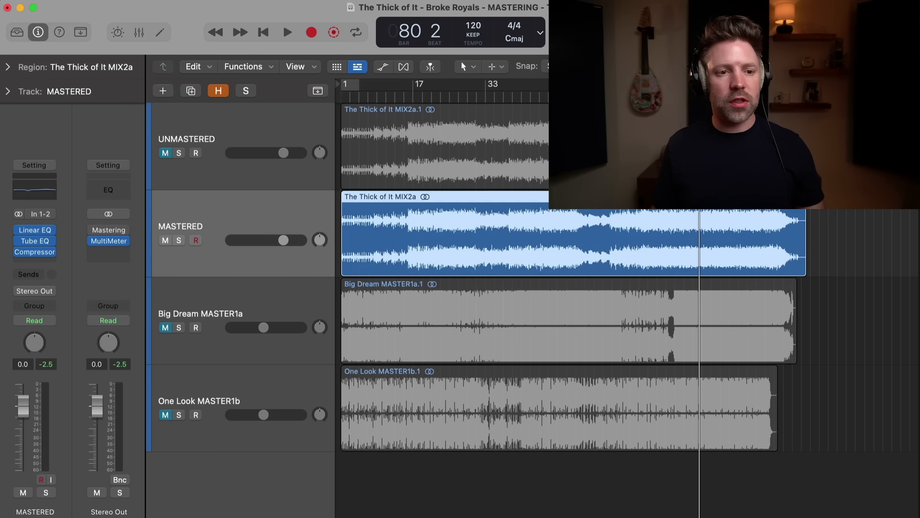
{"action": "left_click", "coordinate": [679, 98]}
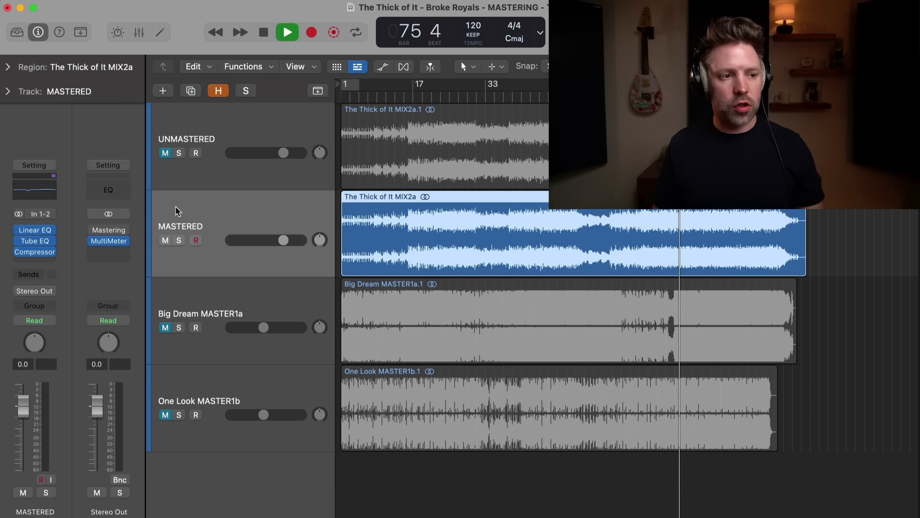
{"action": "left_click", "coordinate": [180, 153]}
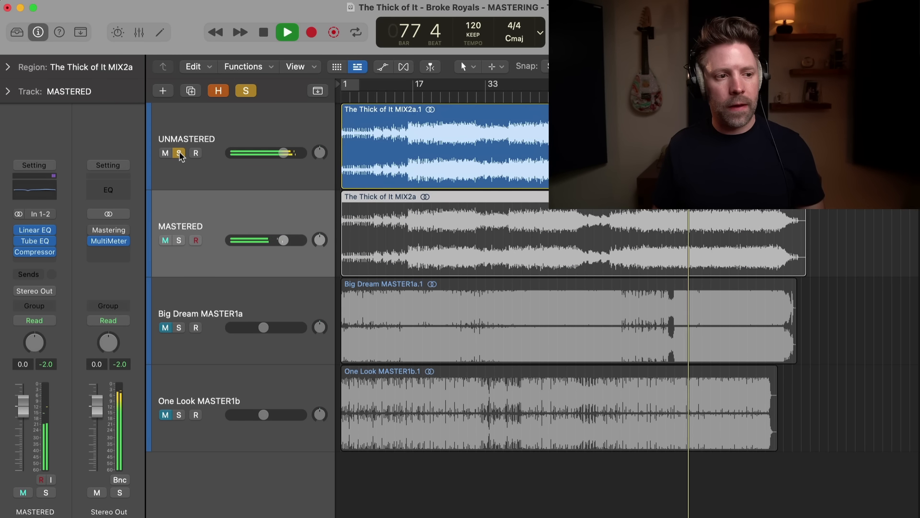
{"action": "left_click", "coordinate": [180, 153]}
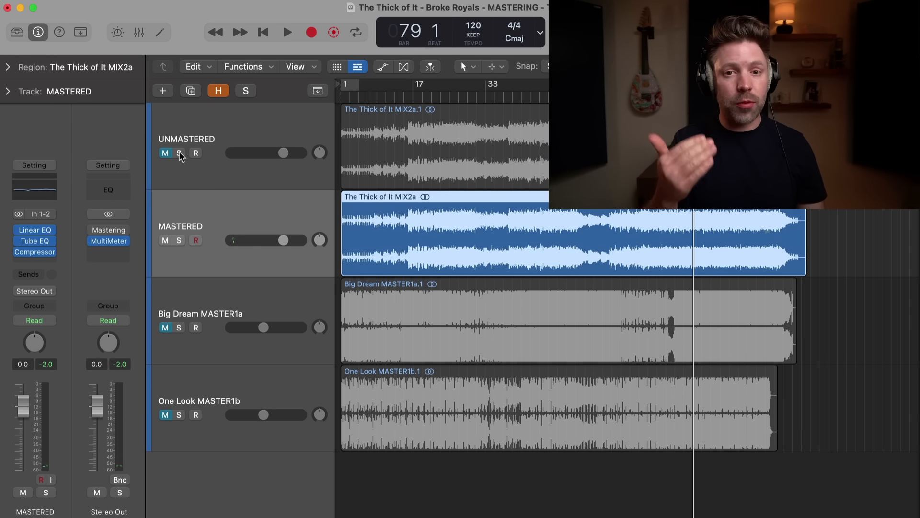
{"action": "key", "text": "space"}
{"action": "left_click", "coordinate": [180, 153]}
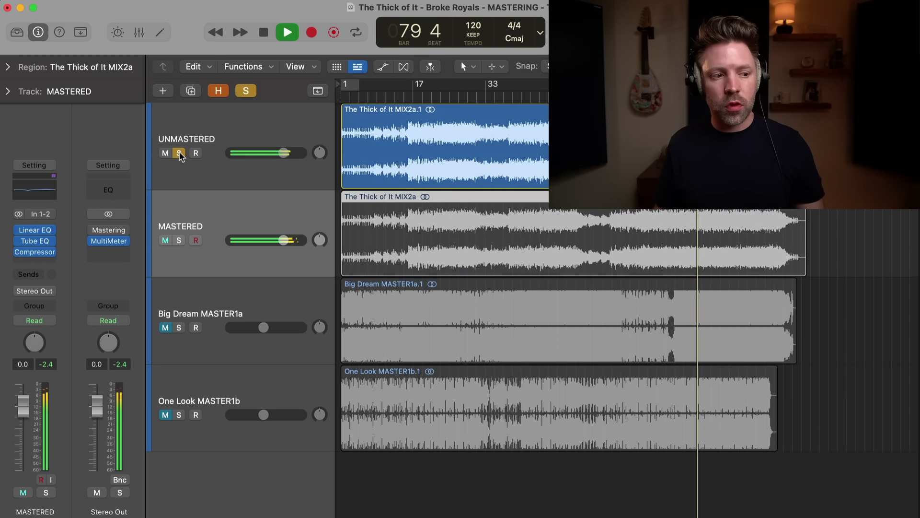
{"action": "left_click", "coordinate": [180, 154]}
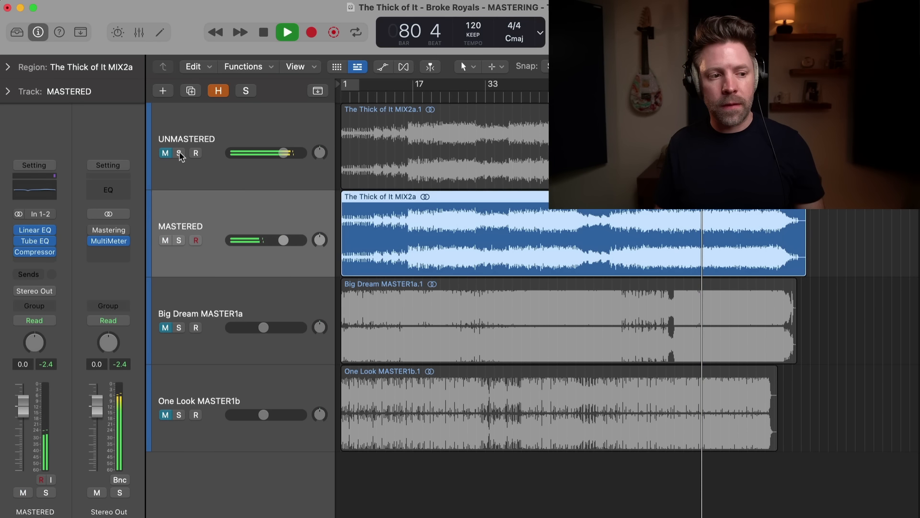
{"action": "left_click", "coordinate": [180, 153]}
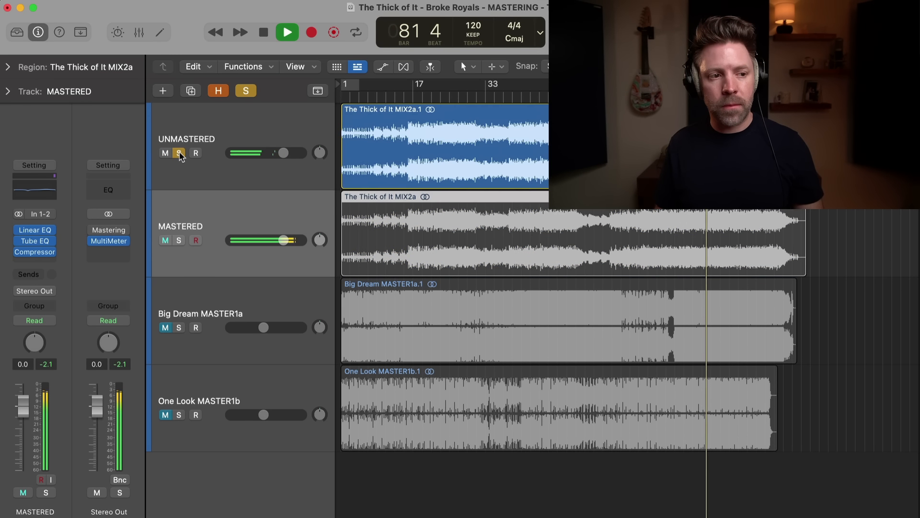
{"action": "left_click", "coordinate": [180, 154]}
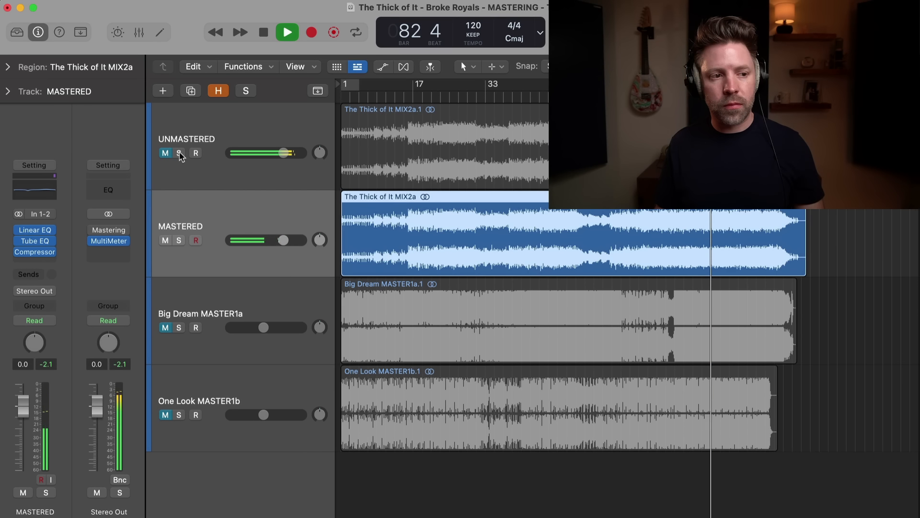
{"action": "key", "text": "space"}
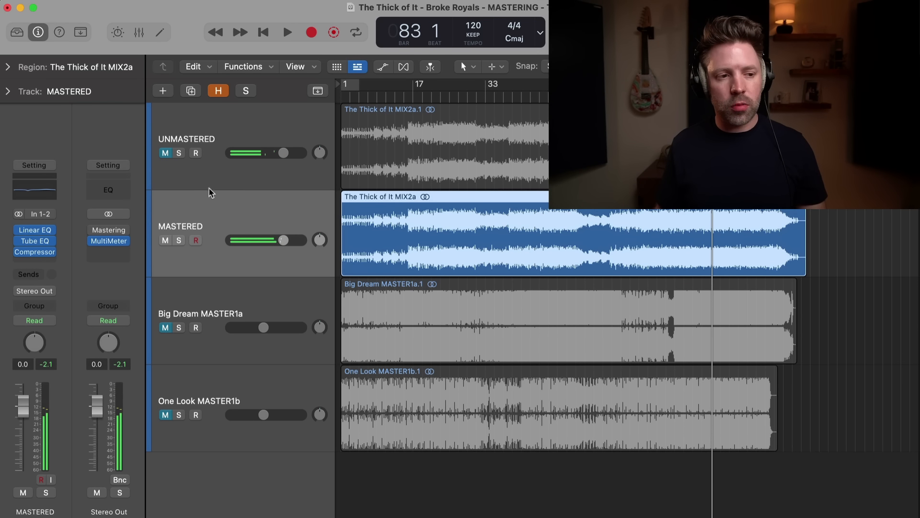
Compare MASTERED at -1.0 dB against the soloed UNMASTERED track during playback, stop, and reset the MASTERED volume to 0 dB.
{"action": "left_click", "coordinate": [283, 241]}
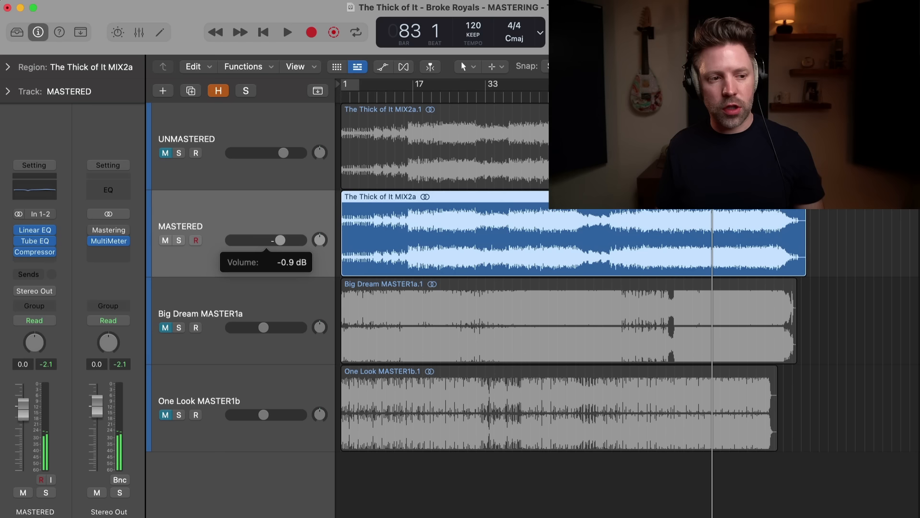
{"action": "key", "text": "space"}
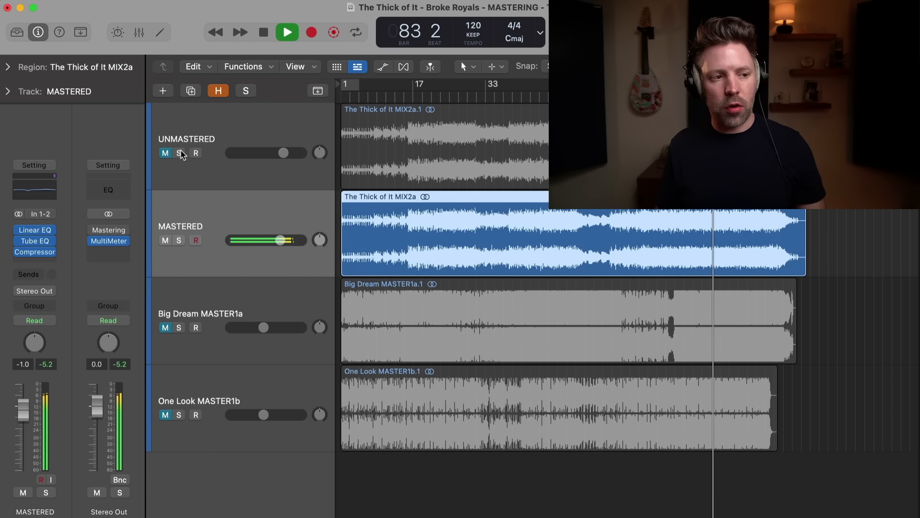
{"action": "left_click", "coordinate": [180, 154]}
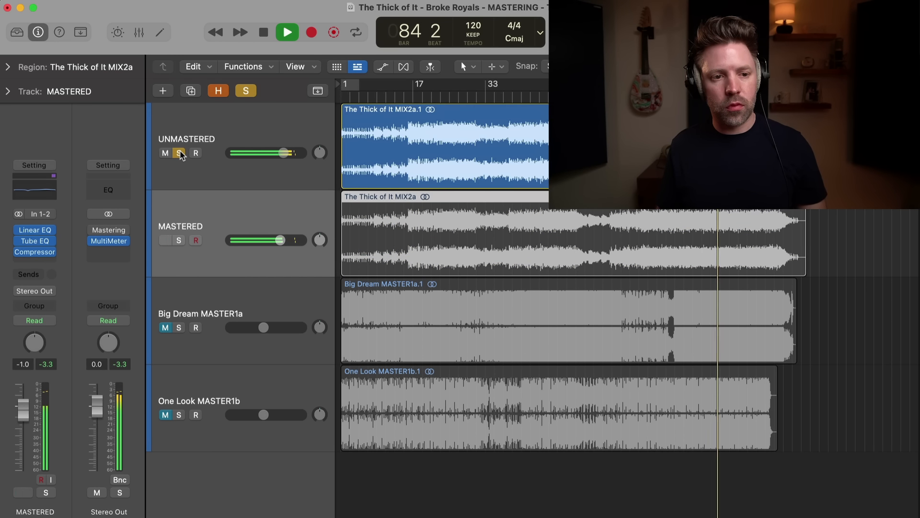
{"action": "left_click", "coordinate": [180, 153]}
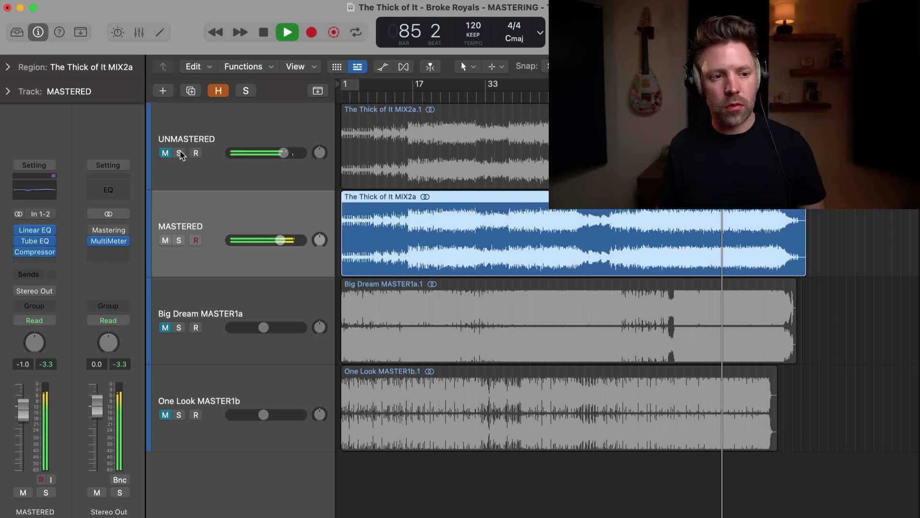
{"action": "left_click", "coordinate": [181, 153]}
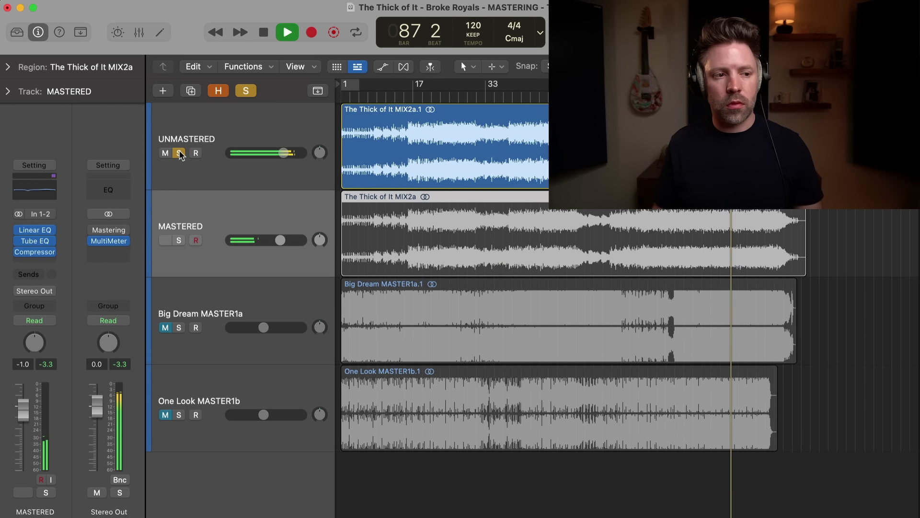
{"action": "left_click", "coordinate": [180, 154]}
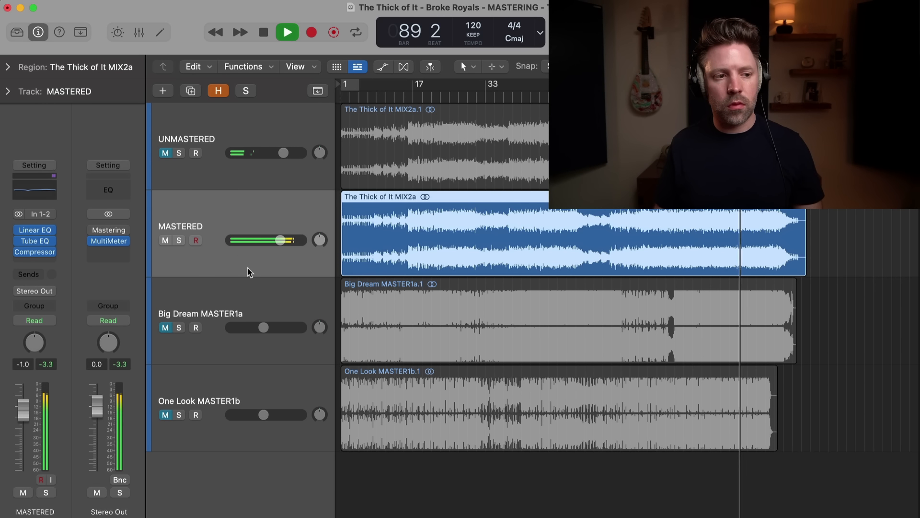
{"action": "key", "text": "space"}
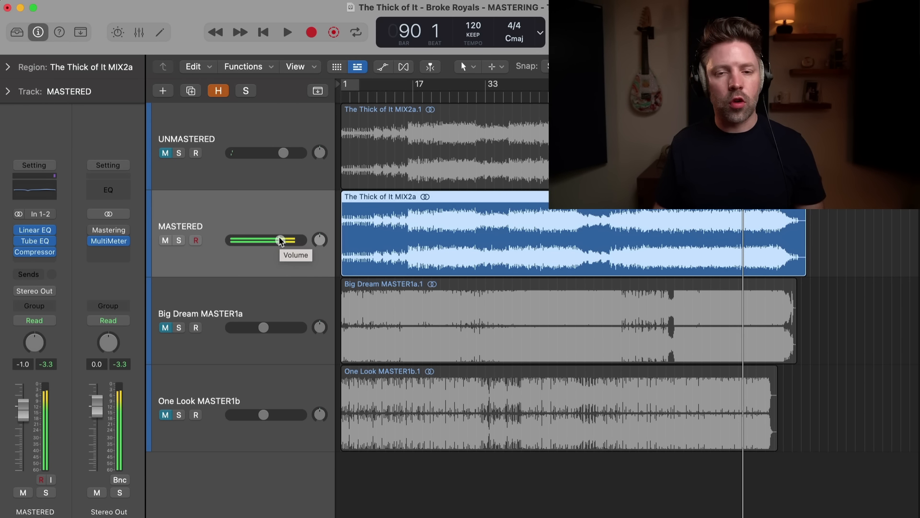
{"action": "left_click", "coordinate": [280, 240], "text": "alt"}
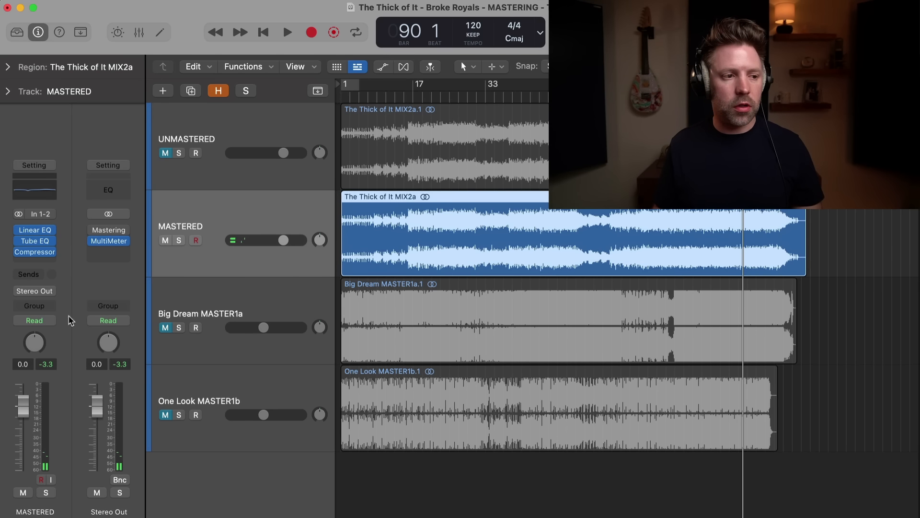
Open the MultiMeter on Stereo Out, play the MASTERED track from bar 40 to measure its loudness in LUFS, and stop.
{"action": "left_click", "coordinate": [114, 244]}
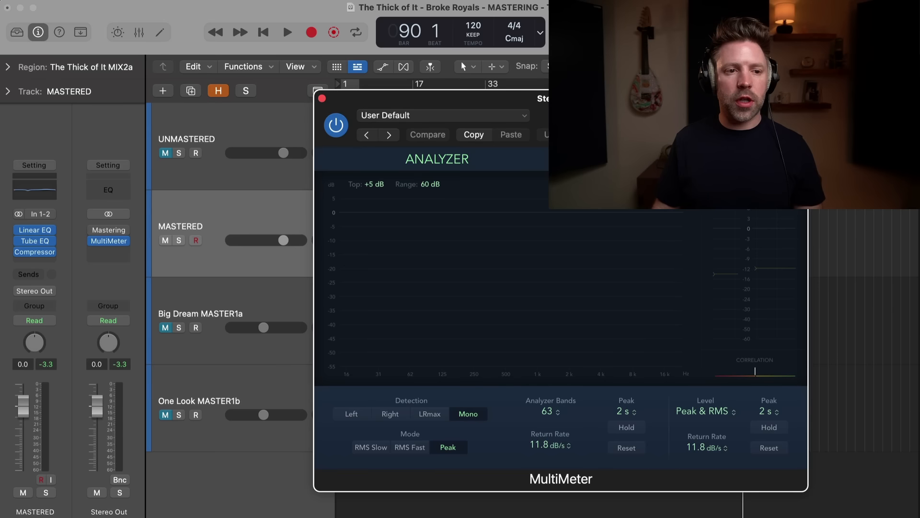
{"action": "left_click_drag", "start_coordinate": [449, 83], "coordinate": [361, 86]}
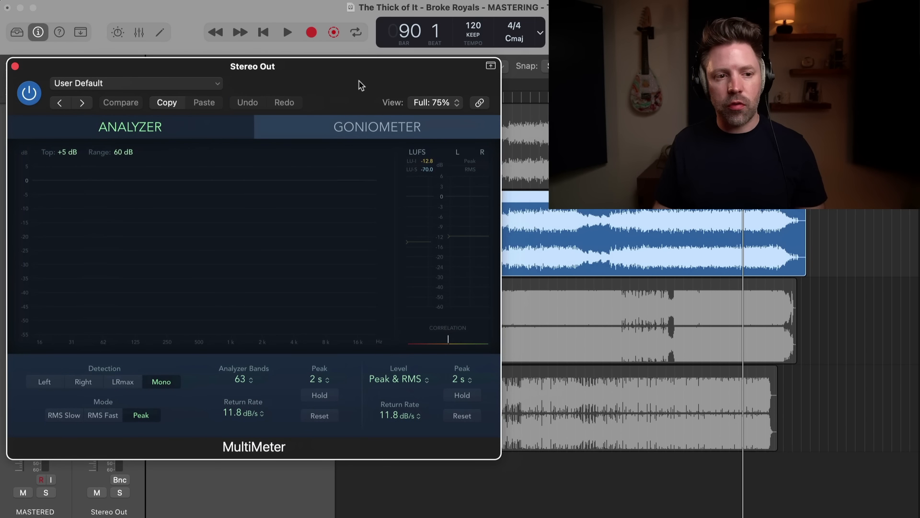
{"action": "left_click", "coordinate": [620, 99]}
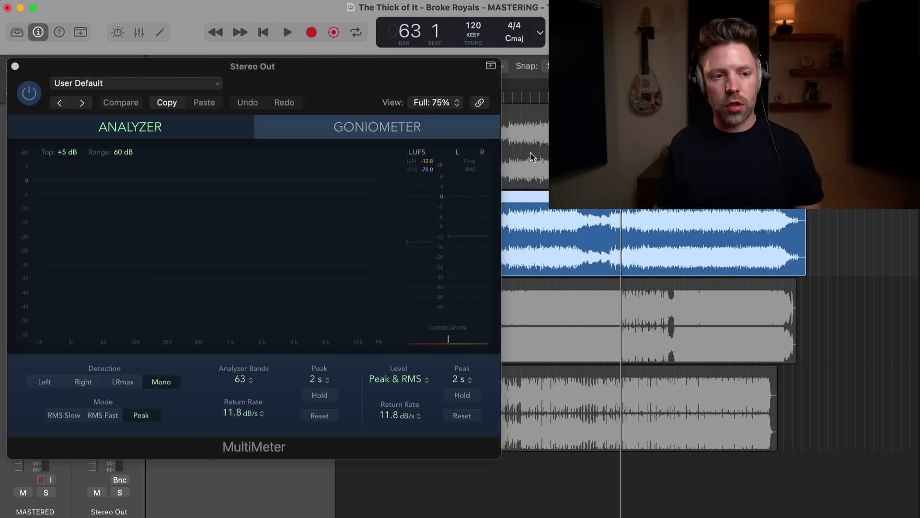
{"action": "left_click", "coordinate": [517, 97]}
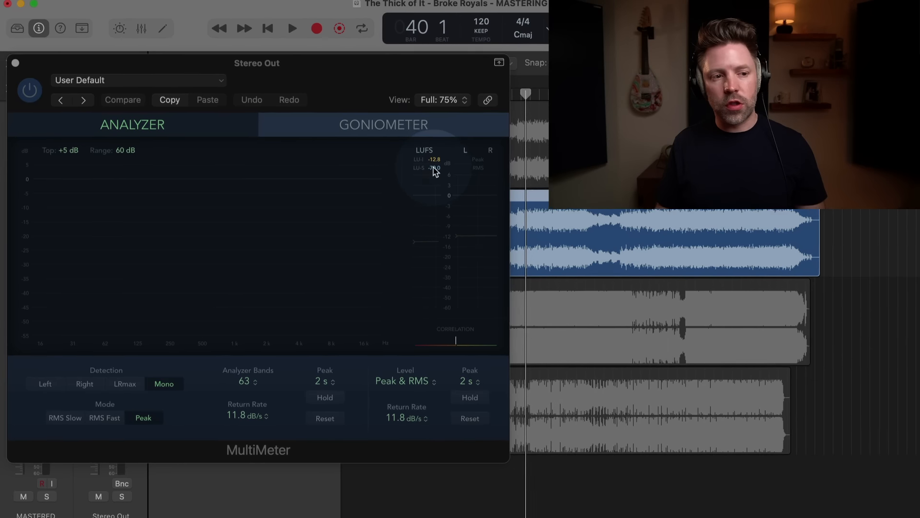
{"action": "key", "text": "space"}
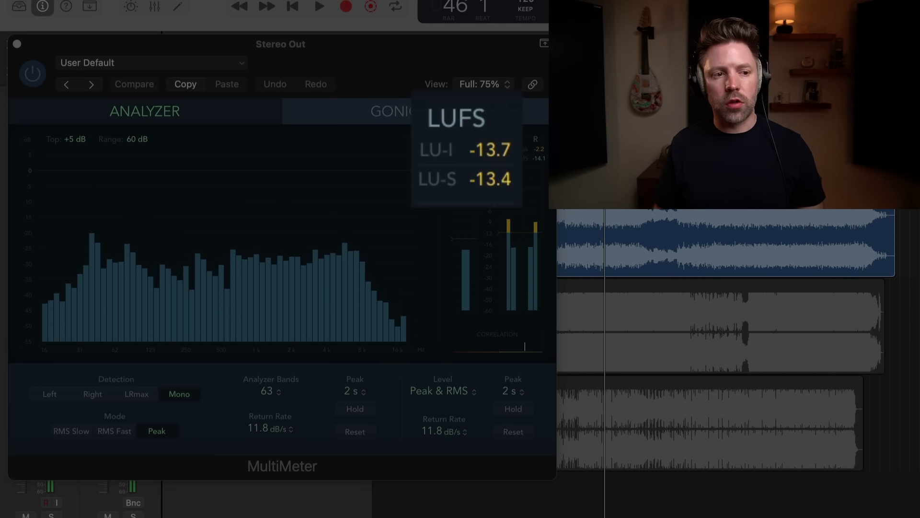
{"action": "key", "text": "space"}
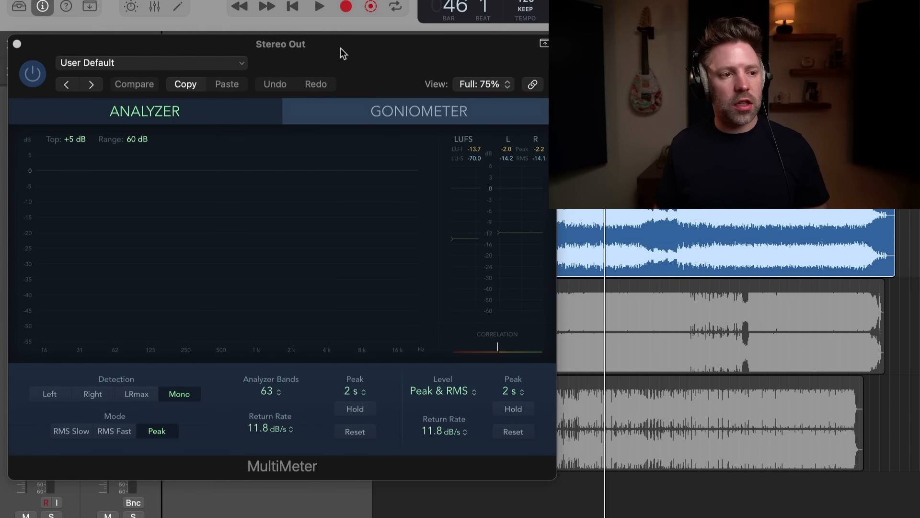
Solo the reference track Big Dream MASTER1a with its volume at 0 dB, play it to measure its LUFS on the MultiMeter, and stop.
{"action": "left_click_drag", "start_coordinate": [340, 48], "coordinate": [573, 46]}
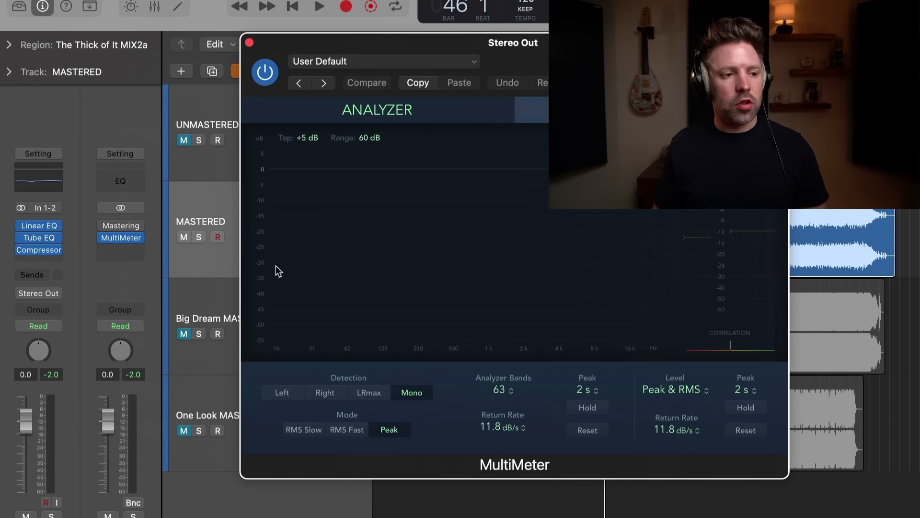
{"action": "left_click", "coordinate": [211, 300]}
{"action": "left_click_drag", "start_coordinate": [511, 57], "coordinate": [493, 98]}
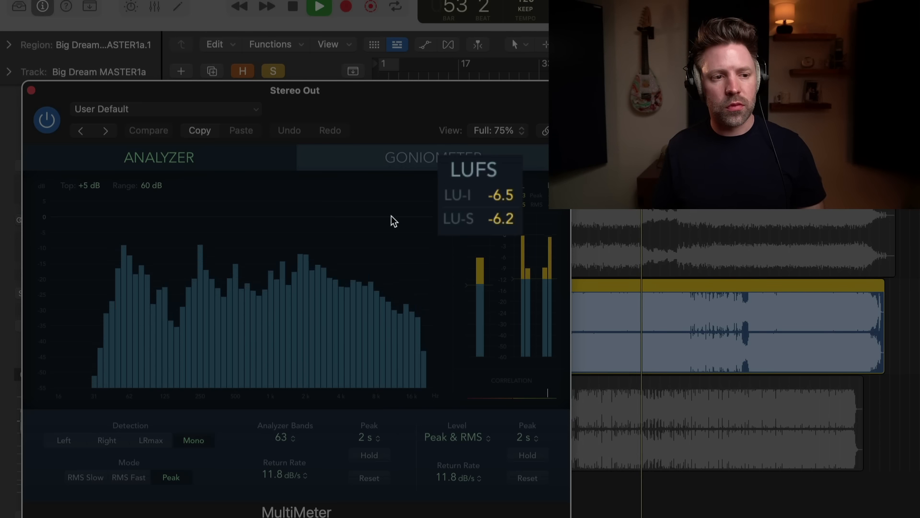
{"action": "key", "text": "space"}
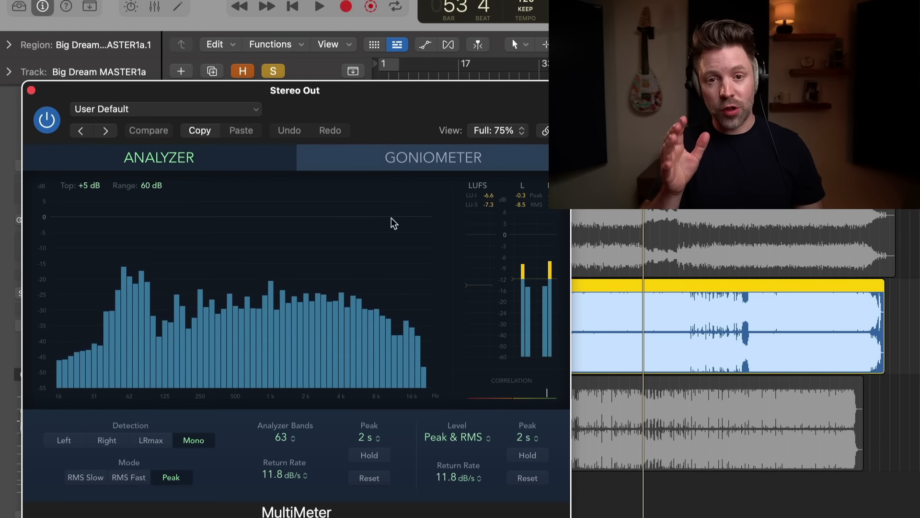
Switch the solo to One Look MASTER1b, play its late section to measure its LUFS on the MultiMeter, and stop.
{"action": "key", "text": "Down"}
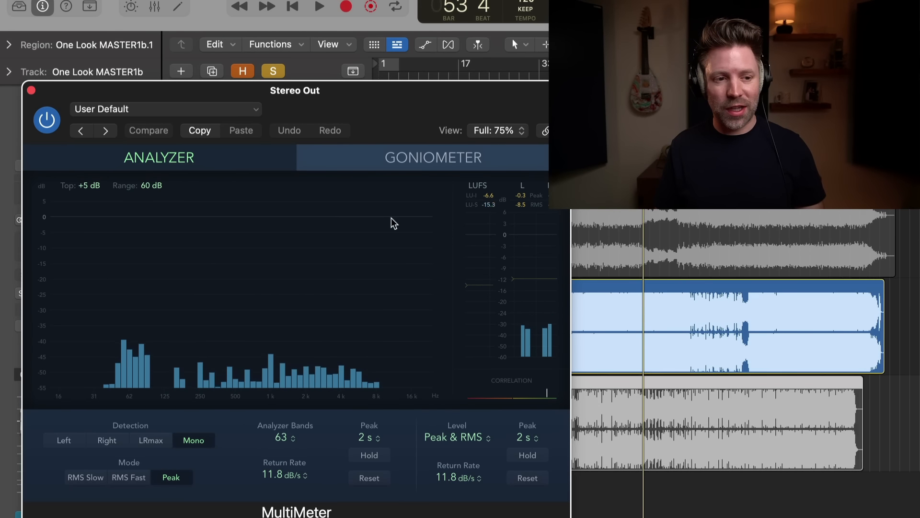
{"action": "key", "text": "Up"}
{"action": "key", "text": "space"}
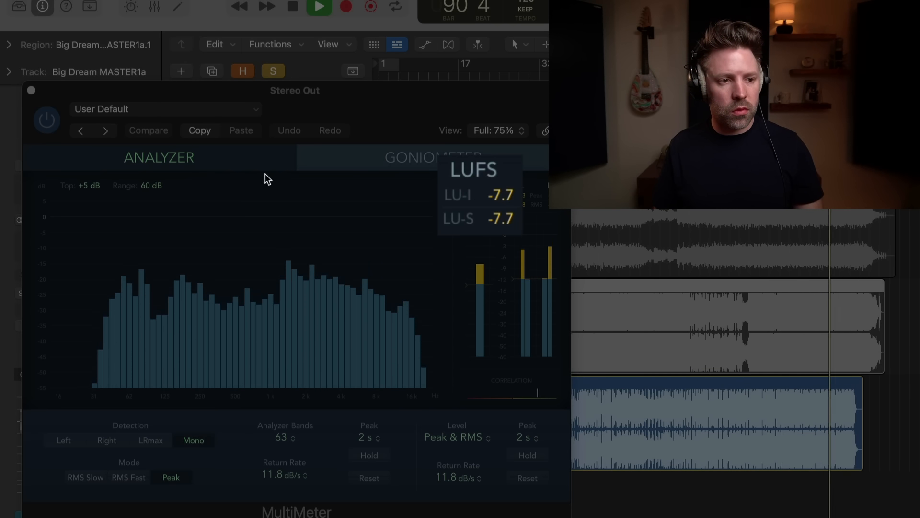
{"action": "key", "text": "space"}
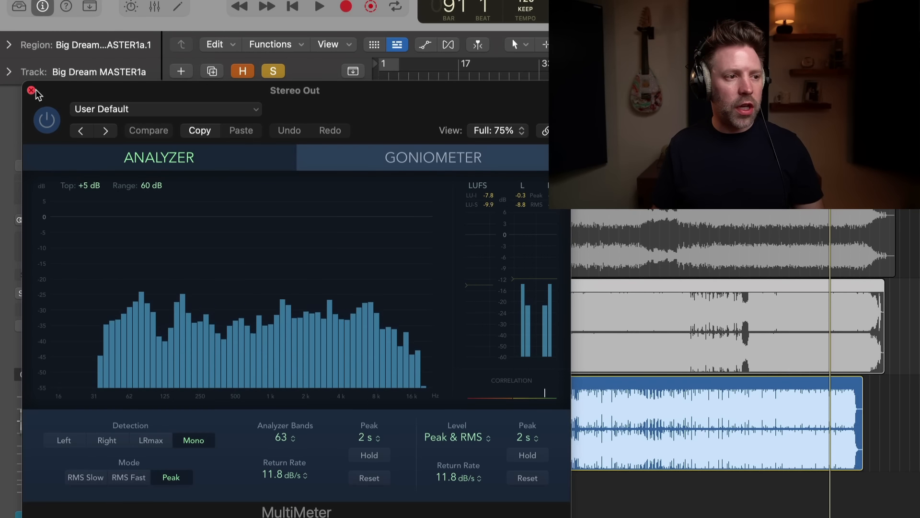
Move the MultiMeter clear of the track list, turn off the One Look MASTER1b solo, and select the MASTERED track.
{"action": "left_click_drag", "start_coordinate": [60, 91], "coordinate": [483, 97]}
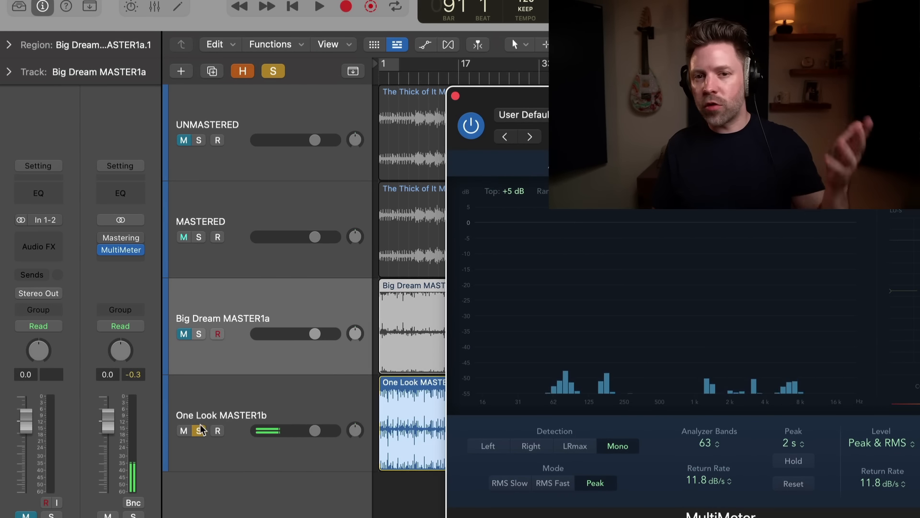
{"action": "left_click", "coordinate": [252, 261]}
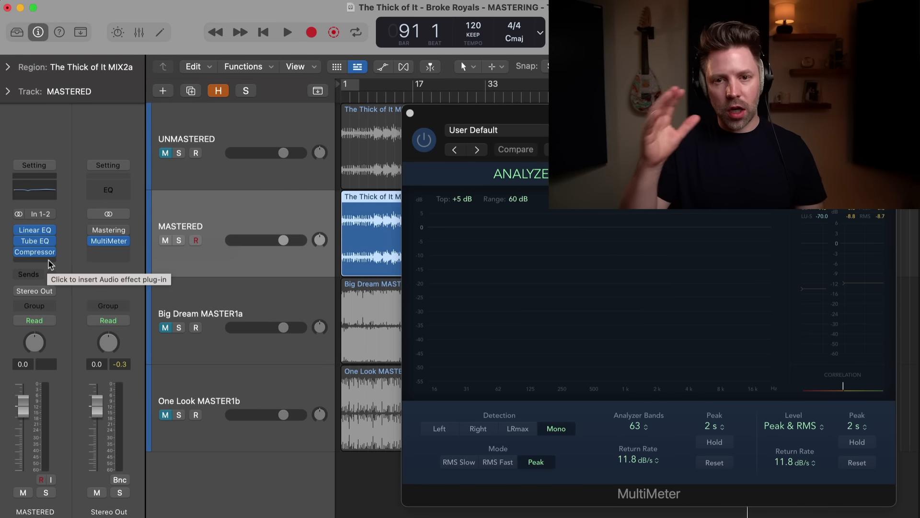
{"action": "left_click", "coordinate": [236, 381]}
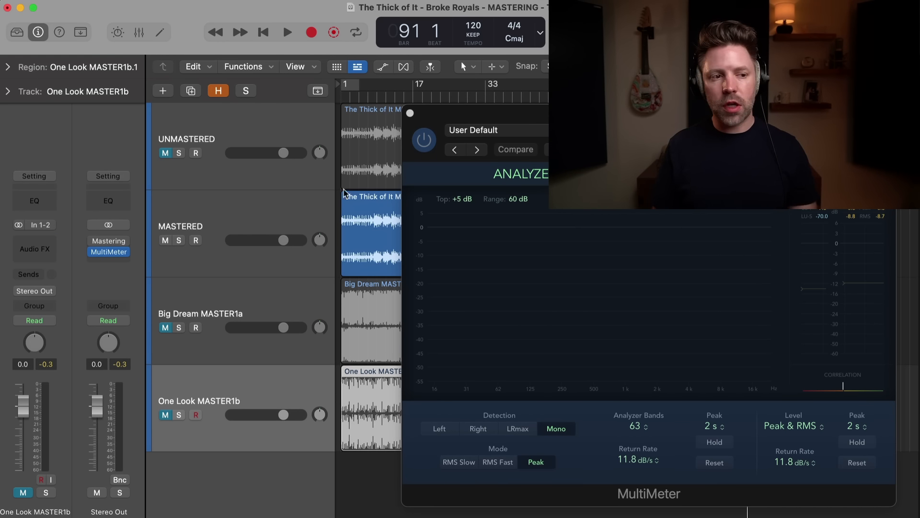
{"action": "left_click", "coordinate": [259, 215]}
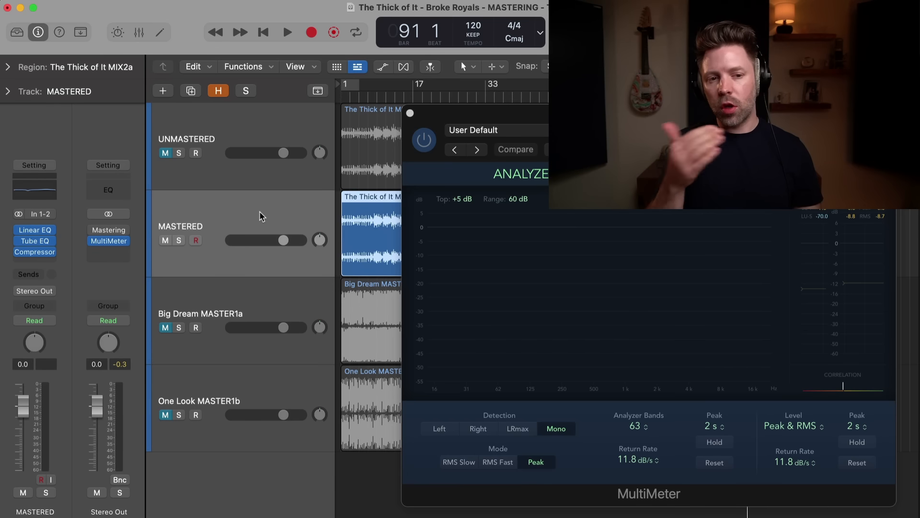
Insert a stereo Adaptive Limiter after the Compressor on the MASTERED track and set its Out Ceiling to -0.3 dB.
{"action": "left_click", "coordinate": [42, 259]}
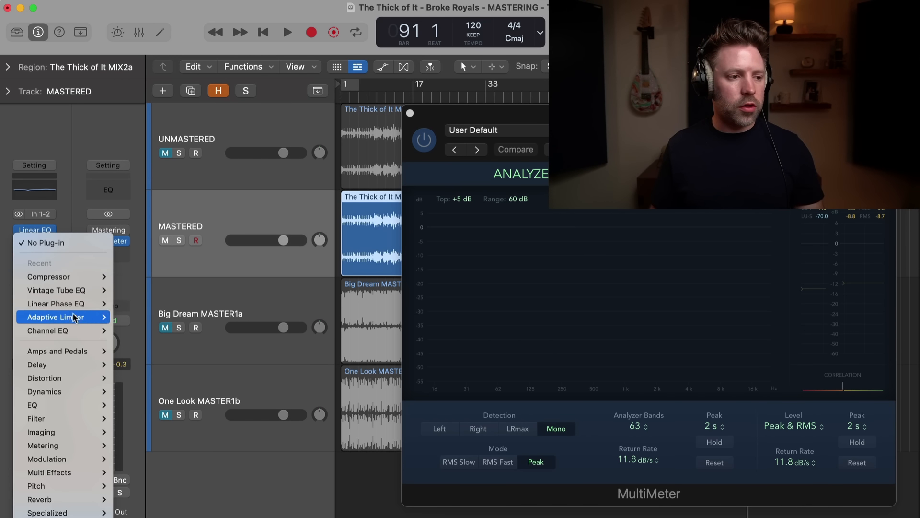
{"action": "mouse_move", "coordinate": [70, 377]}
{"action": "mouse_move", "coordinate": [130, 391]}
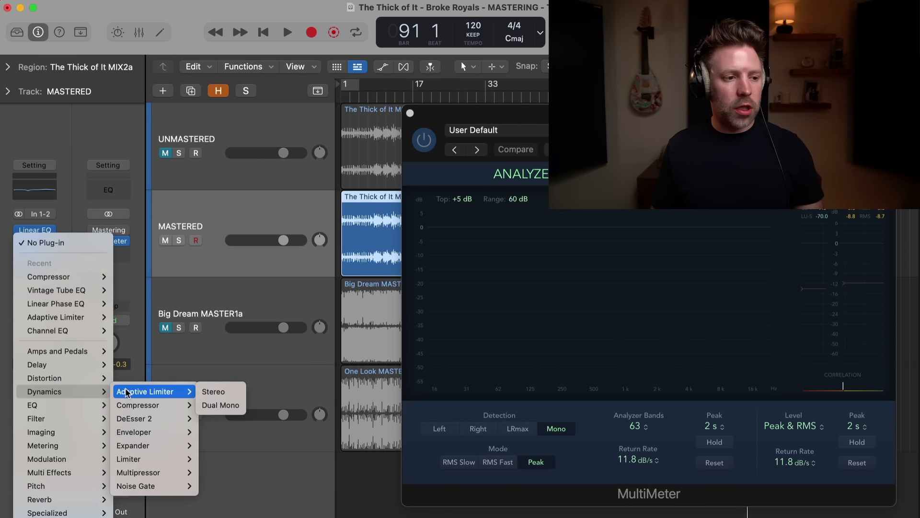
{"action": "left_click", "coordinate": [221, 390]}
{"action": "left_click_drag", "start_coordinate": [453, 174], "coordinate": [285, 169]}
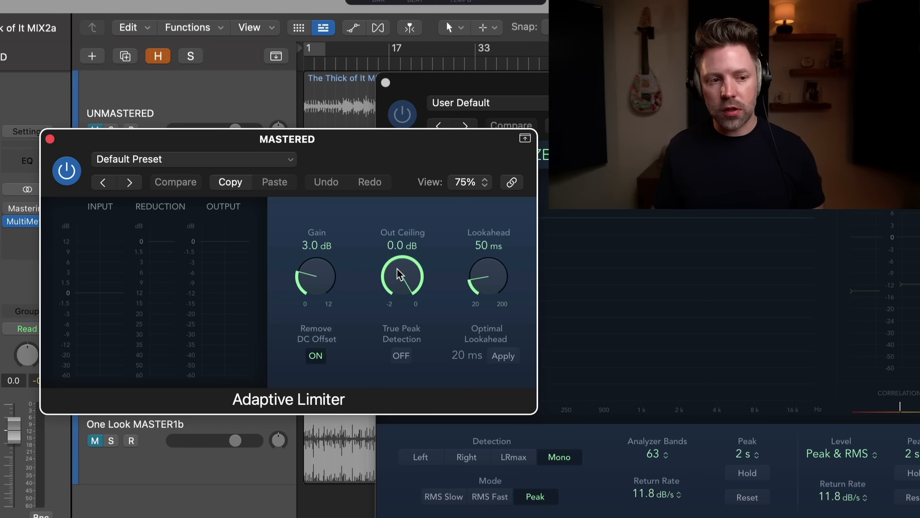
{"action": "left_click_drag", "start_coordinate": [397, 275], "coordinate": [399, 290]}
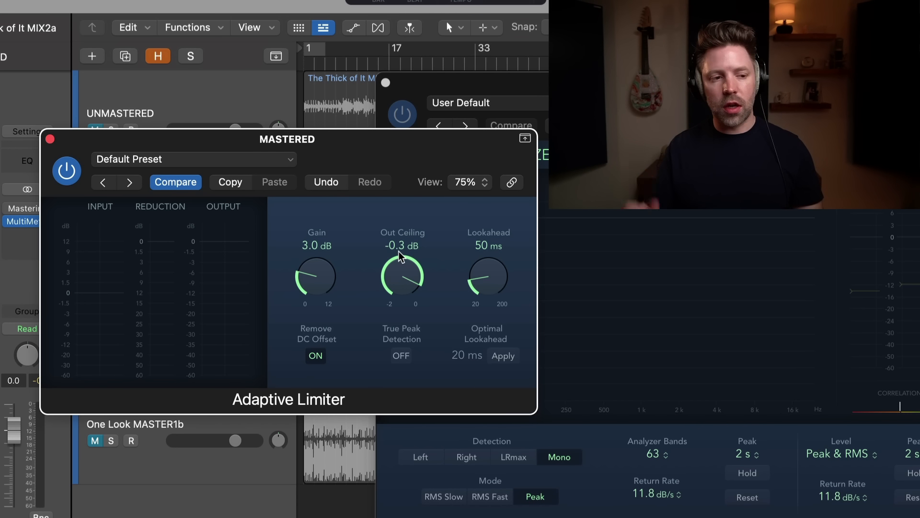
Rearrange the limiter and MultiMeter windows, play the late section of the MASTERED track, and close the MultiMeter.
{"action": "left_click_drag", "start_coordinate": [339, 144], "coordinate": [238, 161]}
{"action": "left_click_drag", "start_coordinate": [455, 80], "coordinate": [458, 81]}
{"action": "left_click_drag", "start_coordinate": [545, 85], "coordinate": [598, 99]}
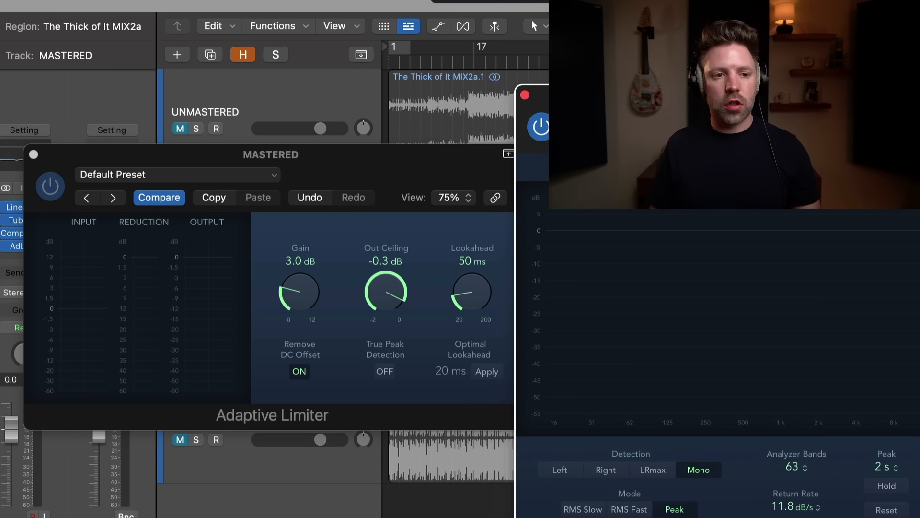
{"action": "left_click", "coordinate": [389, 130]}
{"action": "key", "text": "space"}
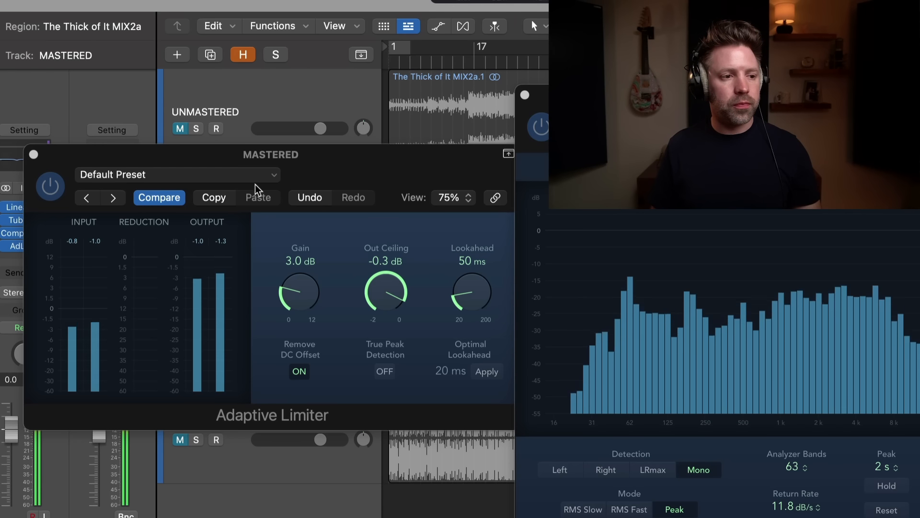
{"action": "left_click", "coordinate": [525, 98]}
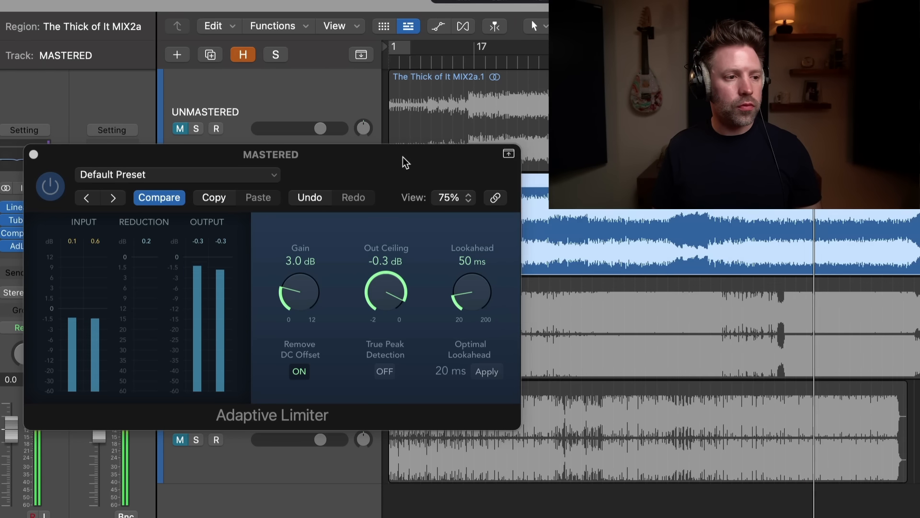
Raise the Adaptive Limiter's gain to 3.5 dB while the track plays, then close the limiter window.
{"action": "left_click_drag", "start_coordinate": [403, 162], "coordinate": [396, 169]}
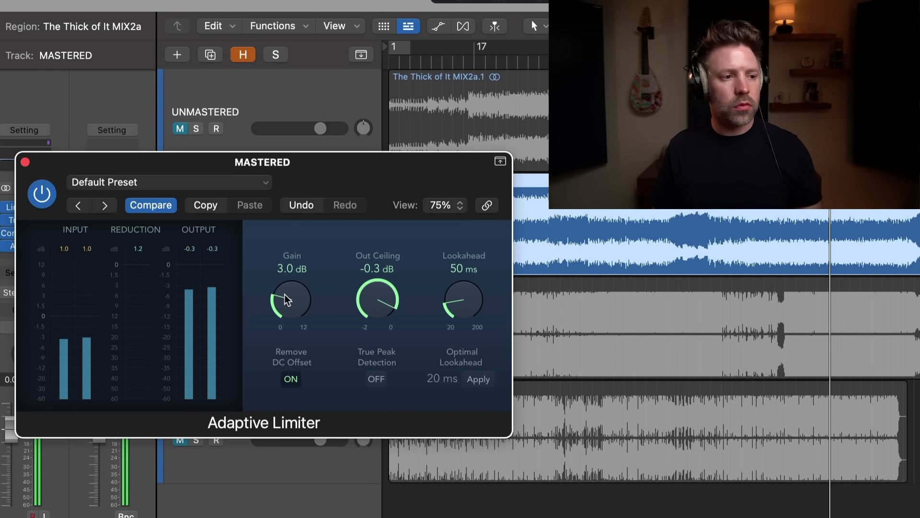
{"action": "left_click_drag", "start_coordinate": [288, 298], "coordinate": [295, 293]}
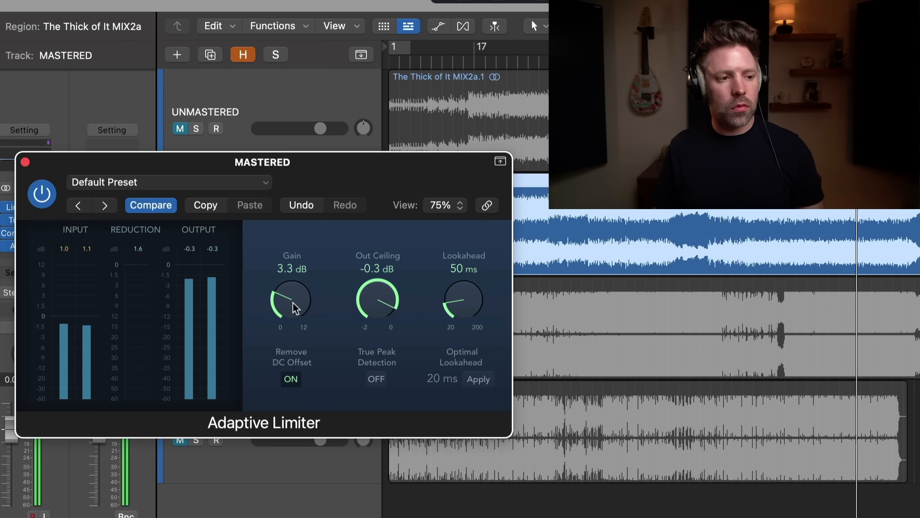
{"action": "left_click_drag", "start_coordinate": [293, 307], "coordinate": [294, 303]}
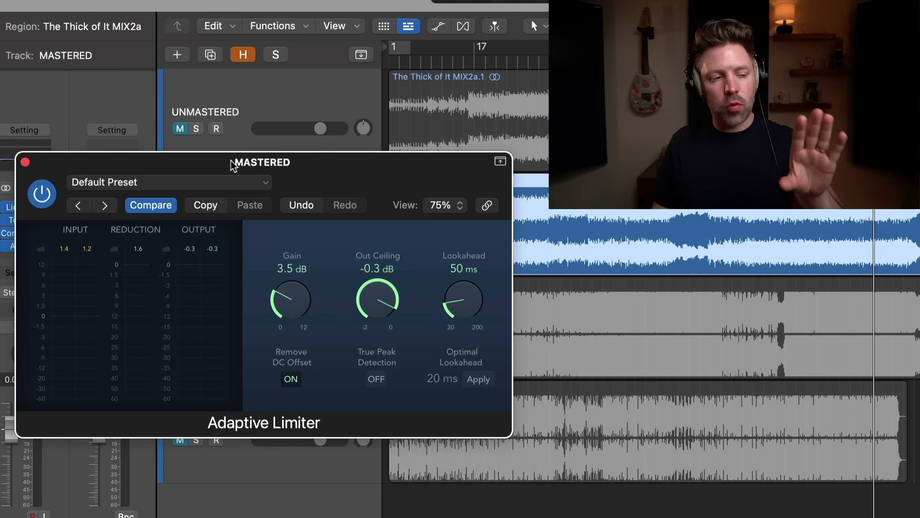
{"action": "left_click", "coordinate": [25, 162]}
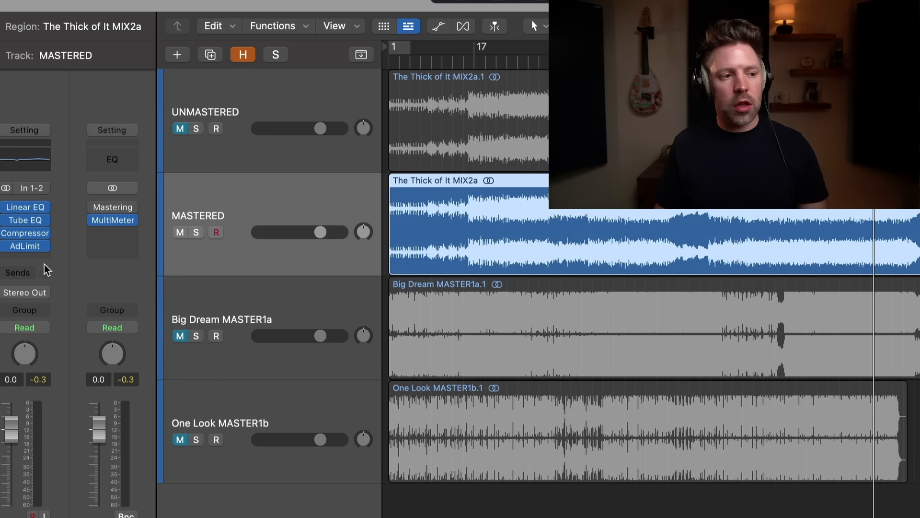
Insert a second Adaptive Limiter in Dual Mono with Remove DC Offset off, True Peak Detection on, and Out Ceiling at -0.3 dB.
{"action": "left_click", "coordinate": [46, 259]}
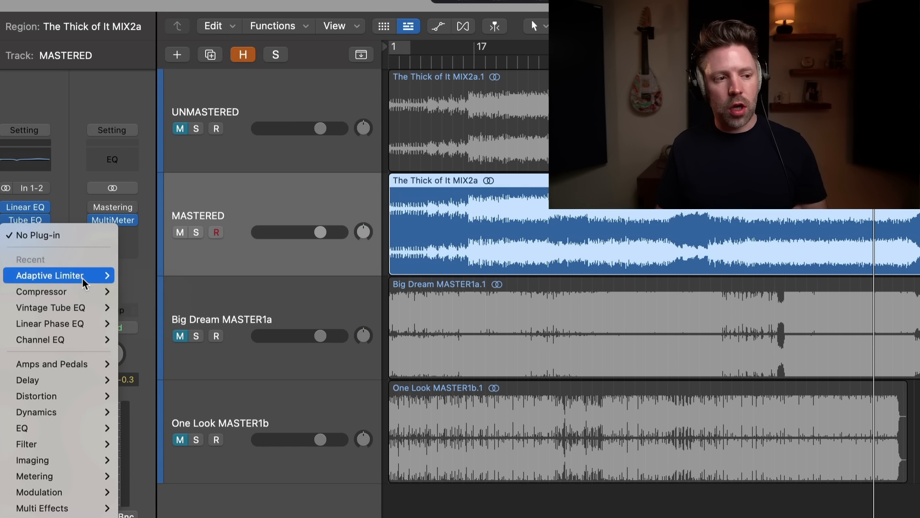
{"action": "mouse_move", "coordinate": [111, 281]}
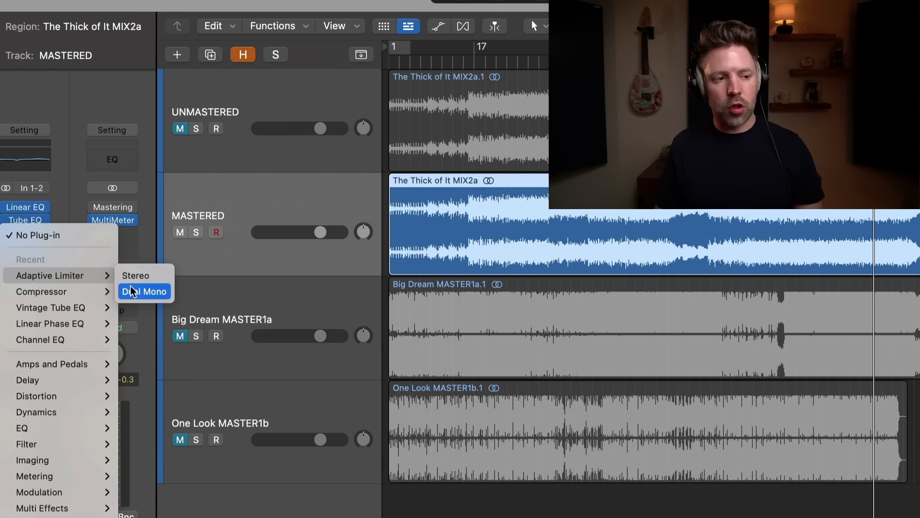
{"action": "left_click", "coordinate": [144, 291]}
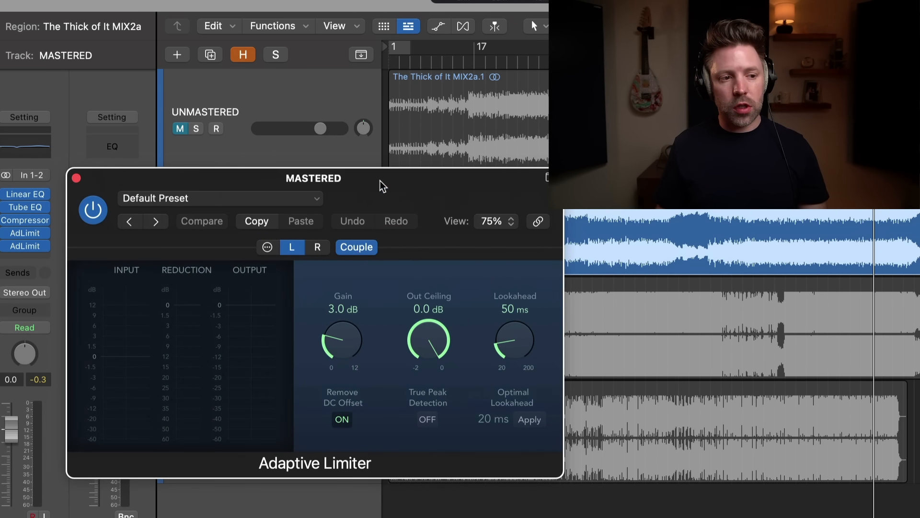
{"action": "left_click_drag", "start_coordinate": [382, 186], "coordinate": [332, 161]}
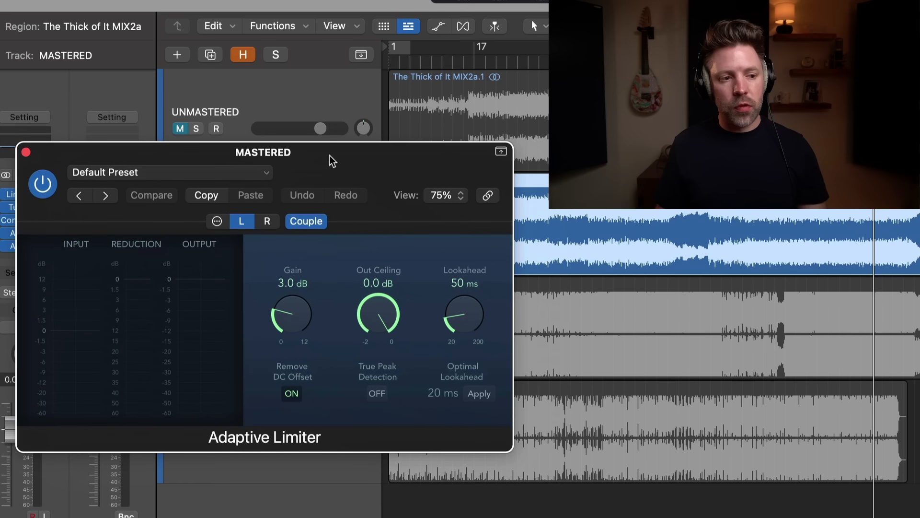
{"action": "left_click", "coordinate": [290, 395]}
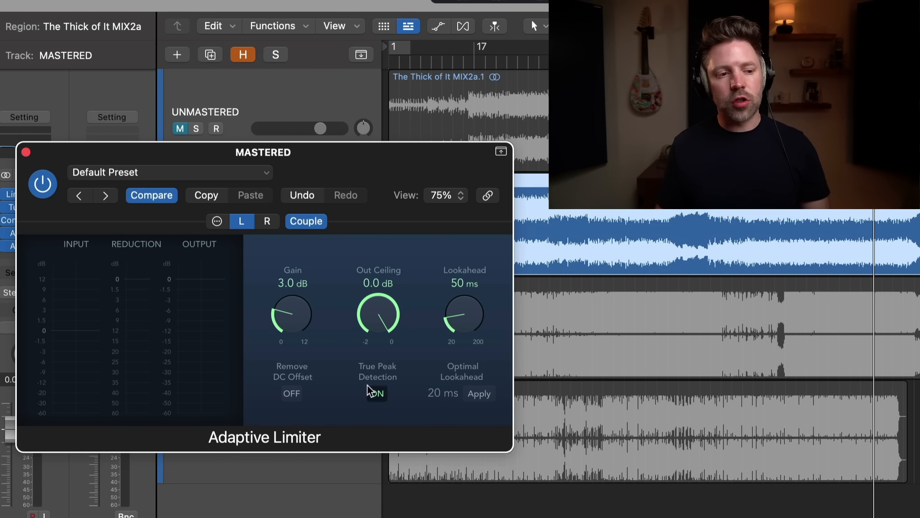
{"action": "left_click_drag", "start_coordinate": [344, 172], "coordinate": [309, 177]}
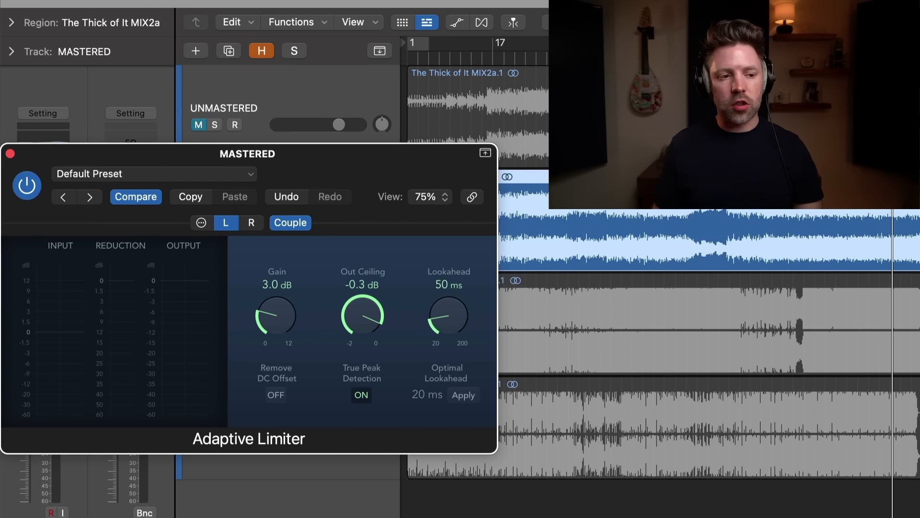
Zero the second limiter's gain, raise it to 2.1 dB while playing the late section, then stop and close the limiter.
{"action": "left_click", "coordinate": [814, 58]}
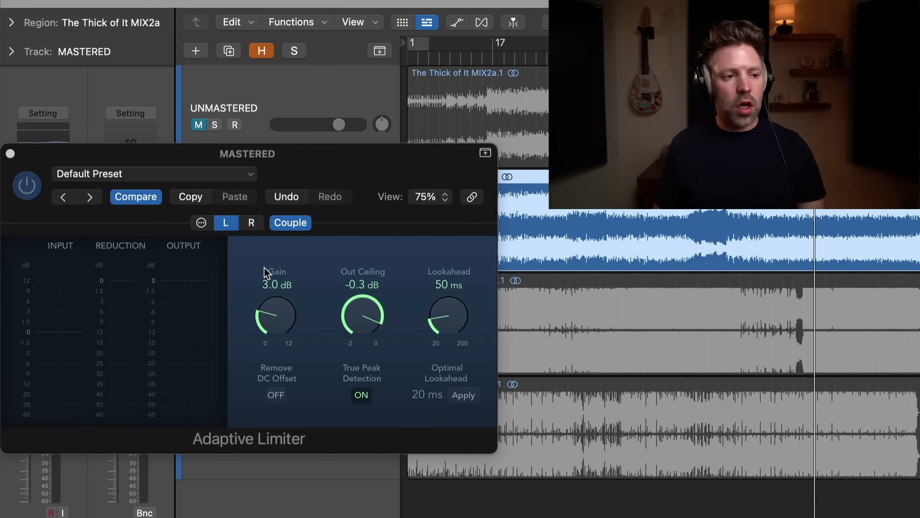
{"action": "left_click_drag", "start_coordinate": [262, 283], "coordinate": [266, 379]}
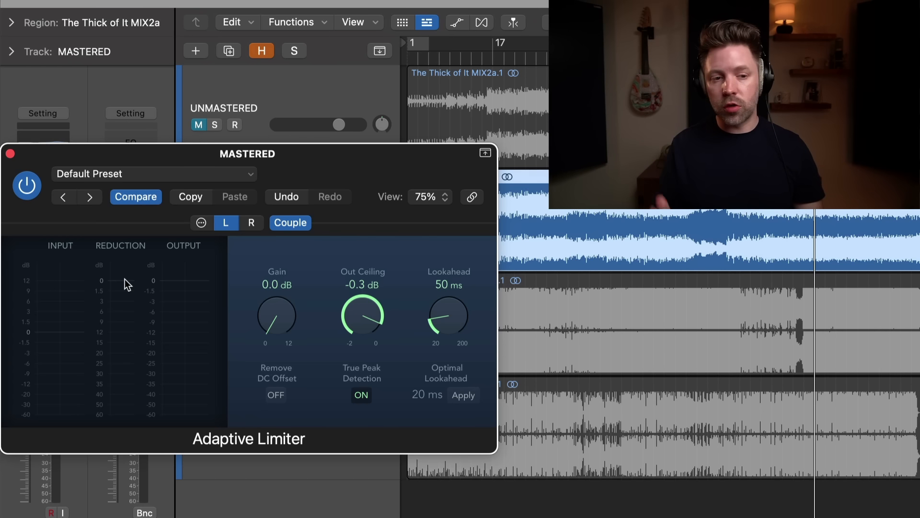
{"action": "key", "text": "space"}
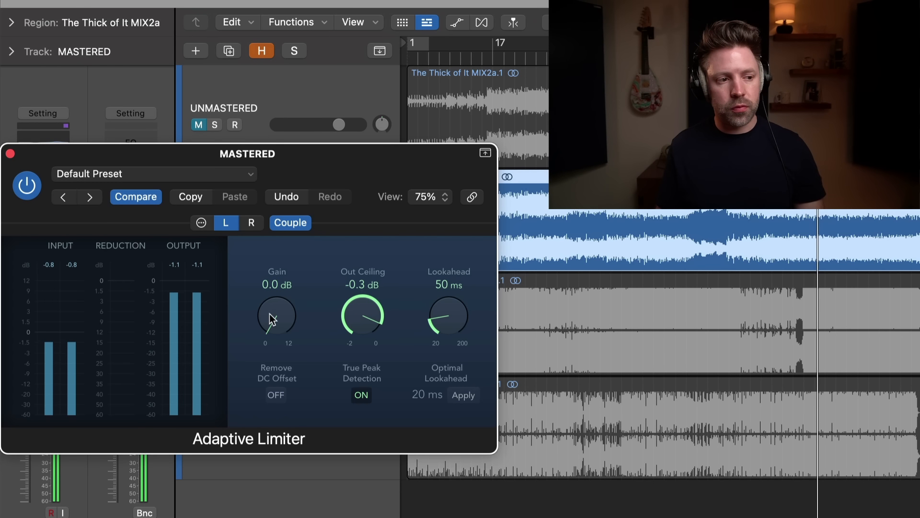
{"action": "left_click_drag", "start_coordinate": [269, 314], "coordinate": [288, 277]}
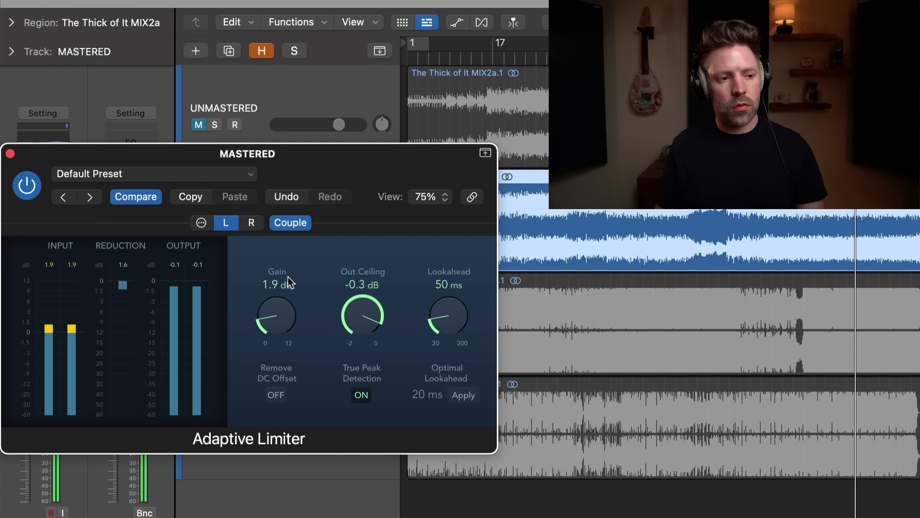
{"action": "left_click_drag", "start_coordinate": [287, 277], "coordinate": [288, 275]}
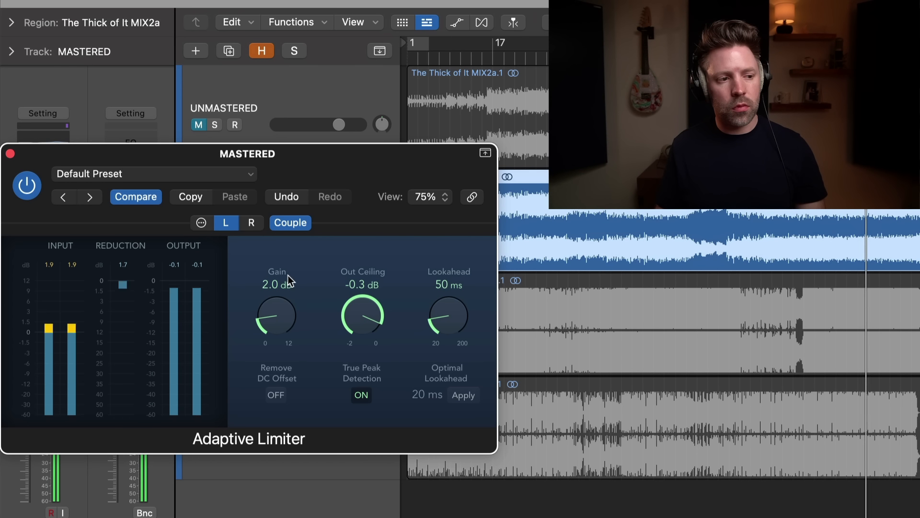
{"action": "left_click_drag", "start_coordinate": [287, 275], "coordinate": [288, 274]}
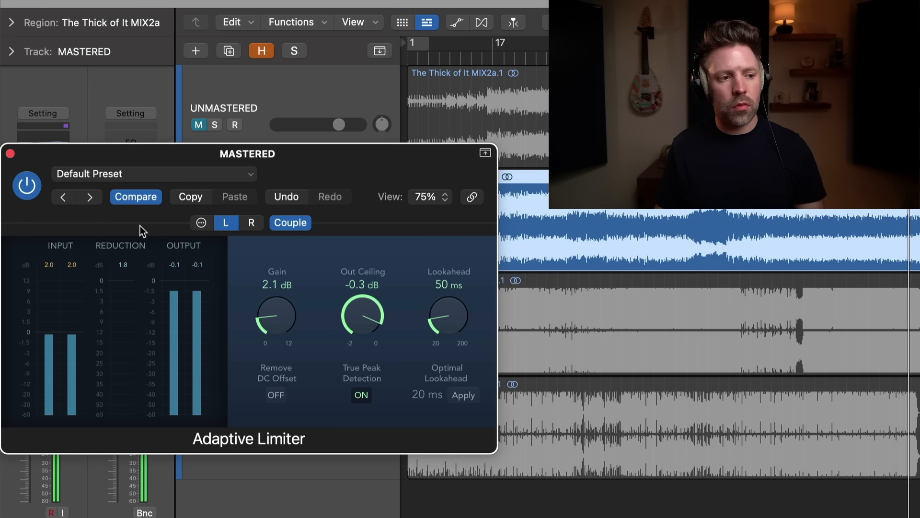
{"action": "key", "text": "space"}
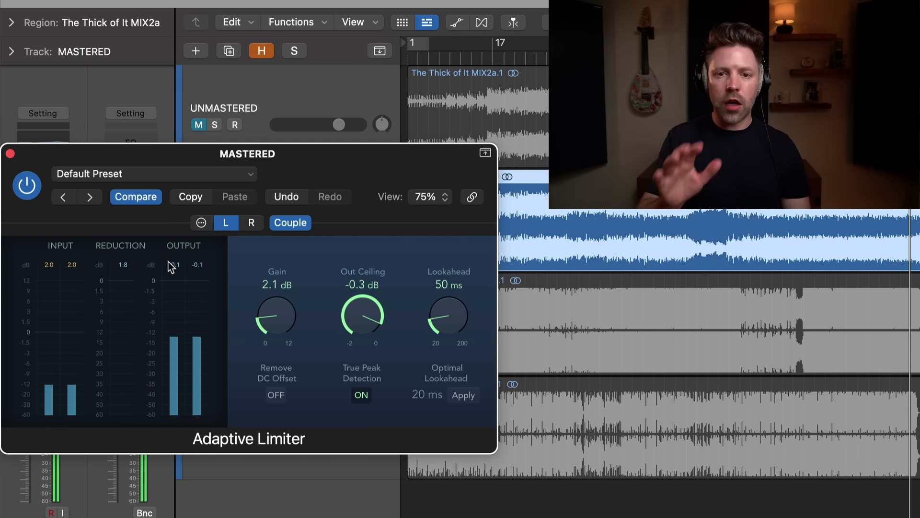
{"action": "left_click", "coordinate": [10, 153]}
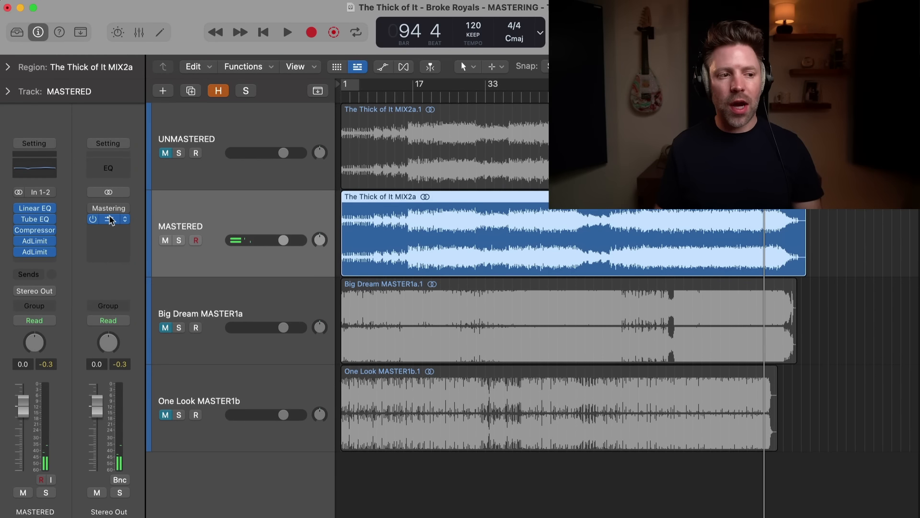
Open the MultiMeter on Stereo Out, play the MASTERED track from around bar 79 to measure its short-term LUFS, then close the meter and stop.
{"action": "left_click", "coordinate": [109, 219]}
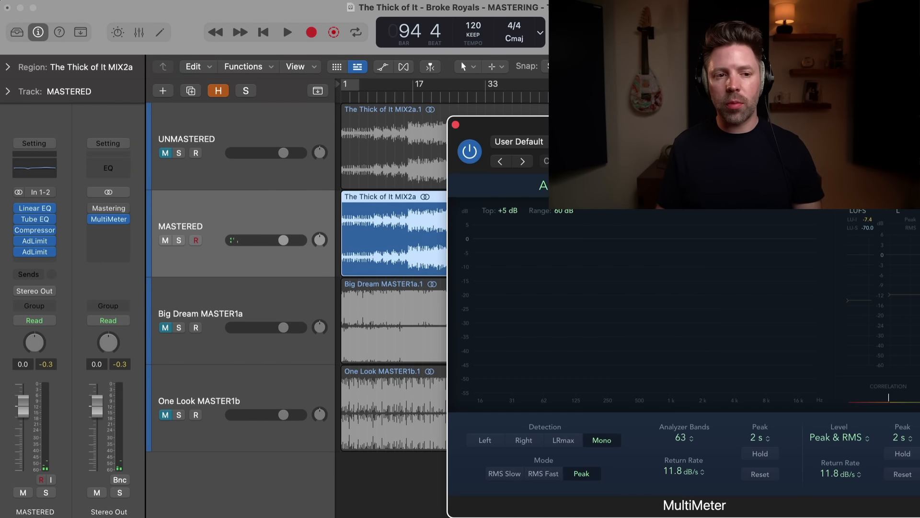
{"action": "left_click_drag", "start_coordinate": [736, 151], "coordinate": [322, 150]}
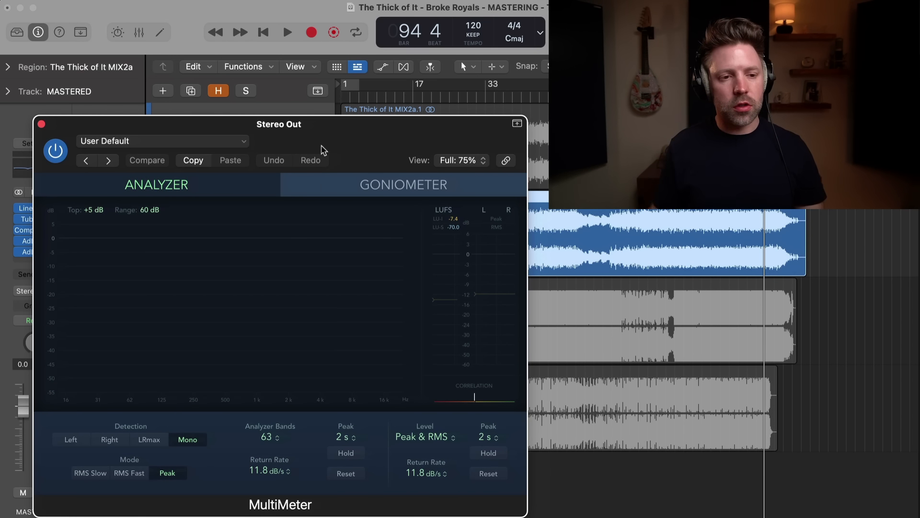
{"action": "left_click", "coordinate": [716, 97]}
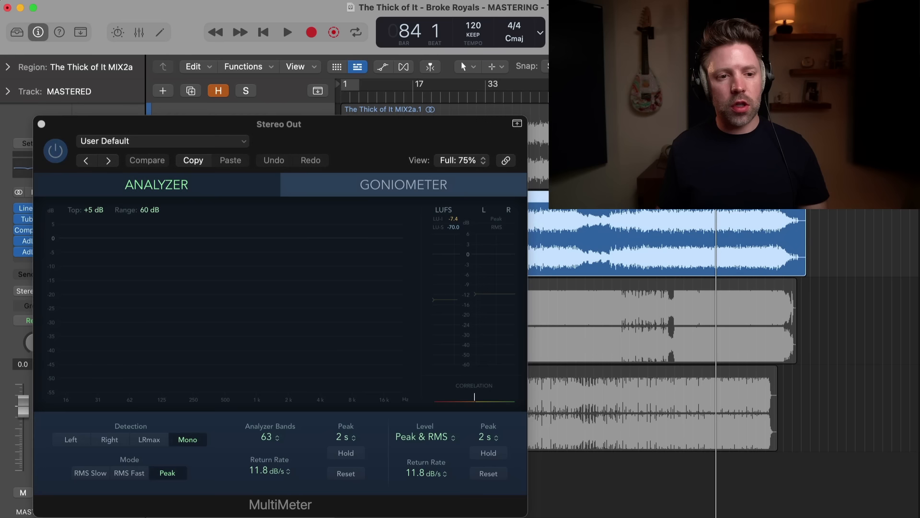
{"action": "left_click", "coordinate": [697, 97]}
{"action": "key", "text": "space"}
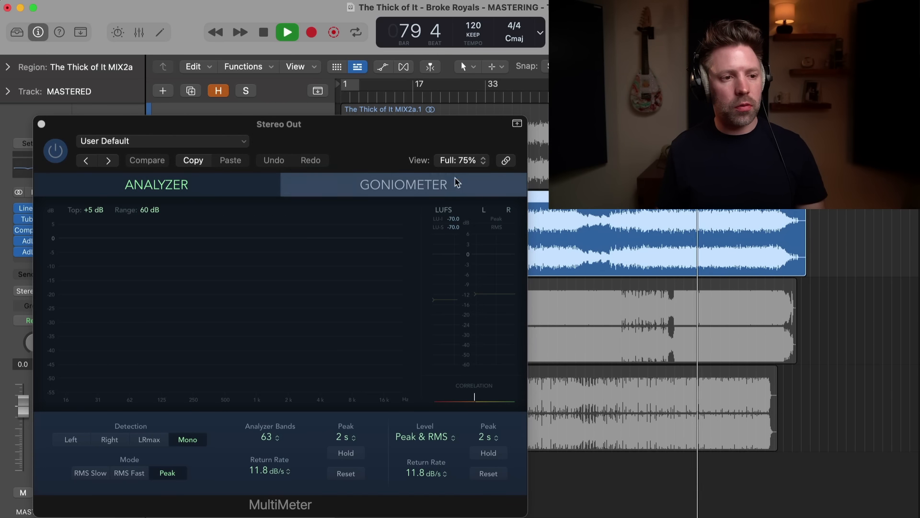
{"action": "left_click_drag", "start_coordinate": [401, 132], "coordinate": [354, 133]}
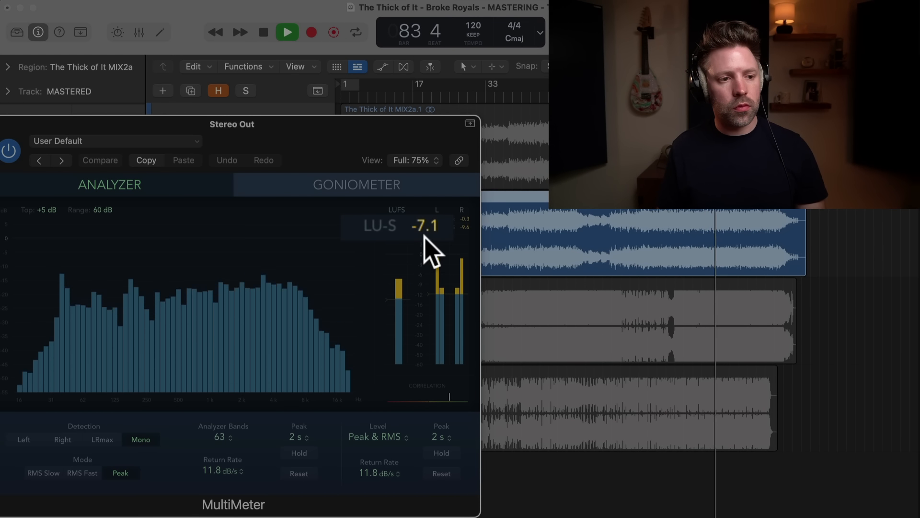
{"action": "left_click", "coordinate": [425, 227]}
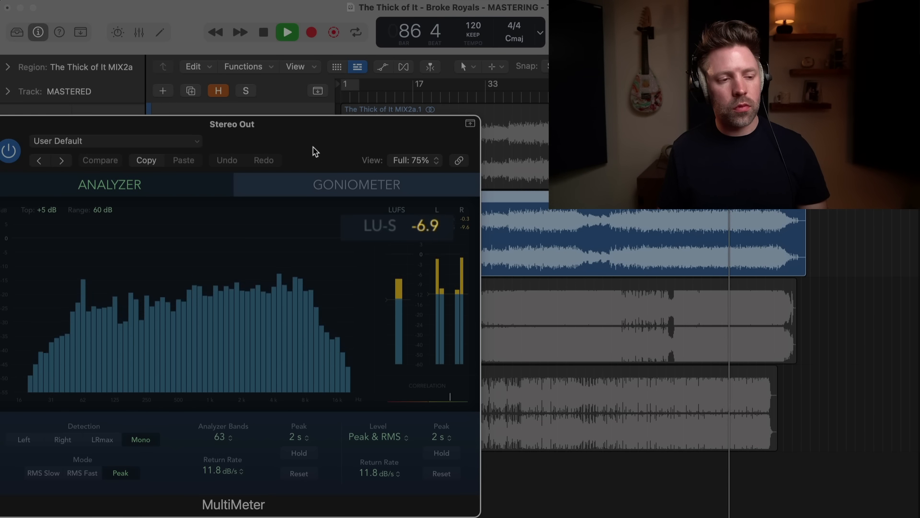
{"action": "left_click_drag", "start_coordinate": [316, 152], "coordinate": [427, 146]}
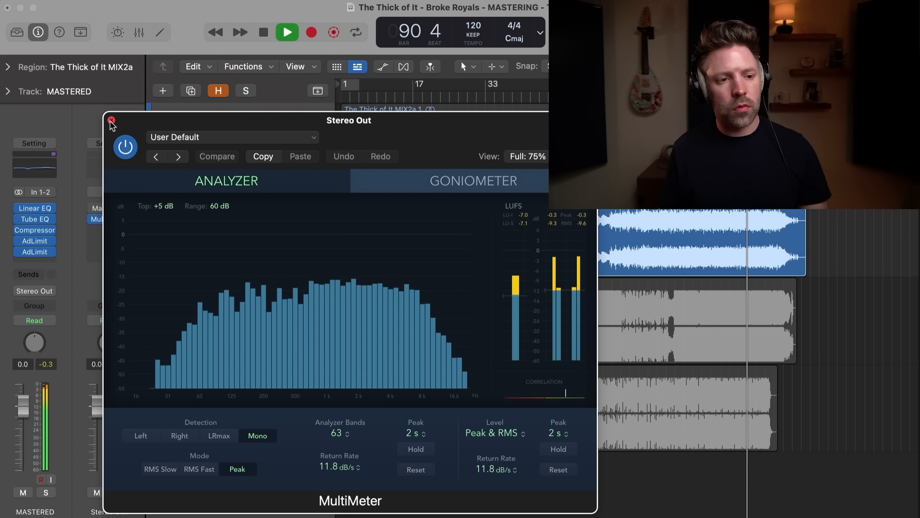
{"action": "left_click", "coordinate": [111, 121]}
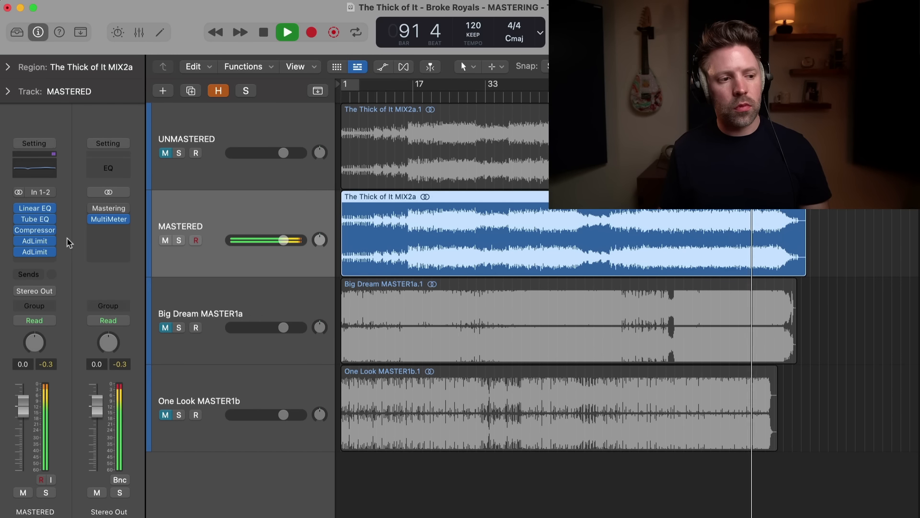
{"action": "key", "text": "space"}
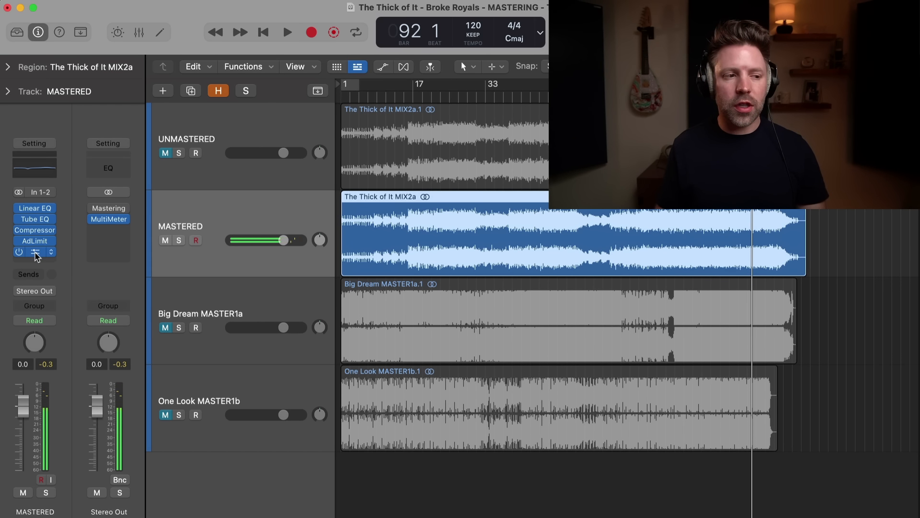
Lower the second Adaptive Limiter's gain on the MASTERED track to 1.4 dB and close its window.
{"action": "left_click", "coordinate": [36, 253]}
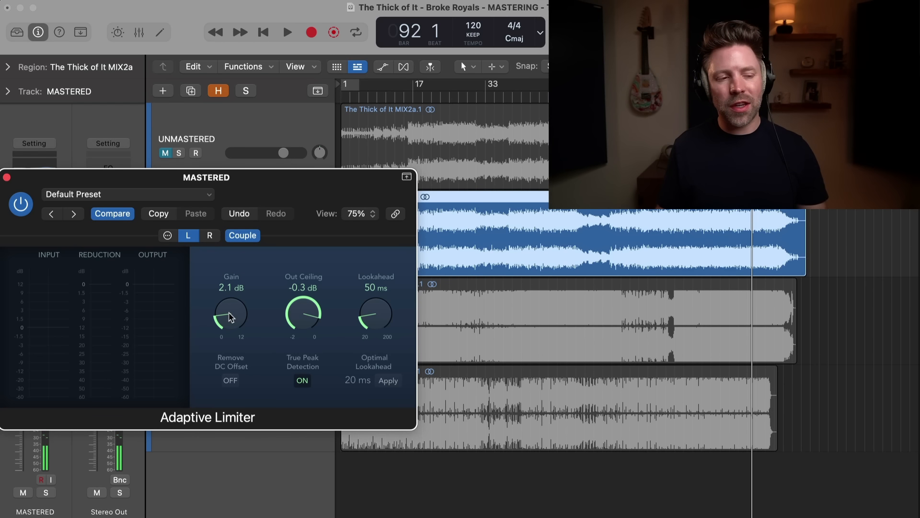
{"action": "left_click_drag", "start_coordinate": [230, 321], "coordinate": [231, 324]}
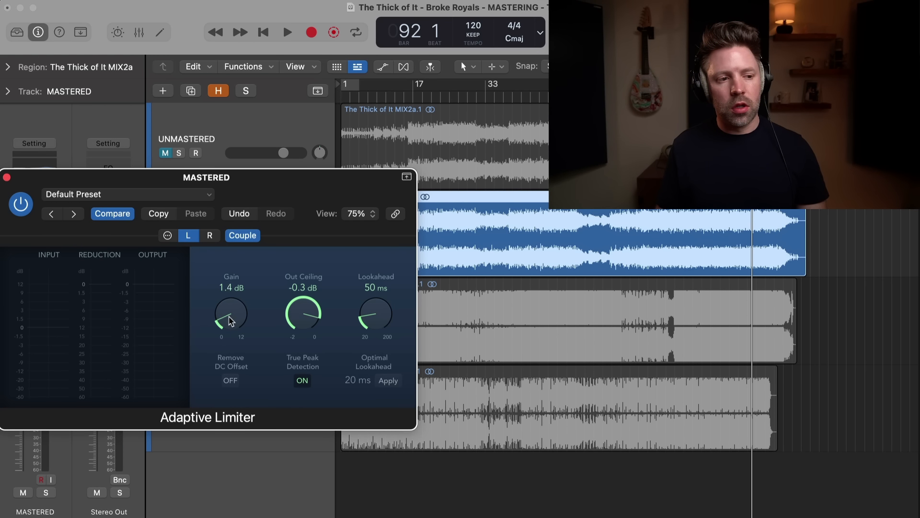
{"action": "left_click", "coordinate": [7, 177]}
Play the MASTERED track from around bar 81 and check its LUFS in the Stereo Out MultiMeter, then close the meter.
{"action": "key", "text": "space"}
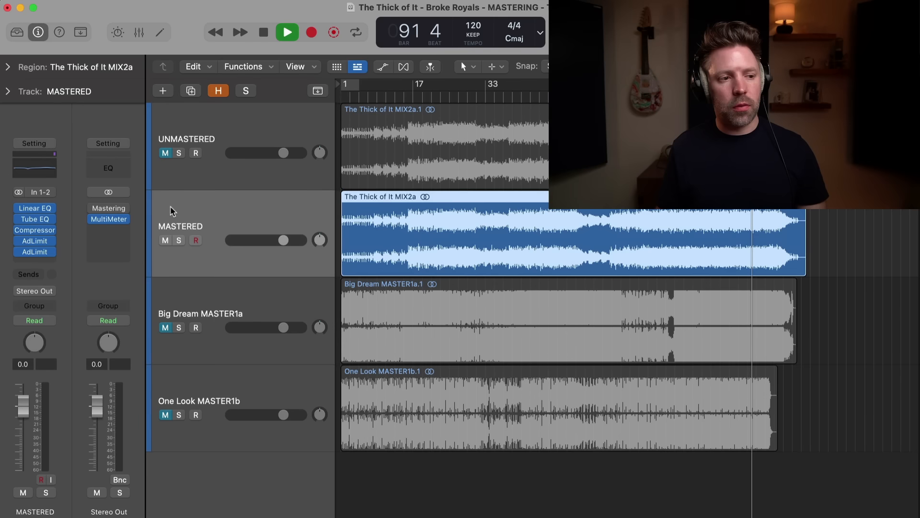
{"action": "left_click", "coordinate": [109, 219]}
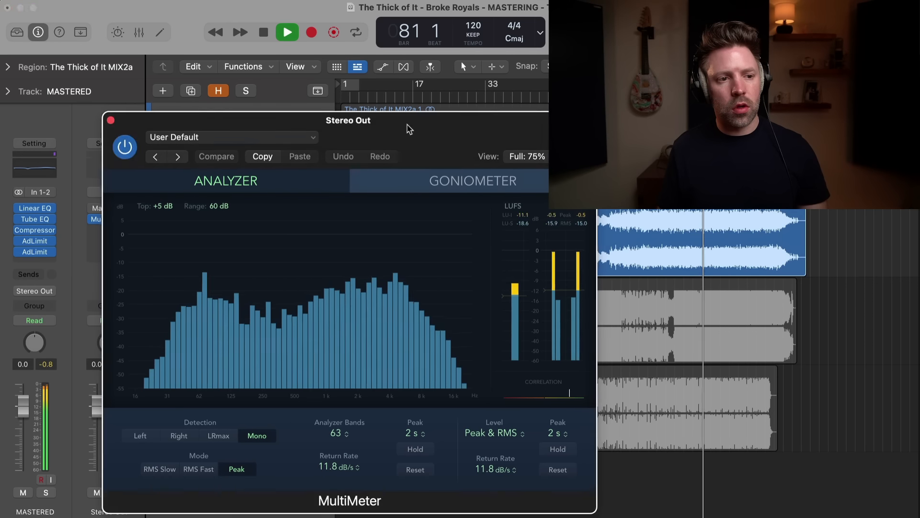
{"action": "left_click_drag", "start_coordinate": [409, 121], "coordinate": [332, 120]}
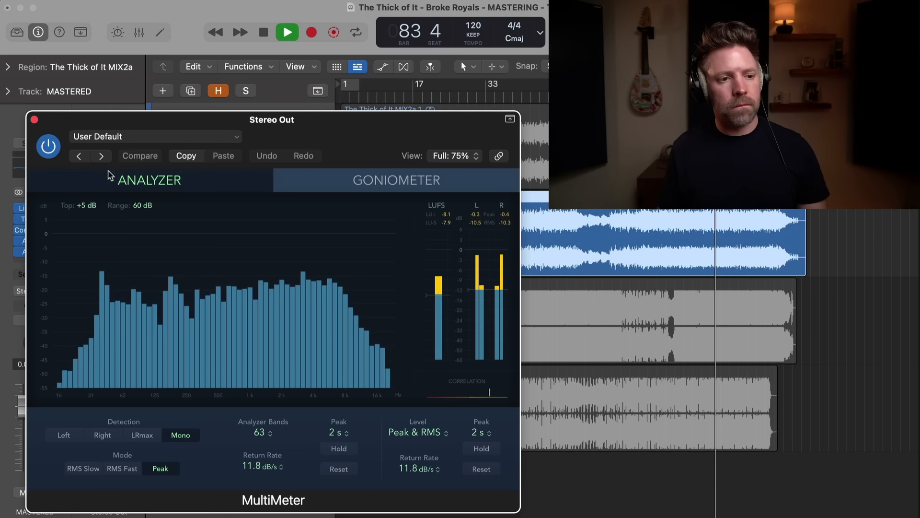
{"action": "left_click", "coordinate": [35, 120]}
Solo the Big Dream MASTER1a reference during playback to compare it with the master, then unsolo it.
{"action": "left_click", "coordinate": [212, 296]}
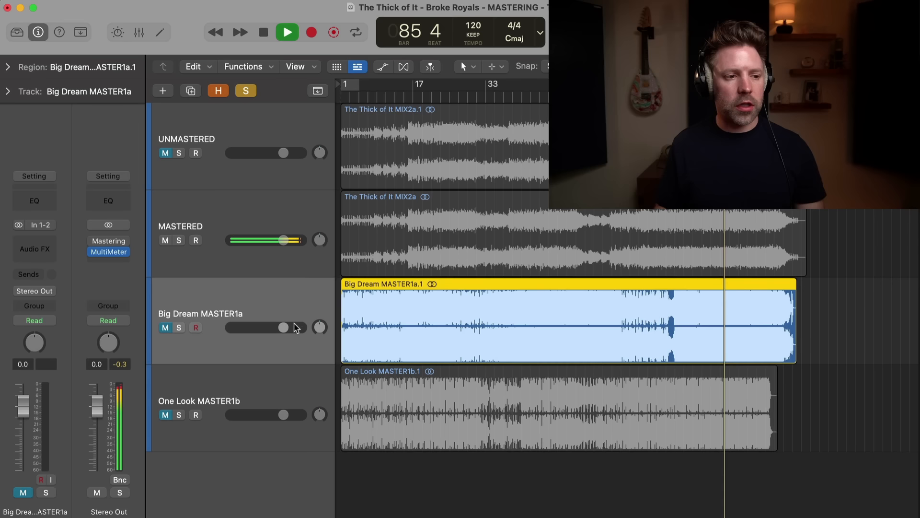
{"action": "key", "text": "s"}
{"action": "key", "text": "m"}
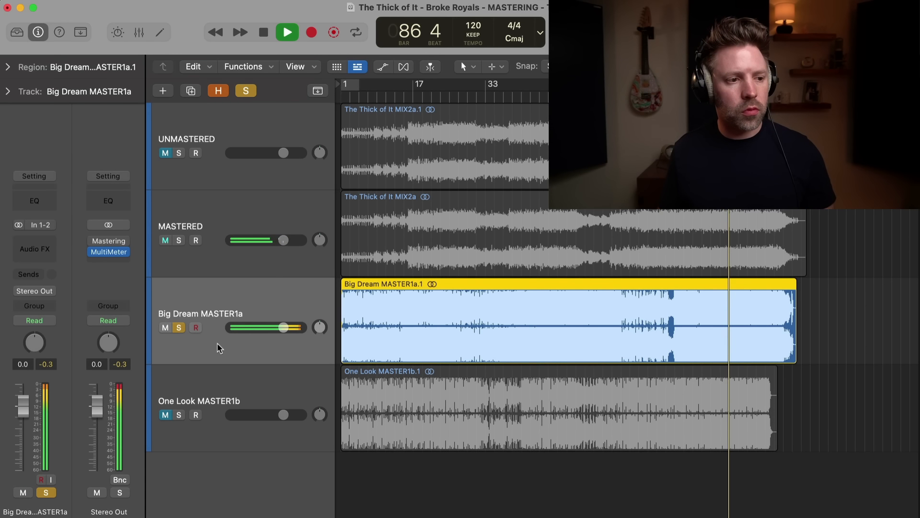
{"action": "key", "text": "s"}
{"action": "key", "text": "m"}
Toggle solo on the One Look MASTER1b reference during playback to compare its loudness and tone with the MASTERED track.
{"action": "left_click", "coordinate": [209, 389]}
{"action": "key", "text": "s"}
{"action": "key", "text": "m"}
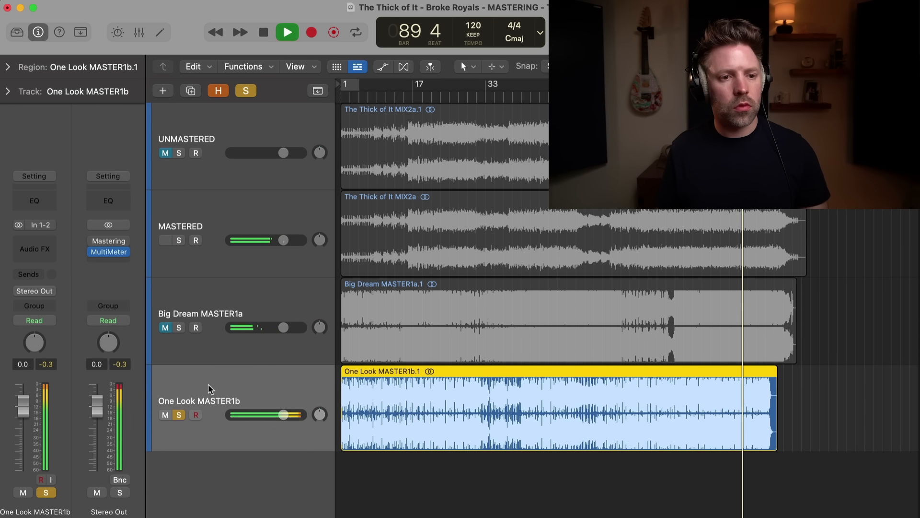
{"action": "key", "text": "s"}
{"action": "key", "text": "m"}
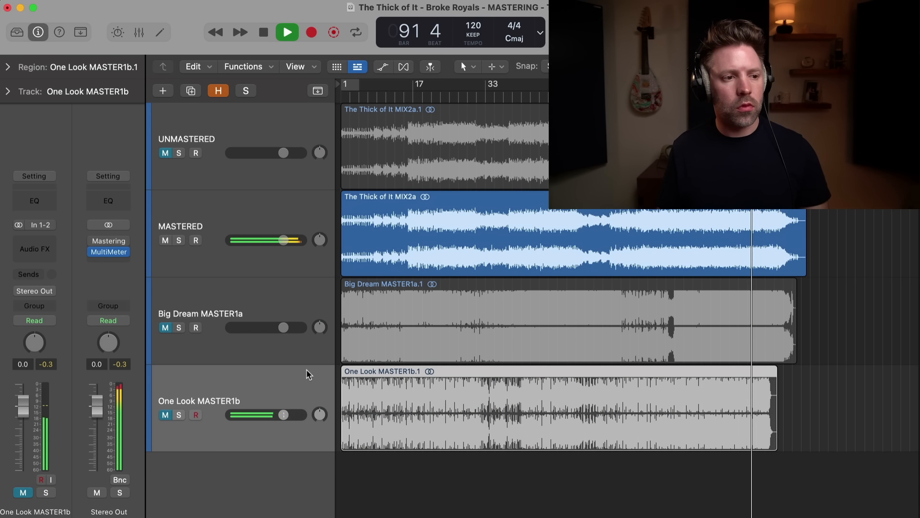
{"action": "key", "text": "s"}
{"action": "key", "text": "m"}
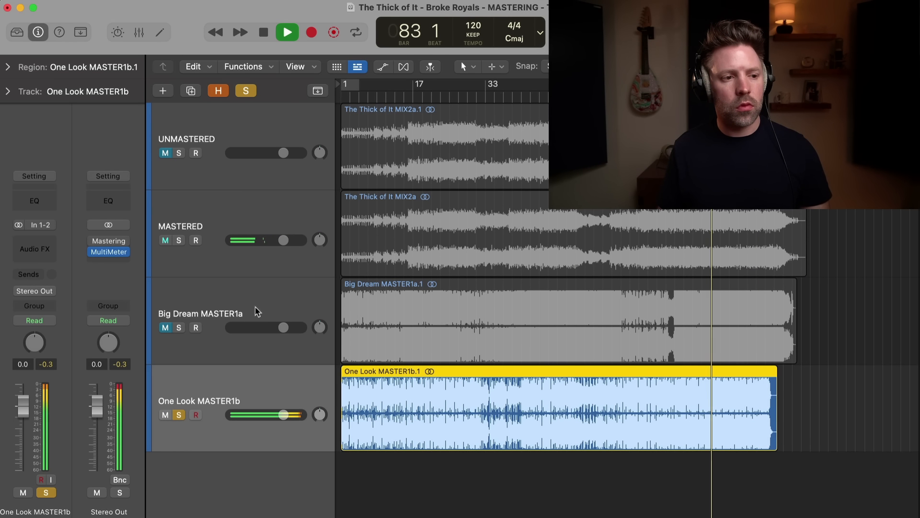
Unsolo One Look MASTER1b, compare the MASTERED track against a soloed Big Dream MASTER1a, and stop playback.
{"action": "left_click", "coordinate": [240, 312]}
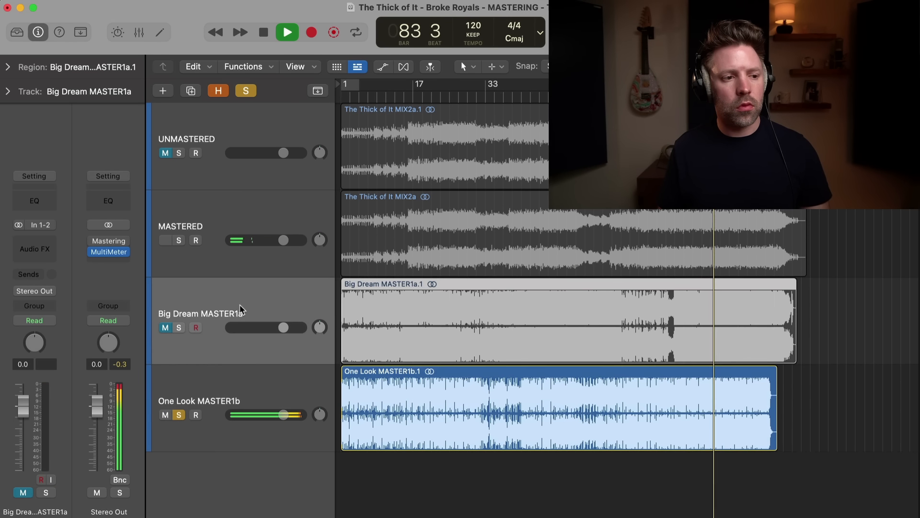
{"action": "left_click", "coordinate": [178, 415]}
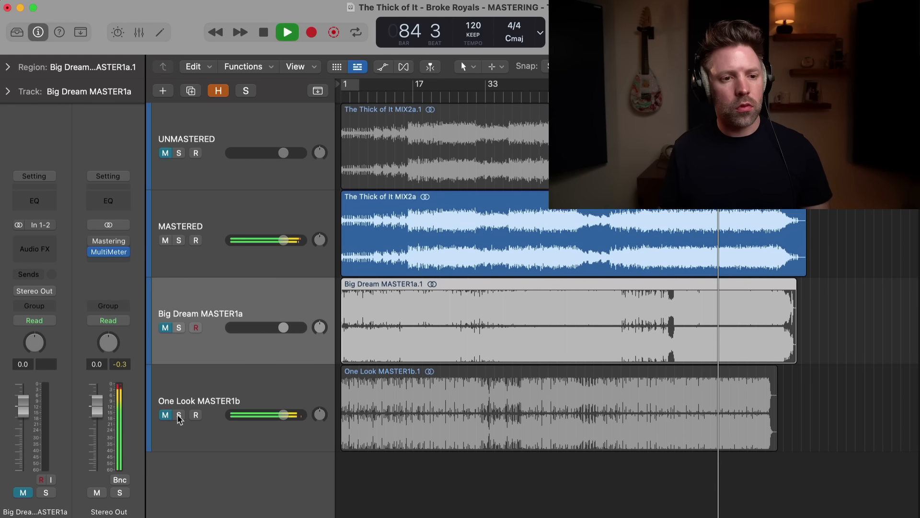
{"action": "key", "text": "s"}
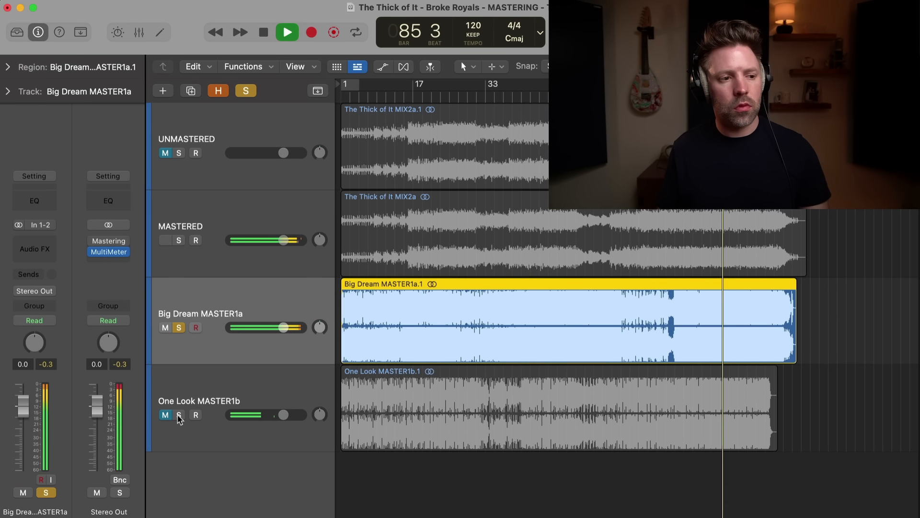
{"action": "key", "text": "s"}
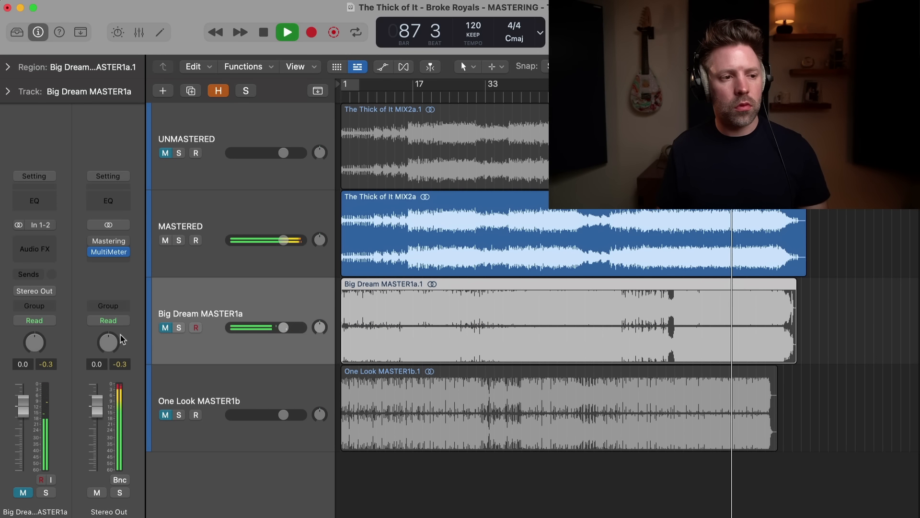
{"action": "key", "text": "space"}
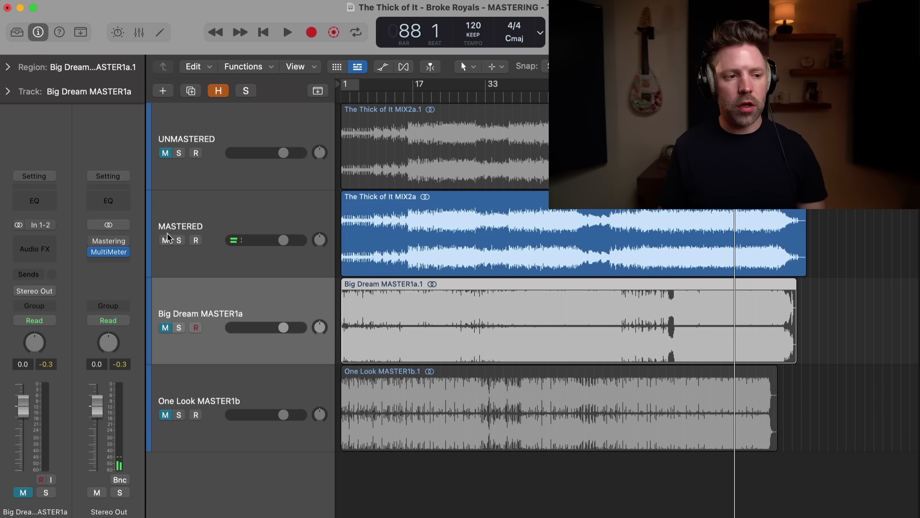
Reduce the Low Boost in the MASTERED track's Vintage Tube EQ and close the plug-in.
{"action": "left_click", "coordinate": [194, 222]}
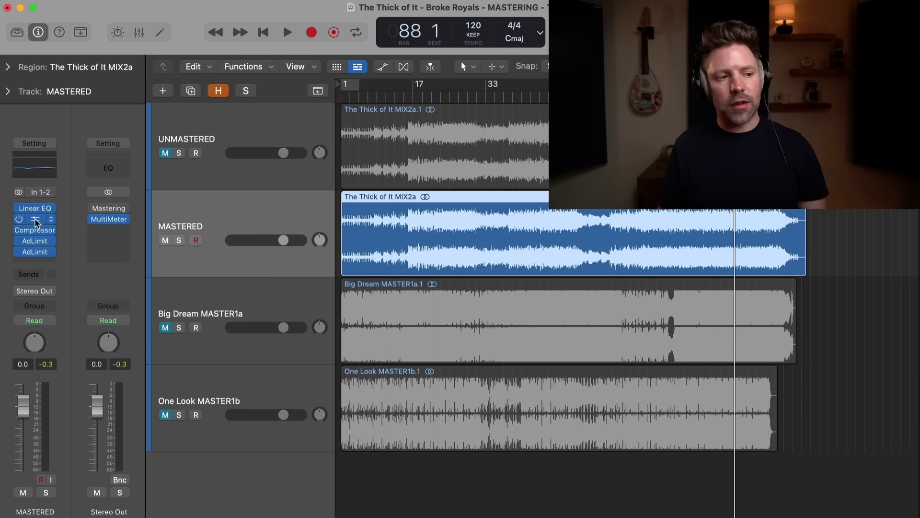
{"action": "left_click", "coordinate": [36, 220]}
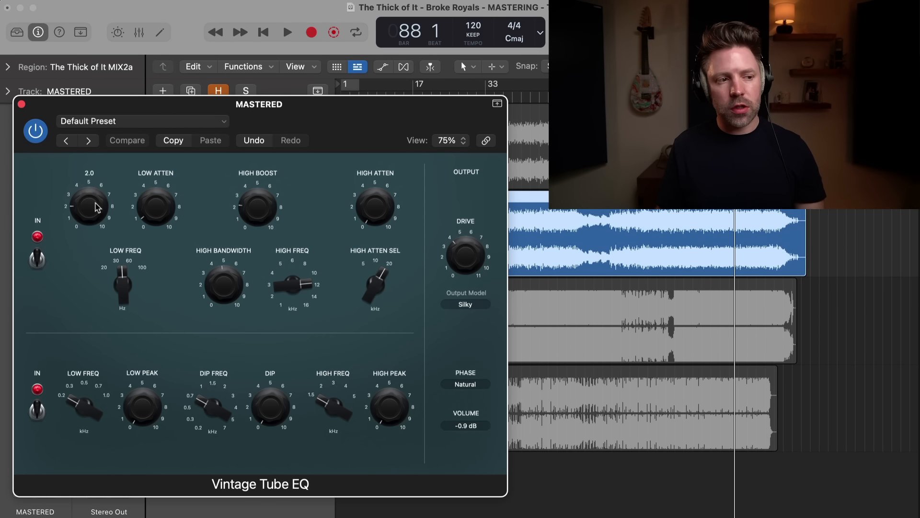
{"action": "left_click_drag", "start_coordinate": [95, 207], "coordinate": [98, 210]}
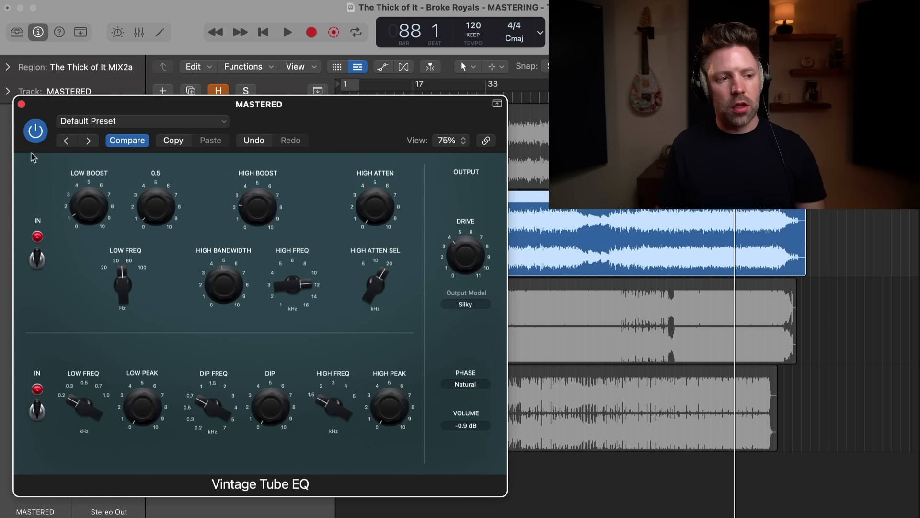
{"action": "left_click", "coordinate": [22, 104]}
Play the late section of the MASTERED track and briefly solo One Look MASTER1b to compare the low end.
{"action": "key", "text": "space"}
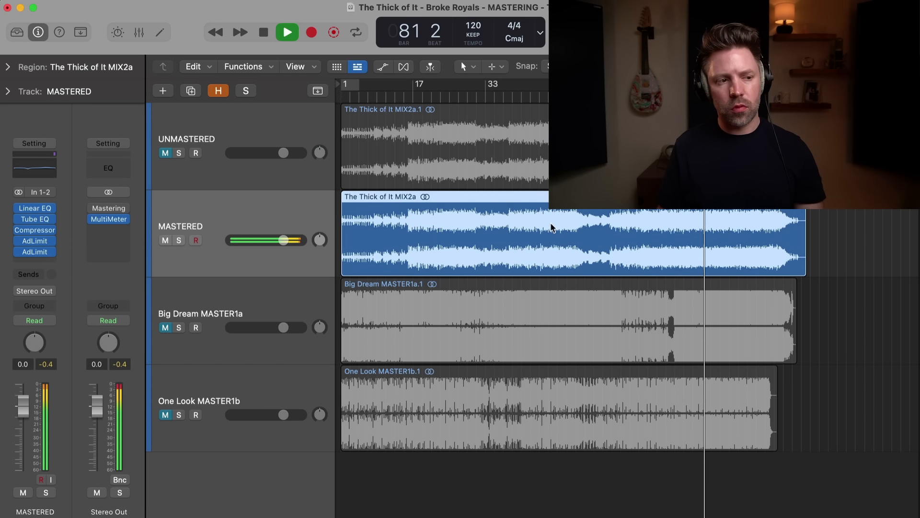
{"action": "left_click", "coordinate": [179, 415]}
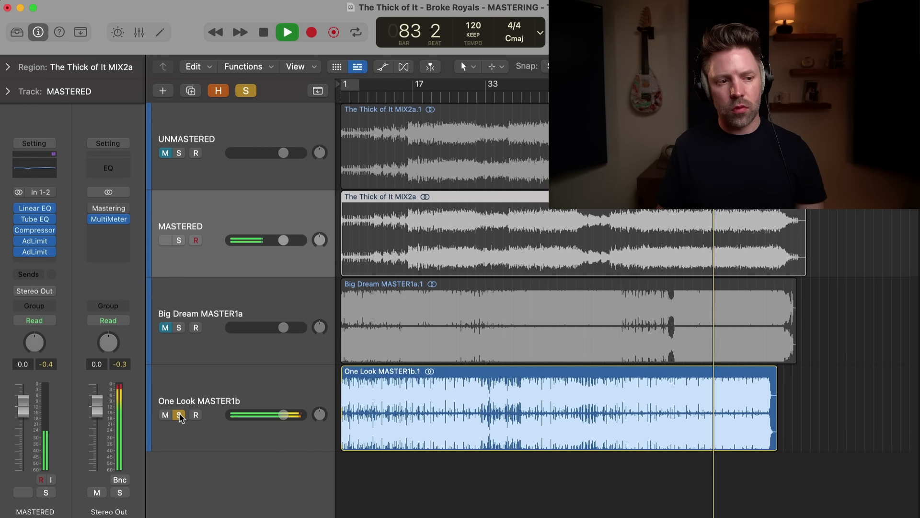
{"action": "left_click", "coordinate": [179, 415]}
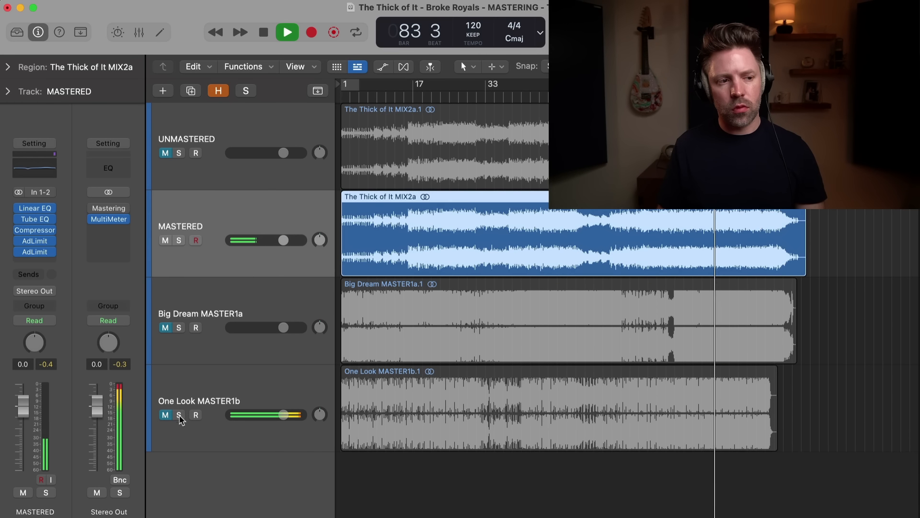
Set the Vintage Tube EQ's Low Boost to 1.5 on the MASTERED track during playback and close the plug-in.
{"action": "left_click", "coordinate": [35, 218]}
{"action": "left_click_drag", "start_coordinate": [94, 202], "coordinate": [94, 194]}
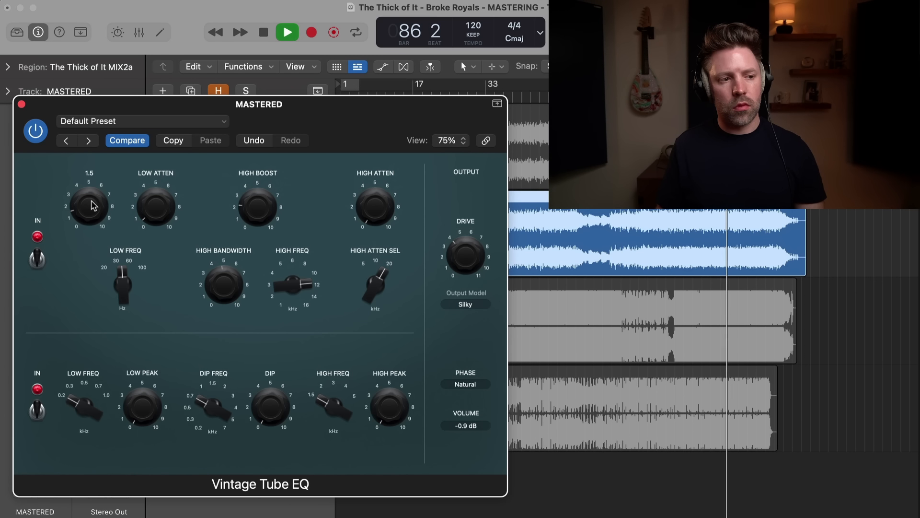
{"action": "left_click", "coordinate": [21, 104]}
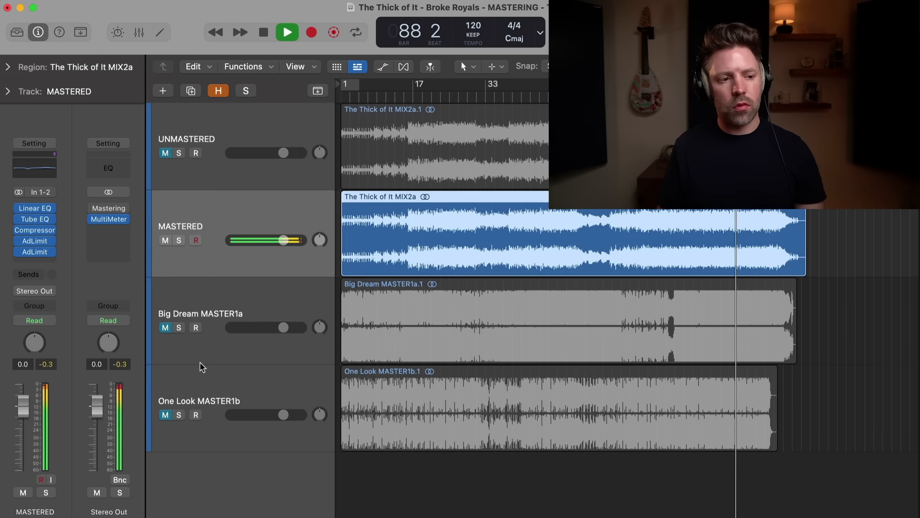
Briefly solo Big Dream MASTER1a to compare it with the adjusted master, then stop playback.
{"action": "left_click", "coordinate": [179, 327]}
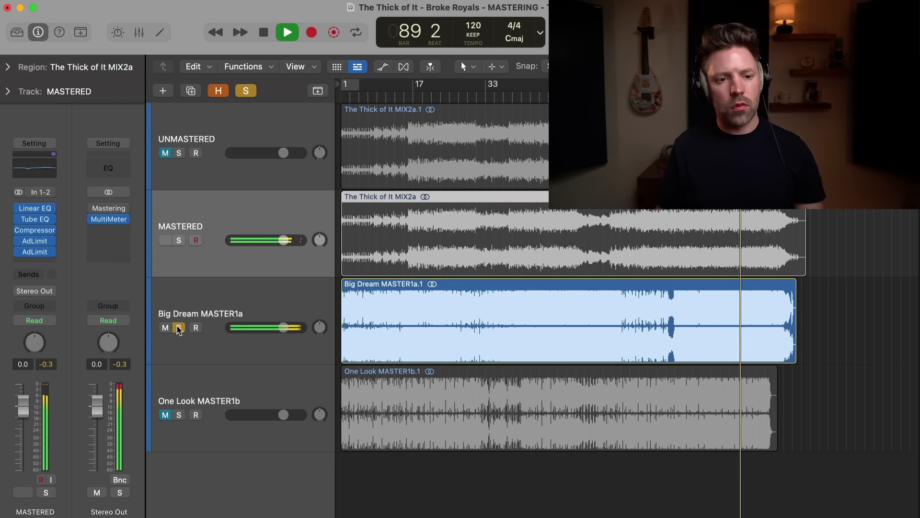
{"action": "left_click", "coordinate": [179, 328]}
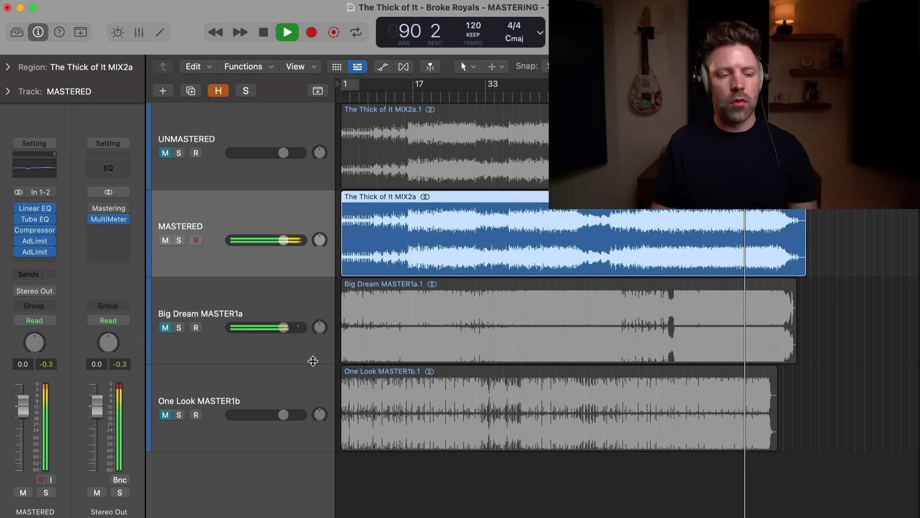
{"action": "key", "text": "space"}
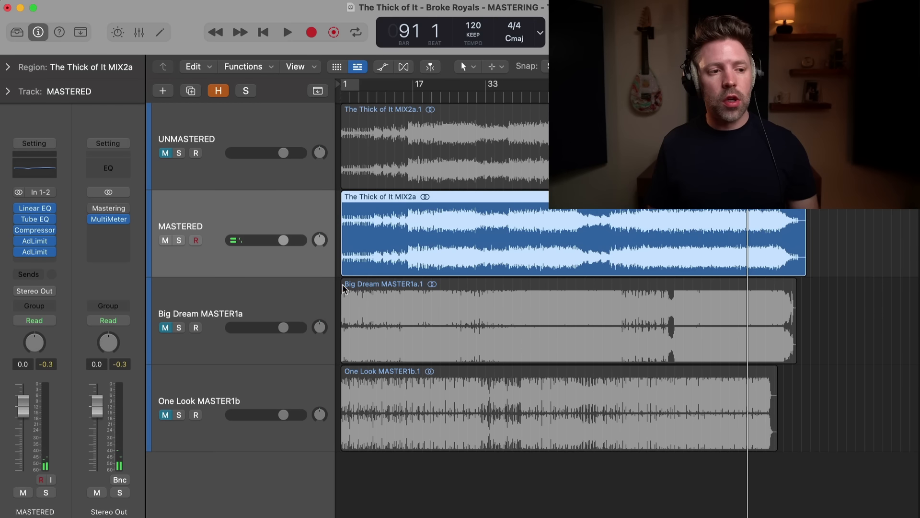
Lower the MASTERED track's volume to -5.6 dB during playback to level-match it with the UNMASTERED track.
{"action": "left_click_drag", "start_coordinate": [283, 241], "coordinate": [264, 240]}
{"action": "left_click", "coordinate": [210, 137]}
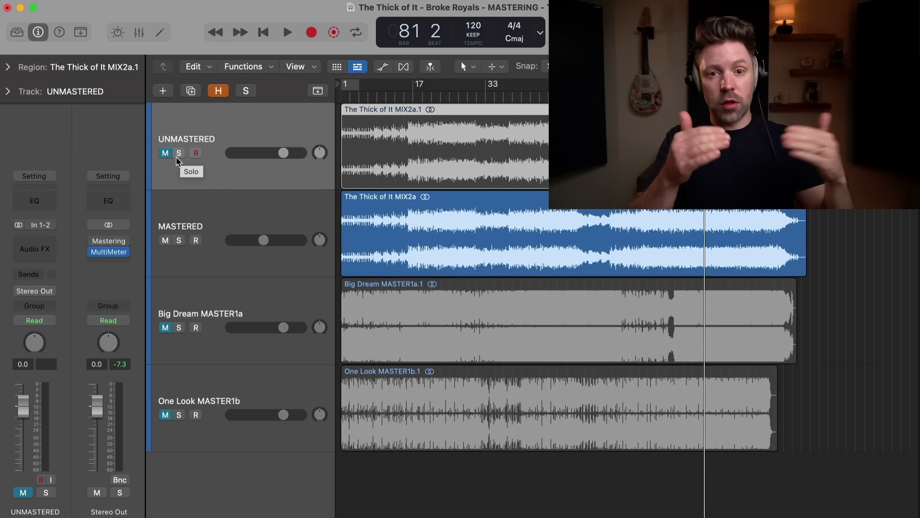
{"action": "key", "text": "space"}
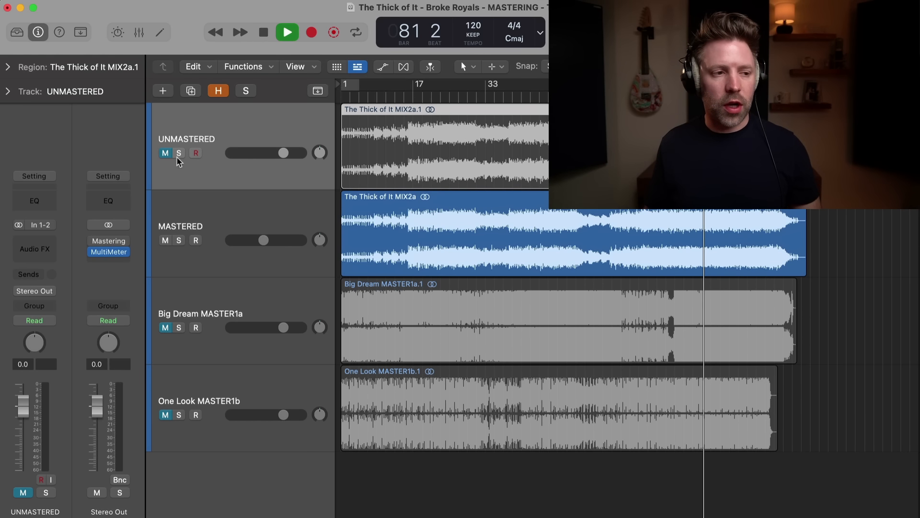
{"action": "left_click_drag", "start_coordinate": [265, 240], "coordinate": [266, 240]}
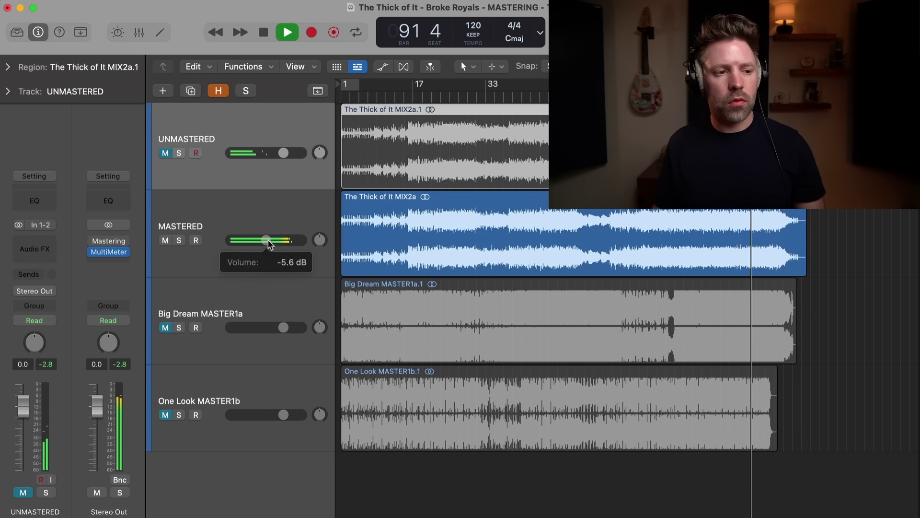
Toggle solo on the UNMASTERED track during playback to compare it with the level-matched MASTERED track, then stop.
{"action": "left_click", "coordinate": [178, 154]}
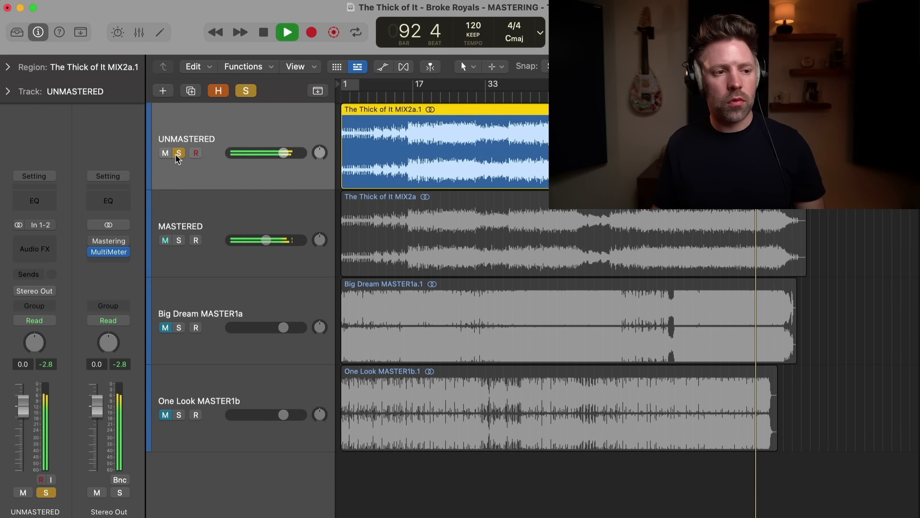
{"action": "left_click", "coordinate": [177, 155]}
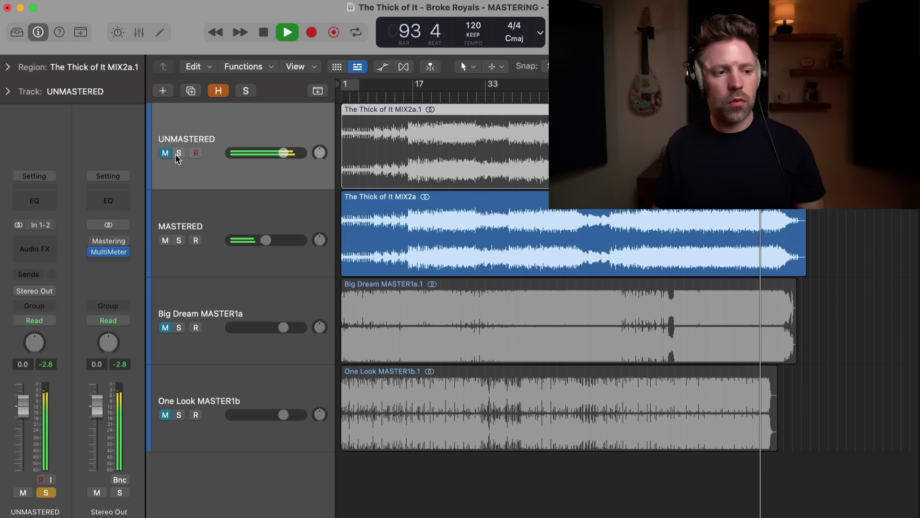
{"action": "left_click_drag", "start_coordinate": [267, 240], "coordinate": [267, 240]}
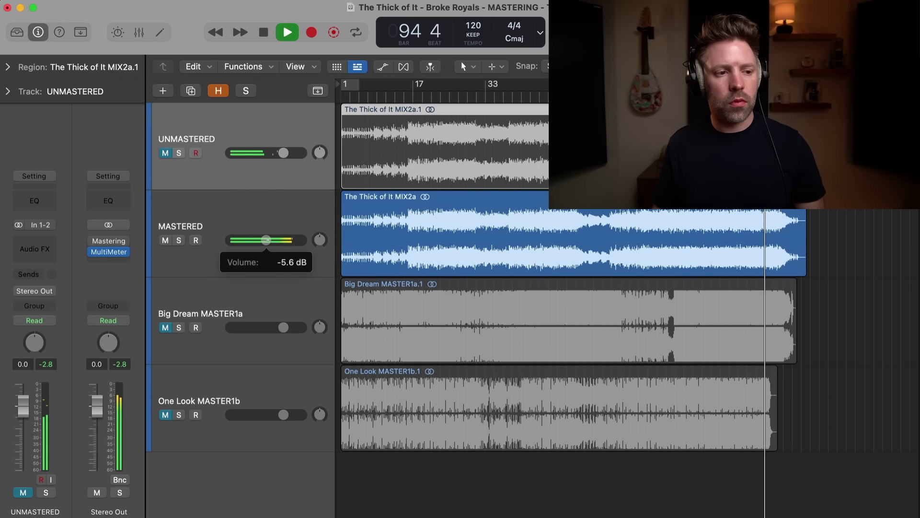
{"action": "left_click", "coordinate": [177, 155]}
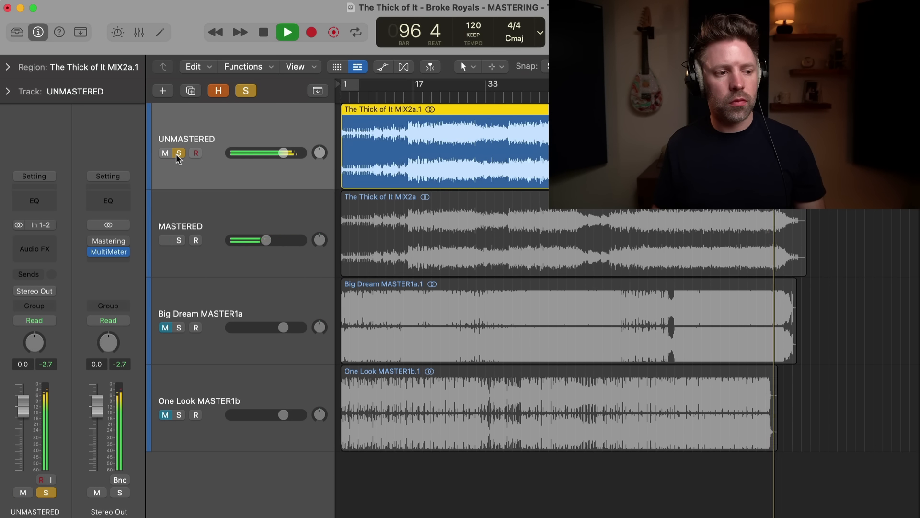
{"action": "left_click", "coordinate": [177, 154]}
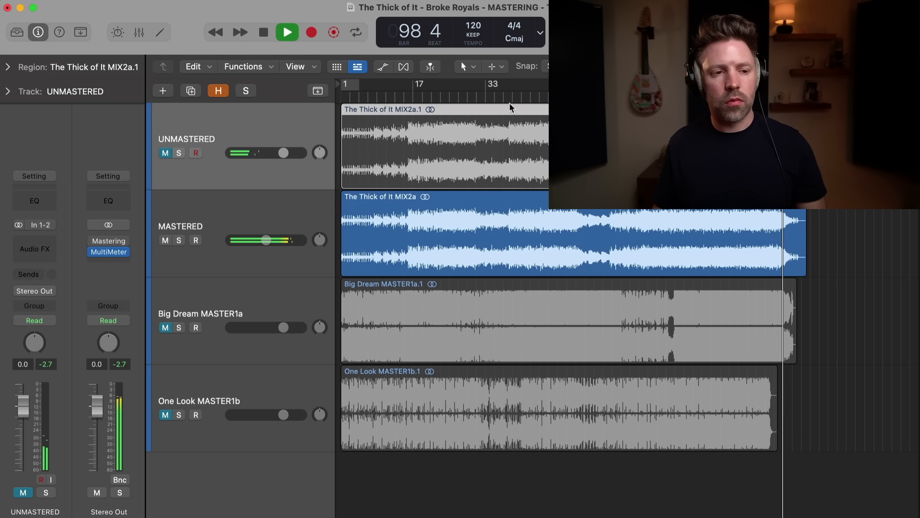
{"action": "key", "text": "space"}
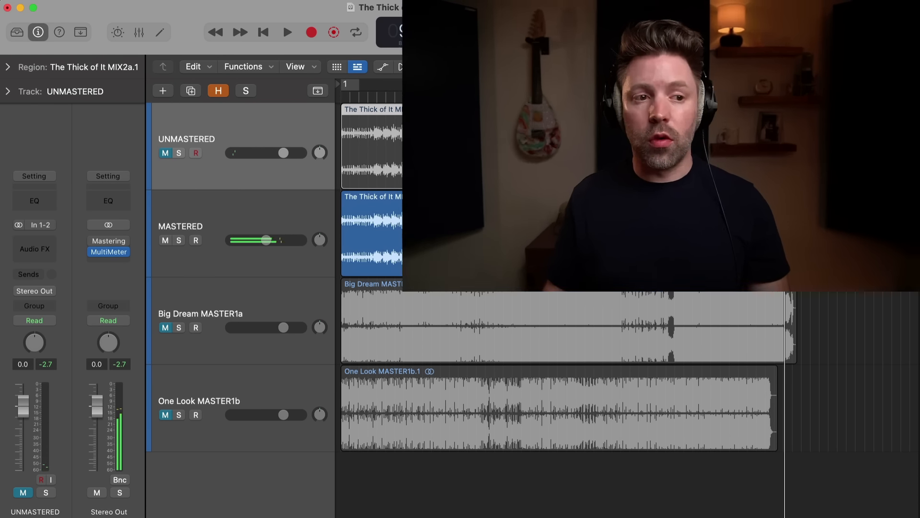
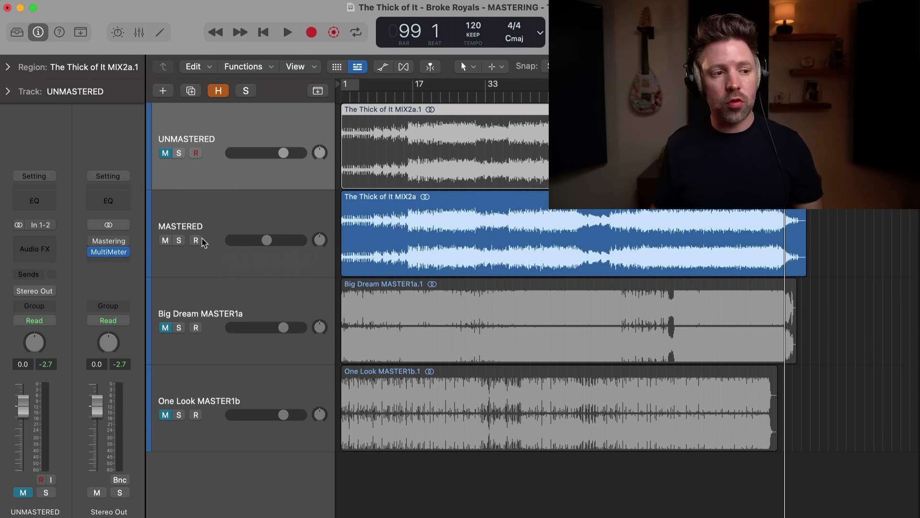
Reset the MASTERED track's volume to 0.0 dB and bypass all five of its plug-ins.
{"action": "left_click", "coordinate": [266, 242], "text": "alt"}
{"action": "left_click", "coordinate": [220, 216]}
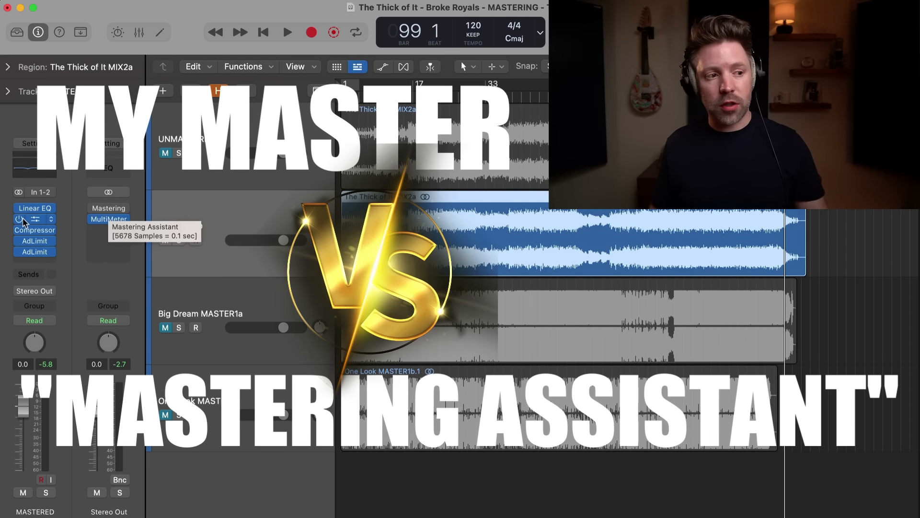
{"action": "left_click_drag", "start_coordinate": [18, 208], "coordinate": [18, 266]}
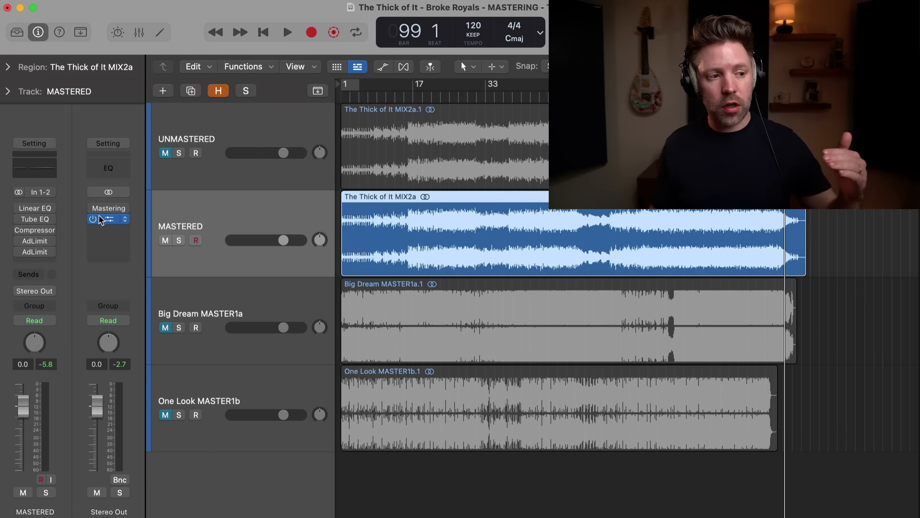
Enable Mastering Assistant on the Stereo Out and reposition its window to uncover the arrangement.
{"action": "left_click", "coordinate": [108, 209]}
{"action": "left_click_drag", "start_coordinate": [456, 152], "coordinate": [331, 90]}
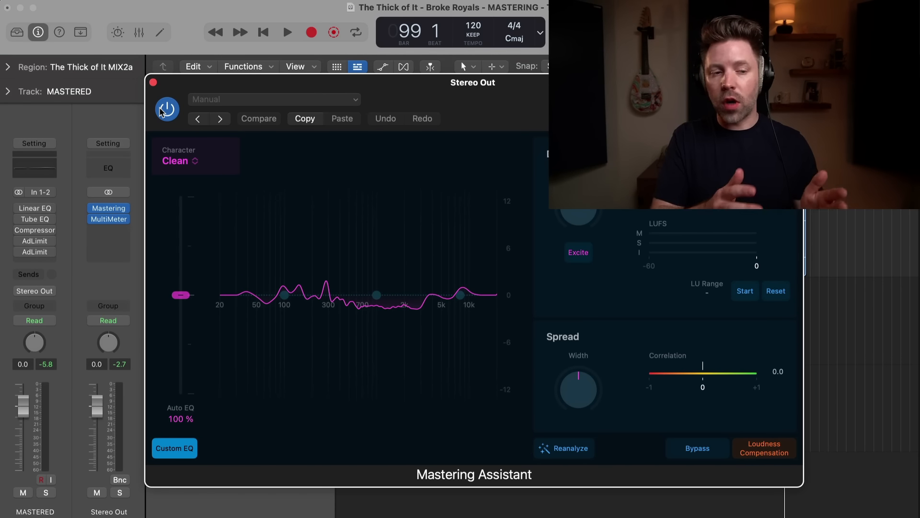
{"action": "left_click_drag", "start_coordinate": [472, 100], "coordinate": [417, 95]}
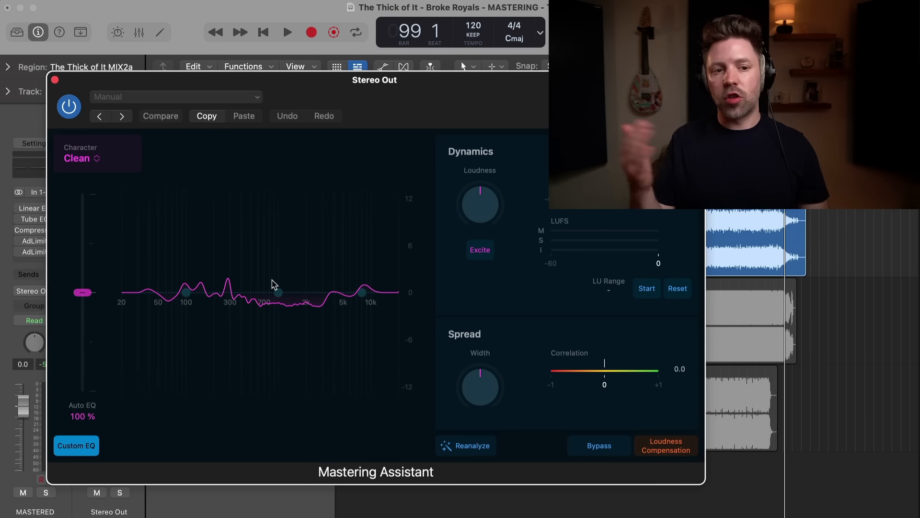
{"action": "left_click_drag", "start_coordinate": [408, 102], "coordinate": [350, 103]}
Play the song through Mastering Assistant from about bar 38, keeping both its bypass control and the track's plug-ins accessible, then stop.
{"action": "left_click", "coordinate": [683, 88]}
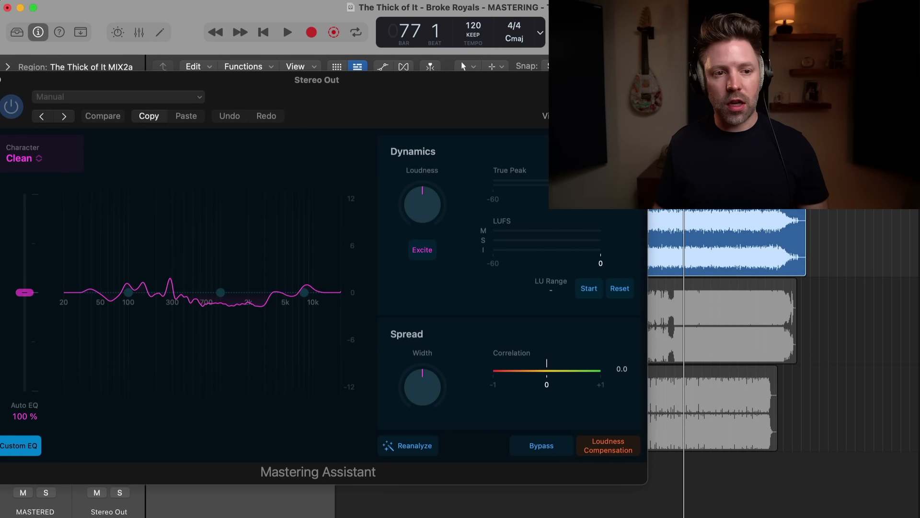
{"action": "left_click_drag", "start_coordinate": [548, 102], "coordinate": [570, 278]}
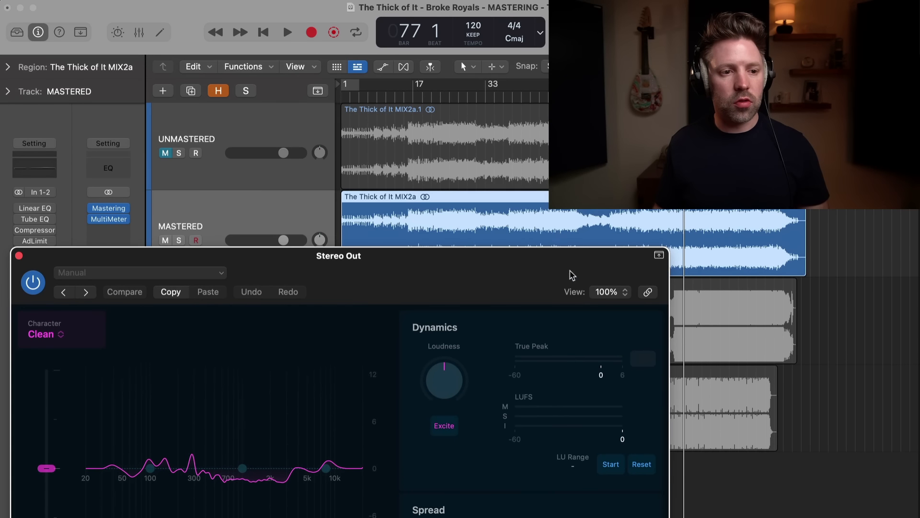
{"action": "left_click", "coordinate": [509, 99]}
{"action": "key", "text": "space"}
{"action": "left_click_drag", "start_coordinate": [491, 264], "coordinate": [508, 76]}
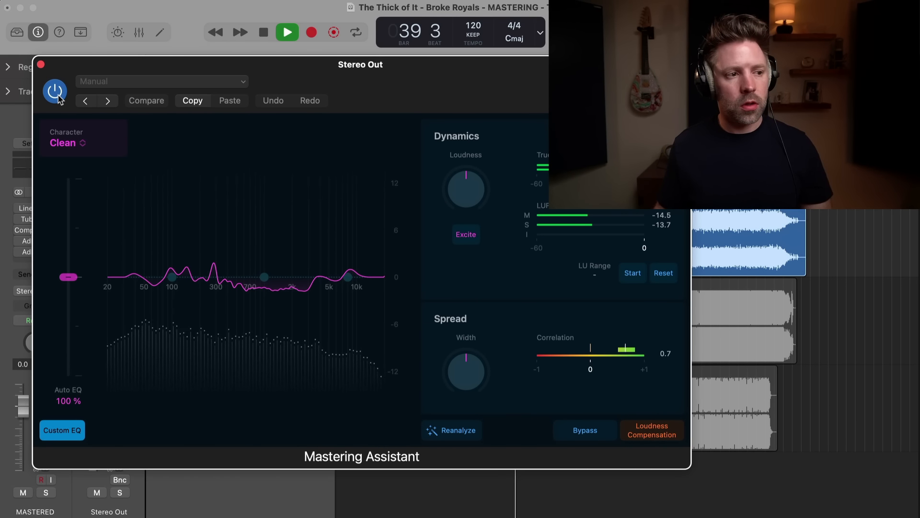
{"action": "left_click_drag", "start_coordinate": [72, 72], "coordinate": [129, 91]}
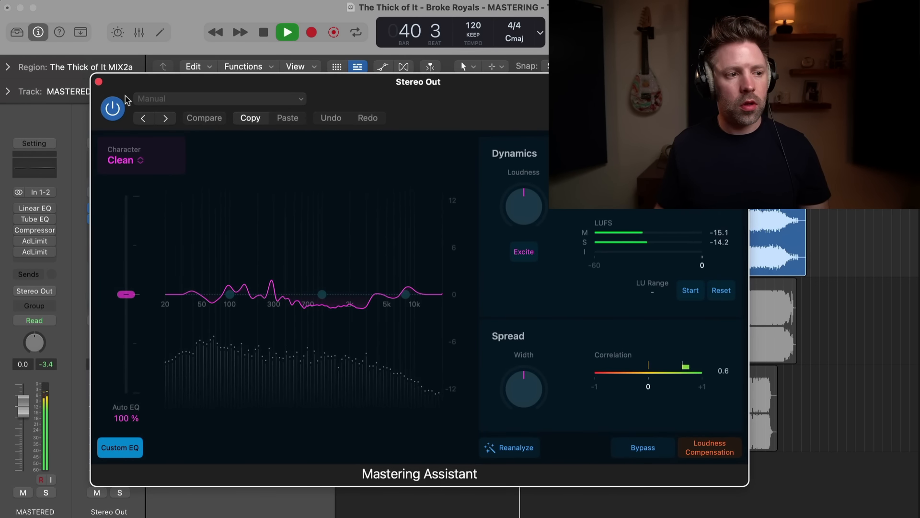
{"action": "key", "text": "space"}
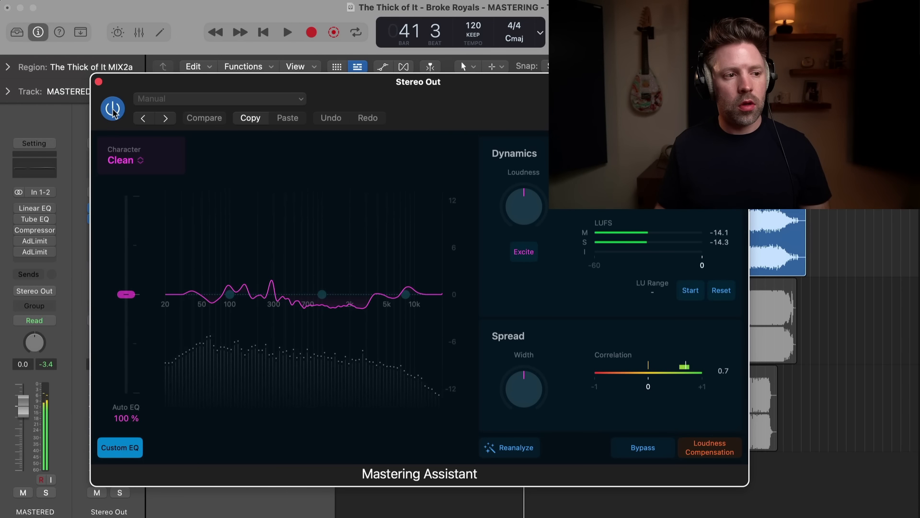
Compare the MASTERED track's own plug-in chain with Mastering Assistant from bar 41, enabling only one of them for each playback.
{"action": "left_click", "coordinate": [112, 110]}
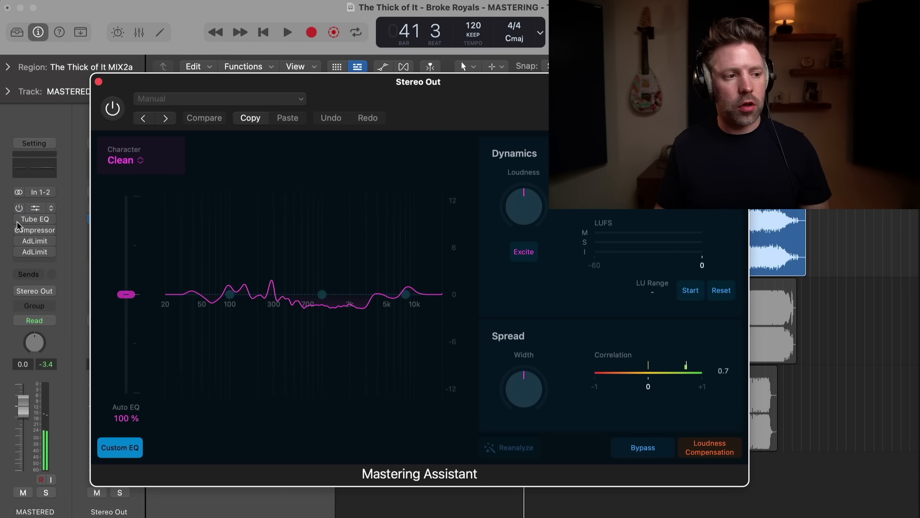
{"action": "key", "text": "space"}
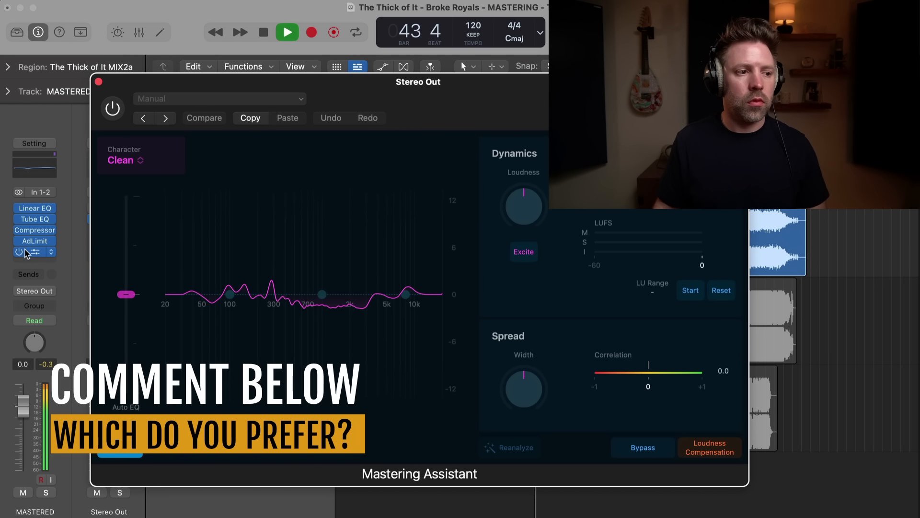
{"action": "key", "text": "space"}
{"action": "left_click", "coordinate": [112, 109]}
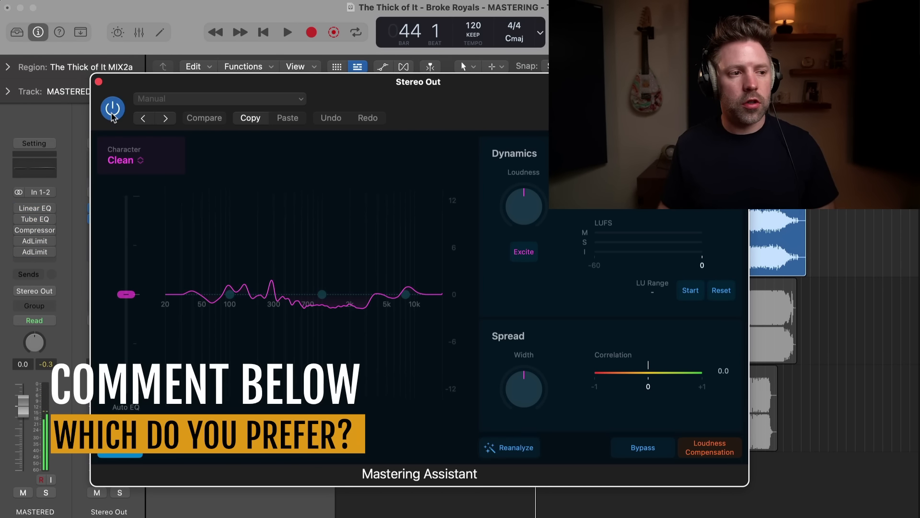
{"action": "key", "text": "space"}
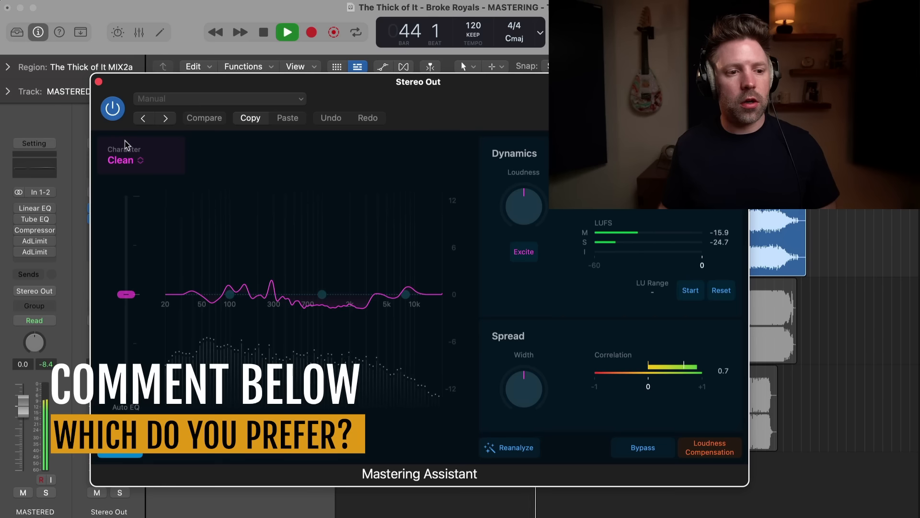
{"action": "key", "text": "space"}
Repeat the comparison from bar 47, auditioning the track's plug-in chain first and Mastering Assistant second.
{"action": "left_click", "coordinate": [113, 109]}
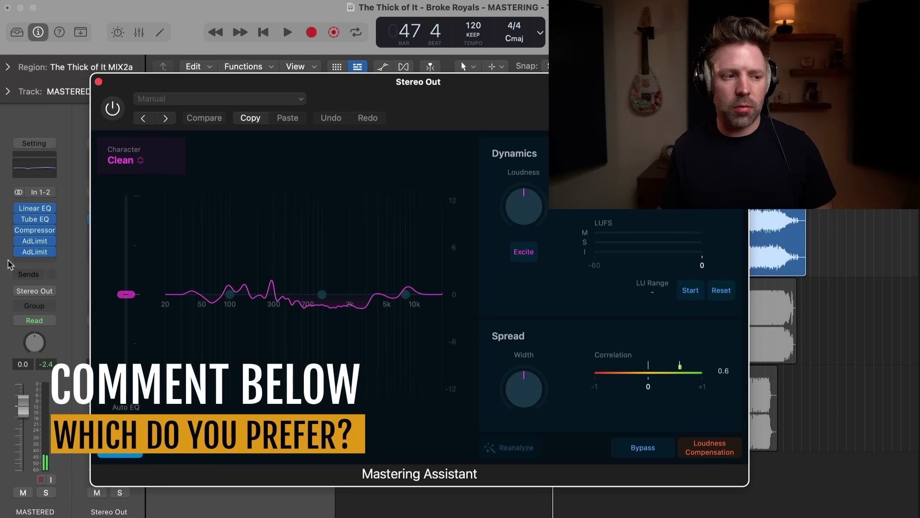
{"action": "key", "text": "space"}
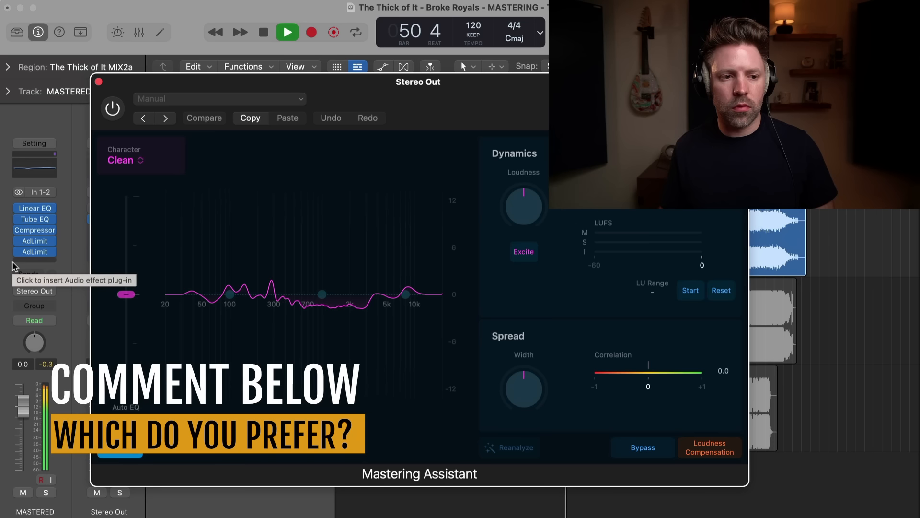
{"action": "key", "text": "space"}
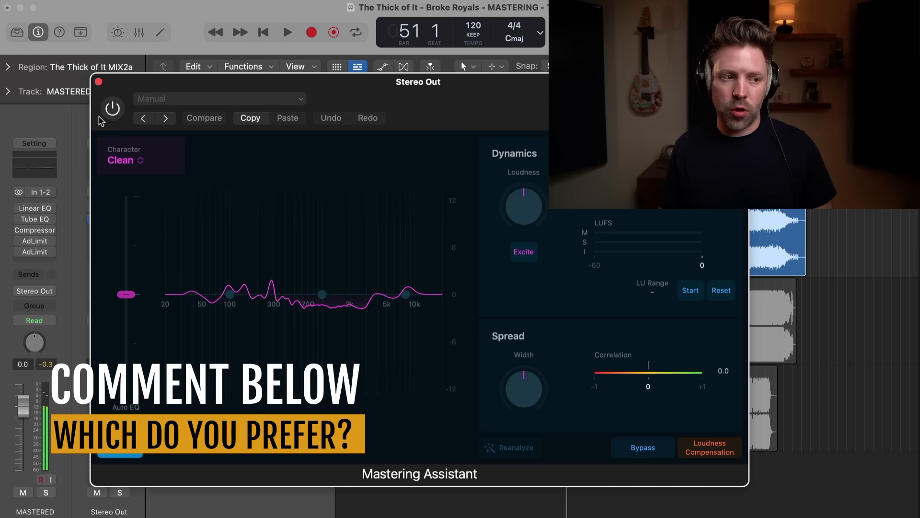
{"action": "left_click", "coordinate": [113, 109]}
{"action": "key", "text": "space"}
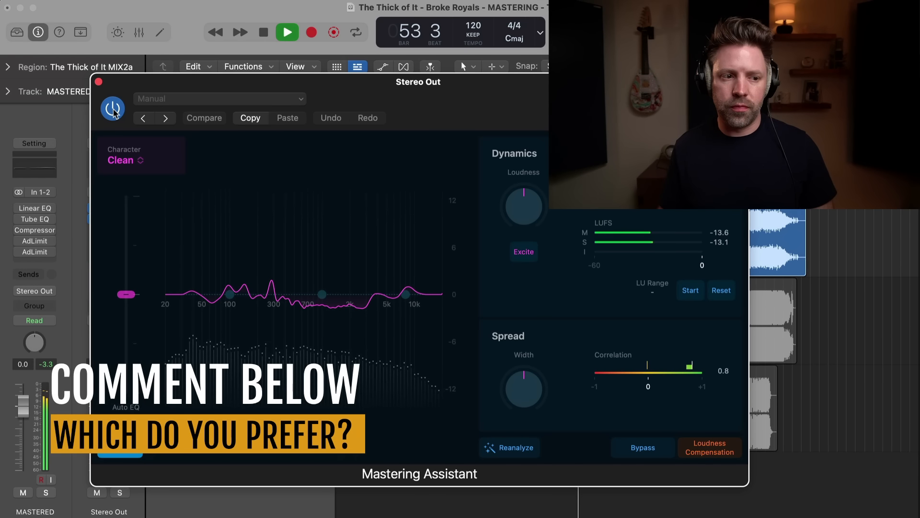
{"action": "key", "text": "space"}
Bypass Mastering Assistant, re-enable the MASTERED track's five plug-ins and briefly play from bar 53.
{"action": "left_click", "coordinate": [113, 109]}
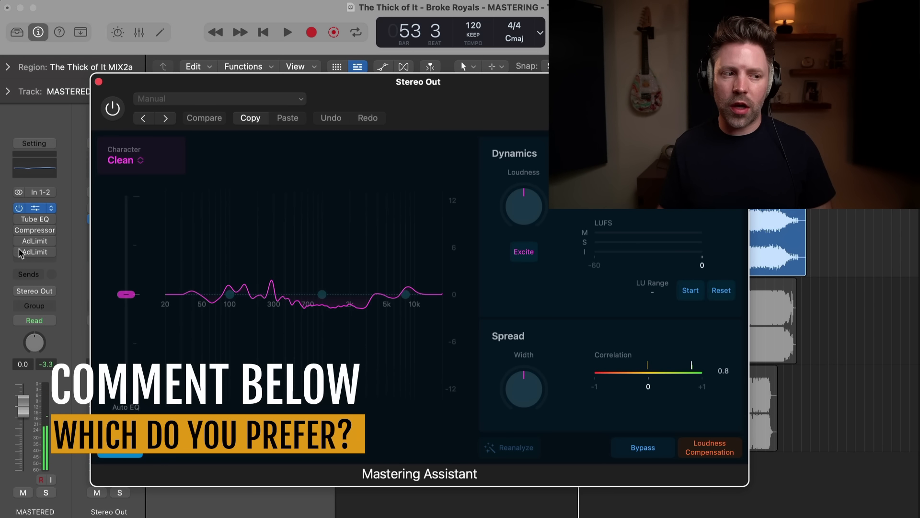
{"action": "key", "text": "space"}
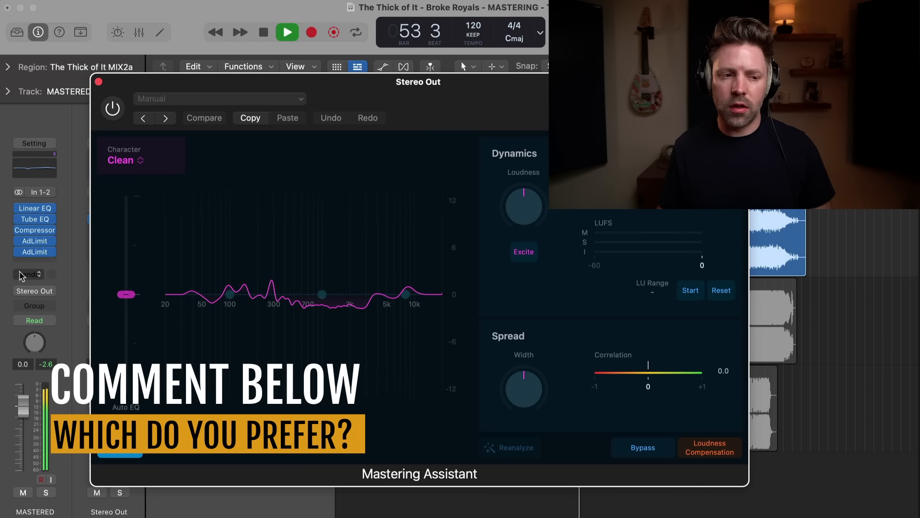
{"action": "key", "text": "space"}
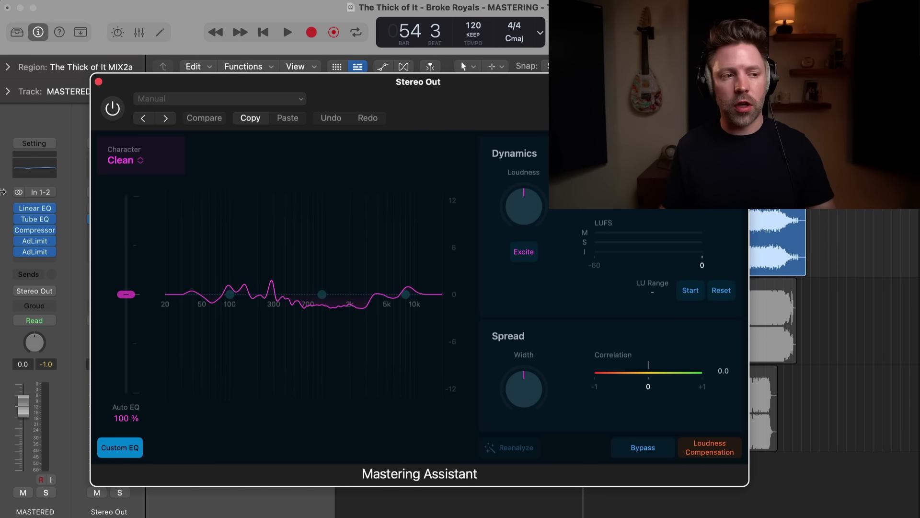
Close Mastering Assistant and lower the MASTERED track's volume to -5.5 dB.
{"action": "left_click", "coordinate": [99, 82]}
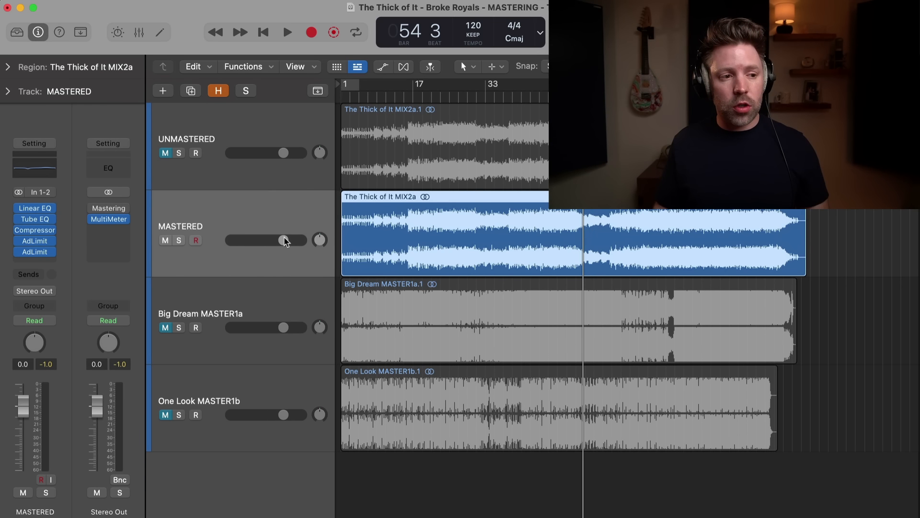
{"action": "left_click_drag", "start_coordinate": [284, 240], "coordinate": [276, 240]}
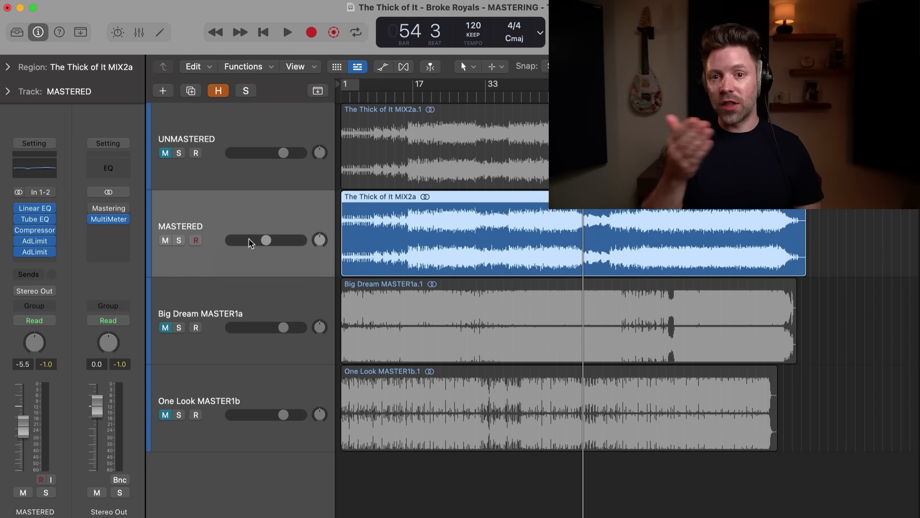
Reveal the hidden tracks and select the STATIC MIX track.
{"action": "left_click", "coordinate": [217, 91]}
{"action": "scroll", "coordinate": [230, 331], "scroll_direction": "down", "scroll_amount": 2}
{"action": "left_click", "coordinate": [246, 362]}
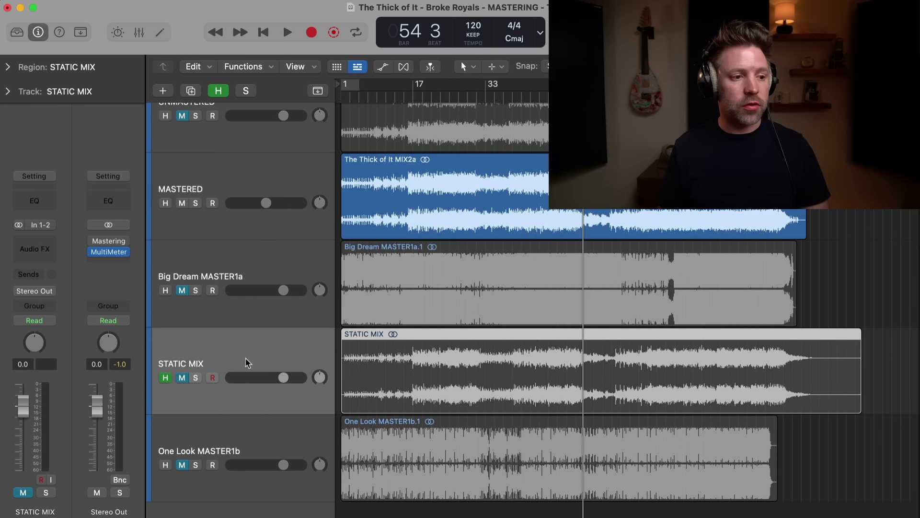
{"action": "scroll", "coordinate": [237, 367], "scroll_direction": "up", "scroll_amount": 1}
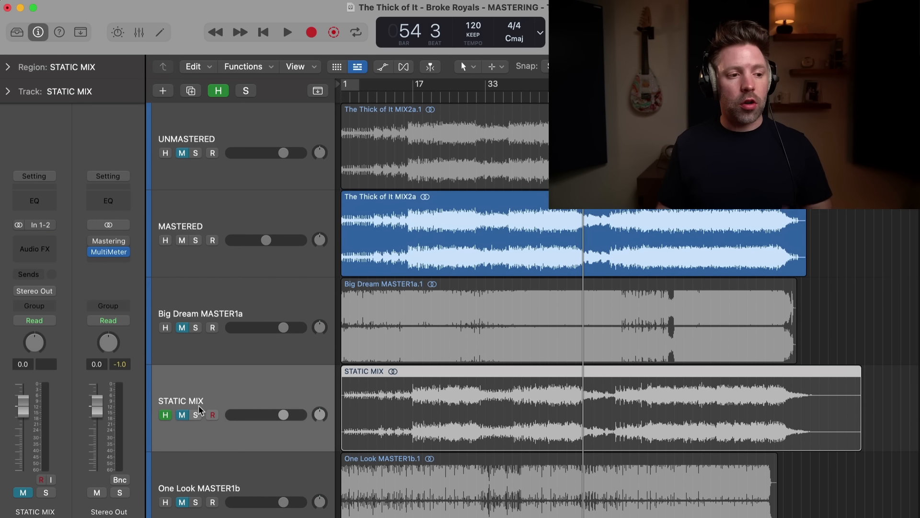
Fine-tune the MASTERED track's volume to -5.2 dB and select that track.
{"action": "left_click", "coordinate": [227, 133]}
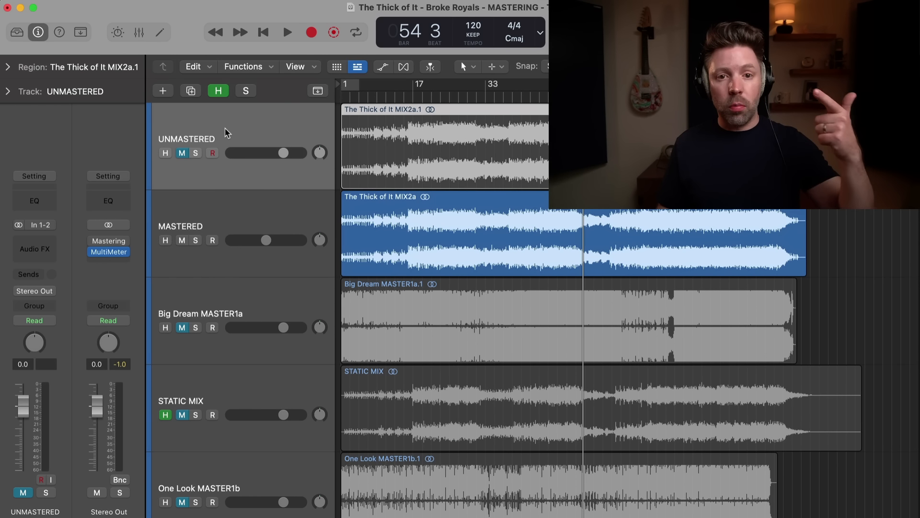
{"action": "left_click", "coordinate": [264, 240]}
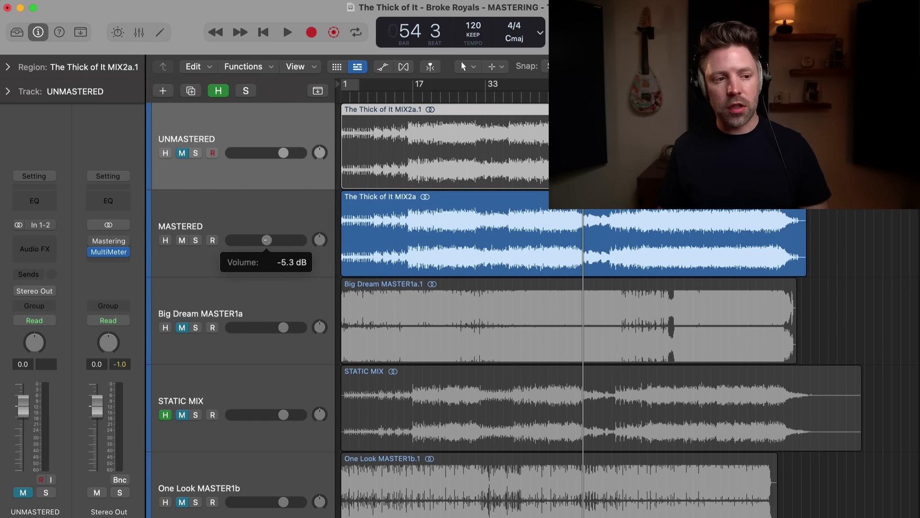
{"action": "left_click_drag", "start_coordinate": [266, 239], "coordinate": [267, 240]}
{"action": "left_click", "coordinate": [239, 254]}
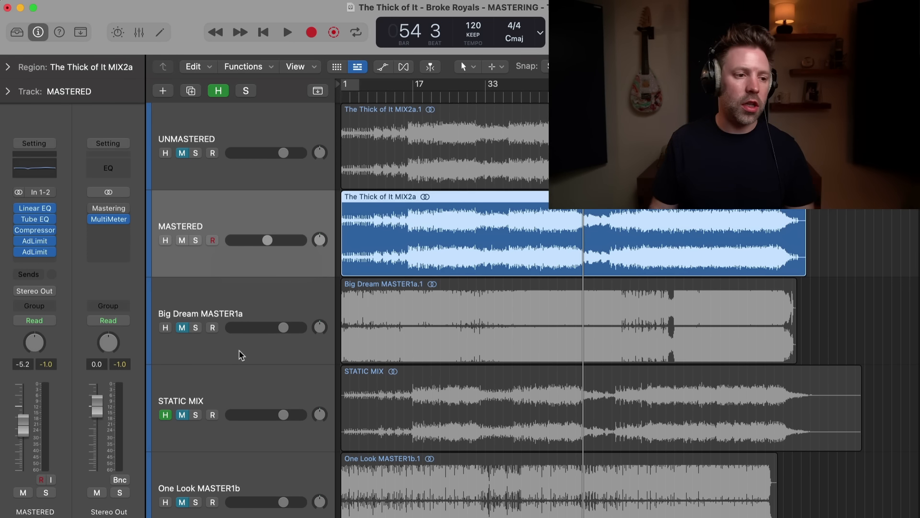
Solo the STATIC MIX track and play the song from before bar 34.
{"action": "left_click", "coordinate": [220, 381]}
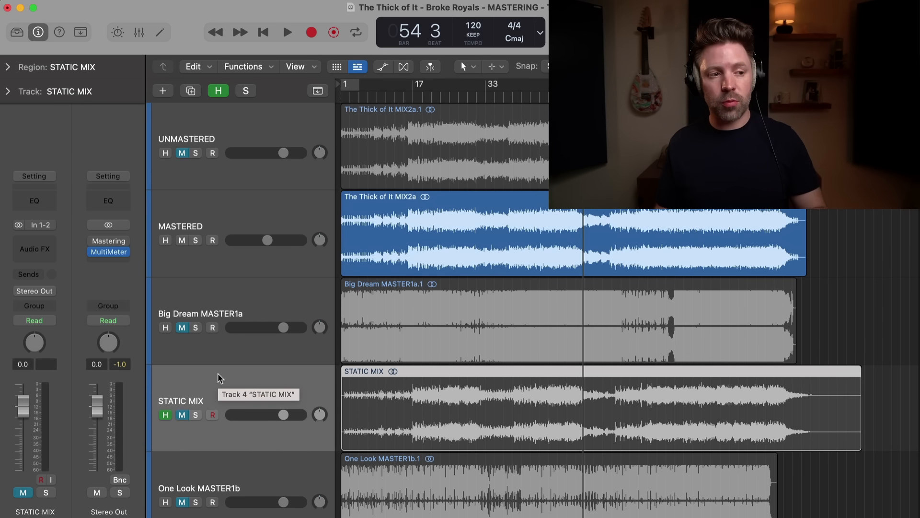
{"action": "left_click", "coordinate": [235, 119]}
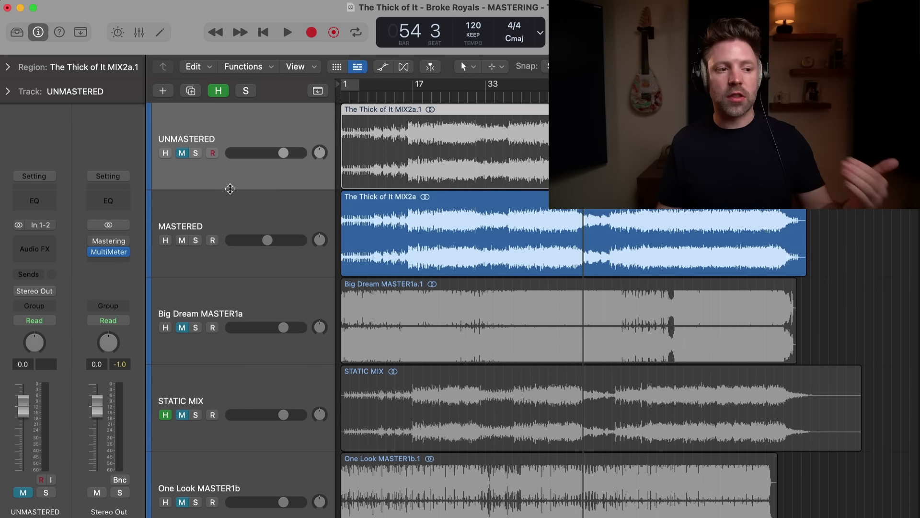
{"action": "left_click", "coordinate": [231, 218]}
{"action": "left_click", "coordinate": [216, 394]}
{"action": "key", "text": "s"}
{"action": "key", "text": "space"}
{"action": "key", "text": "space"}
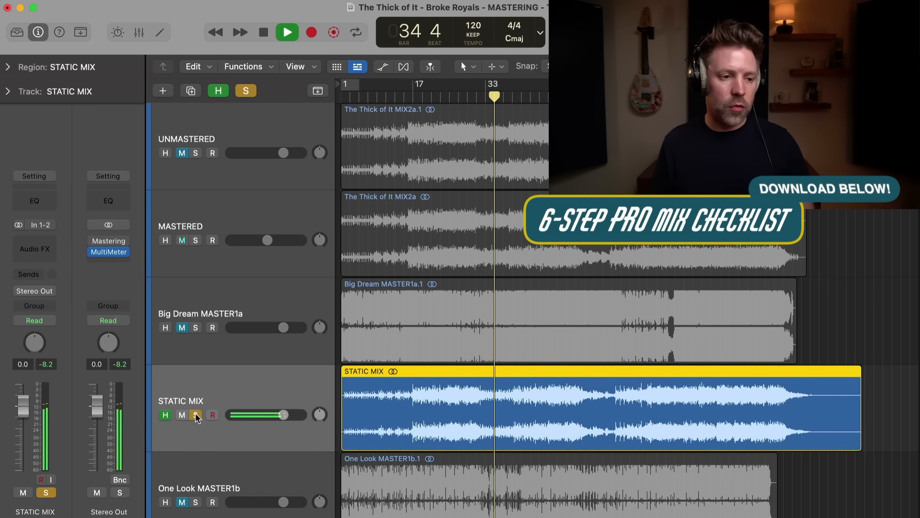
Alternate solo between the UNMASTERED and STATIC MIX tracks during playback to compare the two mixes.
{"action": "left_click", "coordinate": [196, 153]}
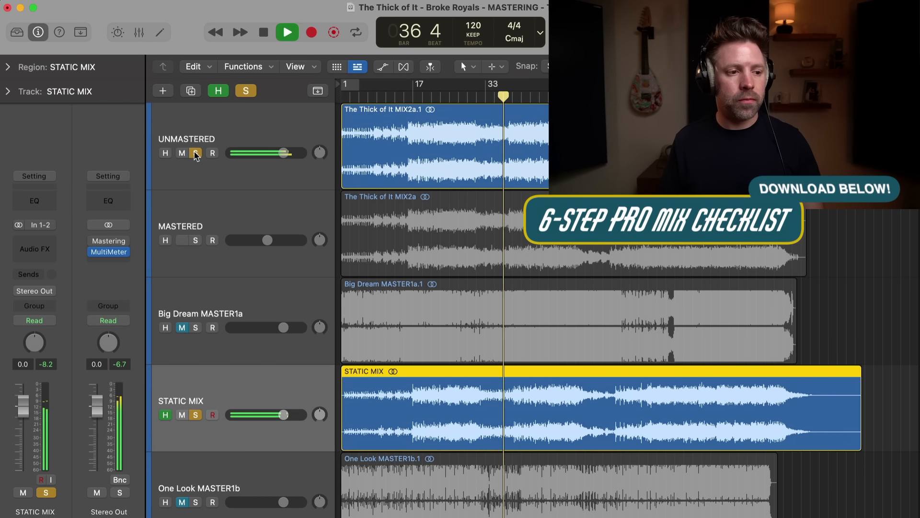
{"action": "key", "text": "s"}
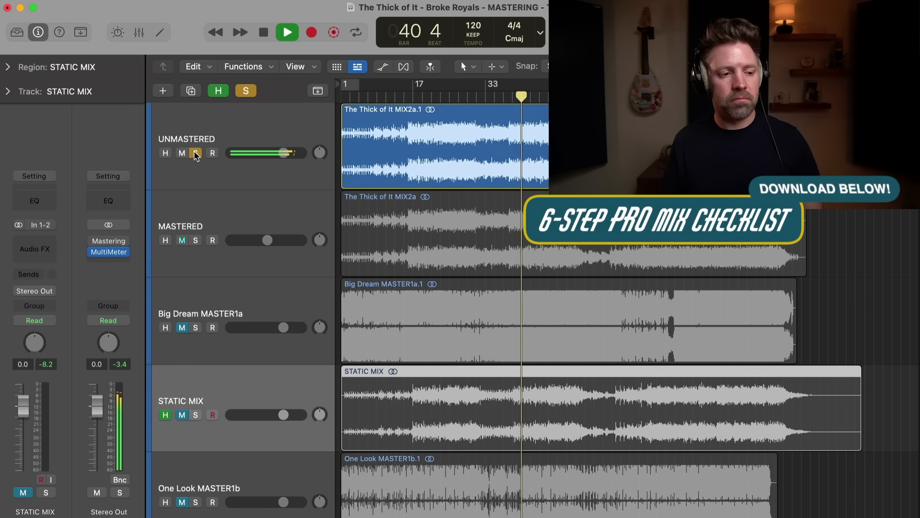
{"action": "left_click", "coordinate": [195, 153], "text": "alt"}
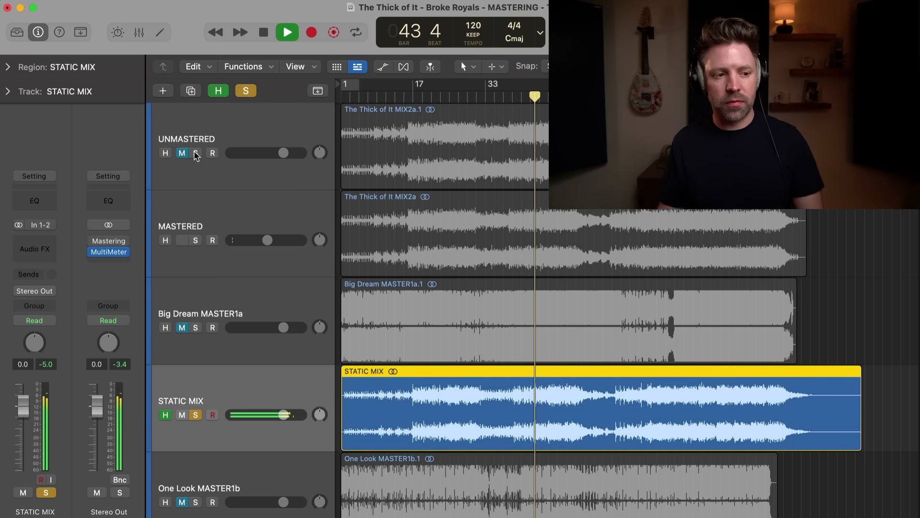
{"action": "left_click", "coordinate": [195, 153], "text": "alt"}
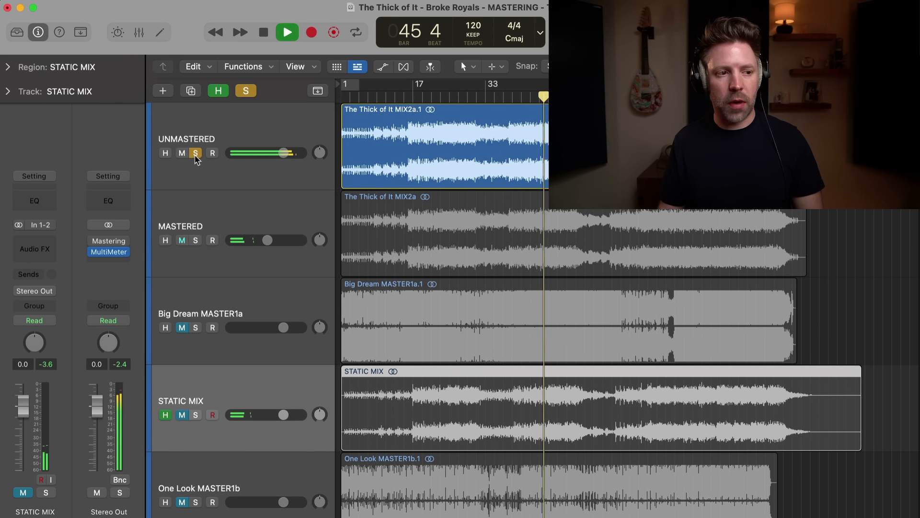
Toggle solo on the UNMASTERED track during playback to compare the unmastered mix with the level-matched master.
{"action": "left_click", "coordinate": [196, 154]}
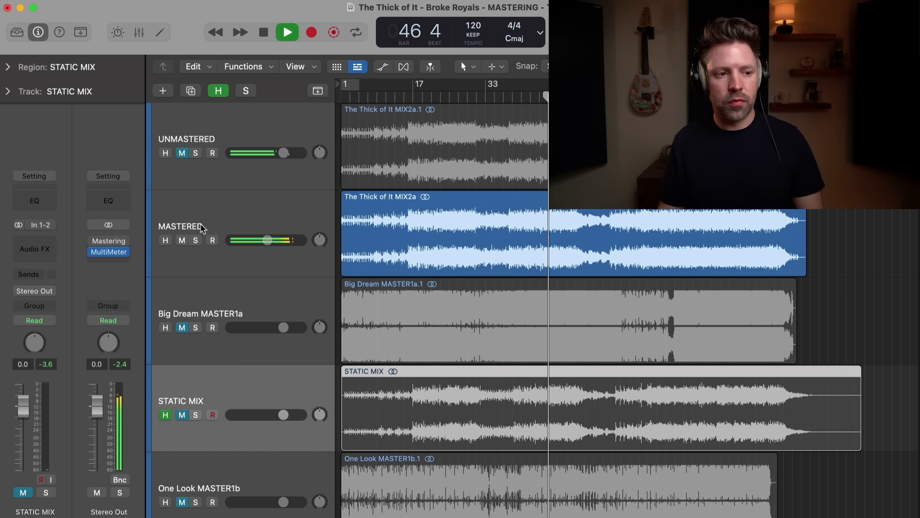
{"action": "left_click", "coordinate": [196, 153]}
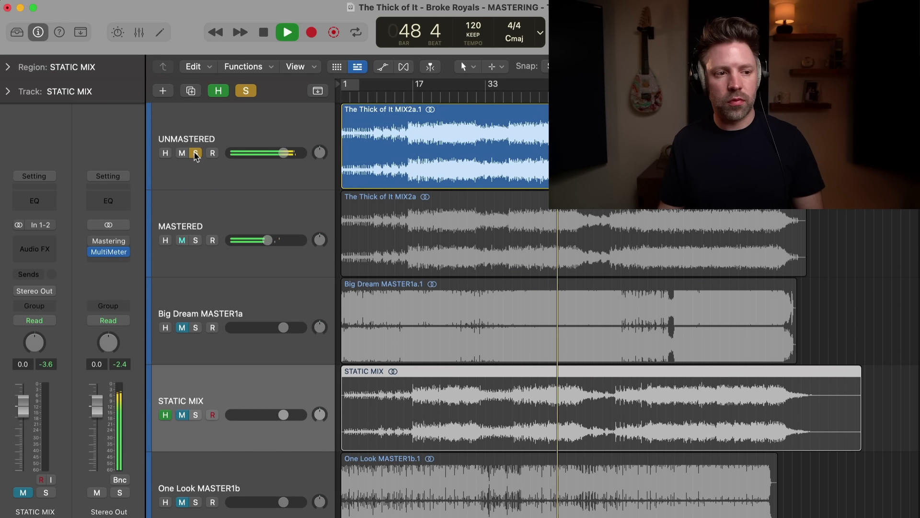
{"action": "left_click", "coordinate": [196, 153]}
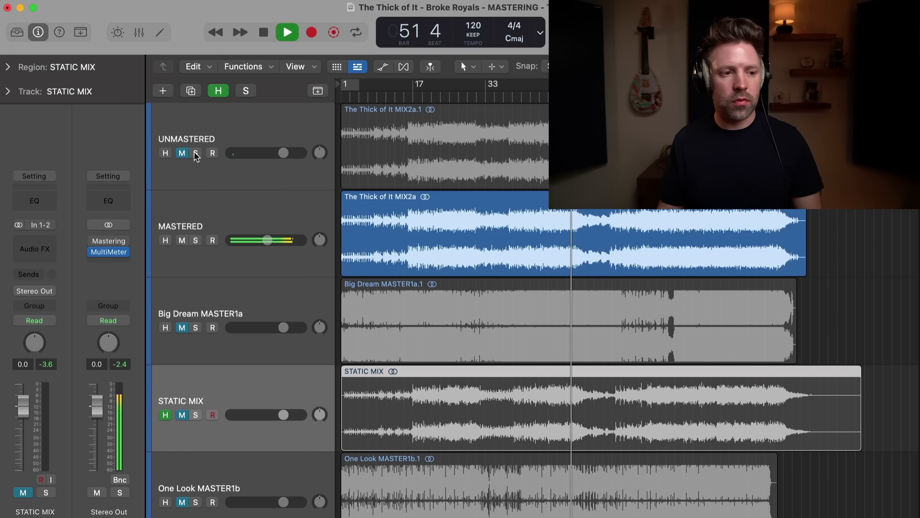
{"action": "left_click", "coordinate": [195, 154]}
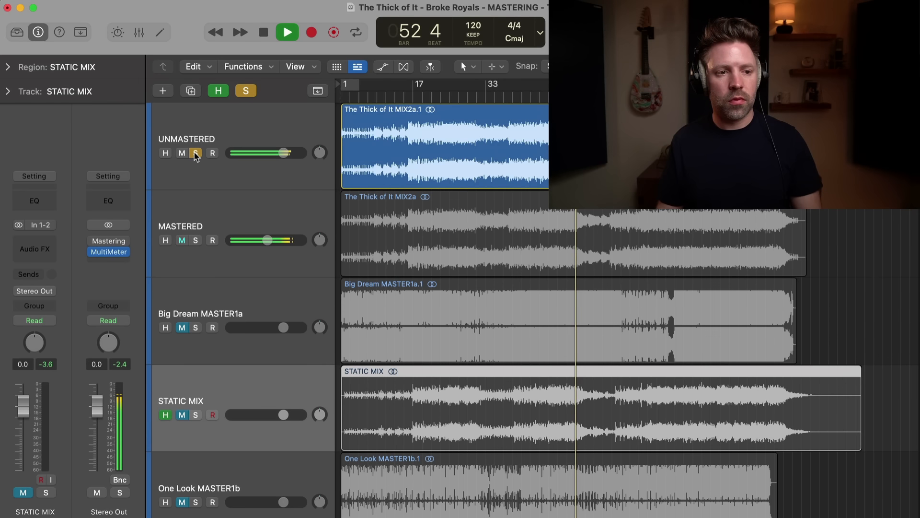
{"action": "left_click", "coordinate": [195, 153]}
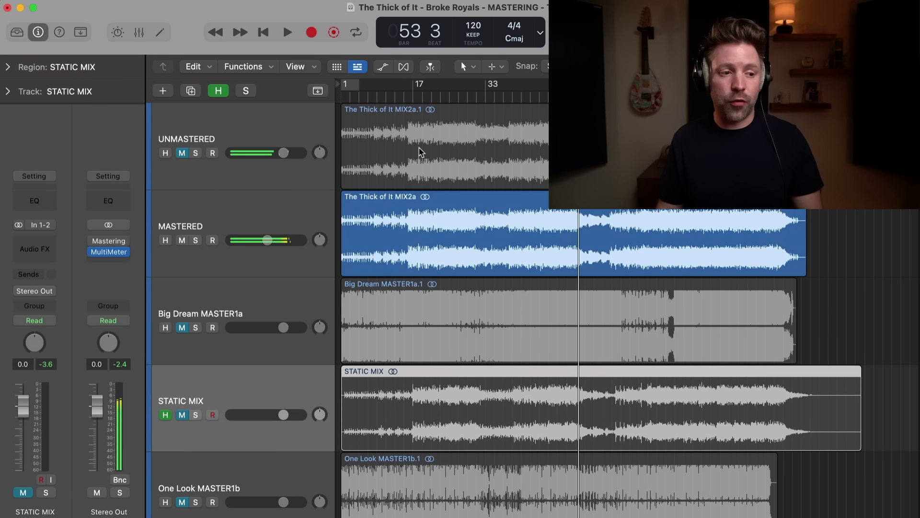
Play the song from bar 32, toggling solo on the STATIC MIX track to compare it with the master, and stop playback.
{"action": "left_click", "coordinate": [481, 94]}
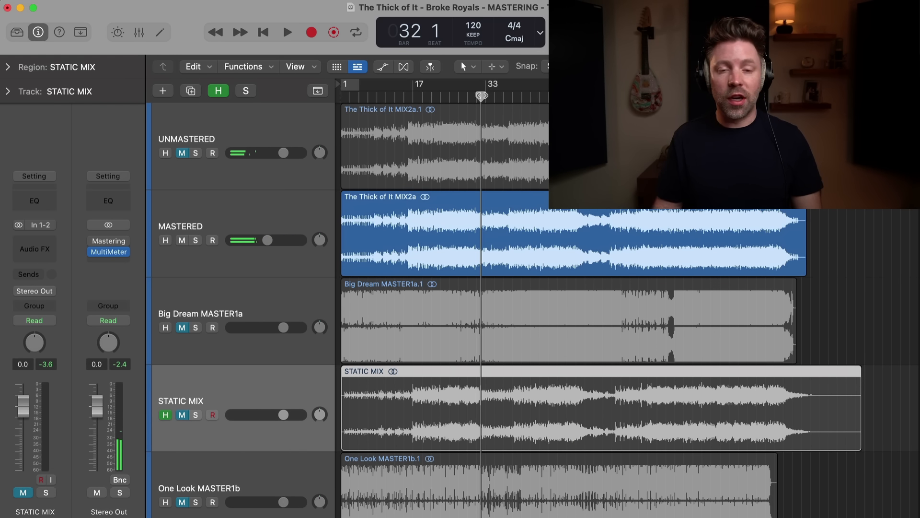
{"action": "key", "text": "space"}
{"action": "left_click", "coordinate": [195, 415]}
{"action": "left_click", "coordinate": [196, 415]}
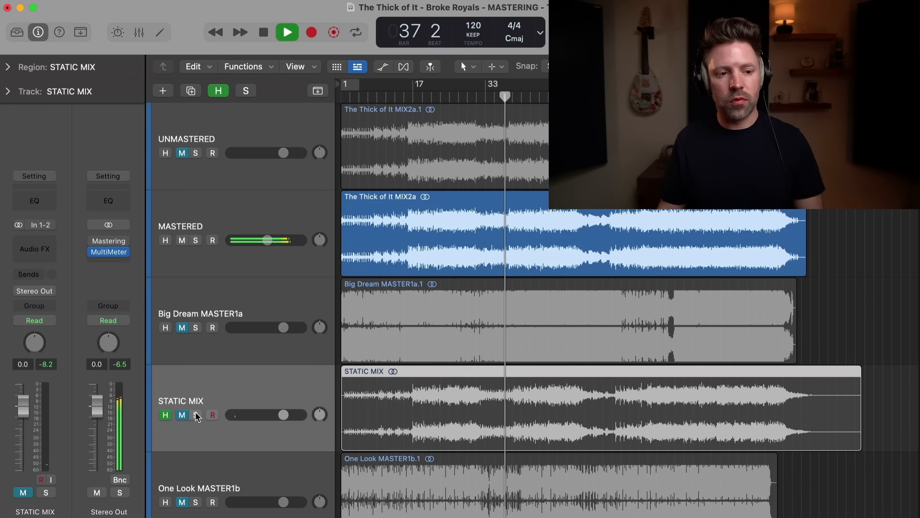
{"action": "left_click", "coordinate": [195, 414]}
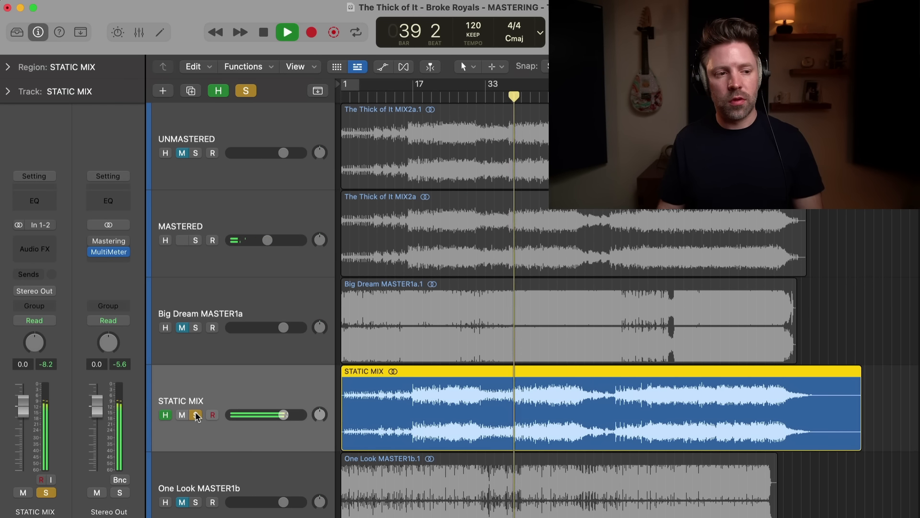
{"action": "left_click", "coordinate": [195, 415]}
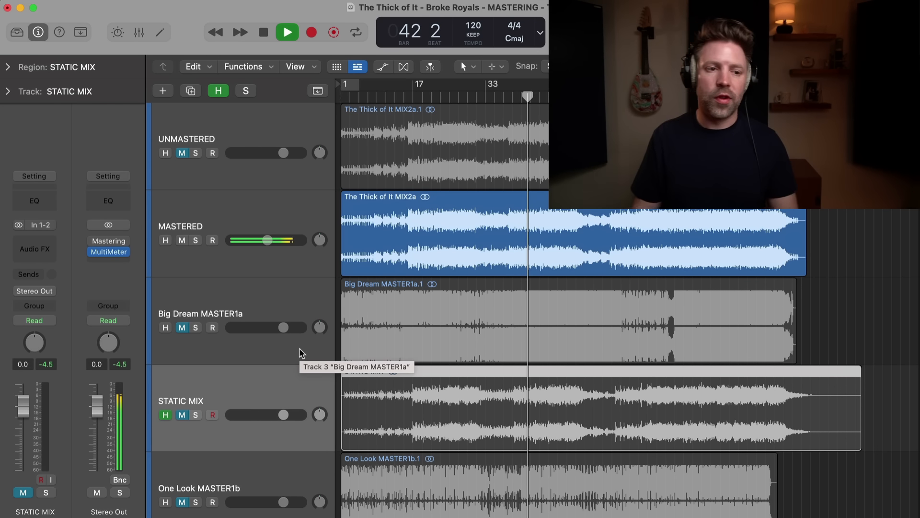
{"action": "key", "text": "space"}
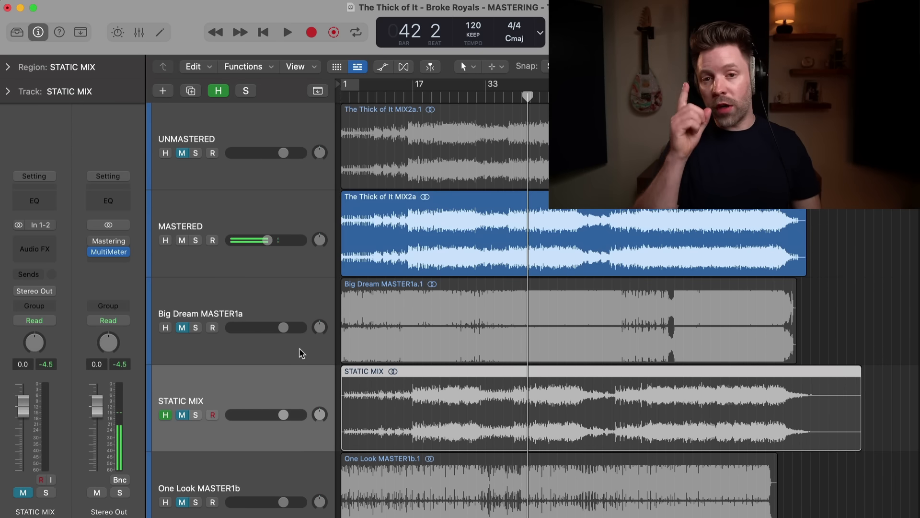
Set the cycle range to the length of the MASTERED track's region and open the bounce settings for the stereo output.
{"action": "left_click", "coordinate": [204, 216]}
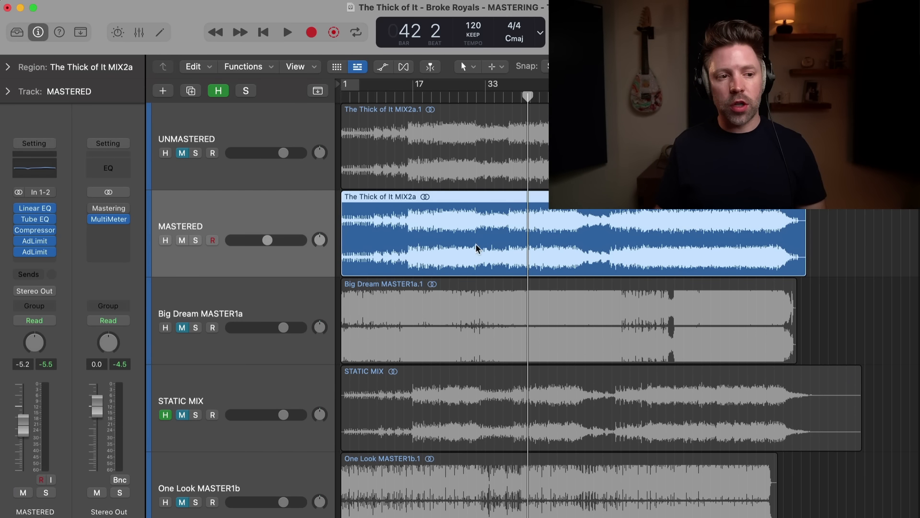
{"action": "key", "text": "super+u"}
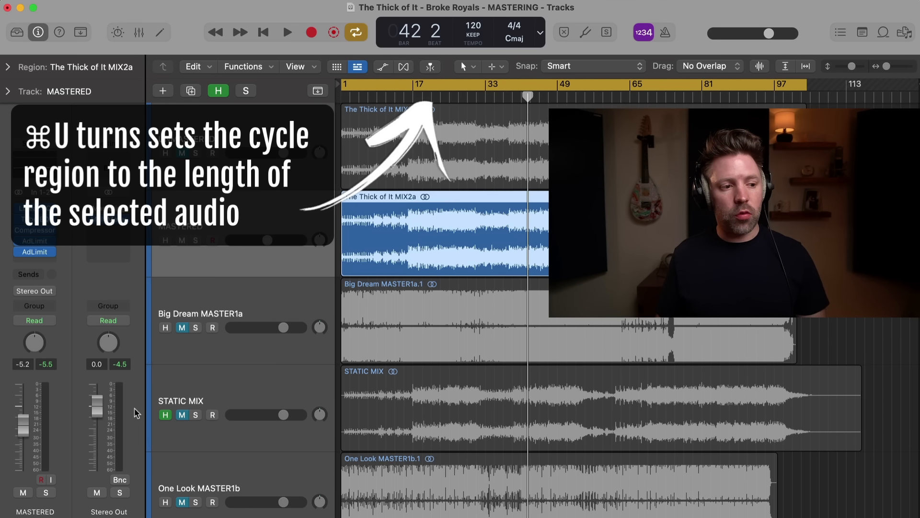
{"action": "left_click", "coordinate": [120, 479]}
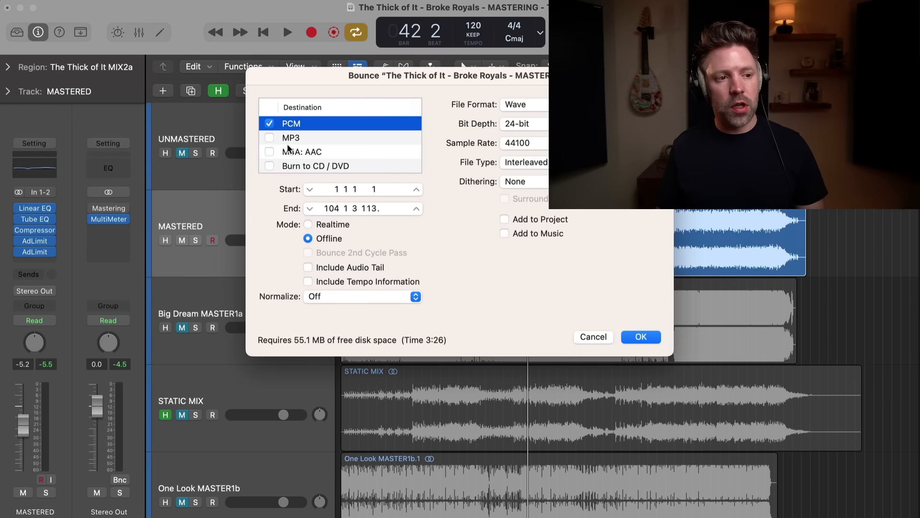
Add MP3 as a bounce destination alongside PCM and set the PCM dithering to POW-r #1 (Dithering).
{"action": "left_click", "coordinate": [275, 139]}
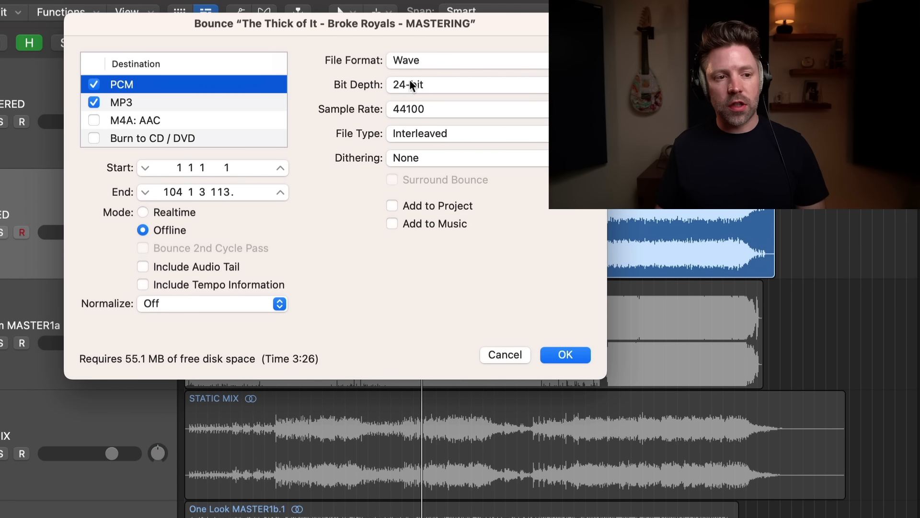
{"action": "left_click", "coordinate": [415, 153]}
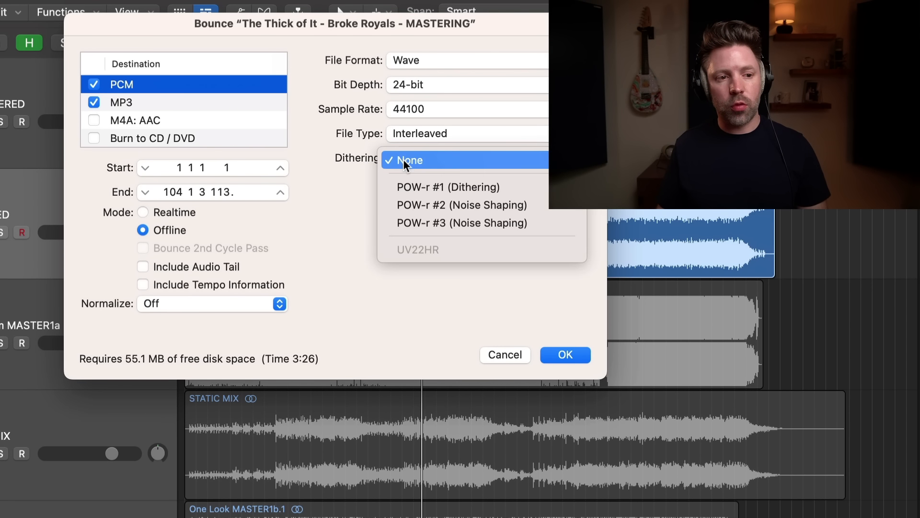
{"action": "left_click", "coordinate": [401, 186]}
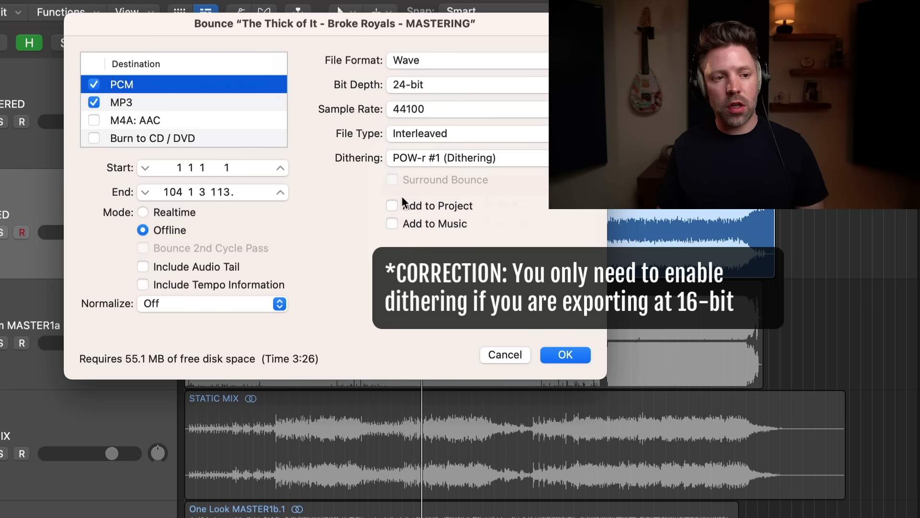